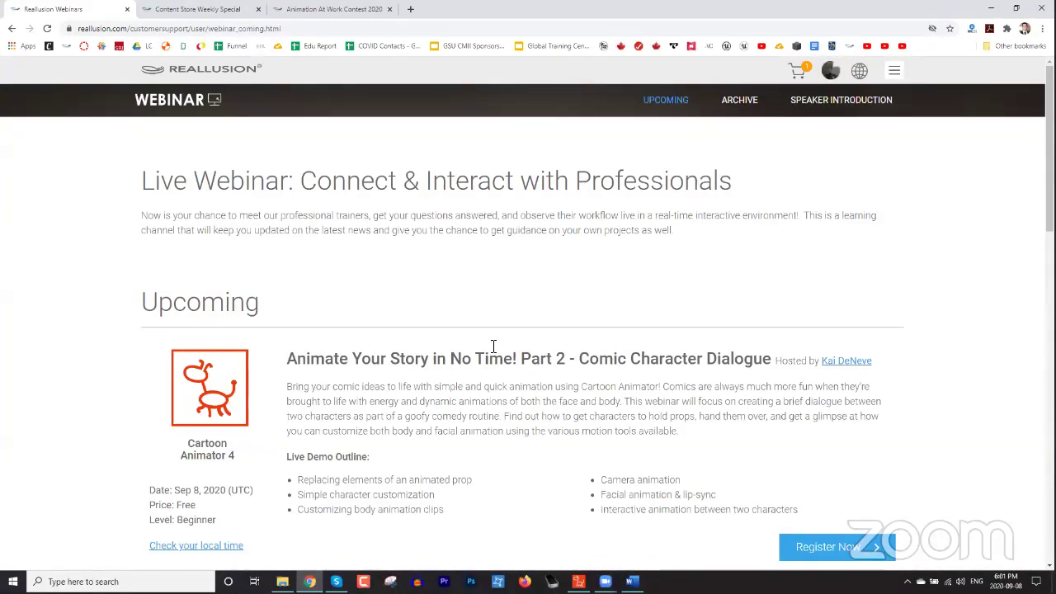
Look over the upcoming webinars, view the Content Store Weekly Special page for Buddy Plaza, and select its web address for sharing.
scroll(485, 333, down, 2)
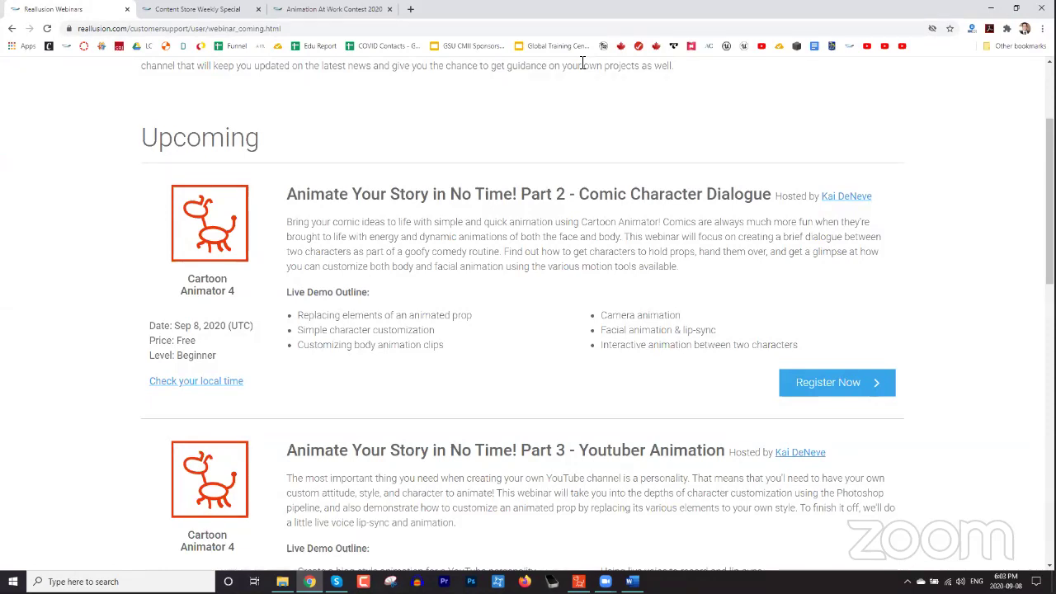
click(208, 10)
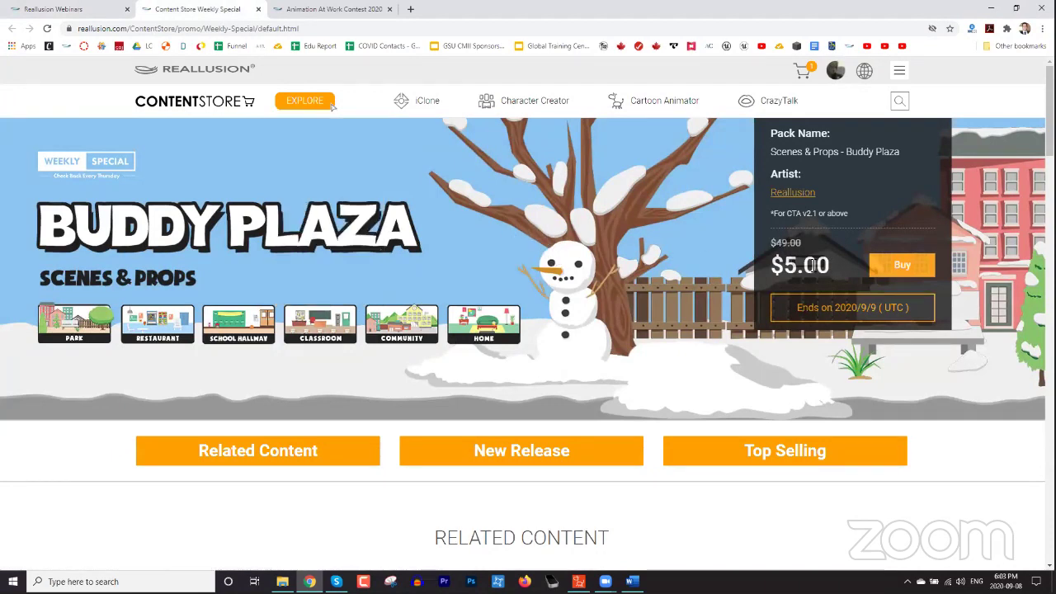
click(314, 28)
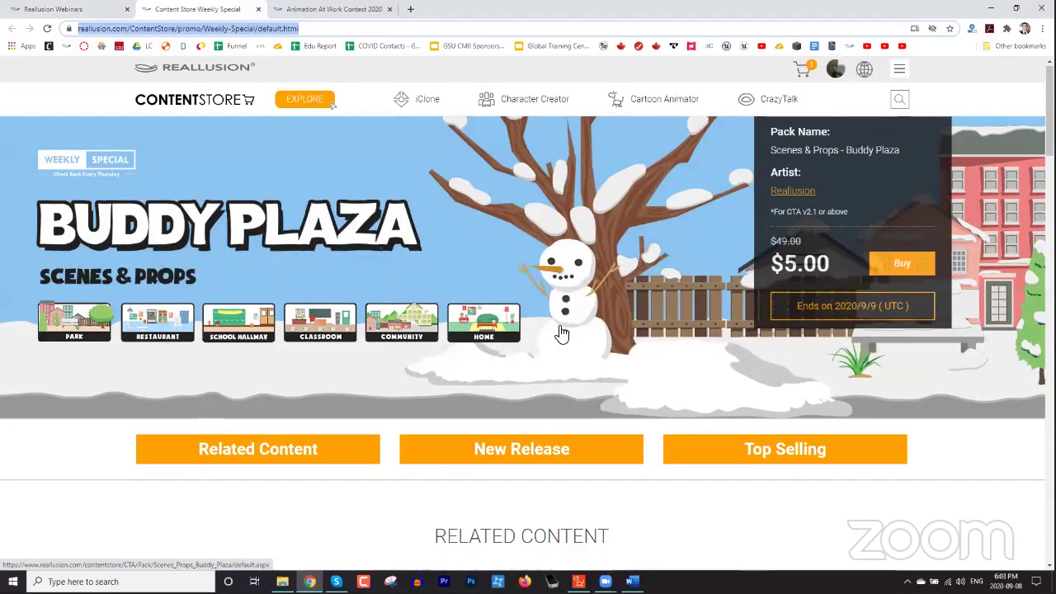
scroll(561, 329, down, 6)
scroll(569, 330, up, 4)
scroll(573, 323, up, 3)
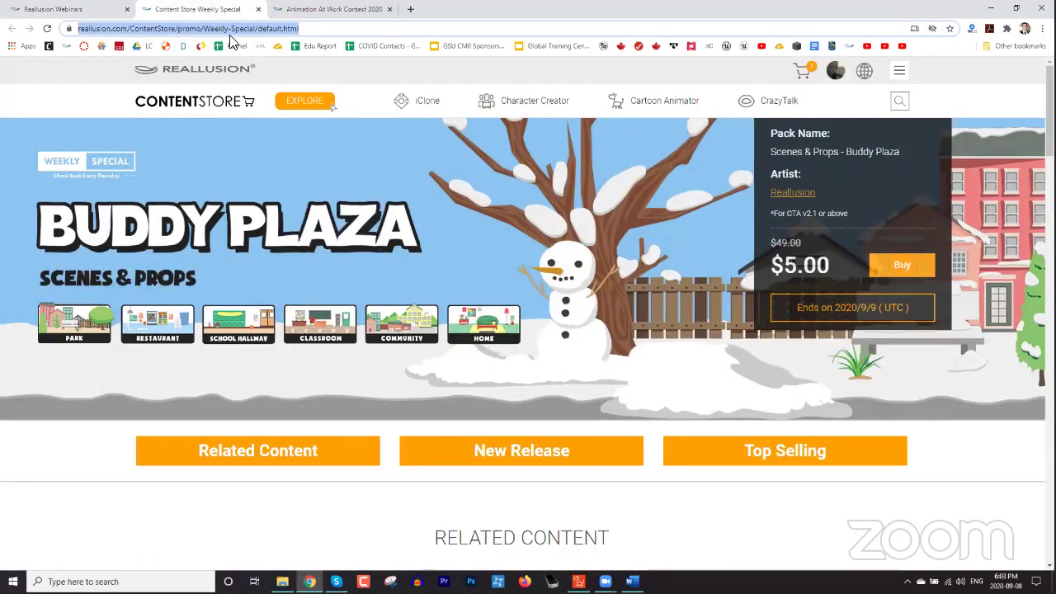
mouse_move(425, 101)
click(606, 581)
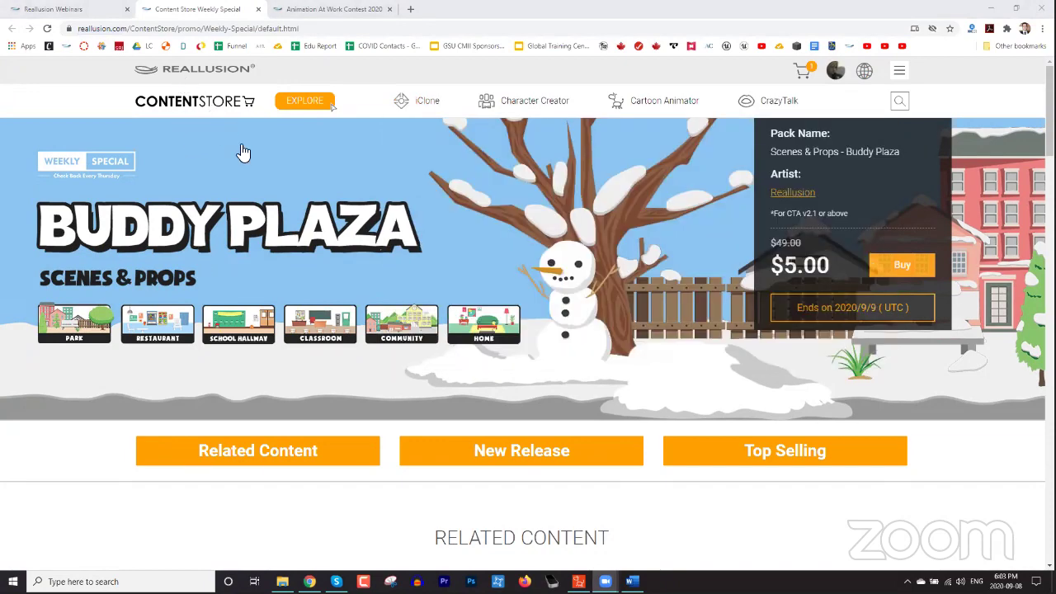
Close the Weekly Special page and browse the video entries of the Animation At Work Contest 2020.
click(256, 10)
click(257, 9)
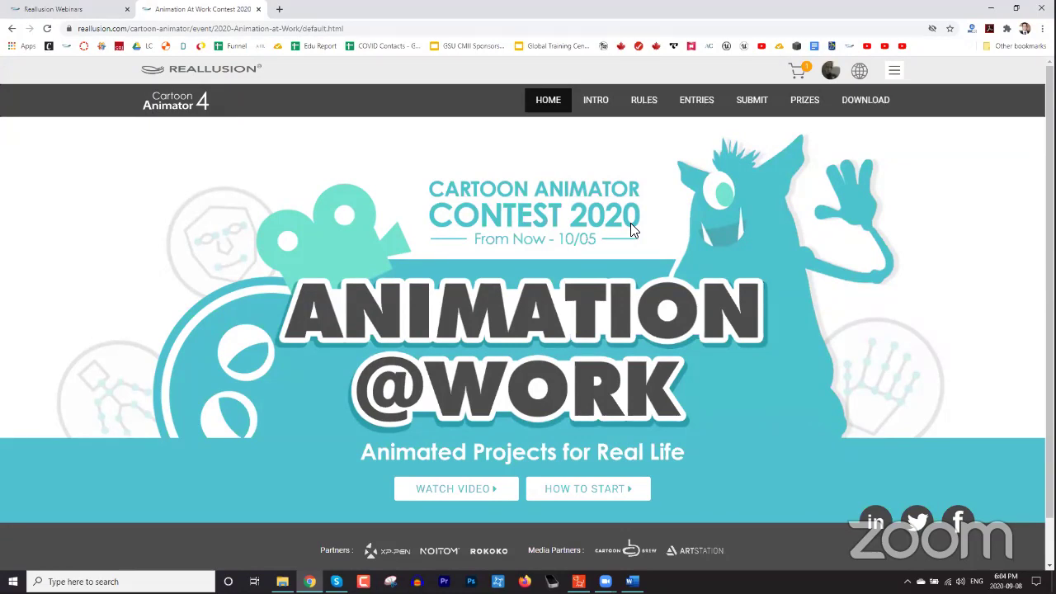
click(691, 100)
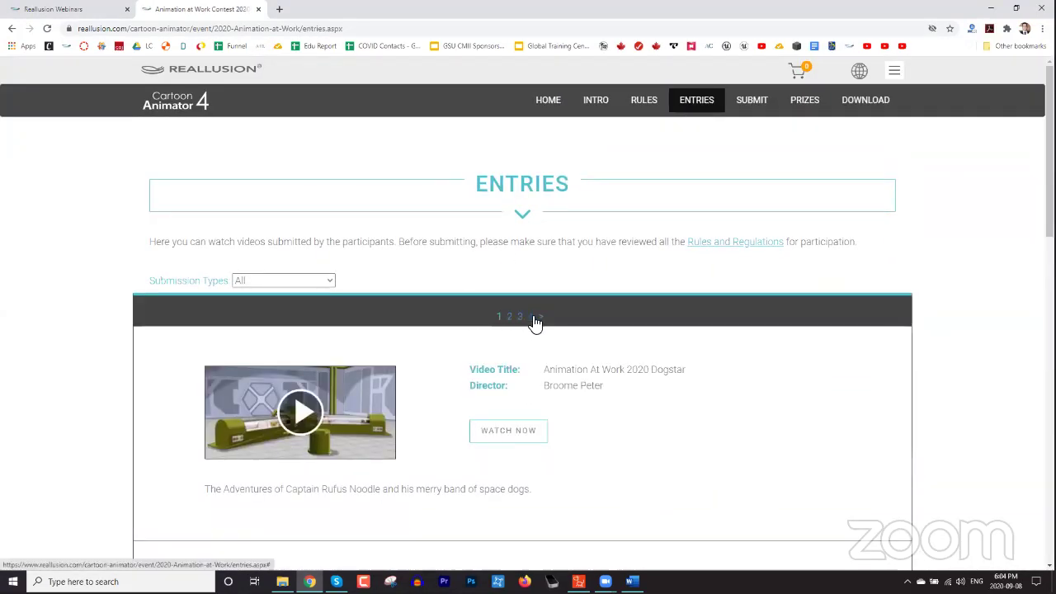
scroll(567, 316, down, 5)
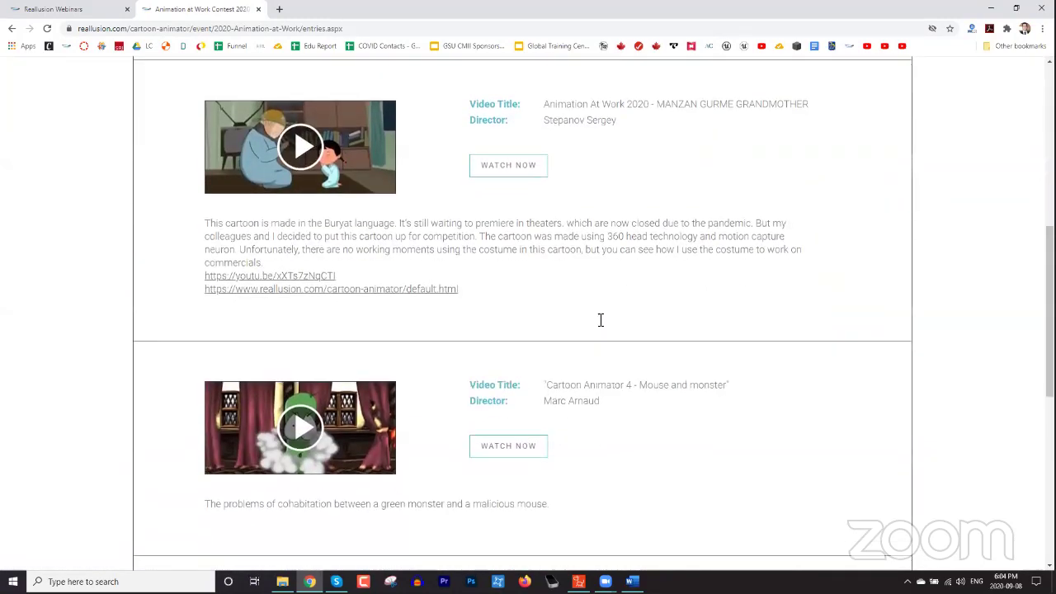
scroll(600, 320, down, 6)
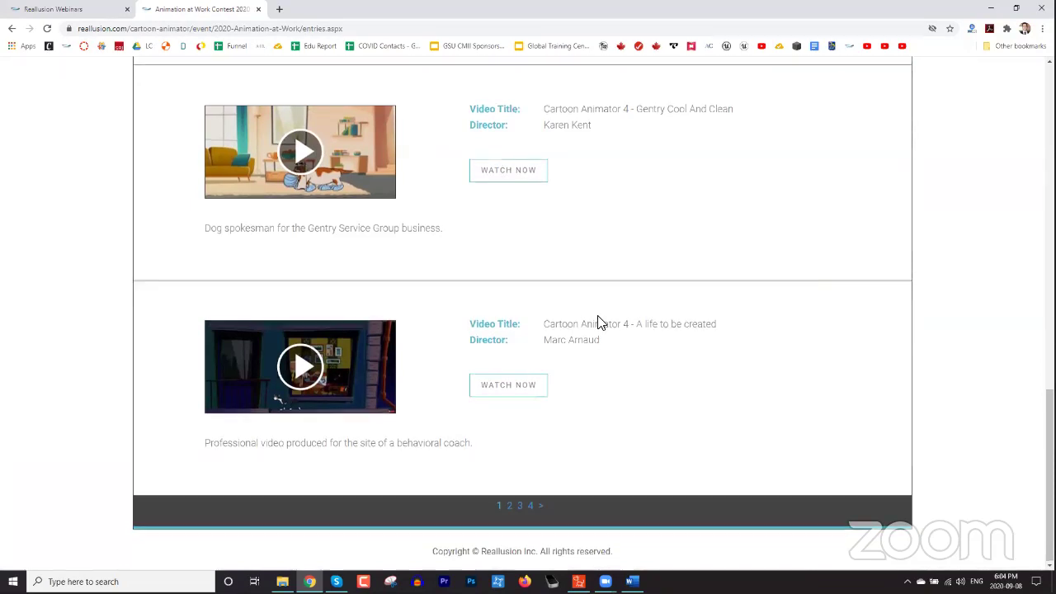
scroll(601, 320, up, 15)
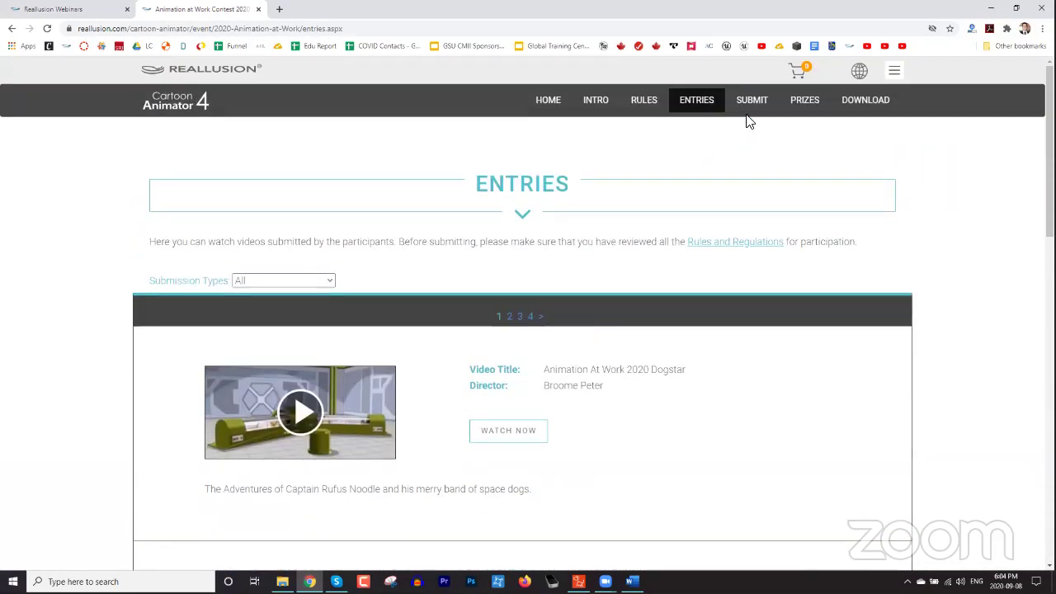
Open the contest's prizes page and review the awards for the Best Business Animation category.
click(812, 102)
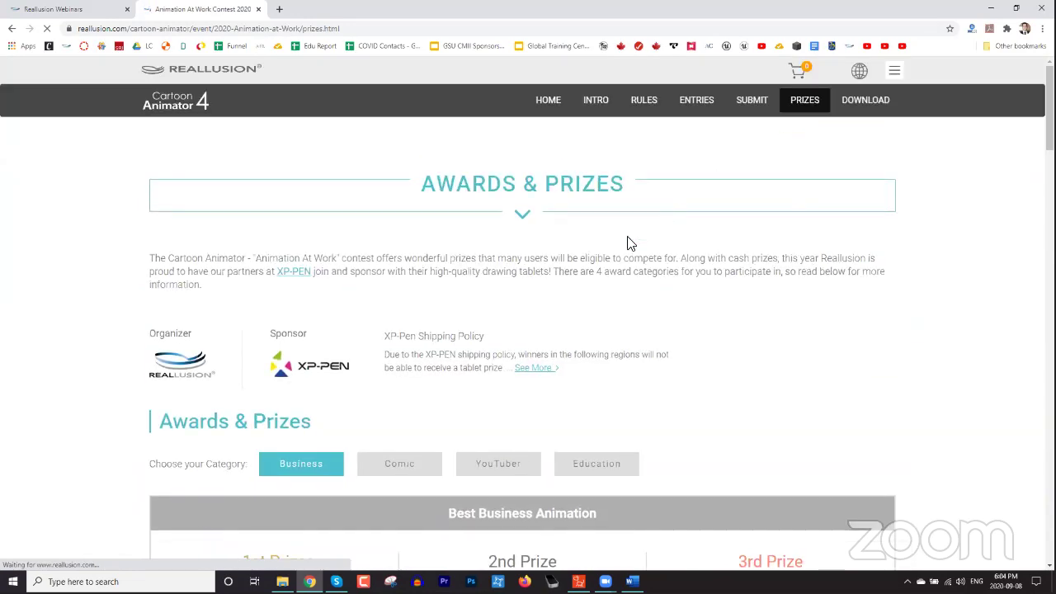
scroll(627, 326, down, 5)
scroll(630, 327, down, 2)
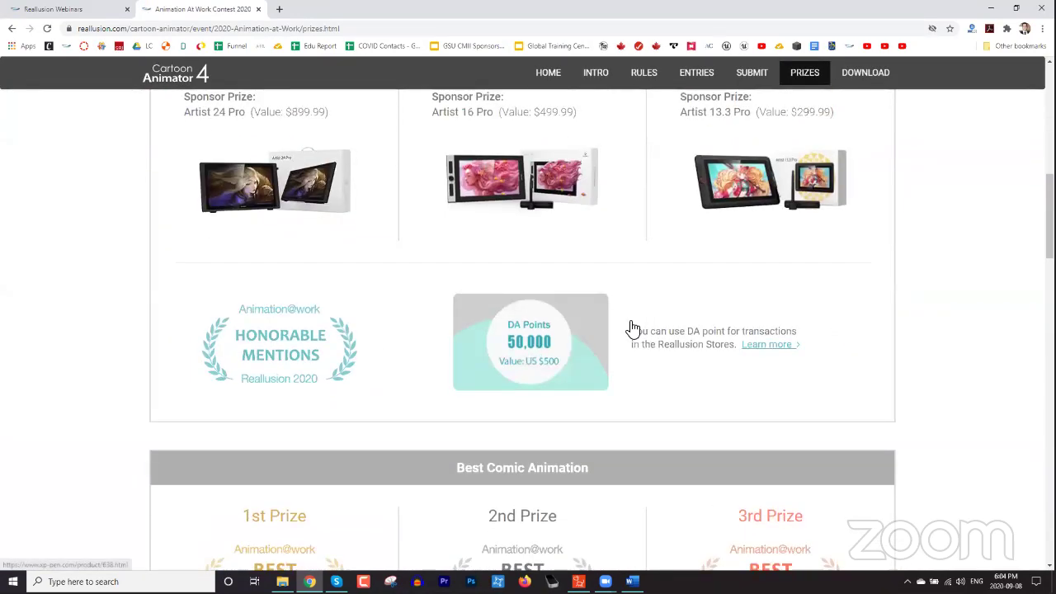
scroll(632, 328, up, 4)
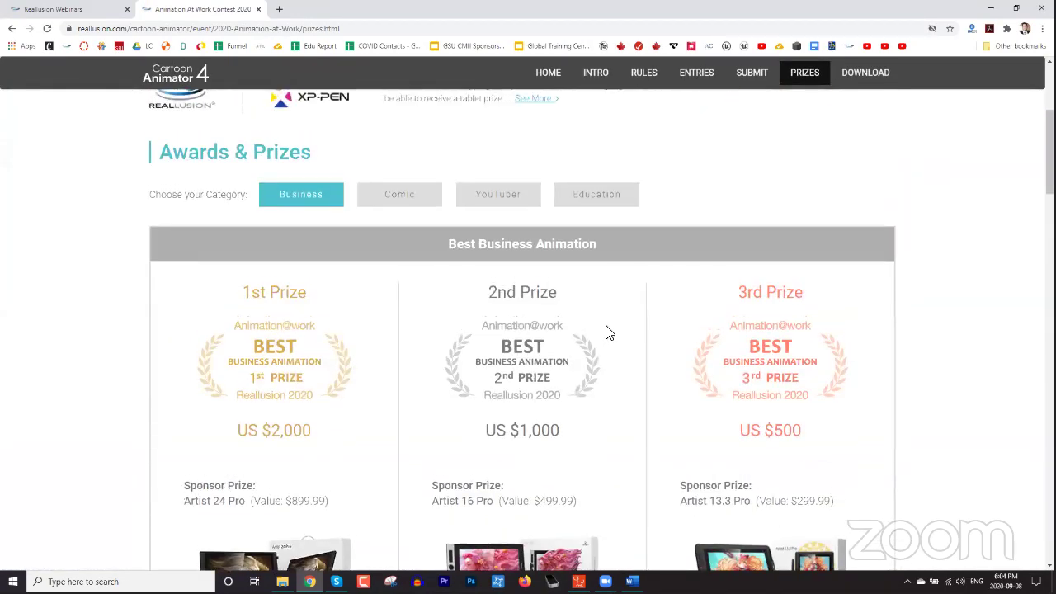
scroll(606, 332, up, 3)
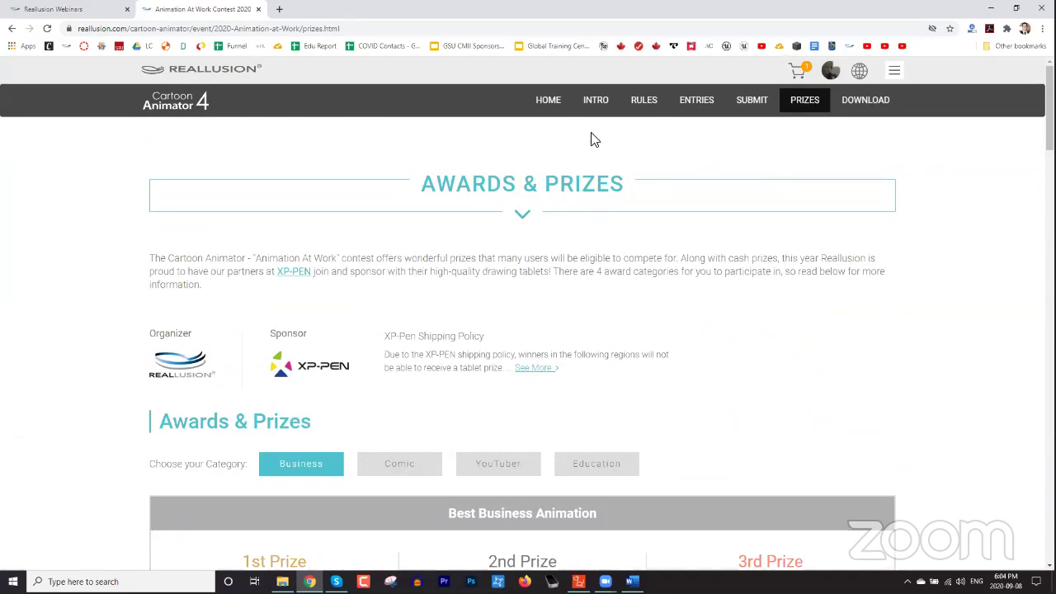
Return to the contest's home page and select its web address for sharing.
click(551, 103)
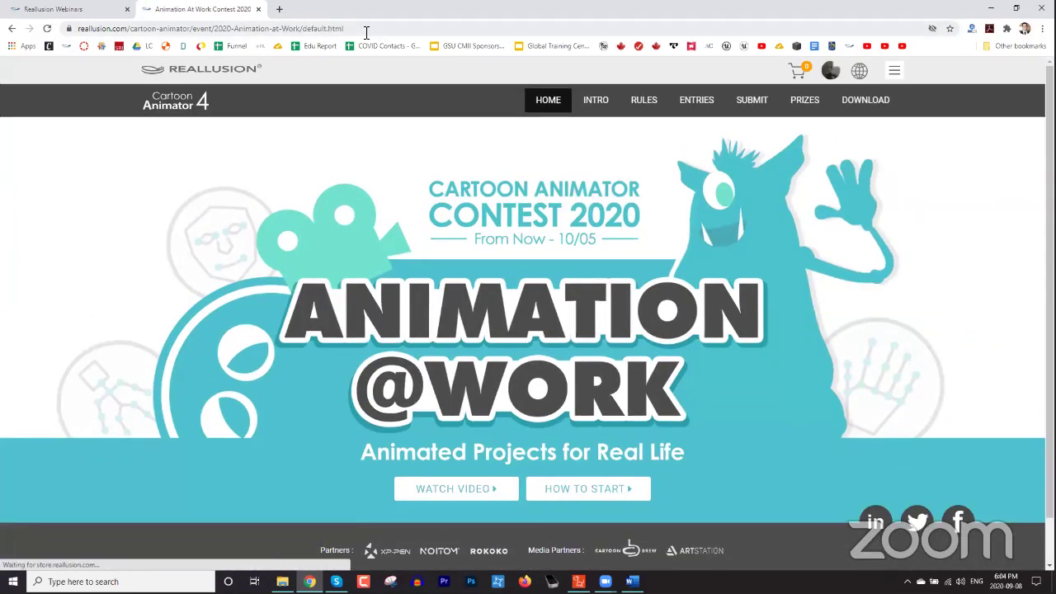
click(368, 30)
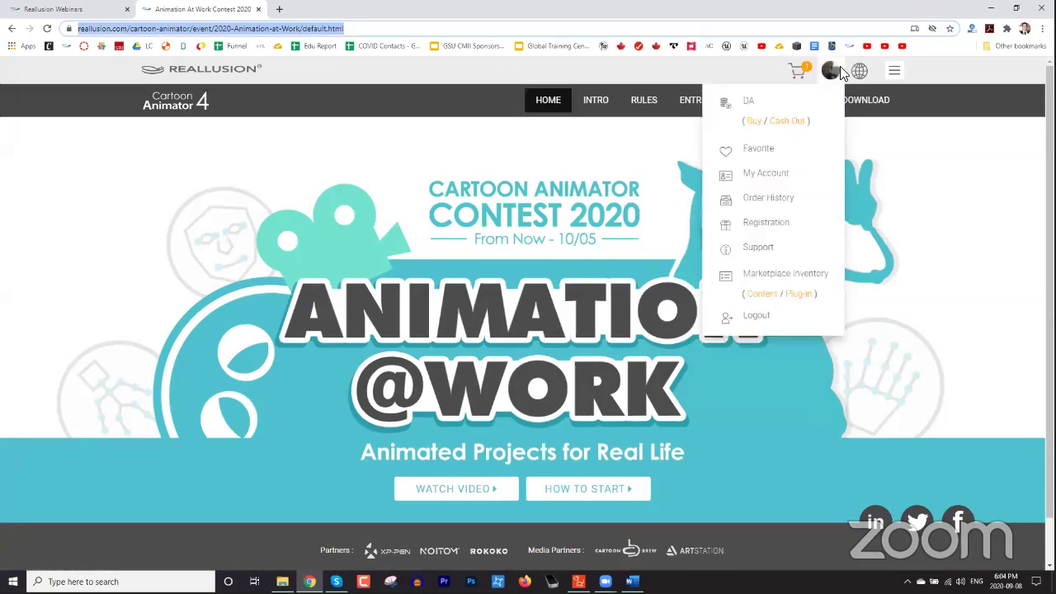
mouse_move(871, 64)
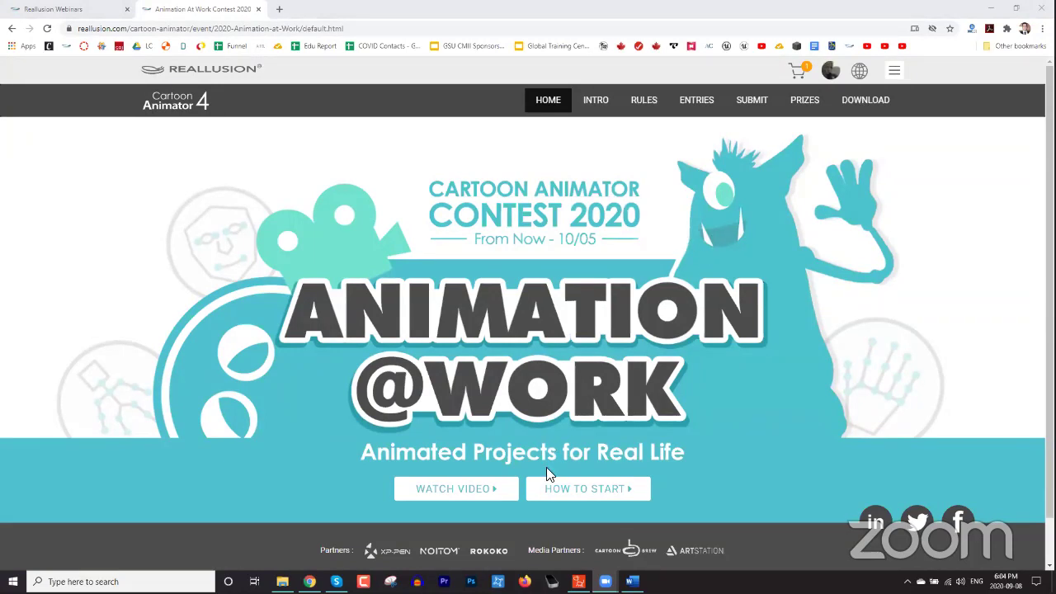
Open the Dialogue Script document from the CTA 3 - Dialogue folder in File Explorer and read from its title page to scene 1.
click(282, 580)
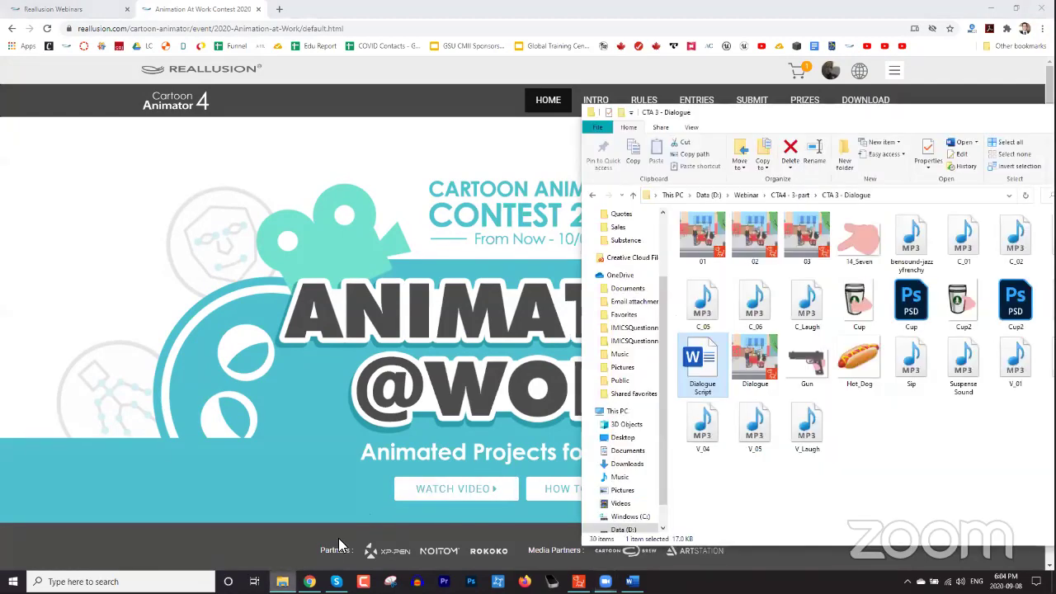
drag(842, 115, 522, 91)
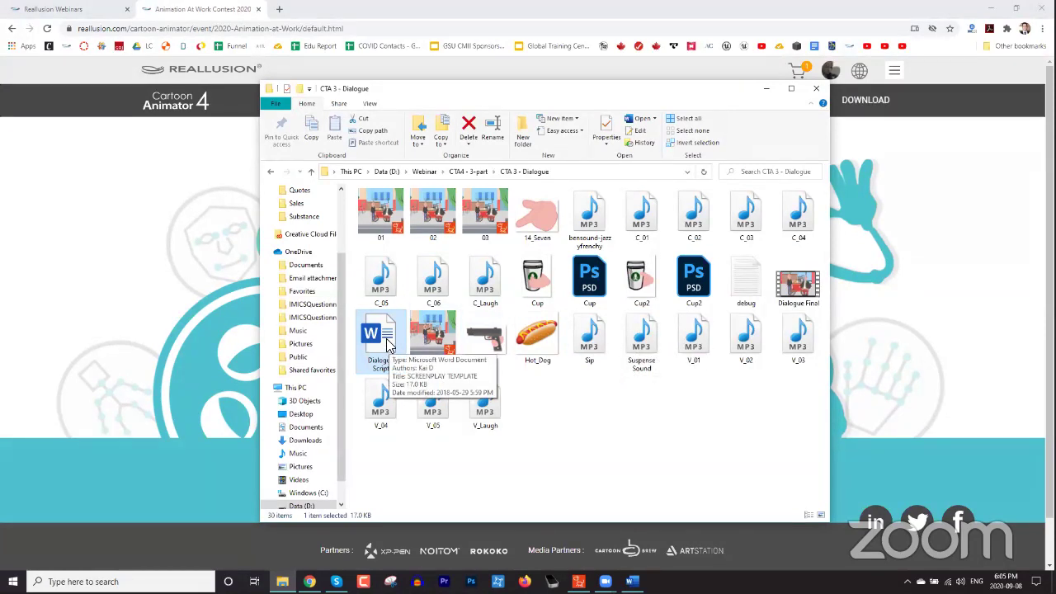
key(Return)
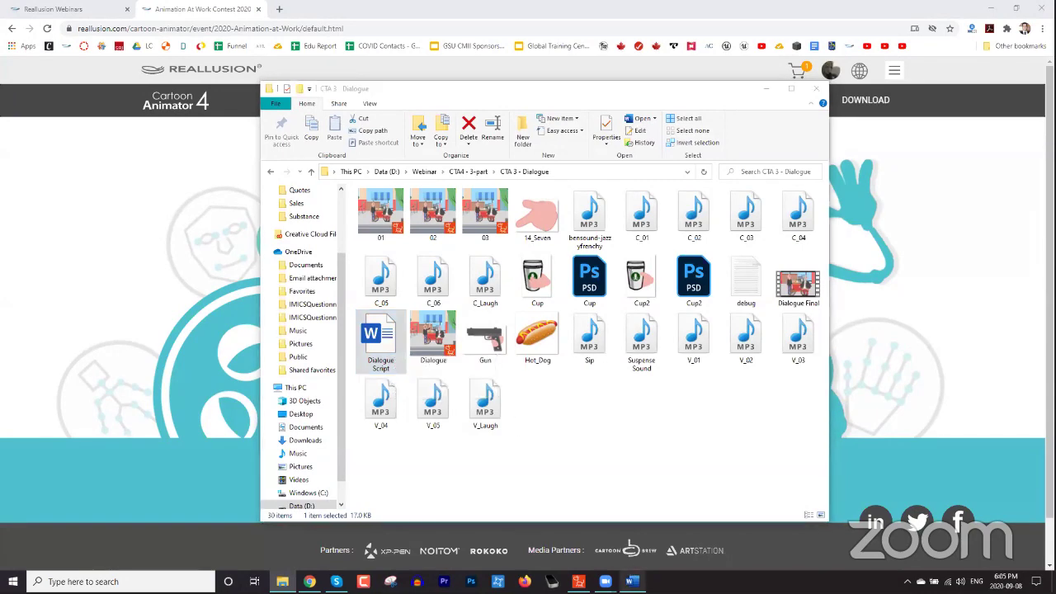
scroll(662, 399, up, 10)
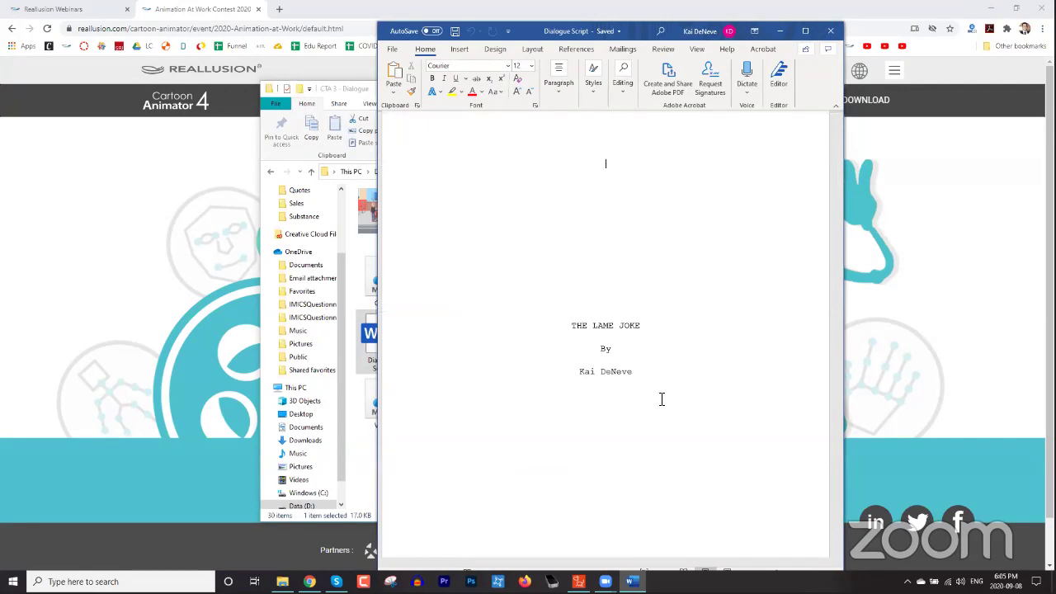
scroll(661, 400, down, 2)
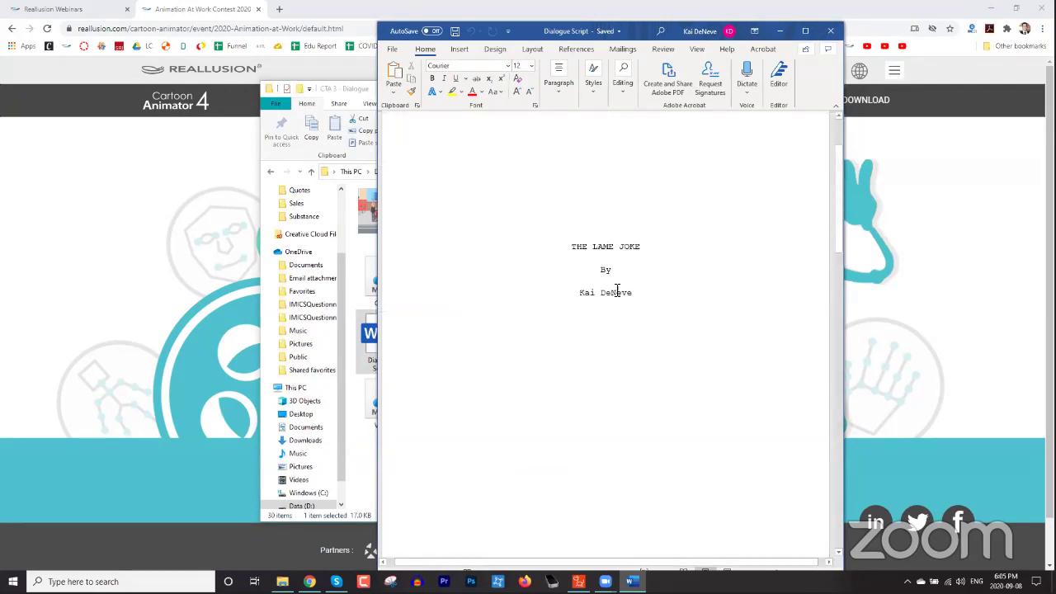
scroll(672, 301, down, 8)
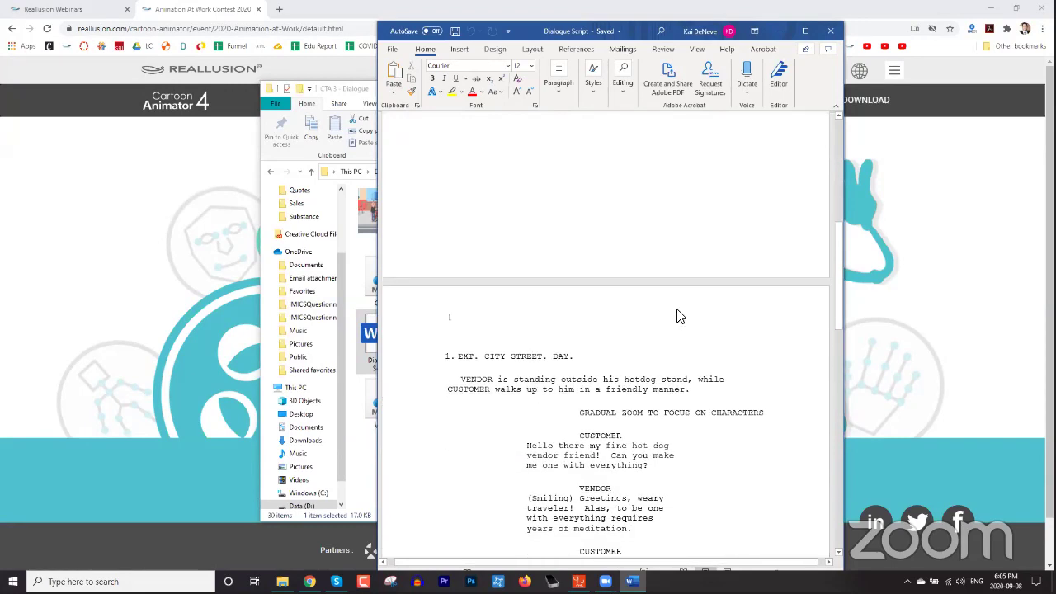
scroll(681, 320, down, 2)
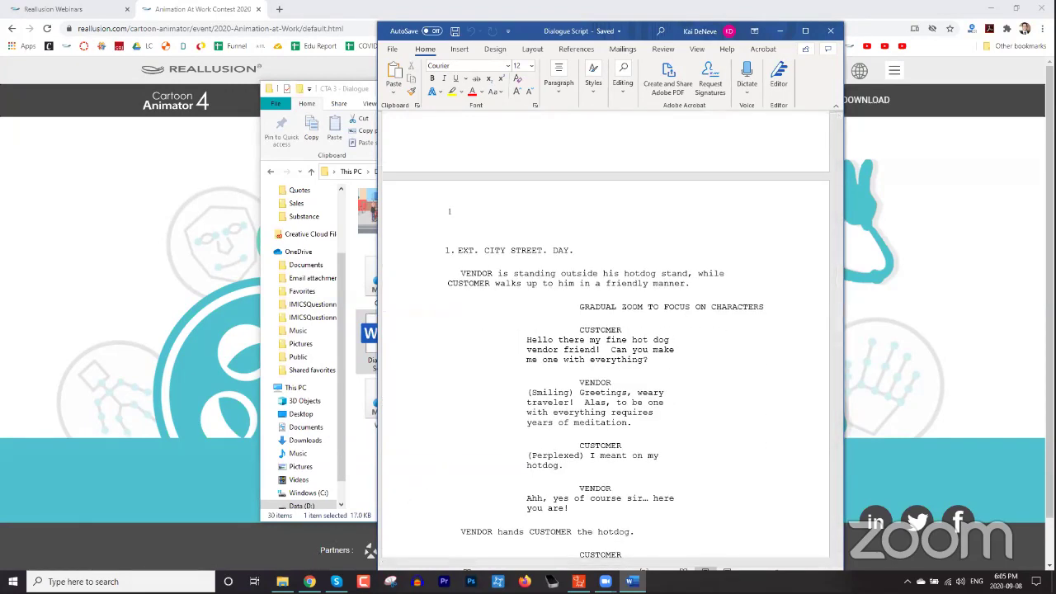
Play the Dialogue Final video from the CTA 3 - Dialogue folder and close the player.
click(285, 554)
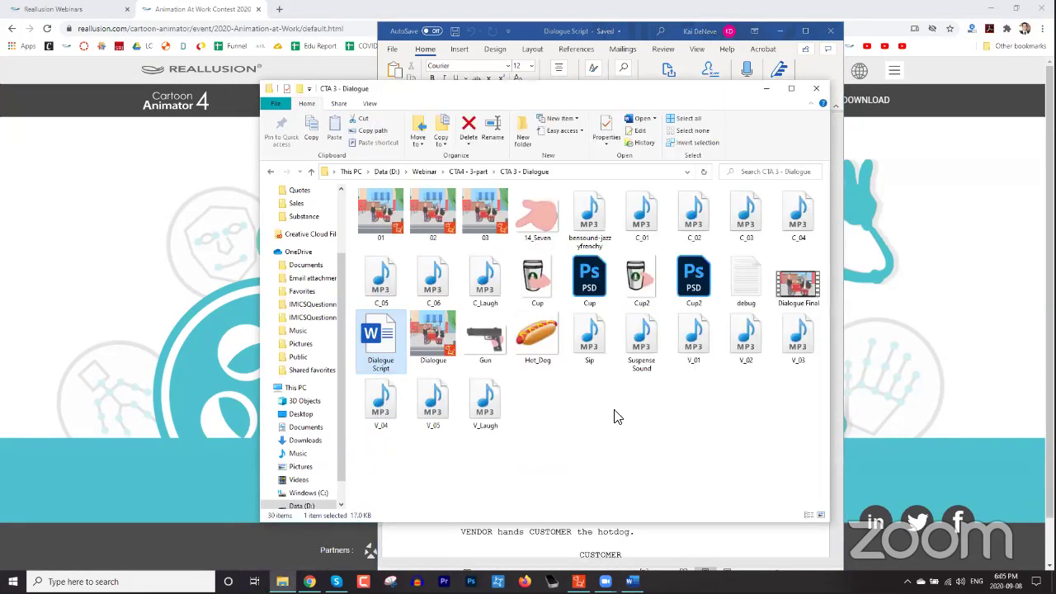
double_click(796, 287)
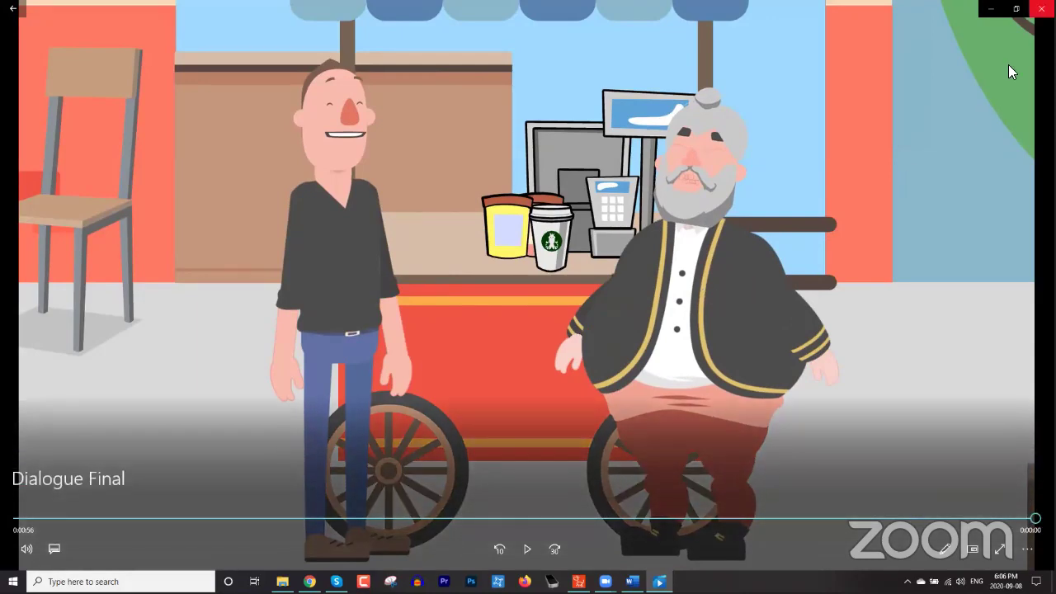
click(1041, 8)
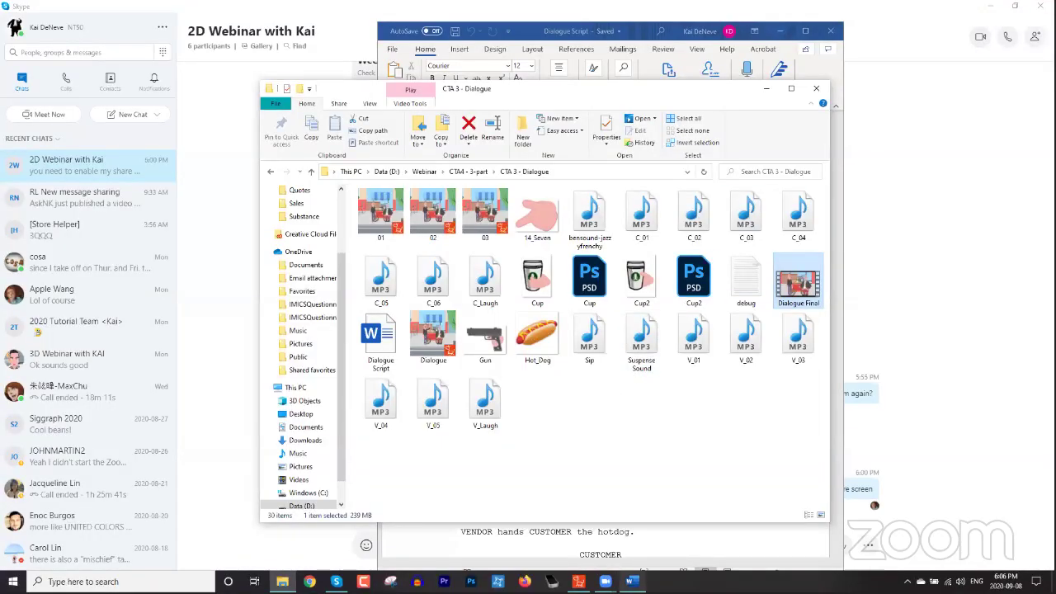
Switch to the Dialogue project in Cartoon Animator and compare its scene with the customer and vendor lines in the Word script.
click(578, 582)
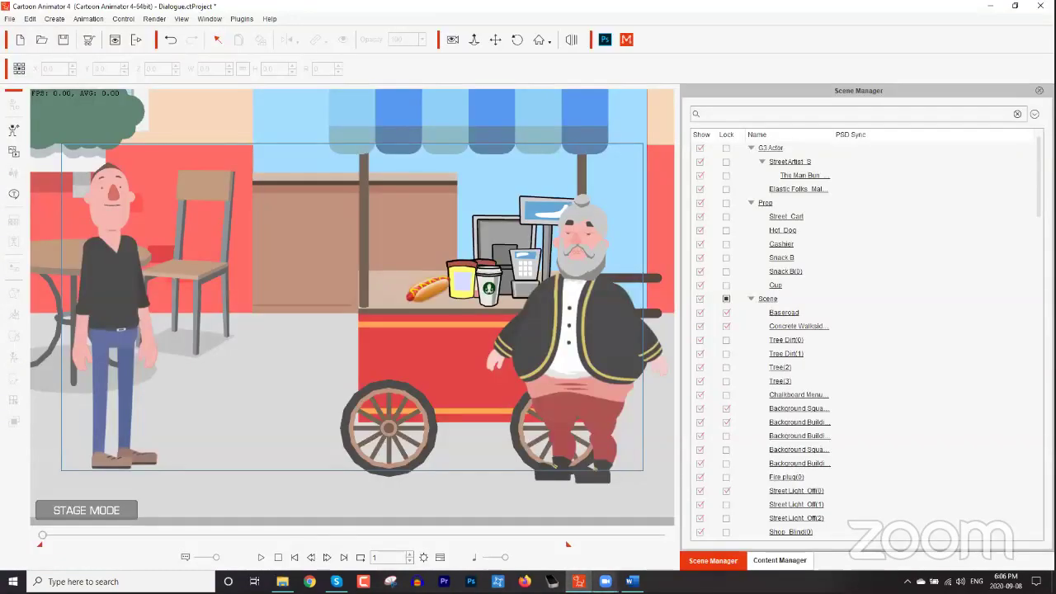
mouse_move(605, 582)
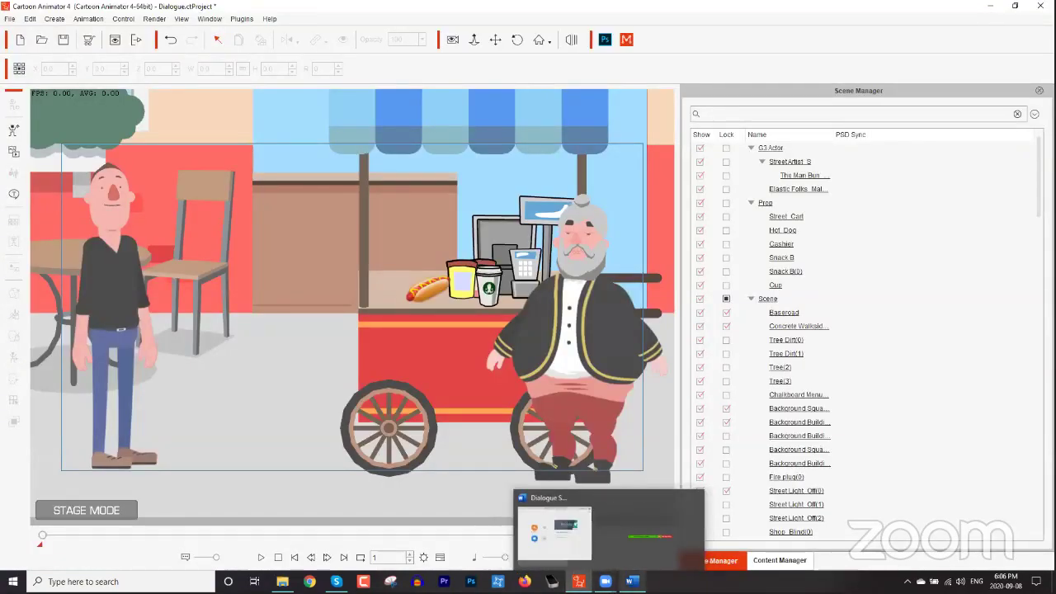
click(632, 581)
scroll(727, 380, down, 3)
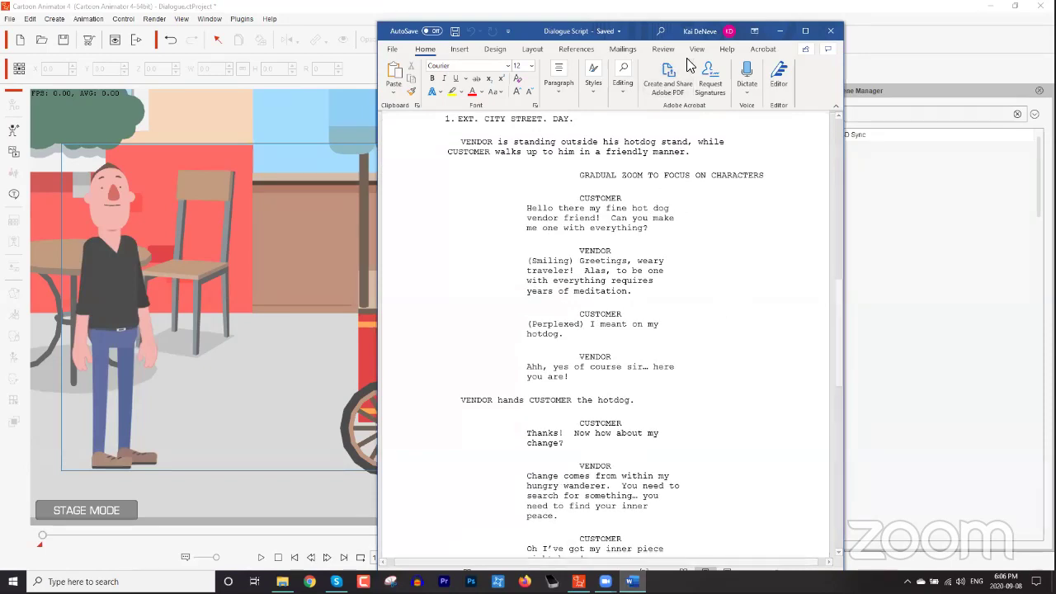
click(421, 10)
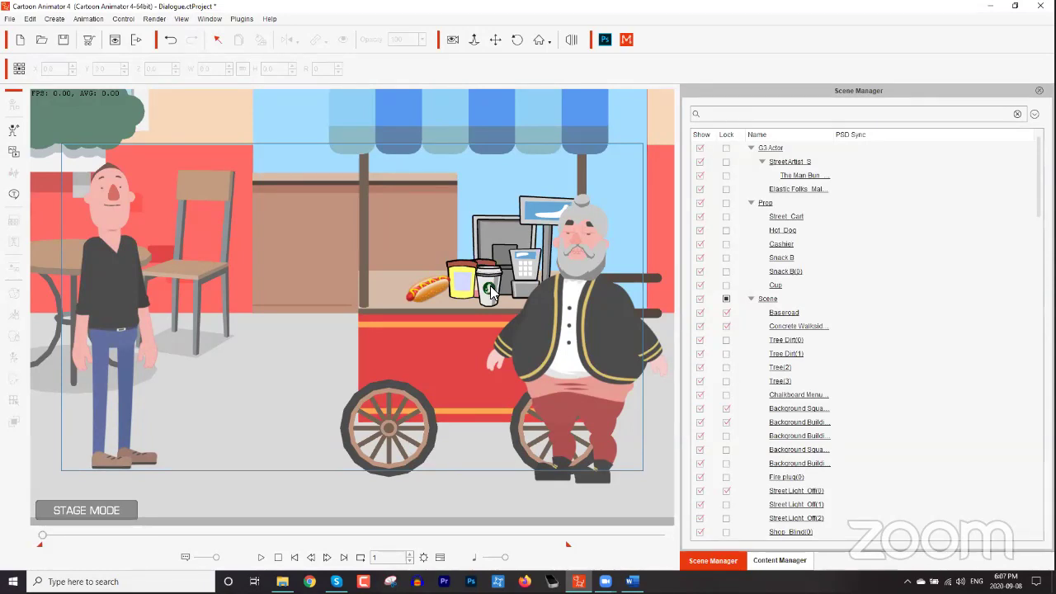
Select the standing customer character in the black shirt and check scene 1's opening action in the Word script.
click(116, 262)
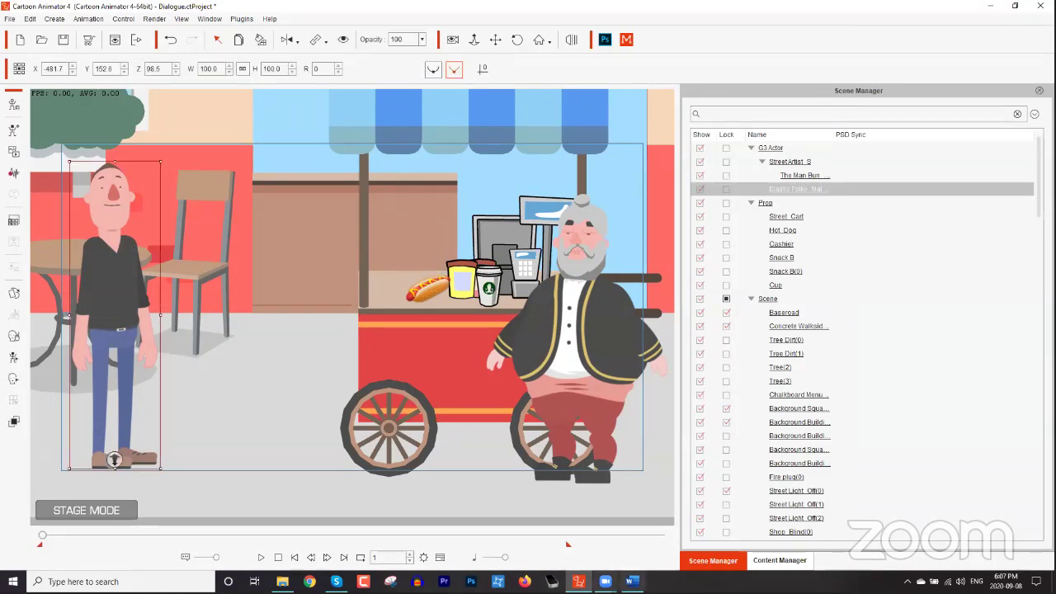
click(632, 582)
scroll(607, 293, up, 6)
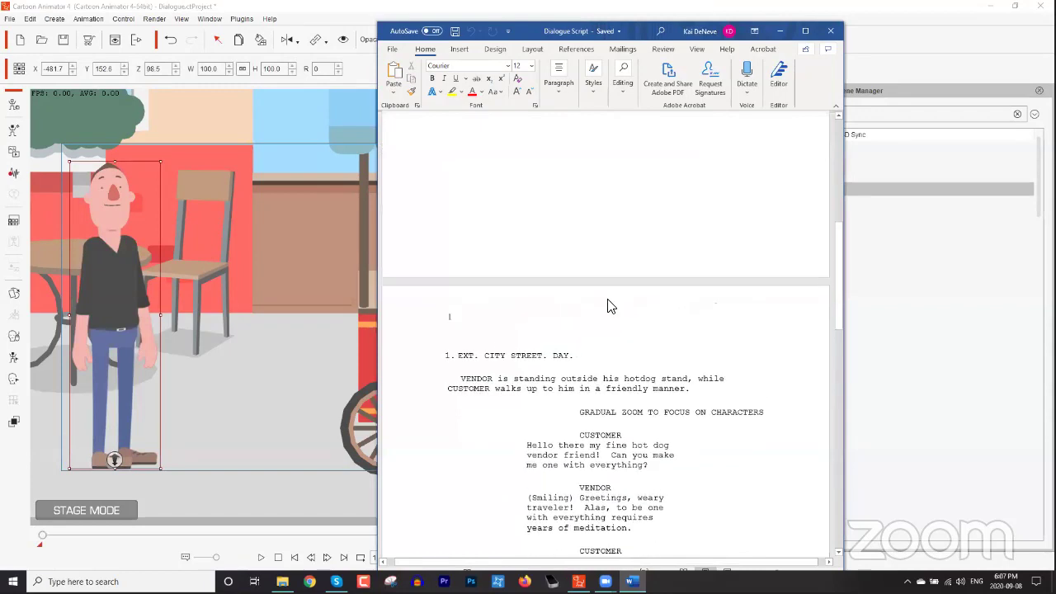
scroll(615, 313, down, 4)
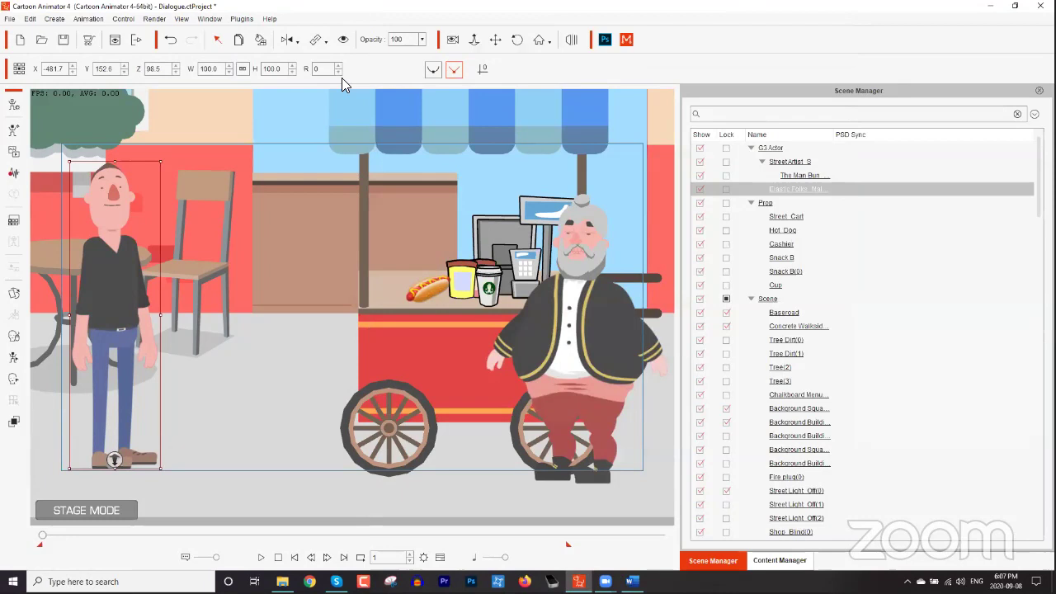
Back in Cartoon Animator, move the customer character slightly down the street to about X -483.8, Y 145.5.
click(341, 78)
drag(123, 300, 119, 313)
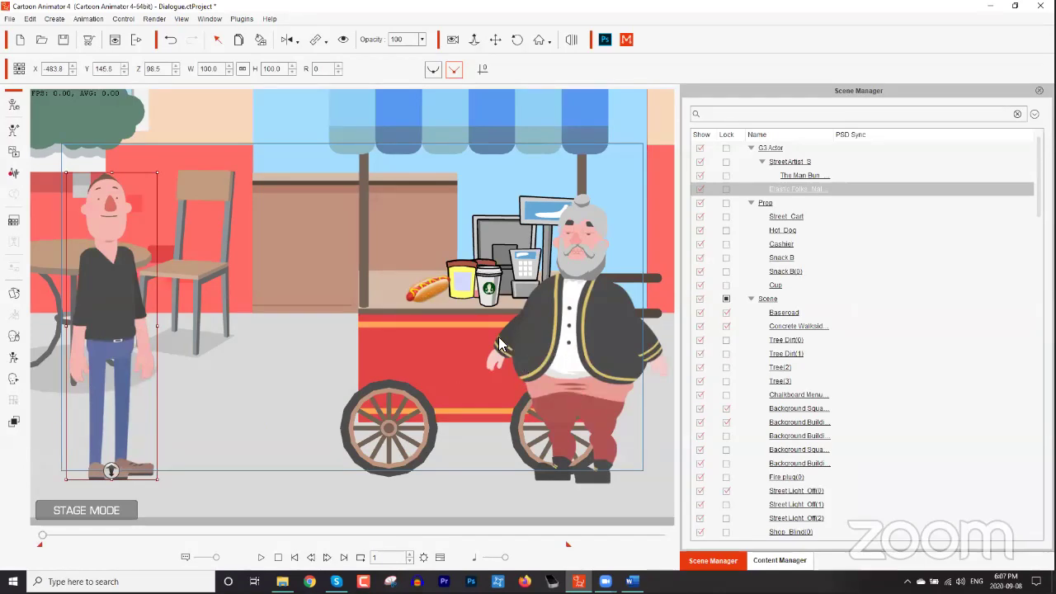
Apply the Walk(1S) motion from the Elastic Folks_Side Move templates to the customer at the first frame.
click(784, 560)
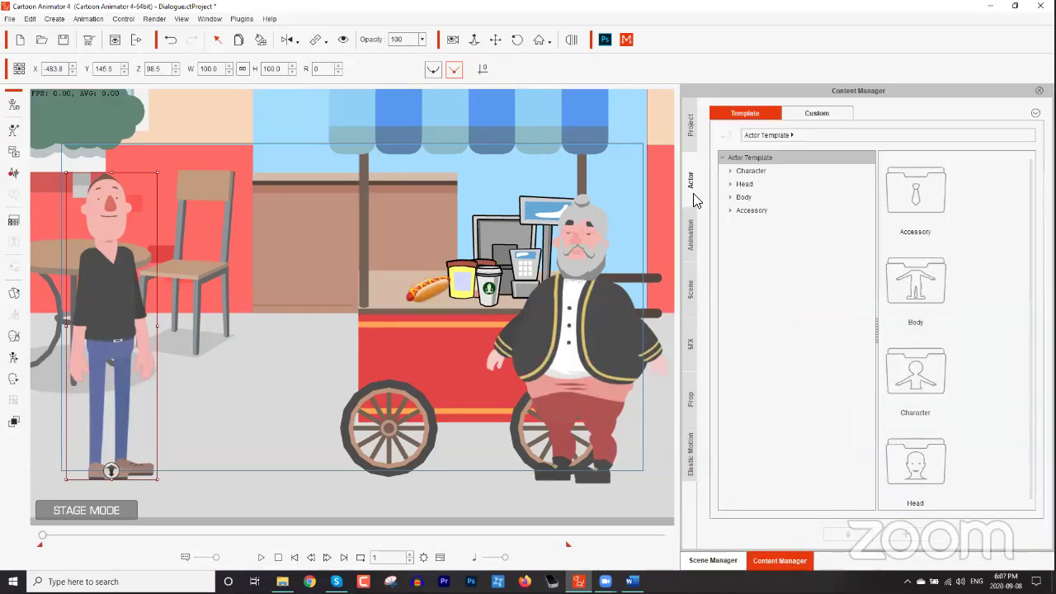
click(691, 231)
click(732, 171)
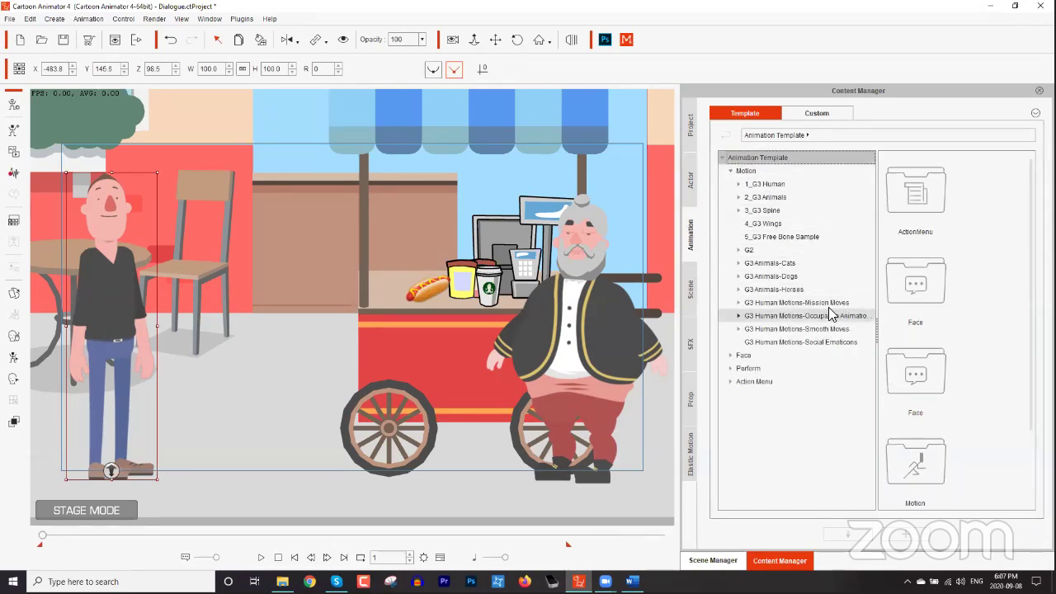
click(739, 184)
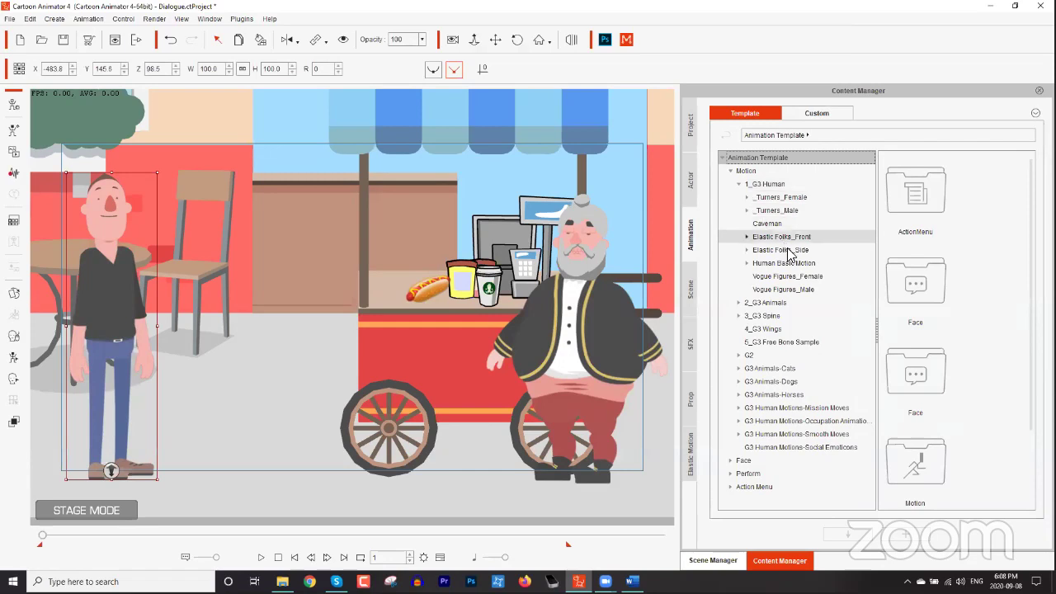
click(746, 250)
click(771, 250)
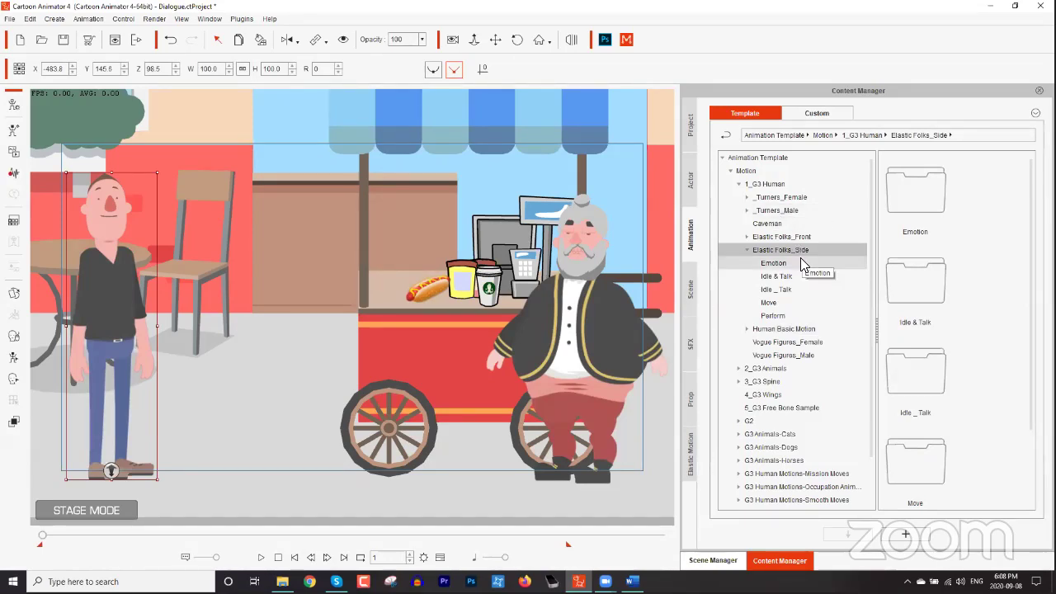
click(781, 306)
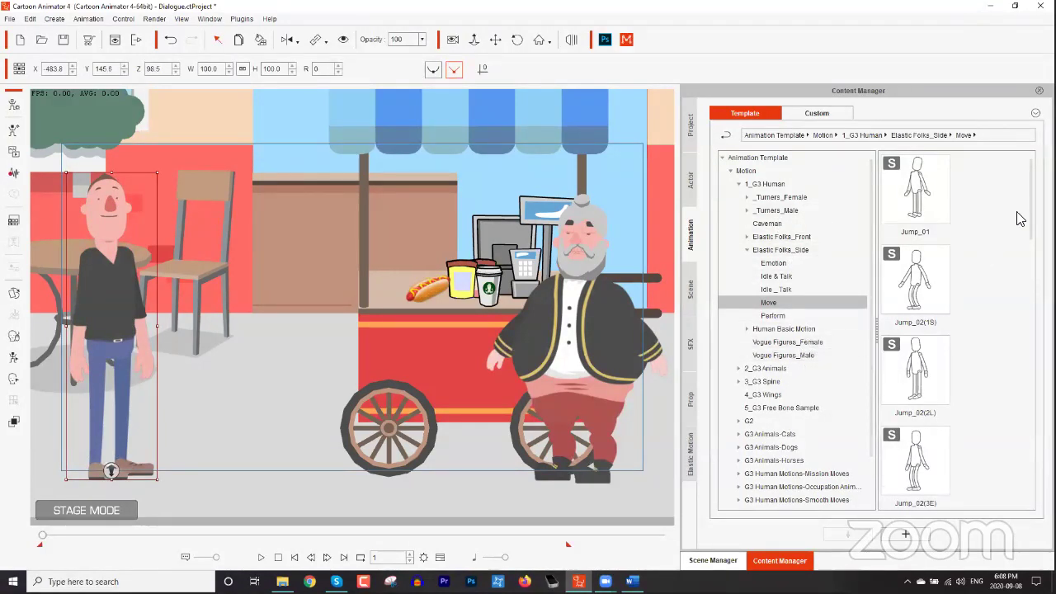
drag(1032, 215, 1031, 476)
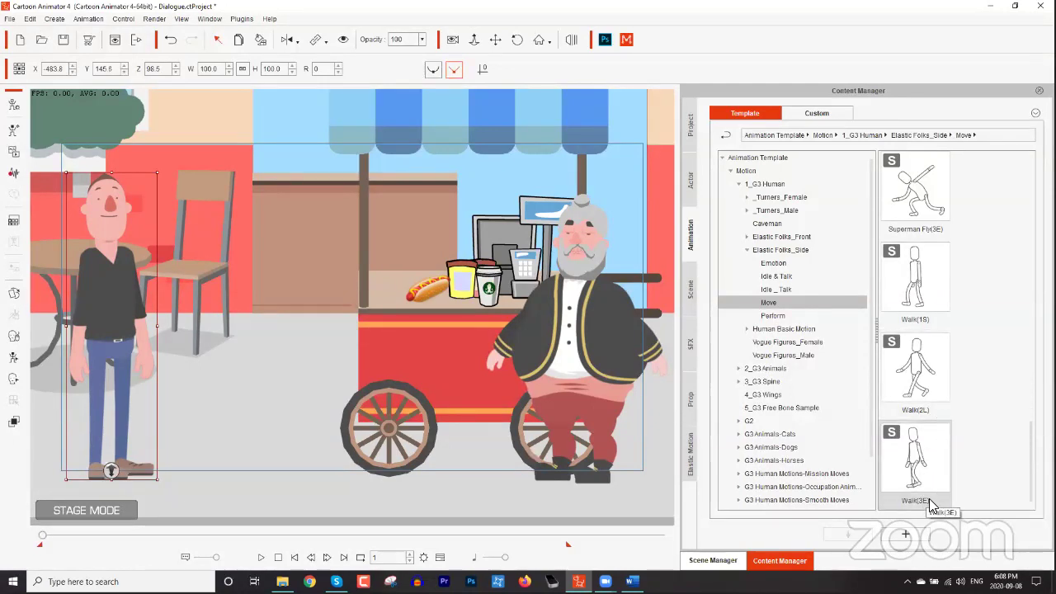
click(922, 290)
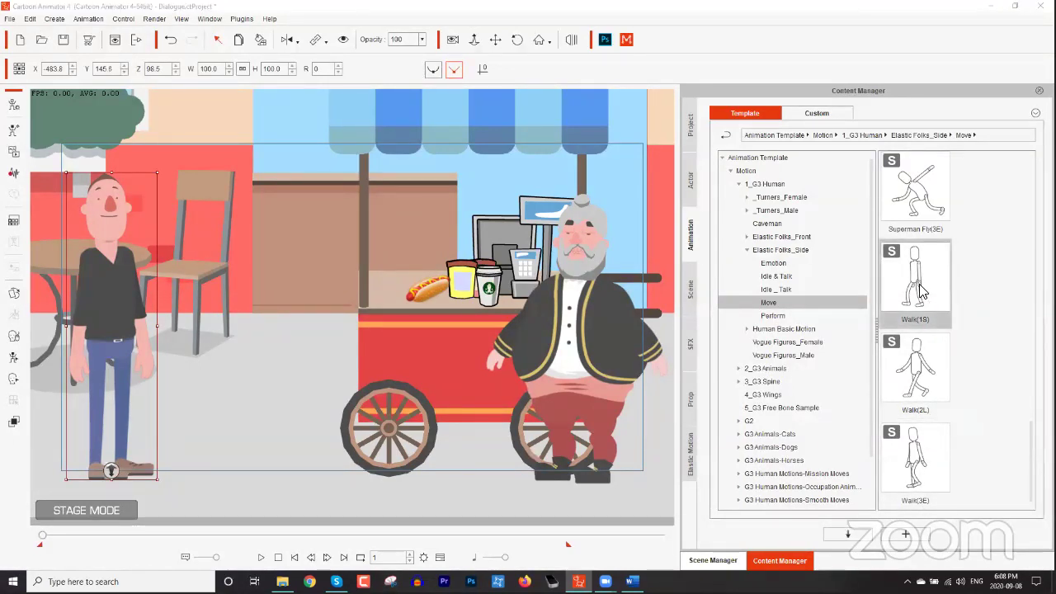
double_click(920, 285)
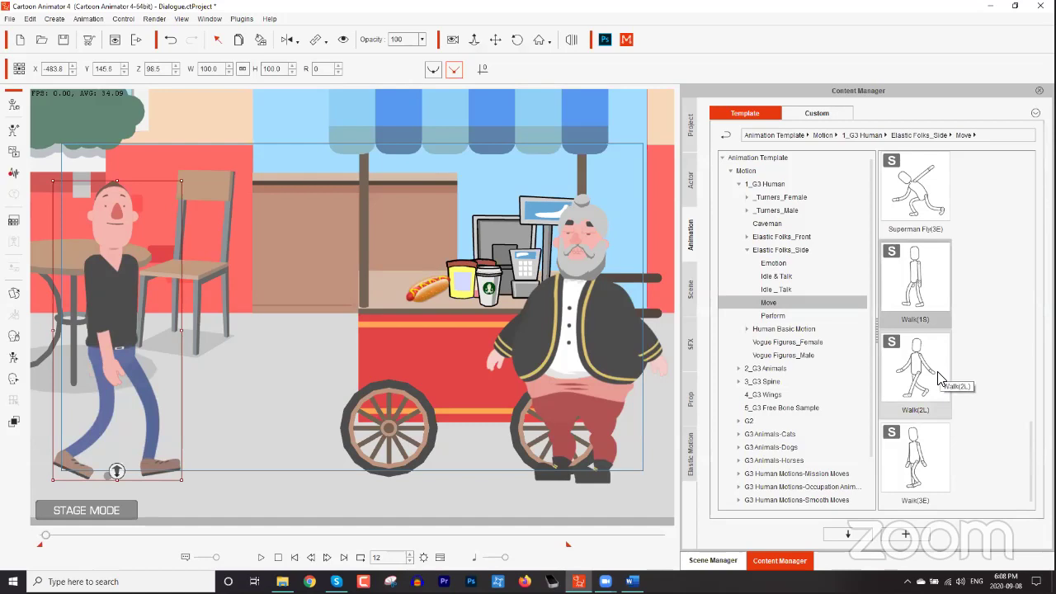
Open the timeline, hide the Camera and Project tracks, limit it to object-related tracks, and show the customer's Motion track.
click(439, 557)
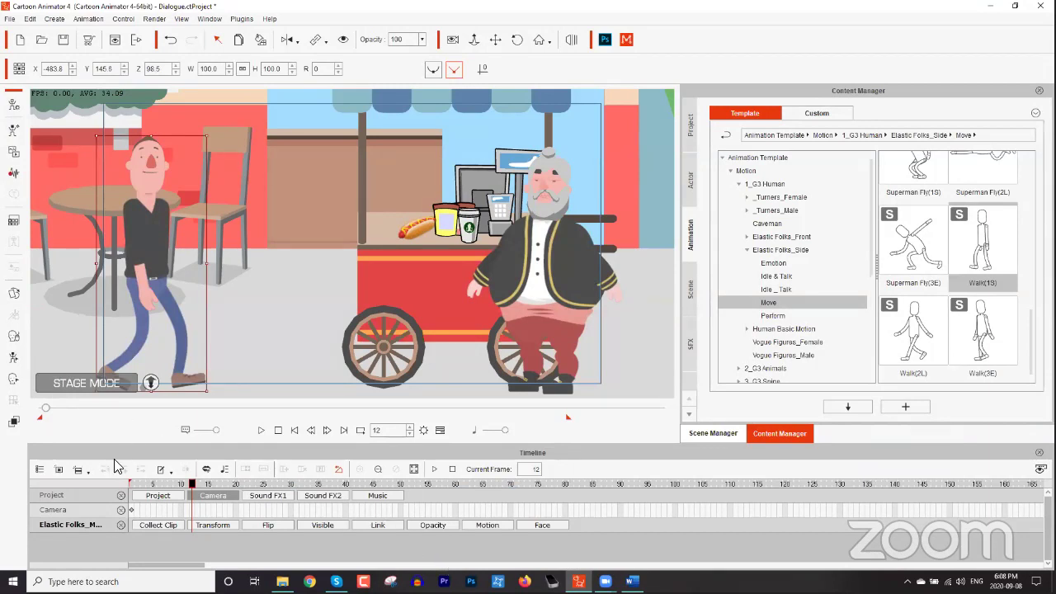
click(121, 510)
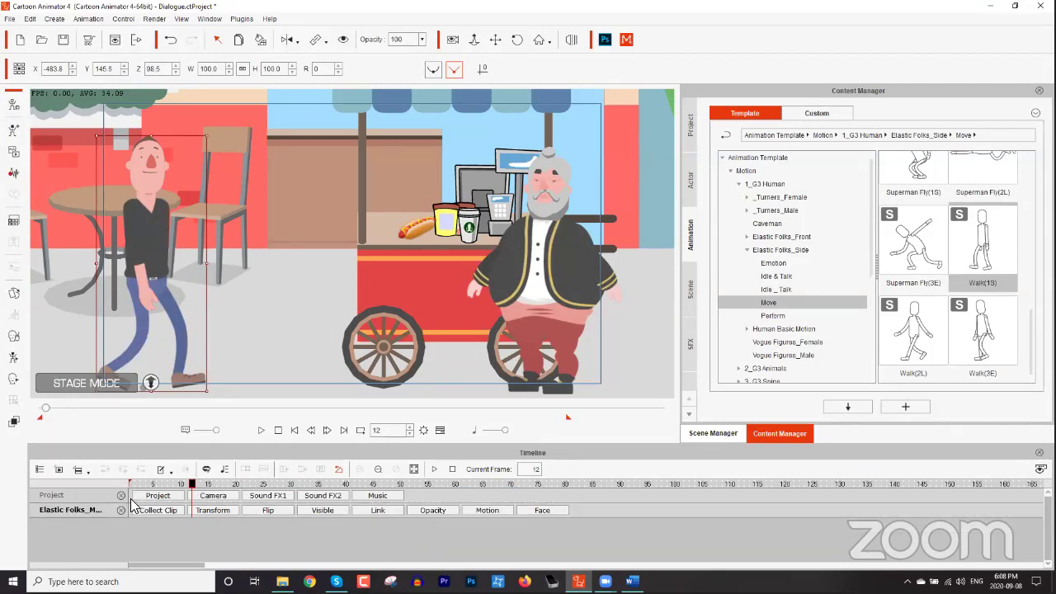
click(122, 495)
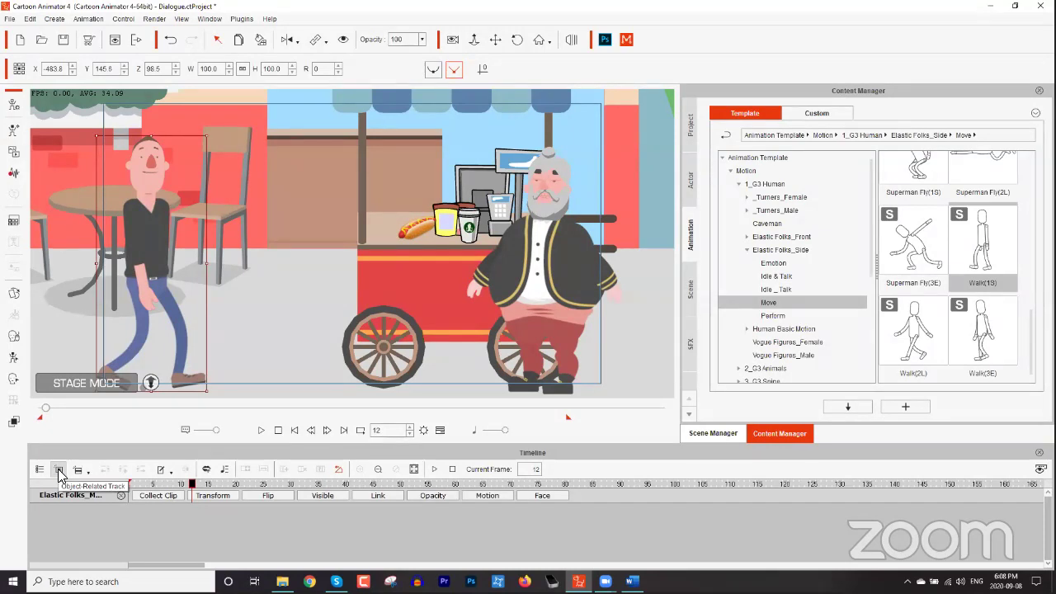
click(59, 469)
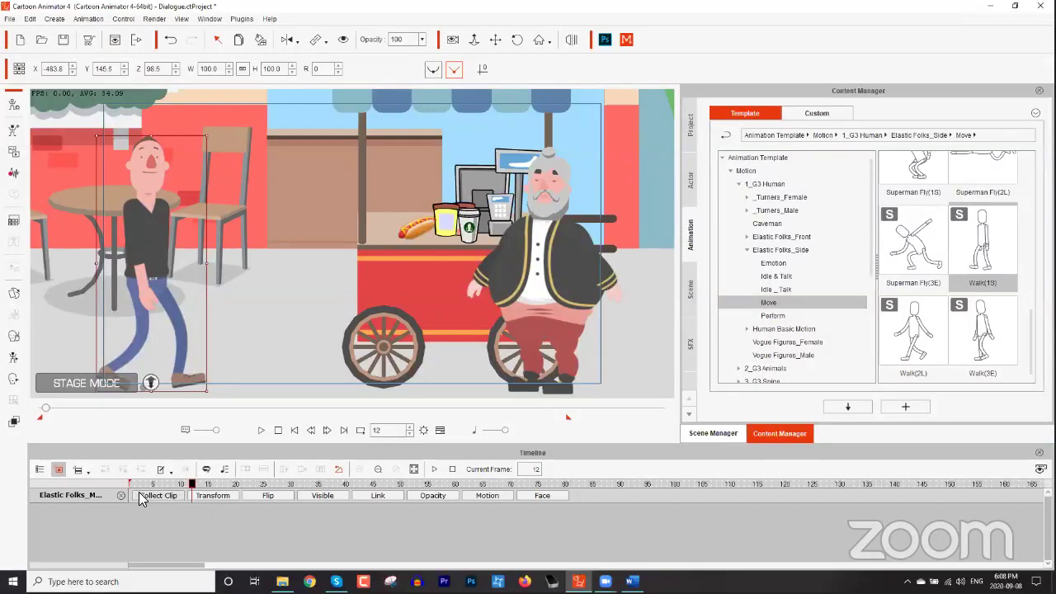
click(483, 496)
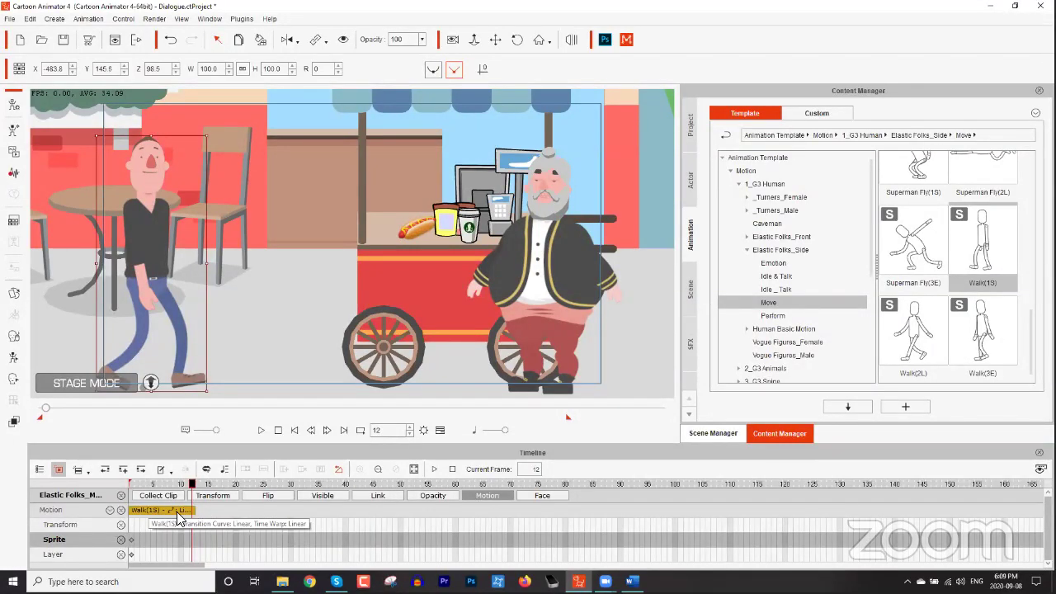
Extend the customer's walk by appending the Walk(2L) motion twice and the ending motion Walk(3E).
double_click(918, 336)
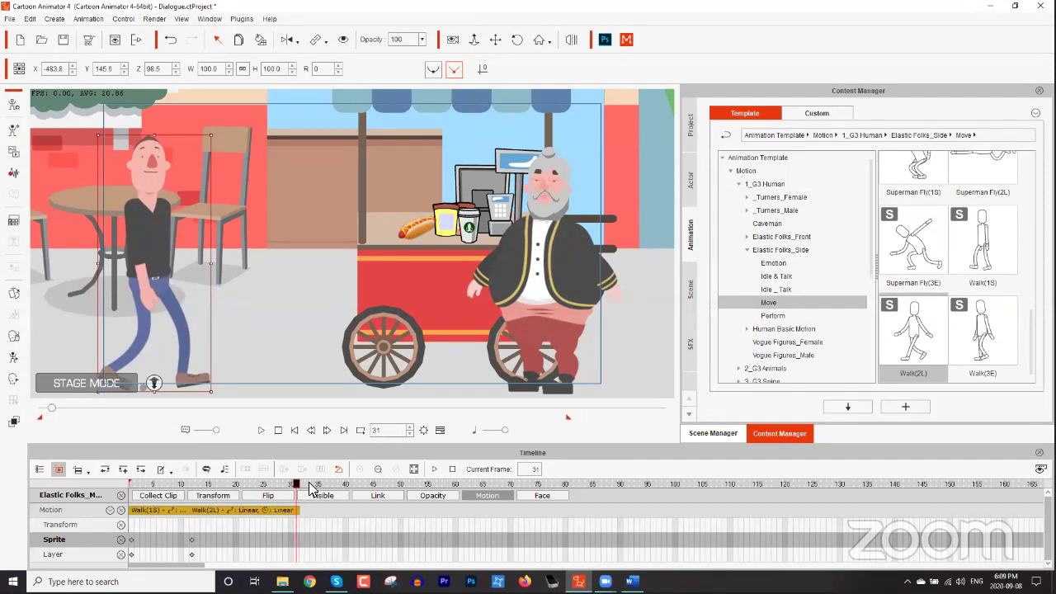
double_click(913, 330)
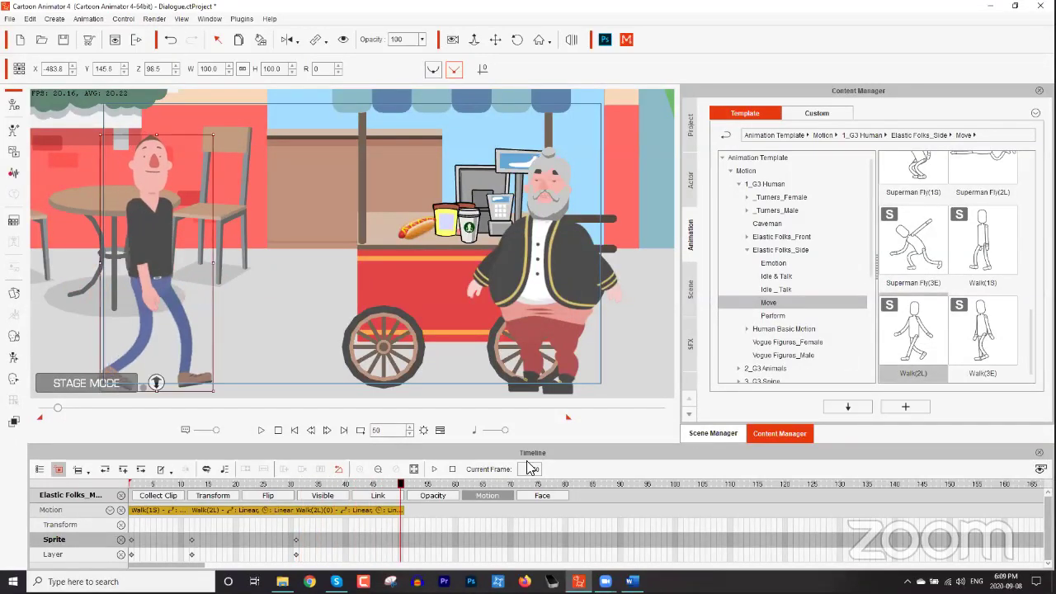
double_click(984, 347)
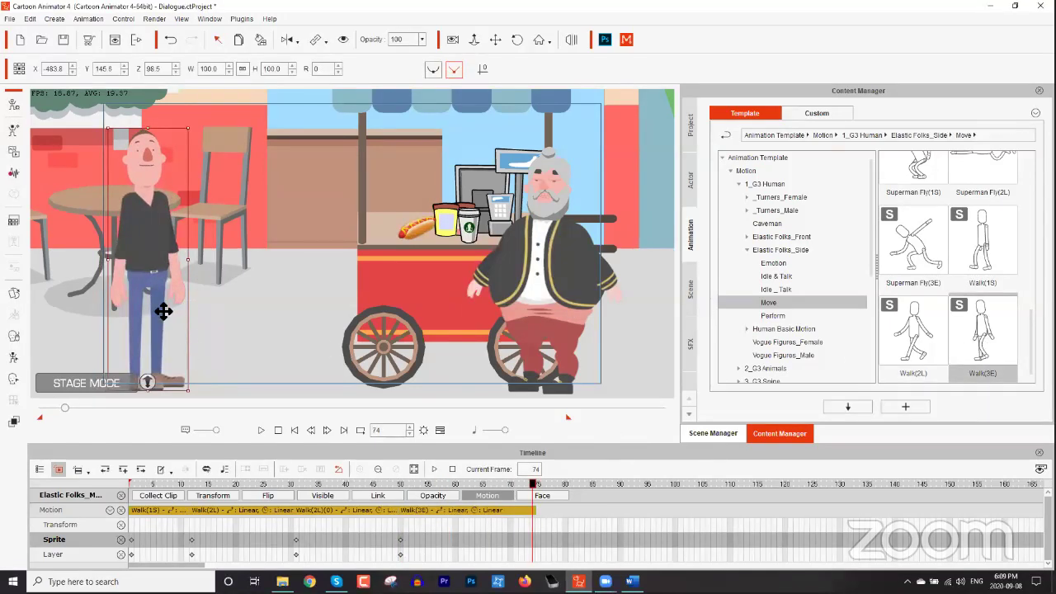
At frame 53, move the customer to the hot dog cart at about X -323.3, Y 144.8, and show the Transform track.
drag(264, 483, 143, 489)
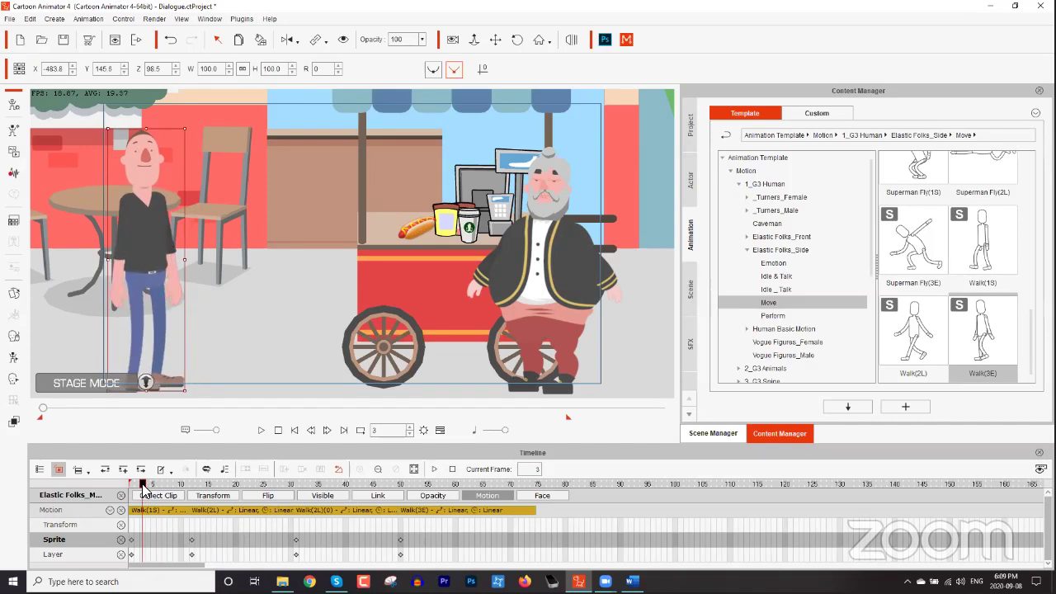
drag(142, 491, 418, 485)
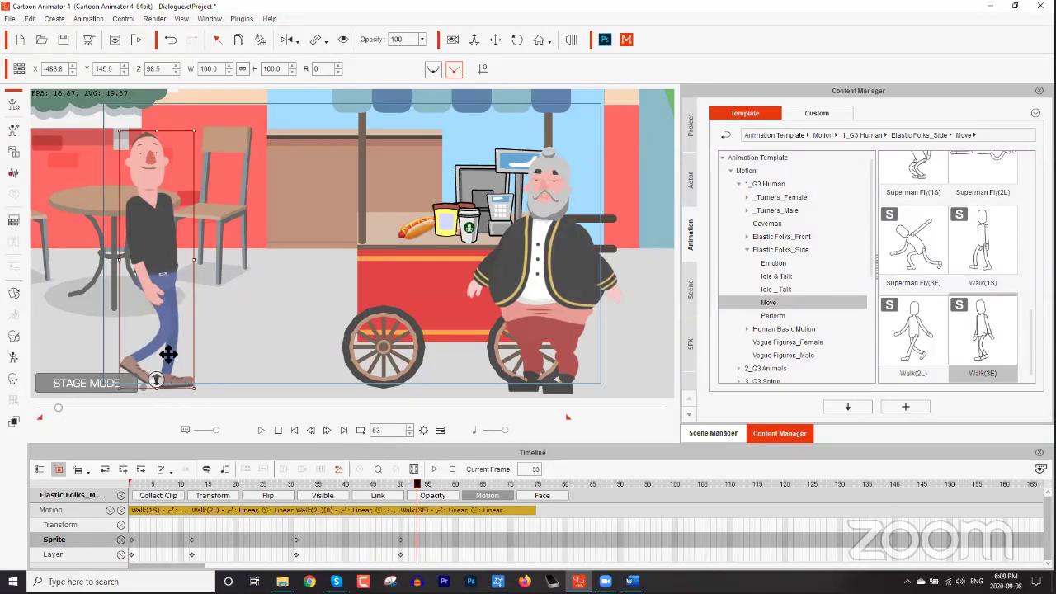
drag(163, 302, 379, 301)
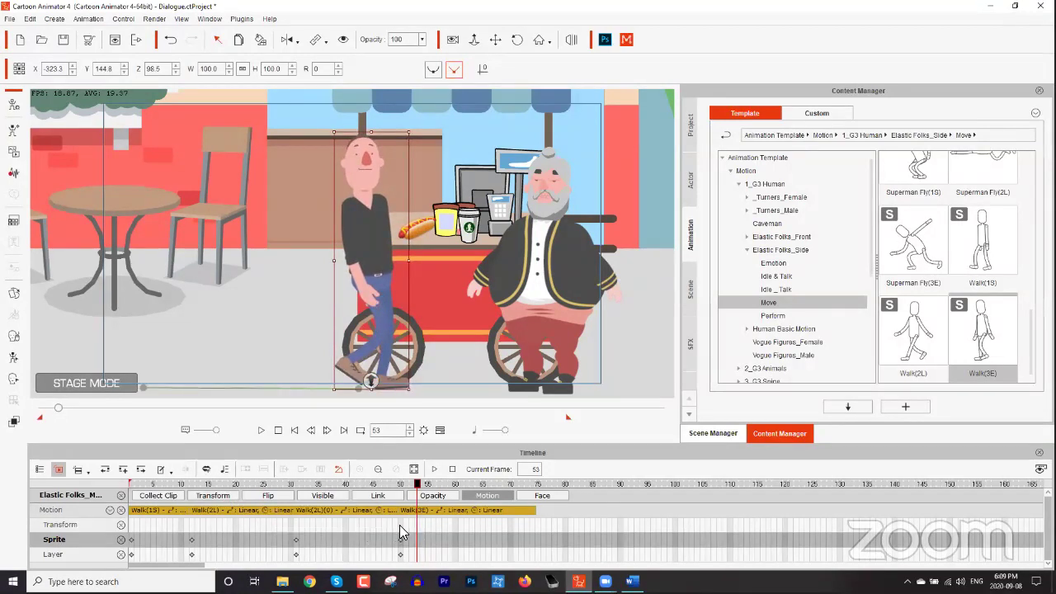
click(218, 496)
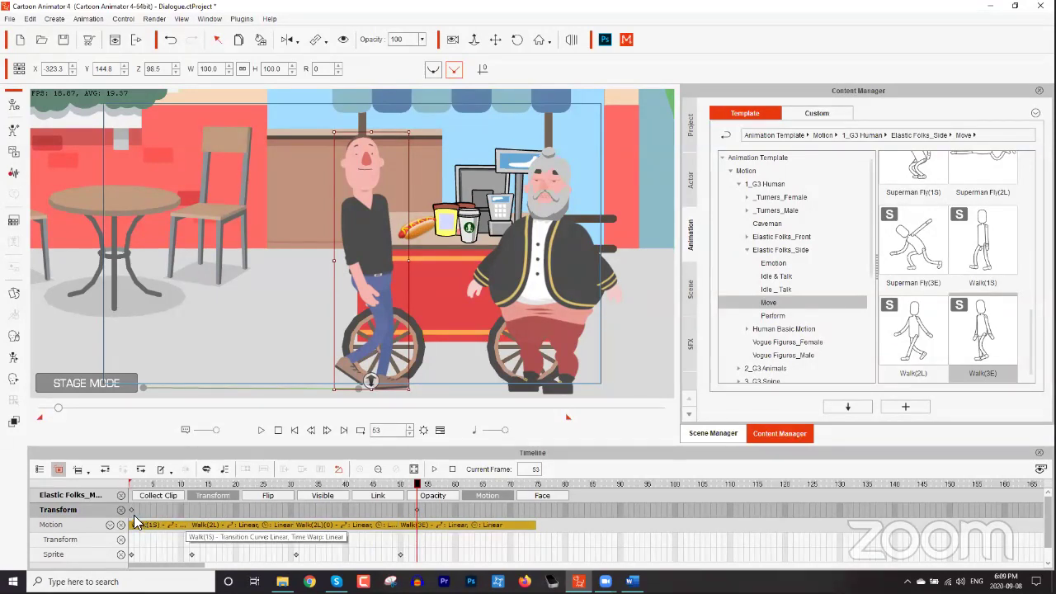
Play the walk from frame 1 to check how the customer slides toward the cart.
click(130, 484)
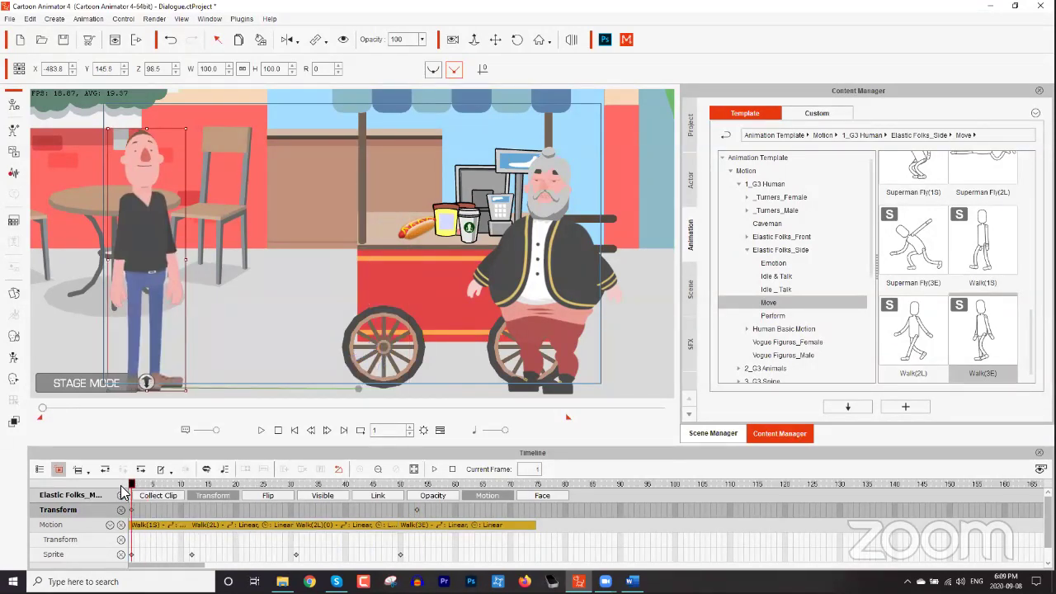
key(space)
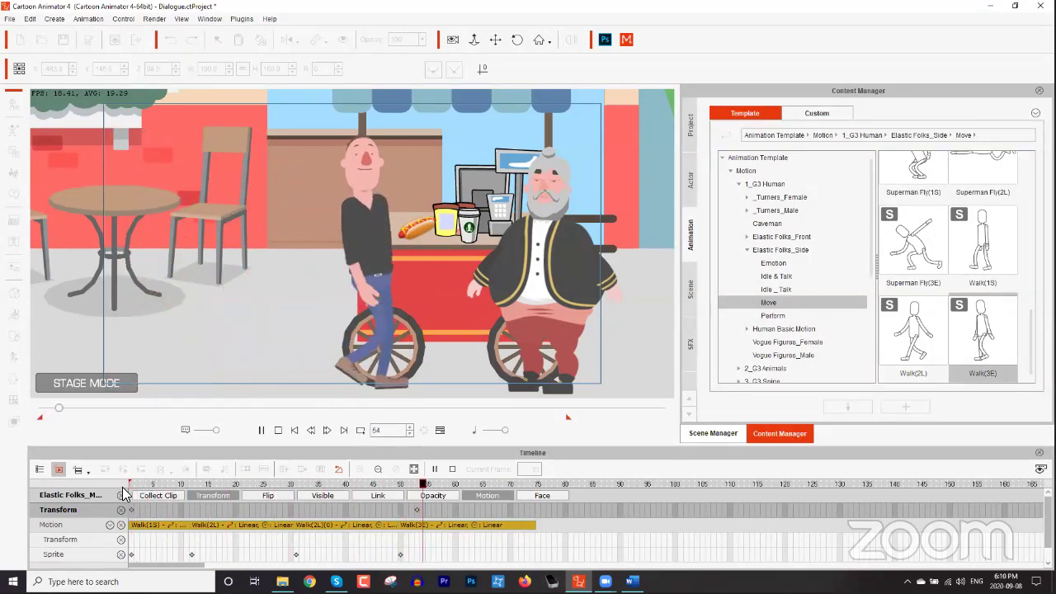
key(space)
Copy the customer's first Transform key and paste it at frame 7 to delay the start of the movement.
drag(159, 487, 132, 487)
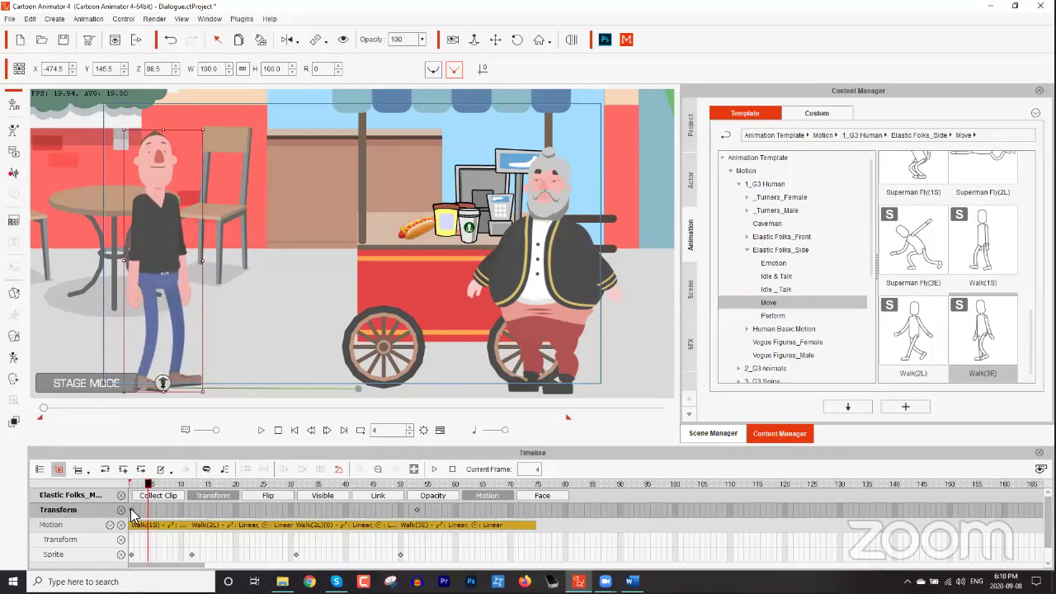
right_click(131, 514)
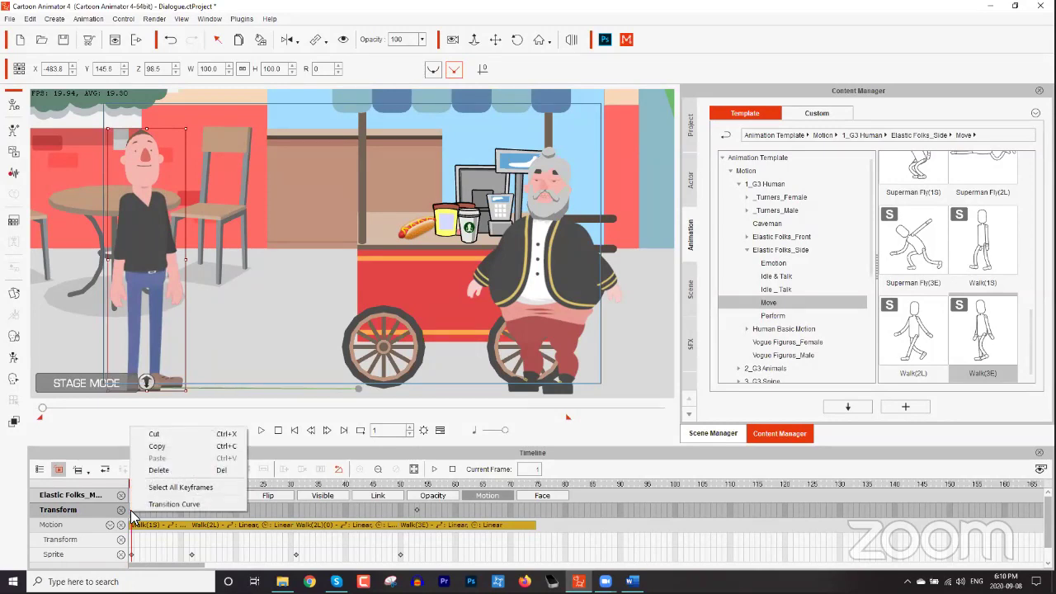
click(156, 445)
drag(136, 488, 167, 488)
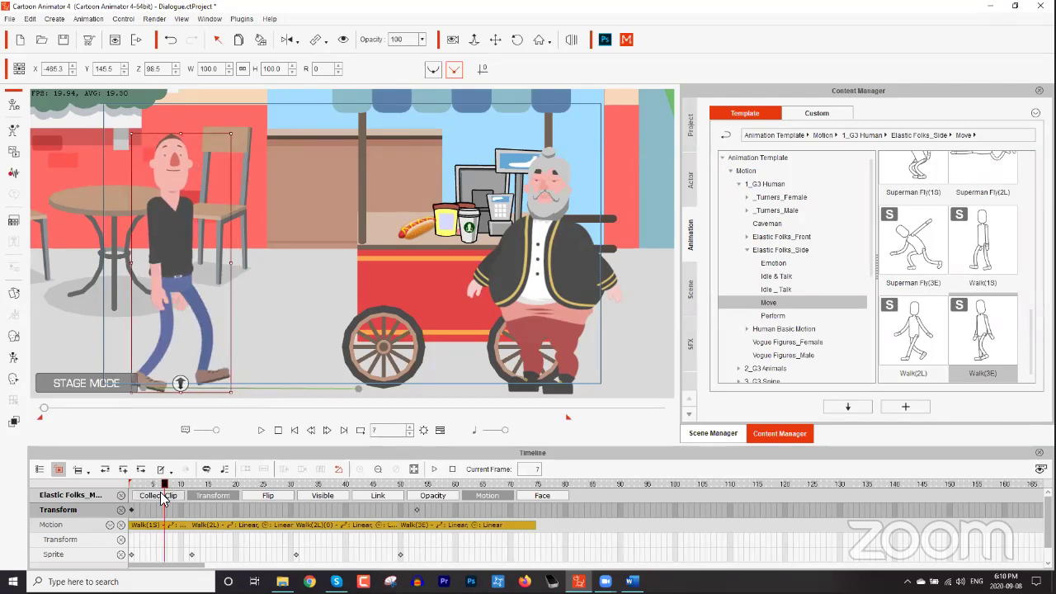
right_click(165, 512)
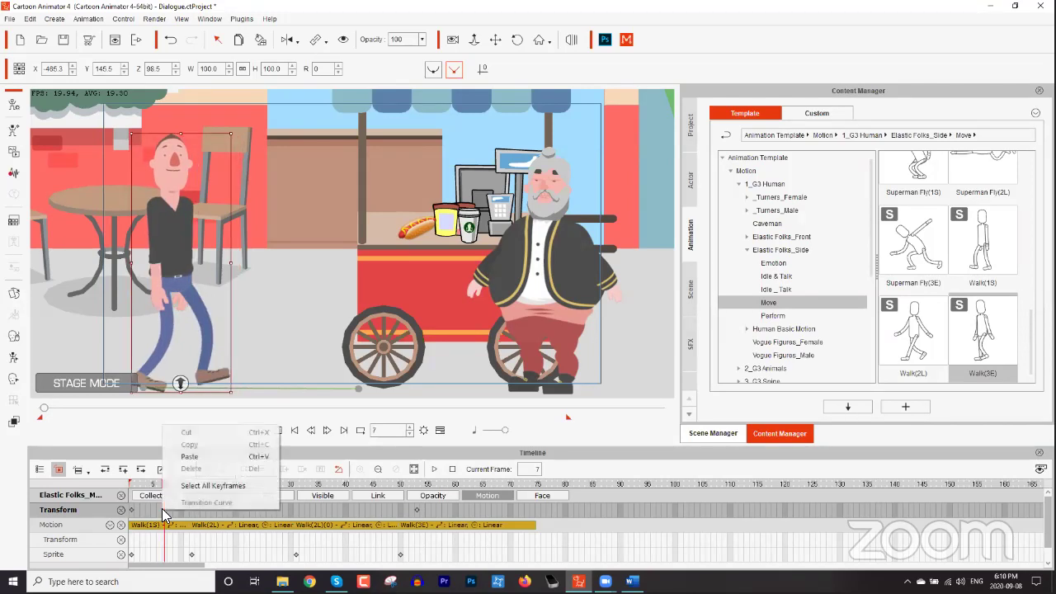
click(201, 459)
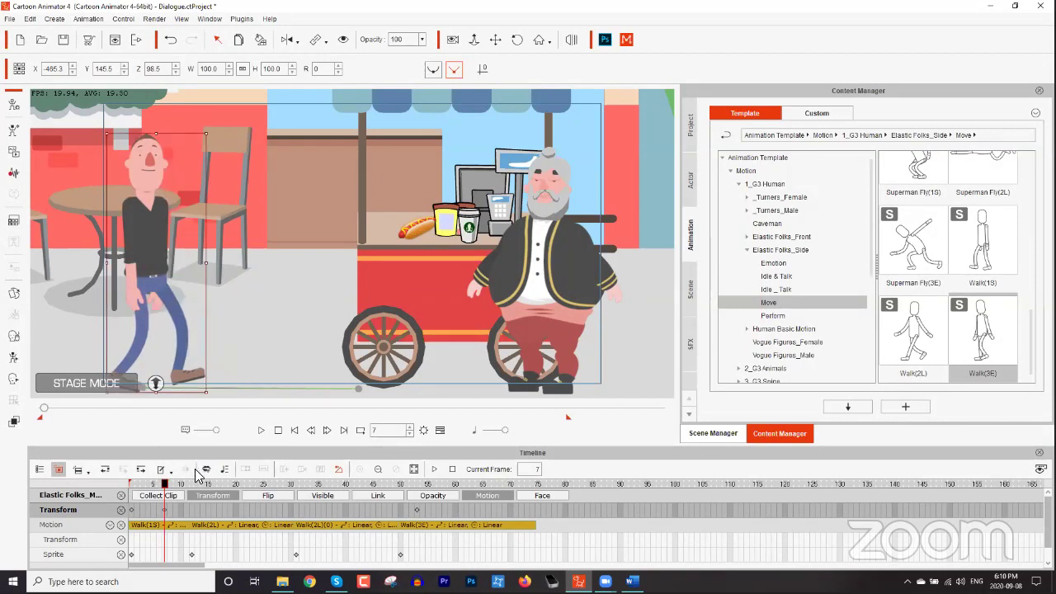
Scrub and replay the opening frames to check the timing of the customer's delayed walk to the cart.
click(153, 485)
key(space)
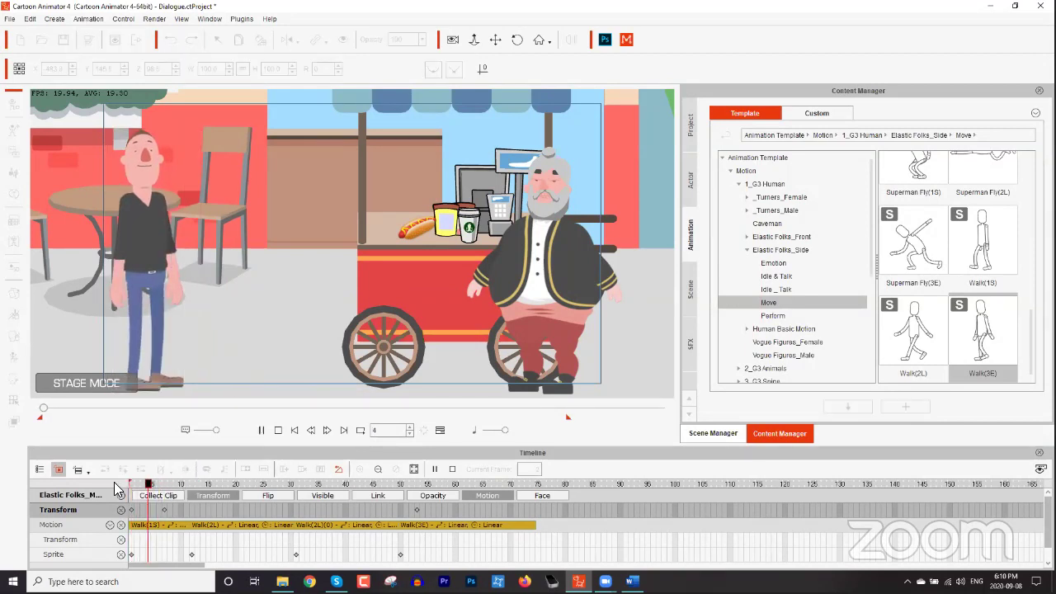
click(143, 485)
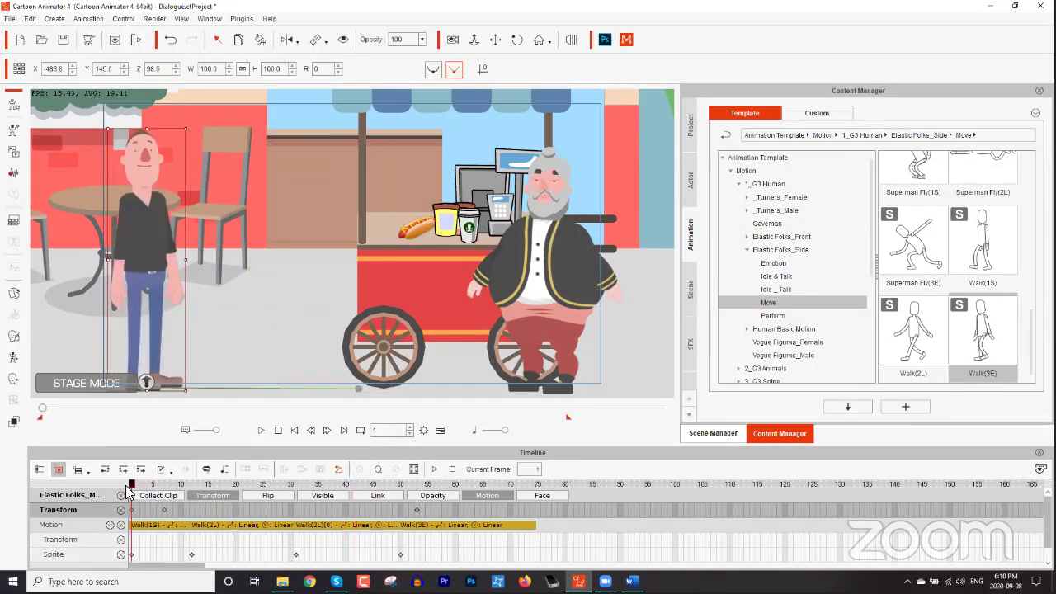
click(187, 485)
drag(195, 493, 130, 496)
key(space)
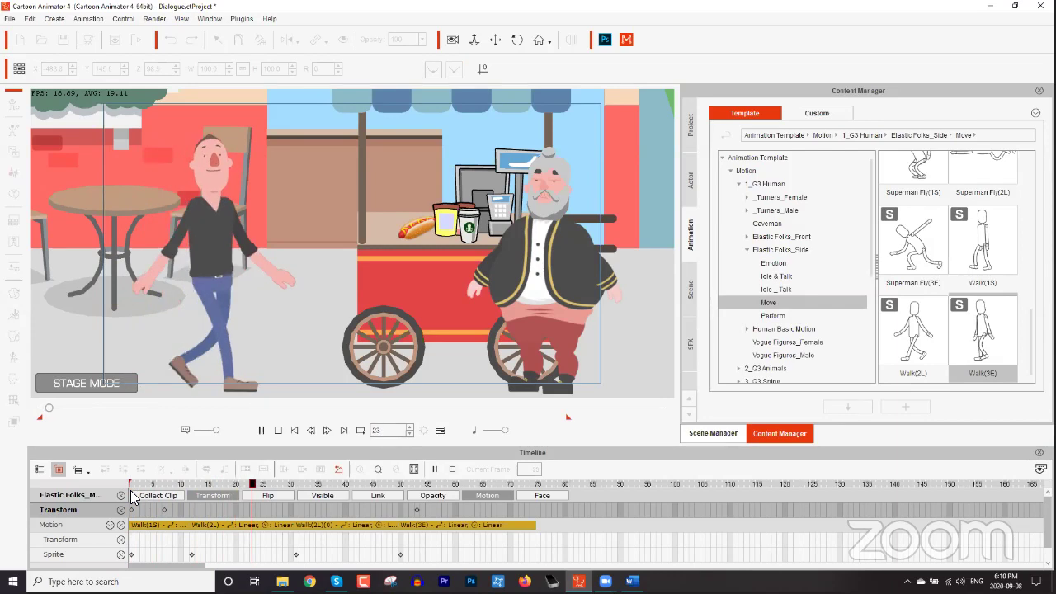
key(space)
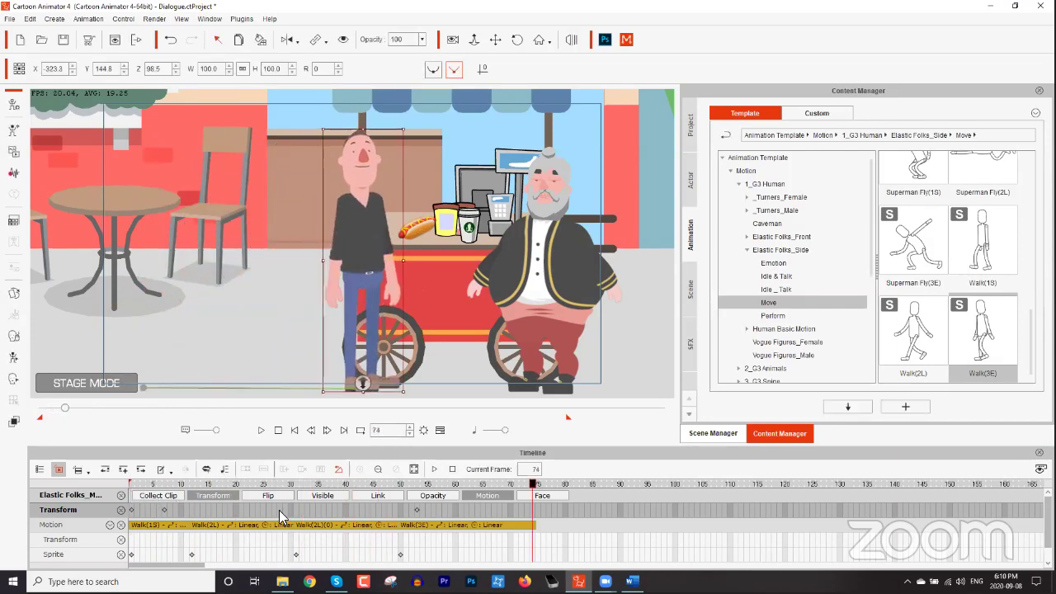
drag(234, 484, 130, 485)
key(space)
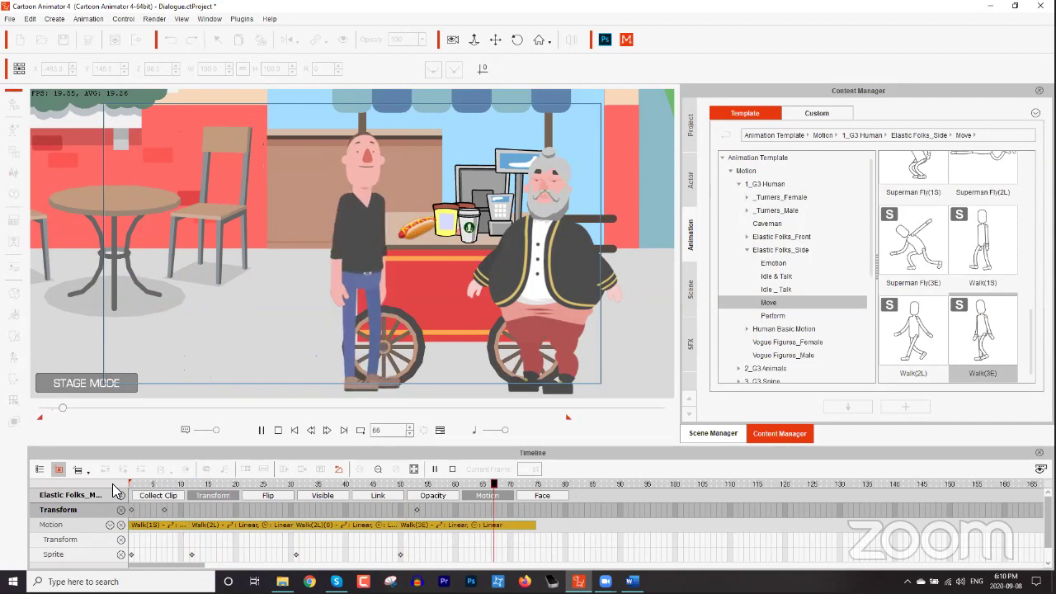
key(space)
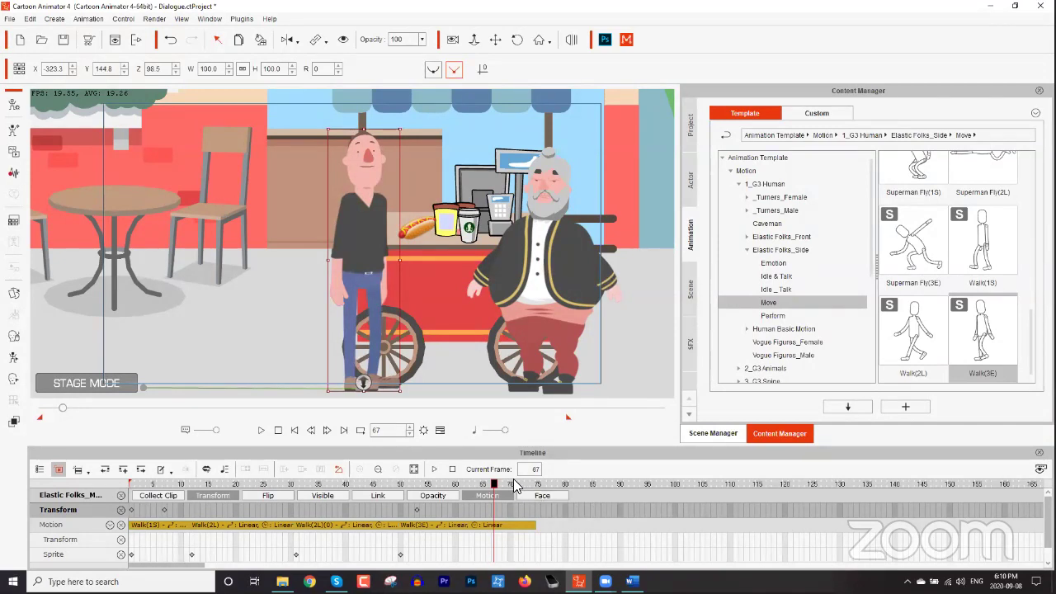
At frame 75, import the audio file C_01 from the CTA 3 - Dialogue folder as the customer's voice.
drag(498, 484, 538, 495)
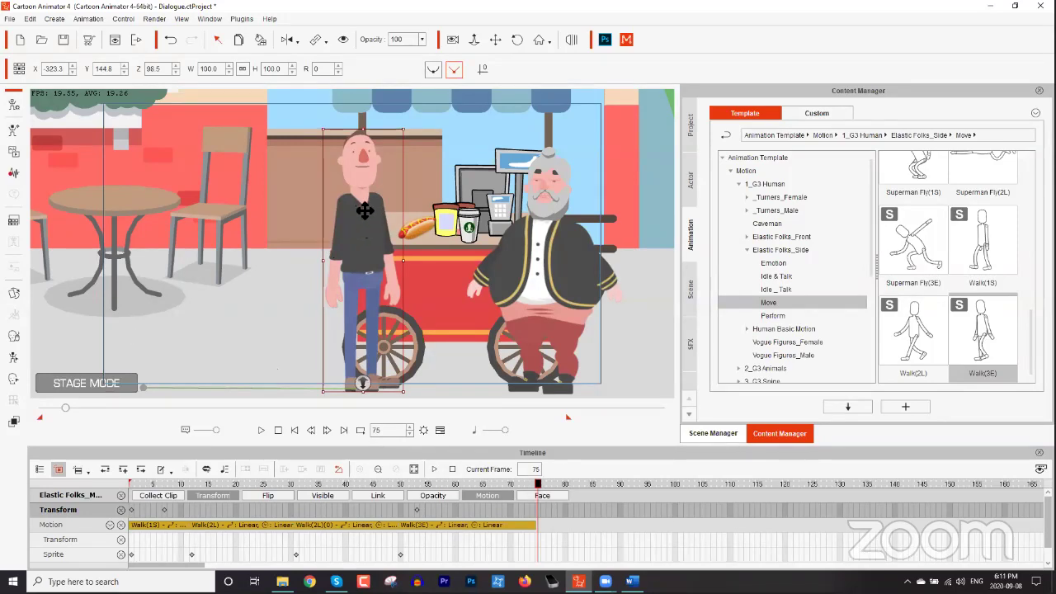
click(13, 175)
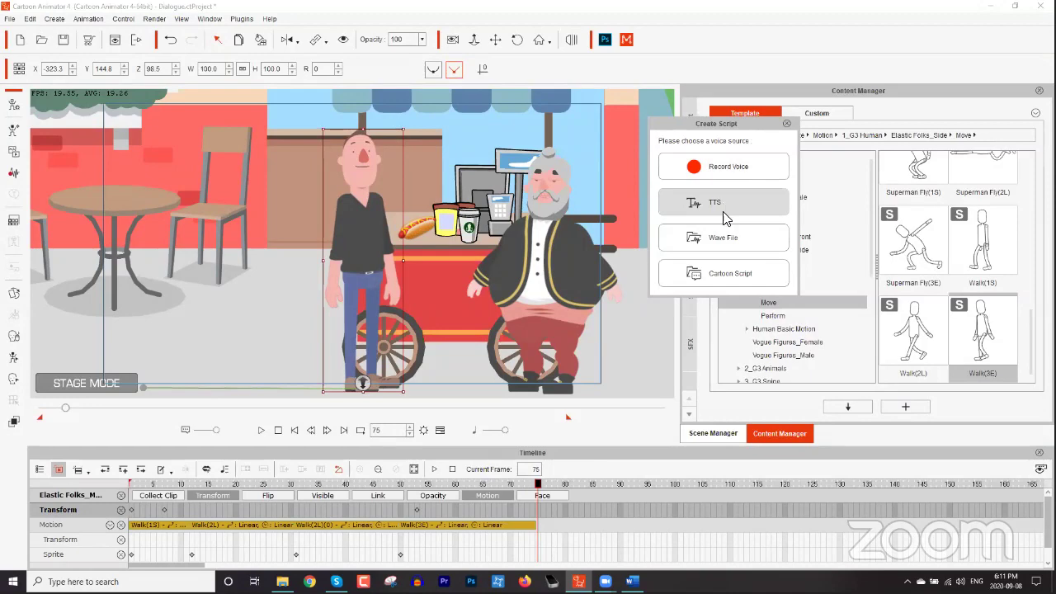
click(724, 237)
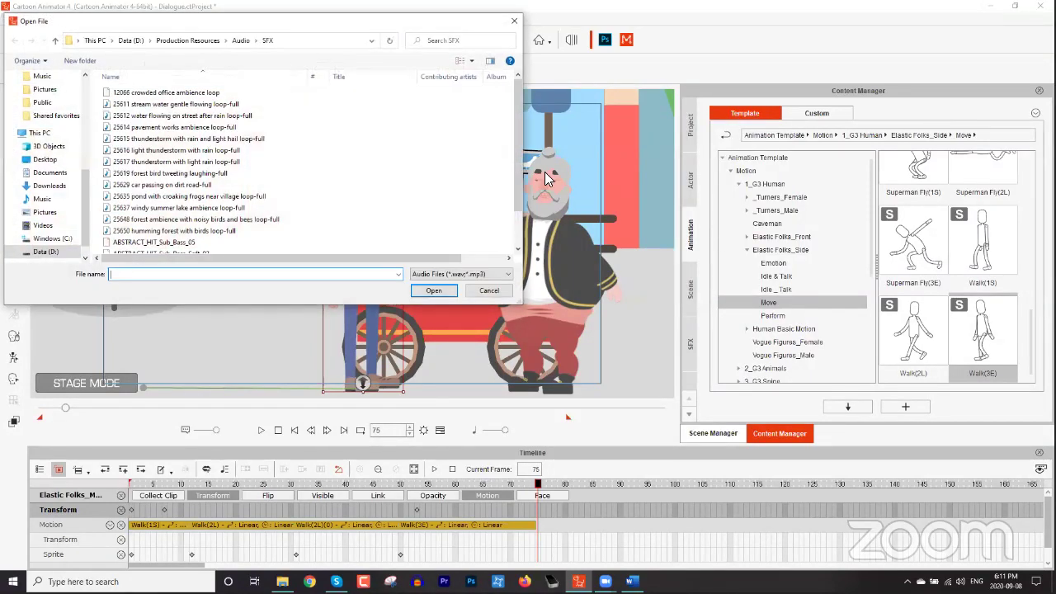
click(132, 40)
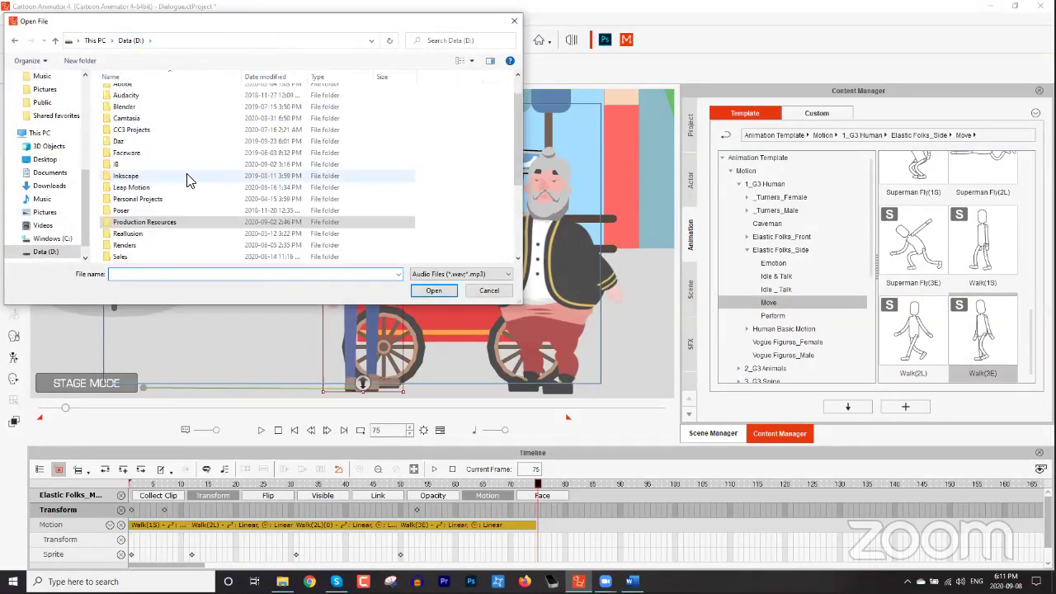
scroll(188, 180, down, 5)
double_click(136, 233)
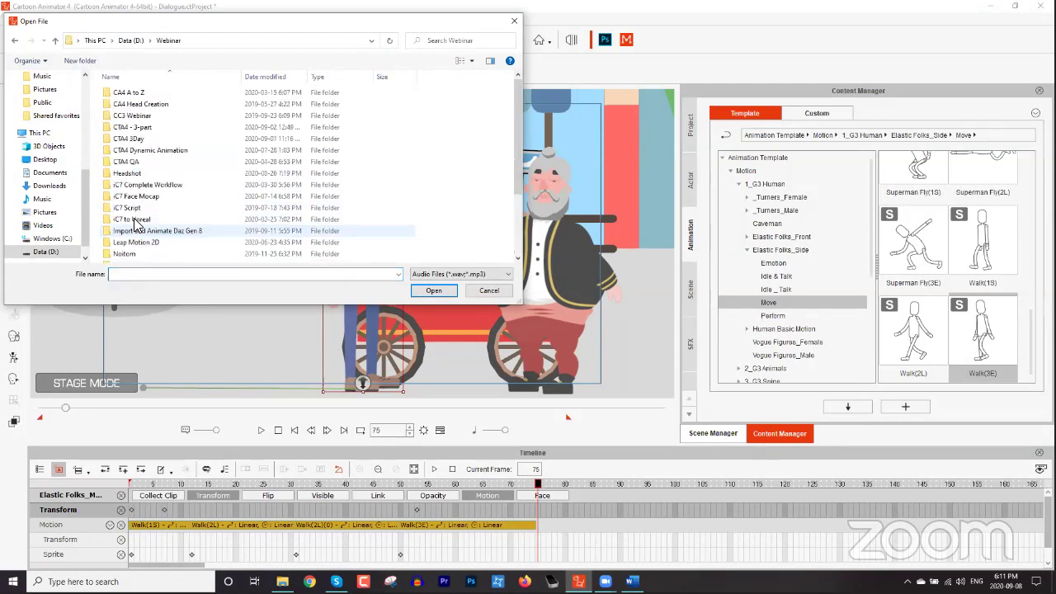
double_click(136, 127)
double_click(147, 105)
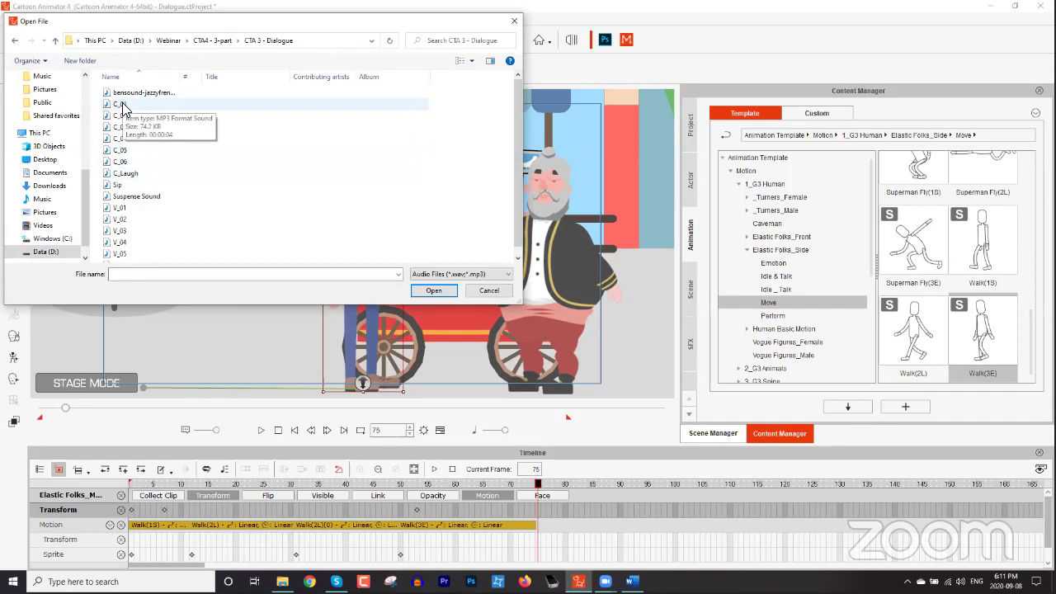
click(123, 106)
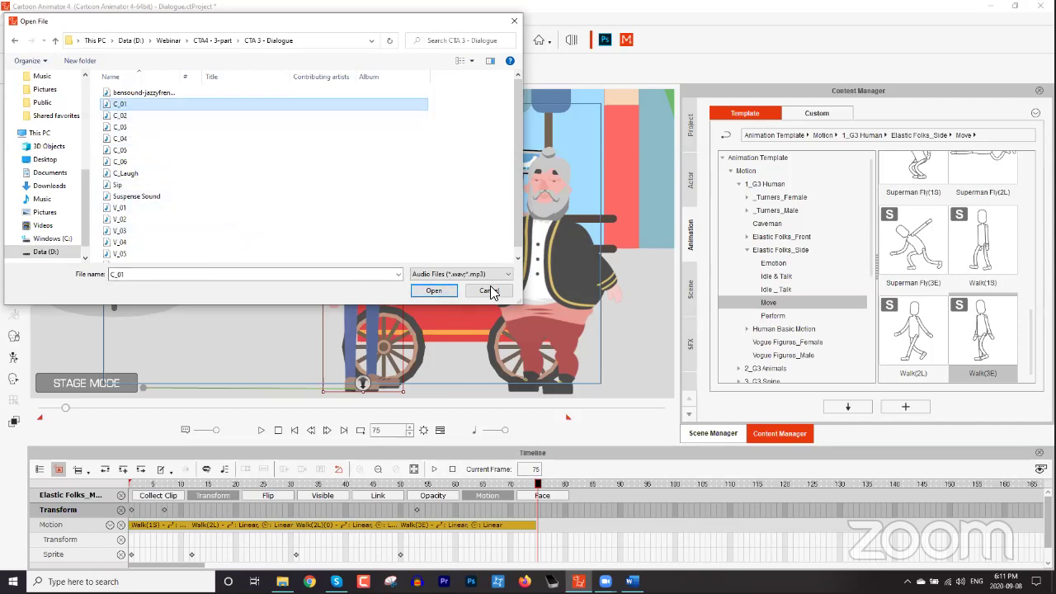
click(432, 292)
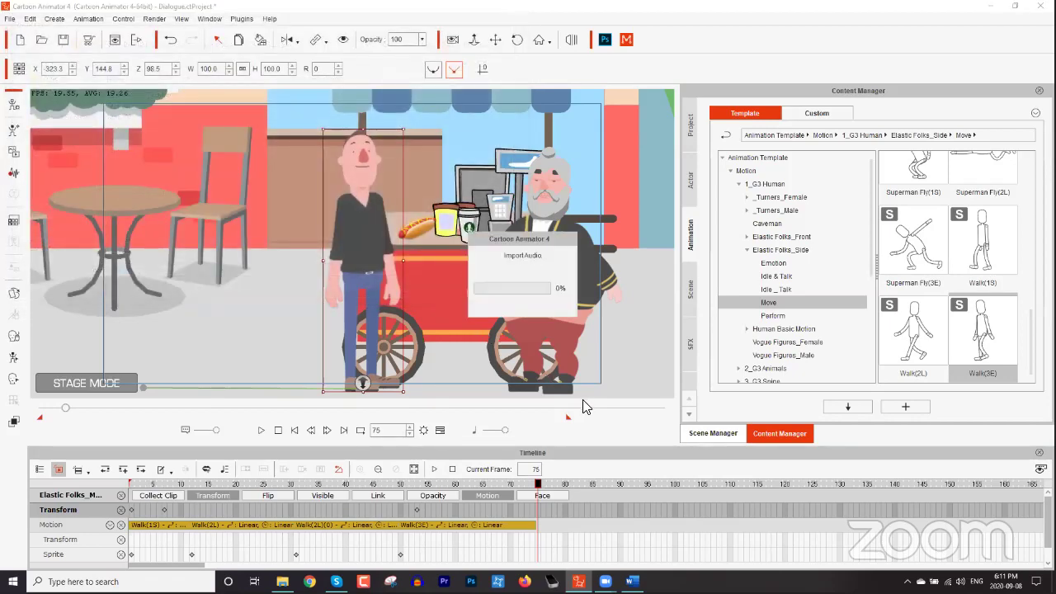
Play the customer's imported line from frame 75 to check the automatic lip-sync.
key(space)
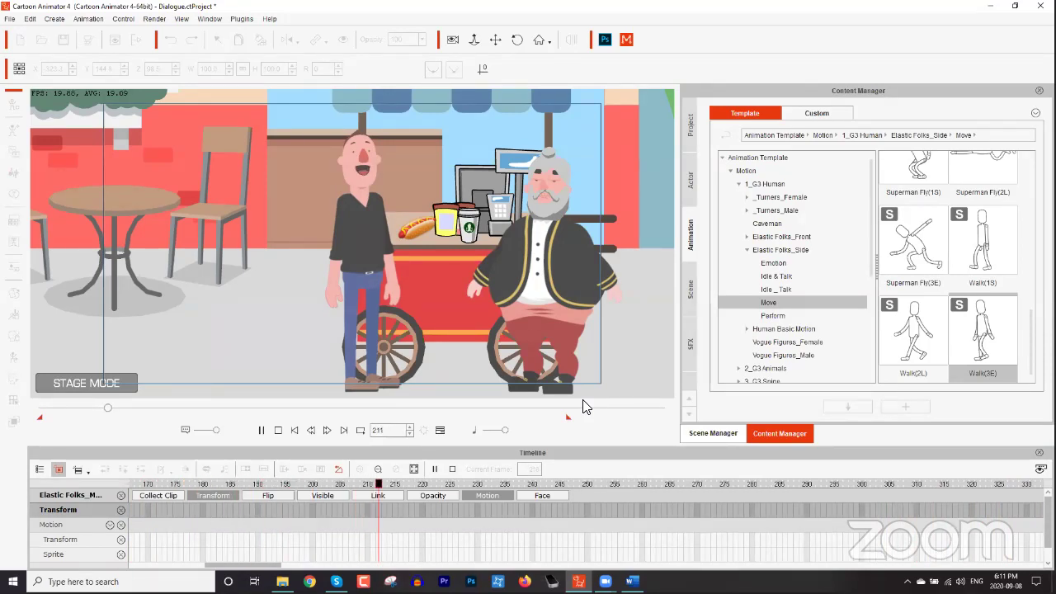
key(space)
drag(236, 565, 212, 565)
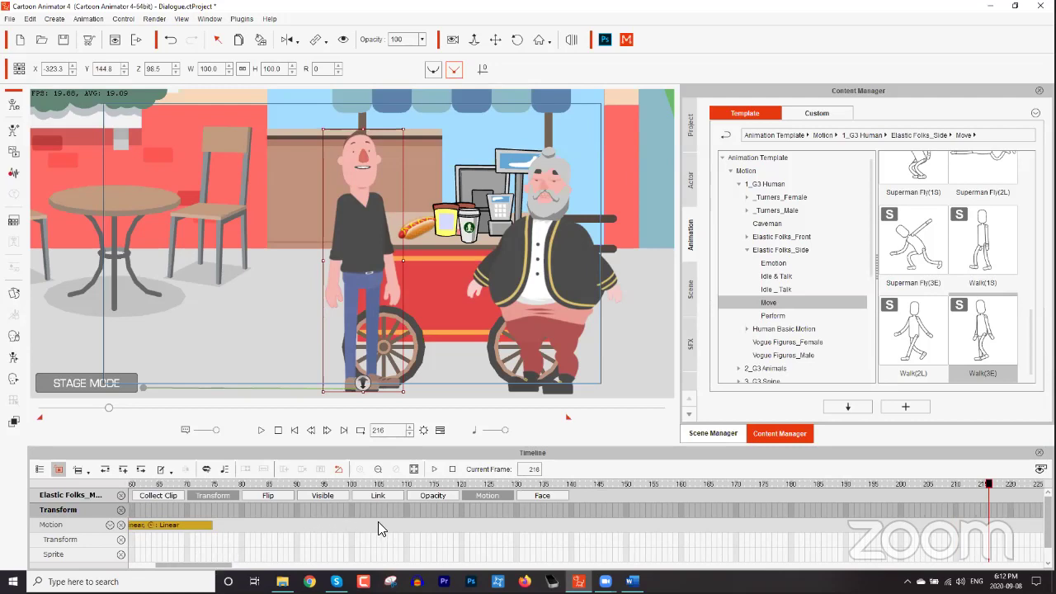
scroll(378, 521, down, 3)
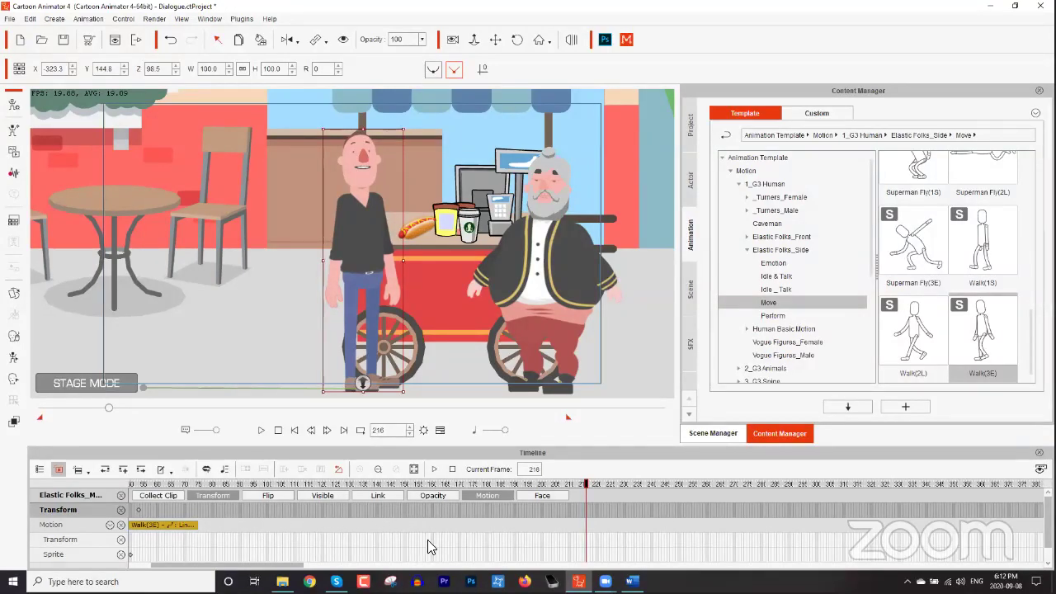
Hide the customer's Transform and Motion tracks, show the Face track, and expand its Voice Clip to reveal Voice and Lips.
click(226, 495)
click(490, 497)
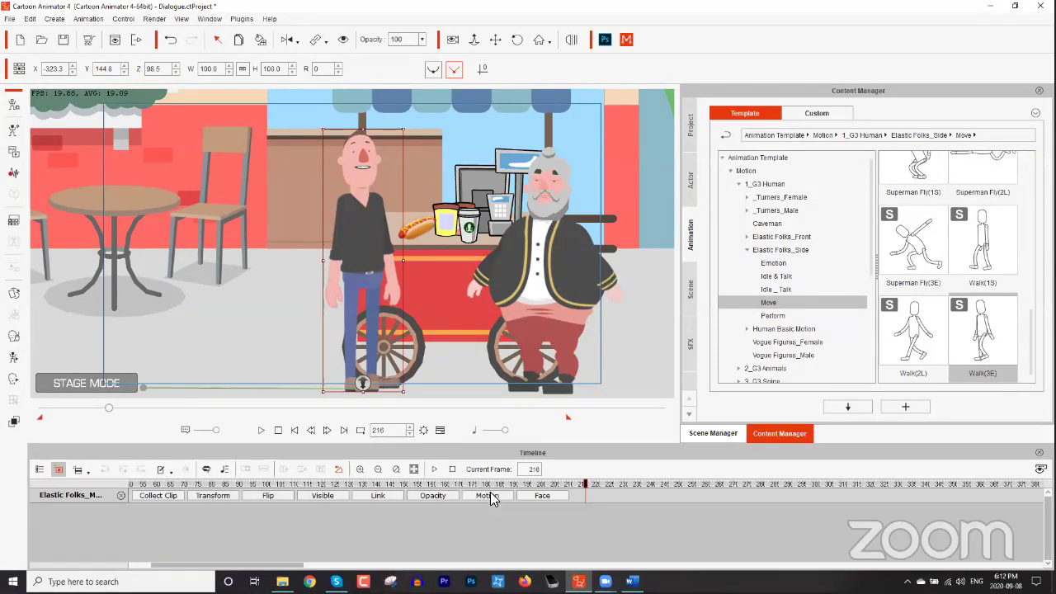
click(541, 497)
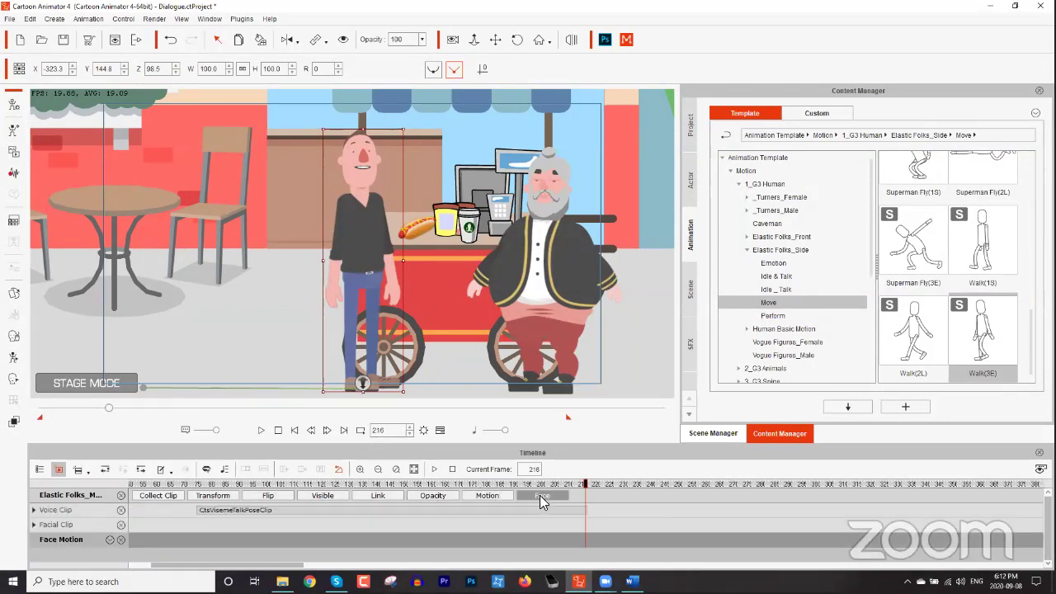
click(255, 511)
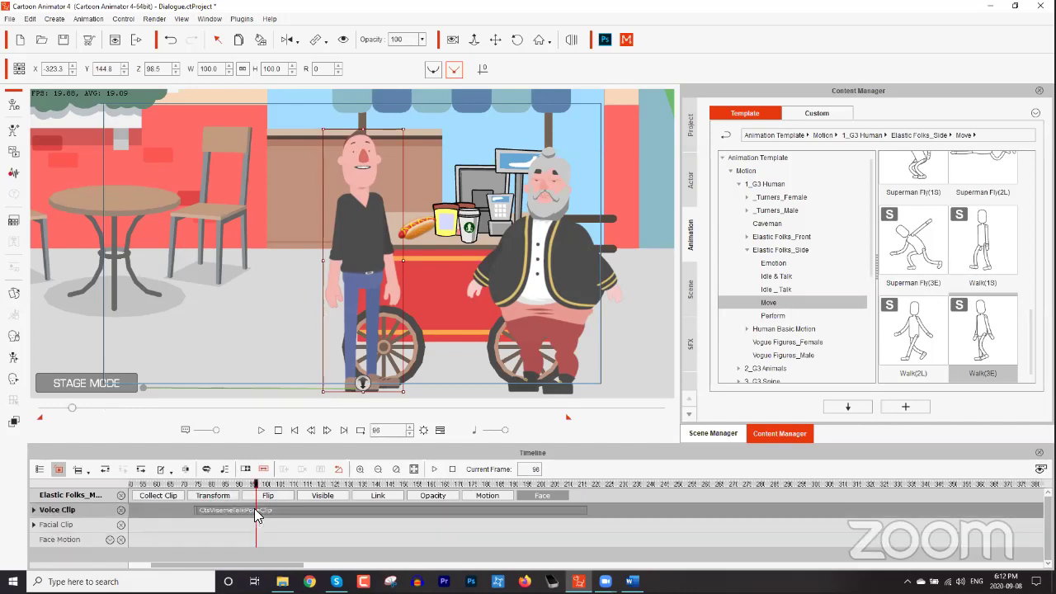
click(34, 511)
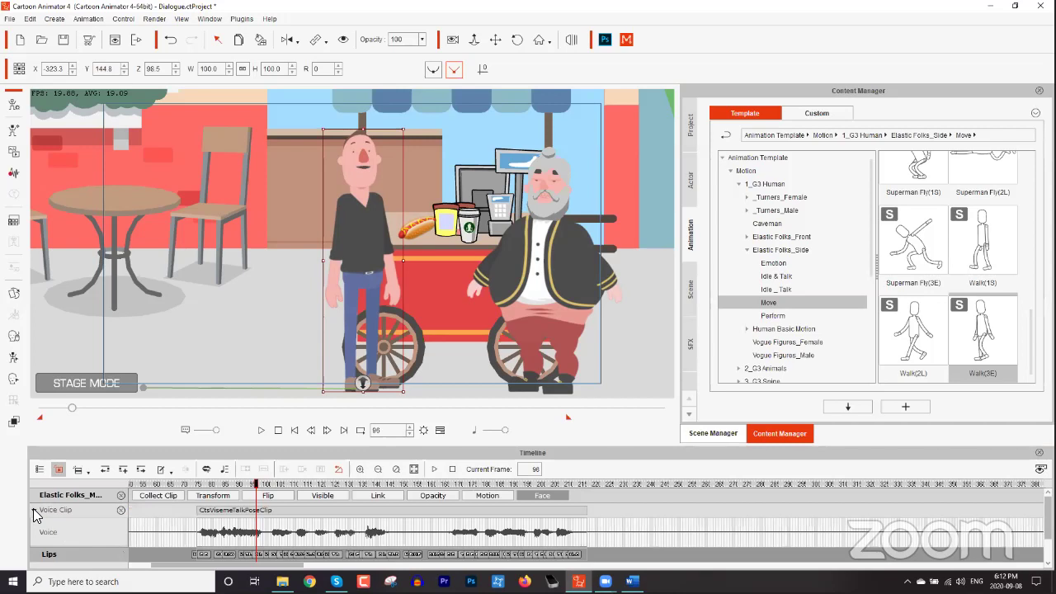
scroll(283, 513, down, 1)
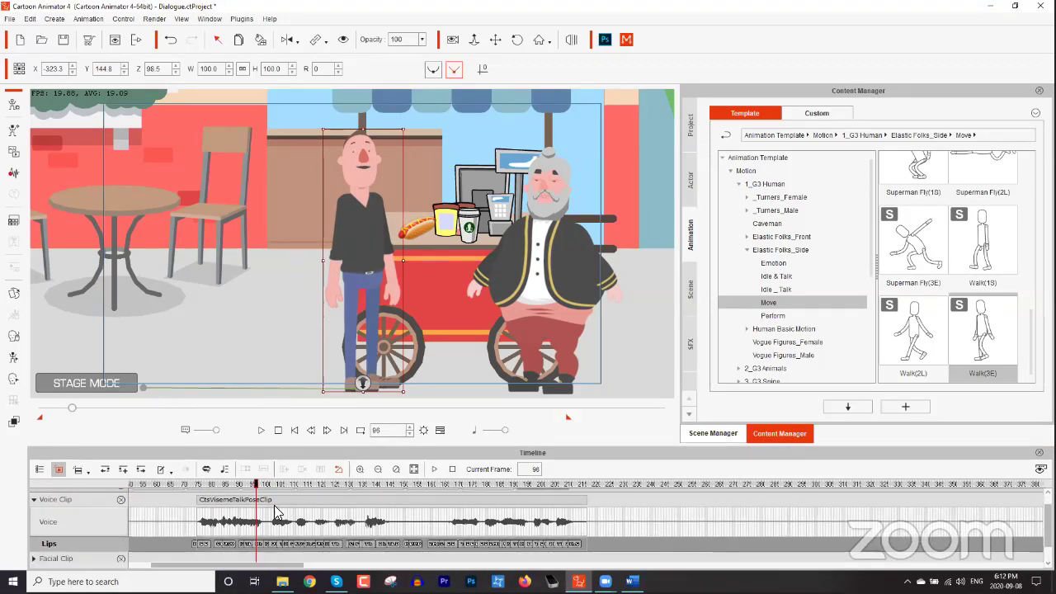
Scrub through the start of the customer's voice clip to compare the lip keys with the waveform.
click(210, 485)
drag(210, 485, 264, 485)
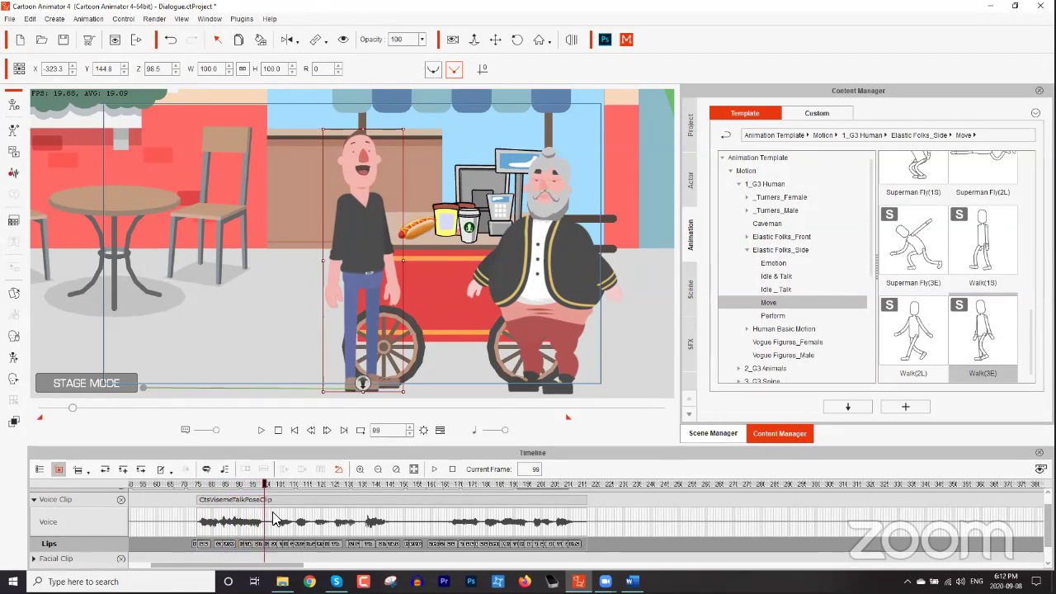
click(252, 544)
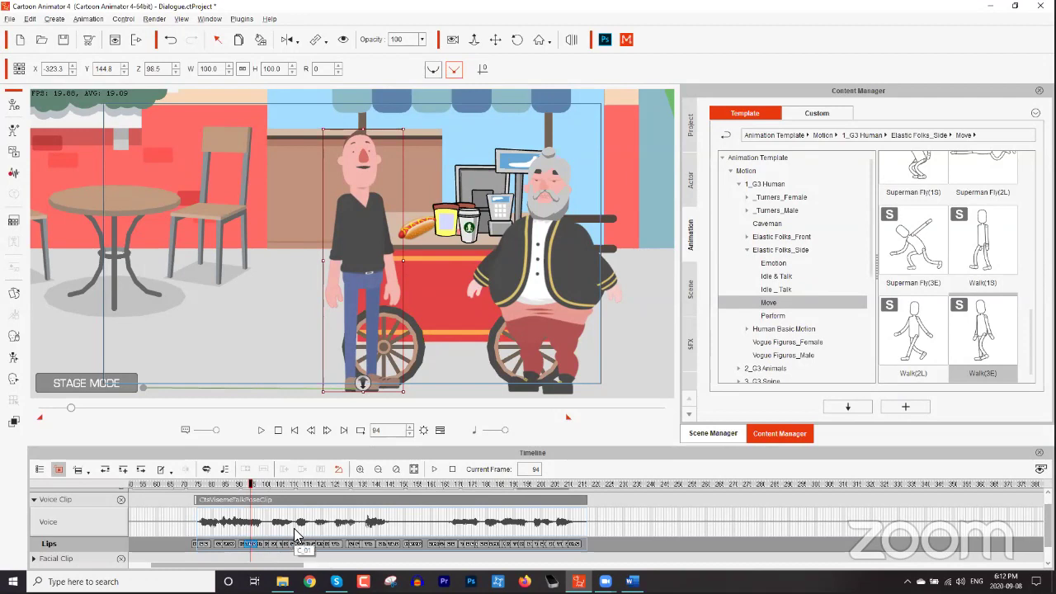
scroll(294, 528, up, 2)
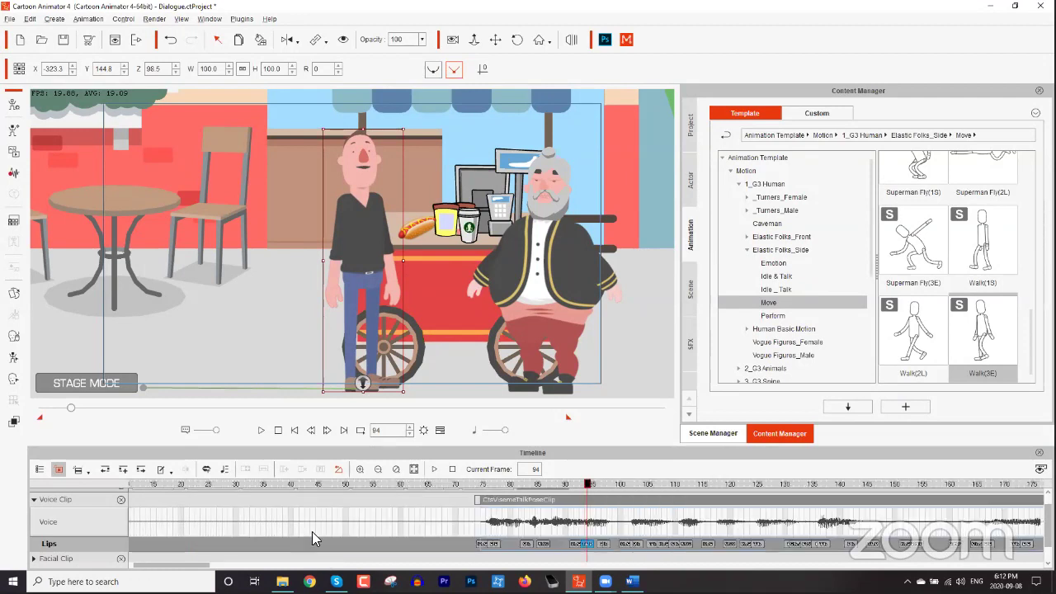
Try the Th, Oh, R, Ih and Ch_J mouth shapes on the lip key at frame 112, then restore W_OO at expressiveness 100.
click(685, 544)
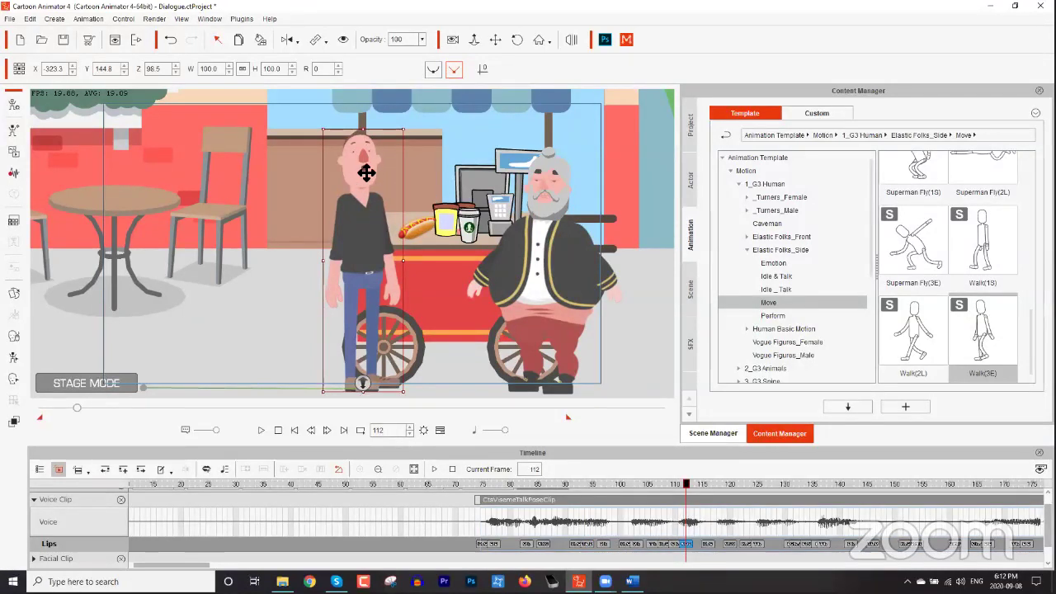
double_click(687, 546)
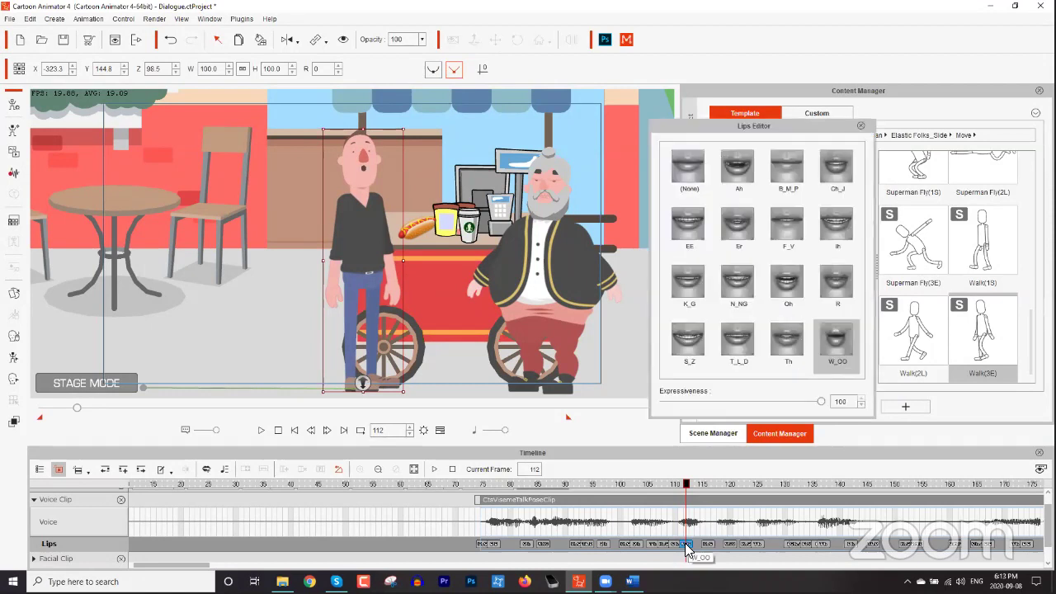
click(796, 345)
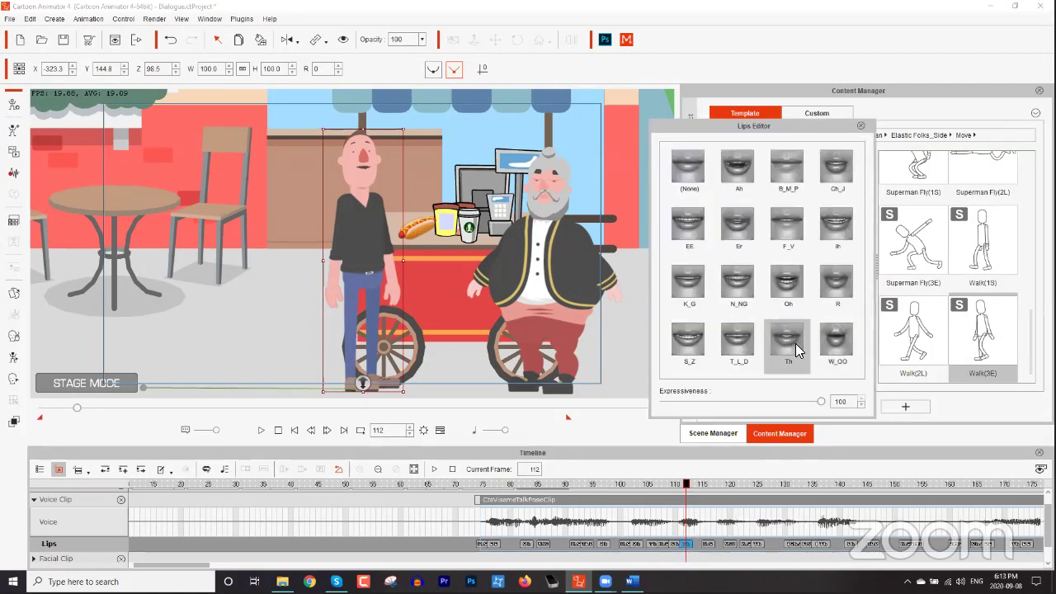
click(788, 291)
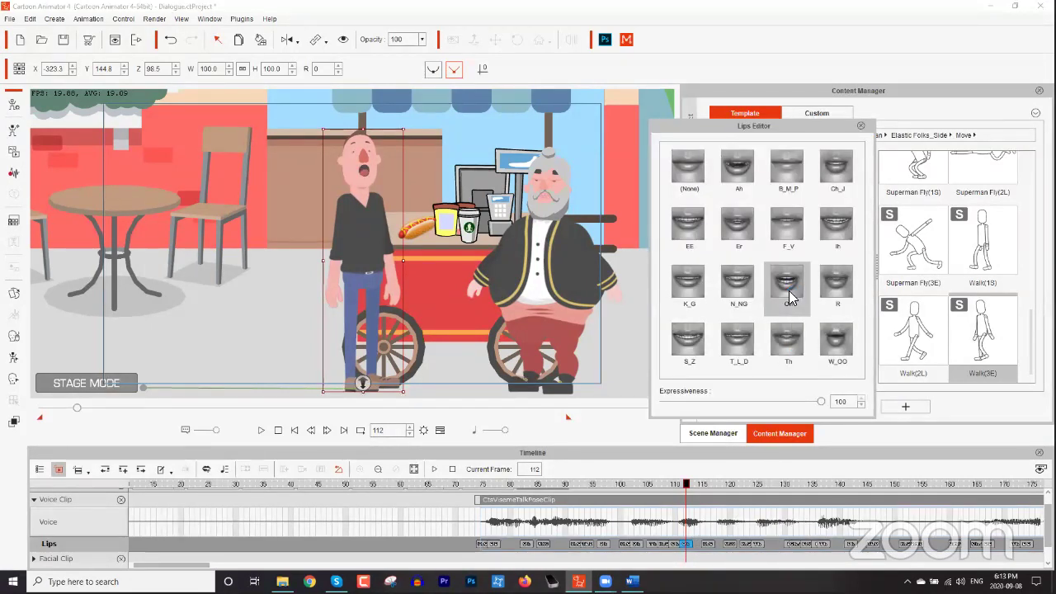
click(832, 285)
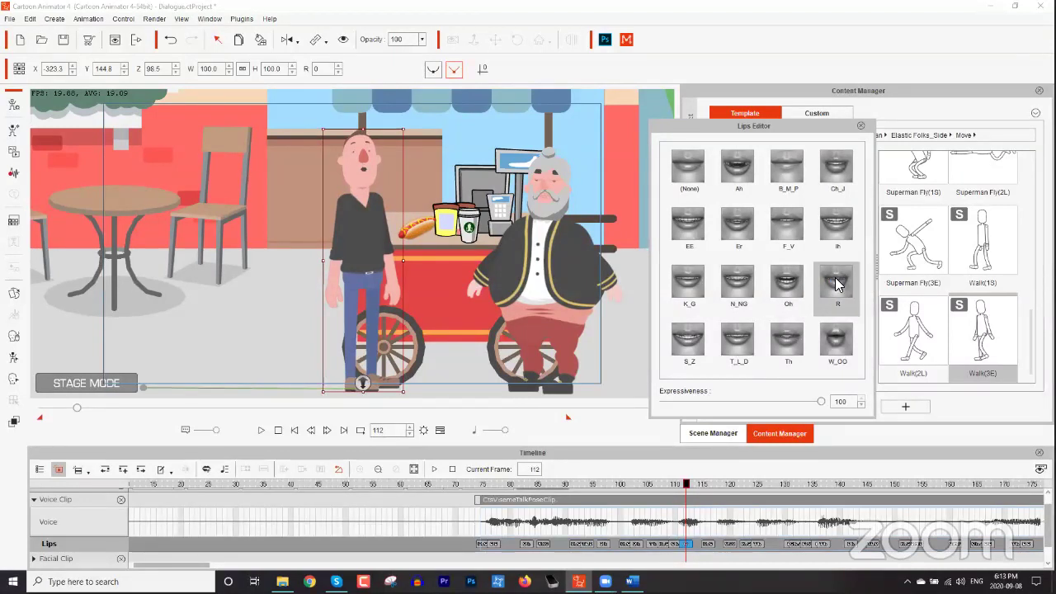
click(835, 231)
click(835, 168)
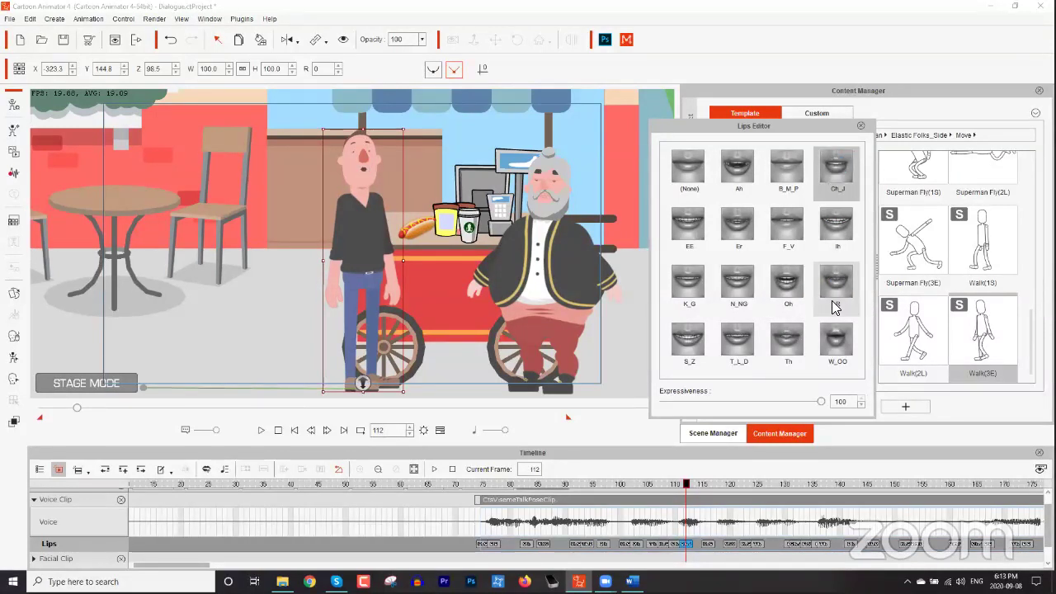
click(830, 343)
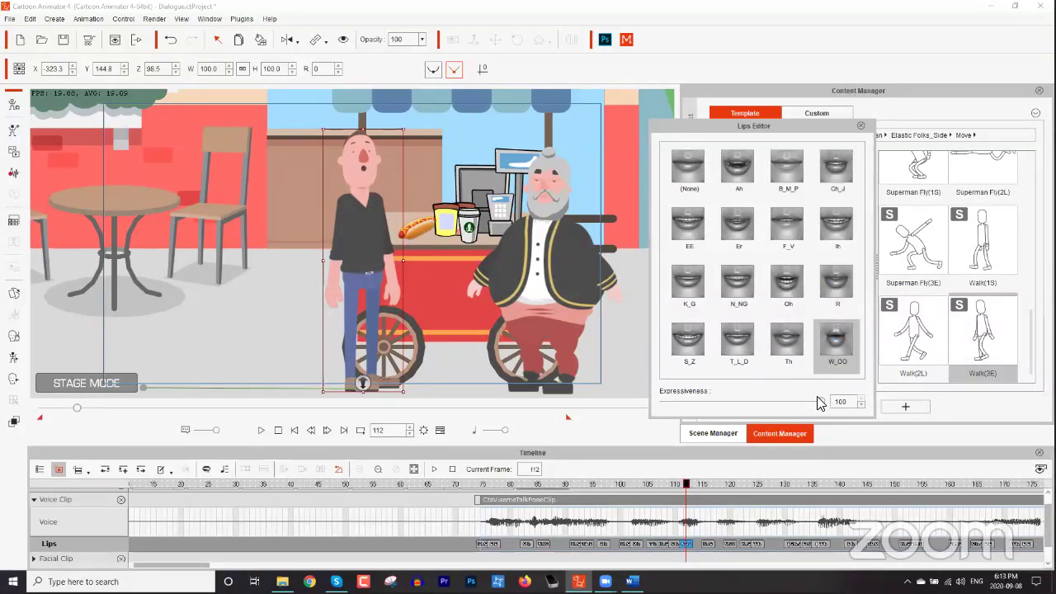
drag(821, 402, 843, 365)
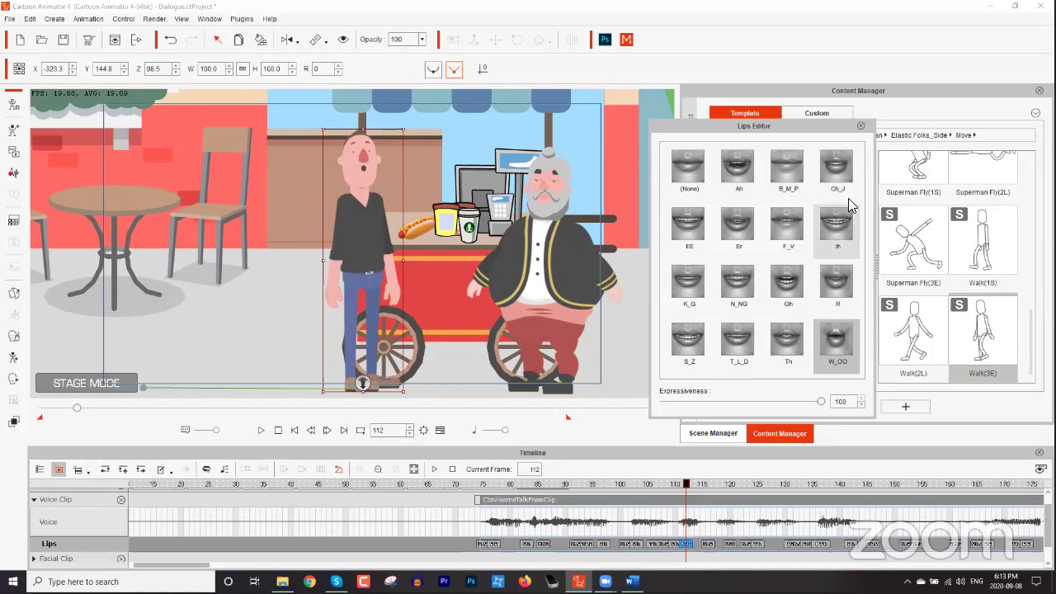
click(861, 126)
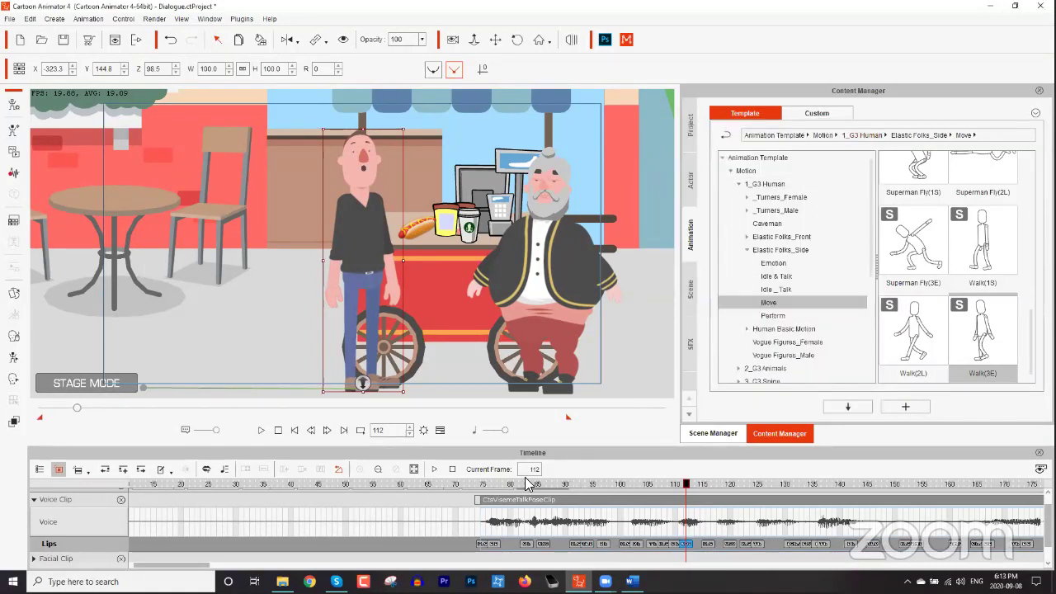
Play the customer's line from its beginning and scrub the pause up to frame 162 to check the mouth movement.
drag(518, 484, 474, 488)
key(space)
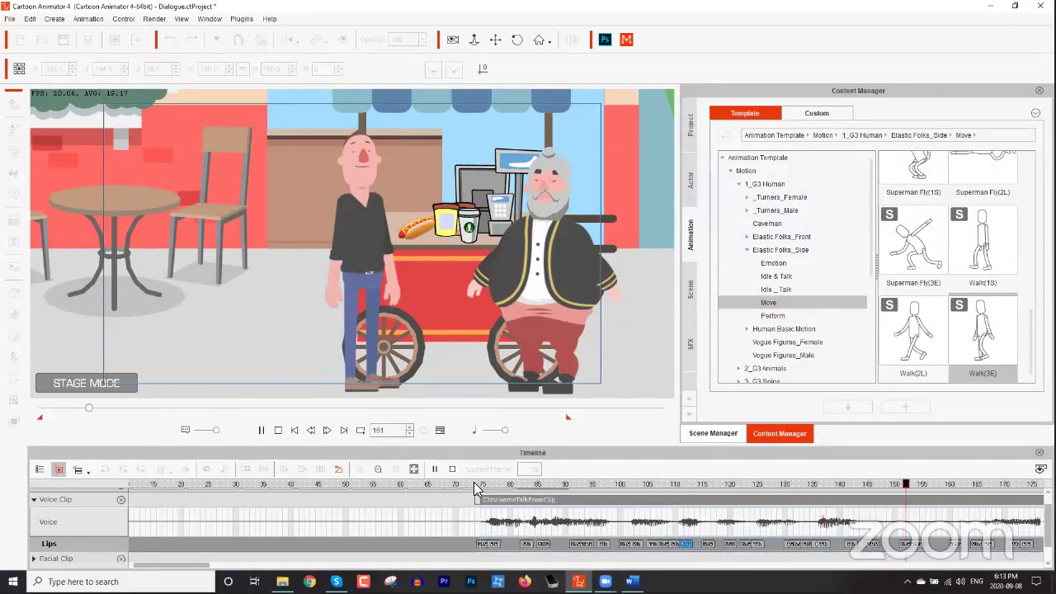
key(space)
click(836, 485)
drag(842, 485, 959, 483)
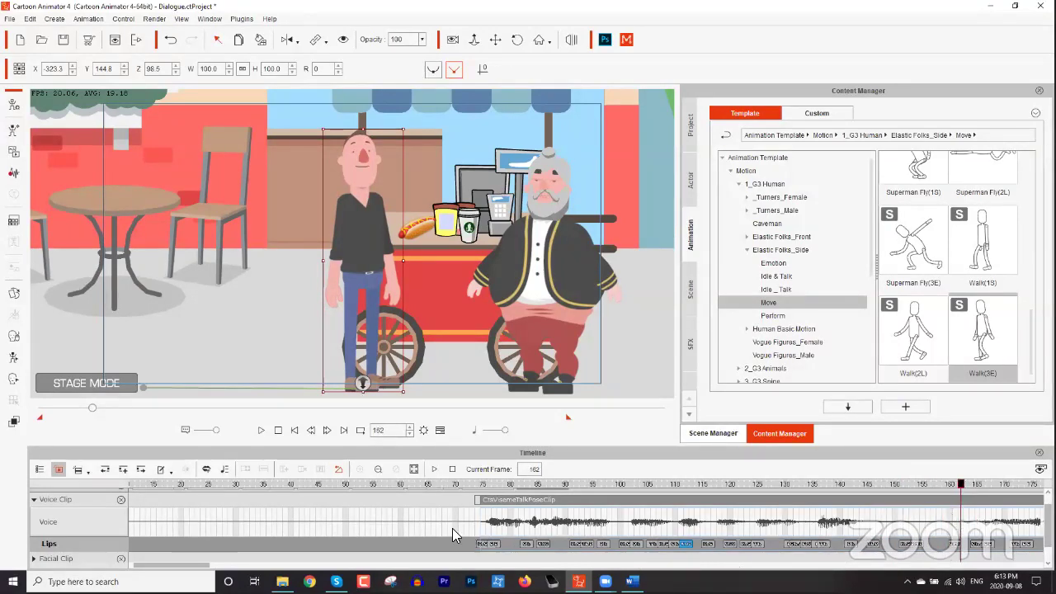
Play the second half of the customer's line from about frame 160 to check how the mouth ends.
scroll(734, 506, down, 2)
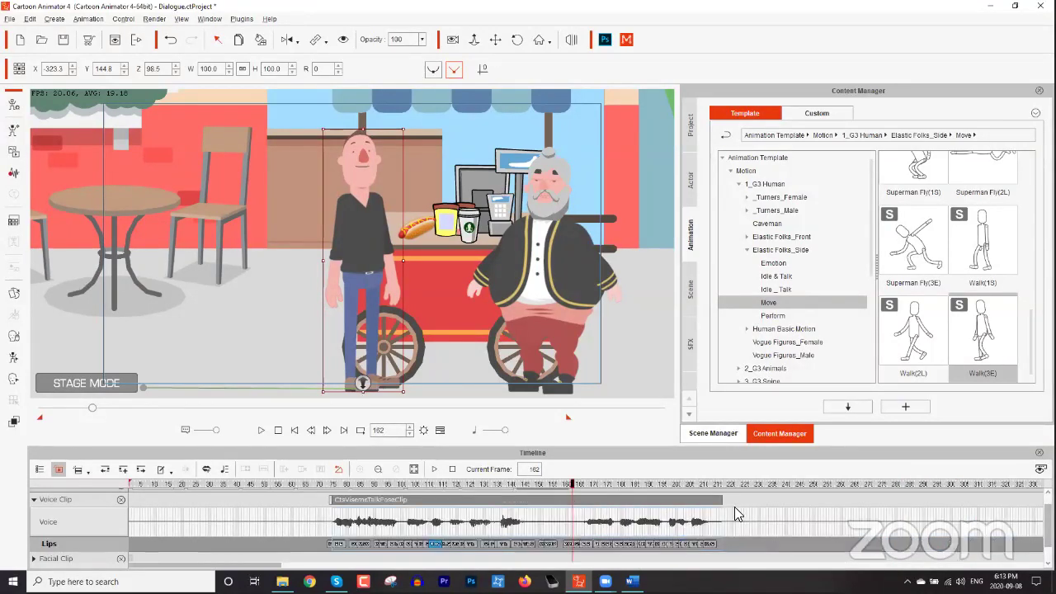
scroll(734, 506, down, 2)
scroll(417, 515, up, 4)
click(573, 485)
key(space)
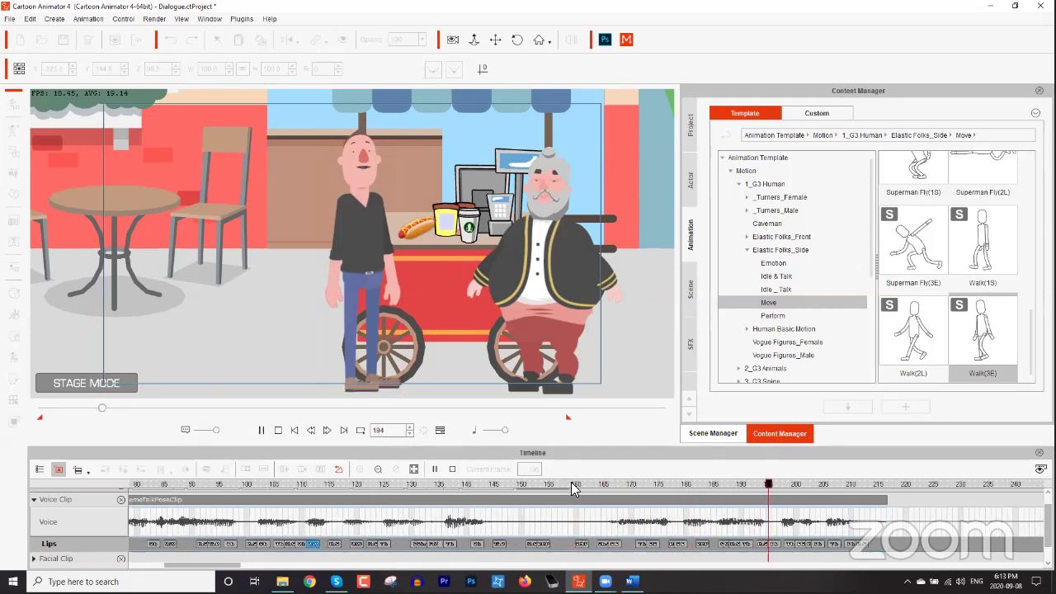
key(space)
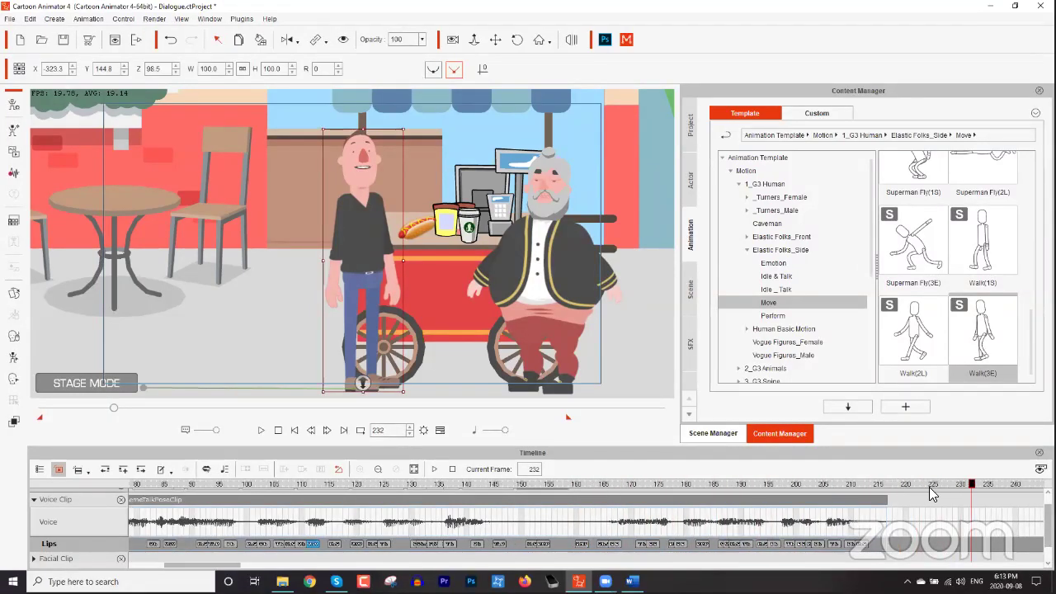
At frame 215, set the customer's lip key to (None) to close the mouth after the line.
drag(850, 486, 879, 489)
double_click(879, 546)
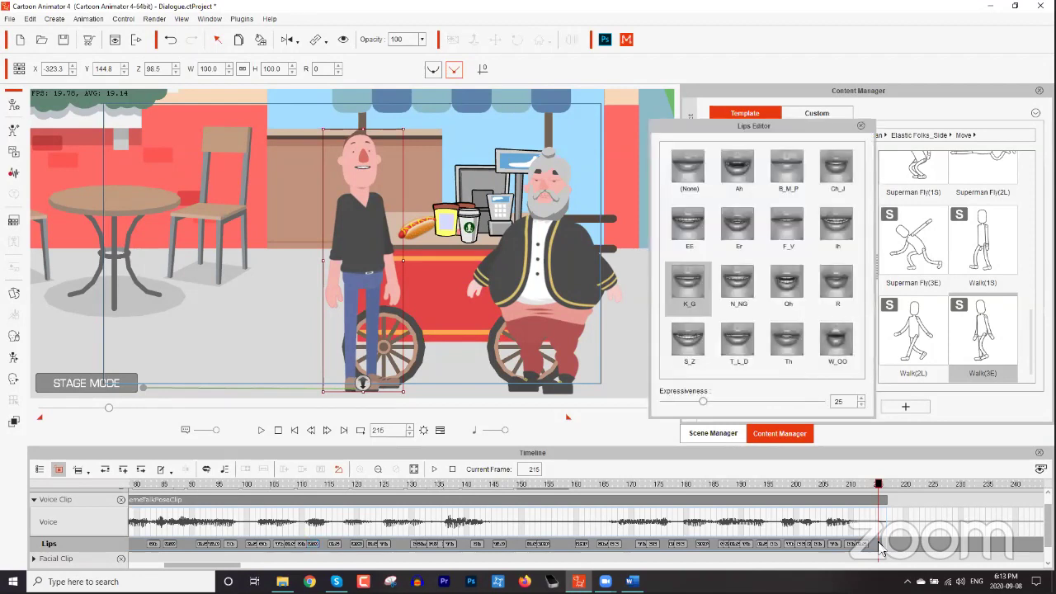
click(696, 175)
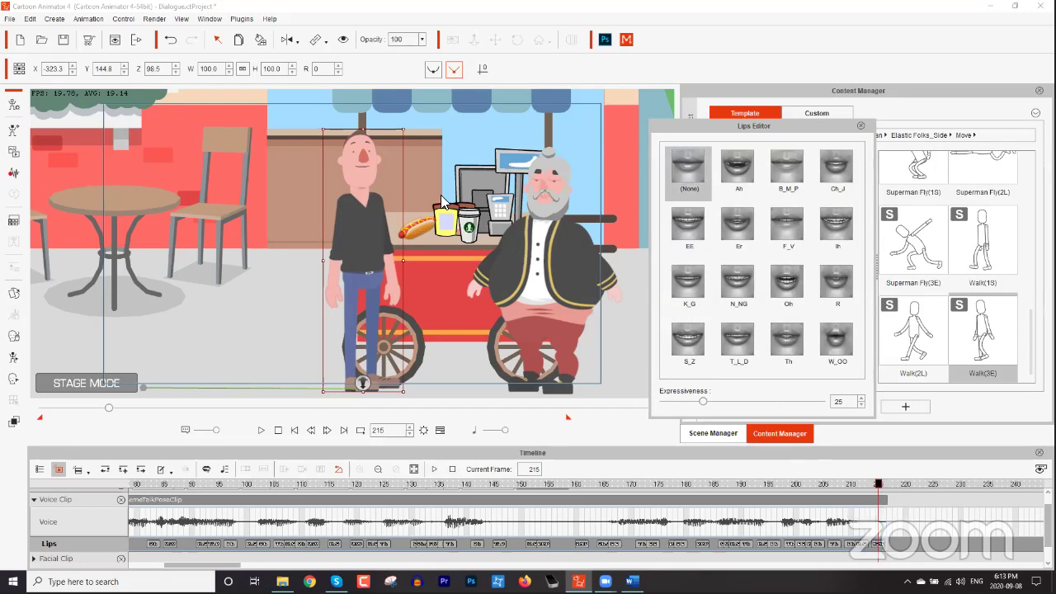
Raise the closing lip key's expressiveness to the maximum and replay the customer's line from frame 152 to check its ending.
drag(703, 402, 862, 404)
click(859, 130)
click(534, 485)
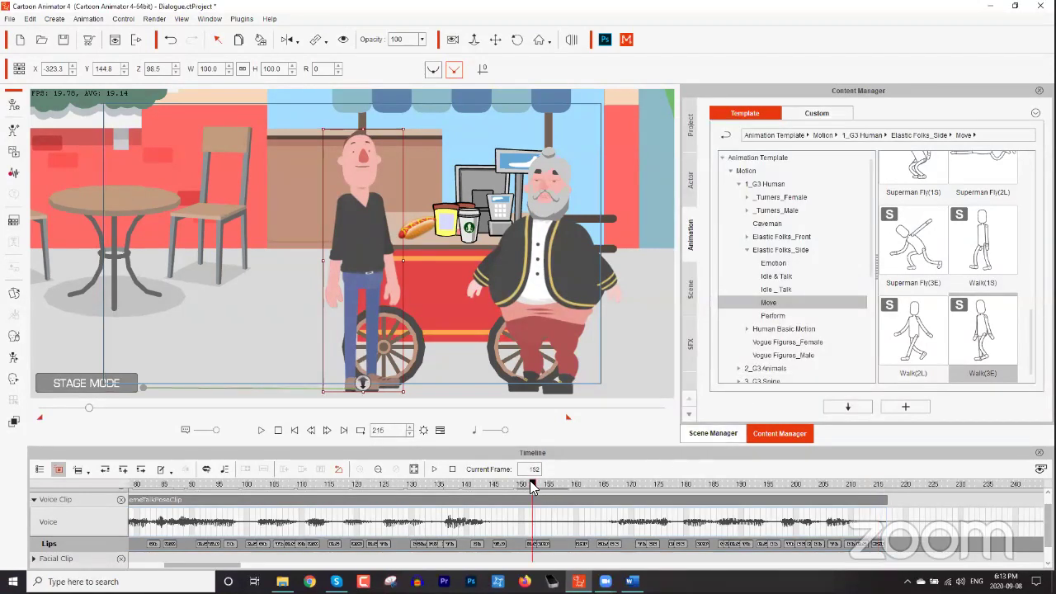
key(space)
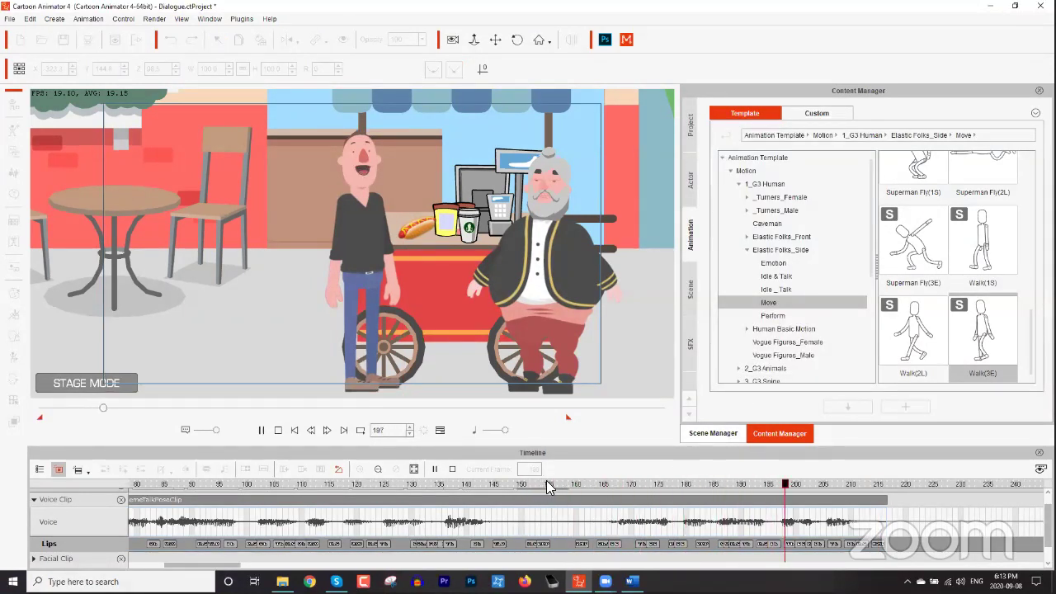
key(space)
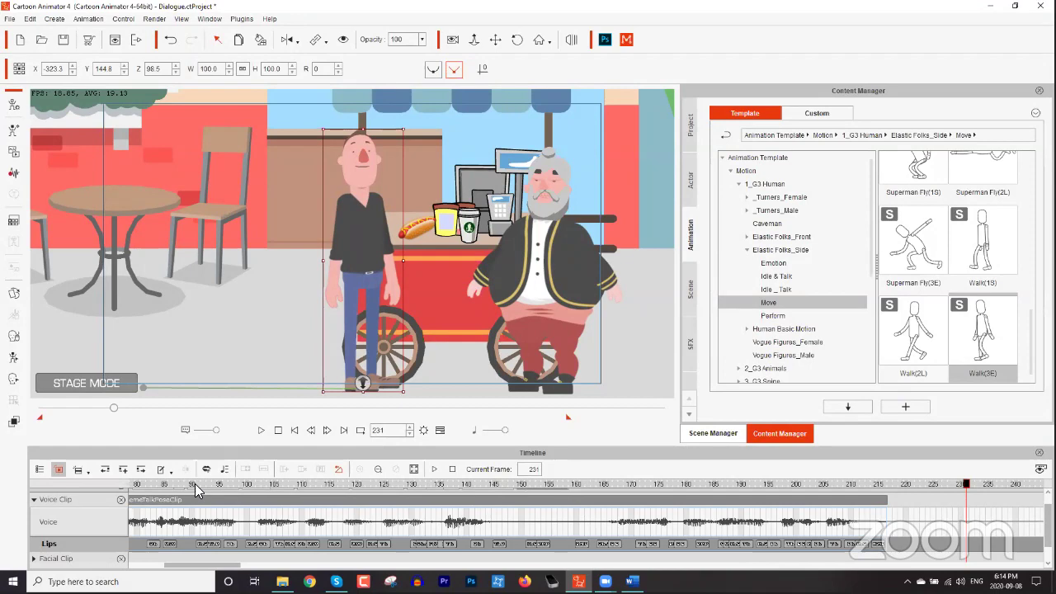
Return to frame 75 at the start of the customer's line and review the whole voice clip with its Voice and Lips tracks.
click(165, 484)
scroll(241, 510, down, 1)
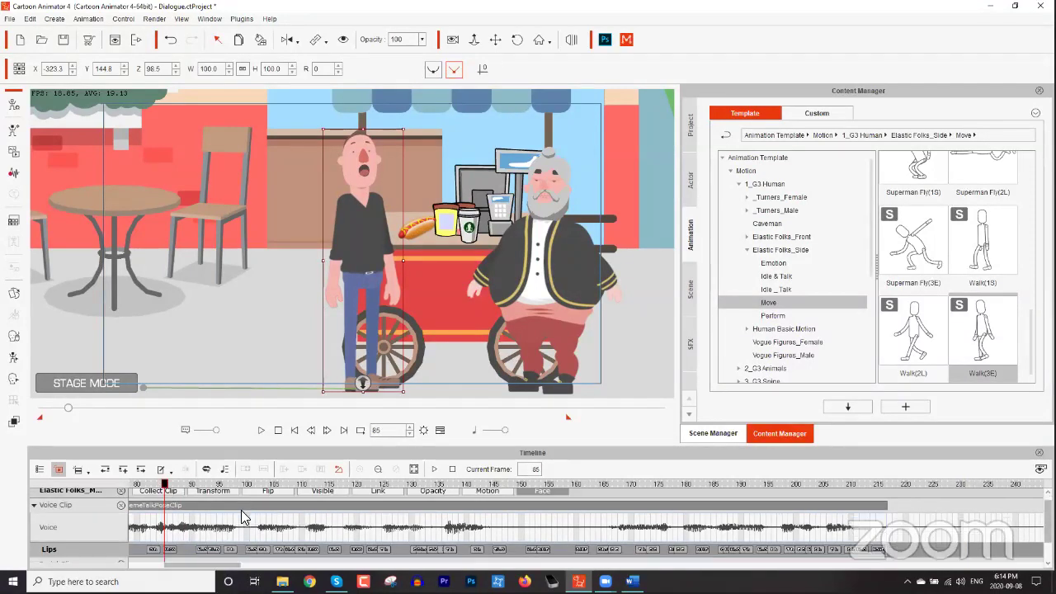
scroll(239, 509, down, 2)
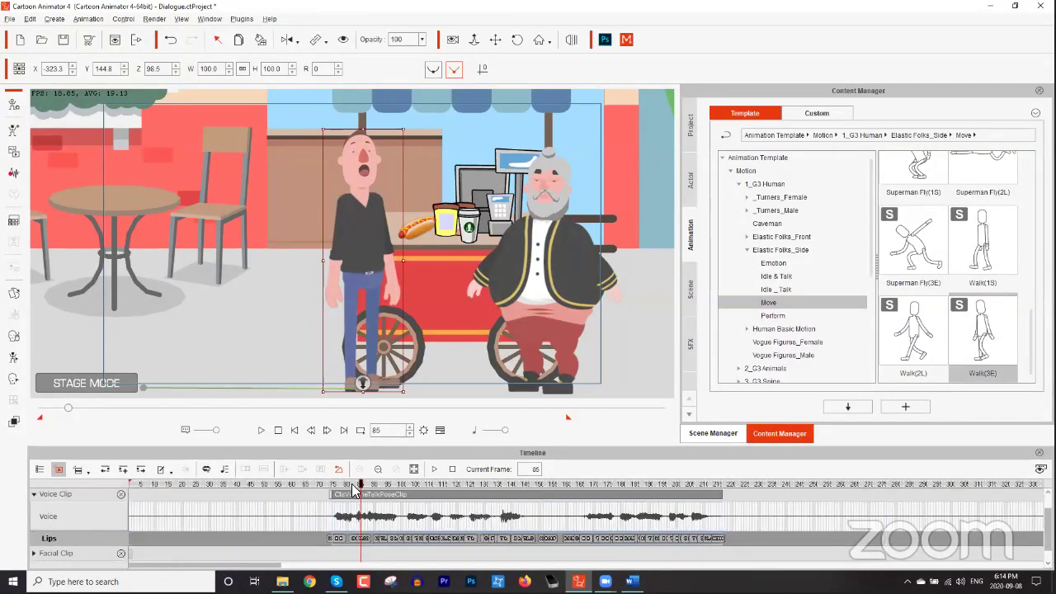
click(333, 487)
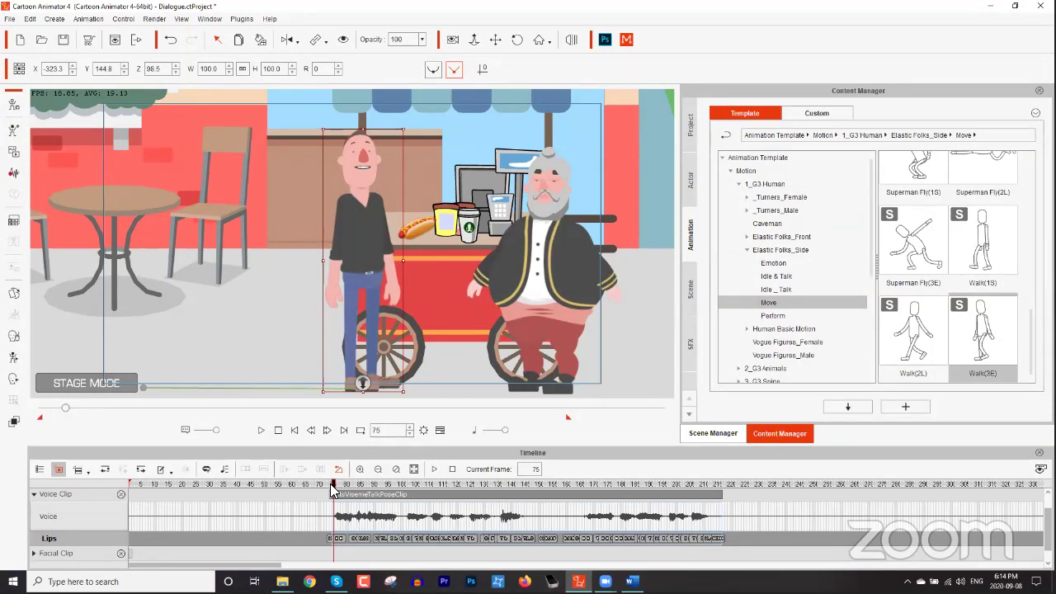
scroll(330, 495, up, 1)
scroll(327, 508, down, 2)
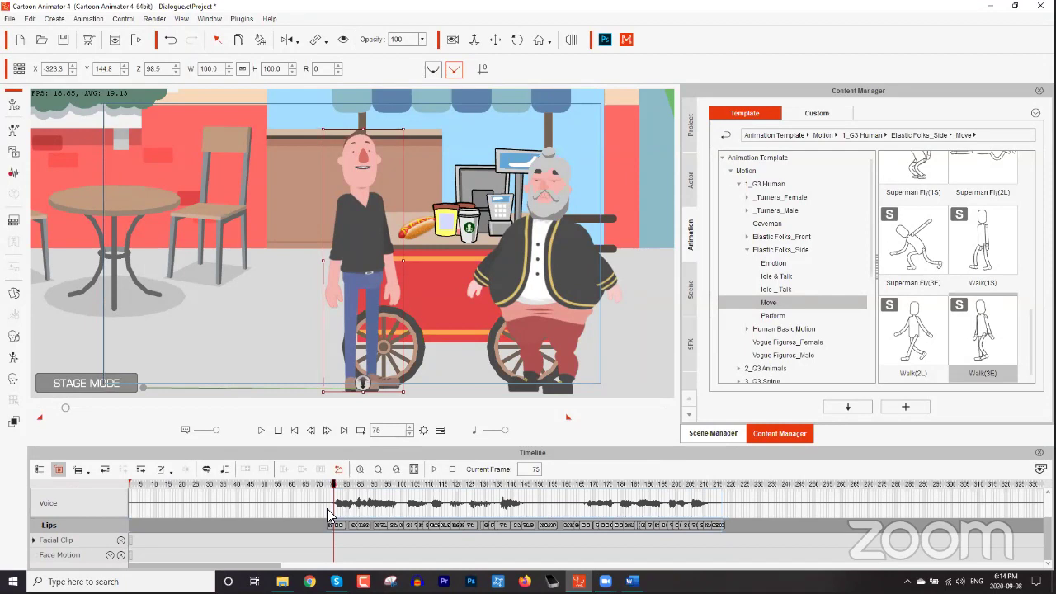
scroll(332, 516, up, 2)
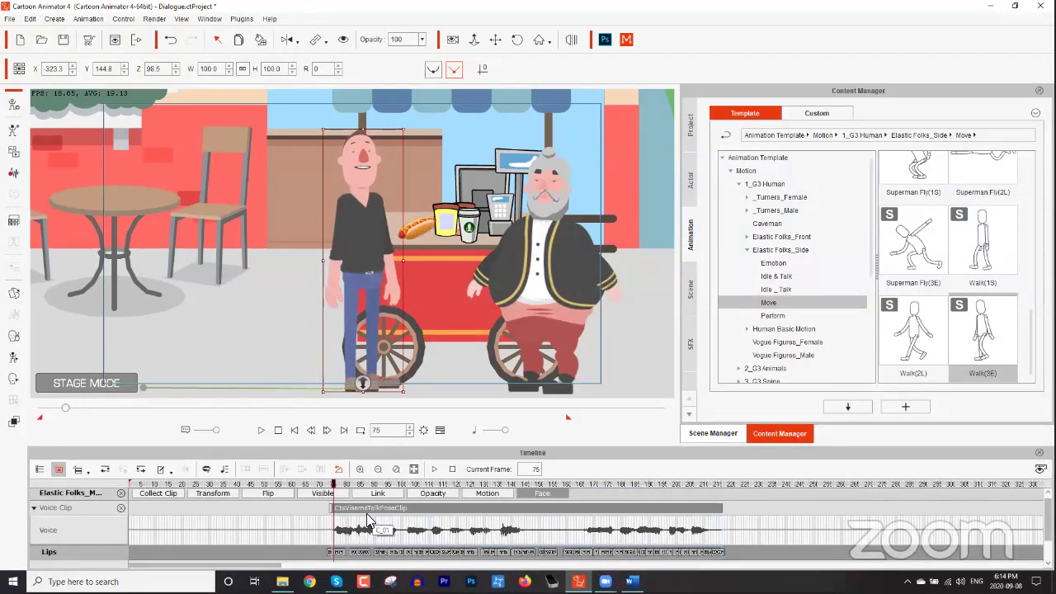
scroll(342, 532, down, 1)
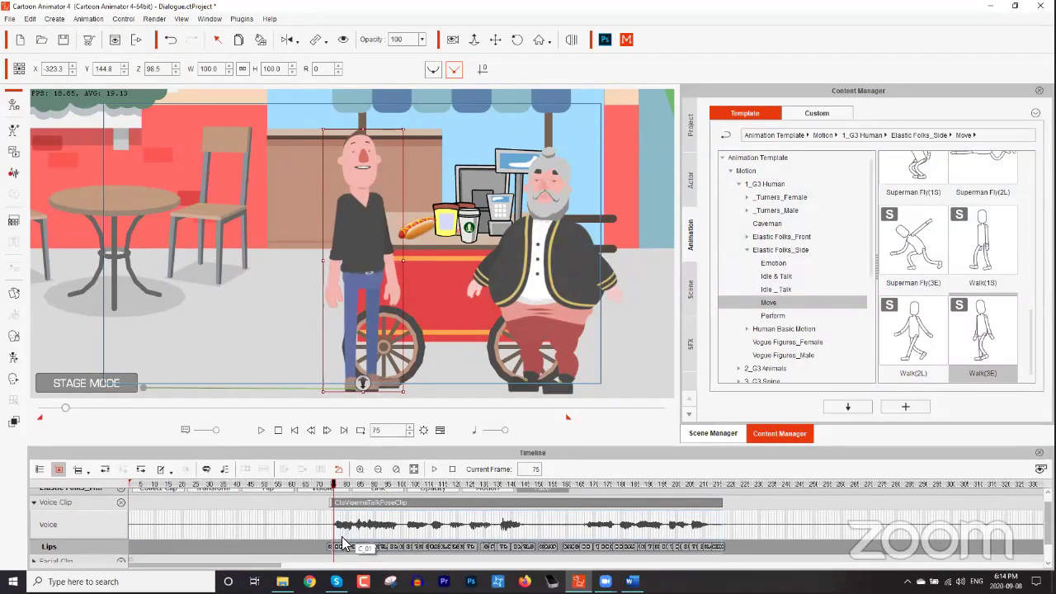
scroll(338, 549, down, 1)
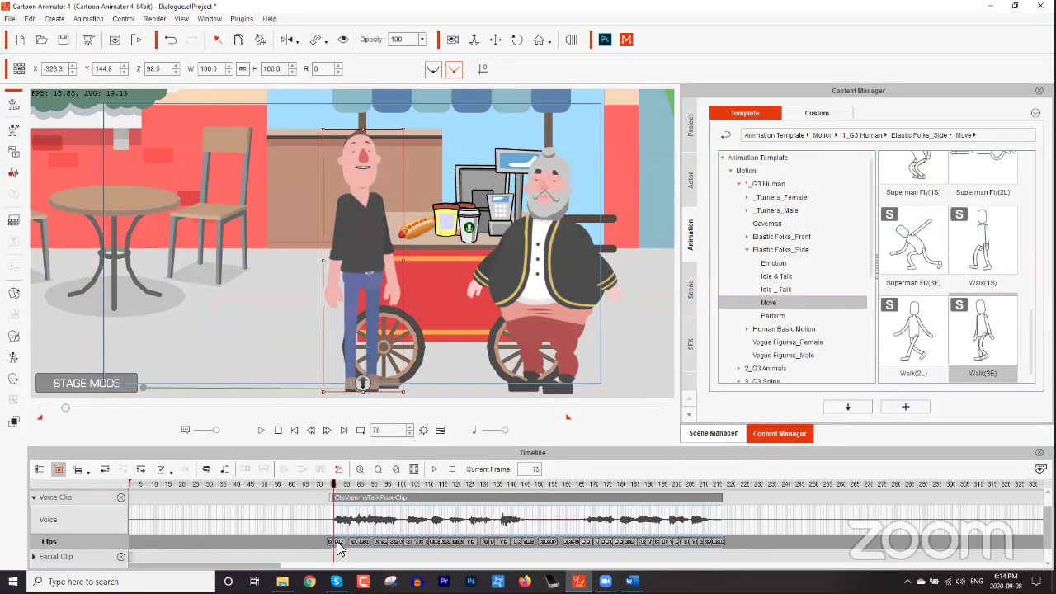
Collapse the customer's Voice Clip track and expand the Facial Clip track to show its Head, Face and Eye rows.
click(34, 497)
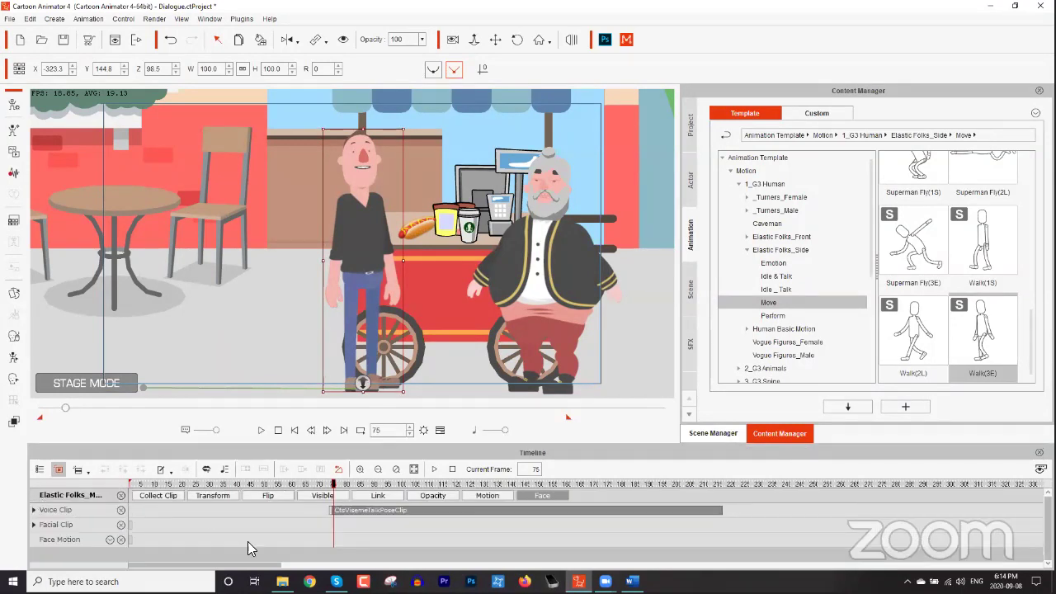
click(34, 524)
scroll(170, 535, down, 1)
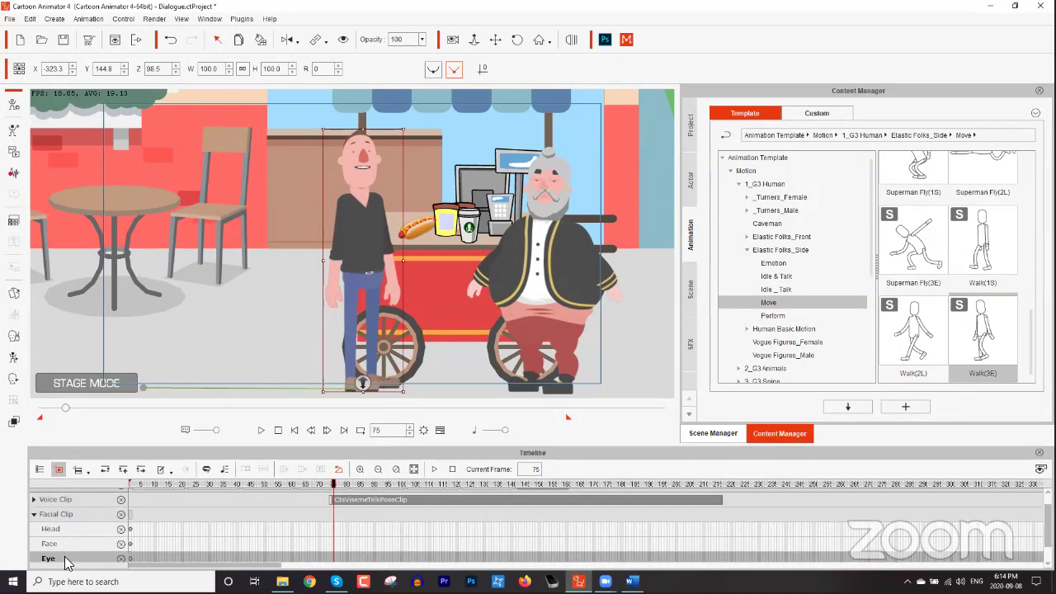
scroll(289, 493, down, 1)
scroll(301, 494, down, 1)
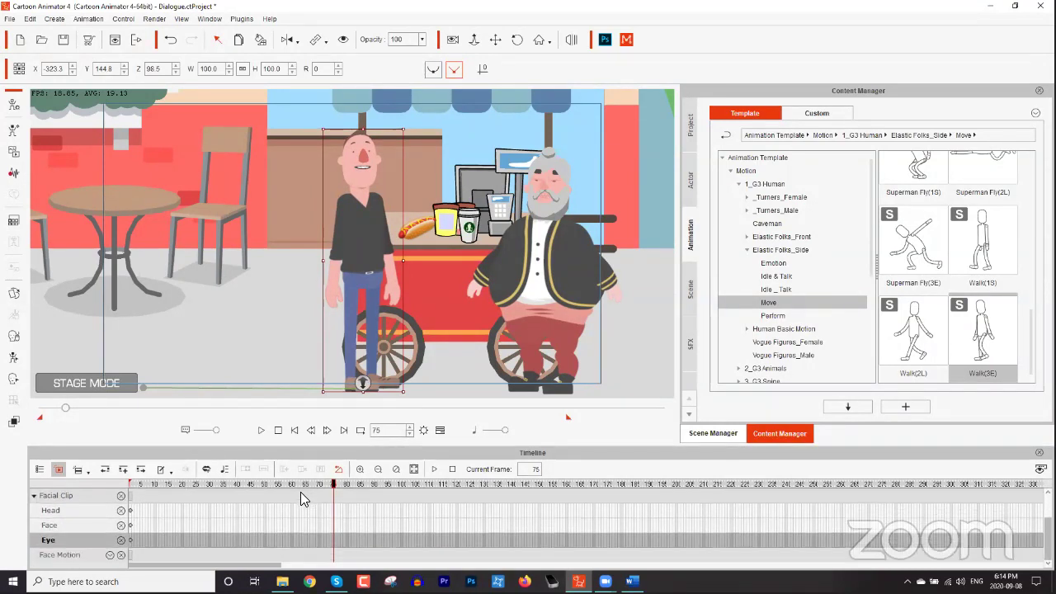
scroll(301, 499, up, 1)
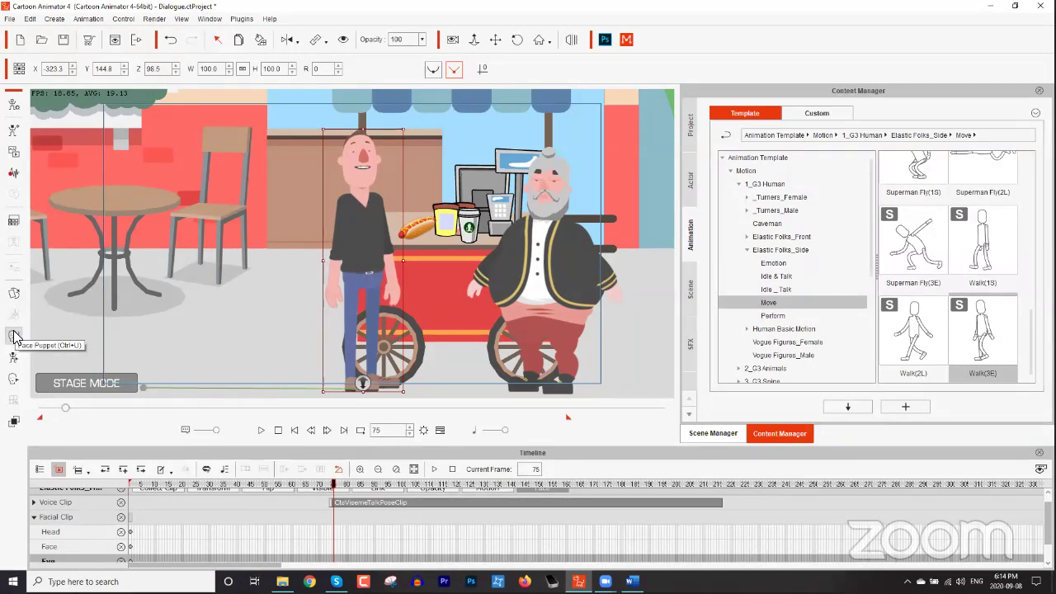
At frame 74, open the Face Puppet for the customer and move its window clear of the characters.
drag(336, 486, 330, 487)
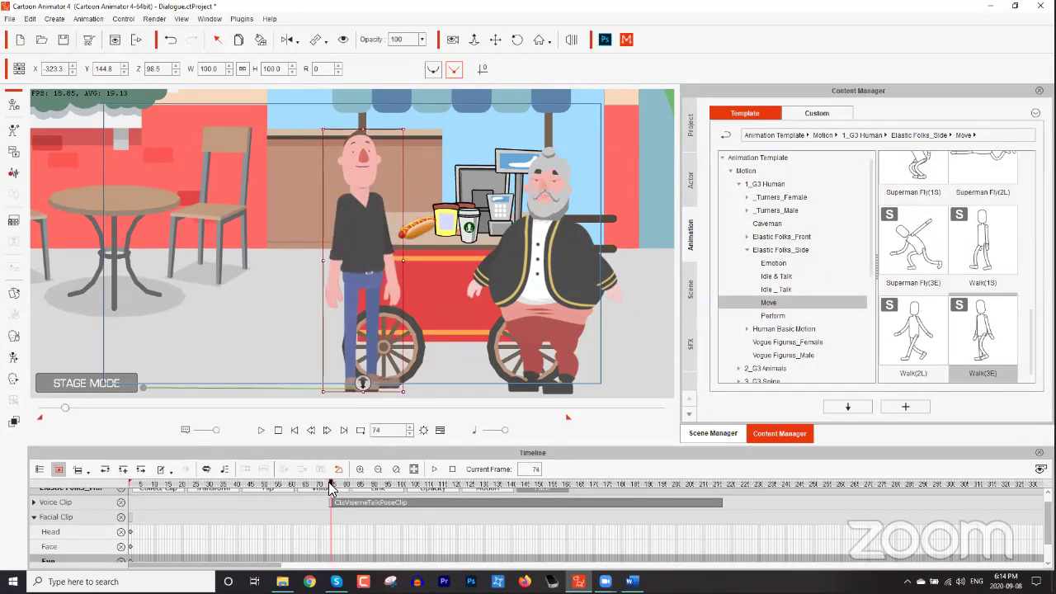
click(13, 342)
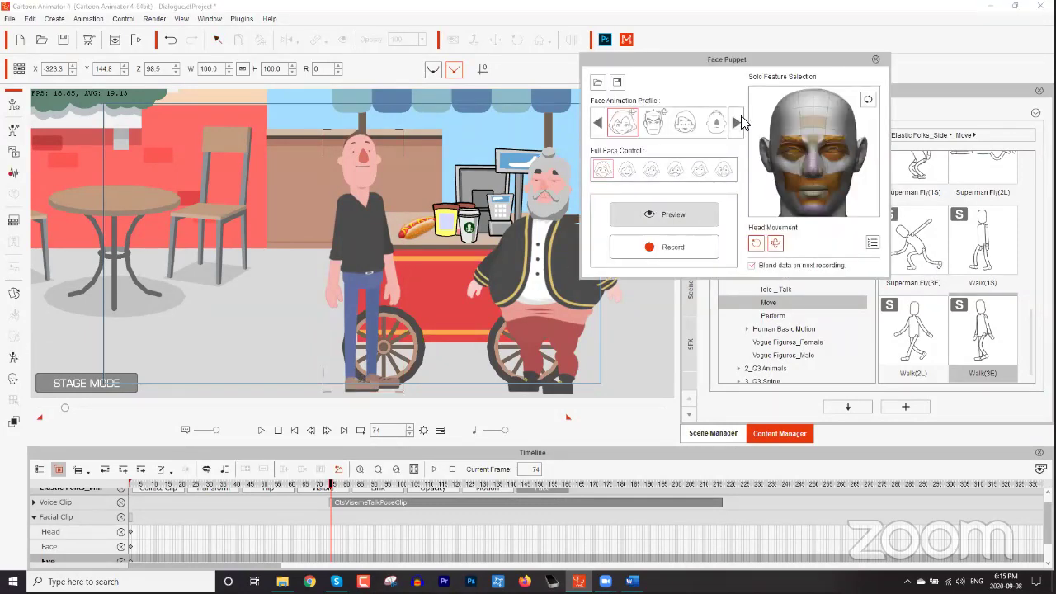
drag(751, 64, 817, 86)
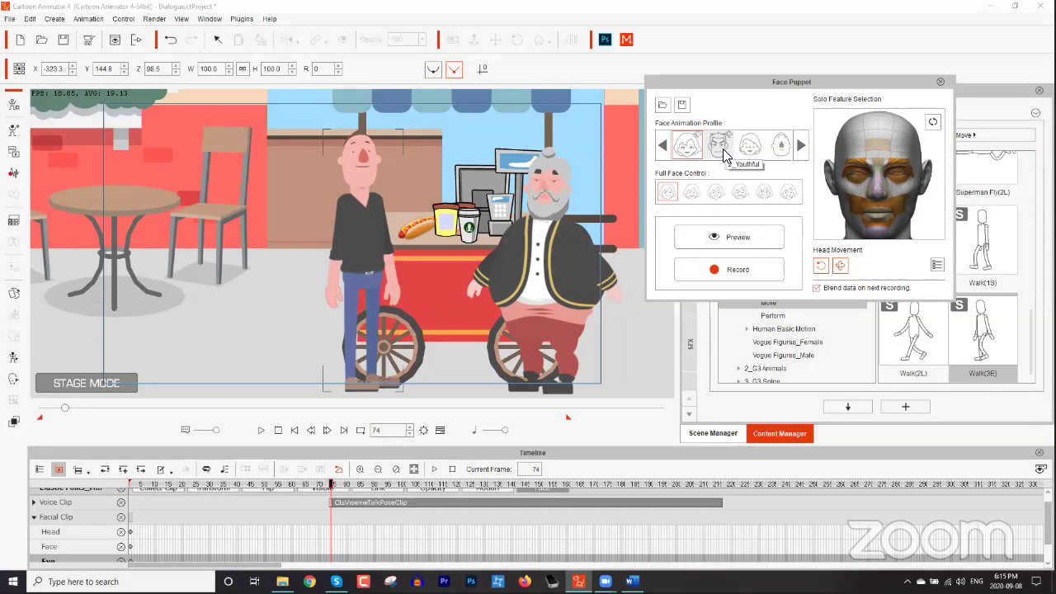
Browse the available face animation profiles in the Face Puppet and return to the start of the list.
click(800, 147)
click(800, 149)
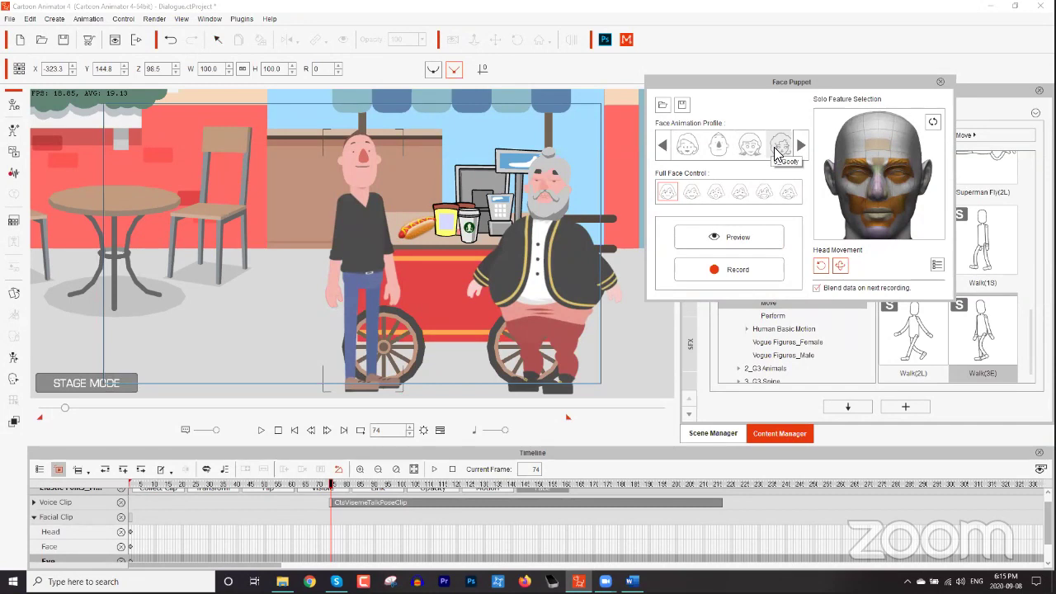
click(662, 146)
click(662, 146)
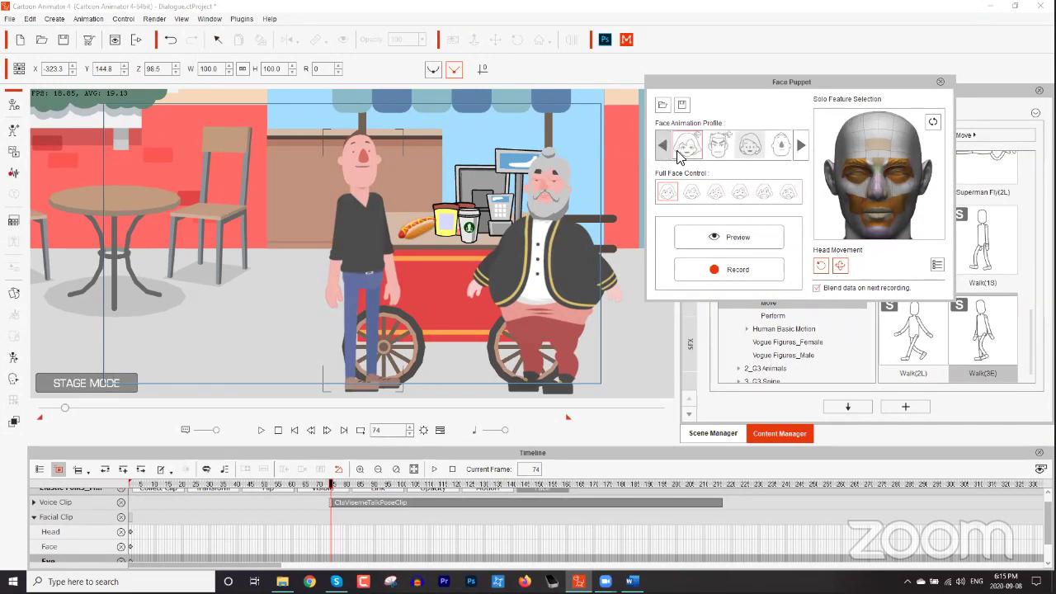
click(799, 146)
click(800, 146)
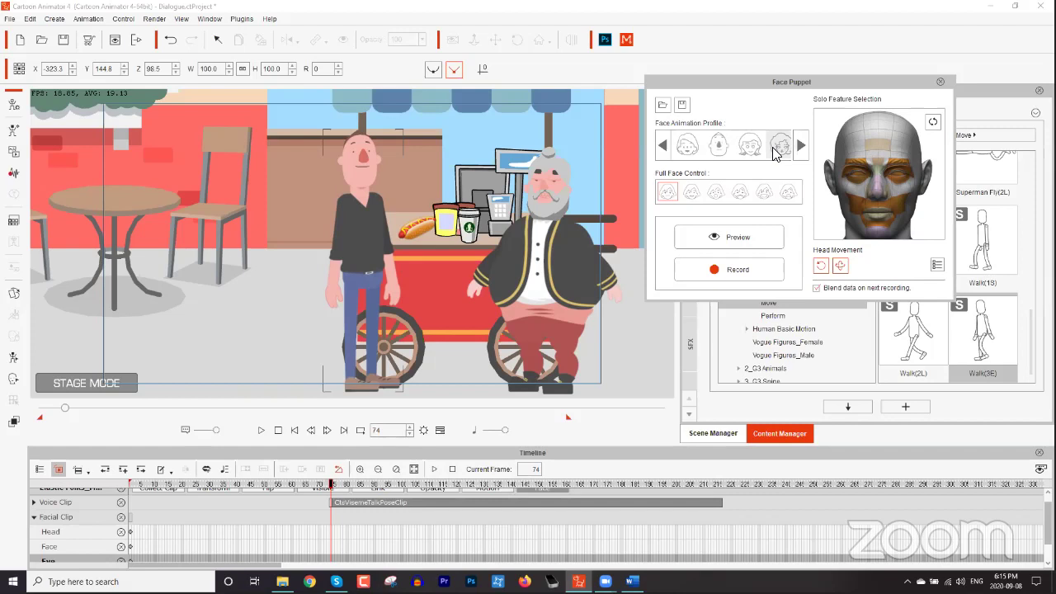
click(662, 146)
click(662, 146)
click(662, 147)
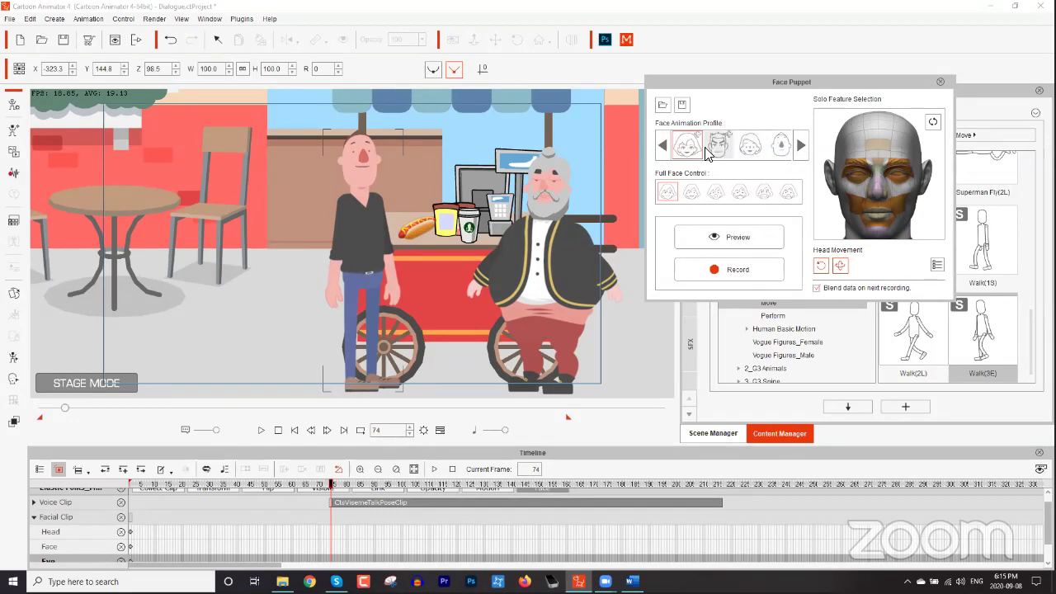
Choose the Youthful face animation profile with the second full face control, and frame the customer's face closely.
click(716, 148)
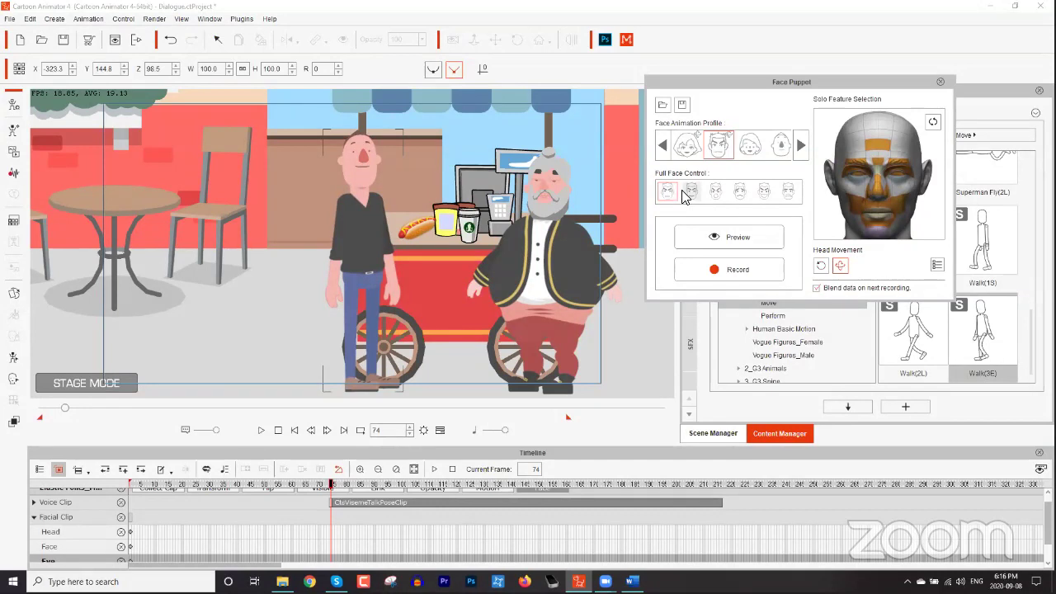
click(690, 193)
scroll(431, 295, up, 5)
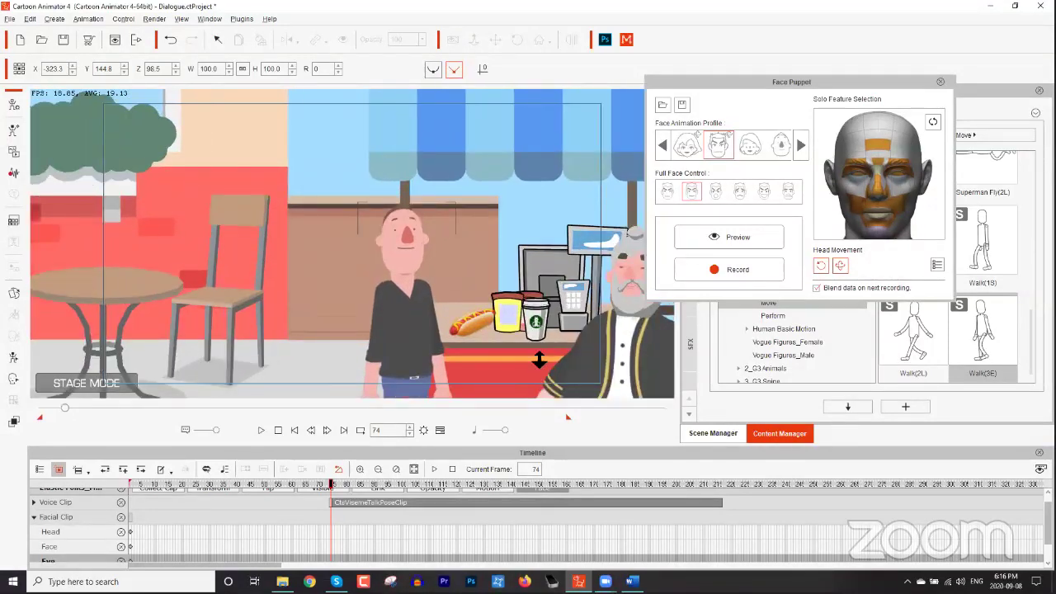
scroll(539, 360, up, 6)
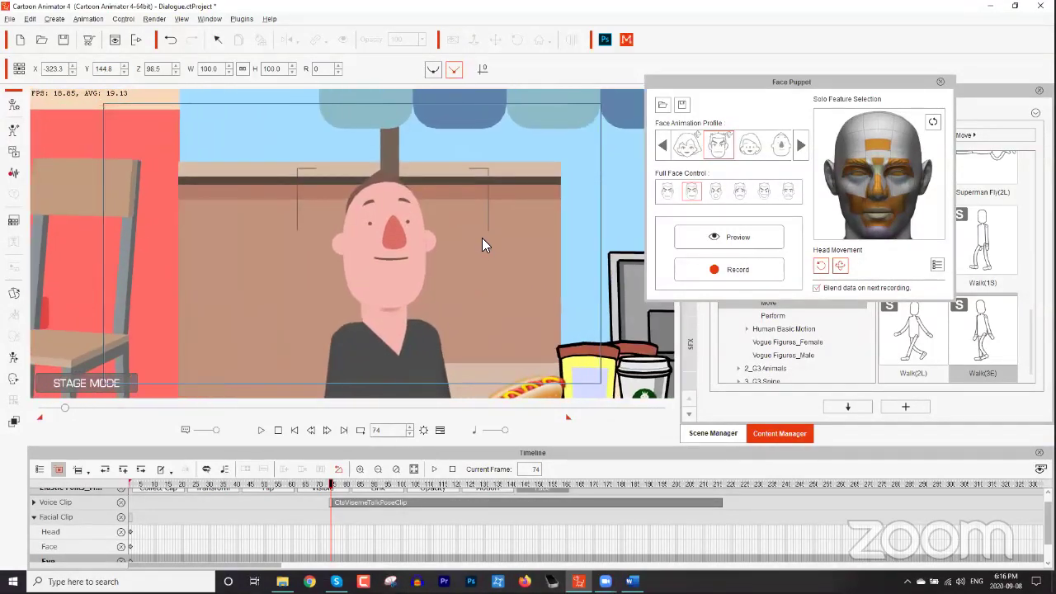
scroll(512, 272, up, 3)
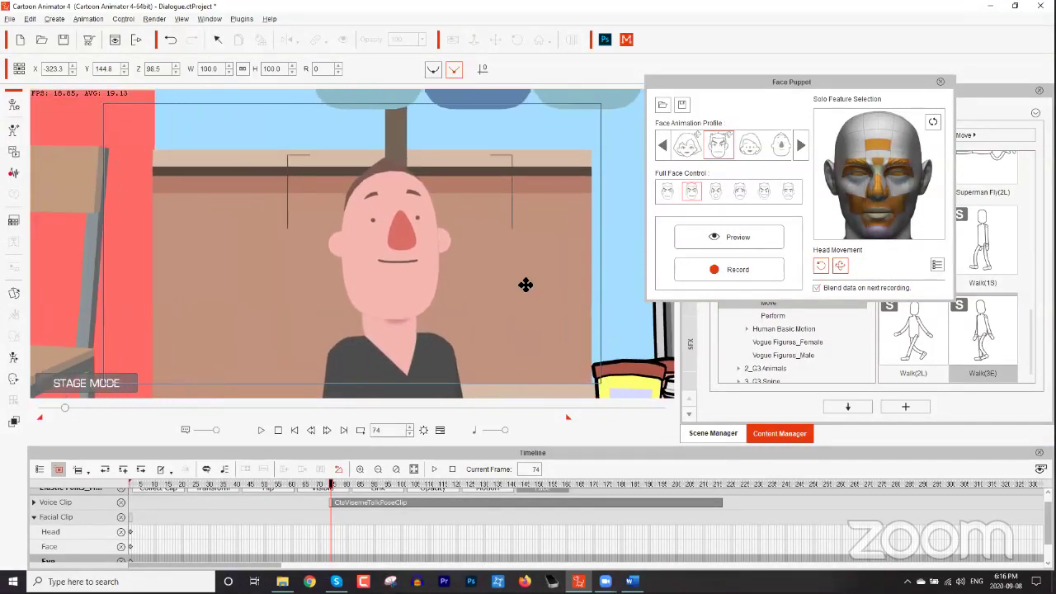
Preview the facial puppeteering on the customer several times, steering the head and expression with the pointer.
click(734, 236)
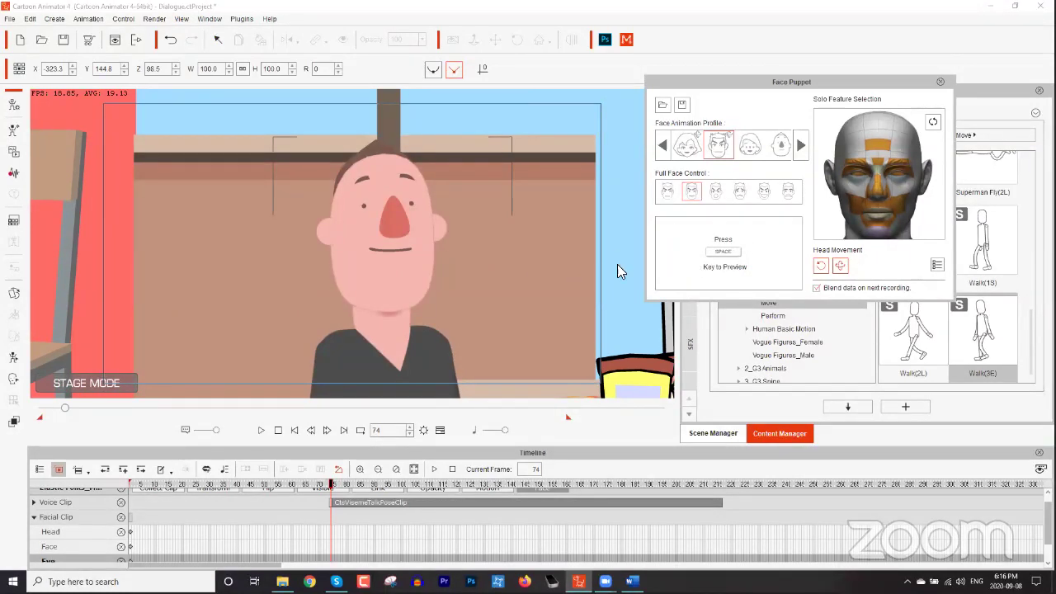
key(space)
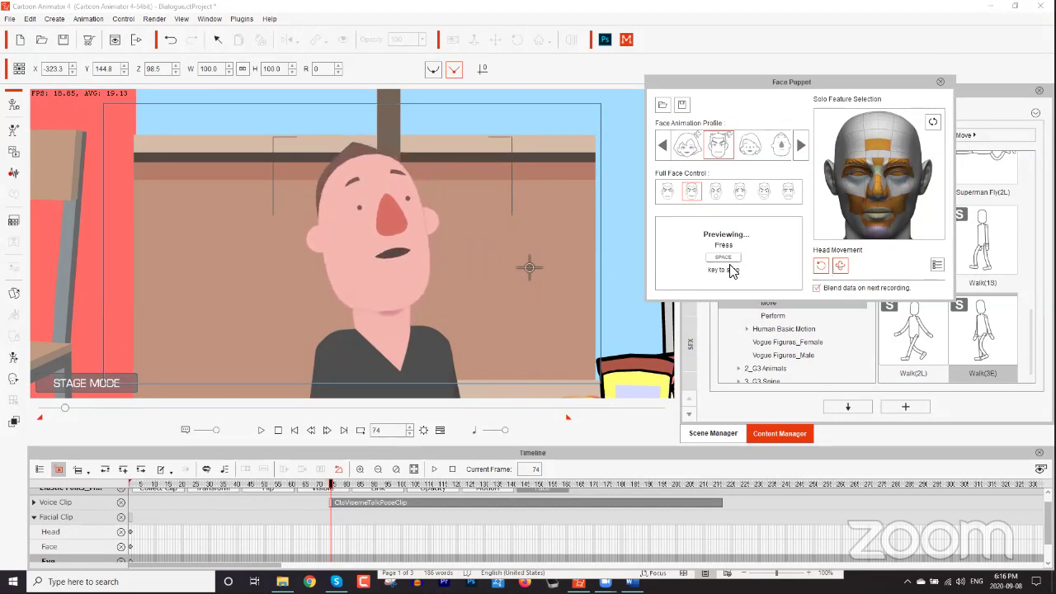
key(space)
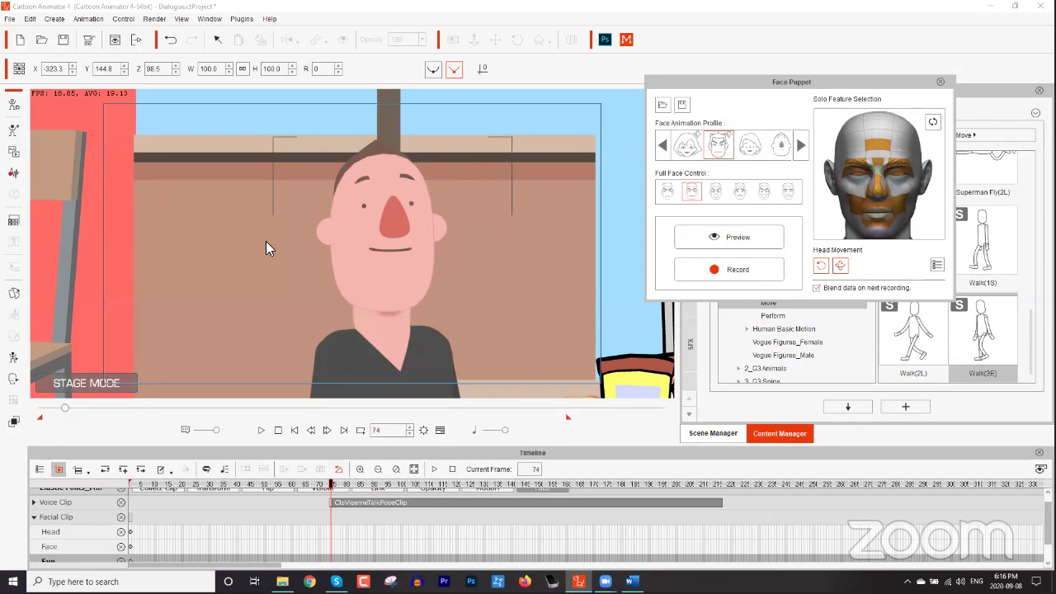
click(756, 236)
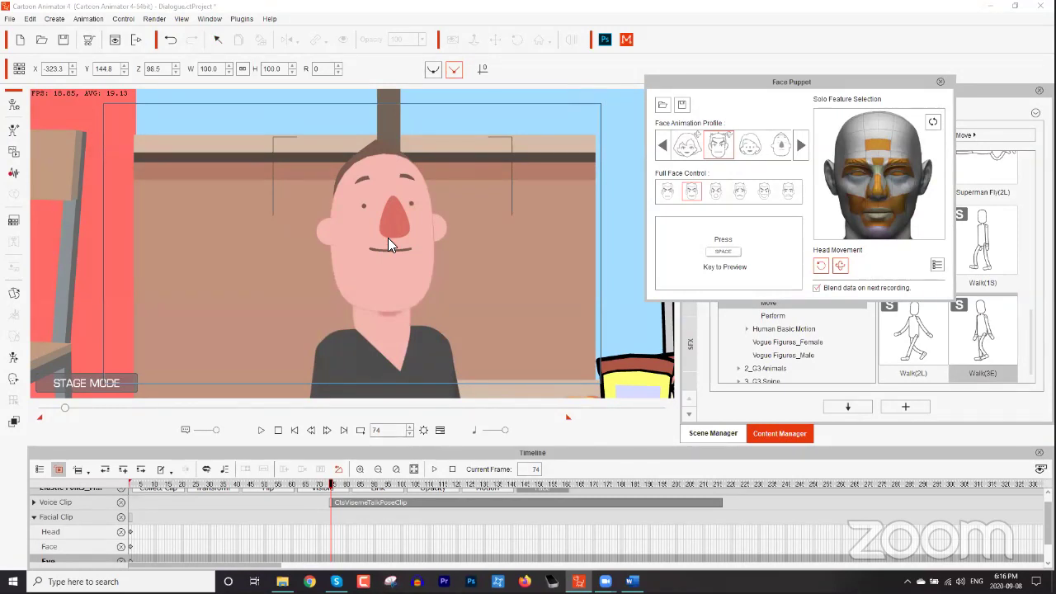
key(space)
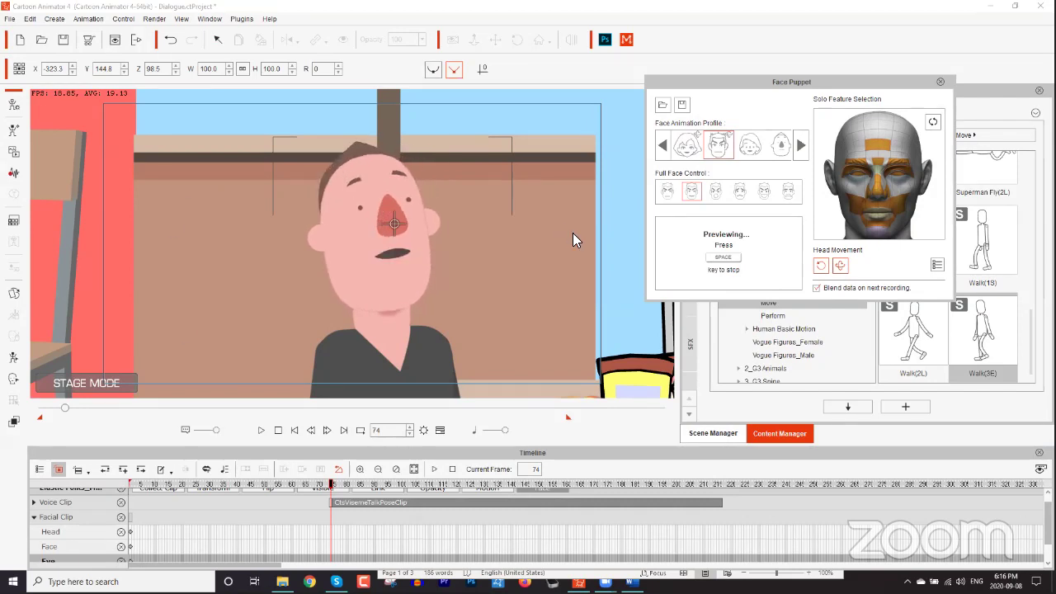
key(space)
key(space)
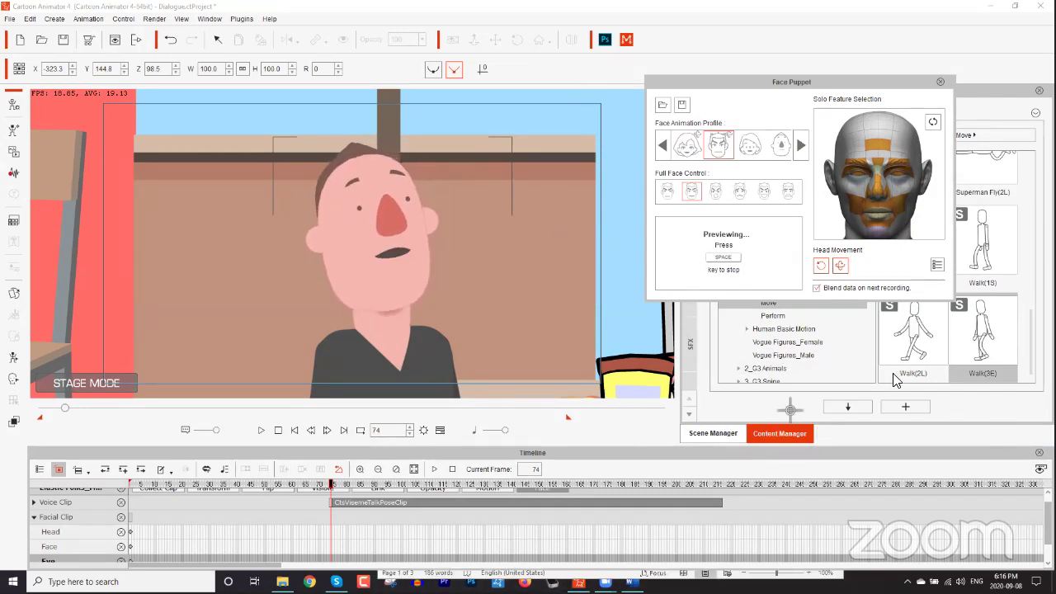
key(space)
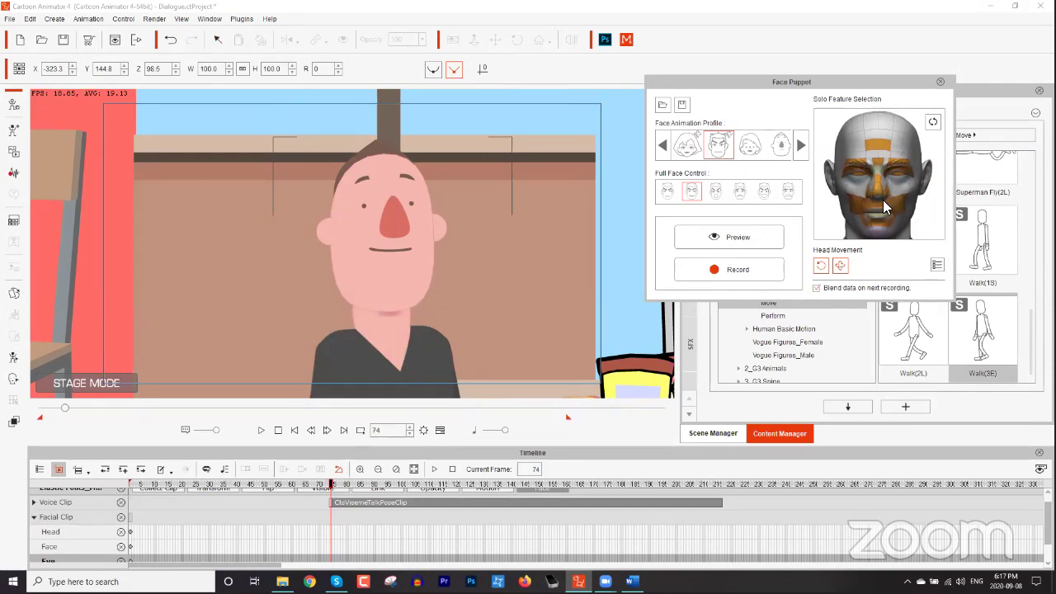
Record a face puppet performance for the customer from frame 74 to about frame 225, covering the whole voice line.
click(737, 273)
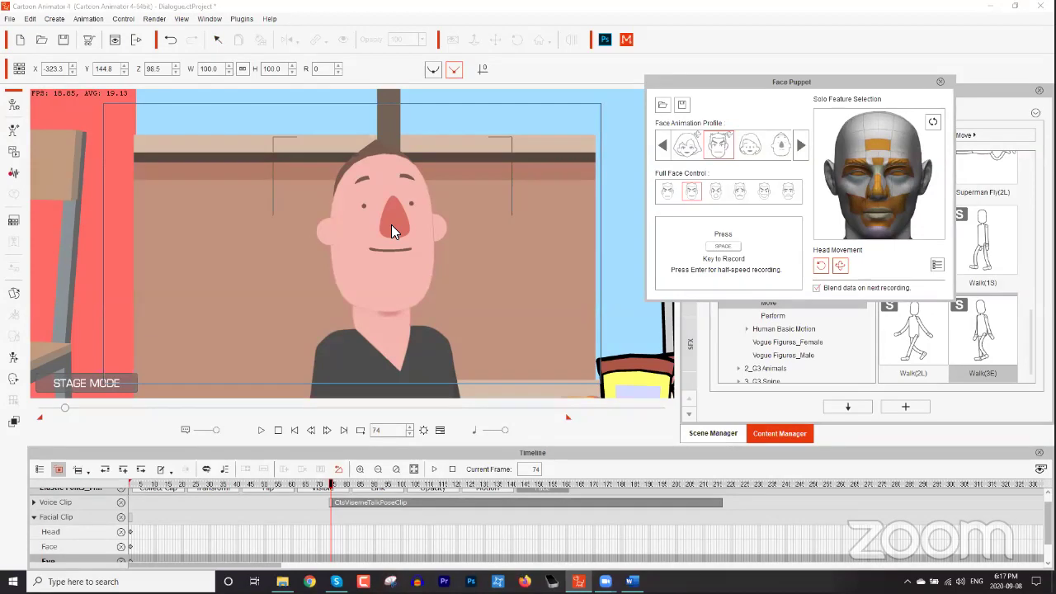
key(space)
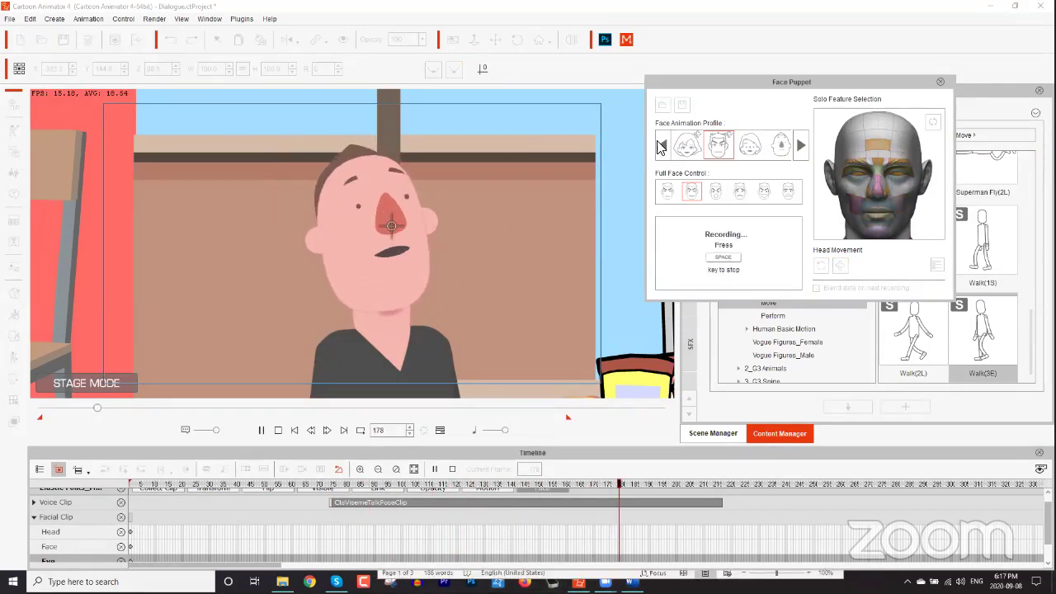
key(space)
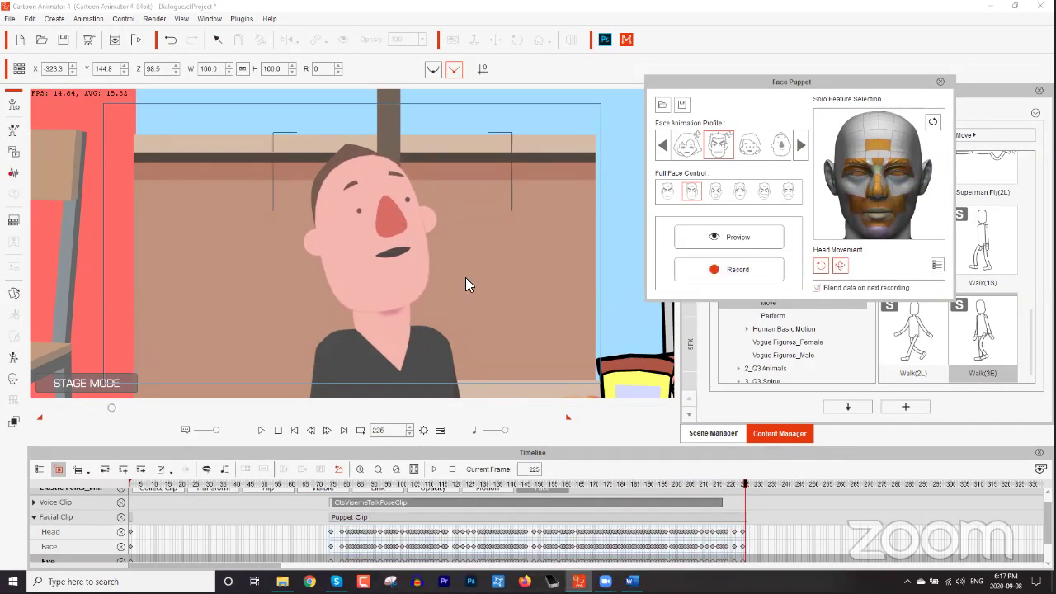
Scrub the recorded face performance between about frames 131 and 144 to check the customer's mouth and expressions.
drag(348, 485, 523, 480)
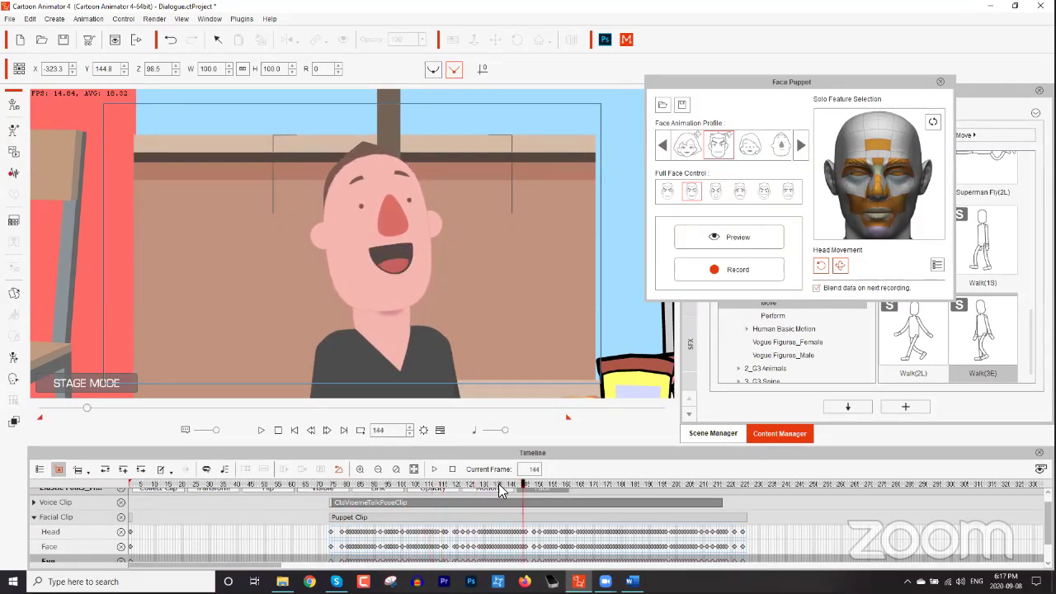
drag(517, 485, 489, 490)
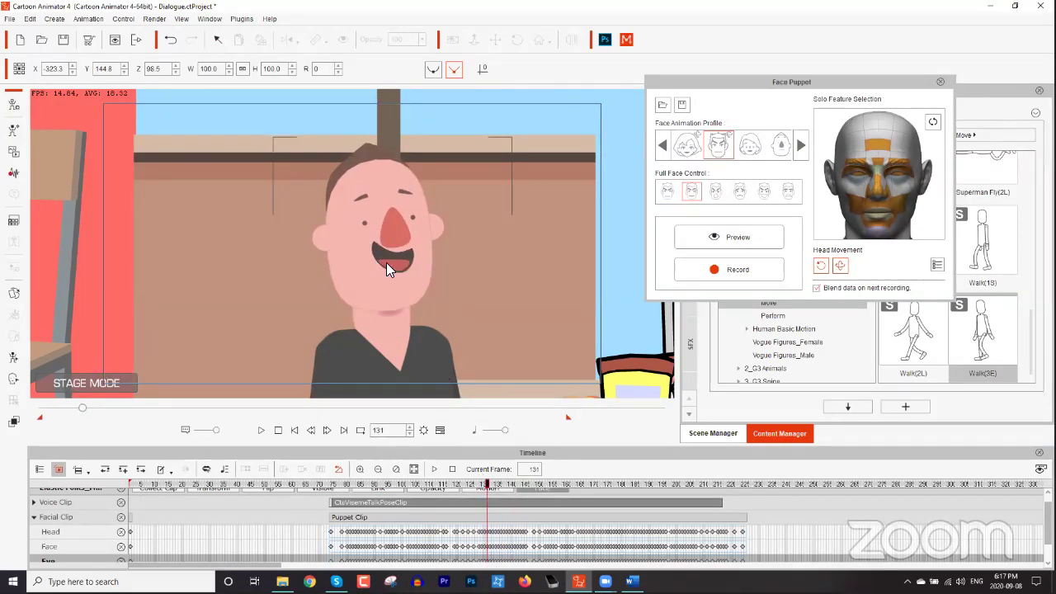
mouse_move(486, 485)
mouse_down()
mouse_move(465, 485)
mouse_move(505, 487)
mouse_up()
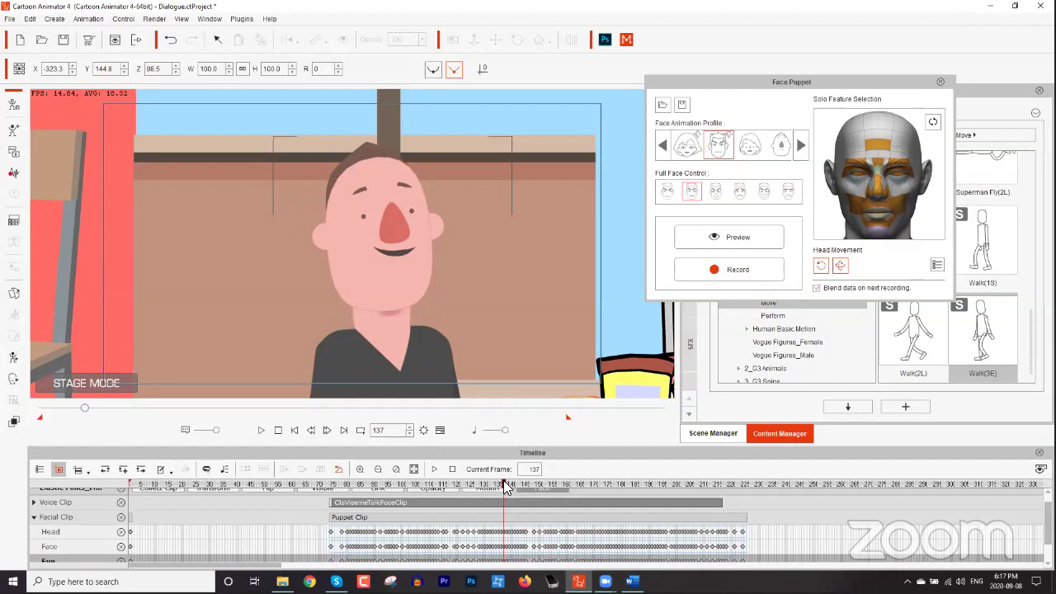
Expand the customer's voice clip to its Voice and Lips tracks and inspect the lip-sync between frames 103 and 122.
scroll(495, 516, up, 1)
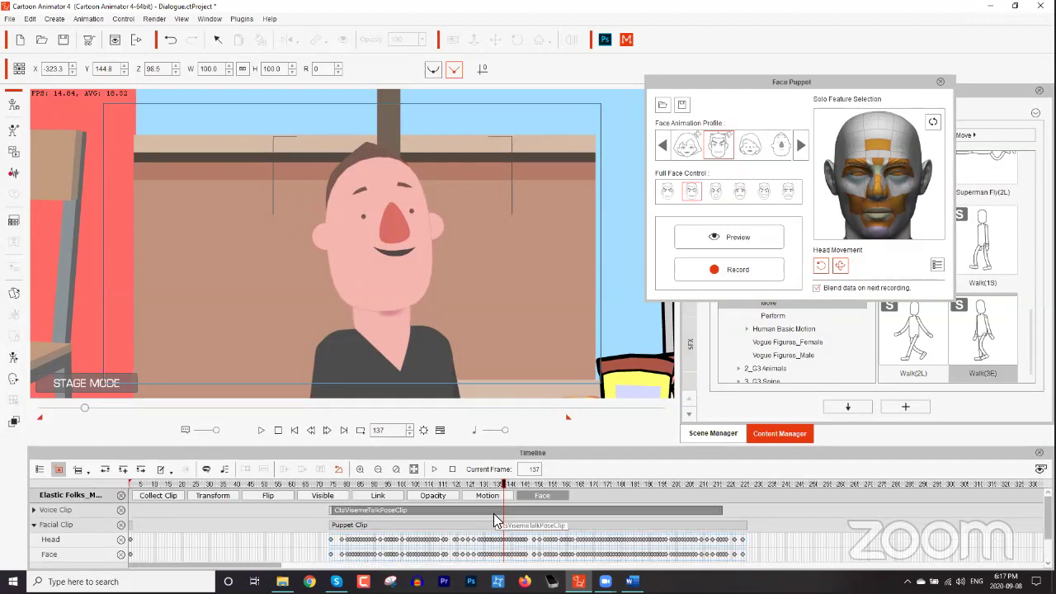
click(33, 511)
click(410, 483)
drag(411, 487, 410, 521)
scroll(413, 525, up, 2)
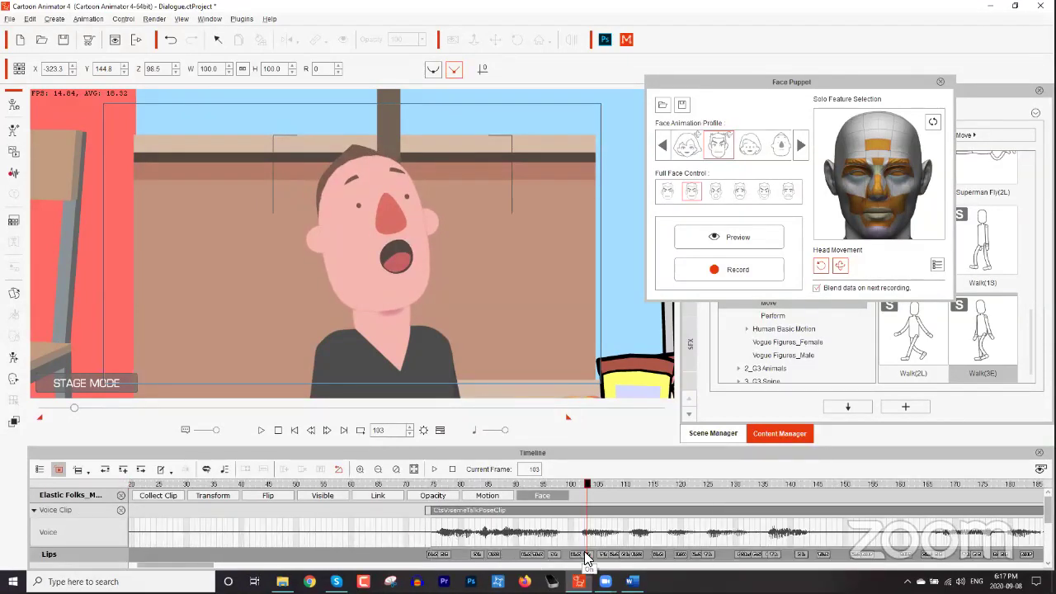
click(677, 484)
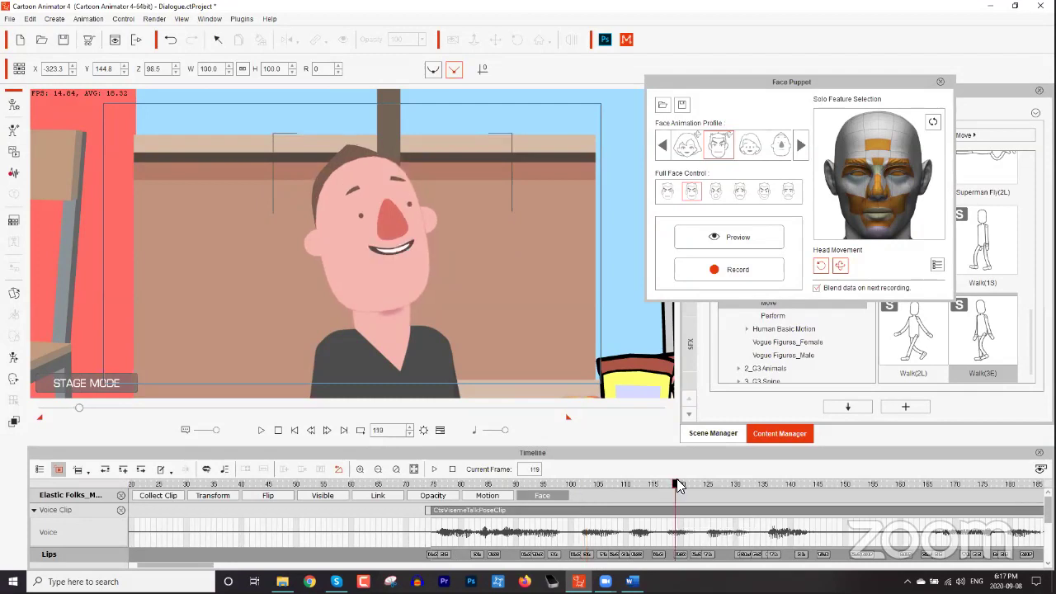
drag(678, 485, 693, 485)
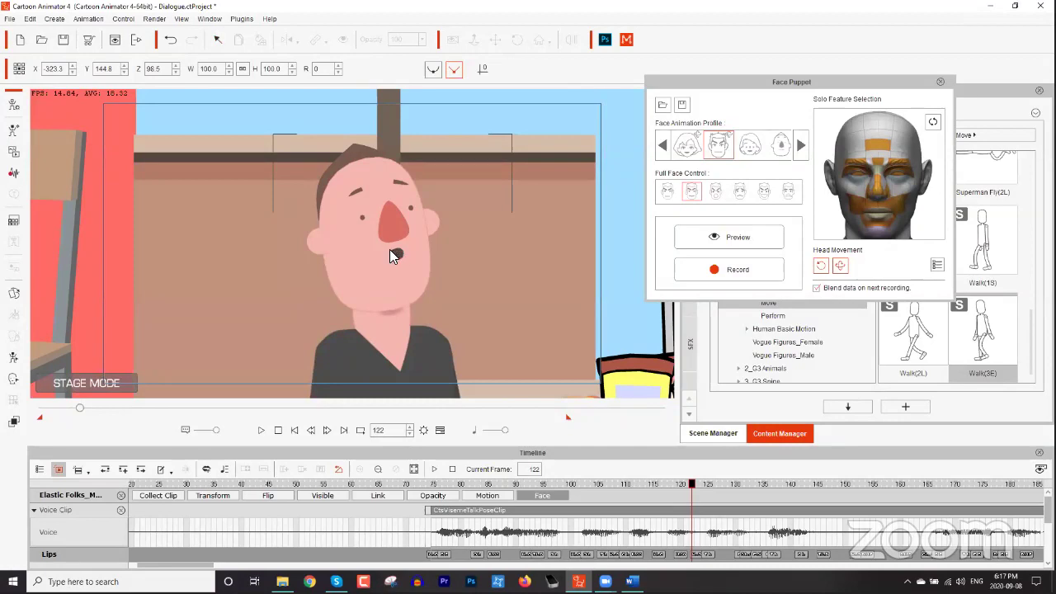
Collapse the voice clip tracks and enlarge the timeline to fit the facial clip's Head, Face and Eye tracks.
click(548, 495)
scroll(549, 499, down, 3)
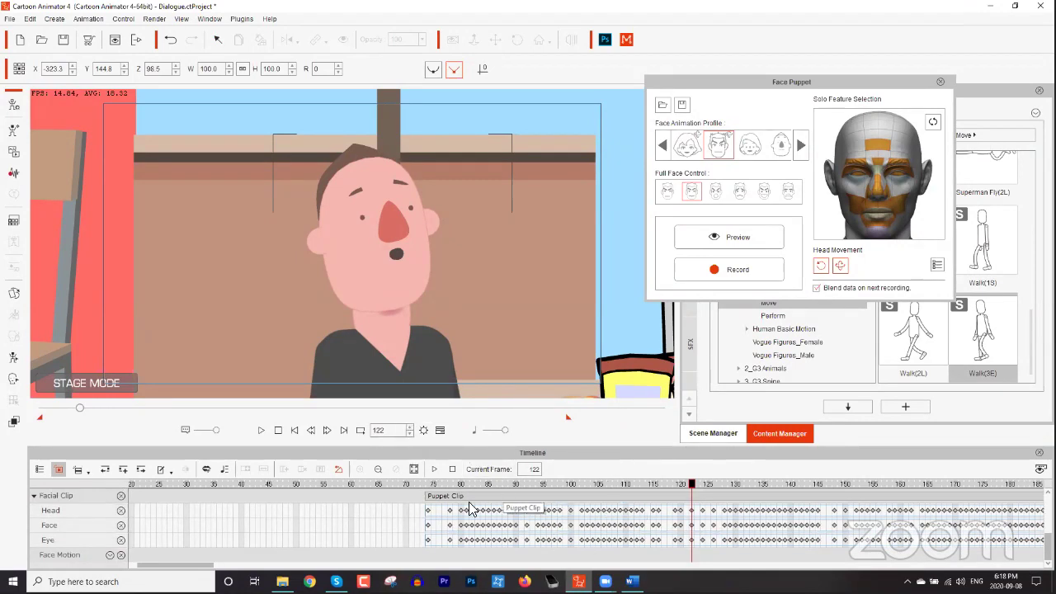
scroll(442, 513, up, 2)
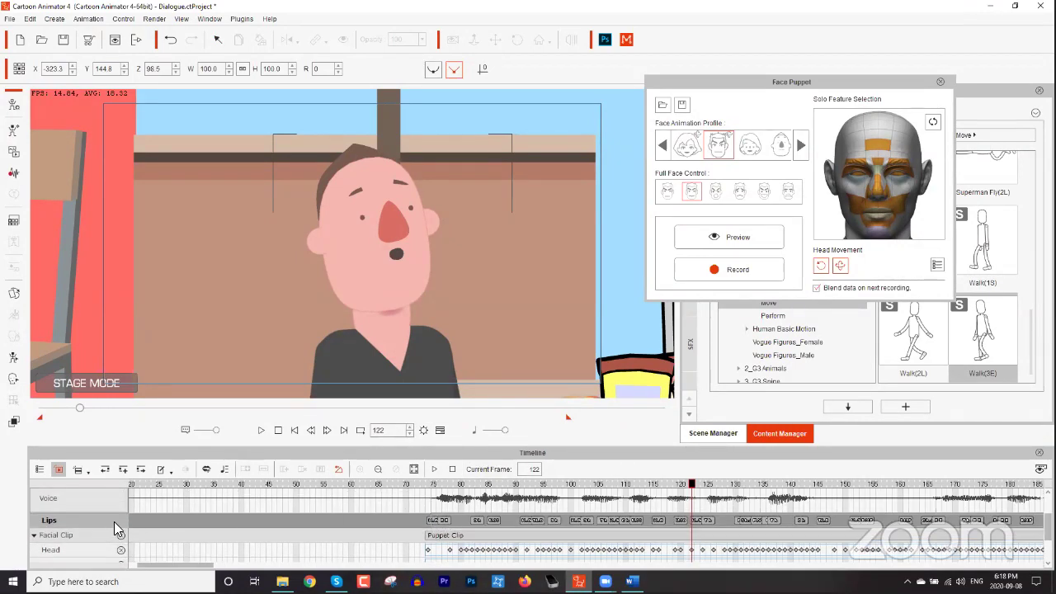
scroll(114, 521, up, 1)
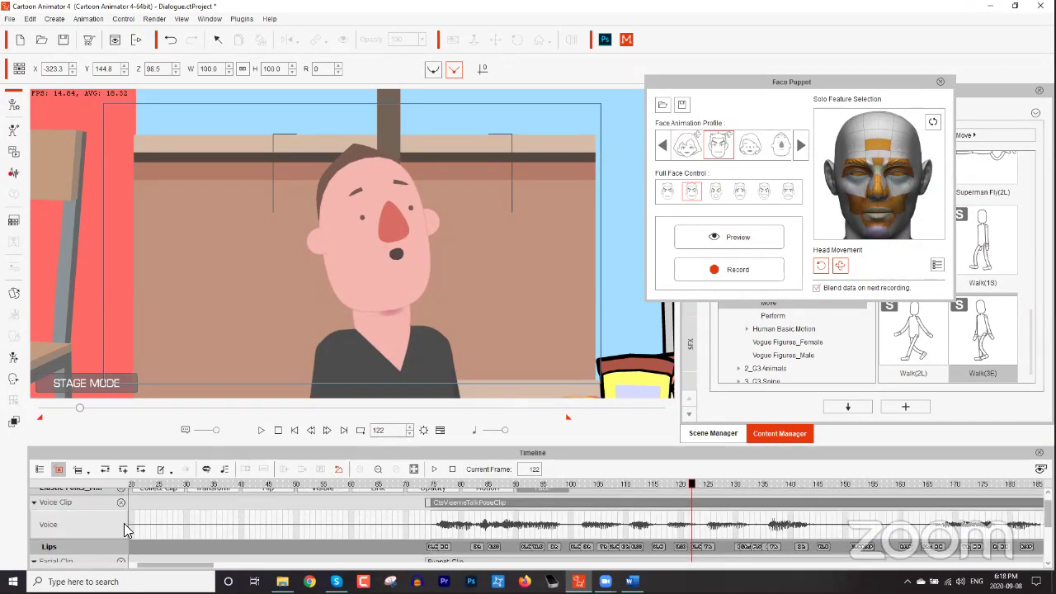
click(34, 503)
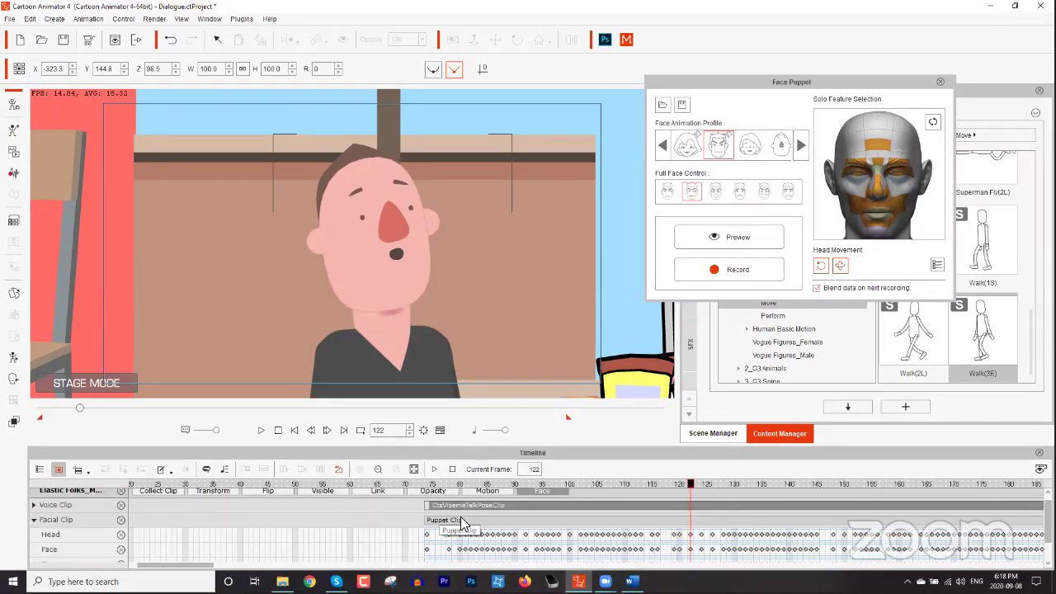
scroll(577, 532, down, 1)
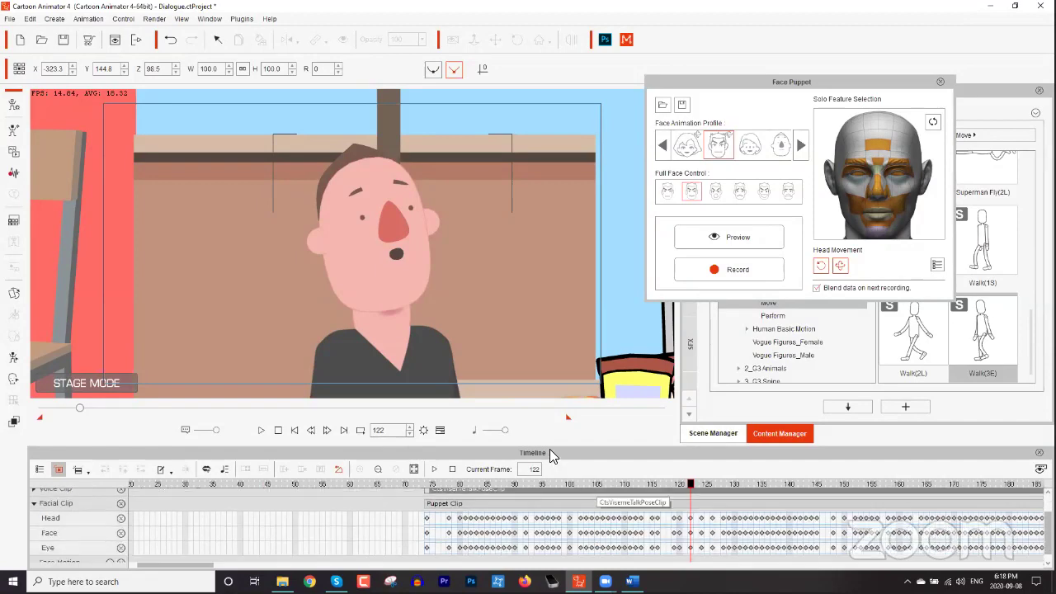
drag(554, 447, 563, 403)
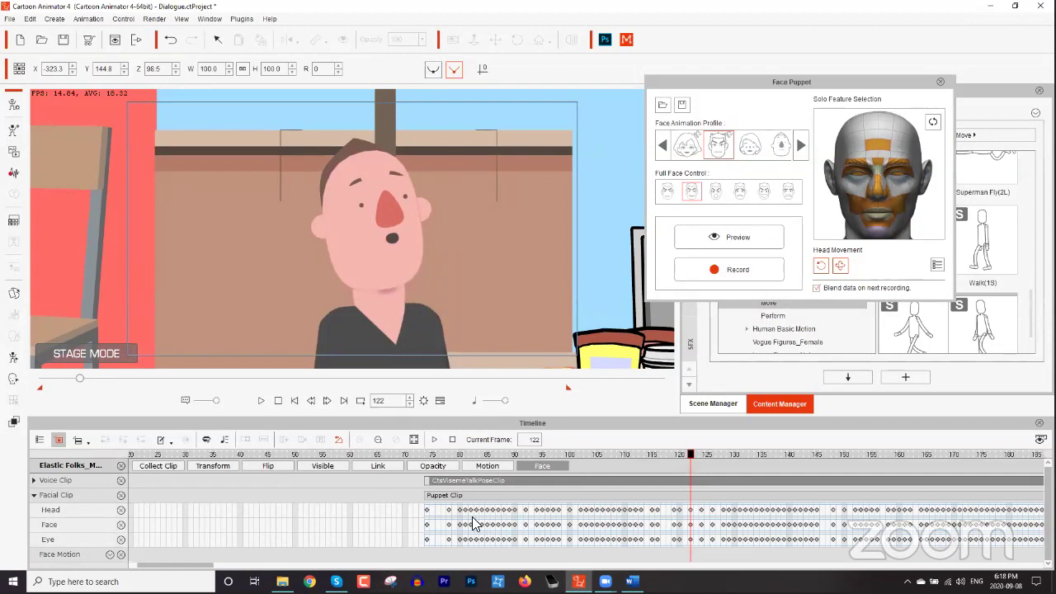
Look over the editing options for the Puppet Clip on the customer's facial track and leave the clip selected.
click(572, 494)
right_click(573, 494)
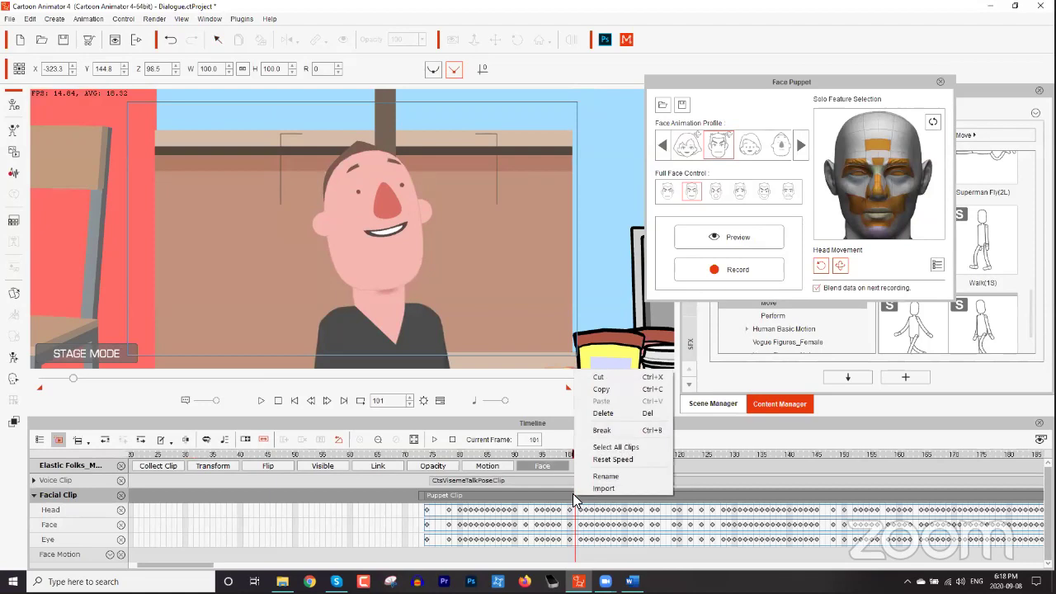
click(556, 495)
key(space)
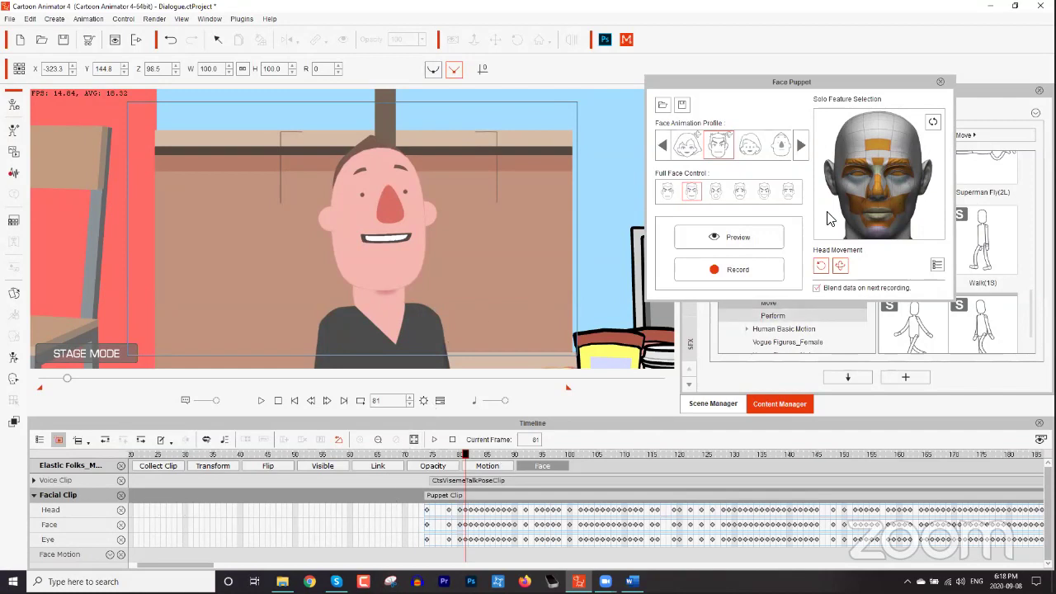
click(553, 496)
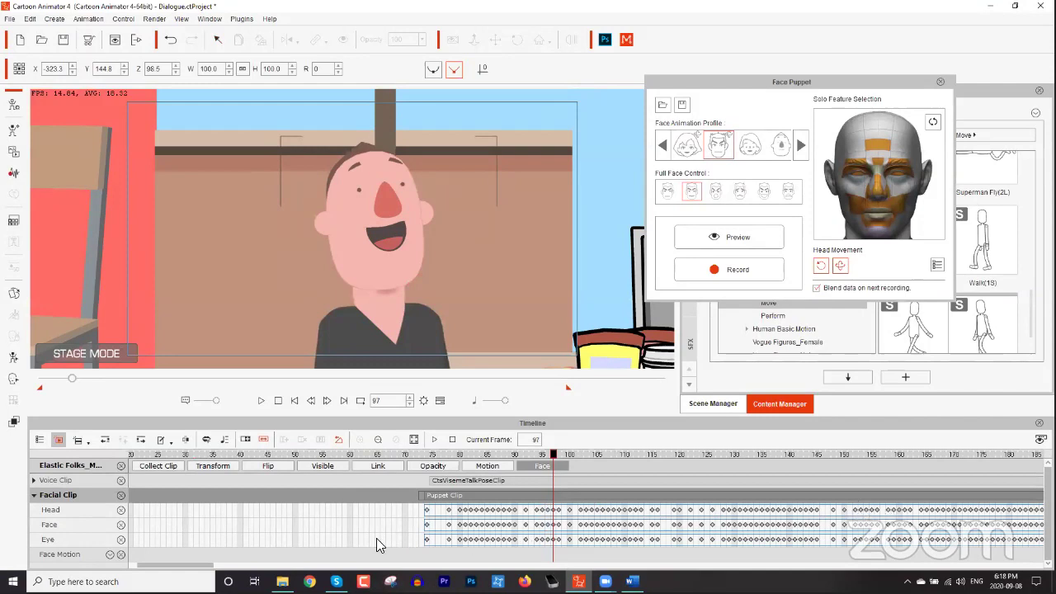
Inspect the Puppet Clip's full extent, play back the voice line with the face performance, and return to frame 74.
drag(193, 567, 220, 565)
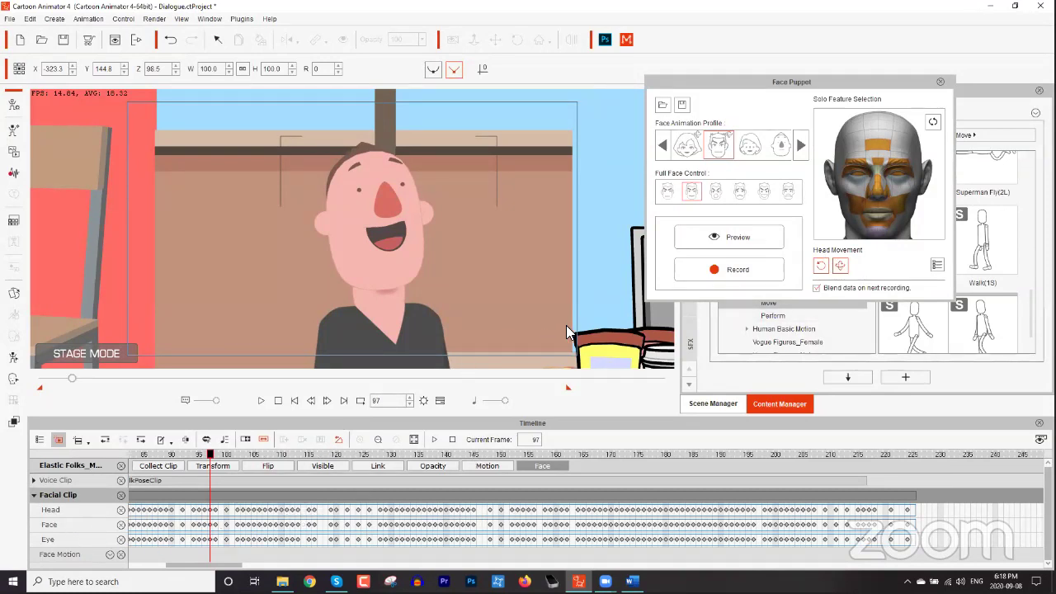
scroll(177, 490, down, 5)
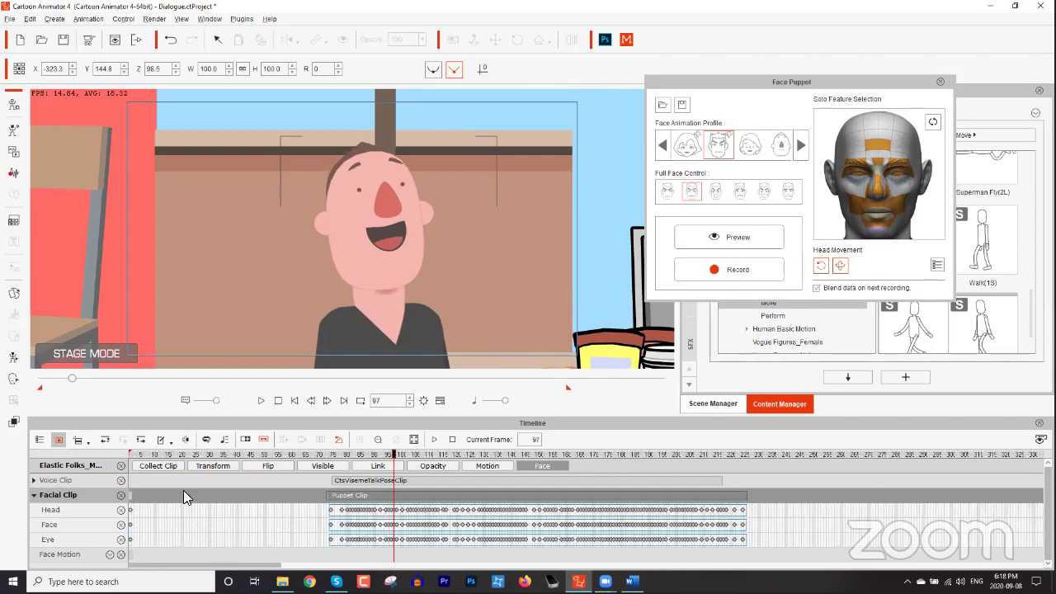
scroll(203, 490, up, 5)
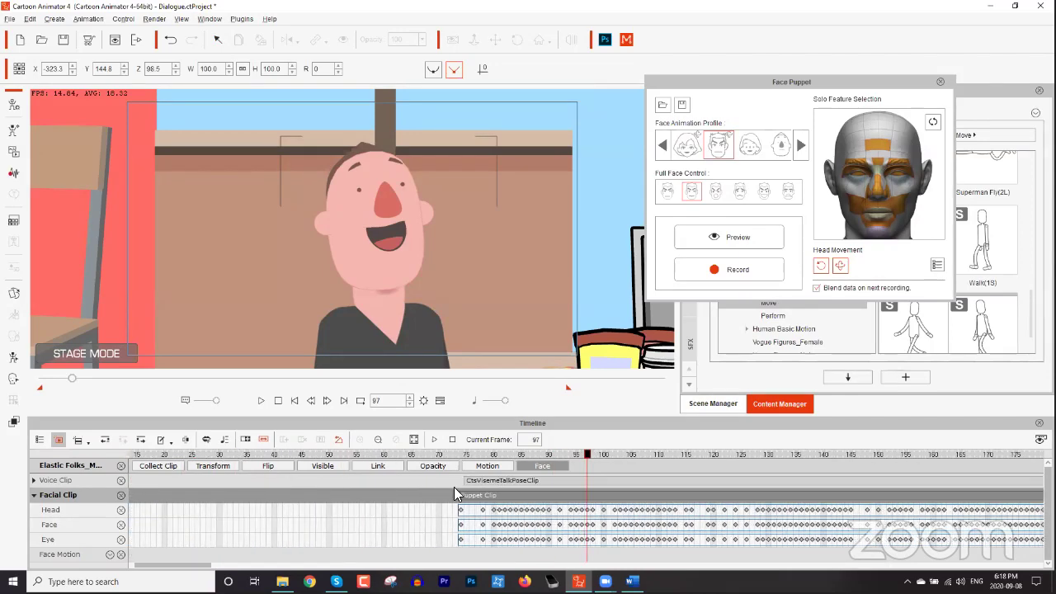
scroll(454, 487, down, 2)
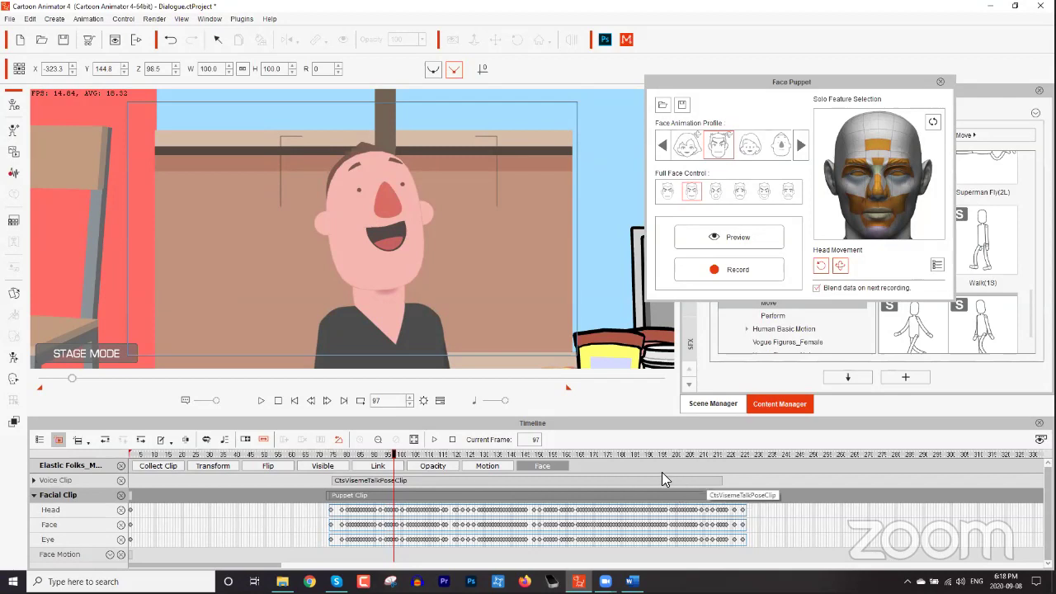
drag(393, 455, 320, 457)
key(space)
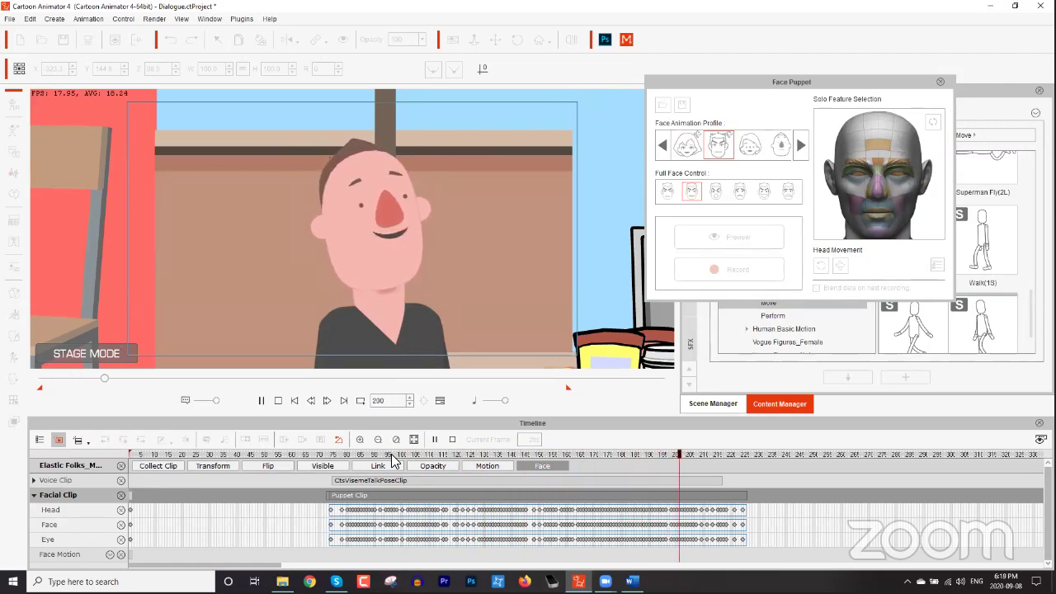
key(space)
drag(363, 459, 330, 456)
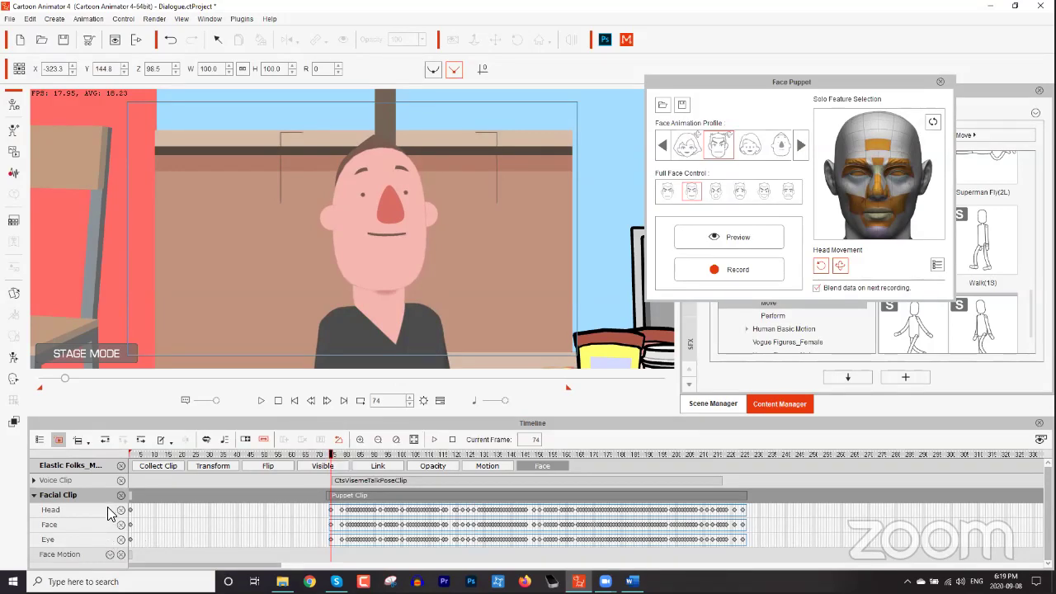
View the facial feature tracks available under Face Motion and place the playhead at frame 73, just before the Puppet Clip.
click(116, 556)
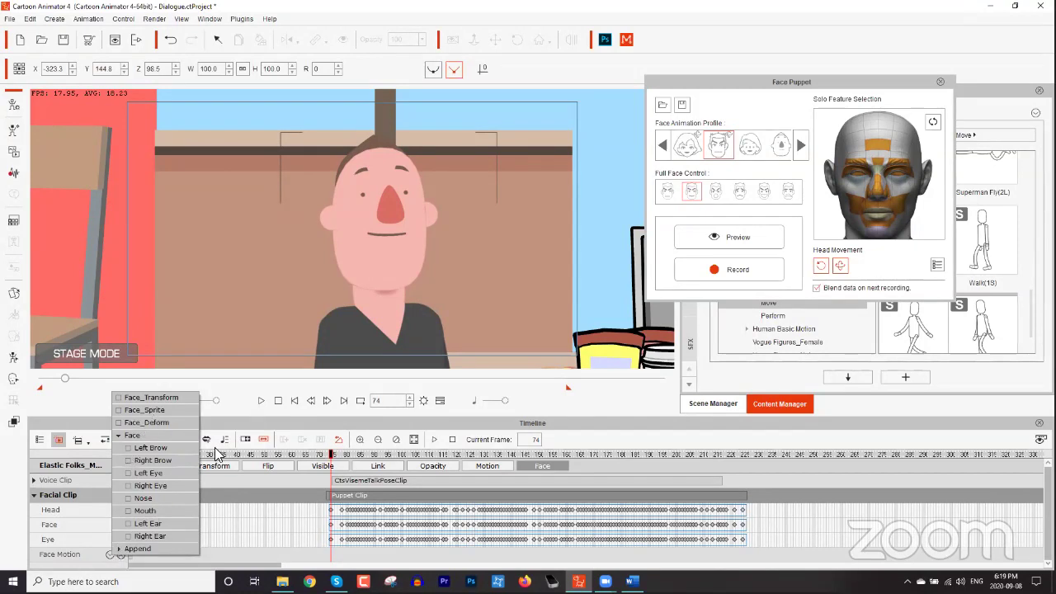
click(295, 459)
click(334, 455)
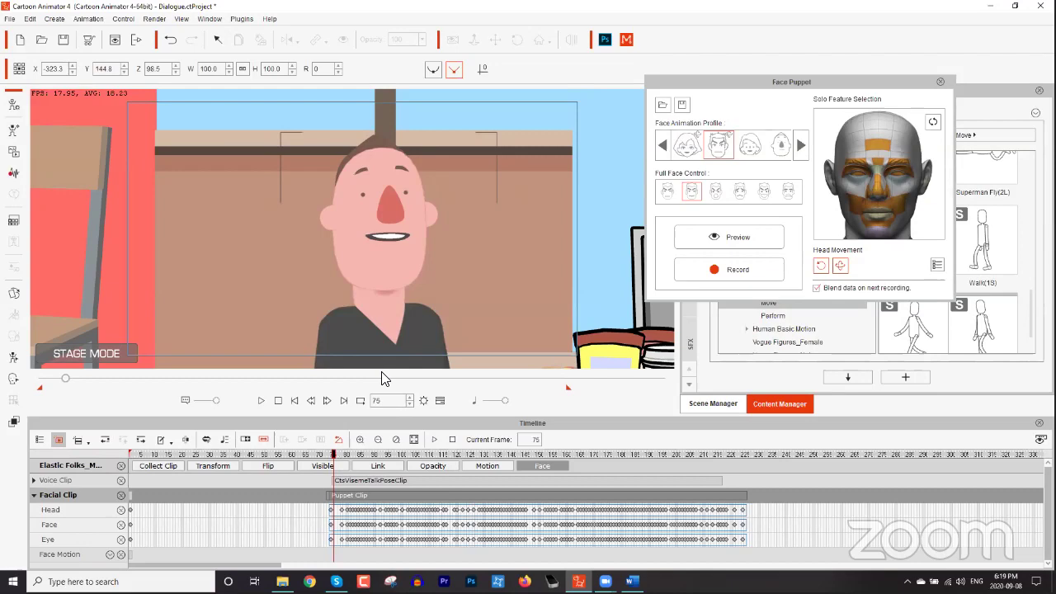
click(330, 455)
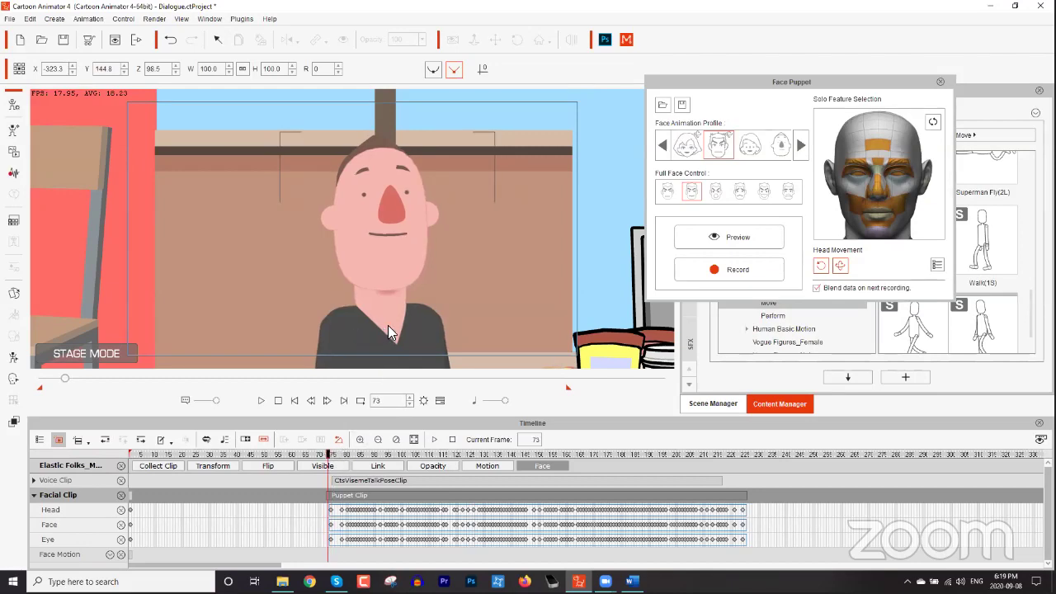
Close the Face Puppet, frame the customer's body, and browse the Idle & Talk and Emotion motions of Elastic Folks_Side.
scroll(415, 335, down, 5)
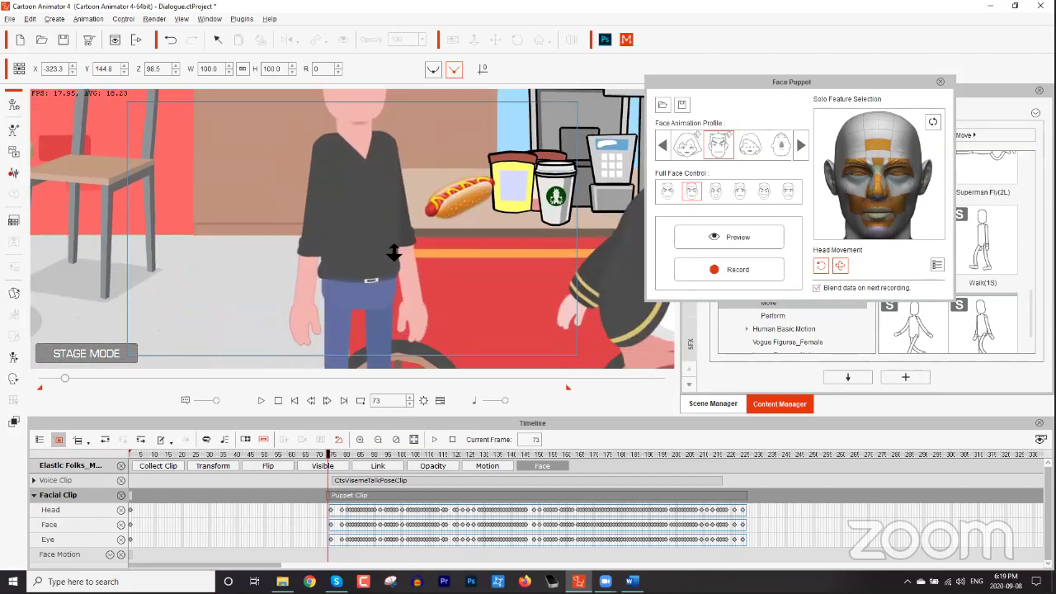
click(940, 83)
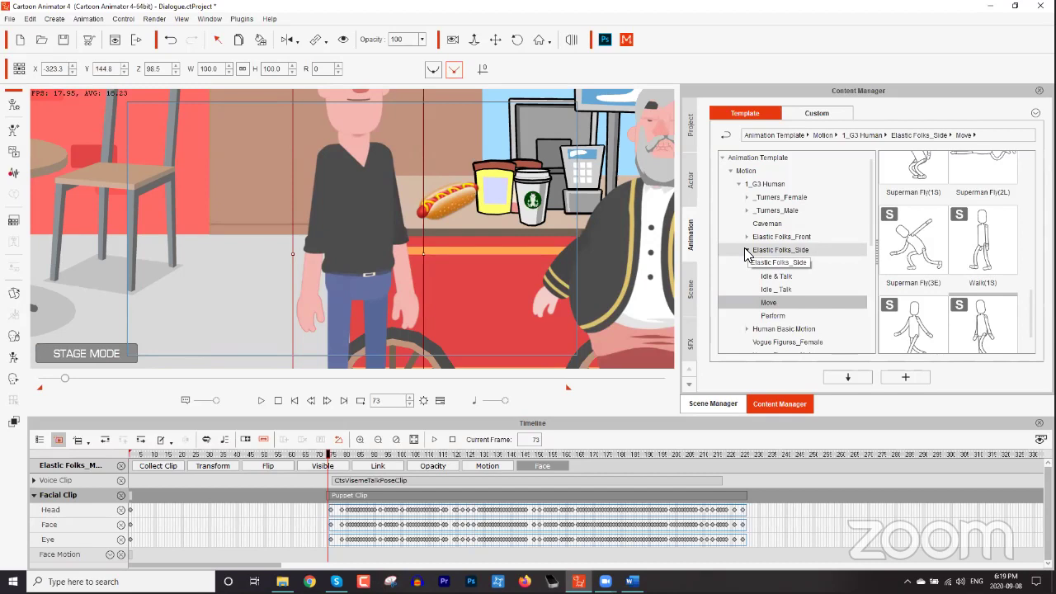
click(782, 276)
mouse_move(1034, 256)
mouse_down()
mouse_move(1031, 183)
mouse_move(1032, 263)
mouse_up()
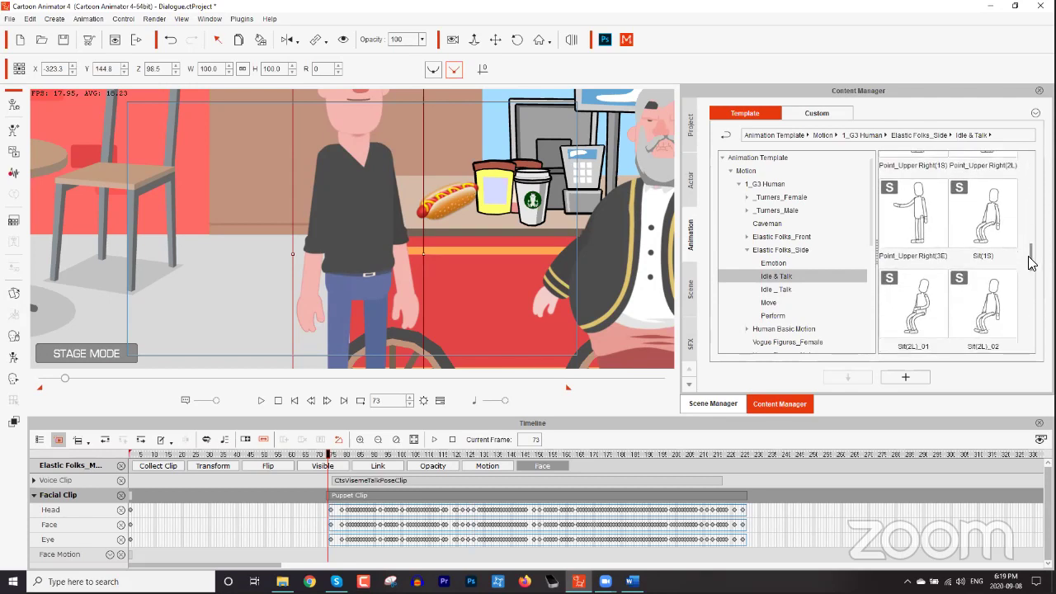
click(773, 262)
drag(1032, 322, 1032, 232)
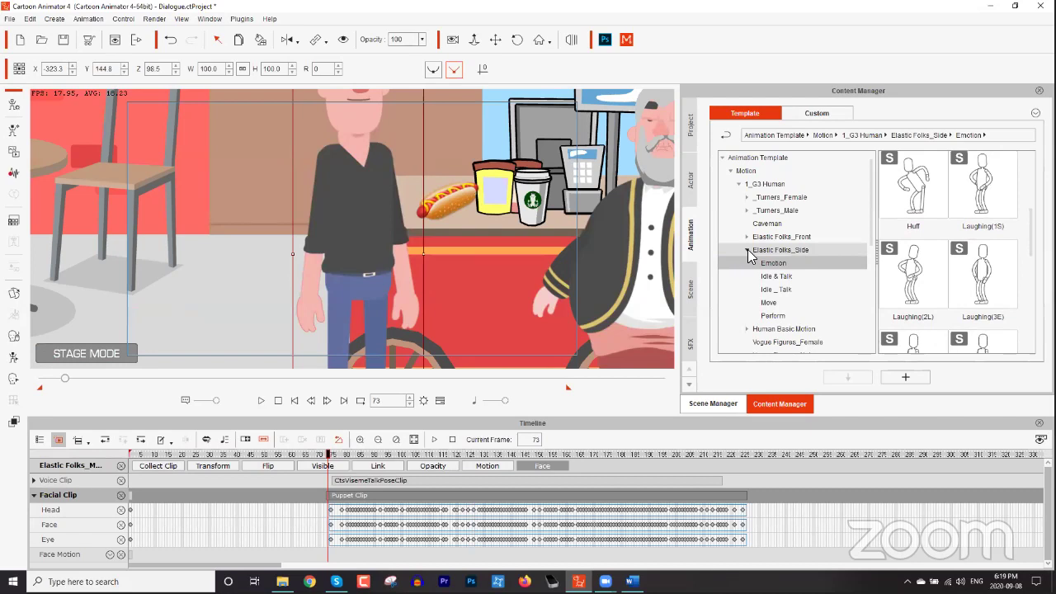
Browse the side-view motions of _Turners_Male for a suitable body motion for the customer.
click(747, 250)
click(748, 210)
click(772, 237)
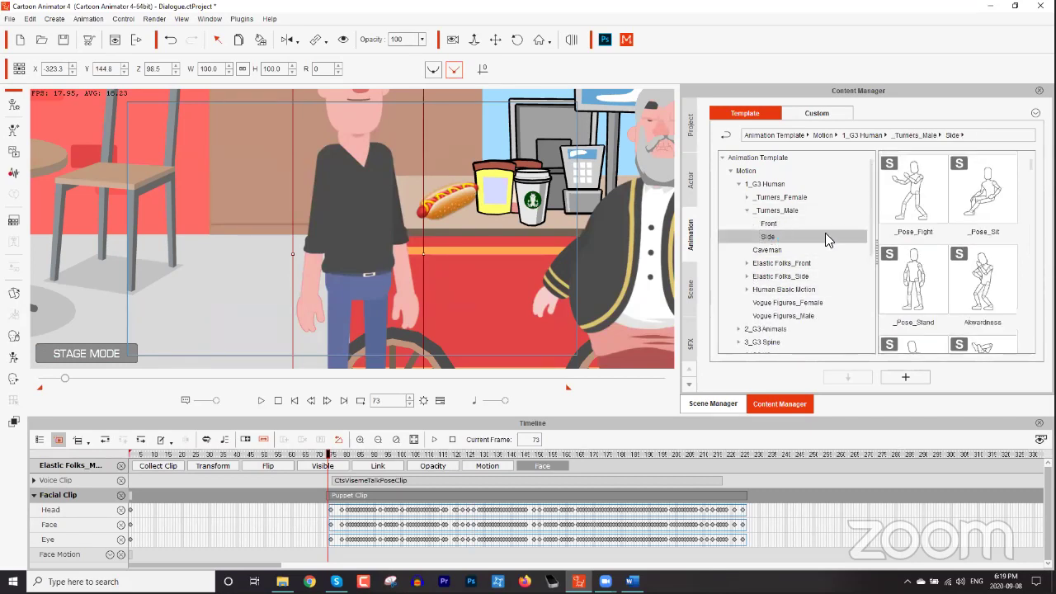
drag(1033, 164, 1030, 219)
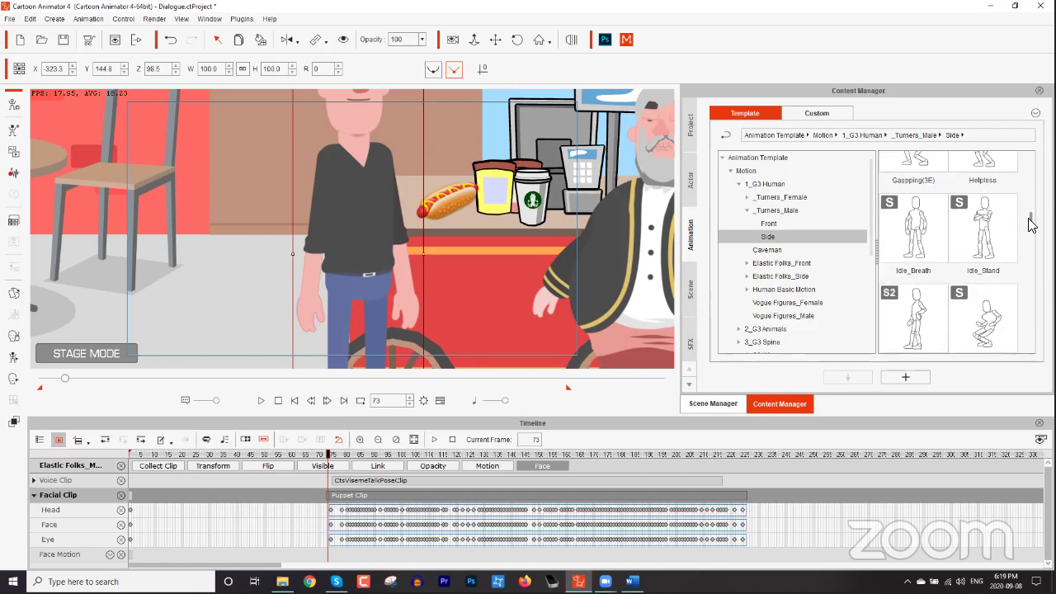
click(746, 211)
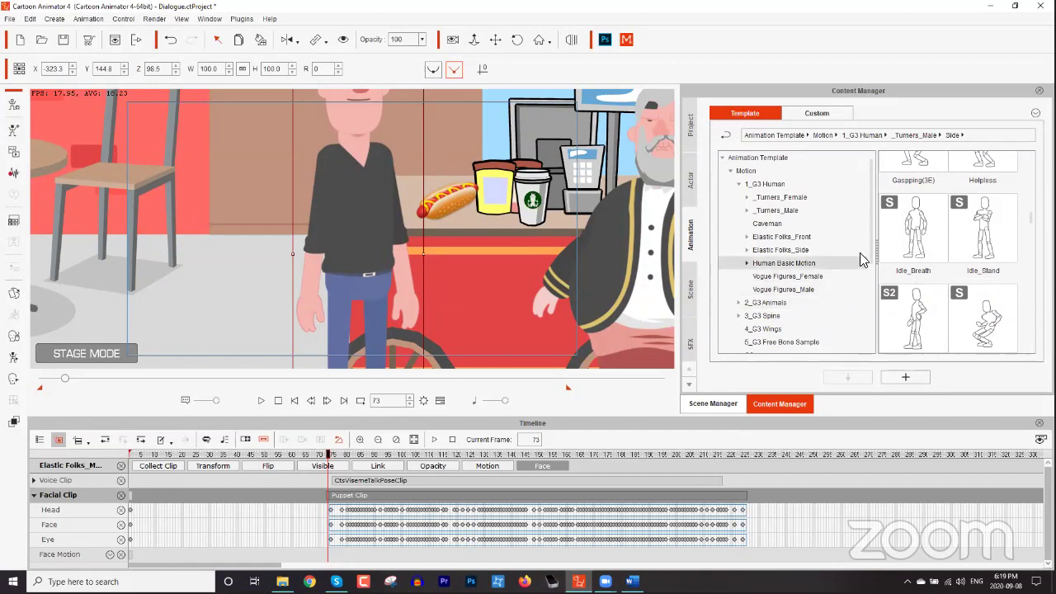
Browse the G3 templates in the Perform library for a suitable animation for the customer.
scroll(862, 276, down, 4)
drag(868, 292, 867, 314)
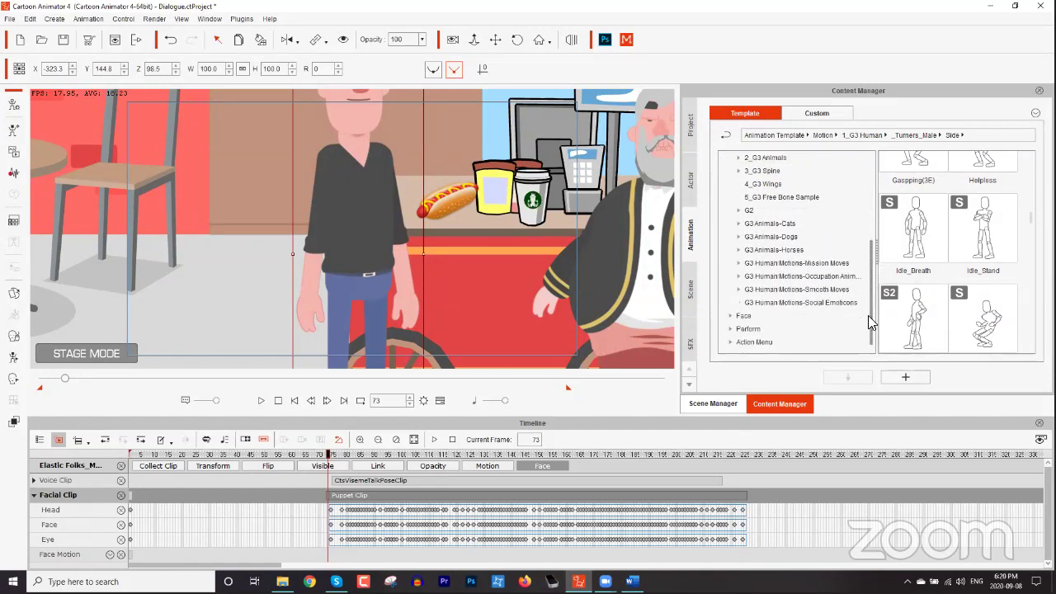
double_click(767, 325)
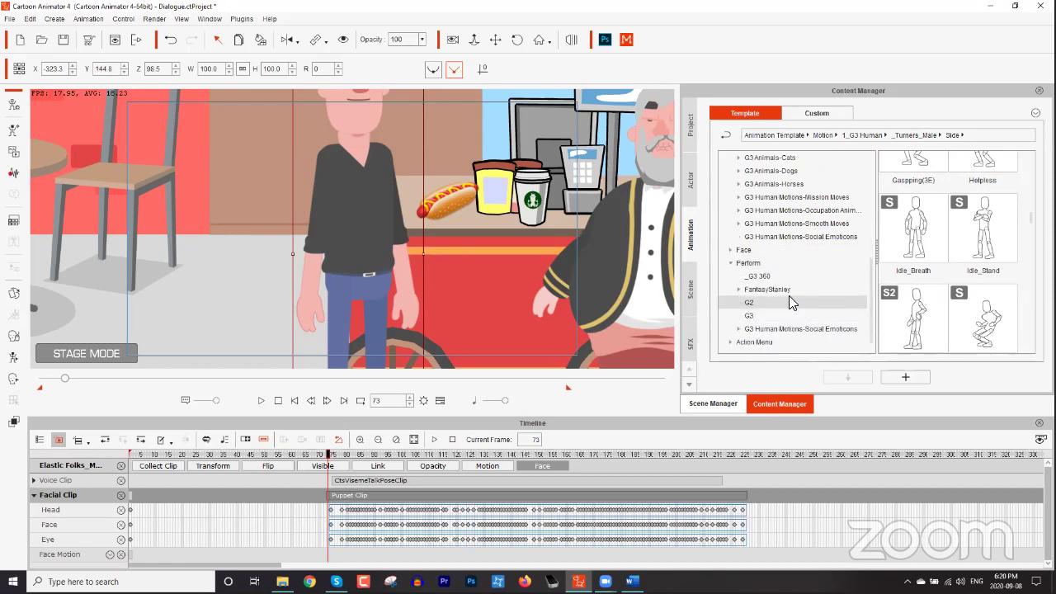
click(755, 315)
mouse_move(1031, 205)
mouse_down()
mouse_move(1033, 259)
mouse_move(1029, 206)
mouse_up()
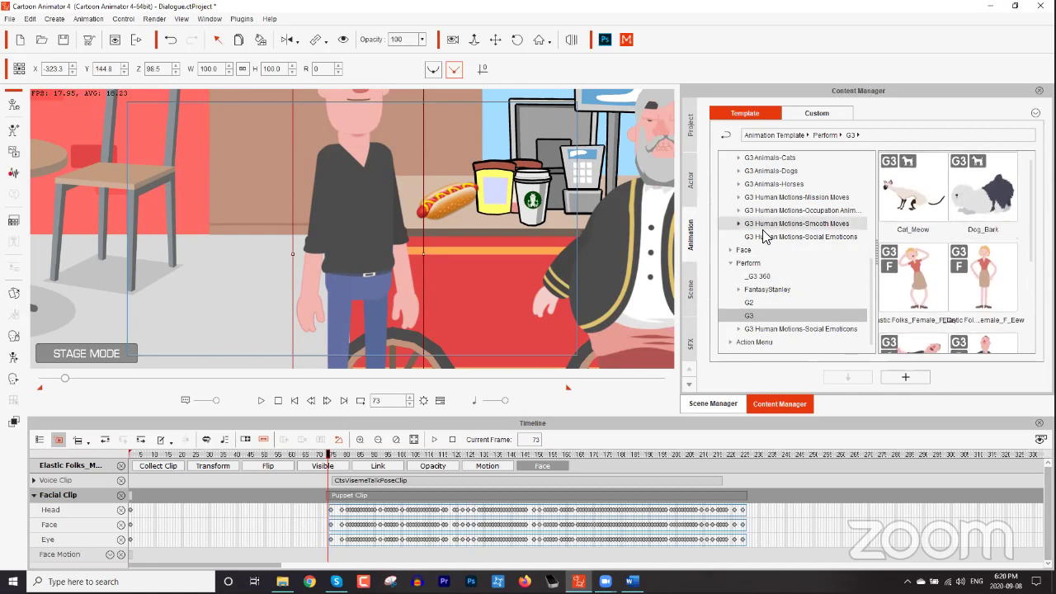
Apply the Hi motion from the Perform set of Elastic Folks_Side to the customer at frame 73 and play it back.
double_click(767, 227)
click(747, 198)
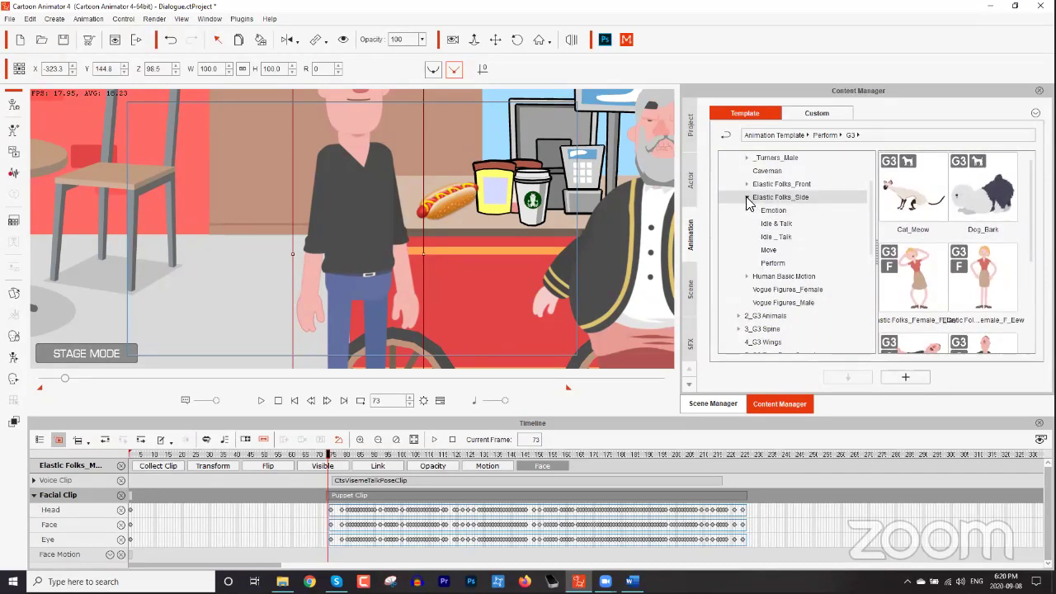
click(773, 210)
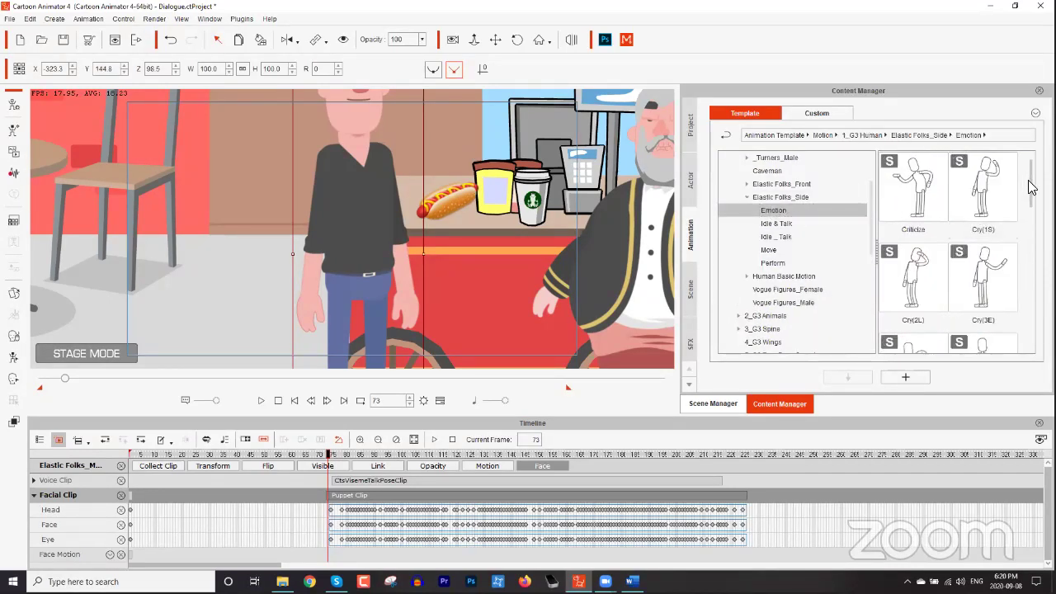
scroll(1029, 186, down, 5)
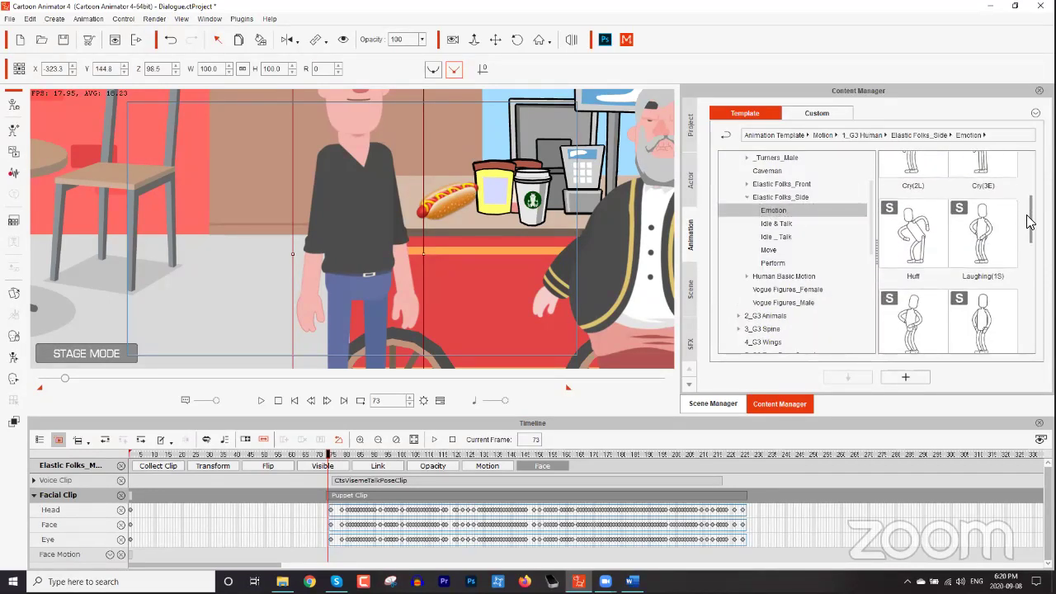
click(786, 227)
click(786, 264)
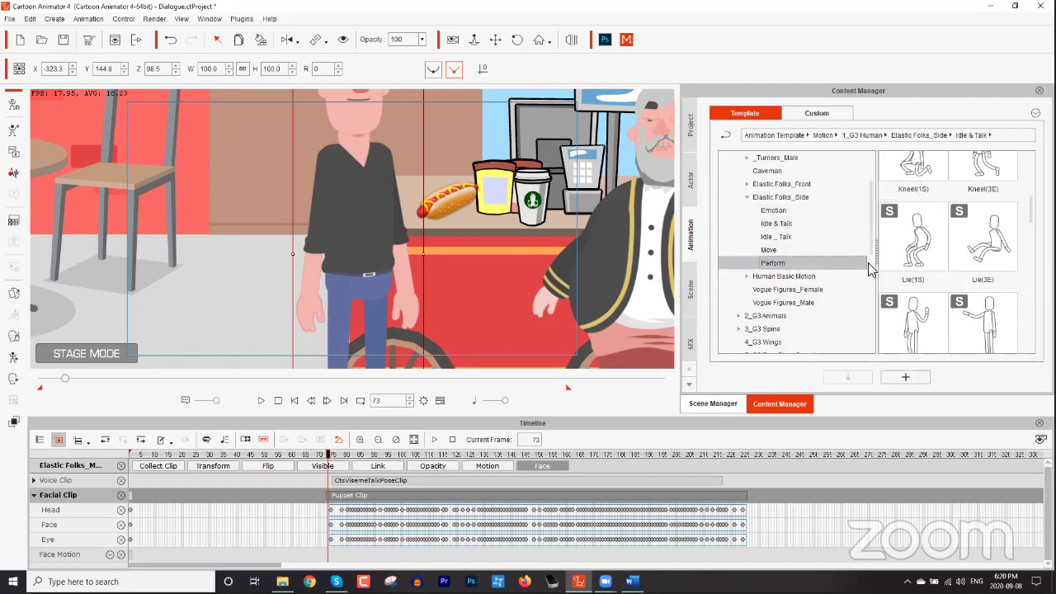
drag(1030, 269, 1030, 206)
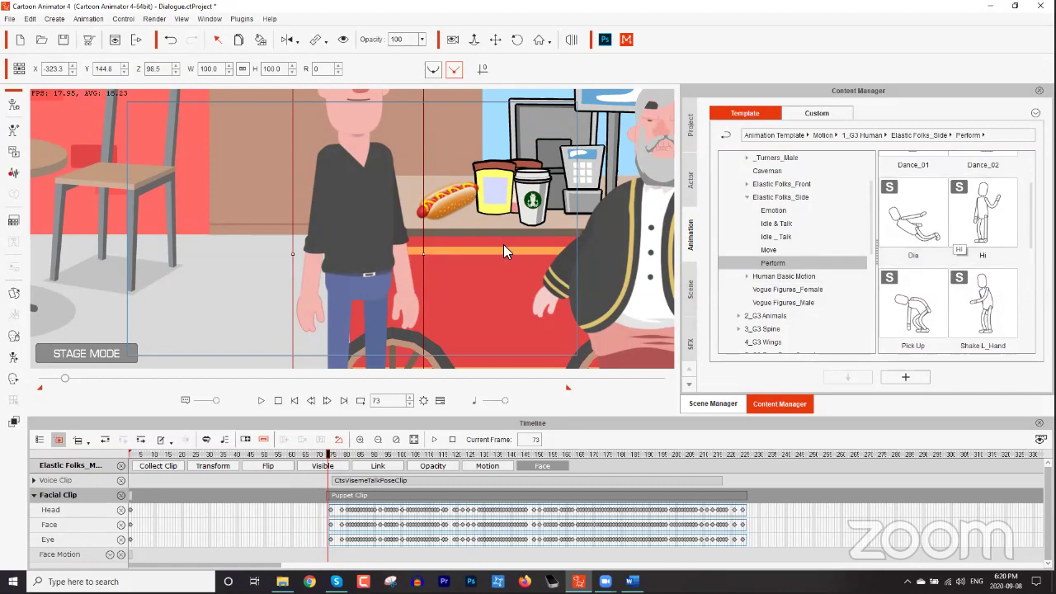
drag(441, 266, 482, 239)
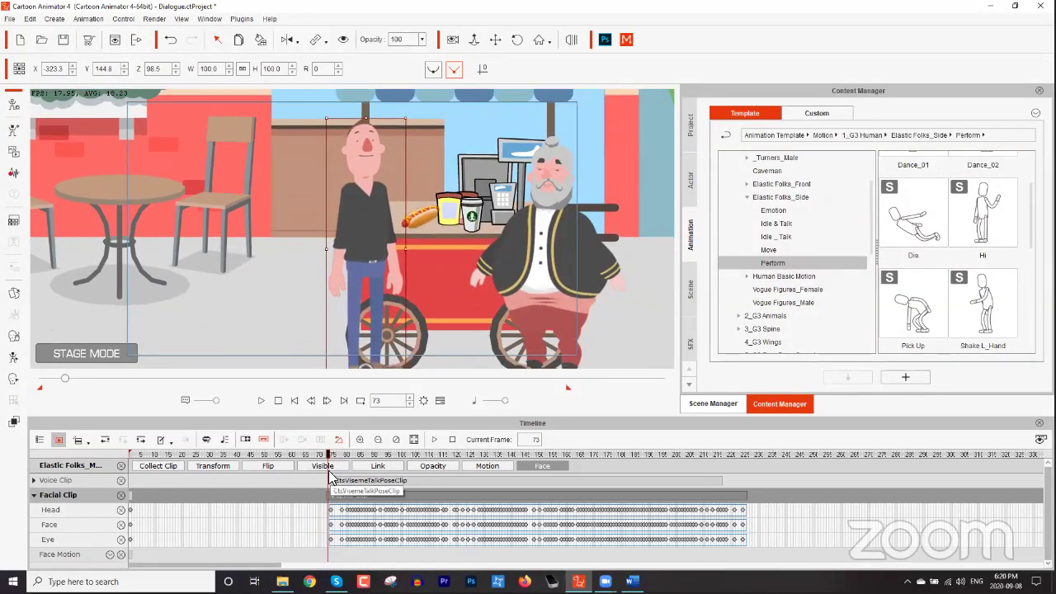
double_click(986, 231)
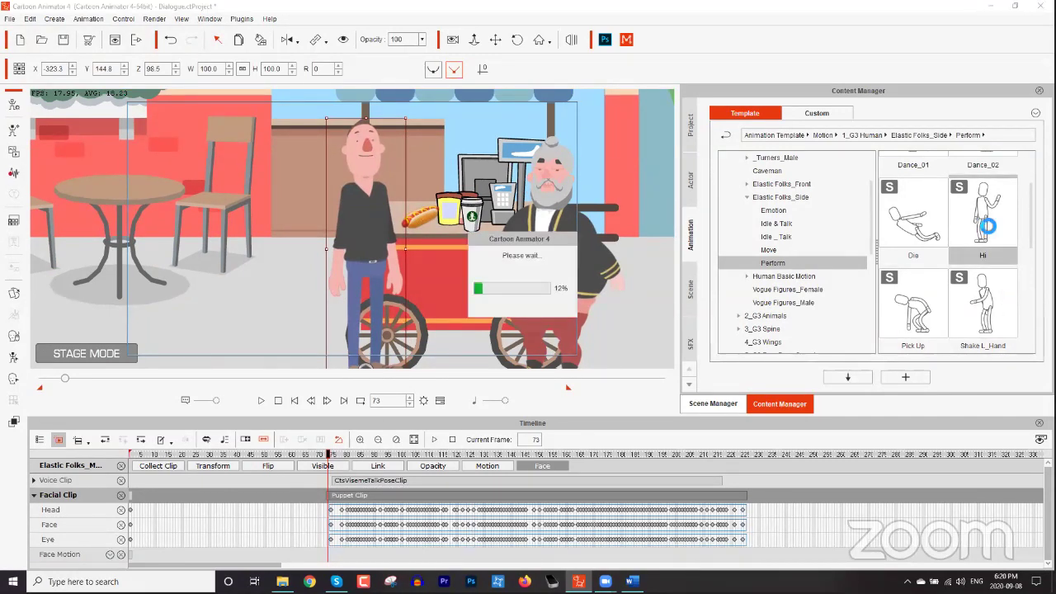
key(space)
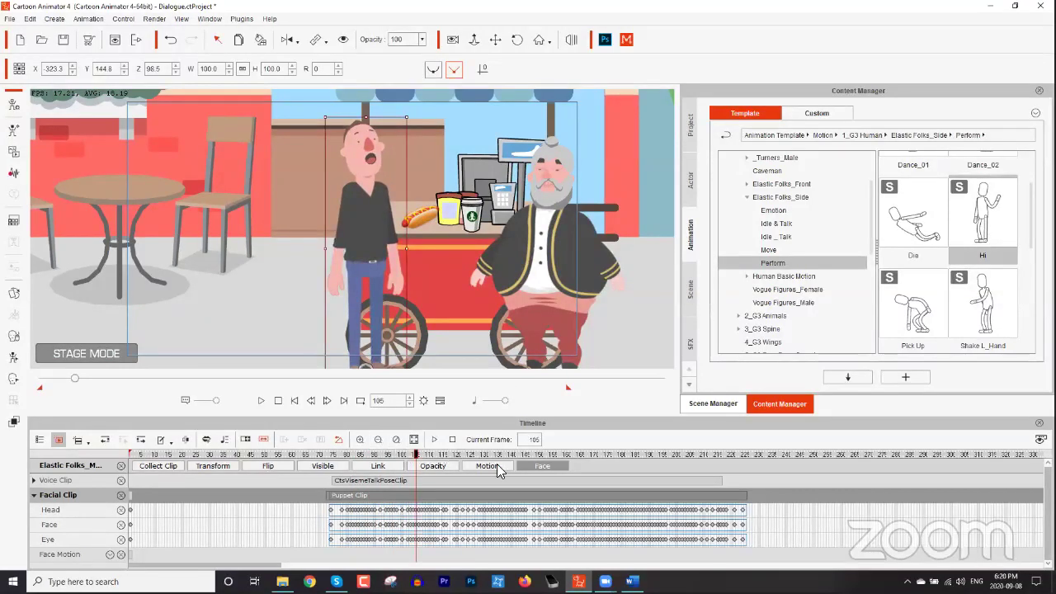
Show the customer's Motion track instead of the Face tracks and lengthen the Hi clip to about frame 115.
click(536, 468)
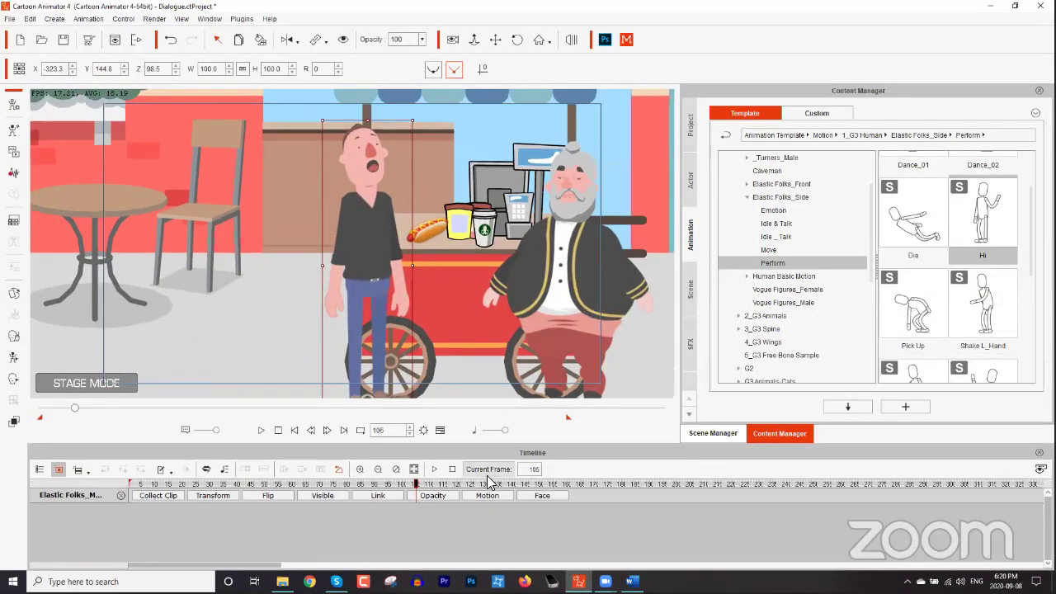
click(485, 494)
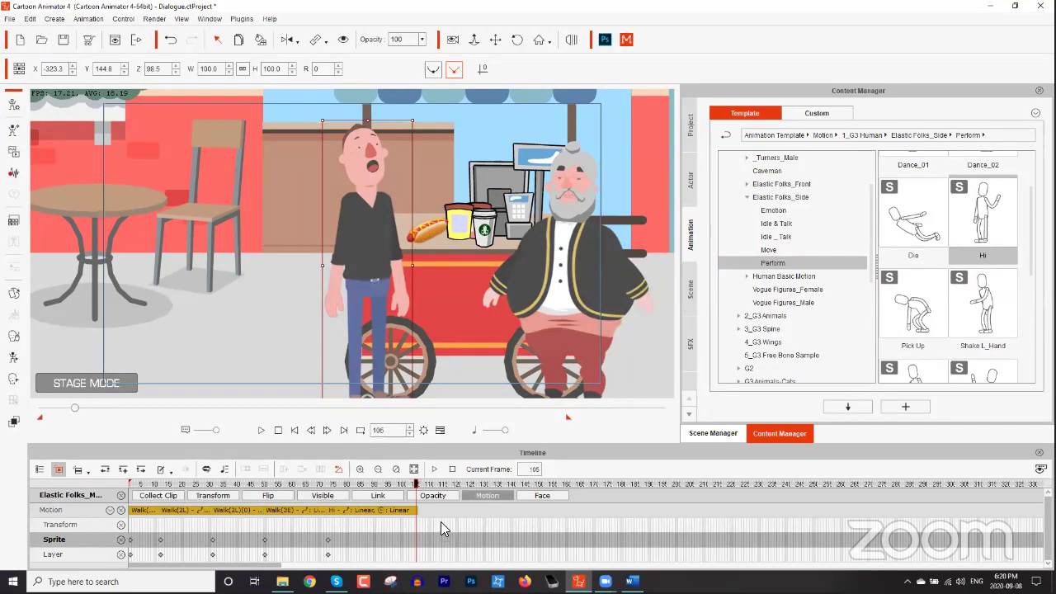
click(347, 511)
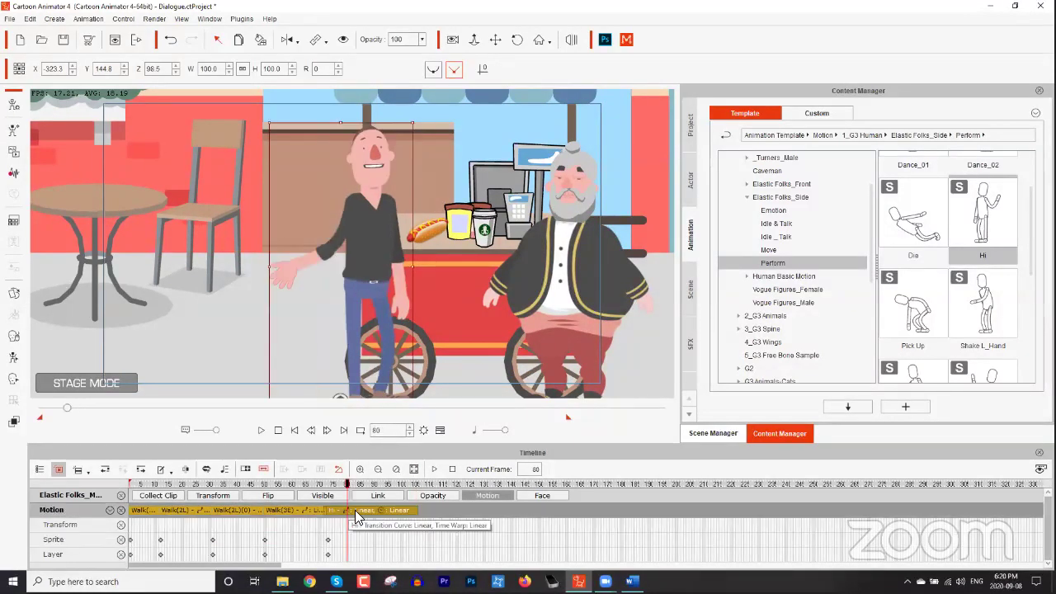
key(space)
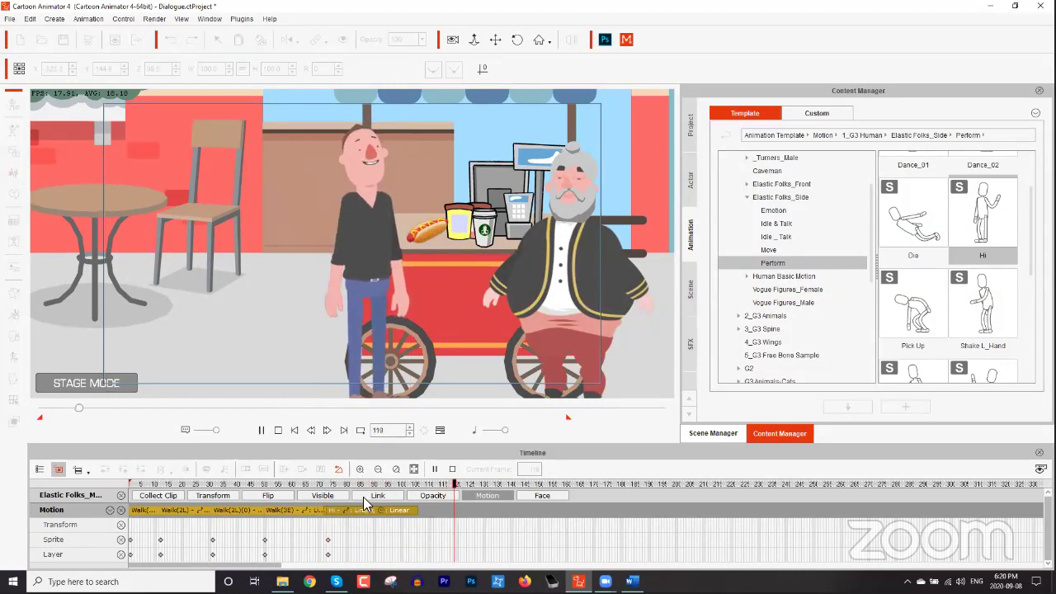
key(space)
click(386, 512)
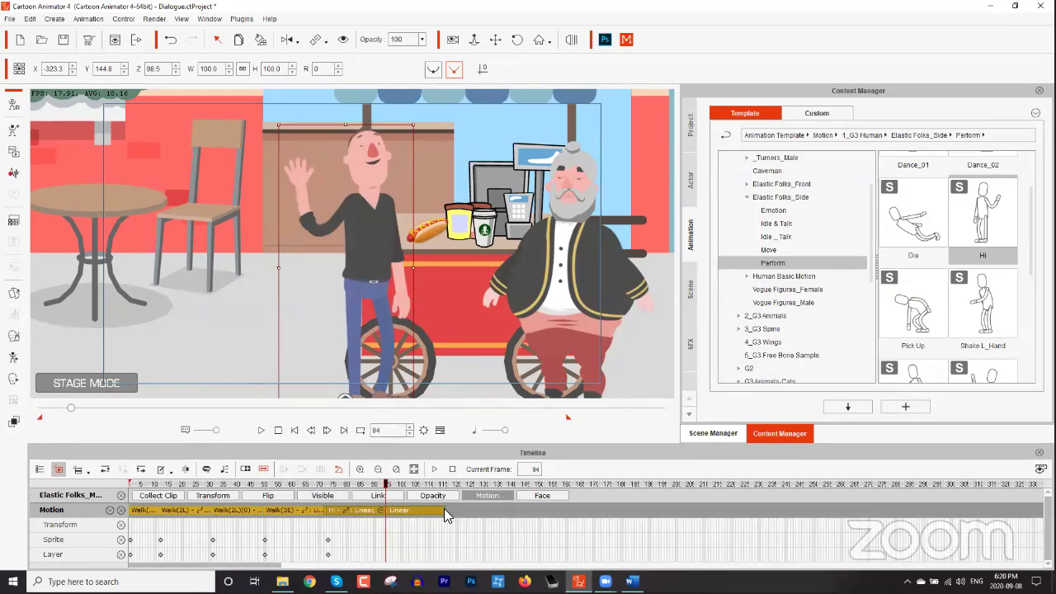
Play back the lengthened wave with the voice line and return to frame 73.
click(324, 484)
key(space)
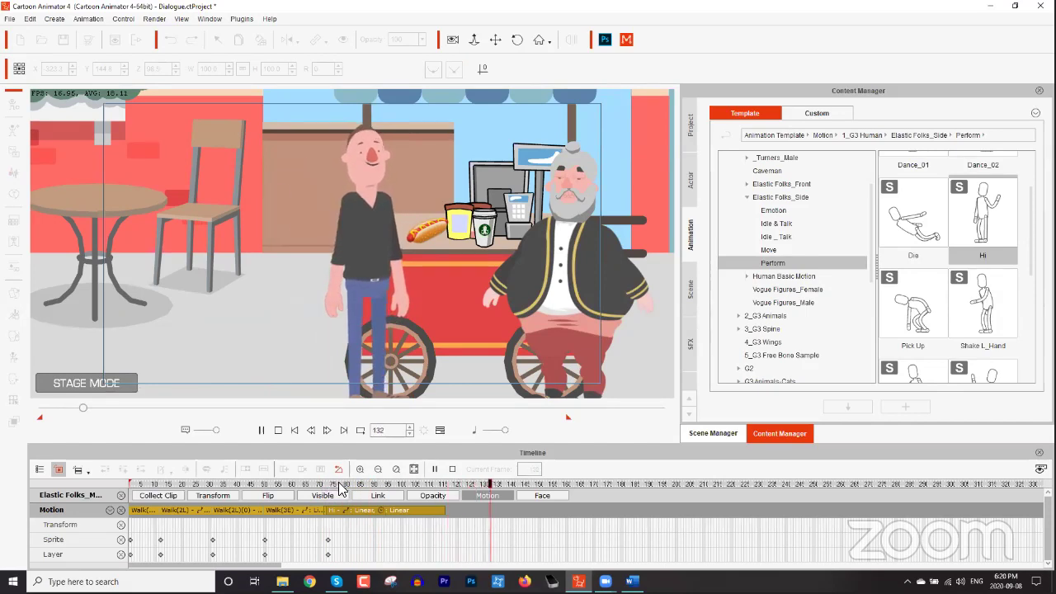
click(396, 484)
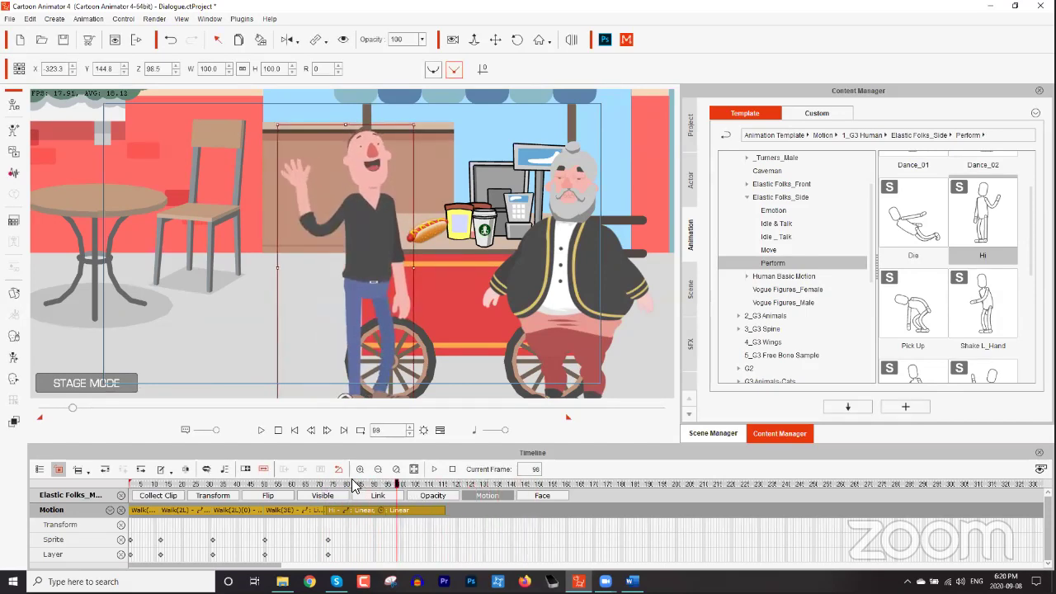
click(328, 484)
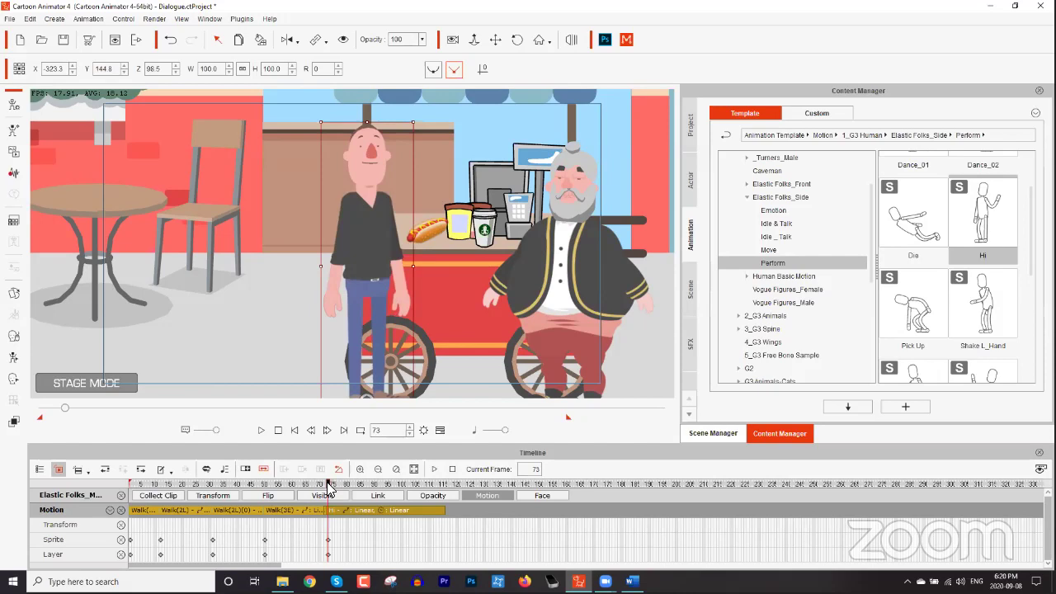
Break the Hi clip at frame 102 and move its second part to start at about frame 115.
drag(327, 485, 408, 495)
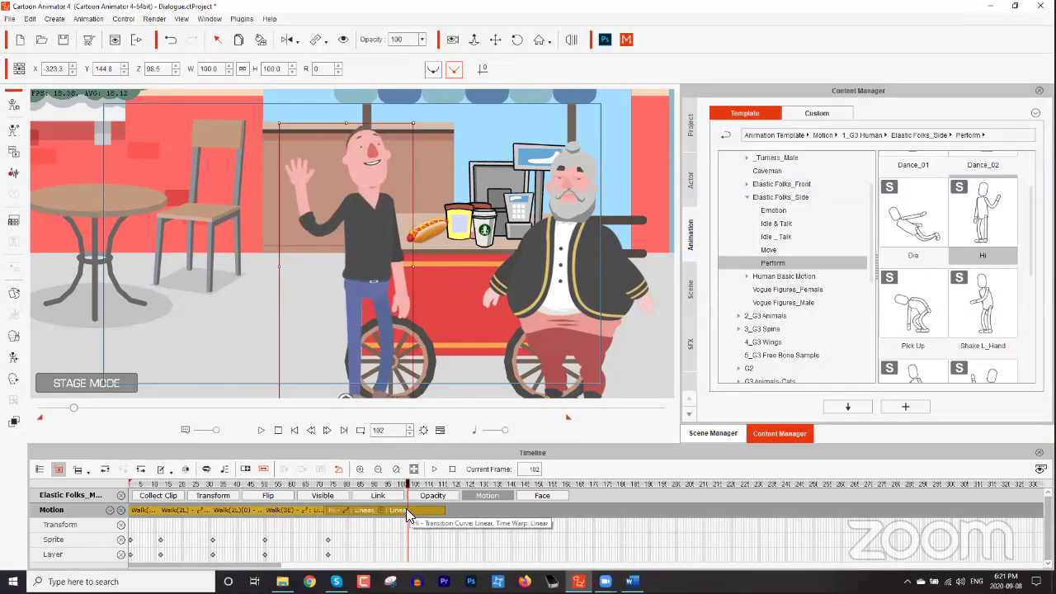
right_click(405, 510)
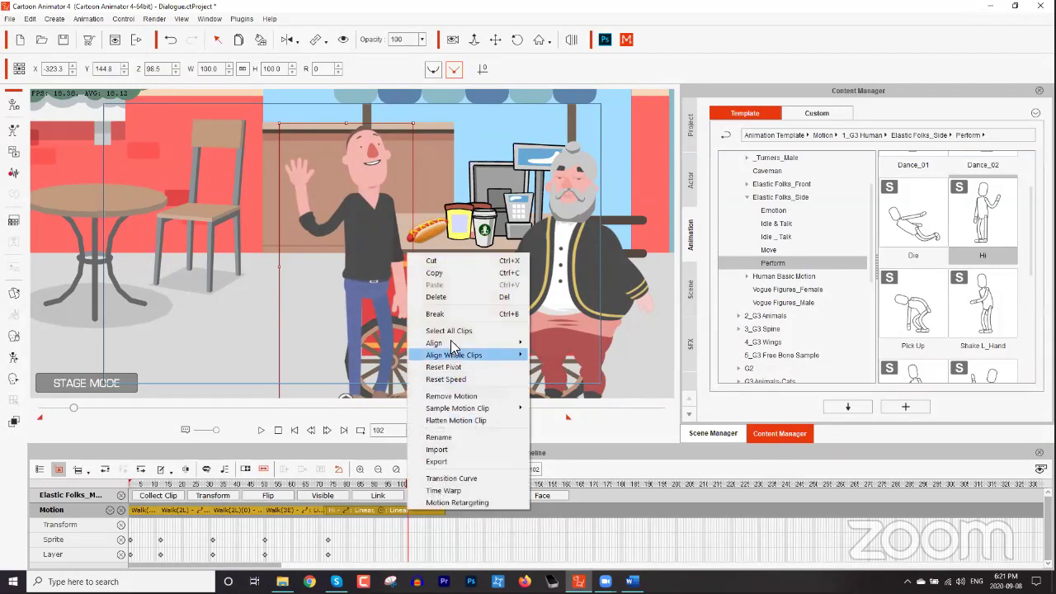
click(453, 314)
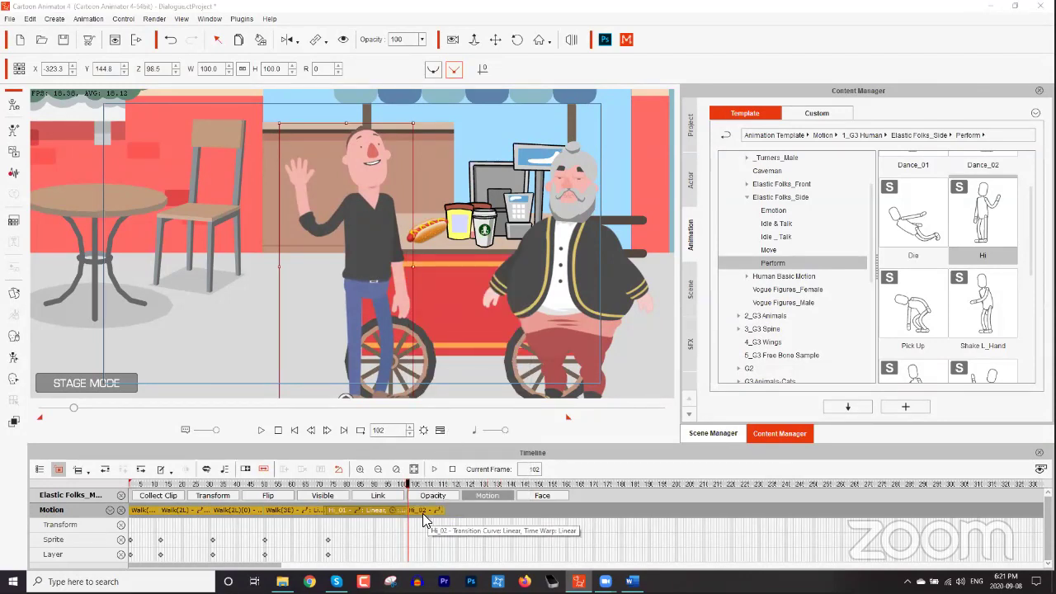
drag(429, 515, 463, 517)
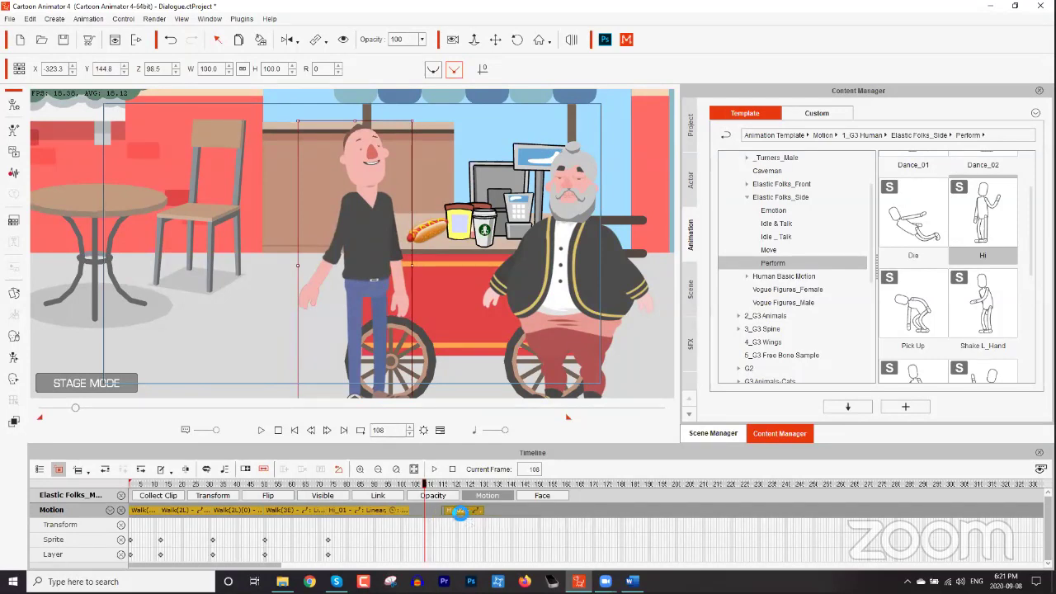
Scrub back to the raised-hand pose and play through the gap between the two Hi clips.
click(428, 485)
drag(428, 485, 378, 485)
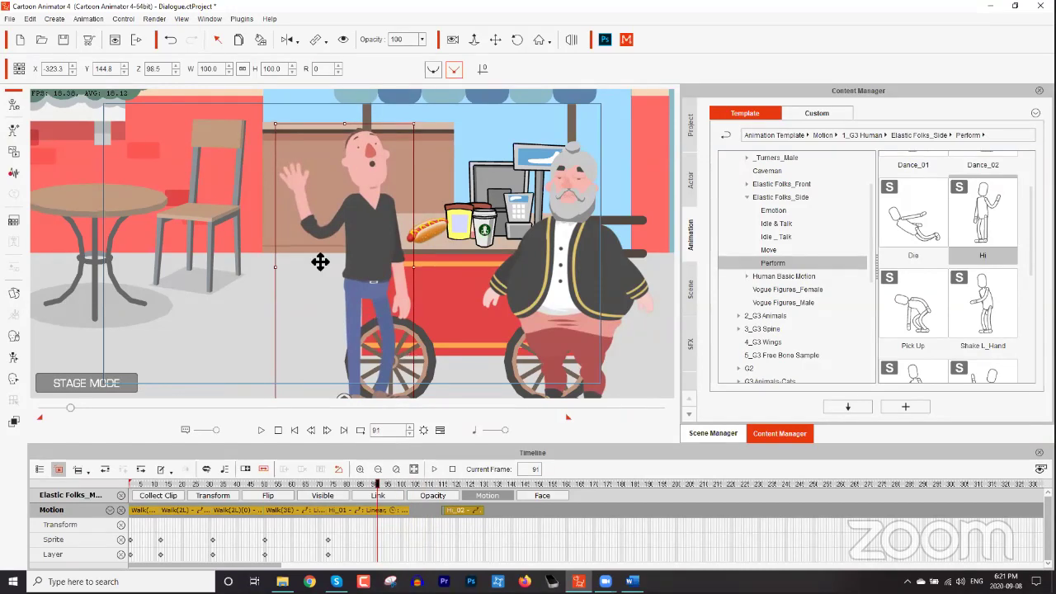
key(space)
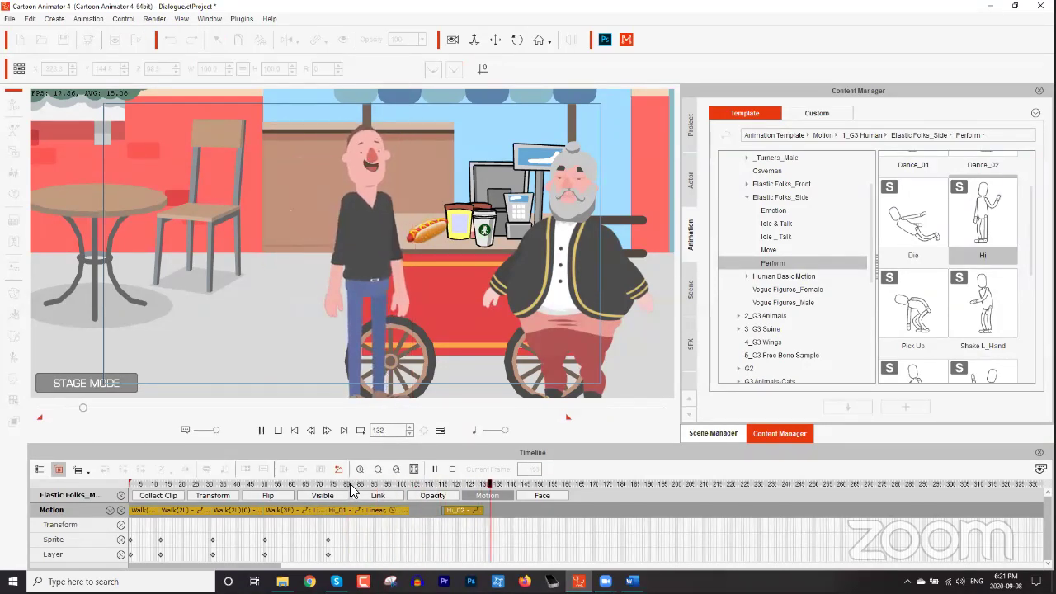
key(space)
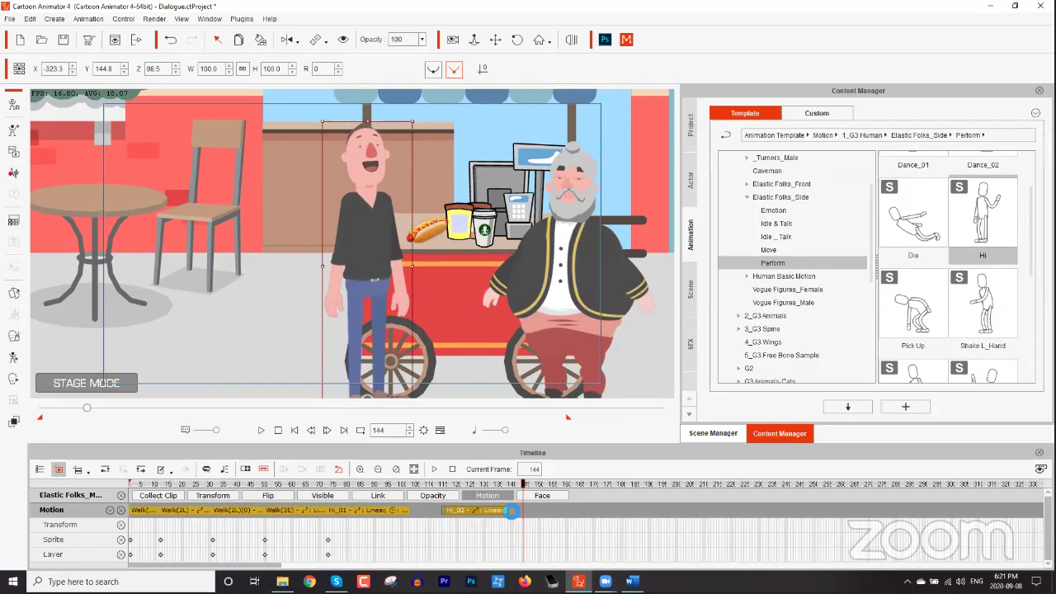
Lengthen the second Hi clip, shift it to start at about frame 110, and preview the hand lowering.
drag(484, 509, 467, 510)
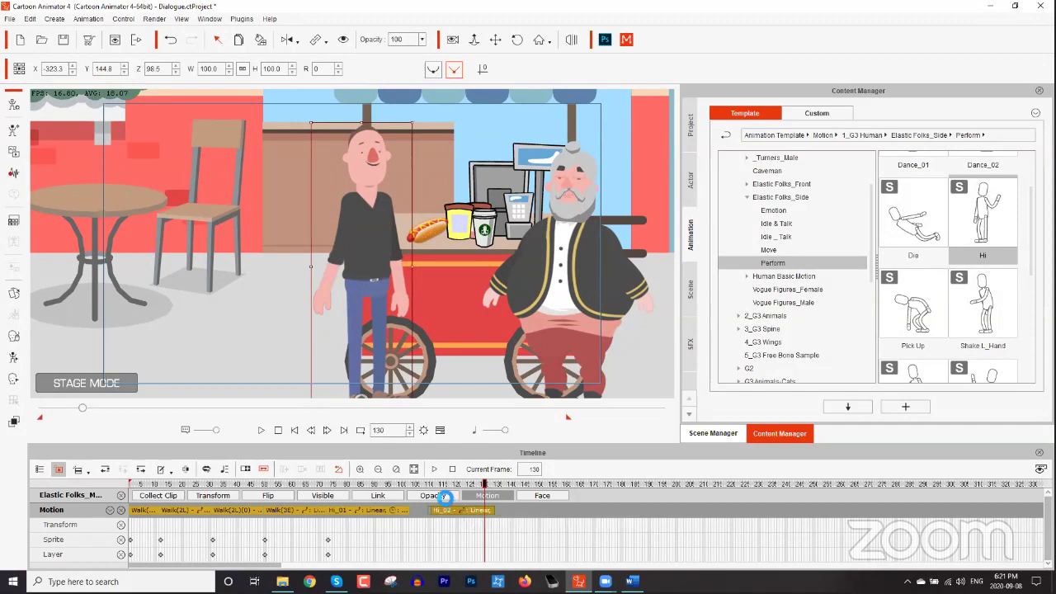
click(429, 484)
key(space)
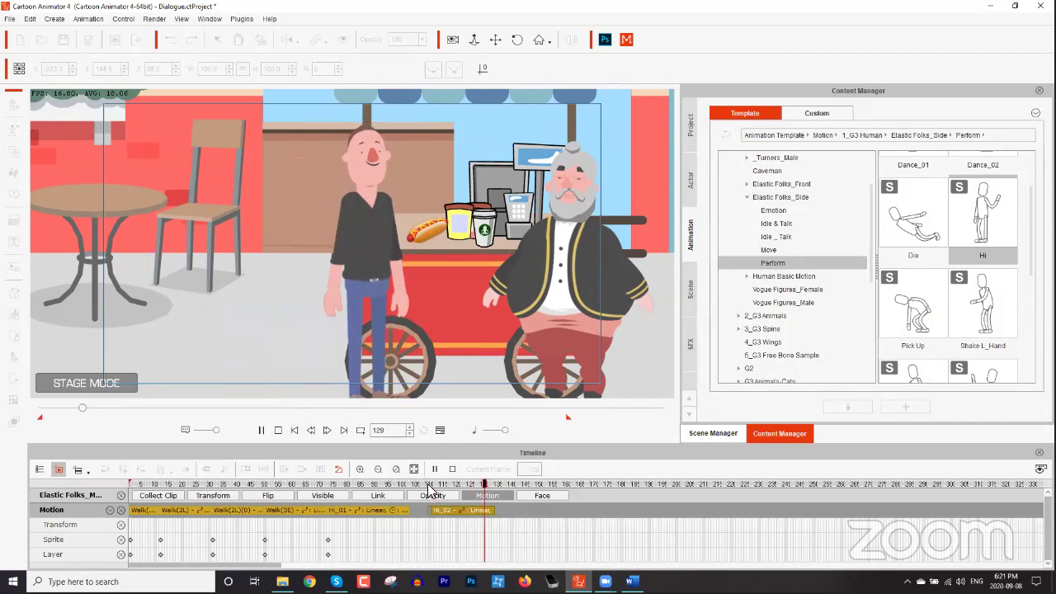
key(space)
Play back the whole wave from frame 78 and examine the raised-hand pose at frame 93.
click(345, 485)
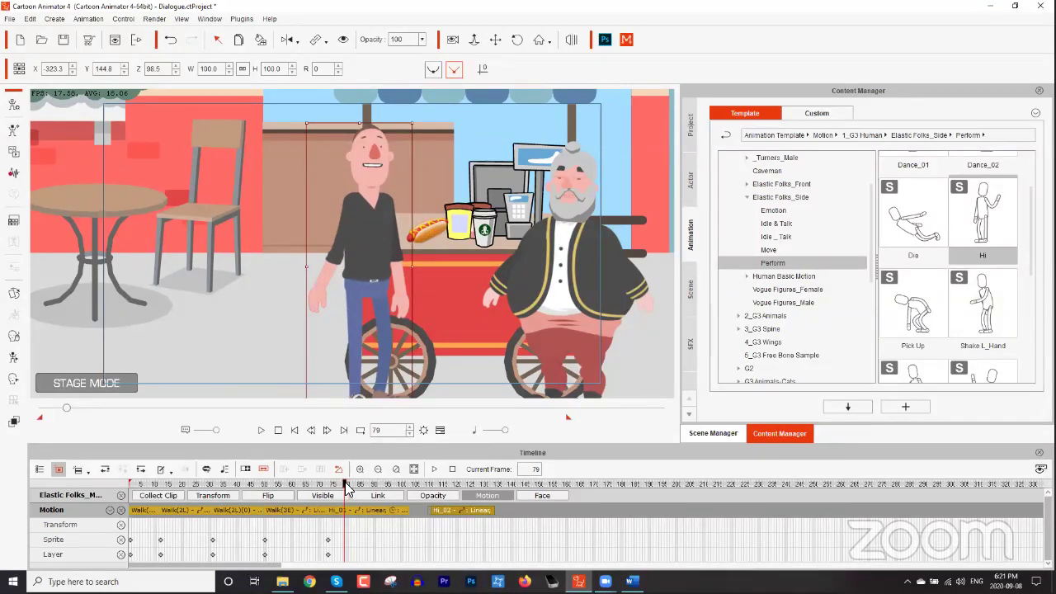
drag(346, 486, 340, 487)
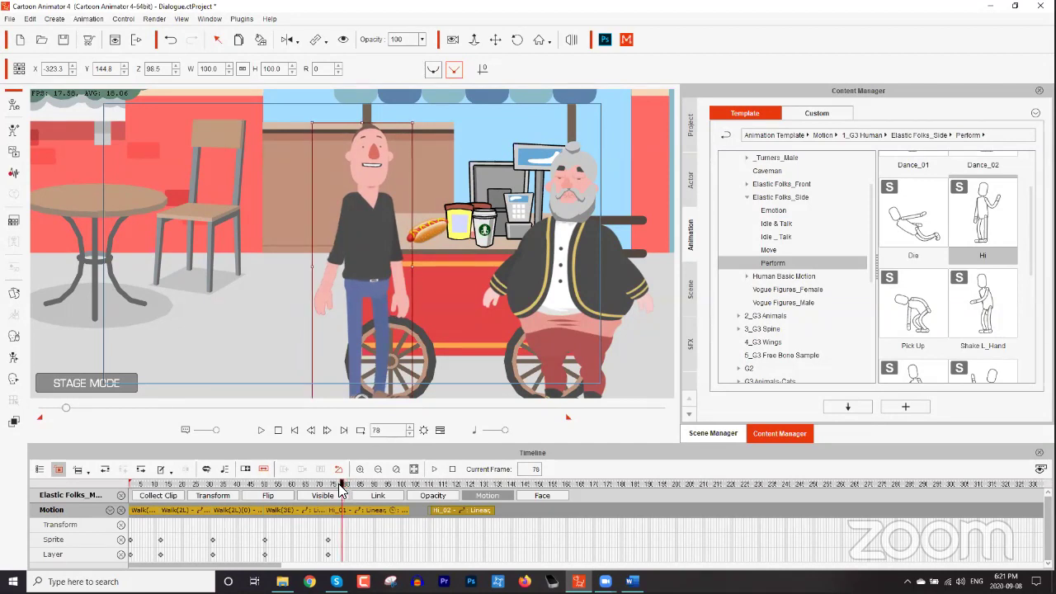
key(space)
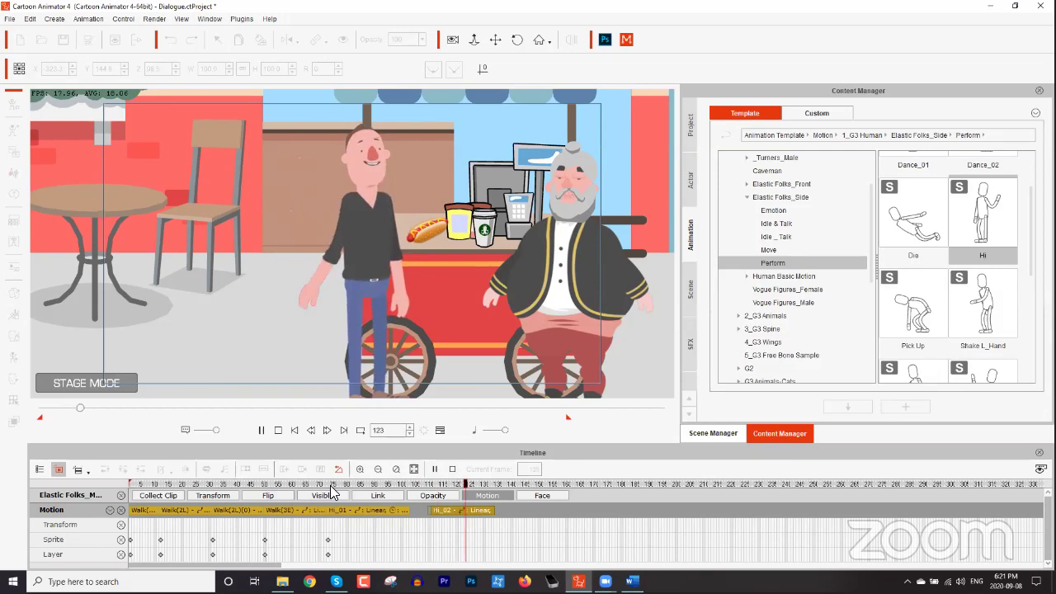
key(space)
mouse_move(372, 484)
mouse_down()
mouse_move(357, 483)
mouse_move(383, 483)
mouse_up()
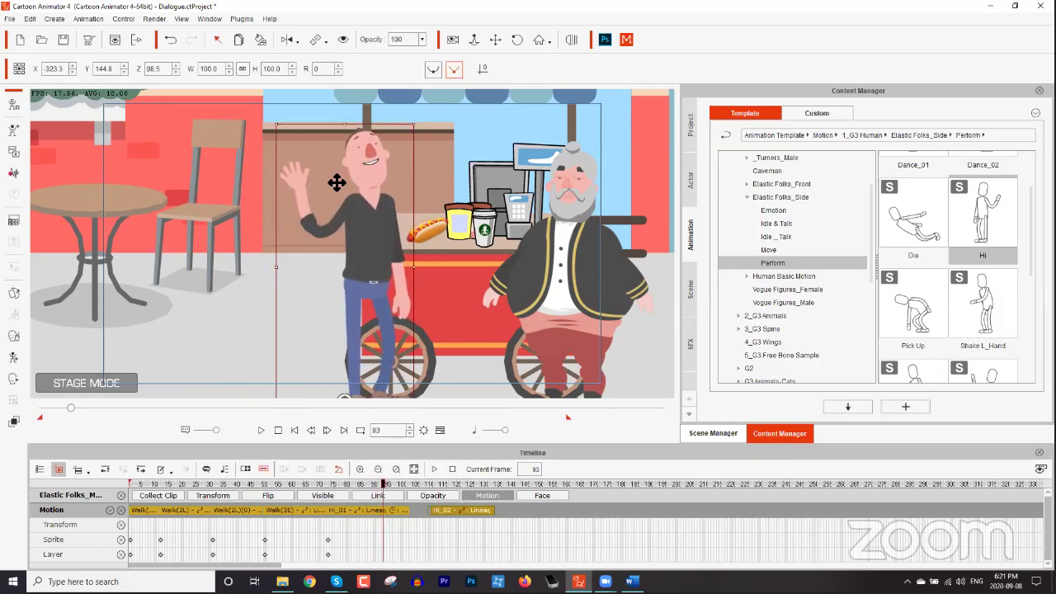
Set selected-part motion keys on the customer's right and left hands at frame 84 in the 2D Motion Key Editor.
drag(368, 485, 359, 484)
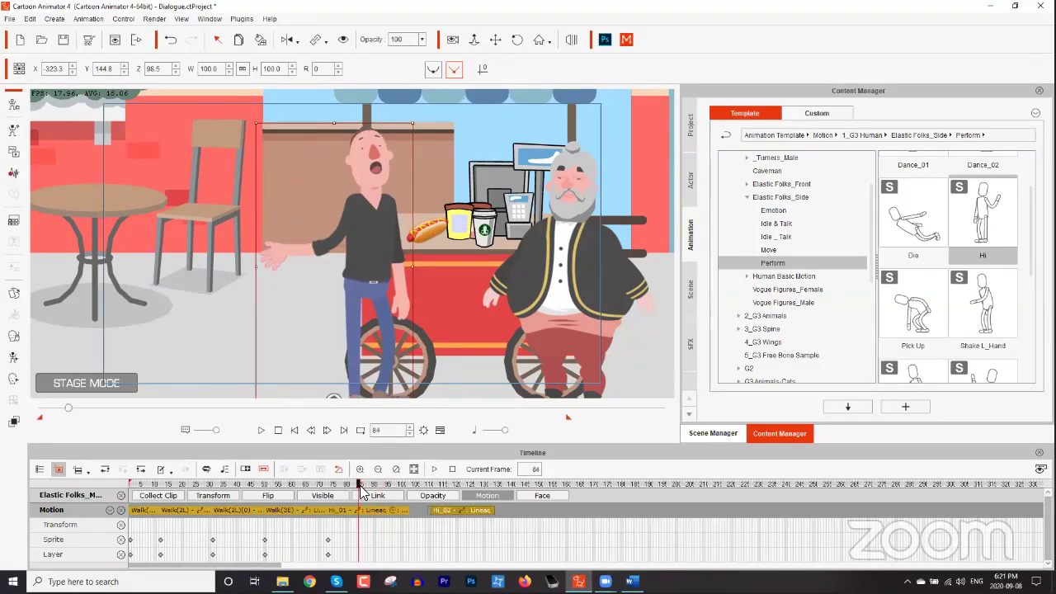
click(13, 359)
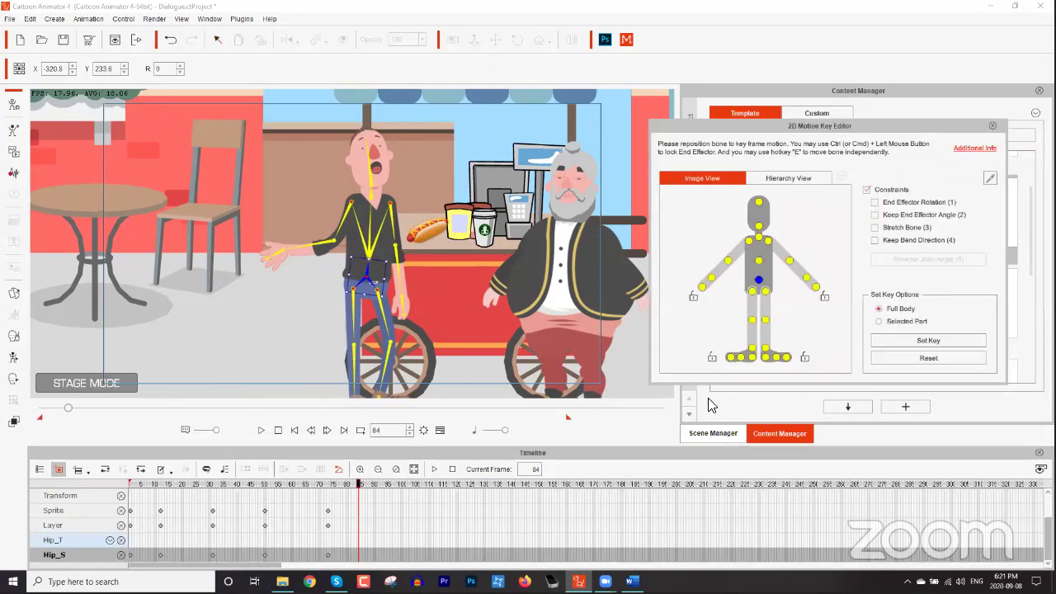
click(715, 279)
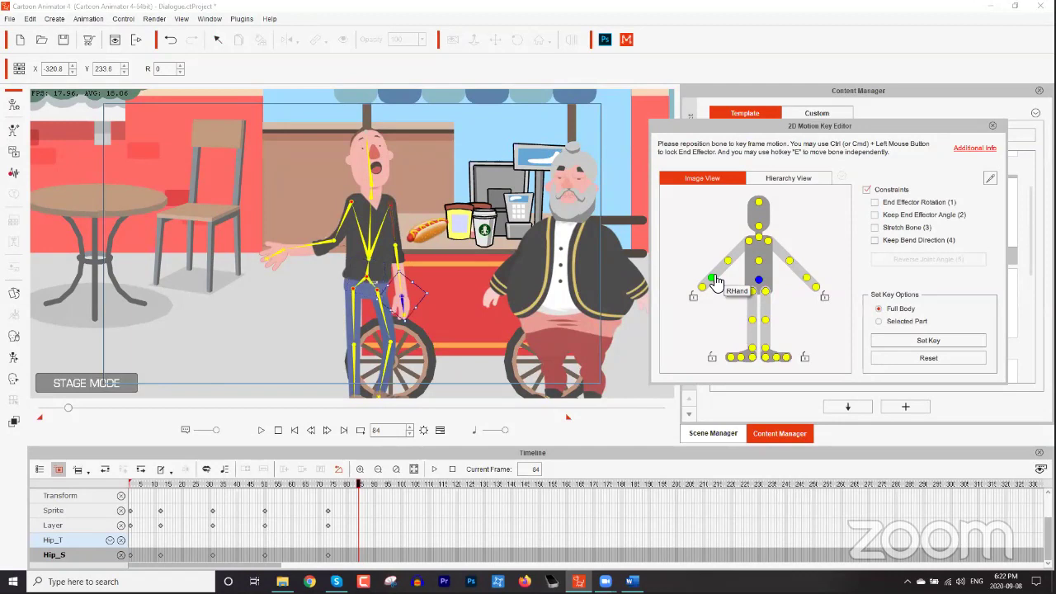
click(901, 321)
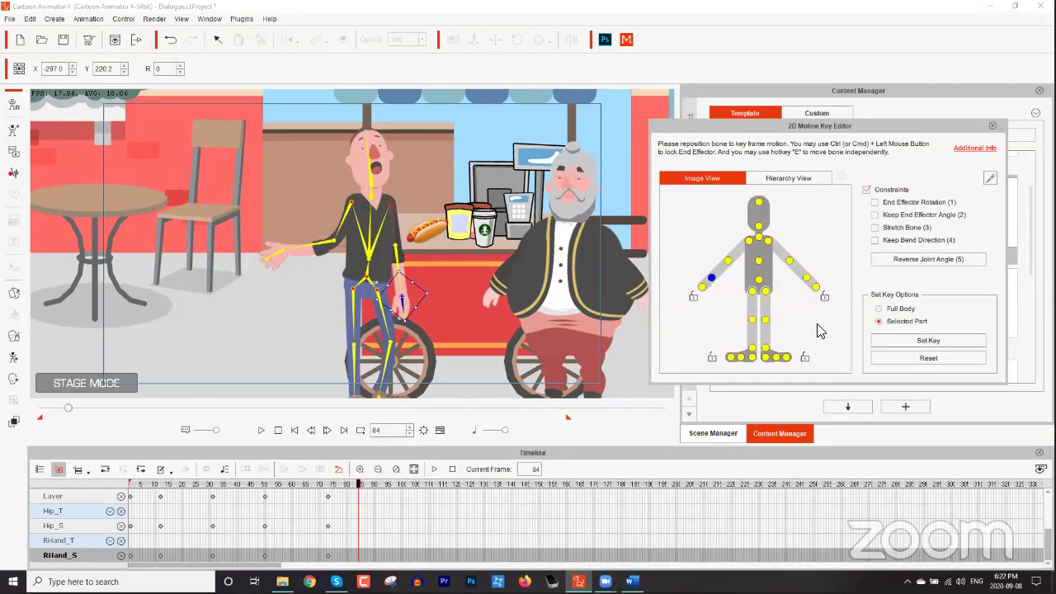
click(943, 340)
click(808, 282)
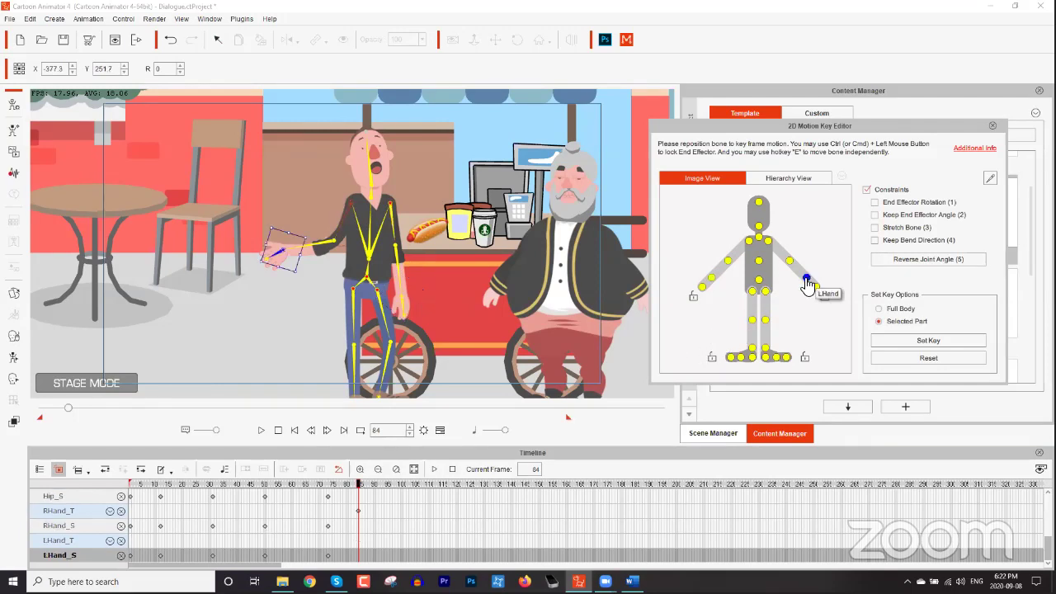
click(923, 341)
At frame 93, raise the customer's waving hand to head height beside his forehead to key a higher wave.
drag(359, 488, 383, 489)
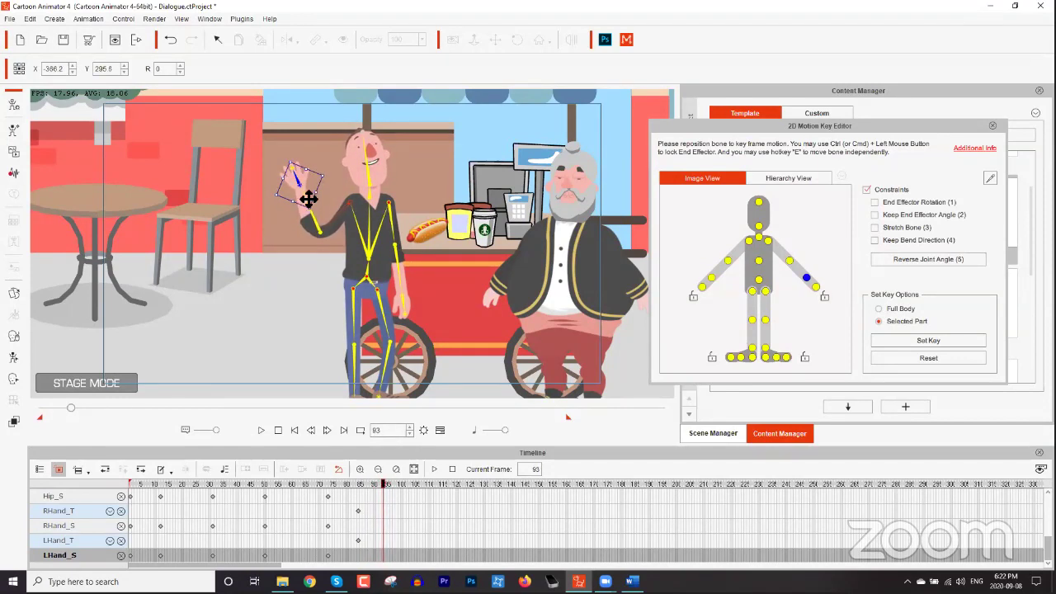
mouse_move(313, 189)
mouse_down()
mouse_move(311, 173)
mouse_move(323, 180)
mouse_up()
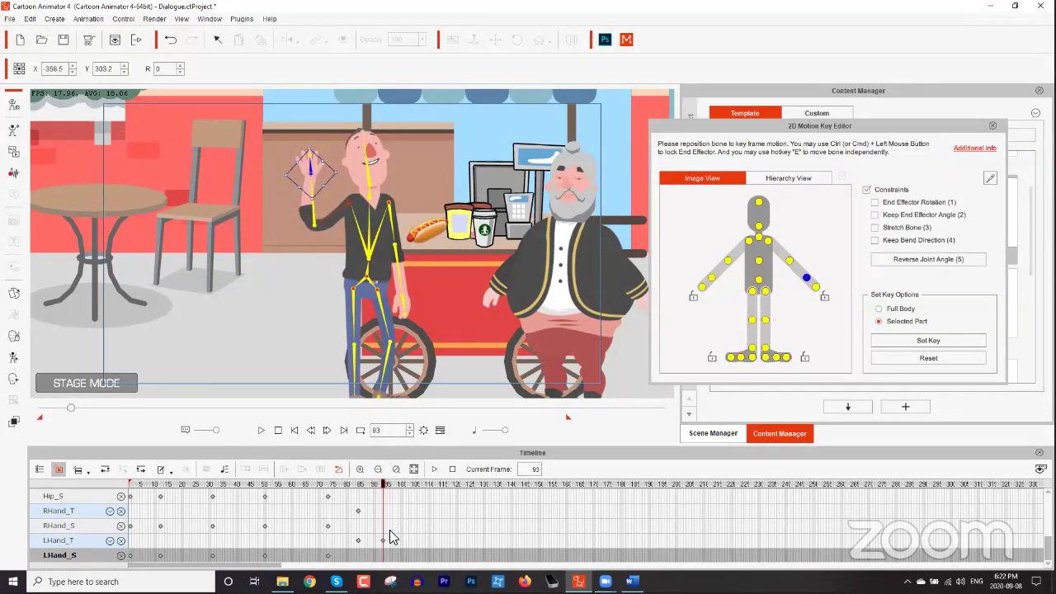
scroll(388, 535, up, 2)
scroll(390, 545, up, 3)
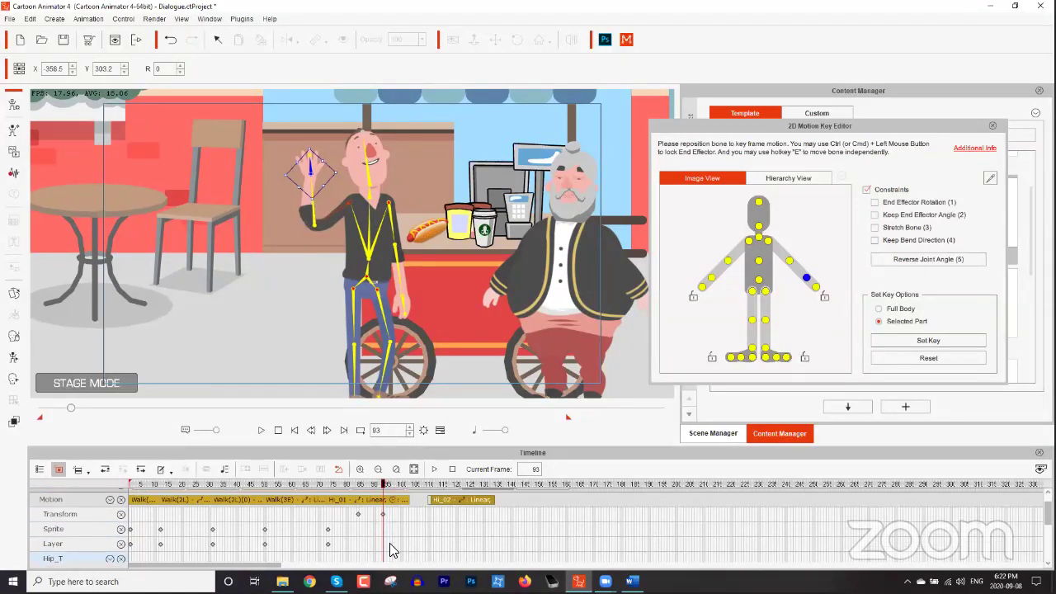
scroll(390, 543, down, 5)
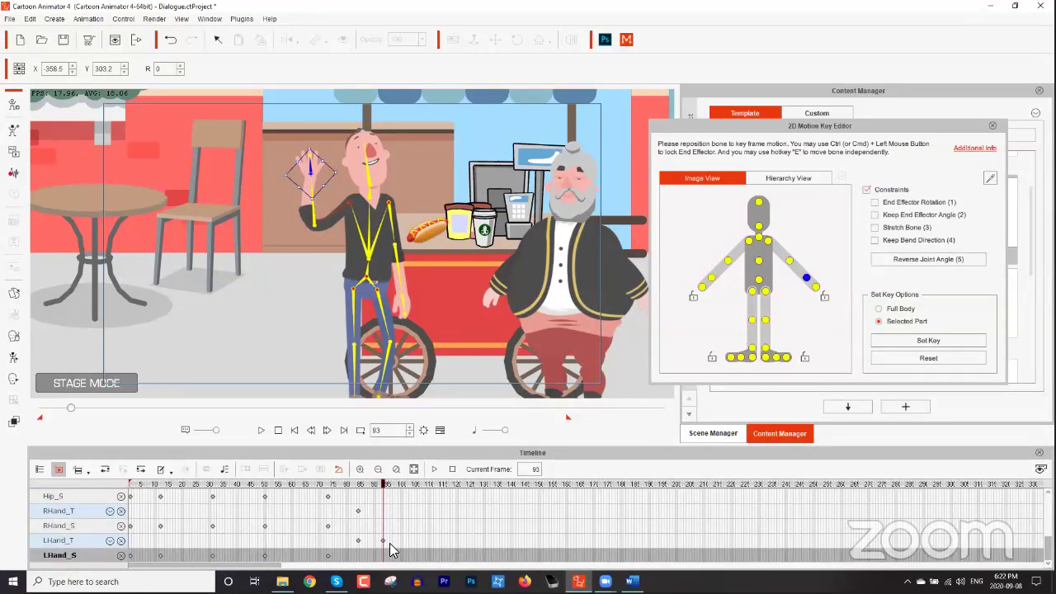
mouse_move(373, 484)
mouse_down()
mouse_move(346, 493)
mouse_move(382, 485)
mouse_up()
drag(318, 170, 335, 141)
Play back the raised wave through to the arm lowering, and return to frame 93.
click(345, 485)
key(space)
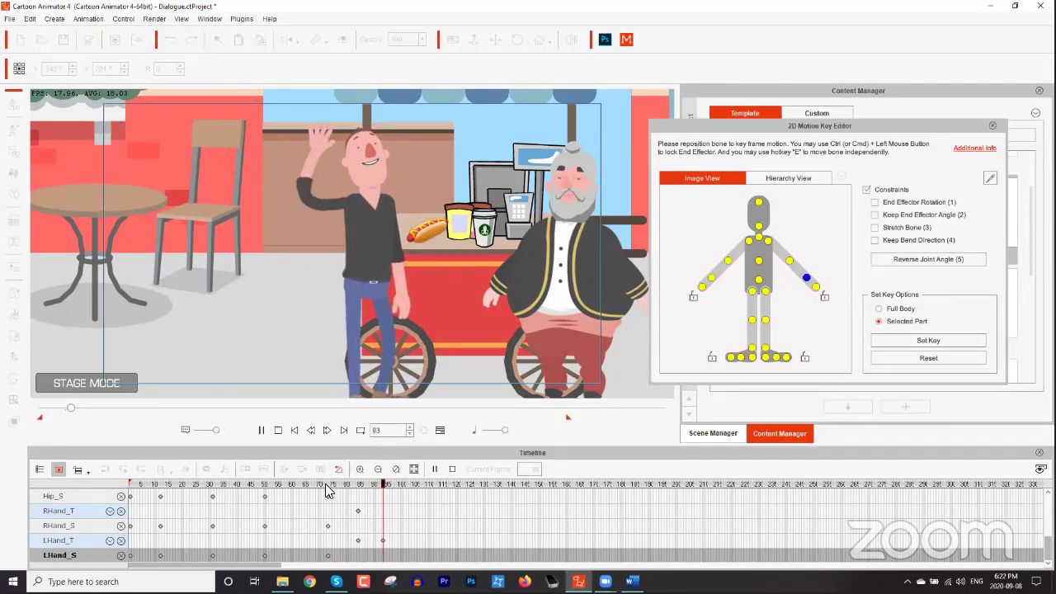
key(space)
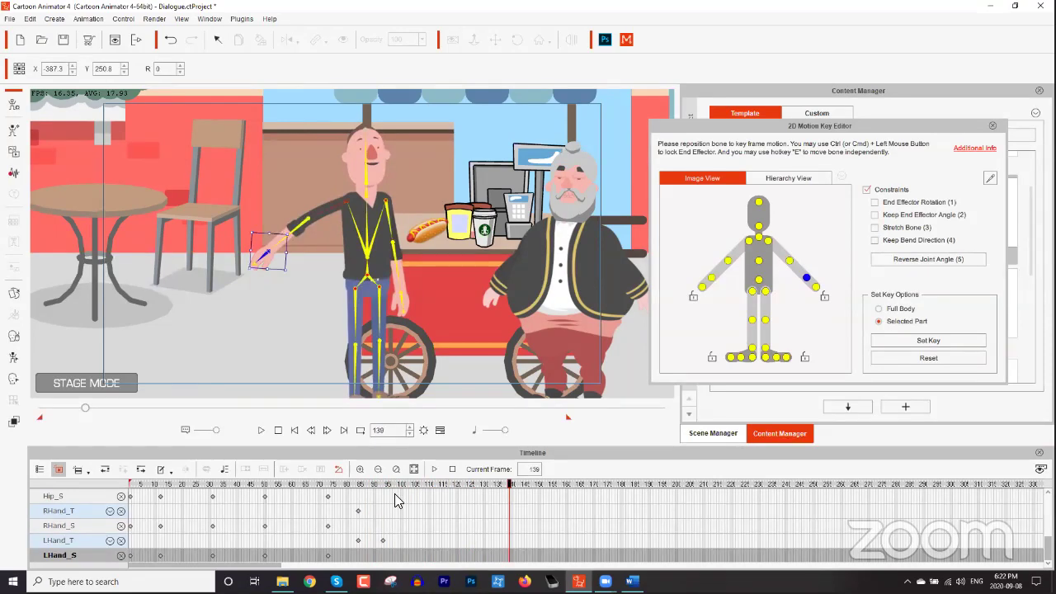
click(383, 486)
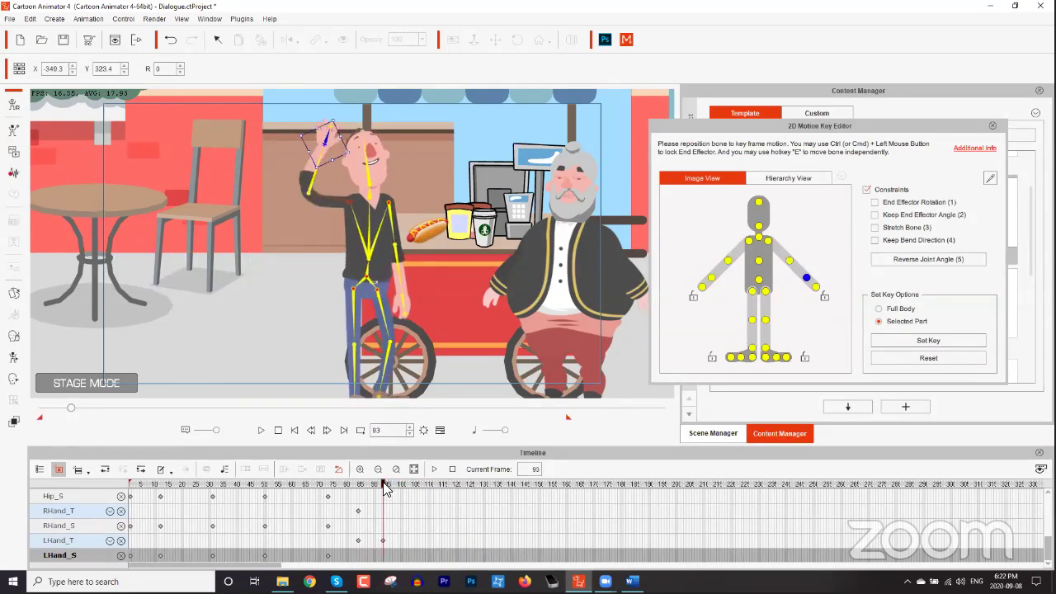
Set a motion key on the customer's left hand at frame 120, and check its place among the hand keys.
drag(385, 488, 445, 485)
scroll(452, 514, up, 1)
scroll(452, 515, up, 4)
click(442, 486)
mouse_move(442, 486)
mouse_down()
mouse_move(484, 488)
mouse_move(458, 492)
mouse_up()
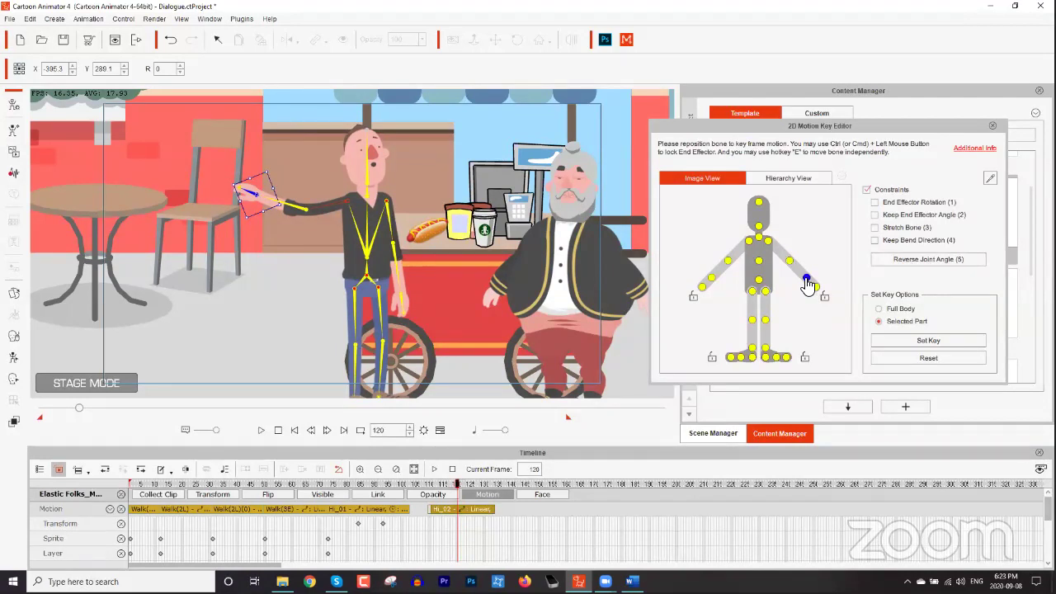
click(930, 341)
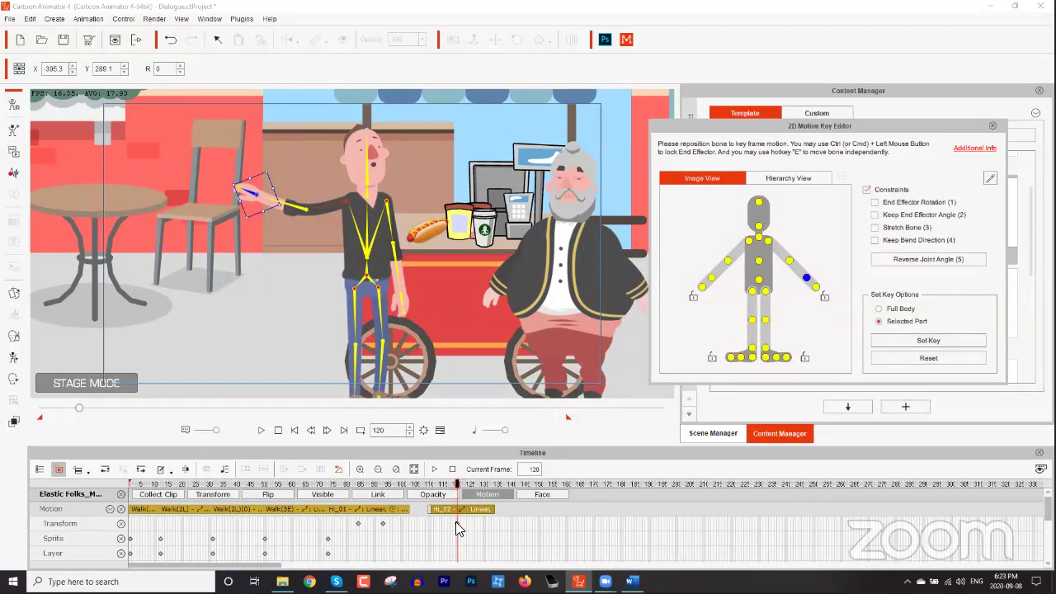
scroll(456, 528, down, 10)
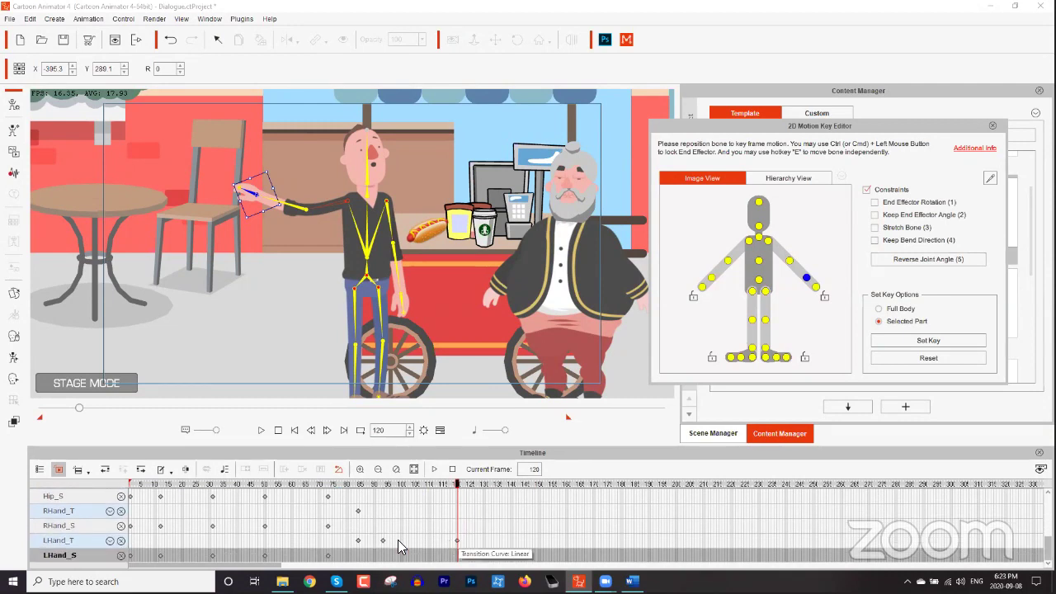
scroll(468, 534, up, 10)
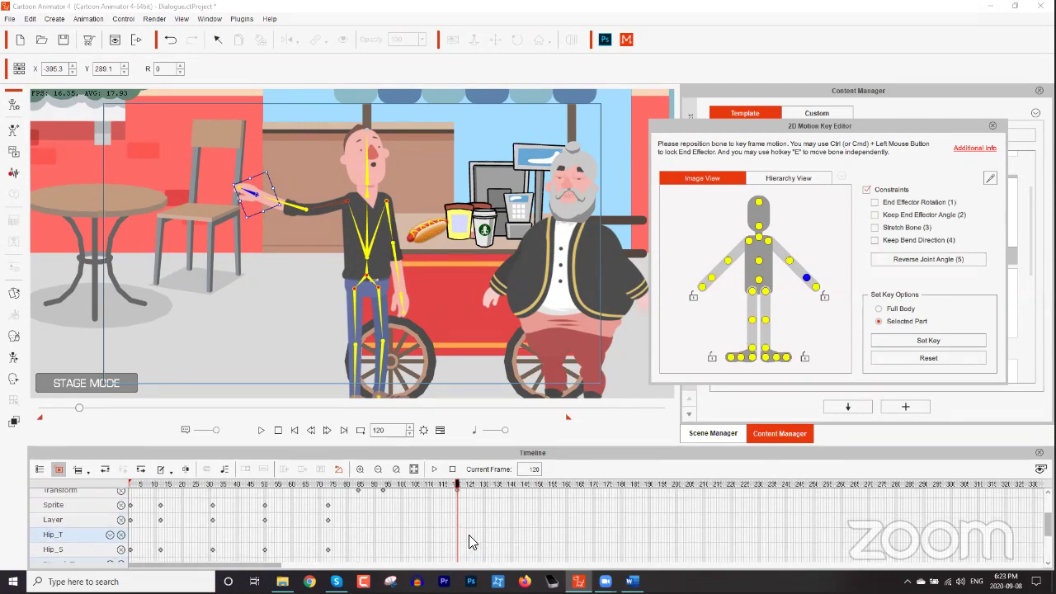
Reset the customer's left hand at frame 130, preview the full wave, and close the motion key editor.
drag(459, 483, 485, 489)
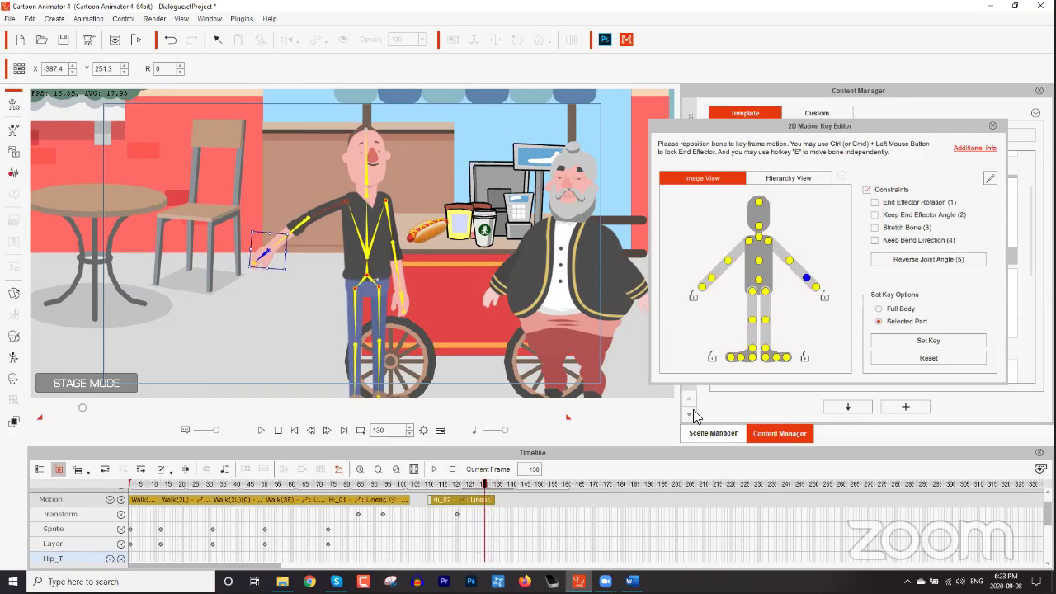
click(930, 358)
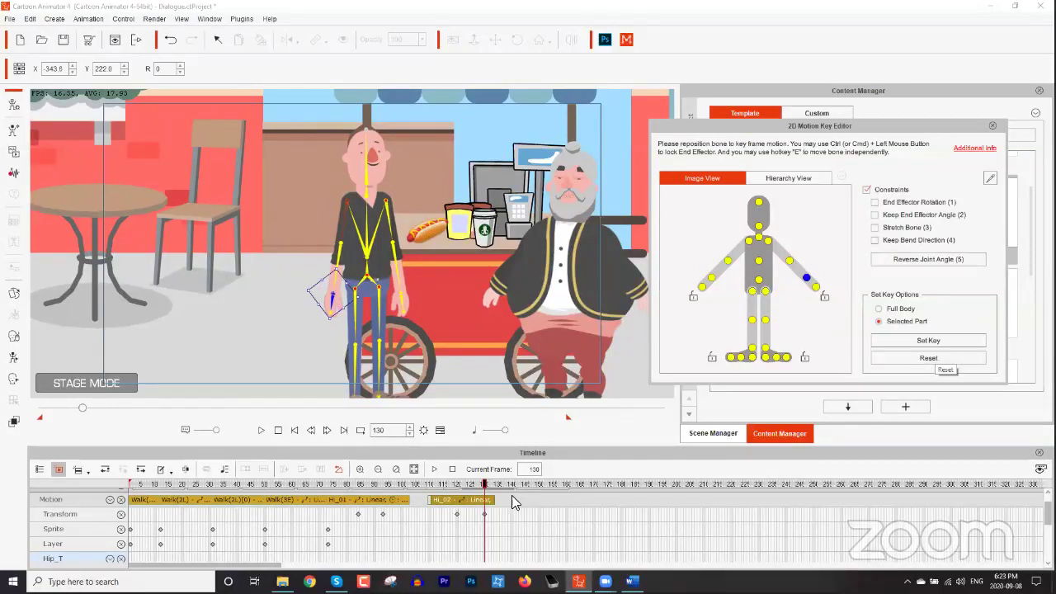
click(455, 485)
mouse_move(454, 483)
mouse_down()
mouse_move(493, 485)
mouse_move(469, 485)
mouse_up()
key(space)
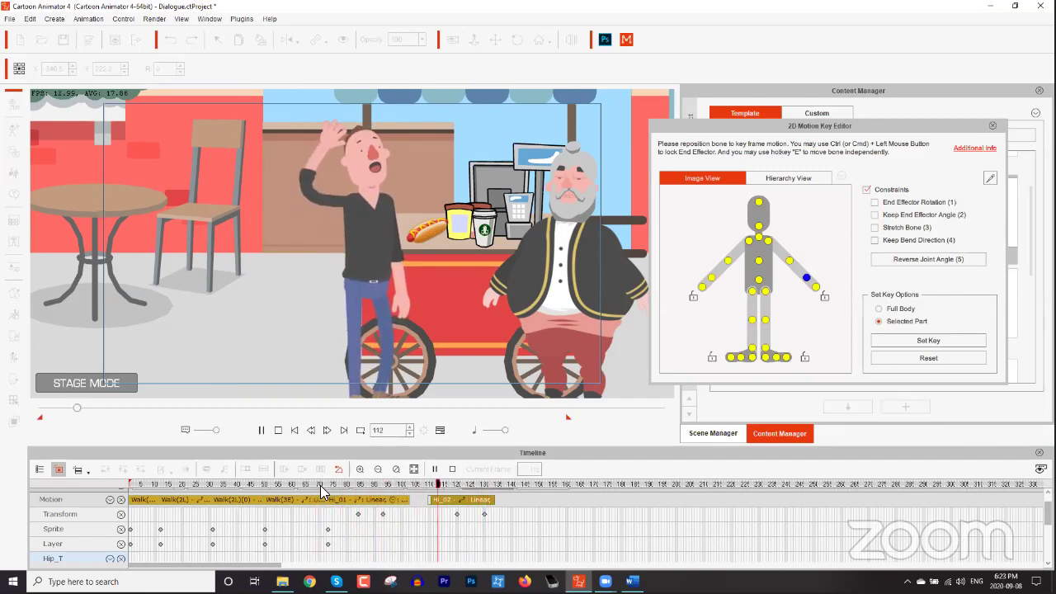
key(space)
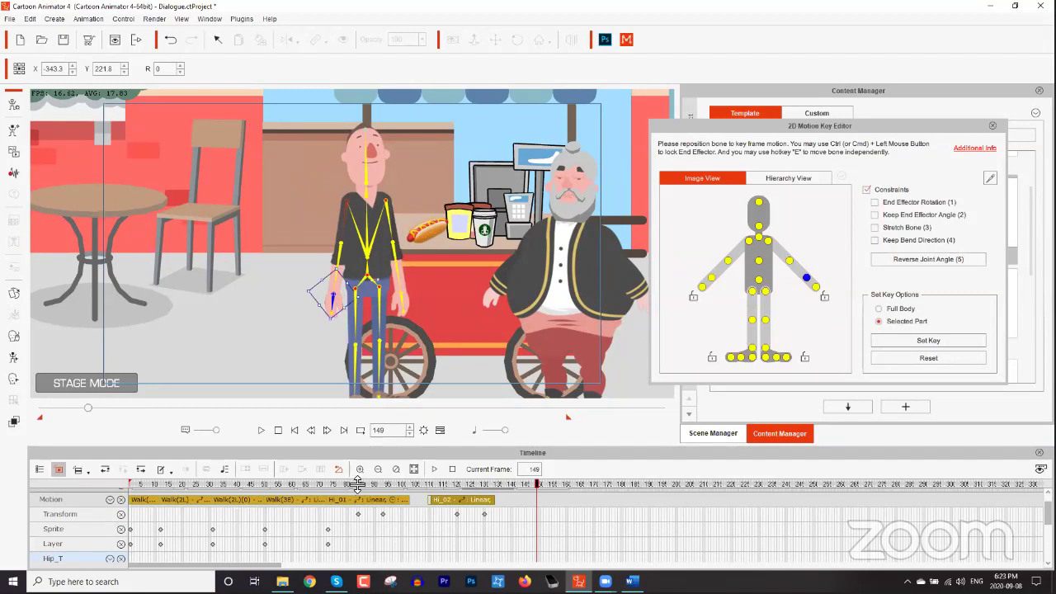
click(993, 126)
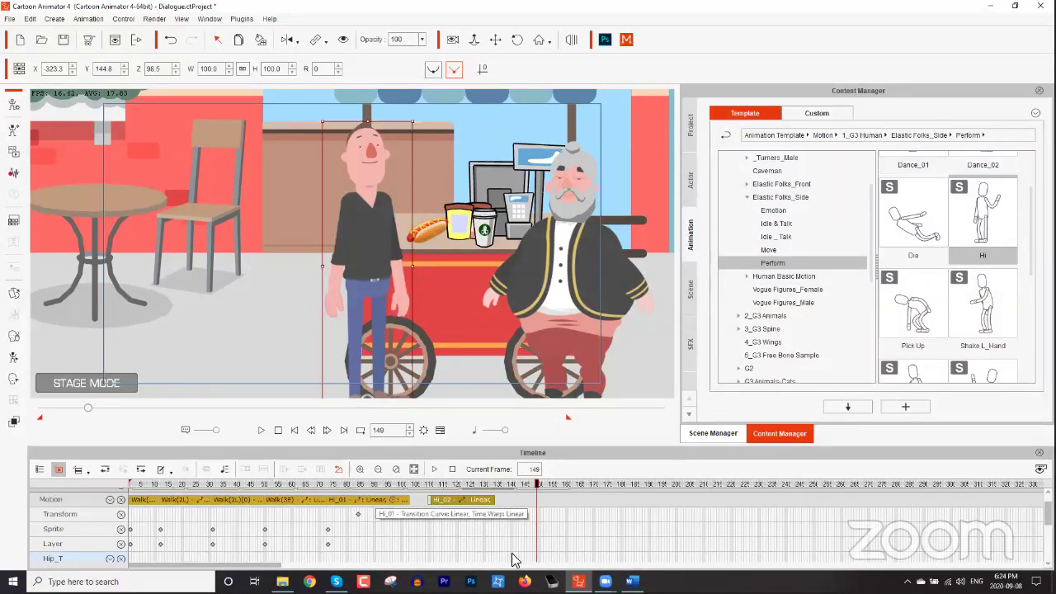
Switch to the Dialogue Script document in Word, review the vendor's first line, and return to Cartoon Animator.
click(631, 581)
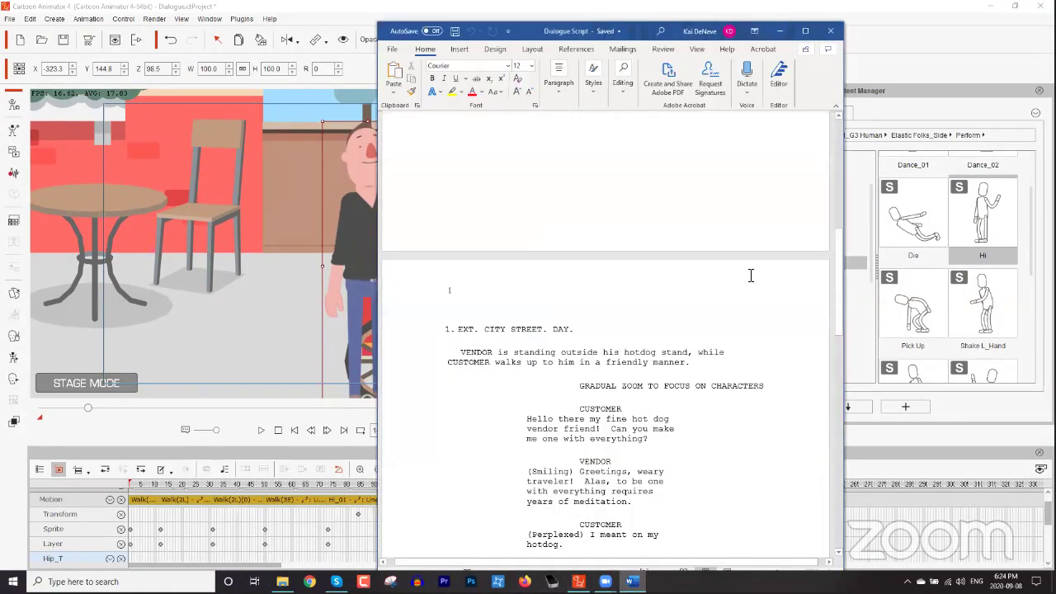
scroll(749, 276, down, 2)
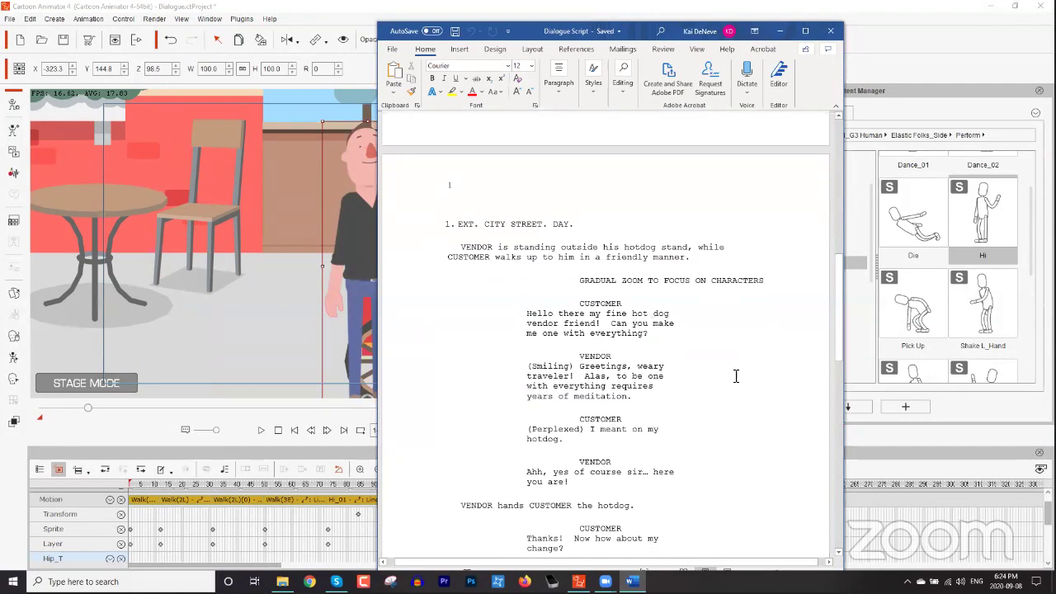
click(317, 7)
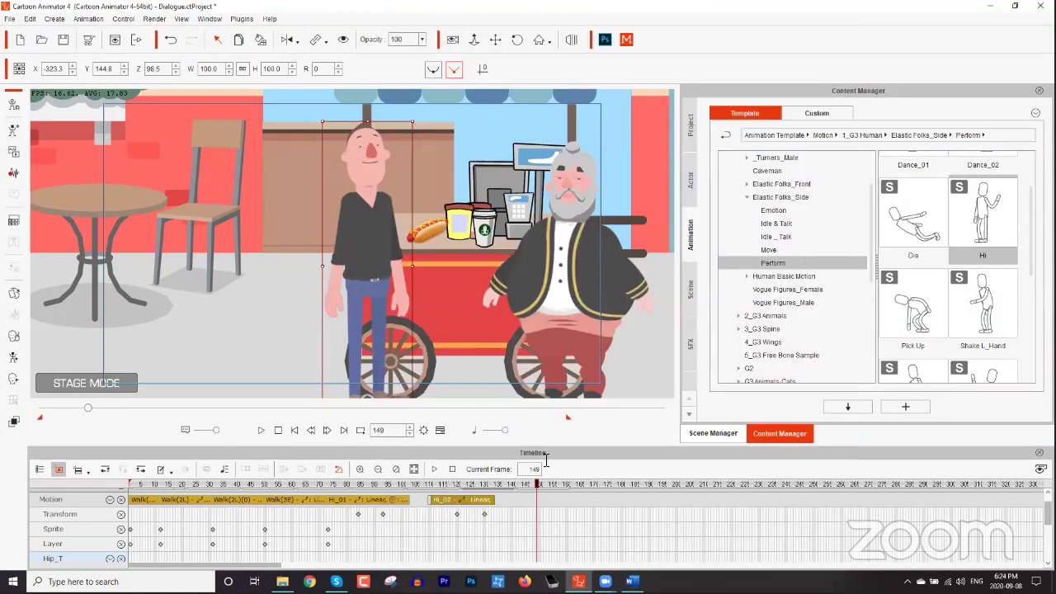
Play the end of the customer's wave and stop at frame 156.
click(400, 485)
key(space)
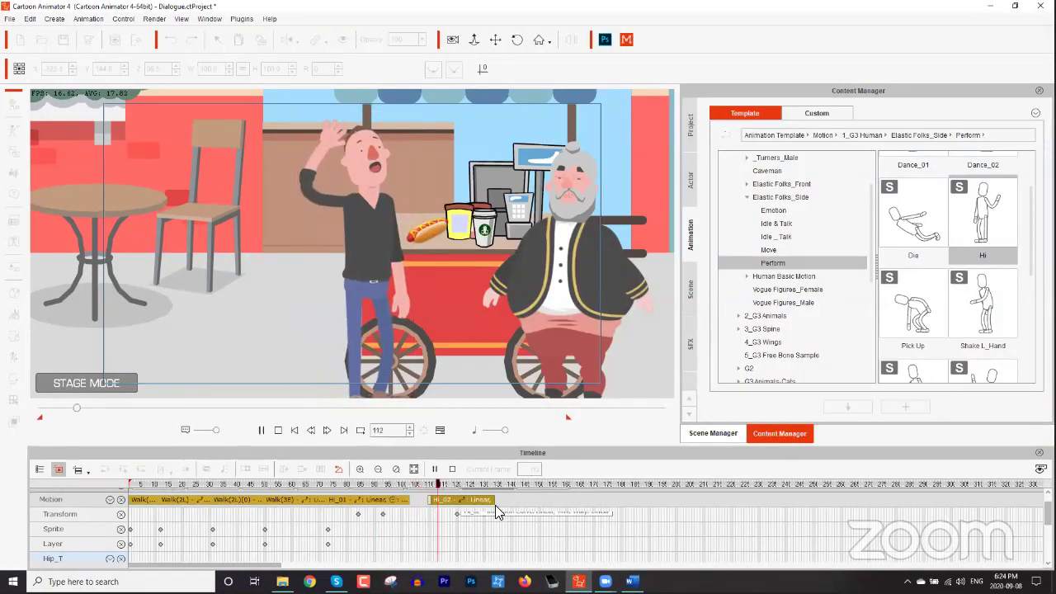
key(space)
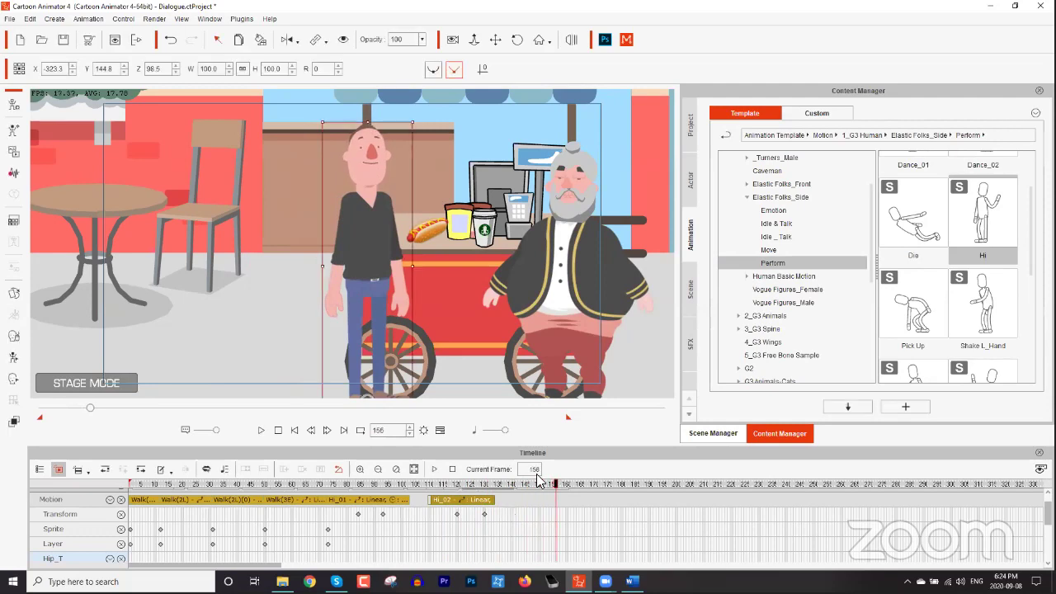
Import the wave file V_01 as a voice script for the vendor at frame 156.
click(568, 267)
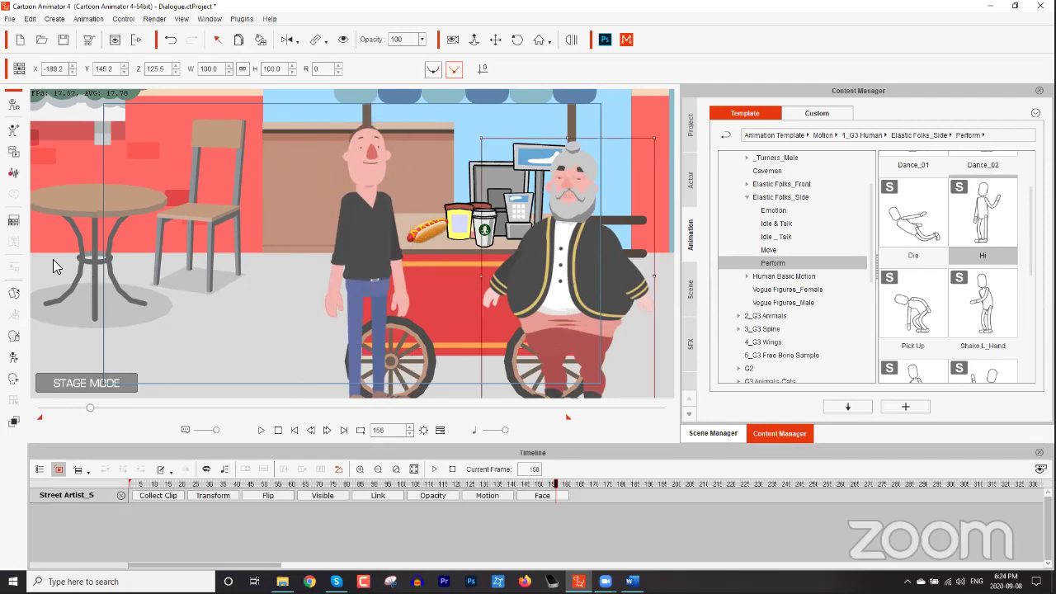
click(13, 175)
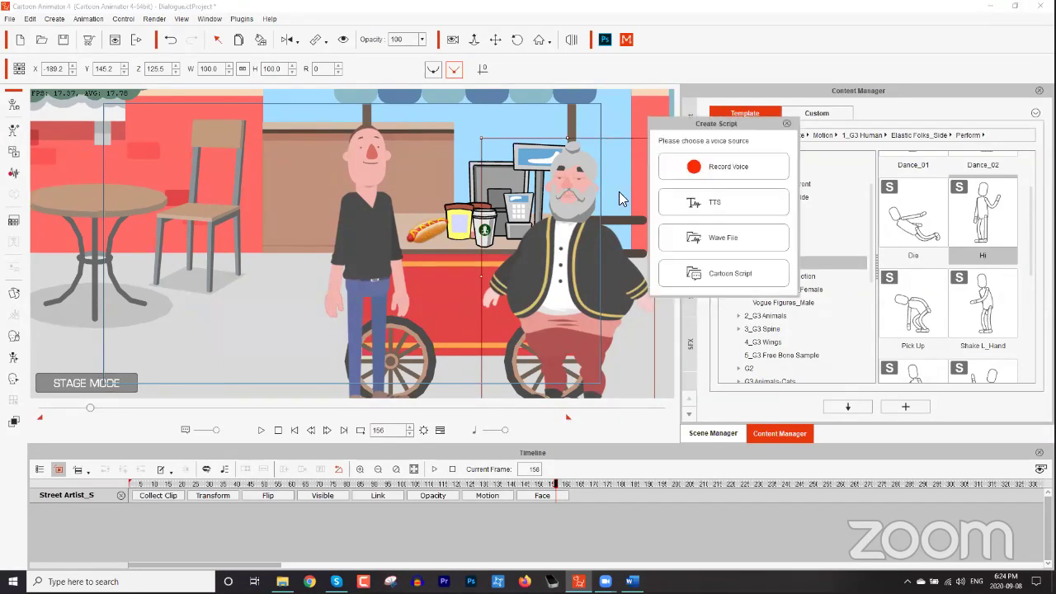
click(726, 238)
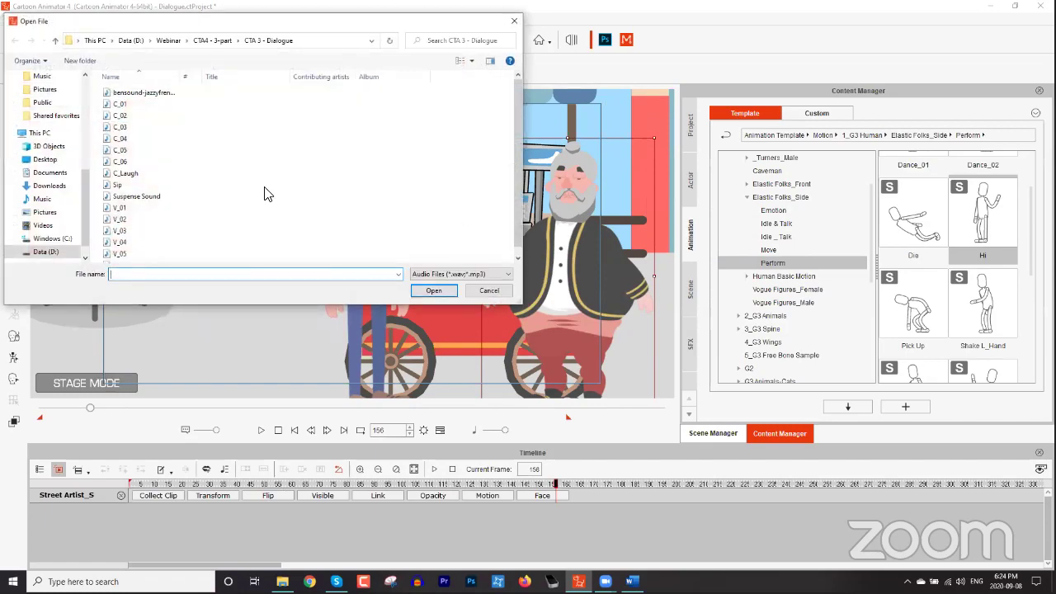
click(131, 208)
double_click(130, 209)
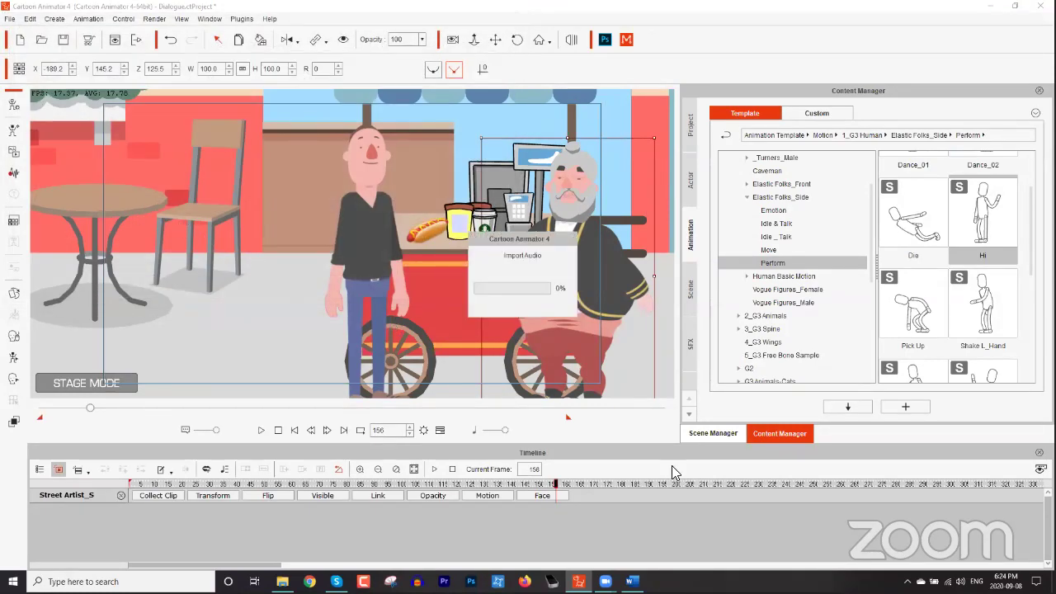
Preview where the customer's speech ends, and shift the vendor's voice clip to start at about frame 205.
key(space)
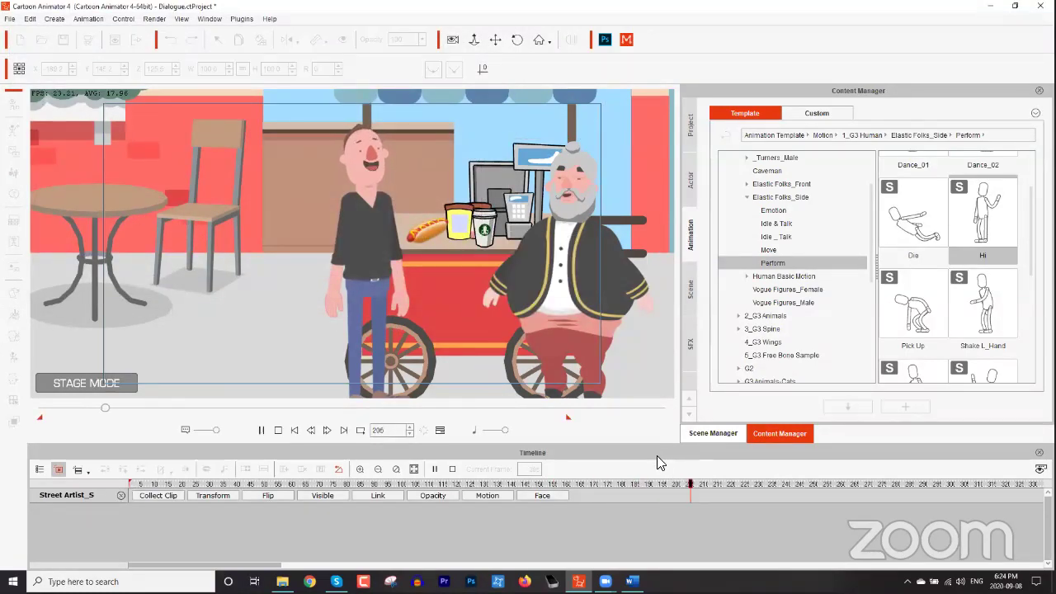
key(space)
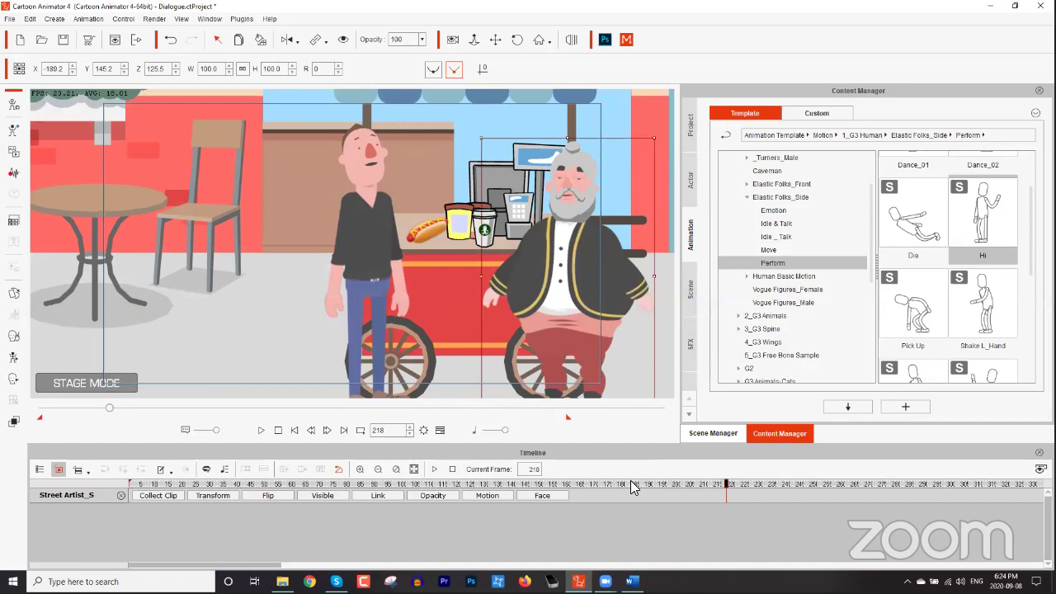
click(535, 496)
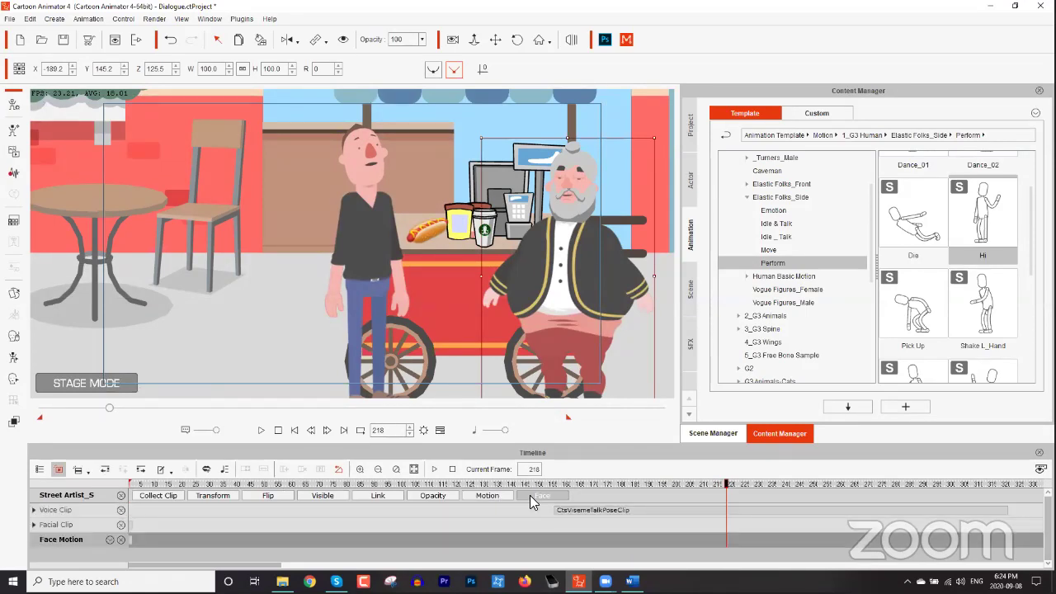
drag(585, 488, 728, 483)
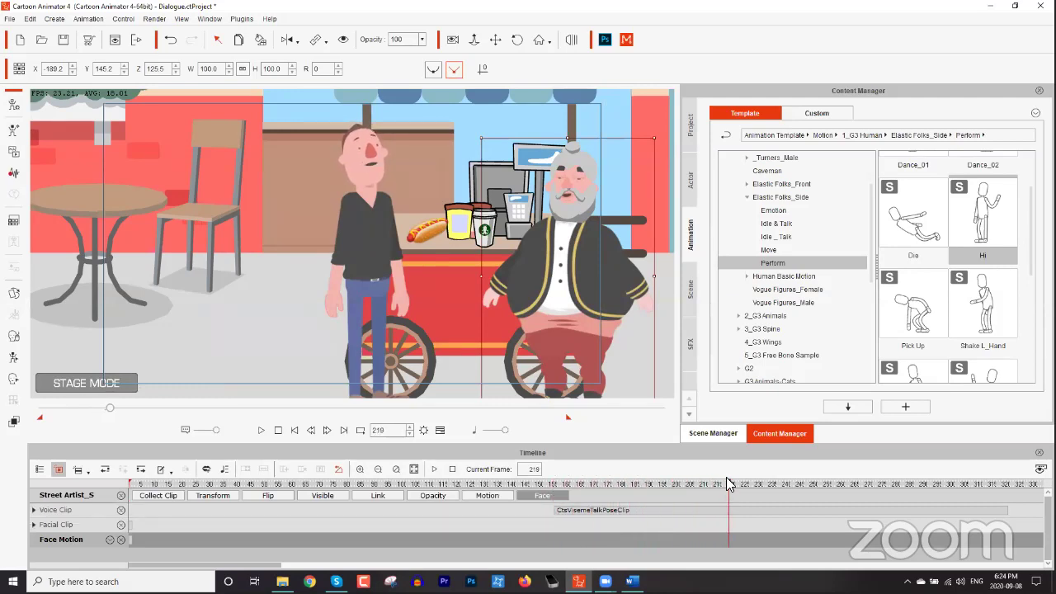
drag(637, 510, 771, 515)
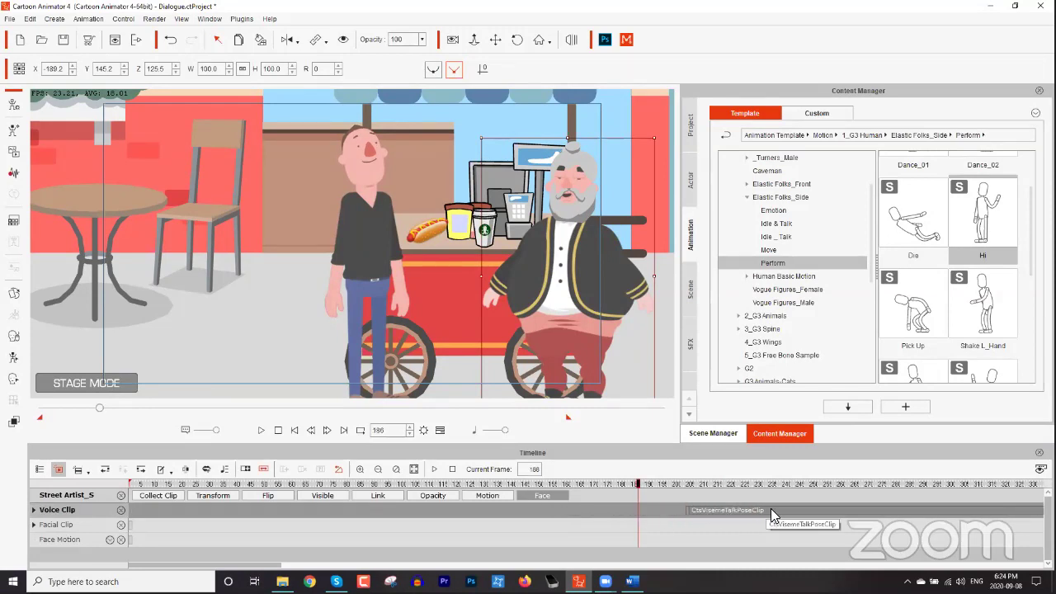
Preview the handover between the two speakers and shift the vendor's voice clip to start at about frame 227.
drag(554, 484, 481, 487)
key(space)
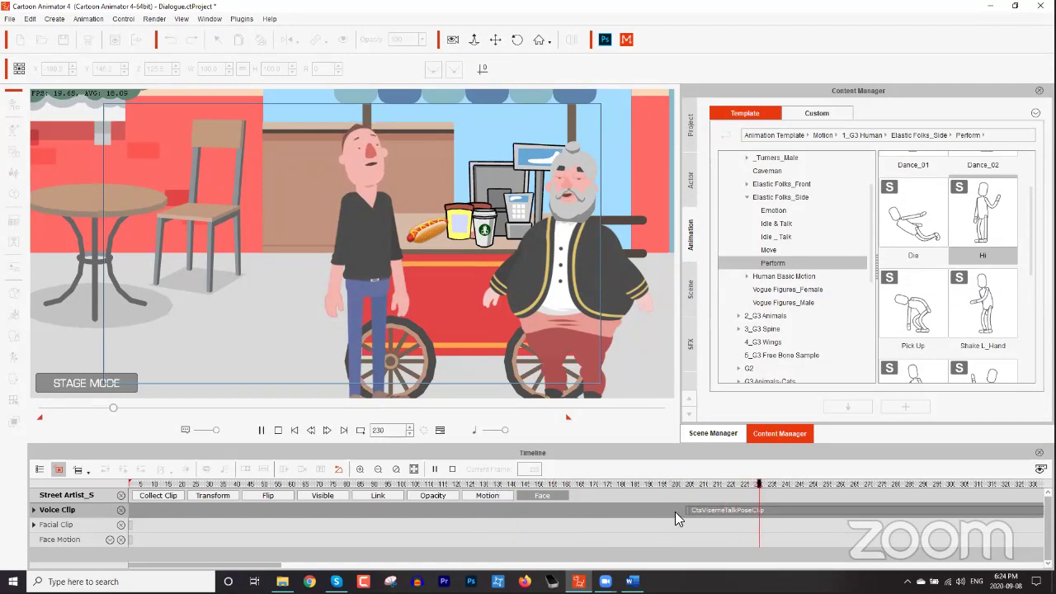
key(space)
drag(720, 512, 781, 512)
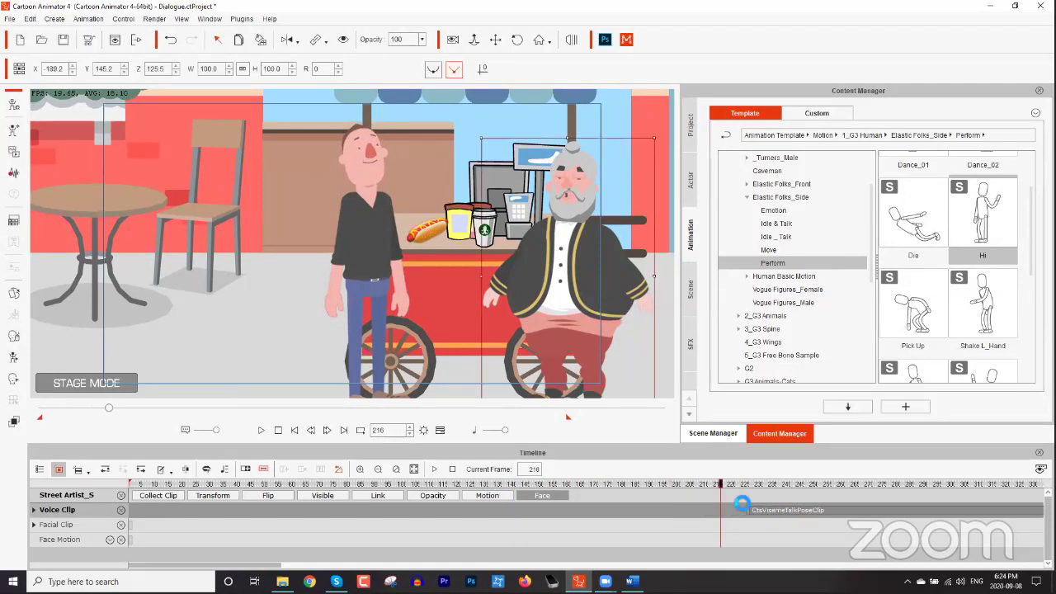
click(570, 484)
key(space)
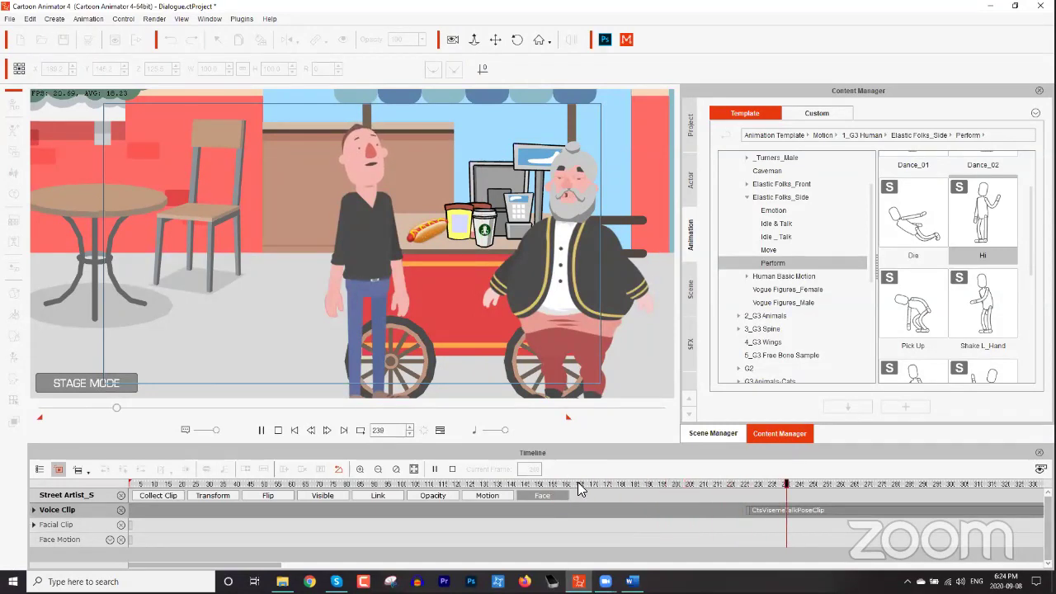
key(space)
Go to frame 227, frame the vendor's face closely, and open the Face Key Editor for him.
click(750, 486)
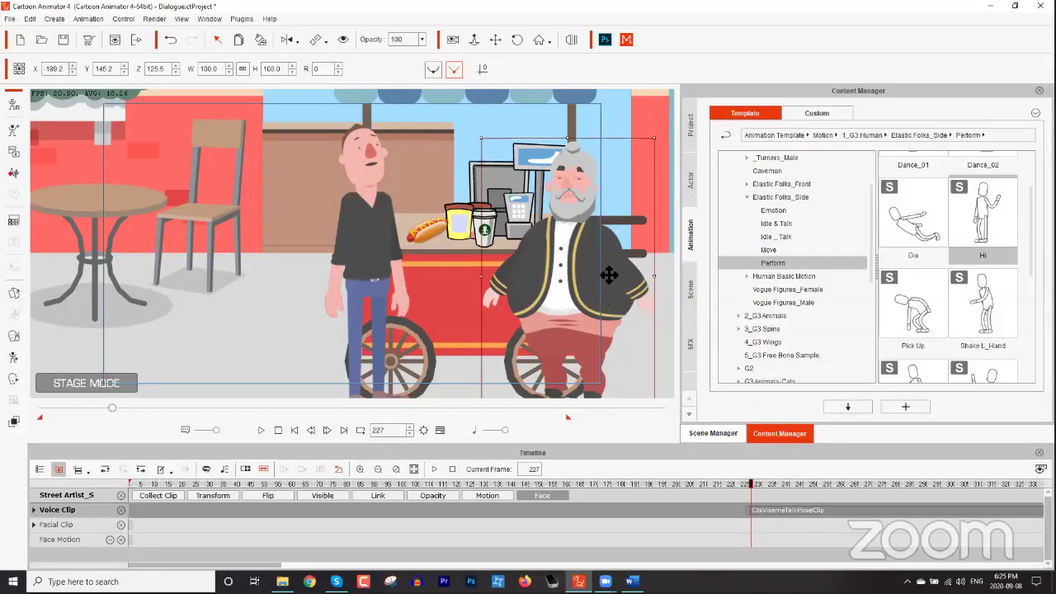
drag(567, 276, 484, 336)
scroll(493, 257, up, 3)
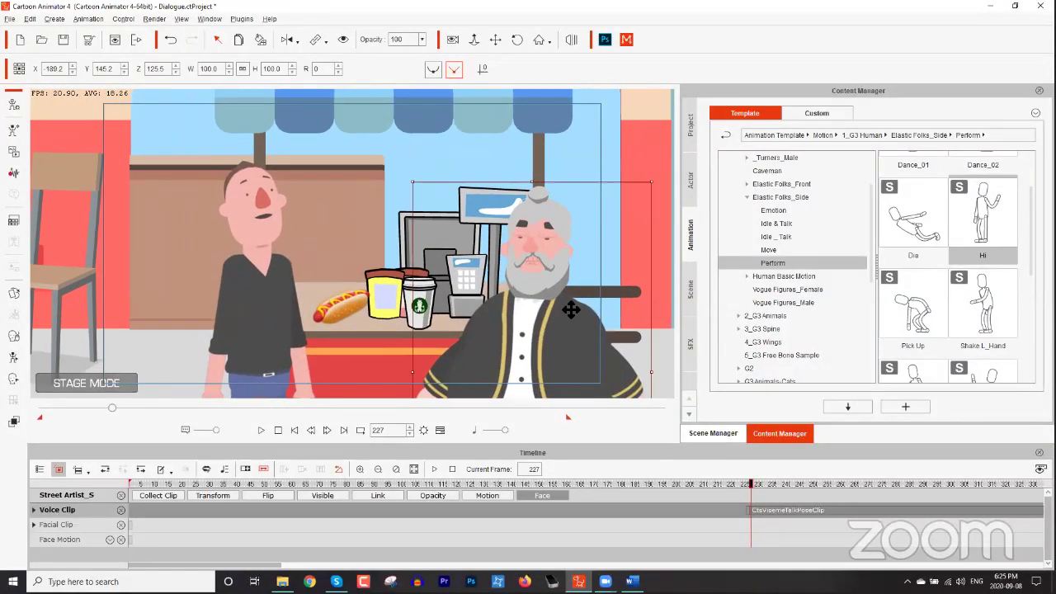
drag(570, 309, 493, 306)
scroll(493, 306, up, 3)
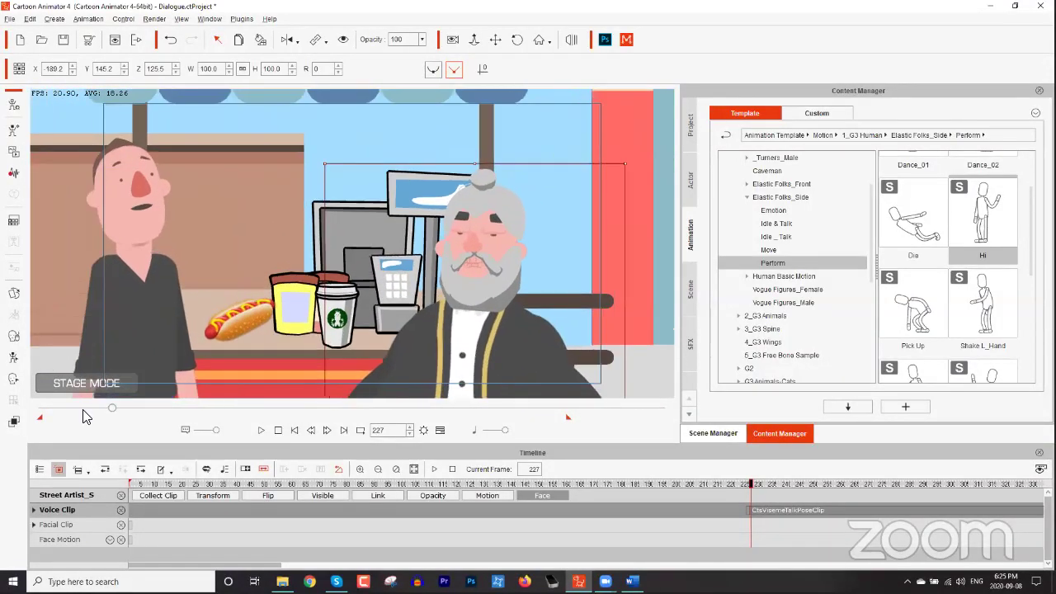
click(11, 382)
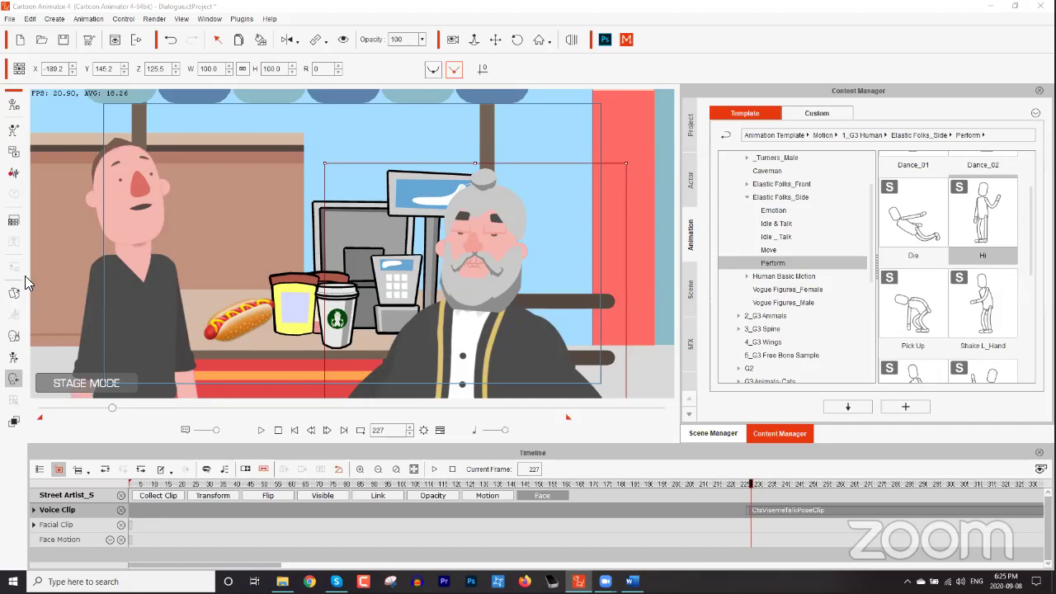
drag(833, 125, 899, 139)
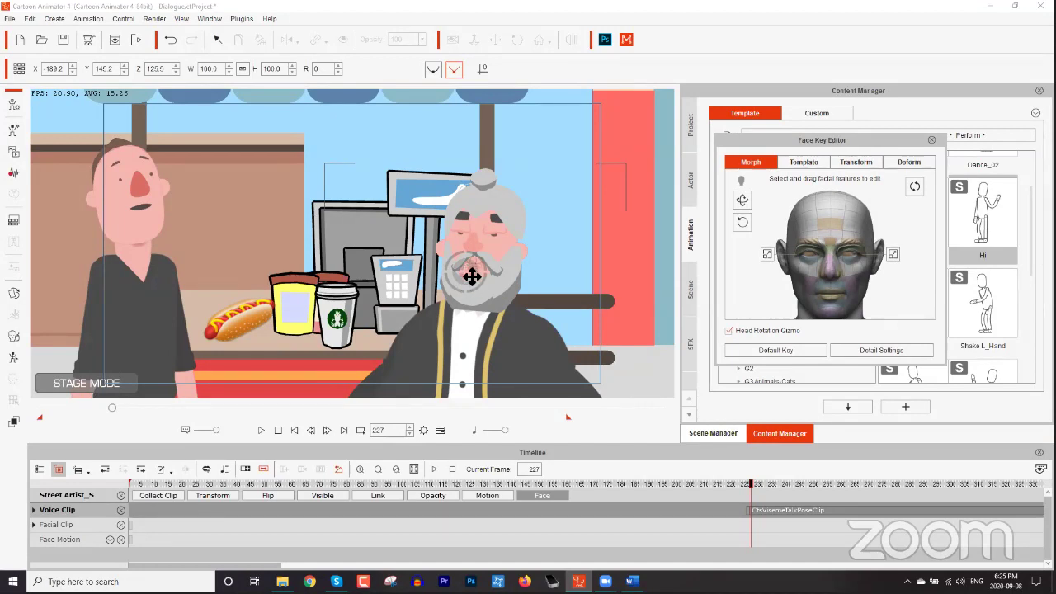
Look through the expression templates and face transform options, and try turning the vendor's face with the head rotation gizmo.
click(805, 162)
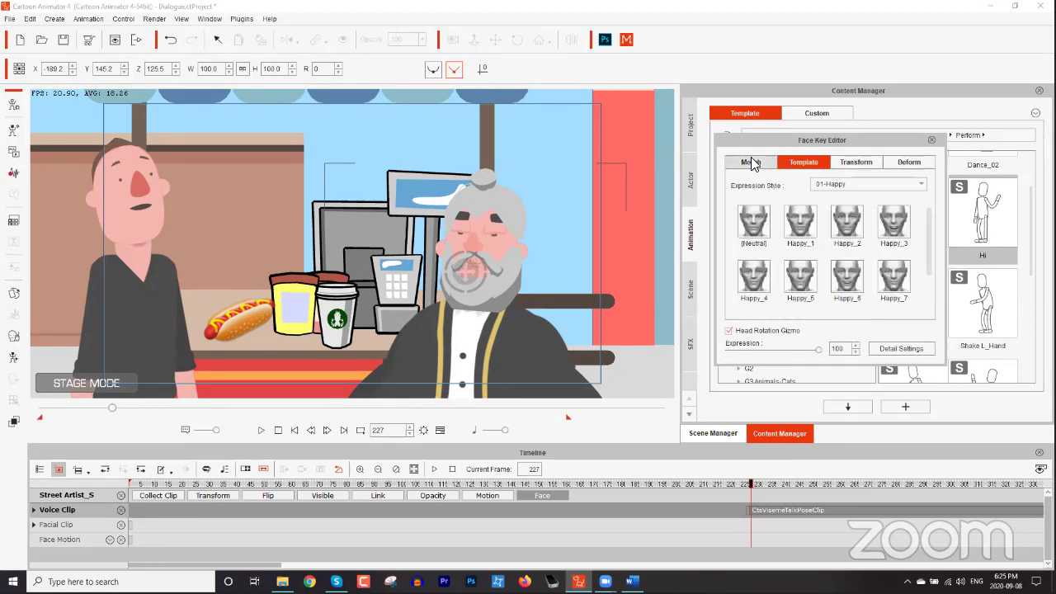
click(749, 163)
click(787, 164)
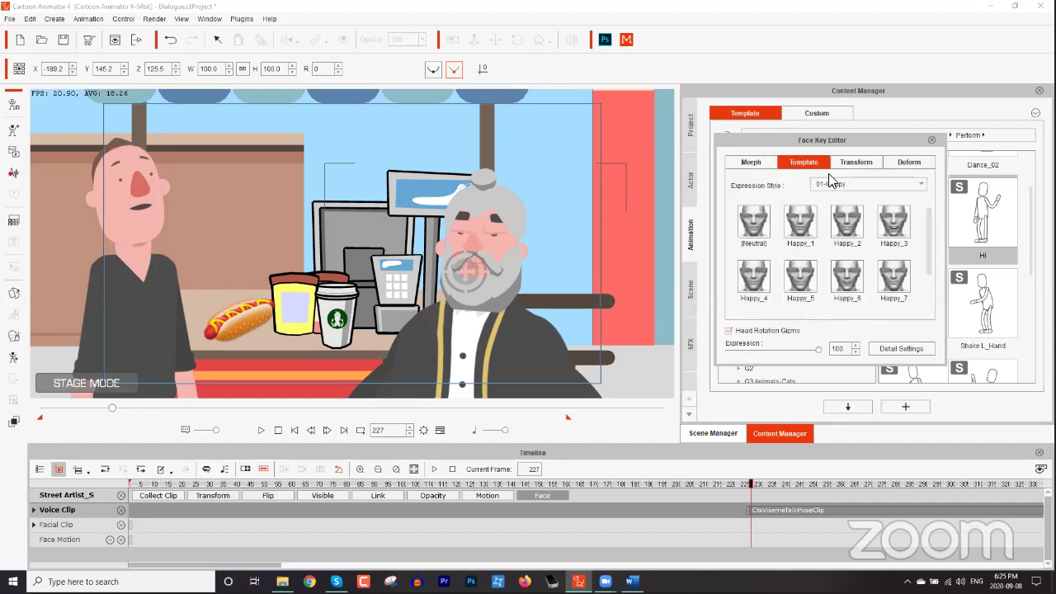
click(846, 160)
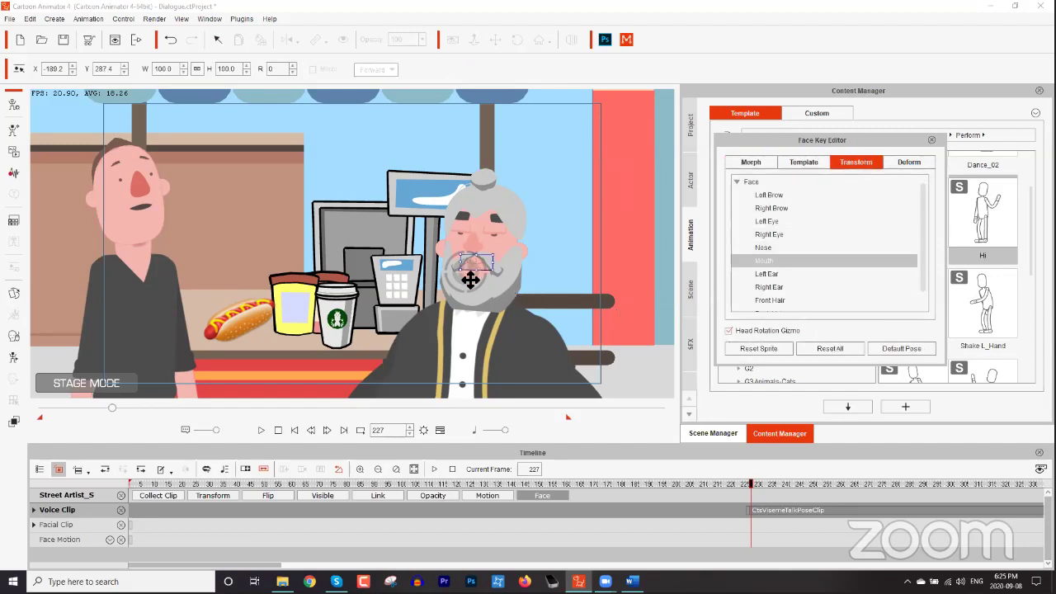
click(483, 272)
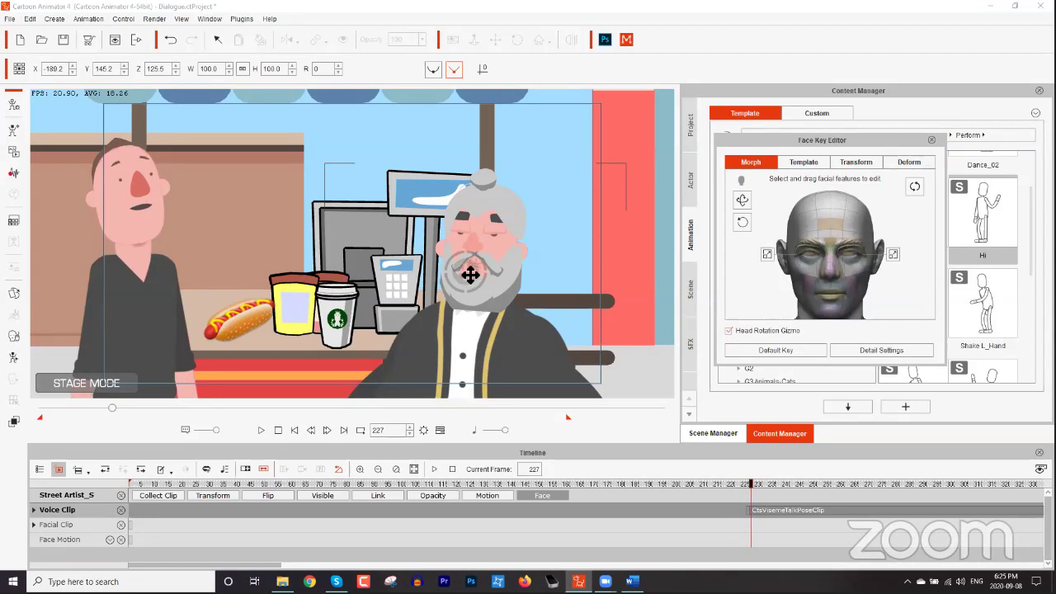
drag(469, 275, 463, 269)
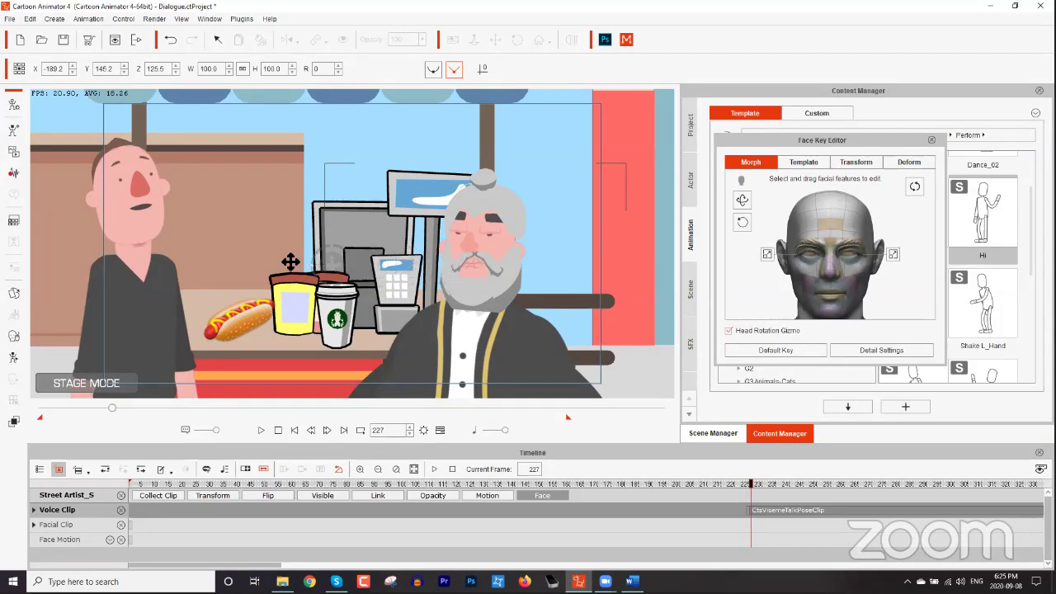
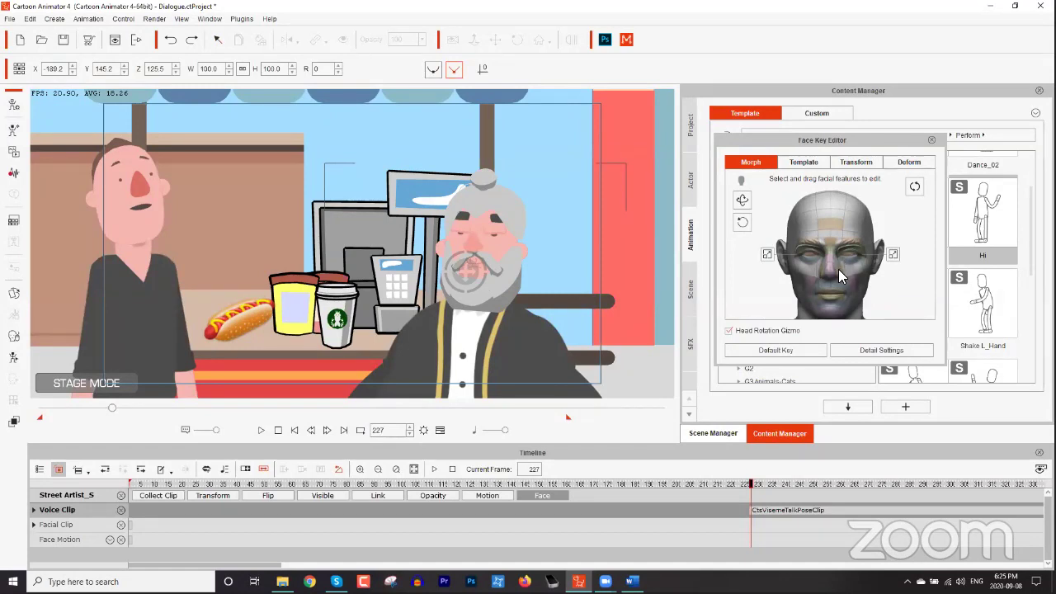
Expand the vendor's facial clip tracks and key the Neutral expression template at frame 215.
click(805, 162)
drag(736, 484, 716, 484)
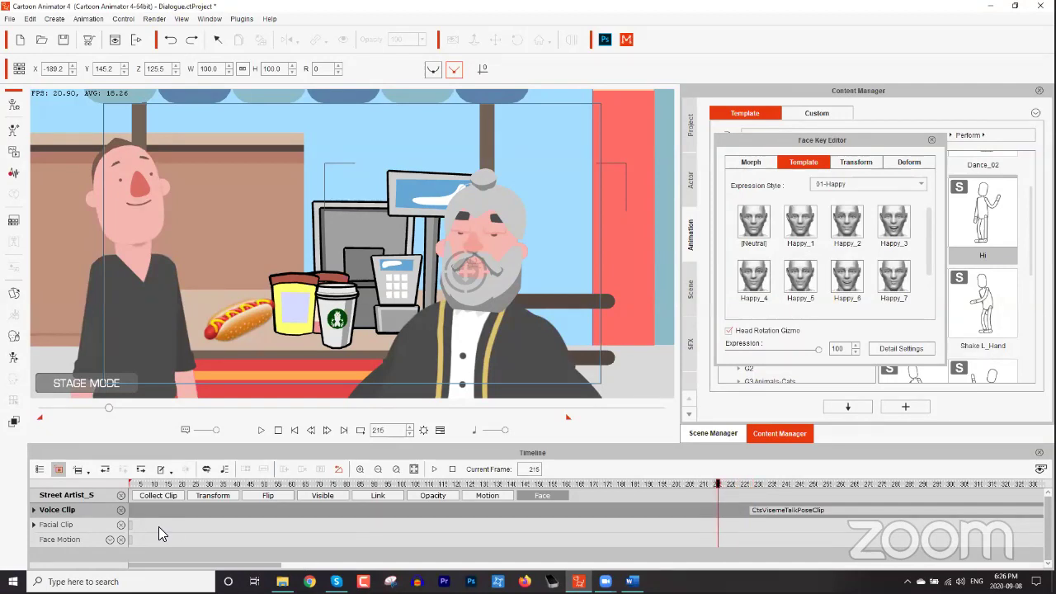
click(35, 525)
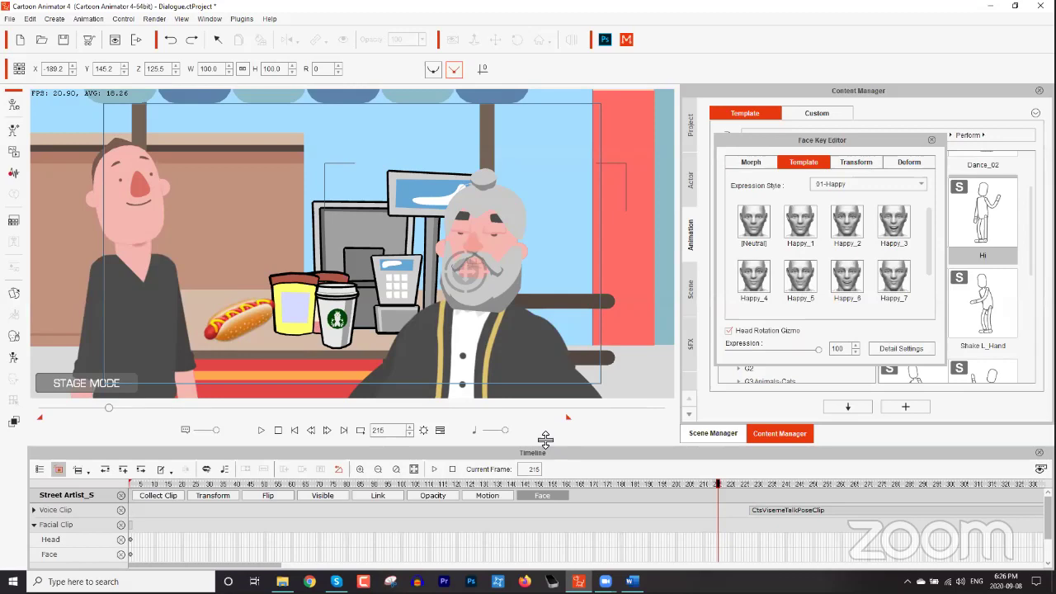
drag(543, 445, 551, 368)
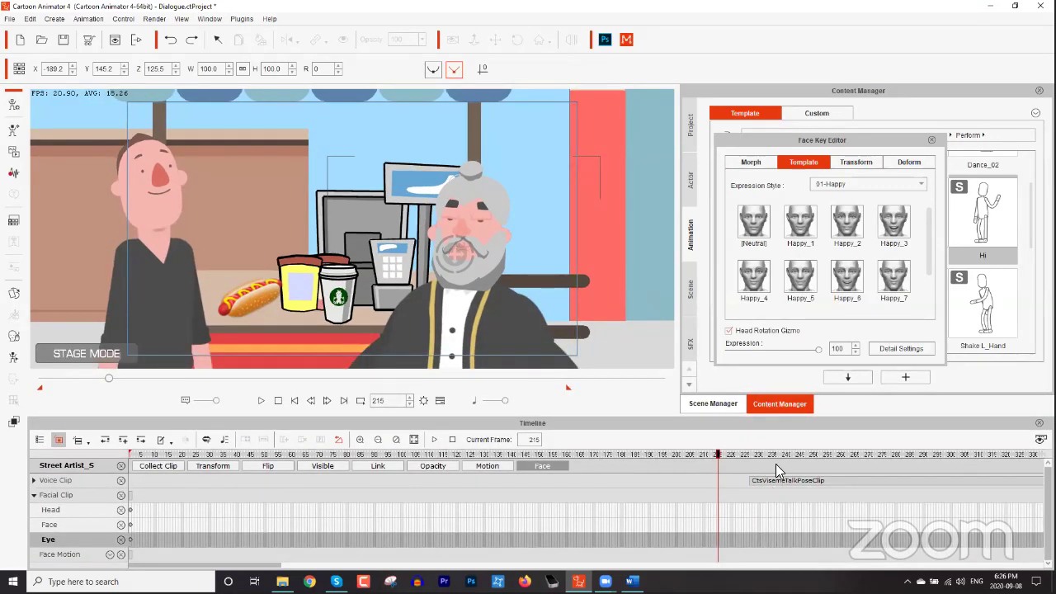
click(854, 184)
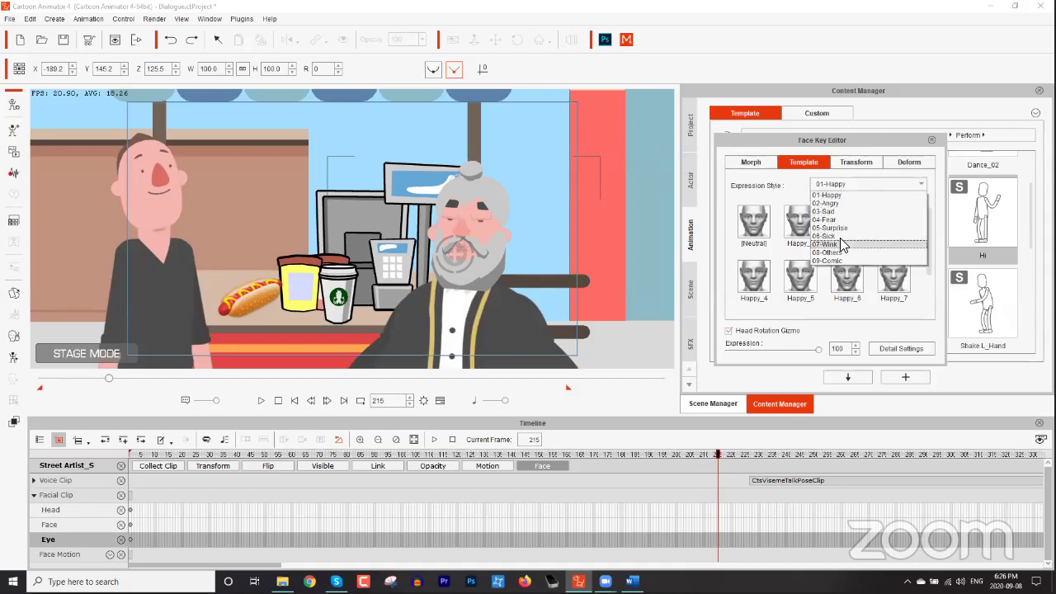
click(794, 188)
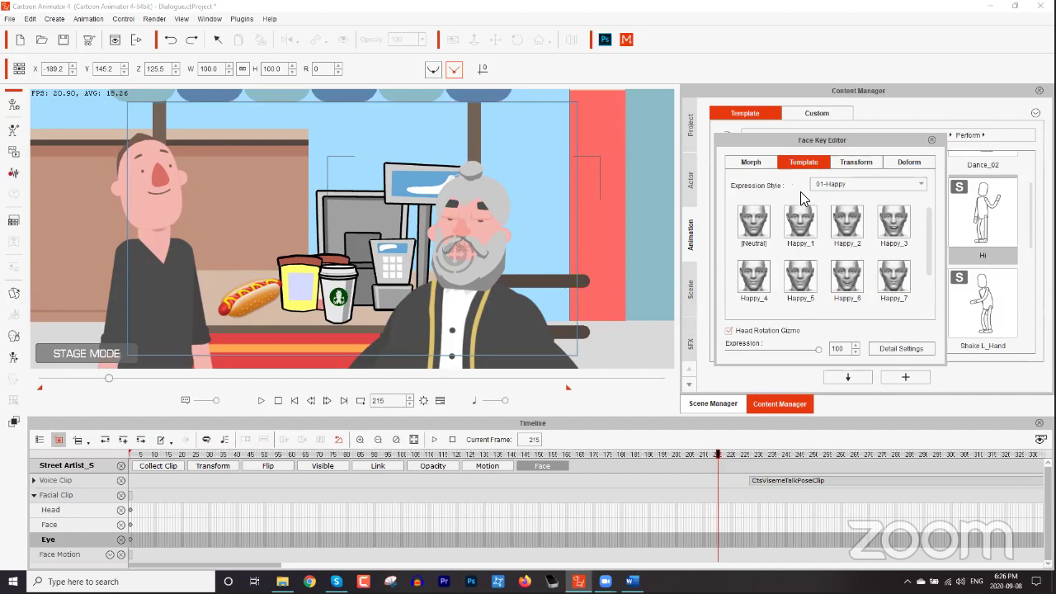
click(758, 229)
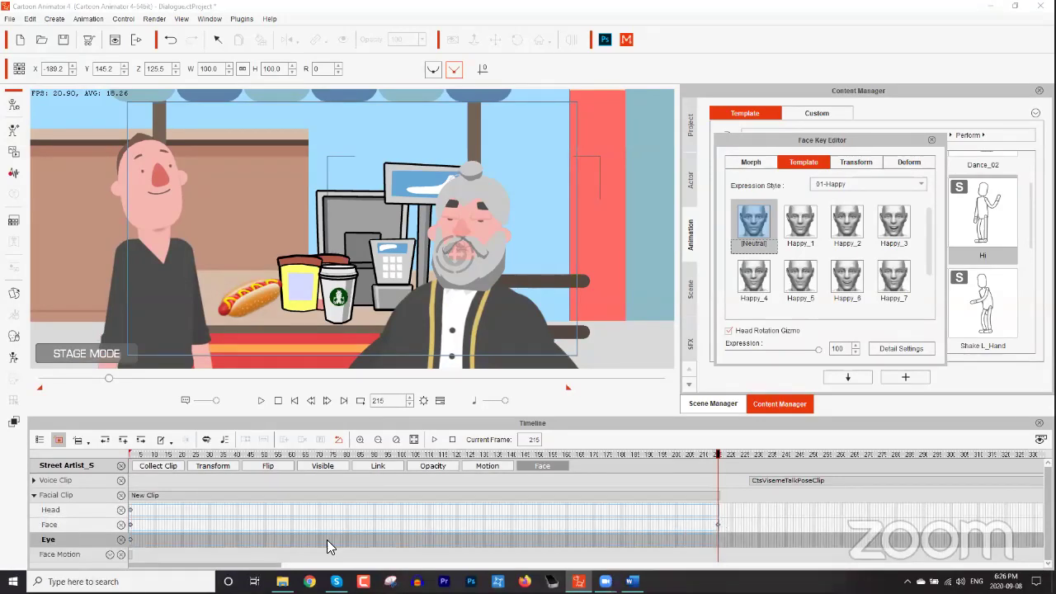
Try the Happy expression templates on the vendor at frame 227, keep Happy_7, and close the Face Key Editor.
click(109, 556)
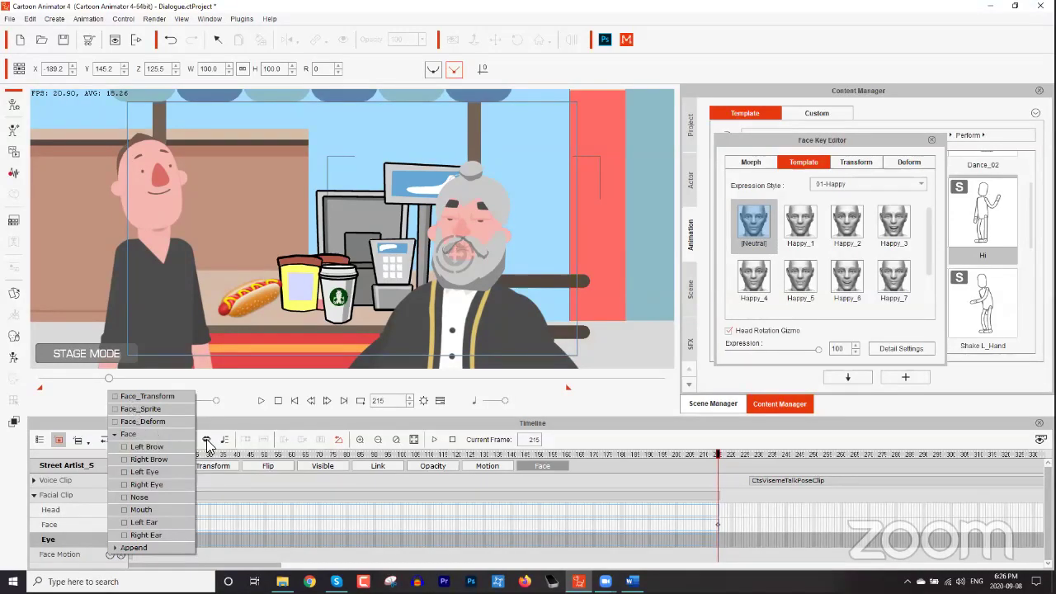
click(716, 462)
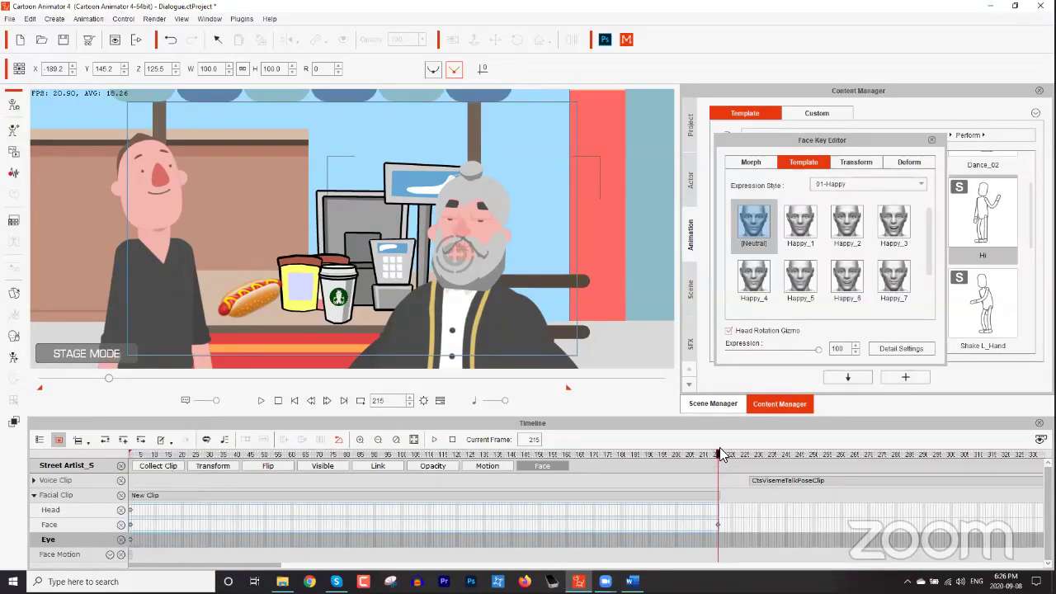
drag(718, 458, 749, 464)
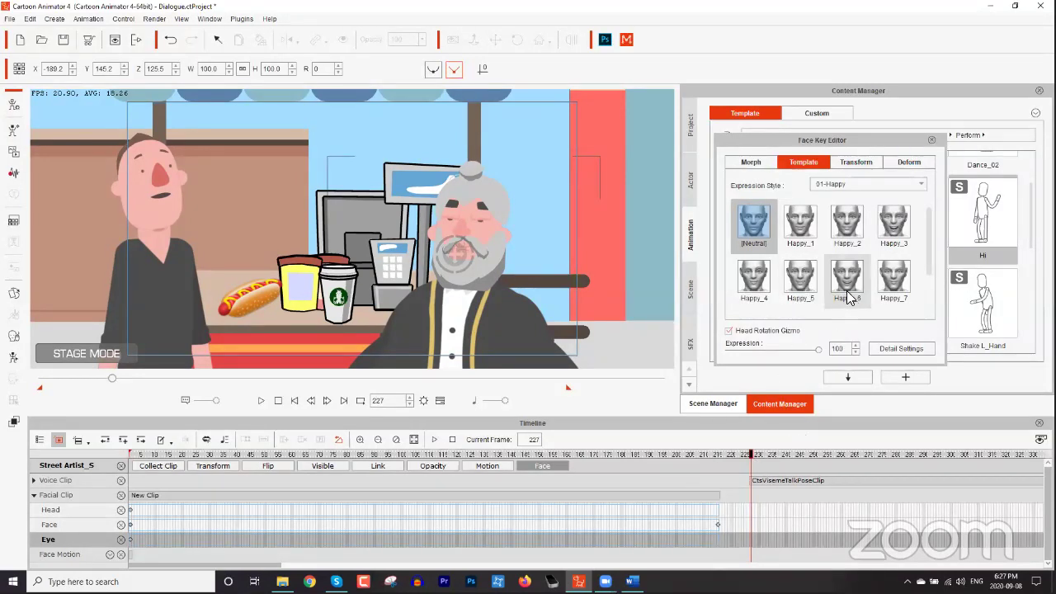
click(850, 235)
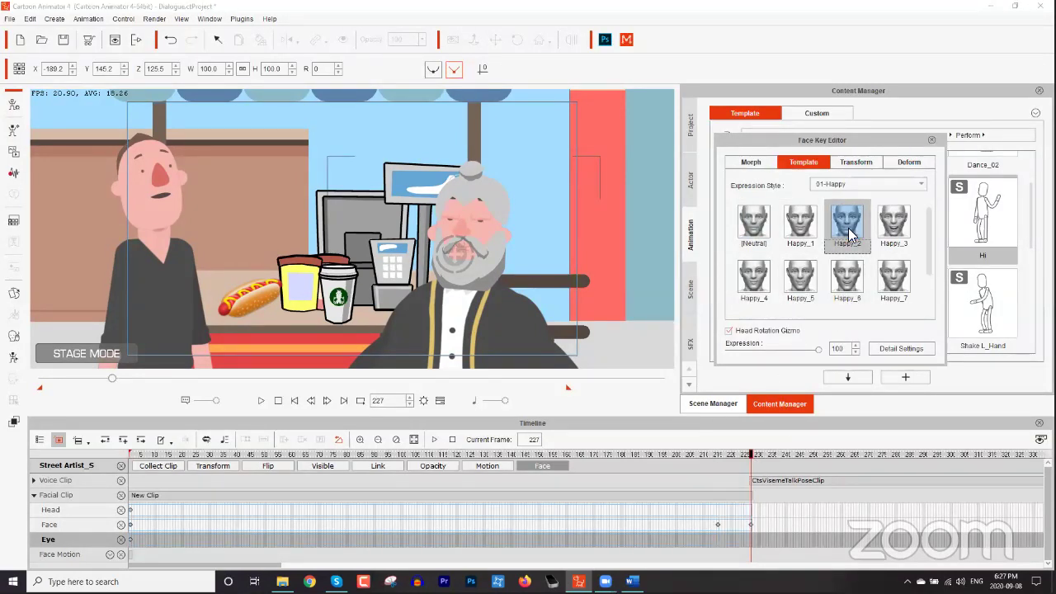
click(881, 225)
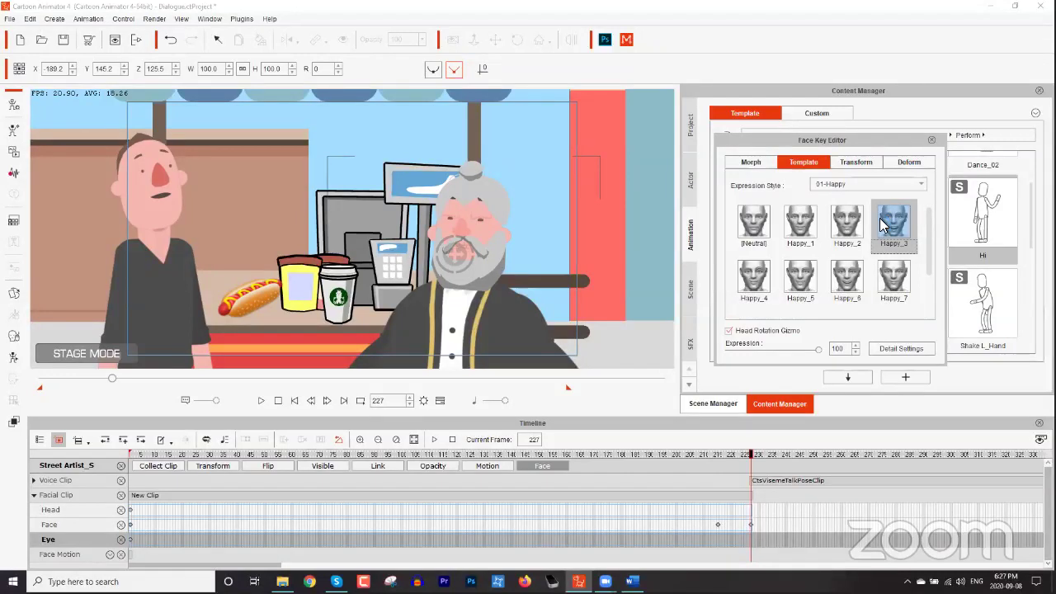
click(897, 272)
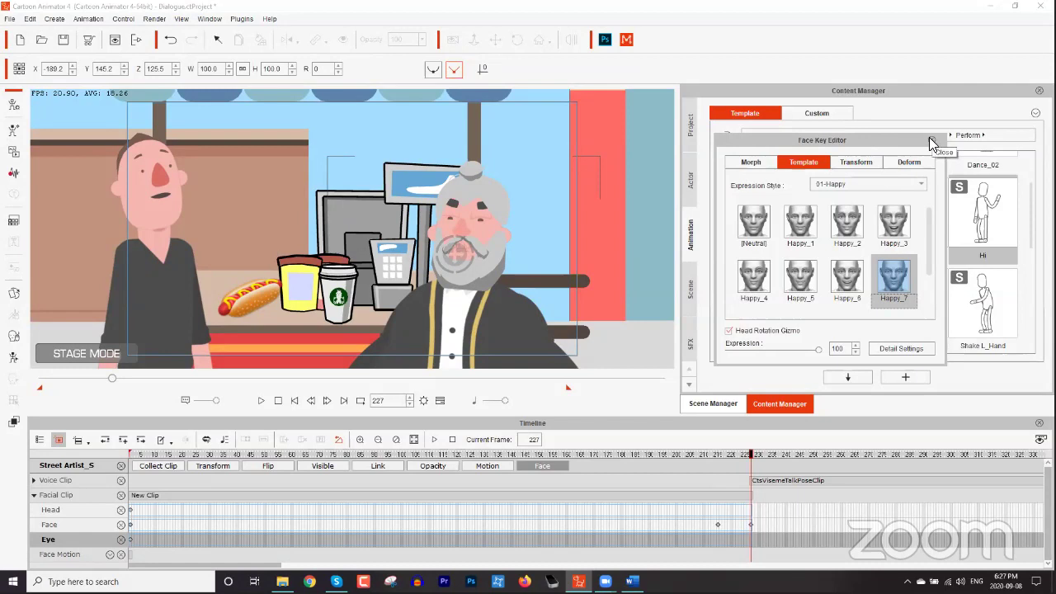
click(930, 144)
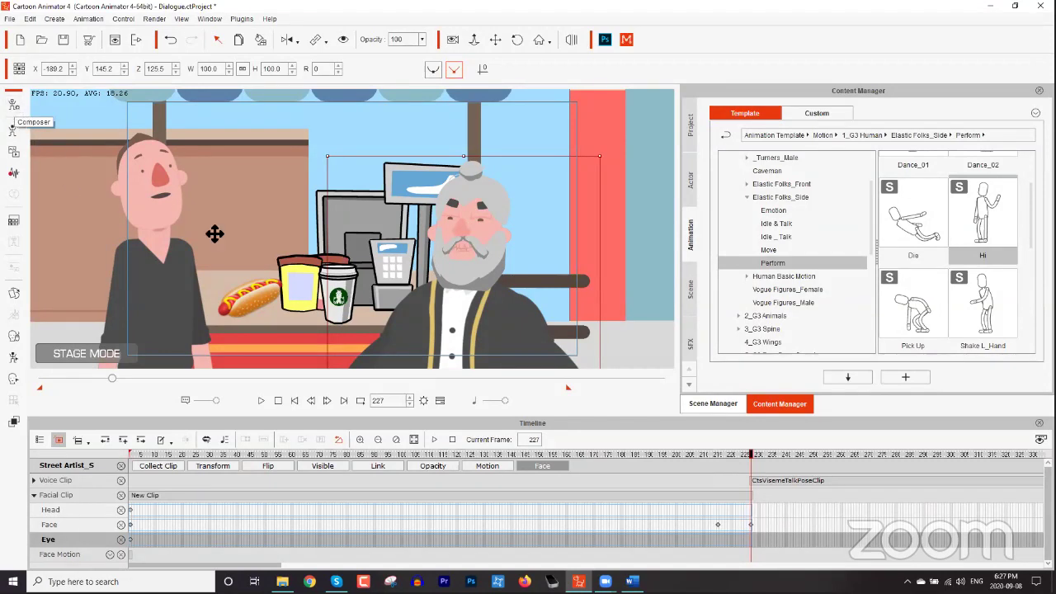
Inspect the vendor's The Man Bun accessory by hiding and showing it and viewing its parts in Composer mode.
click(476, 295)
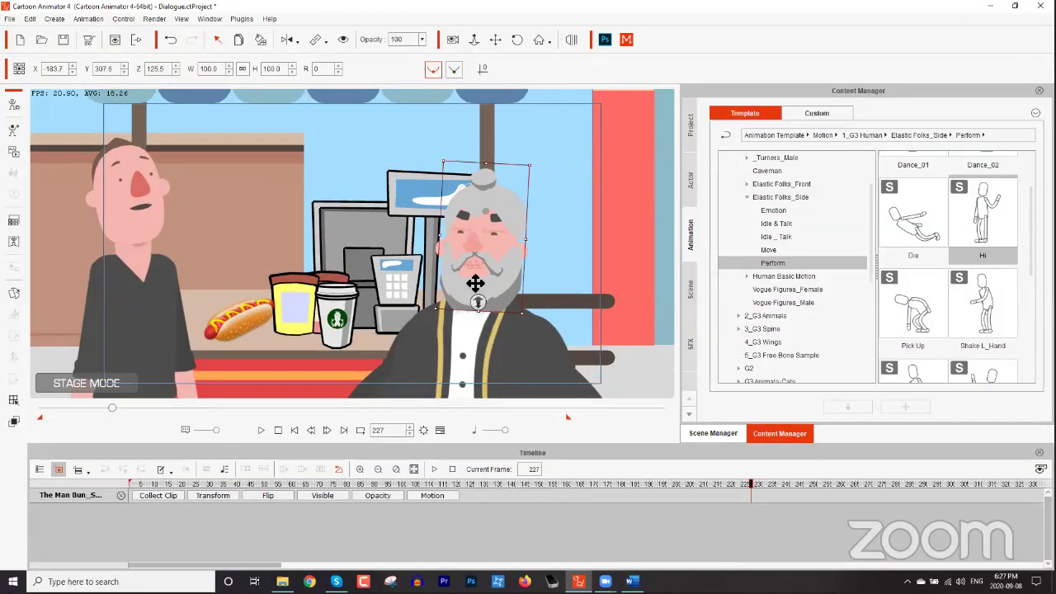
click(711, 433)
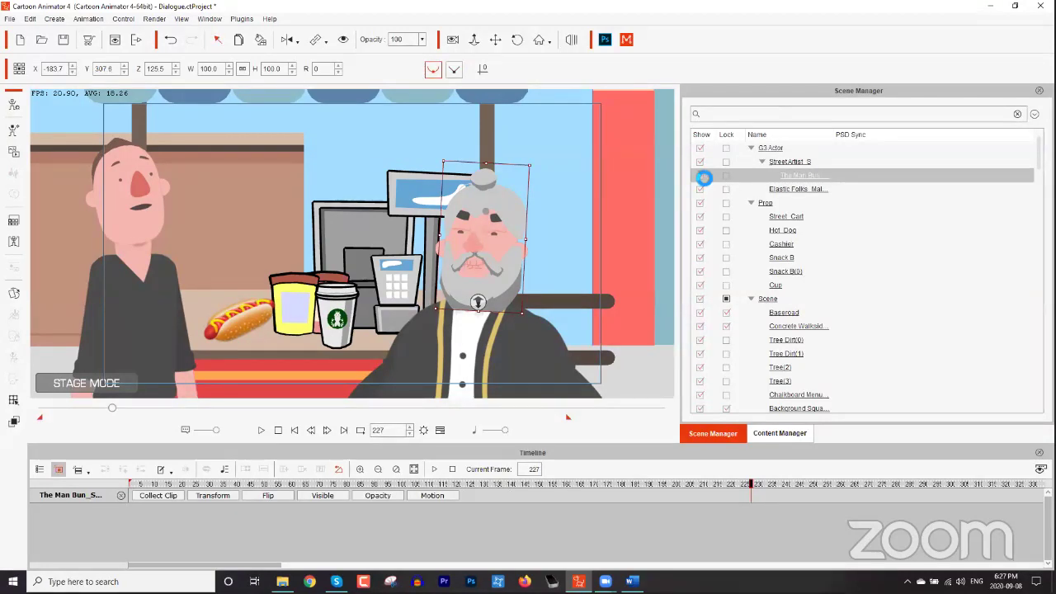
click(700, 176)
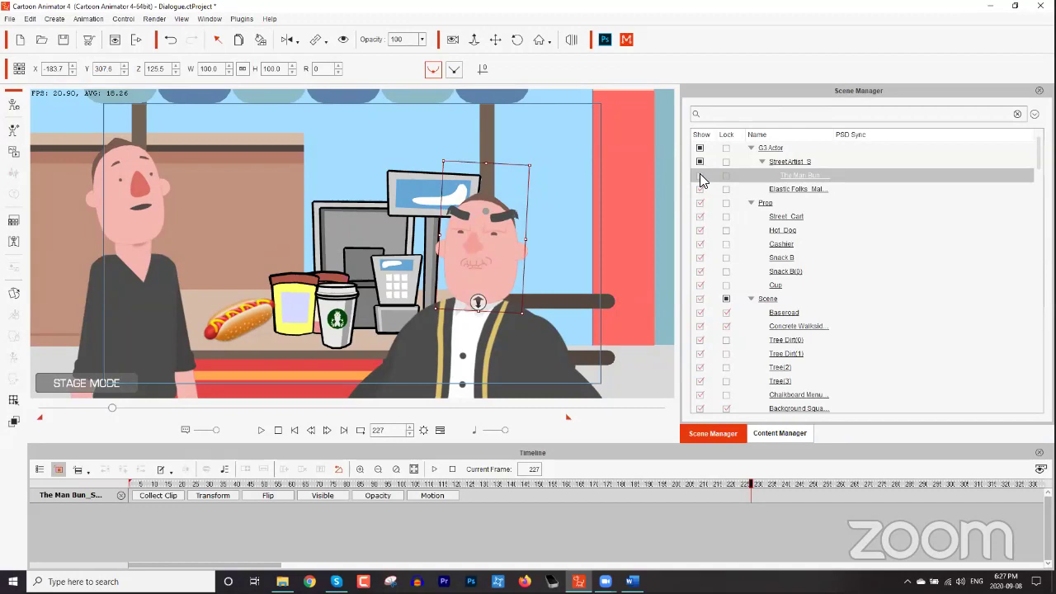
click(702, 176)
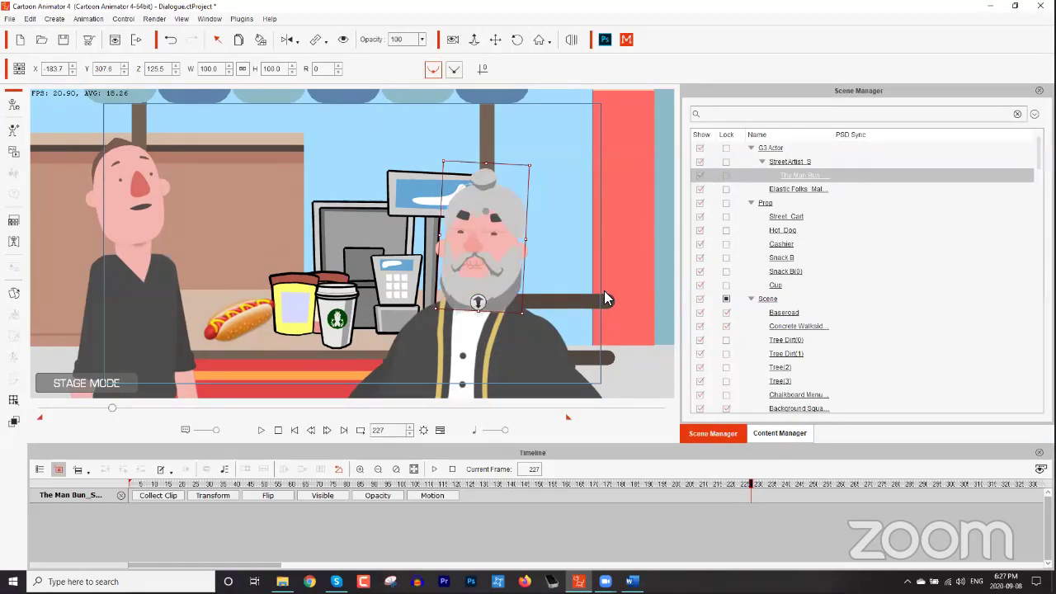
click(15, 107)
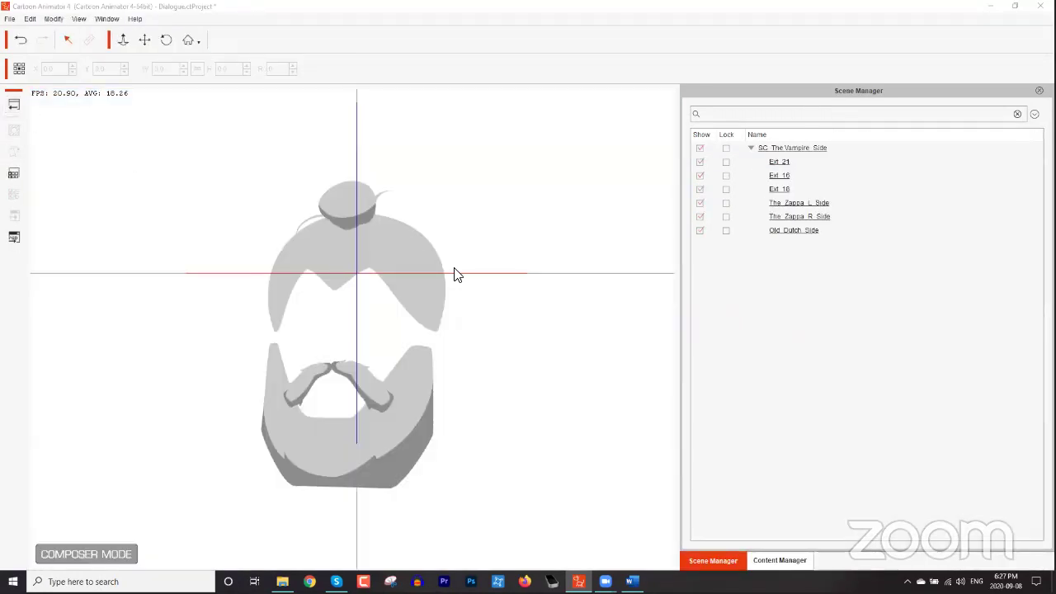
click(14, 105)
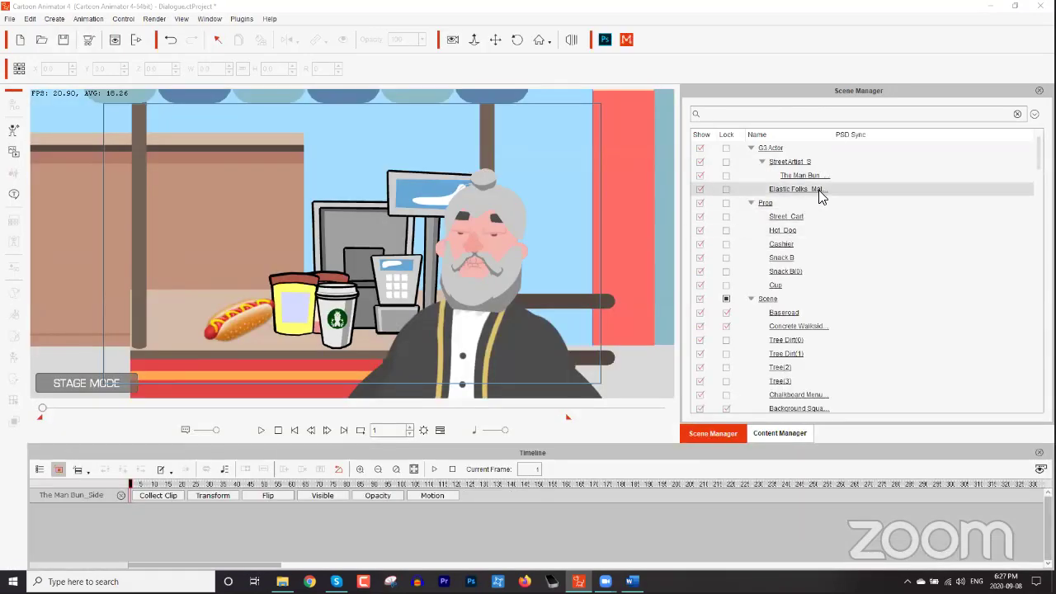
Open the Street Artist_S vendor in Character Composer, continuing despite his existing motion.
click(800, 163)
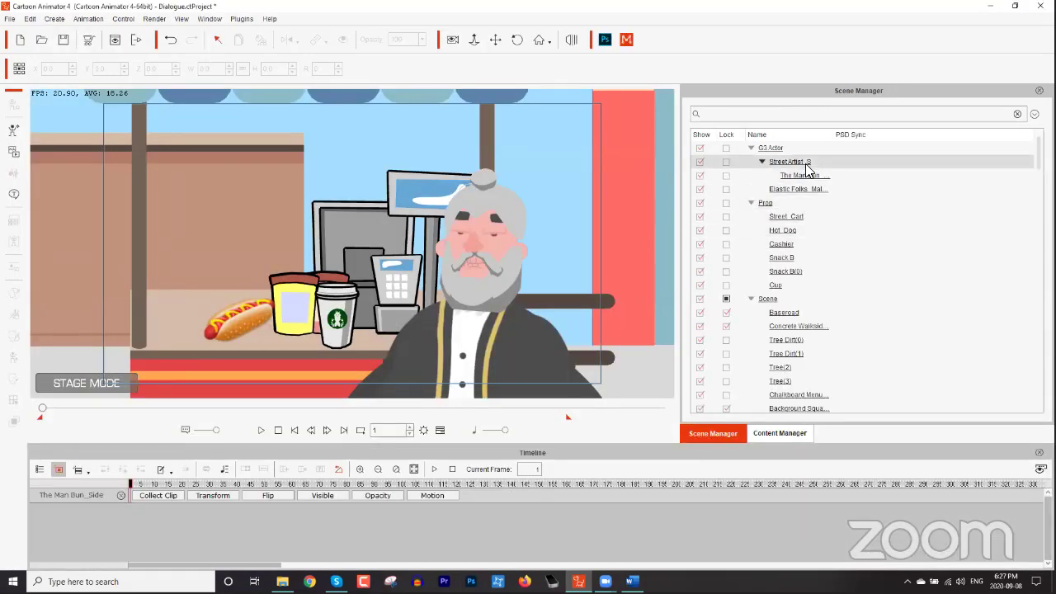
click(14, 106)
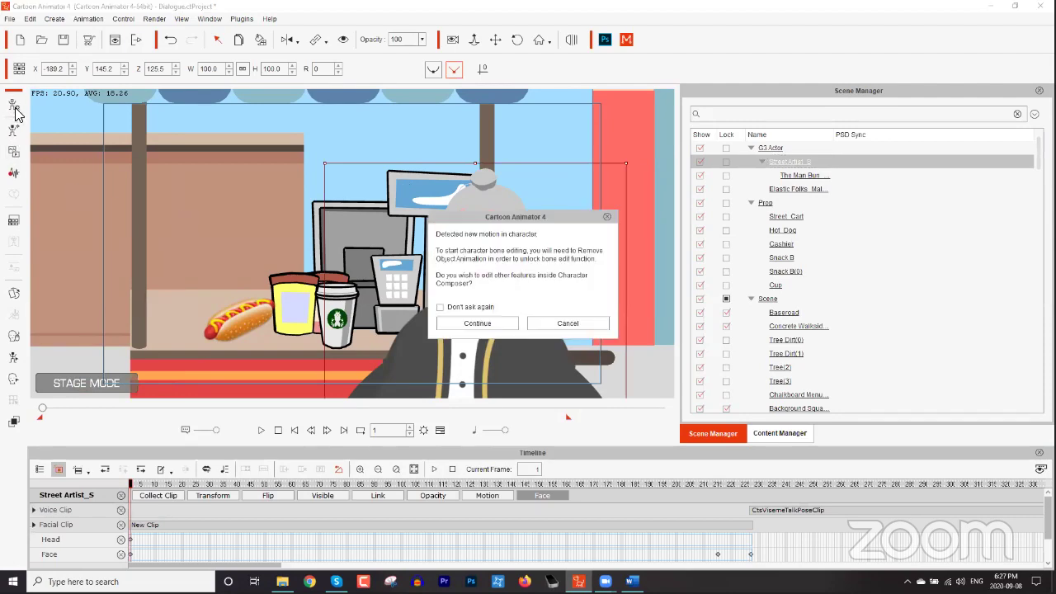
click(484, 323)
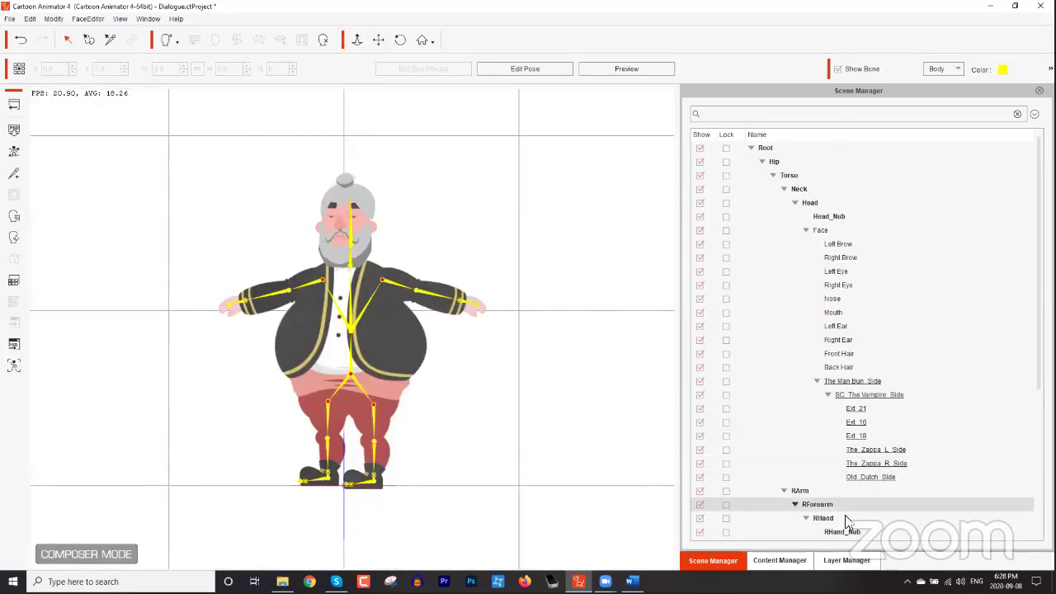
Replace the vendor's head with the Alfred sample head from the G3 360 Face Tool templates.
click(797, 558)
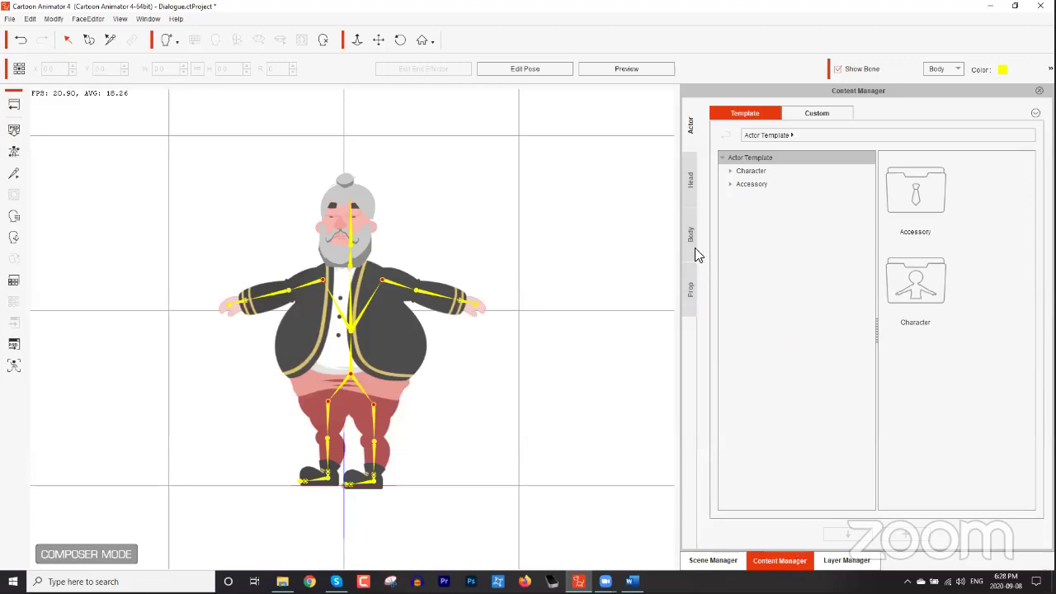
click(691, 180)
click(730, 172)
click(792, 249)
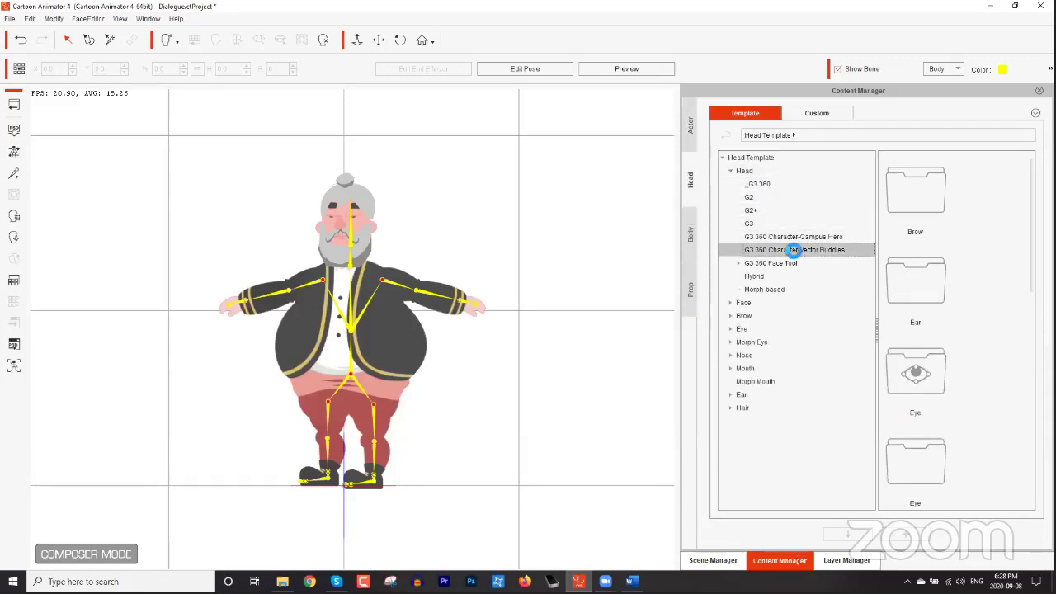
click(739, 263)
click(770, 265)
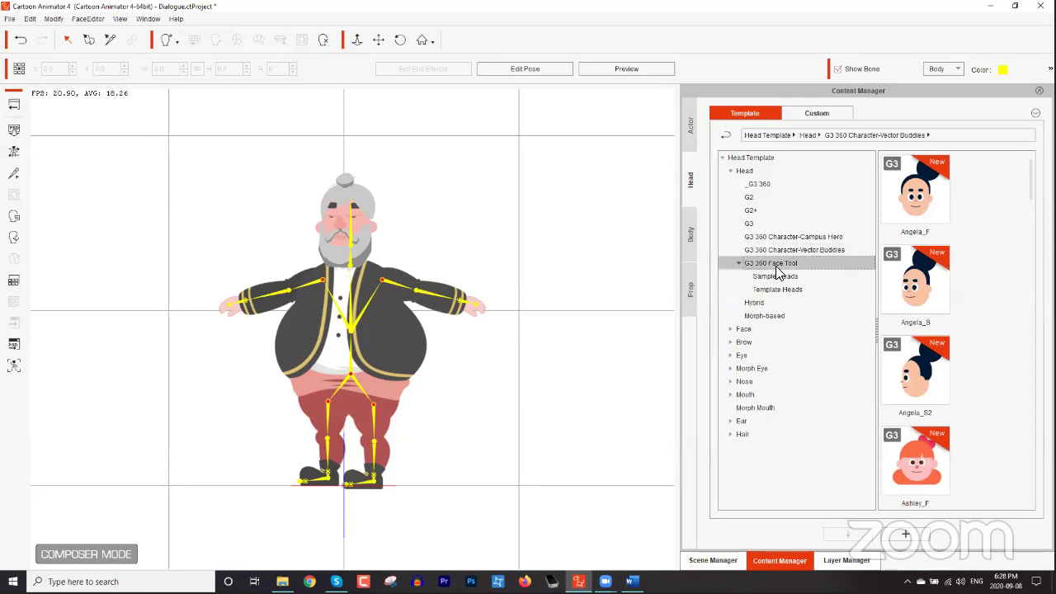
click(791, 290)
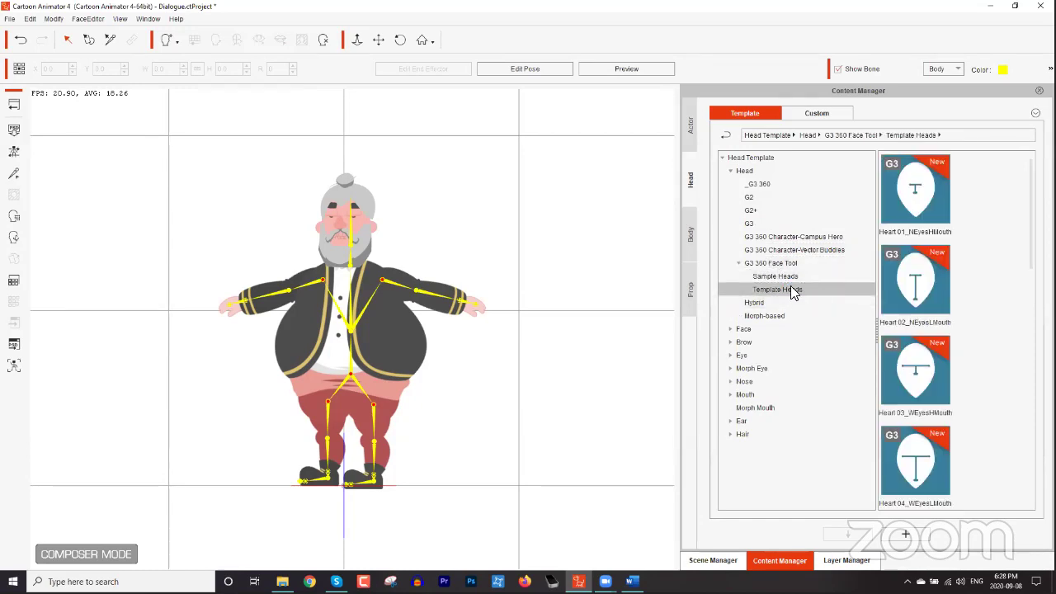
click(790, 279)
mouse_move(1030, 229)
mouse_down()
mouse_move(1021, 495)
mouse_move(1030, 247)
mouse_up()
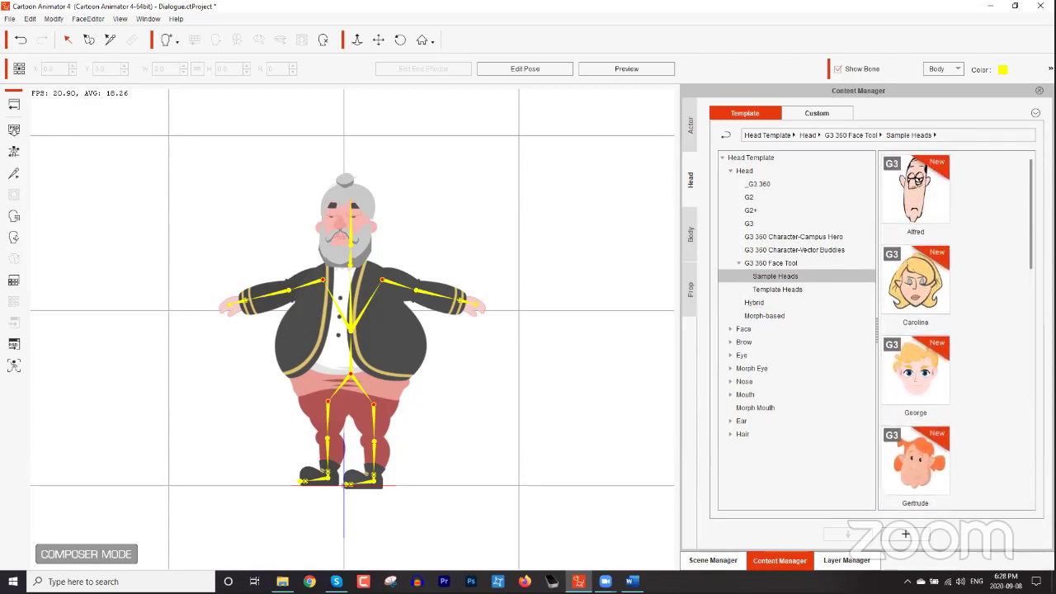
double_click(926, 202)
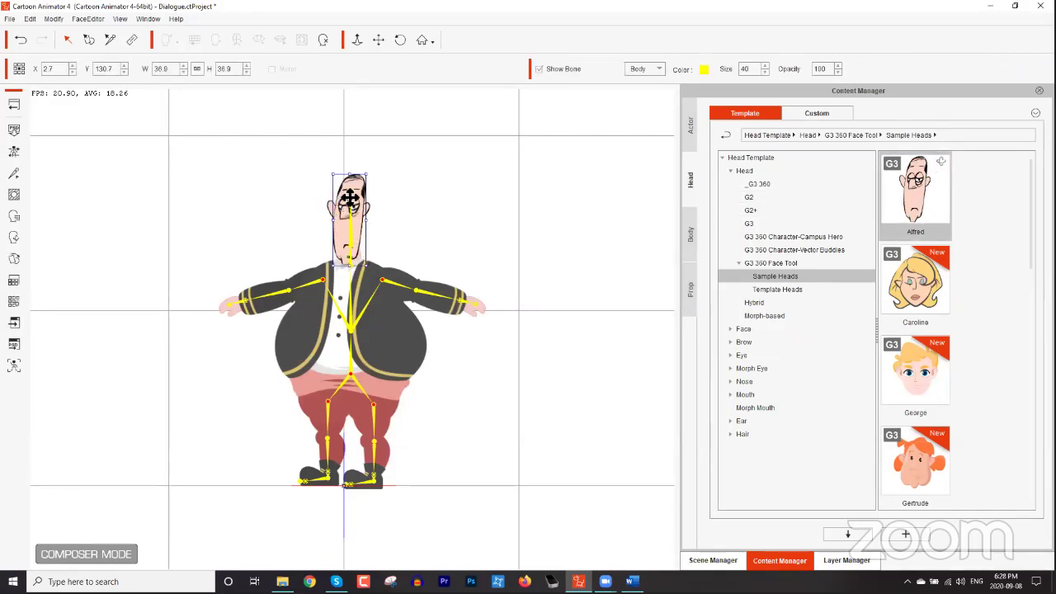
Look through the Body template categories, including Lower and Body, for a replacement body.
click(691, 238)
click(745, 197)
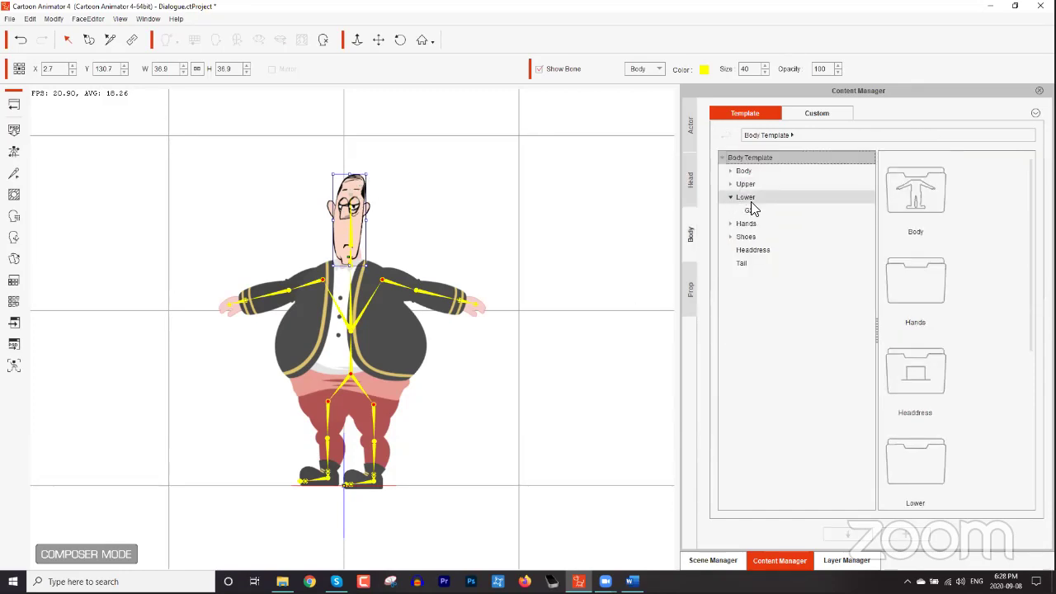
click(764, 214)
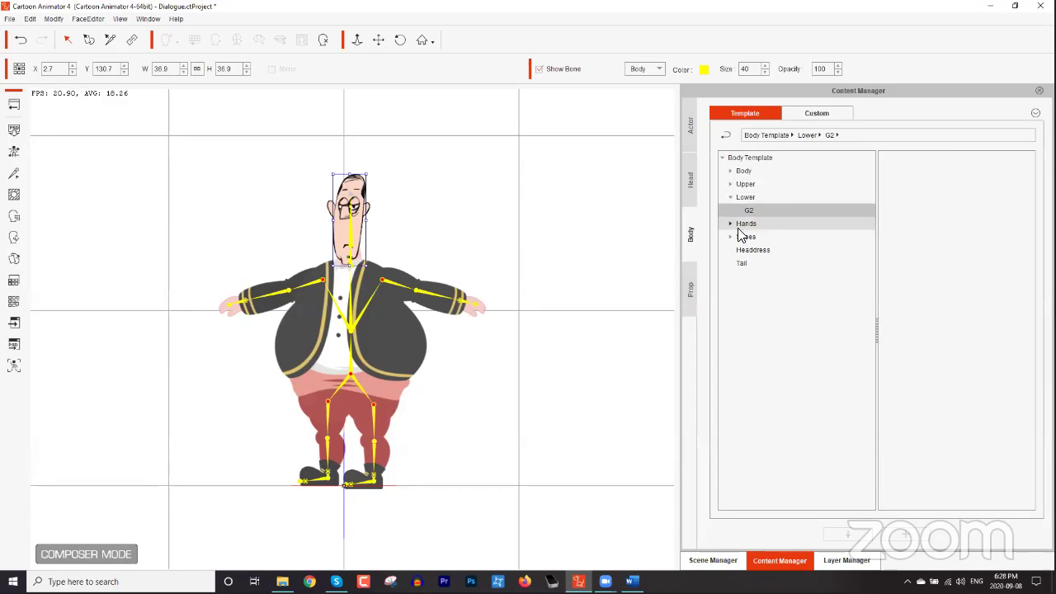
click(736, 171)
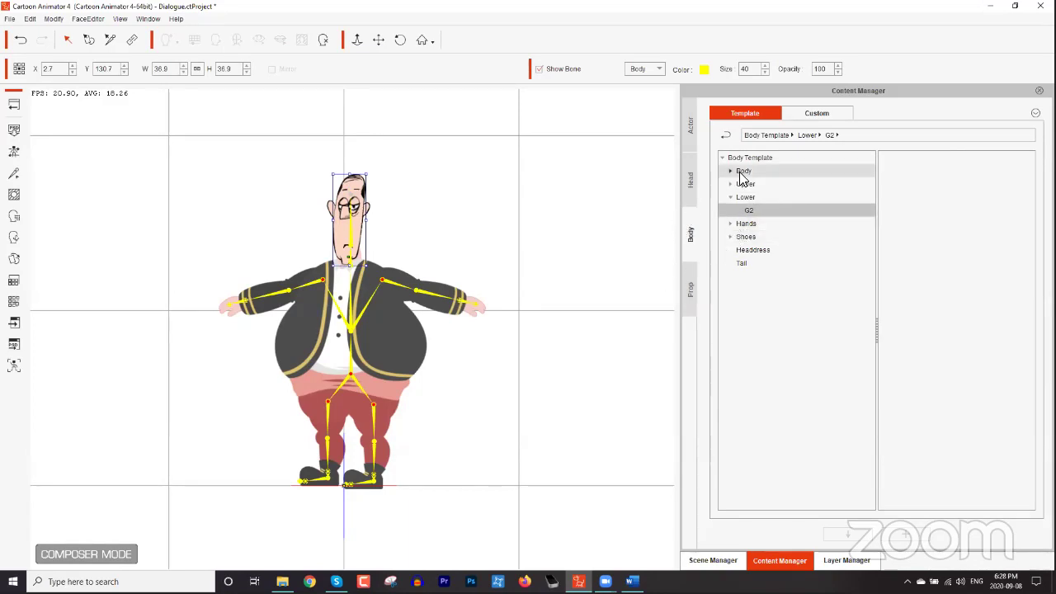
click(730, 172)
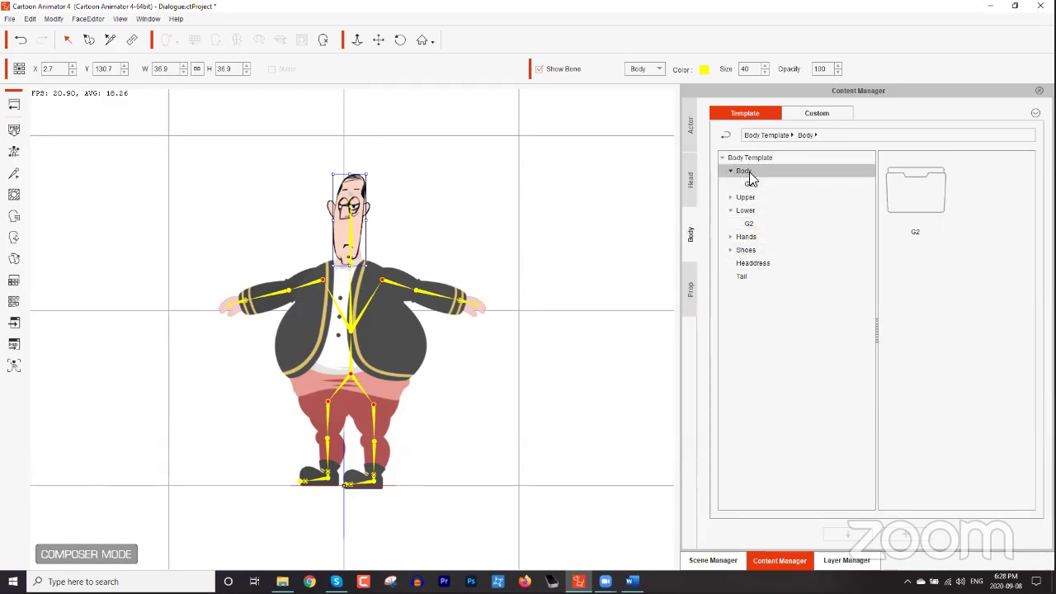
click(730, 171)
click(746, 158)
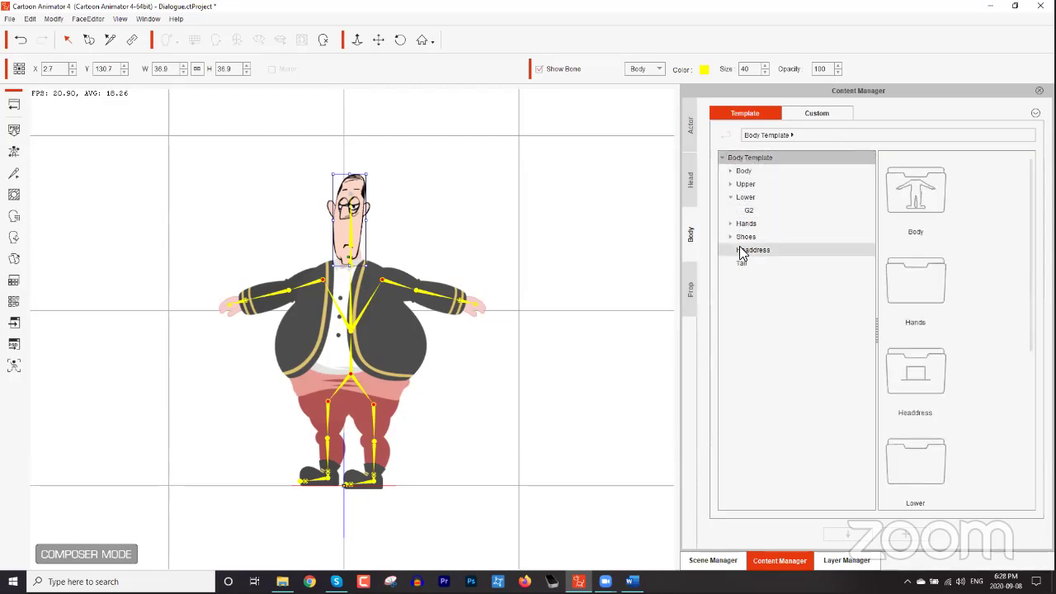
Replace the whole vendor with the Alfred character from G3 360 Head Tools Bonus and return to the stage.
click(691, 133)
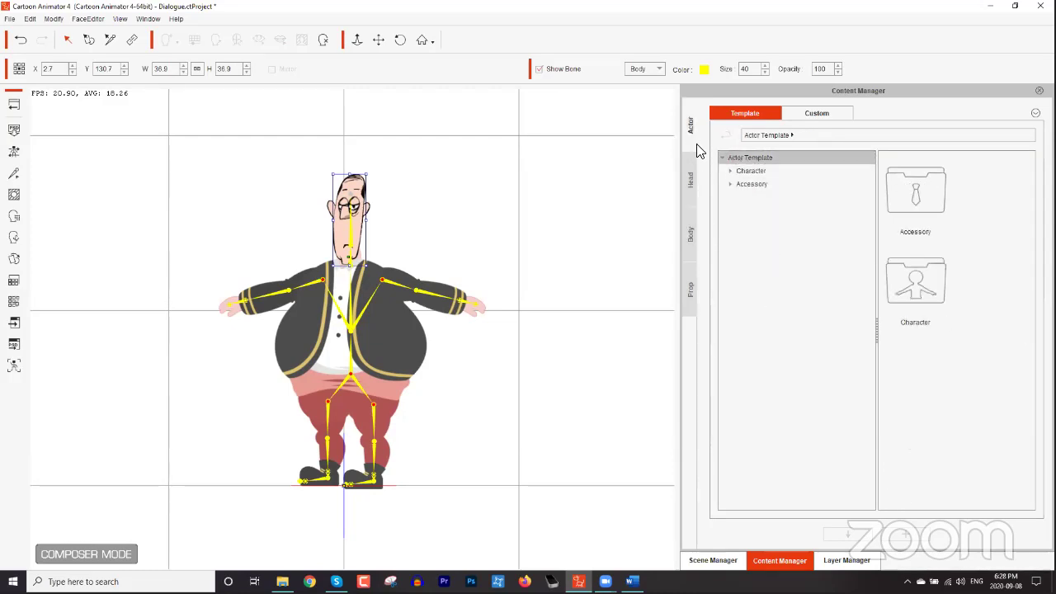
click(730, 171)
click(803, 277)
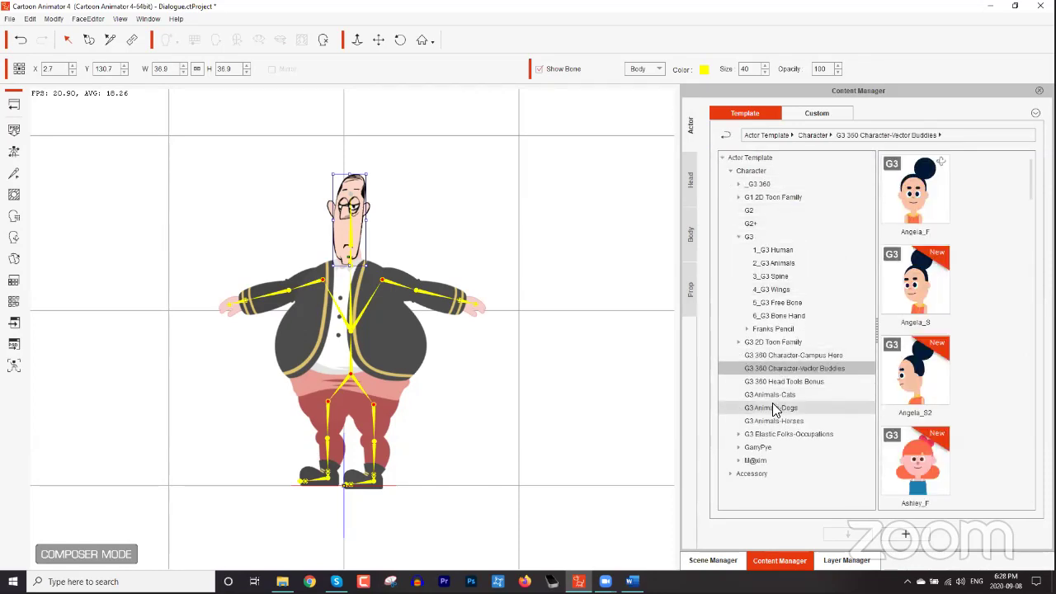
click(813, 381)
double_click(916, 188)
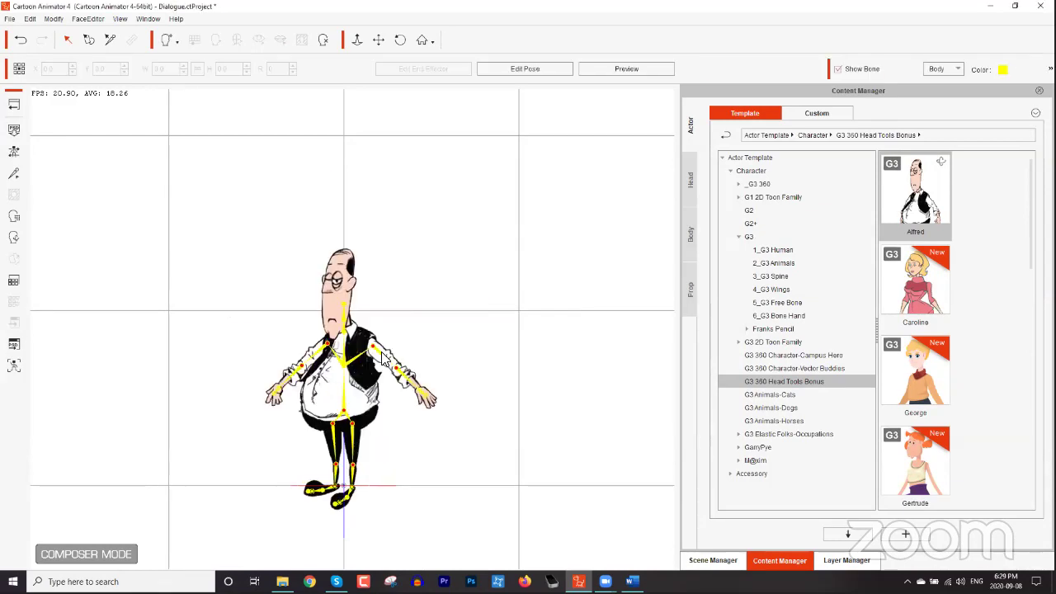
click(11, 107)
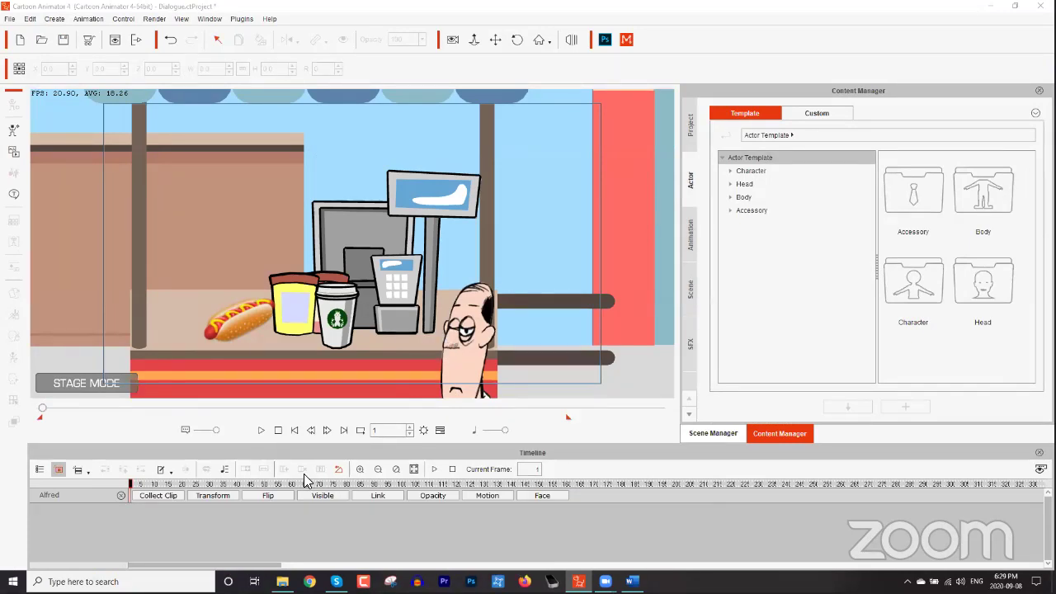
Scale Alfred up beside the hot dog cart to about 126.5 in width and height.
drag(322, 350, 376, 361)
drag(265, 282, 368, 263)
scroll(370, 339, down, 1)
drag(318, 299, 337, 256)
scroll(339, 332, down, 1)
scroll(349, 291, down, 1)
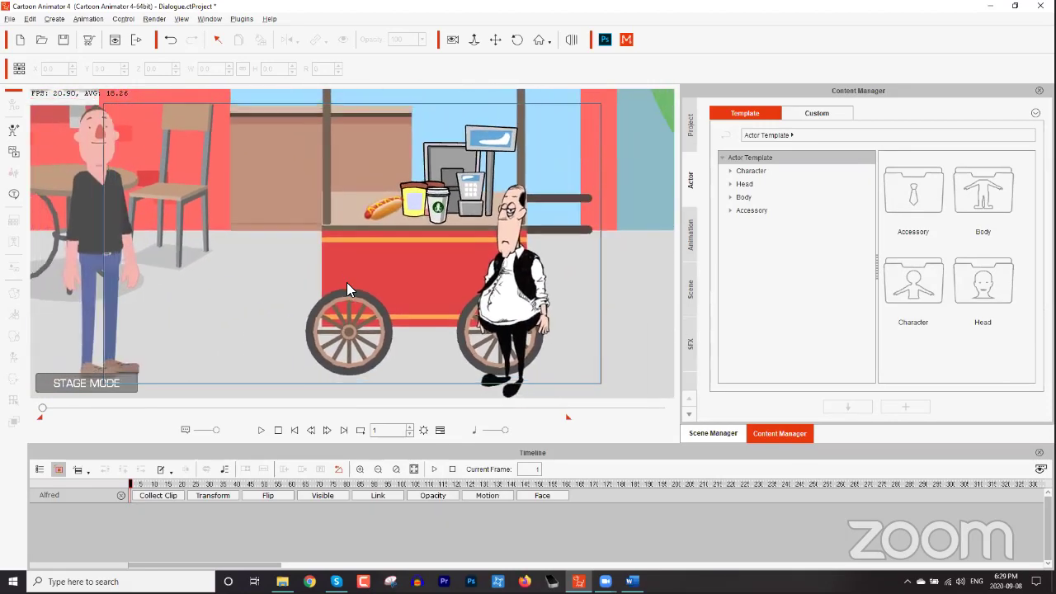
click(512, 278)
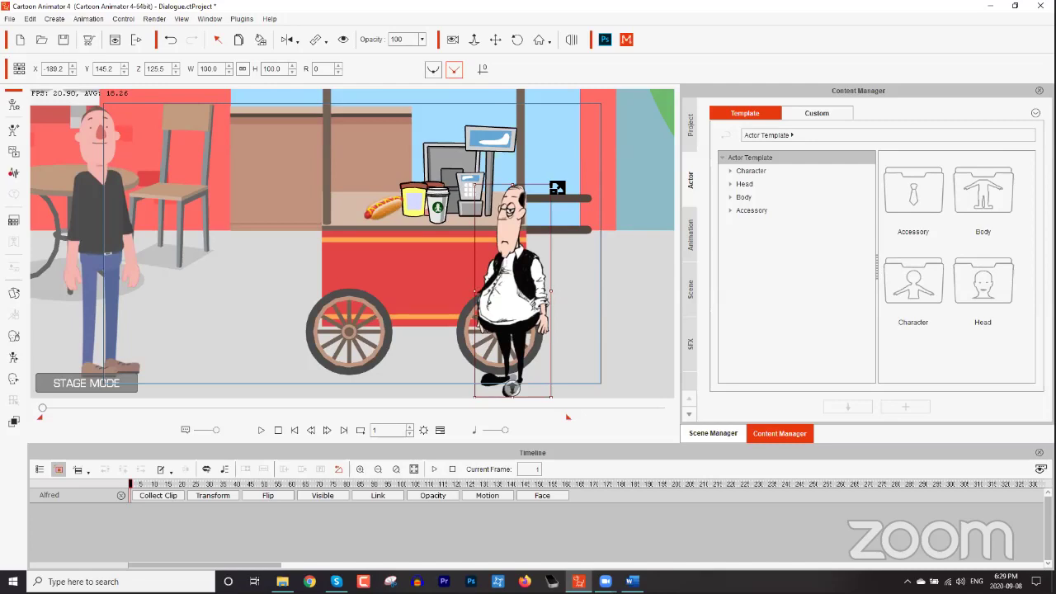
drag(555, 189, 608, 148)
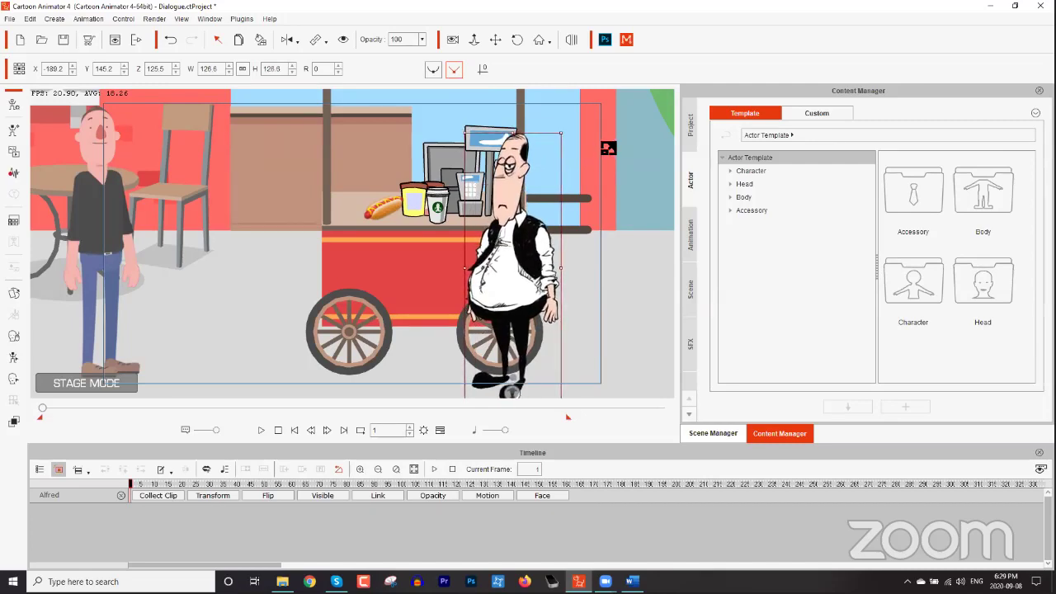
Play the dialogue with Alfred as the vendor, stop it, and scrub back to frame 213.
click(264, 434)
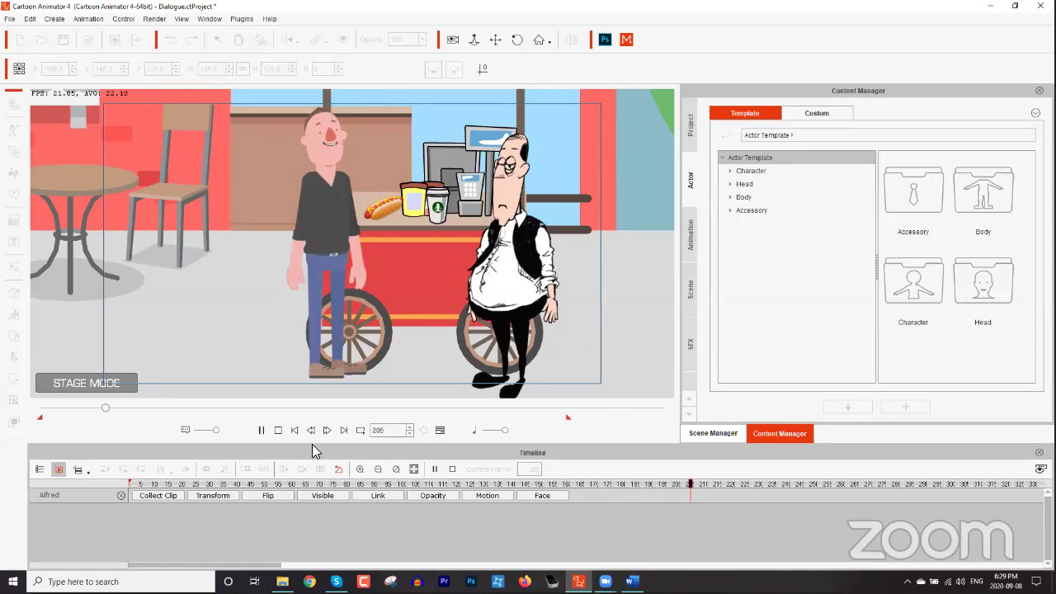
key(space)
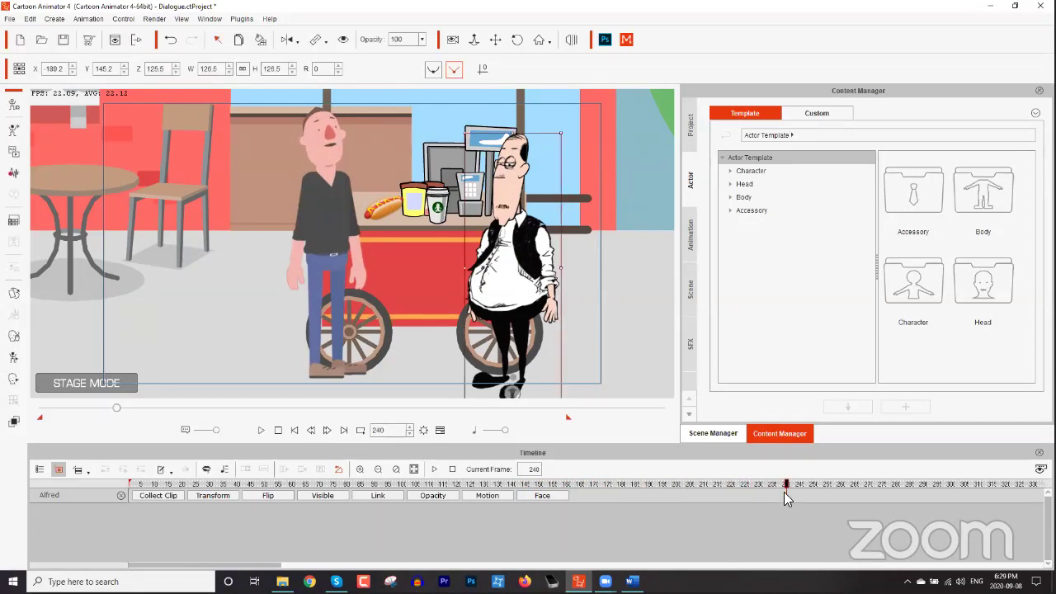
drag(785, 487, 713, 489)
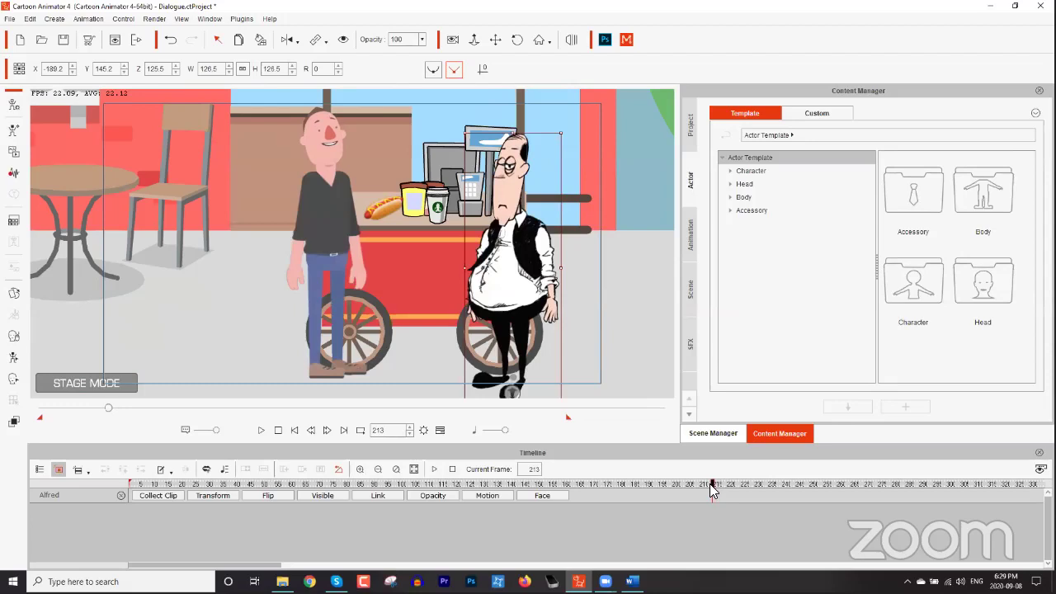
Show Alfred's face tracks in the timeline and expand his facial clip, framing his face closely on the stage.
click(486, 496)
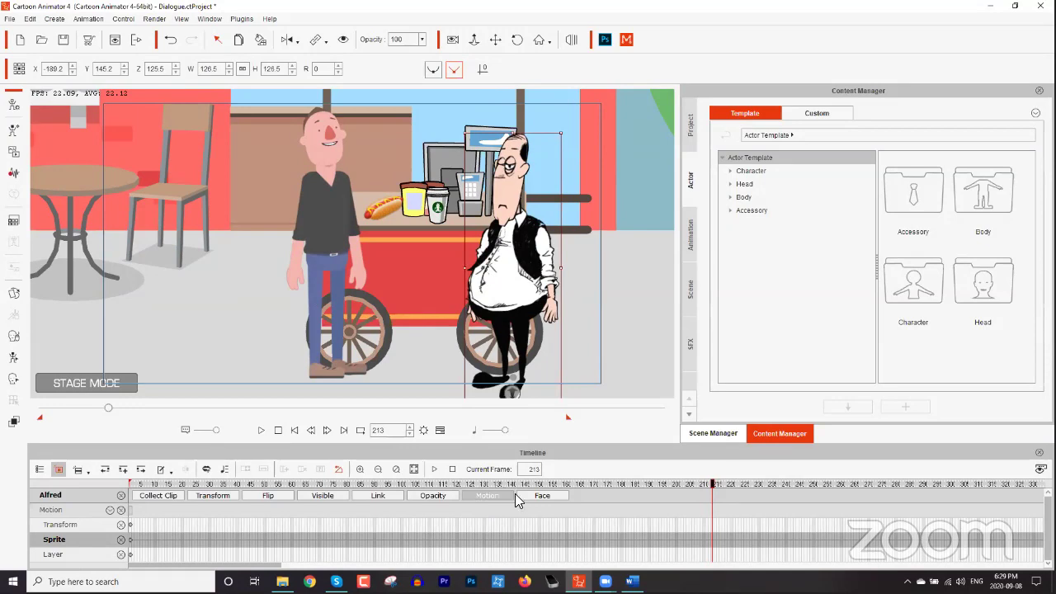
click(541, 496)
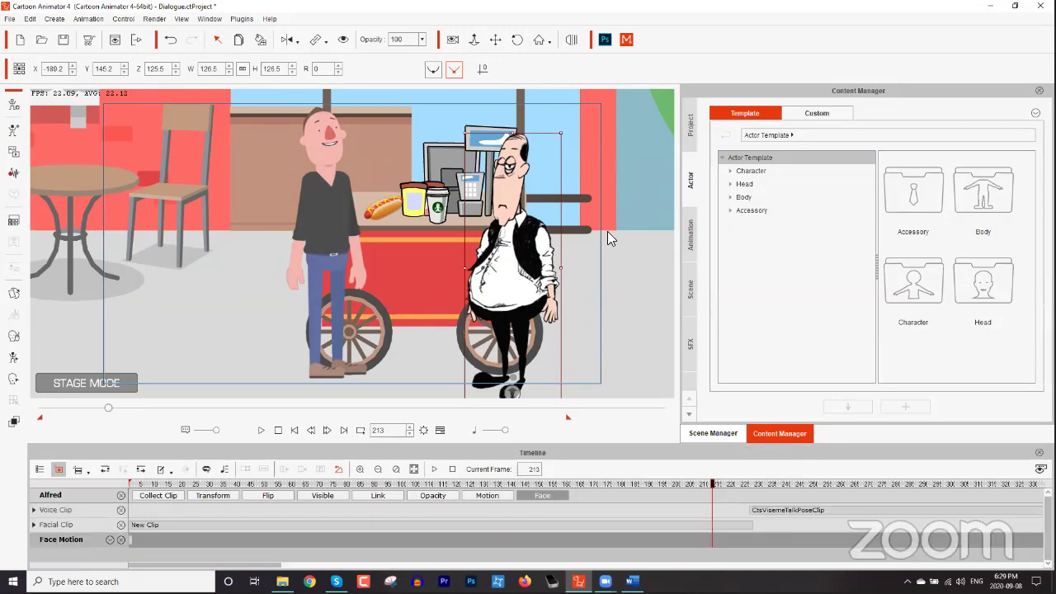
drag(578, 277, 545, 348)
scroll(542, 184, up, 2)
drag(568, 271, 457, 247)
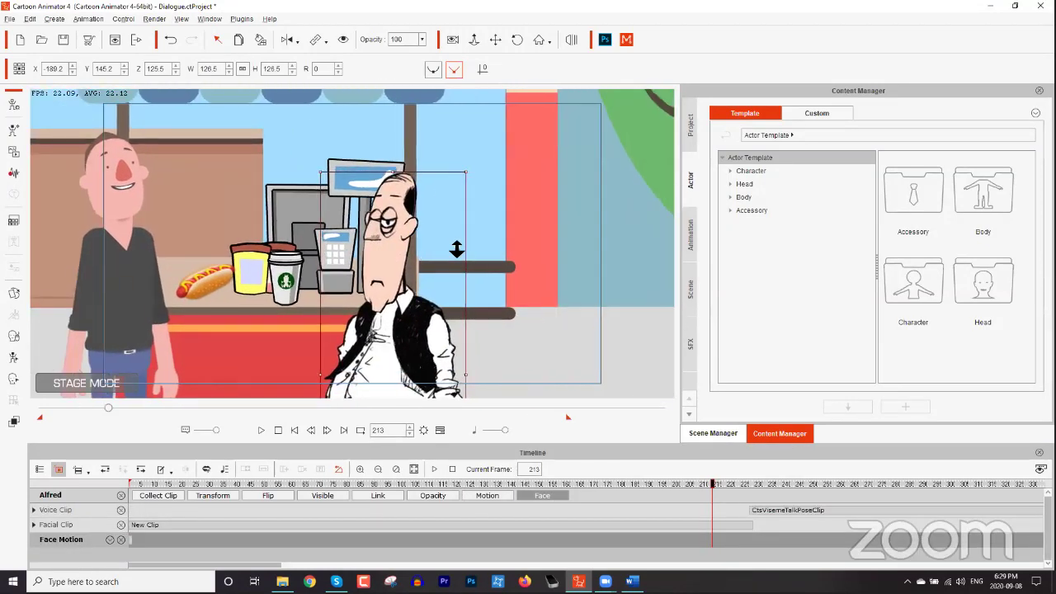
scroll(457, 248, up, 2)
scroll(498, 229, up, 4)
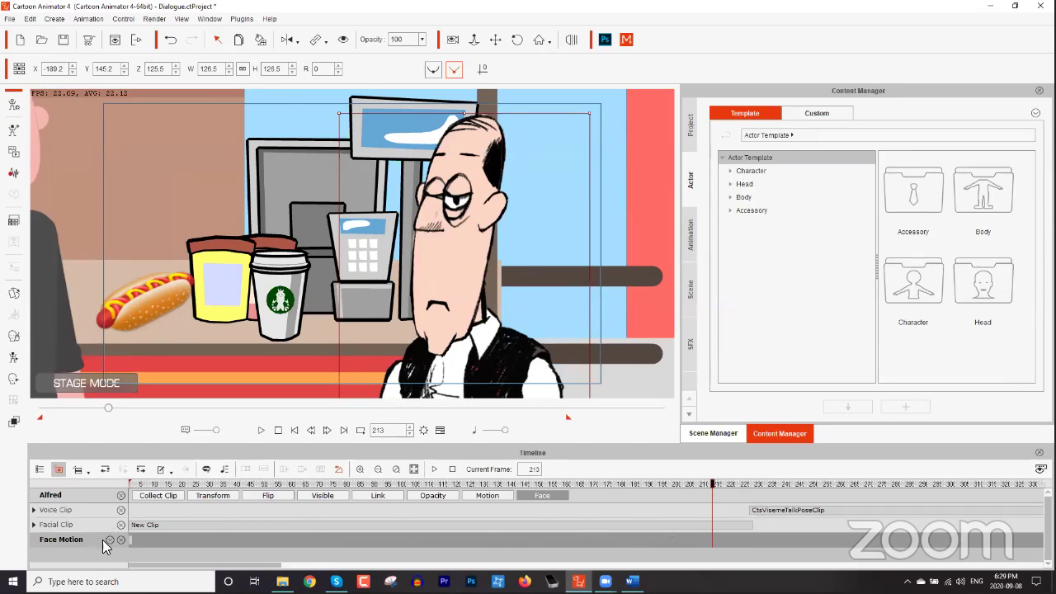
click(34, 525)
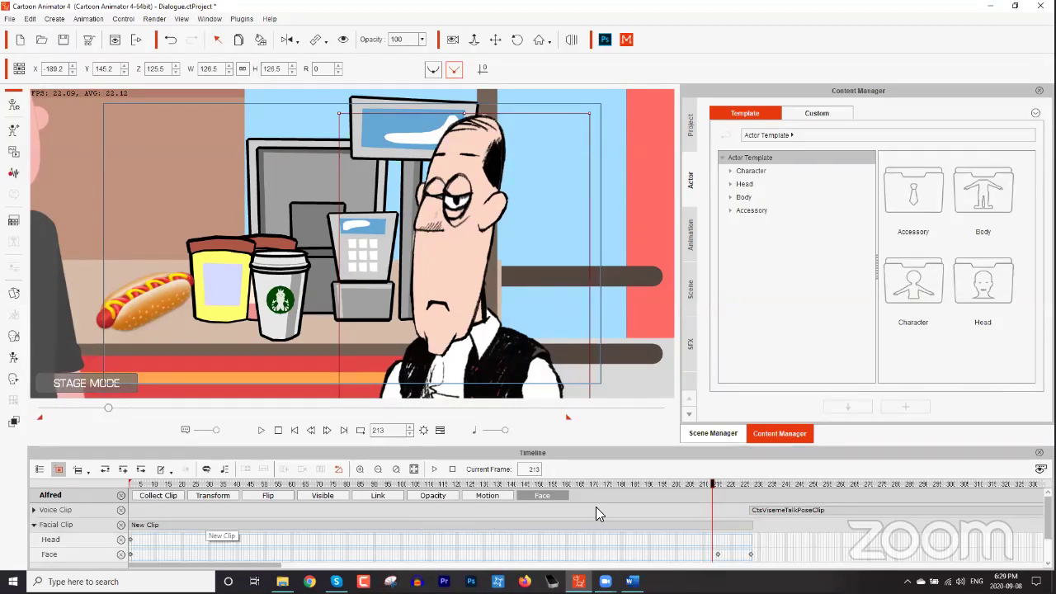
Go to Alfred's last face key at frame 227 and open the Face Key Editor's expression templates.
click(719, 551)
drag(716, 481, 750, 487)
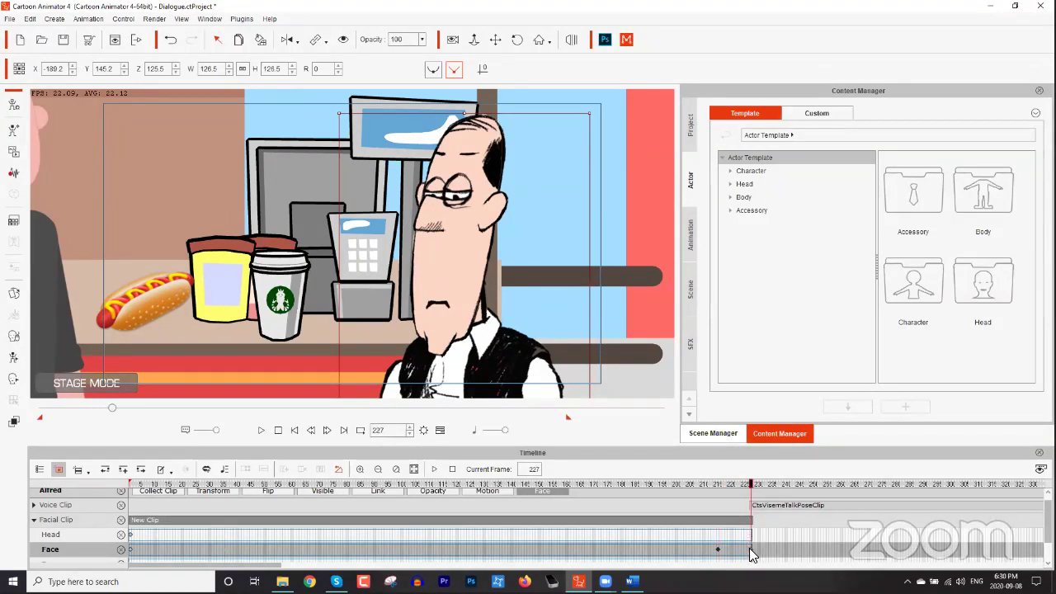
click(14, 381)
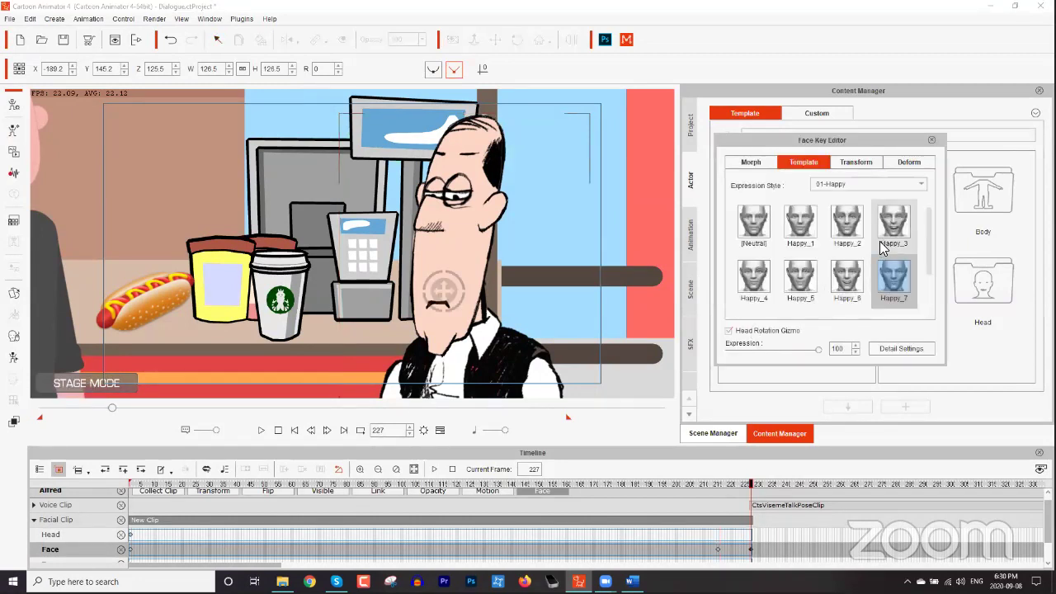
Try the Happy_2, Happy_3, Happy_6 and Happy_5 expressions on Alfred's face at frame 227.
click(851, 221)
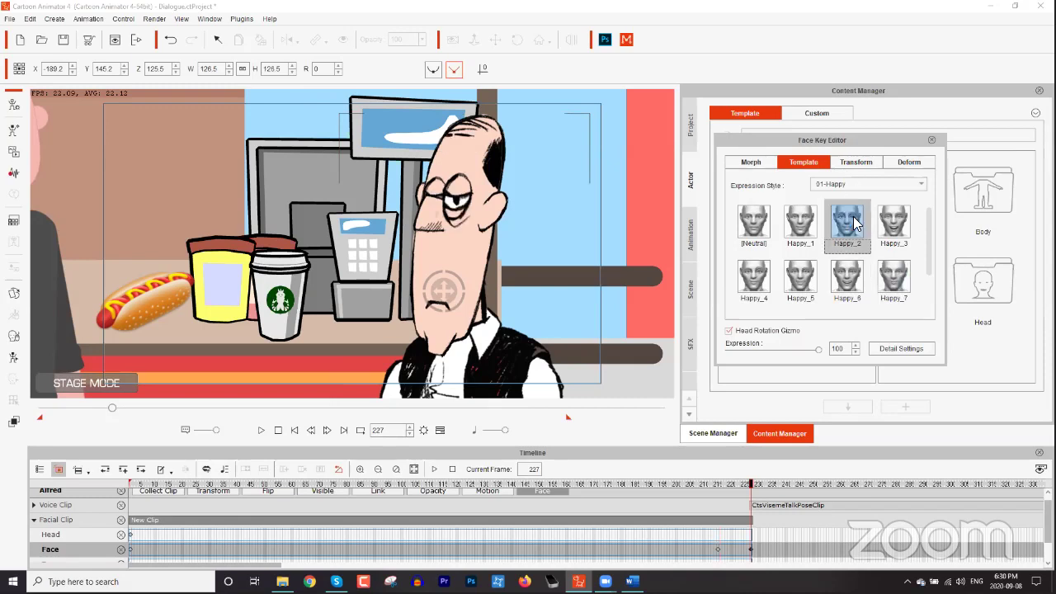
click(894, 221)
click(847, 276)
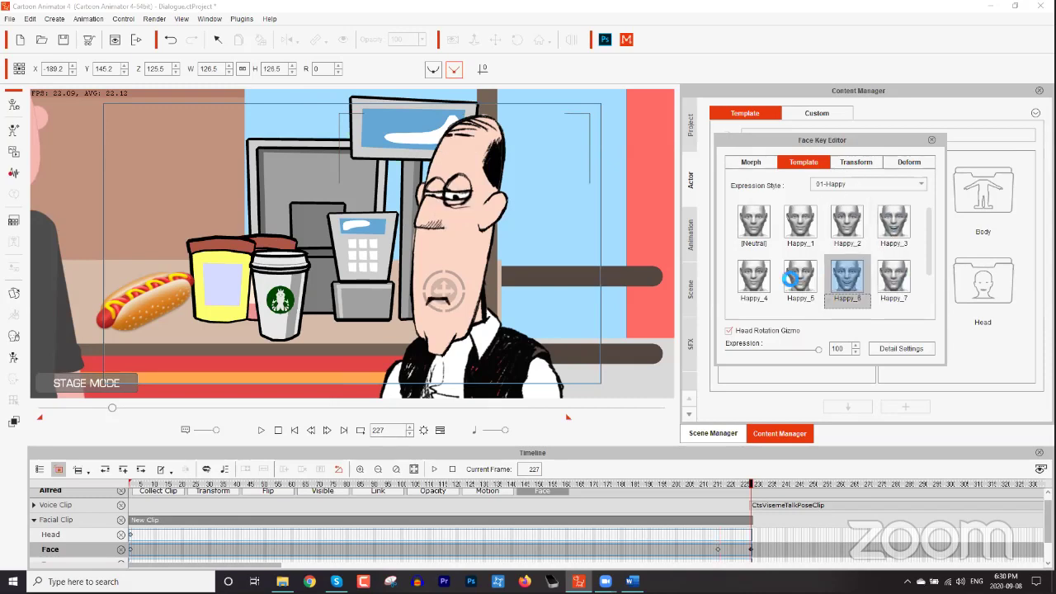
click(799, 277)
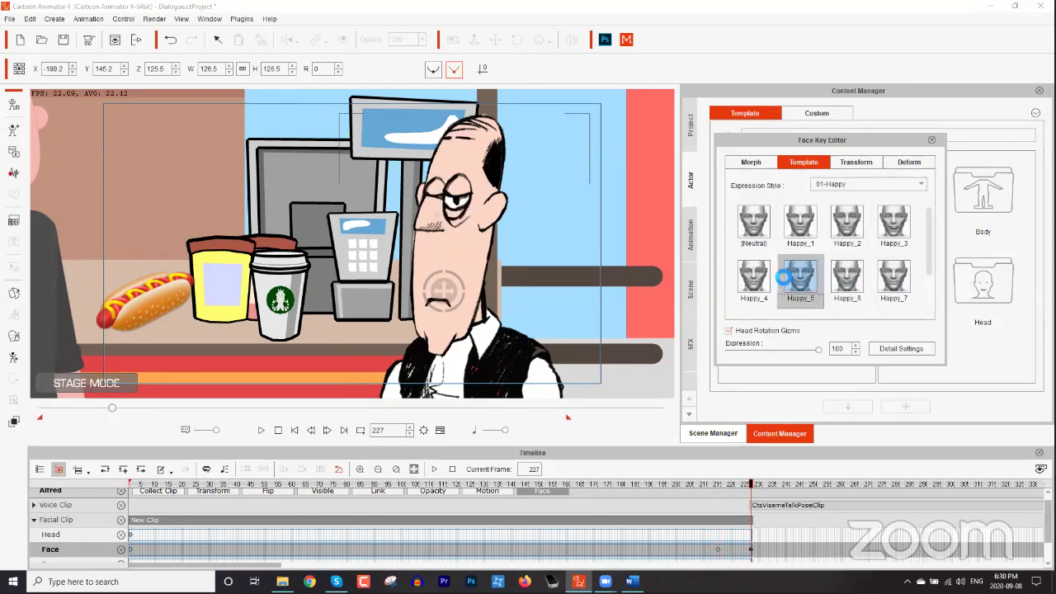
Try expressions from the 02-Angry style on Alfred's face, including Evil_1 and Angry_6.
click(866, 183)
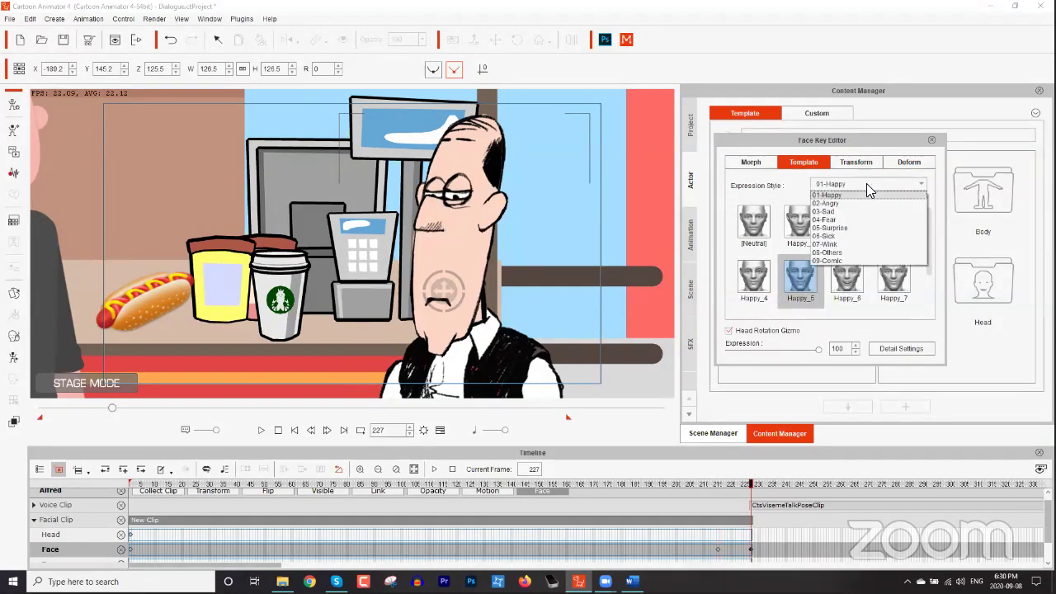
click(829, 203)
click(854, 237)
click(889, 274)
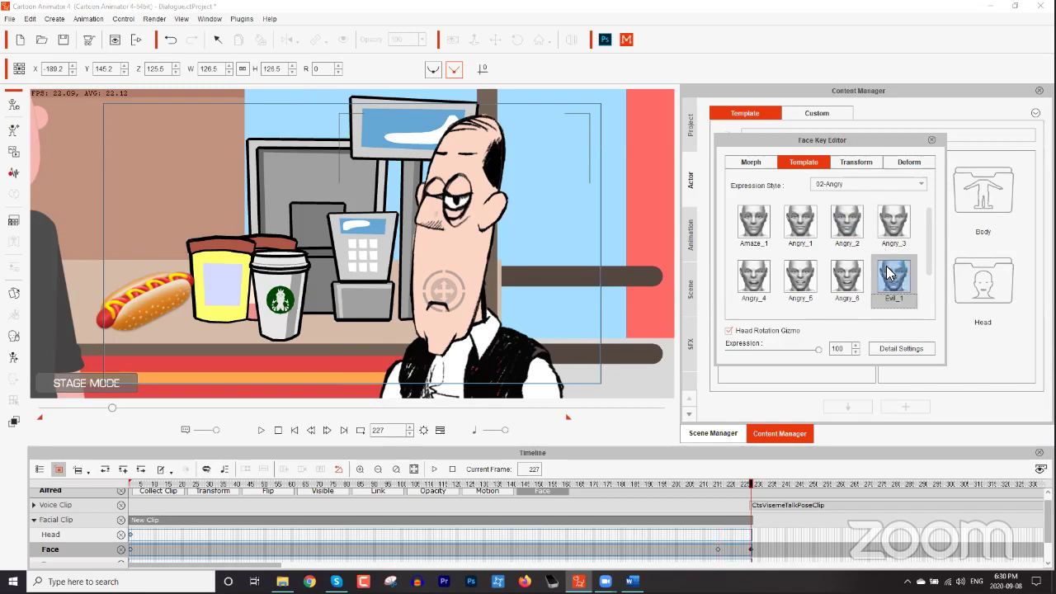
click(849, 285)
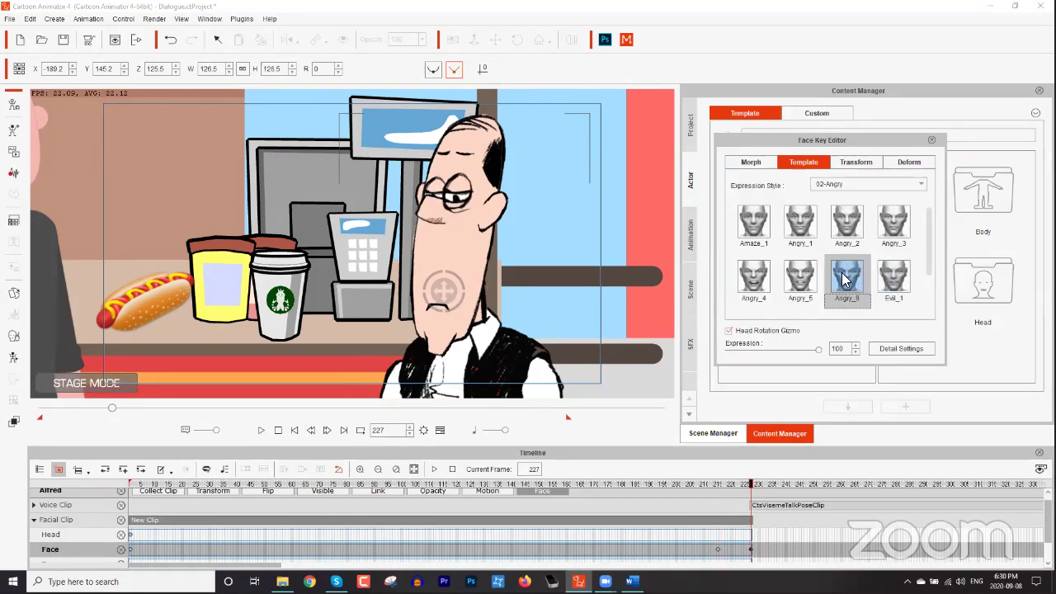
Return to the 01-Happy style, compare Happy_2, and apply the Happy_3 expression to Alfred's face at frame 227.
click(870, 184)
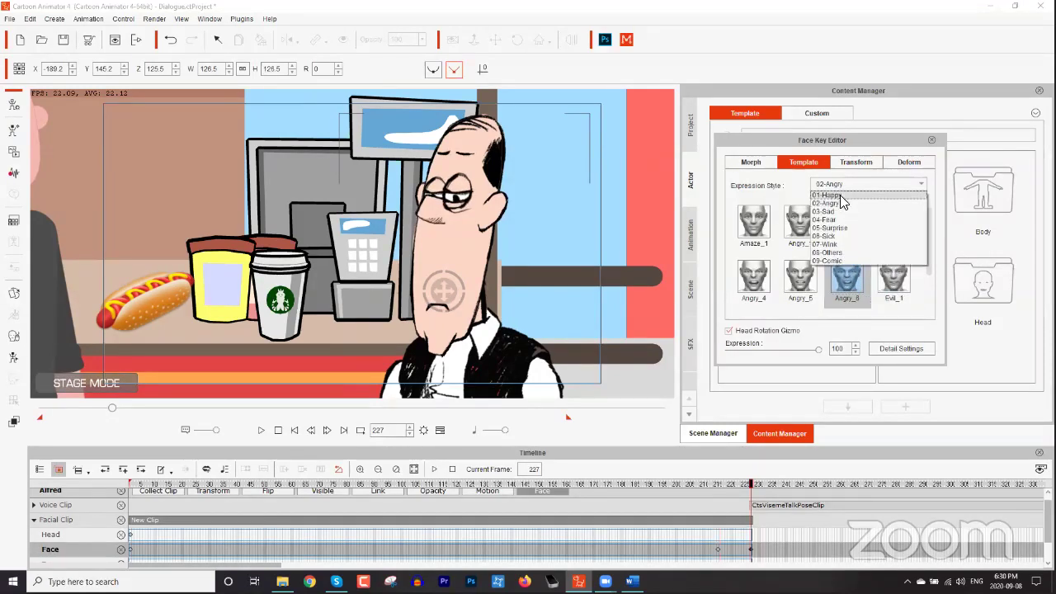
click(840, 196)
click(847, 234)
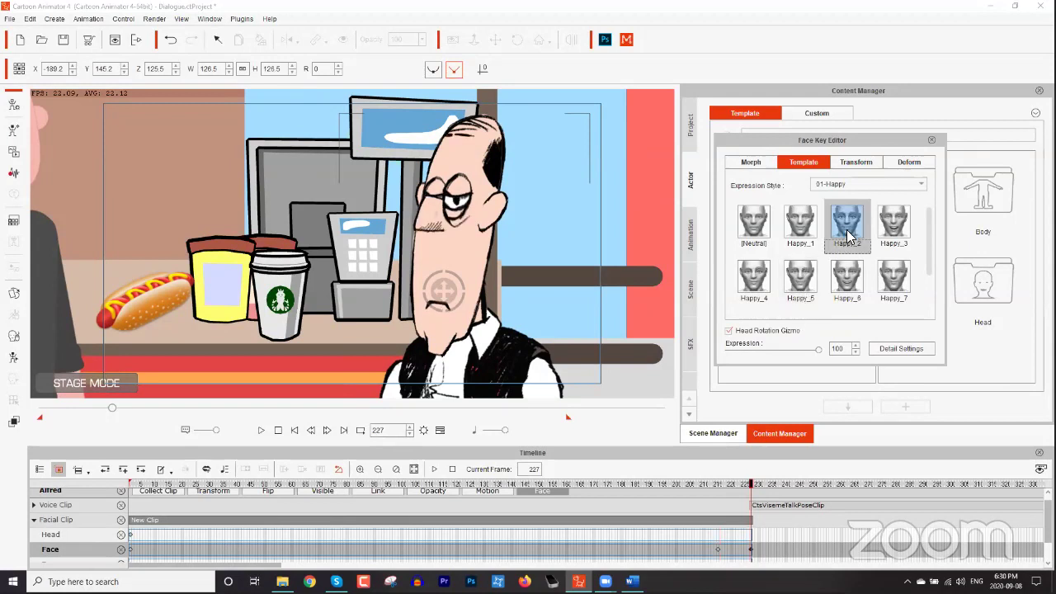
click(889, 240)
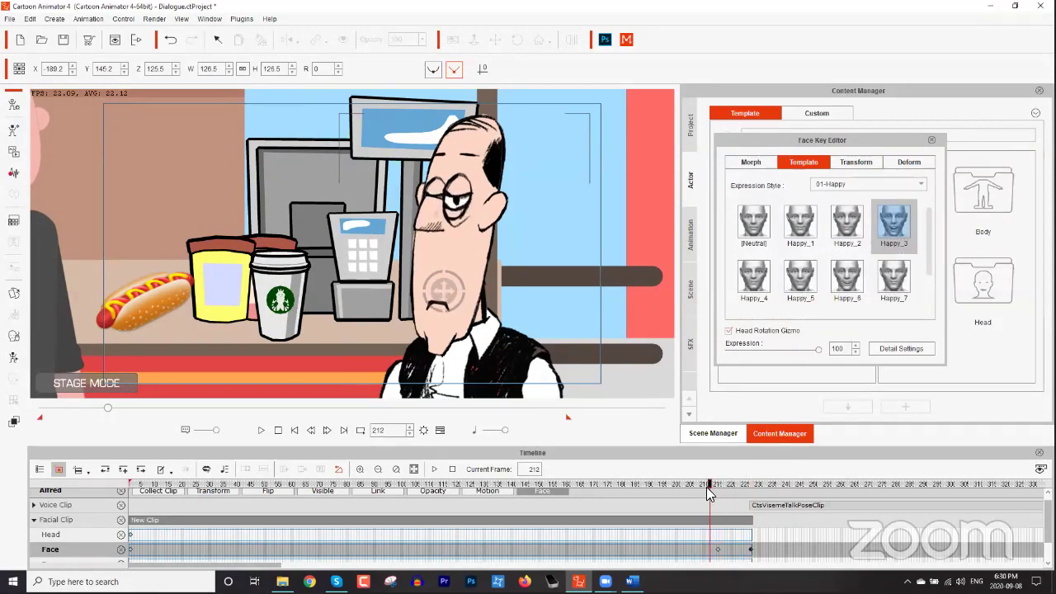
Preview the expression change, shift the face key at frame 215 closer to the frame 227 key, and play the transition again.
key(space)
key(space)
drag(718, 485, 741, 513)
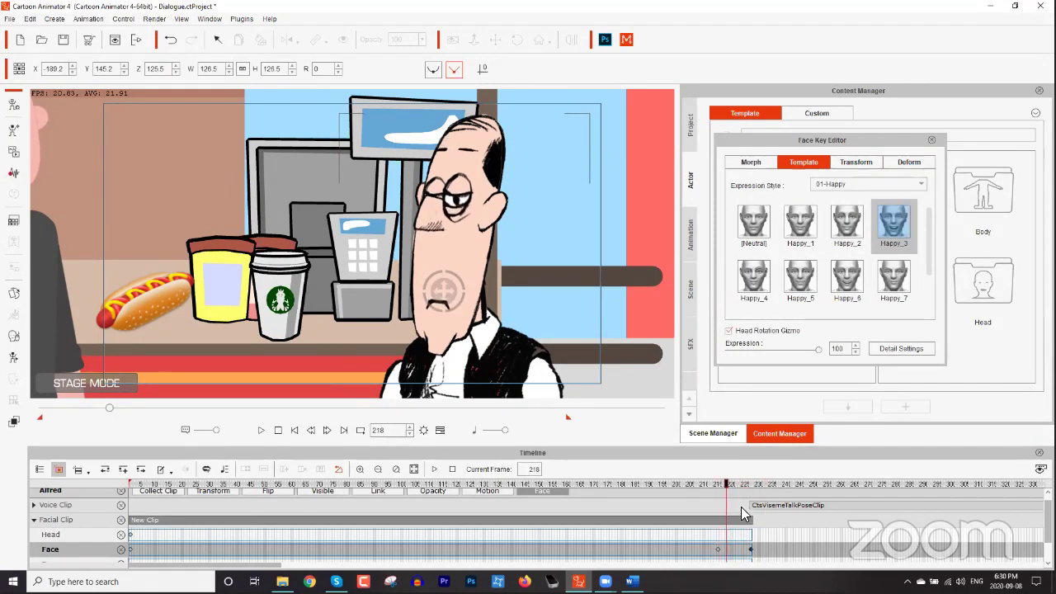
click(718, 550)
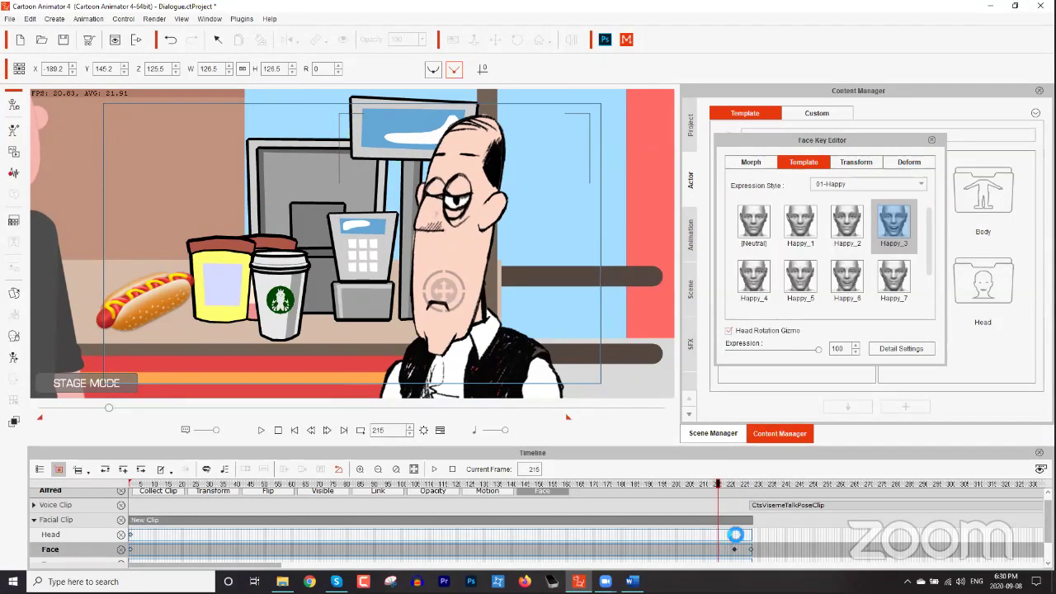
key(space)
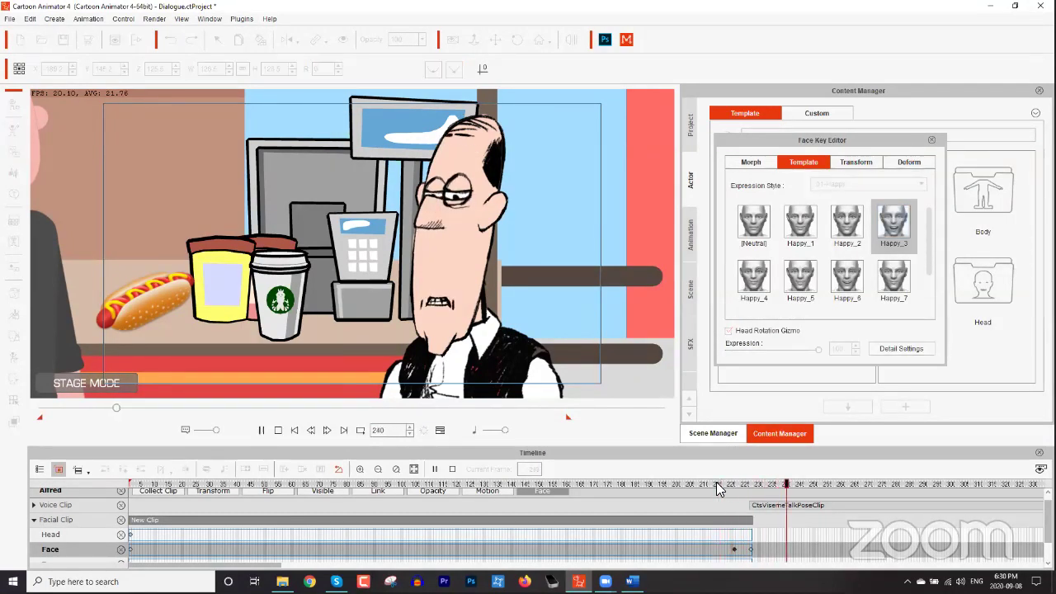
key(space)
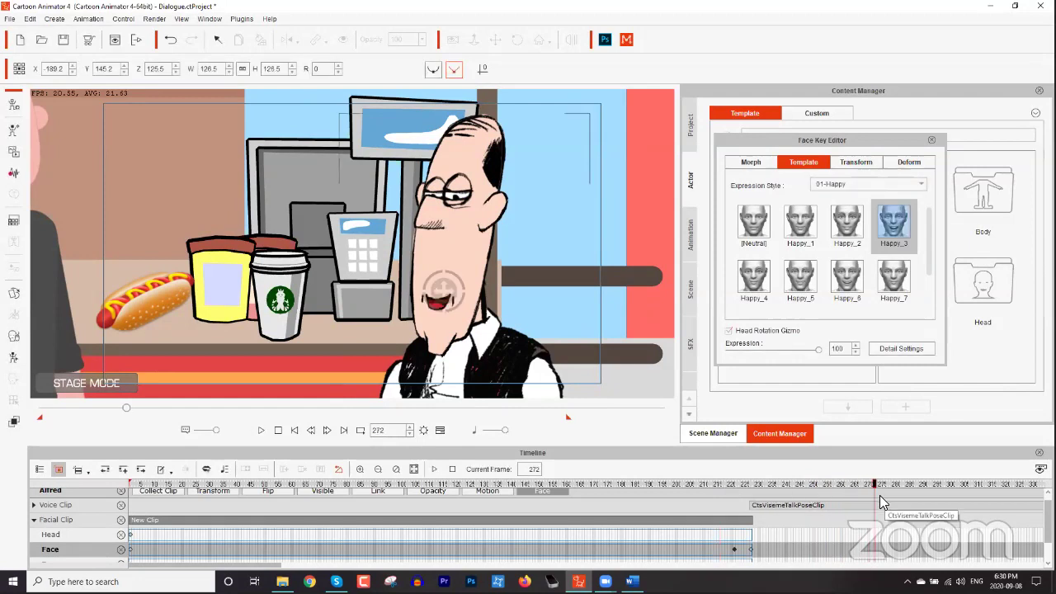
Add a face key for Alfred at frame 272 and play back his line from just before the voice clip.
click(876, 553)
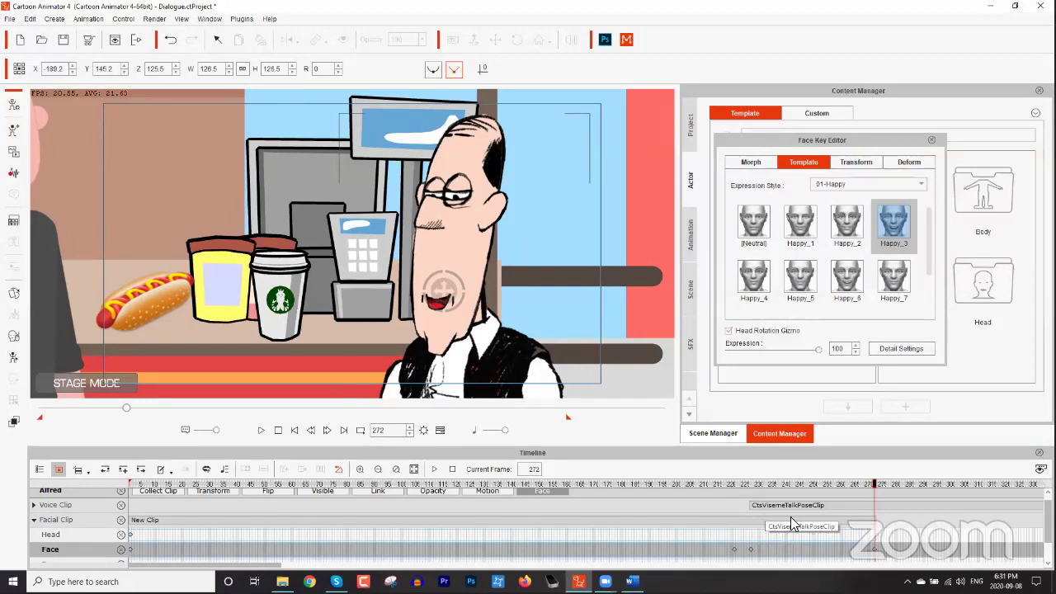
click(742, 487)
key(space)
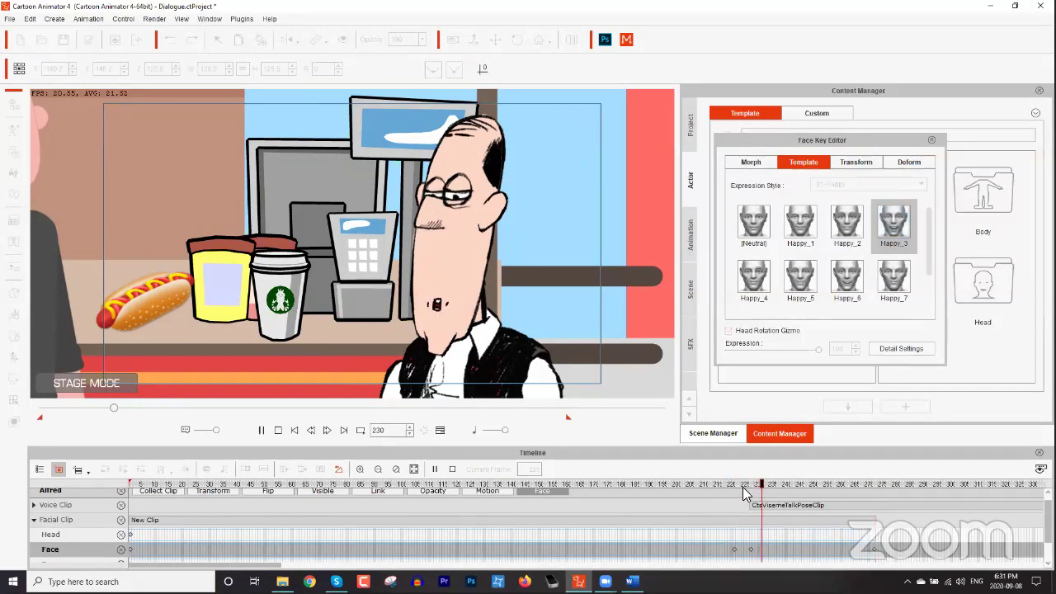
key(space)
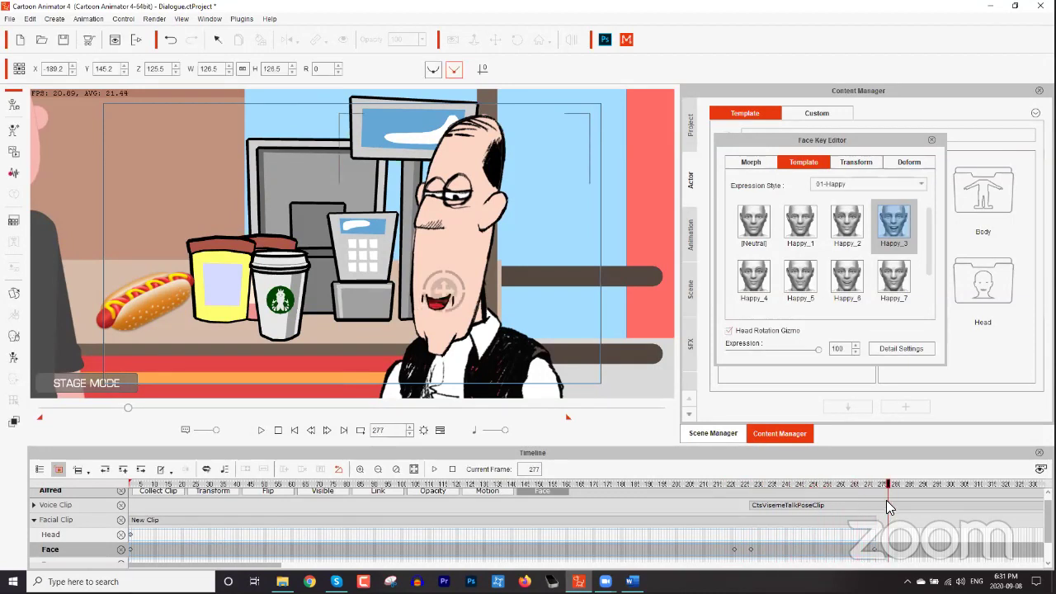
Try a lower expression strength on Alfred's face at frame 276 and return it to 100.
drag(883, 487, 885, 486)
drag(819, 353, 775, 353)
drag(810, 349, 821, 351)
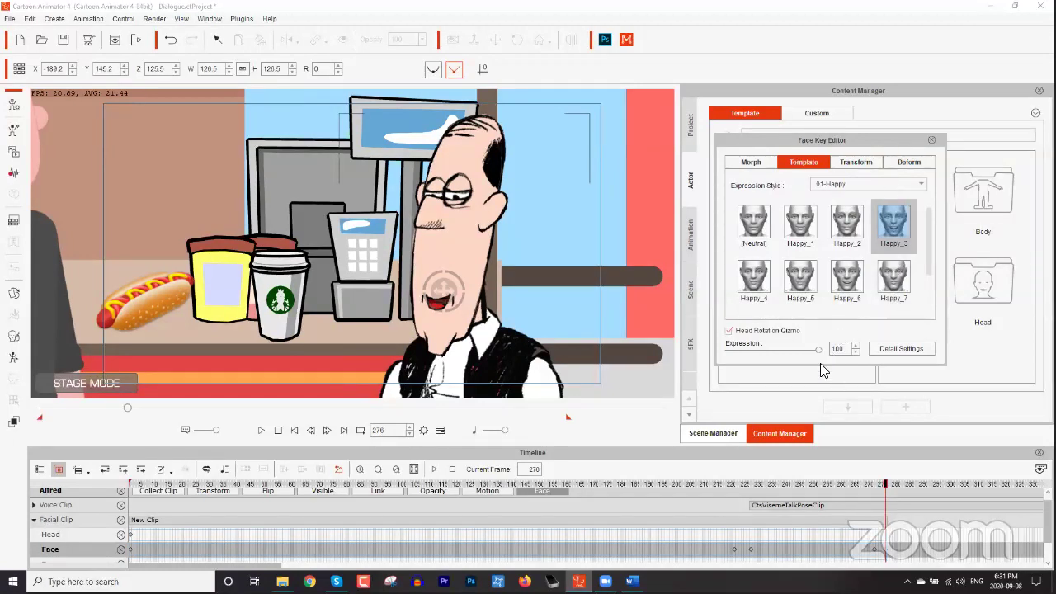
Reduce the Happy_3 expression strength to 52 at frame 276 and play back the character's facial animation.
drag(818, 350, 774, 349)
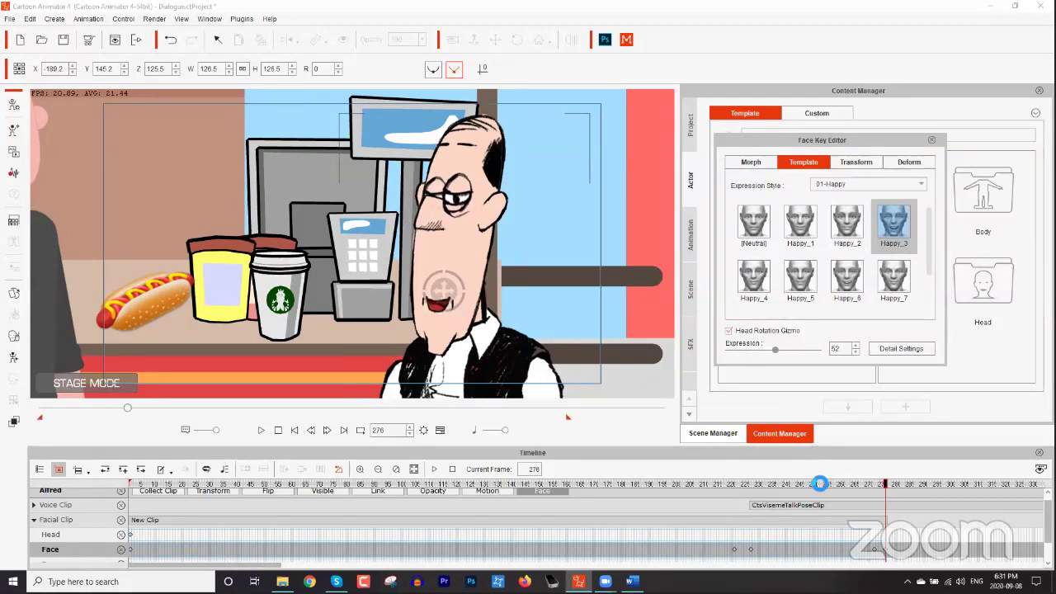
drag(750, 492, 721, 485)
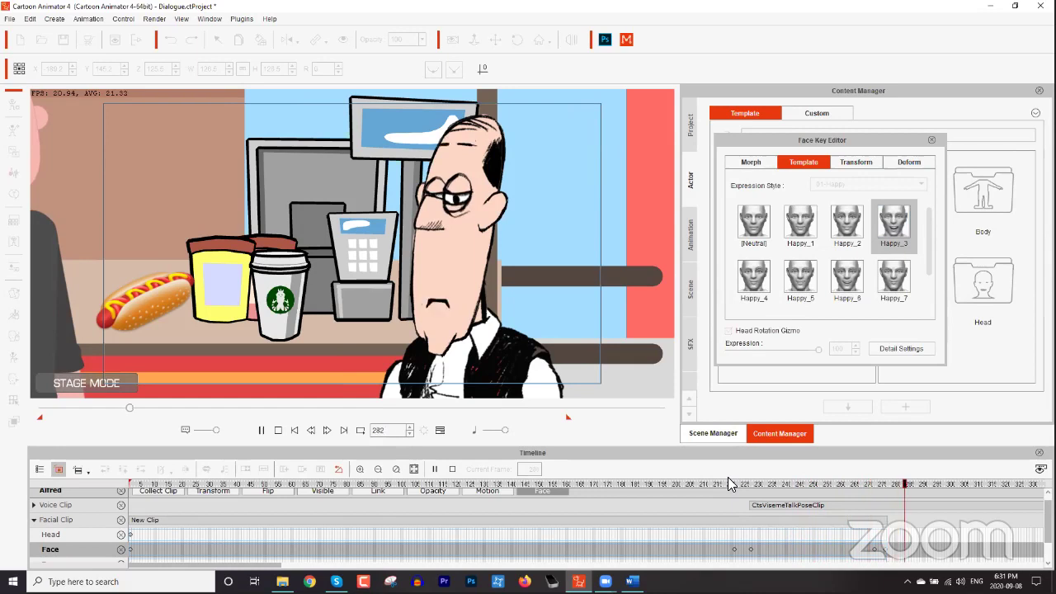
key(space)
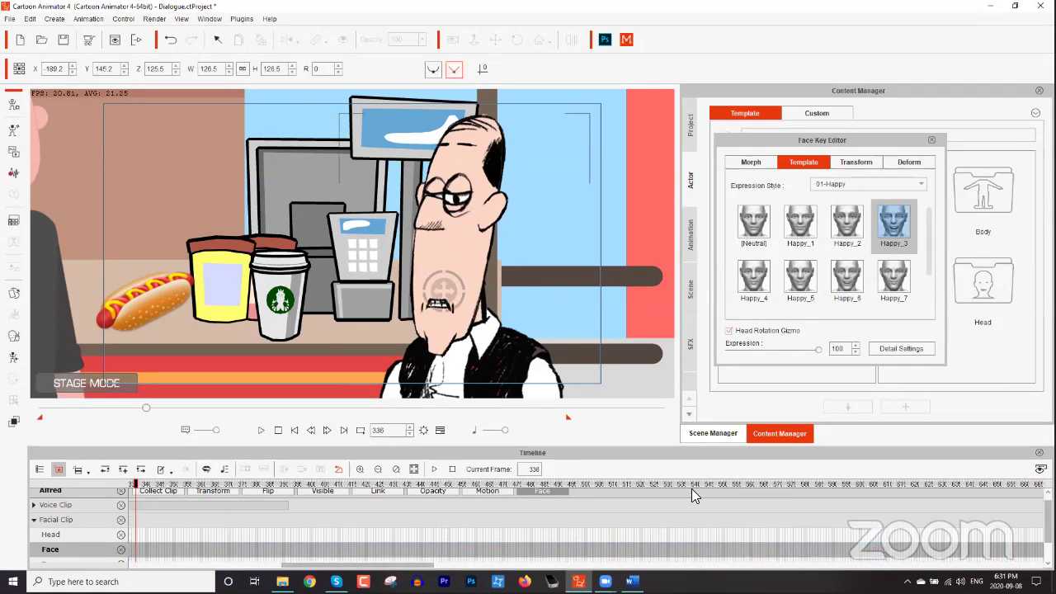
Return to frame 227, finish face key editing, and browse the Idle & Talk motion templates under Elastic Folks_Side.
drag(404, 569, 323, 569)
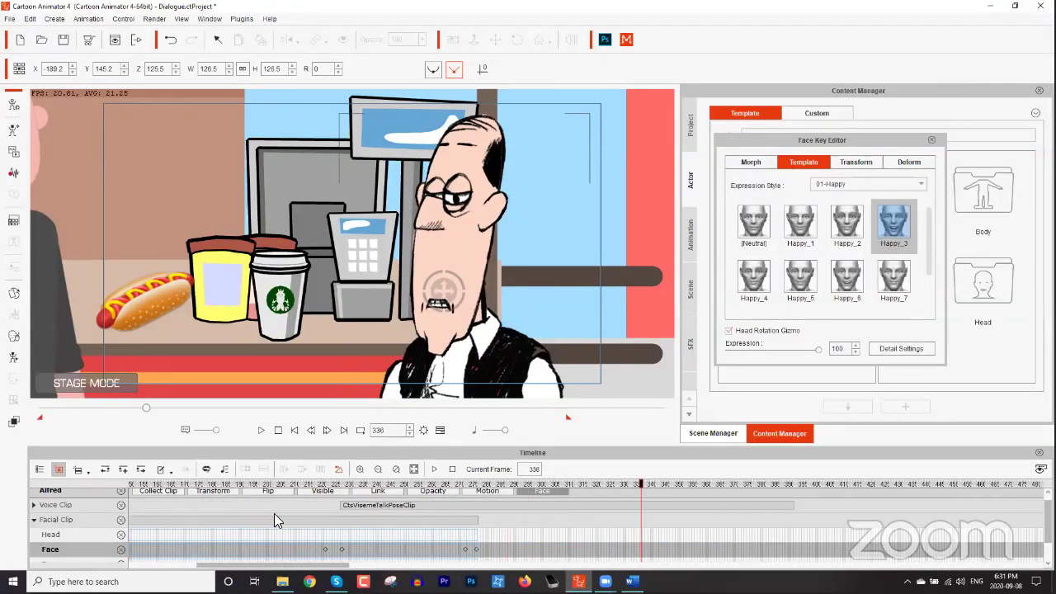
mouse_move(326, 485)
mouse_down()
mouse_move(315, 485)
mouse_move(342, 487)
mouse_up()
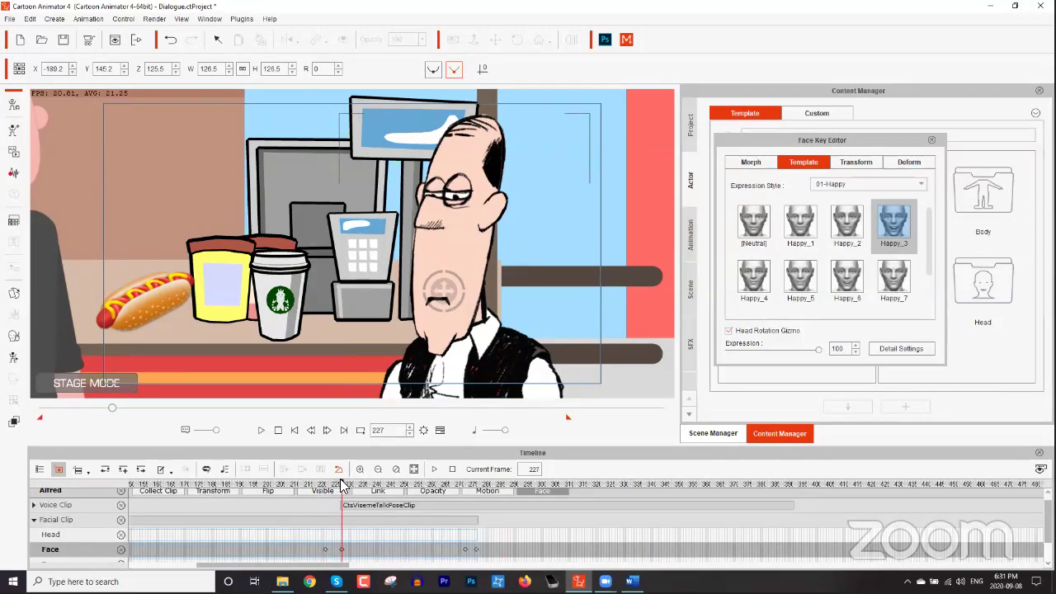
click(930, 140)
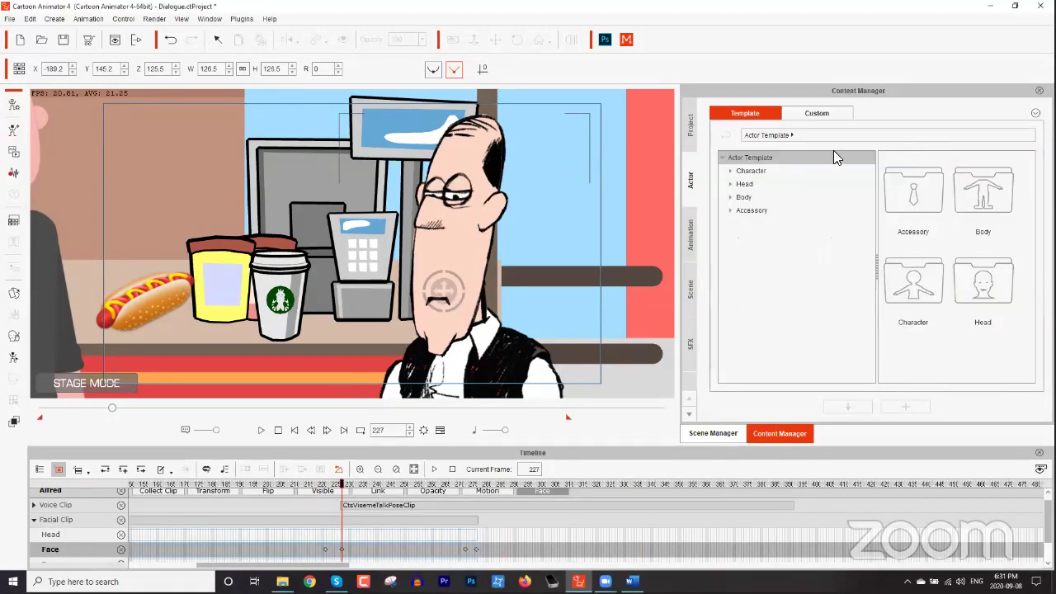
click(688, 235)
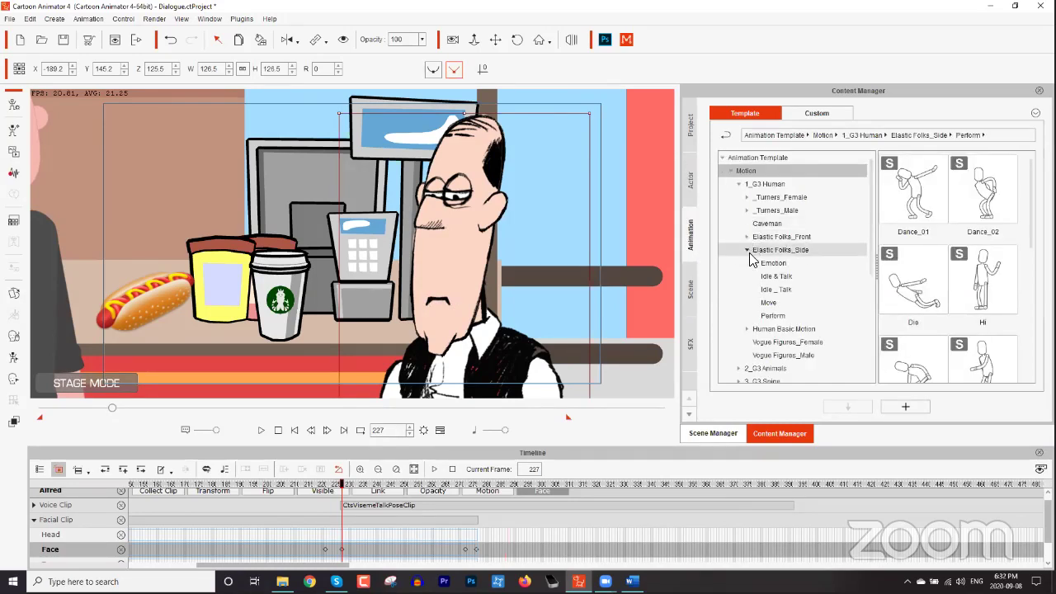
click(788, 276)
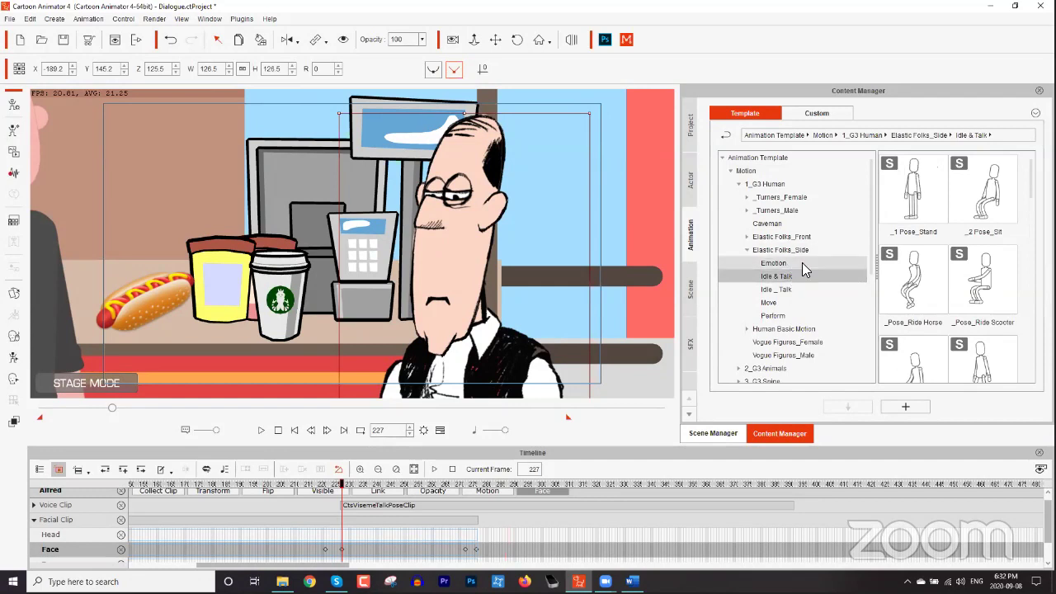
scroll(949, 264, down, 3)
scroll(948, 267, down, 5)
scroll(948, 266, down, 5)
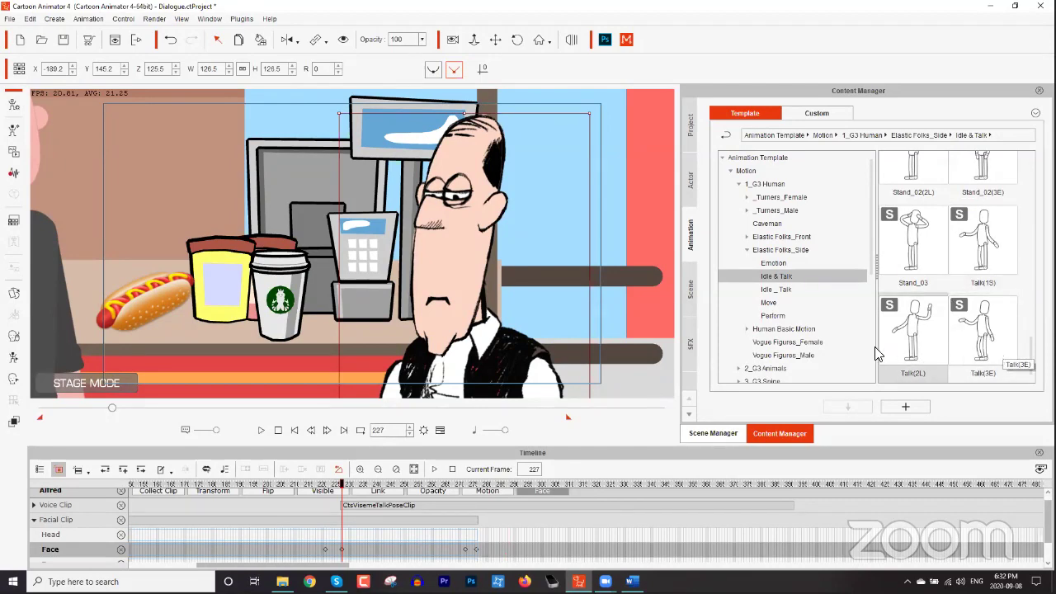
scroll(529, 330, down, 3)
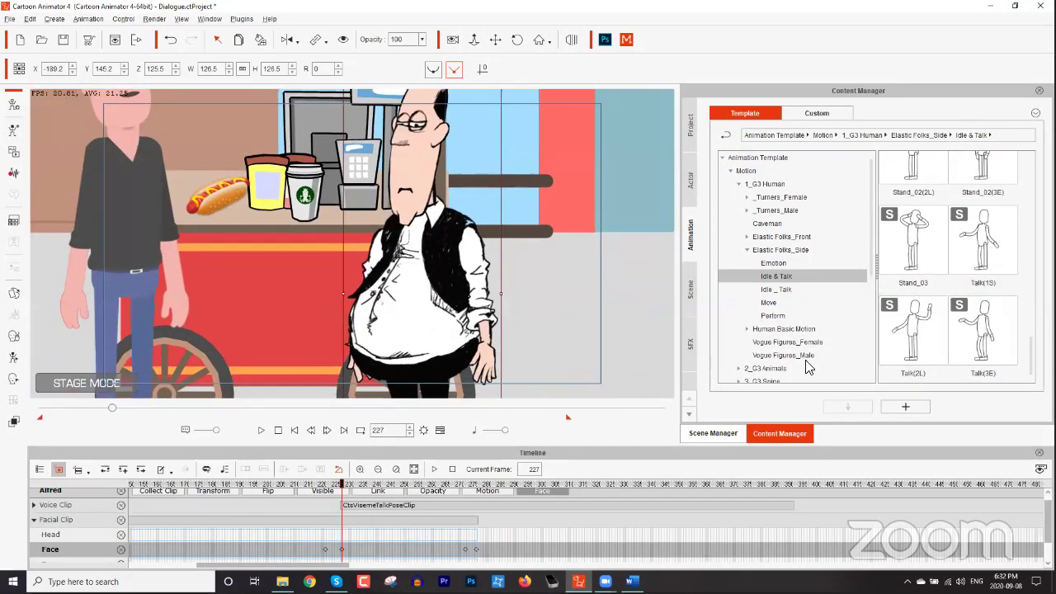
Apply the Talk(1S), Talk(2L) and Talk(3E) motions in sequence to the character in the black vest, starting at frame 227.
drag(519, 259, 617, 231)
double_click(1000, 248)
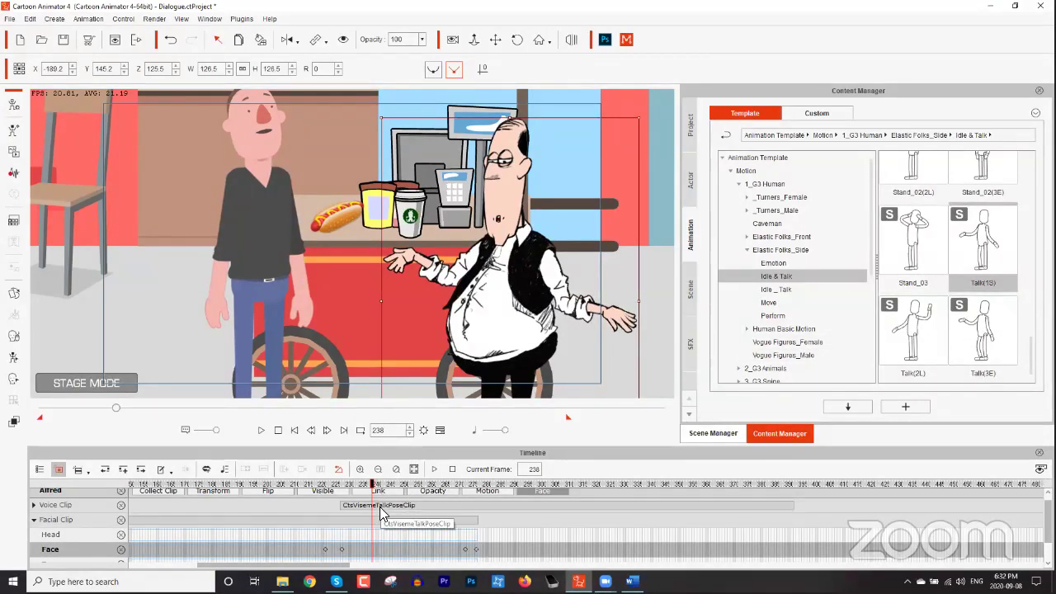
scroll(367, 516, up, 1)
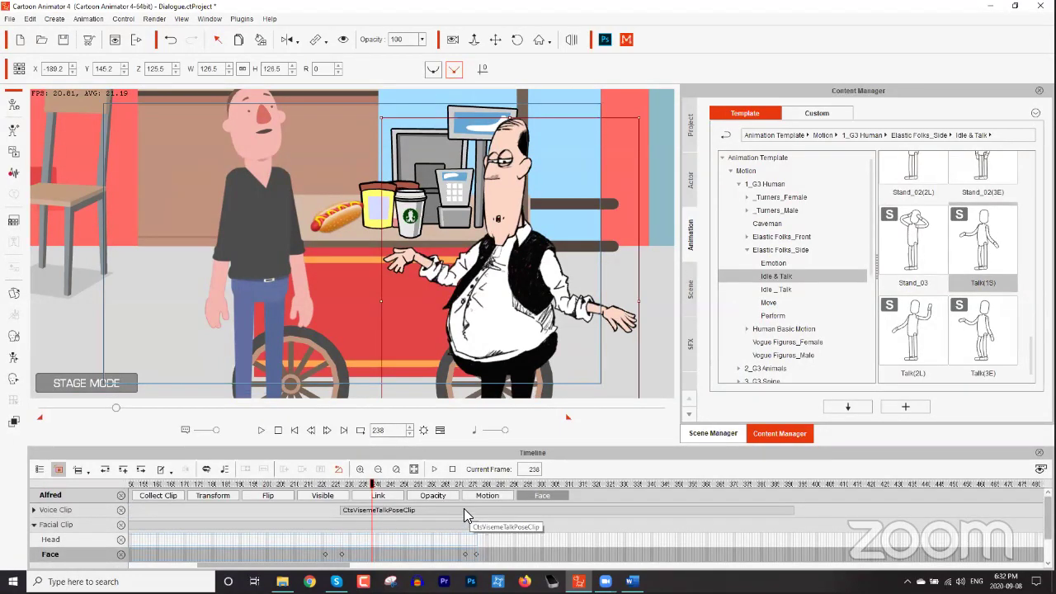
double_click(922, 344)
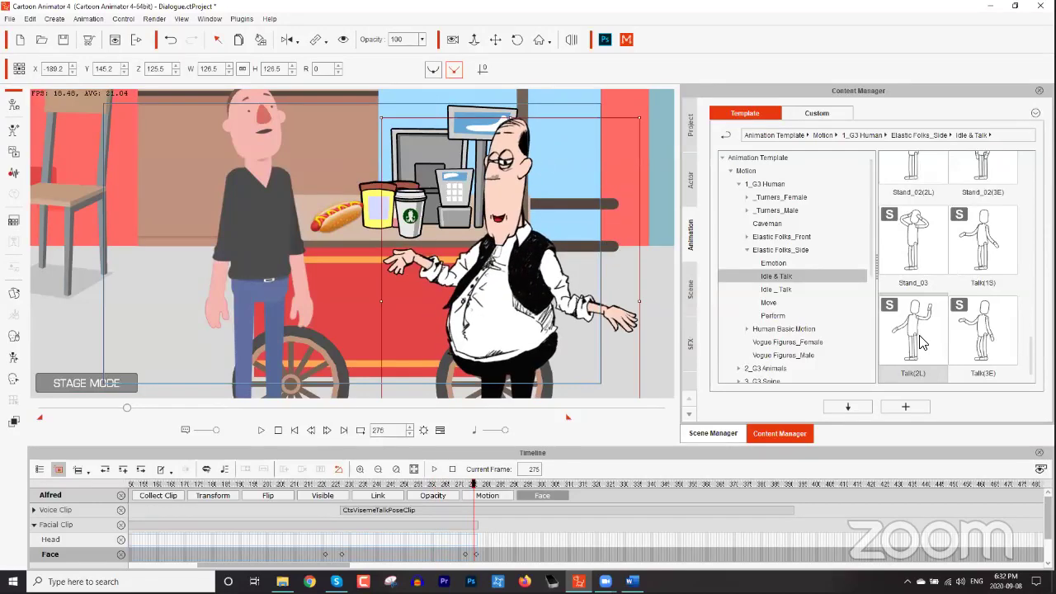
double_click(986, 343)
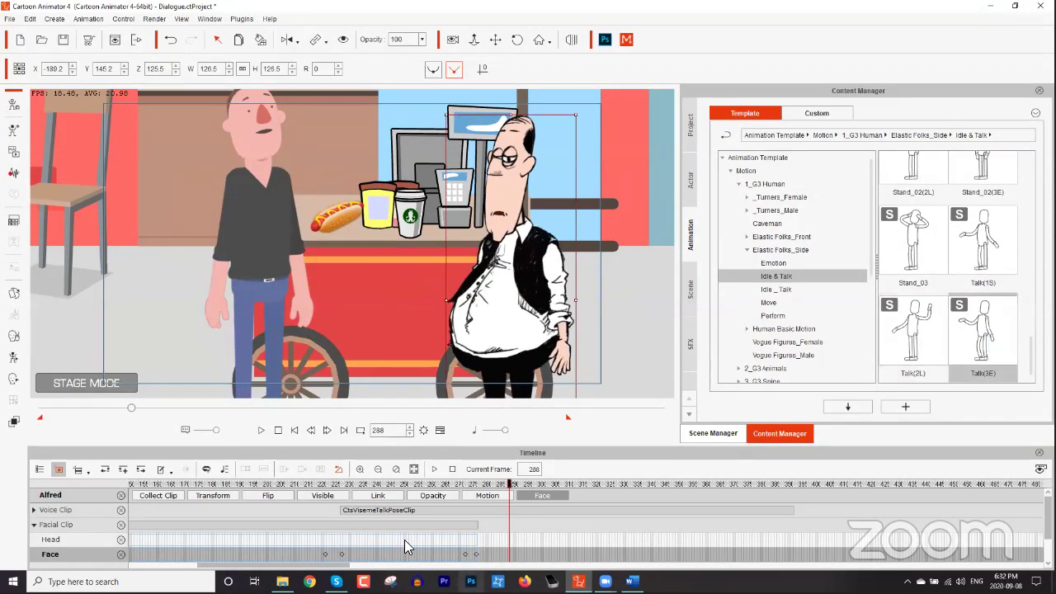
Show the vest character's motion track, preview the new talk clips, and return to frame 227.
click(536, 497)
click(495, 496)
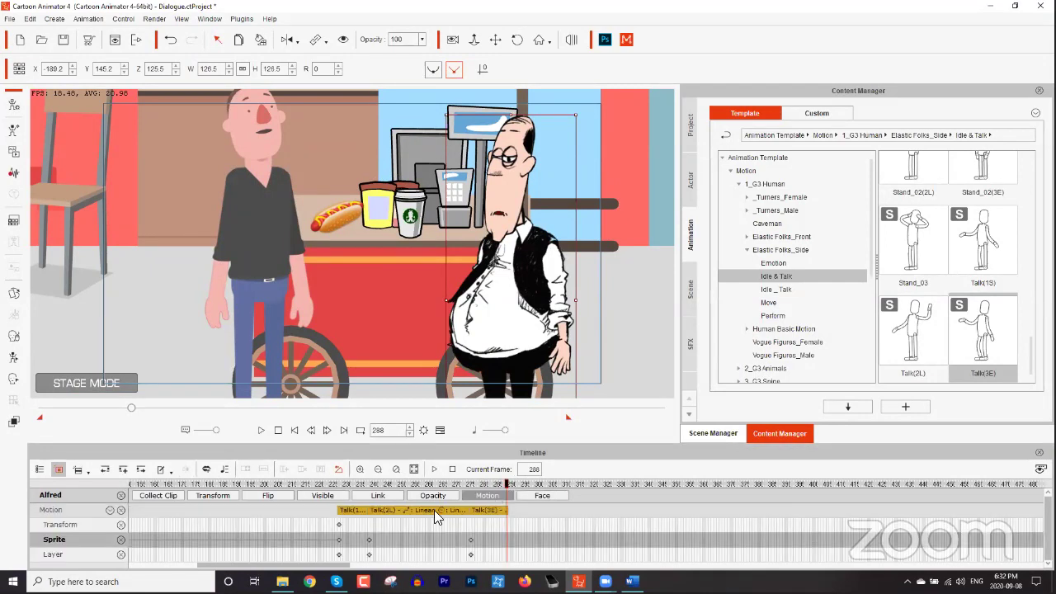
click(389, 509)
key(space)
click(356, 484)
drag(364, 489, 340, 493)
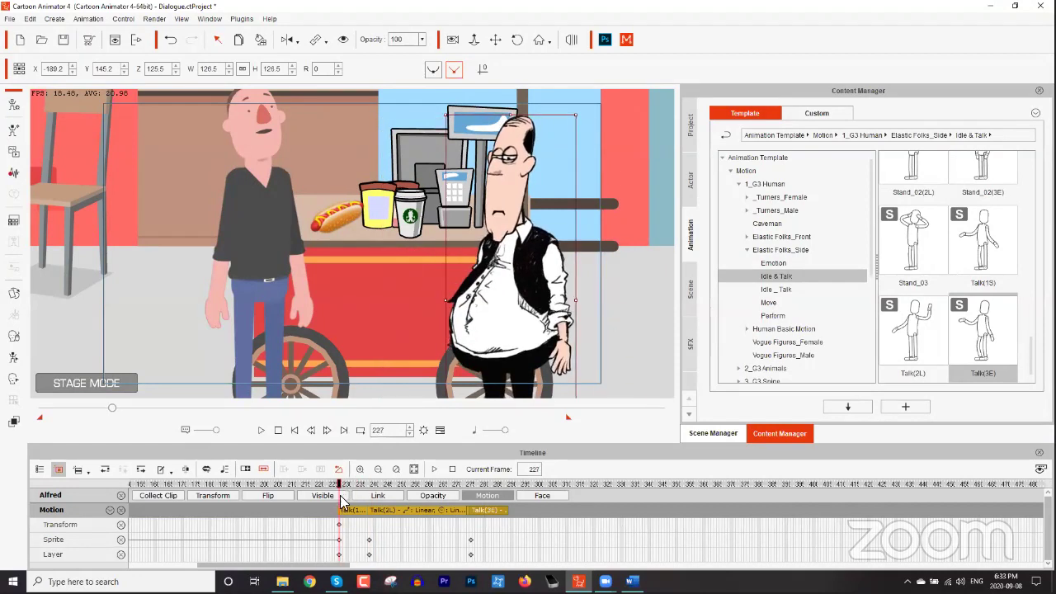
Remove the motion of the left-arm bones, including LArm, from the Talk(1S) clip.
scroll(342, 515, up, 2)
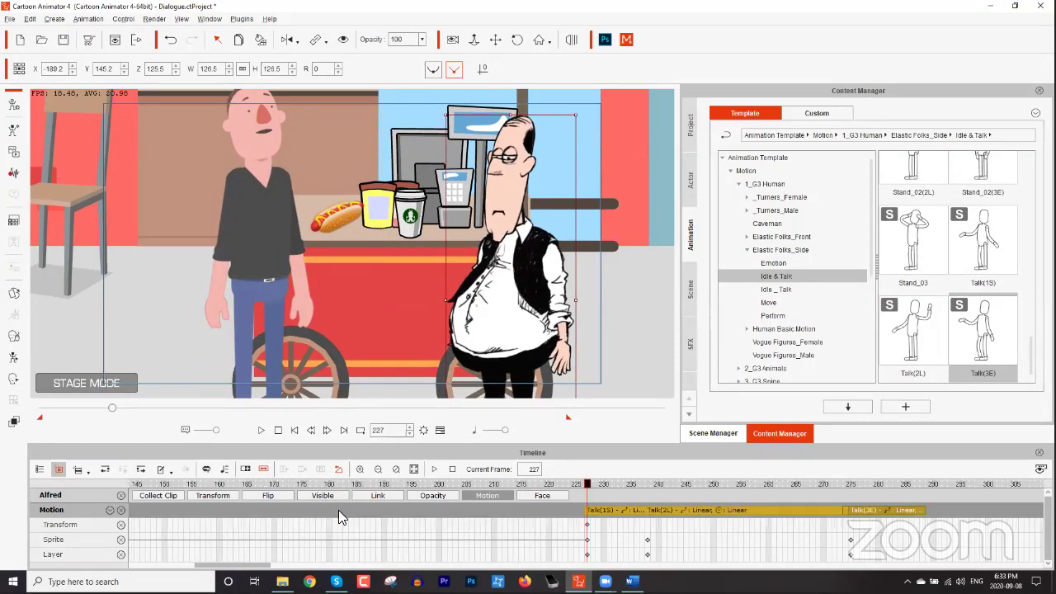
right_click(588, 513)
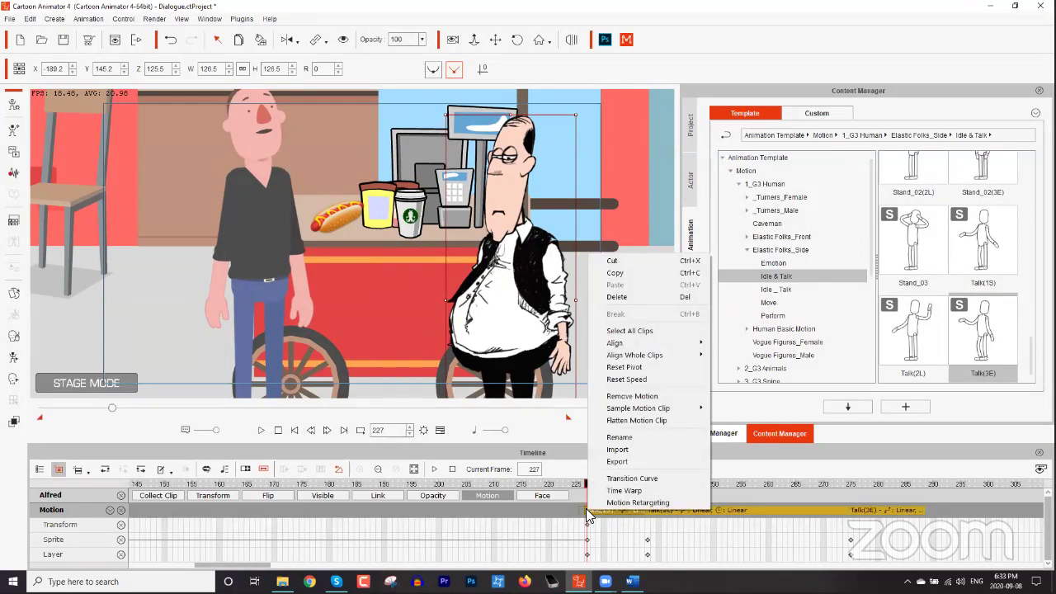
click(665, 399)
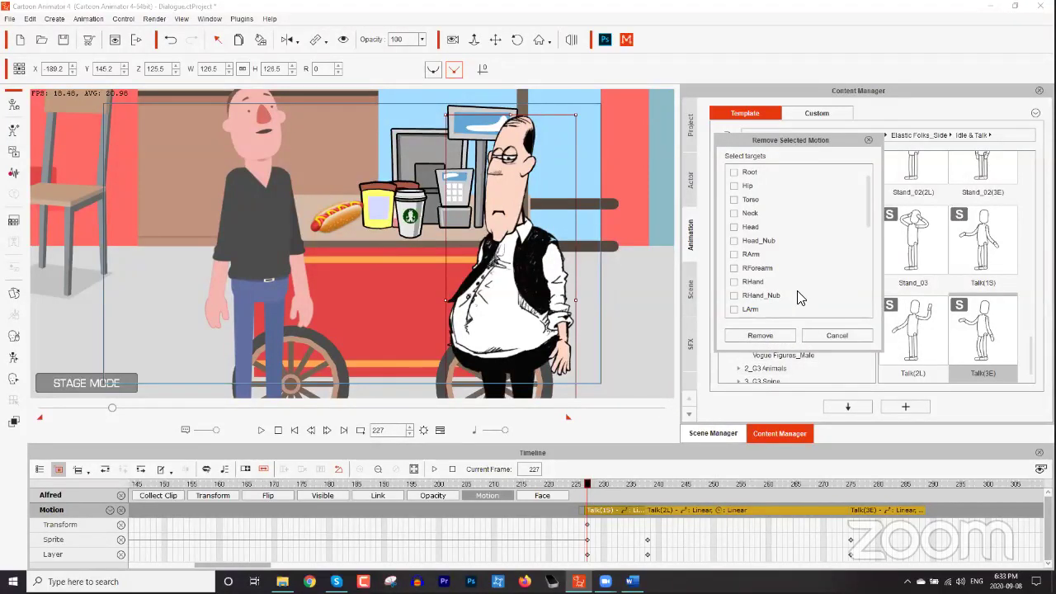
scroll(787, 250, down, 1)
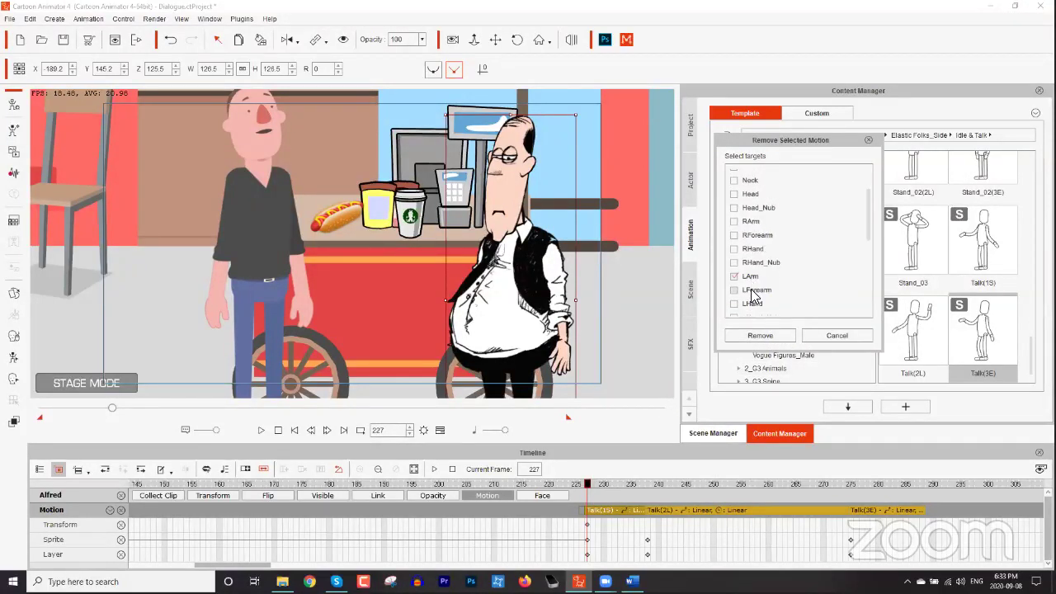
click(776, 335)
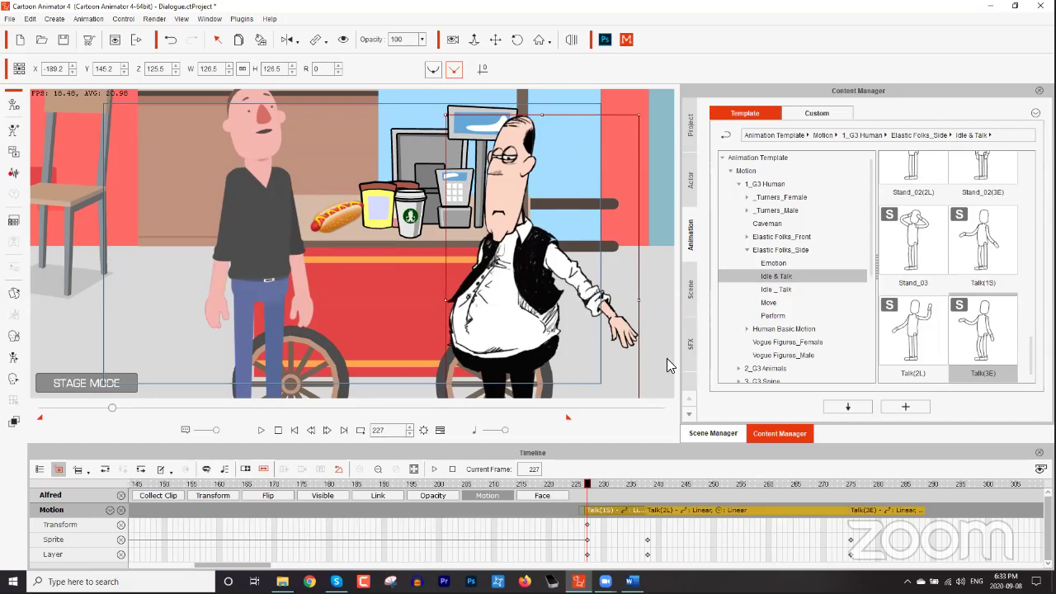
In the 2D Motion Key Editor, pose the vest character's left arm hanging down beside his body at frame 227.
click(14, 357)
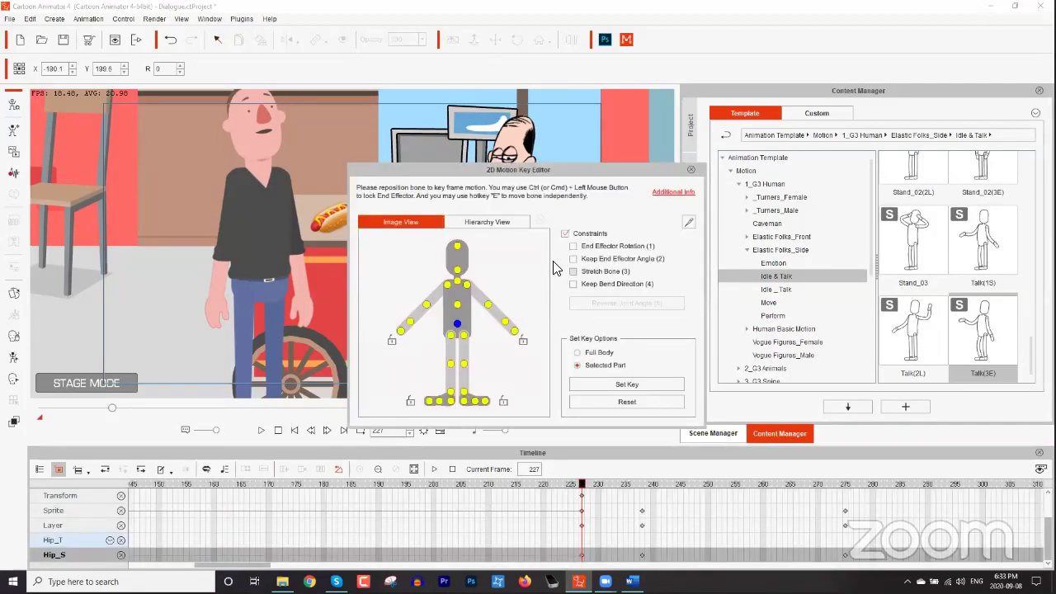
drag(585, 177, 903, 128)
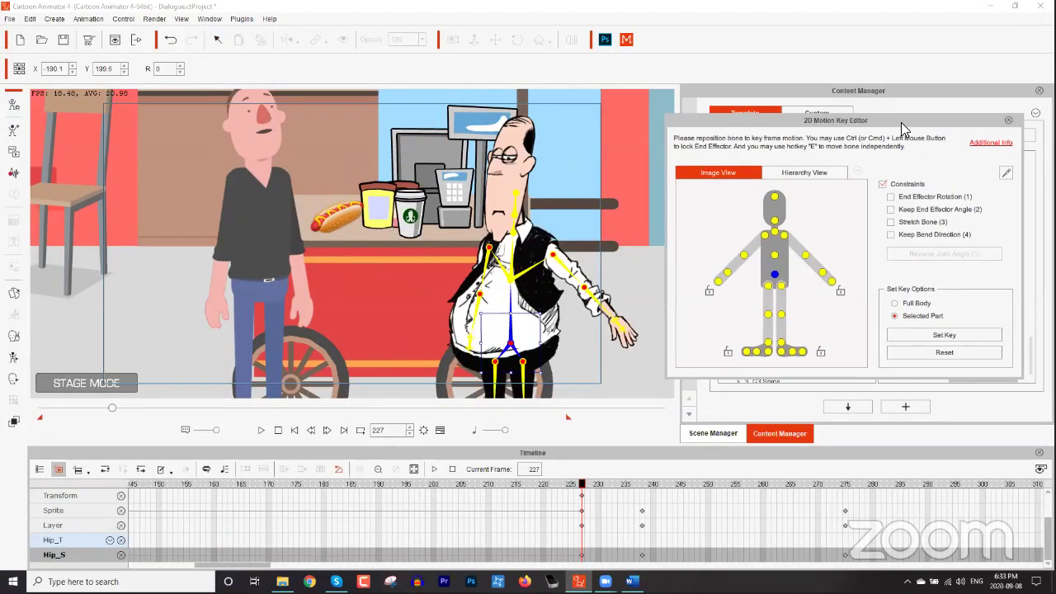
click(783, 236)
drag(577, 297, 575, 339)
click(566, 315)
Reset the pose at frame 224 with the Full Body option and scrub through the motion to frame 260.
mouse_move(581, 490)
mouse_down()
mouse_move(554, 490)
mouse_move(564, 490)
mouse_up()
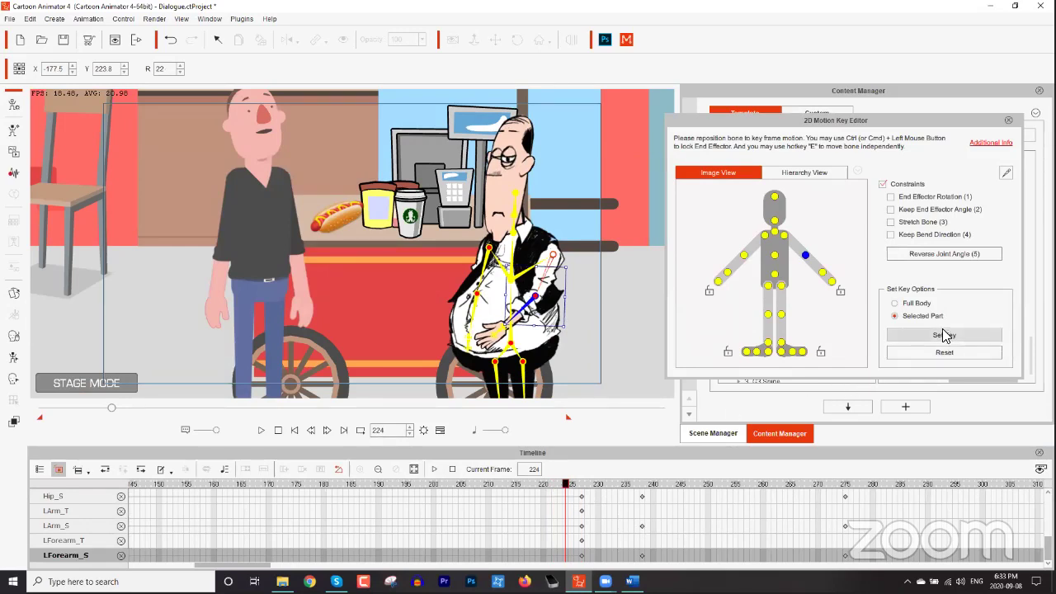
click(920, 304)
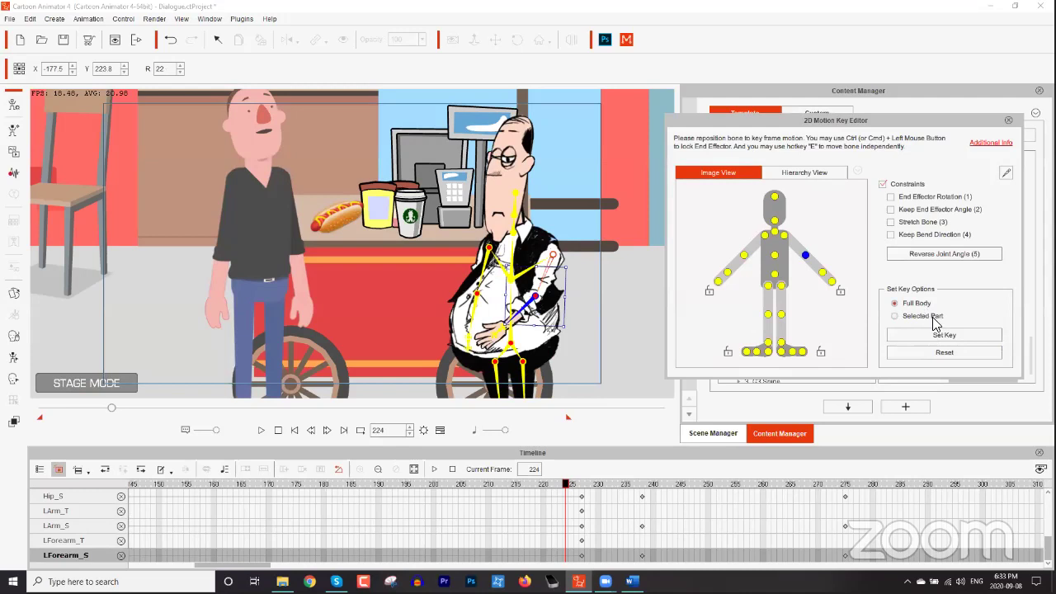
click(949, 352)
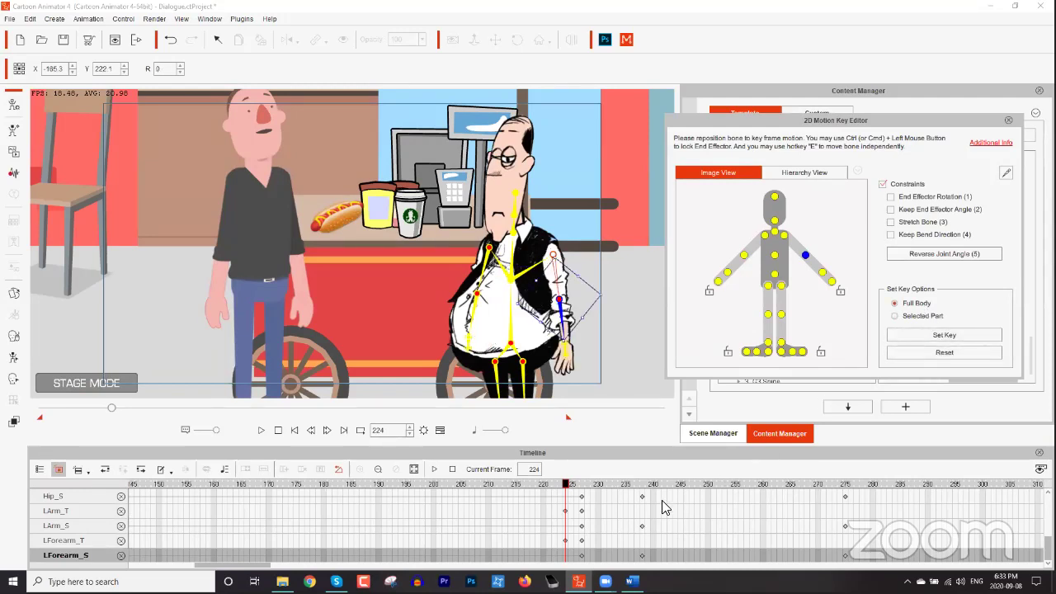
scroll(610, 524, up, 5)
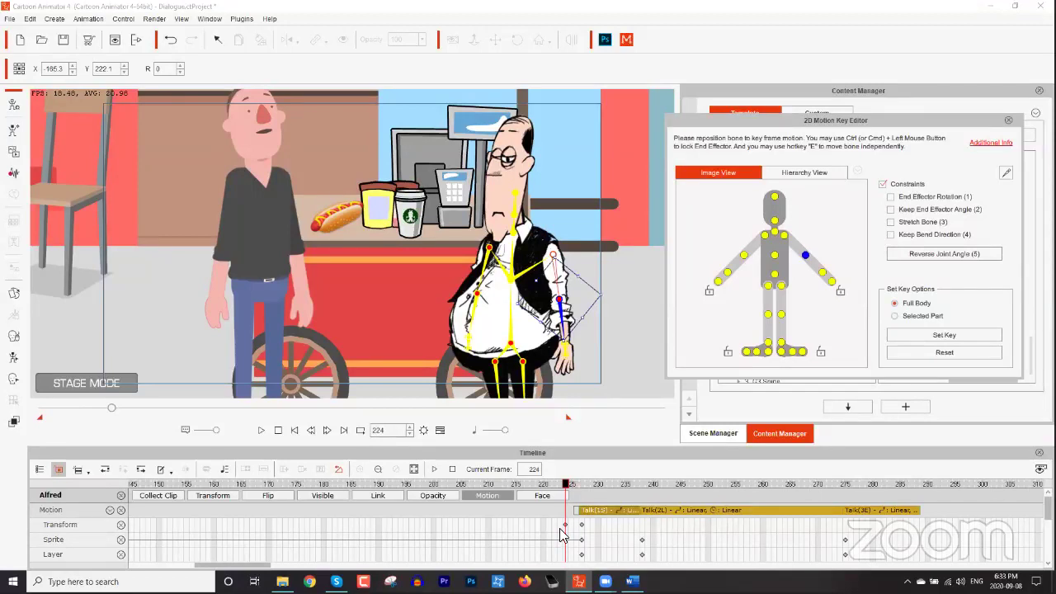
drag(566, 487, 763, 487)
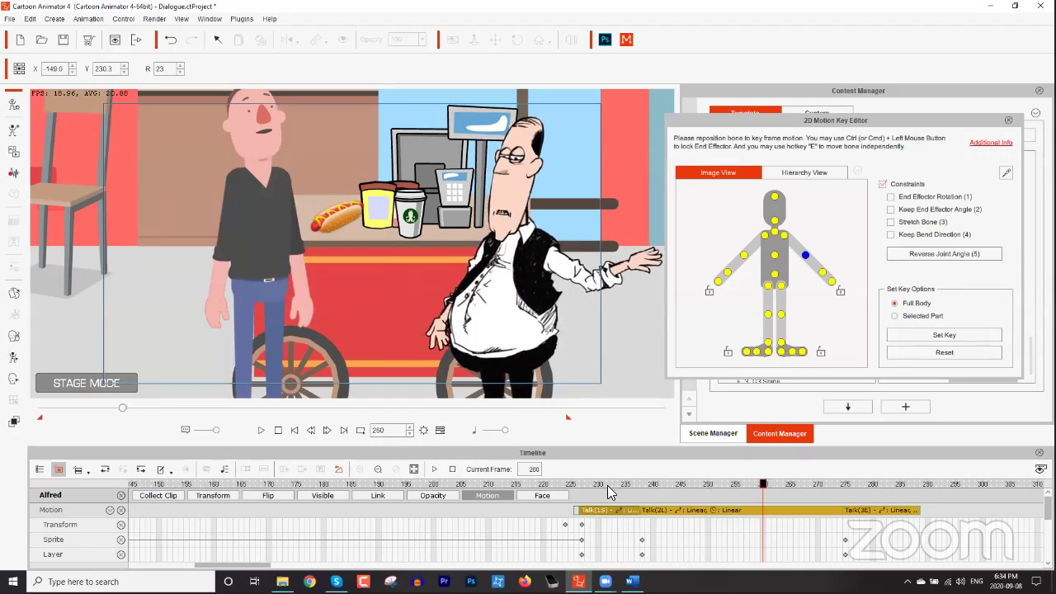
Remove the left-arm bones' motion from the Talk(2L) clip at frame 238 and scrub back to frame 227 to check it.
click(682, 511)
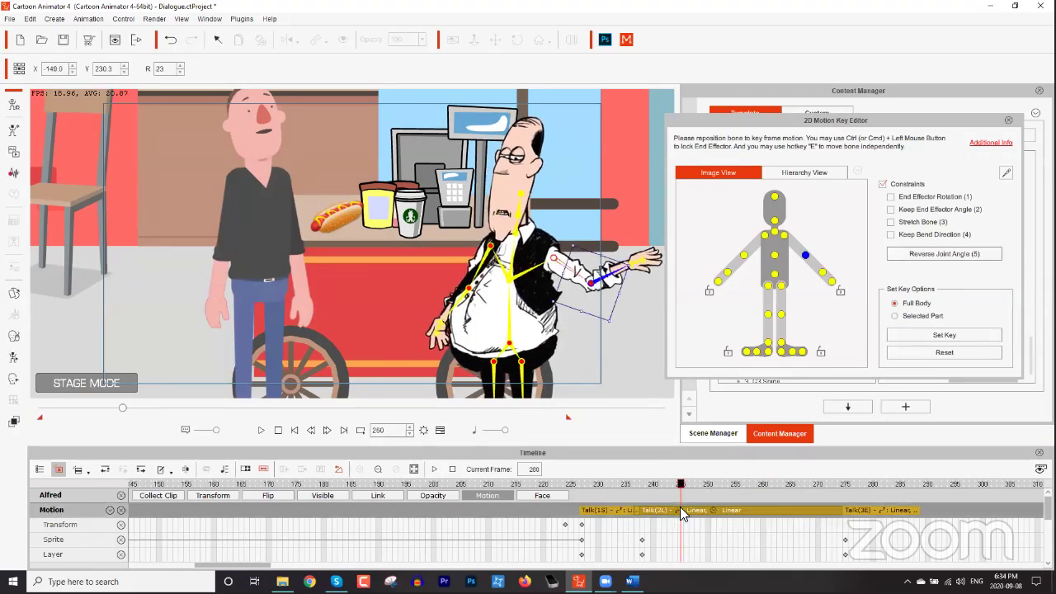
click(641, 486)
mouse_move(641, 486)
mouse_down()
mouse_move(731, 484)
mouse_move(641, 485)
mouse_up()
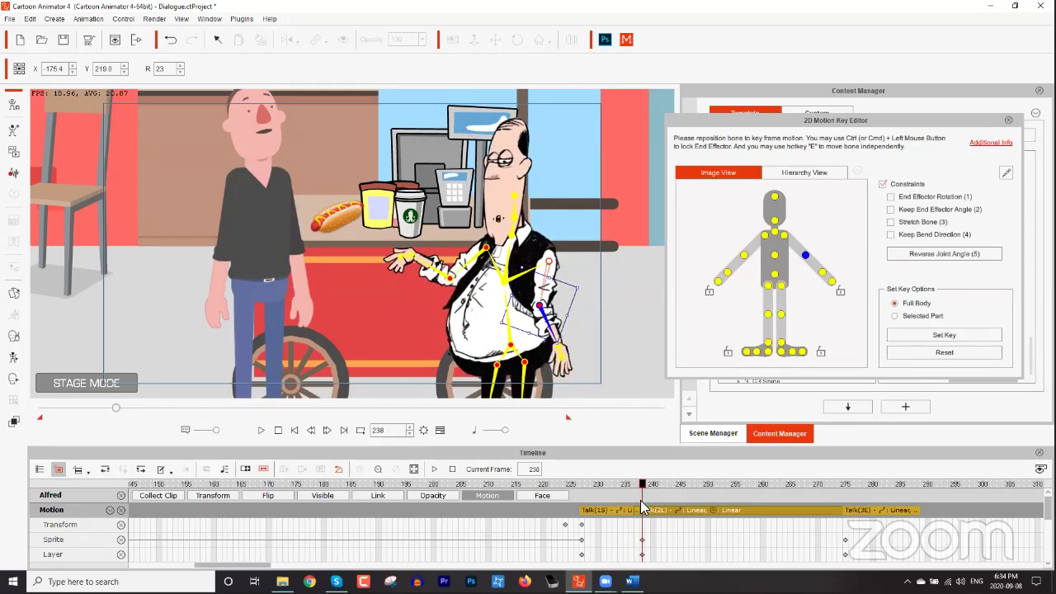
right_click(643, 513)
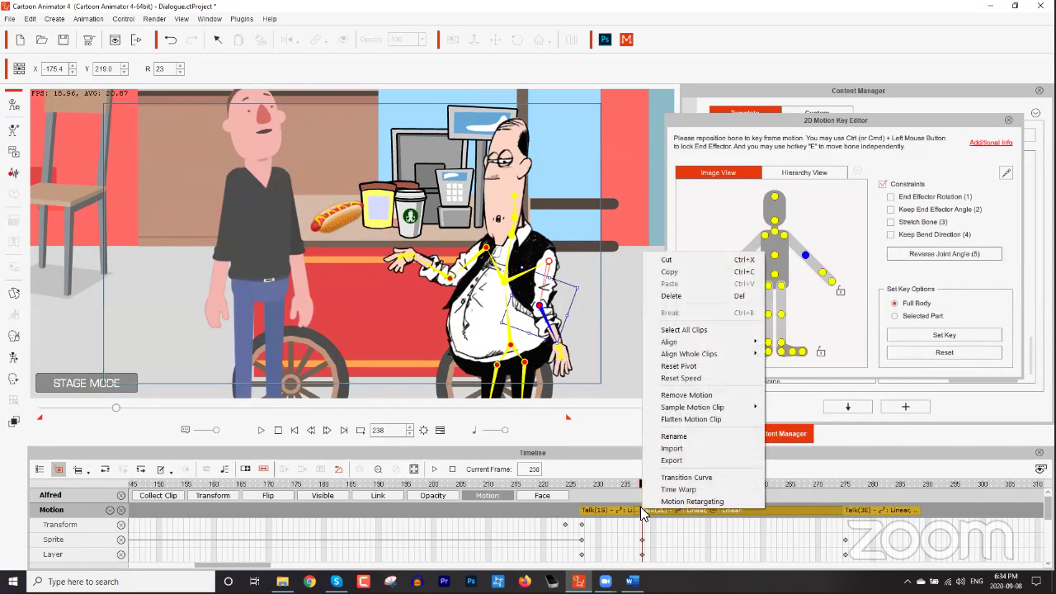
click(693, 397)
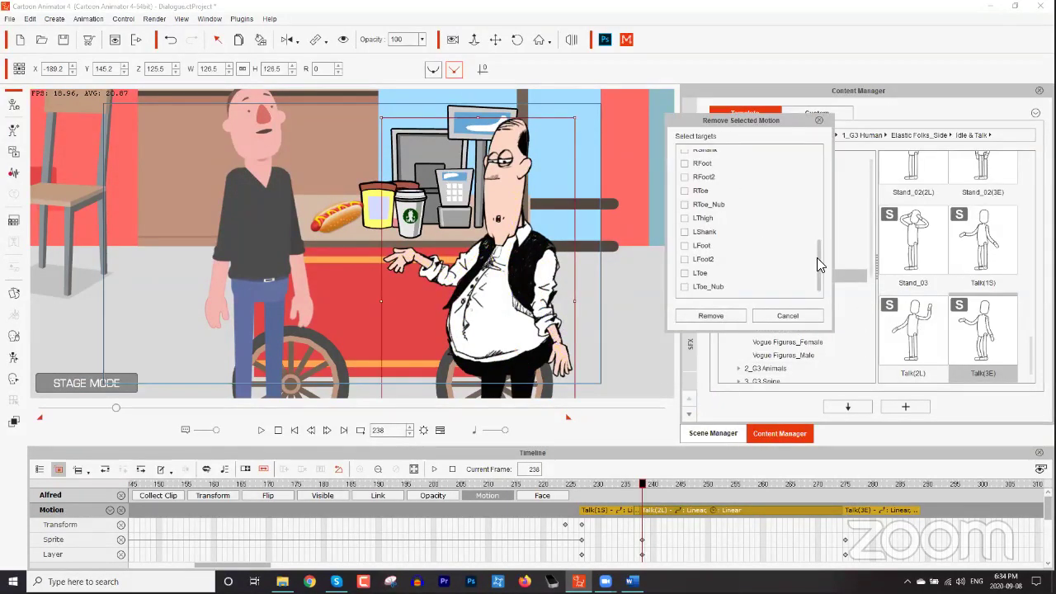
drag(816, 266, 795, 215)
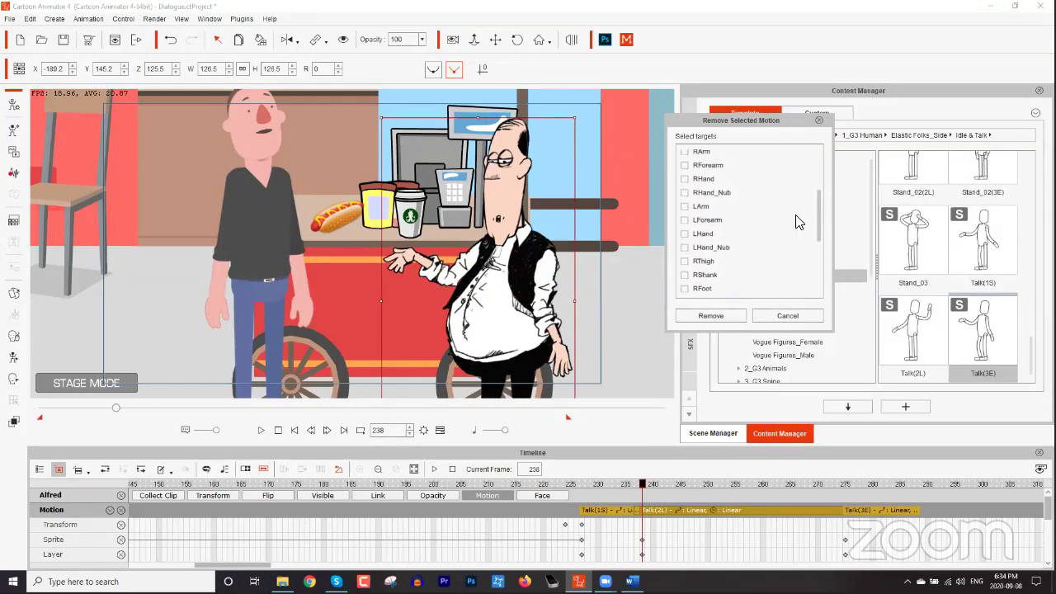
click(711, 316)
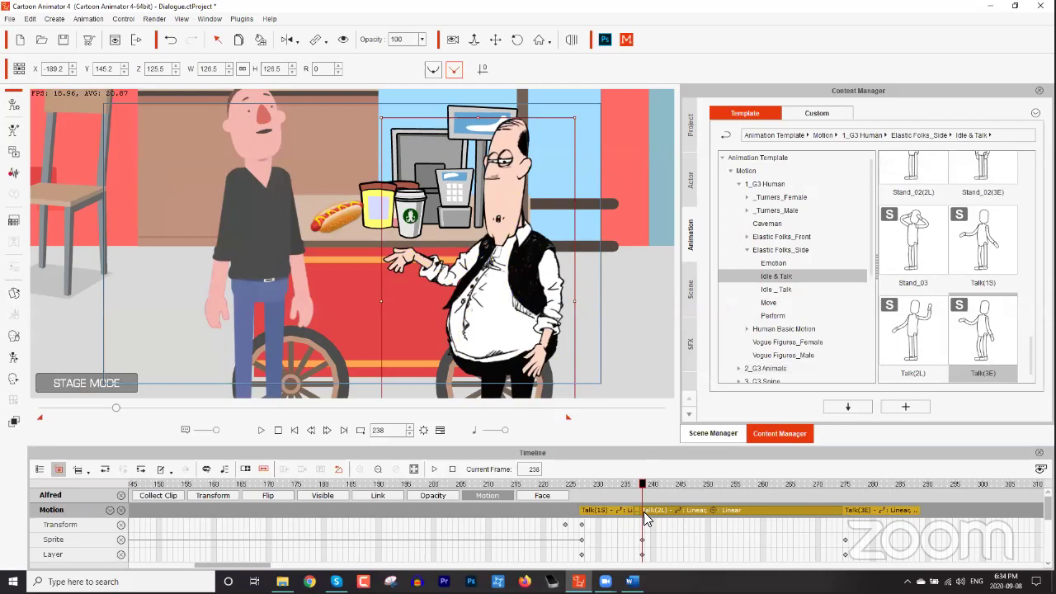
drag(630, 484, 582, 493)
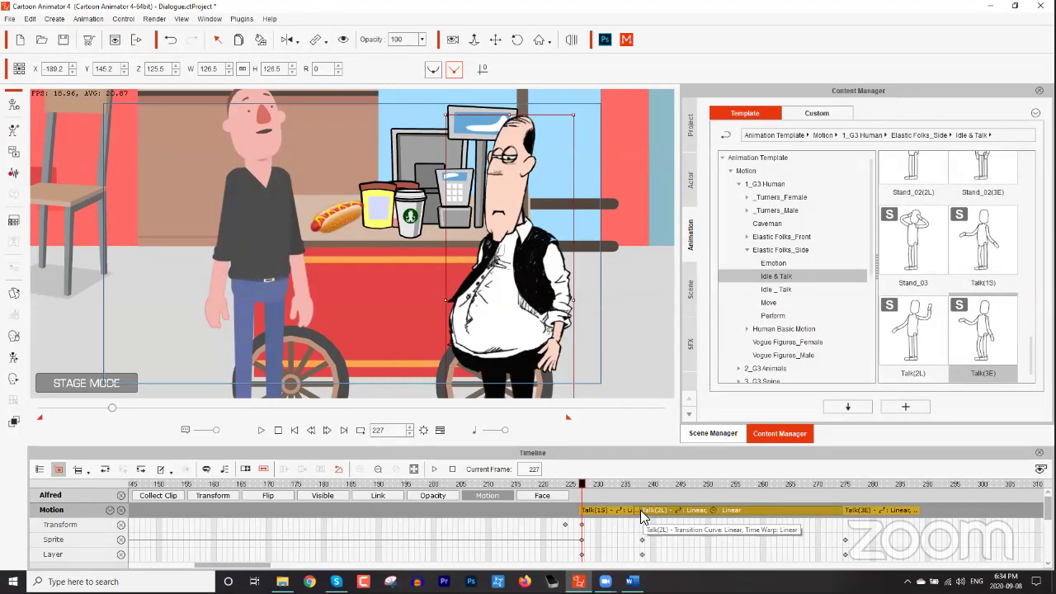
At frame 275, remove the motion of the LArm, LForearm and LHand bones from the Talk(3E) clip.
click(258, 485)
drag(628, 482, 847, 488)
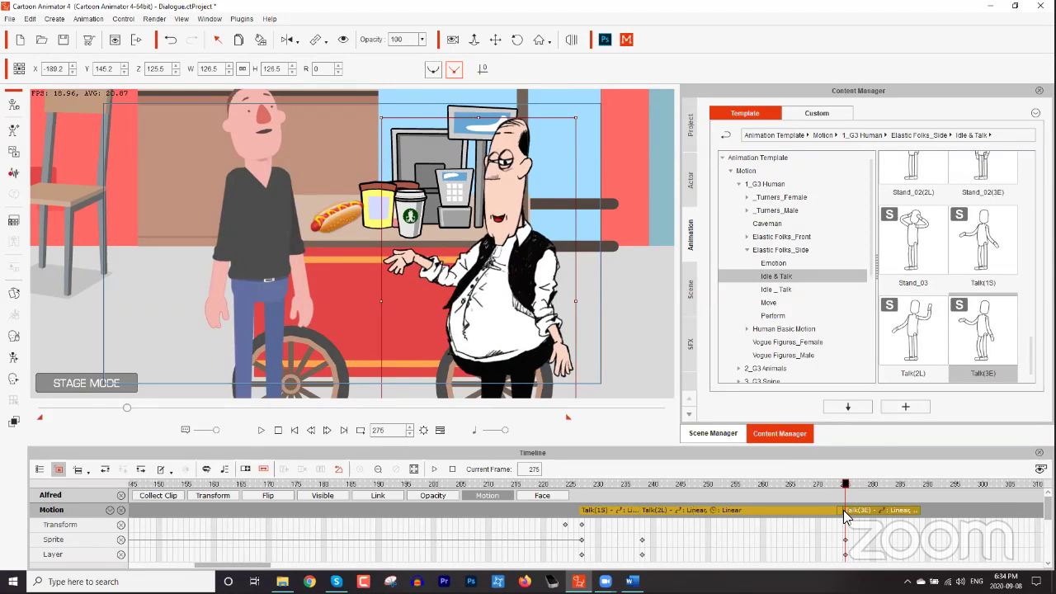
right_click(848, 510)
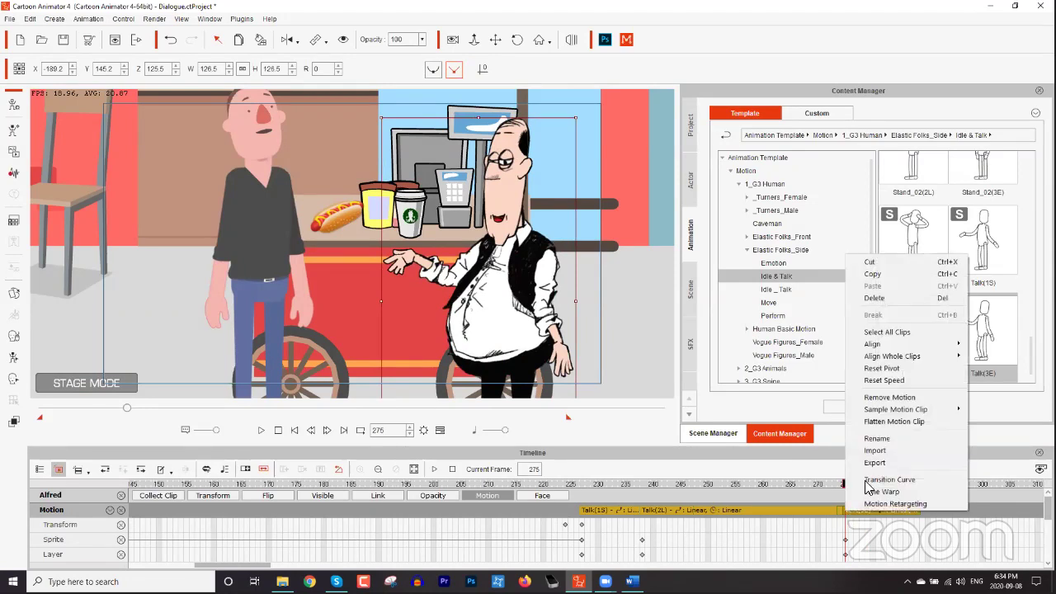
click(910, 397)
scroll(726, 238, down, 1)
scroll(726, 237, down, 1)
click(701, 246)
click(705, 259)
click(705, 272)
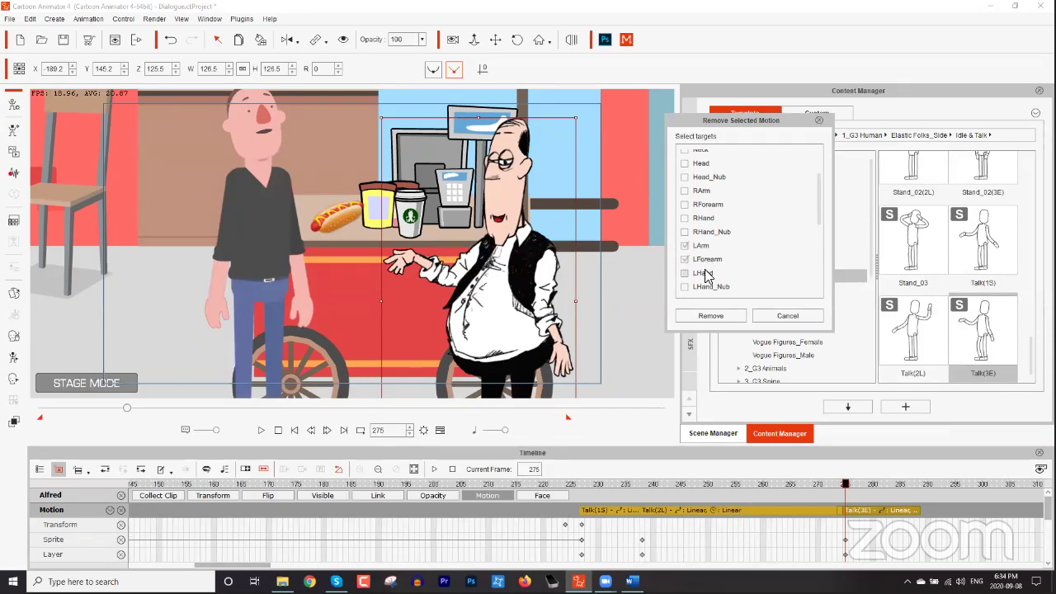
click(714, 317)
Play back the vest character's talking motion from the start of the Talk(1S) clip at frame 227.
drag(597, 488, 583, 487)
key(space)
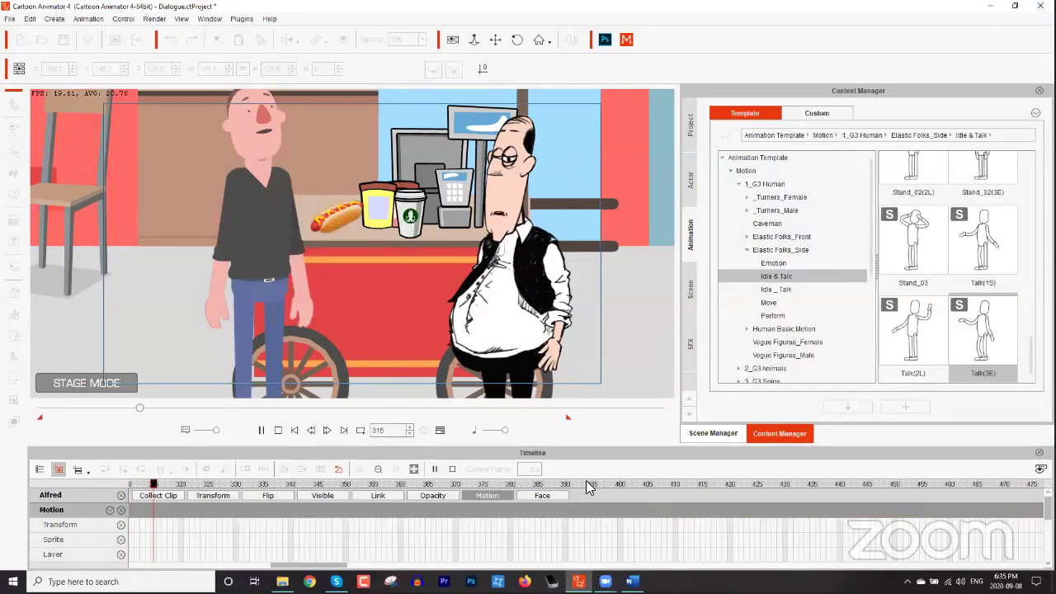
key(space)
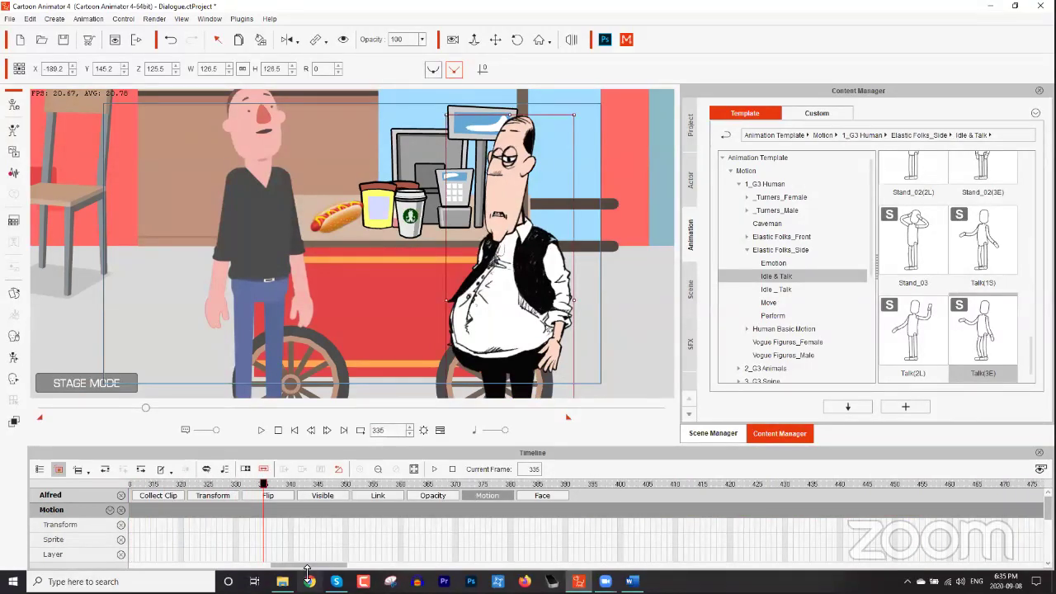
Go to frame 289 at the end of the Talk(3E) clip and show the vest character's face tracks.
drag(310, 565, 283, 564)
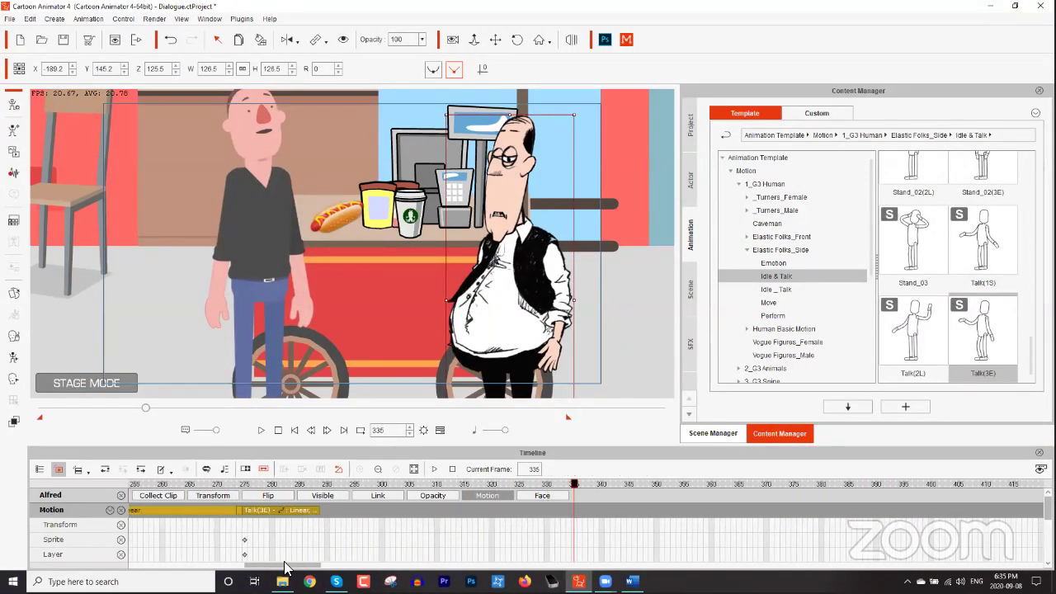
click(289, 487)
drag(288, 487, 320, 486)
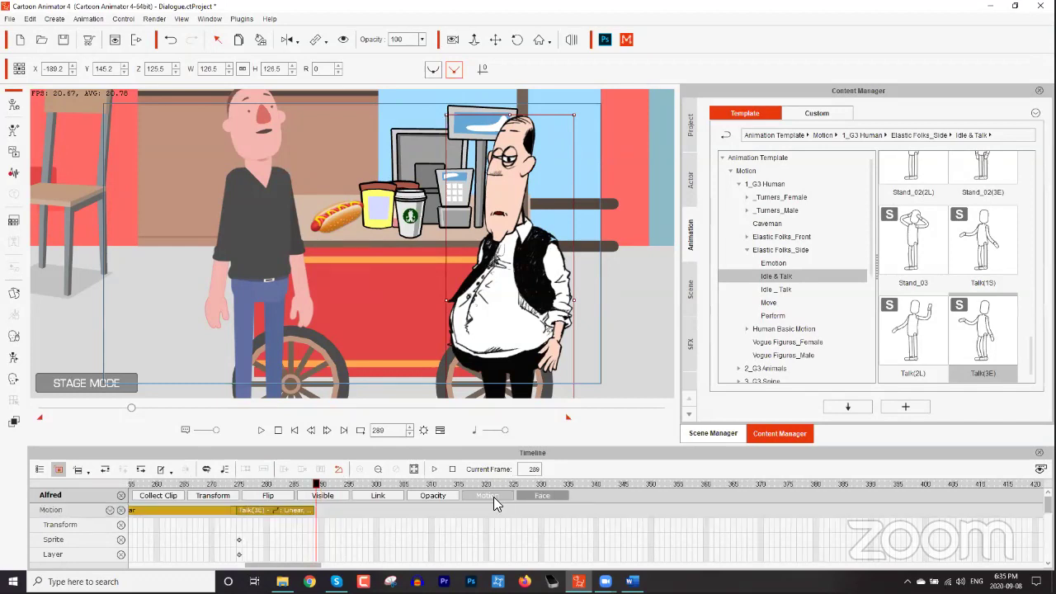
click(528, 497)
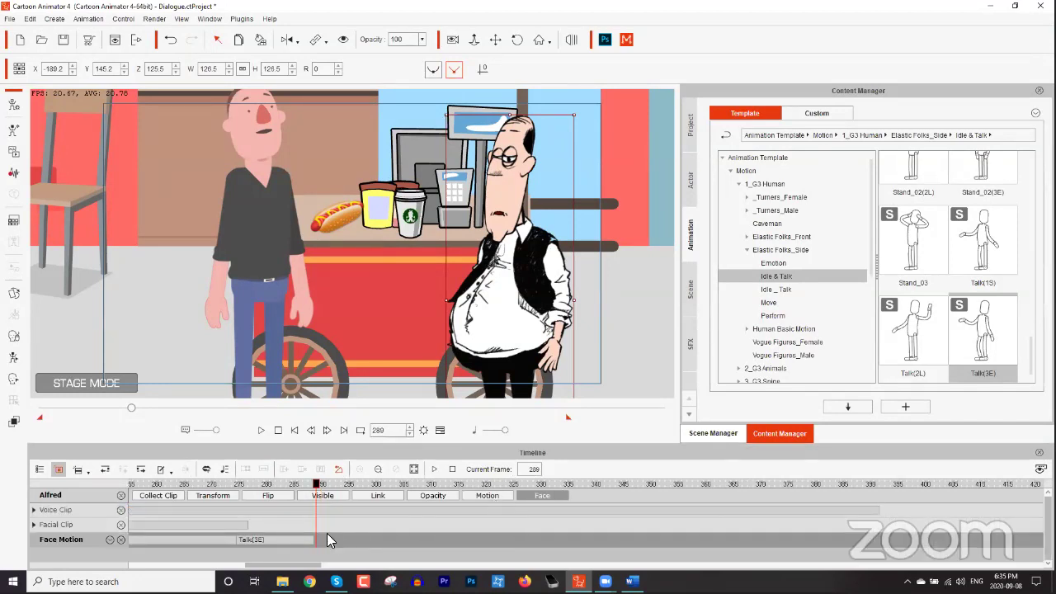
drag(317, 541, 314, 513)
Set up Face Puppet with all facial features cleared and only head rotation and head movement enabled, and preview it on the vest character.
click(12, 338)
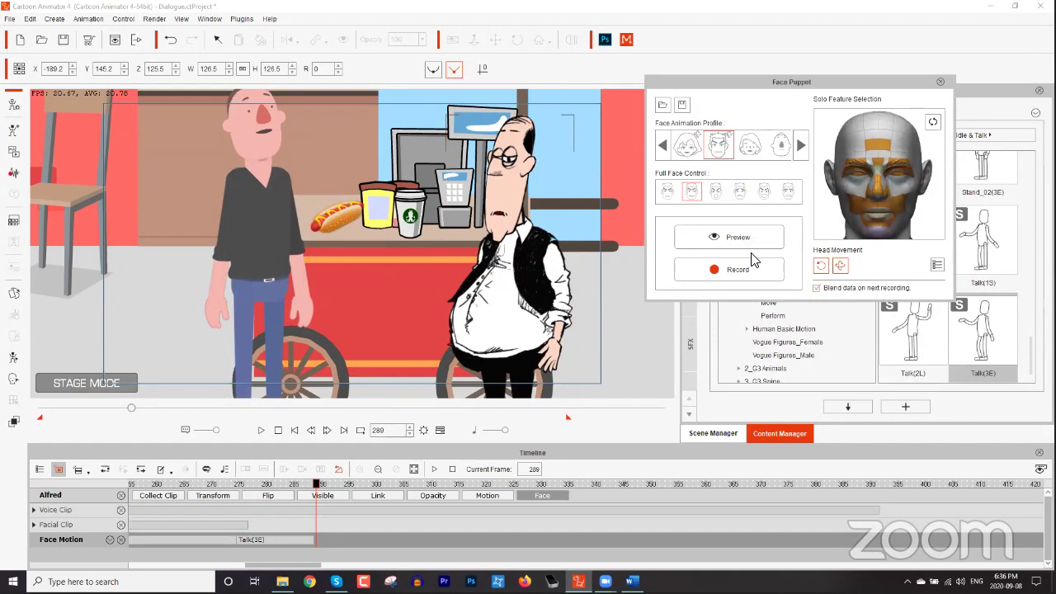
click(932, 124)
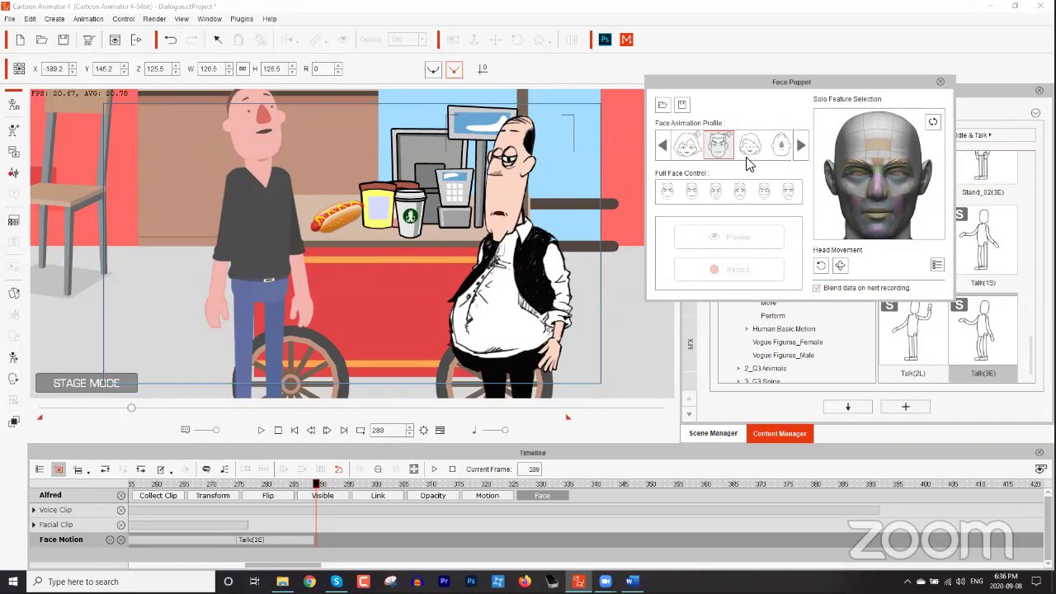
click(824, 266)
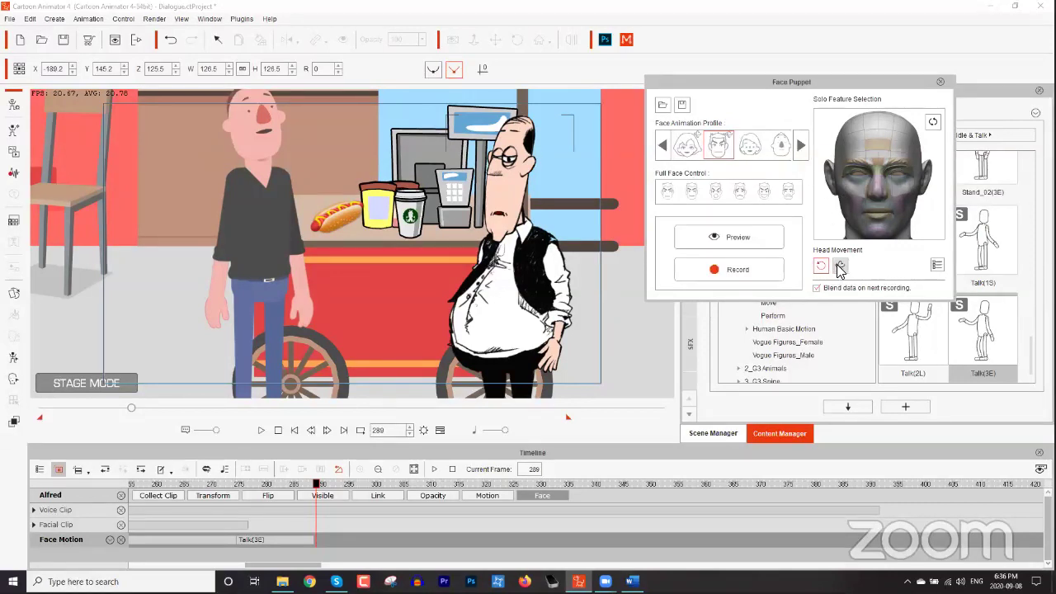
click(840, 268)
click(731, 239)
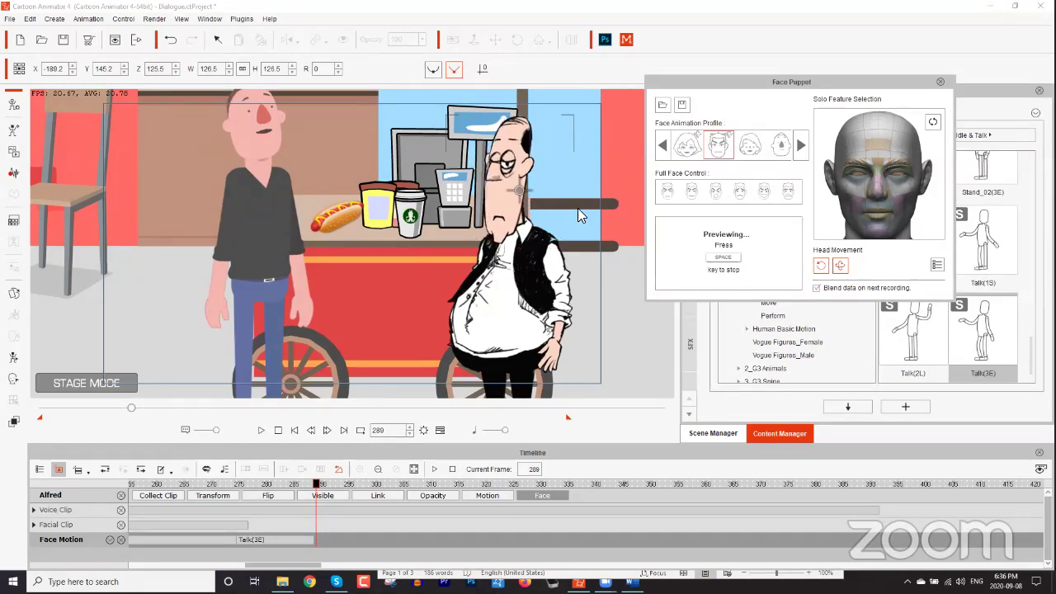
key(space)
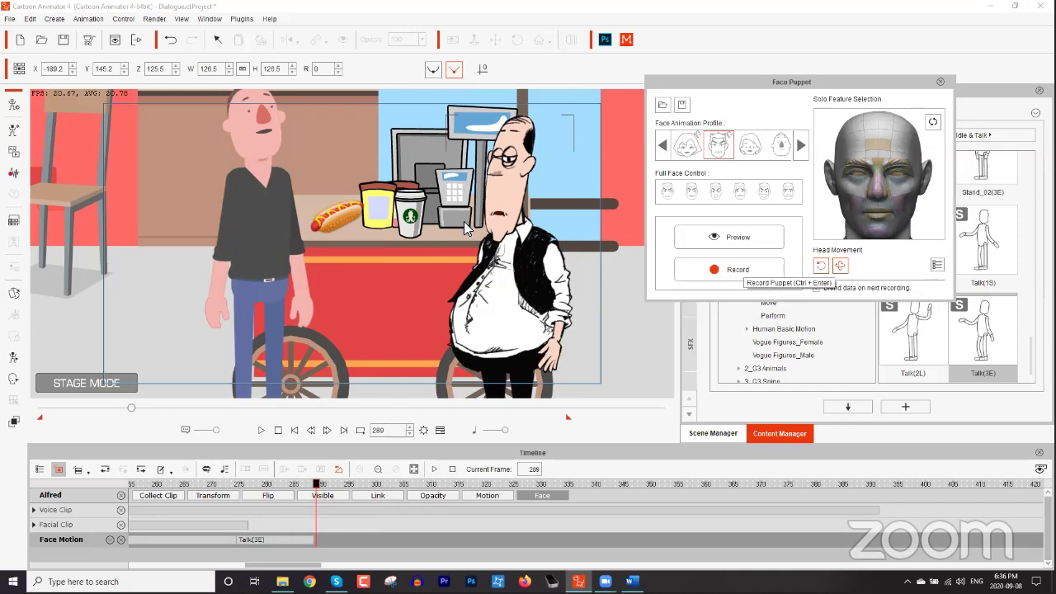
Record the vest character's puppeteered head movement from frame 289 to about frame 422.
click(732, 277)
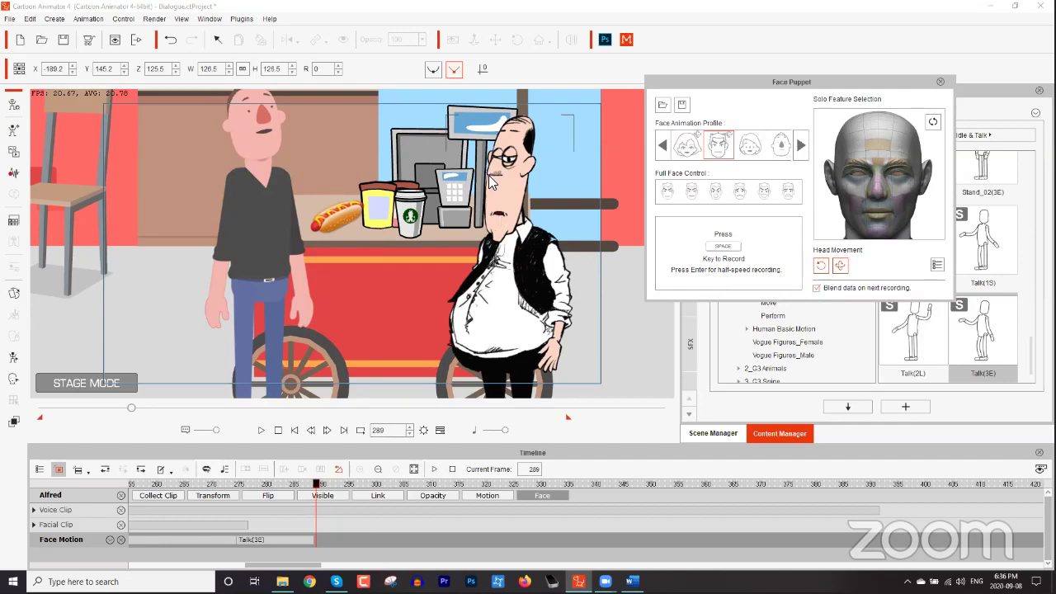
key(space)
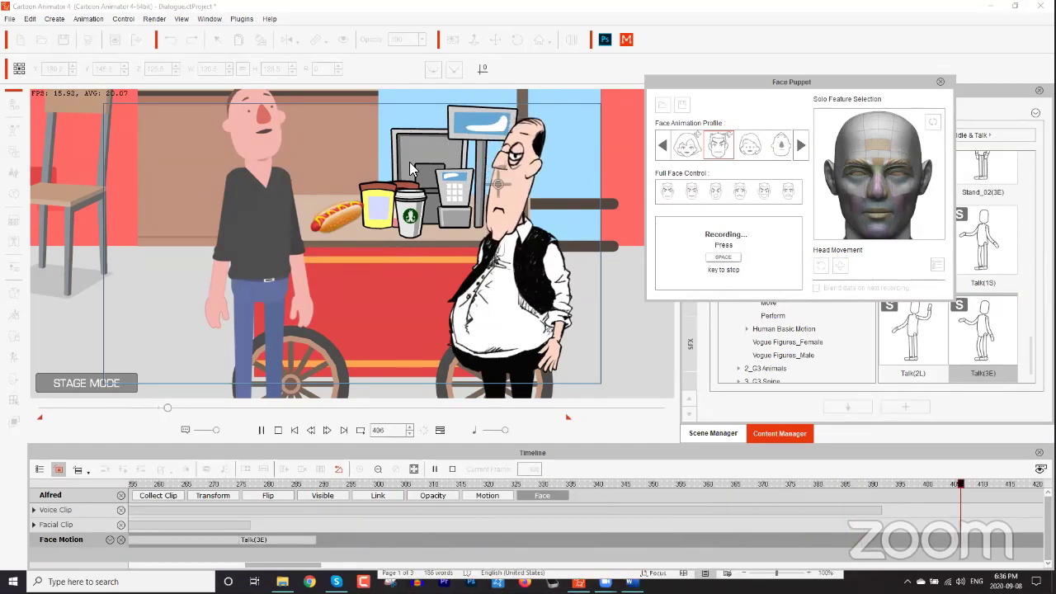
key(space)
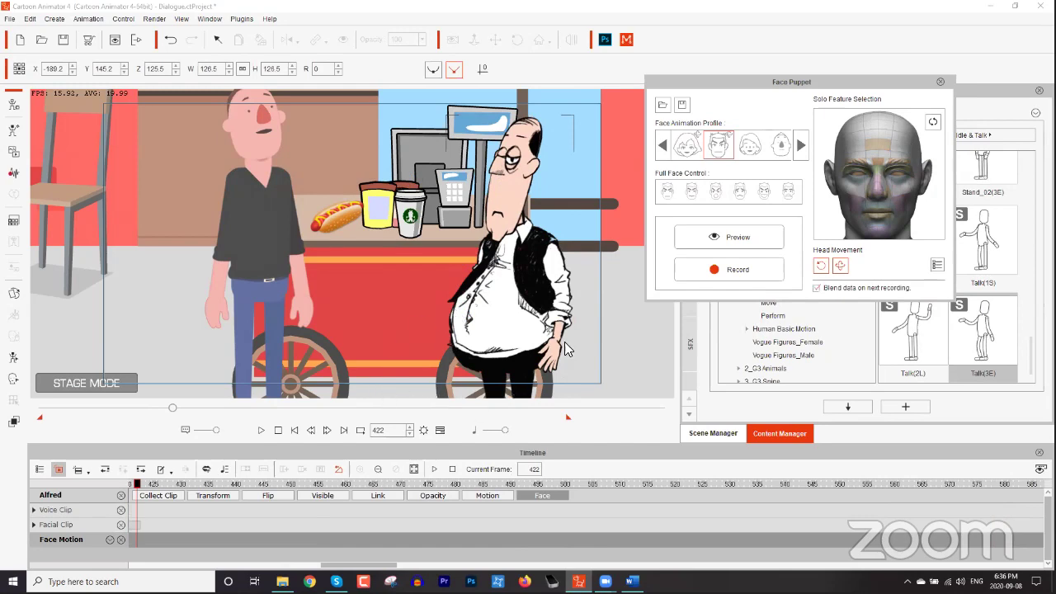
Play back the recorded head movement starting shortly before the Puppet Clip.
drag(383, 566, 306, 566)
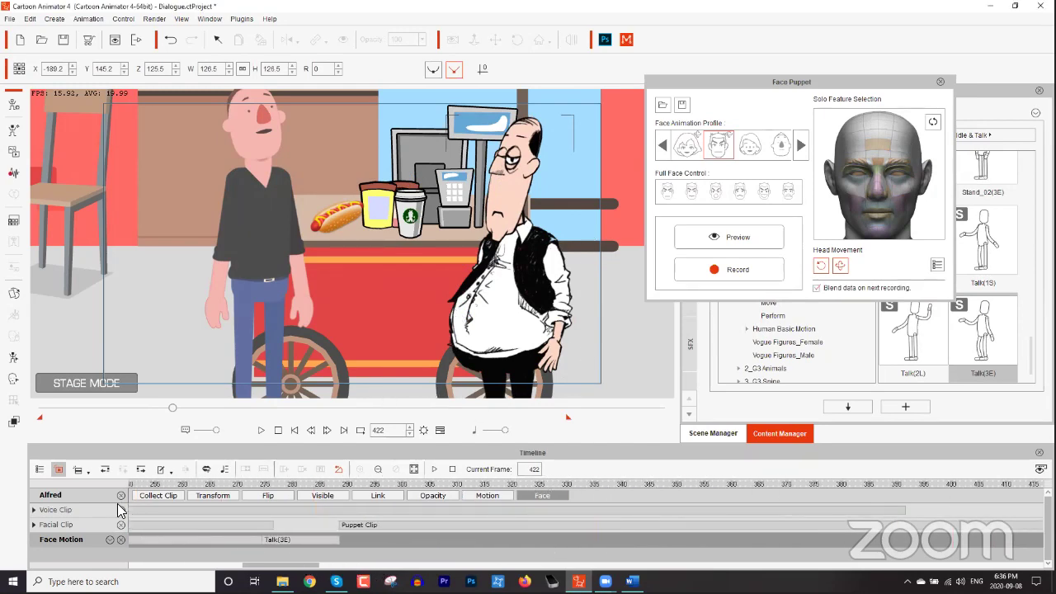
click(232, 485)
key(space)
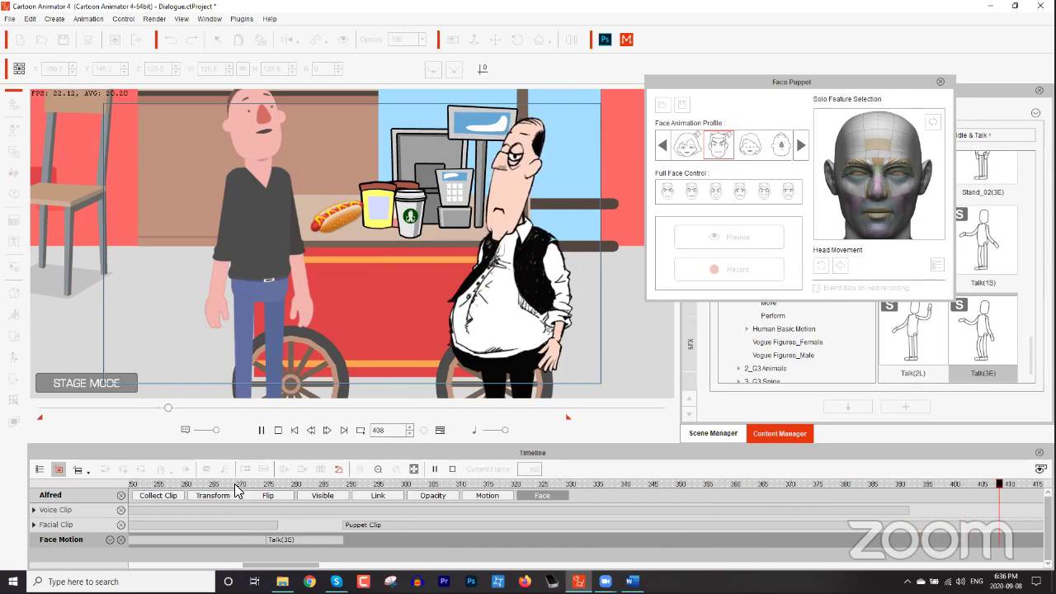
key(space)
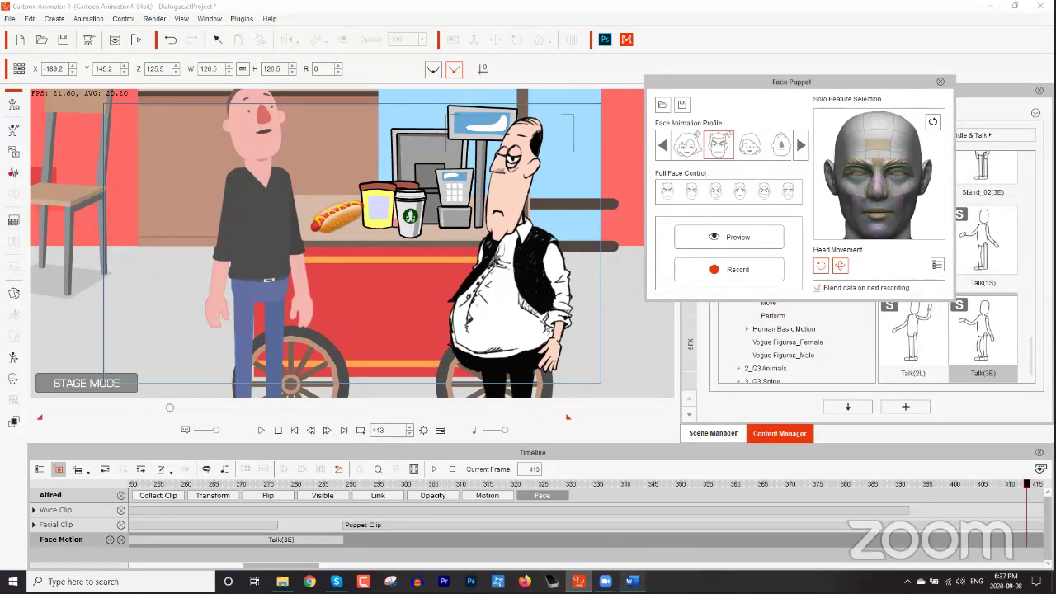
Check the Dialogue Script in Word, replay the Puppet Clip from its start up to frame 397, and close Face Puppet.
click(631, 581)
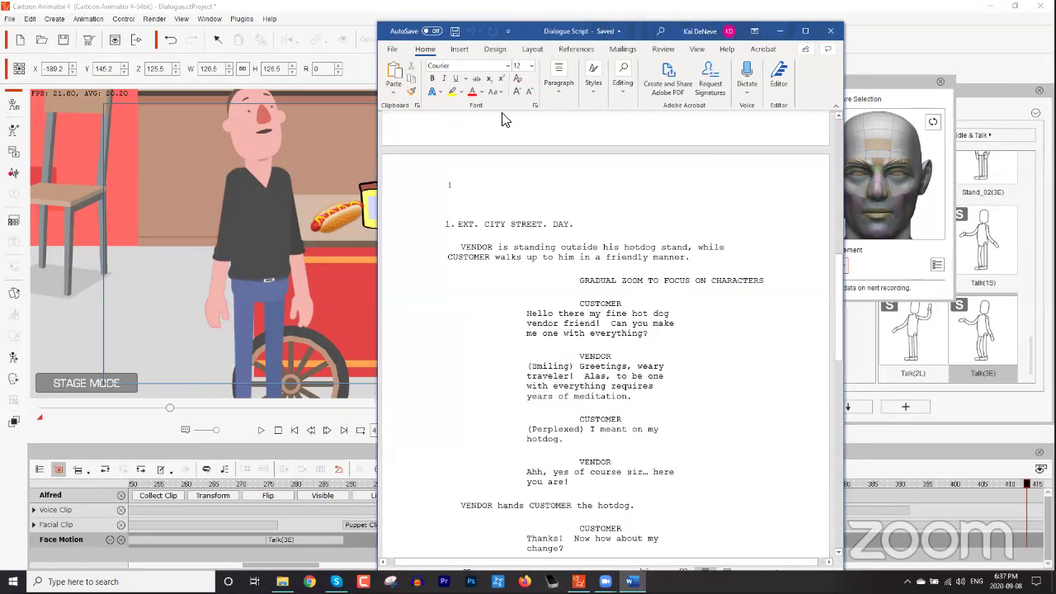
click(352, 15)
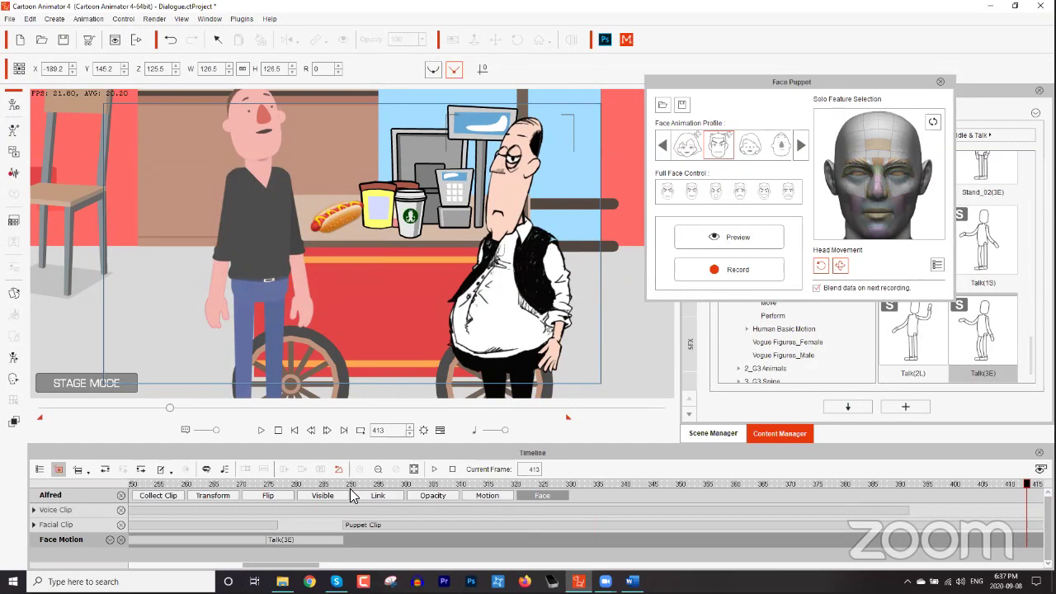
drag(340, 485, 350, 488)
key(space)
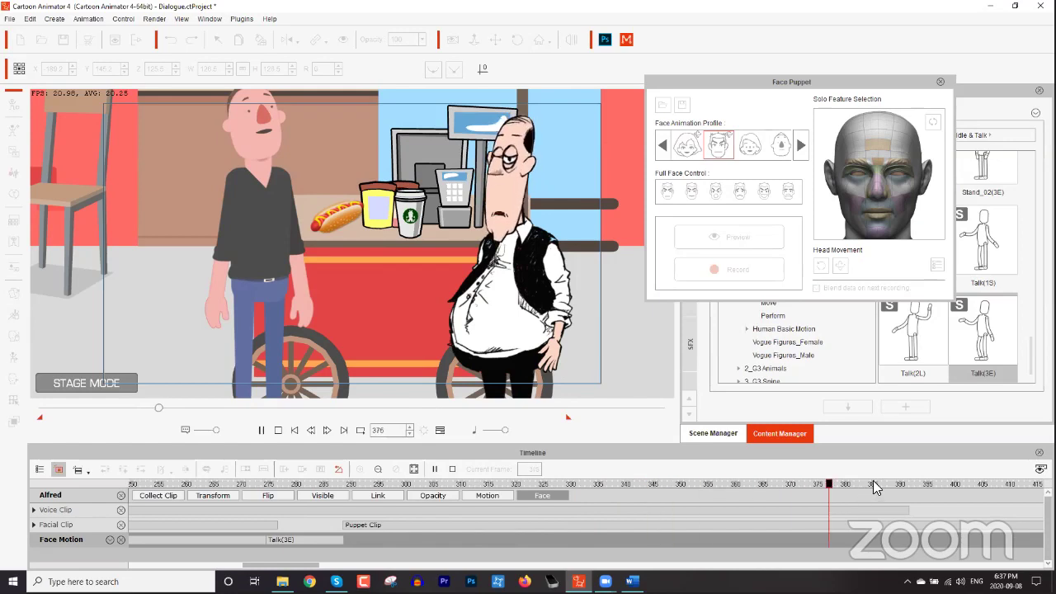
key(space)
click(939, 81)
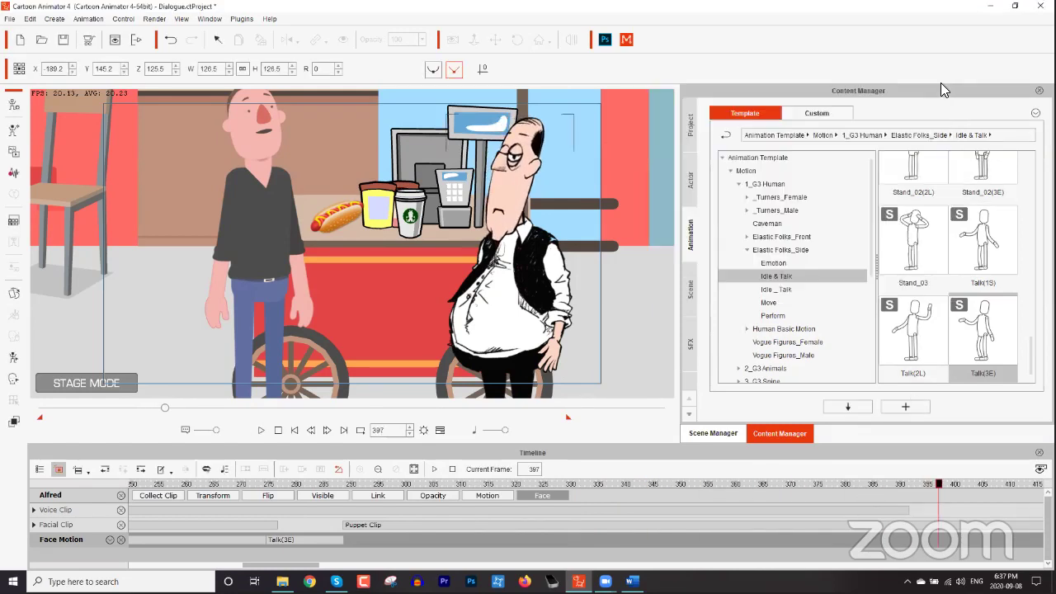
Import the C_02 voice file onto the black-shirted customer at frame 397.
click(256, 173)
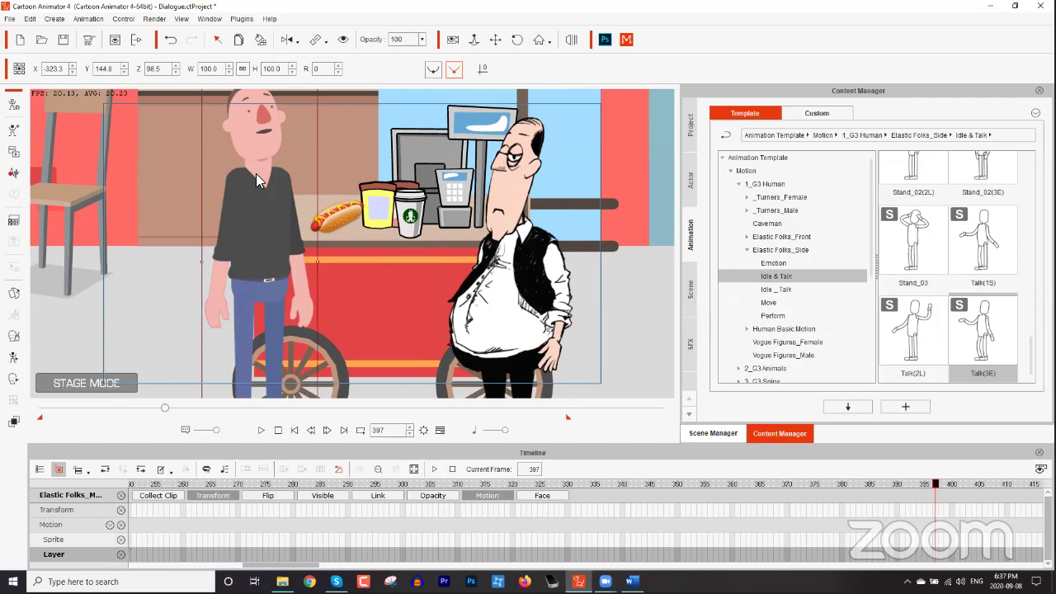
click(13, 361)
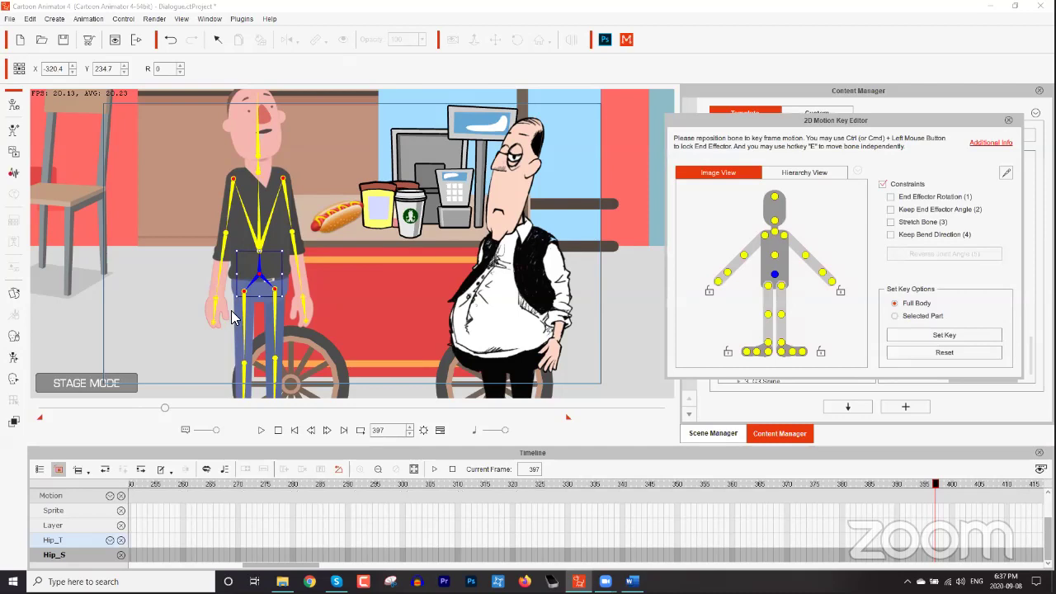
click(1008, 122)
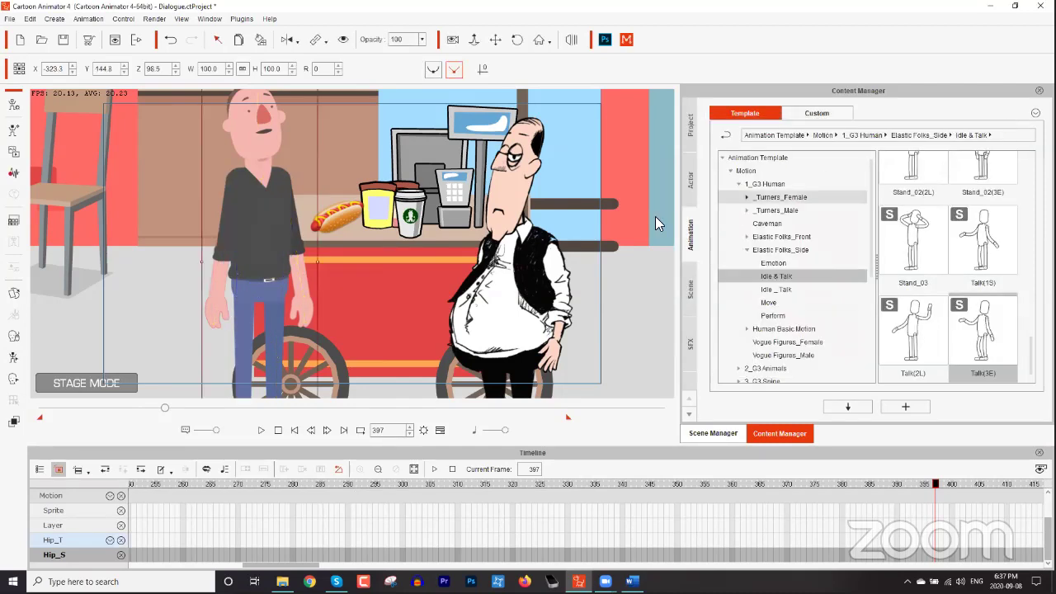
click(13, 180)
click(712, 238)
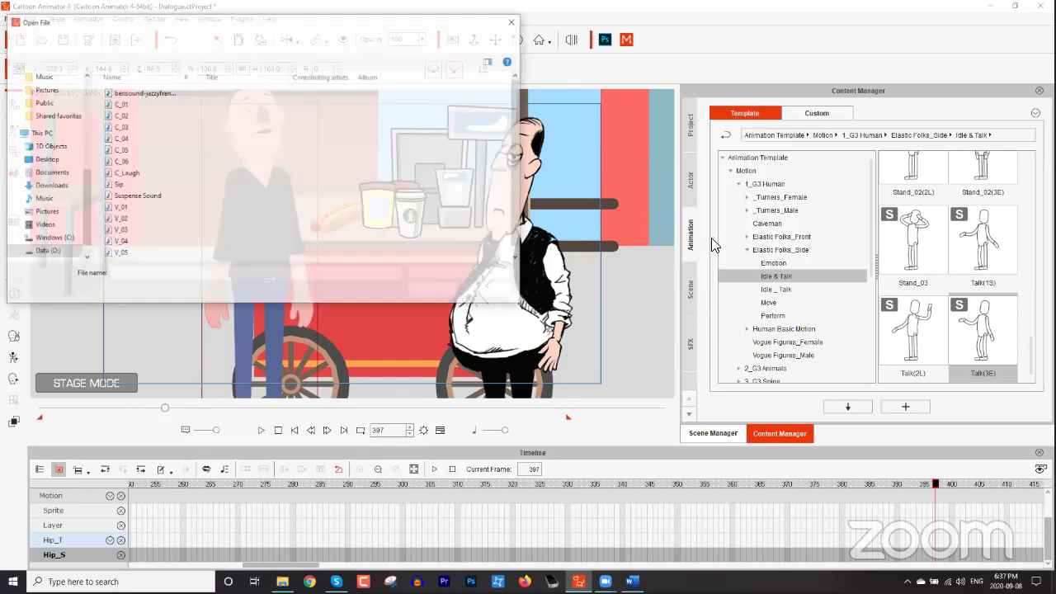
double_click(124, 115)
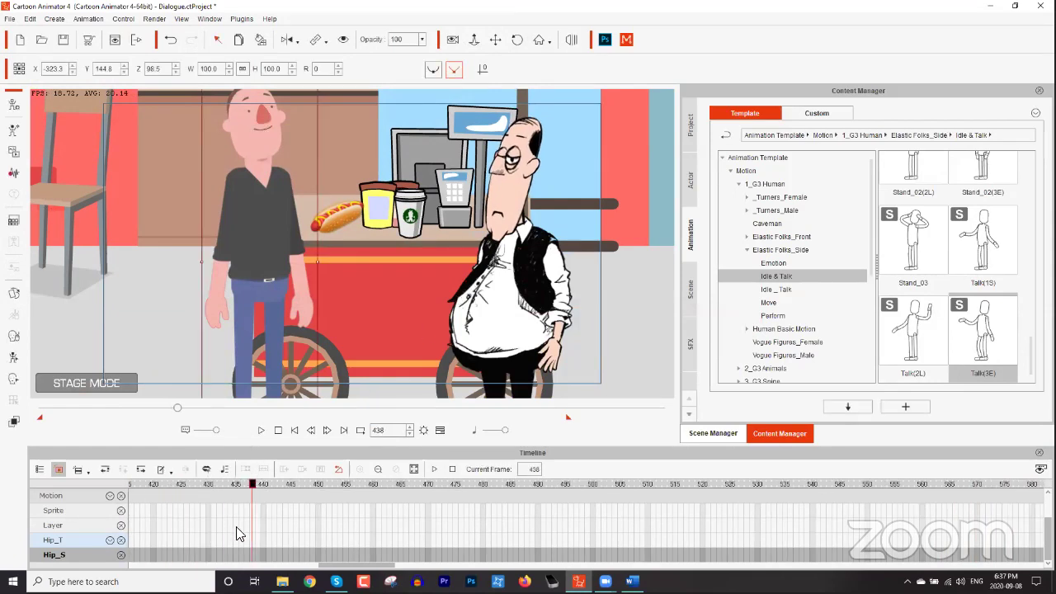
Show the customer's face tracks and return to frame 397 at the start of his new voice clip.
drag(358, 564, 335, 563)
scroll(430, 516, up, 2)
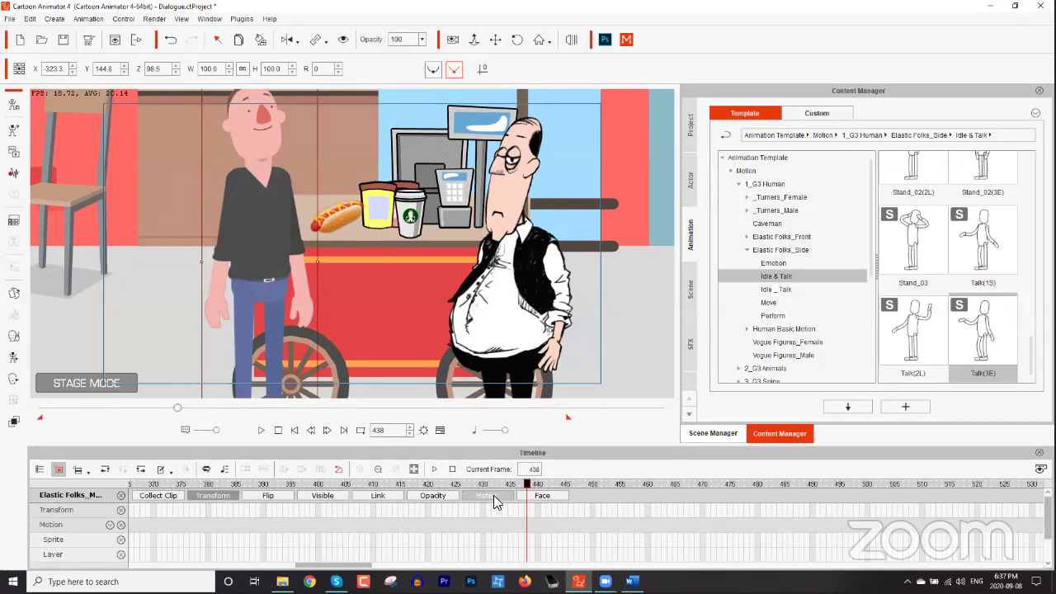
click(533, 498)
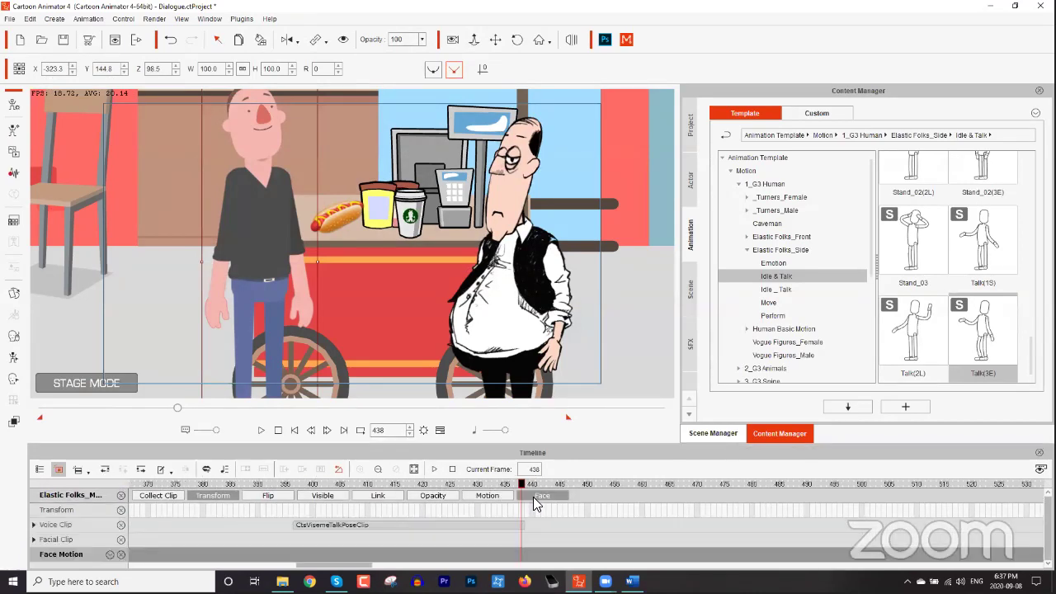
drag(321, 487, 296, 488)
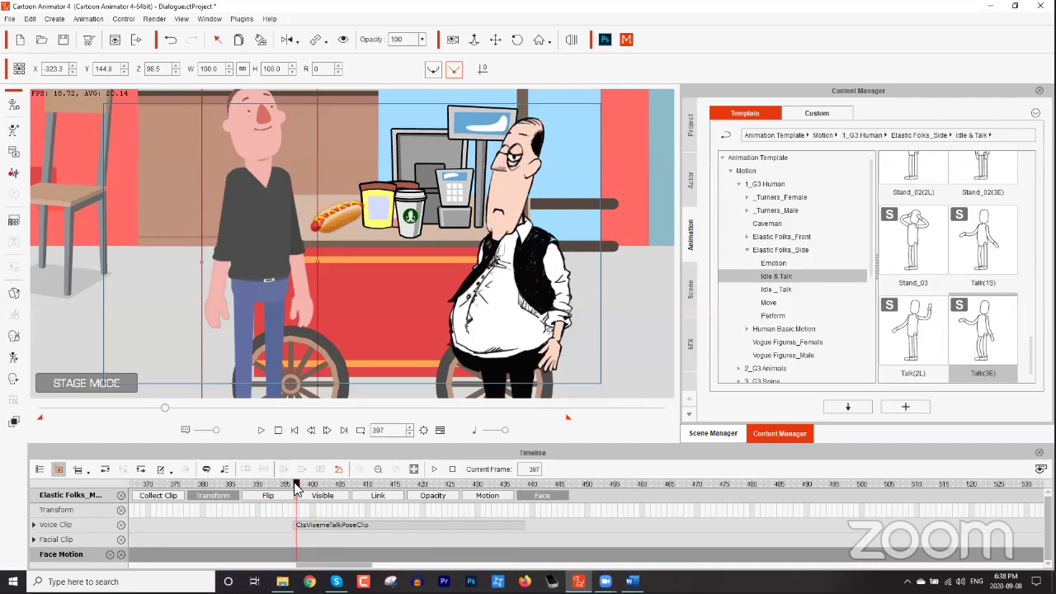
Set a Full Body motion key for the customer at frame 397 and select his LArm bone to show its tracks.
click(11, 359)
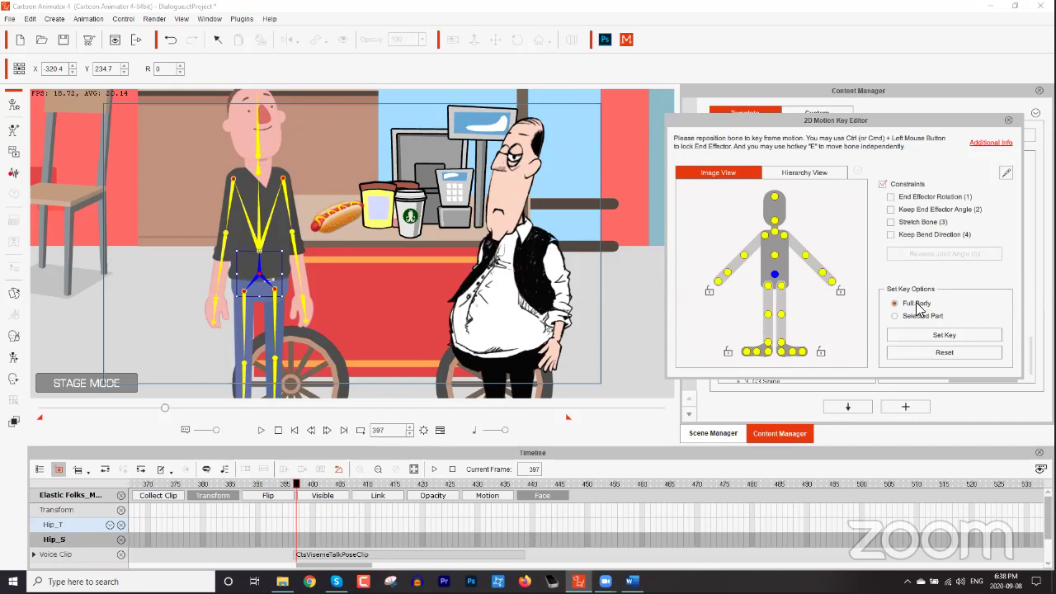
click(946, 335)
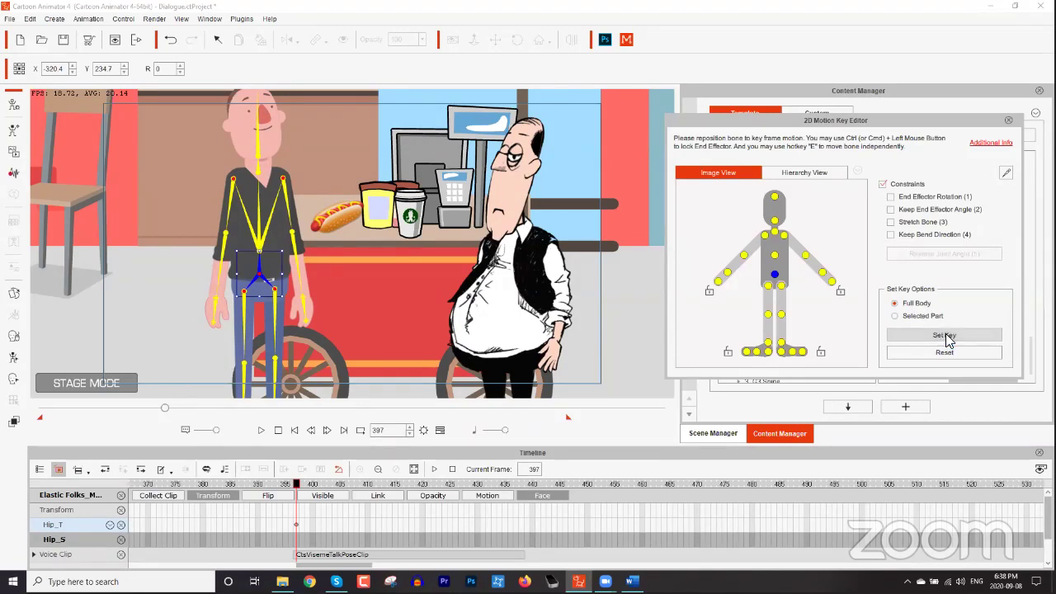
scroll(294, 521, down, 1)
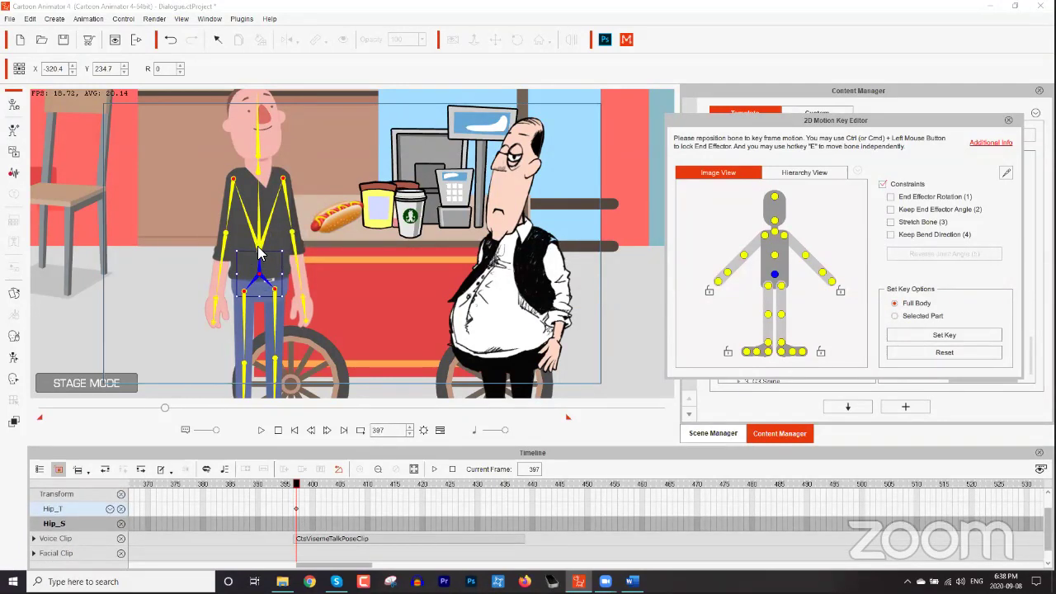
click(229, 199)
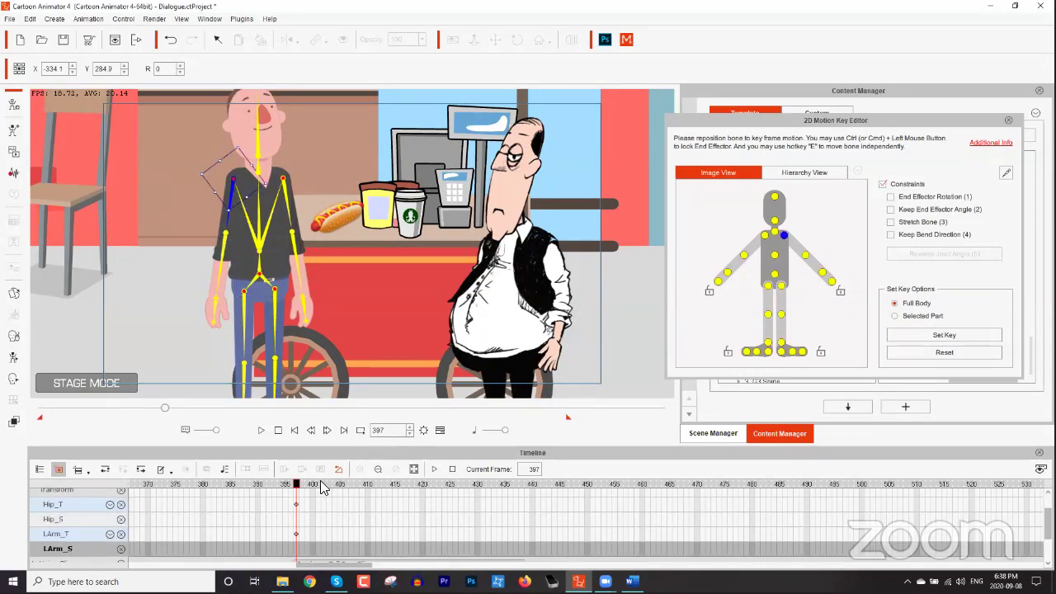
Pose the customer's left arm at frame 401 so his forearm reaches forward toward the hot dog.
drag(296, 487, 314, 488)
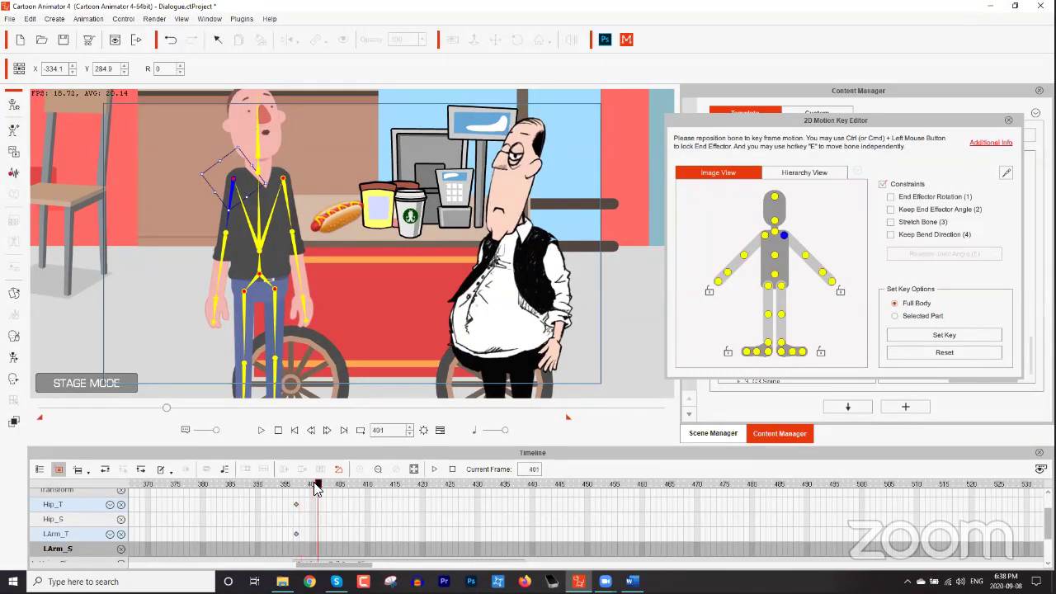
mouse_move(252, 209)
mouse_down()
mouse_move(235, 252)
mouse_move(250, 207)
mouse_move(260, 223)
mouse_up()
click(235, 252)
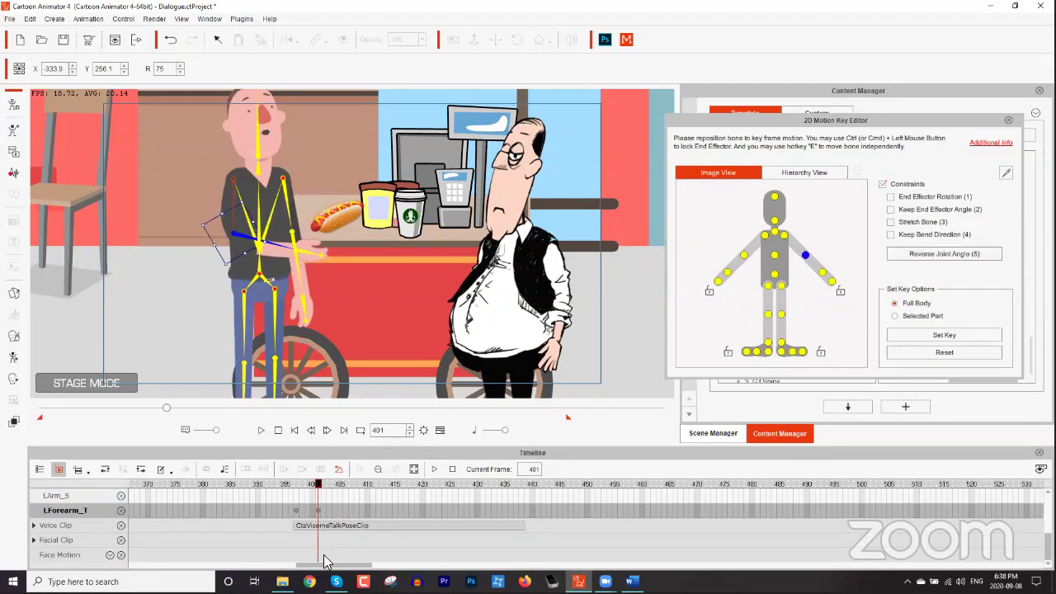
Move the customer's LForearm_T key from frame 401 to 405 and replay the gesture from frame 397.
drag(306, 485, 340, 510)
key(space)
key(space)
key(space)
key(space)
click(306, 486)
key(space)
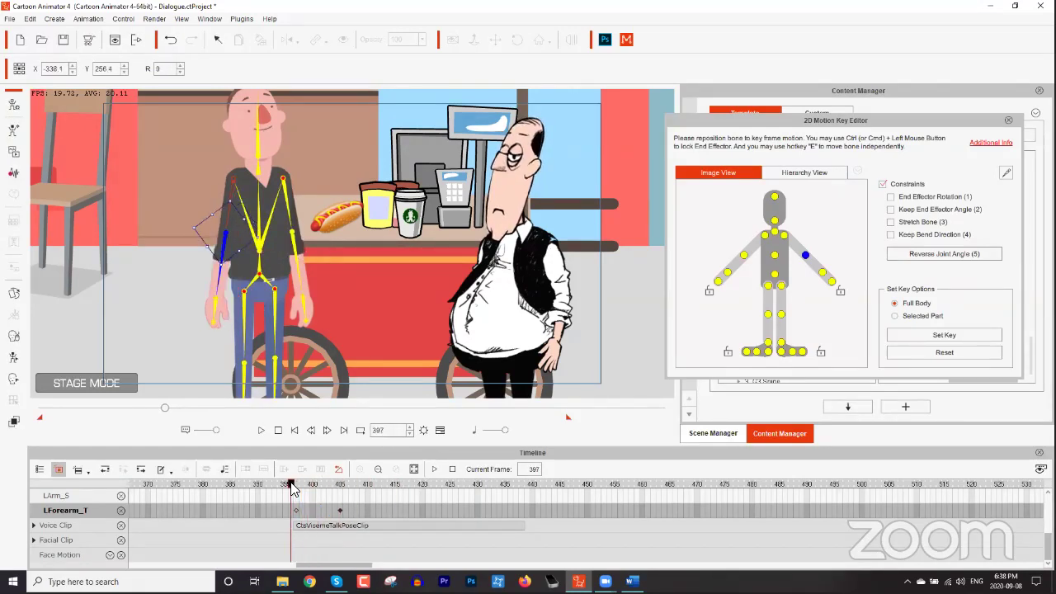
key(space)
key(space)
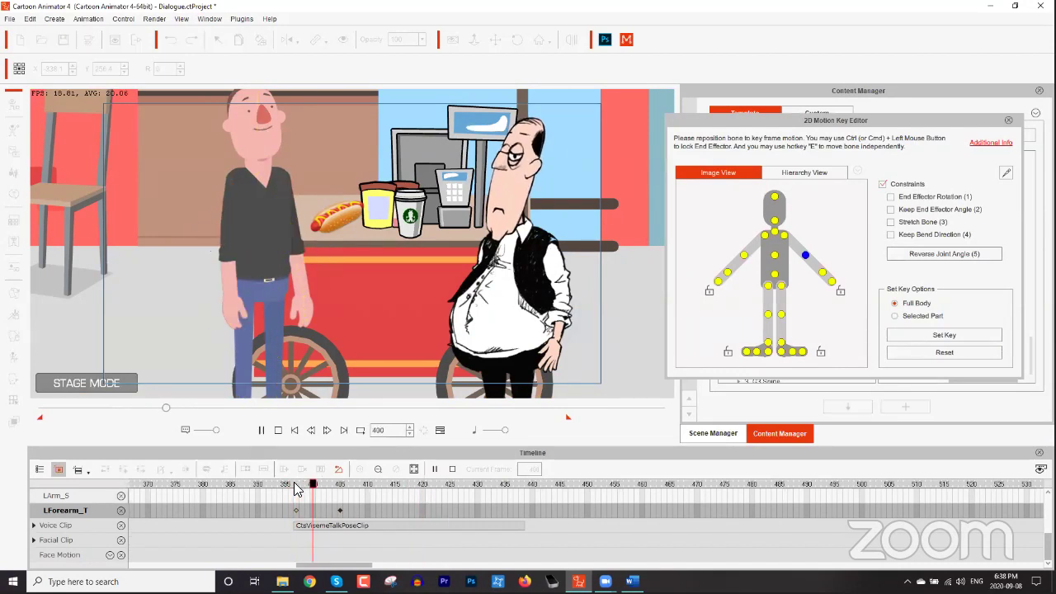
key(space)
Delay the LForearm_T key to frame 409 and replay the arm gesture.
drag(338, 509, 361, 510)
click(305, 486)
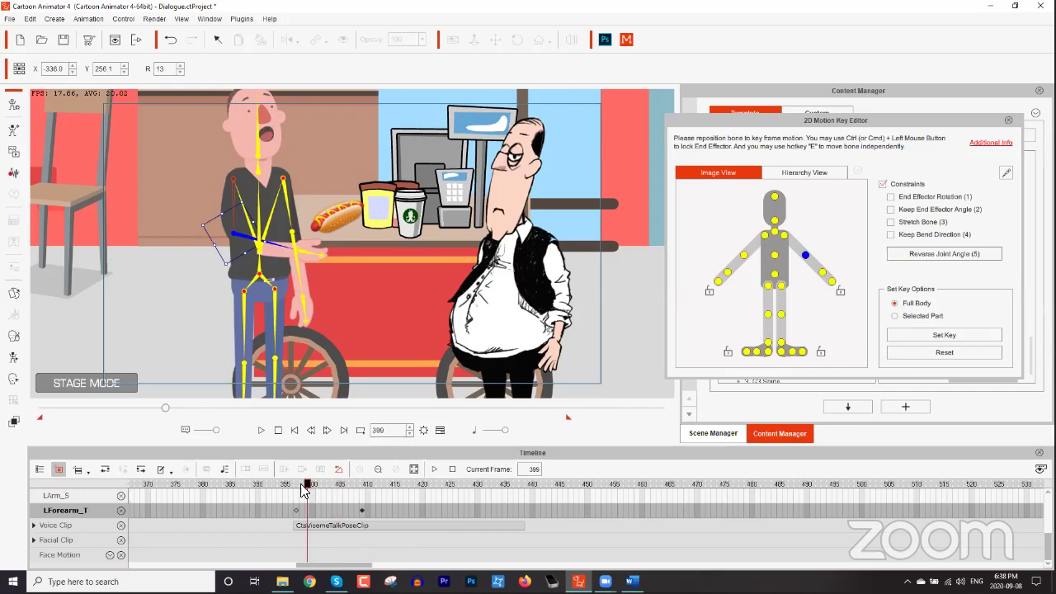
key(space)
key(space)
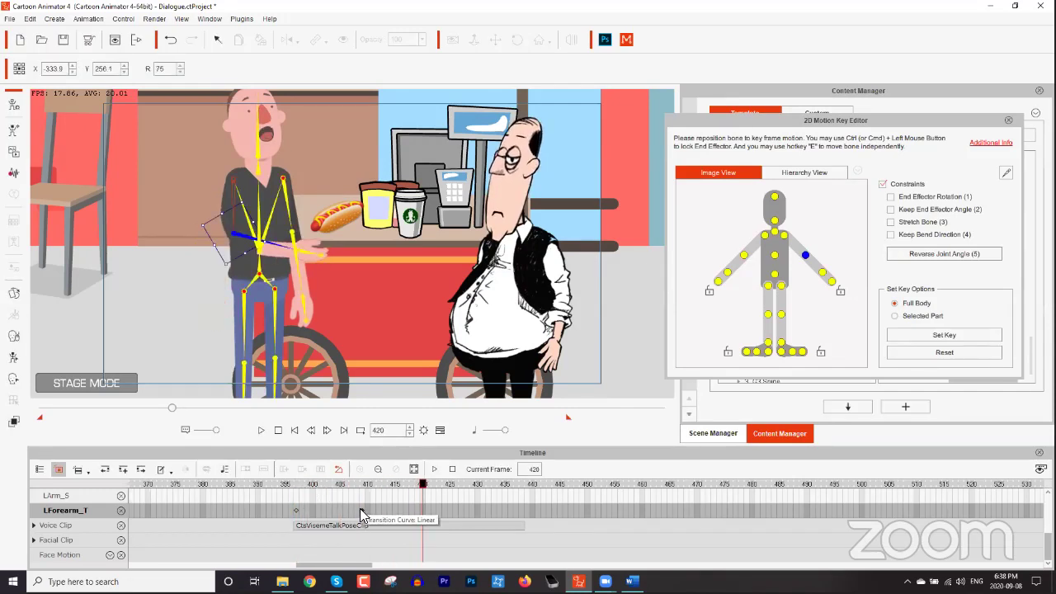
Apply the Smooth transition curve to the LForearm_T key at frame 409 and replay the gesture from frame 397.
click(360, 508)
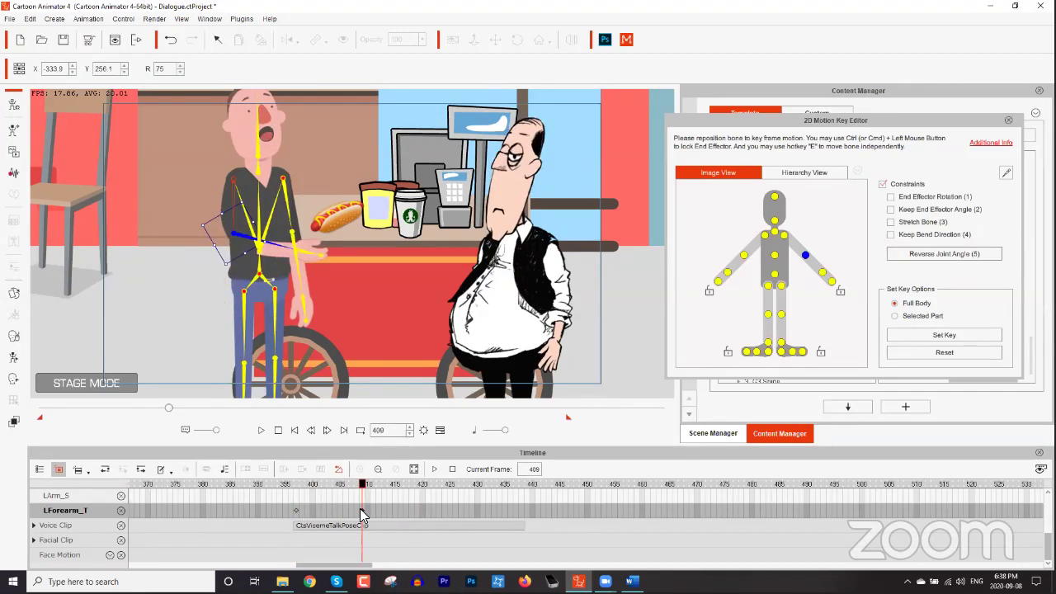
right_click(359, 508)
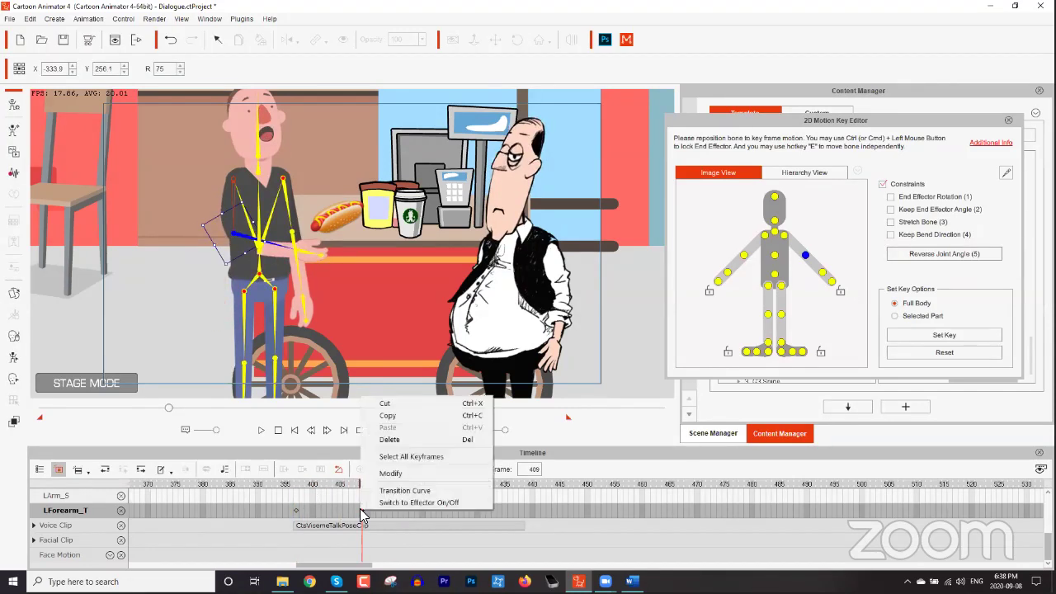
click(414, 492)
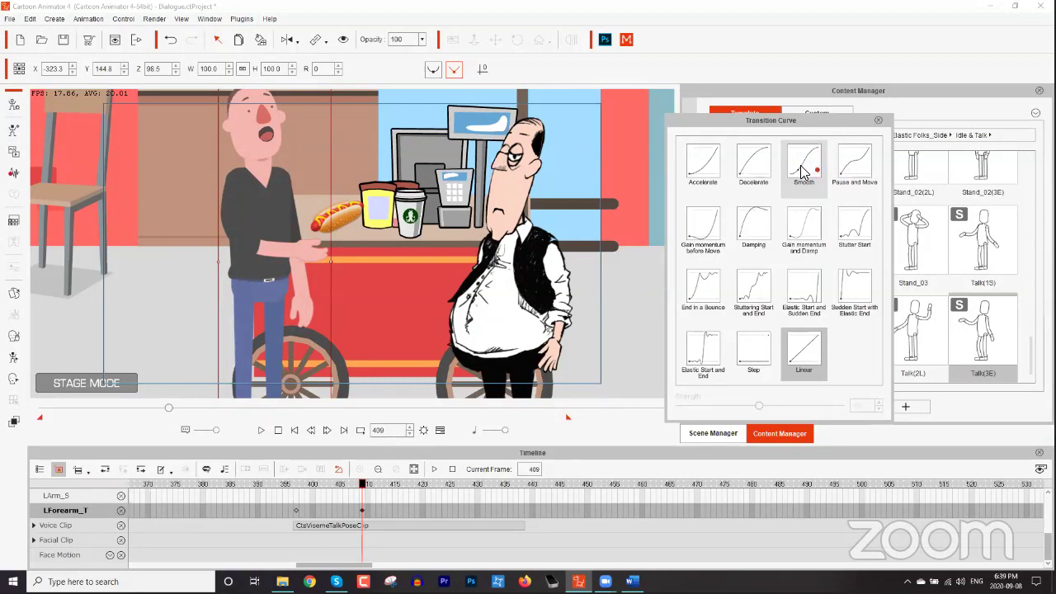
click(803, 169)
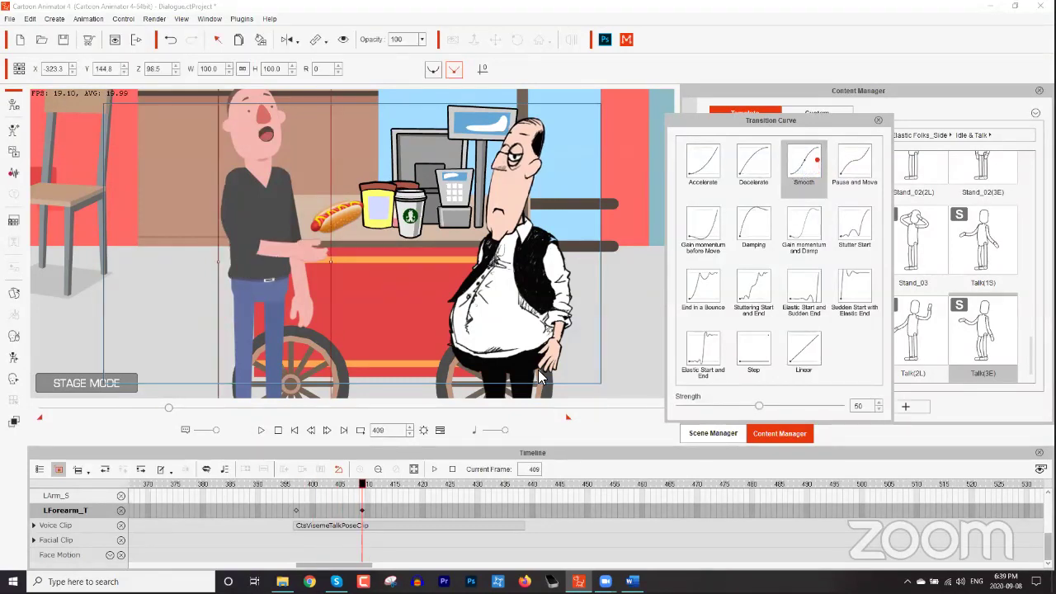
drag(312, 485, 295, 485)
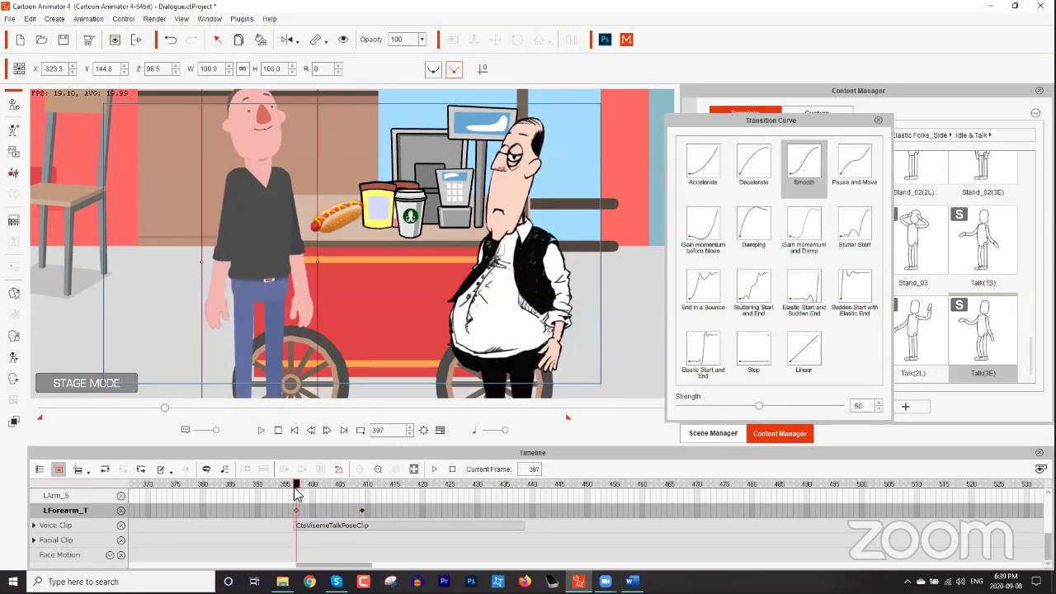
key(space)
key(space)
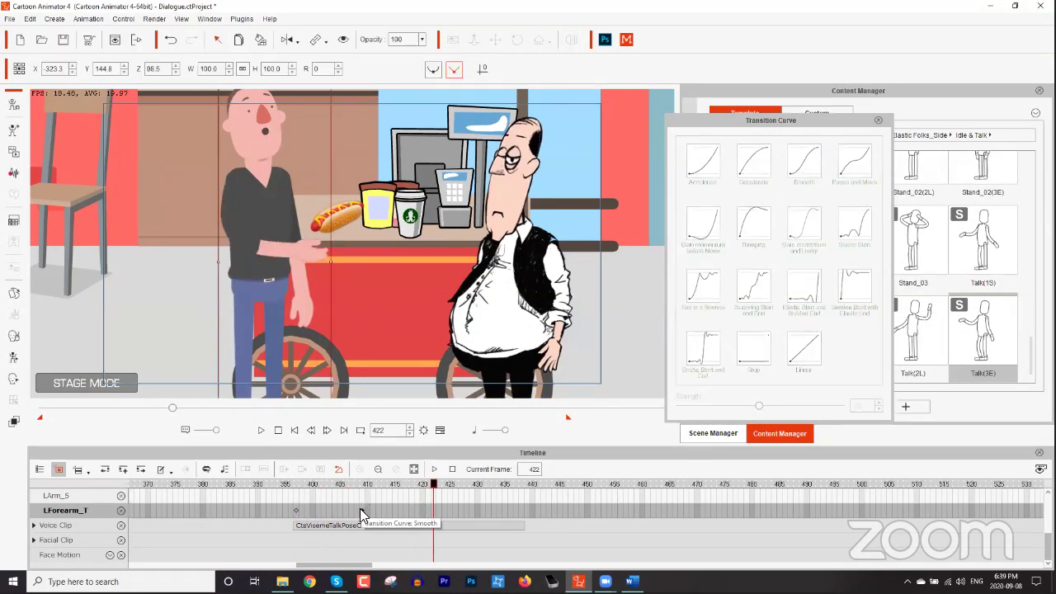
Change the frame 409 LForearm_T key's transition curve to Damping, then scrub and replay the arm movement.
click(360, 509)
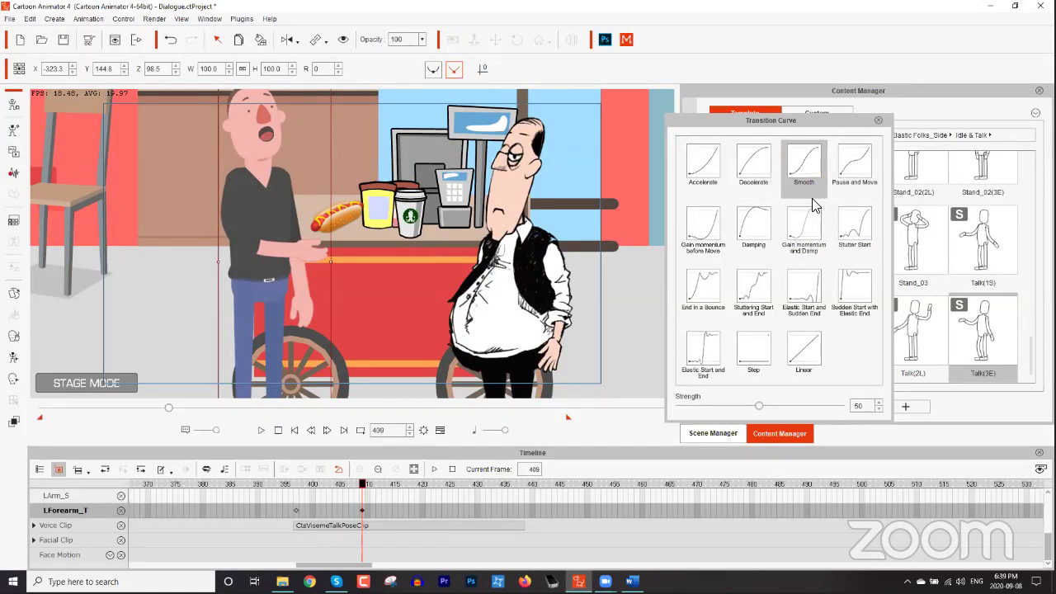
click(758, 230)
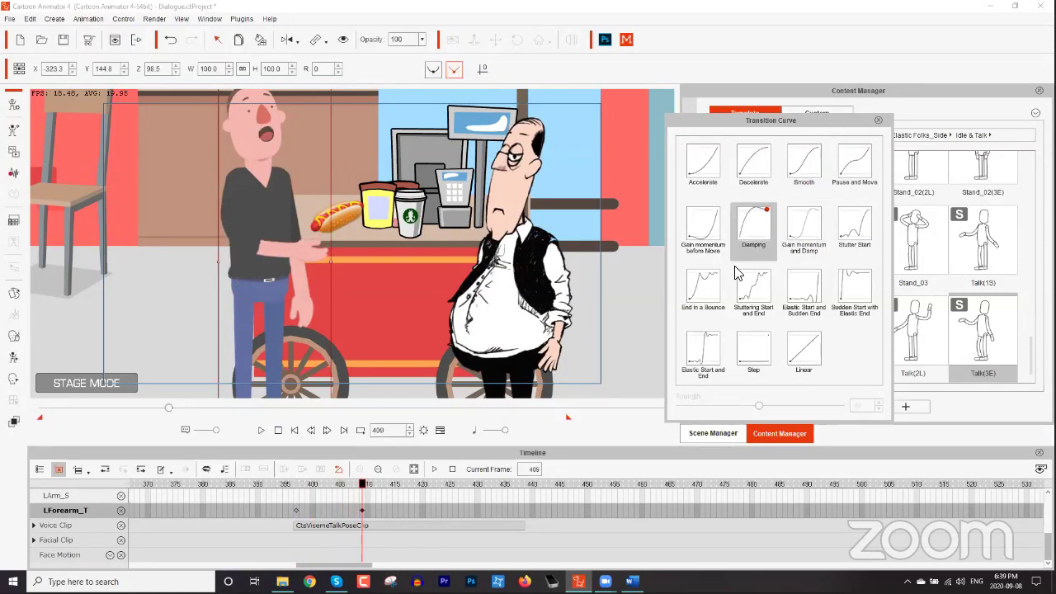
mouse_move(317, 483)
mouse_down()
mouse_move(360, 484)
mouse_move(302, 488)
mouse_up()
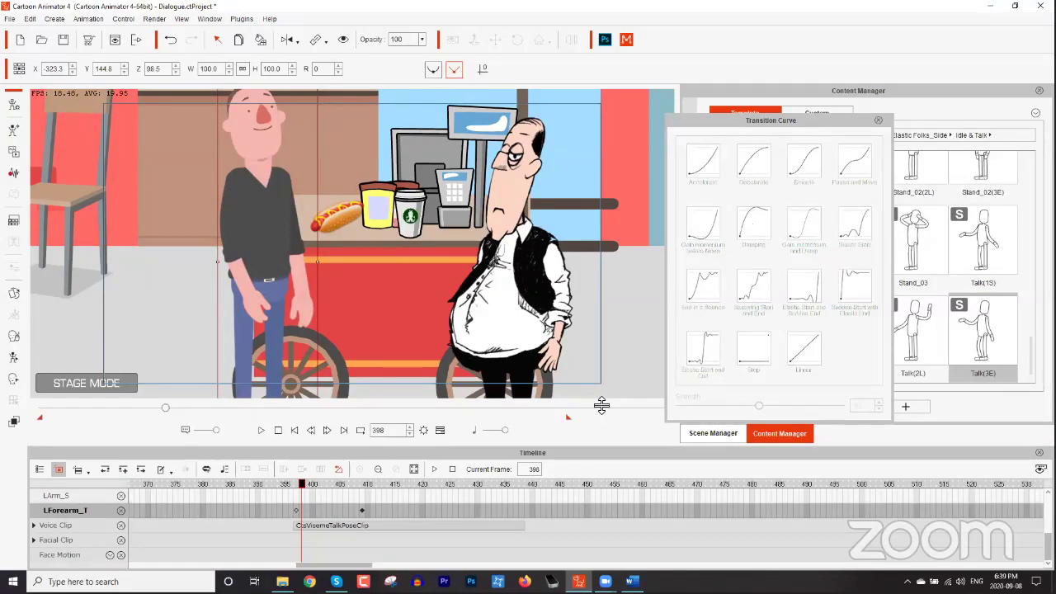
drag(302, 485, 341, 487)
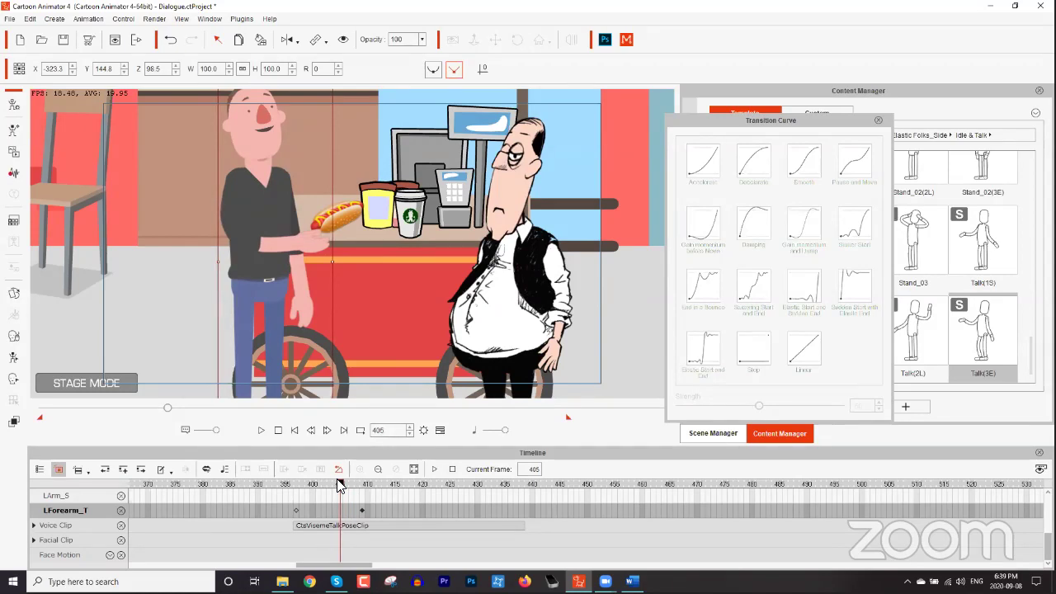
drag(341, 485, 289, 488)
key(space)
key(space)
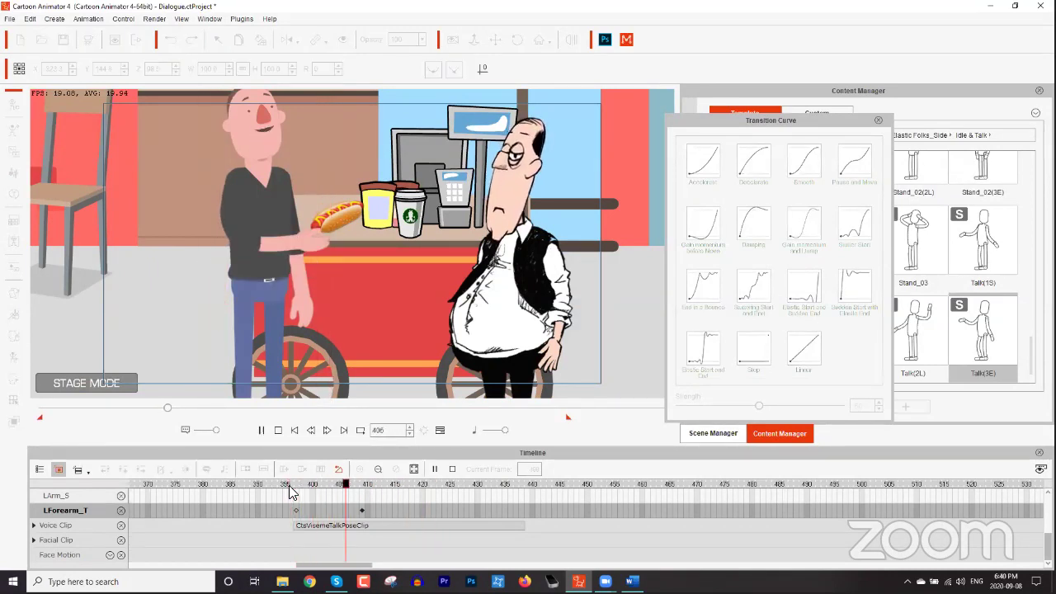
key(space)
Try the Decelerate curve on the frame 409 forearm key, reapply Damping and close the Transition Curve window.
click(363, 485)
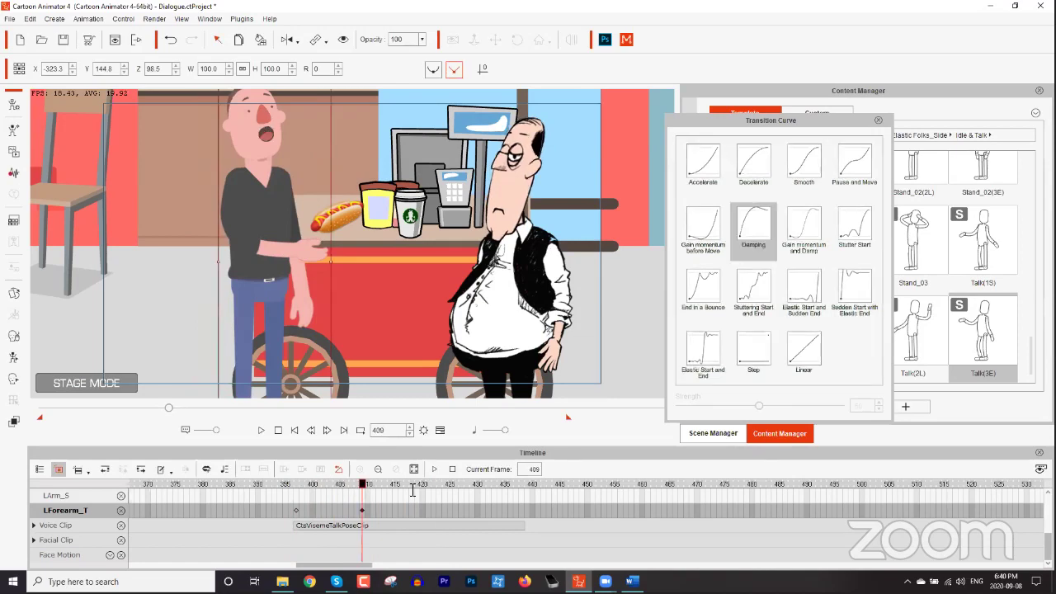
click(761, 169)
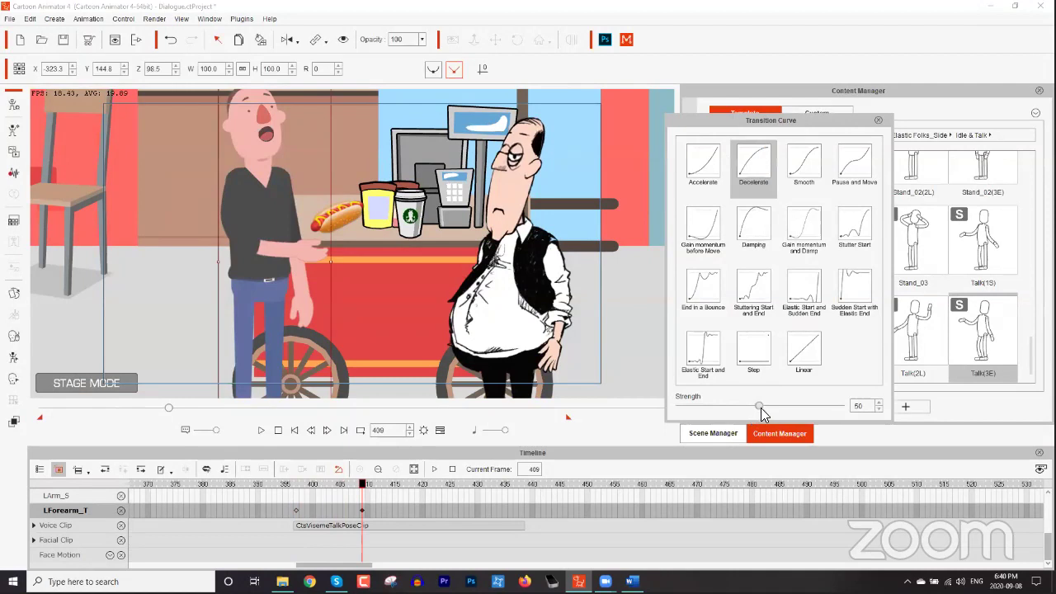
click(756, 233)
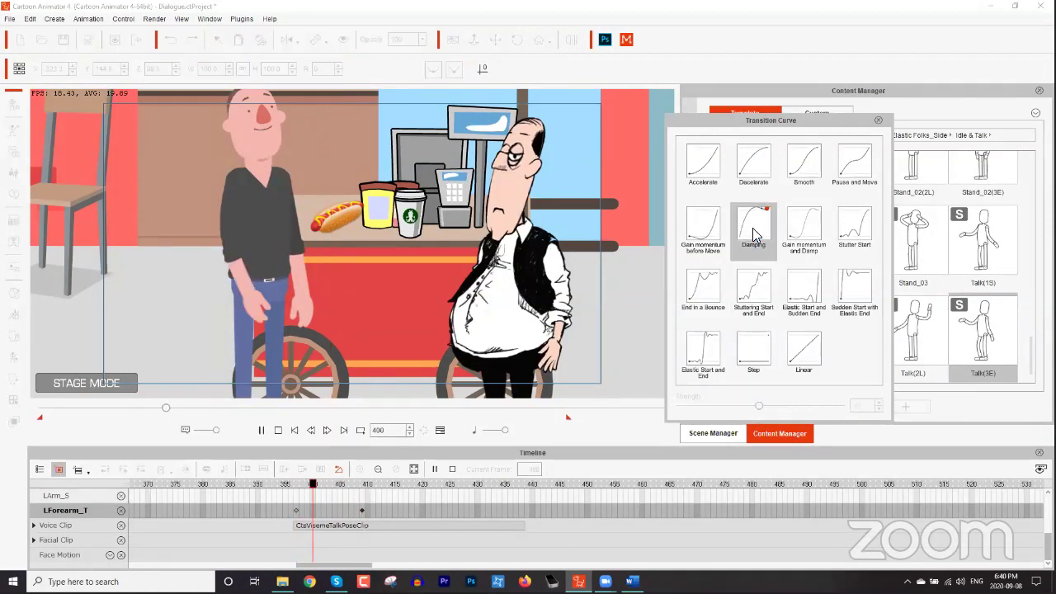
click(878, 119)
Switch the customer's LHand sprite to 02_Seven at frame 405 and replay the gesture from frame 397.
mouse_move(330, 493)
mouse_down()
mouse_move(297, 486)
mouse_move(341, 486)
mouse_up()
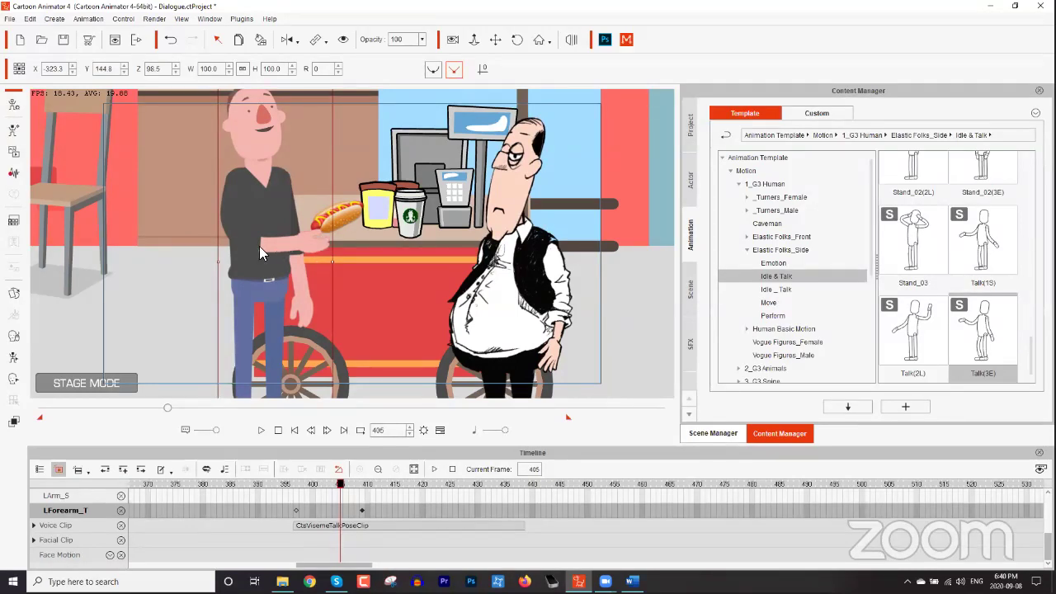
click(16, 297)
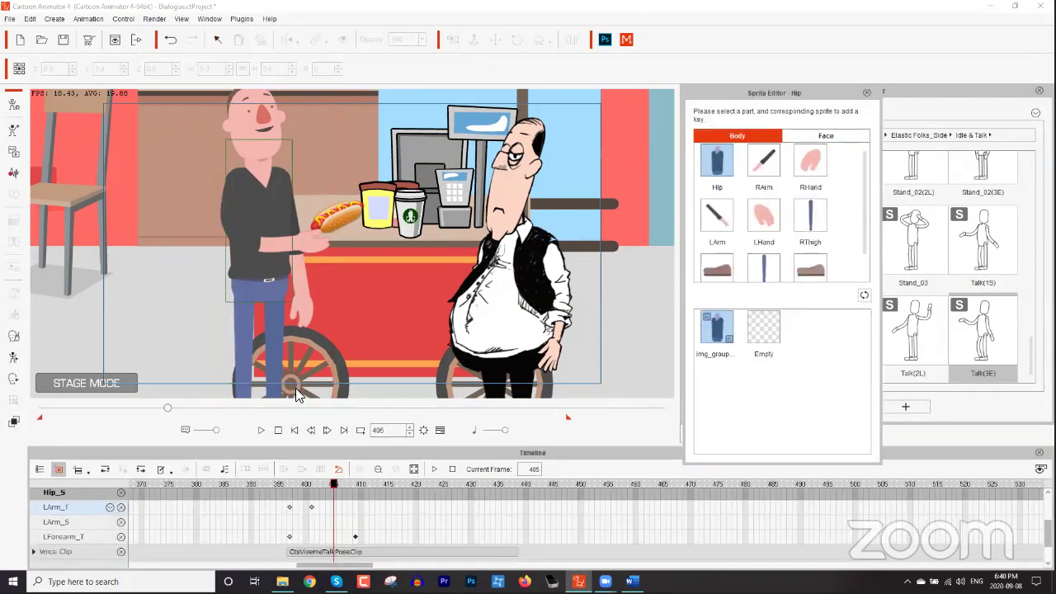
click(308, 246)
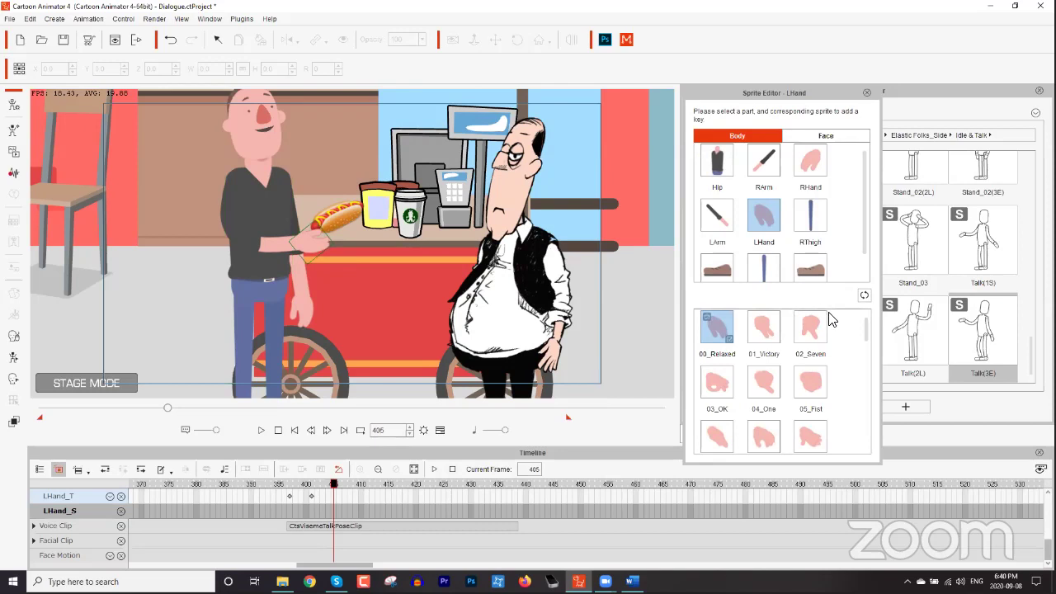
click(819, 328)
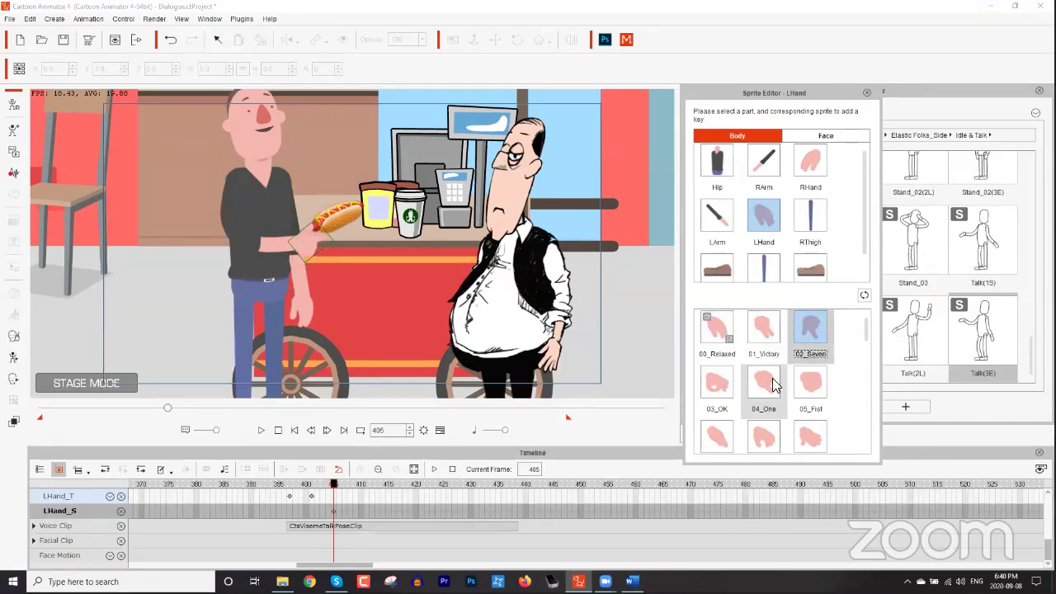
click(770, 384)
click(809, 329)
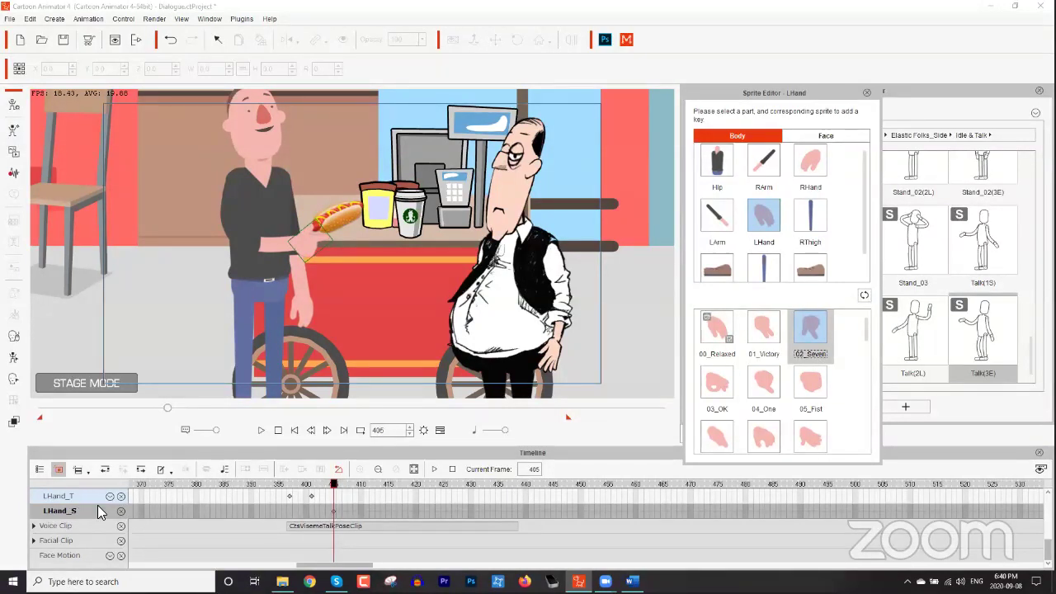
drag(333, 490, 290, 489)
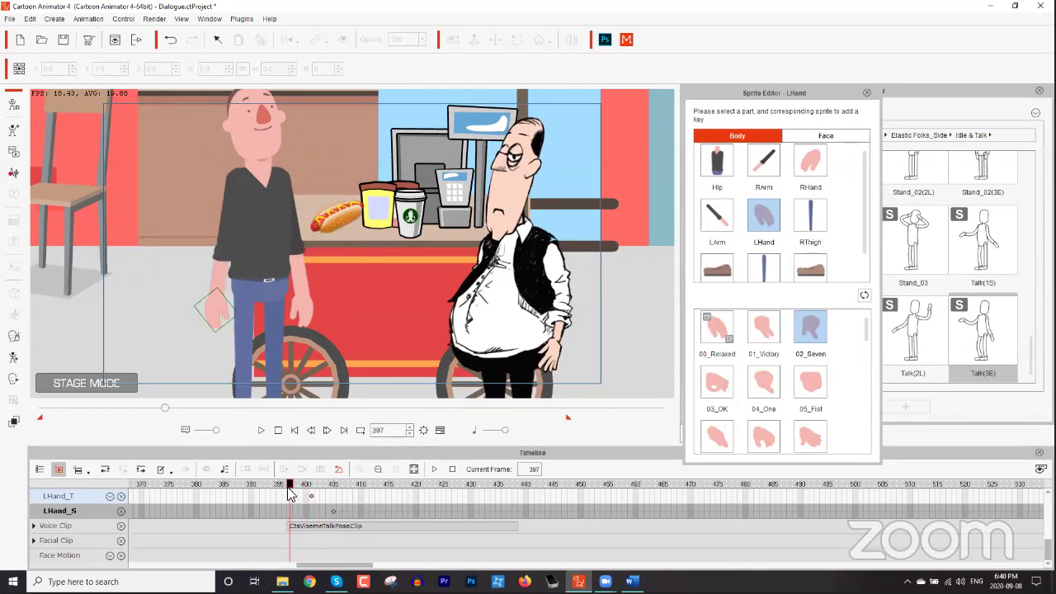
key(space)
key(space)
Copy the customer's LHand_T key at frame 401 and paste it at frame 434.
drag(397, 485, 473, 488)
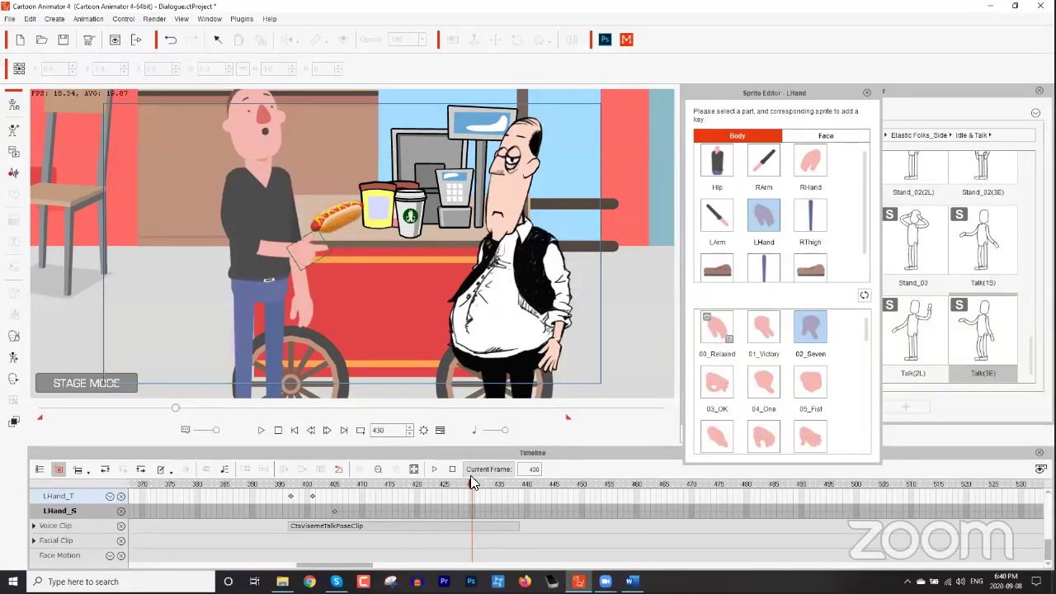
scroll(422, 507, up, 1)
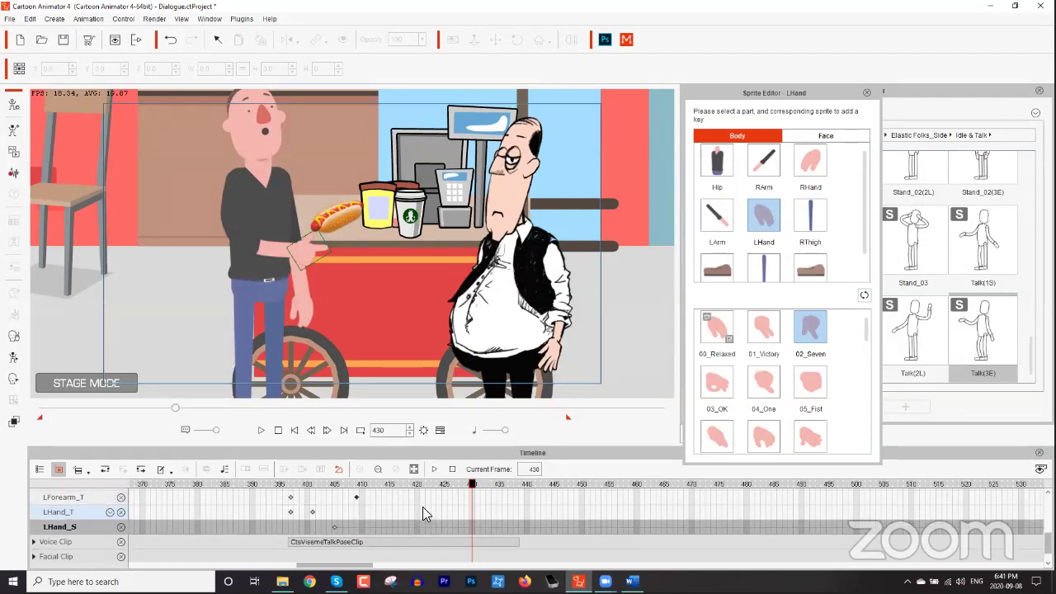
click(311, 513)
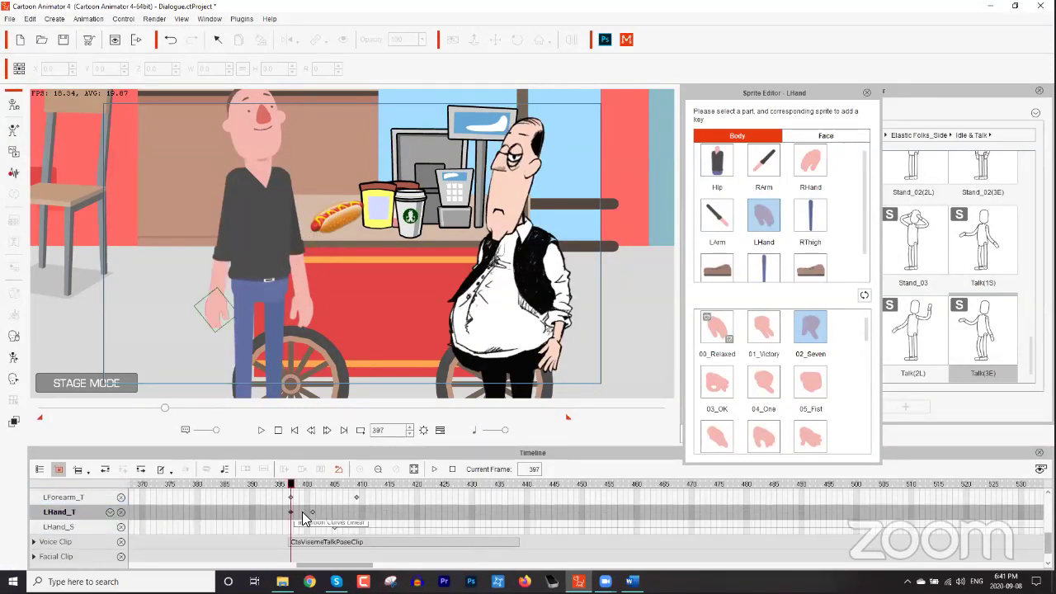
right_click(308, 511)
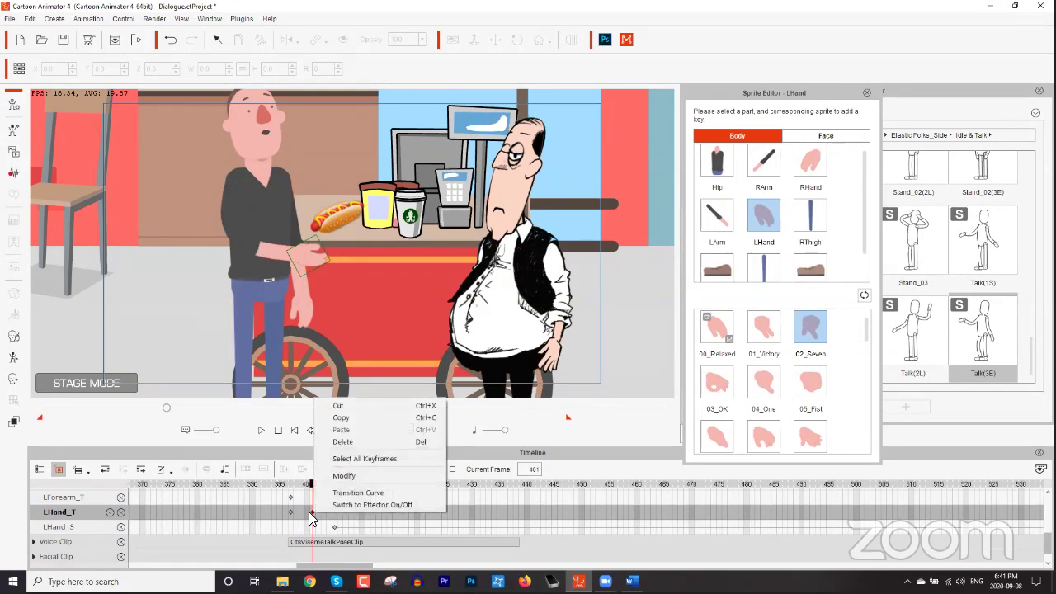
click(351, 418)
drag(414, 485, 492, 482)
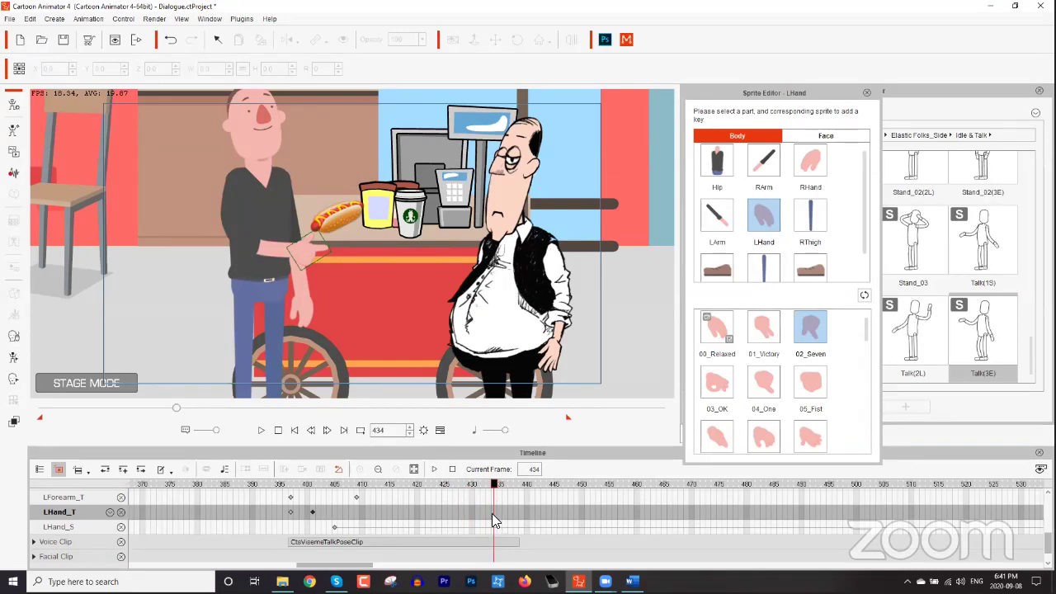
right_click(491, 520)
click(520, 441)
Copy the LHand_T key at frame 397 and paste it at frame 439, the end of the voice clip.
click(290, 512)
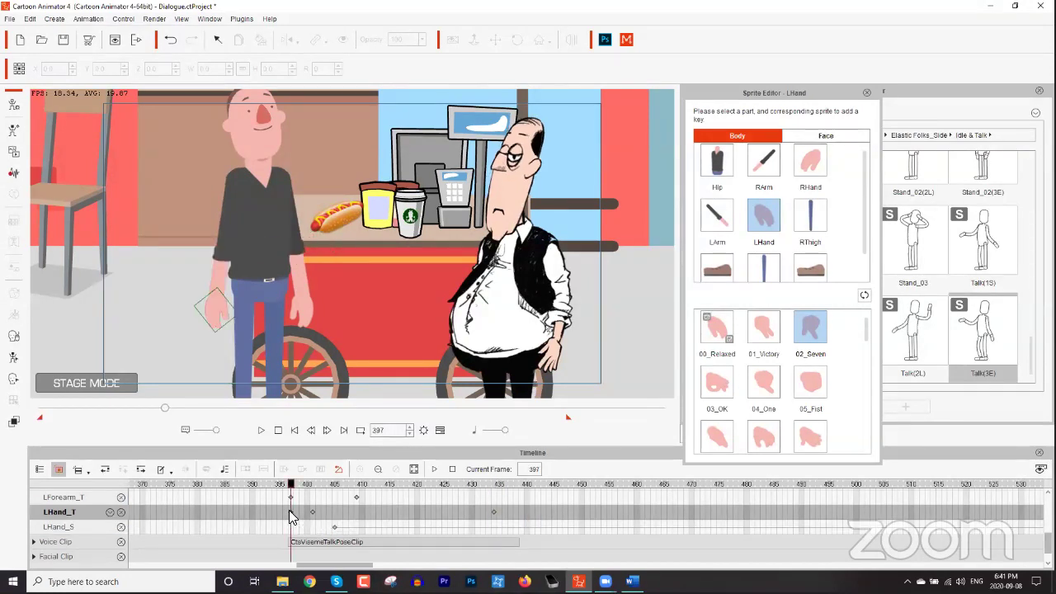
right_click(289, 512)
click(338, 422)
drag(492, 488, 519, 489)
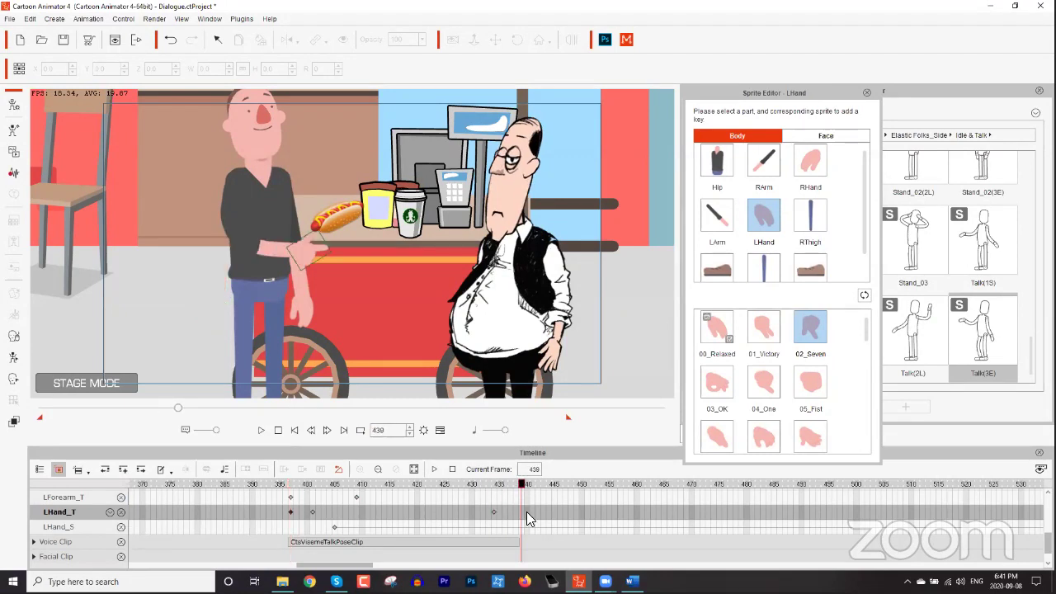
right_click(520, 513)
click(561, 436)
Close the Sprite Editor, reset the customer's full-body pose at frame 439 in the 2D Motion Key Editor and replay the gesture.
drag(496, 485, 522, 483)
click(867, 93)
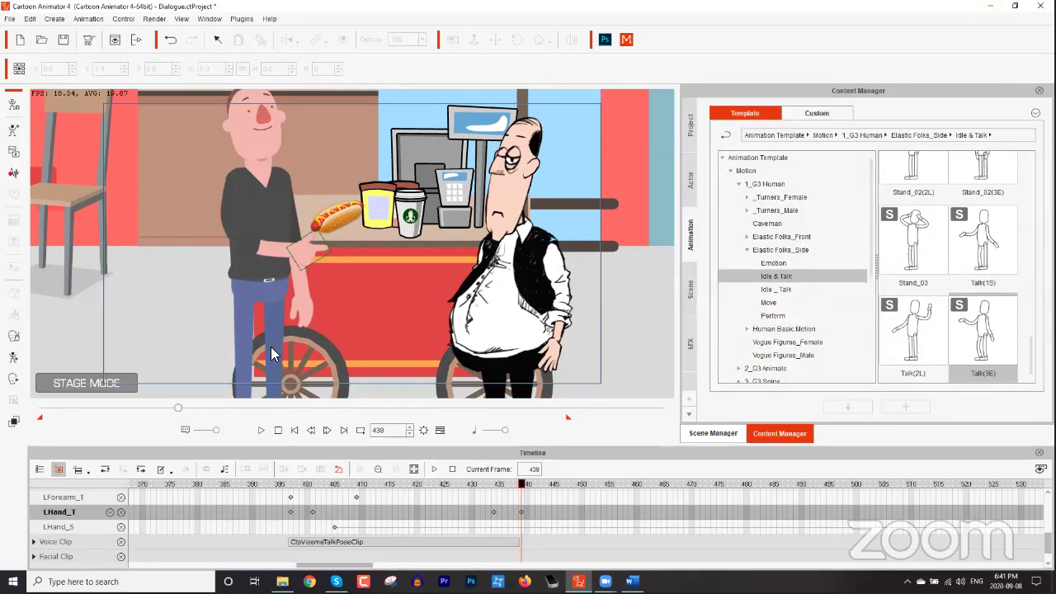
click(12, 360)
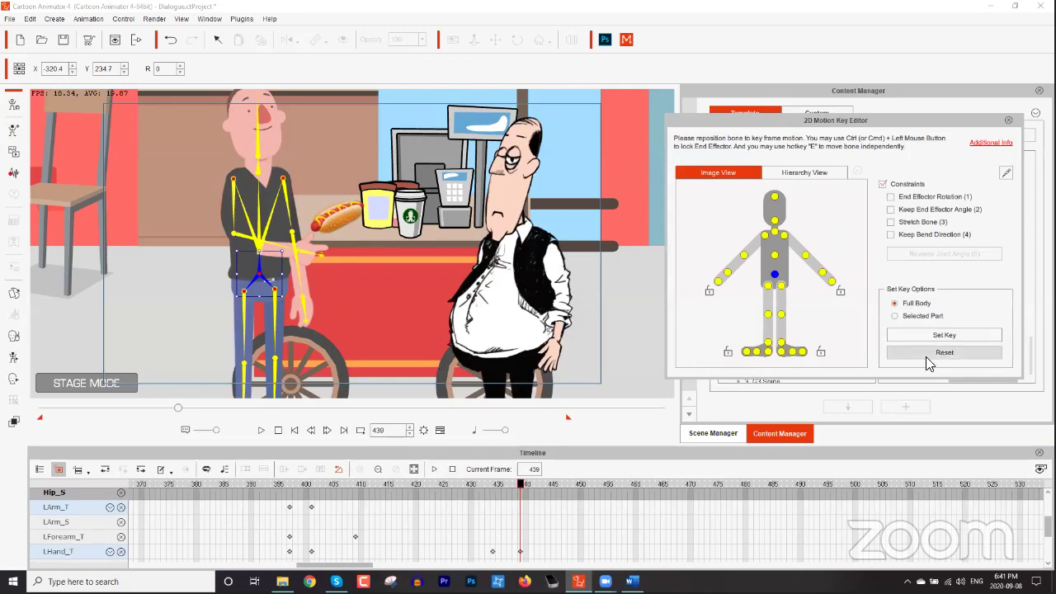
click(731, 275)
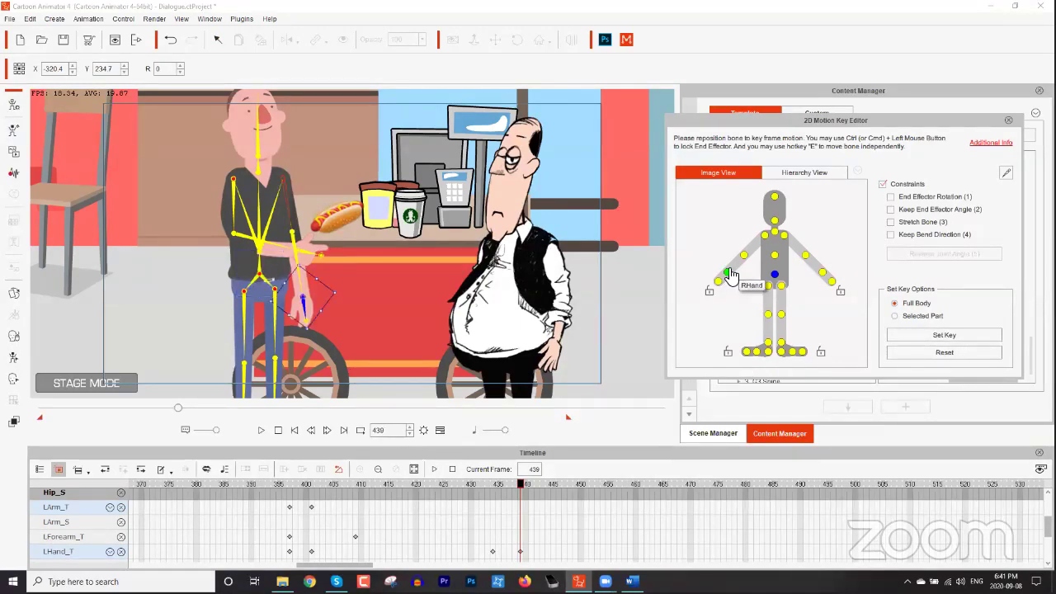
click(822, 272)
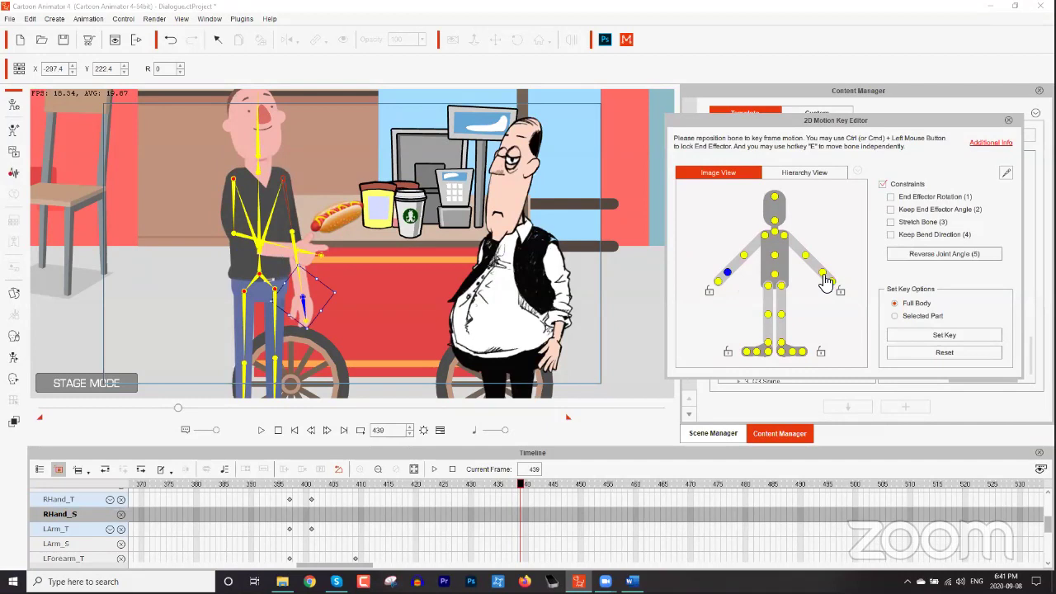
click(950, 349)
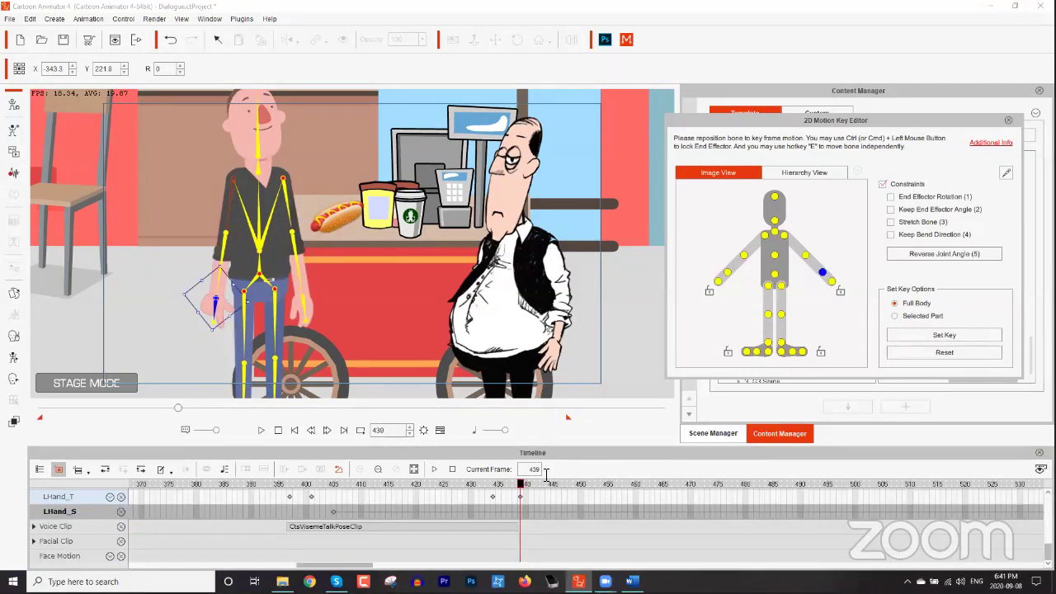
drag(500, 484, 303, 479)
key(space)
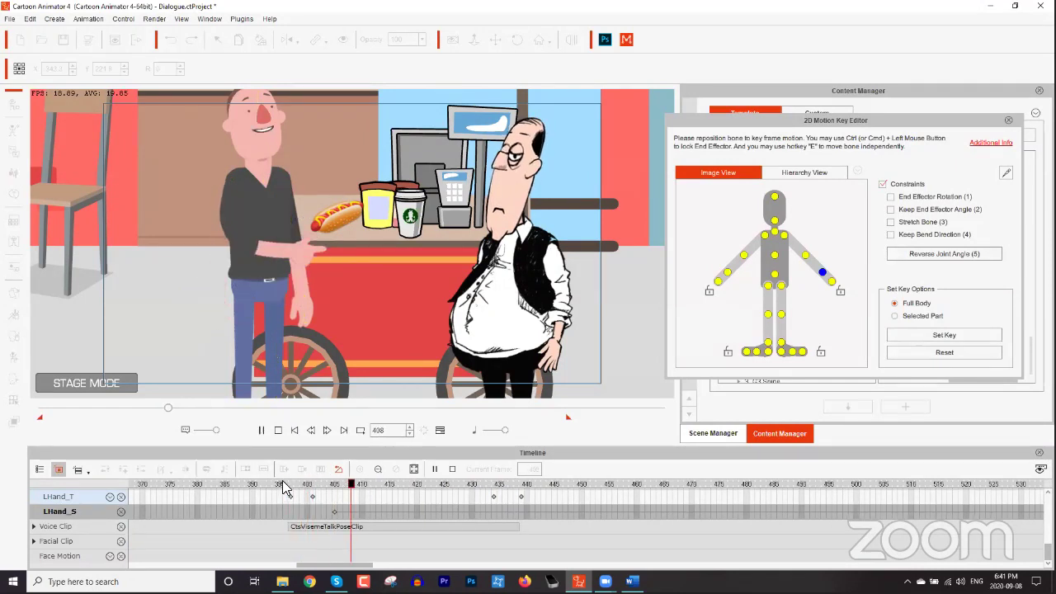
key(space)
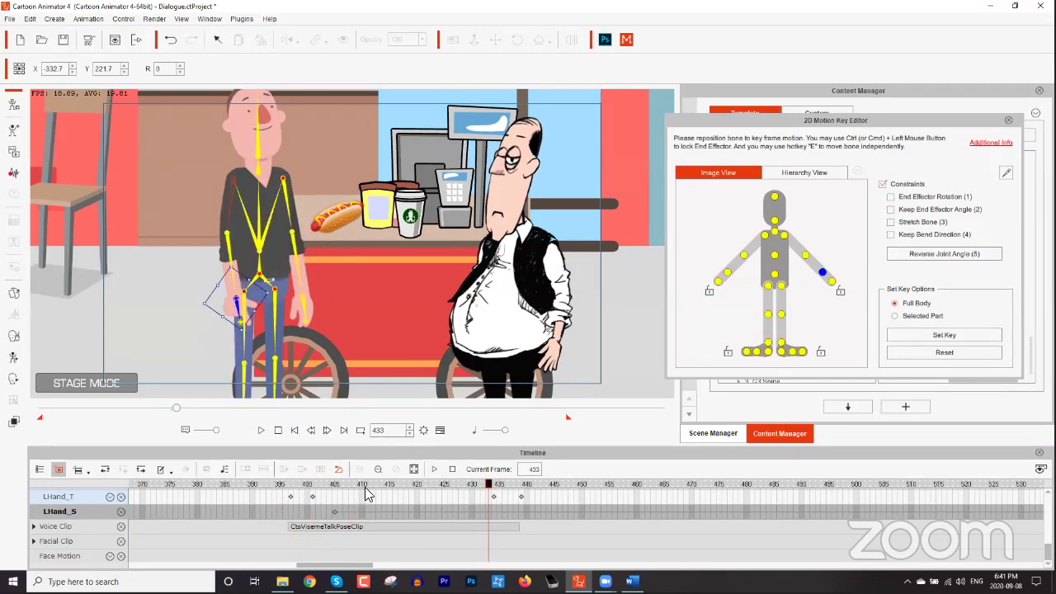
Copy the customer's LHand_T key at frame 401 and paste it over the key at frame 434.
click(312, 497)
right_click(312, 498)
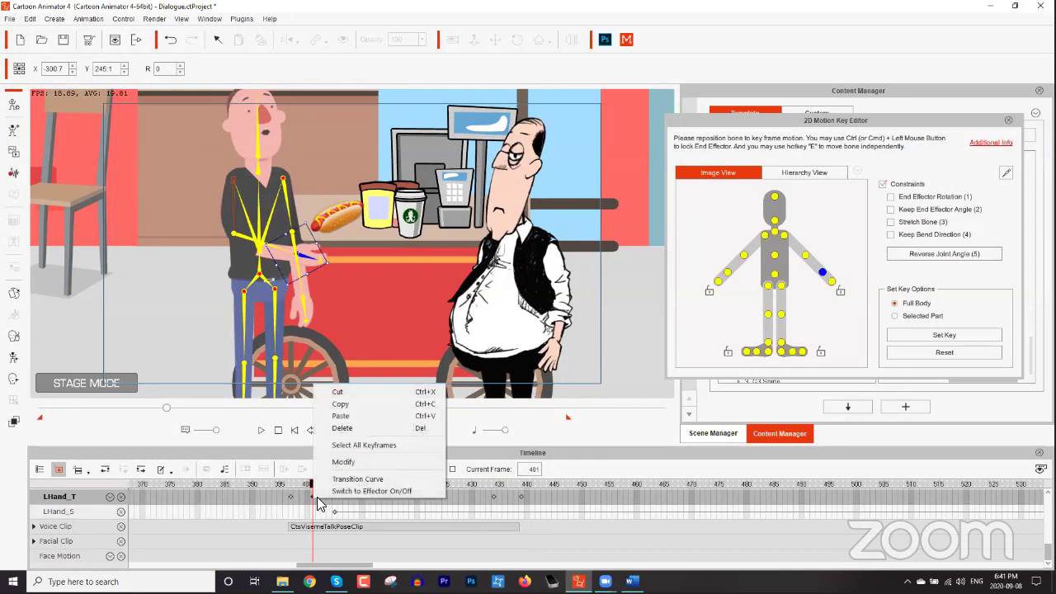
click(347, 414)
click(492, 497)
right_click(493, 497)
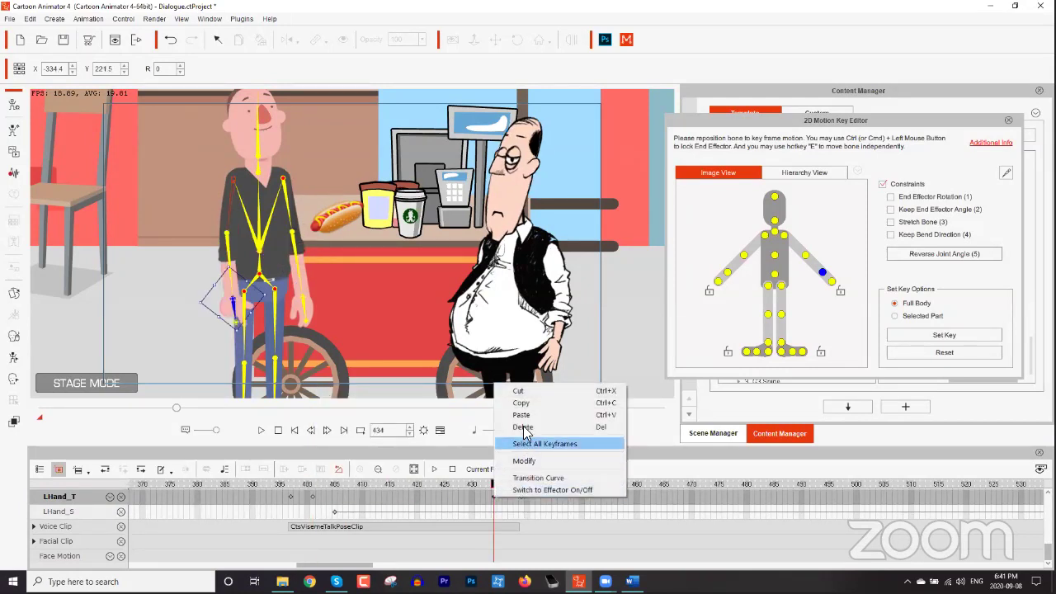
click(526, 415)
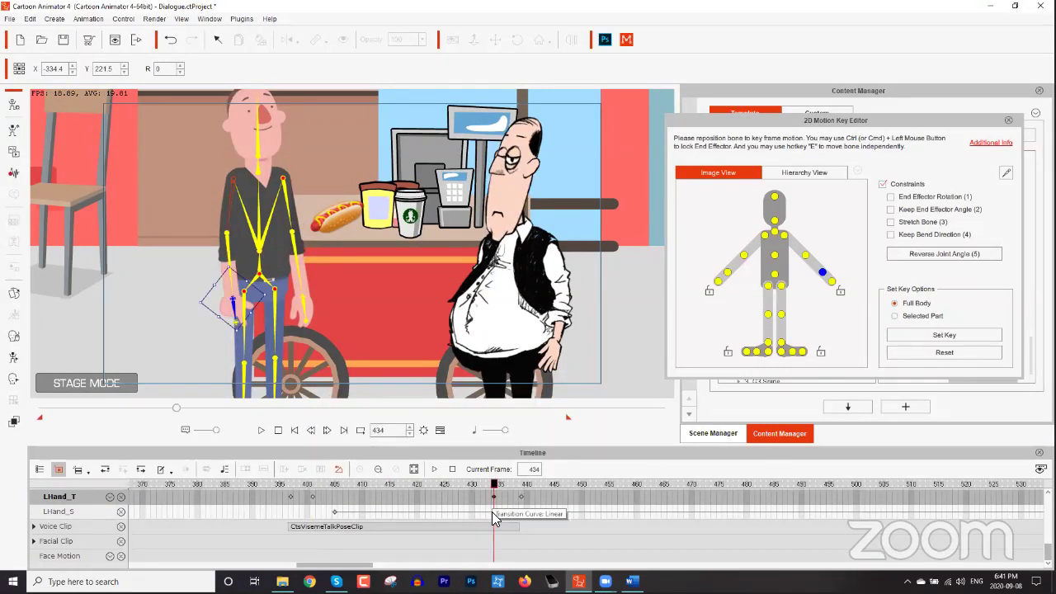
Copy the customer's LArm_T key at frame 401, paste it at frame 432 and check the arm pose between the two keys.
scroll(386, 516, up, 1)
scroll(386, 517, up, 2)
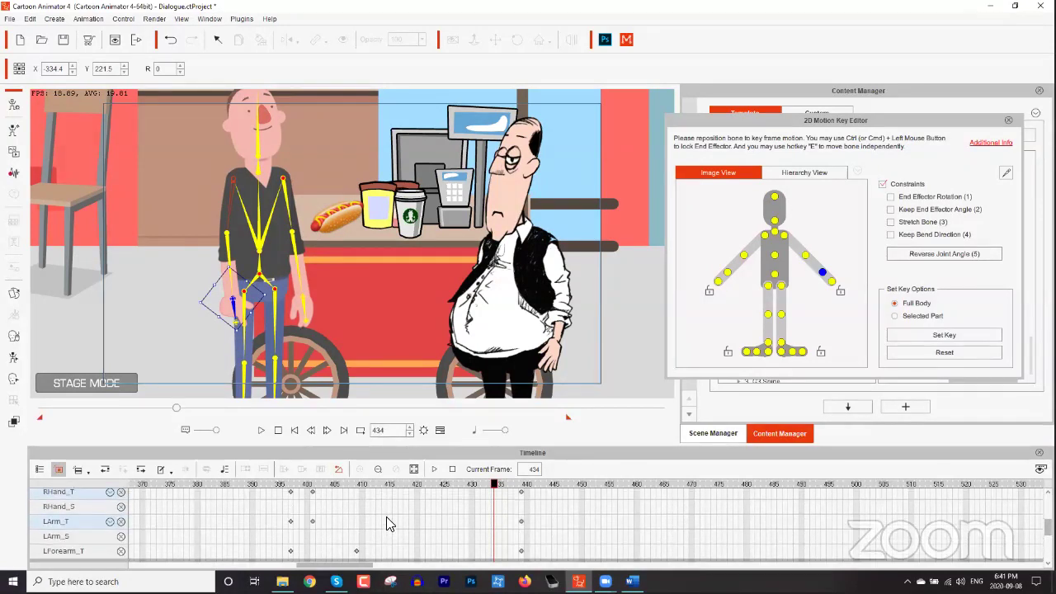
click(312, 525)
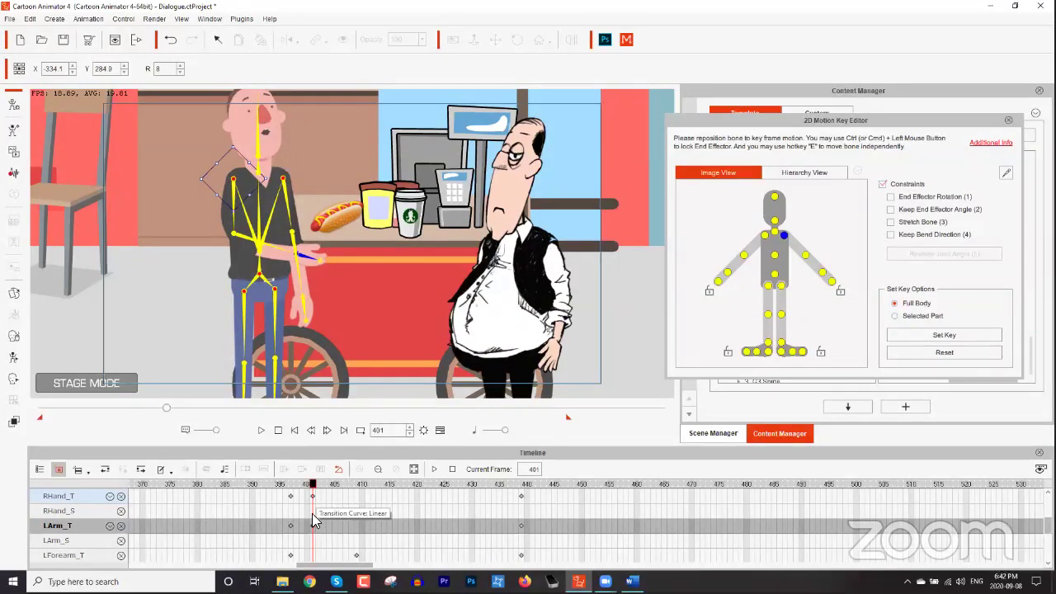
right_click(312, 523)
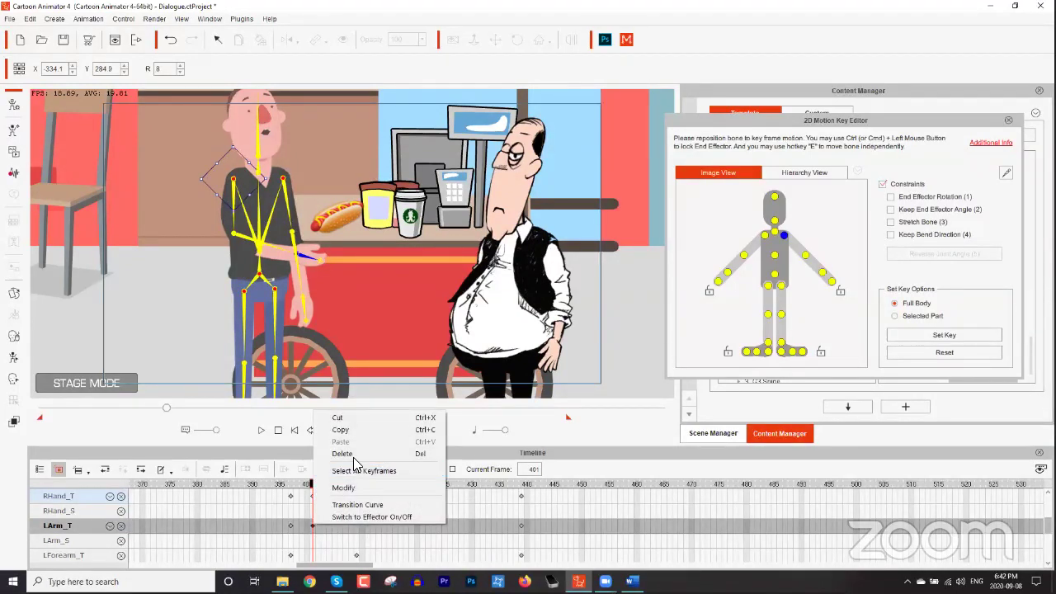
click(359, 429)
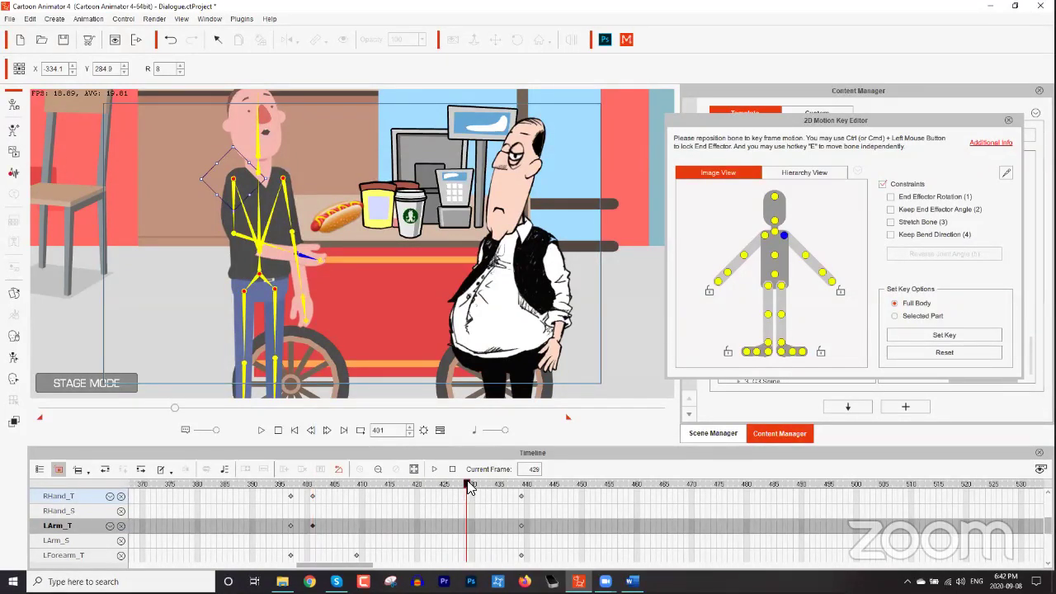
click(492, 486)
scroll(492, 503, down, 2)
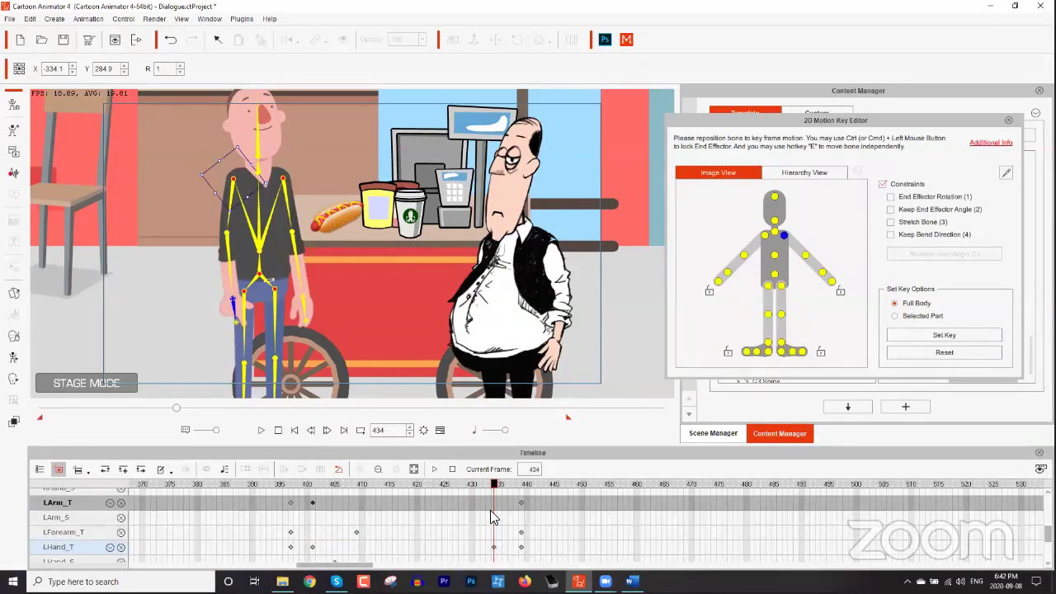
click(484, 485)
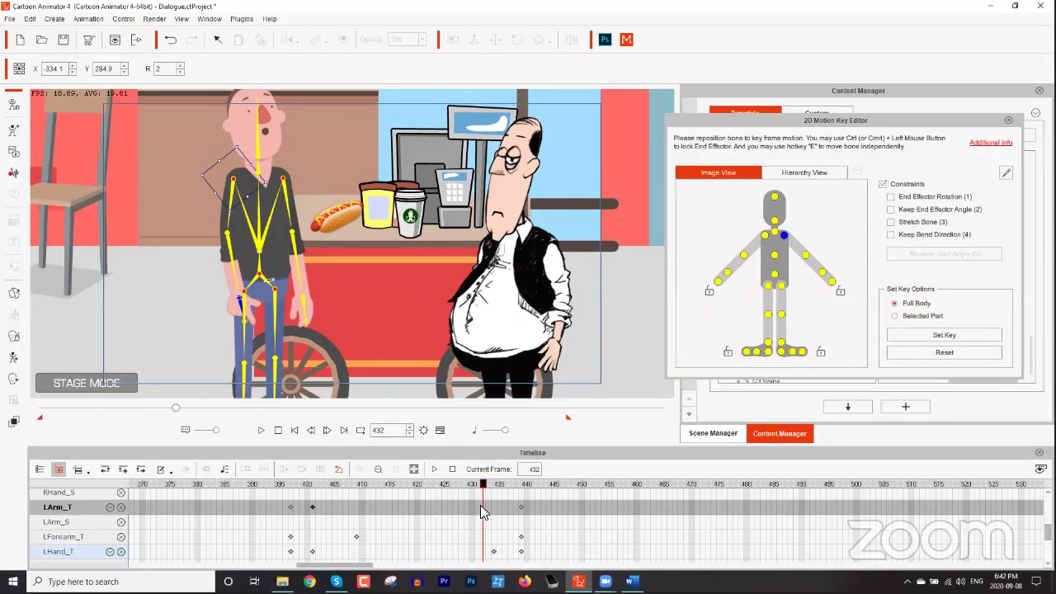
right_click(481, 505)
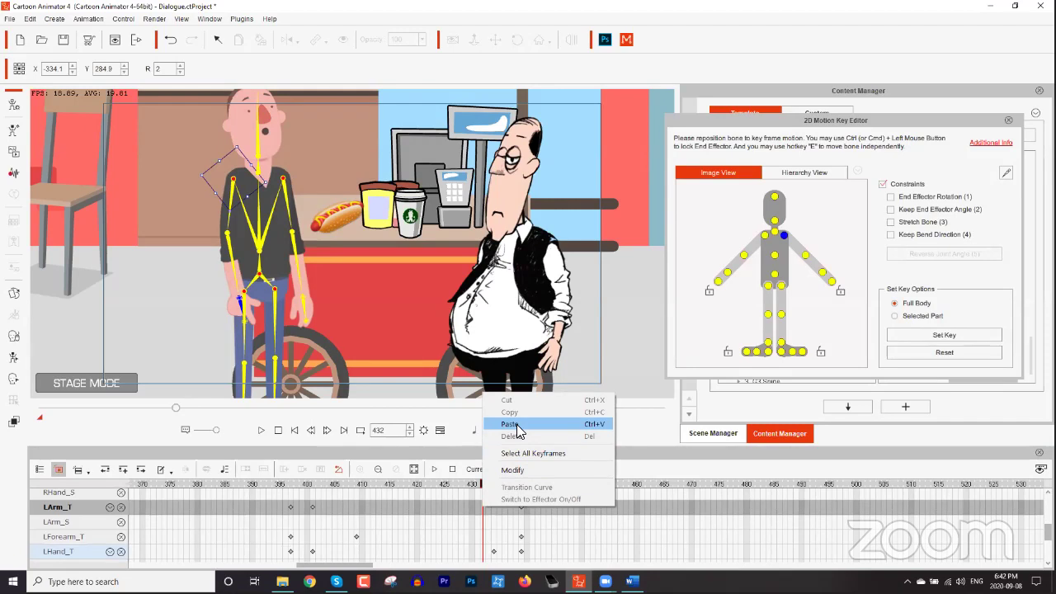
click(511, 424)
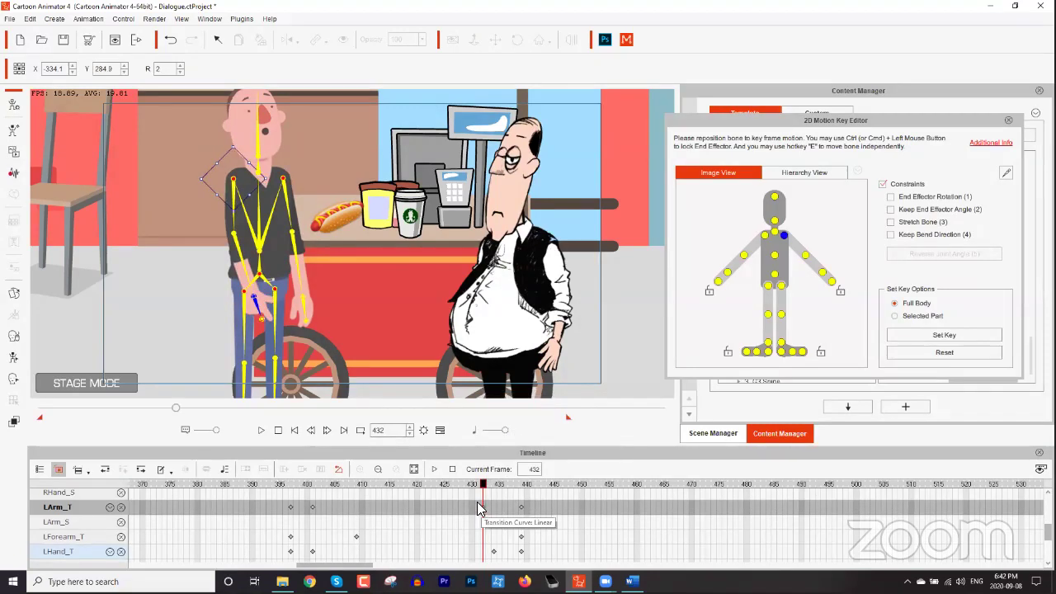
drag(311, 485, 482, 484)
Copy the customer's Hip_T key at frame 401 and paste it at frame 432.
scroll(482, 516, up, 2)
scroll(482, 516, up, 1)
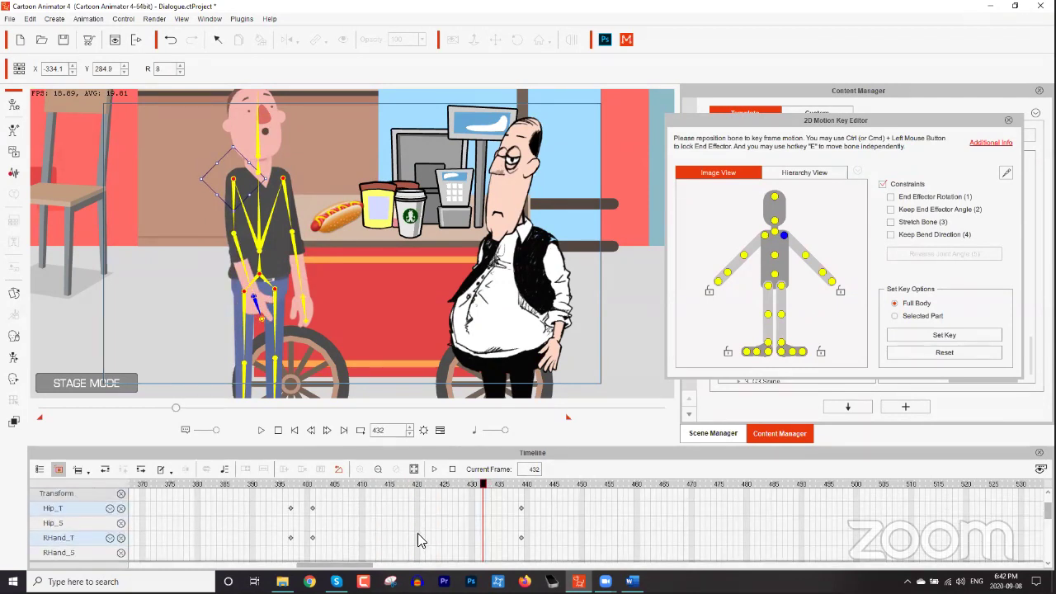
scroll(418, 536, up, 1)
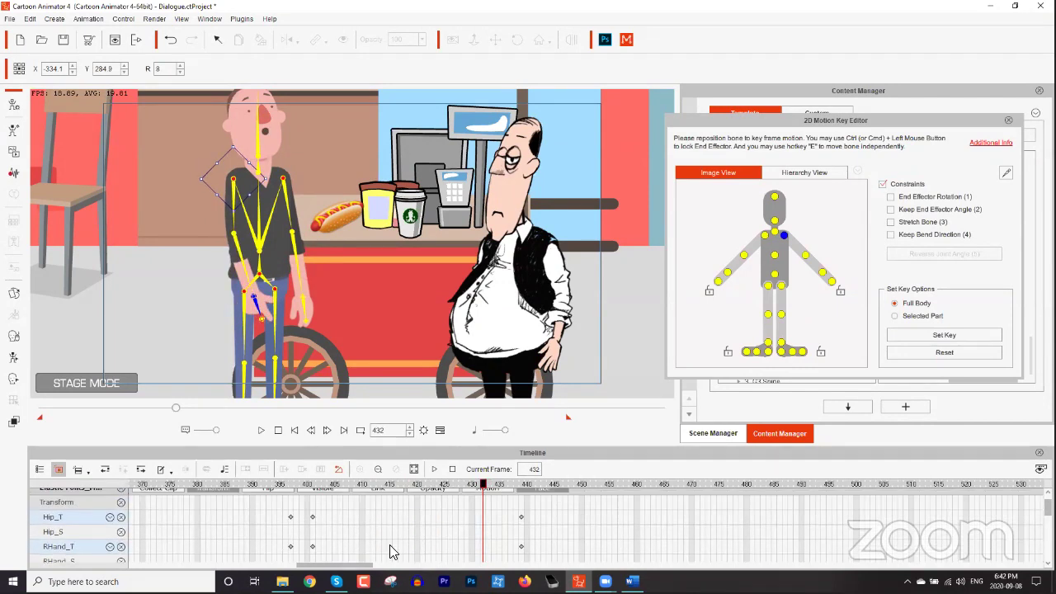
click(312, 516)
right_click(314, 516)
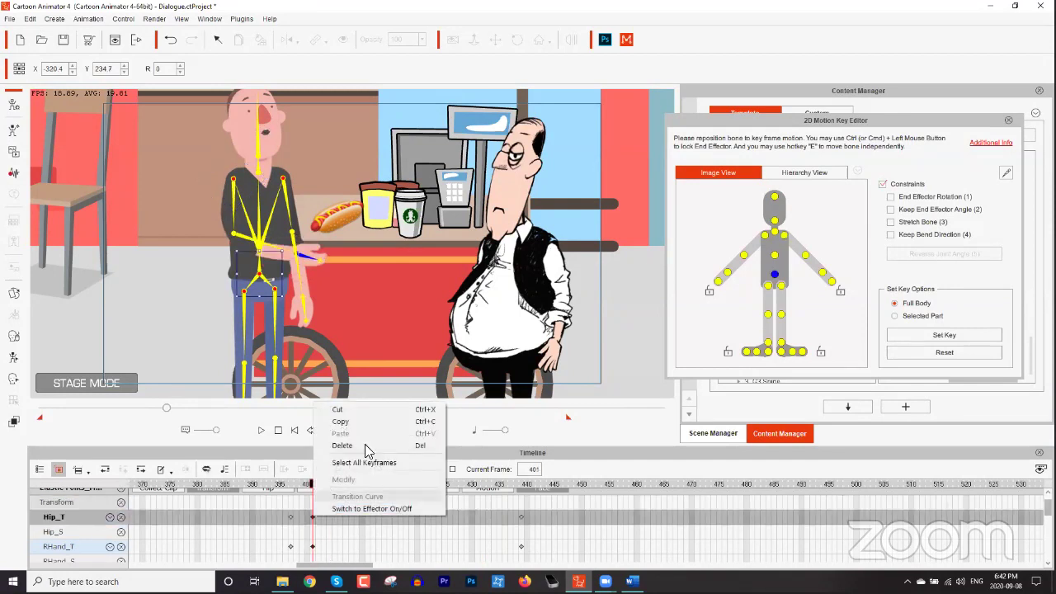
click(367, 421)
click(487, 487)
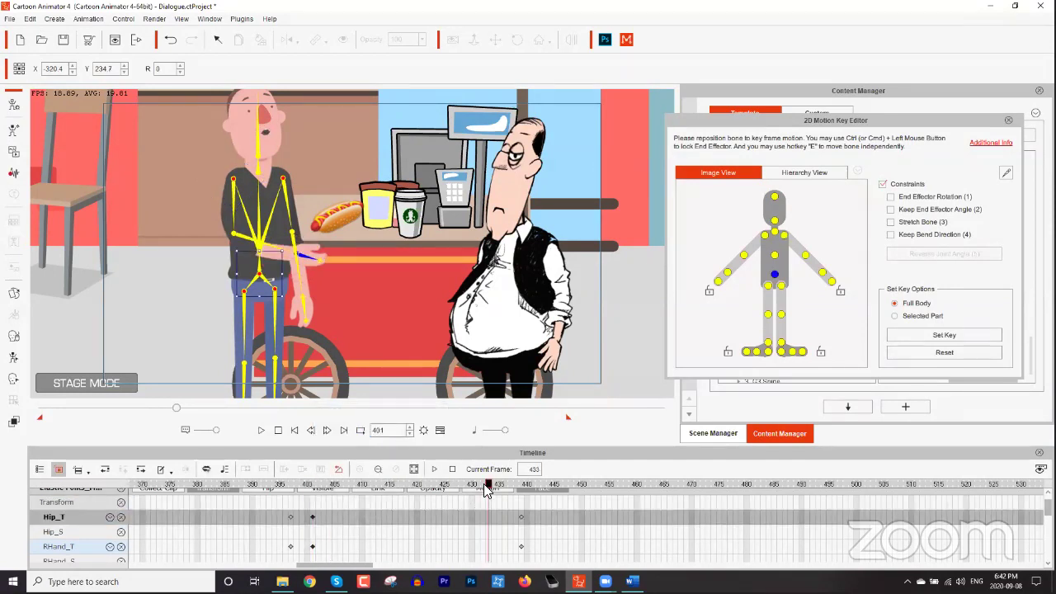
right_click(483, 517)
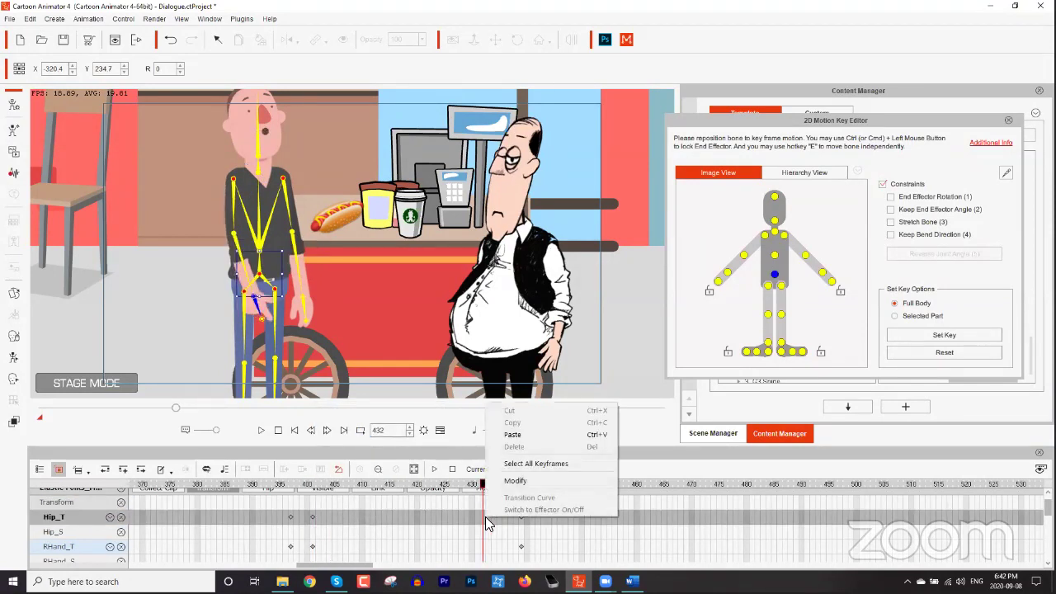
click(513, 435)
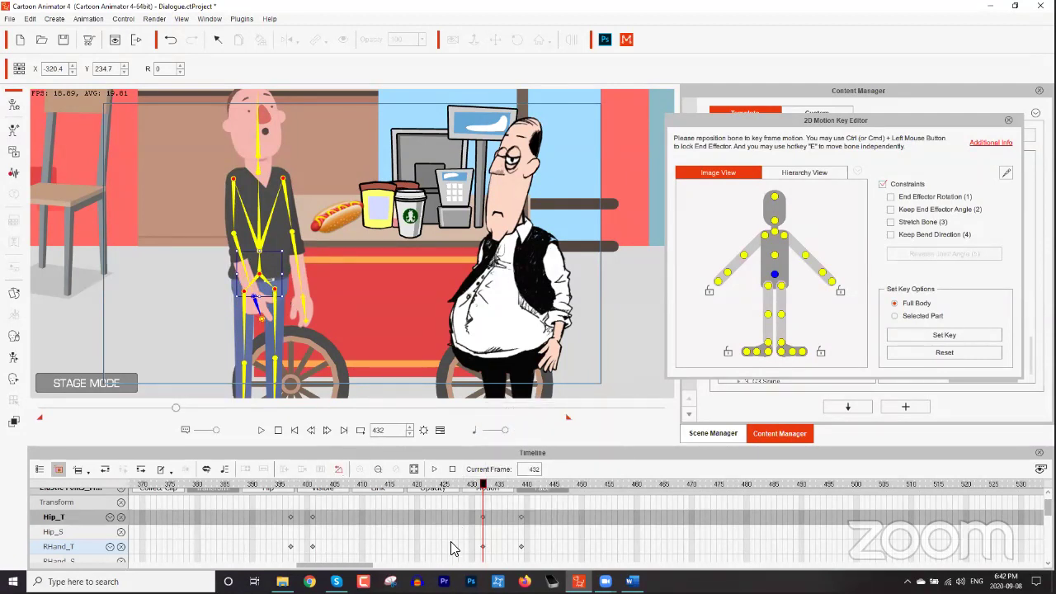
Copy the customer's LForearm_T key at frame 409 and paste it at frame 431.
scroll(452, 544, down, 5)
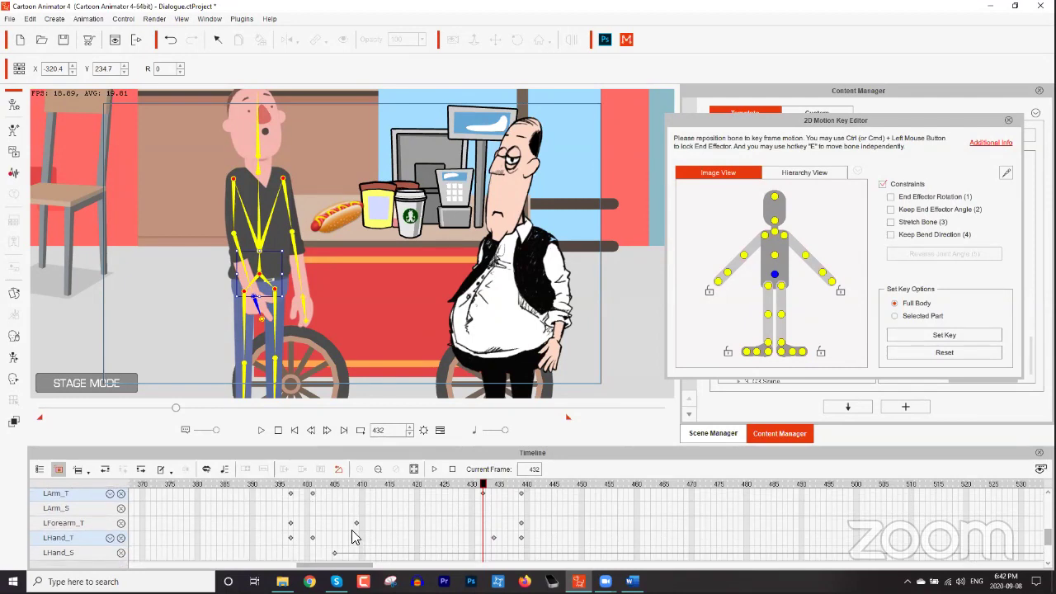
click(355, 523)
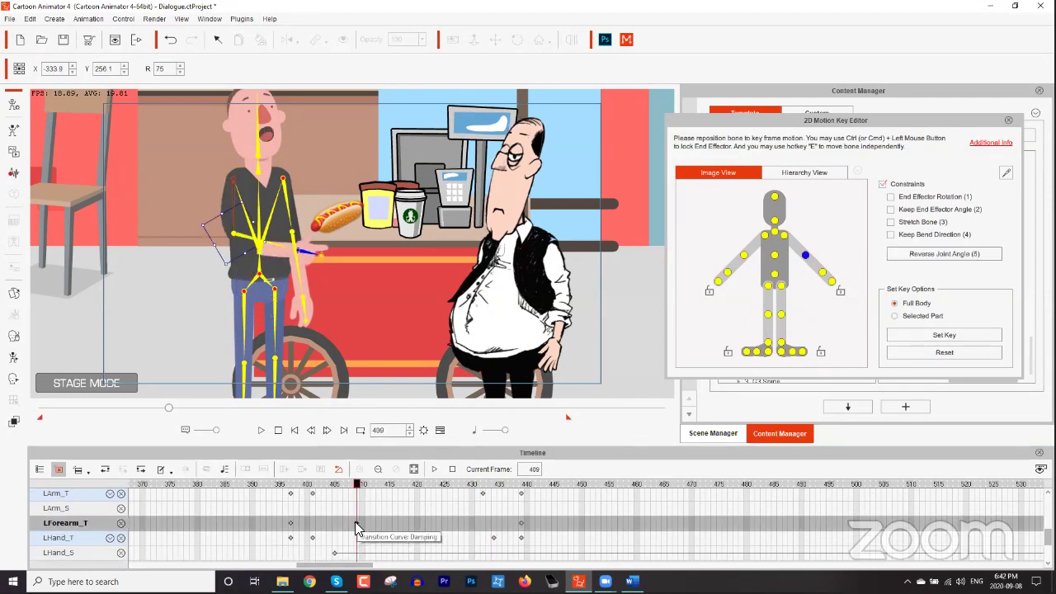
right_click(356, 522)
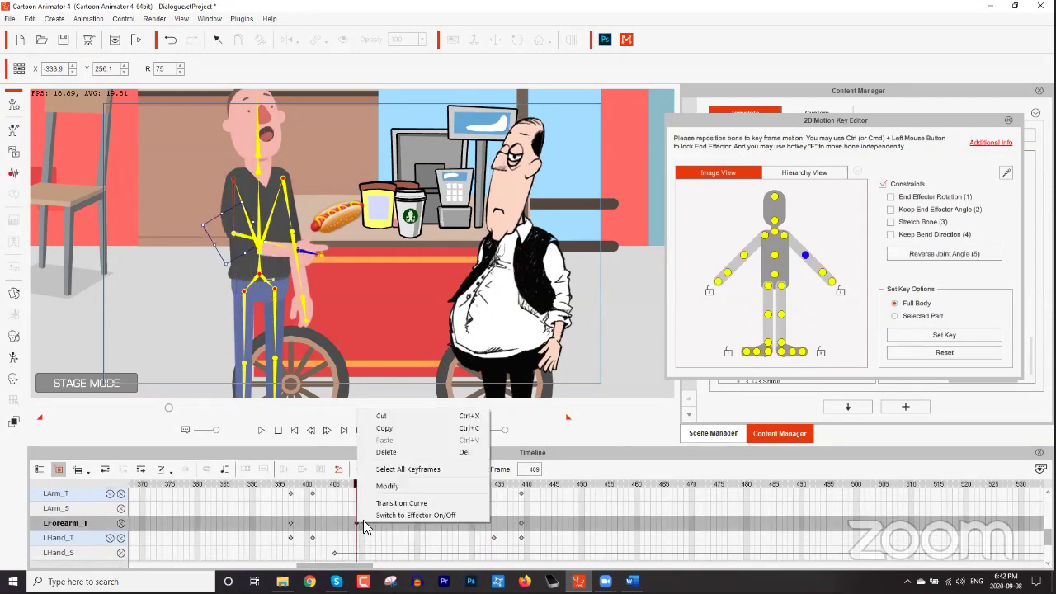
click(394, 451)
drag(461, 487, 474, 506)
right_click(475, 520)
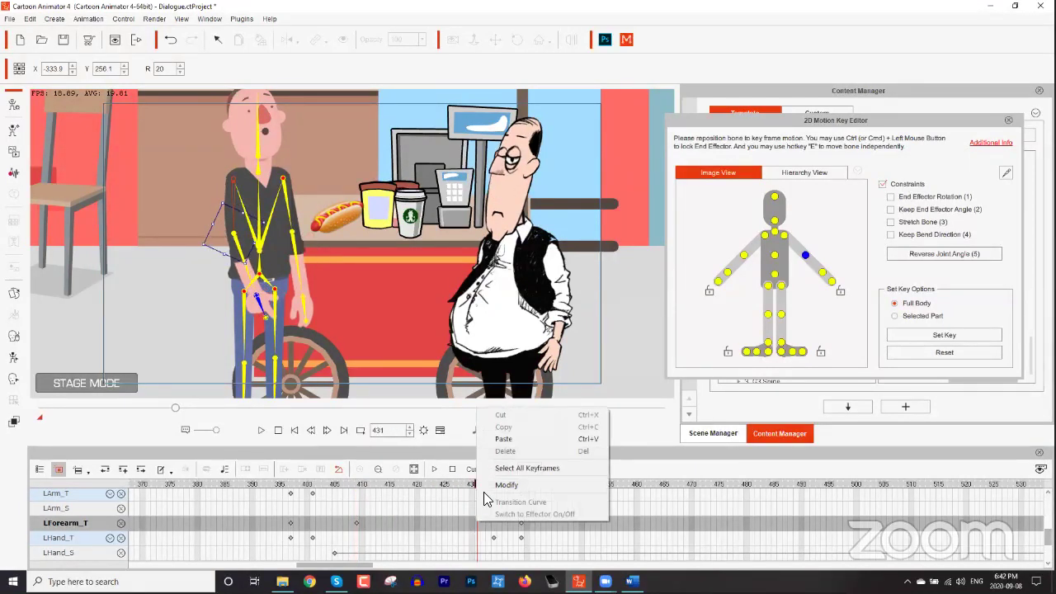
click(500, 440)
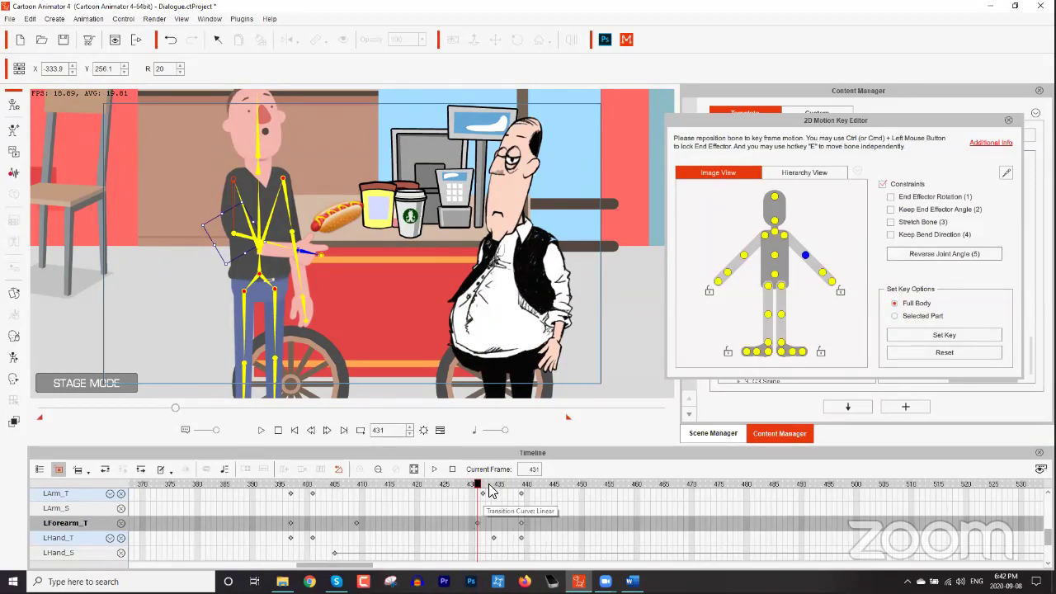
Replay the customer's arm gesture from about frame 393 through the end of the voice clip.
drag(336, 490, 311, 486)
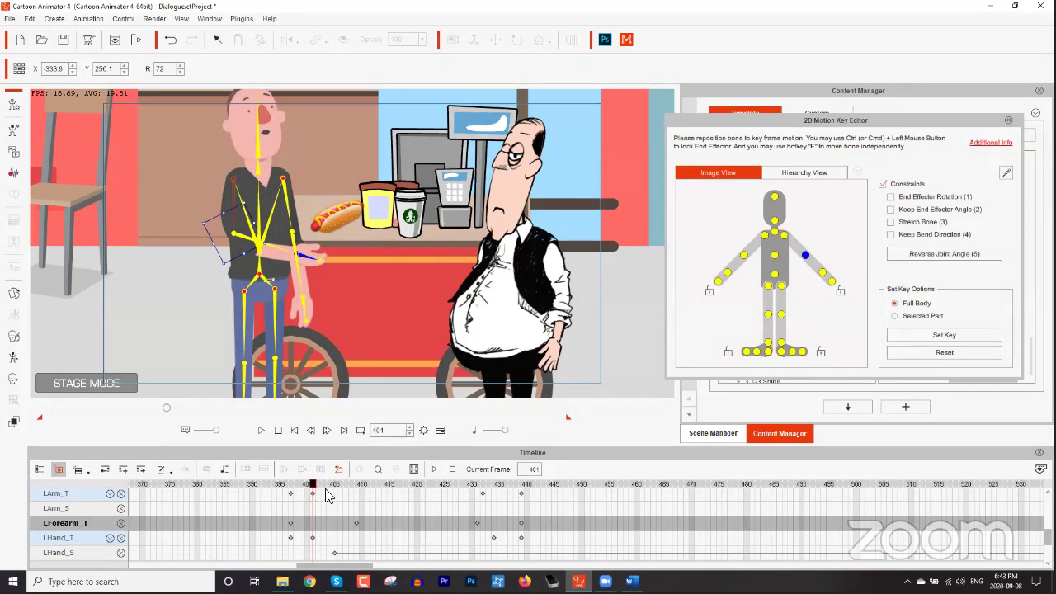
key(space)
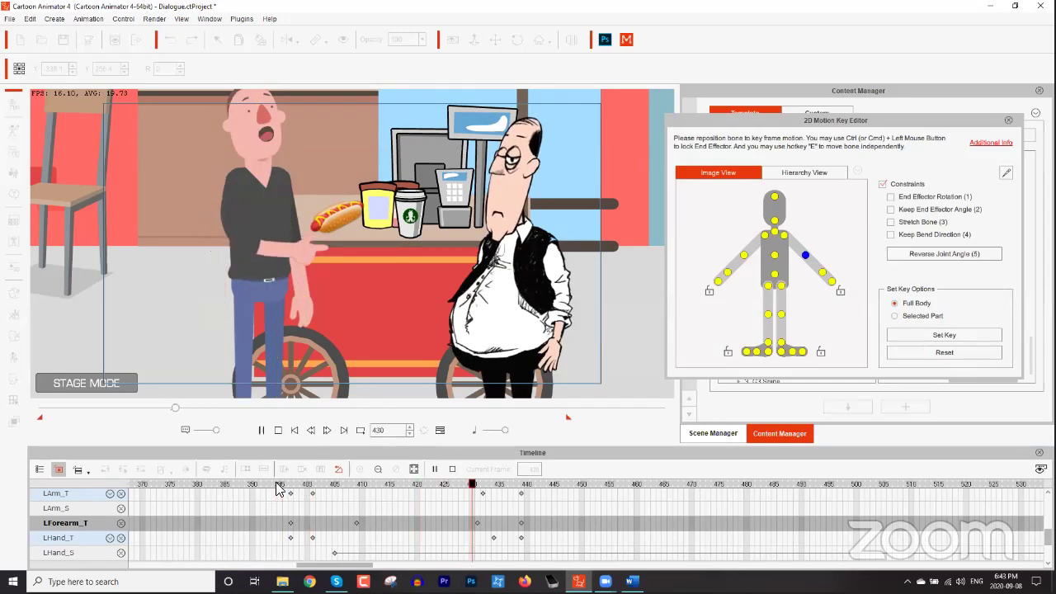
key(space)
drag(310, 490, 273, 488)
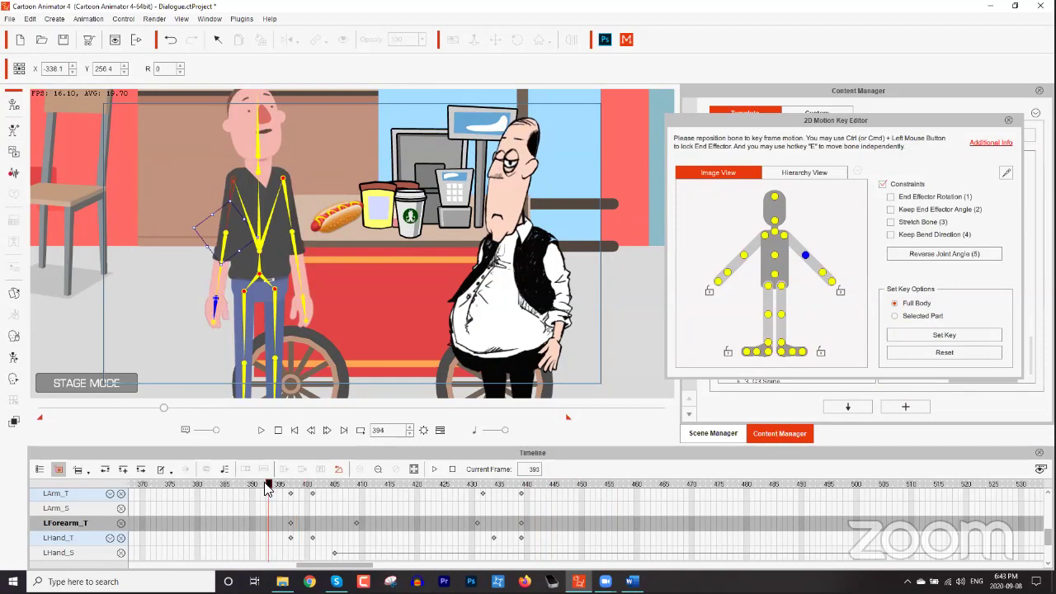
key(space)
key(space)
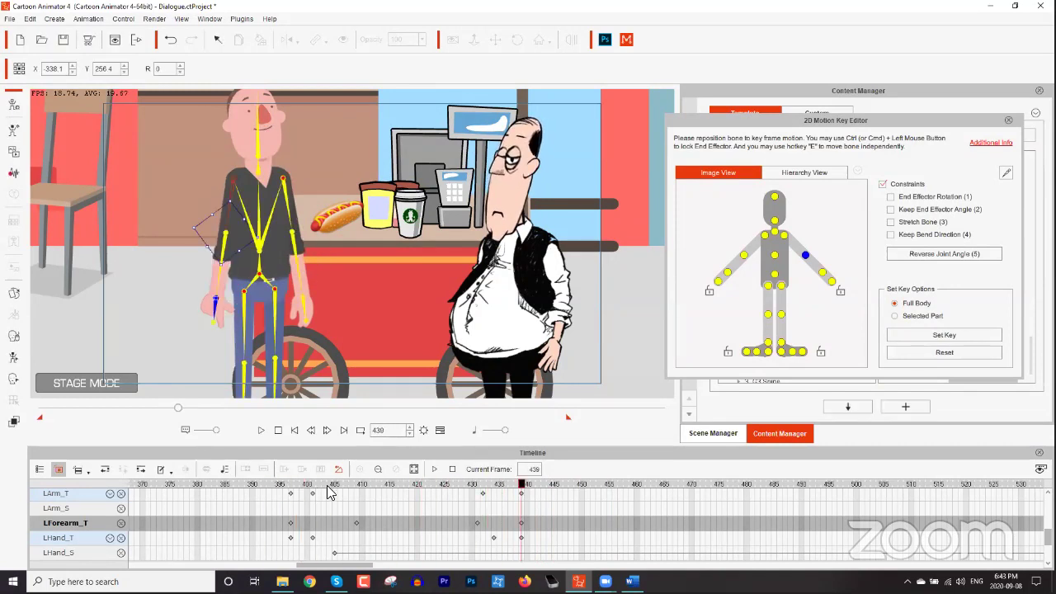
Apply the Damping transition curve to the customer's LForearm_T key at frame 439.
click(486, 487)
drag(488, 488, 516, 488)
click(518, 521)
right_click(518, 522)
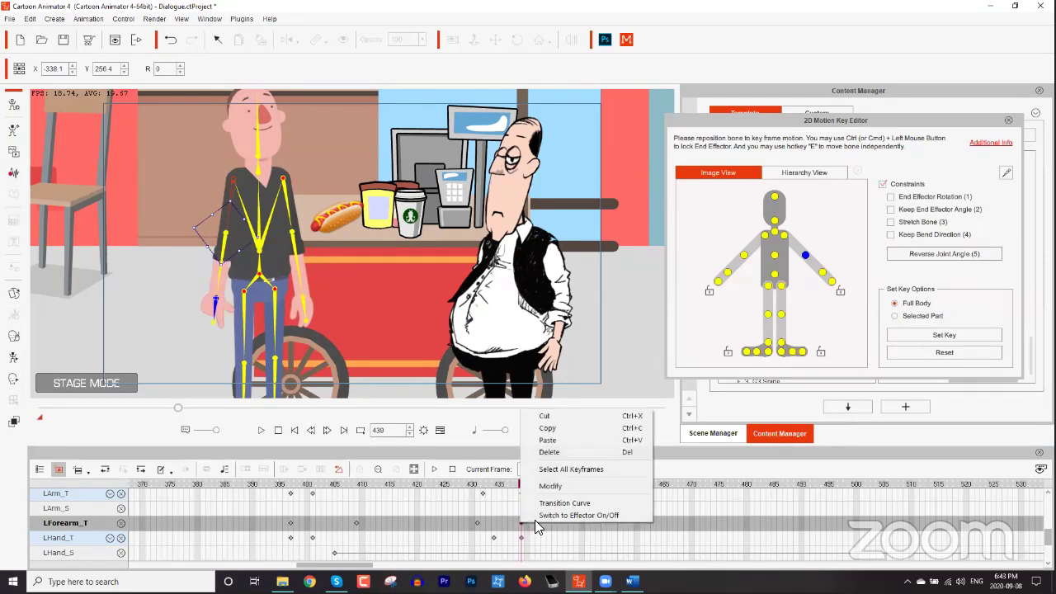
click(577, 505)
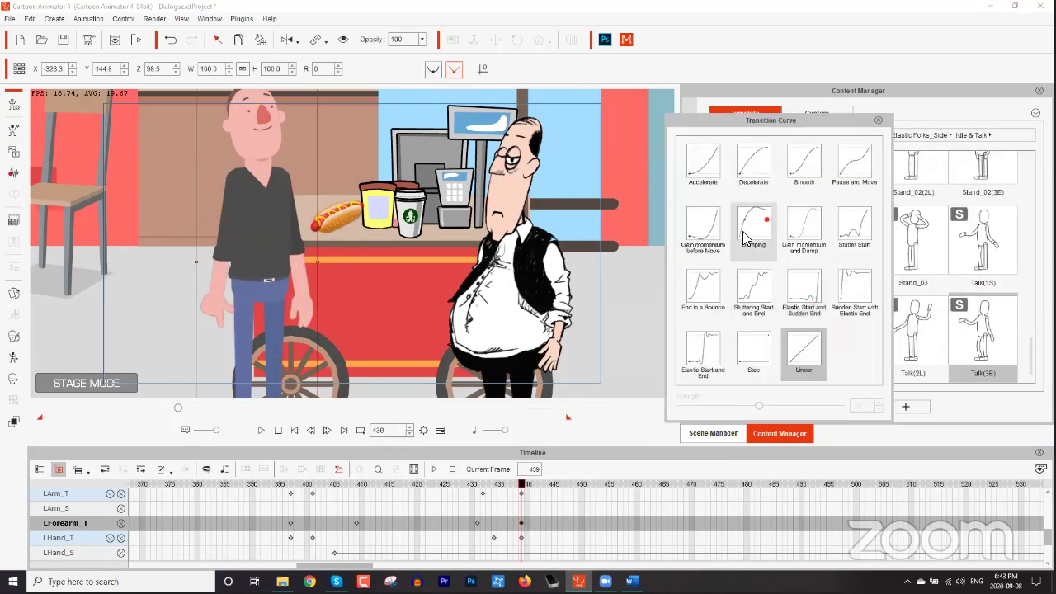
click(751, 229)
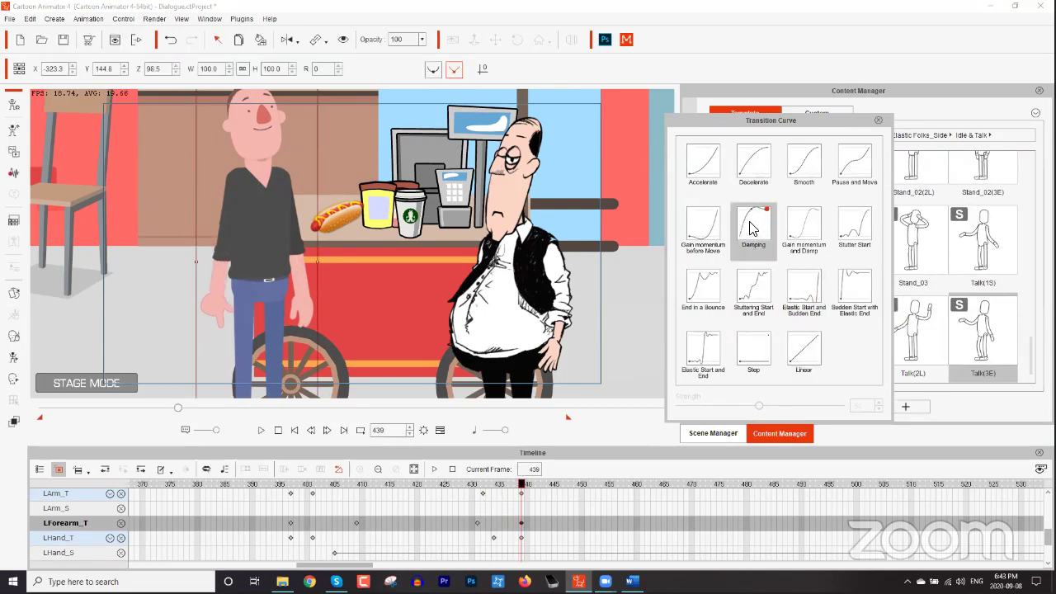
Switch the customer's left hand to the 00_Relaxed sprite at frame 433 with the Sprite Editor.
click(501, 485)
mouse_move(507, 488)
mouse_down()
mouse_move(522, 488)
mouse_move(444, 492)
mouse_move(625, 487)
mouse_move(463, 487)
mouse_move(489, 487)
mouse_up()
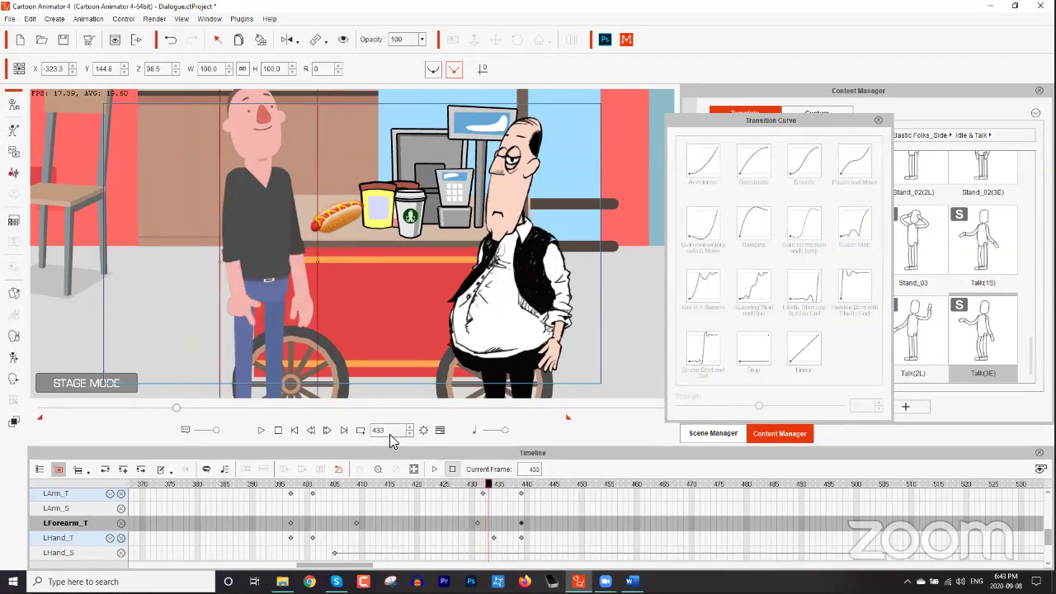
click(12, 294)
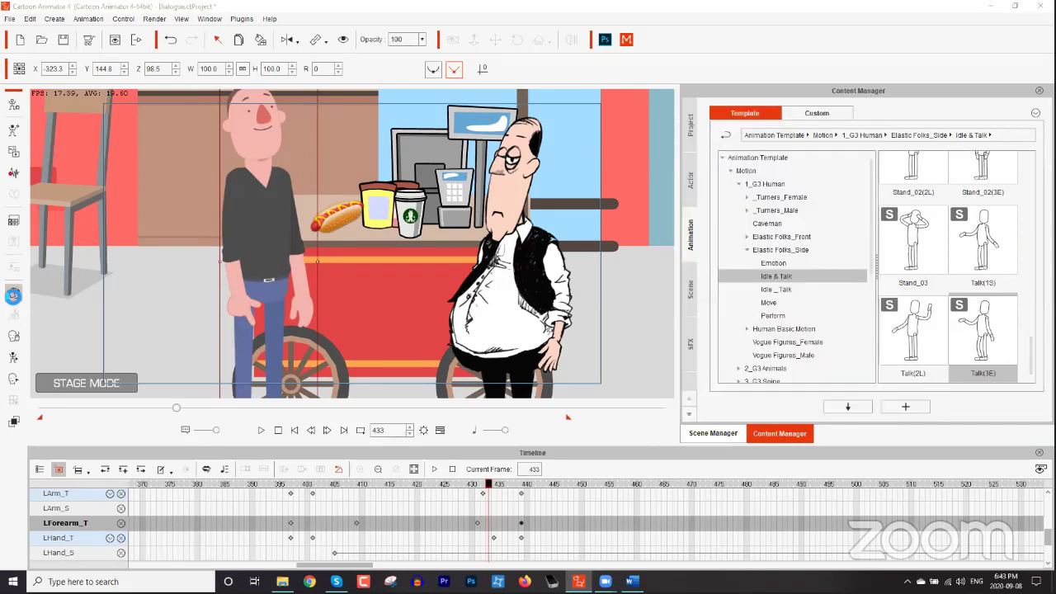
click(13, 295)
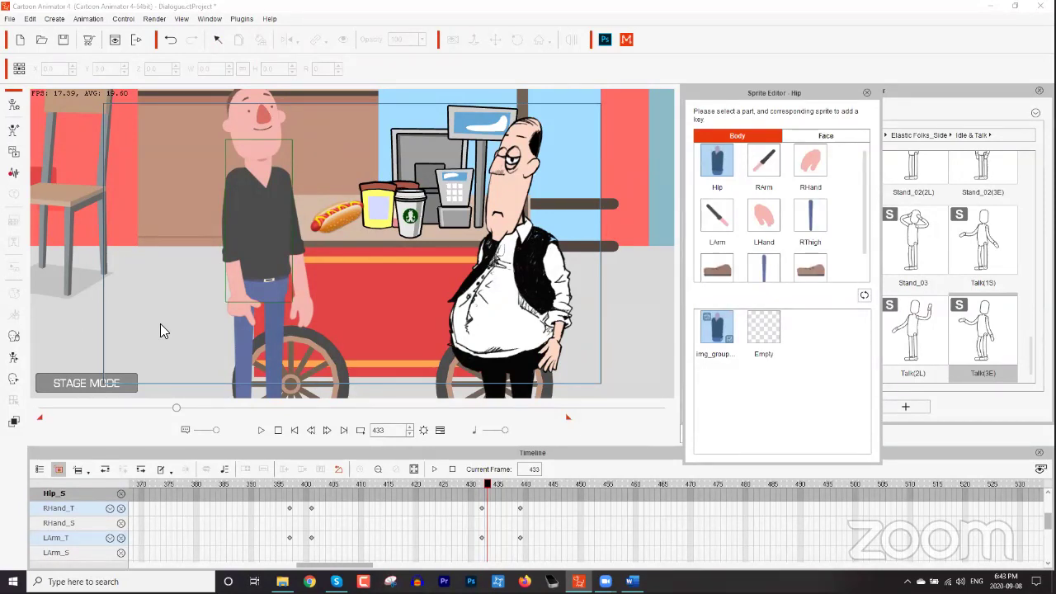
click(243, 308)
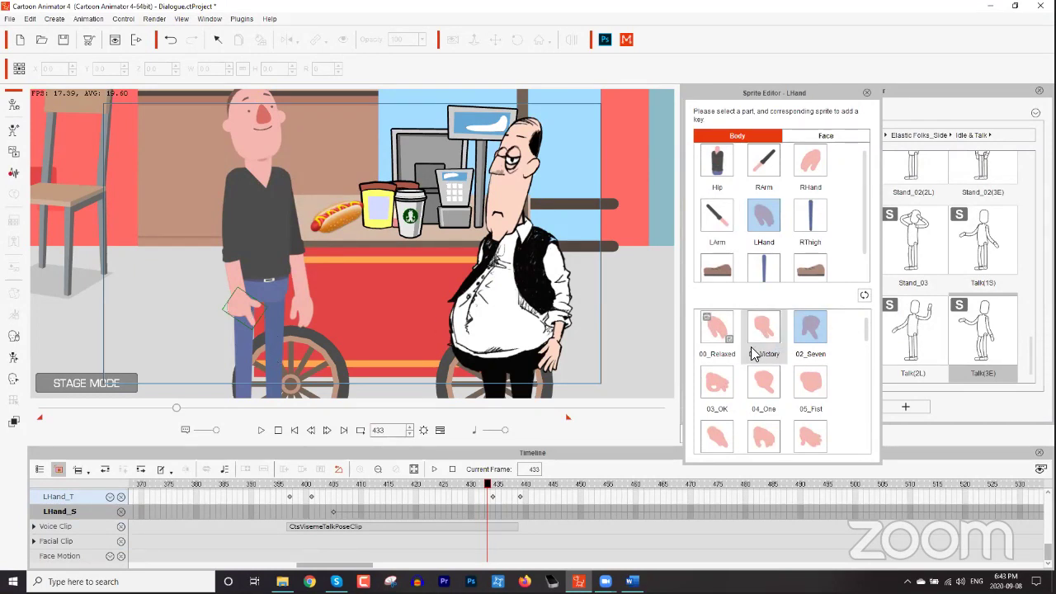
click(721, 329)
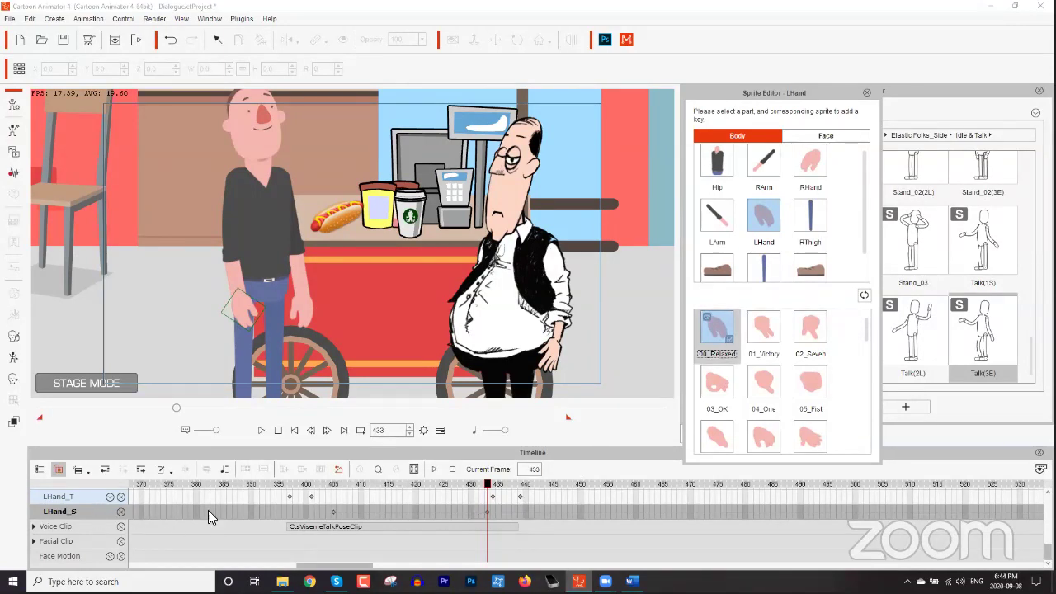
Replay the customer's gesture from about frame 396 to check the hand sprite change, and close the Sprite Editor.
drag(333, 483, 284, 476)
key(space)
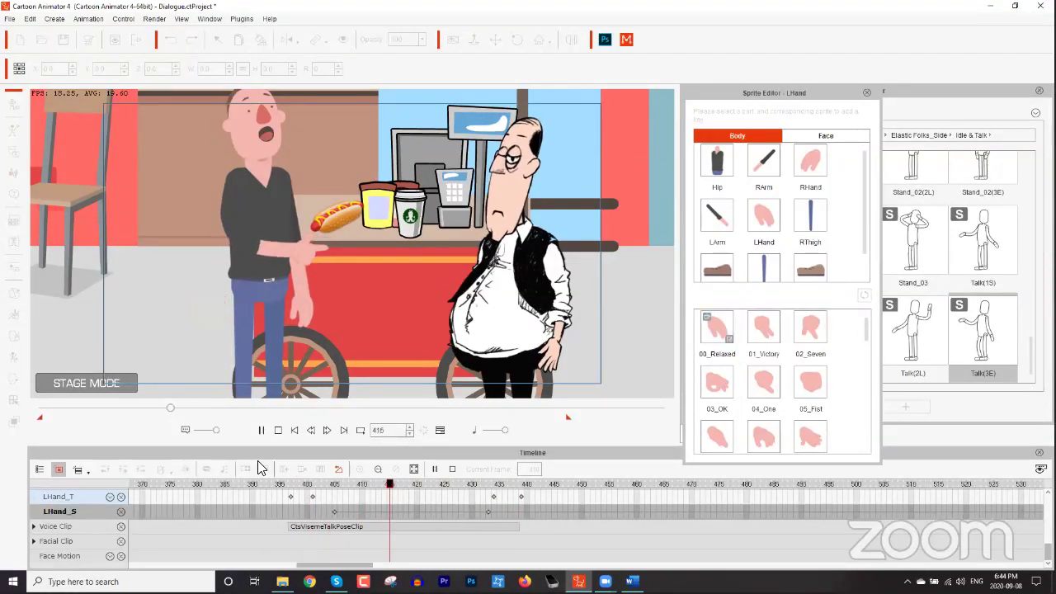
click(289, 485)
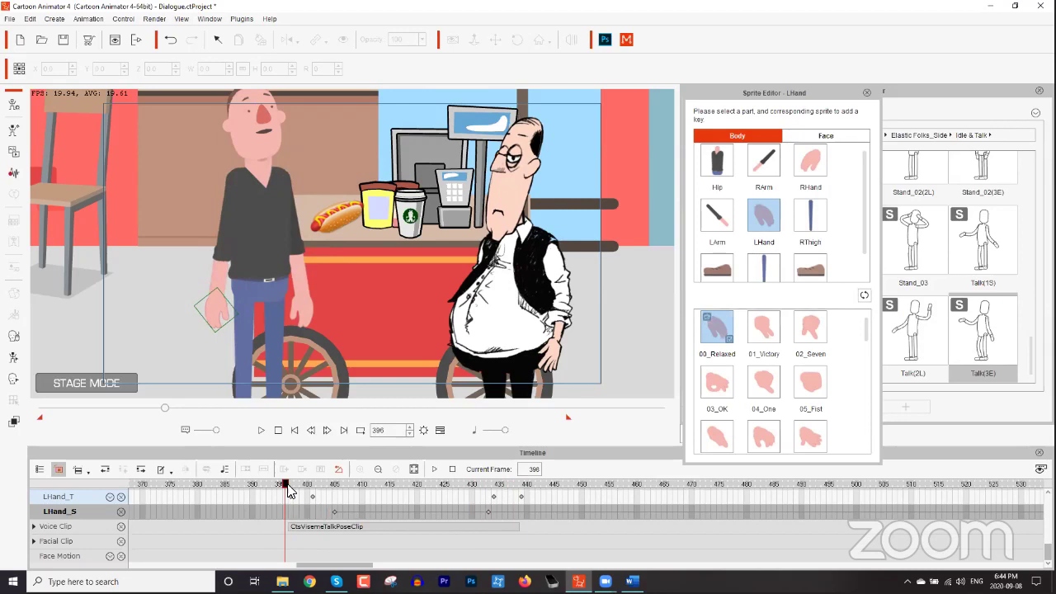
click(866, 92)
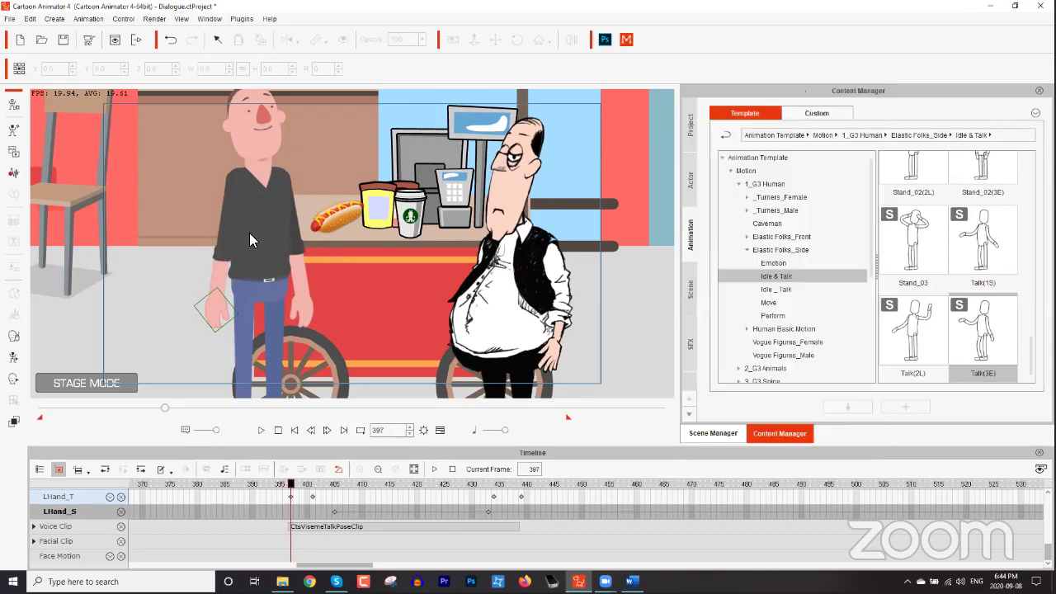
Record a Face Puppet performance with head movement for the customer, starting at frame 397 and running past the end of his voice clip.
click(14, 338)
click(736, 269)
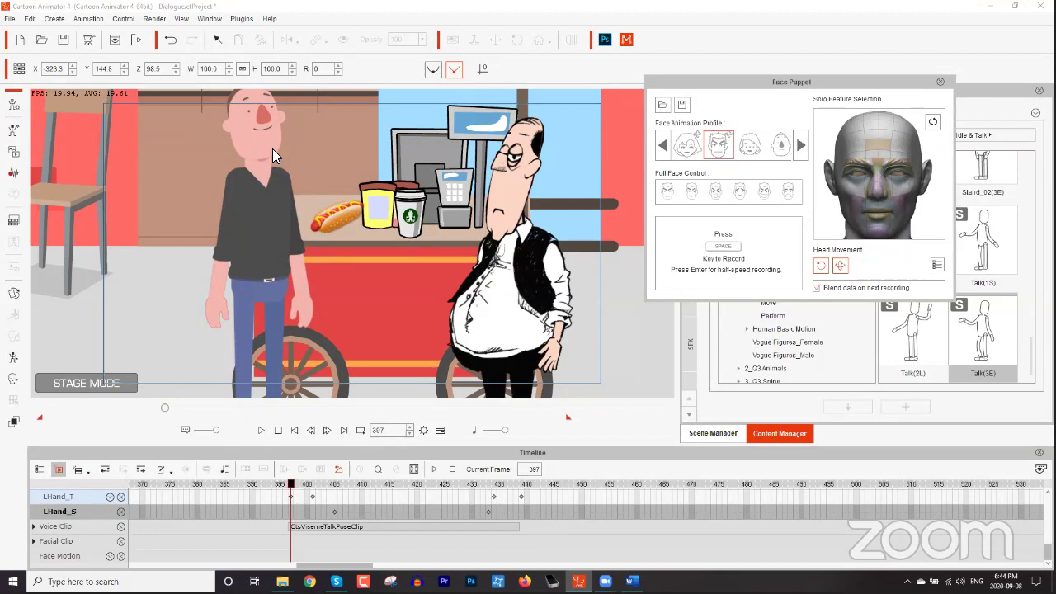
key(space)
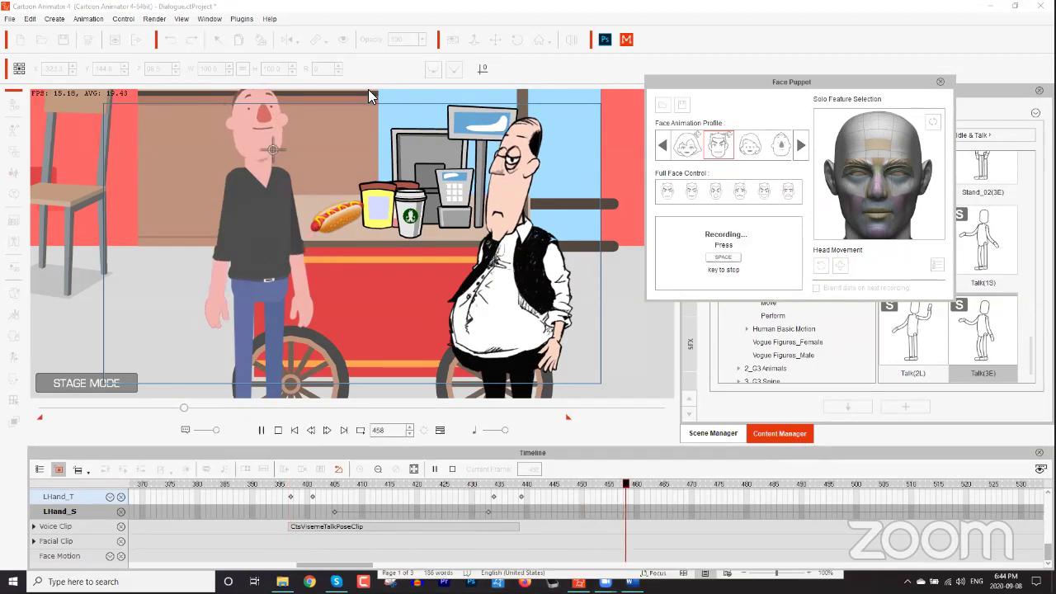
key(space)
Replay the customer's recorded facial performance from just before his voice clip and close the Face Puppet.
click(278, 484)
key(space)
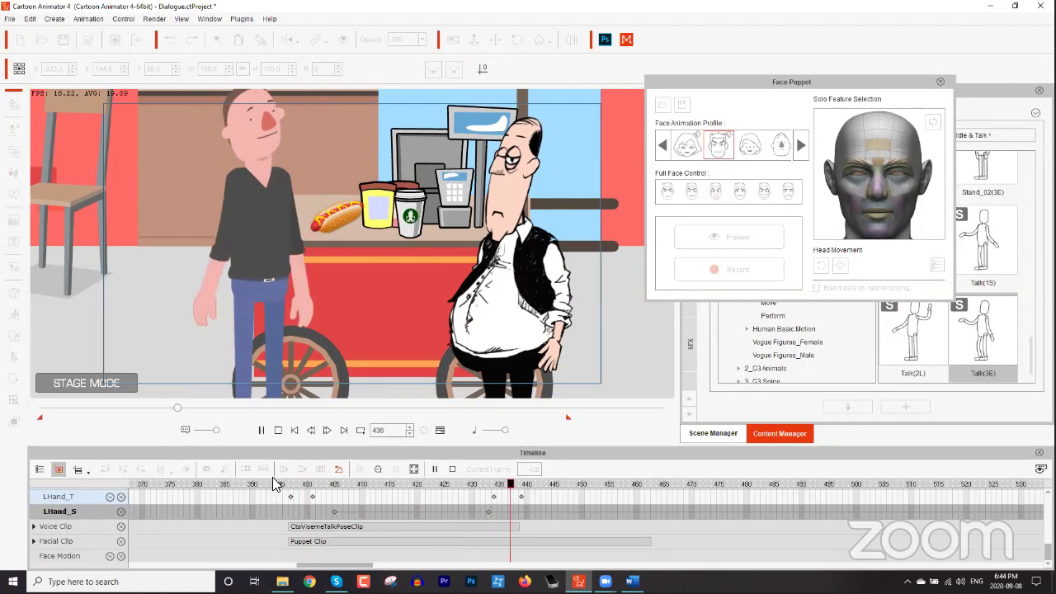
key(space)
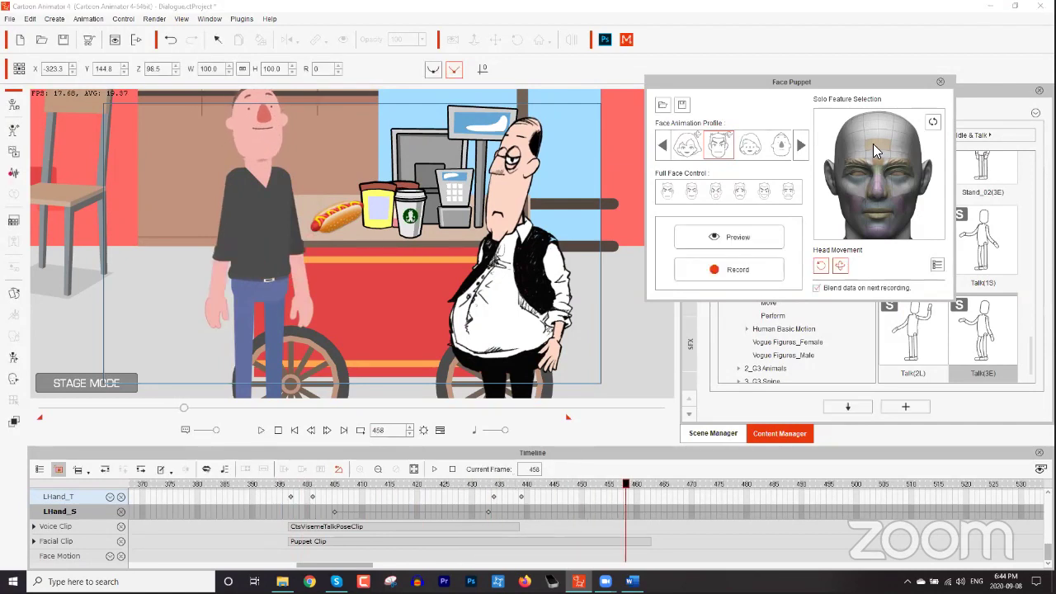
click(940, 83)
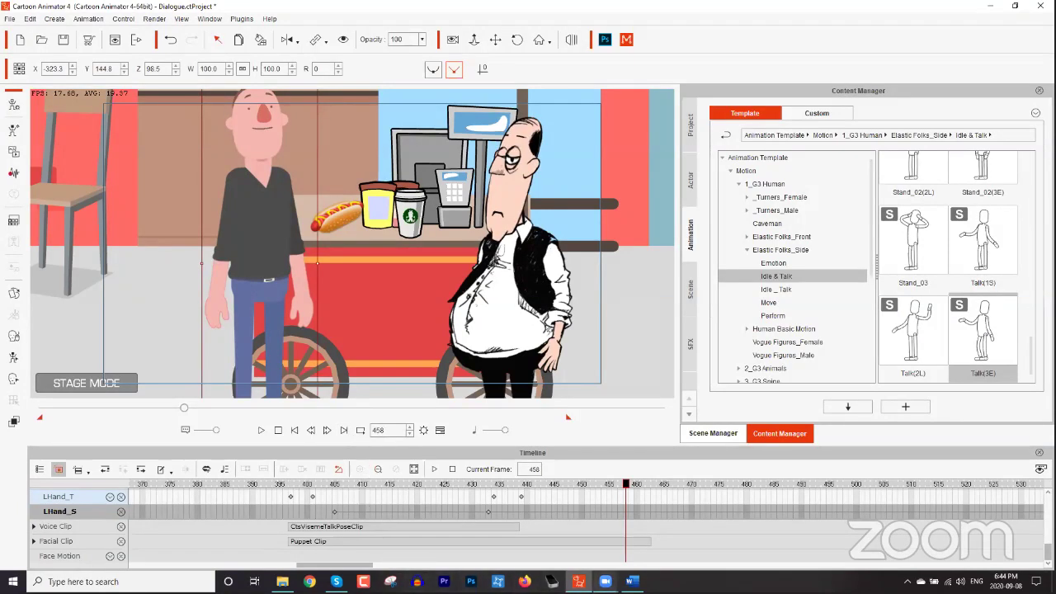
Switch to Word to read the next vendor line and action in the dialogue script, and return to Cartoon Animator.
click(632, 581)
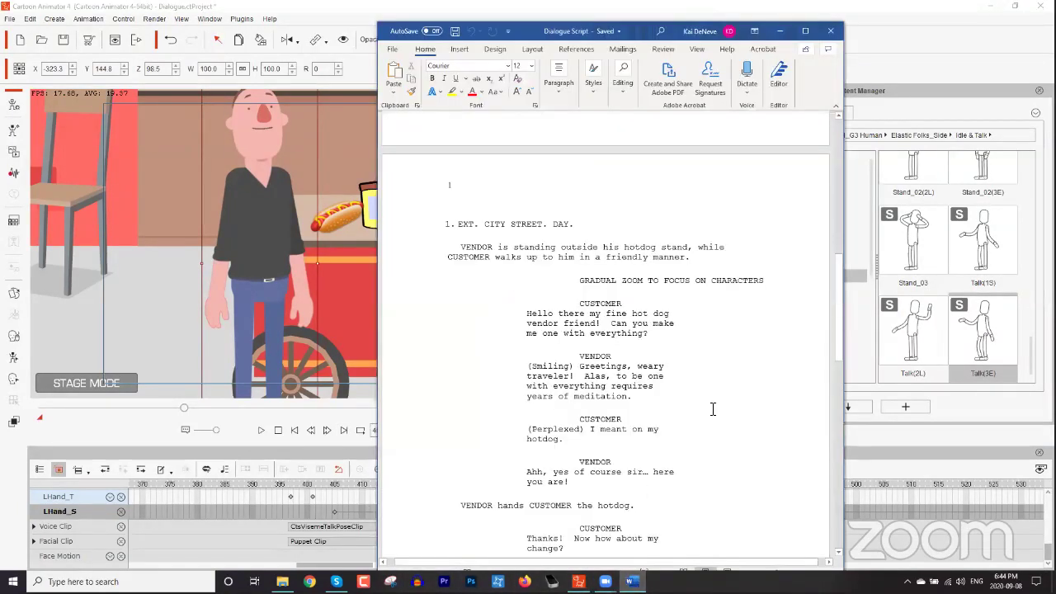
scroll(712, 409, down, 3)
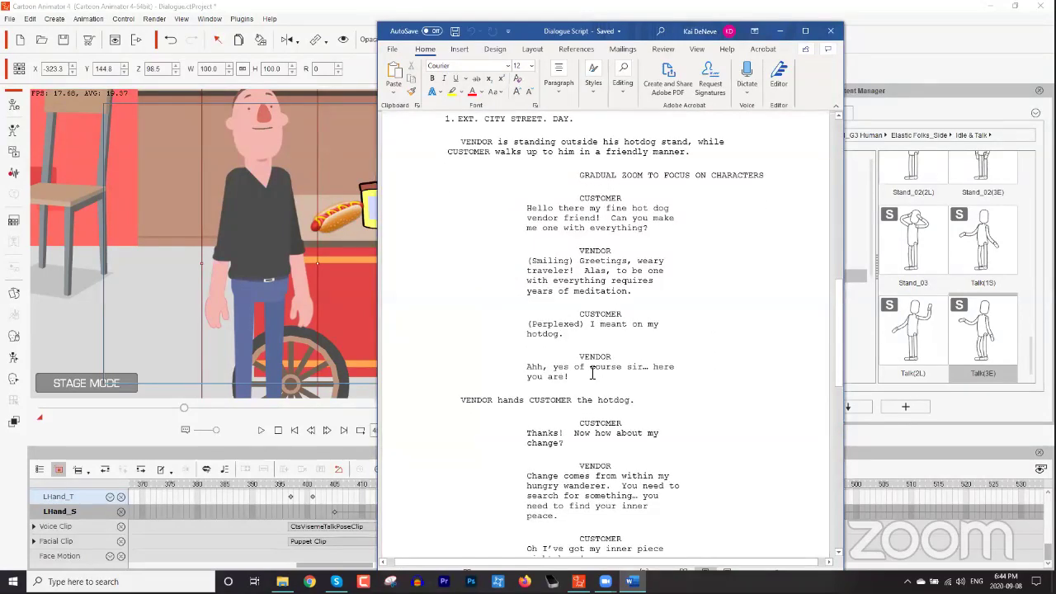
click(312, 15)
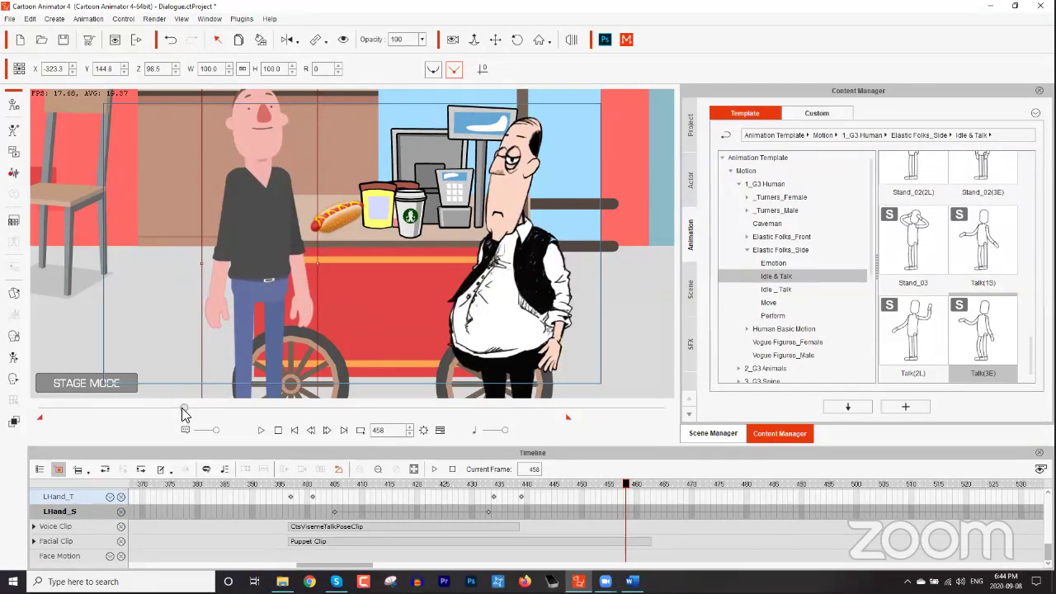
At frame 1, remove the object animation from the hot dog prop on the counter.
drag(183, 409, 2, 417)
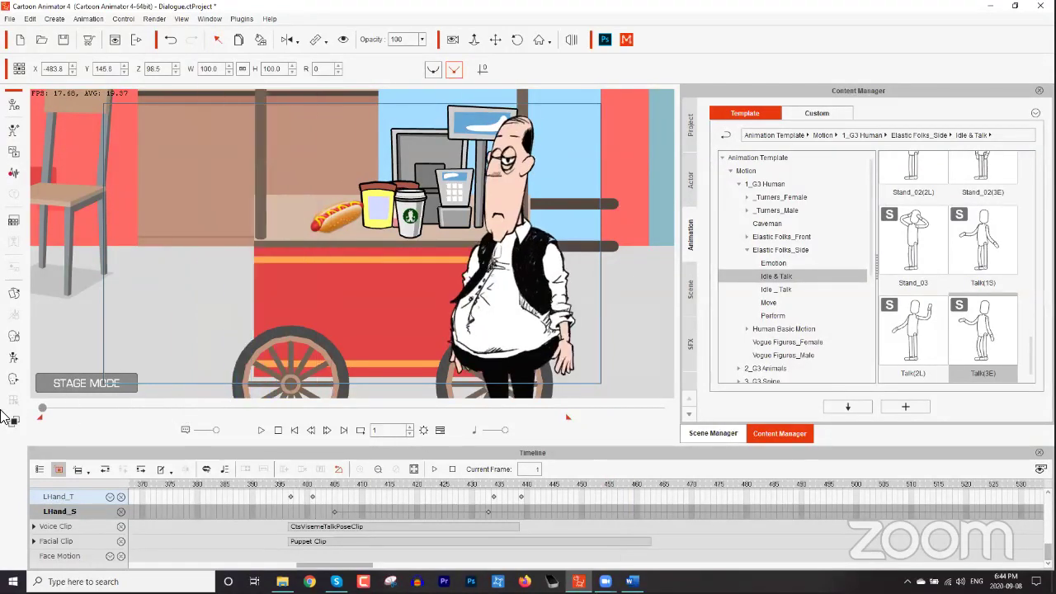
click(343, 216)
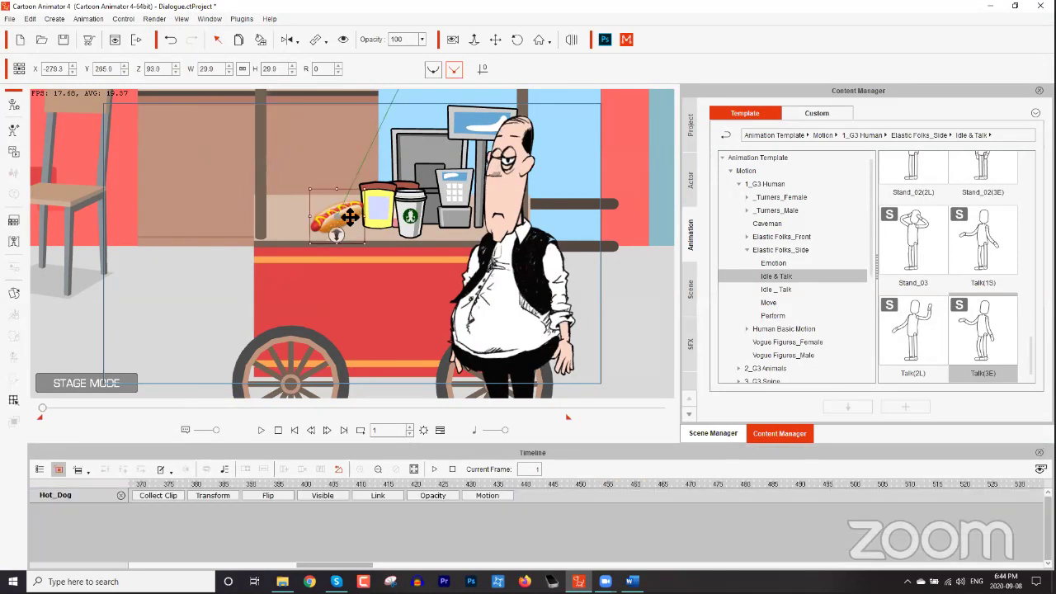
right_click(344, 216)
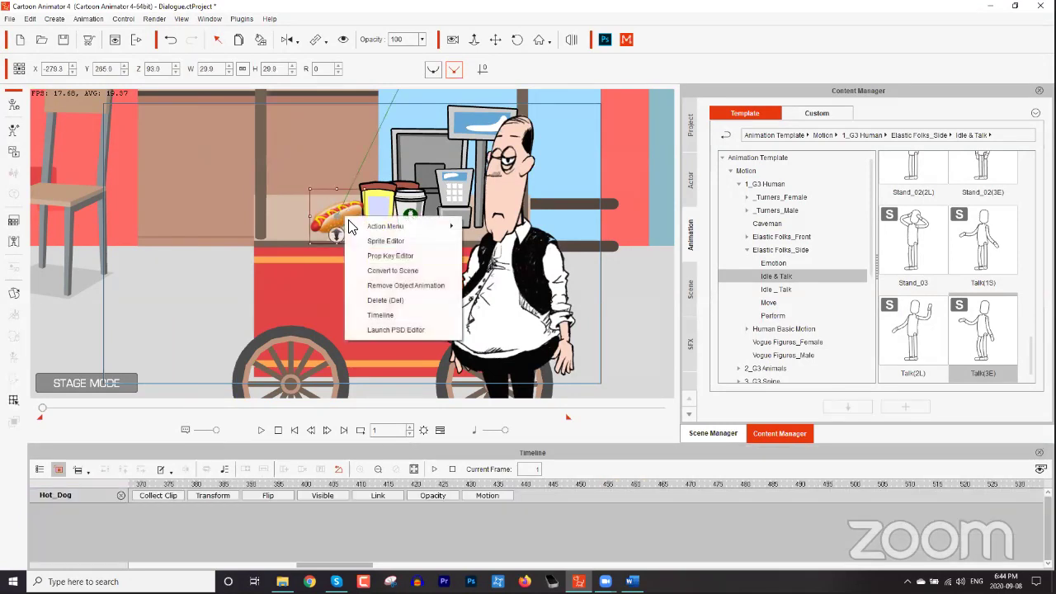
click(399, 286)
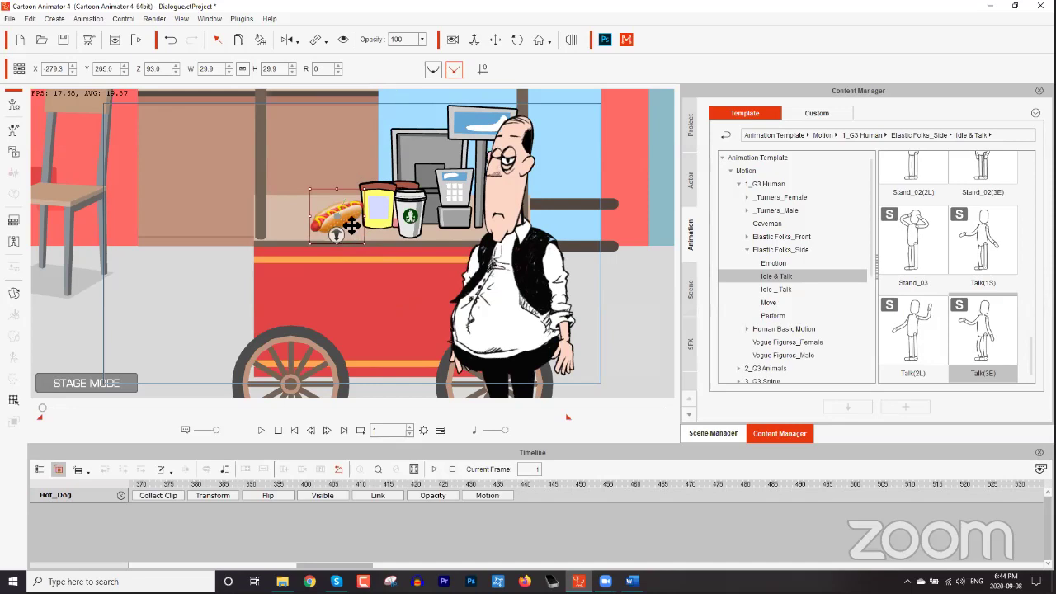
Place the hot dog in front of the condiment containers with its rotation at 24, and shift the coffee cup over toward the cash register.
drag(347, 221, 406, 216)
click(413, 200)
drag(412, 200, 431, 202)
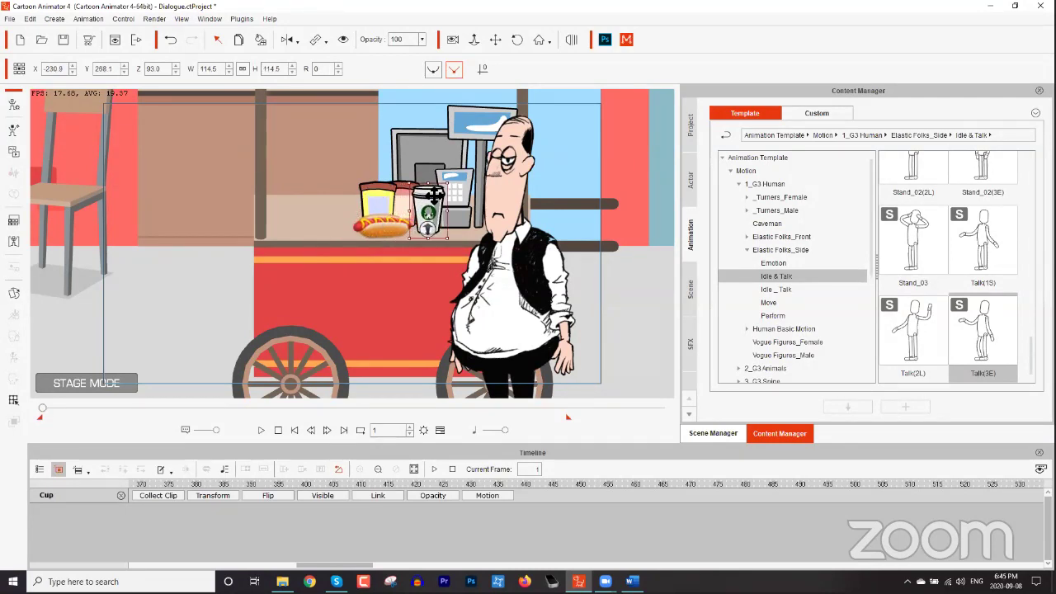
click(386, 225)
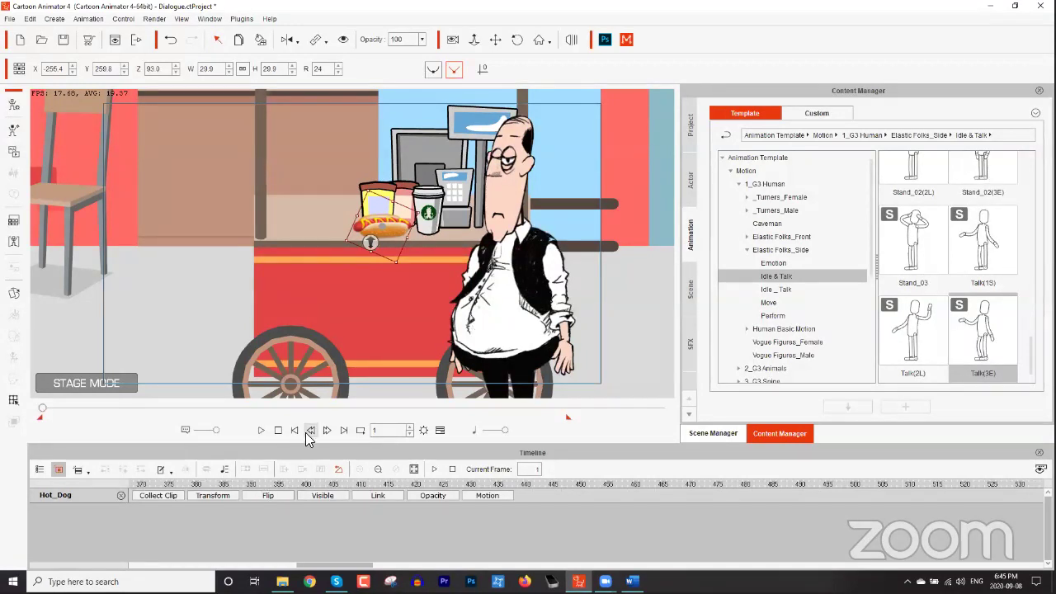
Play the scene from the start up to frame 446 and add the vendor's second line there as a wave-file voice clip.
click(259, 430)
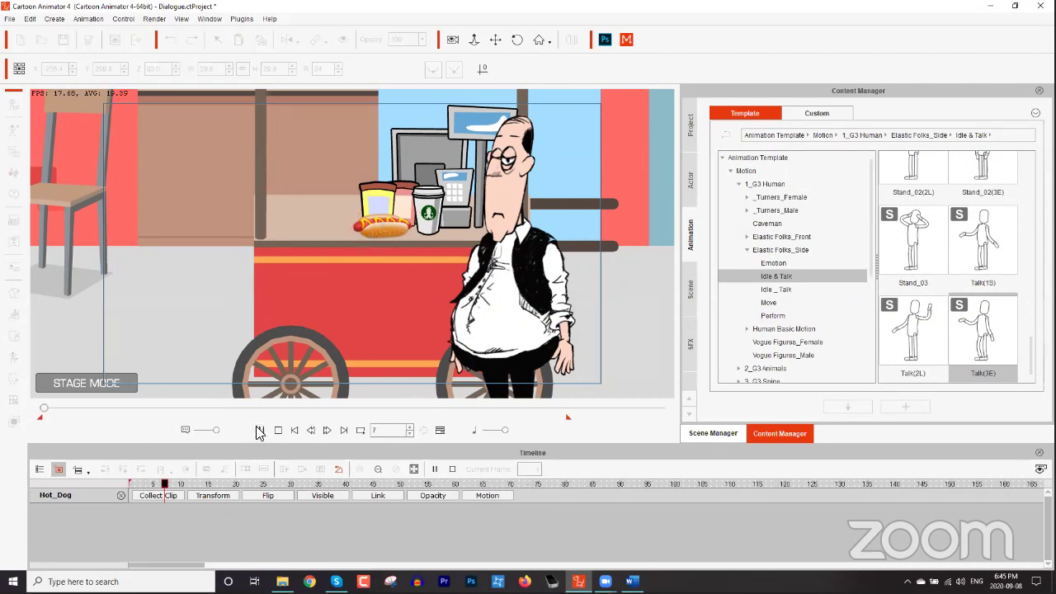
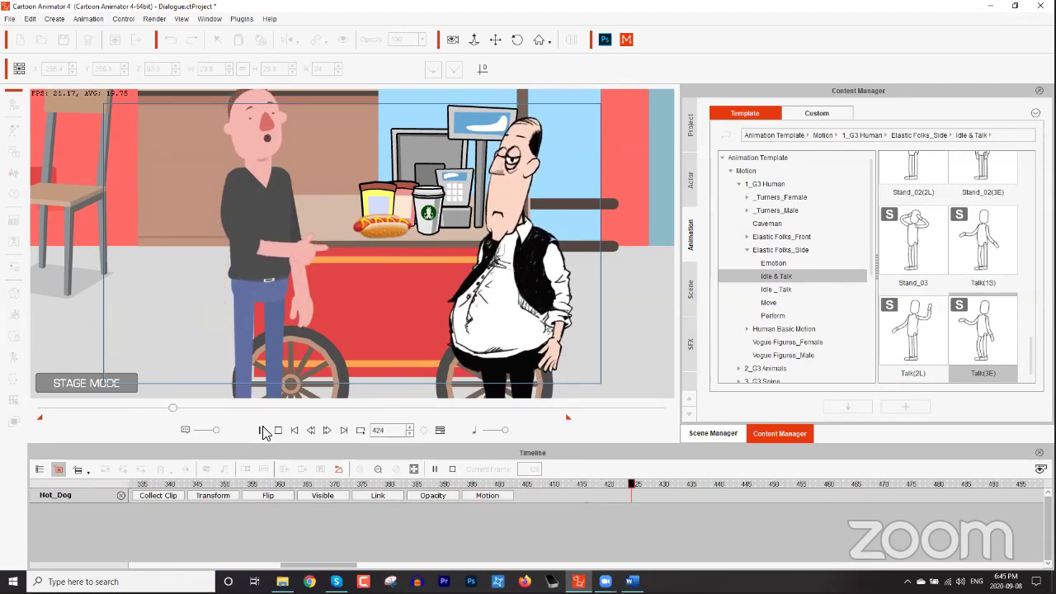
click(262, 429)
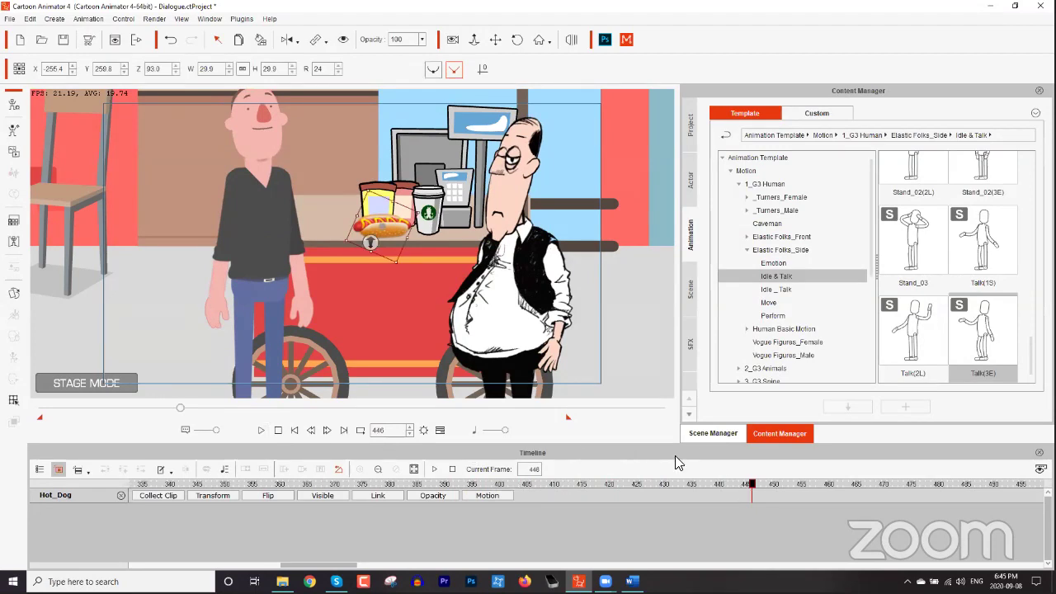
click(531, 287)
click(12, 177)
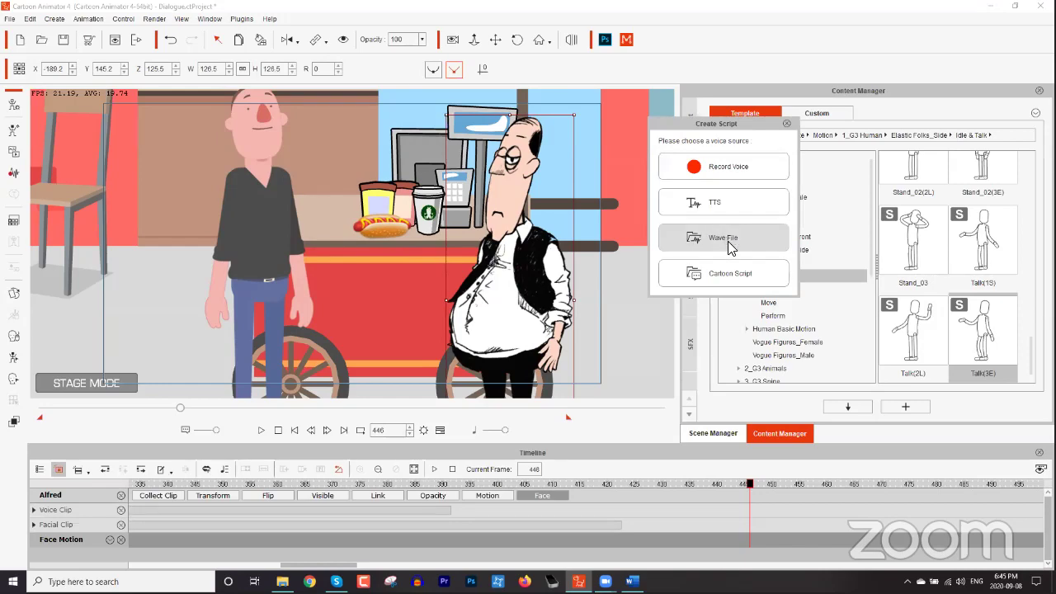
click(729, 240)
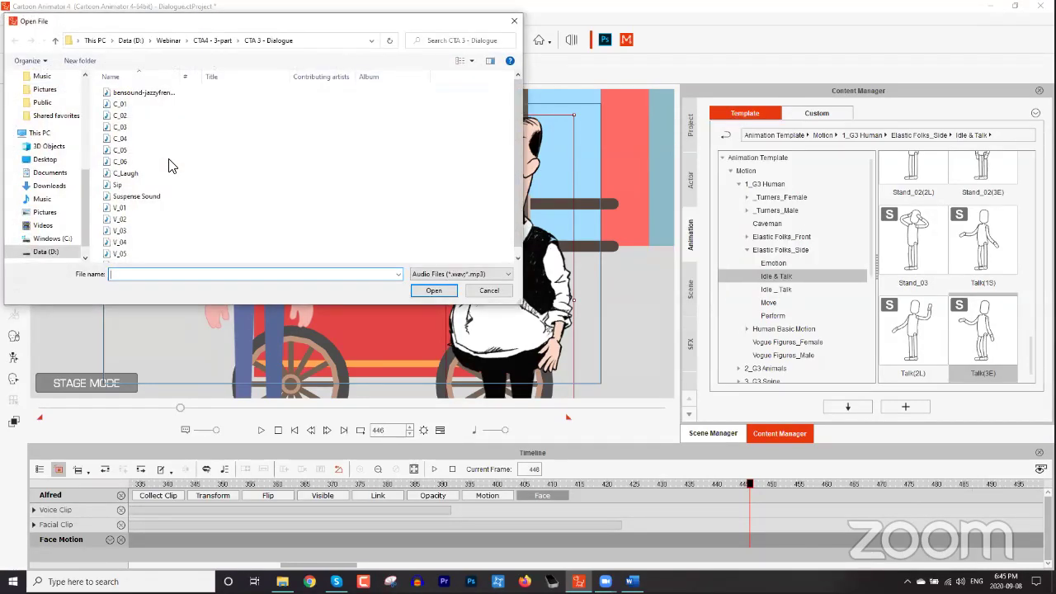
double_click(123, 212)
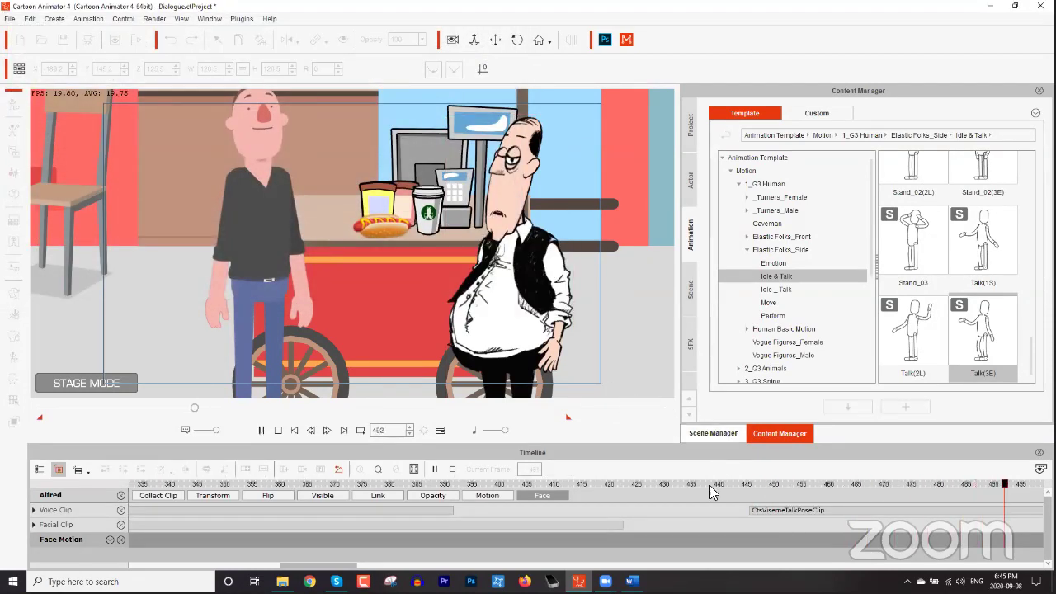
key(space)
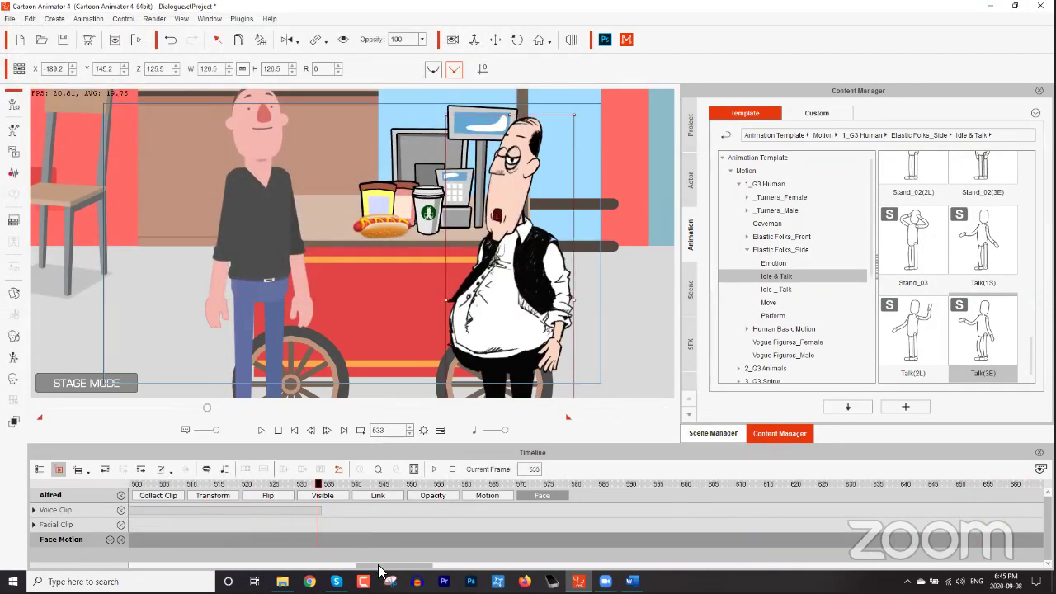
At frame 449, reset the vendor's body pose and rotate his left arm down to 33.
drag(381, 569, 350, 569)
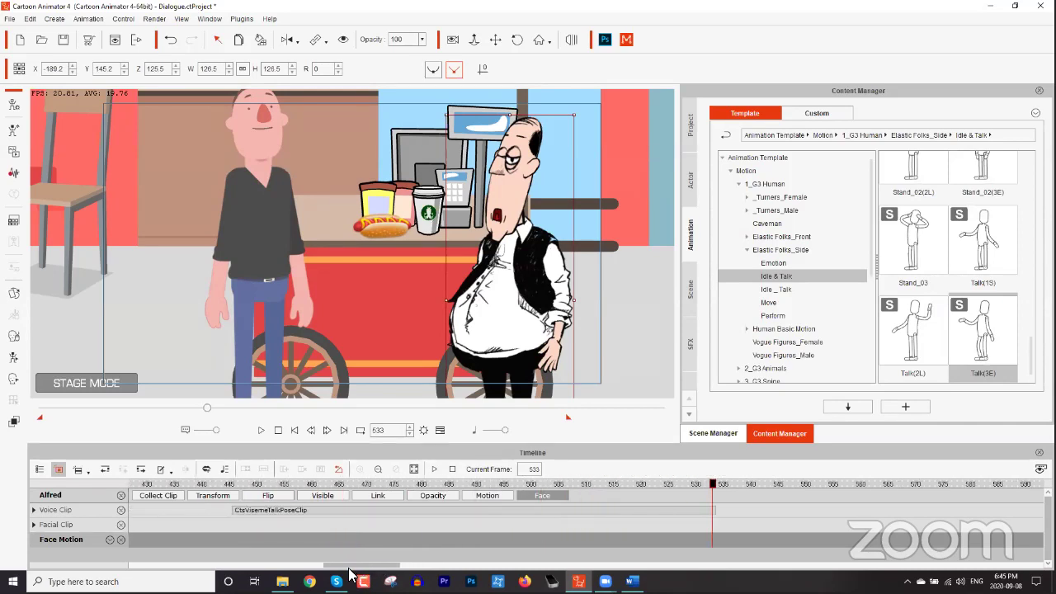
click(252, 484)
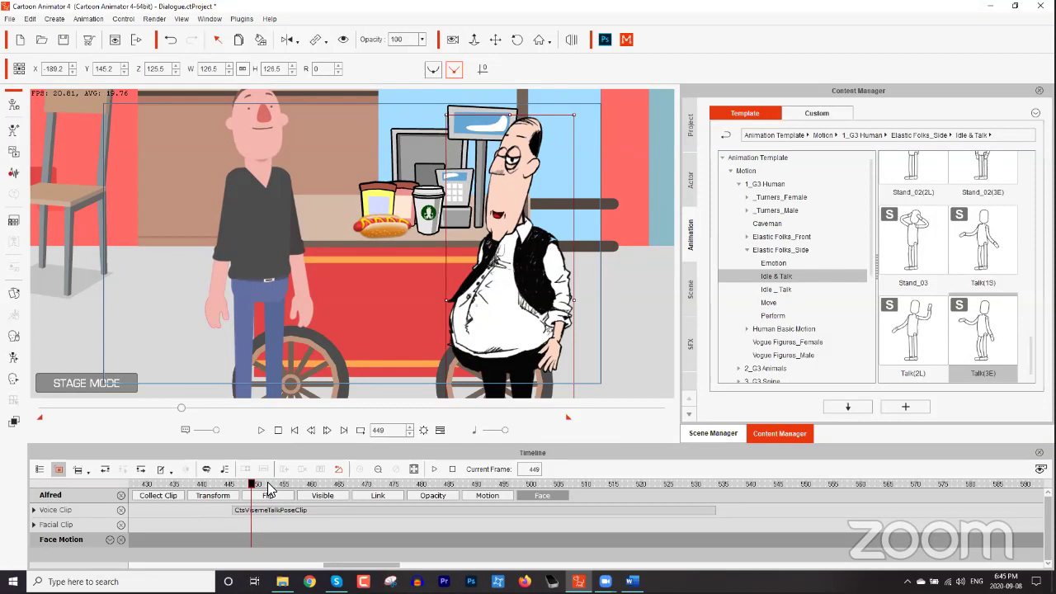
click(13, 360)
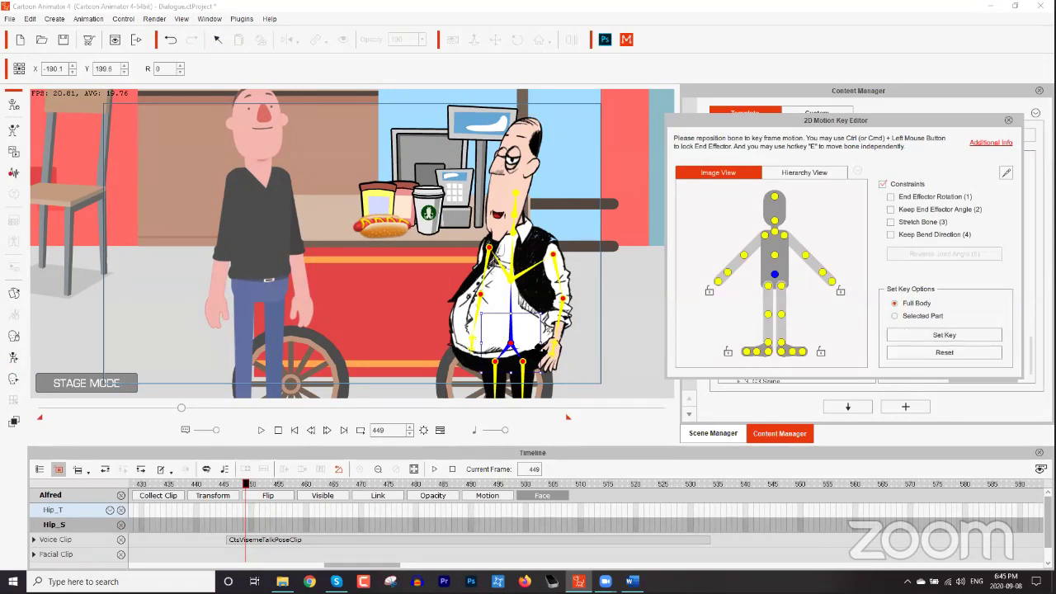
click(938, 355)
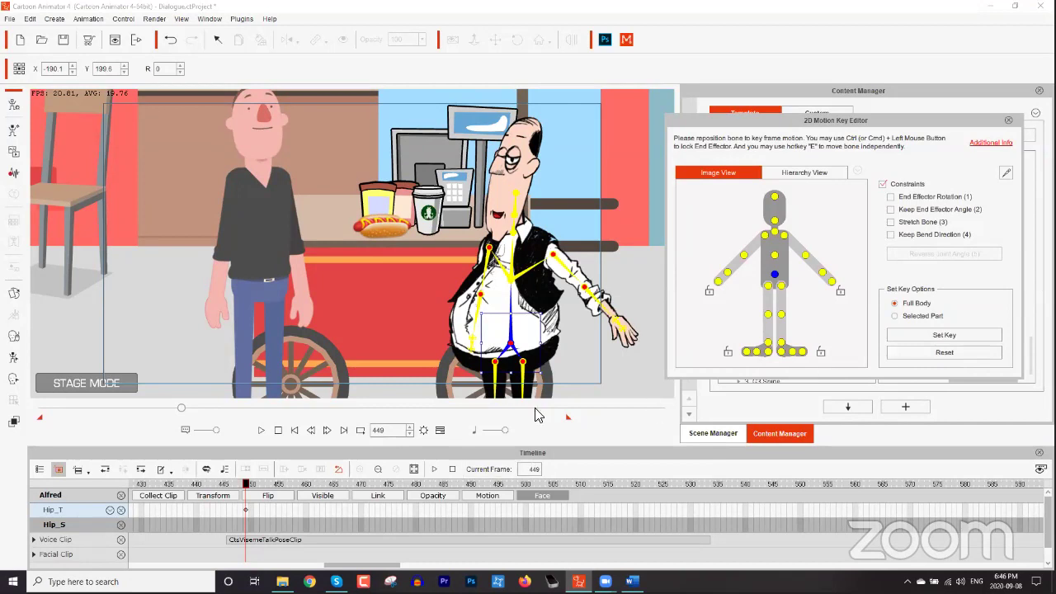
click(561, 271)
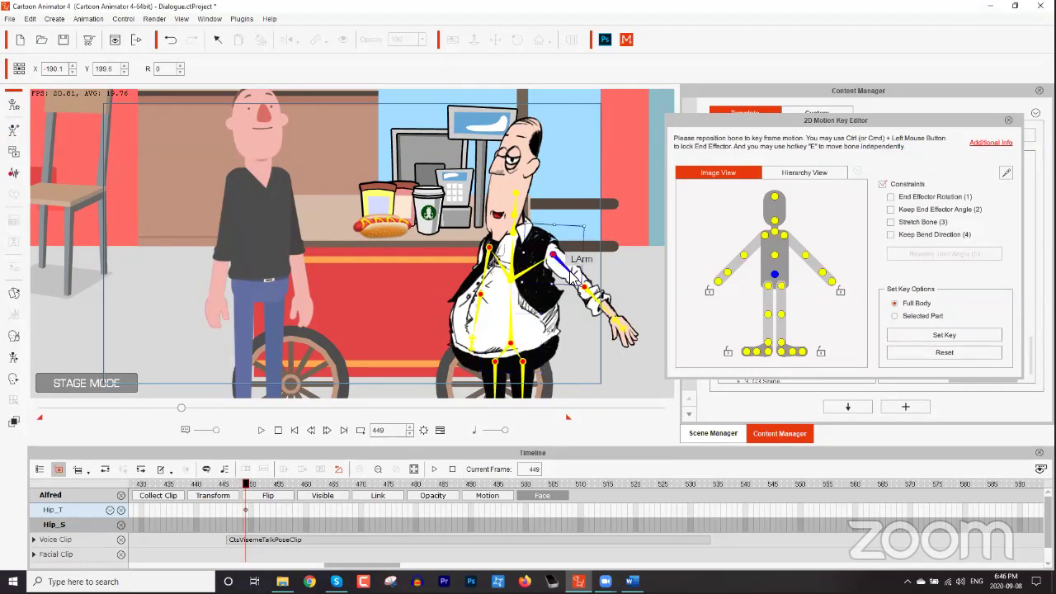
drag(571, 292, 550, 297)
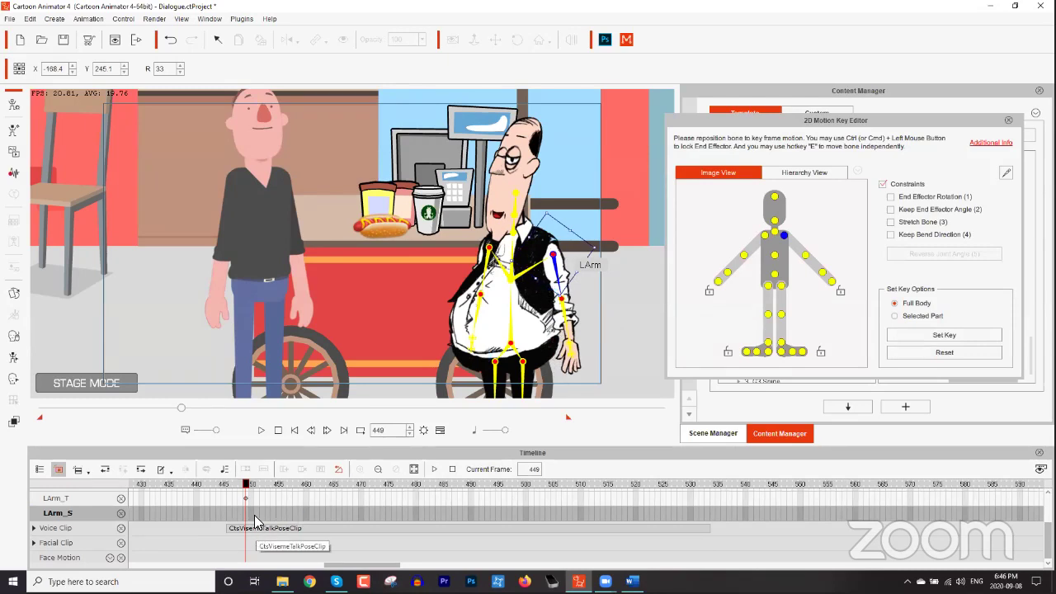
Set a full-body motion key for the vendor at frame 480 and advance to frame 490.
click(234, 485)
drag(233, 487, 404, 509)
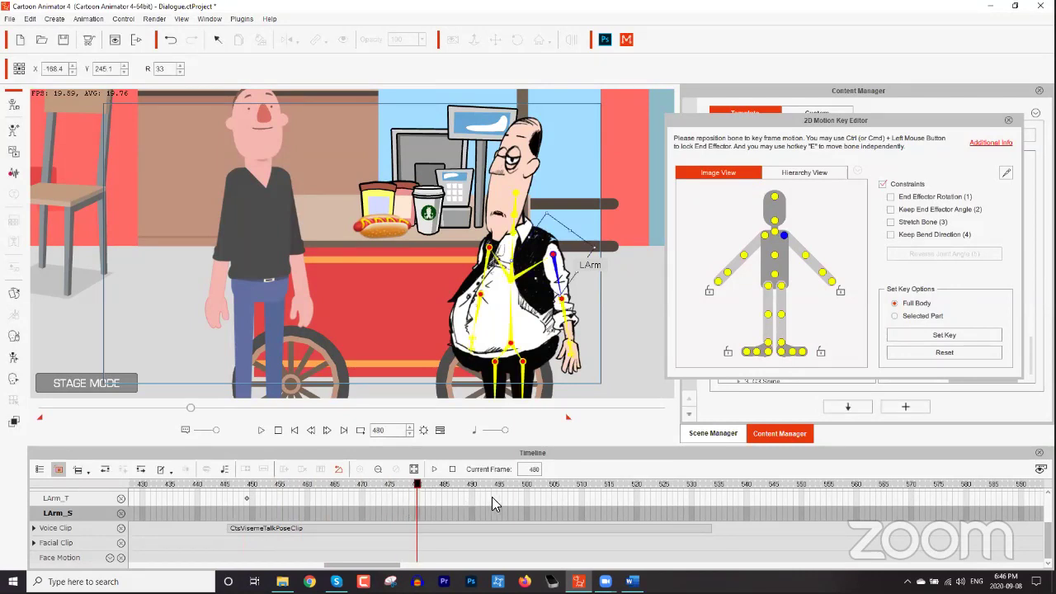
click(940, 335)
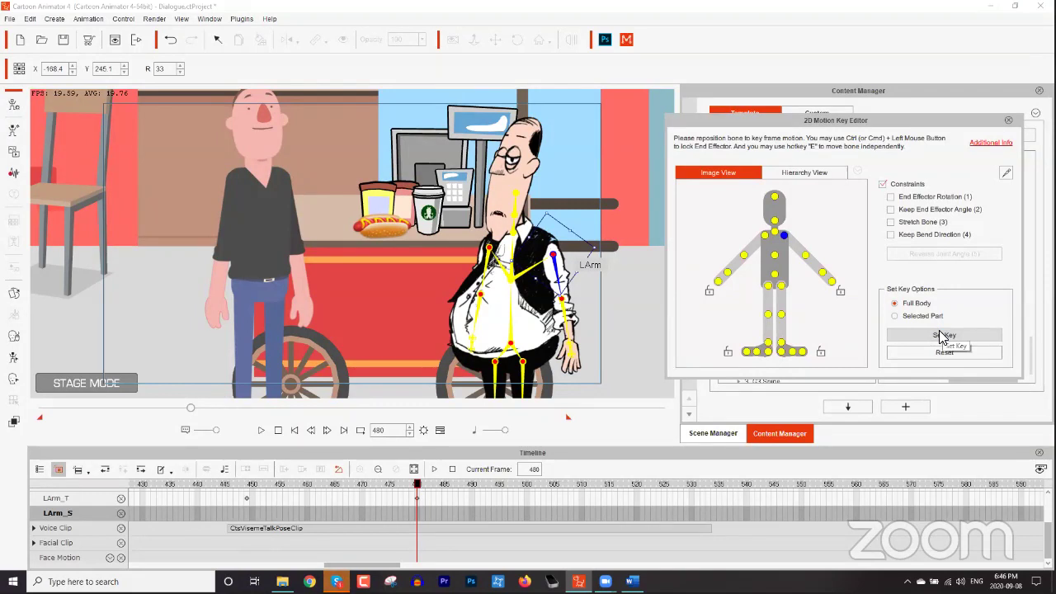
drag(422, 495, 498, 496)
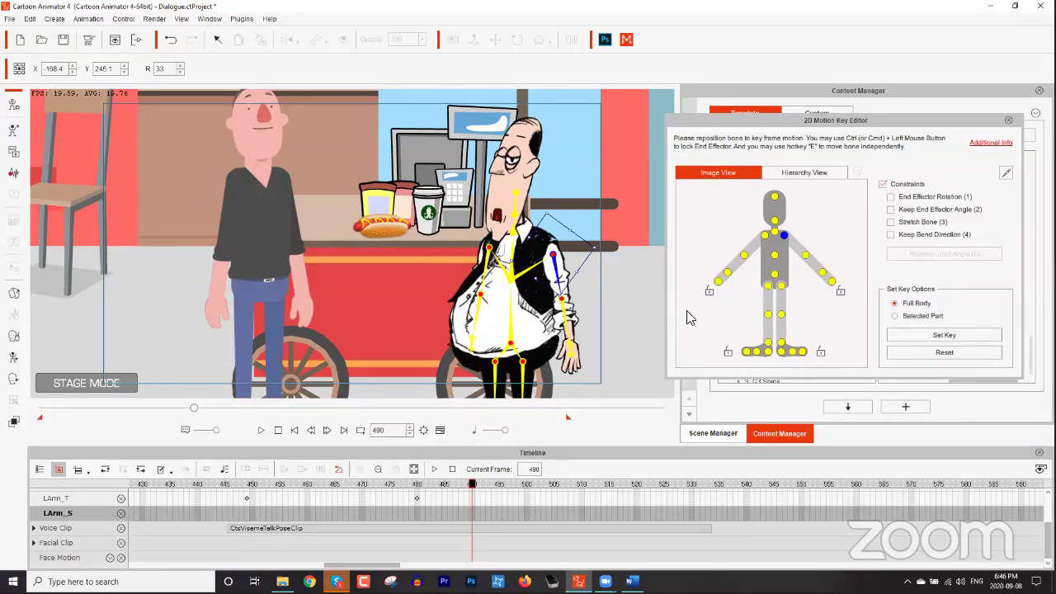
Try to lock the vendor's feet and tilt his body from the hip at frame 490.
drag(601, 338, 600, 249)
scroll(610, 259, down, 3)
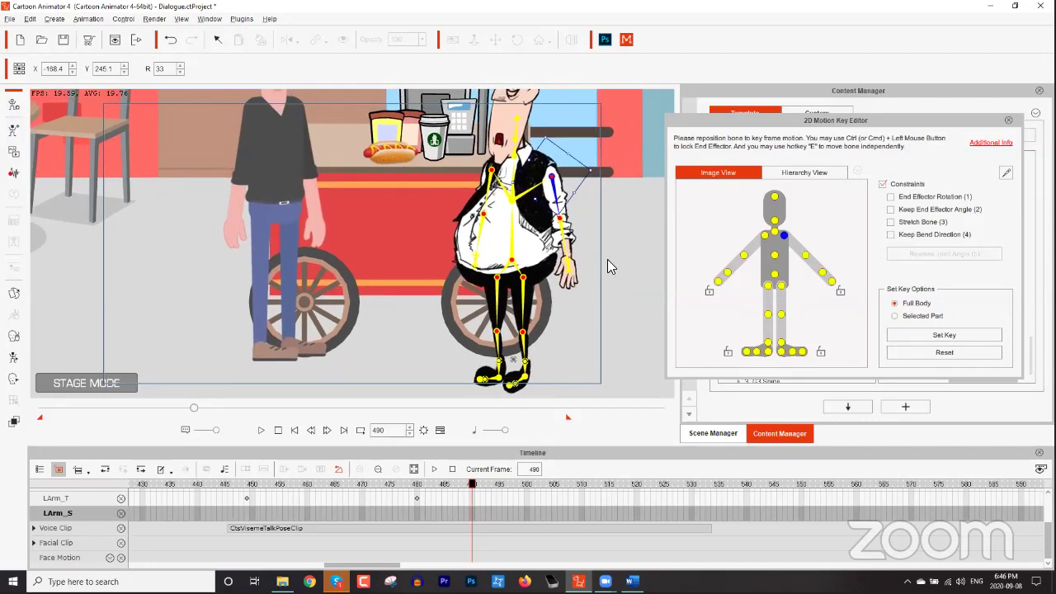
click(817, 353)
click(731, 353)
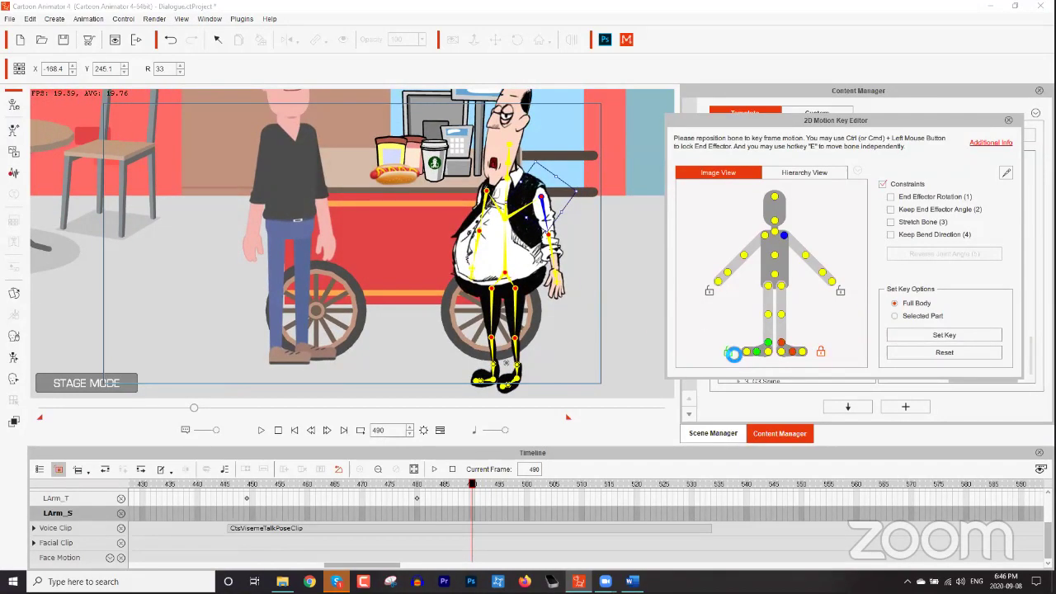
click(816, 353)
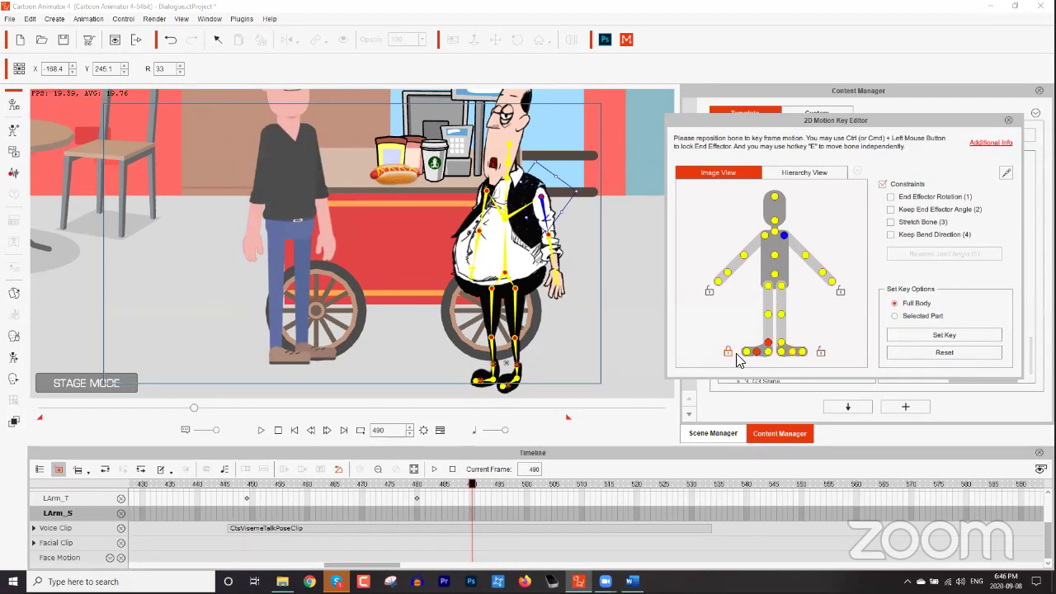
click(774, 274)
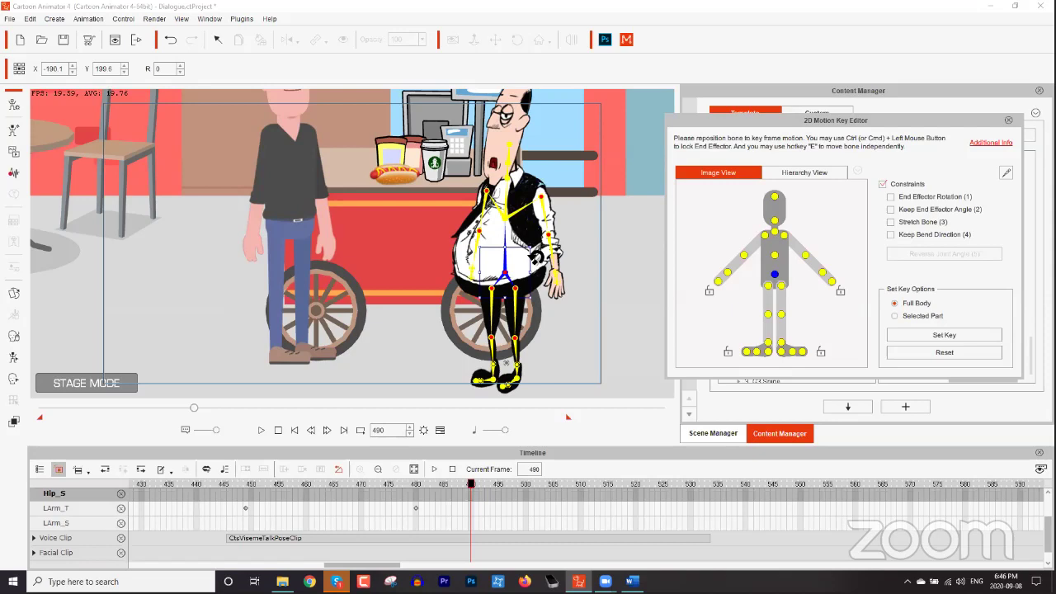
drag(536, 257, 572, 246)
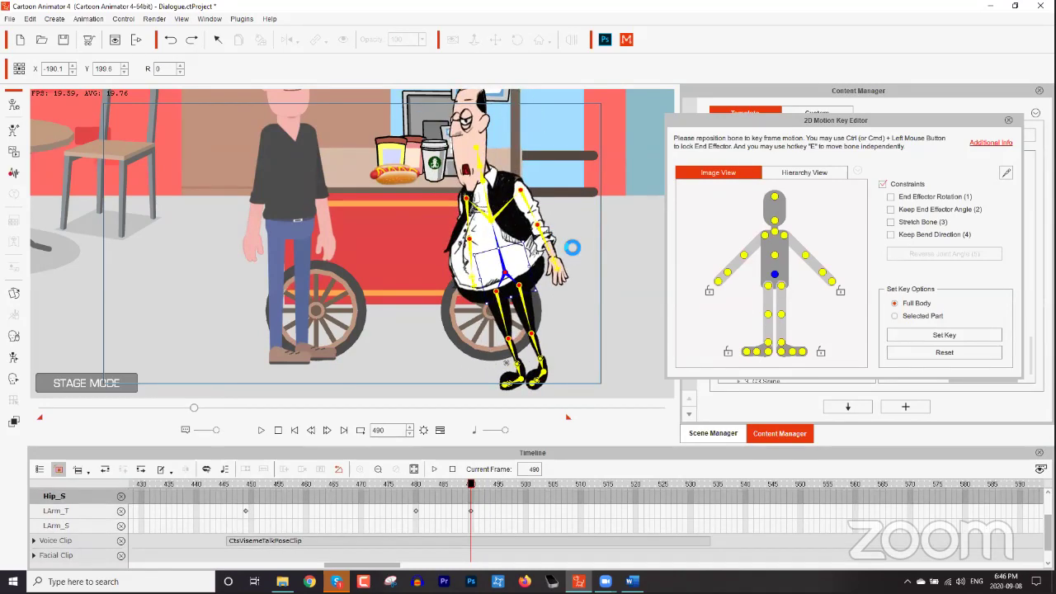
Lock both of the vendor's feet and tilt his hips to a rotation of 357.
click(820, 351)
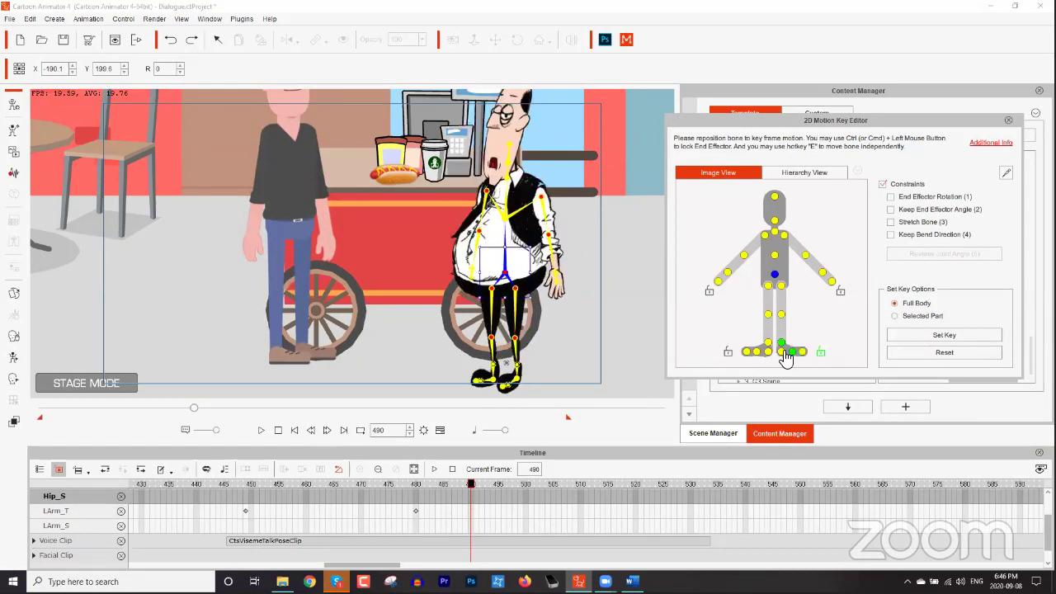
click(728, 353)
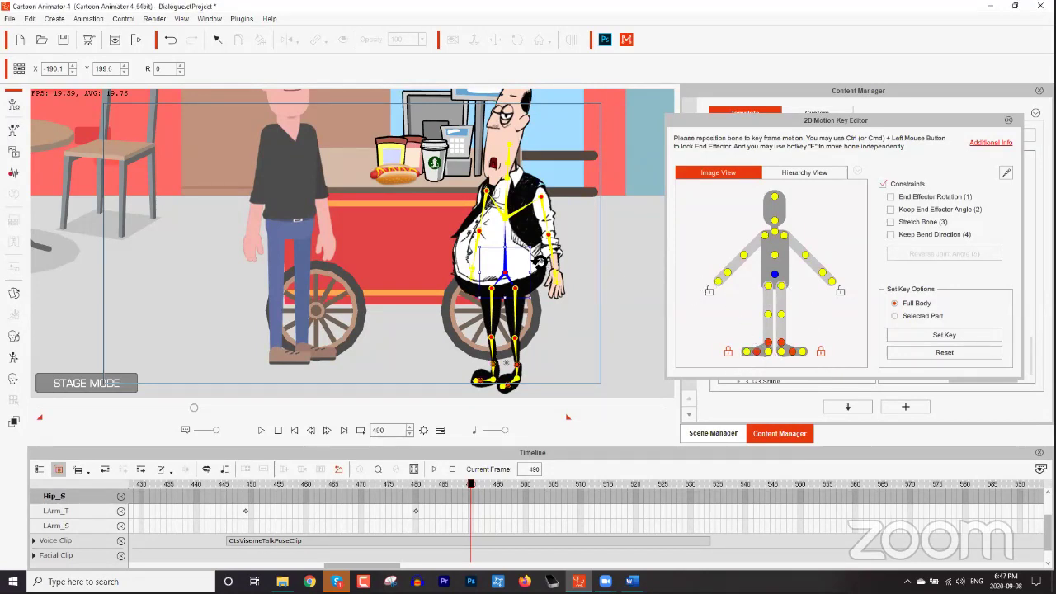
drag(538, 264, 507, 274)
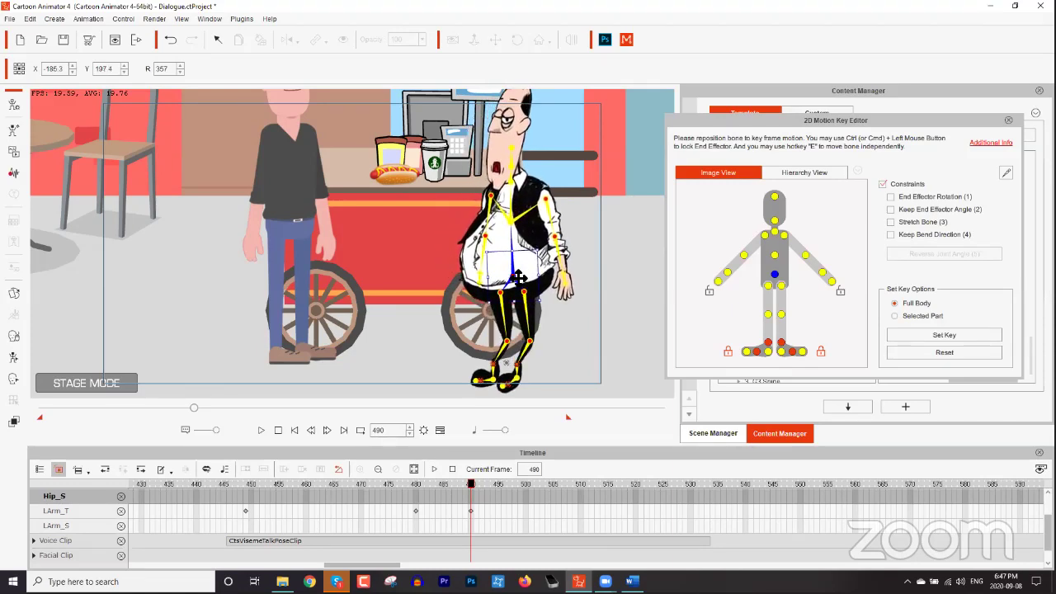
mouse_move(514, 277)
mouse_down()
mouse_move(491, 273)
mouse_move(502, 293)
mouse_move(479, 299)
mouse_move(492, 311)
mouse_move(476, 287)
mouse_move(504, 293)
mouse_up()
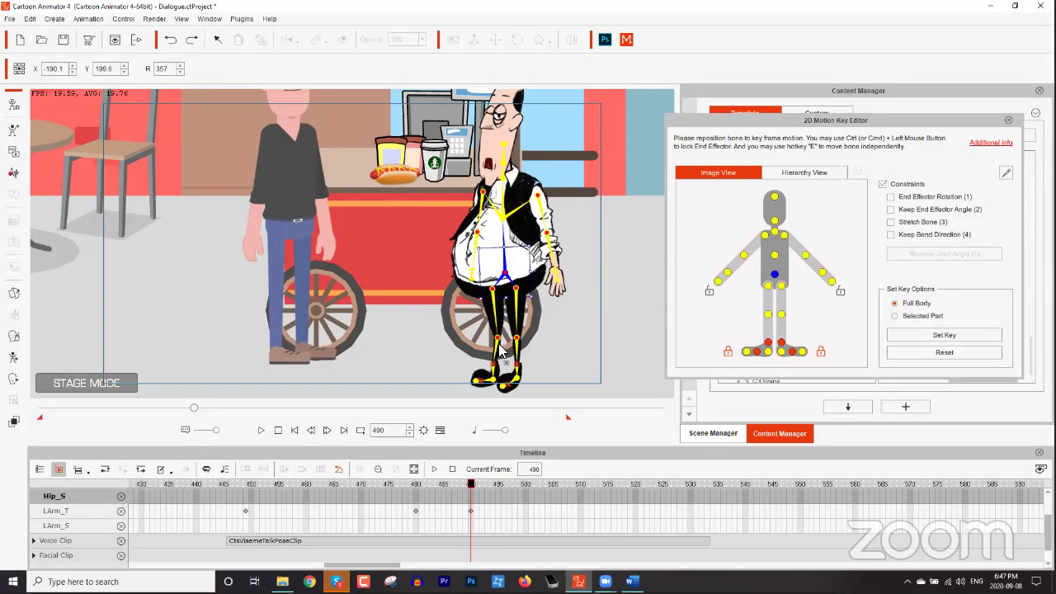
Rotate the vendor's right thigh to 7 and turn on the Keep Bend Direction constraint.
click(493, 313)
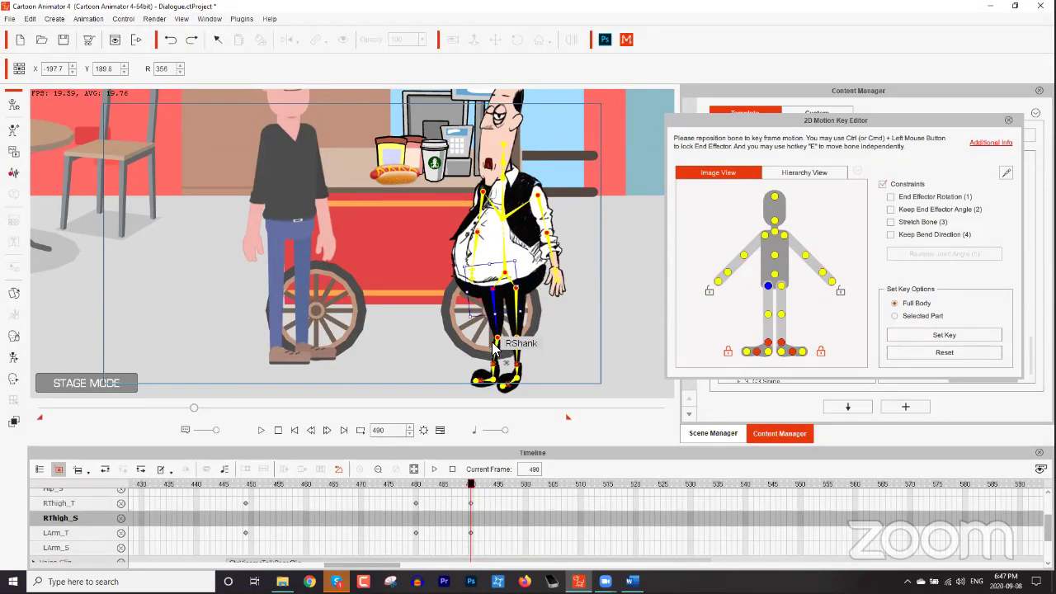
drag(481, 328, 472, 329)
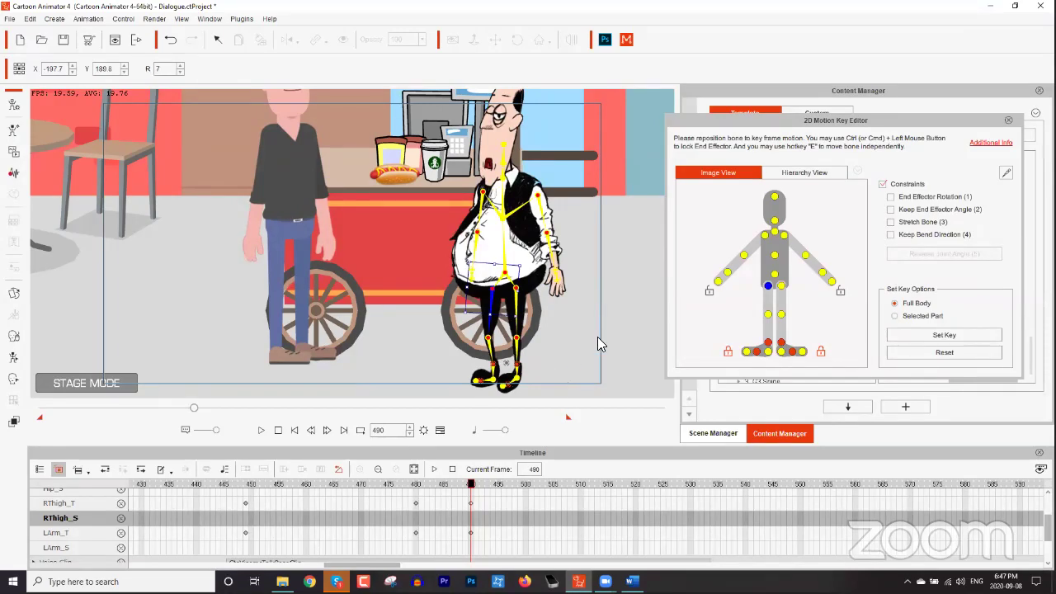
click(913, 237)
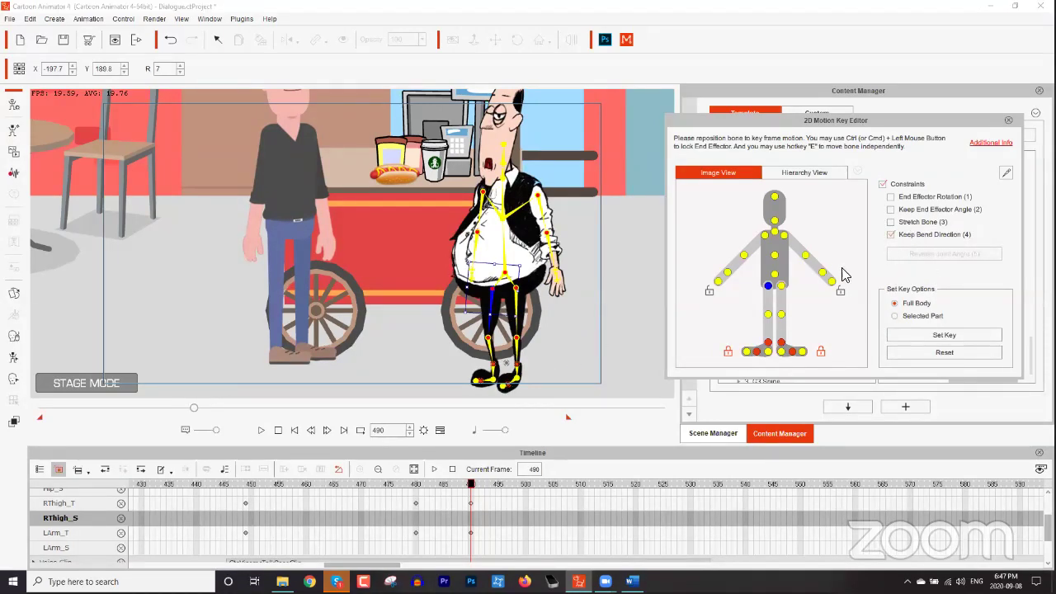
Shift the vendor's hips toward the customer and down to about Y 197.4, bending his knees forward.
click(505, 281)
click(504, 278)
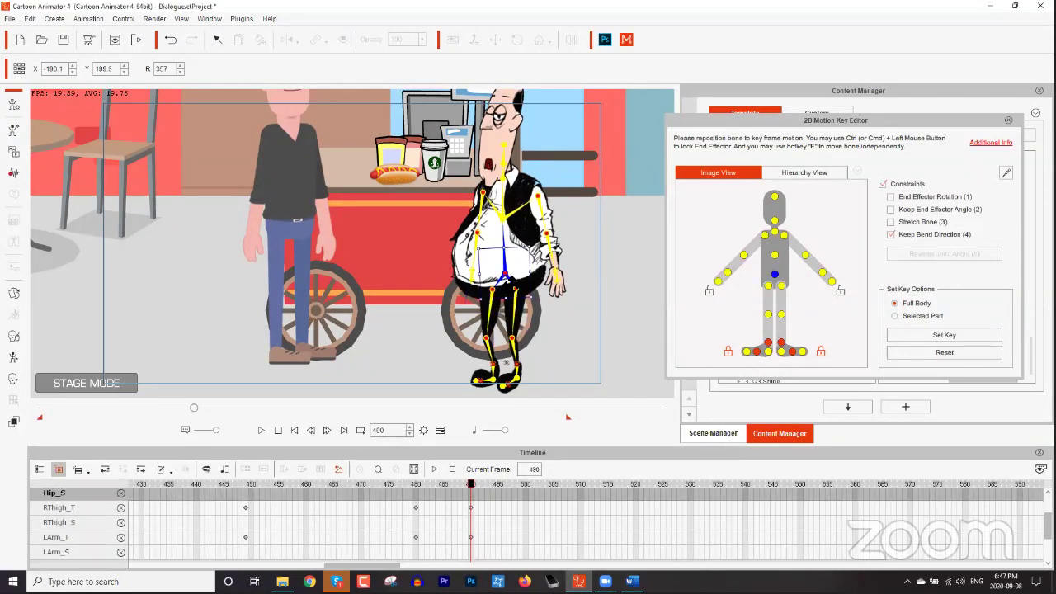
mouse_move(504, 278)
mouse_down()
mouse_move(526, 279)
mouse_move(505, 289)
mouse_move(508, 278)
mouse_up()
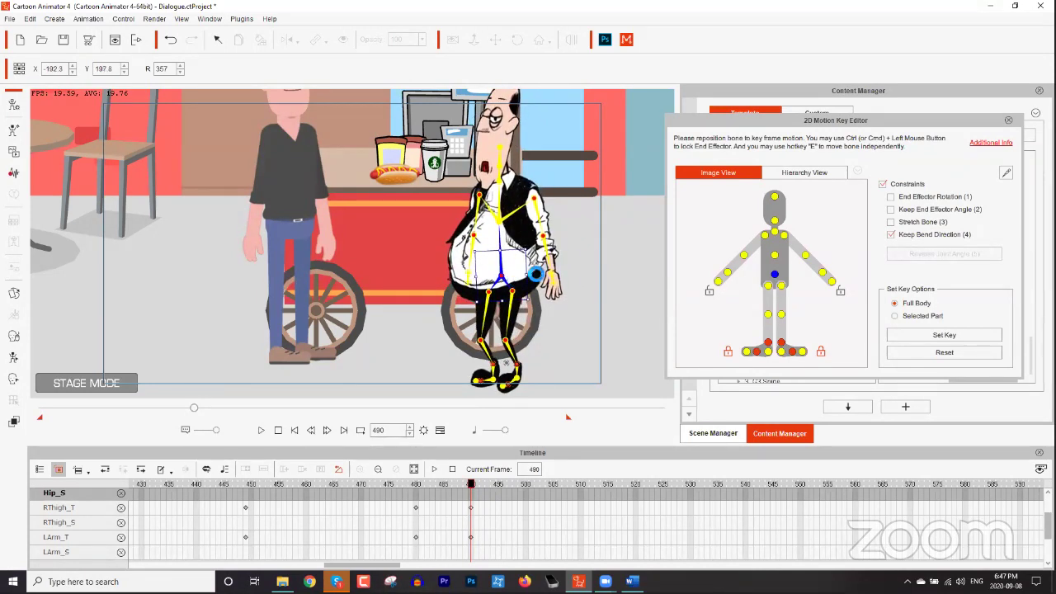
drag(513, 271, 510, 272)
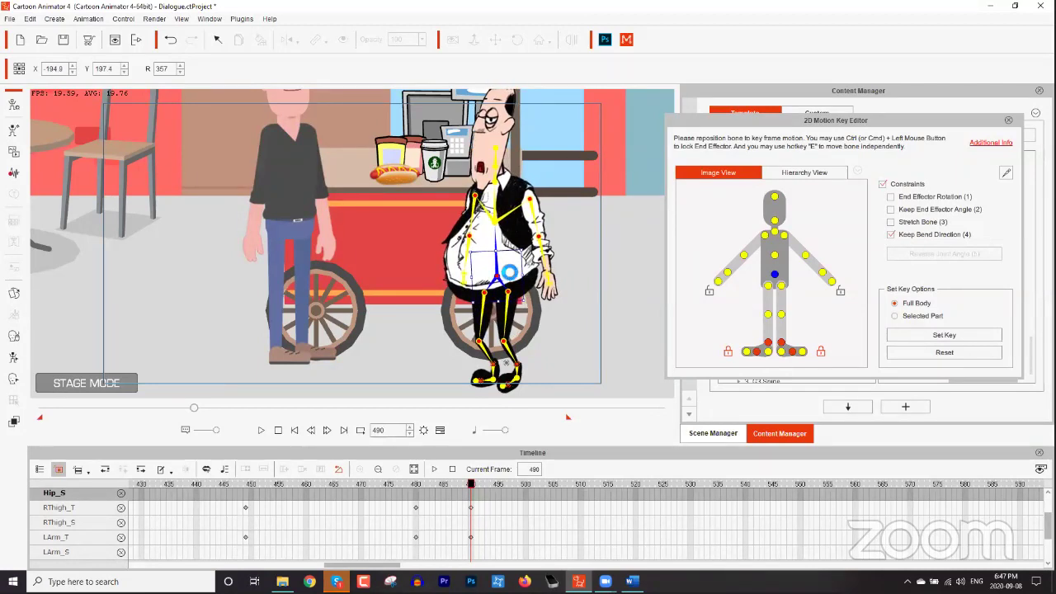
Rotate the vendor's right arm to 54 and right forearm to 67 so his hand reaches the hot dog.
click(766, 236)
drag(491, 233, 448, 223)
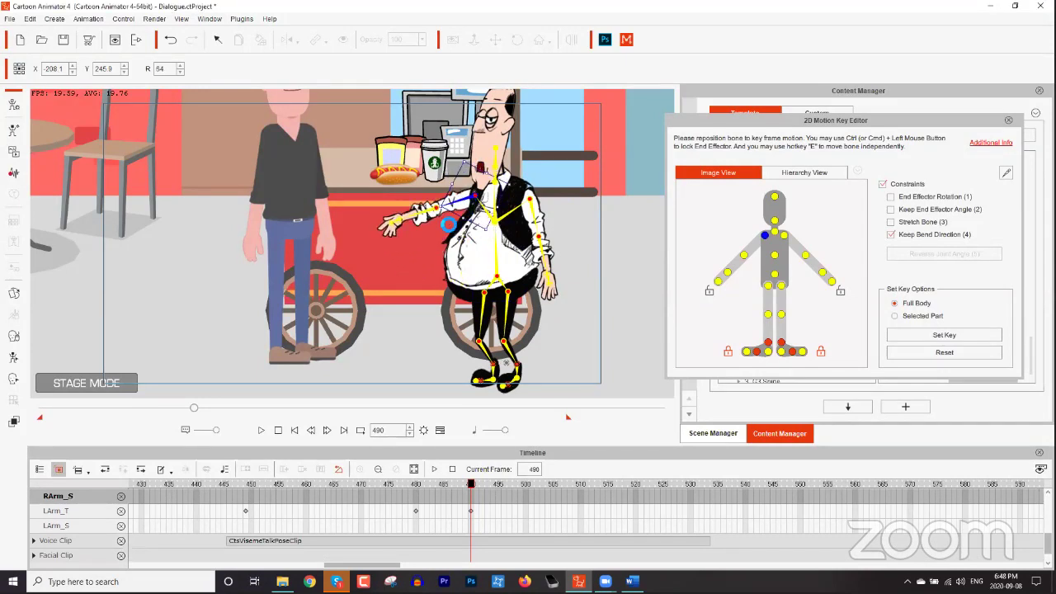
click(743, 256)
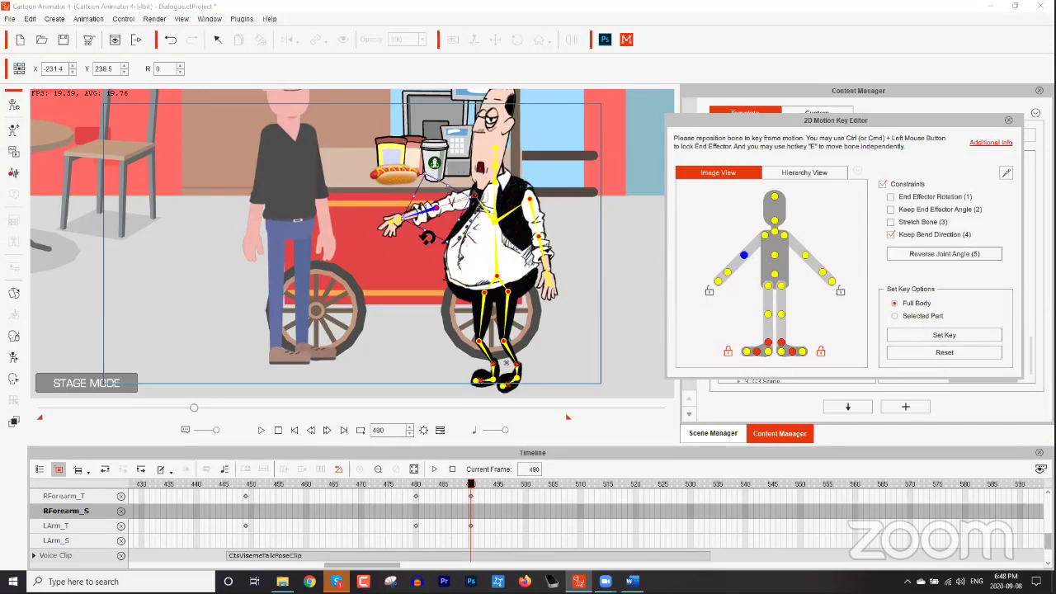
drag(426, 237, 403, 210)
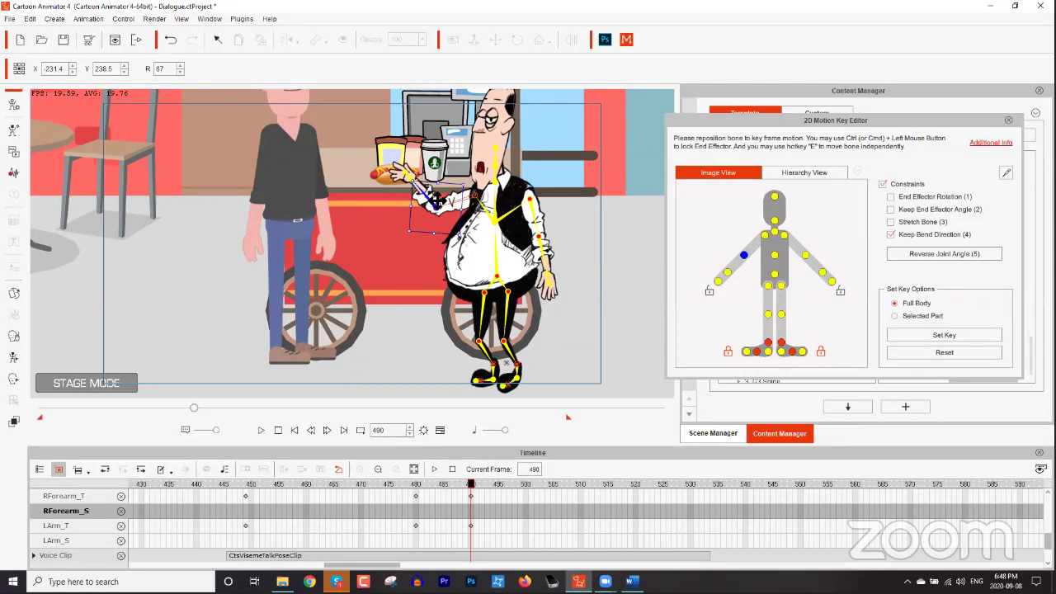
Play back the vendor's reach from frame 476 and return to frame 490.
drag(470, 485, 395, 487)
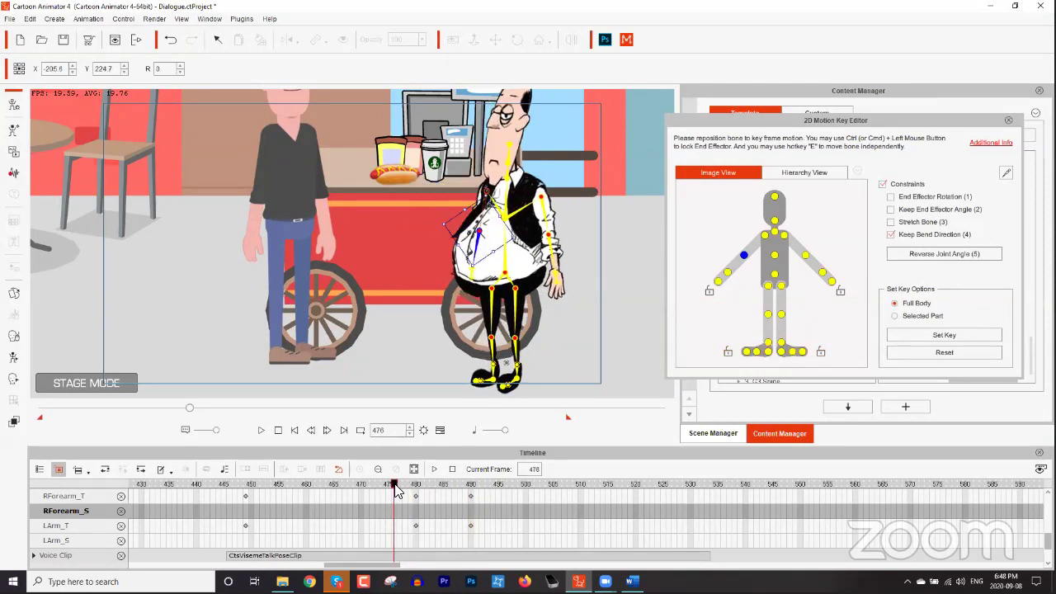
key(space)
key(space)
click(468, 485)
drag(468, 485, 471, 485)
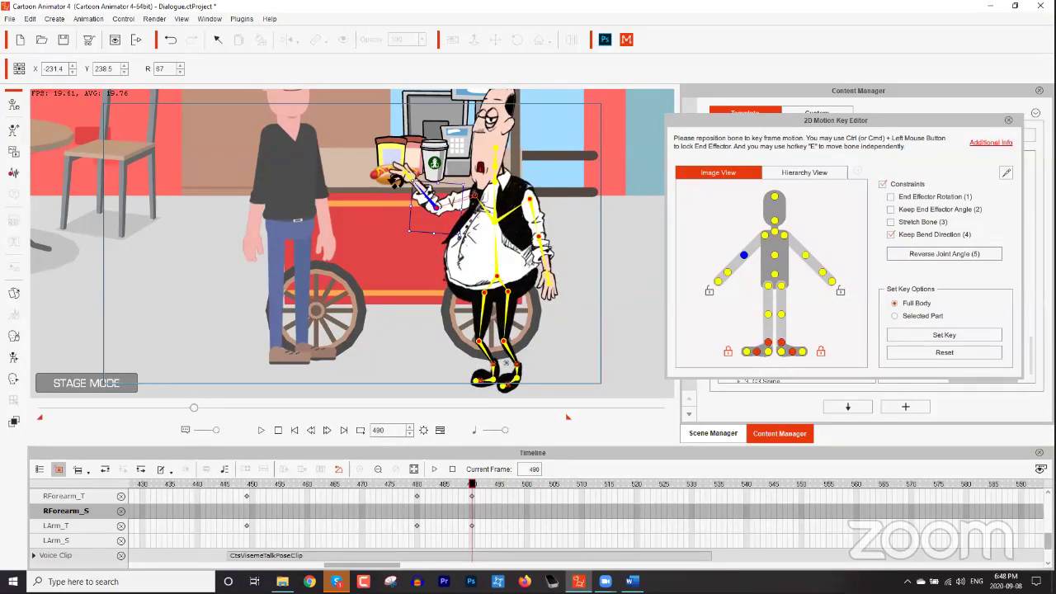
Close the motion key editor and link the hot dog to the vendor's right hand at frame 490.
click(1008, 121)
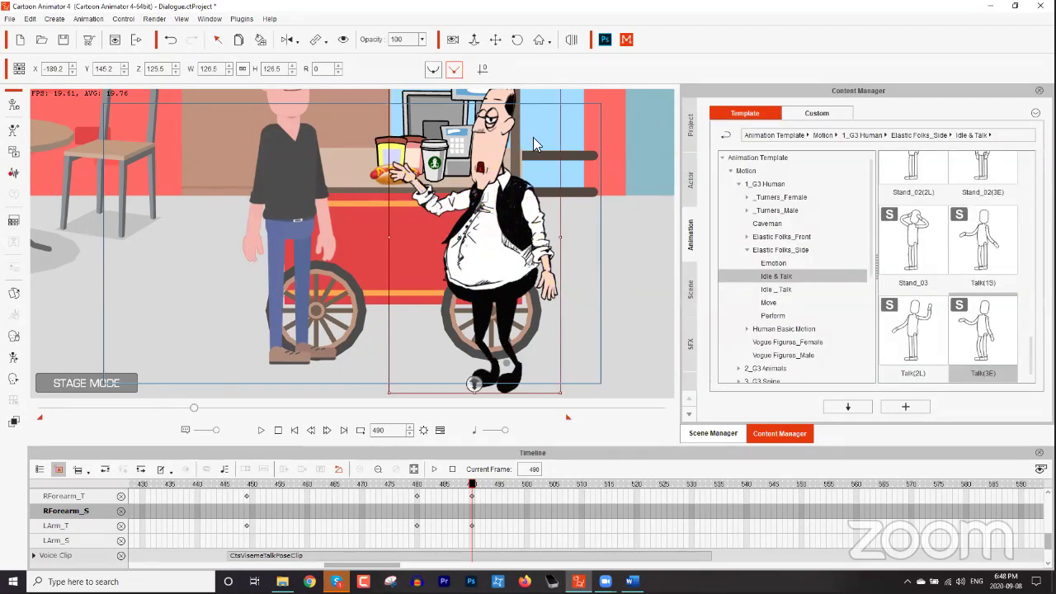
click(384, 175)
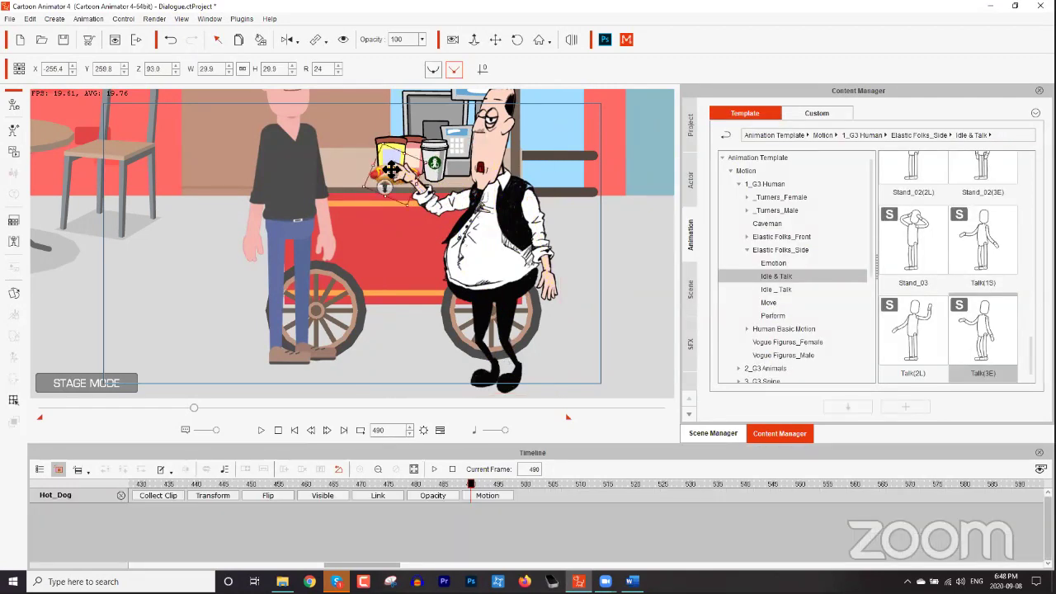
click(318, 41)
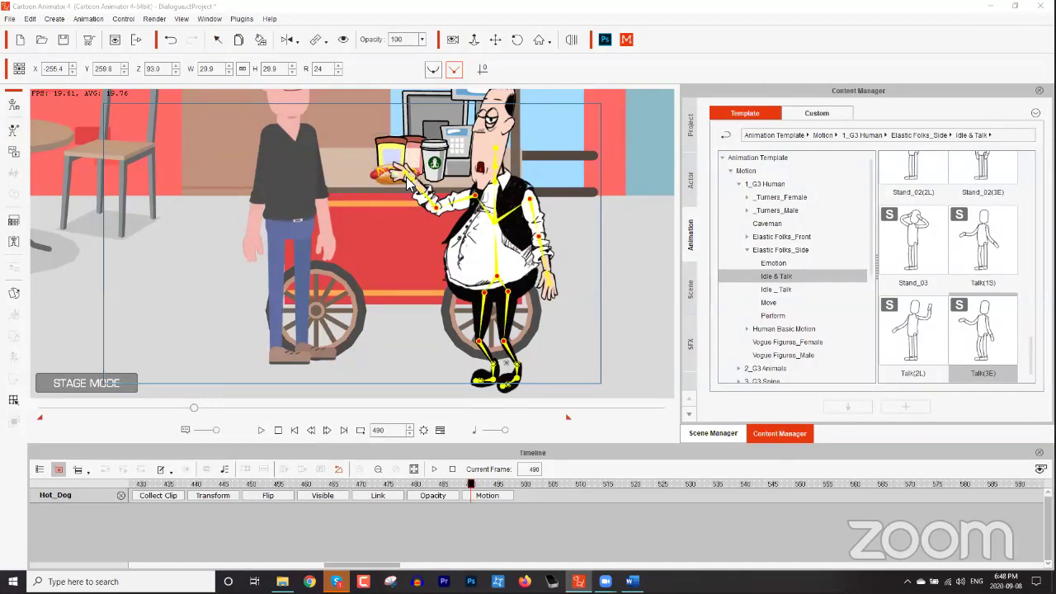
click(407, 179)
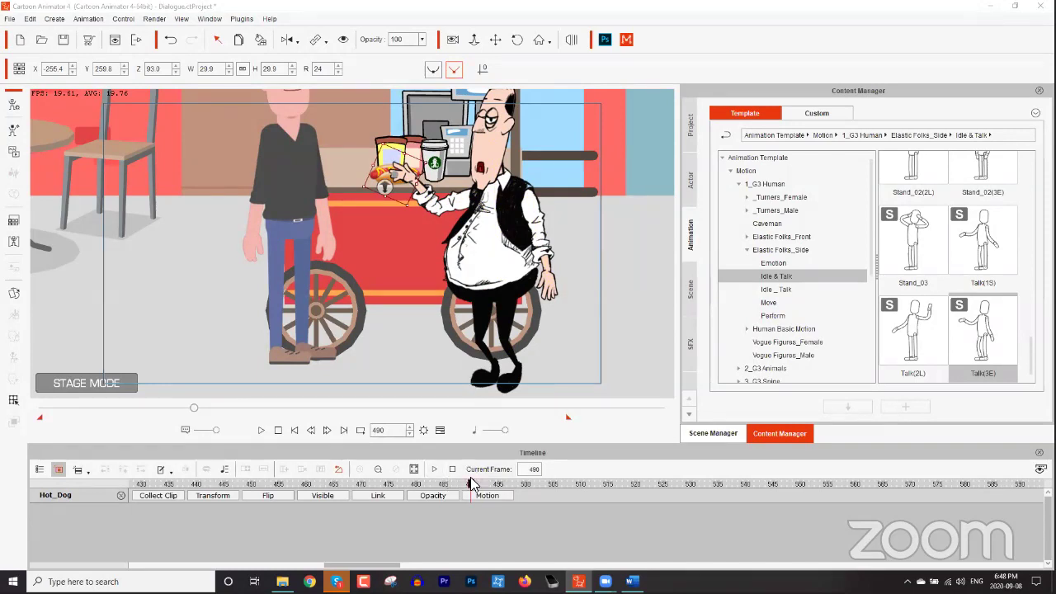
Open the motion key editor for the vendor at frame 490.
click(487, 281)
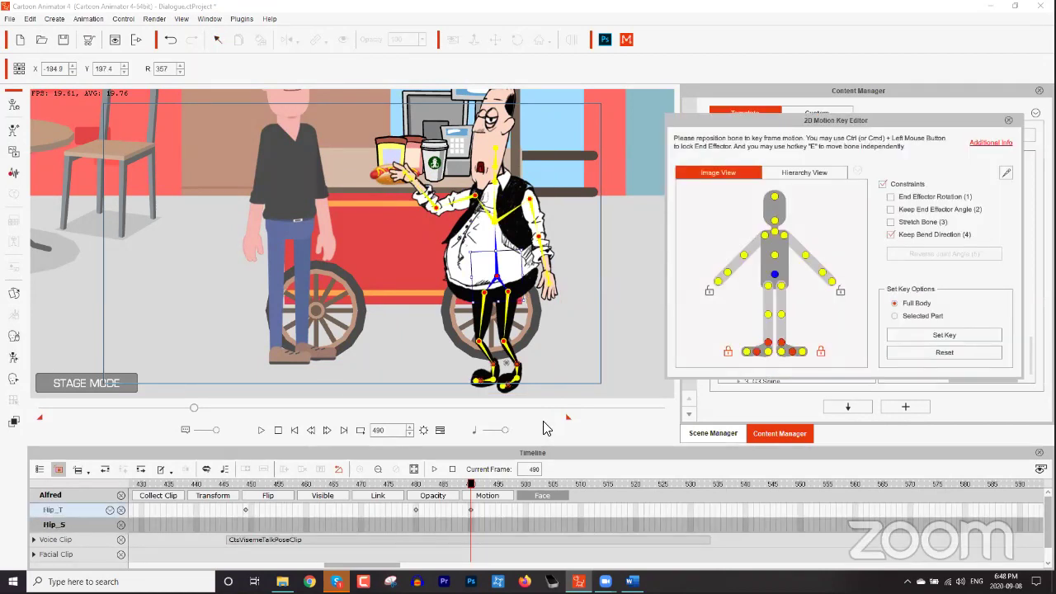
click(727, 277)
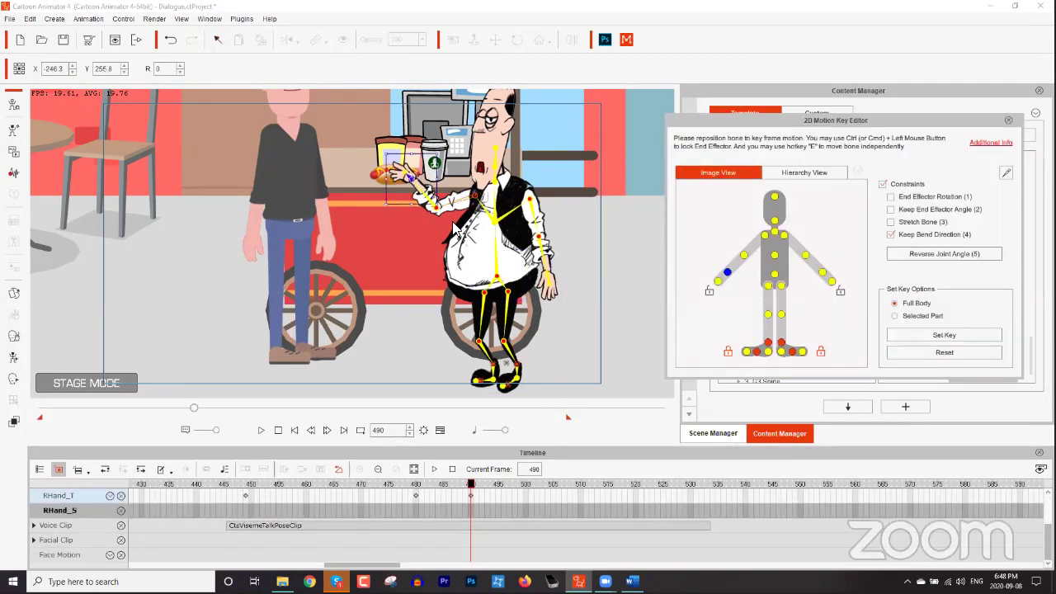
mouse_move(405, 185)
mouse_down()
mouse_move(413, 210)
mouse_move(416, 173)
mouse_move(420, 198)
mouse_move(400, 165)
mouse_move(418, 187)
mouse_up()
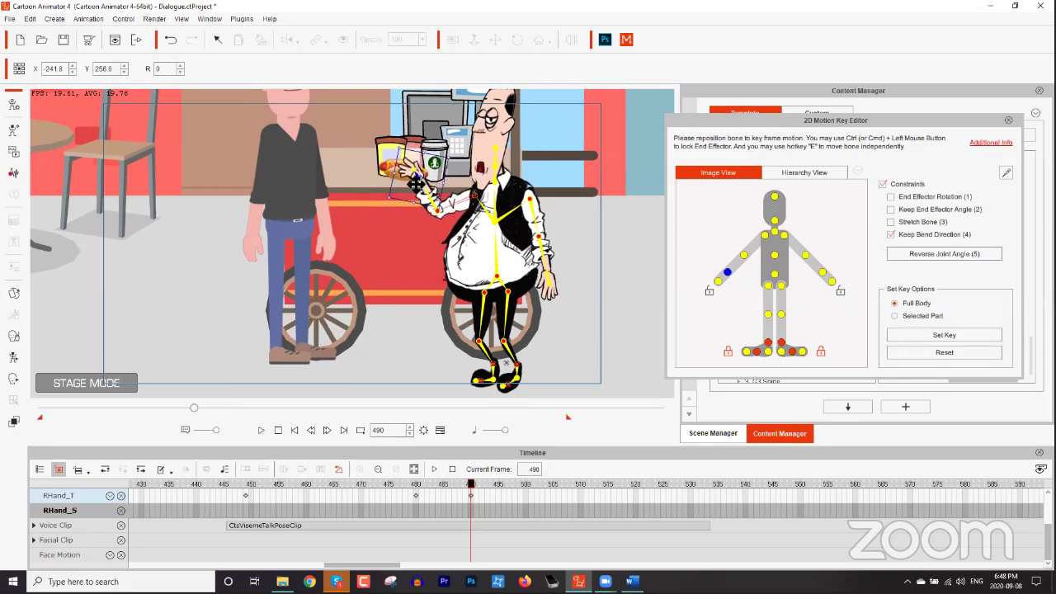
key(ctrl+z)
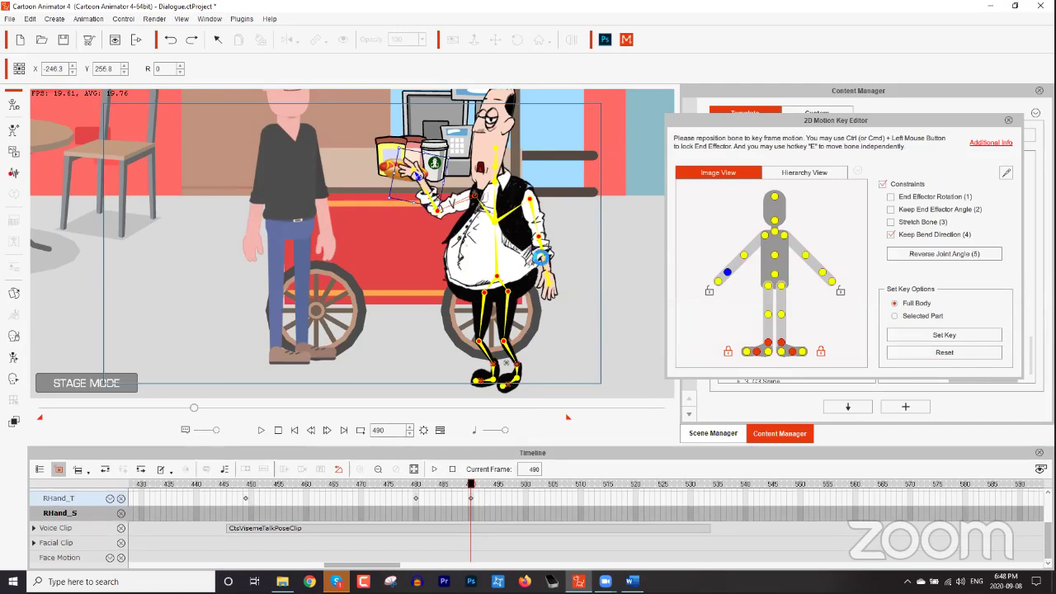
At frame 500, shift the vendor's hips back to about X -192.0, Y 196.7 and rotate his right arm to 17, lowering the hot dog.
click(464, 219)
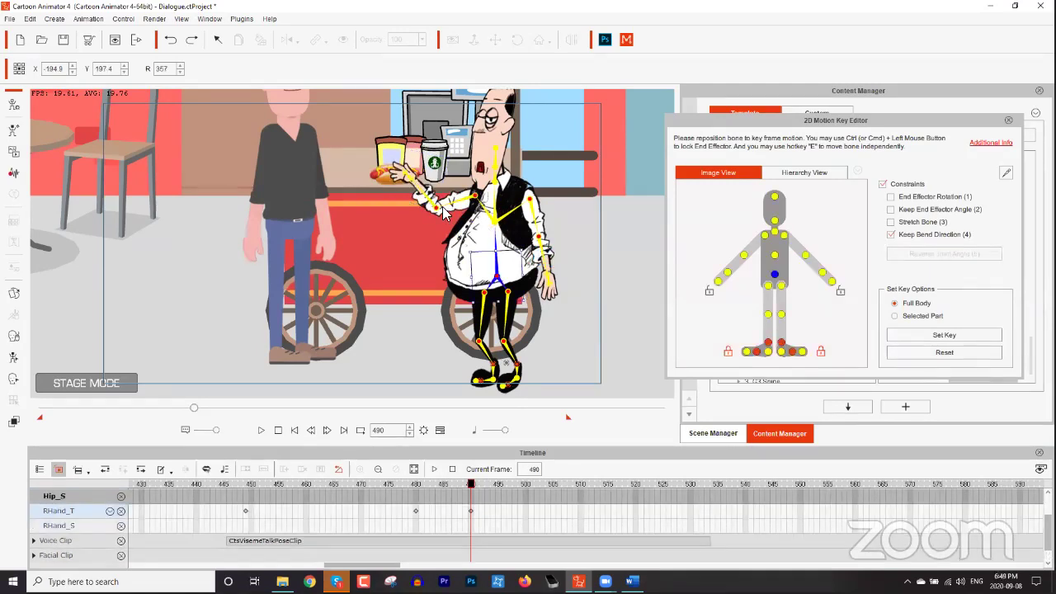
drag(429, 487, 525, 487)
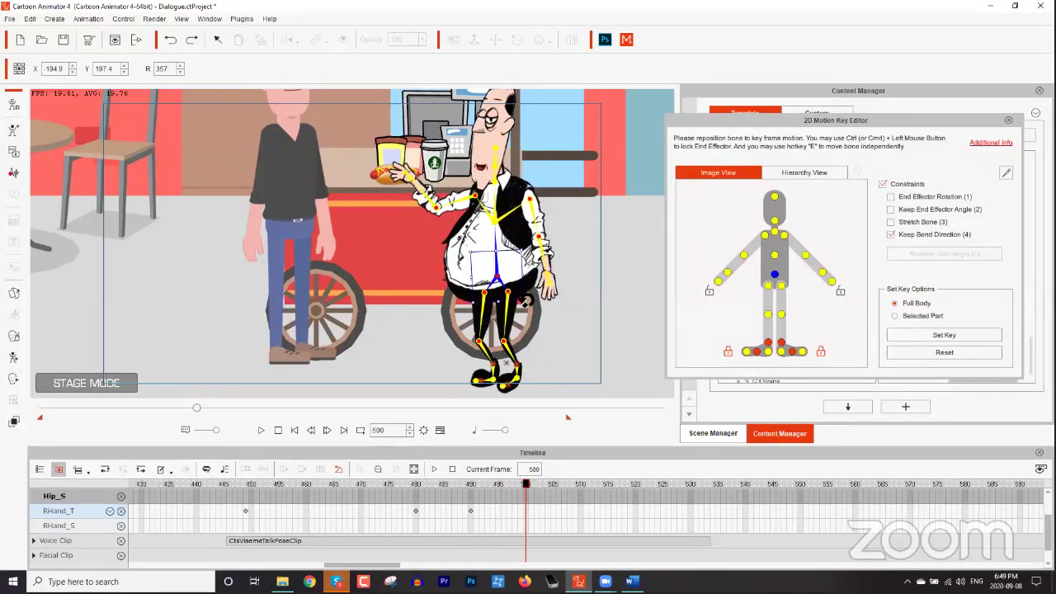
mouse_move(505, 279)
mouse_down()
mouse_move(489, 271)
mouse_move(503, 279)
mouse_up()
click(744, 255)
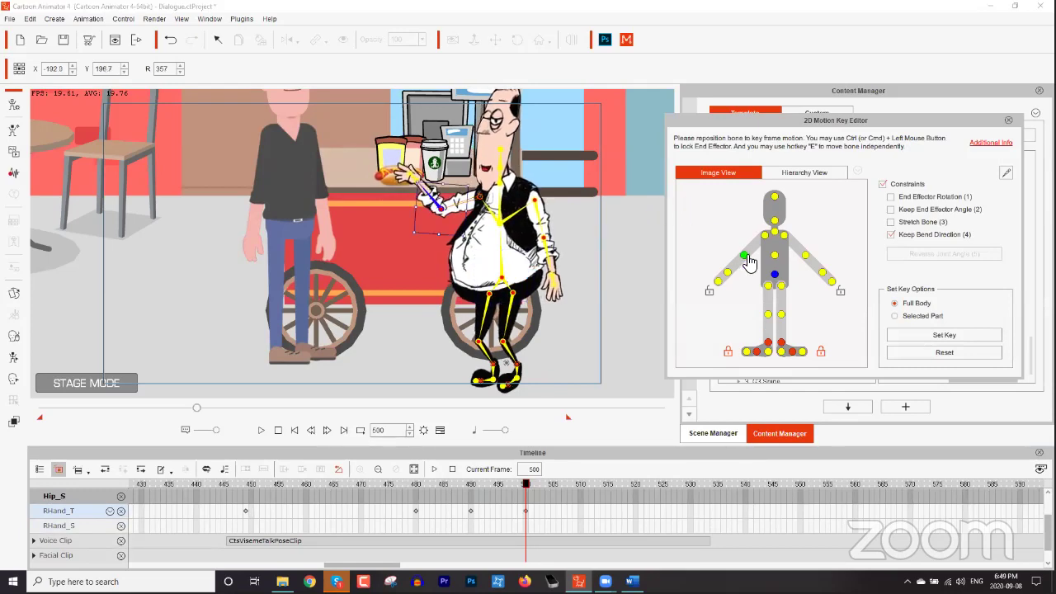
click(765, 236)
drag(475, 244, 413, 241)
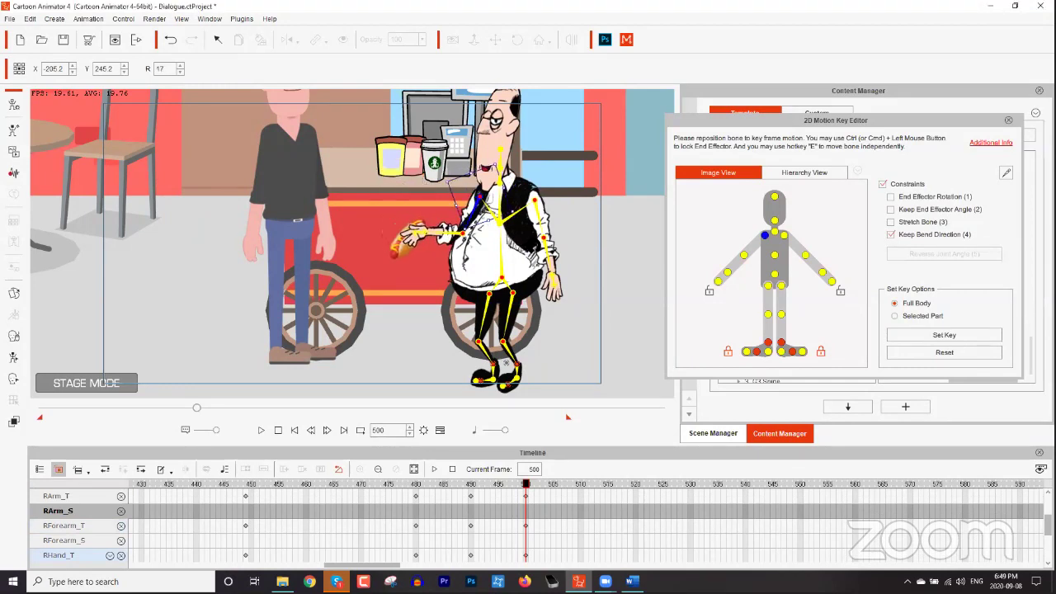
Play back the vendor's pick-up and set a full-body key at frame 512 to hold the pose.
key(space)
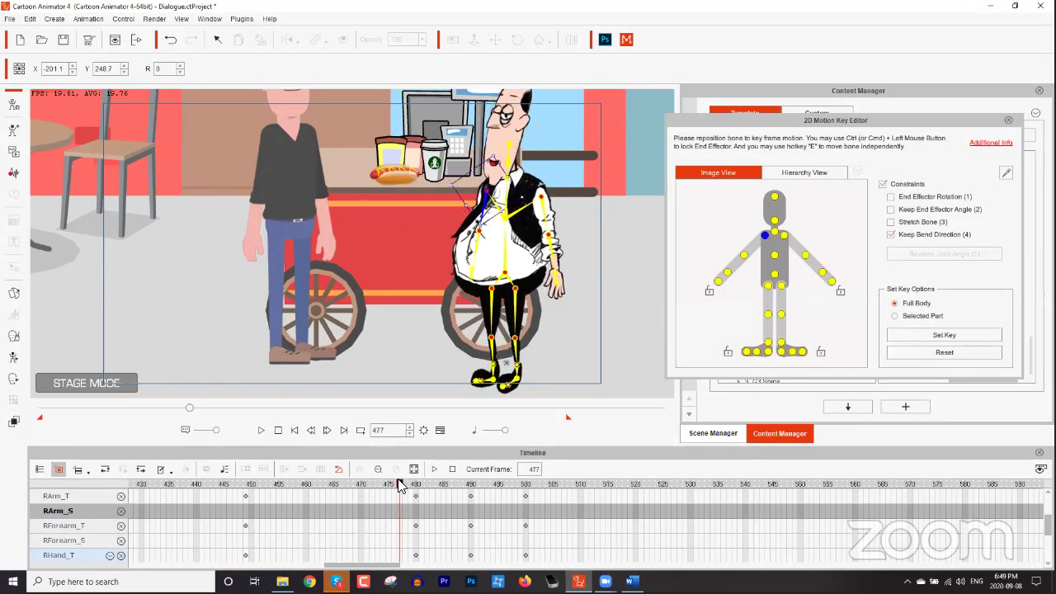
key(space)
drag(542, 486, 591, 487)
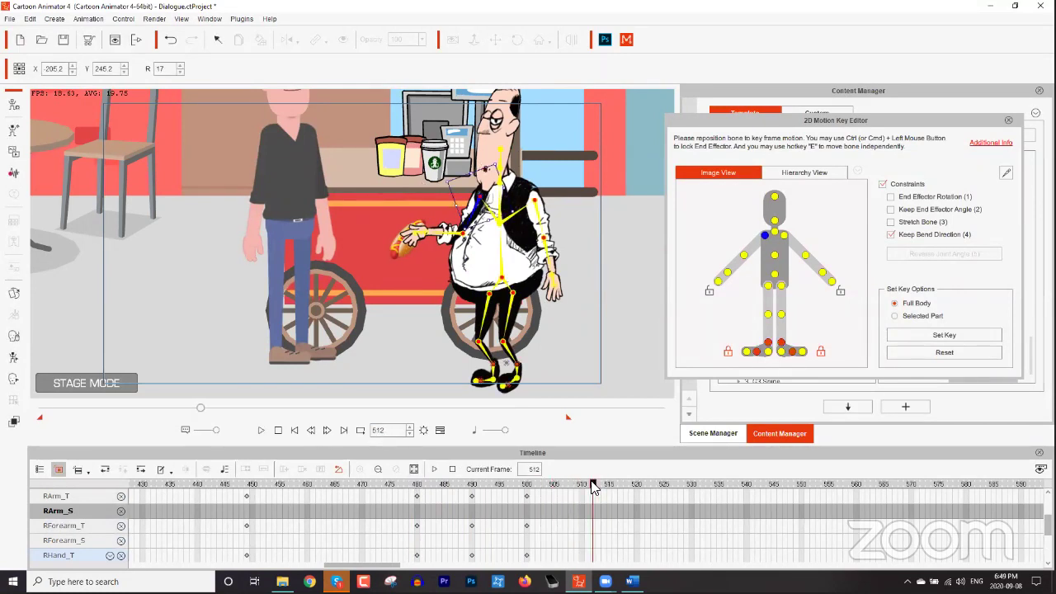
click(929, 335)
mouse_move(601, 487)
mouse_down()
mouse_move(635, 483)
mouse_move(593, 485)
mouse_up()
At frame 524, raise the vendor's right arm and rotate the forearm to 56 to offer the hot dog, checking the move in playback.
key(space)
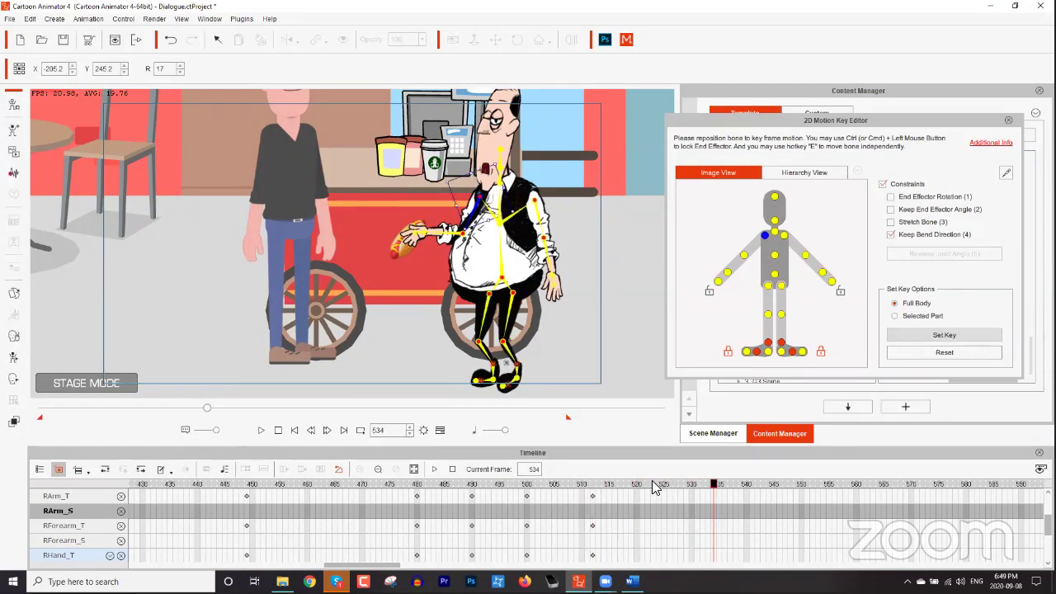
click(657, 485)
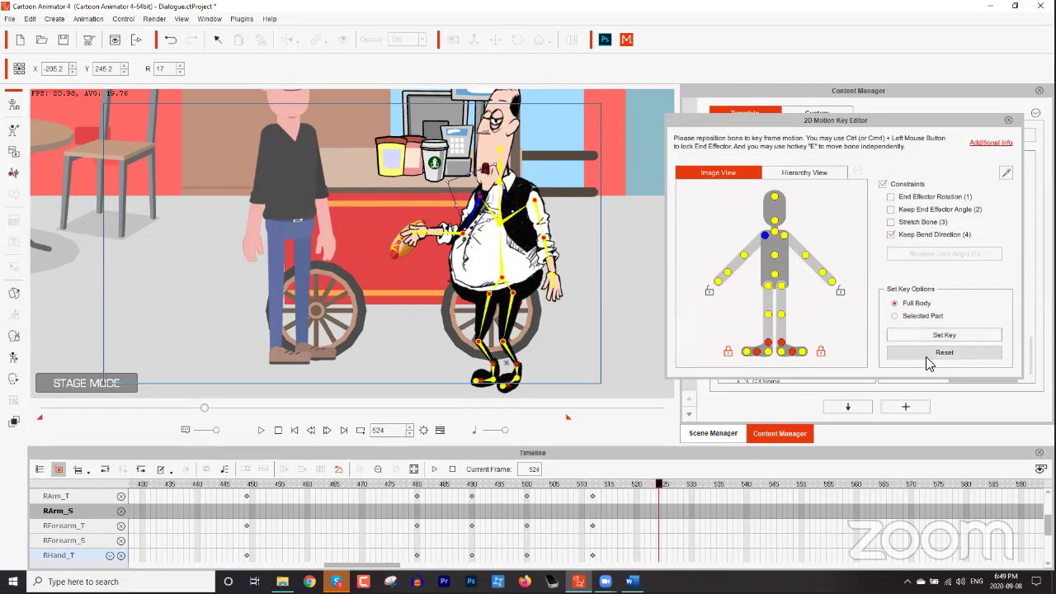
mouse_move(472, 238)
mouse_down()
mouse_move(455, 225)
mouse_move(449, 237)
mouse_move(465, 246)
mouse_up()
key(space)
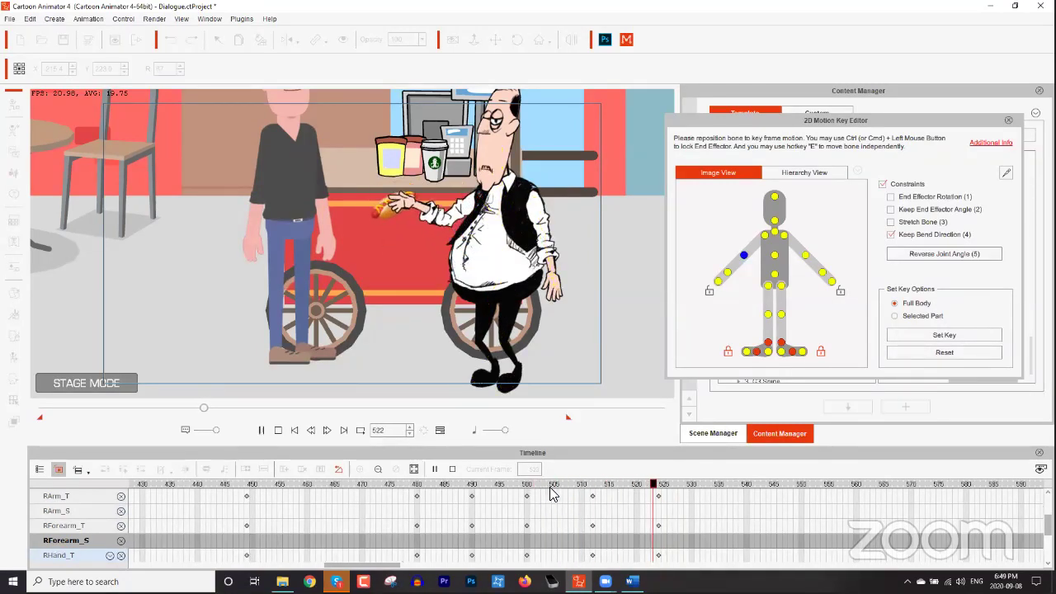
key(space)
click(658, 484)
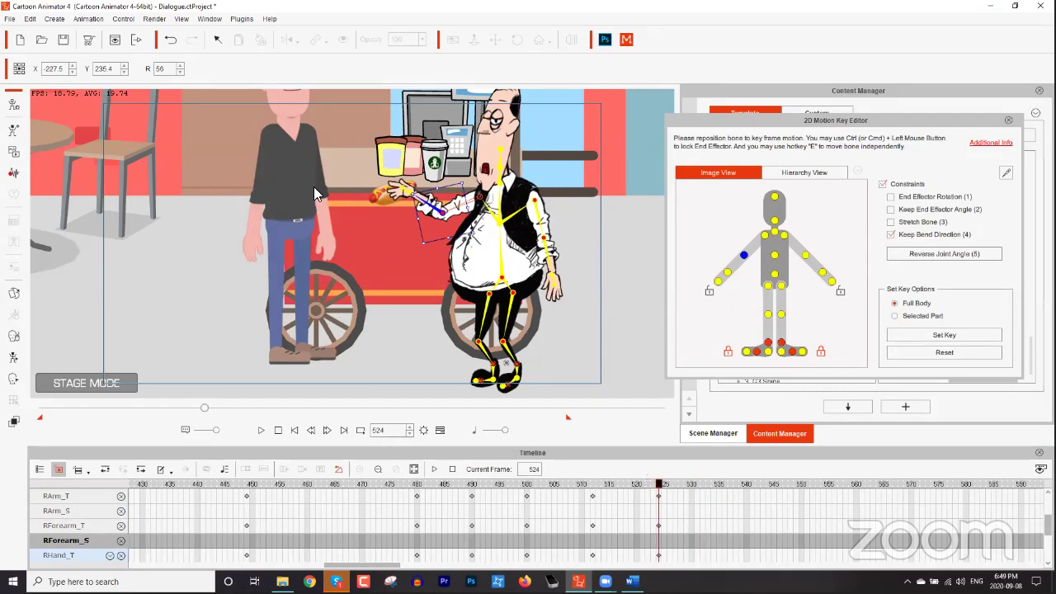
Select the customer for motion key editing and set a full-body key on him at frame 523.
drag(356, 179, 389, 209)
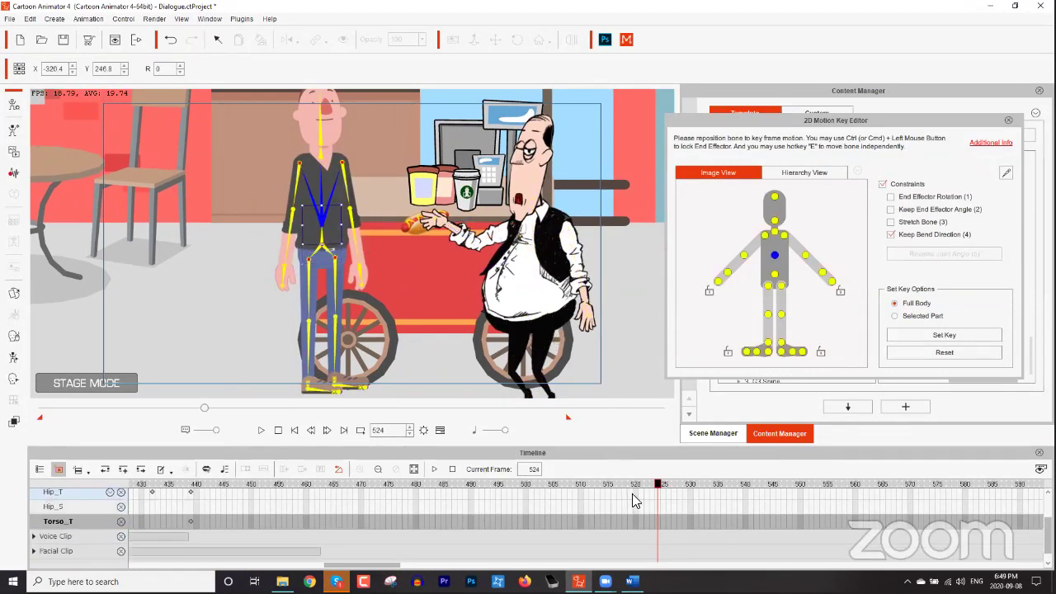
drag(630, 486, 653, 482)
click(958, 331)
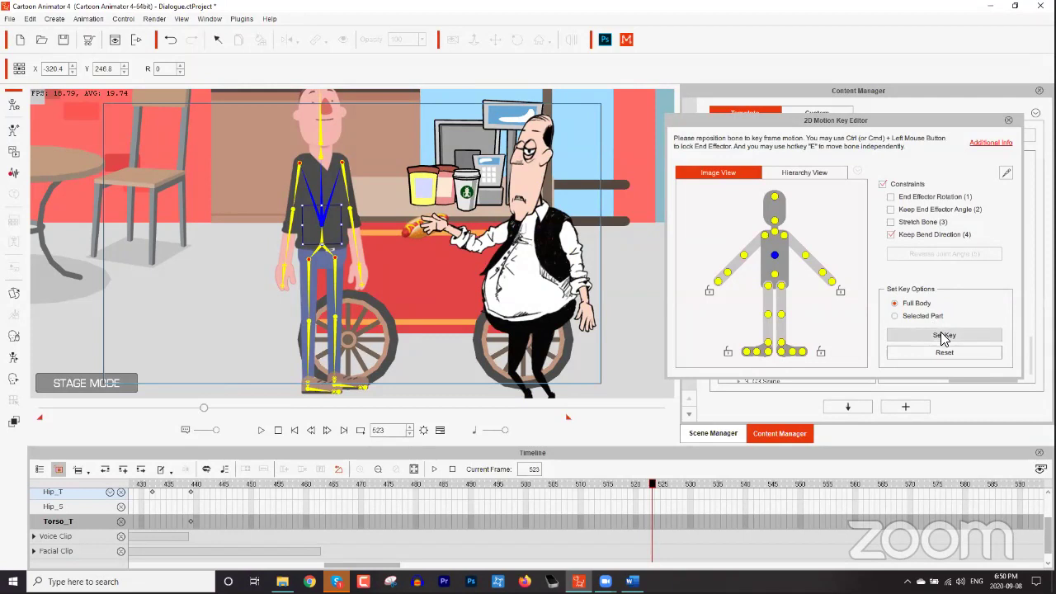
click(942, 335)
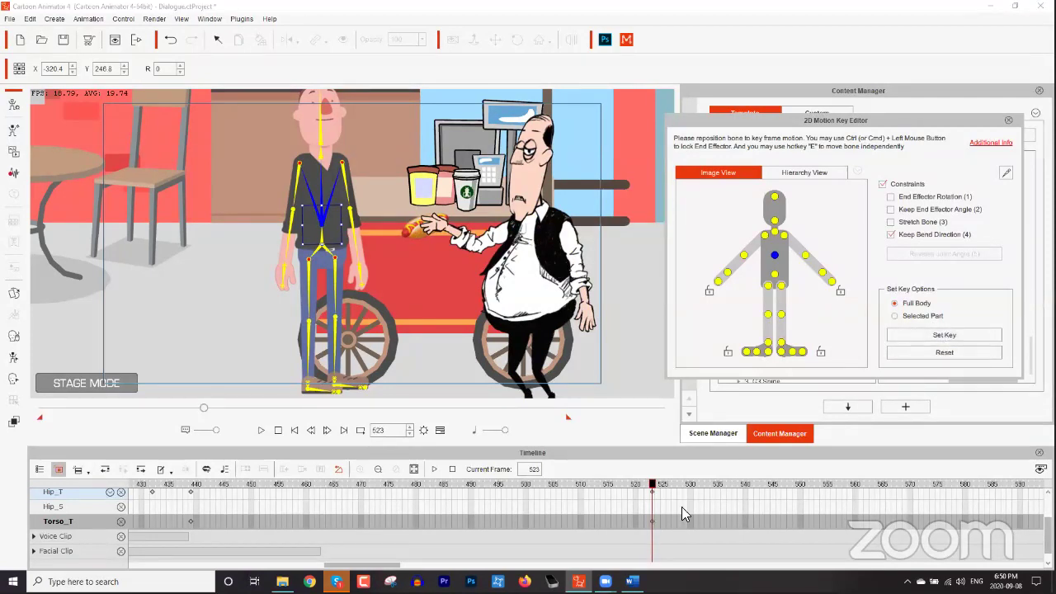
At frame 530, lower the customer's torso slightly to about X -319.3, Y 244.2 and try rotating his hips with the feet unlocked.
drag(657, 484, 691, 487)
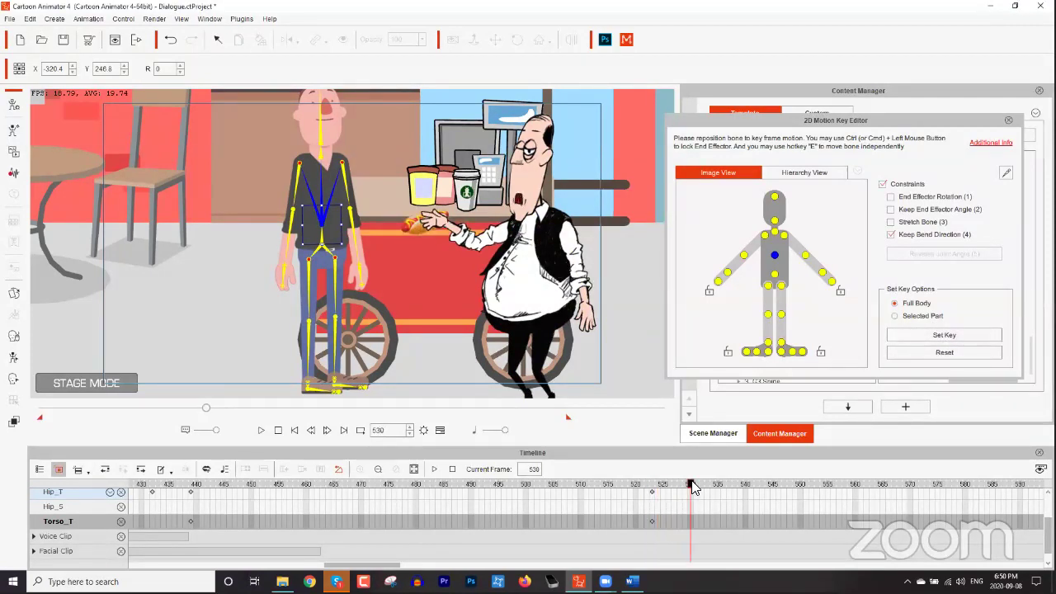
drag(320, 224, 328, 249)
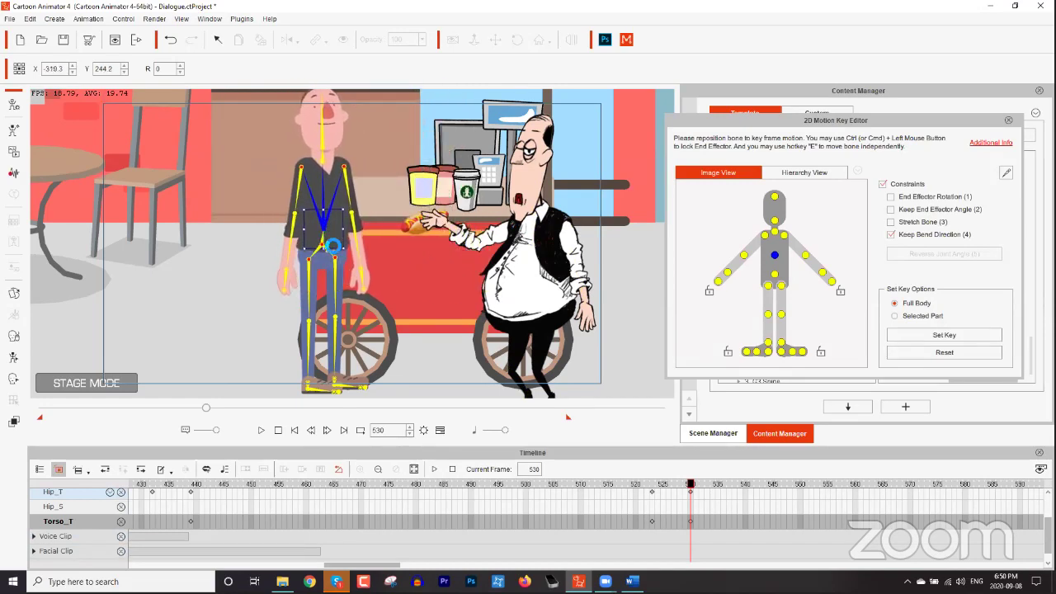
click(333, 258)
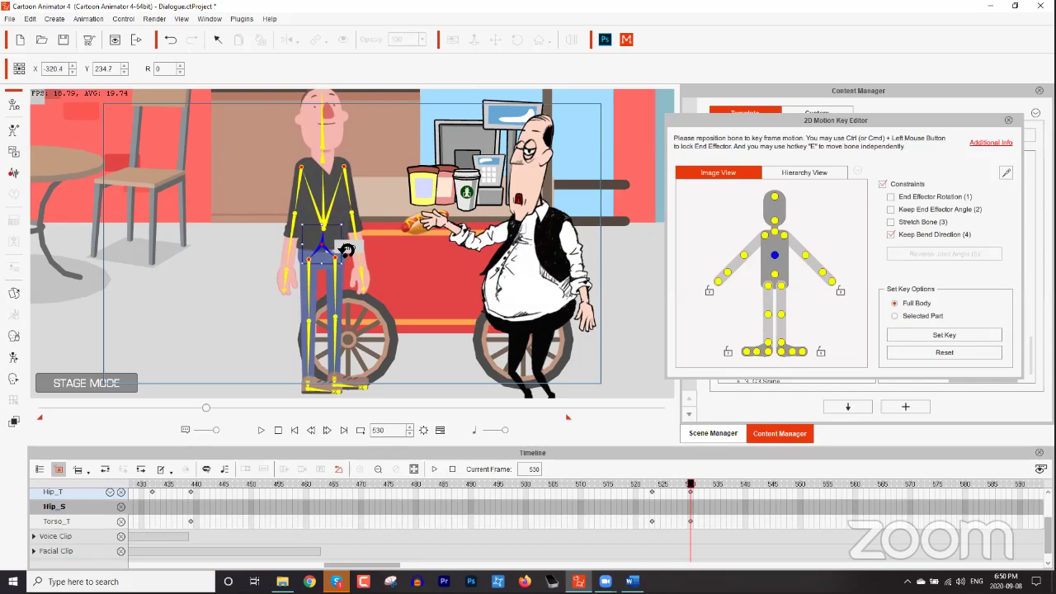
drag(350, 253, 349, 256)
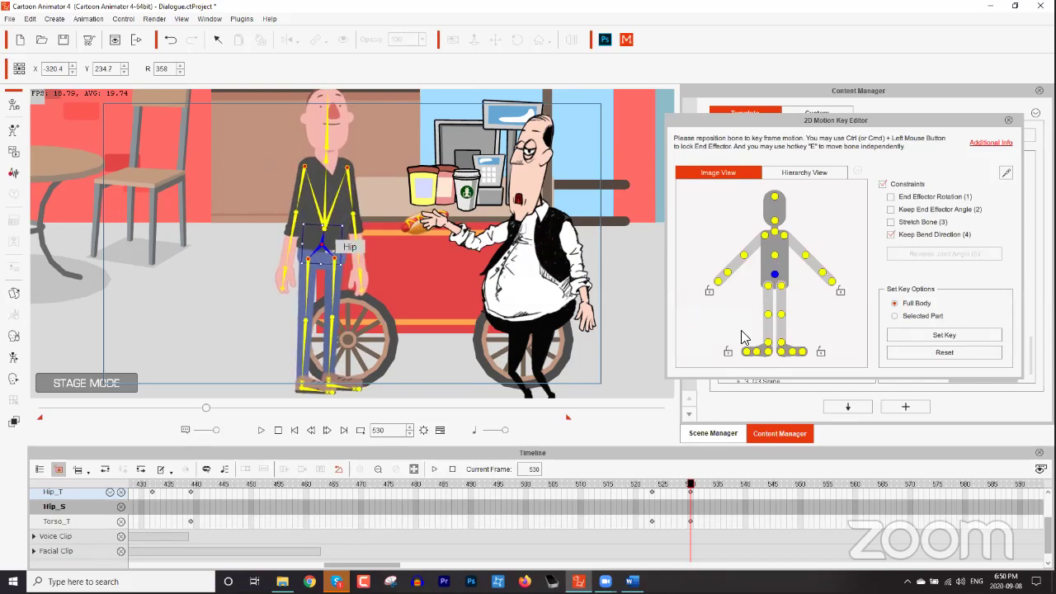
key(ctrl+z)
Lock both of the customer's feet and lean him toward the vendor, with the hips at about X -315.2, Y 232.8 and rotation 350.
click(728, 353)
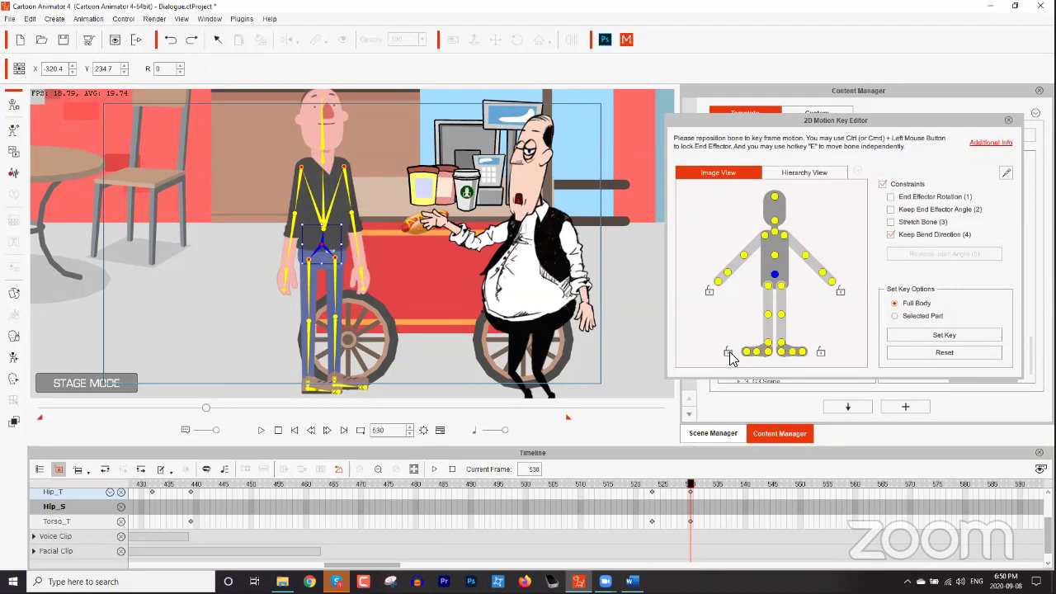
click(821, 352)
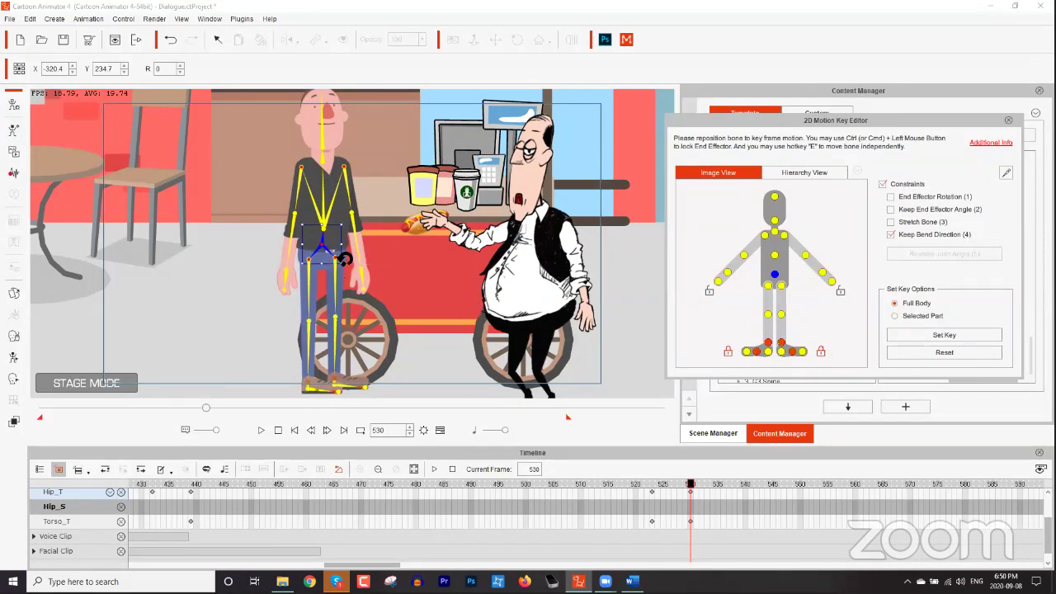
drag(348, 255, 352, 257)
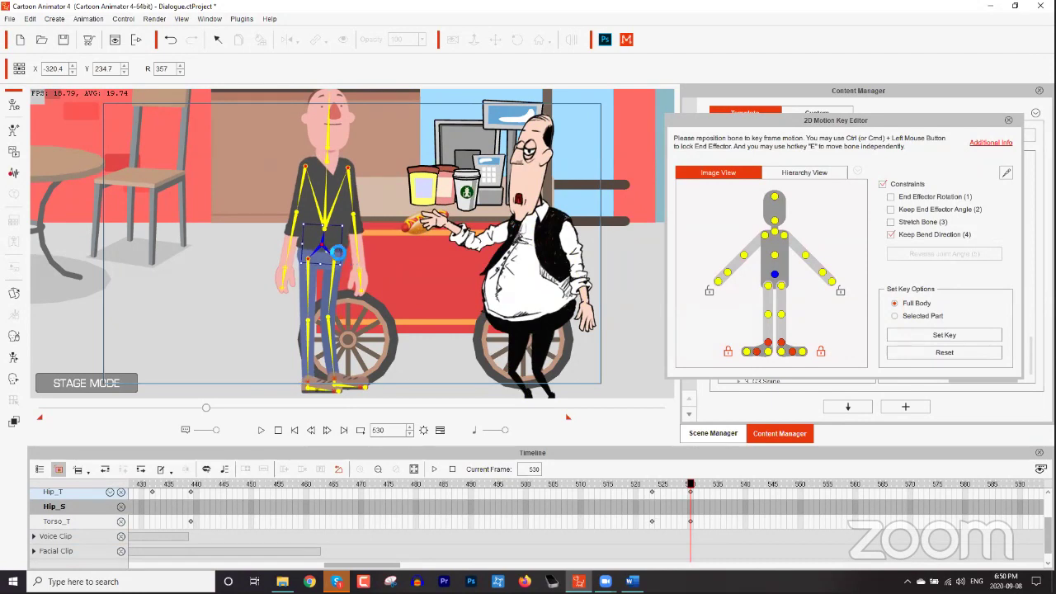
drag(333, 256, 363, 258)
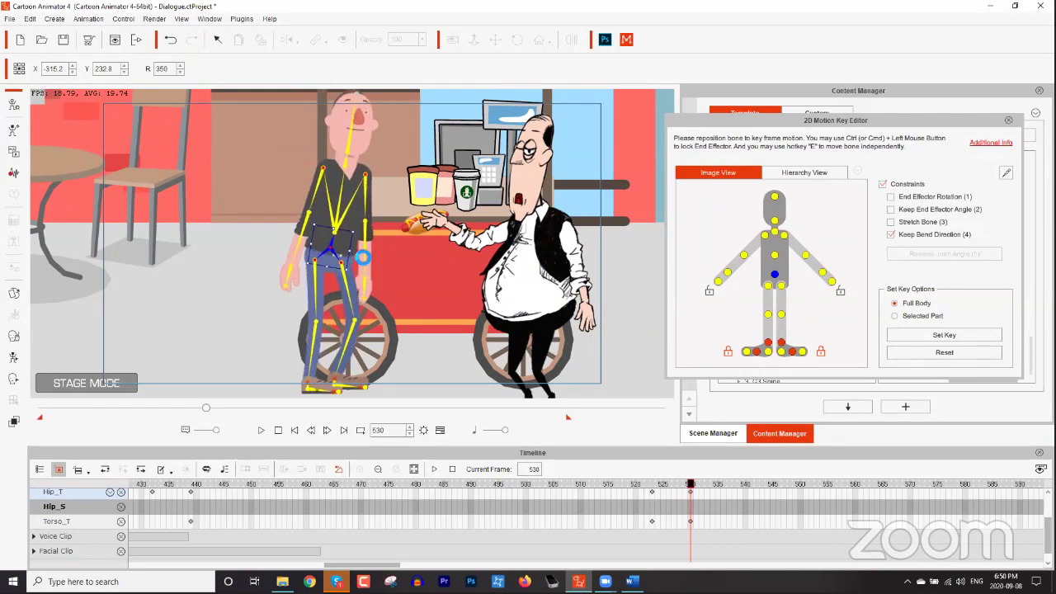
Rotate the customer's right arm to 14 and right forearm to 88 so he reaches for the hot dog.
click(363, 195)
drag(377, 200, 387, 202)
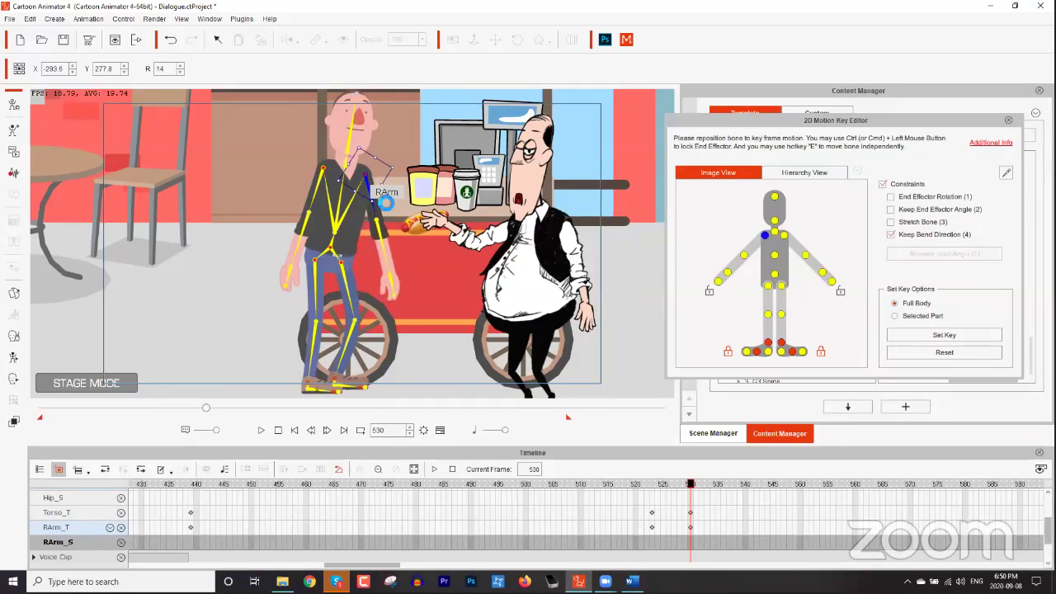
drag(381, 243, 391, 207)
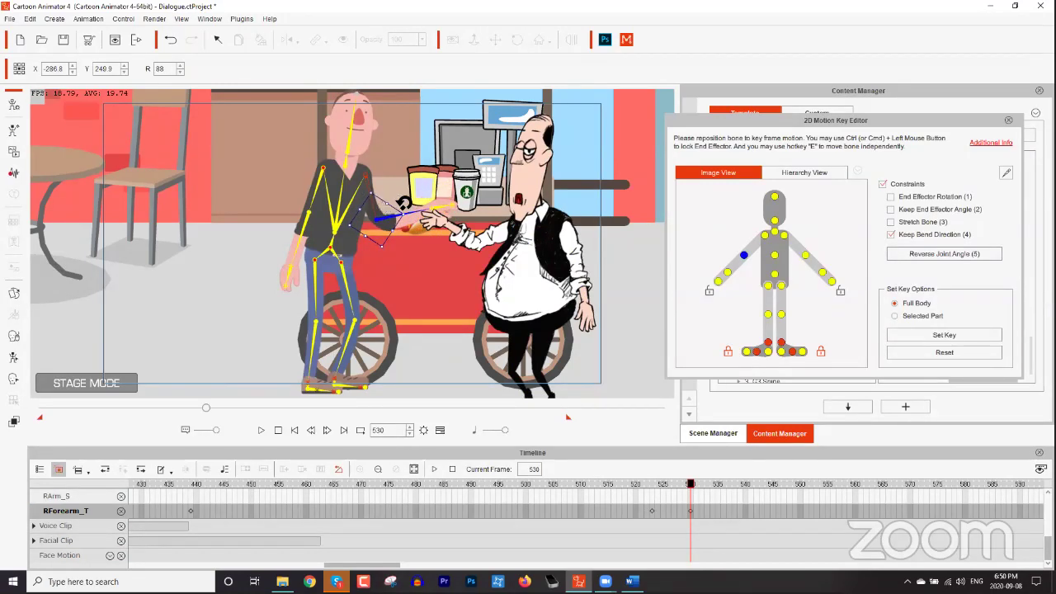
Enable bone stretching, shift the customer's right forearm to about X -290.5, Y 250.3, and pull his right hand back onto the hot dog.
click(905, 224)
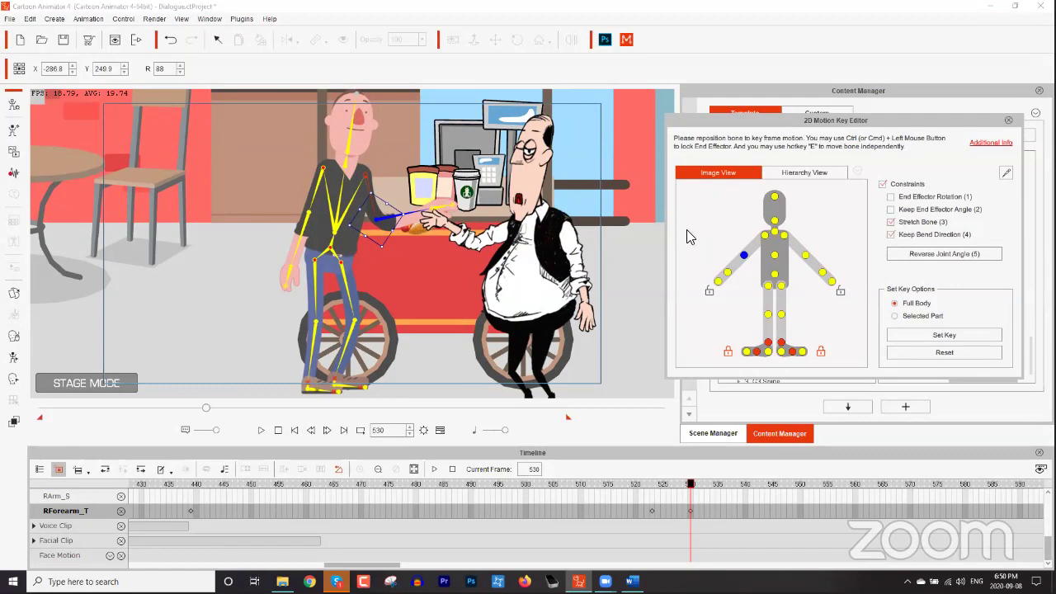
drag(395, 229, 410, 228)
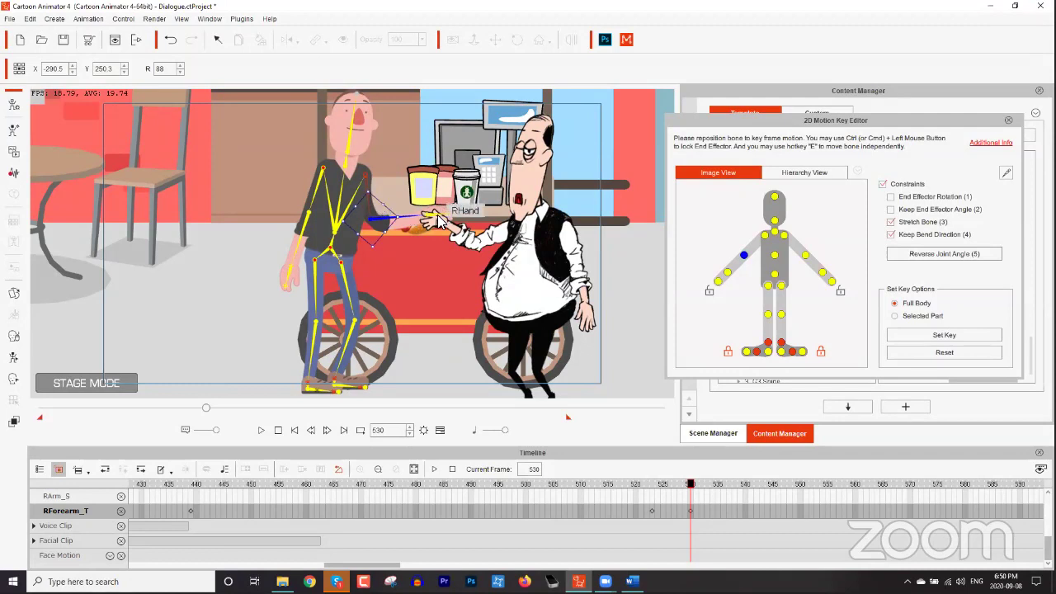
click(434, 216)
drag(432, 216, 414, 213)
Review the customer's reach between frames 523 and 540 and return to frame 523.
drag(659, 484, 742, 487)
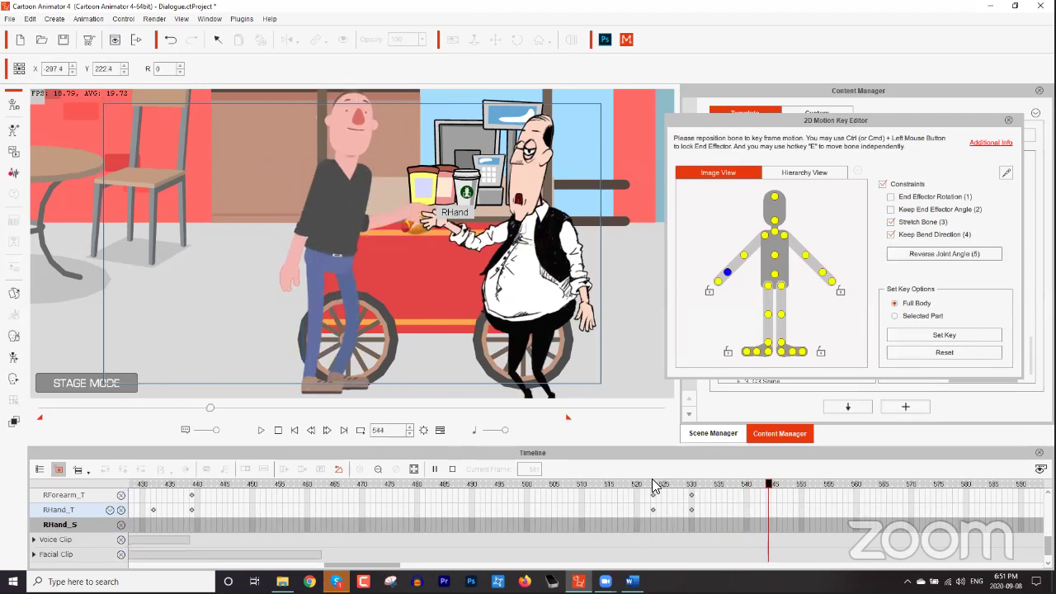
drag(664, 489, 738, 493)
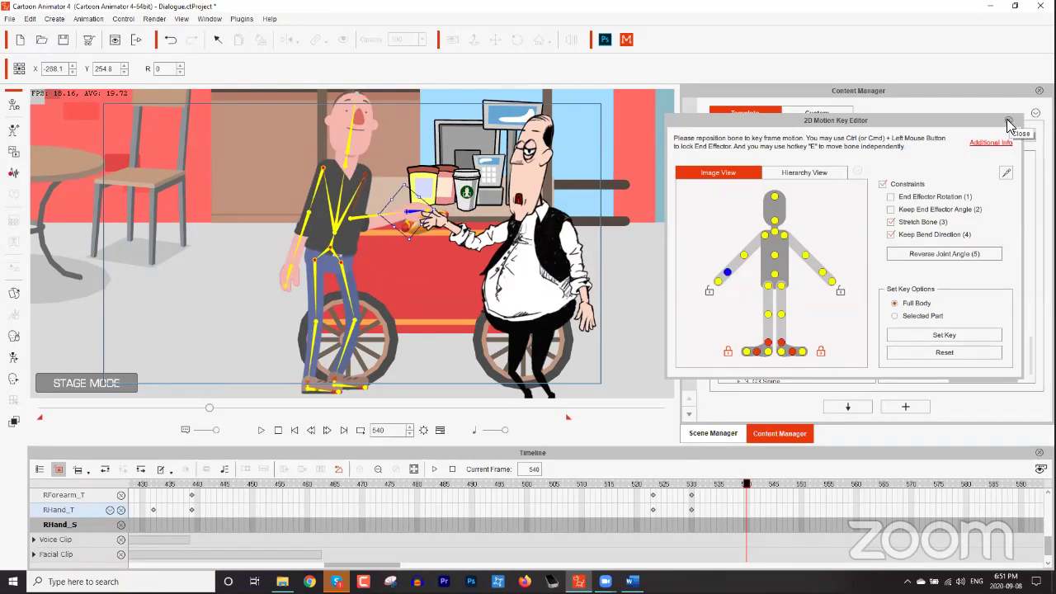
drag(717, 492, 692, 492)
click(653, 488)
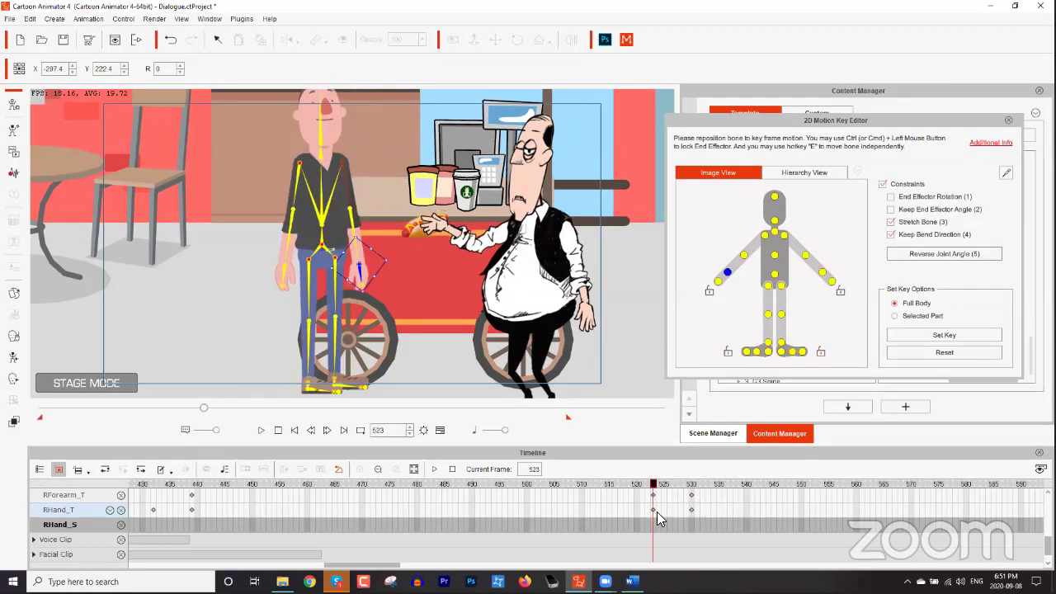
Copy the customer's reaching-pose bone keys at frame 530 and paste them at frame 536 to hold the pose.
scroll(657, 512, up, 5)
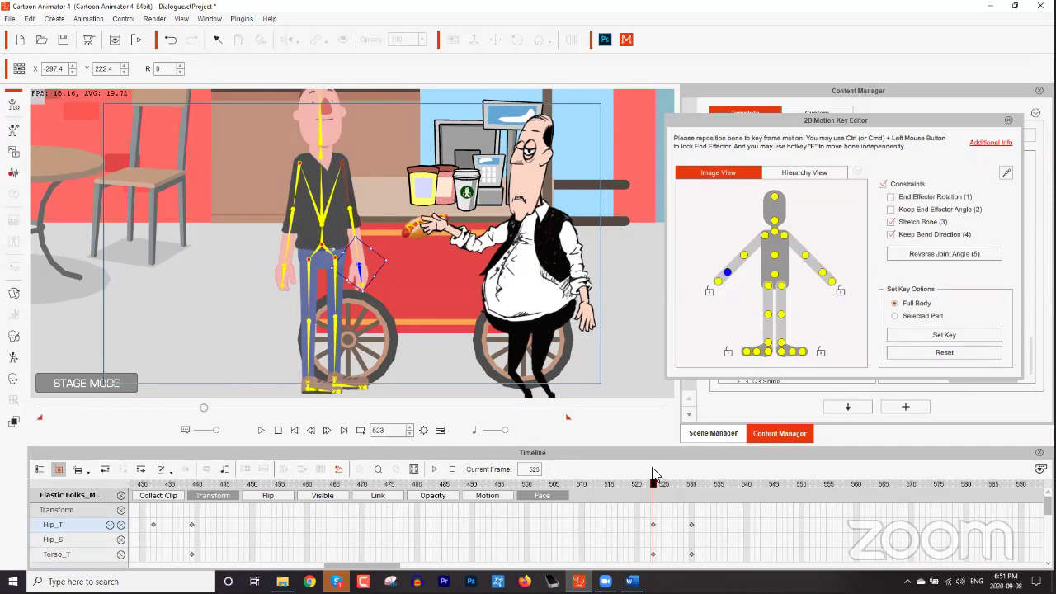
drag(596, 445, 596, 367)
drag(638, 426, 658, 536)
drag(681, 435, 699, 545)
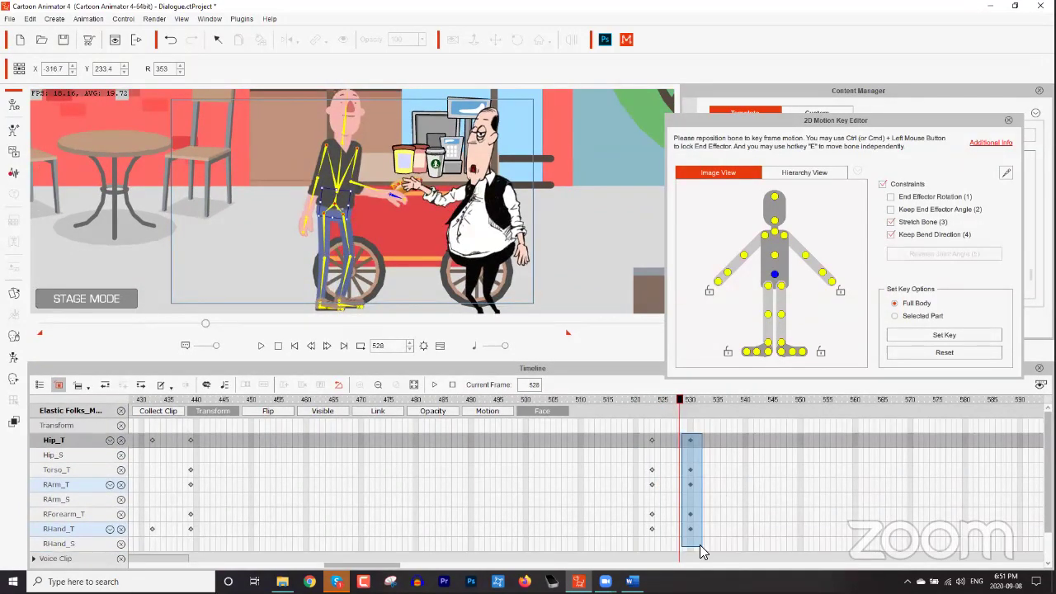
right_click(690, 441)
click(718, 459)
click(721, 442)
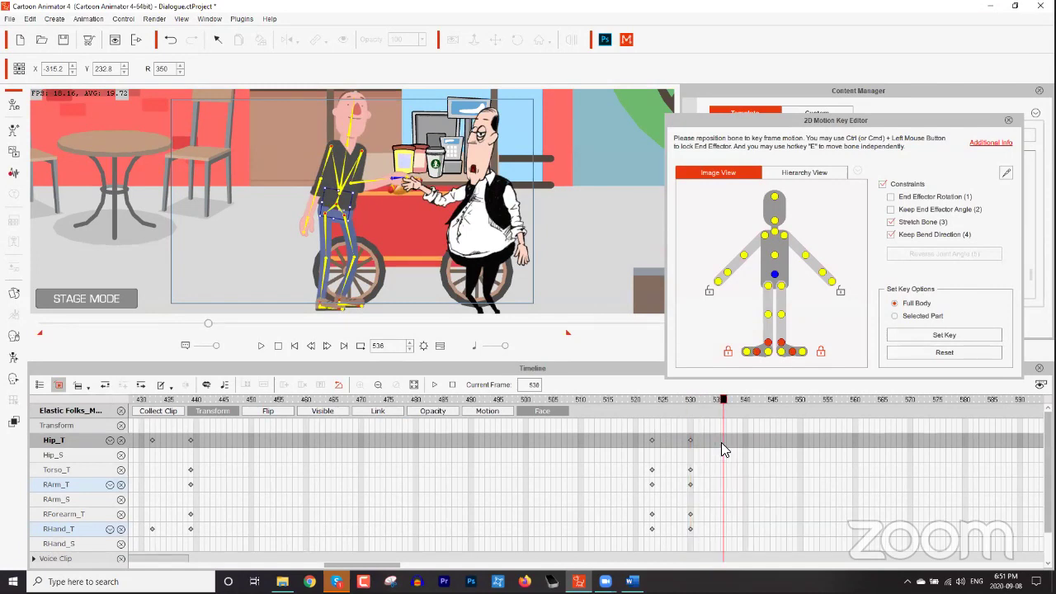
right_click(721, 442)
click(763, 476)
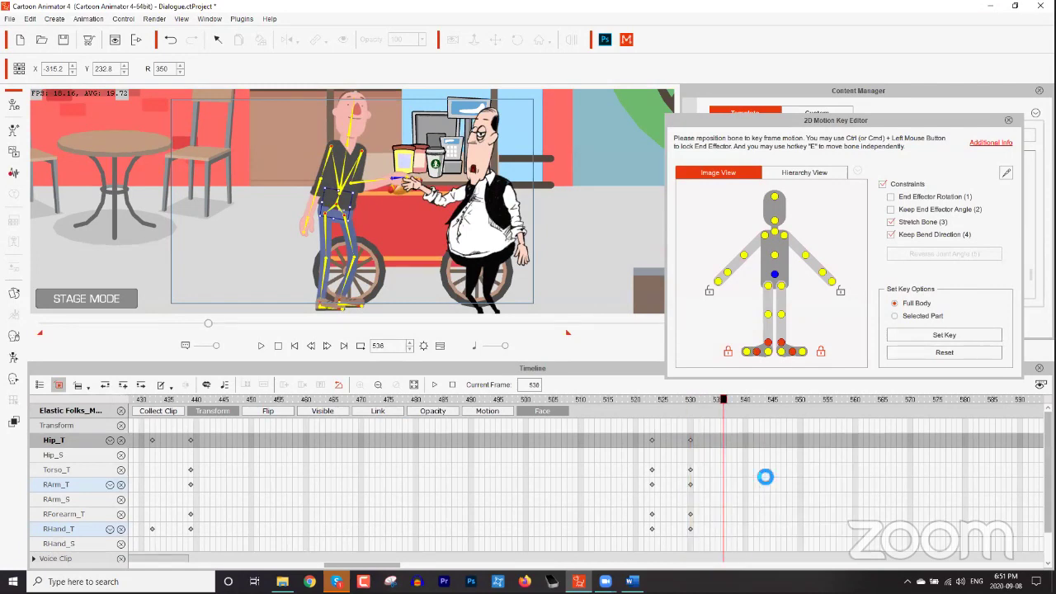
Copy the customer's standing-pose bone keys at frame 523 and paste them at frame 542.
drag(639, 429, 655, 528)
click(650, 439)
right_click(650, 439)
click(678, 473)
click(754, 438)
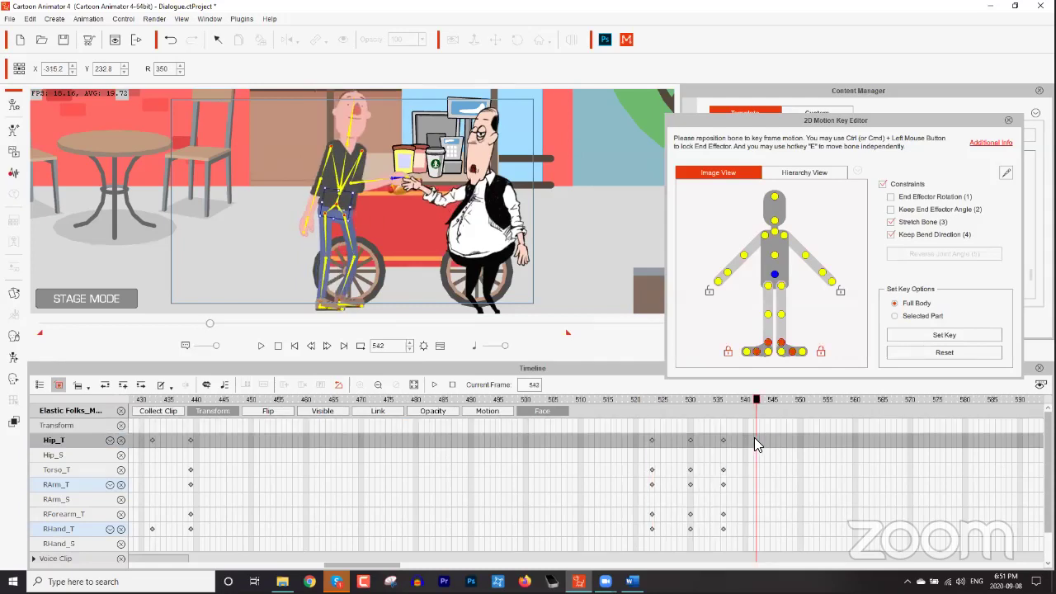
right_click(755, 438)
click(784, 471)
Move the customer's final standing-pose keys to frame 547, replay the reach and return, and close the motion key editor.
click(646, 402)
click(642, 400)
key(space)
key(space)
drag(745, 431, 778, 536)
drag(757, 444, 784, 442)
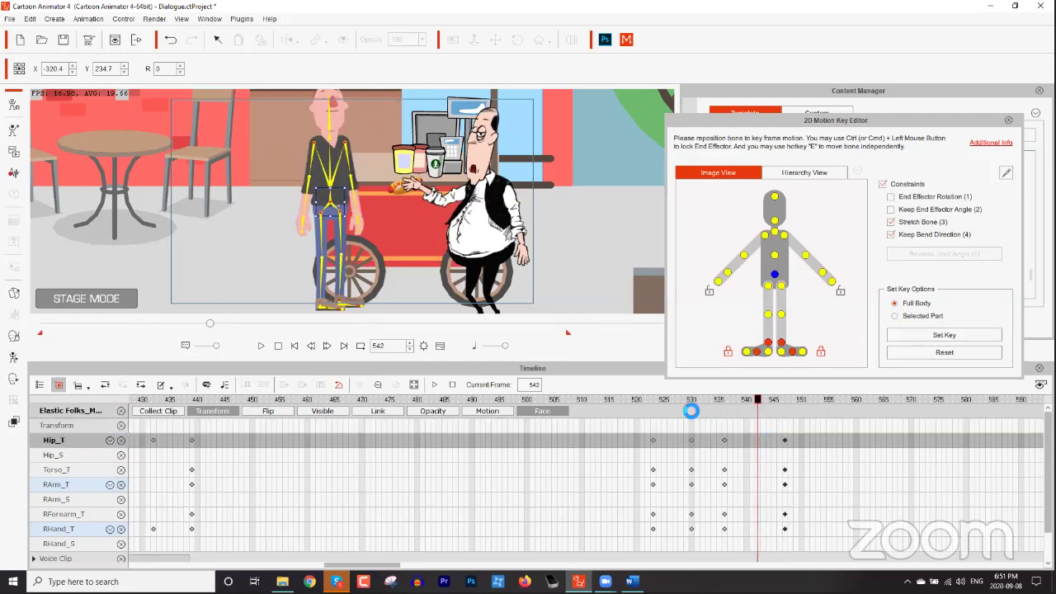
drag(659, 401, 632, 401)
key(space)
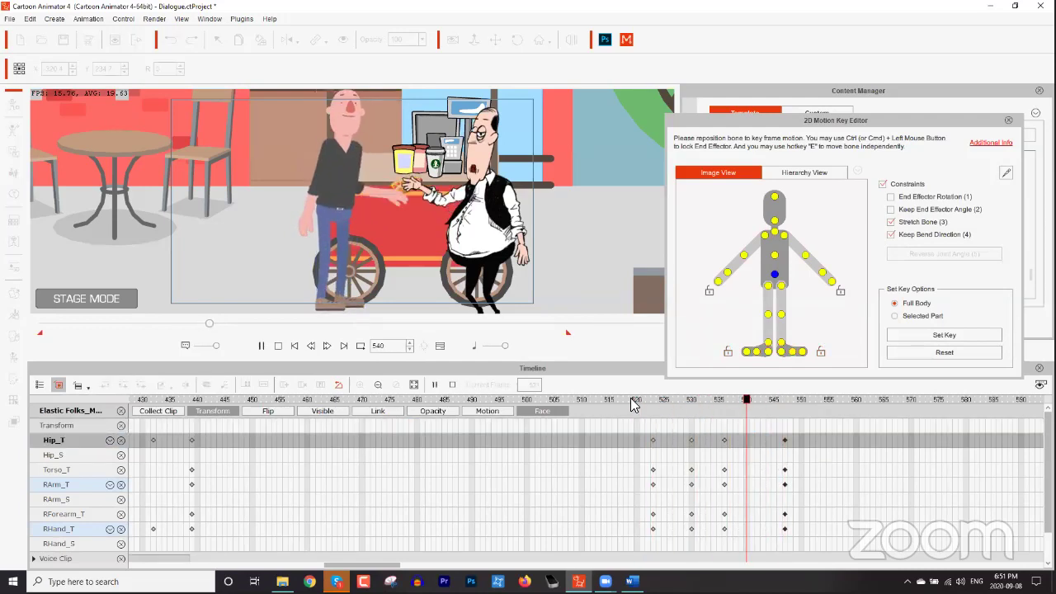
key(space)
click(782, 403)
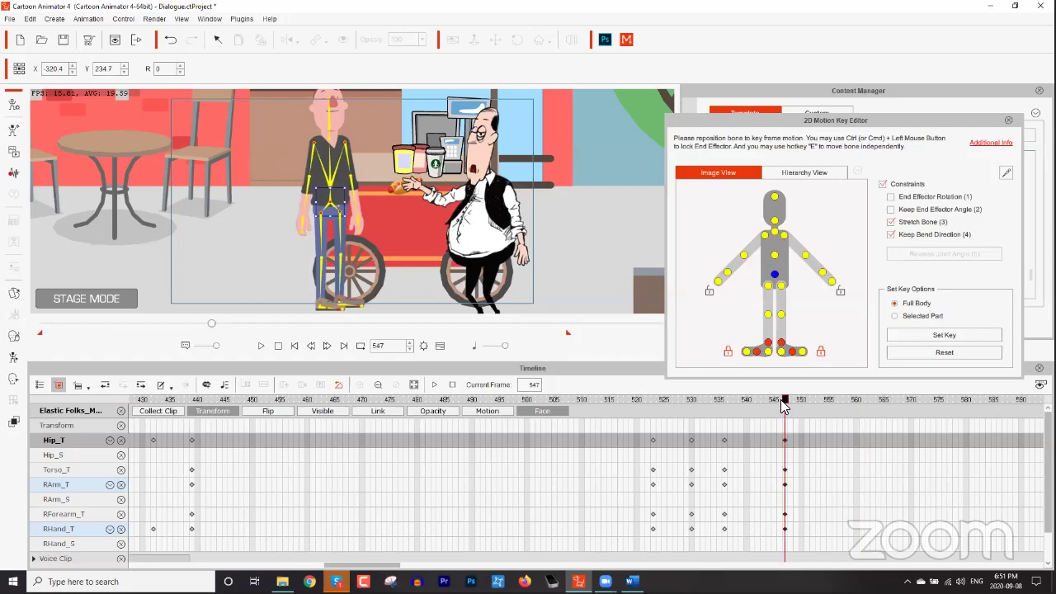
click(1008, 121)
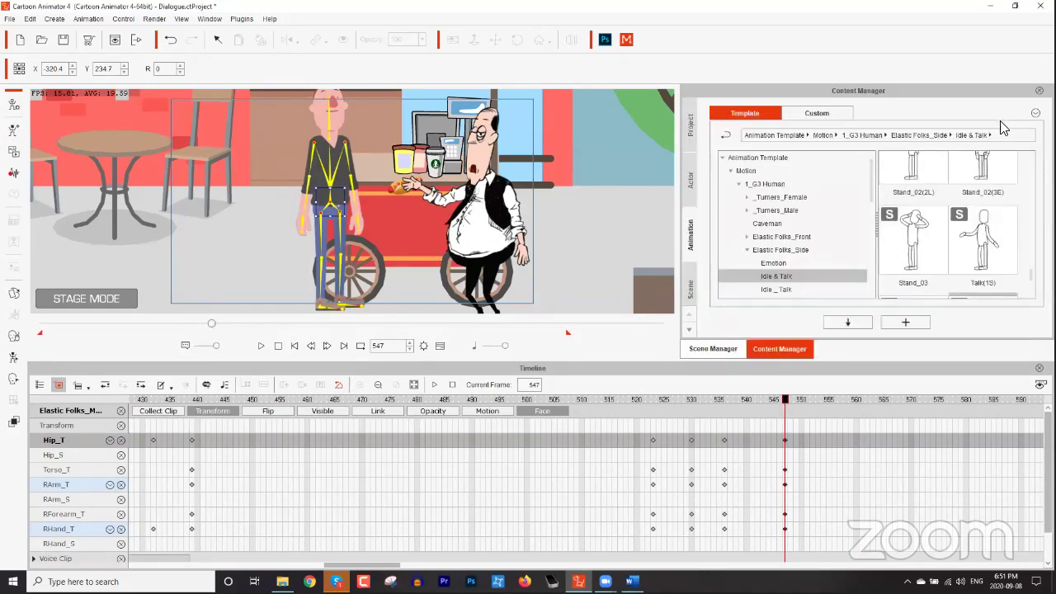
Display the hot dog's link track and link the hot dog to the customer's right hand at frame 533.
click(723, 401)
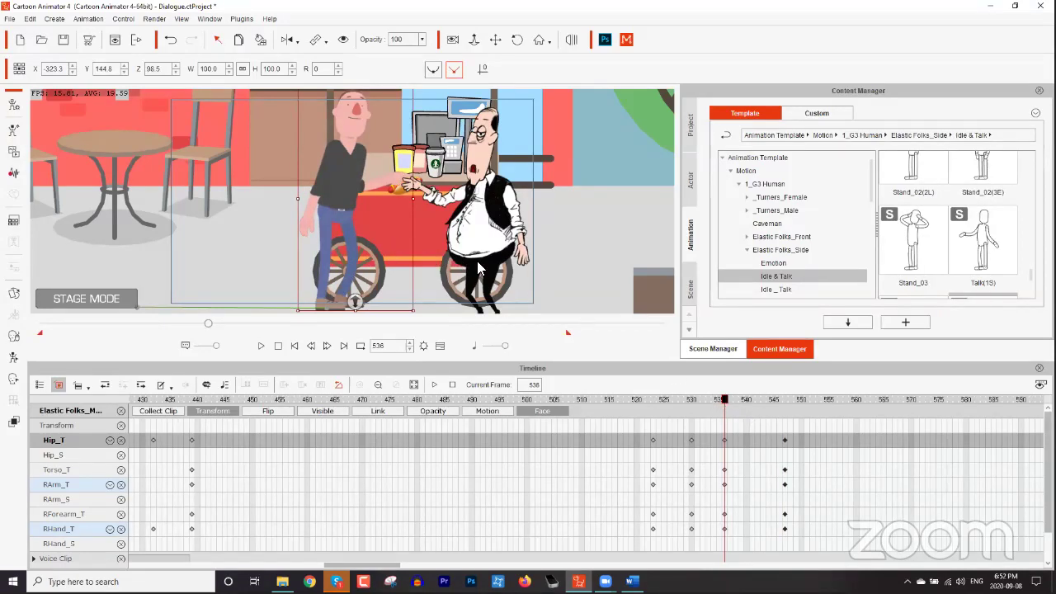
click(398, 188)
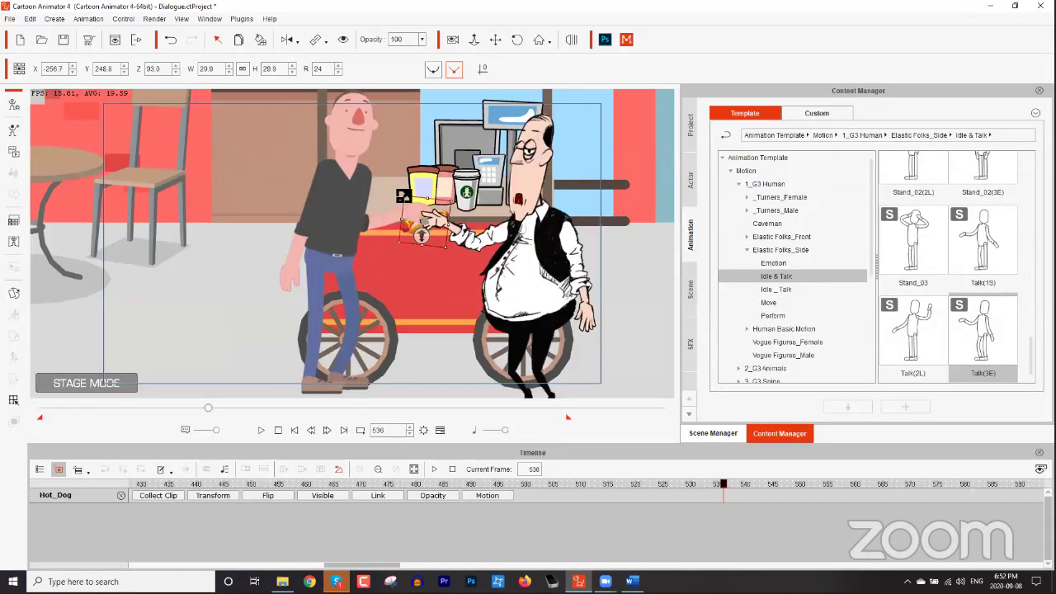
click(386, 497)
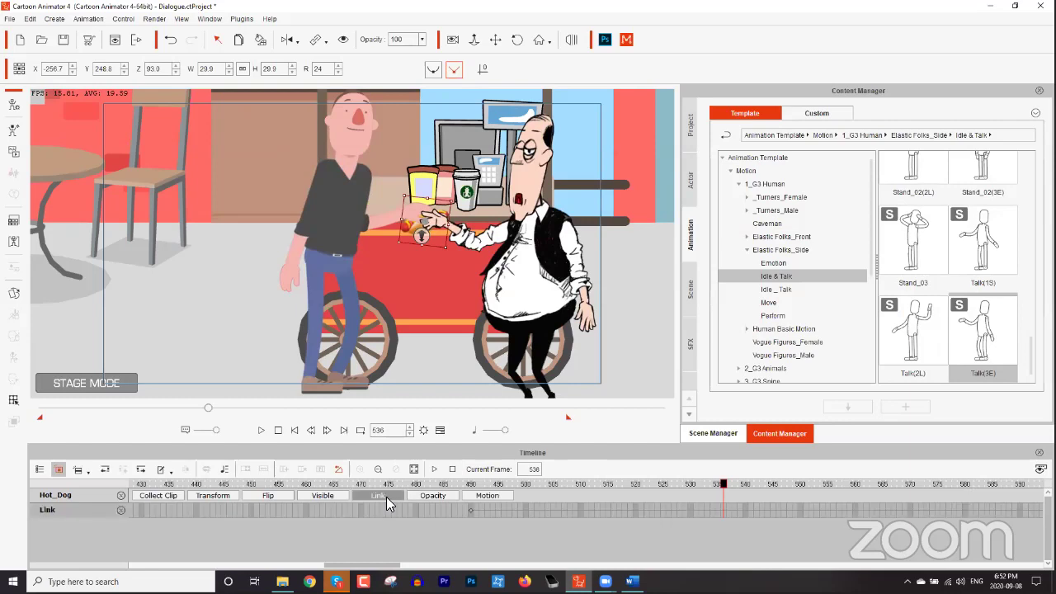
click(470, 500)
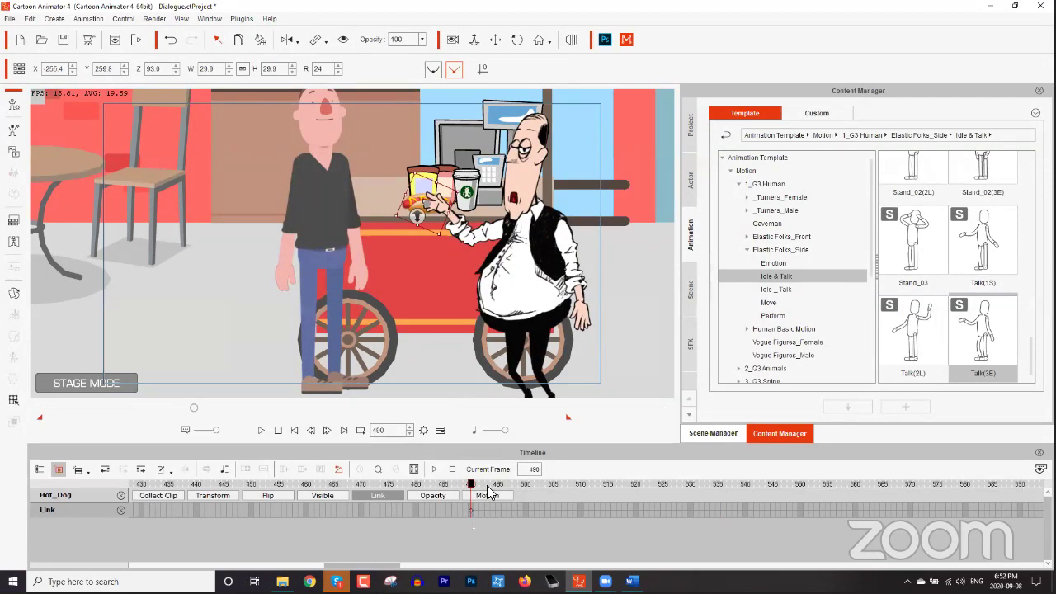
click(482, 486)
drag(484, 486, 702, 470)
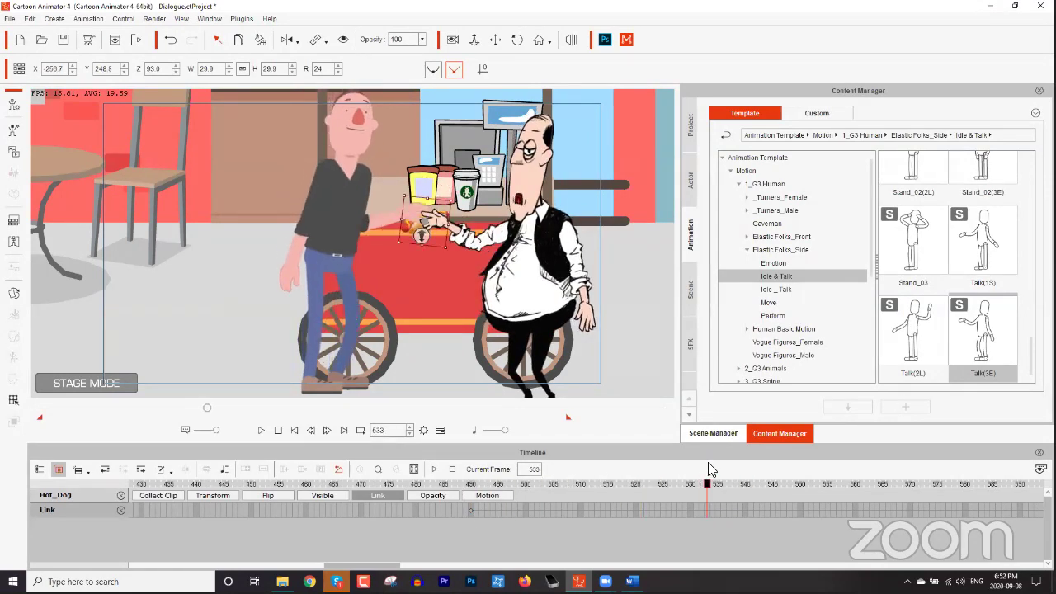
click(316, 41)
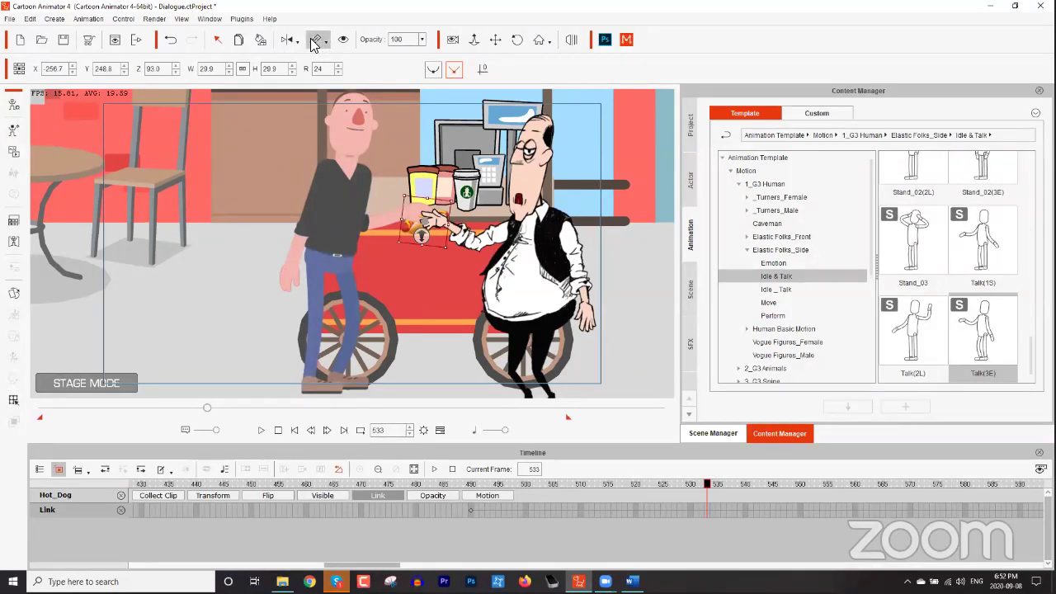
click(413, 216)
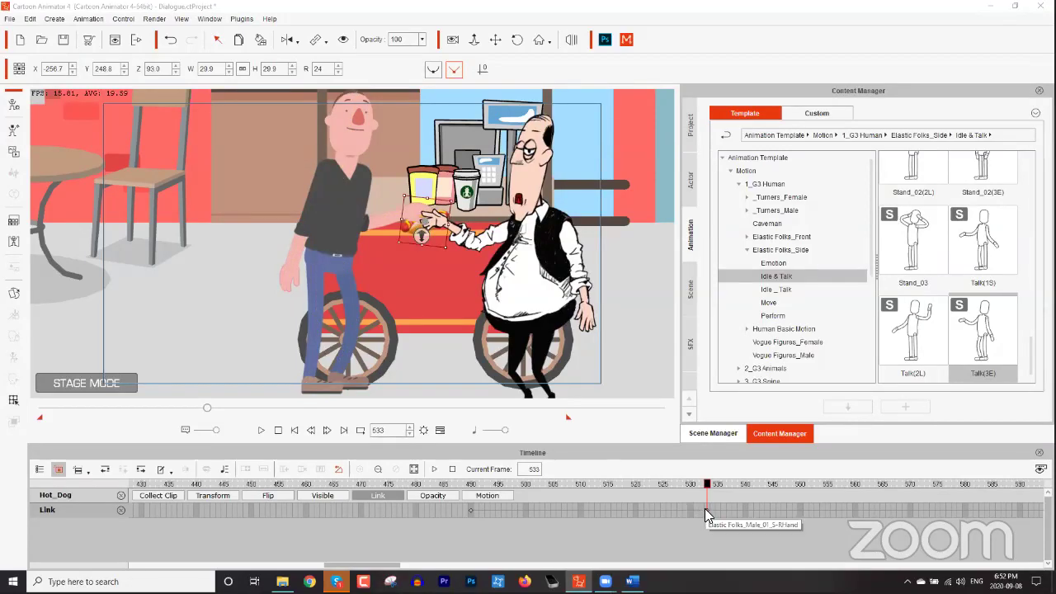
Play back the hot dog hand-off from before frame 490 to check the switch between hands.
click(716, 486)
drag(717, 488, 462, 470)
key(space)
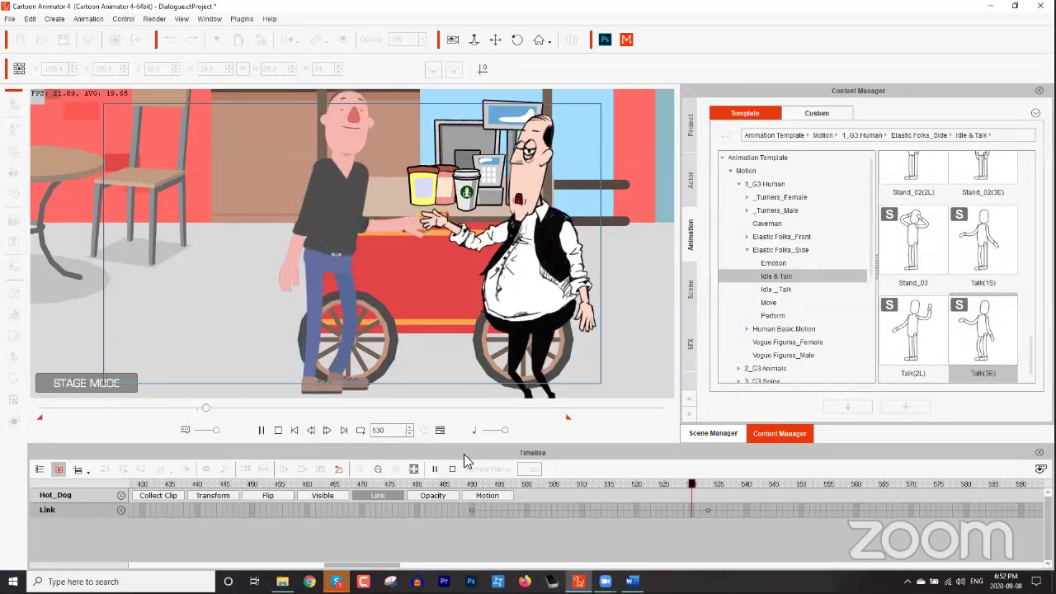
key(space)
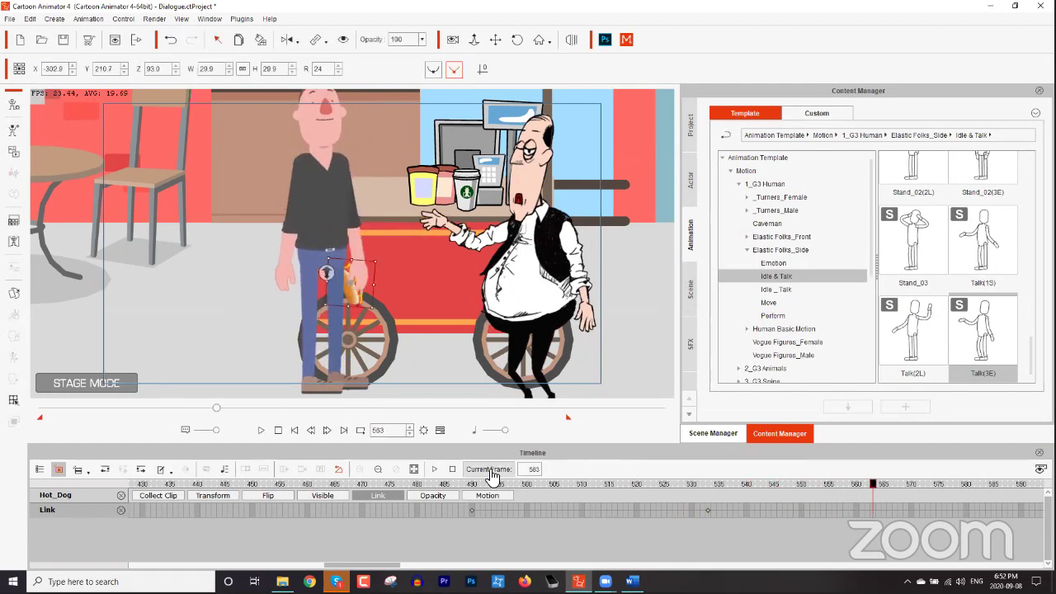
click(445, 486)
key(space)
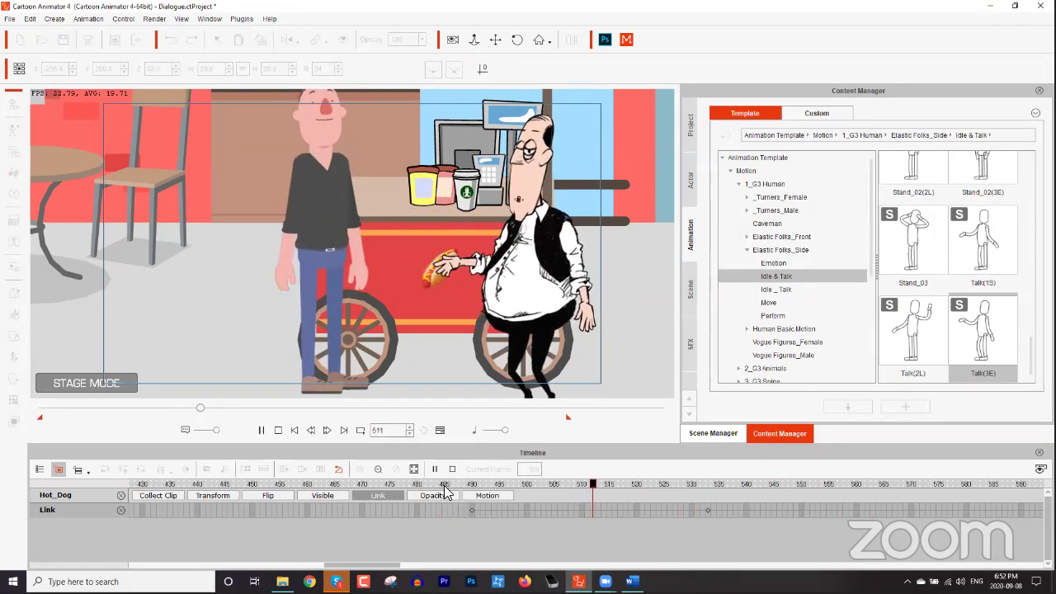
key(space)
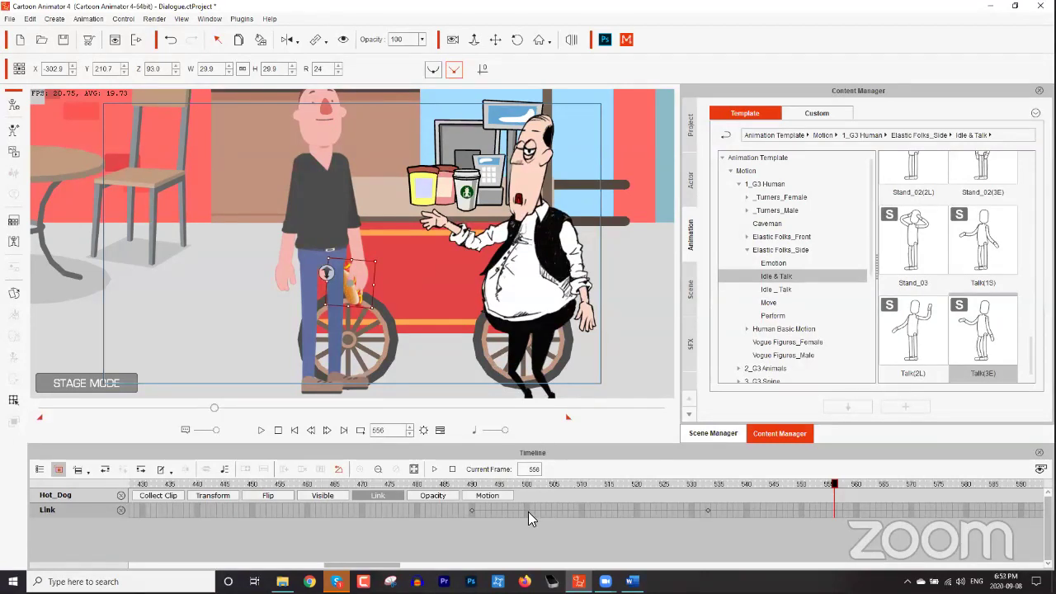
Show the customer's motion track in the timeline and hide his face and object transform tracks.
click(322, 218)
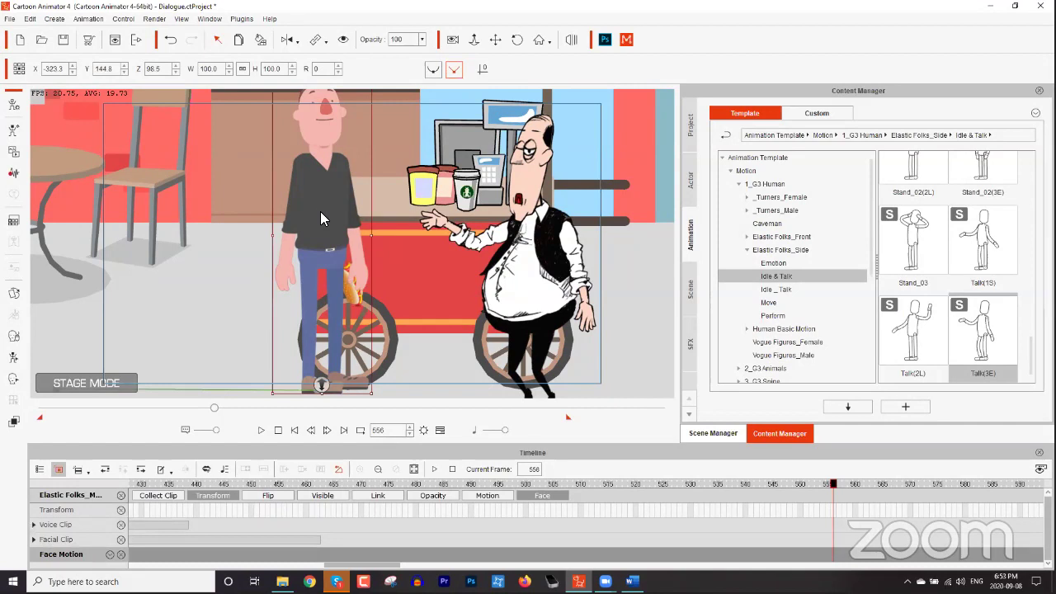
click(539, 497)
click(480, 498)
click(235, 497)
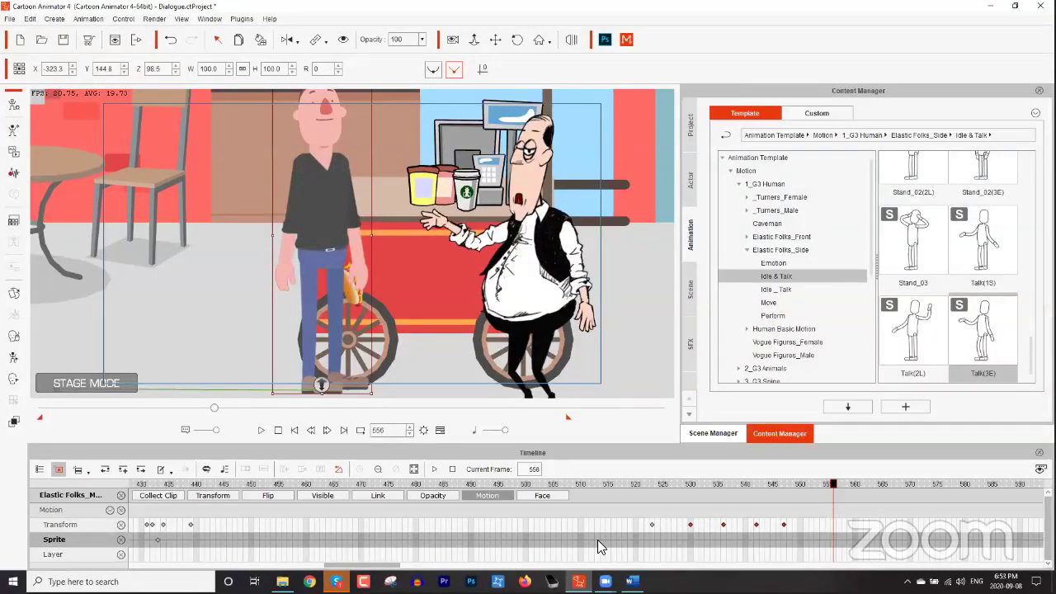
Examine the customer's motion keys up to frame 547 and his bone pose at frame 545.
click(711, 525)
click(723, 528)
click(757, 528)
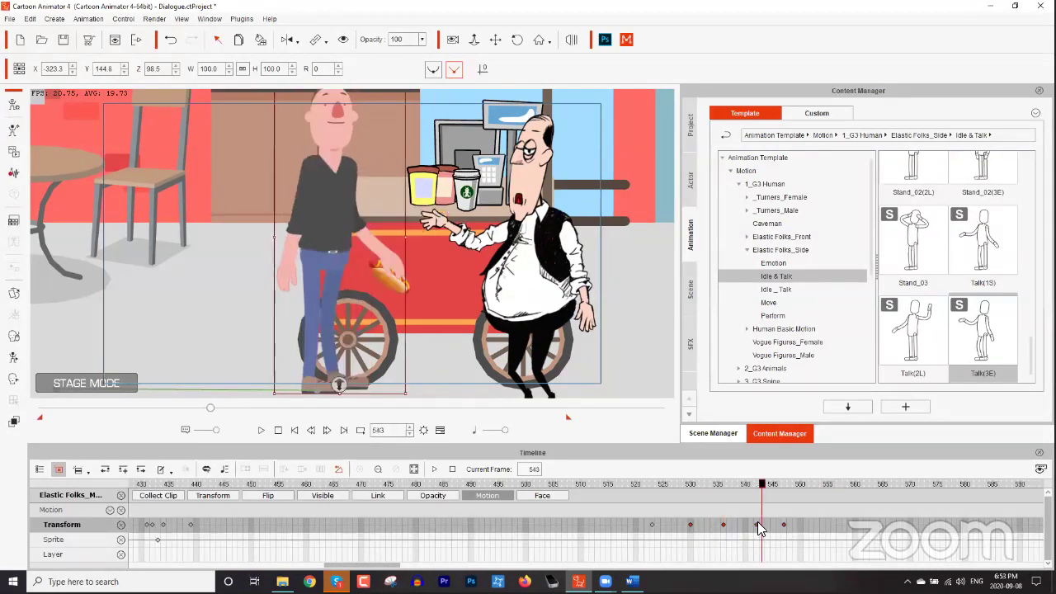
click(782, 526)
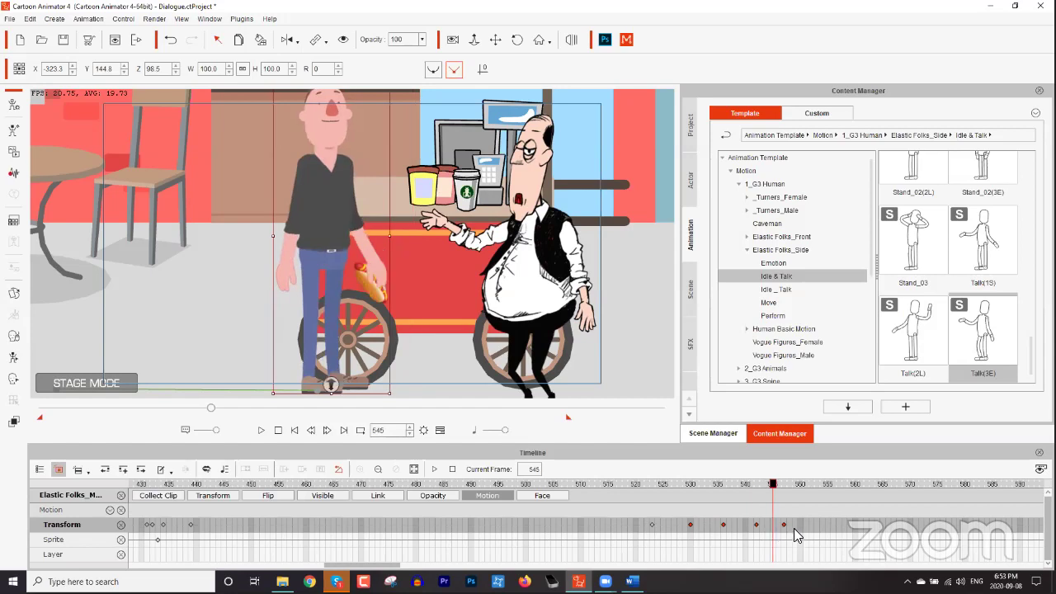
click(795, 530)
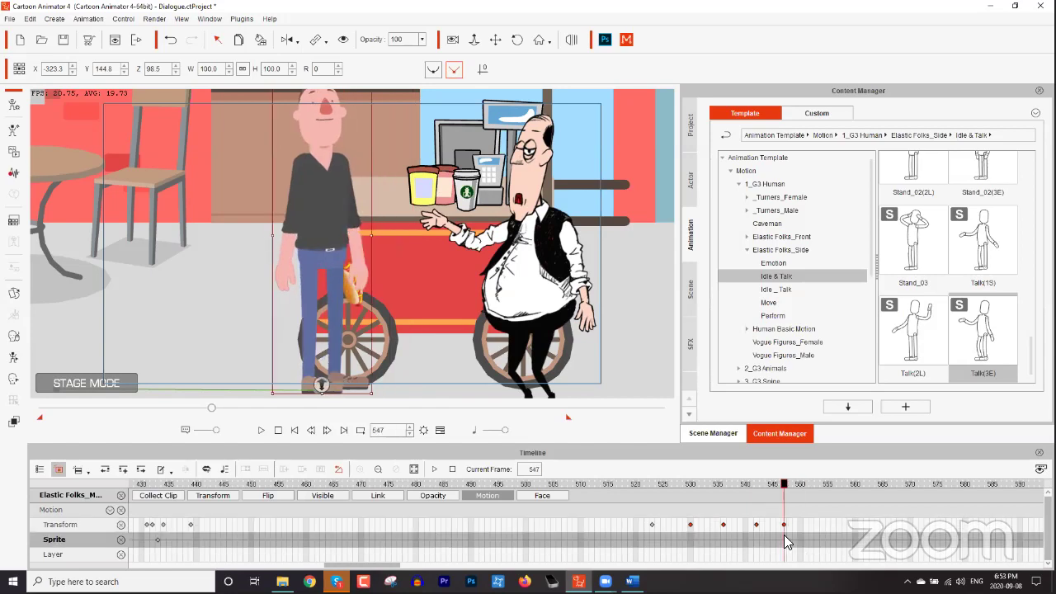
click(768, 532)
click(758, 526)
click(771, 526)
key(n)
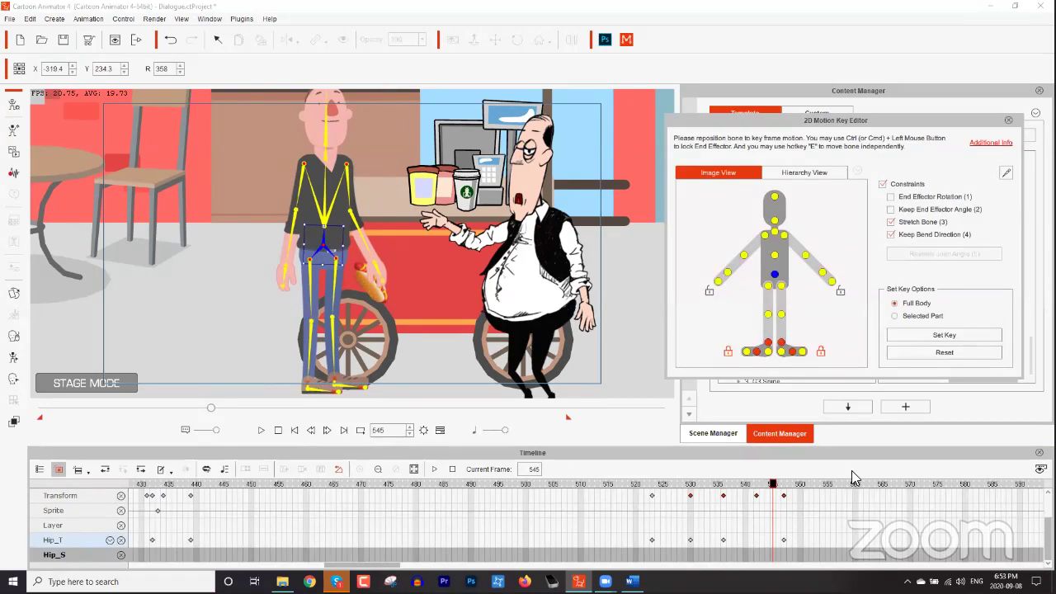
click(1008, 120)
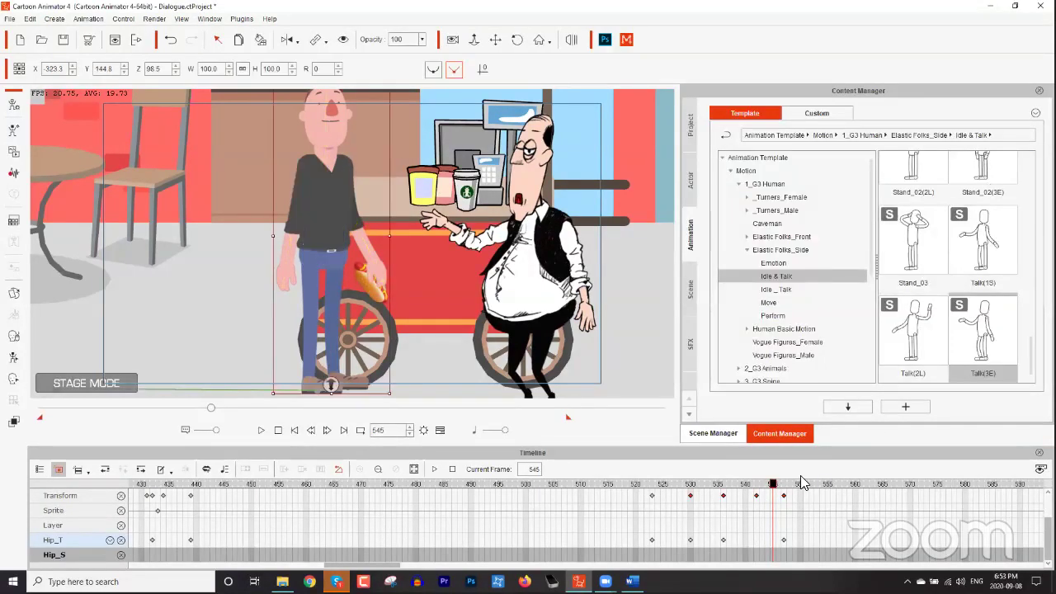
Copy the customer's motion transform keys at frames 530 and 536.
click(690, 496)
click(719, 502)
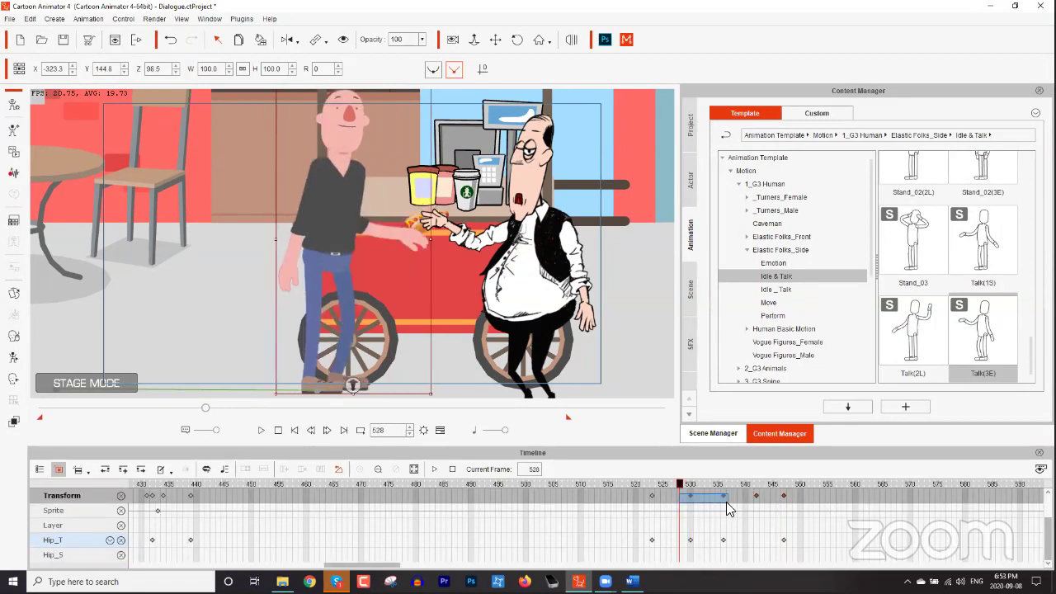
click(726, 502)
right_click(690, 496)
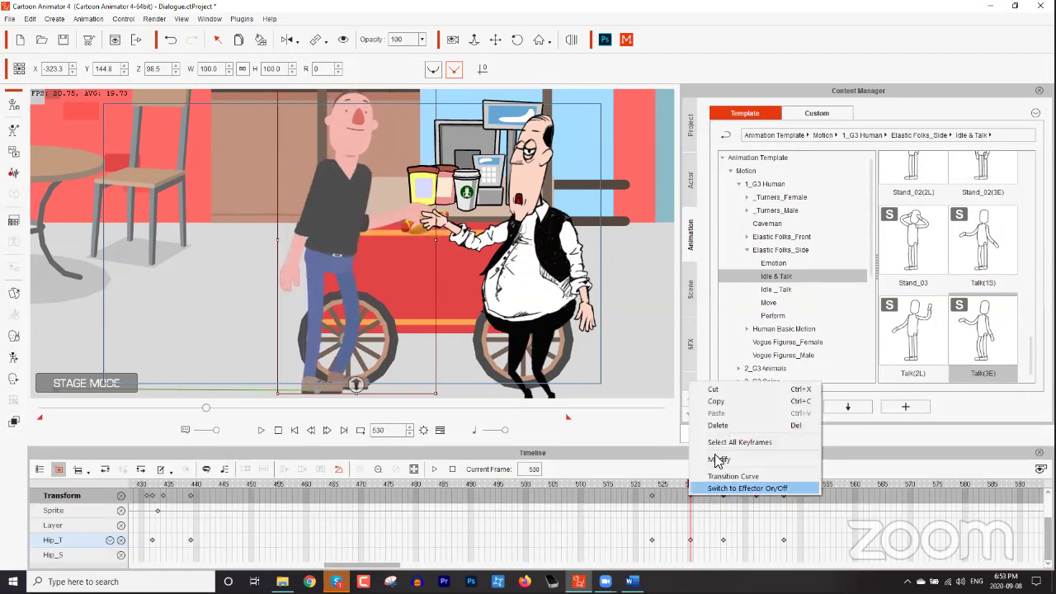
click(717, 404)
Set a full-body motion key for the customer's standing pose at frame 560.
drag(797, 487, 855, 493)
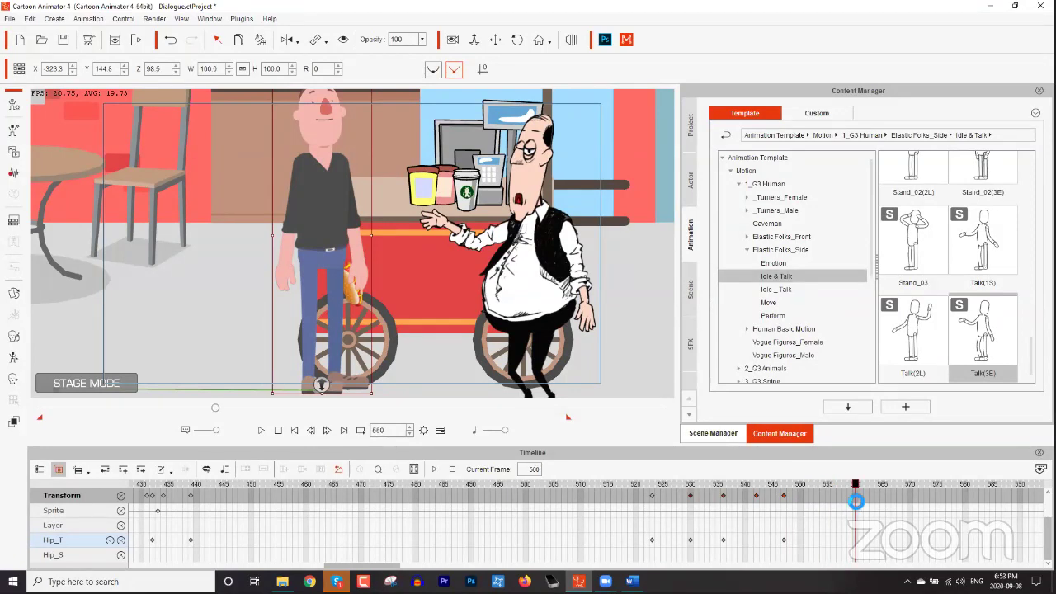
double_click(851, 497)
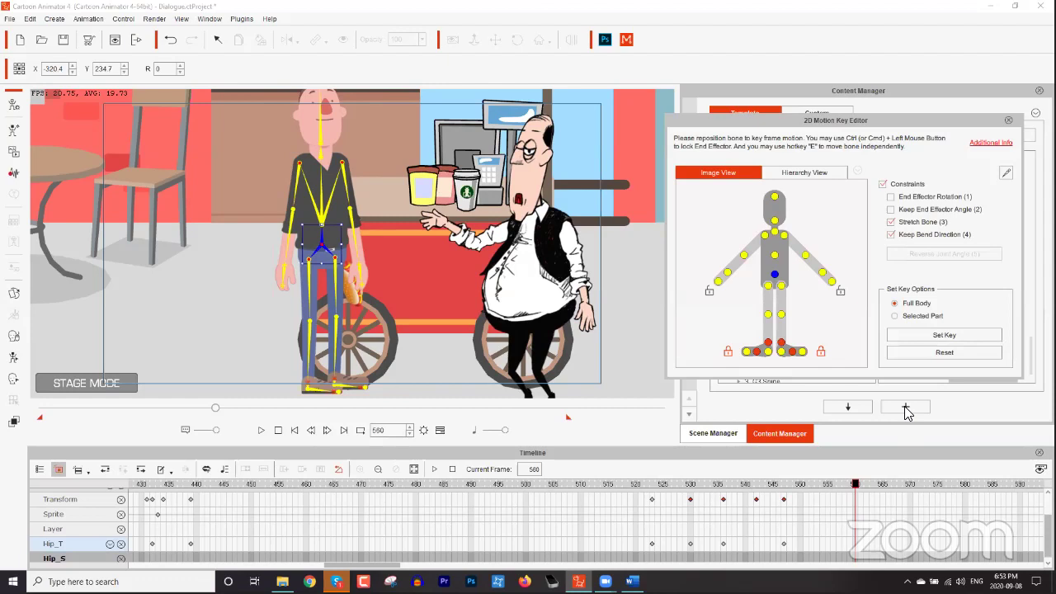
click(940, 335)
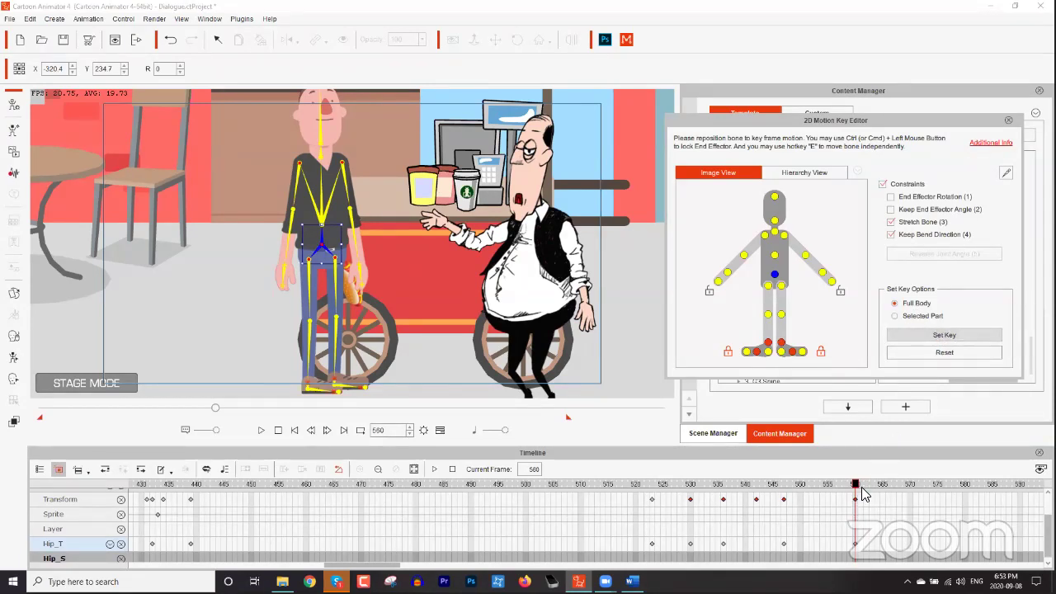
At frame 570, shift the customer's hip toward the vendor and rotate his torso to 353 degrees.
drag(855, 484, 910, 485)
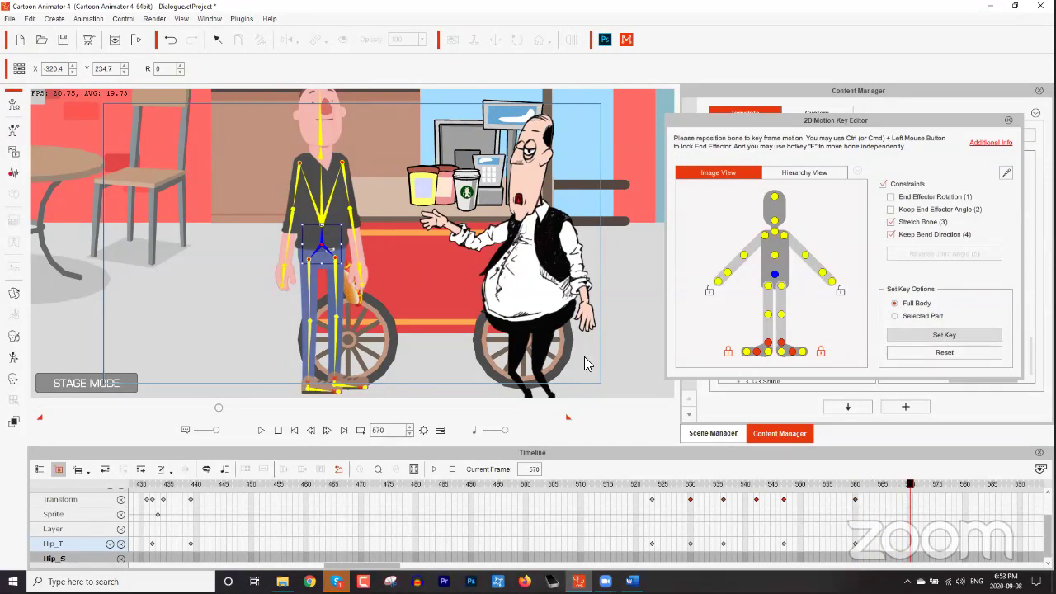
drag(326, 238, 347, 249)
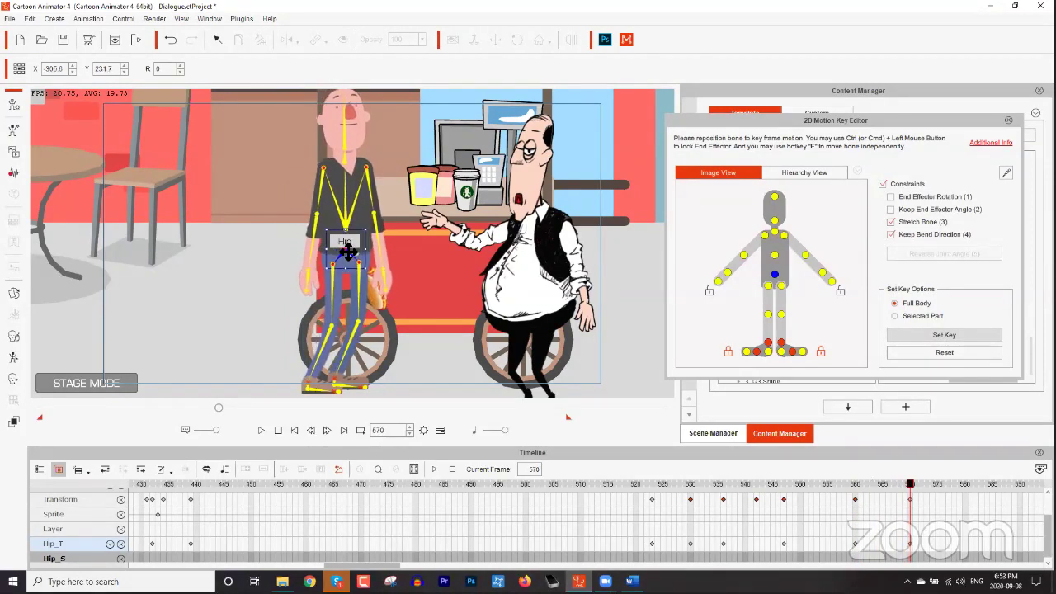
click(351, 221)
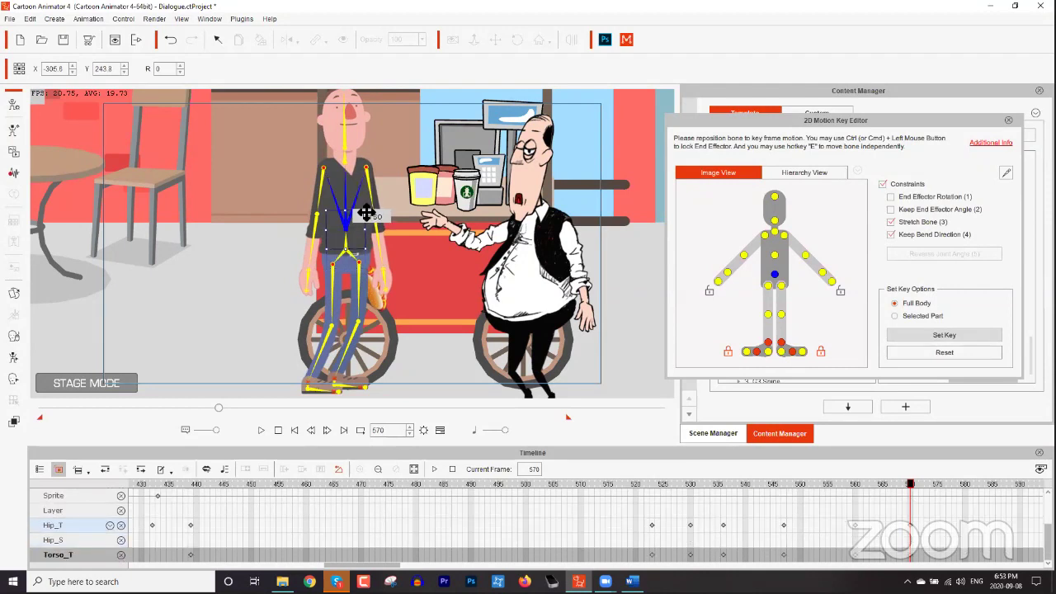
mouse_move(371, 212)
mouse_down()
mouse_move(359, 223)
mouse_move(378, 219)
mouse_up()
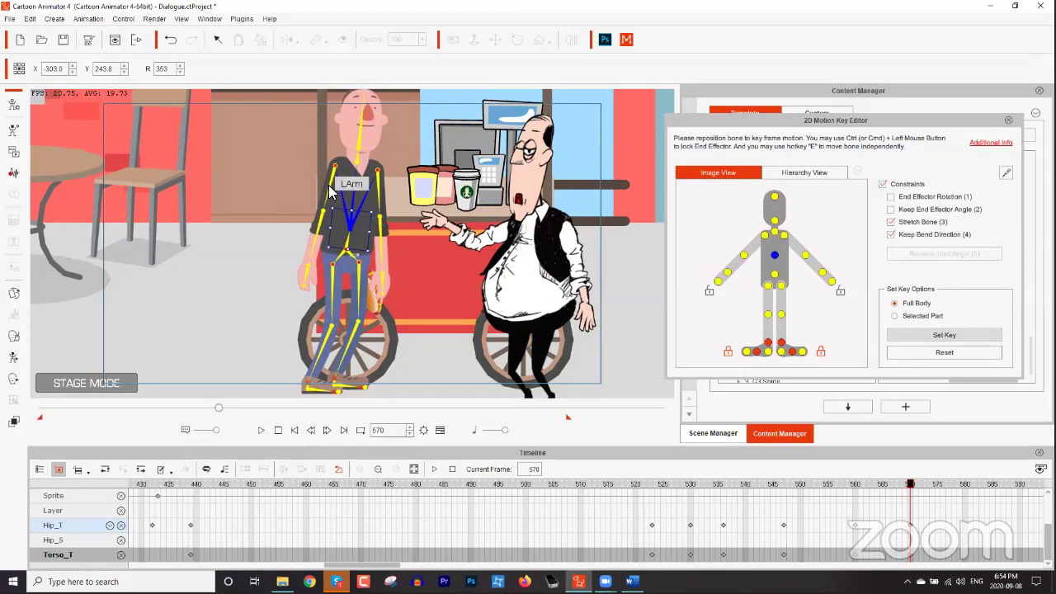
Raise the customer's left arm toward the coffee cup at frame 570 and shift his hip until the hand reaches it.
click(353, 204)
drag(340, 198, 406, 183)
click(396, 201)
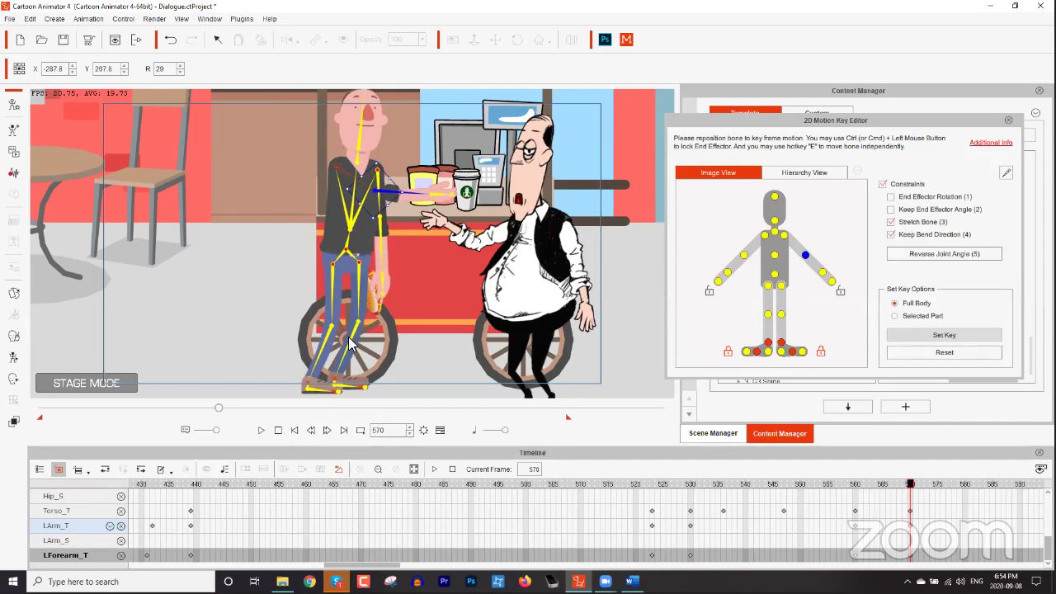
click(349, 259)
drag(350, 259, 372, 254)
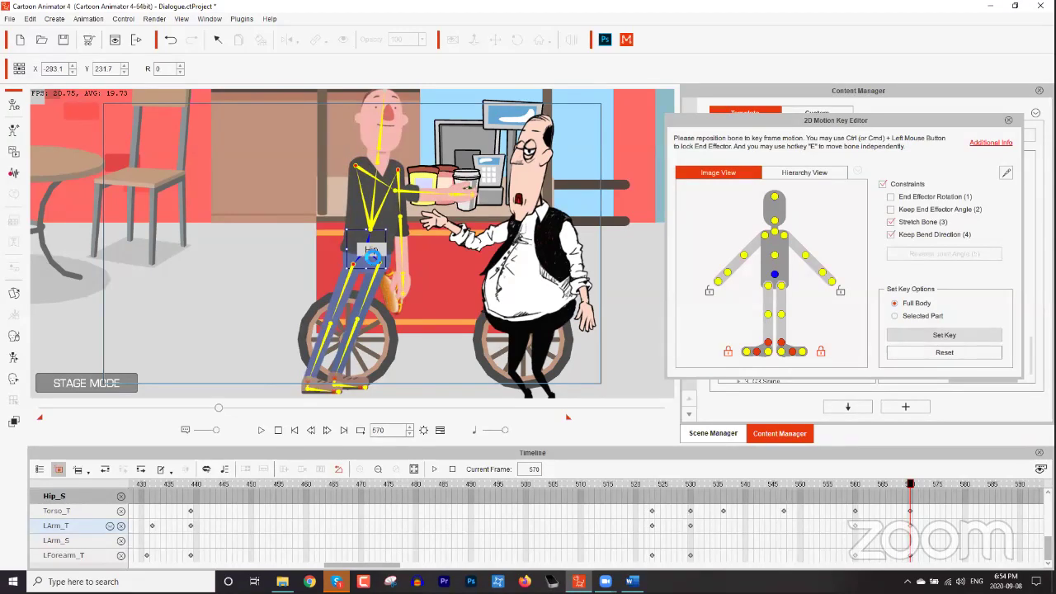
Play back the customer's reach from frame 560 to 570 and close the motion key editor.
click(854, 486)
key(space)
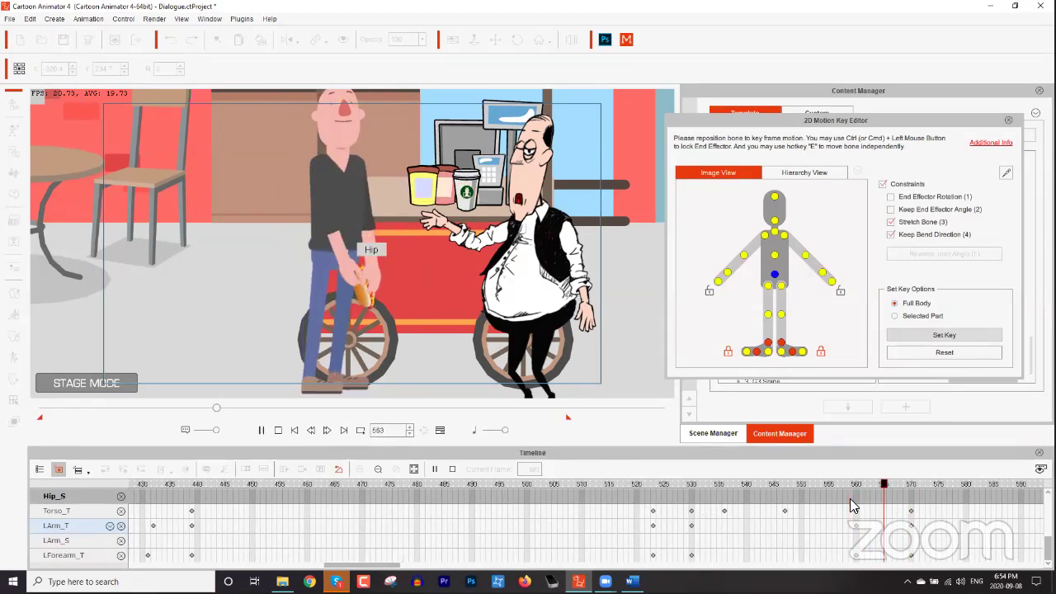
key(space)
mouse_move(901, 489)
mouse_down()
mouse_move(858, 485)
mouse_move(937, 478)
mouse_move(912, 487)
mouse_up()
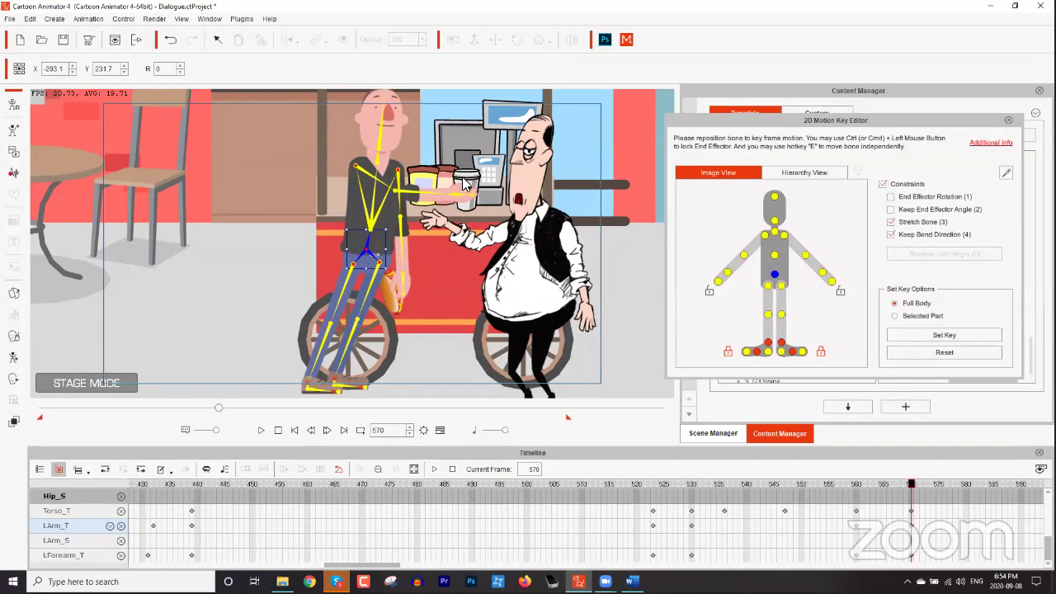
click(1008, 121)
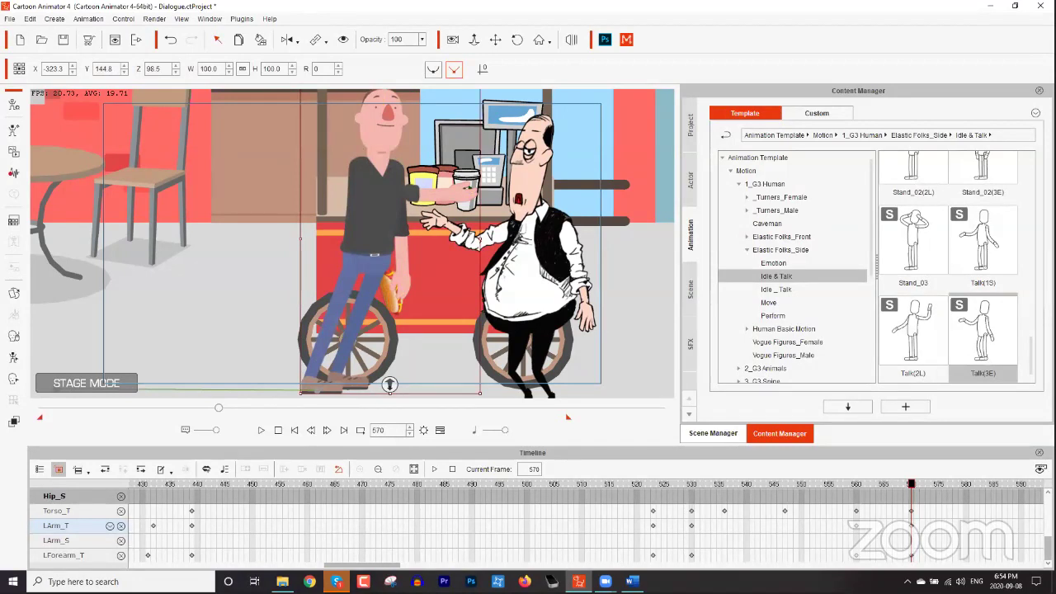
Switch to Photoshop and look at the cup images in the CTA 3 - Dialogue folder, then return to Cartoon Animator.
click(472, 582)
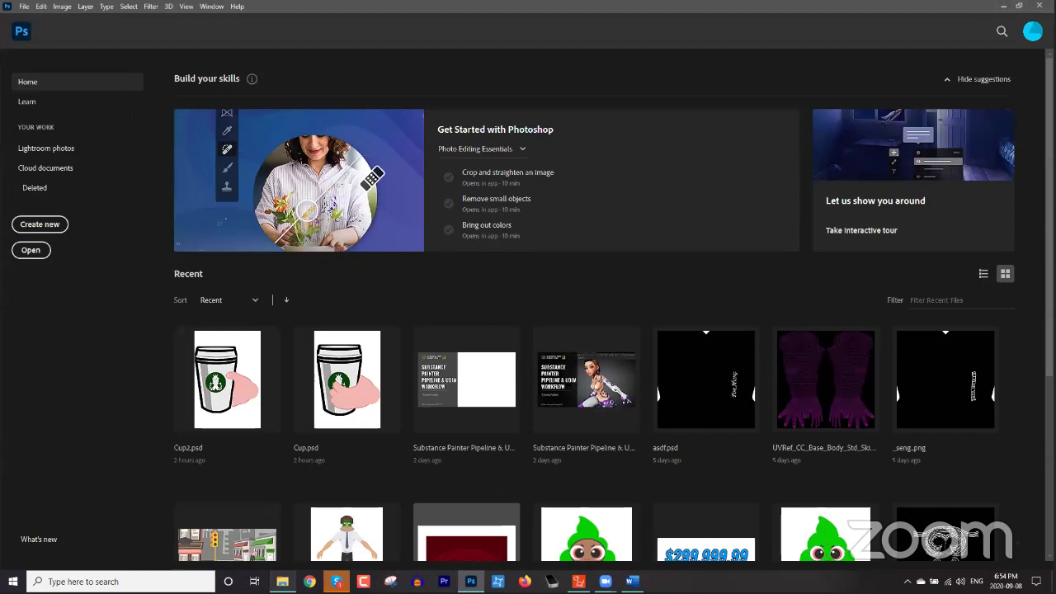
click(282, 582)
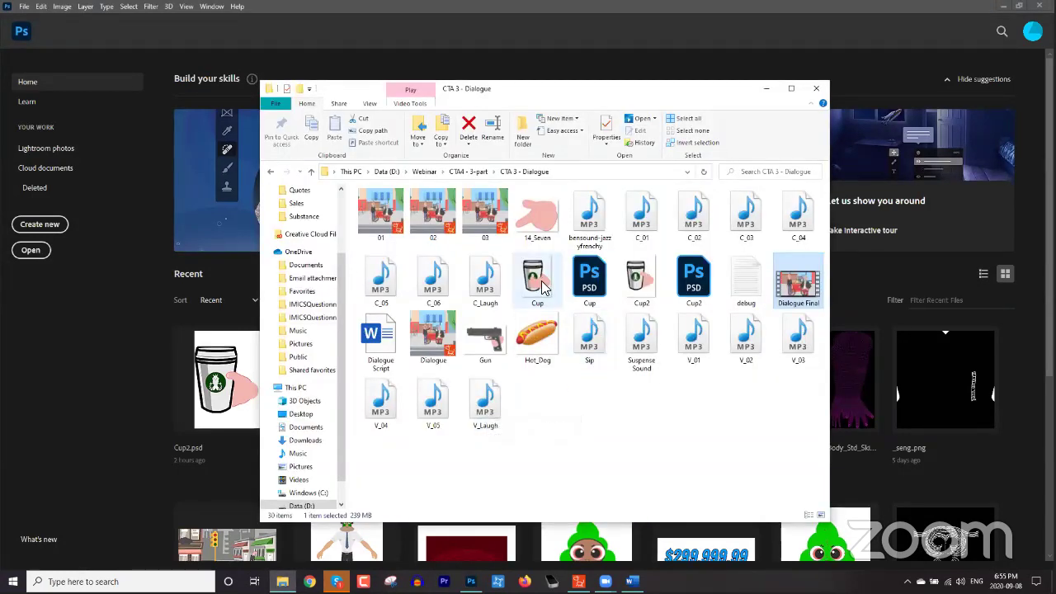
click(404, 10)
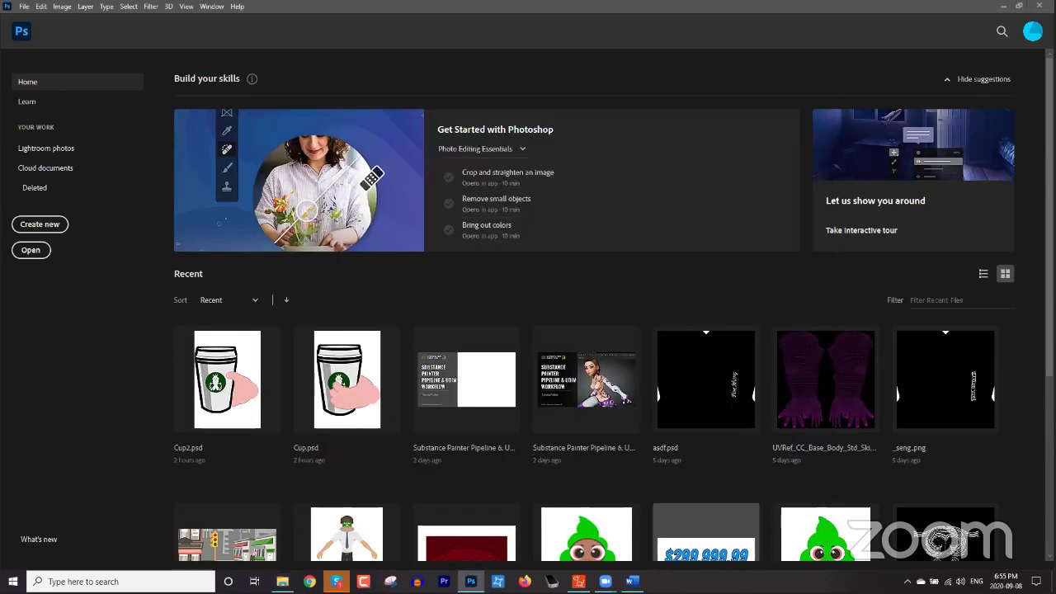
click(578, 581)
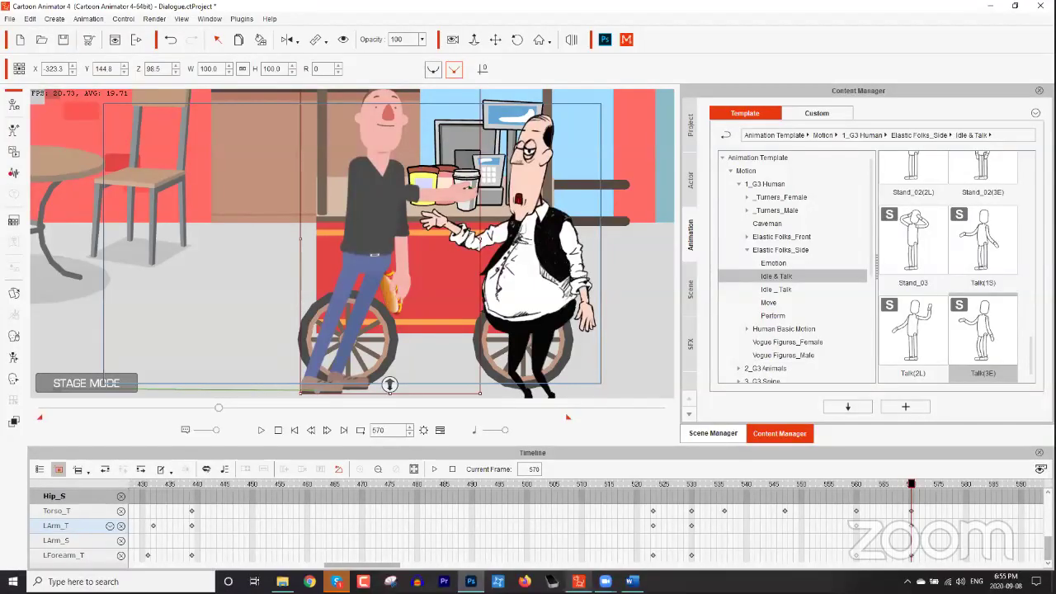
Open the customer in the character composer and launch him in Photoshop with head and body in two separate files, editing the current angle.
click(13, 107)
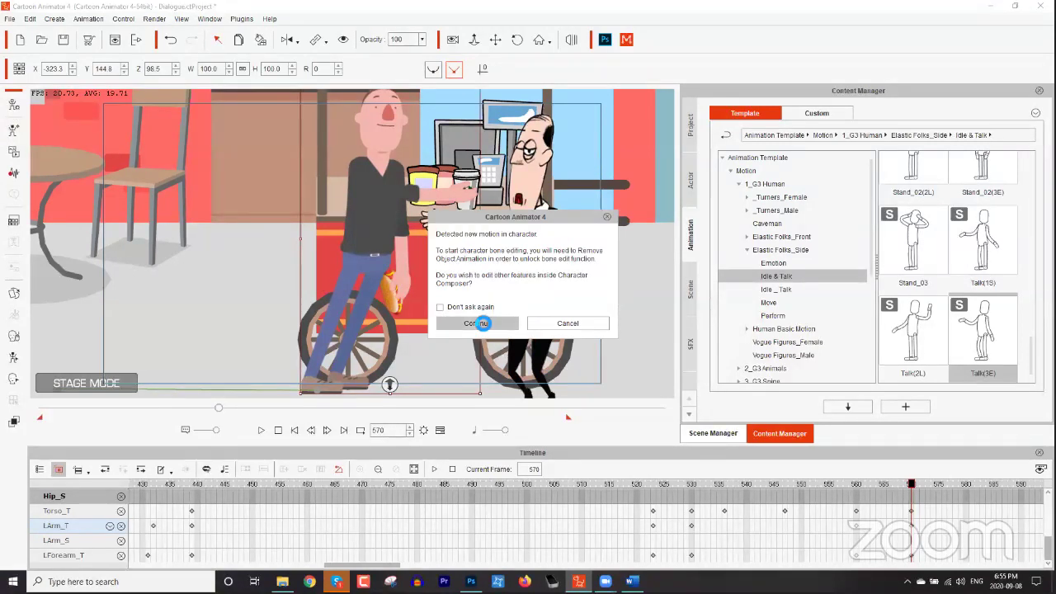
click(481, 323)
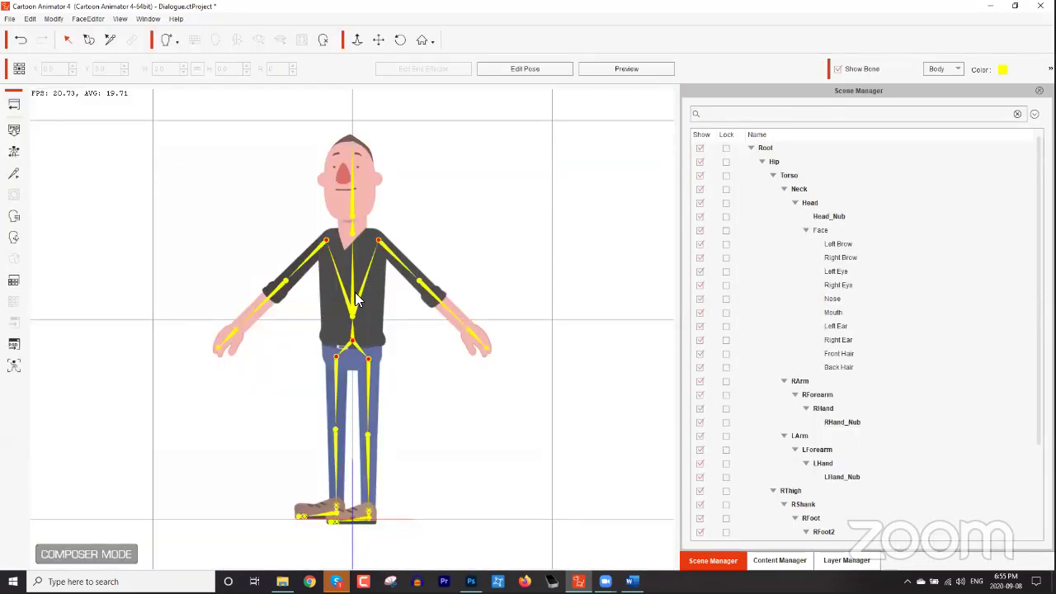
click(13, 346)
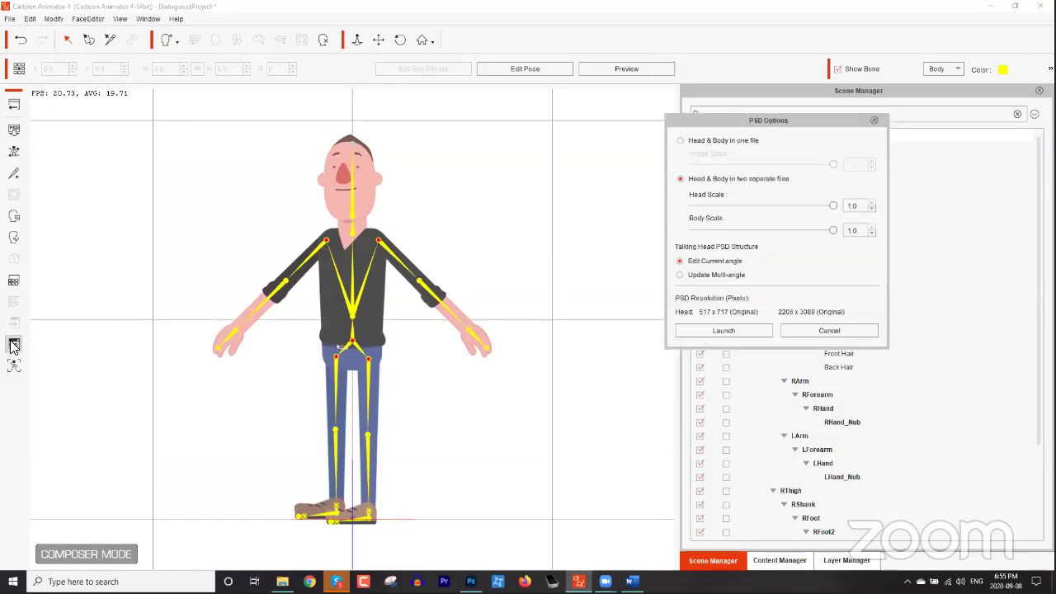
click(736, 328)
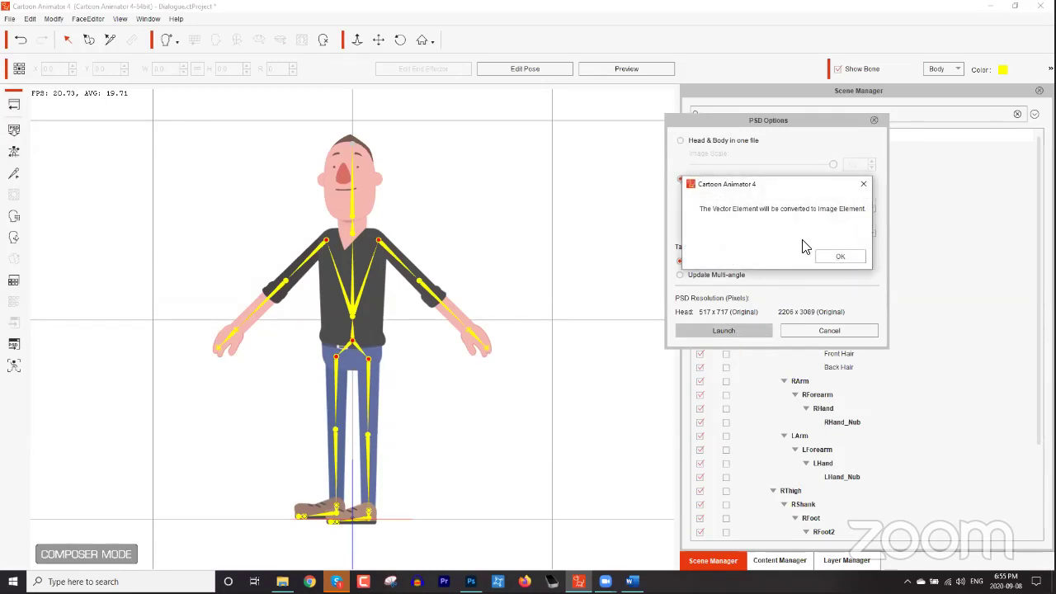
click(840, 255)
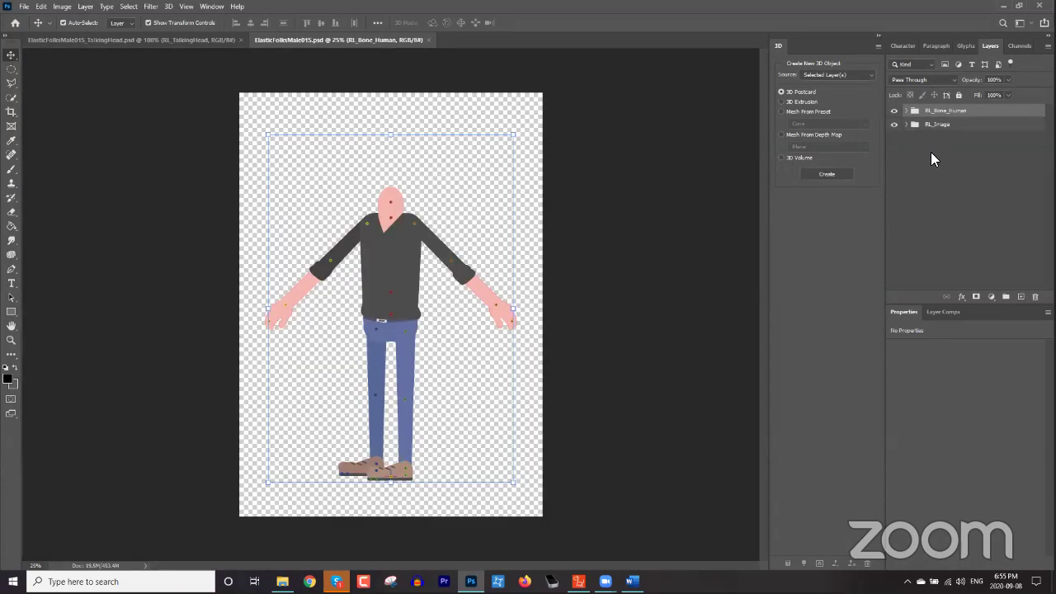
Close the talking-head document and select the 00_Relaxed left-hand layer in the body document's RL_Image group.
click(194, 40)
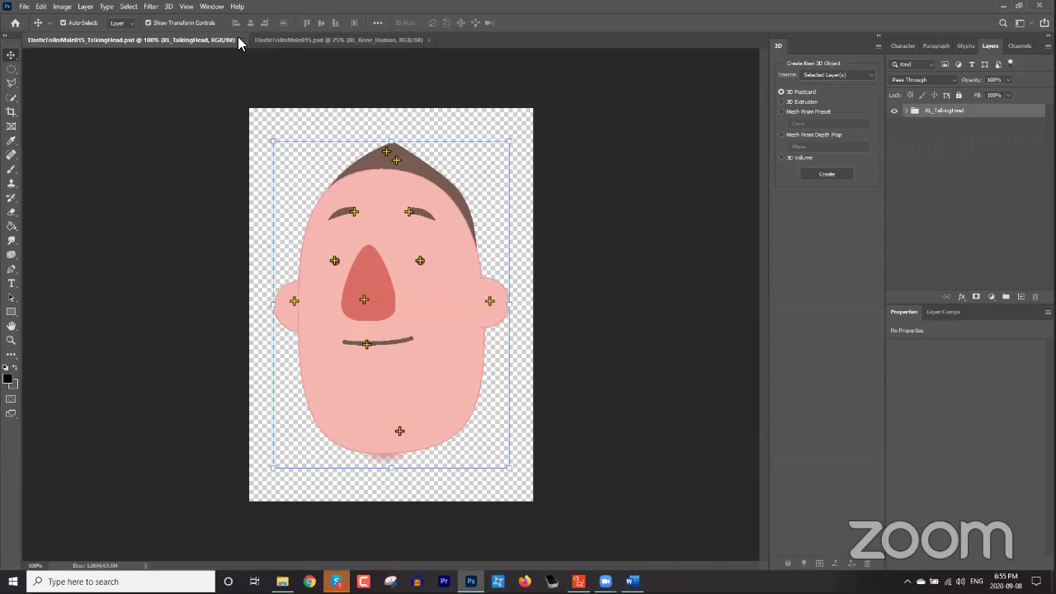
click(240, 40)
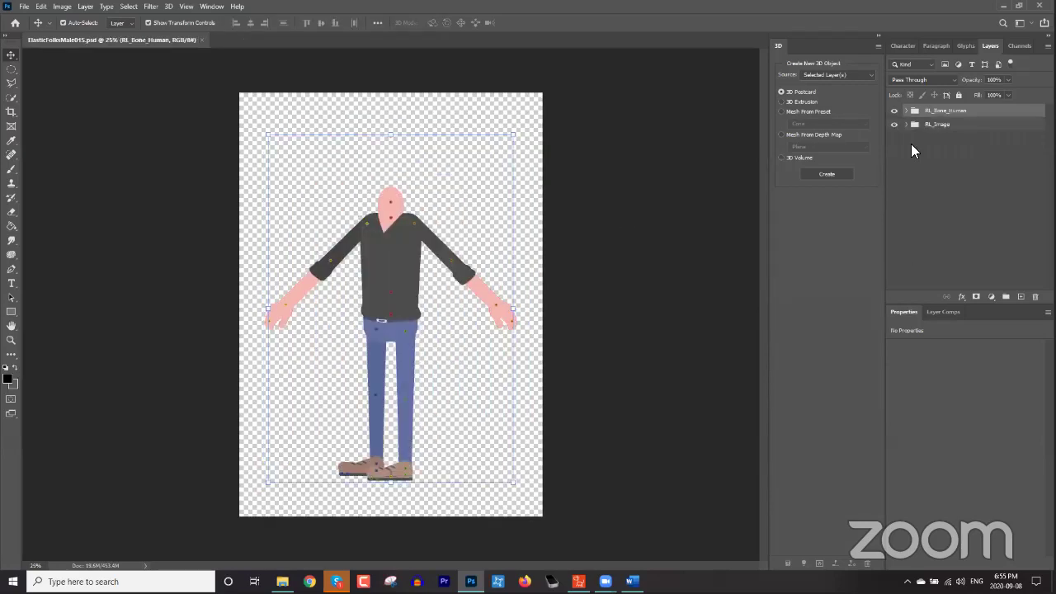
click(905, 125)
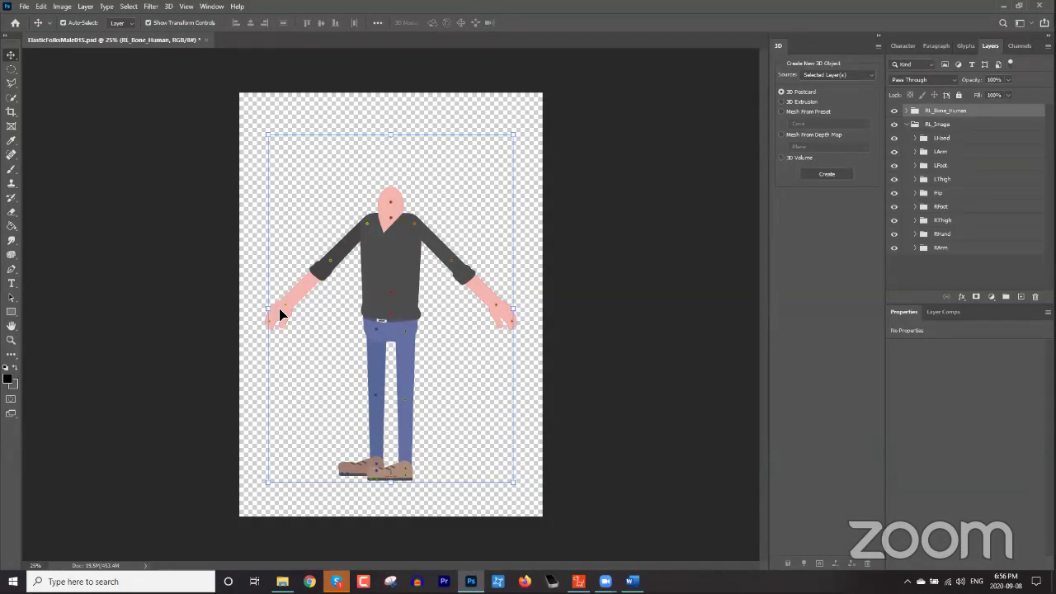
click(497, 313)
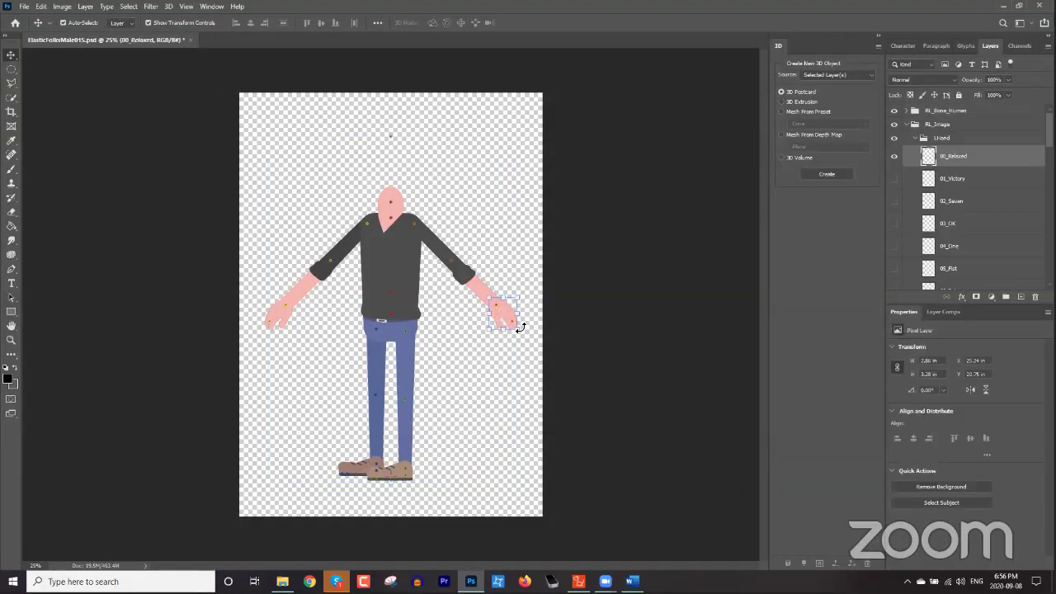
Switch to Cartoon Animator to check the customer's LHand bone, then switch back to Photoshop.
click(578, 581)
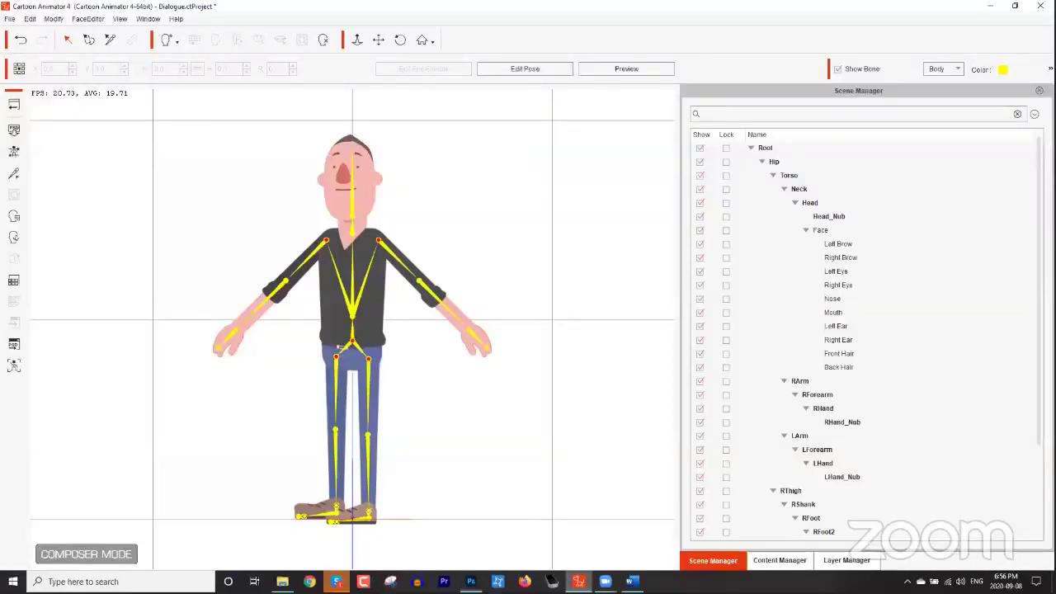
click(479, 346)
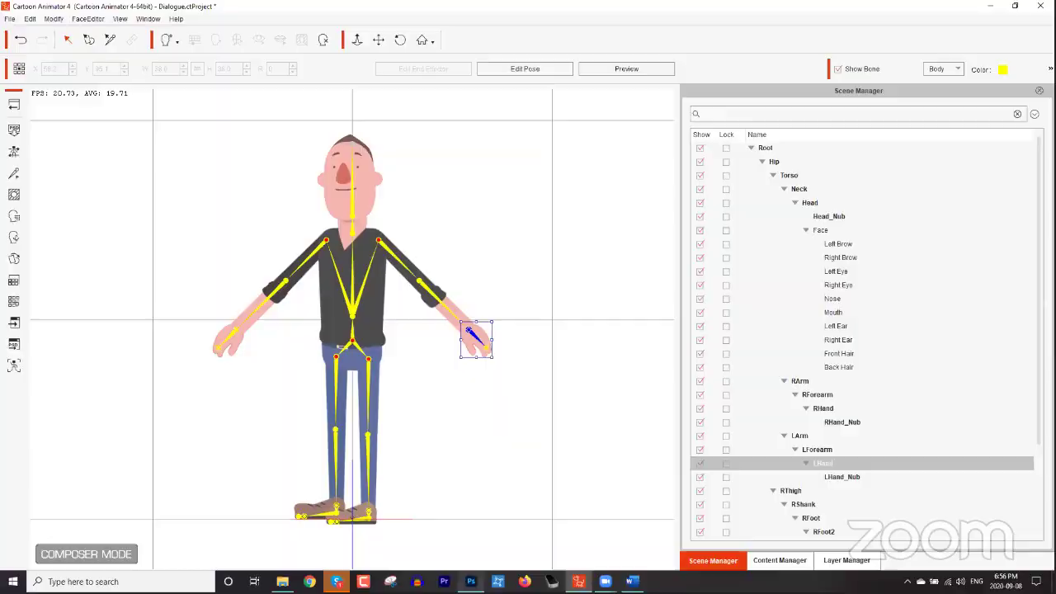
click(470, 580)
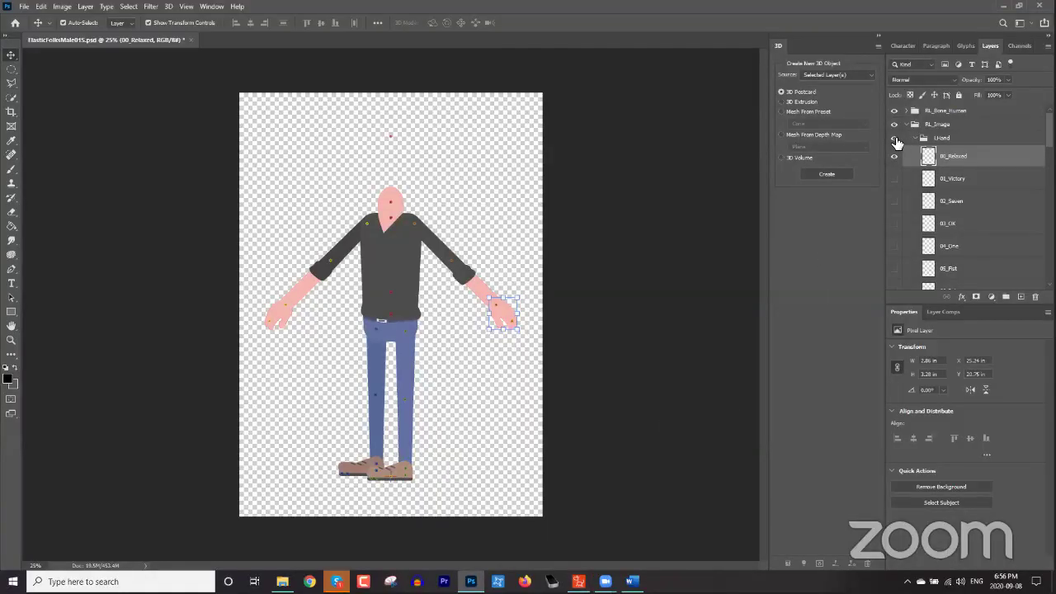
Hide the RL_Bone_Human group, keeping the RL_Image artwork visible, and deselect the hand layer.
mouse_move(895, 138)
mouse_down()
mouse_move(896, 115)
mouse_move(895, 155)
mouse_up()
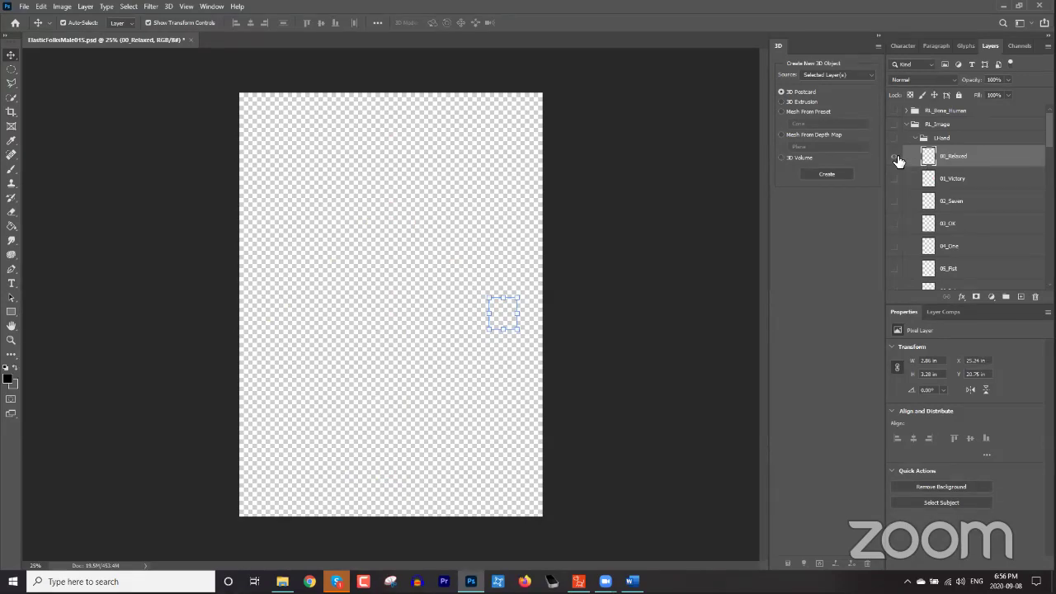
click(897, 158)
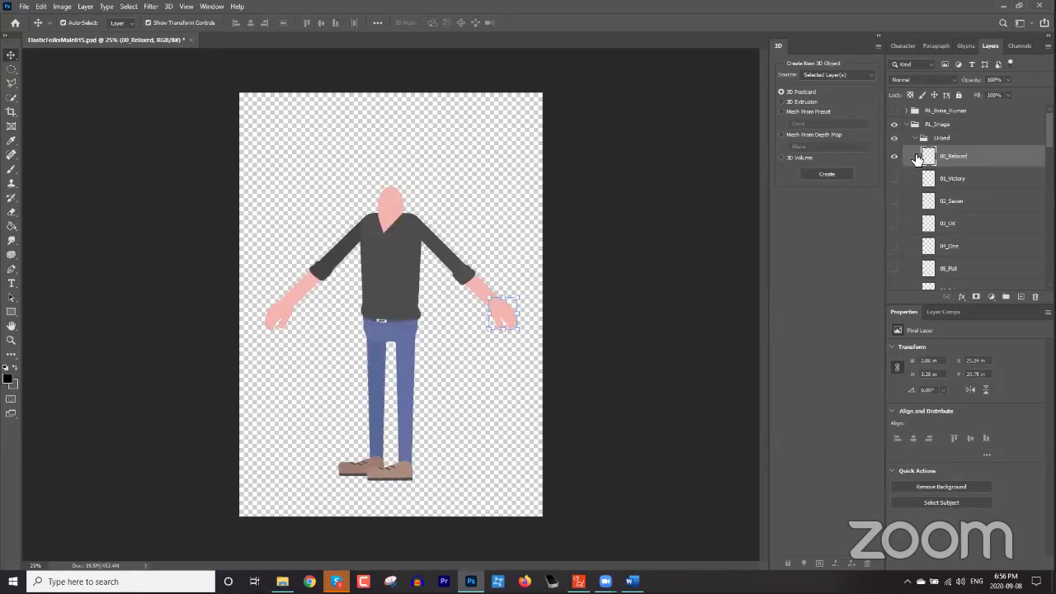
click(600, 341)
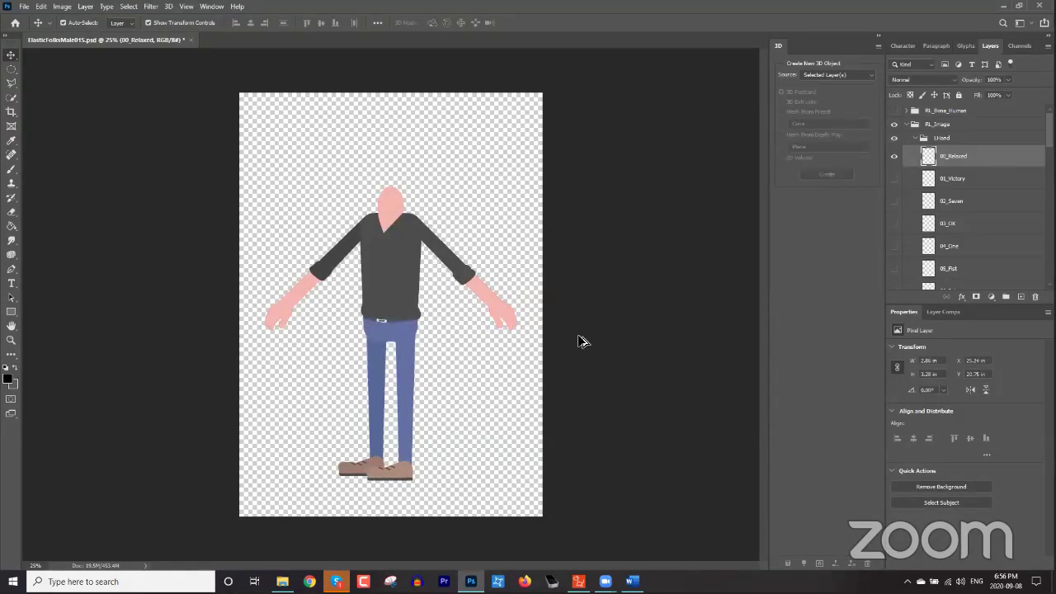
key(ctrl+plus)
scroll(557, 369, up, 3)
drag(512, 237, 471, 354)
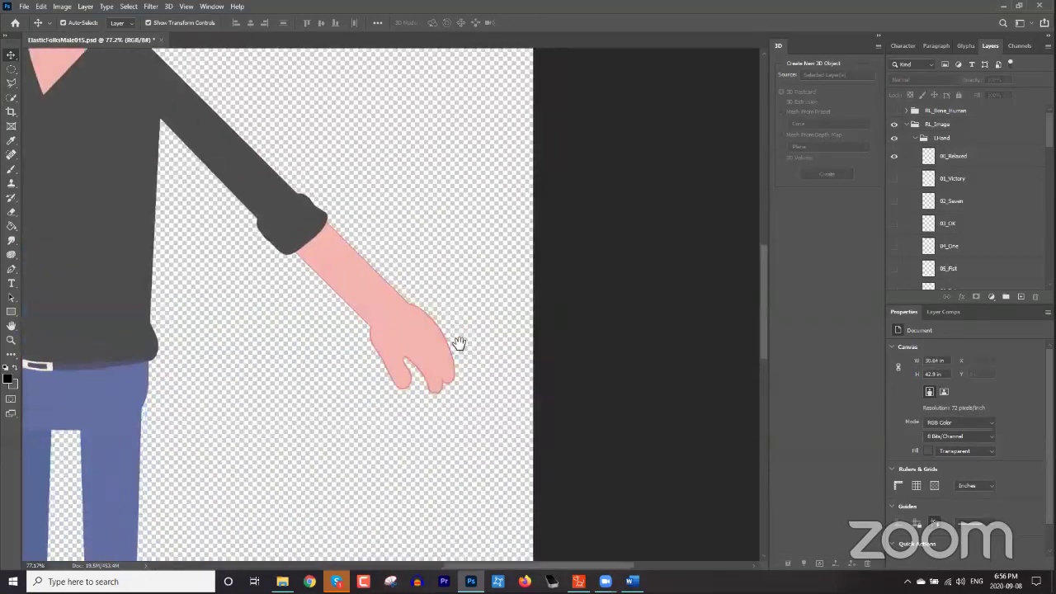
scroll(454, 337, up, 3)
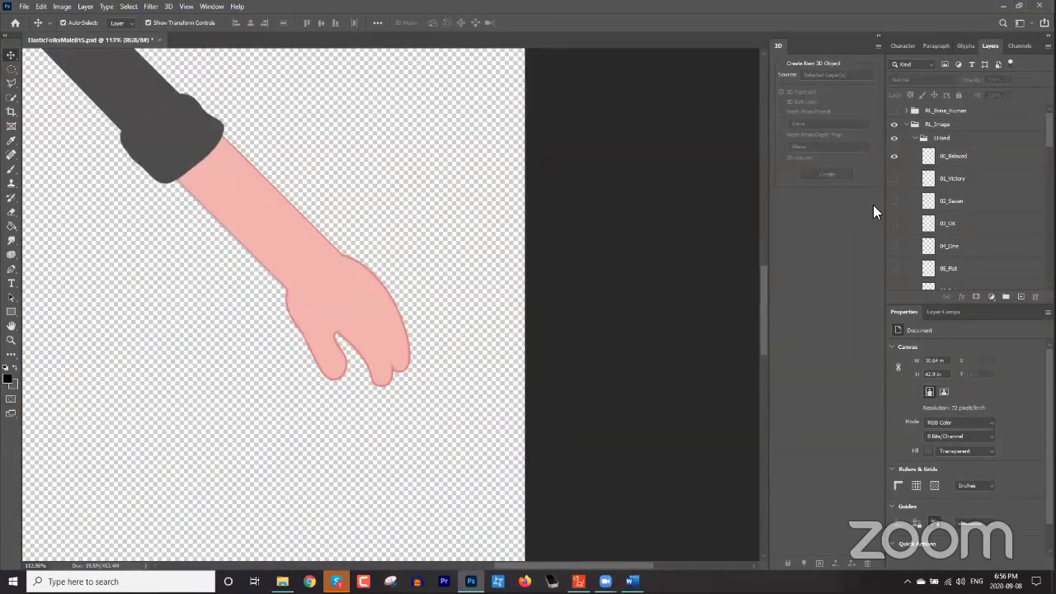
Look through the LHand sprite layers and hide the 00_Relaxed hand.
click(896, 156)
click(896, 156)
scroll(969, 198, down, 2)
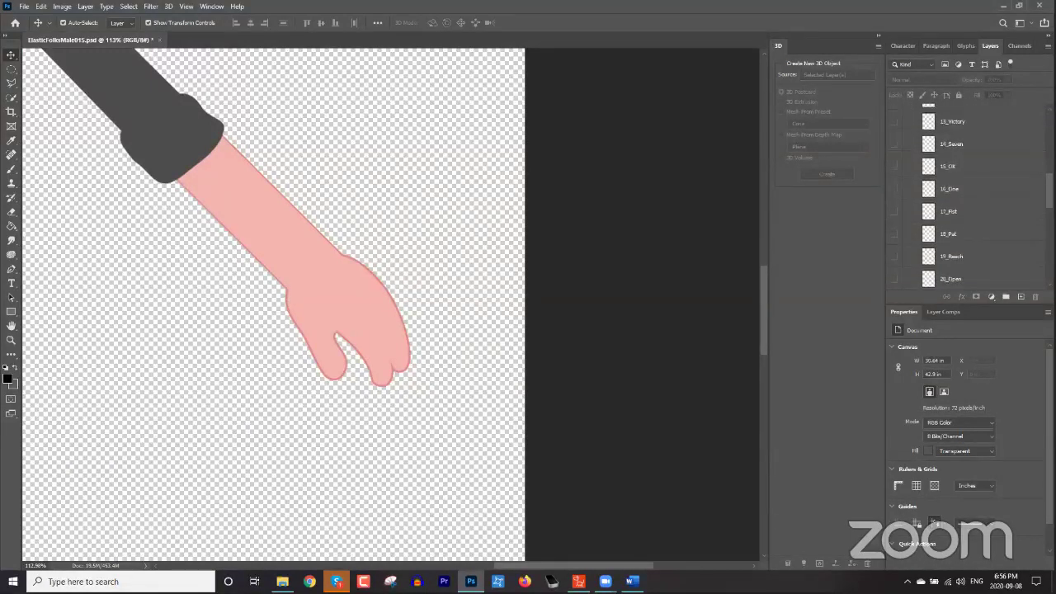
scroll(986, 157, up, 2)
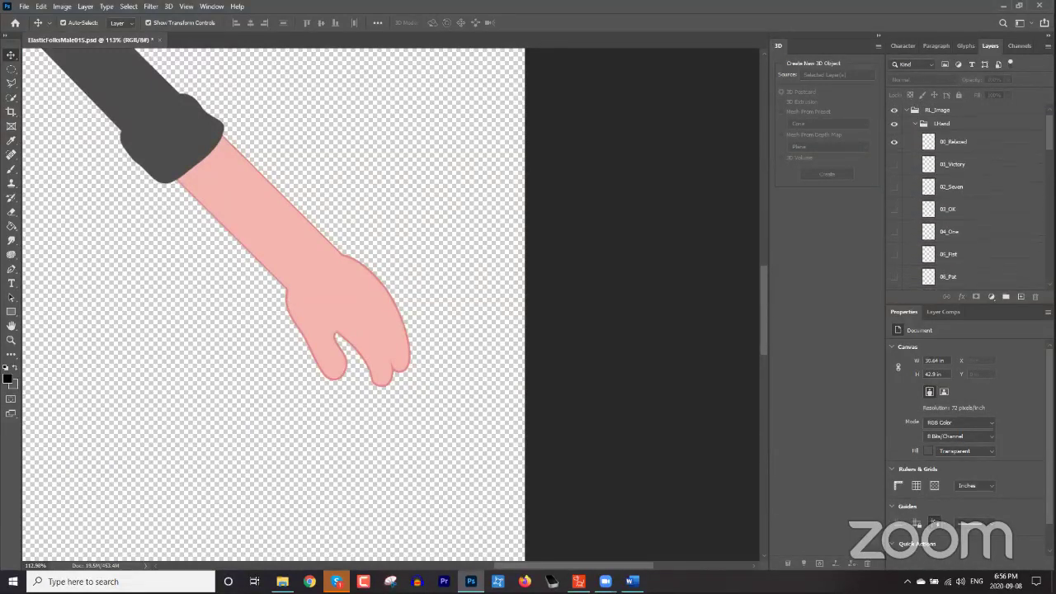
click(973, 150)
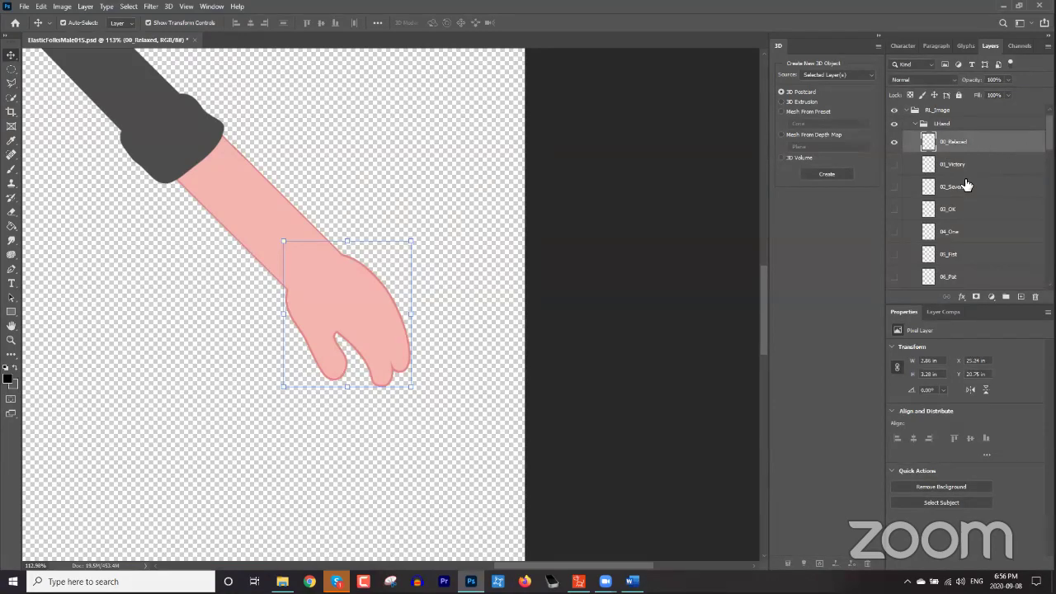
click(895, 142)
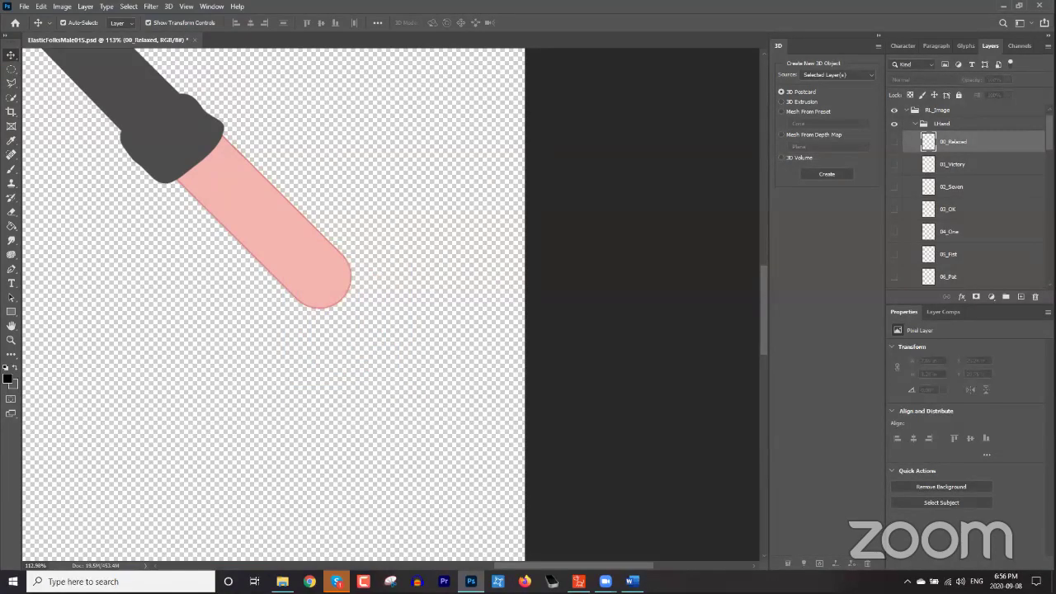
scroll(899, 165, down, 3)
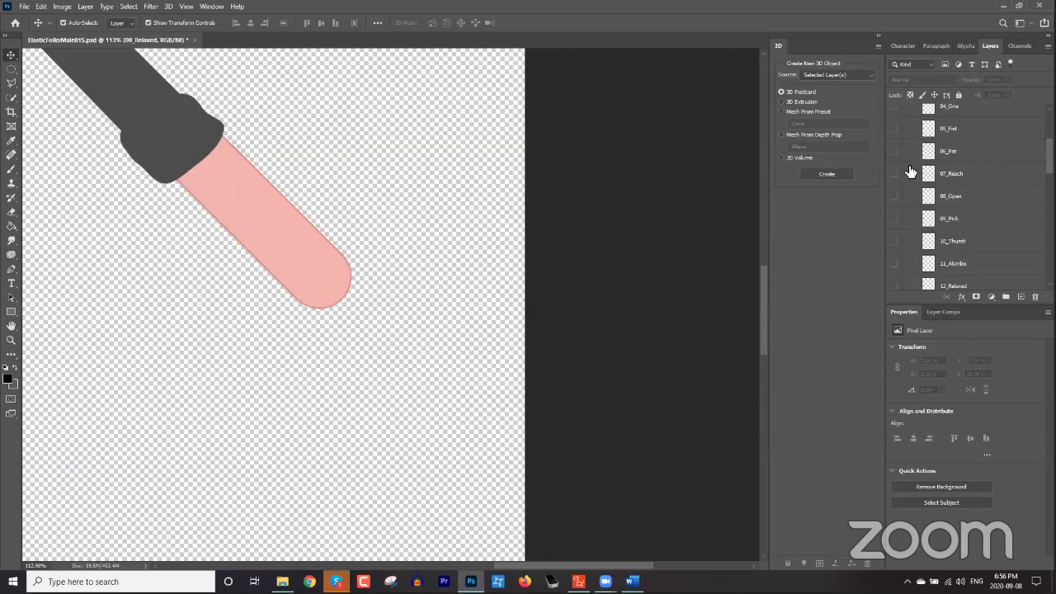
Compare the reaching, pointing and picking hand sprites and leave only 07_Reach visible on the arm.
click(894, 174)
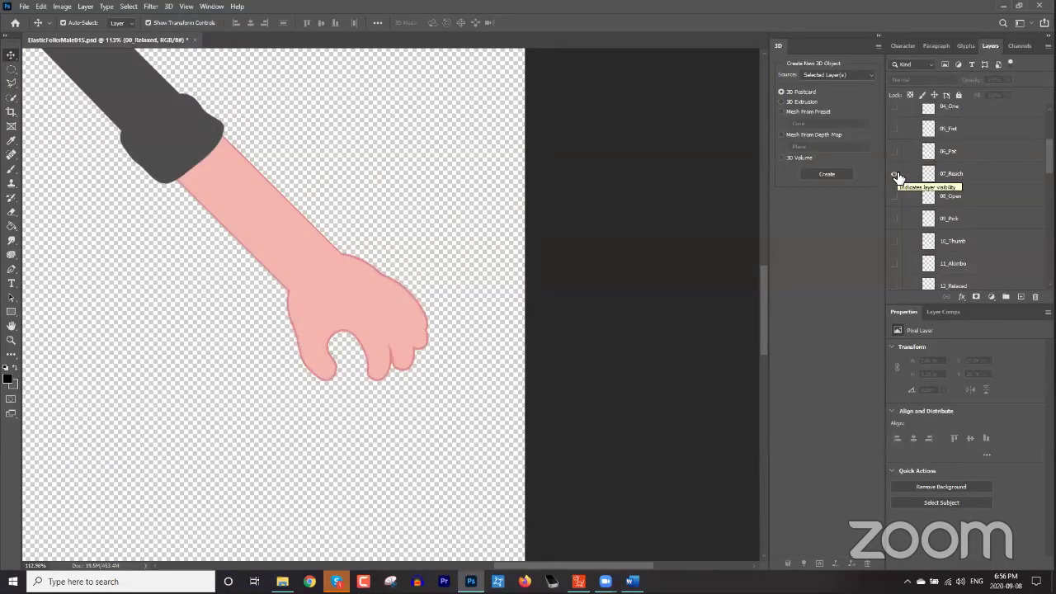
click(894, 175)
click(894, 152)
click(895, 153)
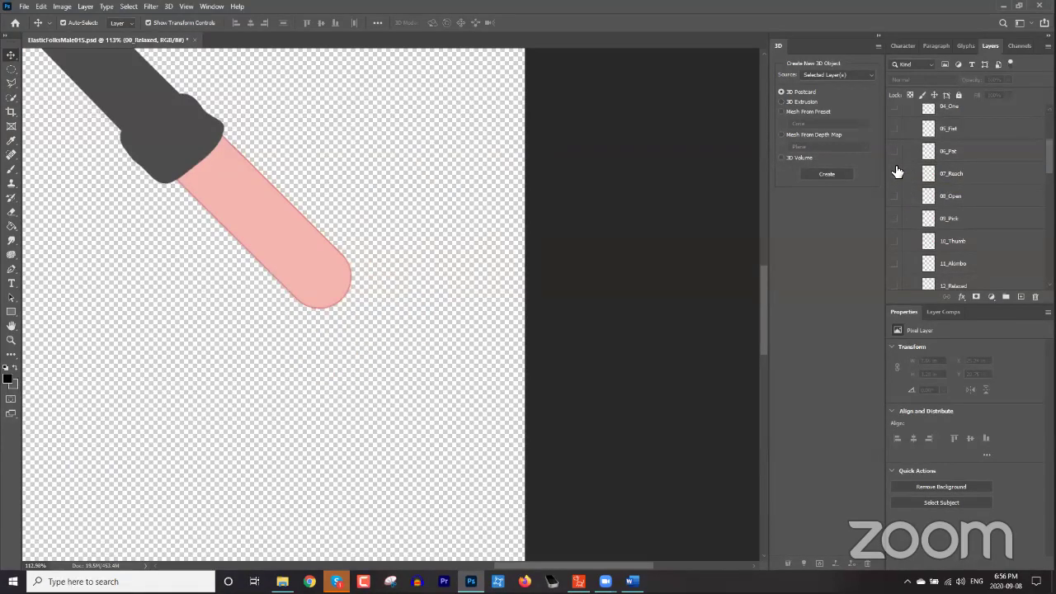
click(895, 174)
click(894, 219)
click(894, 174)
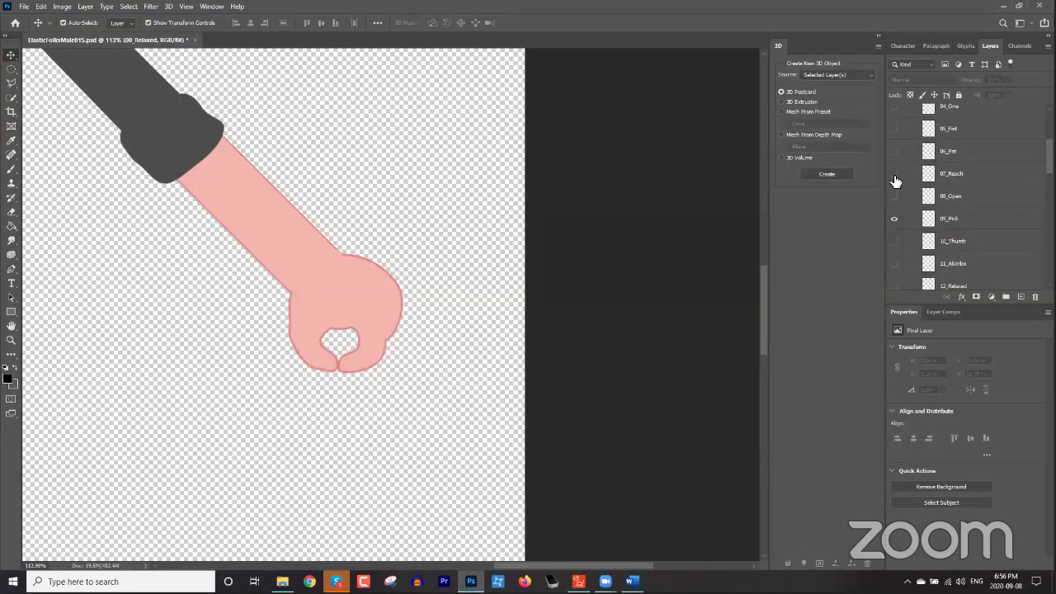
click(894, 218)
click(894, 174)
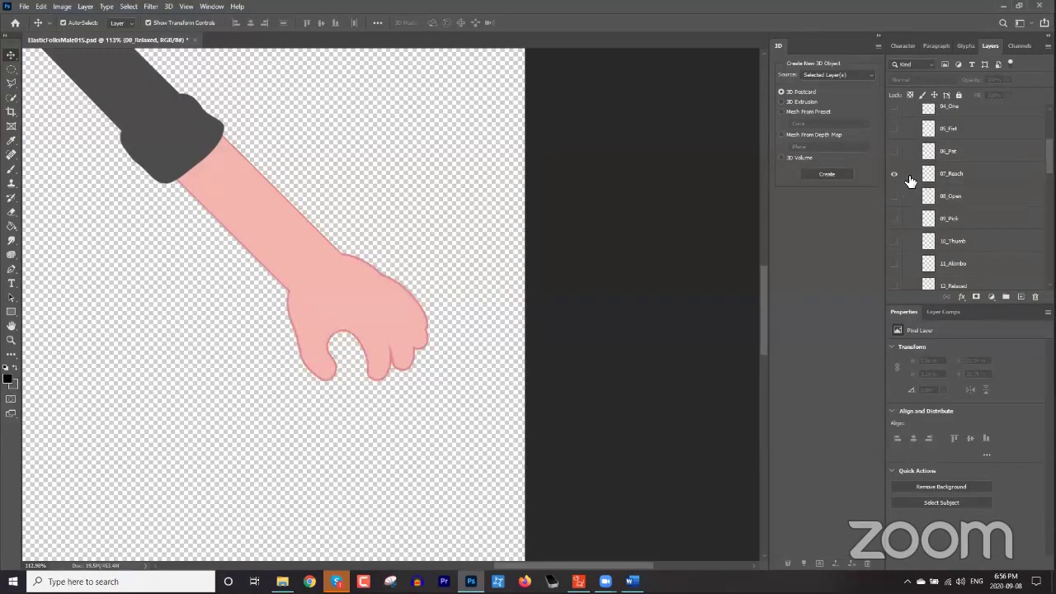
Duplicate the 07_Reach layer as Starbucks and hide the original 07_Reach layer.
click(955, 175)
right_click(968, 173)
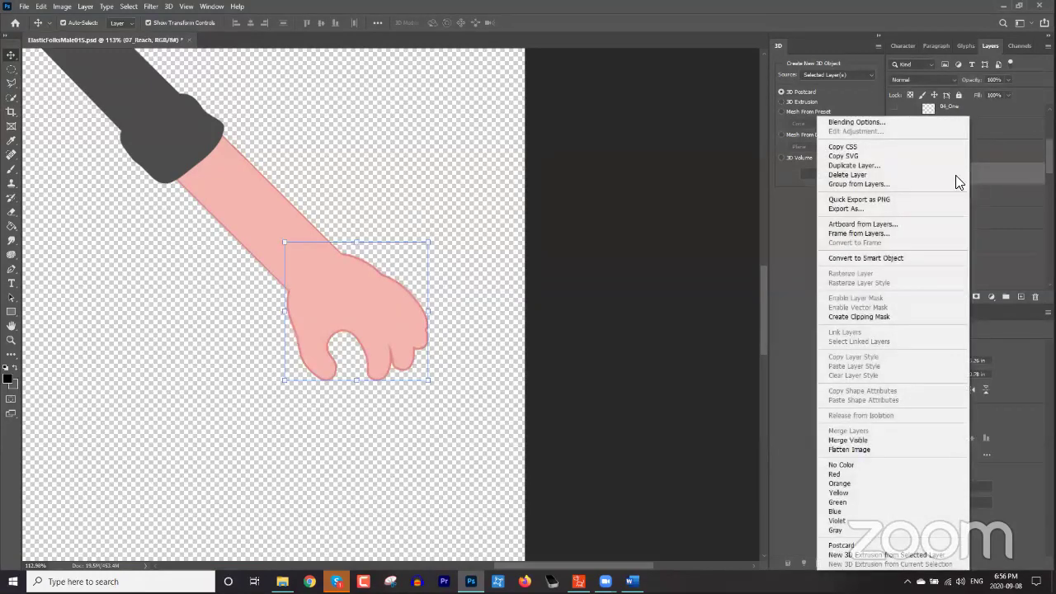
click(903, 166)
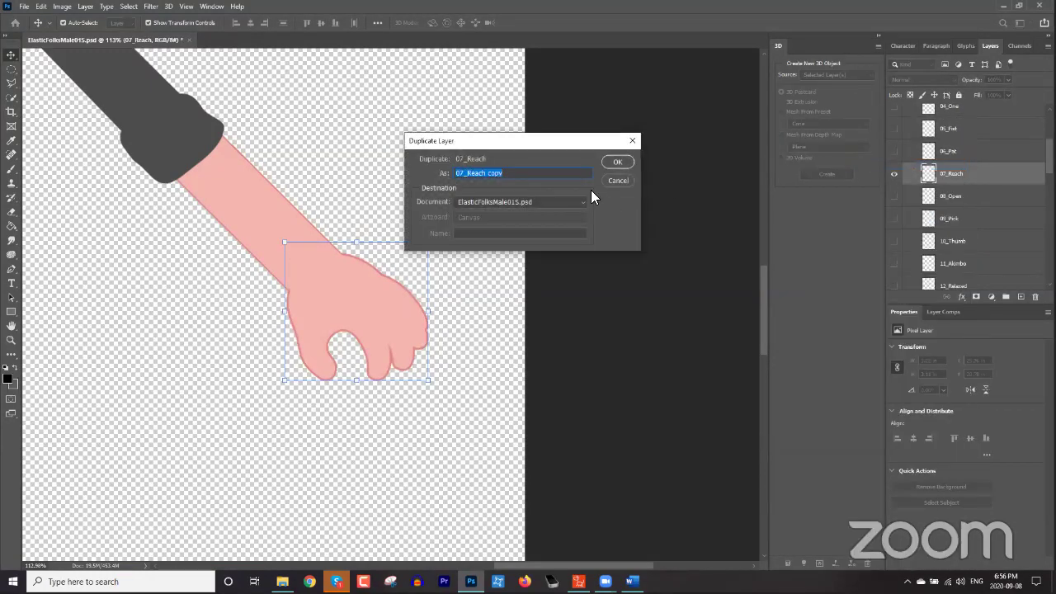
text(Starbucks)
key(Return)
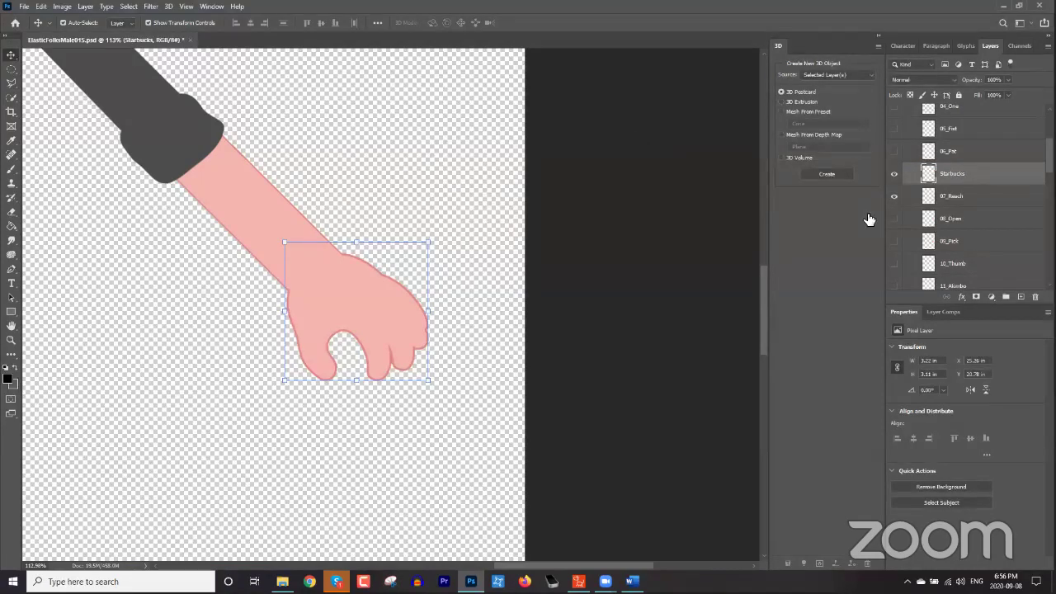
click(895, 198)
Open Cup.psd from the CTA 3 - Dialogue folder, hide its 07_Reach copy layer and select the Prop layer.
click(282, 581)
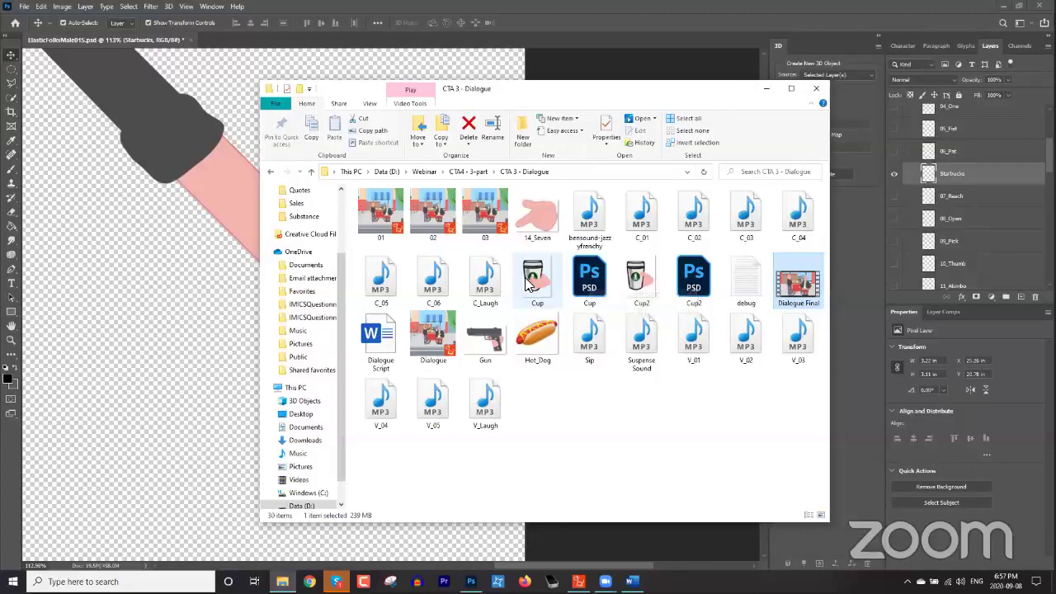
double_click(589, 280)
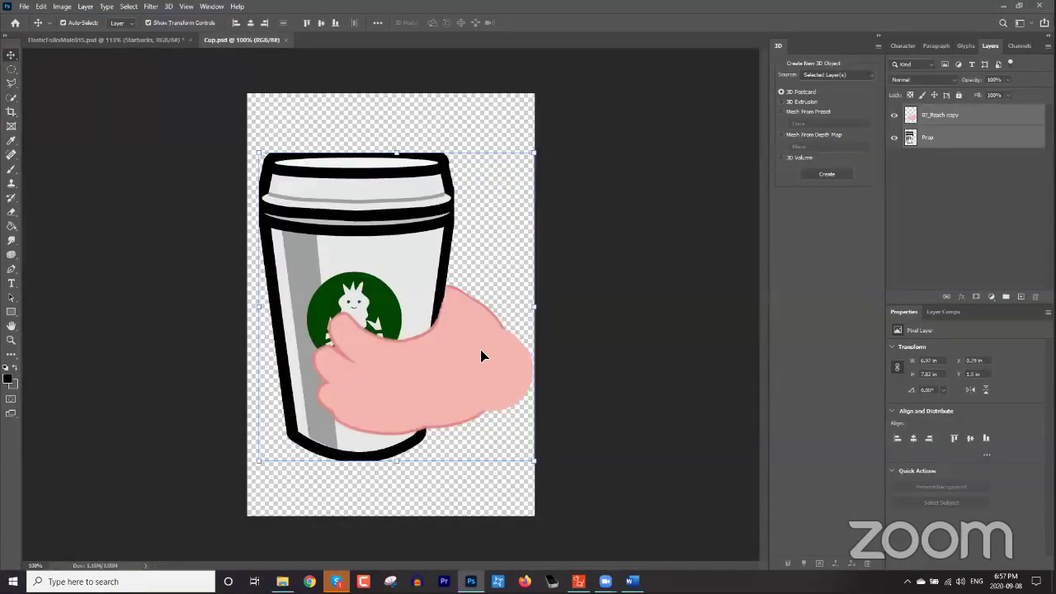
click(894, 114)
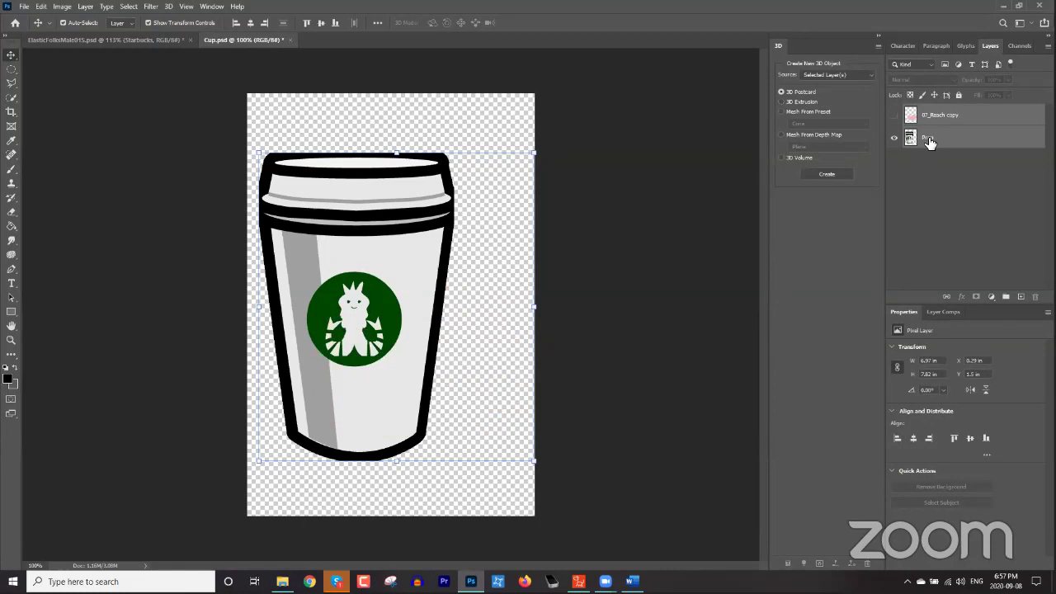
click(926, 139)
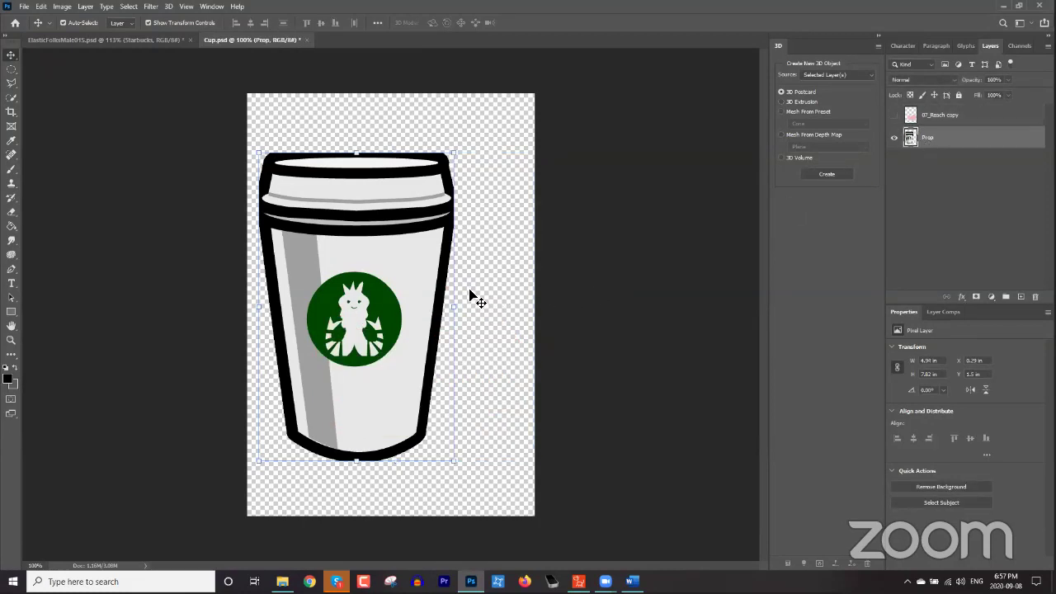
Copy the Prop cup layer from Cup.psd into the ElasticFolksMale01S.psd character document.
right_click(412, 293)
right_click(955, 140)
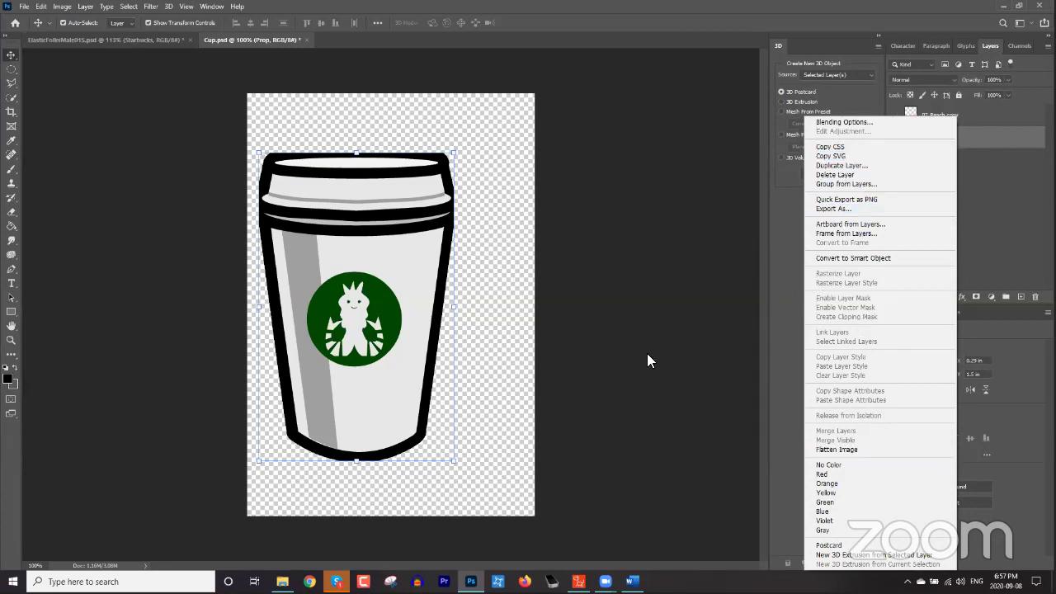
click(418, 290)
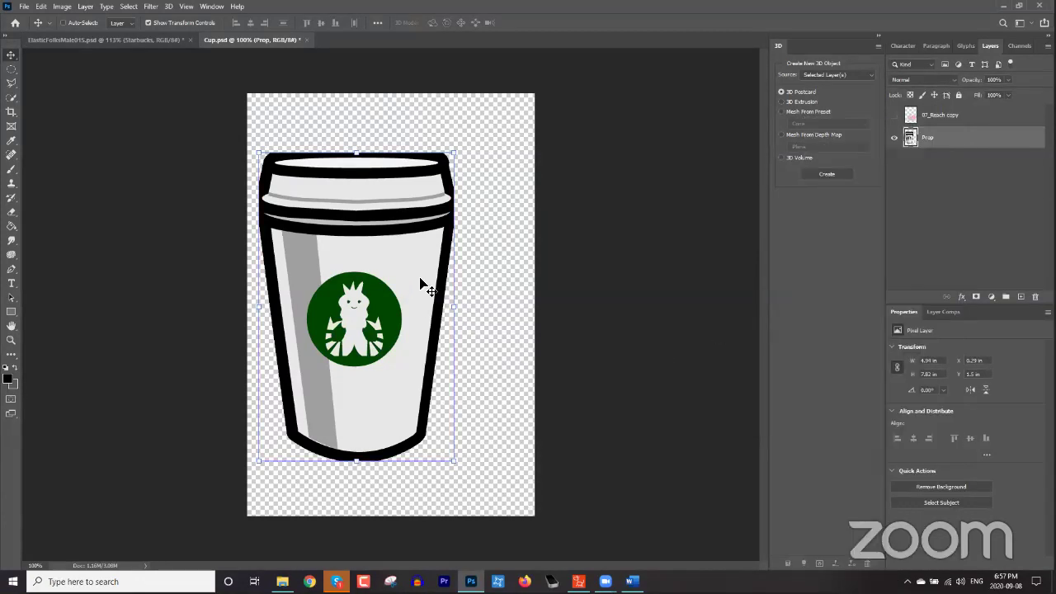
click(162, 40)
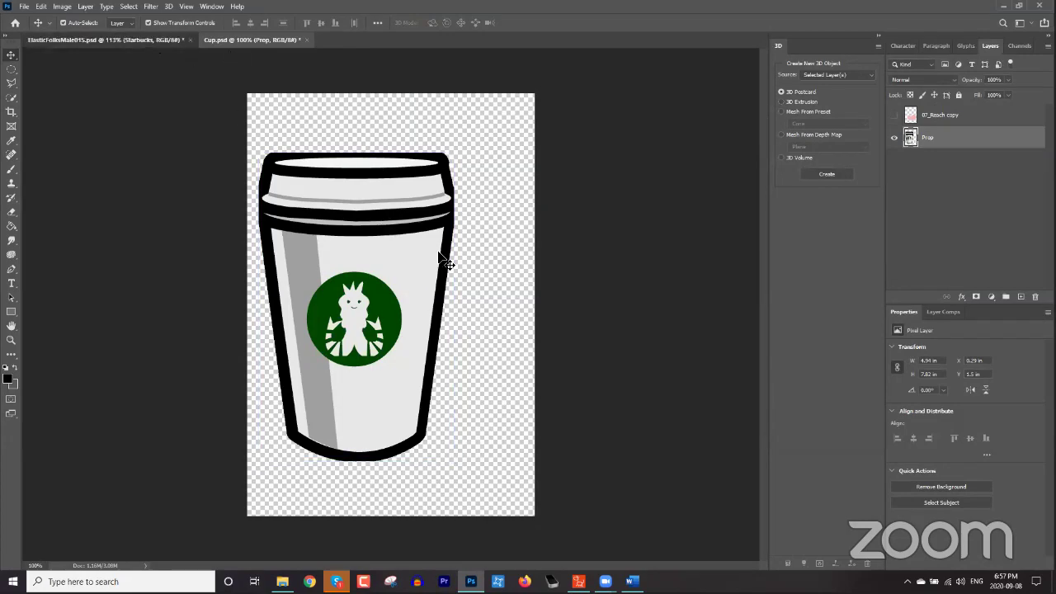
key(ctrl+v)
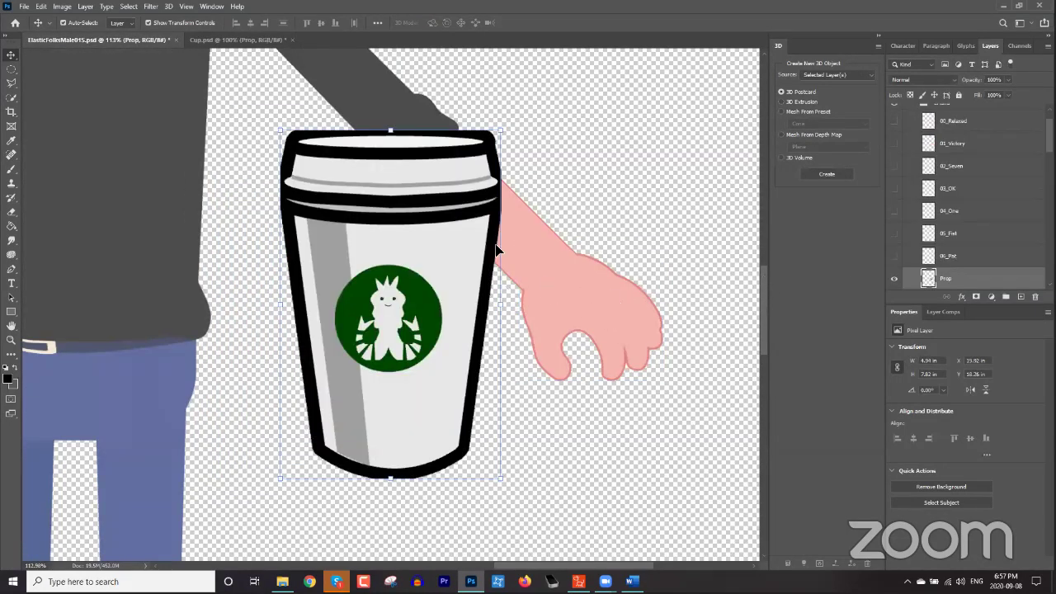
Scale the cup to about 50%, rotate it to about -19° and place it beside the reaching hand.
drag(502, 132, 388, 306)
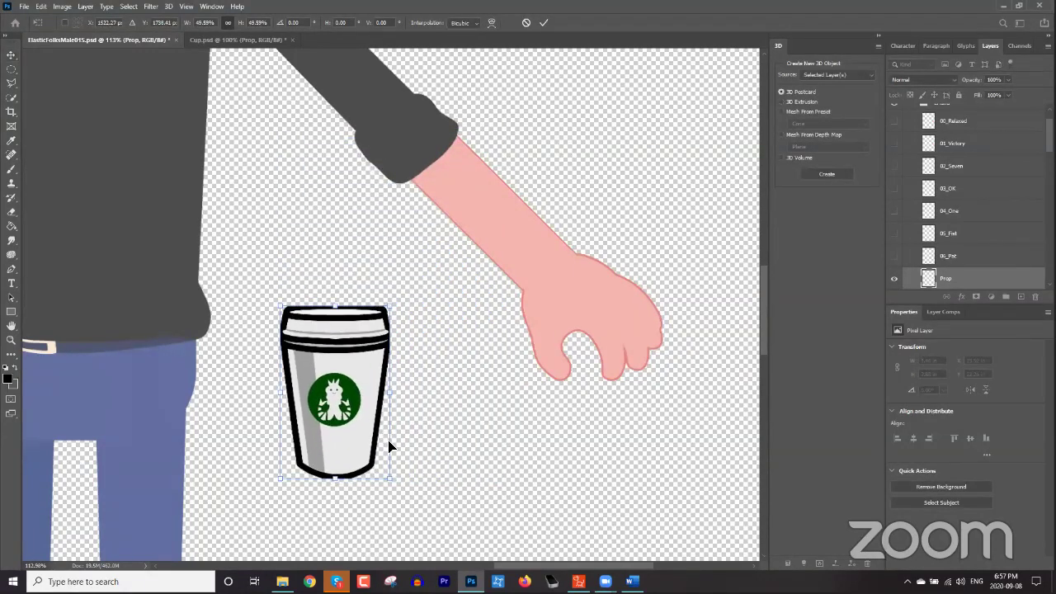
drag(400, 478, 423, 381)
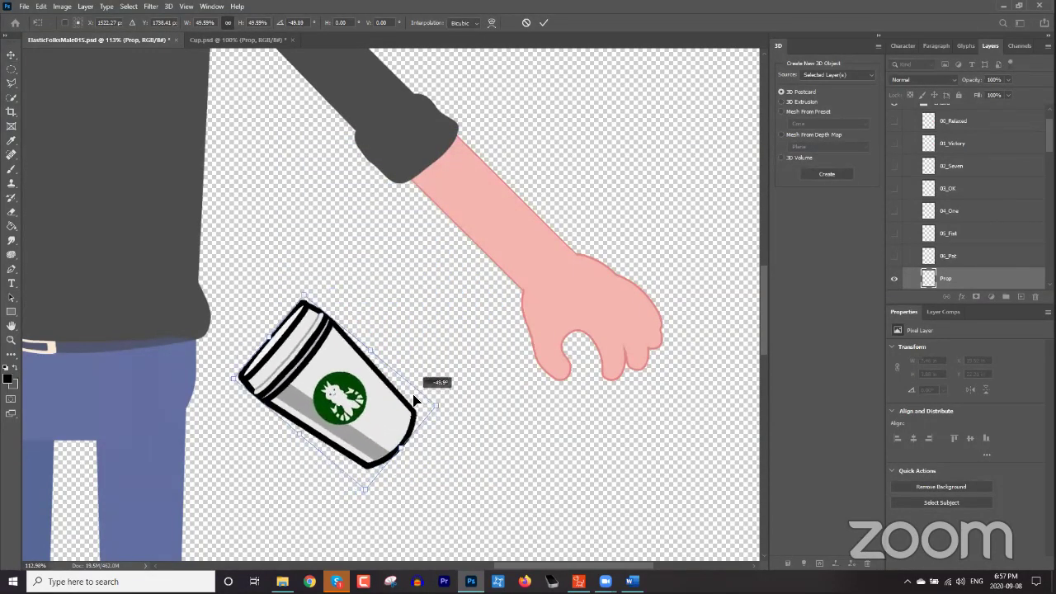
drag(340, 404, 524, 376)
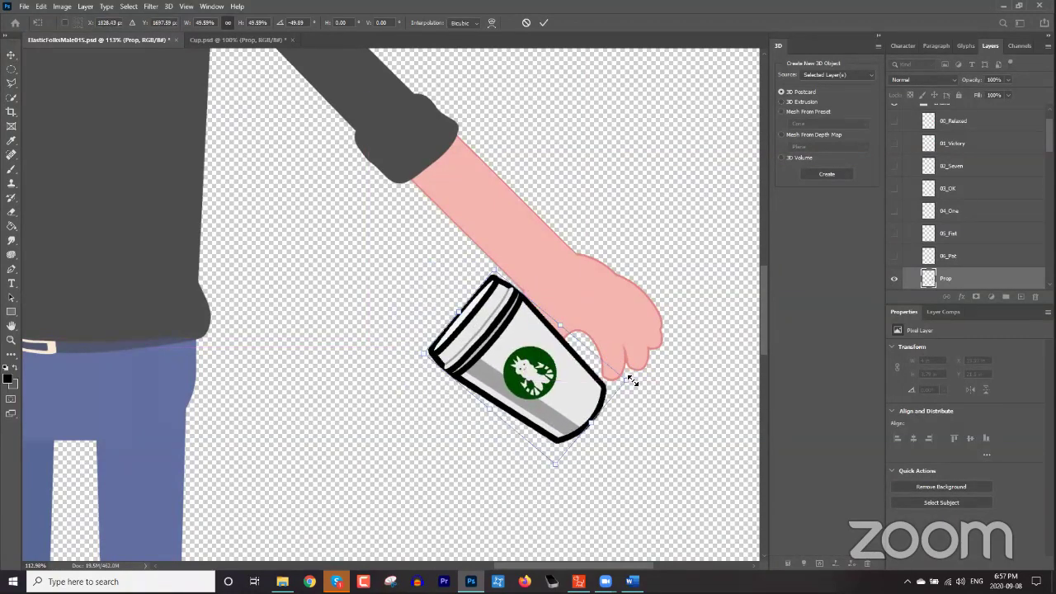
drag(635, 377, 487, 374)
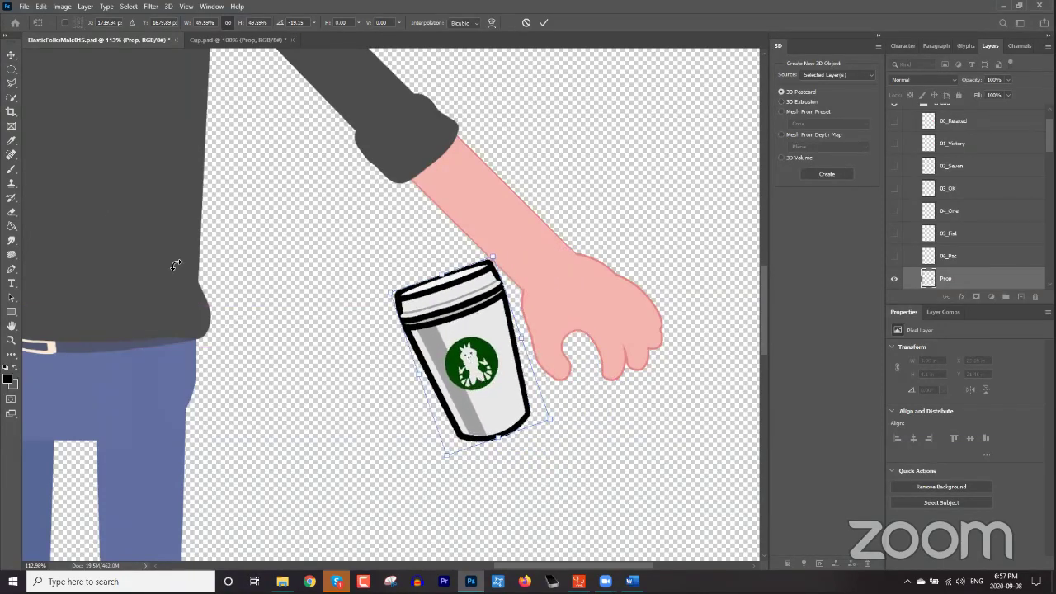
Select the palm and fingers of the hand with the Lasso tool and cut them from the Starbucks layer.
click(11, 83)
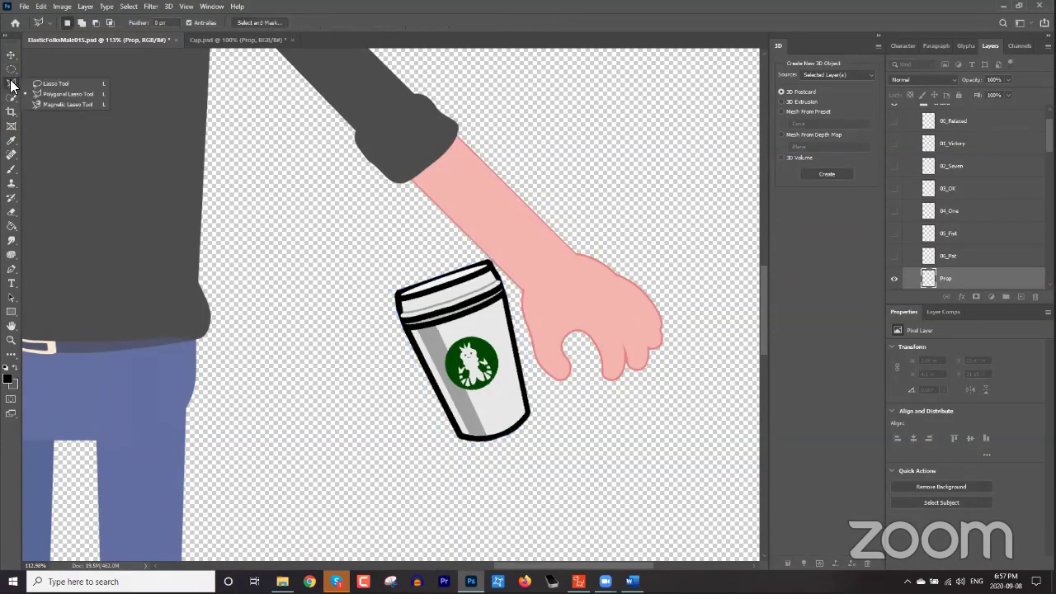
click(62, 84)
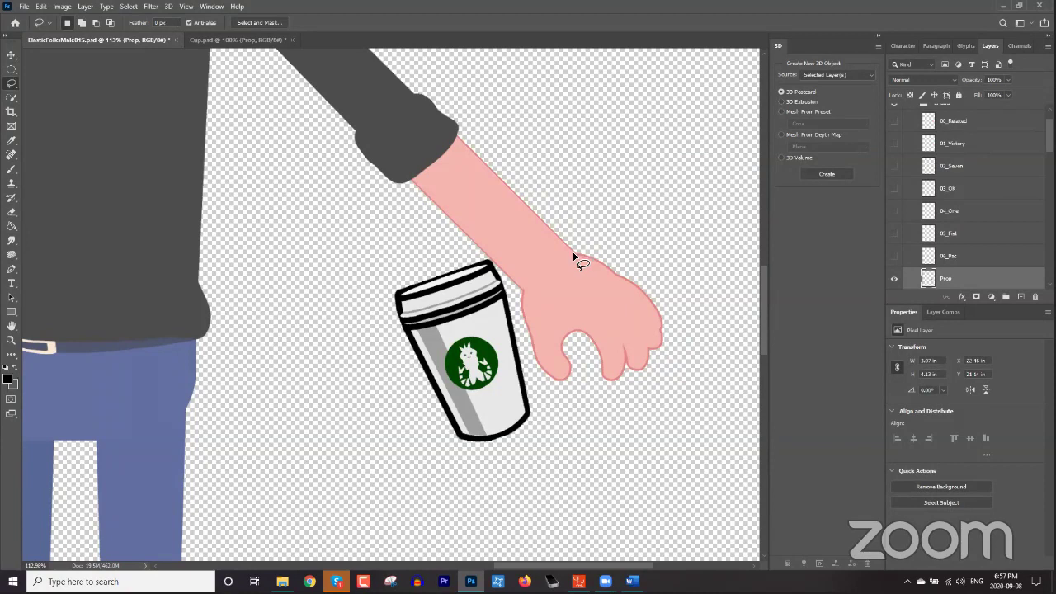
drag(574, 255, 568, 303)
mouse_move(578, 349)
mouse_down()
mouse_move(598, 386)
mouse_move(629, 392)
mouse_move(669, 365)
mouse_move(675, 315)
mouse_move(640, 262)
mouse_move(578, 260)
mouse_up()
key(ctrl+x)
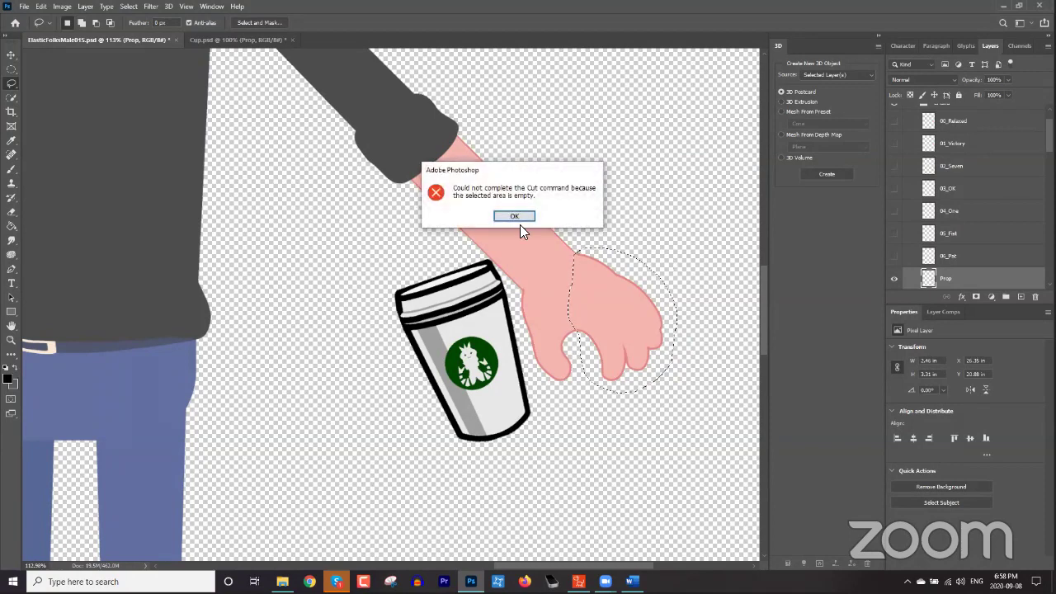
click(513, 215)
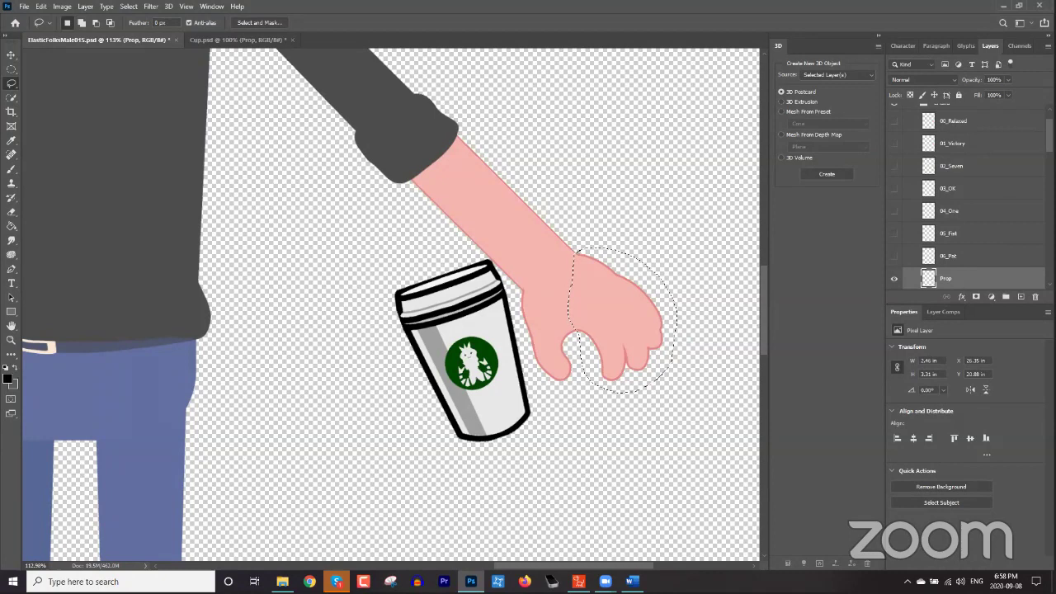
scroll(1031, 188, down, 5)
click(953, 188)
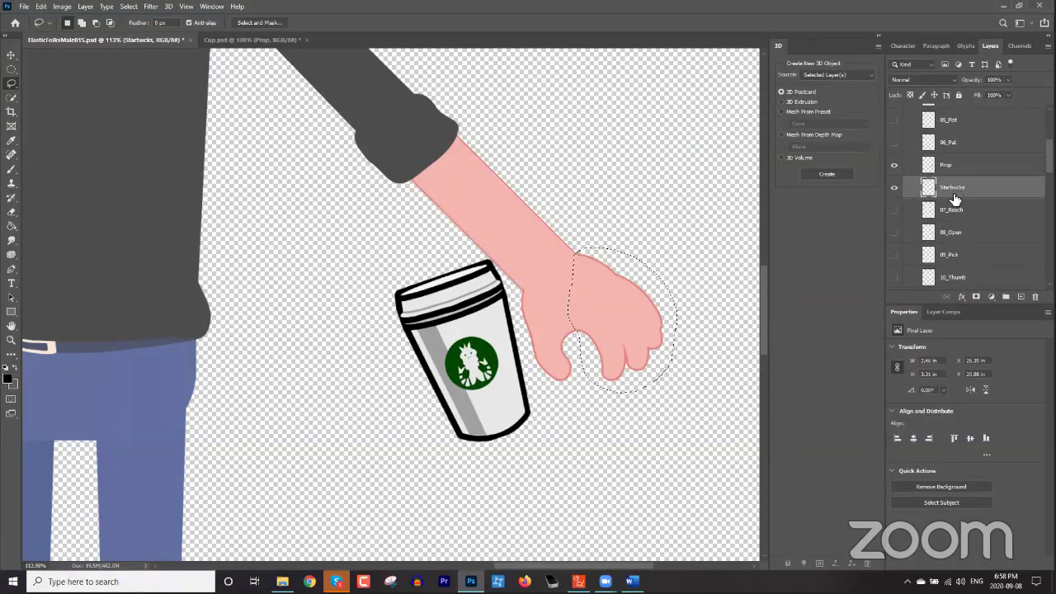
key(Delete)
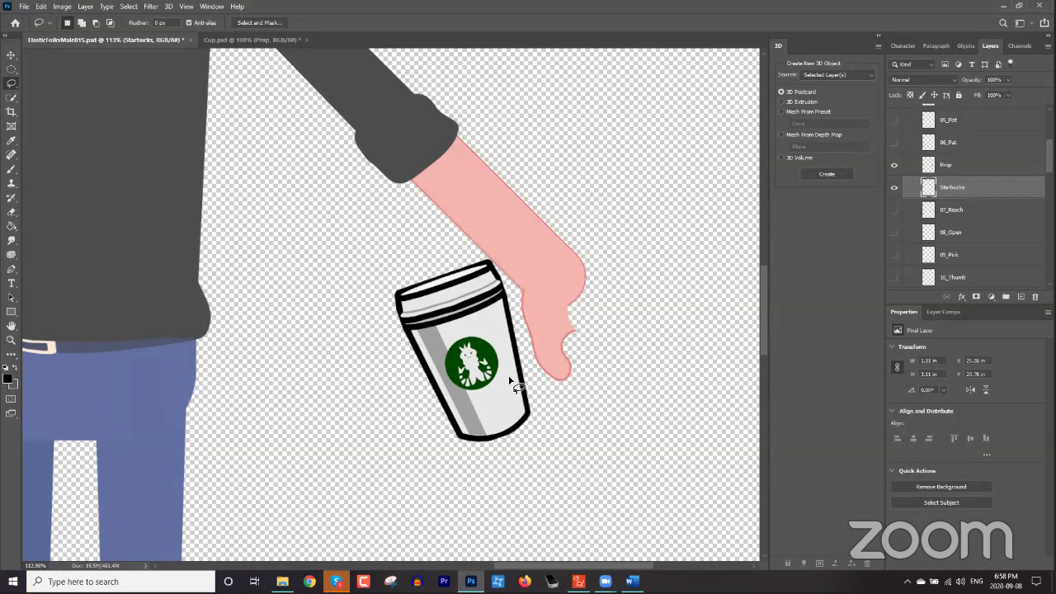
Move the coffee cup over the remaining thumb so its lid meets the end of the forearm.
key(v)
click(483, 361)
mouse_move(483, 361)
mouse_down()
mouse_move(534, 354)
mouse_move(560, 342)
mouse_move(549, 344)
mouse_move(558, 333)
mouse_up()
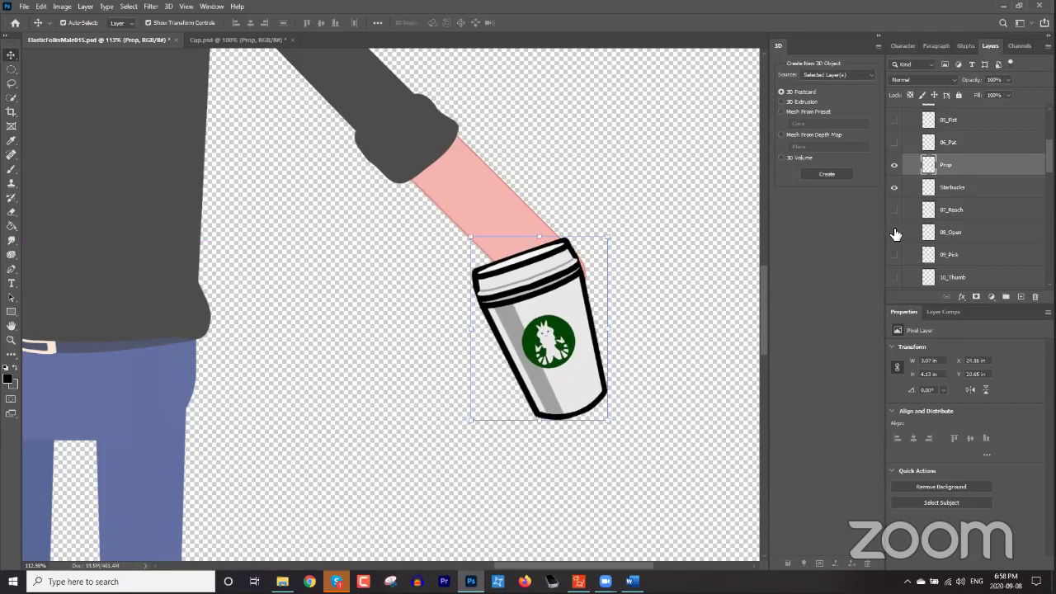
Paste the cut fingers as a new layer, move them over the cup, and place their layer above Prop.
click(957, 189)
key(ctrl+v)
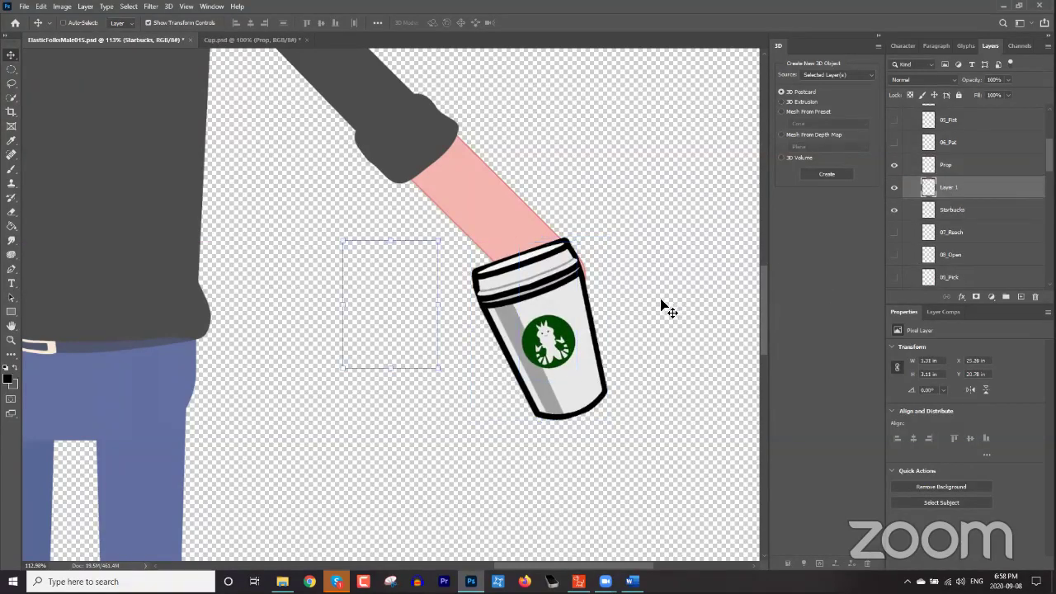
drag(443, 320, 414, 348)
drag(412, 299, 657, 330)
click(960, 194)
drag(968, 164, 967, 158)
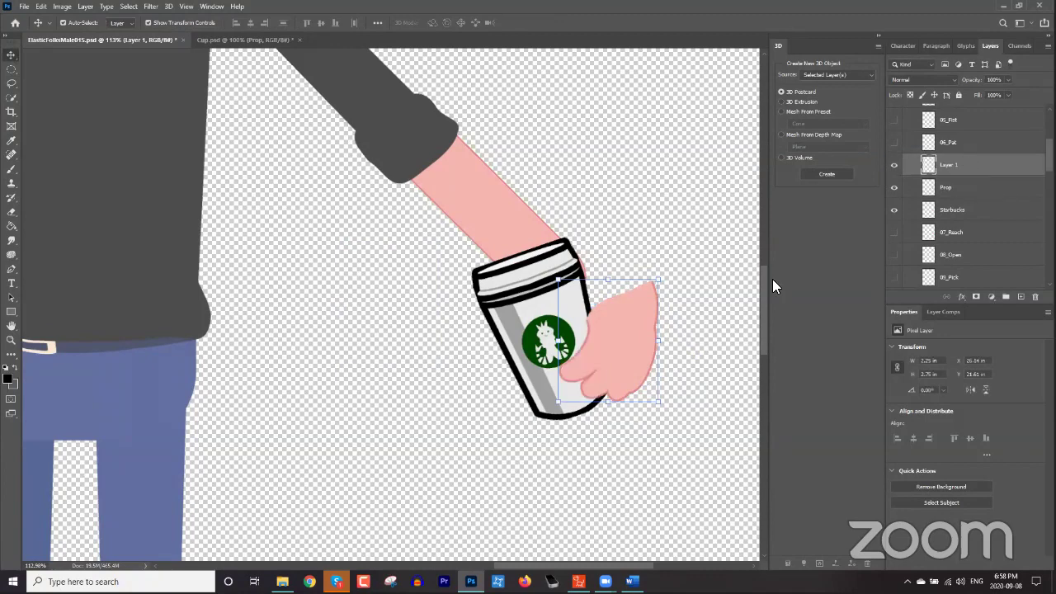
Rotate the pasted fingers about -39° into line with the wrist and erase the part that covers the cup.
drag(620, 330, 643, 310)
drag(592, 333, 603, 329)
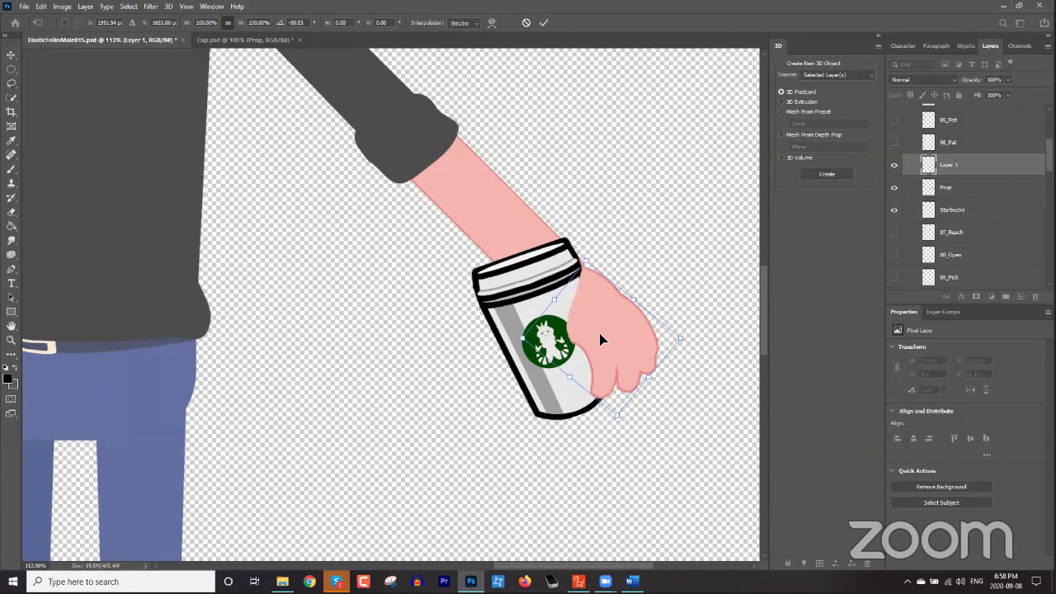
drag(671, 358, 597, 346)
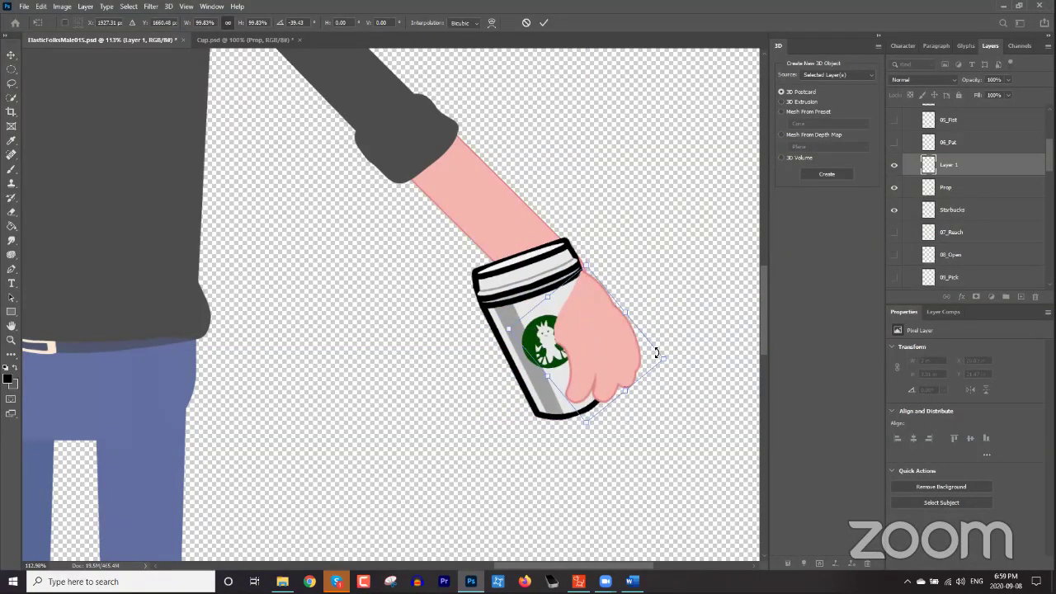
key(Return)
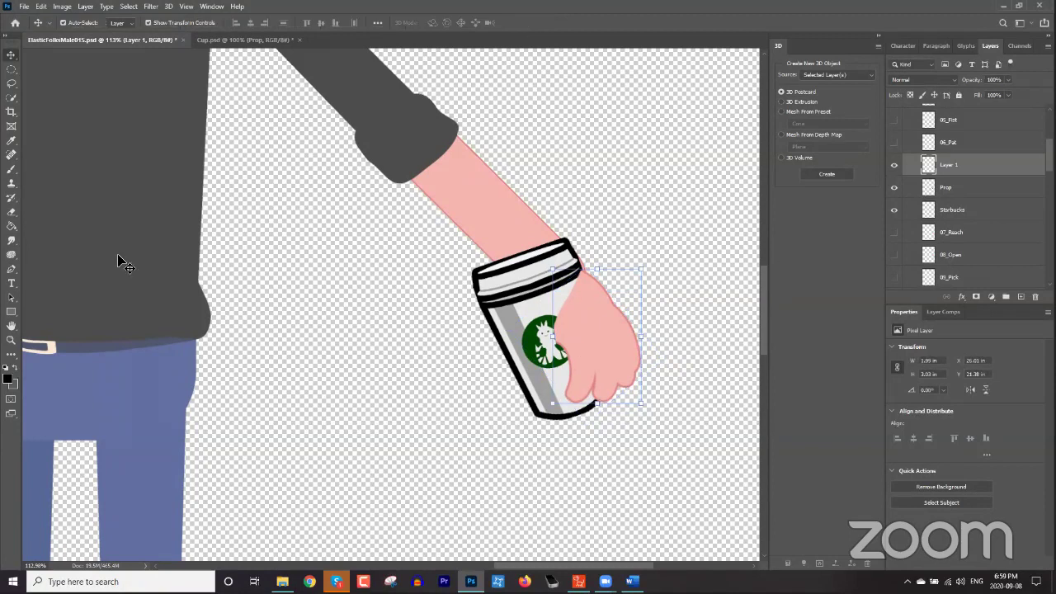
click(12, 212)
mouse_move(544, 367)
mouse_down()
mouse_move(564, 318)
mouse_move(578, 370)
mouse_move(561, 403)
mouse_move(571, 398)
mouse_move(583, 329)
mouse_move(569, 307)
mouse_move(584, 332)
mouse_move(577, 400)
mouse_move(572, 277)
mouse_move(582, 297)
mouse_move(567, 285)
mouse_move(558, 368)
mouse_up()
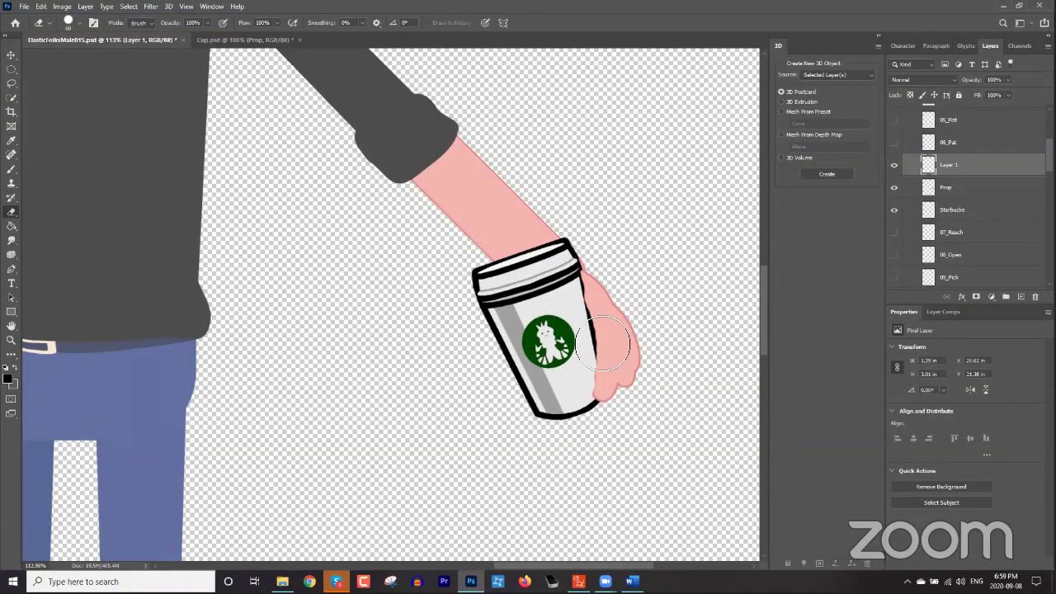
Paint two rounded fingertips over the cup's edge with a smaller brush in the hand's skin colour.
click(11, 170)
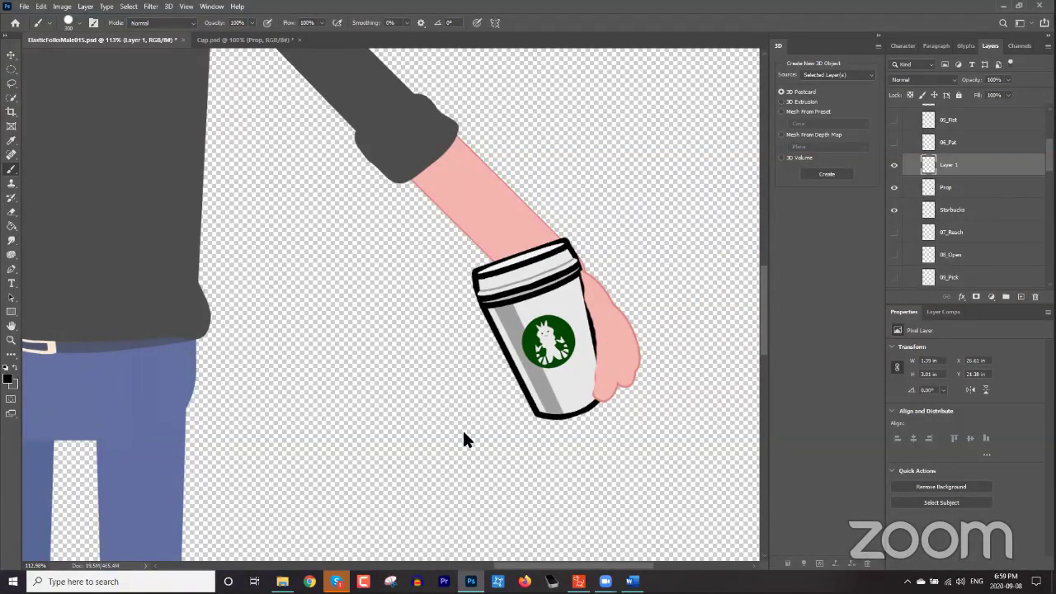
key(bracketleft)
key(bracketleft)
key(bracketleft)
key(bracketleft)
key(bracketleft)
key(bracketleft)
key(bracketleft)
key(bracketleft)
key(bracketleft)
key(bracketleft)
key(bracketleft)
key(bracketleft)
alt+click(619, 349)
mouse_move(613, 358)
mouse_down()
mouse_move(597, 370)
mouse_move(596, 342)
mouse_up()
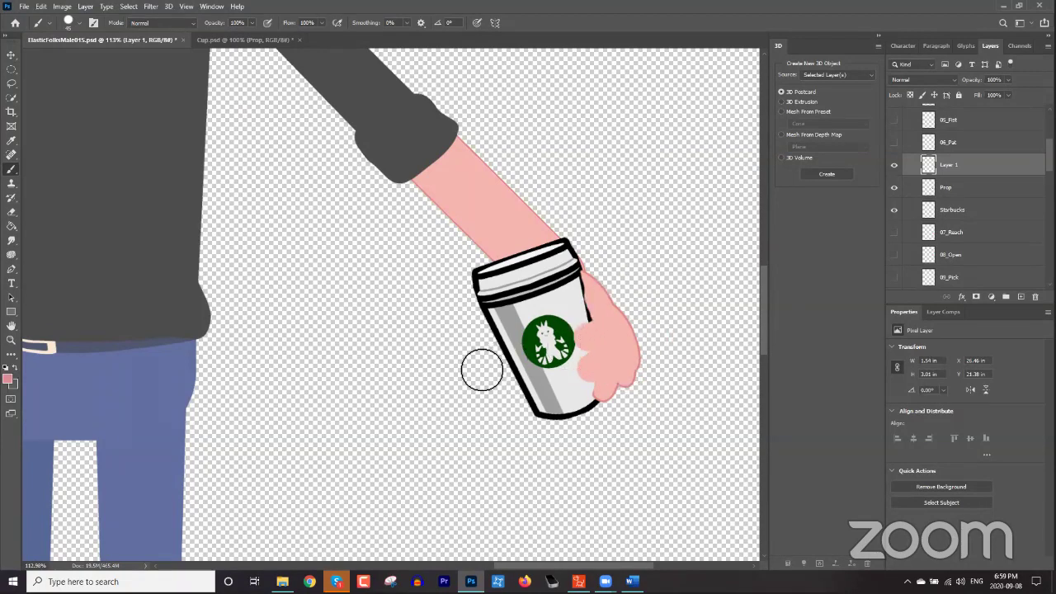
Outline the two painted fingertips in darker pink with a thin brush.
scroll(540, 400, up, 3)
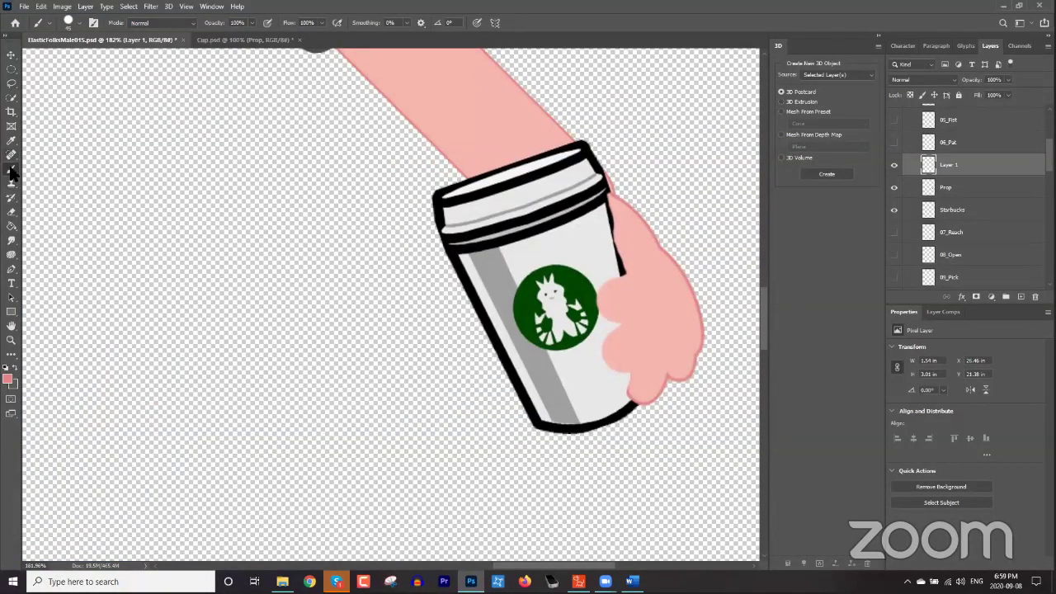
click(593, 304)
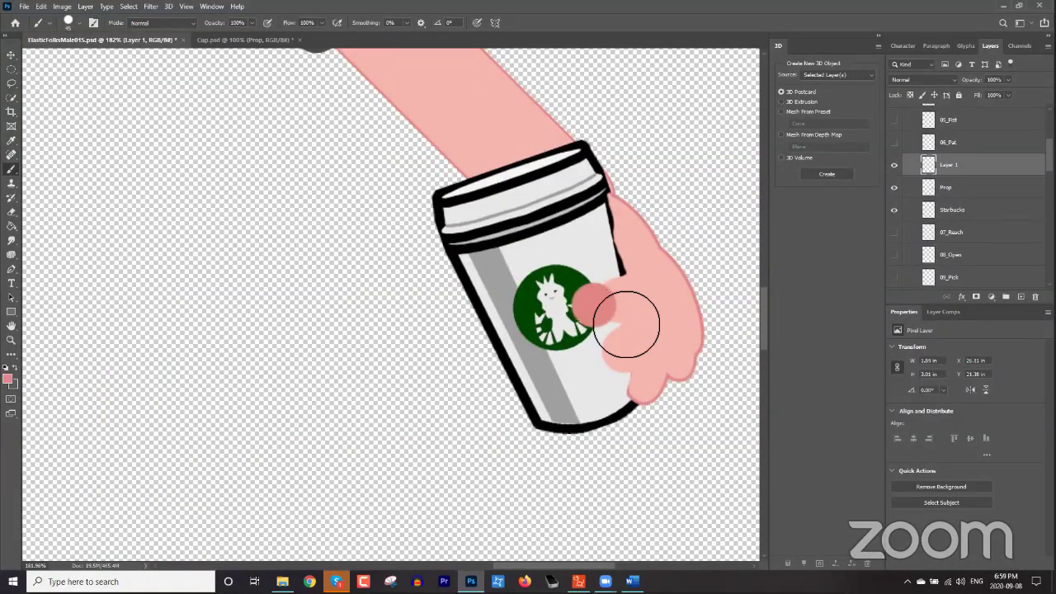
key(ctrl+z)
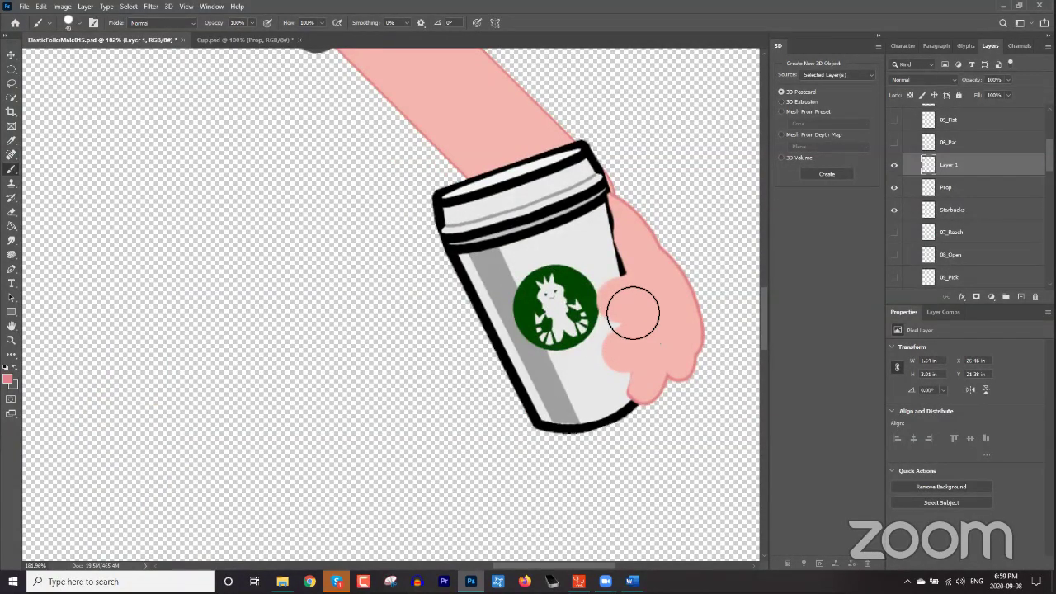
key(bracketleft)
key(bracketleft)
drag(600, 300, 611, 316)
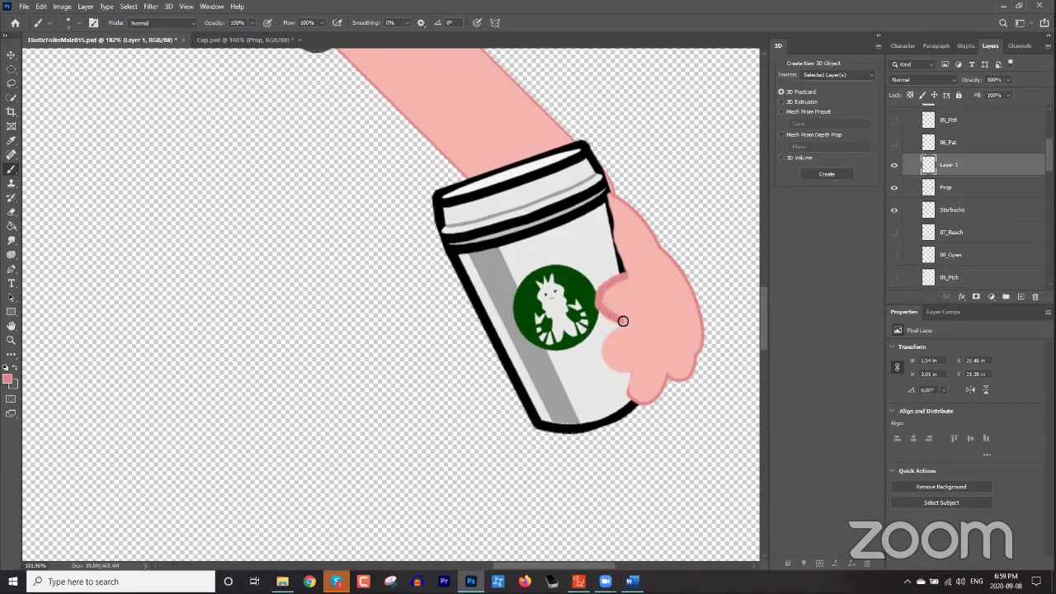
drag(609, 354, 622, 371)
scroll(644, 276, down, 3)
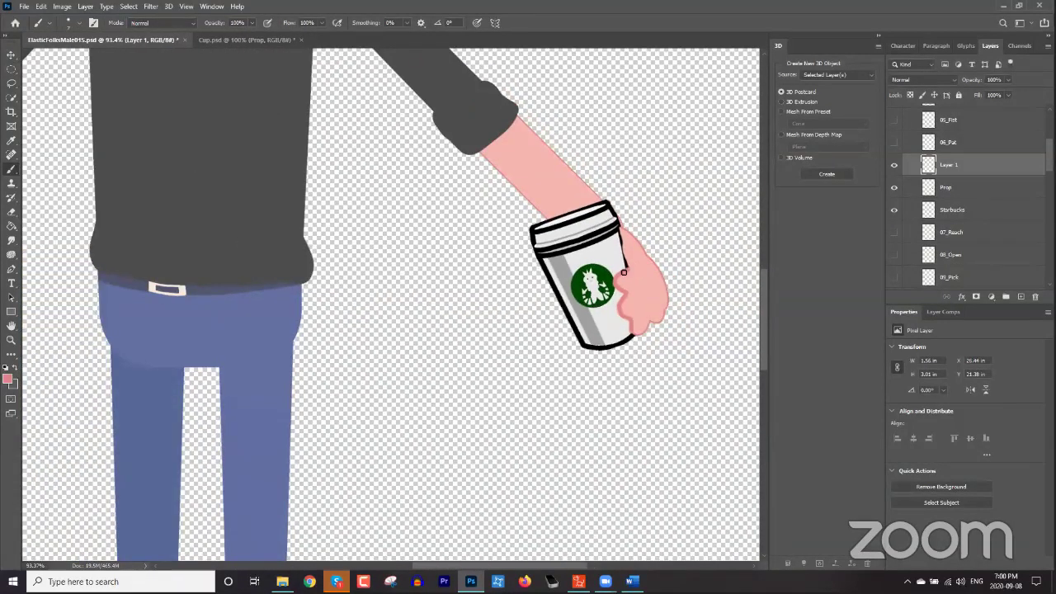
Merge the pasted fingers, Prop and Starbucks layers and rename the merged layer as Cup Hold.
click(949, 188)
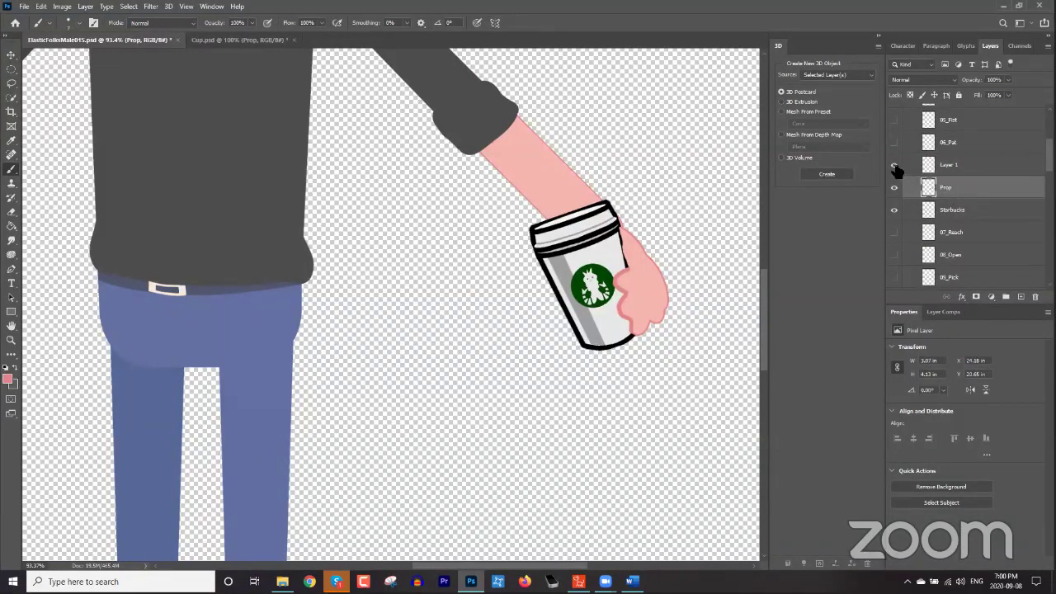
click(973, 169)
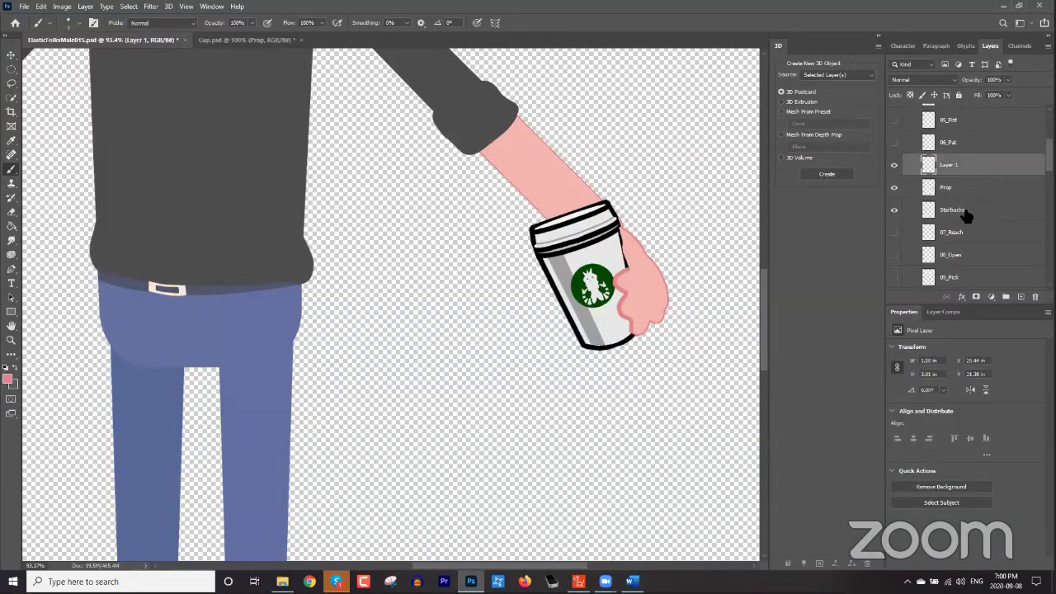
shift+click(965, 213)
right_click(960, 219)
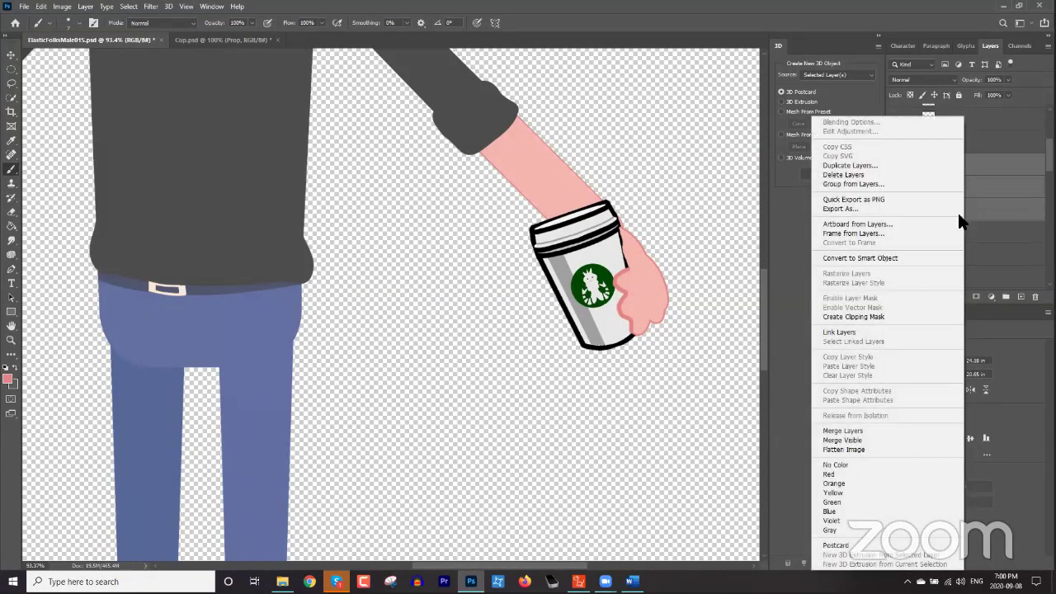
click(860, 430)
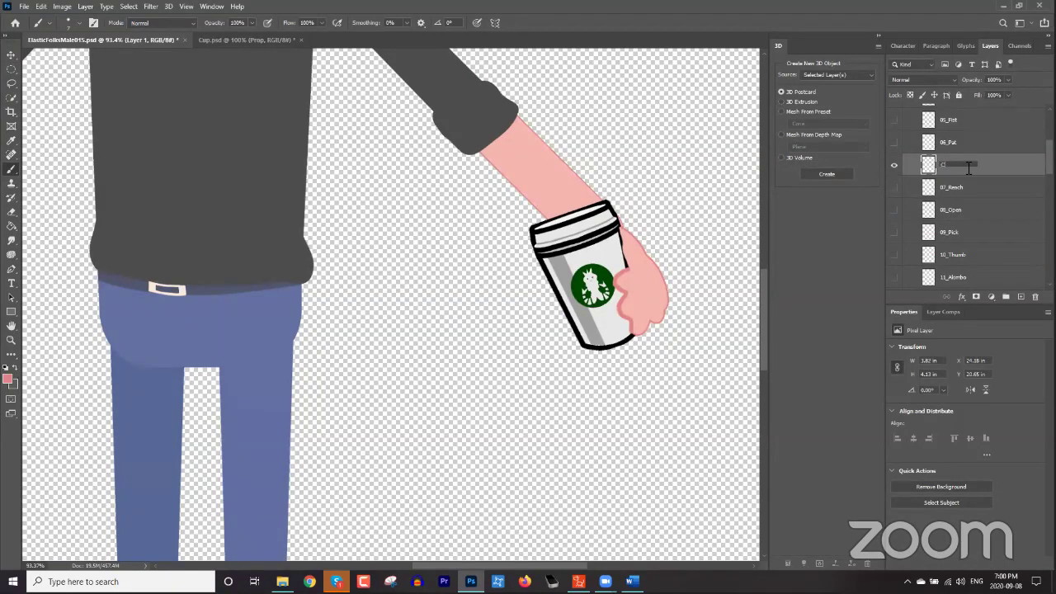
text(Cup Hold)
key(Return)
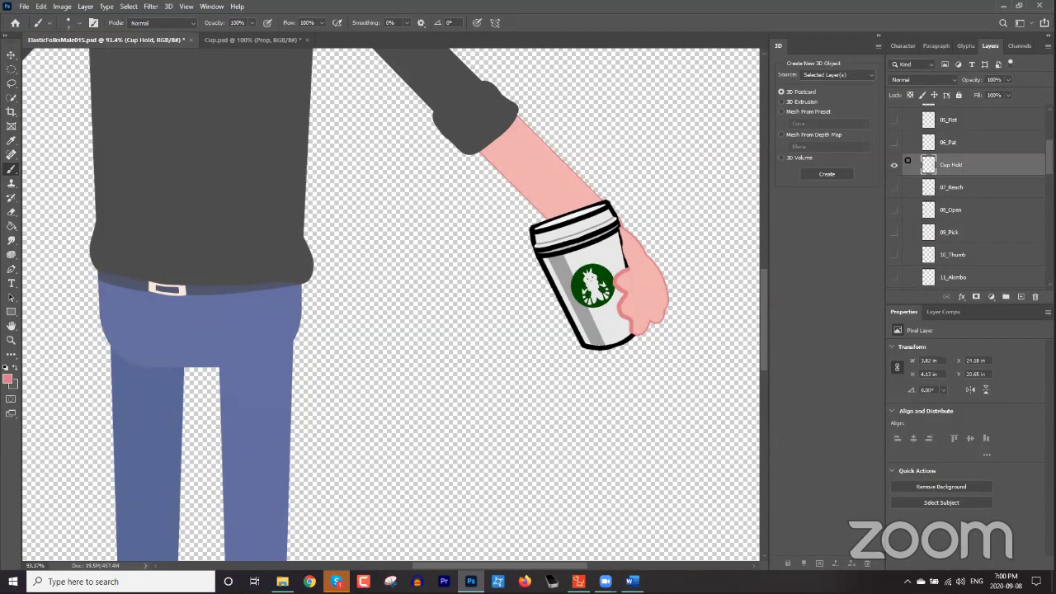
Save the character document and switch to Cartoon Animator 4.
click(17, 6)
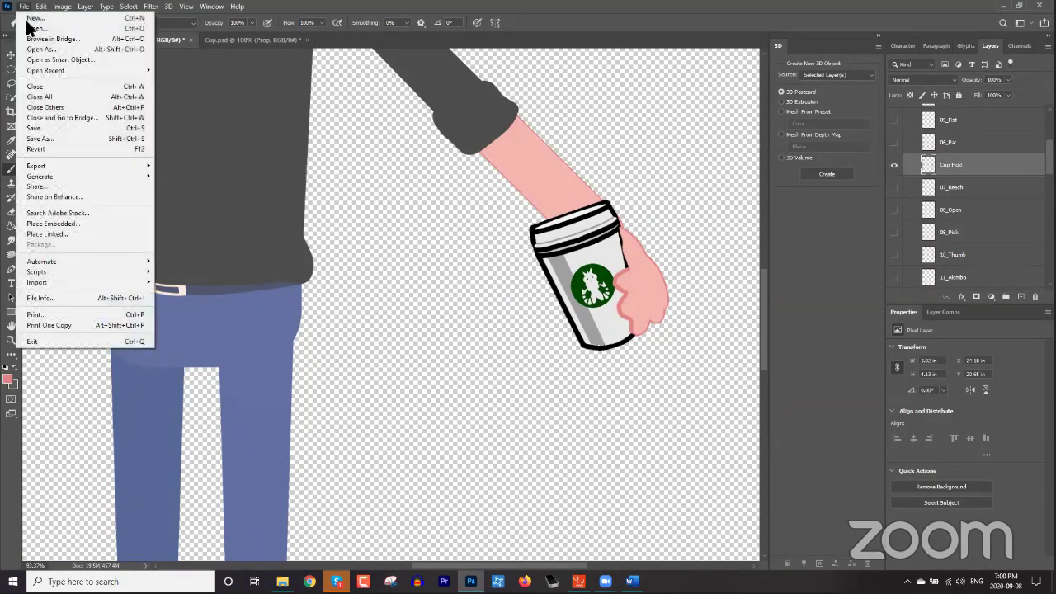
click(51, 129)
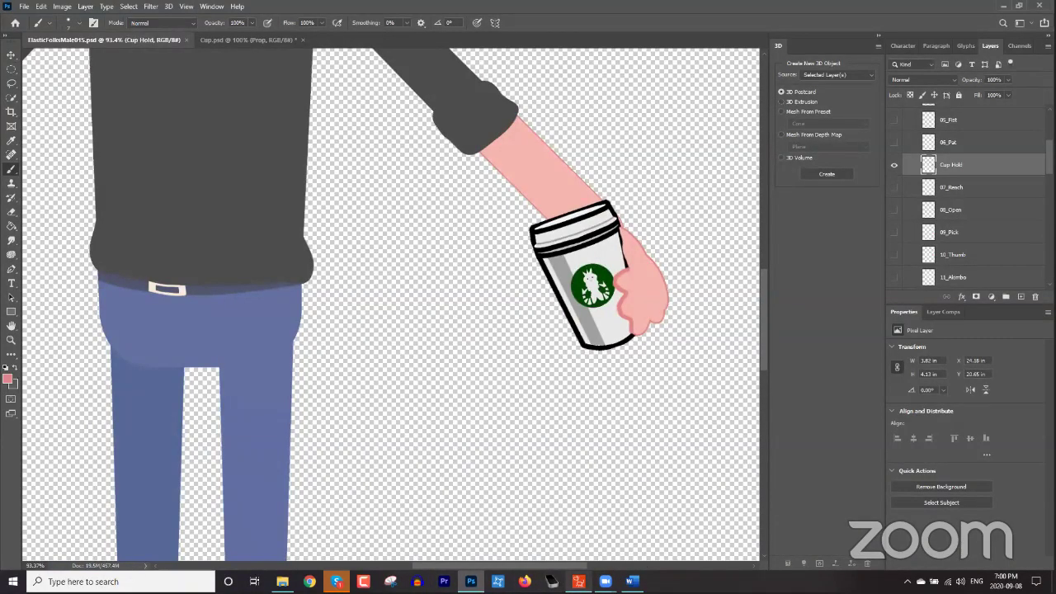
click(578, 580)
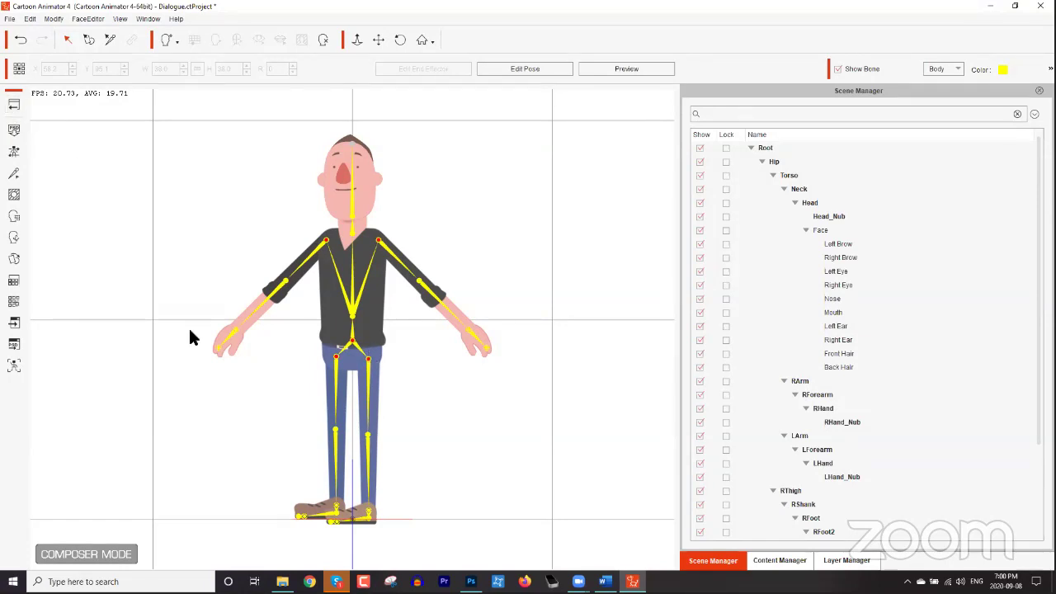
Preview the Cup Hold sprite on the left hand, switch back to 00_Relaxed, and return to Stage mode.
click(471, 343)
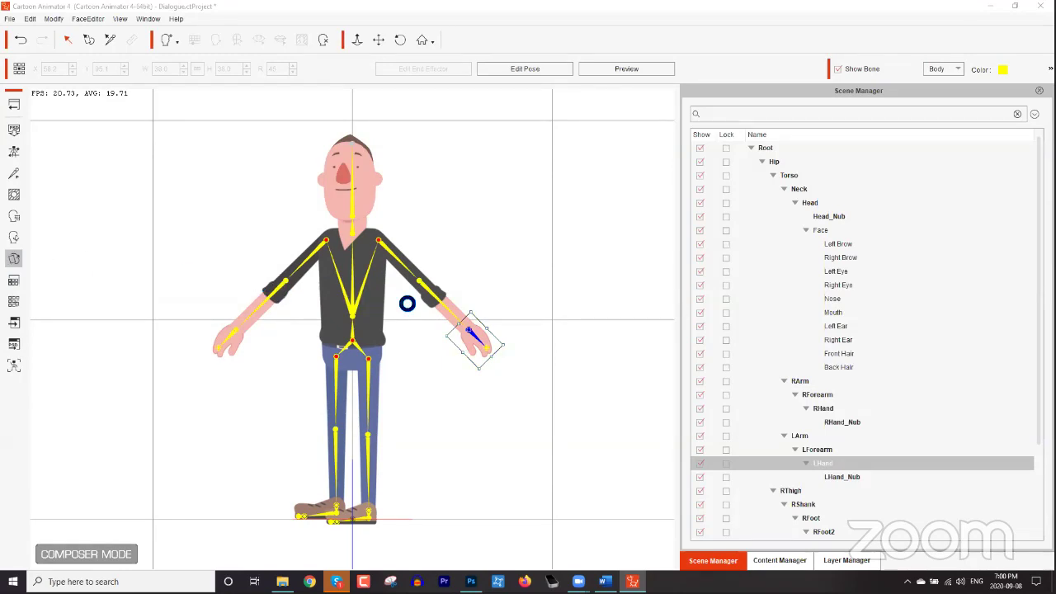
double_click(455, 325)
click(764, 299)
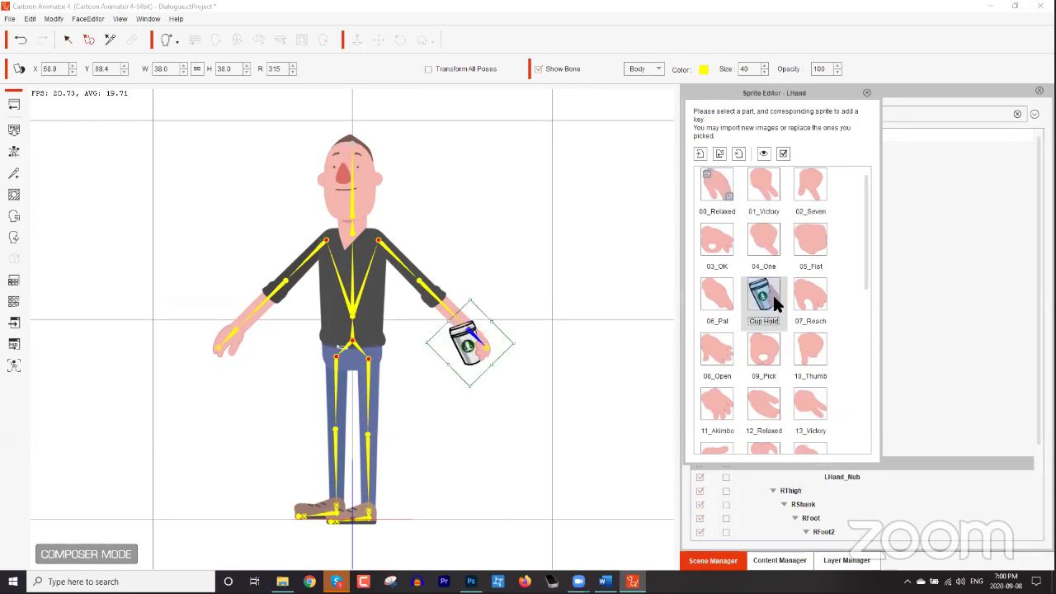
click(726, 198)
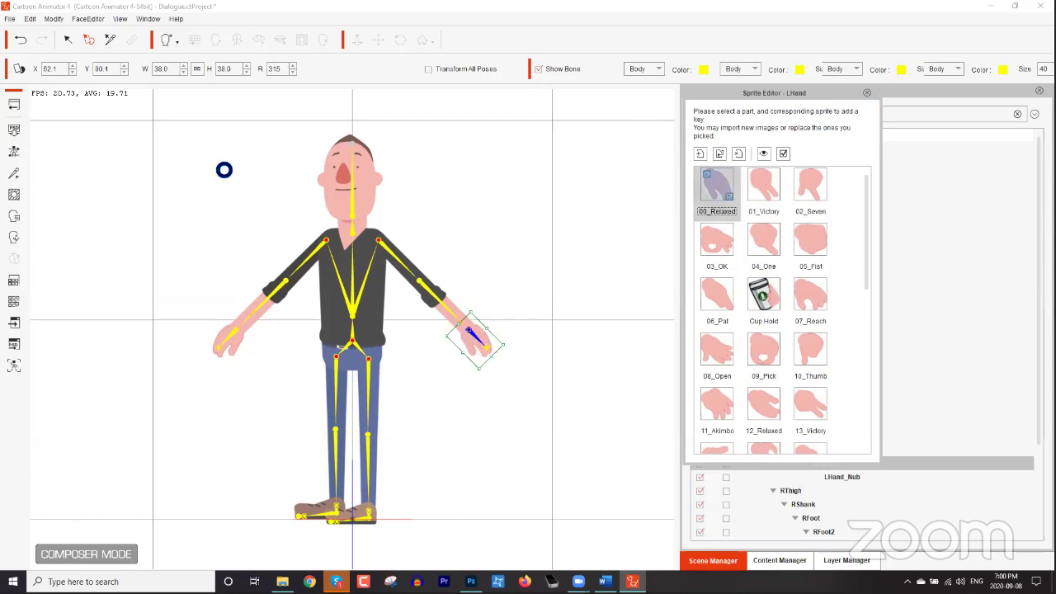
click(13, 106)
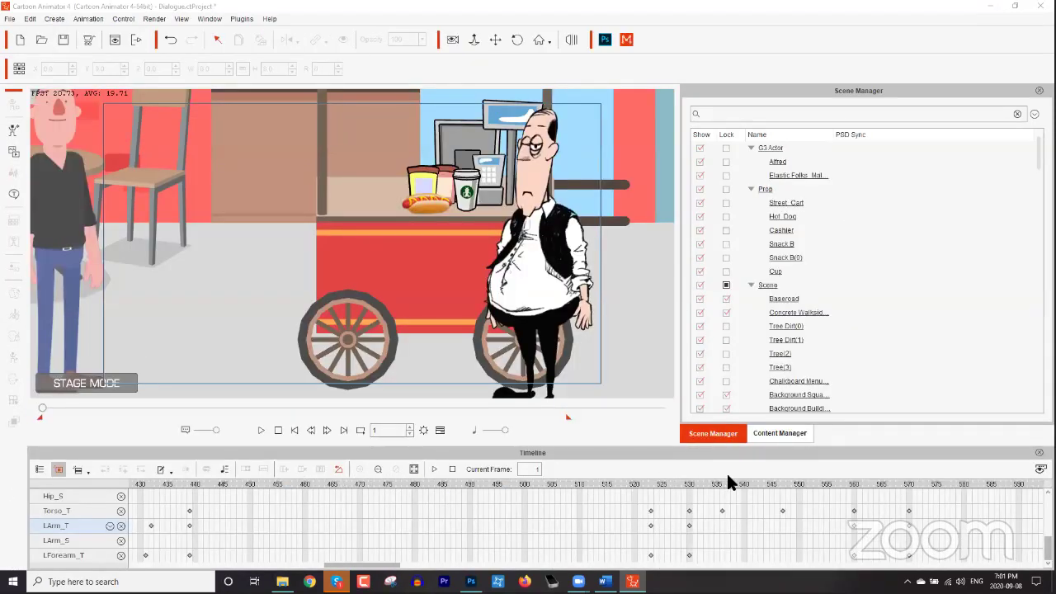
At frame 570, set the left hand sprite of the man in the black shirt to Cup Hold.
drag(729, 482, 910, 482)
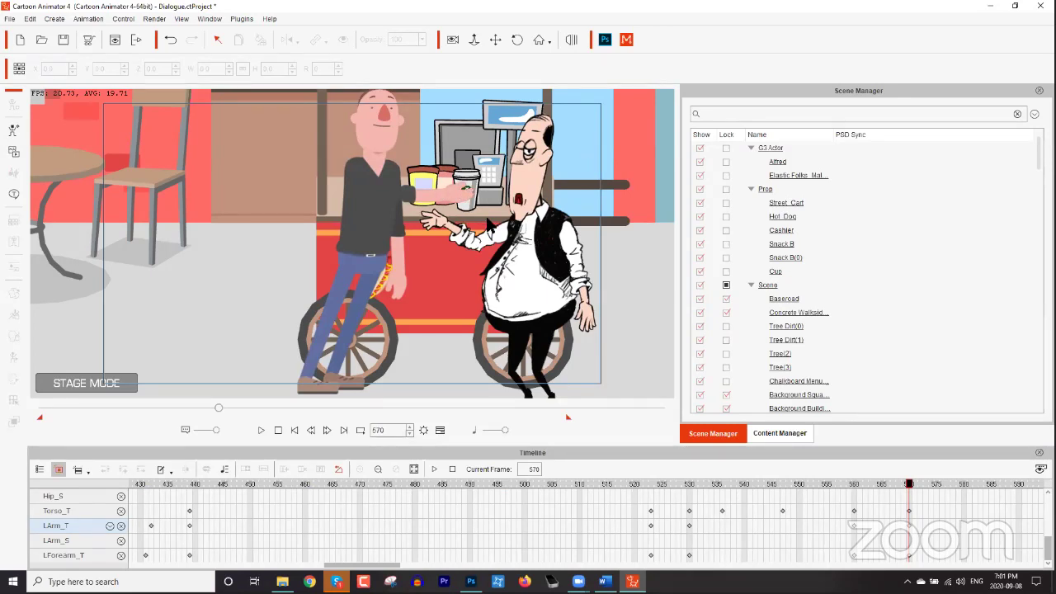
click(452, 191)
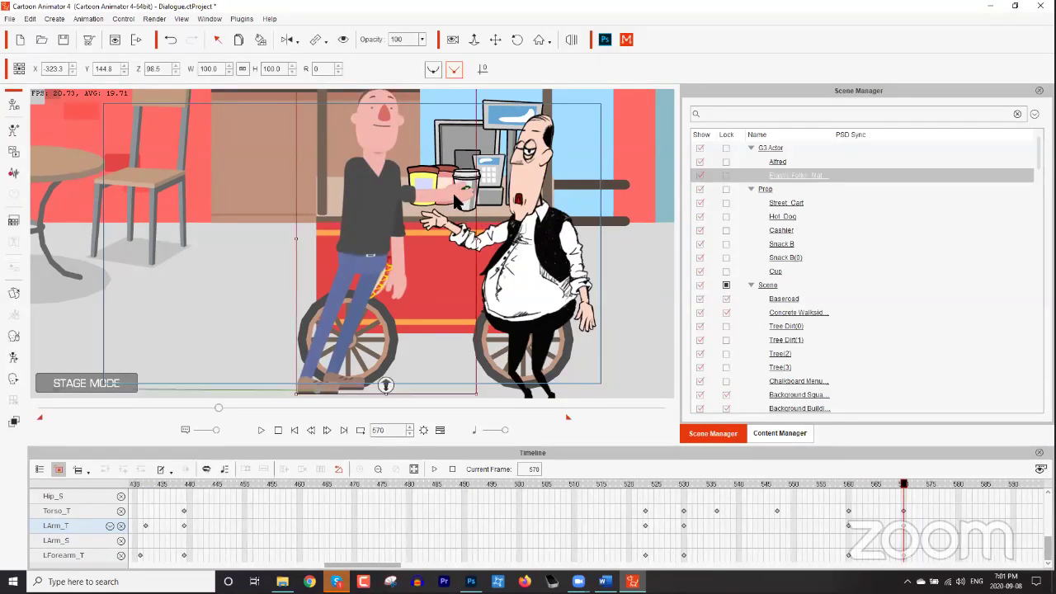
click(8, 293)
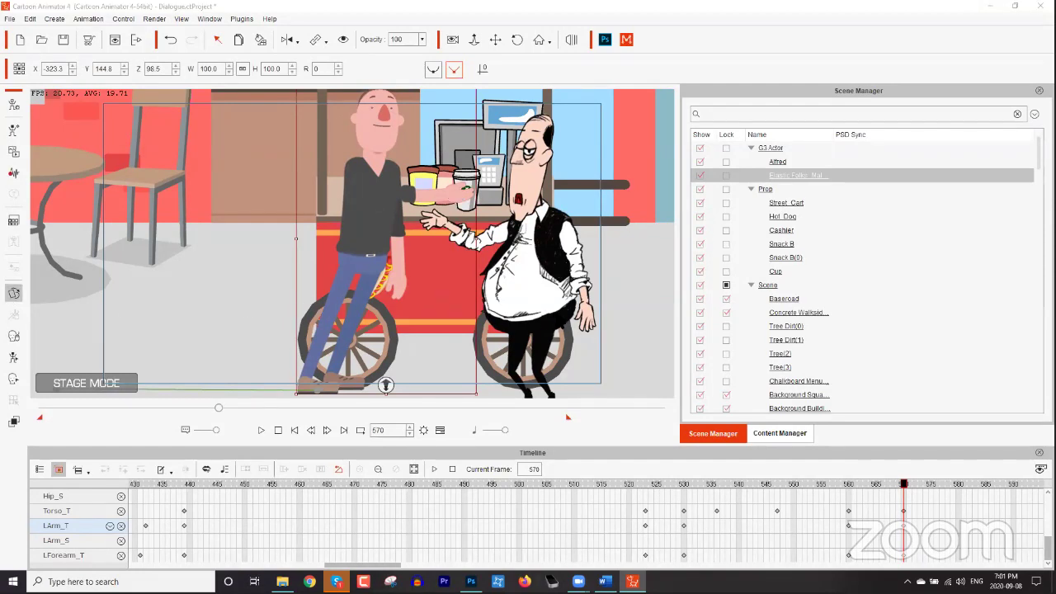
click(458, 199)
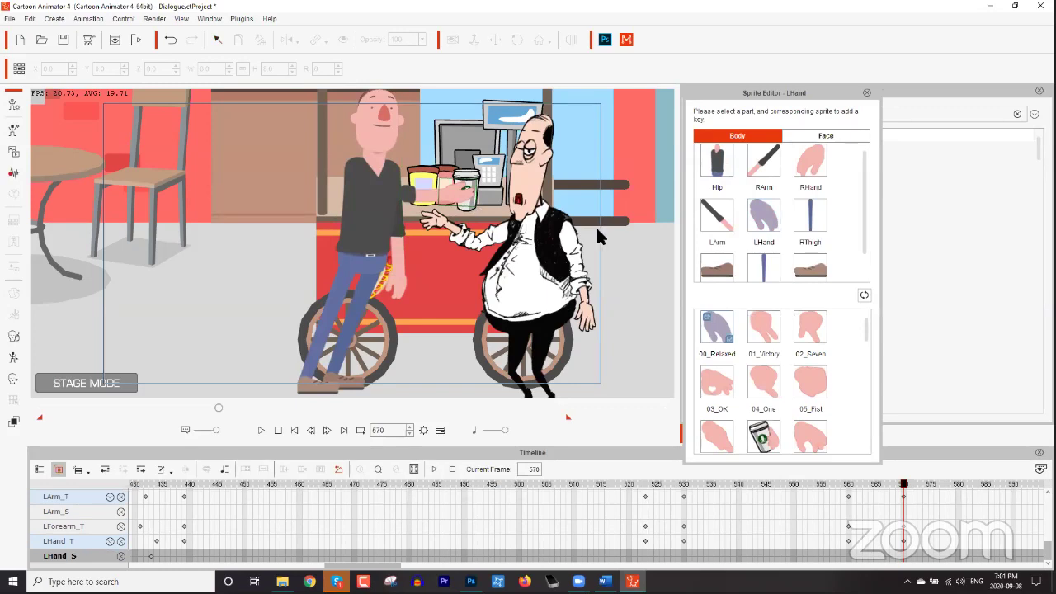
click(767, 429)
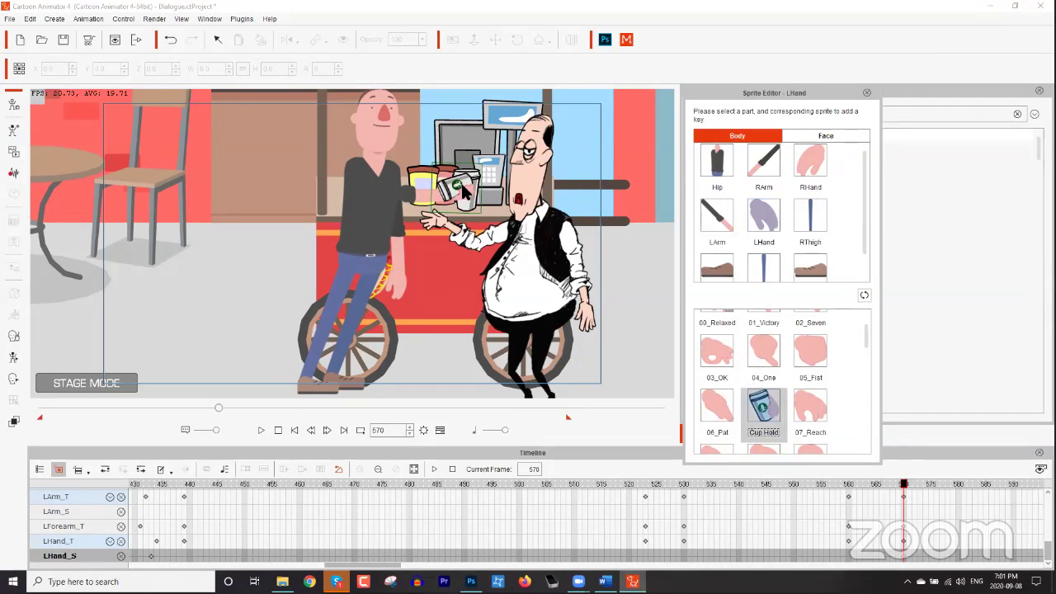
click(866, 94)
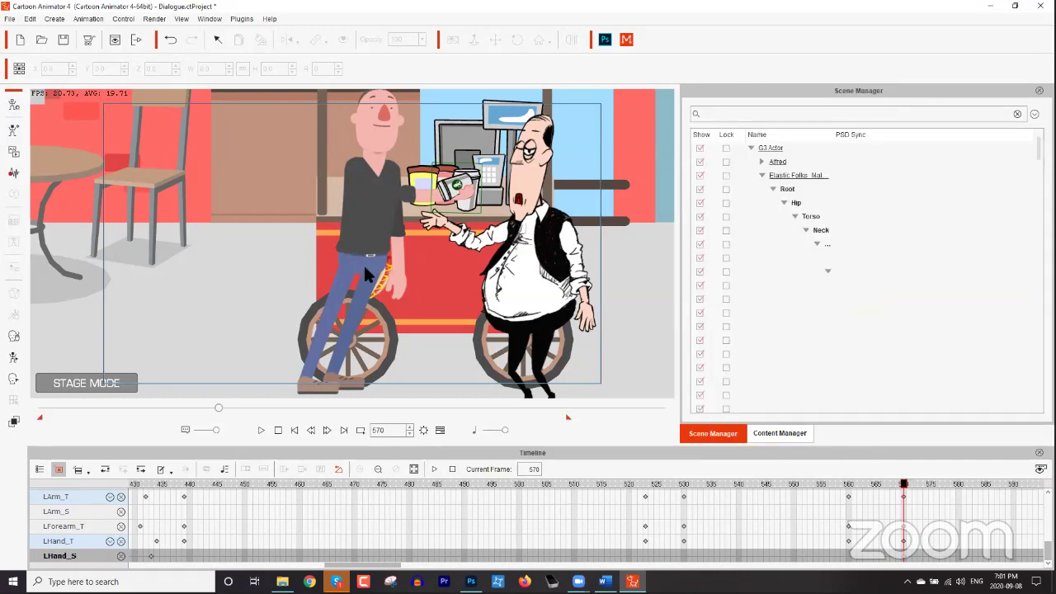
Rotate the left hand to about 252 degrees and raise it so the held cup stands upright beside the cup on the cart.
click(13, 358)
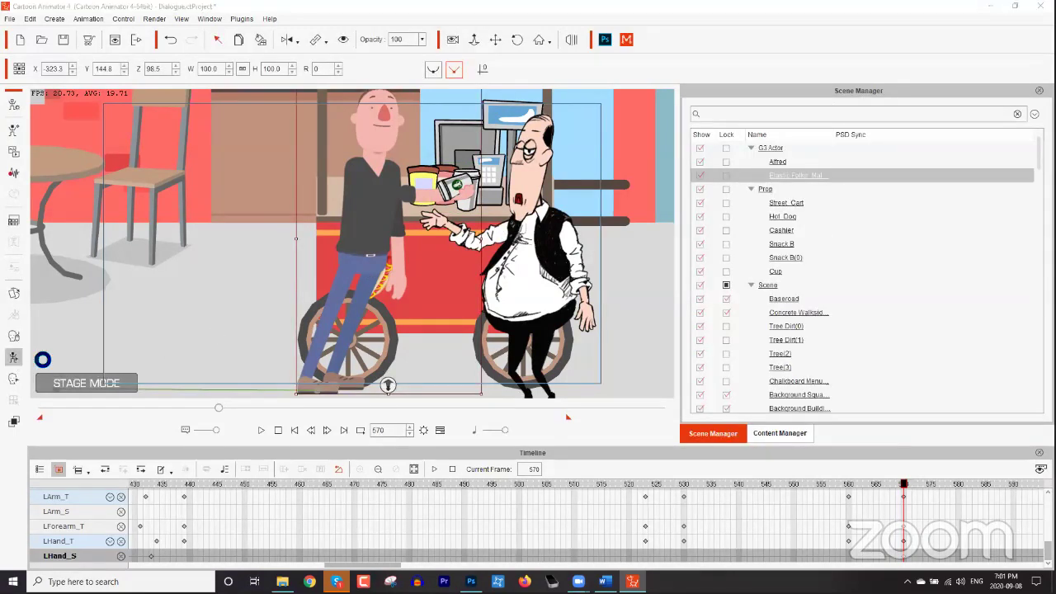
click(459, 193)
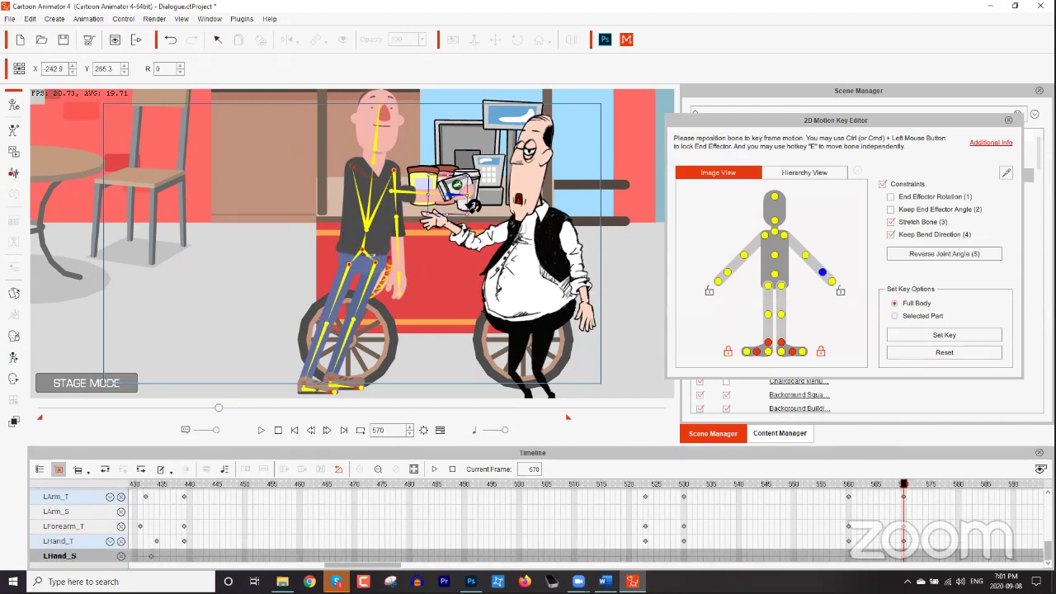
drag(422, 242, 441, 223)
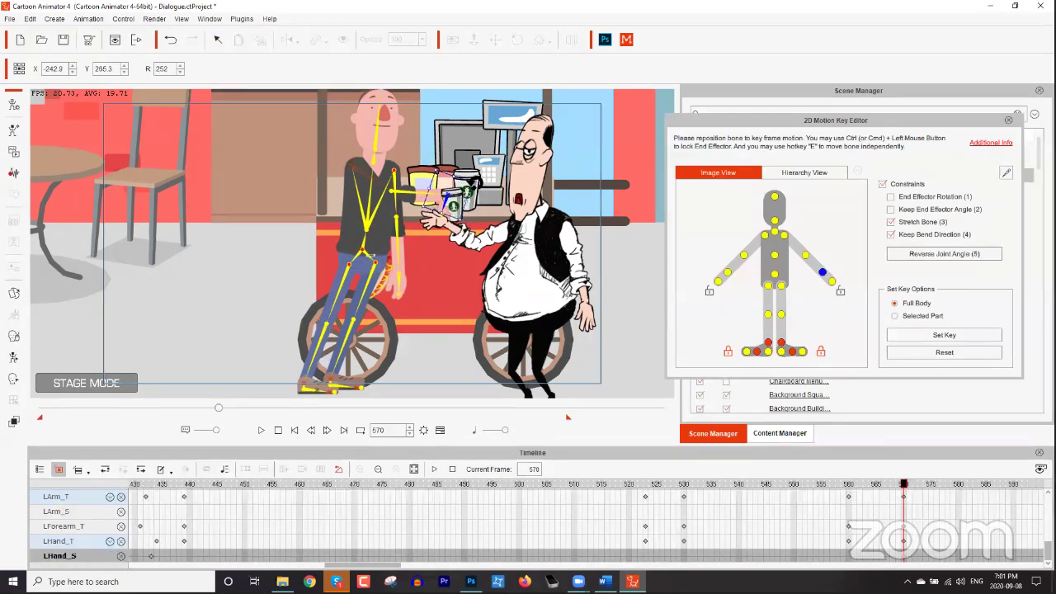
drag(457, 200, 461, 191)
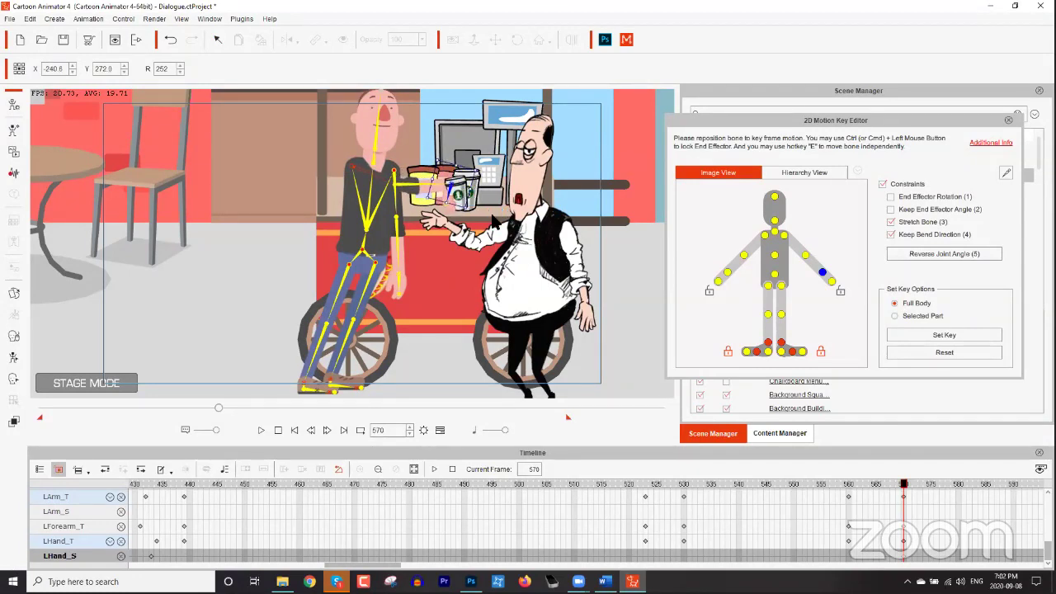
click(1008, 120)
Hide the Cup prop on the cart from frame 570 onward.
mouse_move(904, 483)
mouse_down()
mouse_move(871, 482)
mouse_move(910, 475)
mouse_move(902, 481)
mouse_up()
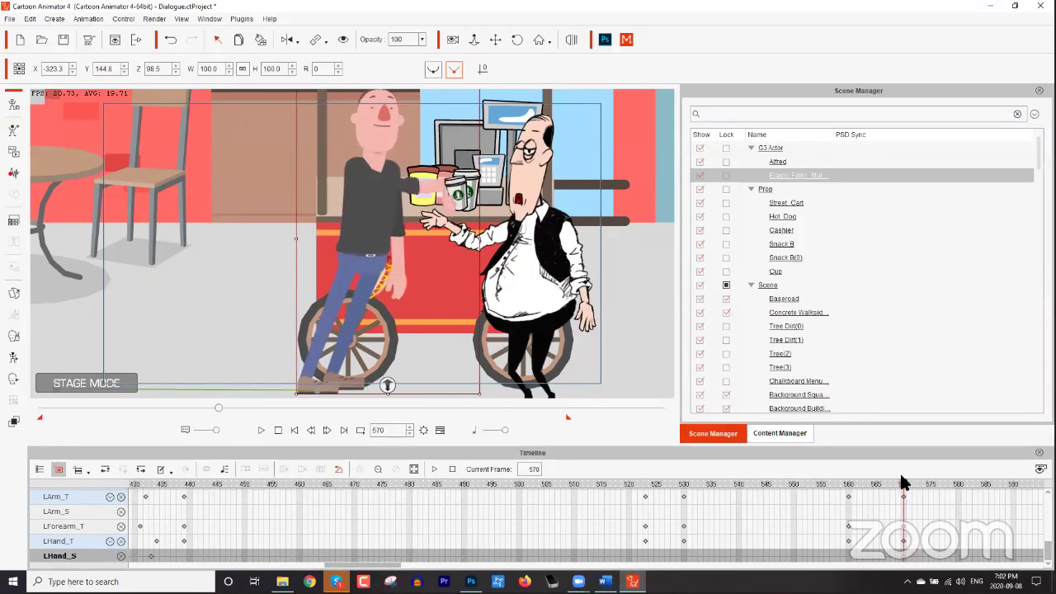
click(473, 180)
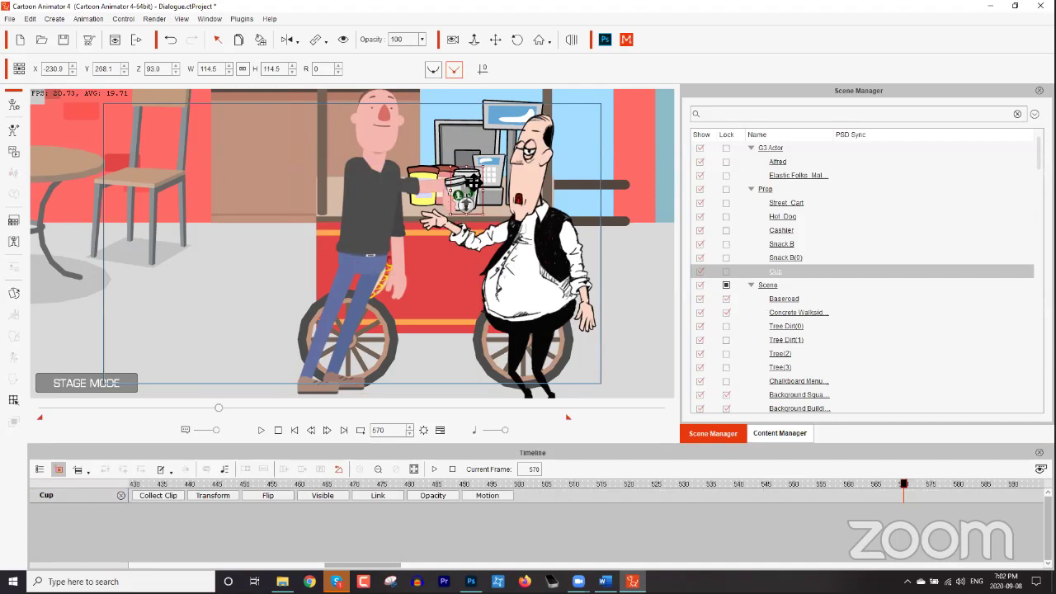
click(342, 39)
Play and scrub through the cup pick-up to check the swap, and return to the first frame.
drag(899, 490, 885, 466)
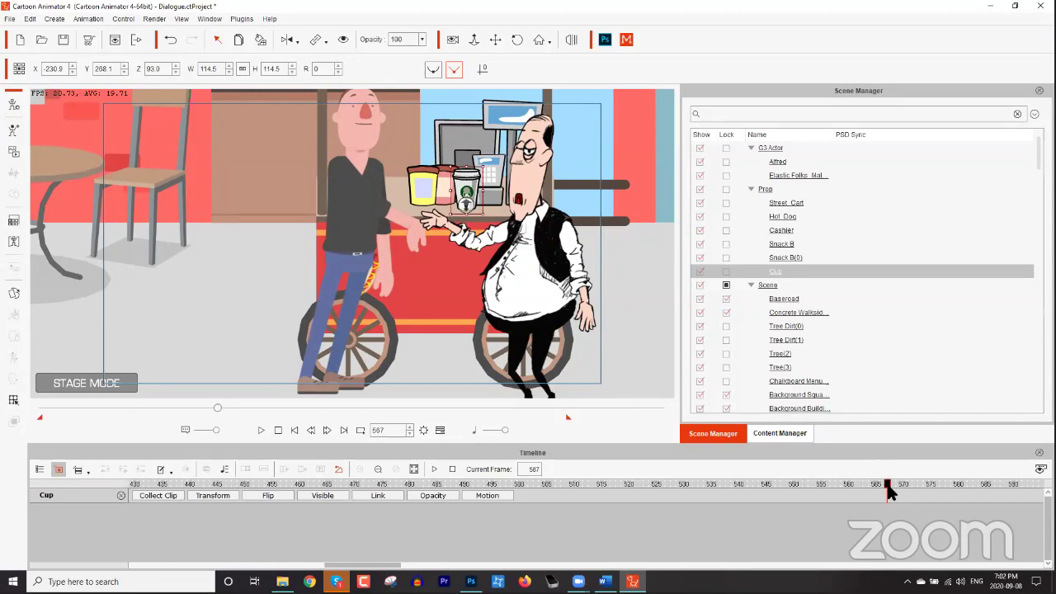
drag(885, 489, 837, 487)
key(space)
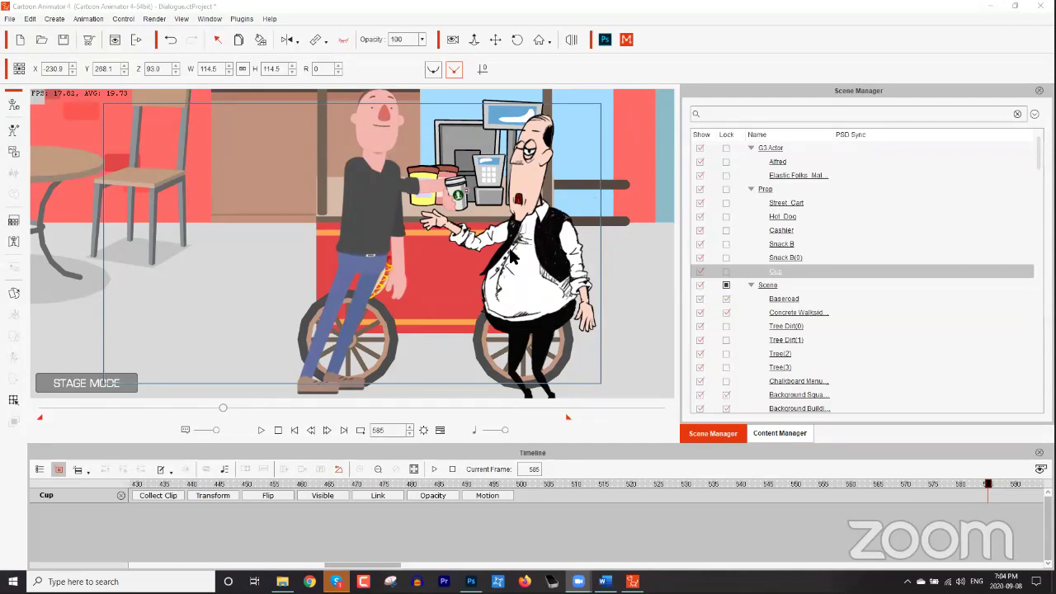
drag(490, 491, 452, 474)
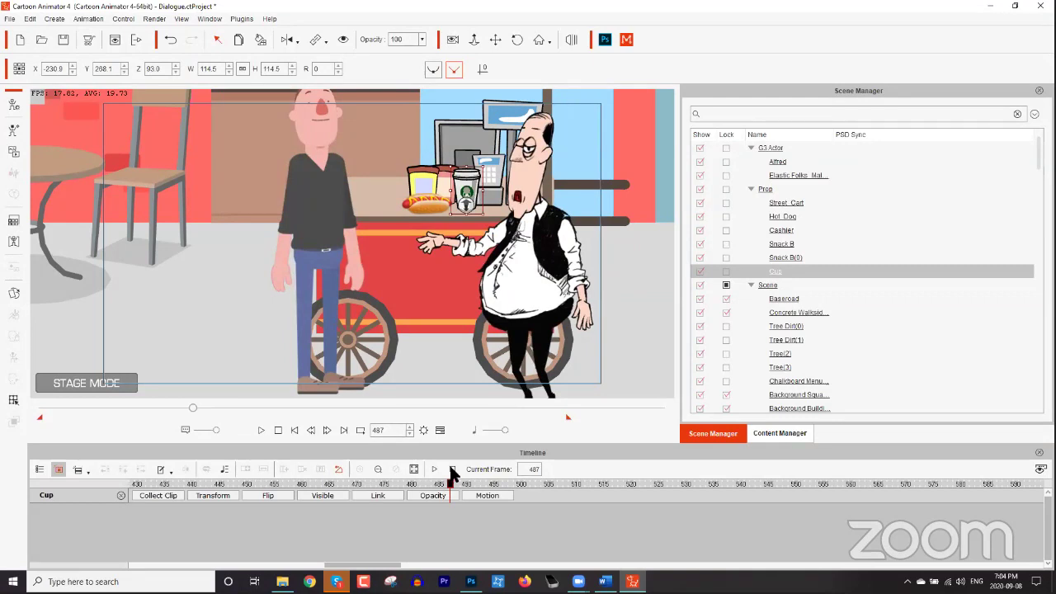
click(279, 430)
Add the Helsing character from the G3 360 Head Tools Bonus actor templates to the scene.
drag(217, 267, 329, 263)
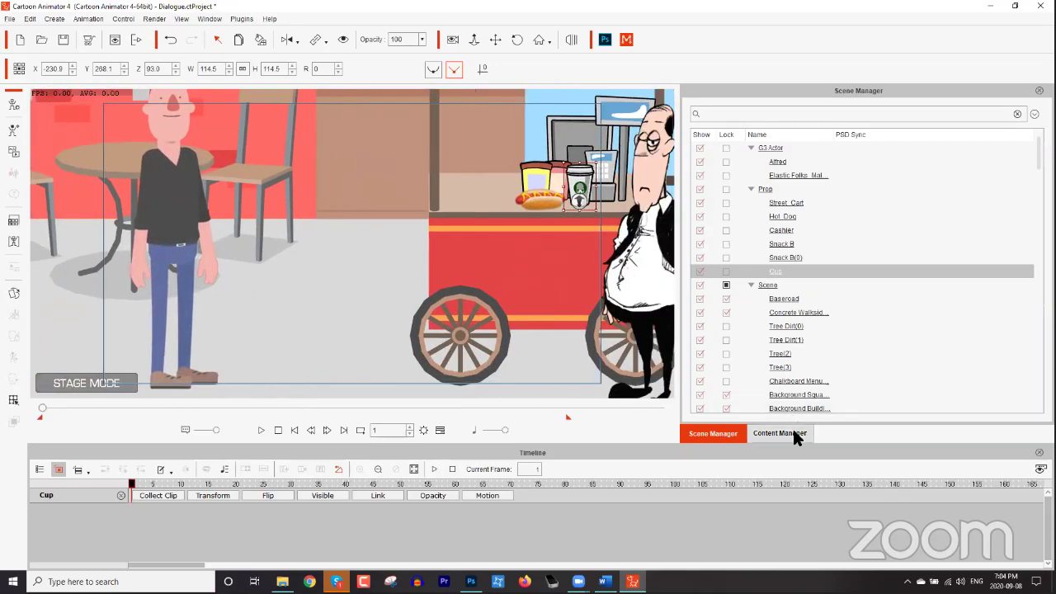
click(779, 433)
click(734, 171)
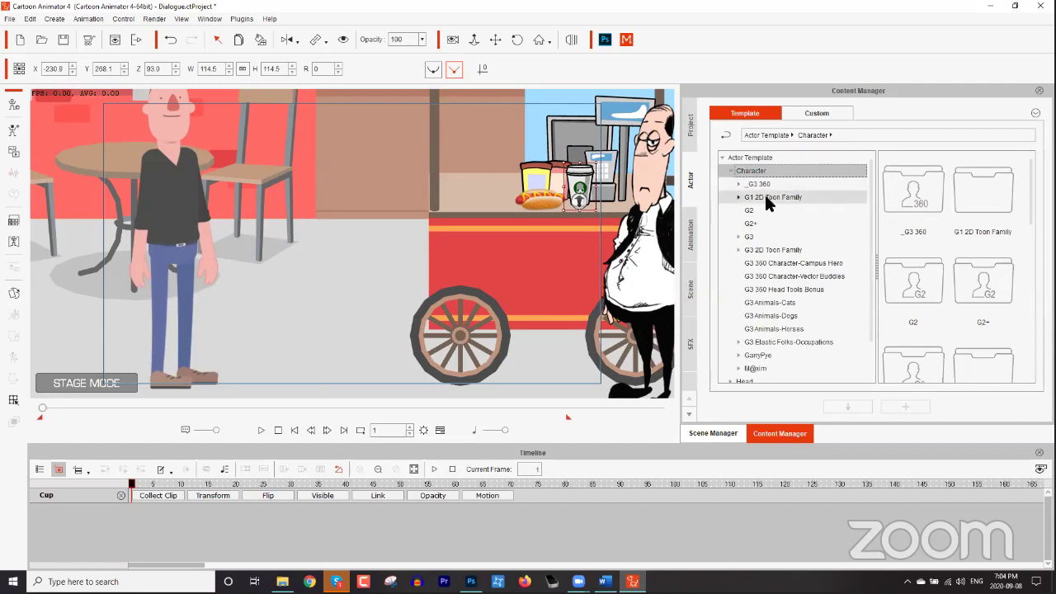
click(785, 342)
scroll(770, 283, down, 2)
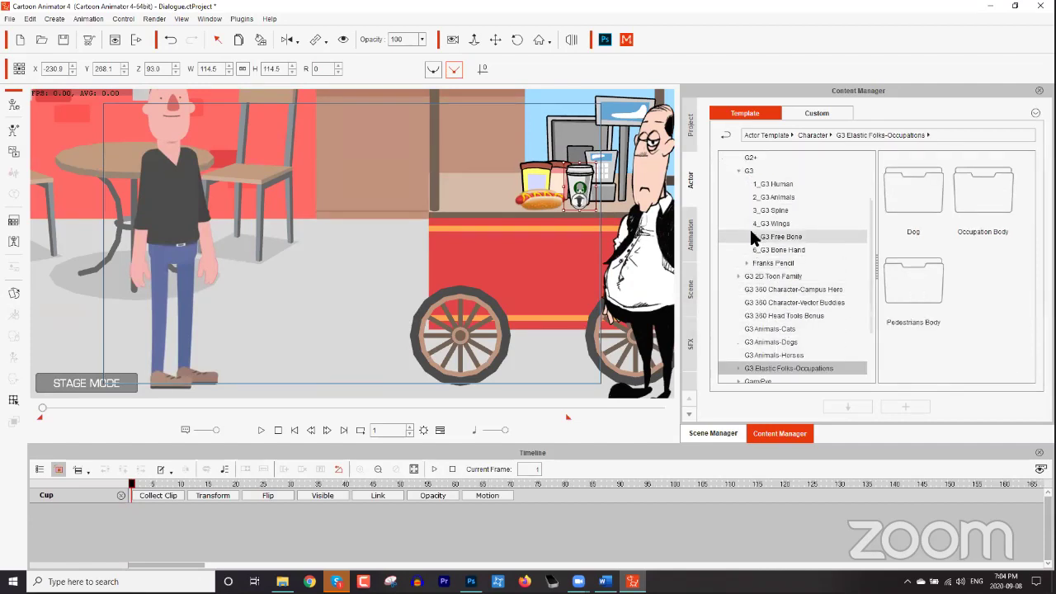
click(738, 158)
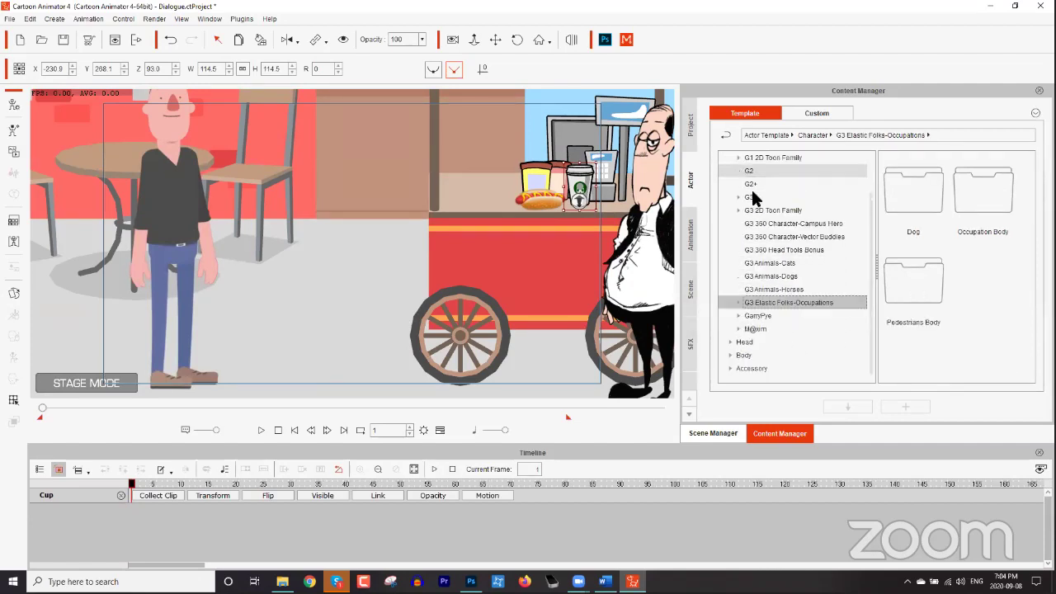
click(808, 249)
drag(1030, 206, 1029, 270)
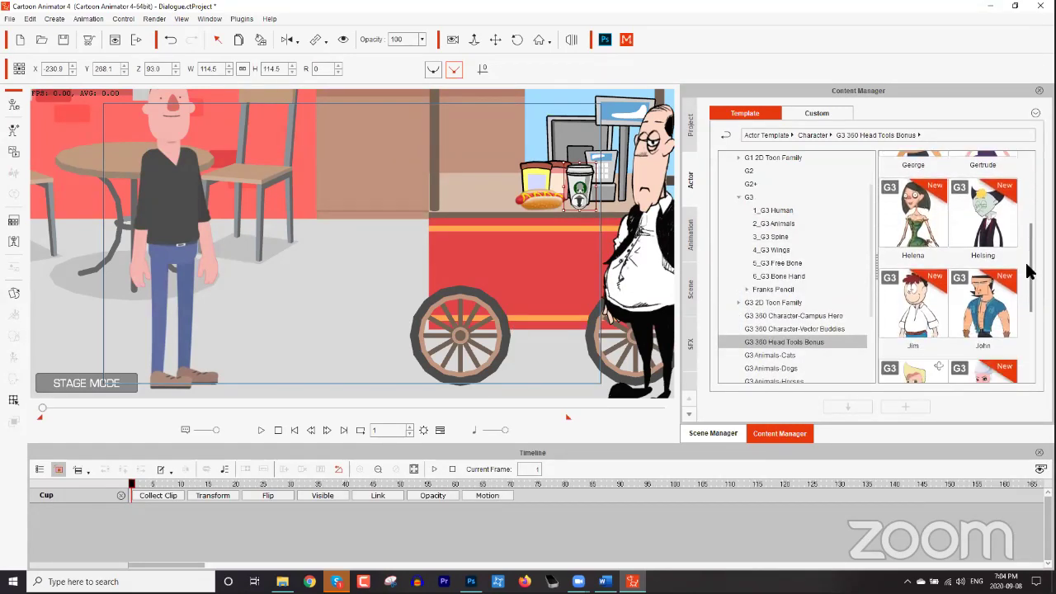
drag(986, 225, 345, 309)
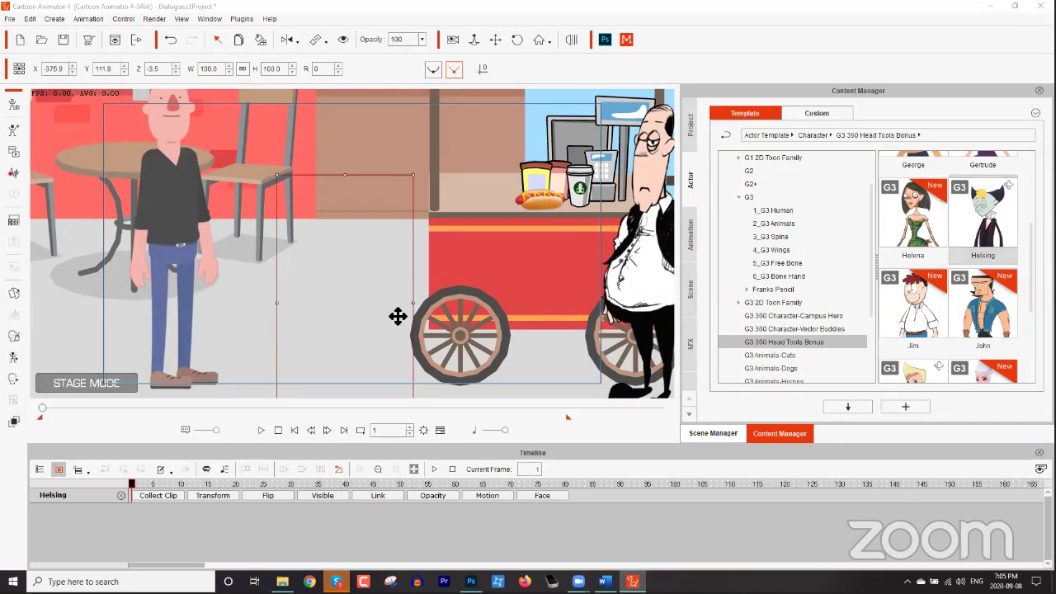
Move Helsing onto the pavement between the lamp post and the man in the black shirt, at about X -629, Y 128.
scroll(398, 316, down, 5)
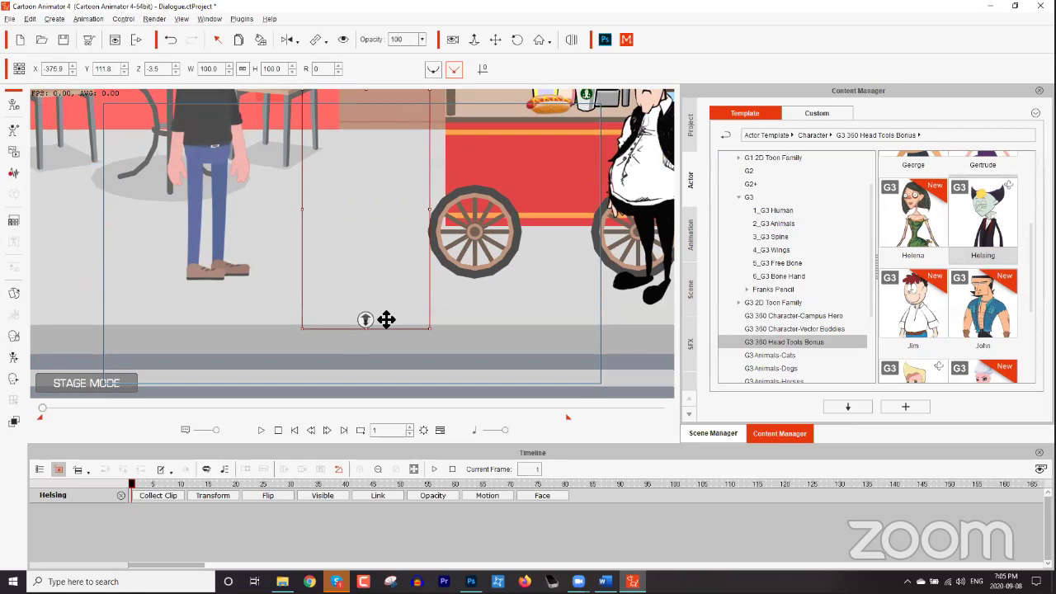
drag(275, 216, 368, 222)
drag(626, 236, 245, 210)
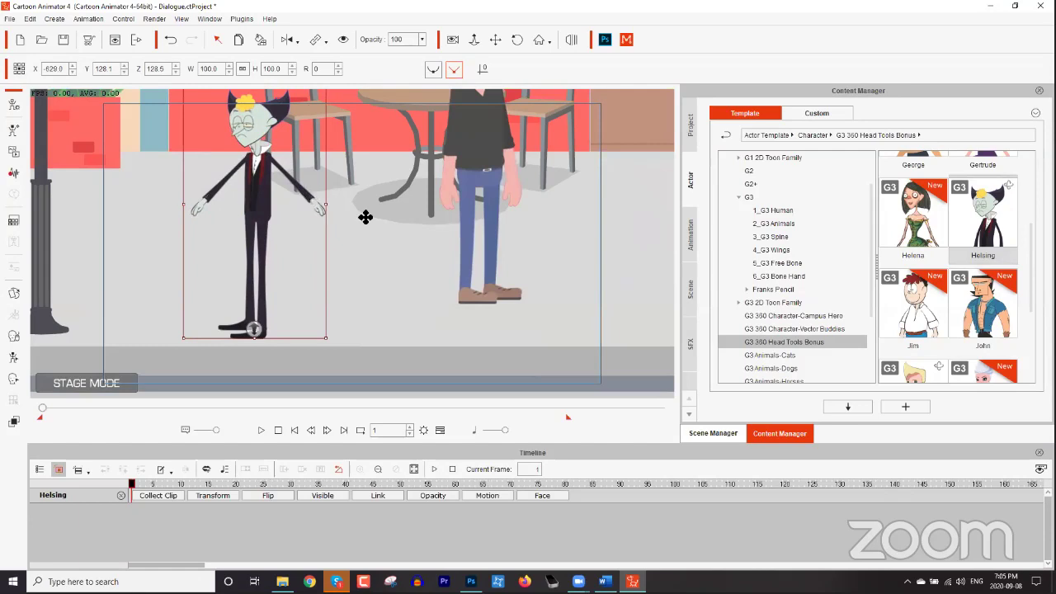
Start the playback range at frame 734, play briefly, and return to that frame.
drag(41, 418, 147, 420)
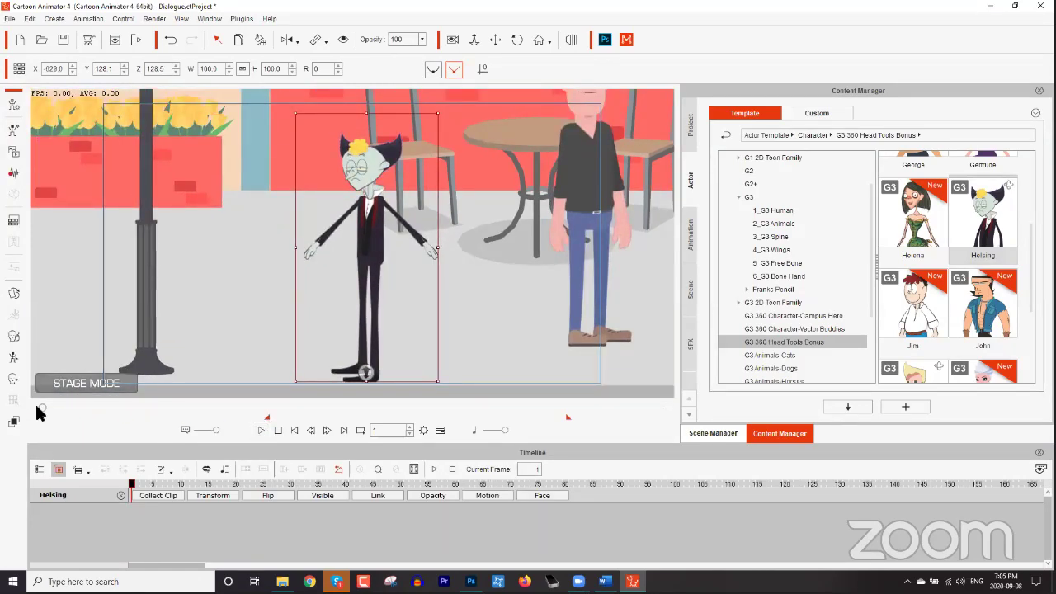
drag(42, 407, 89, 407)
click(260, 430)
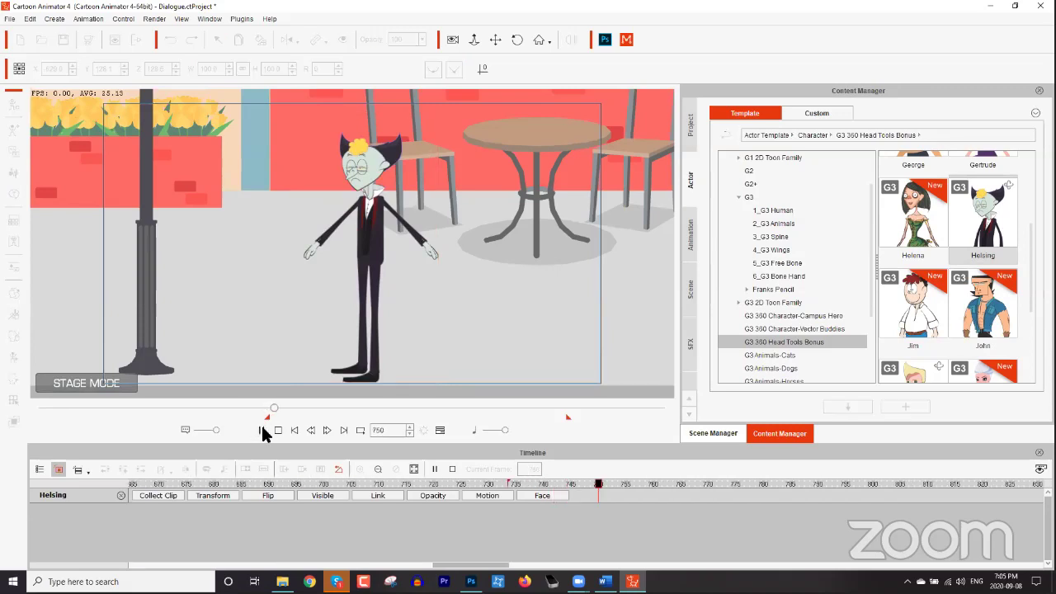
click(277, 429)
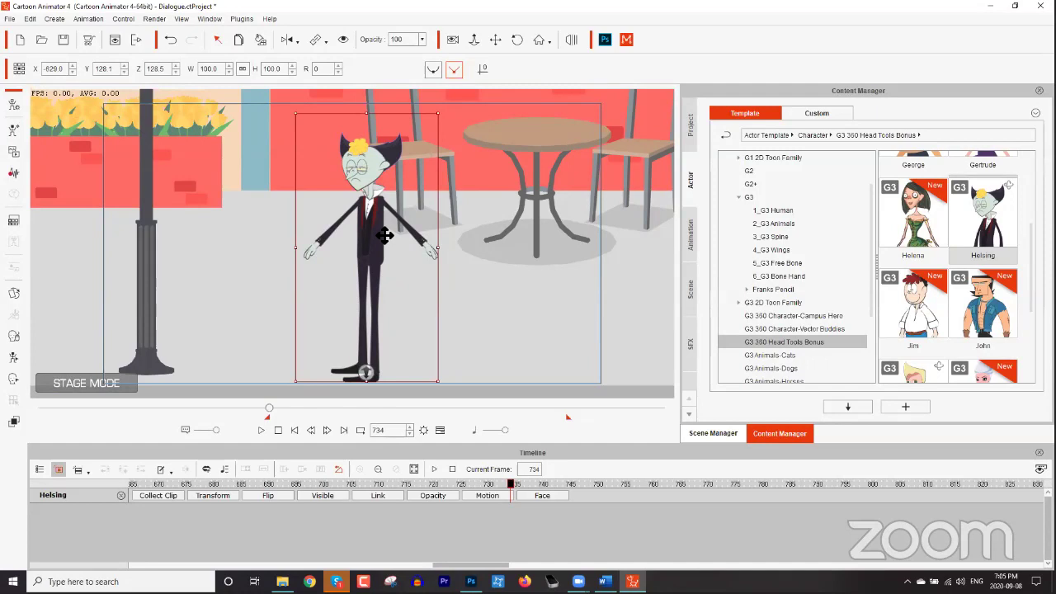
Set a full-body motion key for Helsing at frame 734 and show his Motion track in the timeline.
click(13, 361)
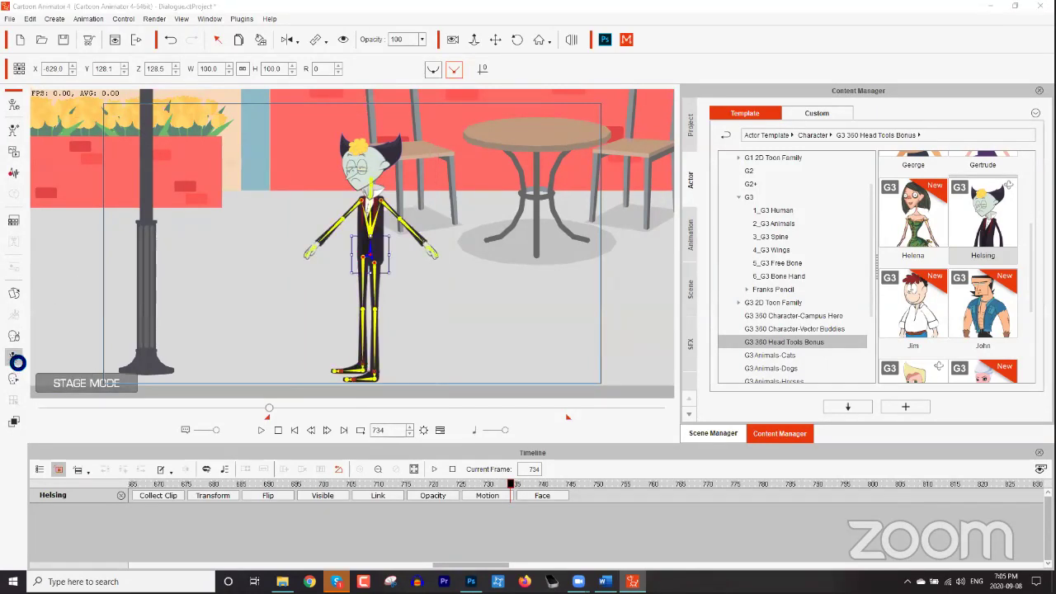
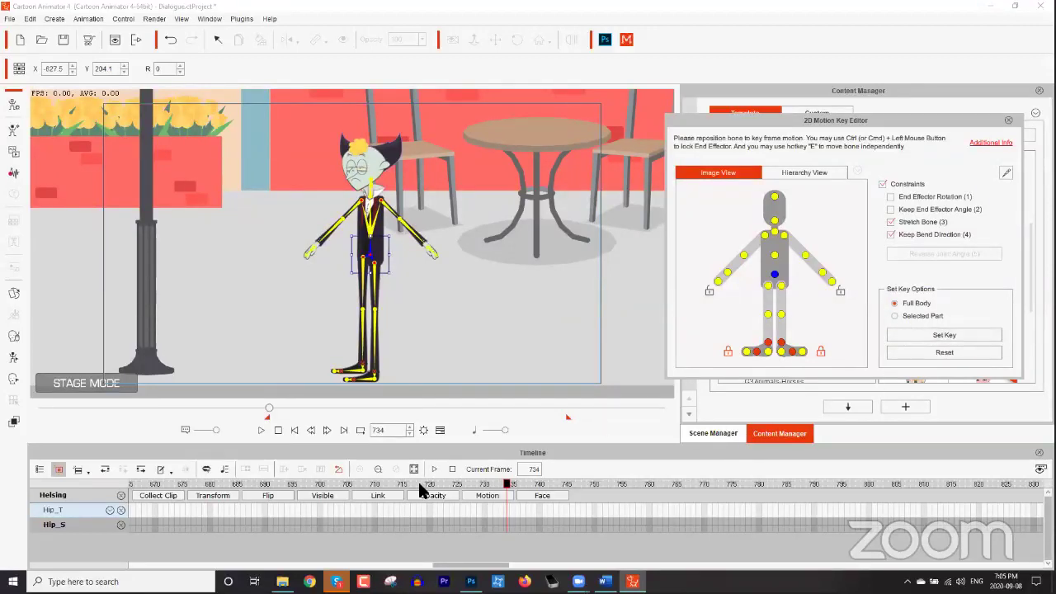
click(939, 335)
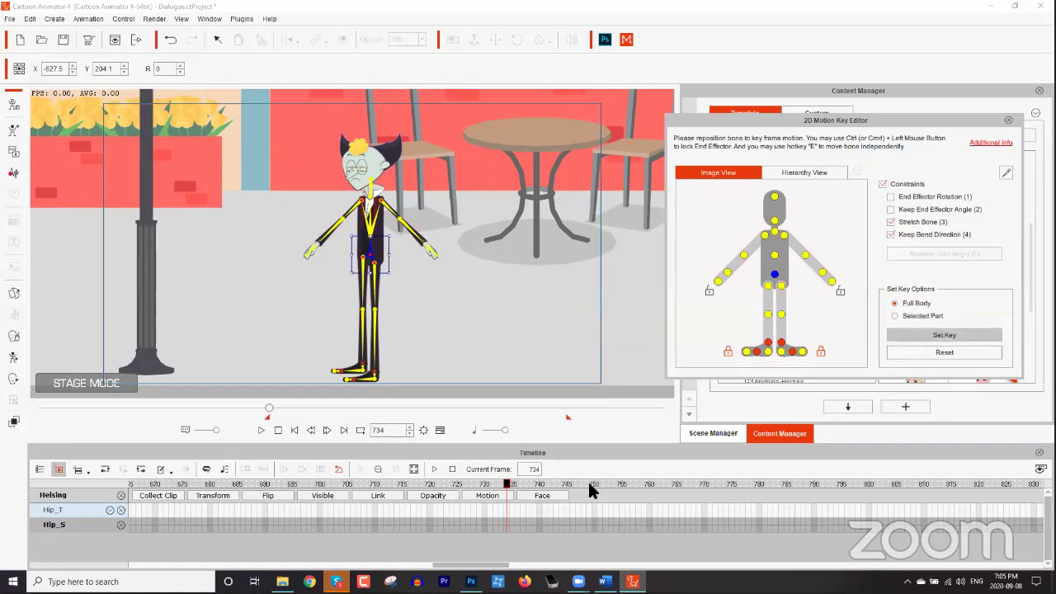
click(495, 493)
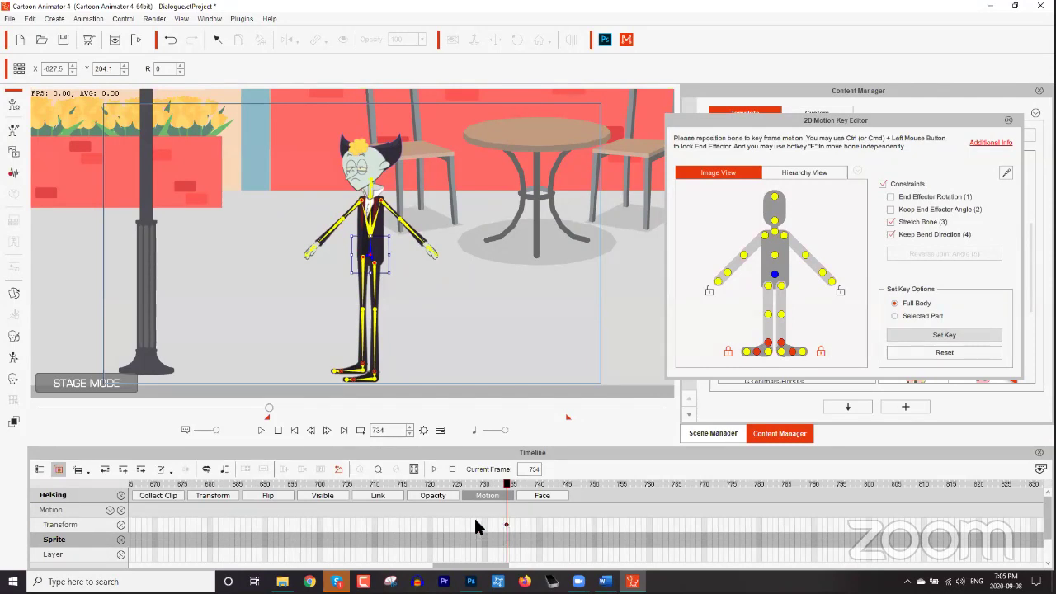
click(212, 496)
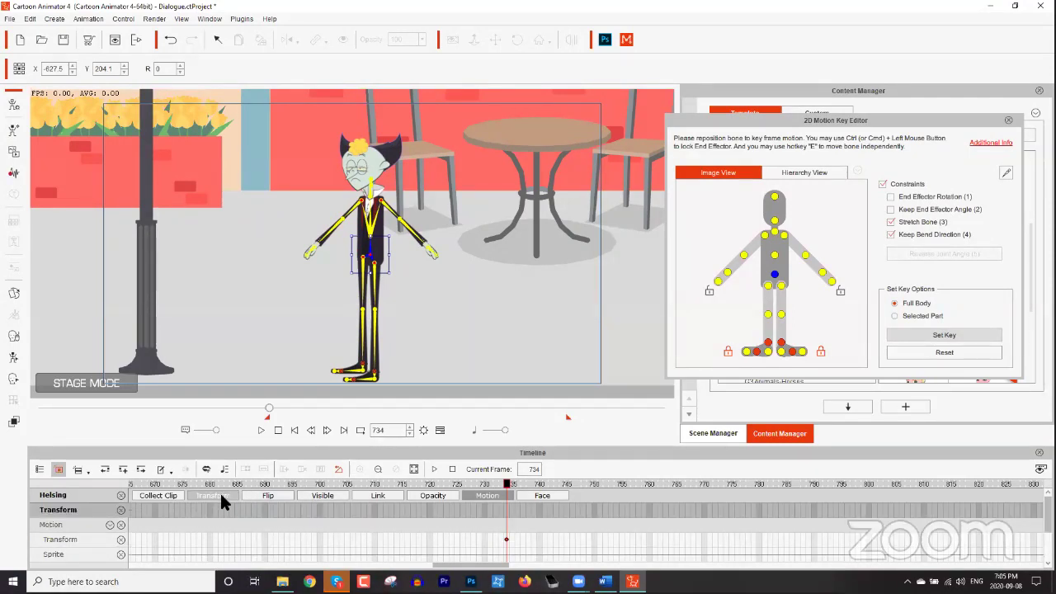
click(220, 495)
click(220, 495)
click(220, 496)
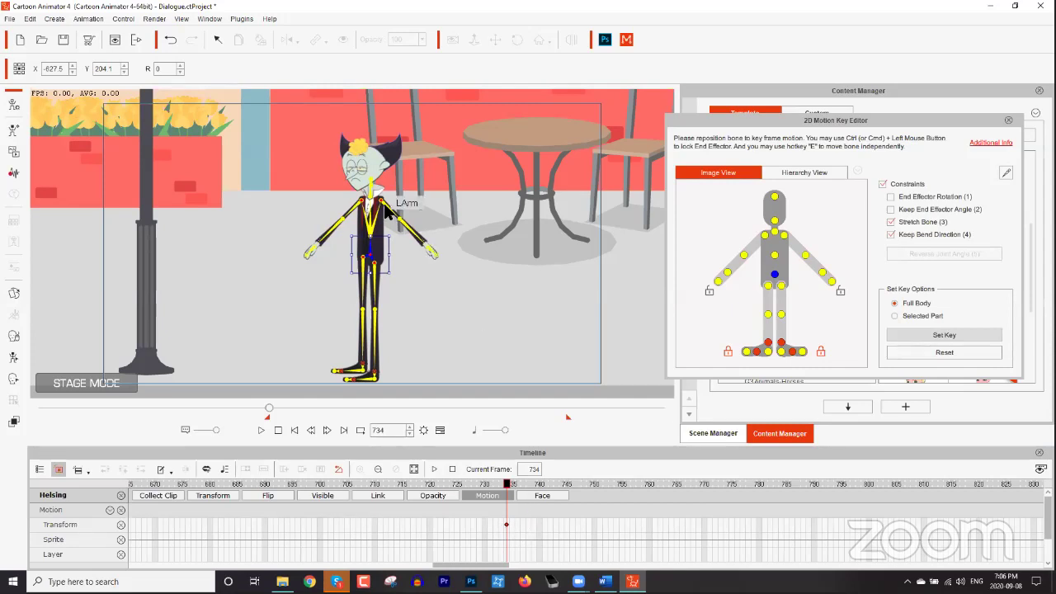
Rotate Helsing's left arm to about 41 degrees and right arm to about 323 degrees so both hang at his sides.
drag(387, 212, 356, 209)
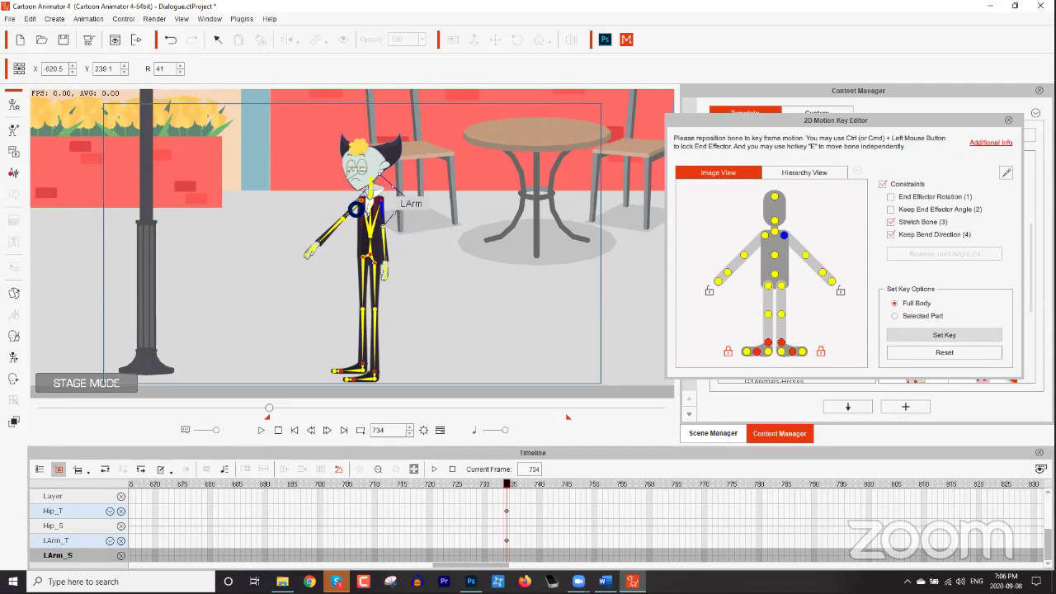
click(357, 211)
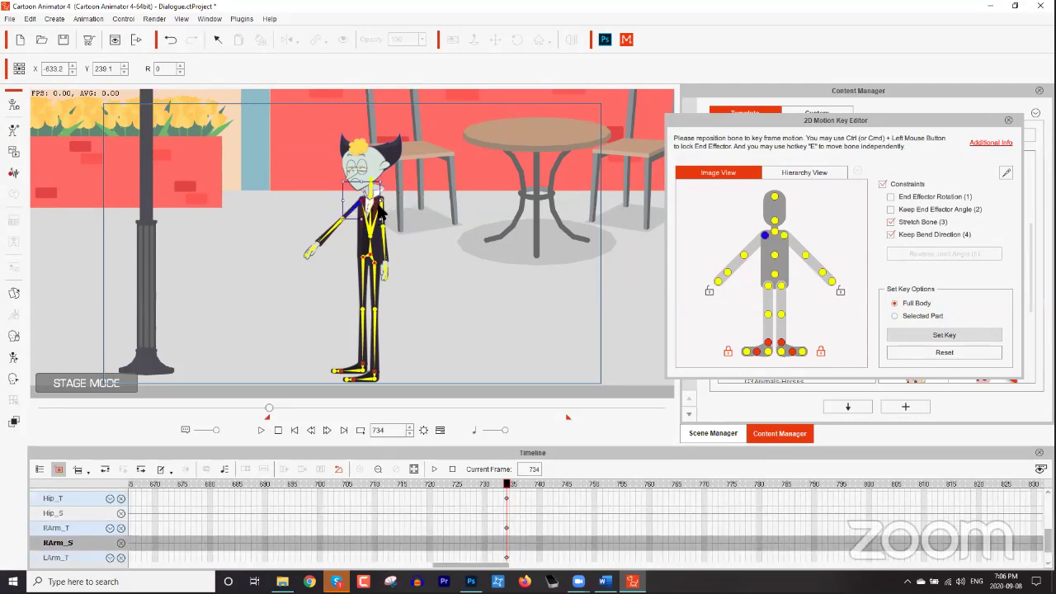
drag(385, 201, 385, 179)
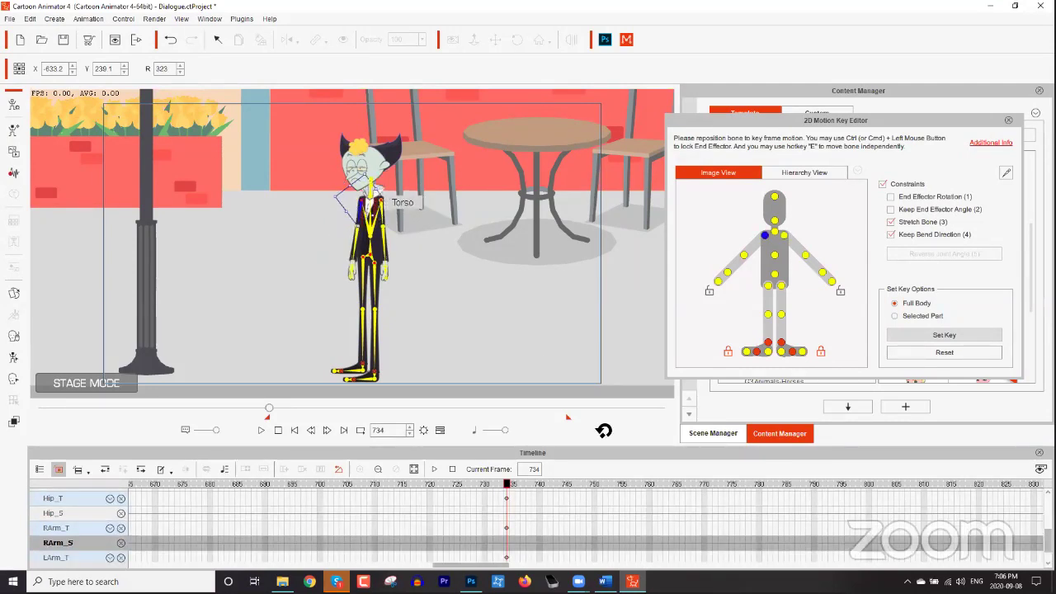
At frame 745, bend Helsing forward from the hip to a rotation of about 281 degrees, facing the lamp post.
click(493, 489)
drag(492, 489, 567, 488)
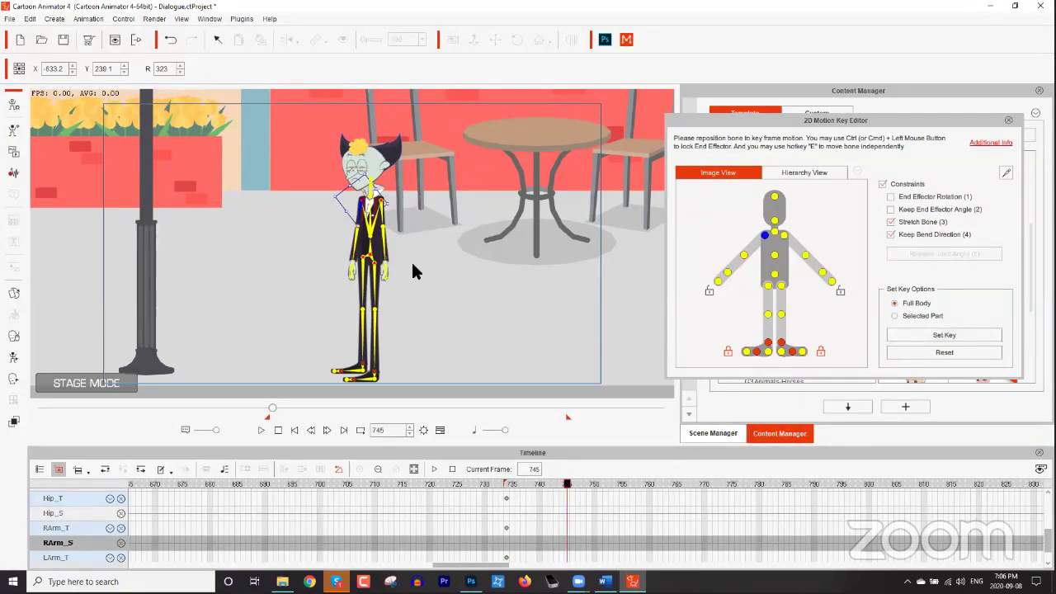
click(775, 276)
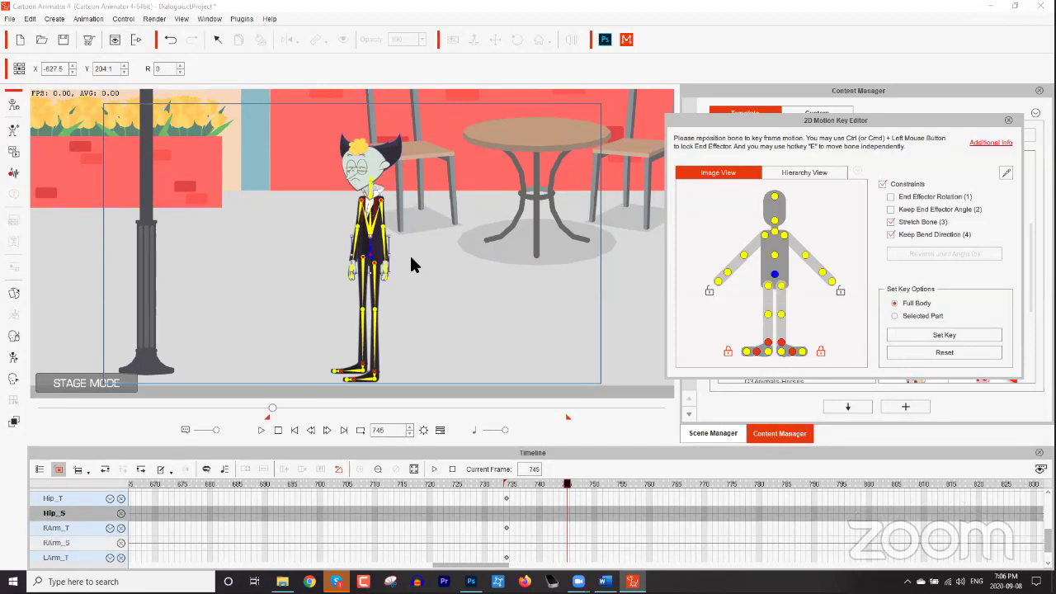
drag(399, 251, 399, 252)
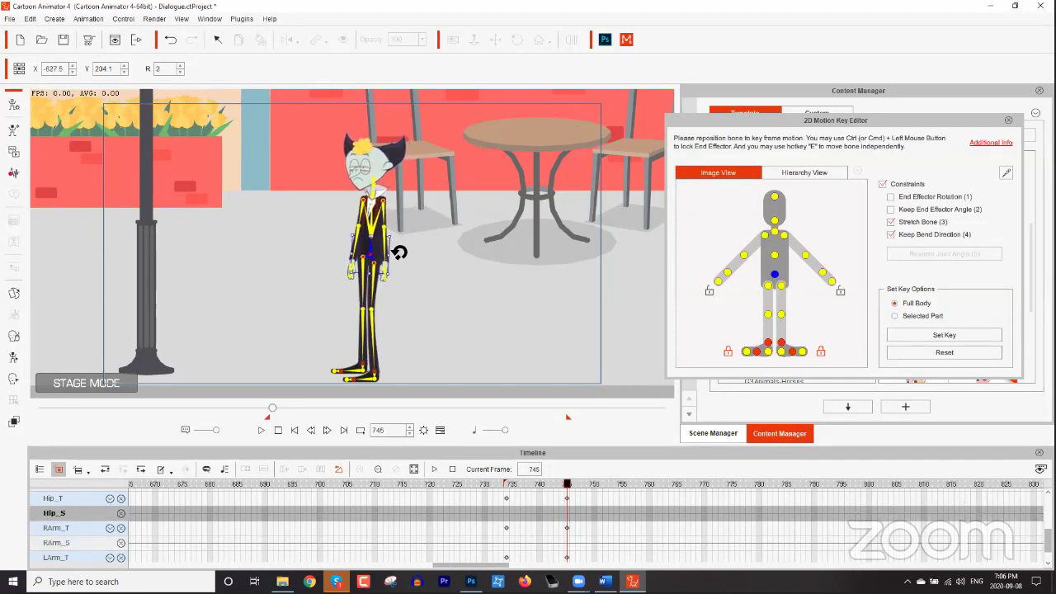
click(890, 222)
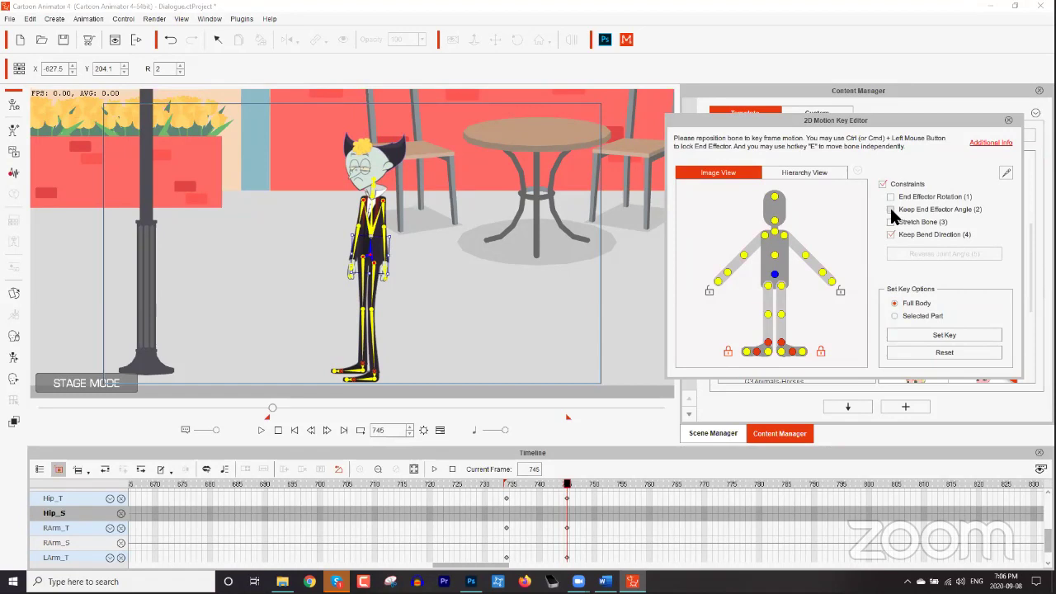
click(890, 197)
drag(402, 259, 376, 249)
click(890, 222)
click(891, 210)
click(891, 197)
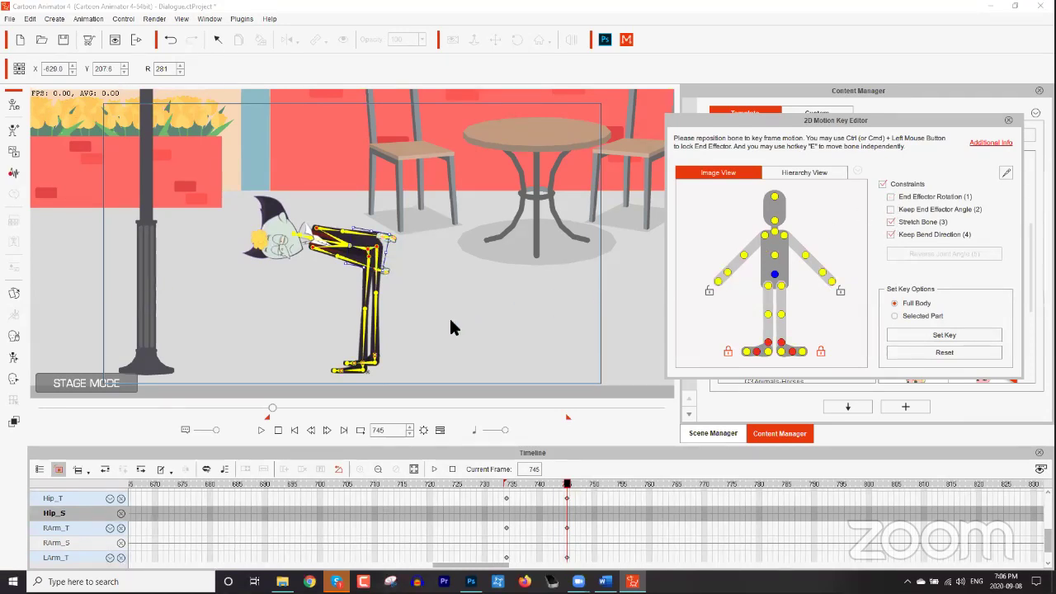
Lower Helsing's left foot to about X -624.5, Y 124.5 at frame 745 and scrub through the bow to check it.
click(381, 362)
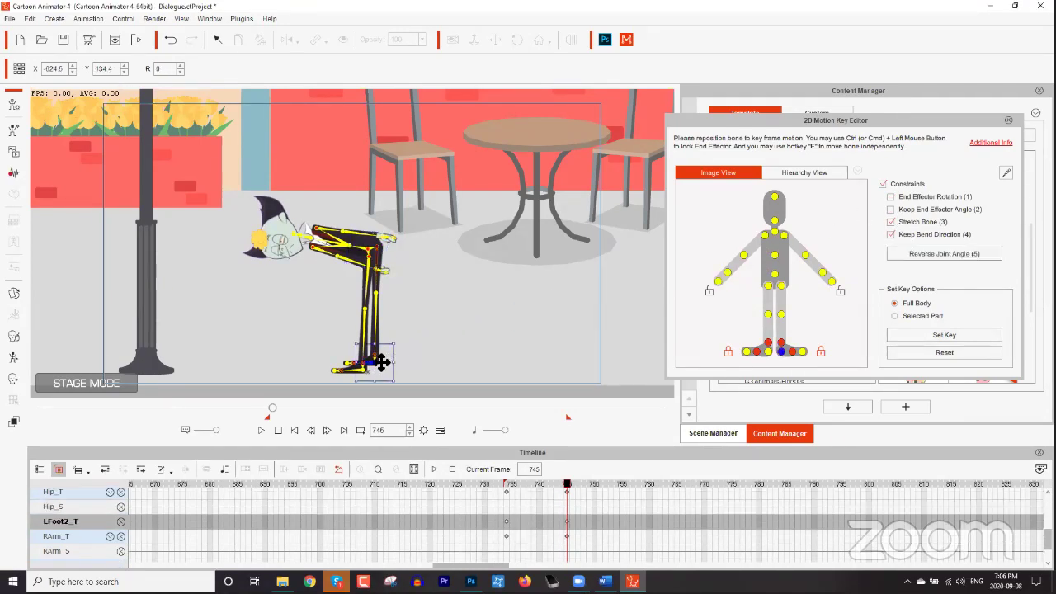
drag(381, 362, 381, 369)
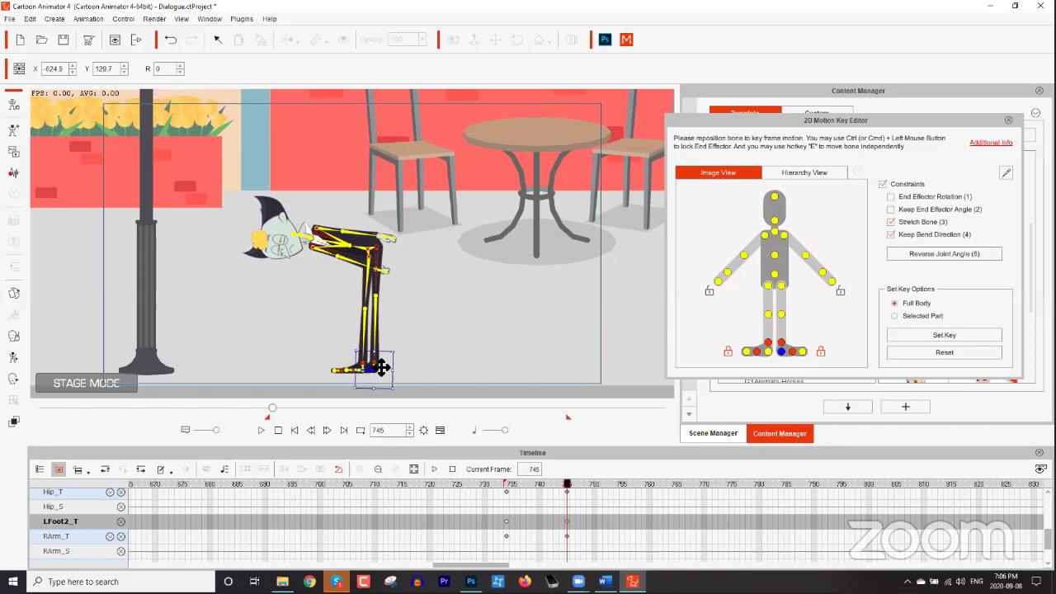
drag(521, 490, 567, 487)
drag(379, 366, 382, 378)
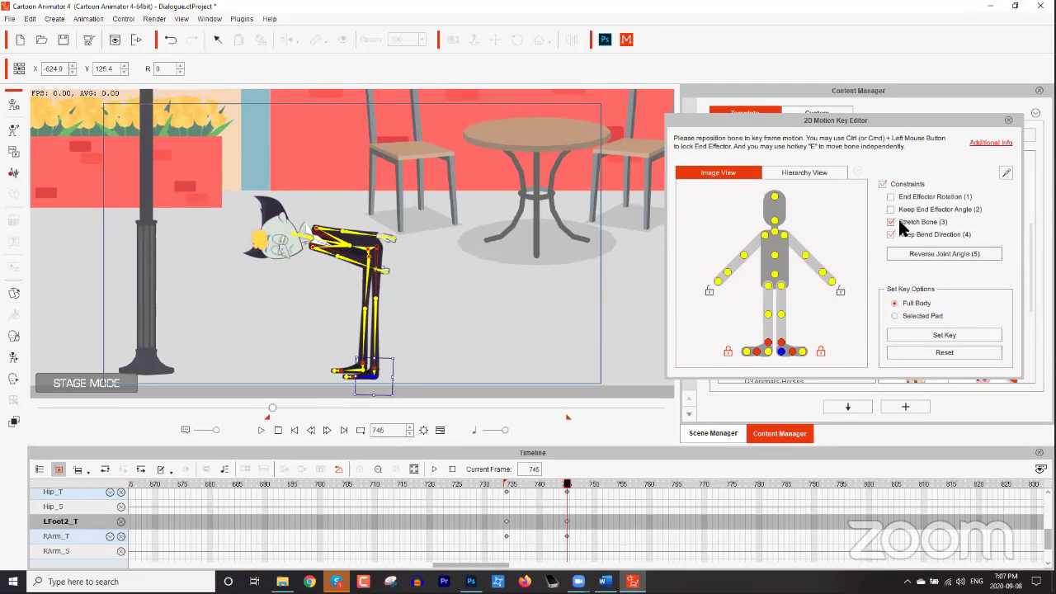
drag(533, 487, 567, 488)
drag(386, 383, 385, 383)
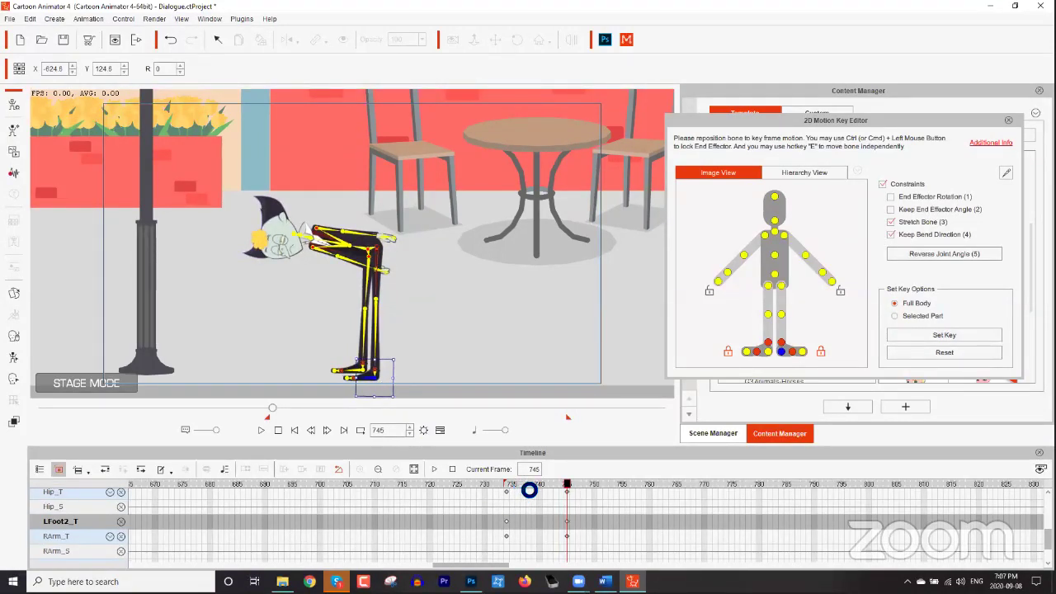
drag(528, 489, 566, 497)
Rotate Helsing's head to about 340 degrees at frame 745 and play the bow from frame 734.
click(298, 236)
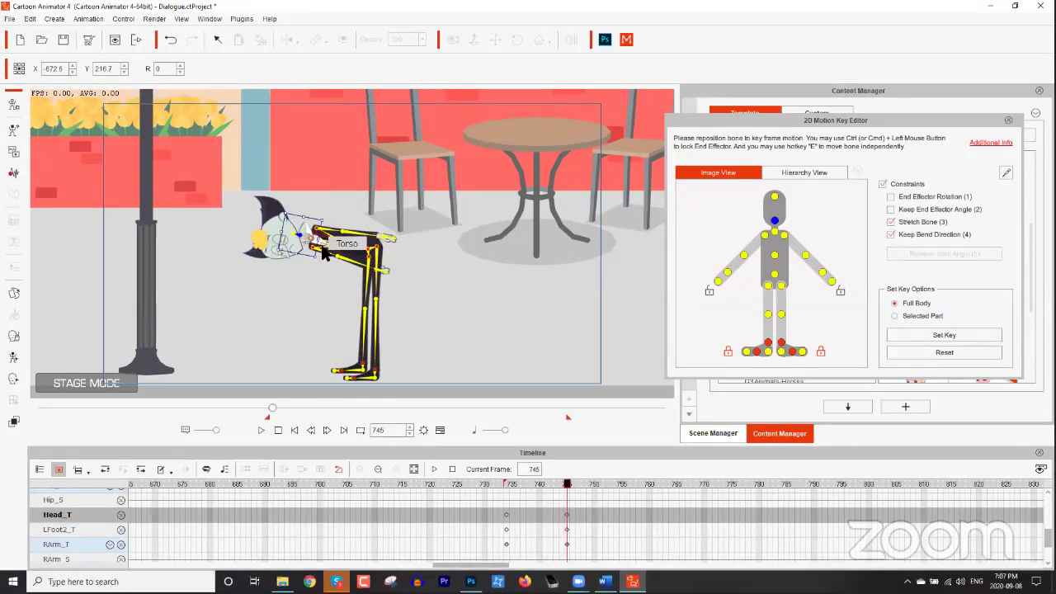
mouse_move(318, 247)
mouse_down()
mouse_move(307, 233)
mouse_move(325, 249)
mouse_up()
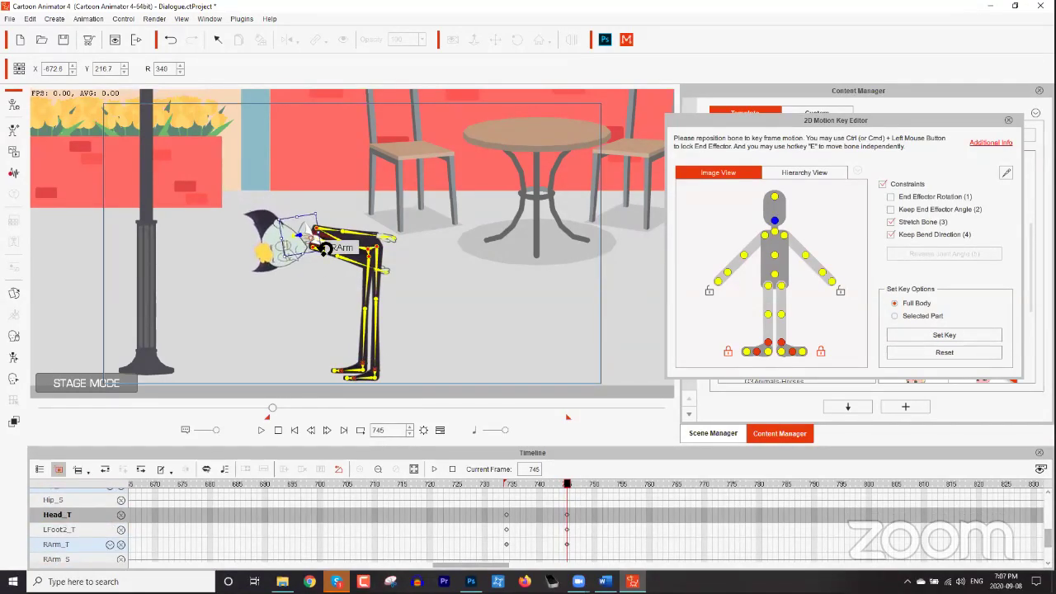
click(508, 487)
key(space)
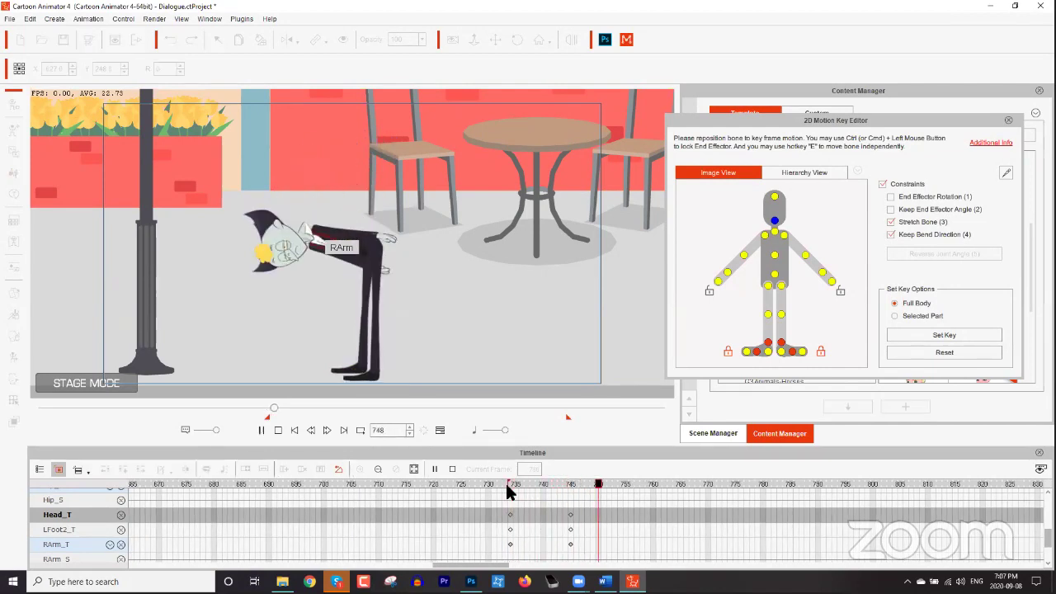
Apply the Damping transition curve to Helsing's Transform key at frame 745 and scrub through the bow.
click(567, 484)
scroll(586, 515, up, 6)
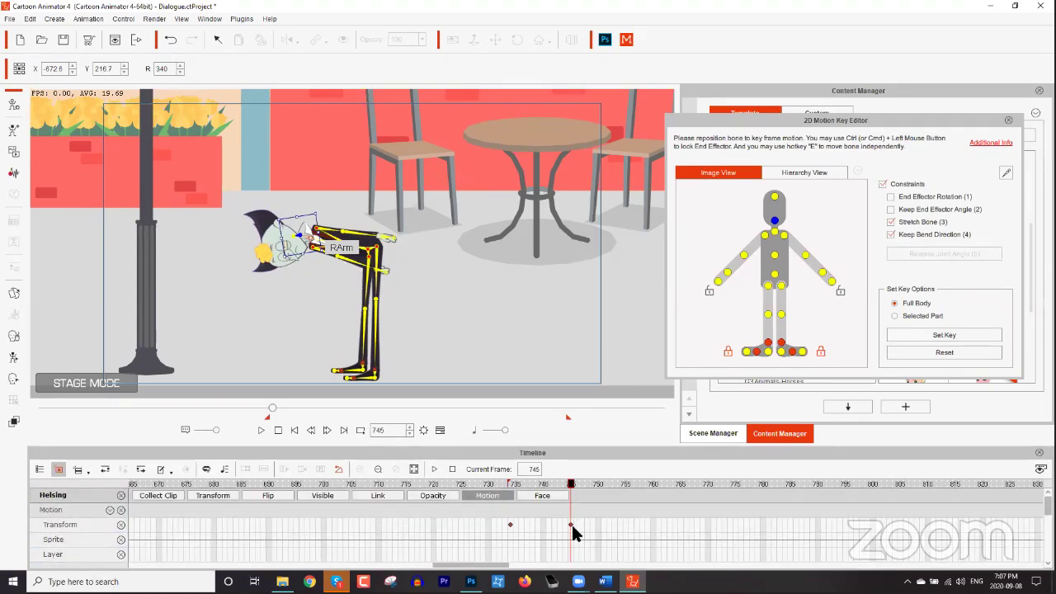
right_click(571, 528)
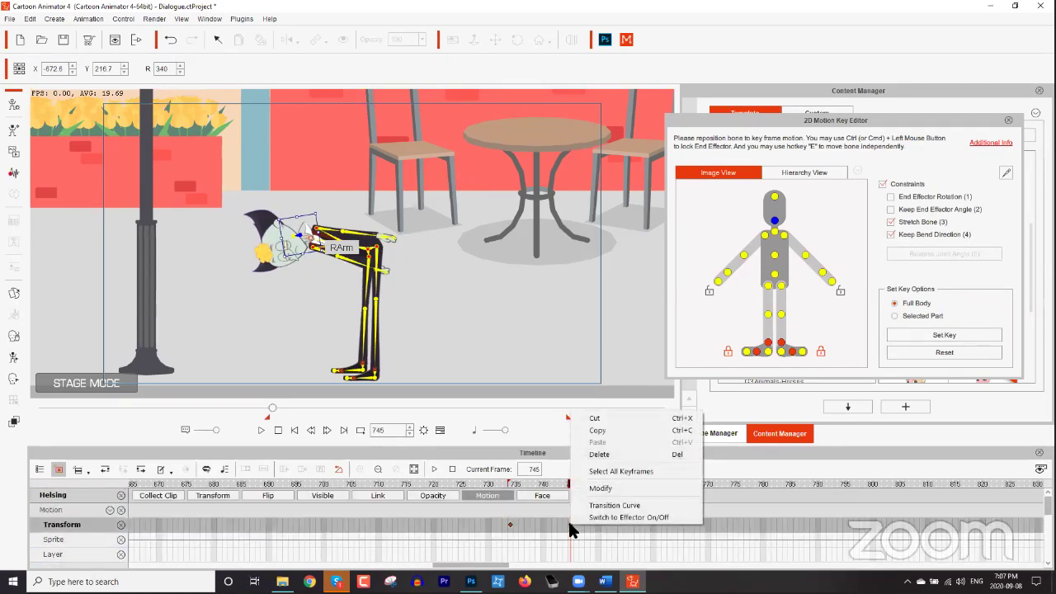
click(605, 503)
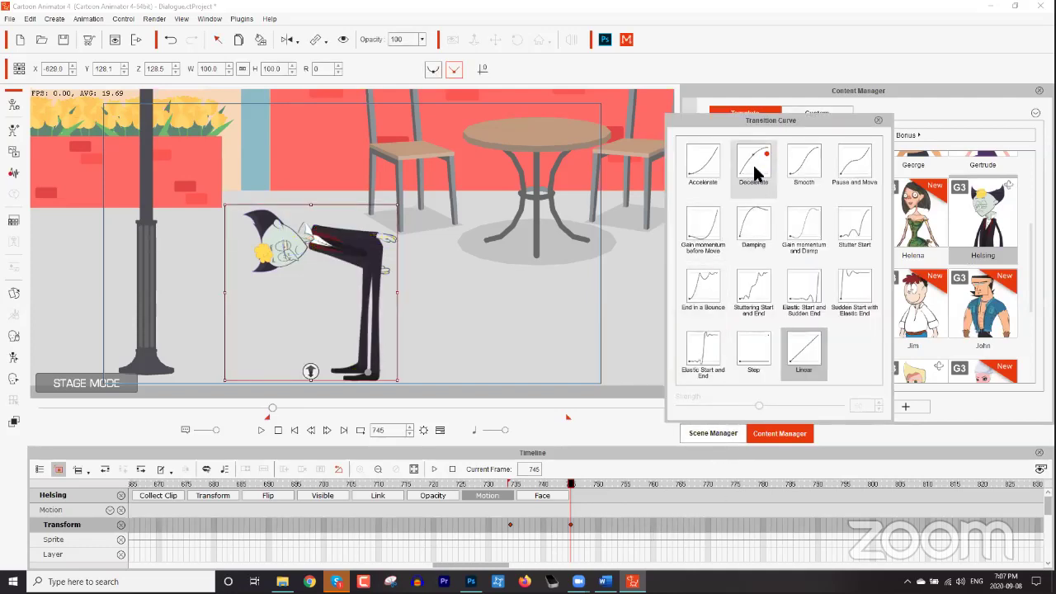
click(758, 229)
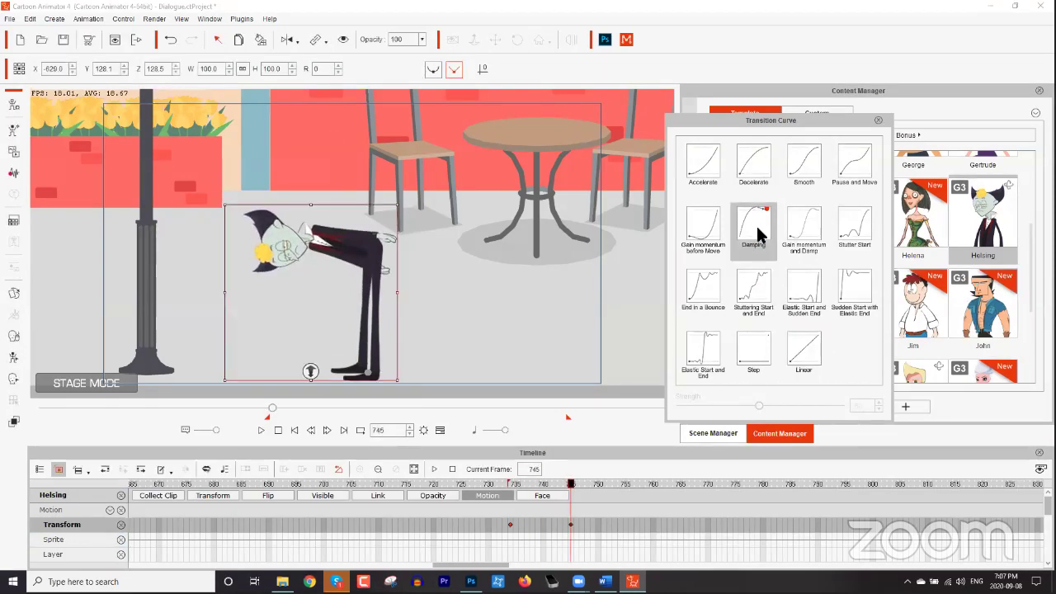
drag(534, 488, 570, 488)
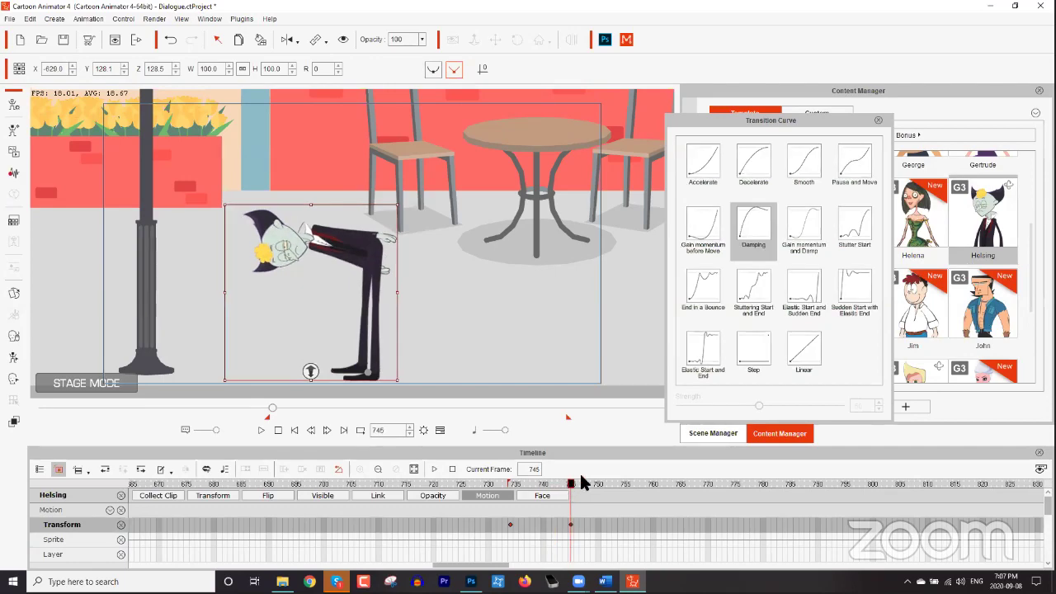
Examine the keys in Helsing's motion sub-tracks, then play the bow from frame 734.
double_click(570, 524)
scroll(571, 532, down, 4)
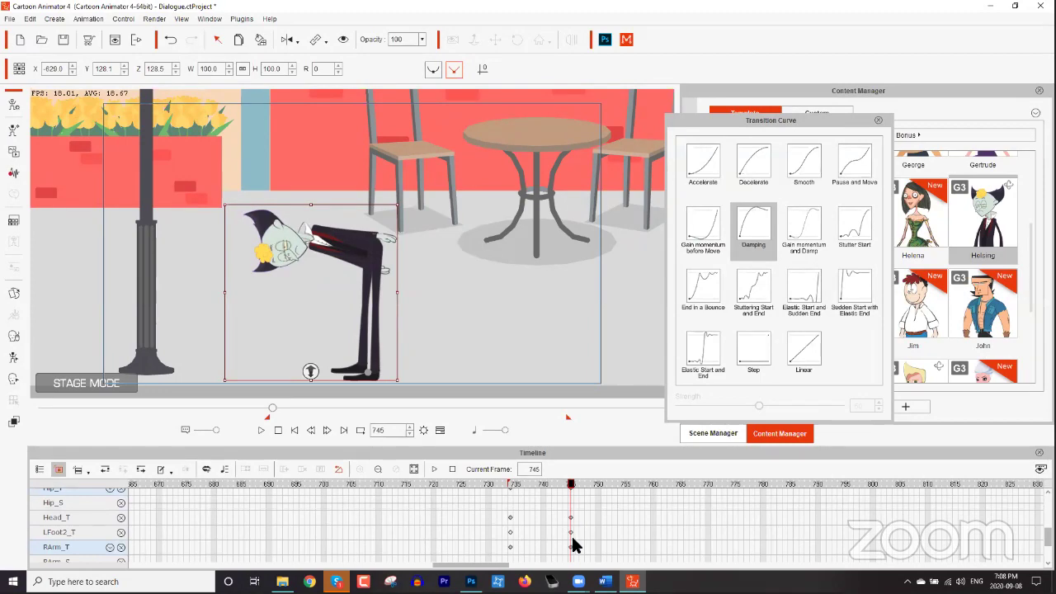
scroll(575, 545, up, 6)
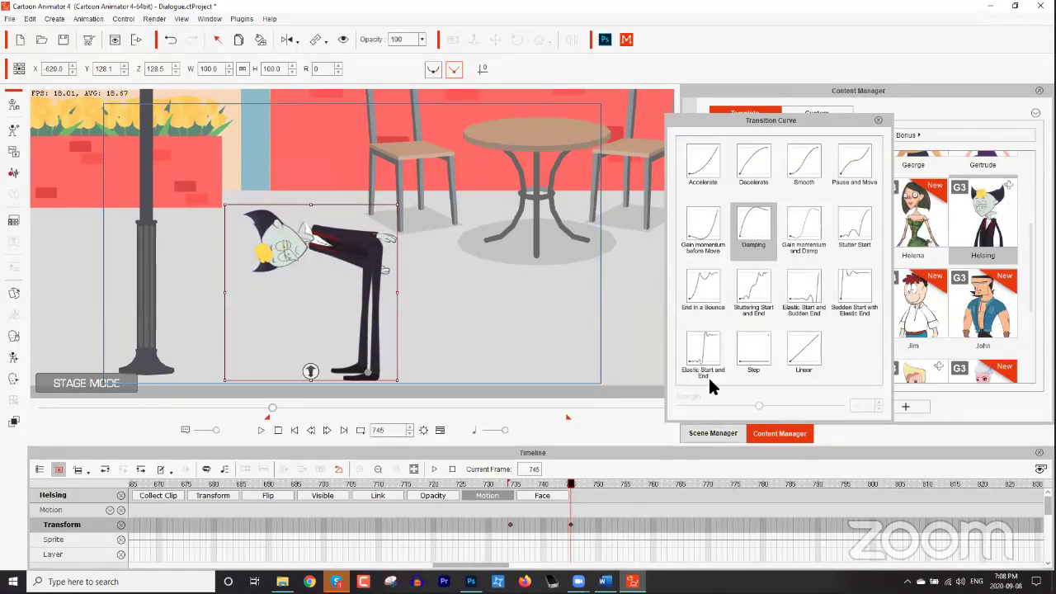
scroll(565, 539, down, 2)
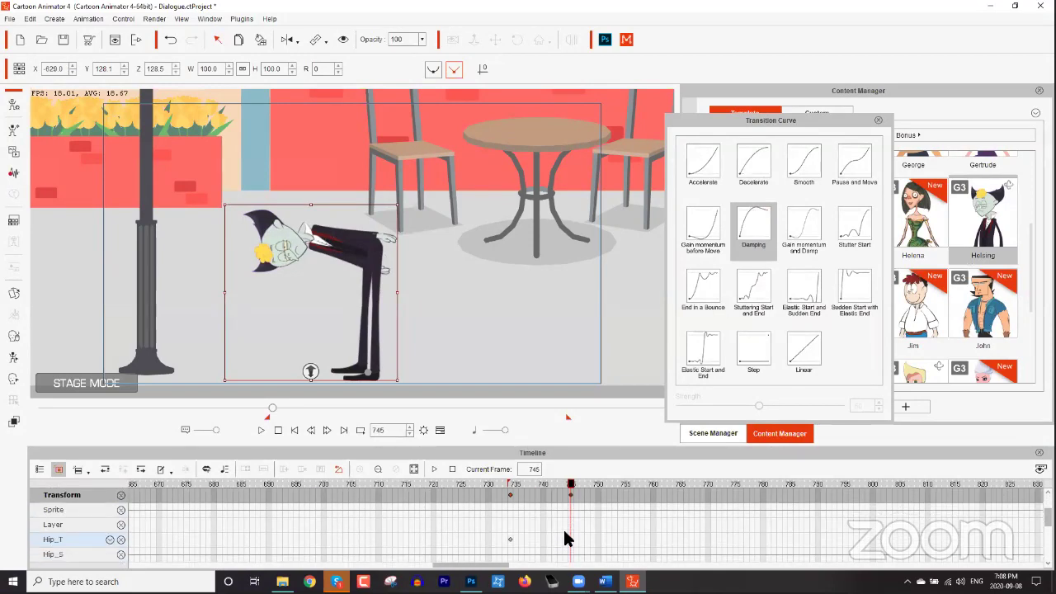
scroll(567, 538, down, 6)
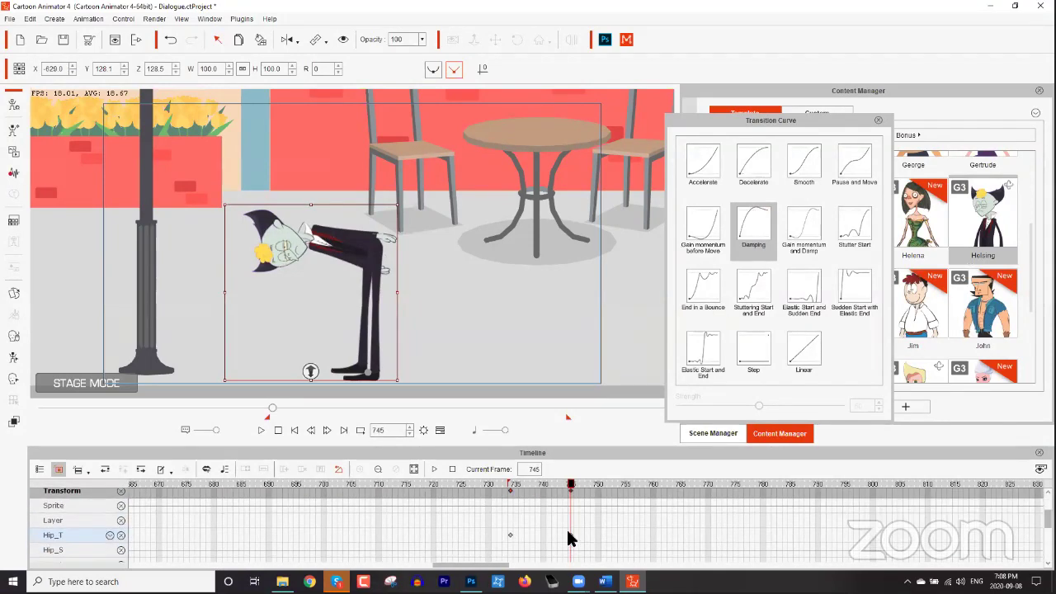
scroll(569, 543, up, 7)
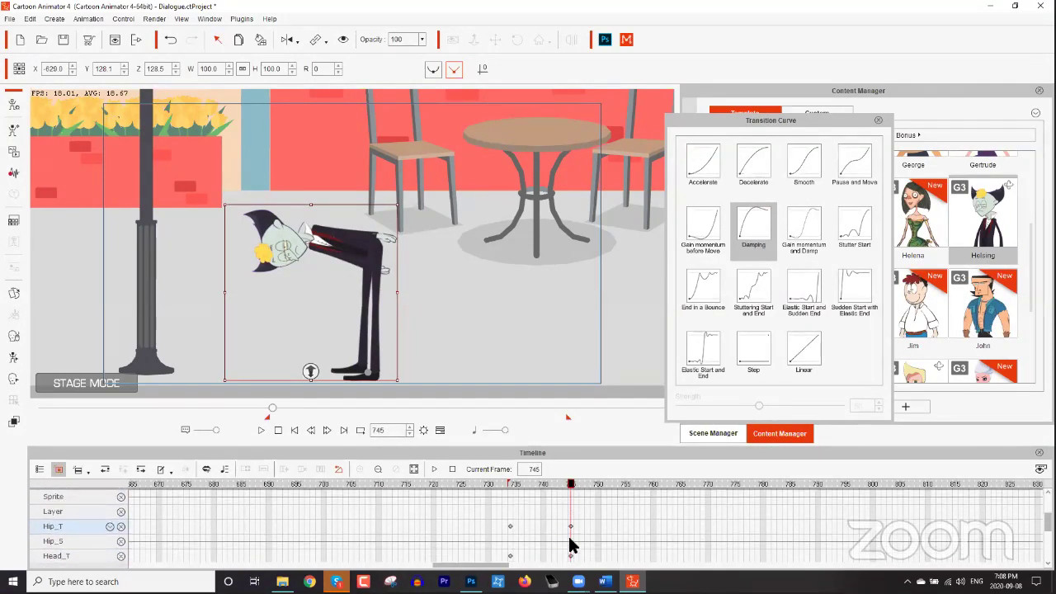
click(510, 485)
key(space)
key(space)
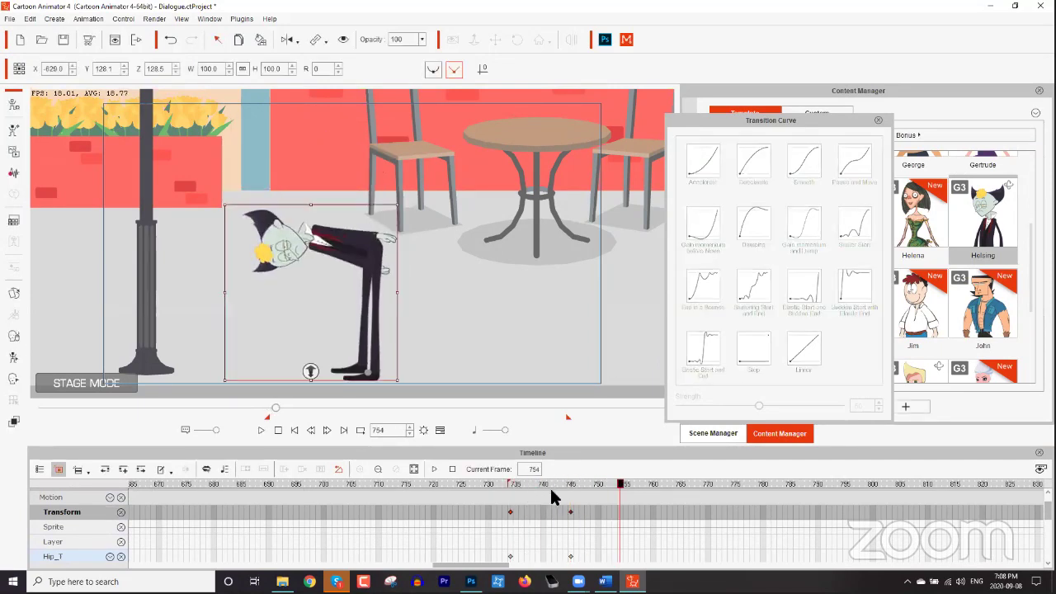
Try the End in a Bounce transition curve on the Transform key at frame 745 and replay the bow from about frame 734.
click(570, 485)
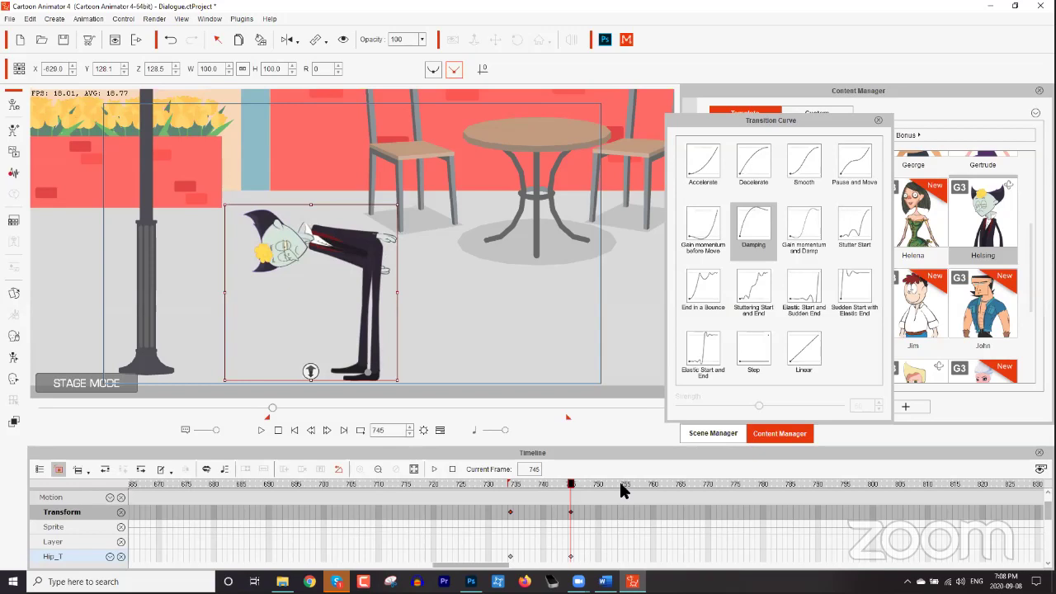
click(696, 278)
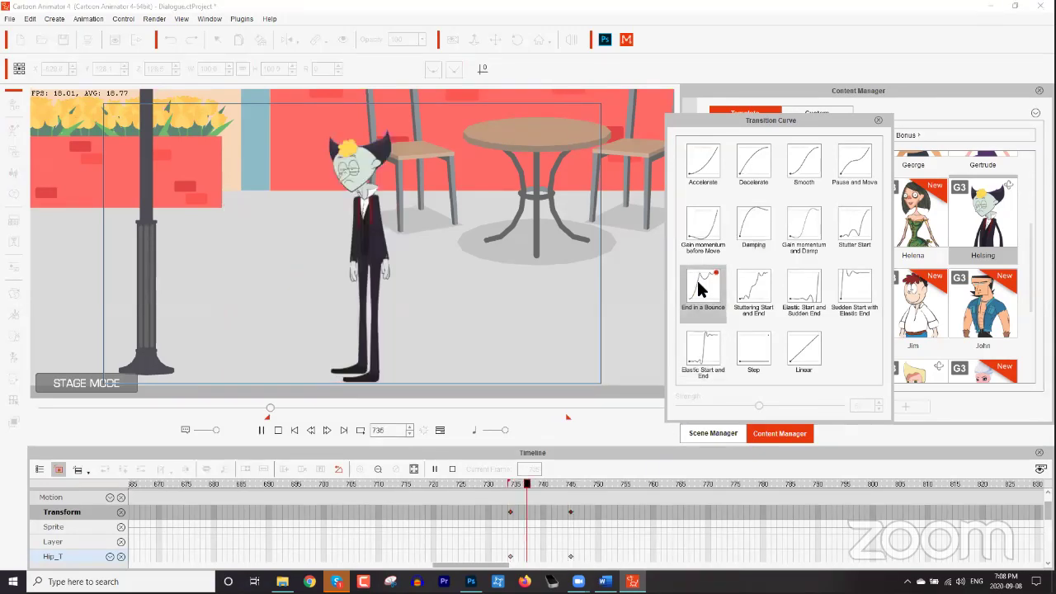
click(512, 485)
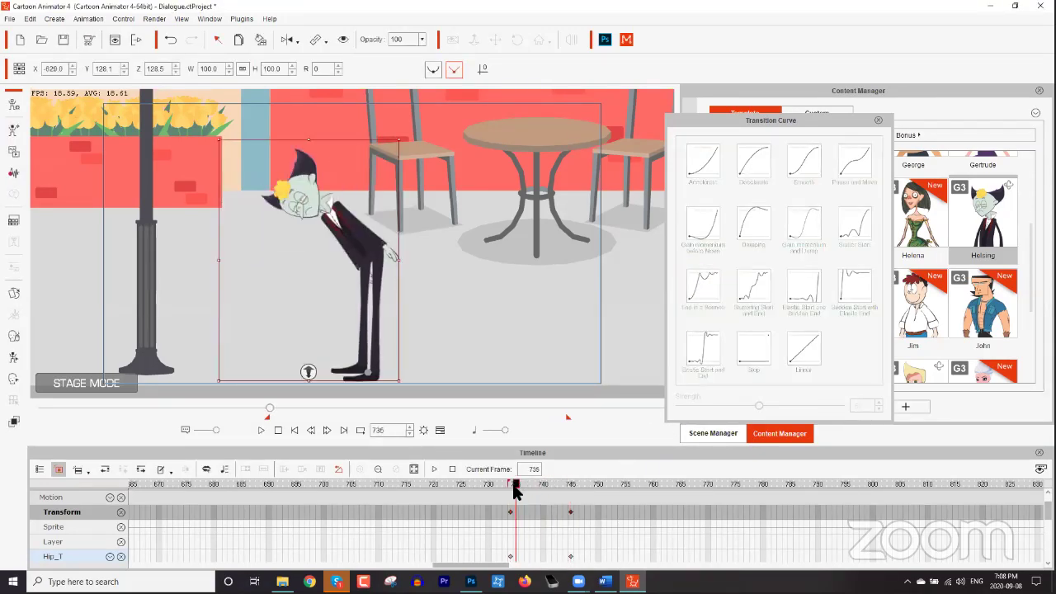
click(512, 485)
key(space)
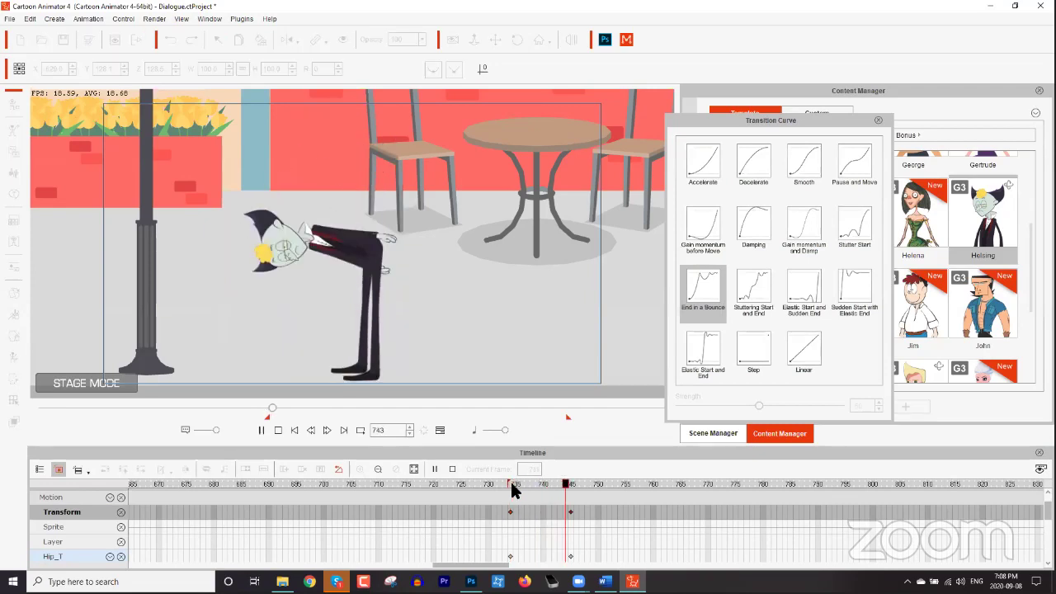
key(space)
click(517, 486)
key(space)
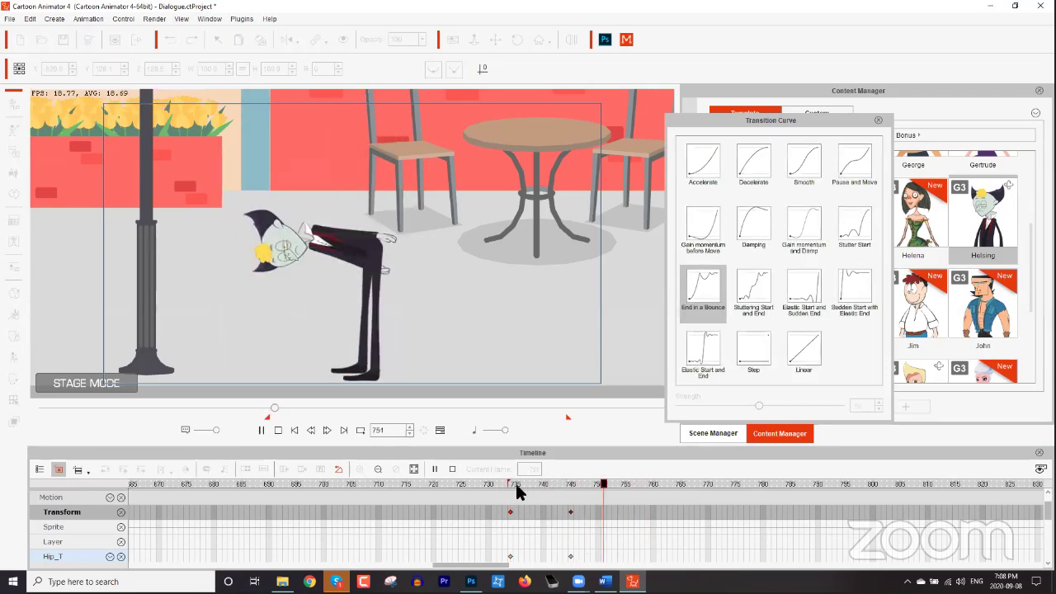
key(space)
Try the Smooth and Decelerate transition curves on the frame 745 Transform key, and raise the curve strength.
click(570, 485)
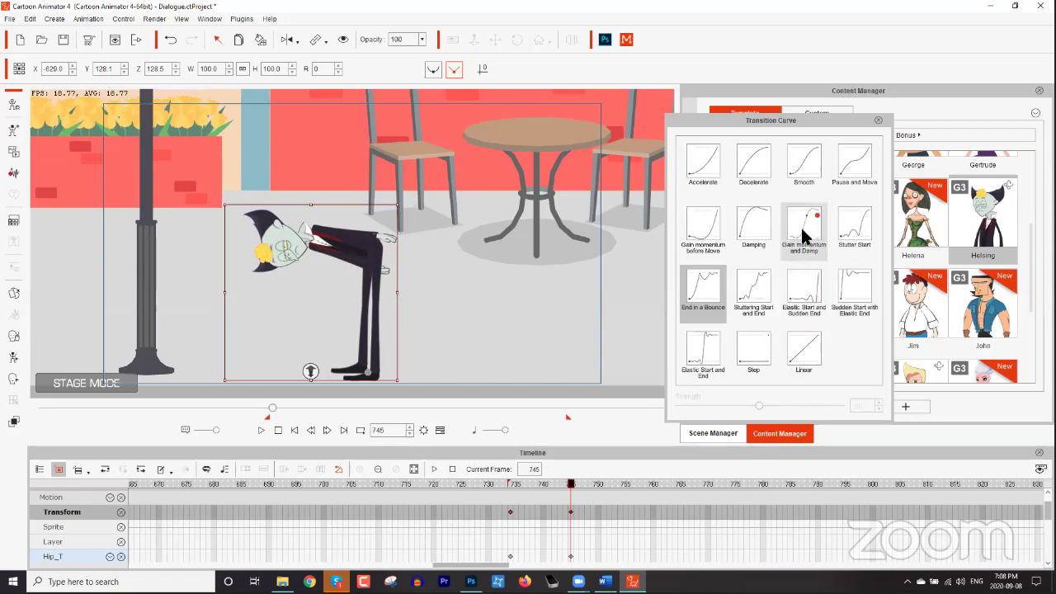
click(806, 167)
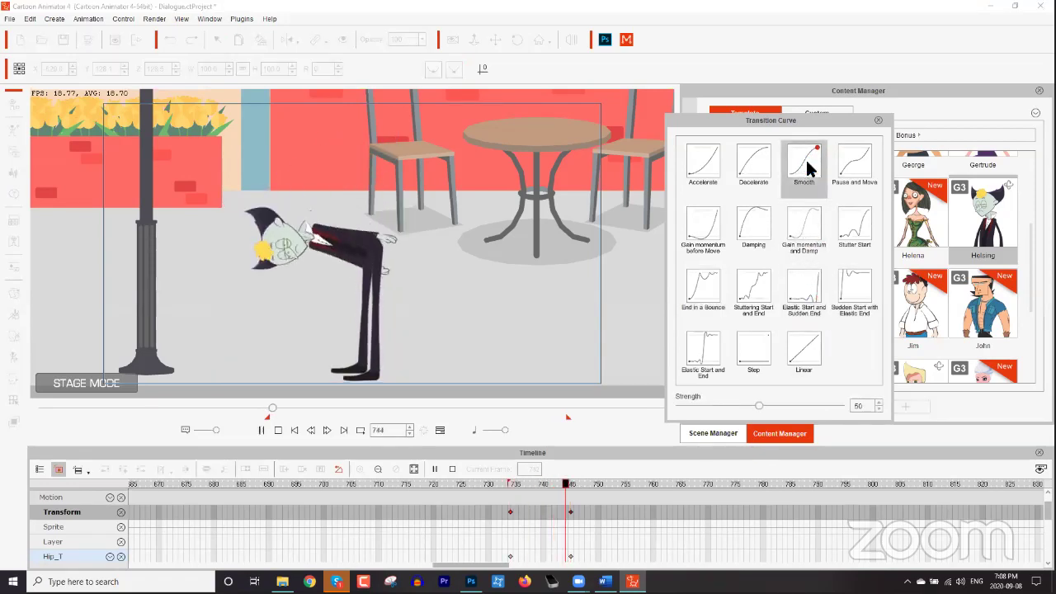
click(757, 169)
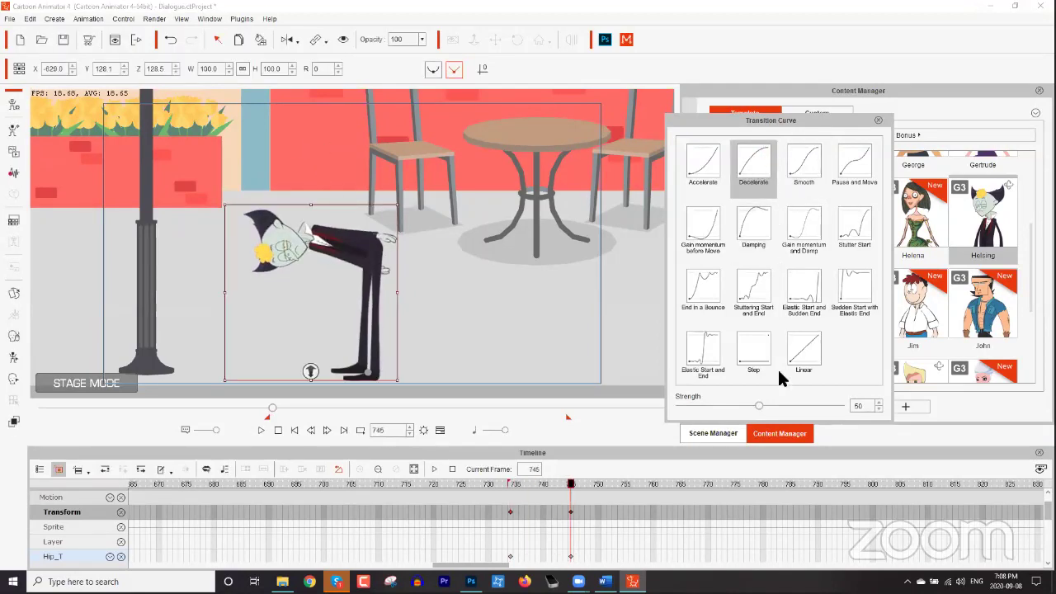
drag(759, 410, 811, 410)
click(757, 168)
Apply the Accelerate transition curve to the frame 745 Transform key, set its strength to 74 and scrub through the bow.
click(700, 164)
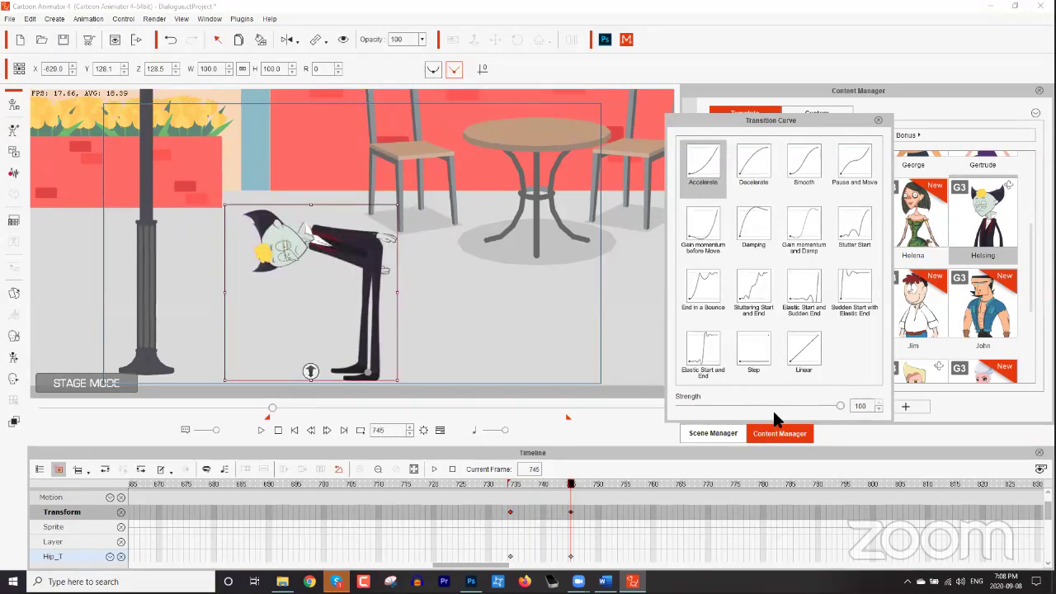
mouse_move(509, 484)
mouse_down()
mouse_move(569, 486)
mouse_move(512, 487)
mouse_up()
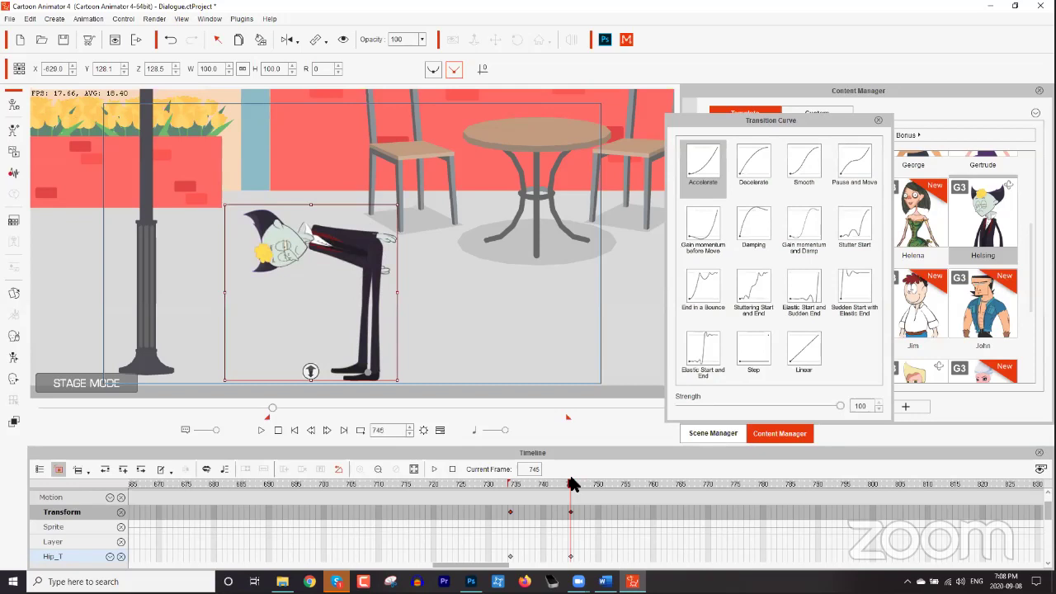
drag(838, 405, 797, 405)
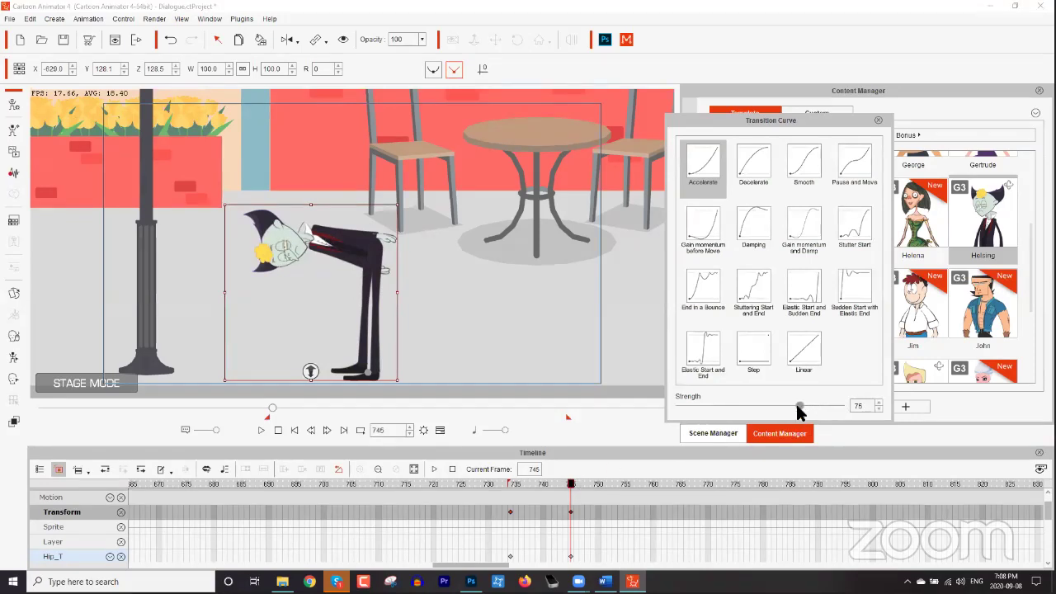
drag(544, 484, 570, 485)
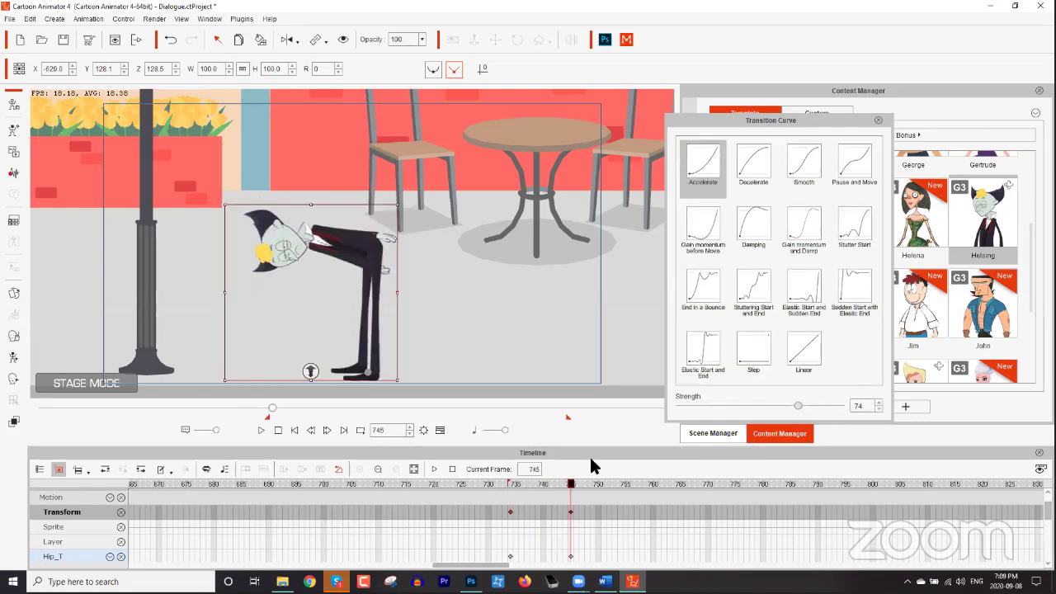
Apply the Damping transition curve to the Transform key at frame 745.
click(758, 229)
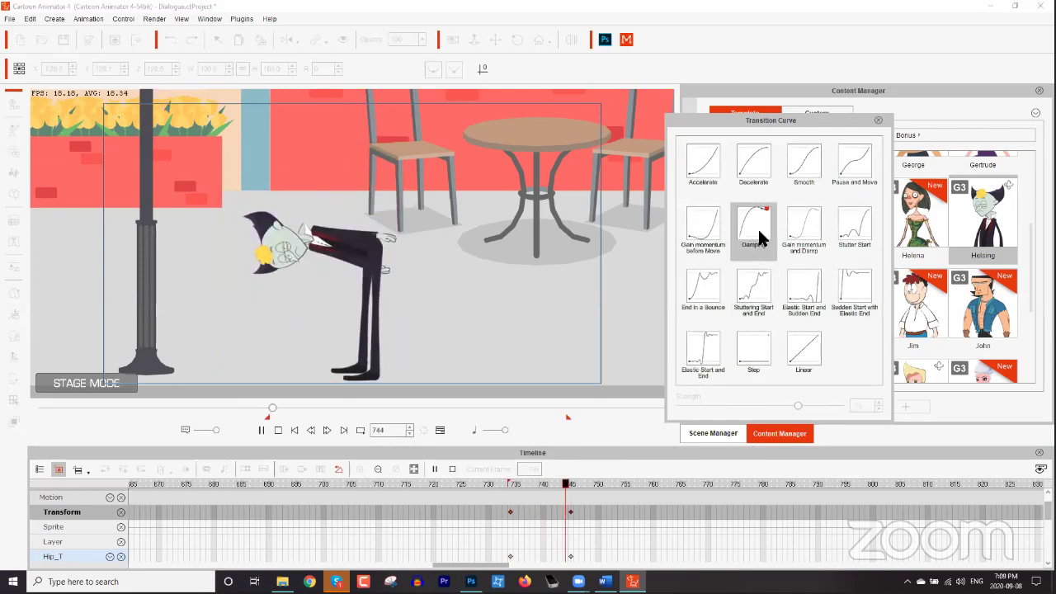
click(878, 120)
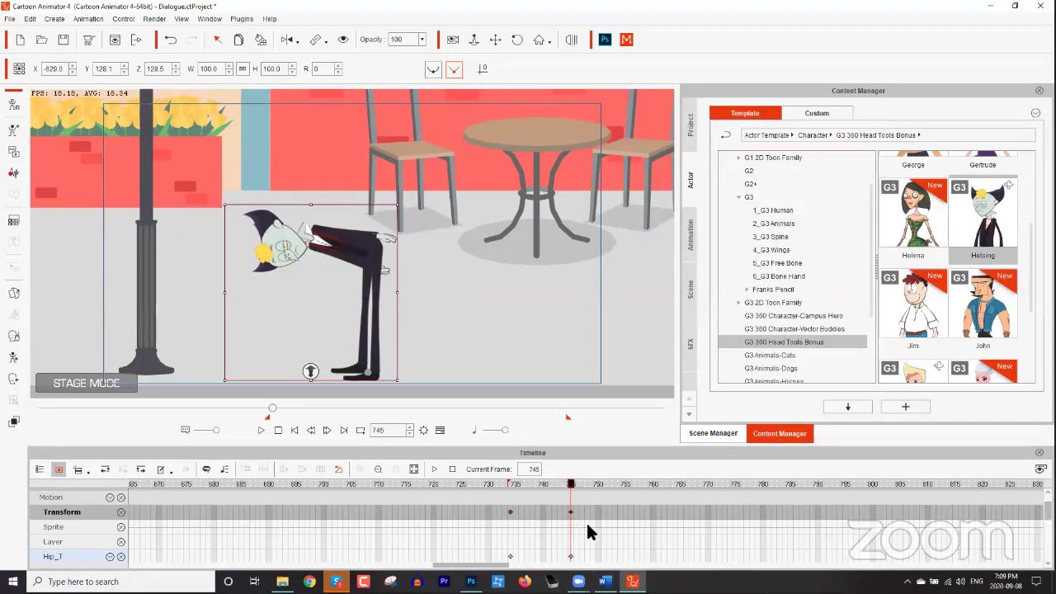
Copy the bow's Transform key from frame 745 and paste it at frame 765 to hold the pose.
scroll(588, 528, up, 1)
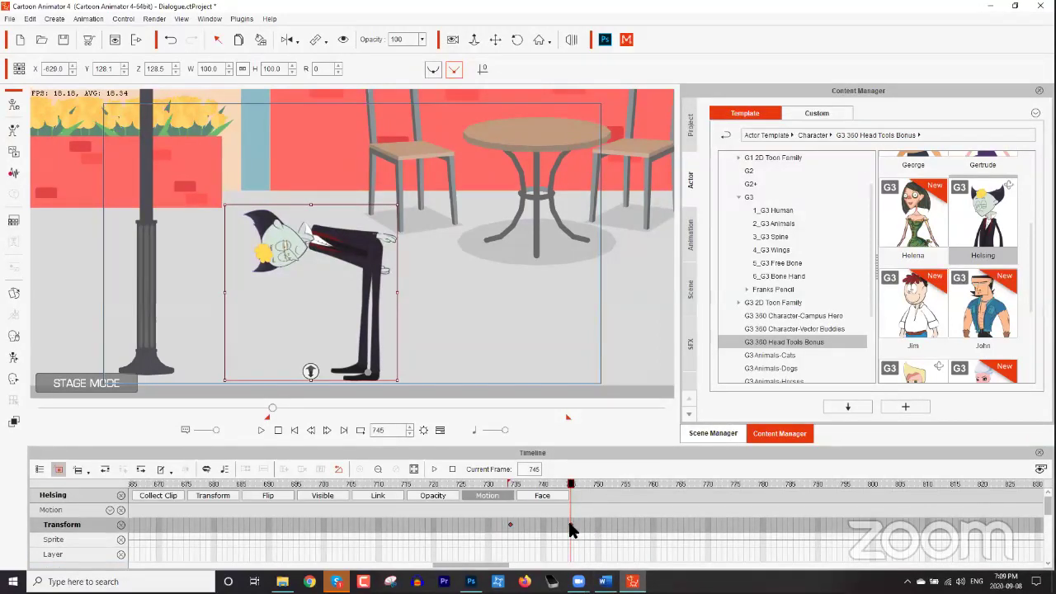
right_click(572, 528)
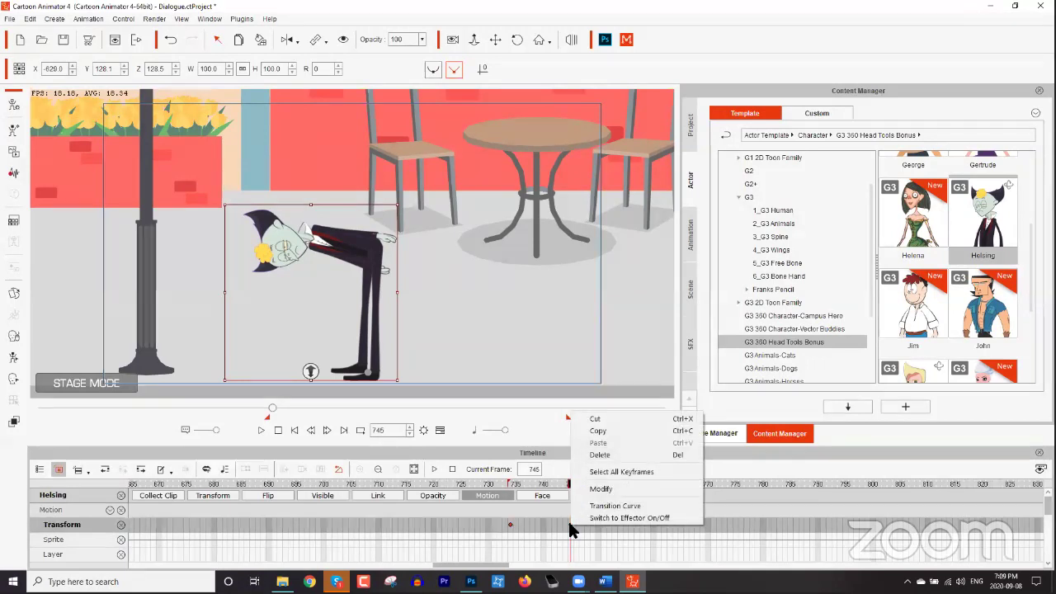
click(611, 431)
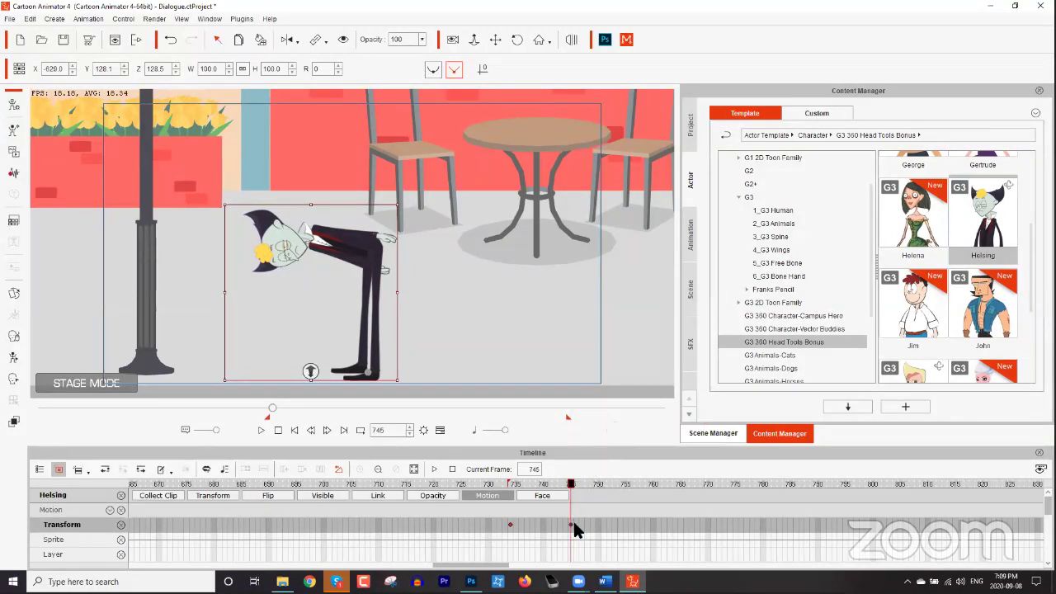
scroll(574, 532, down, 2)
scroll(571, 549, down, 2)
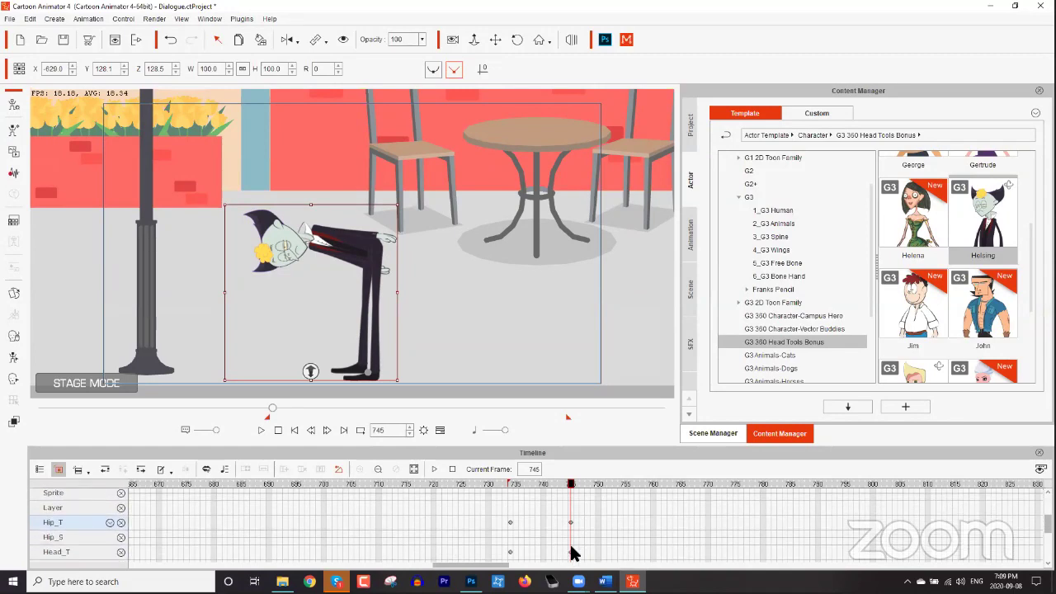
scroll(574, 546, up, 3)
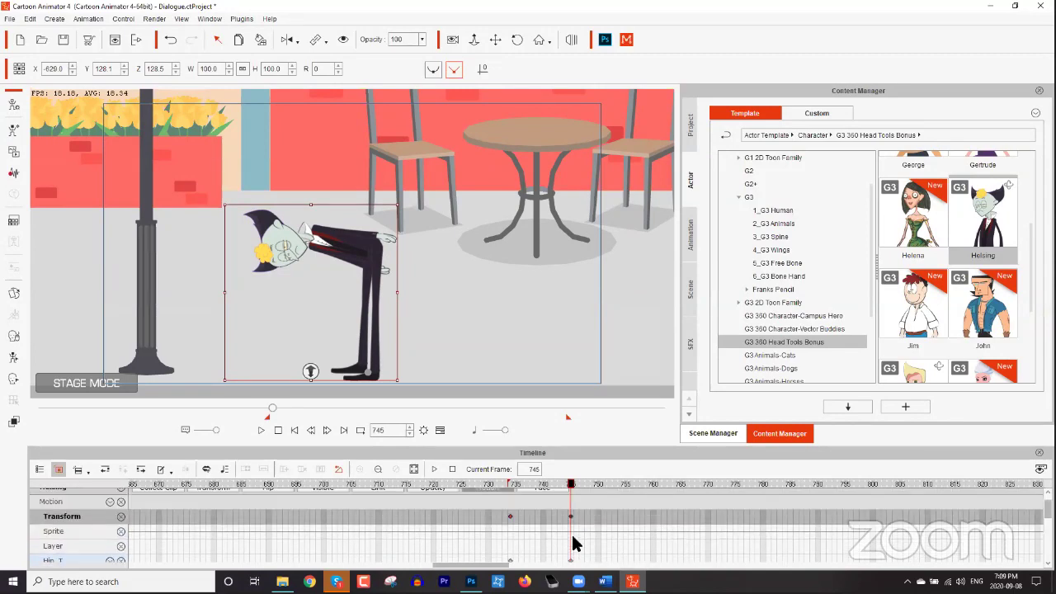
click(586, 487)
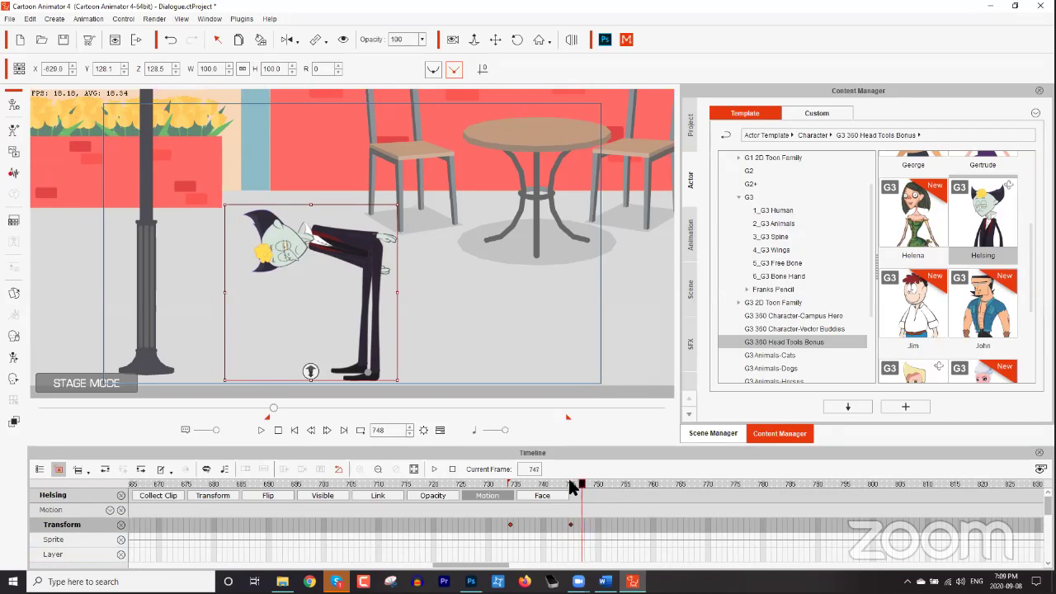
drag(616, 487, 682, 488)
right_click(680, 525)
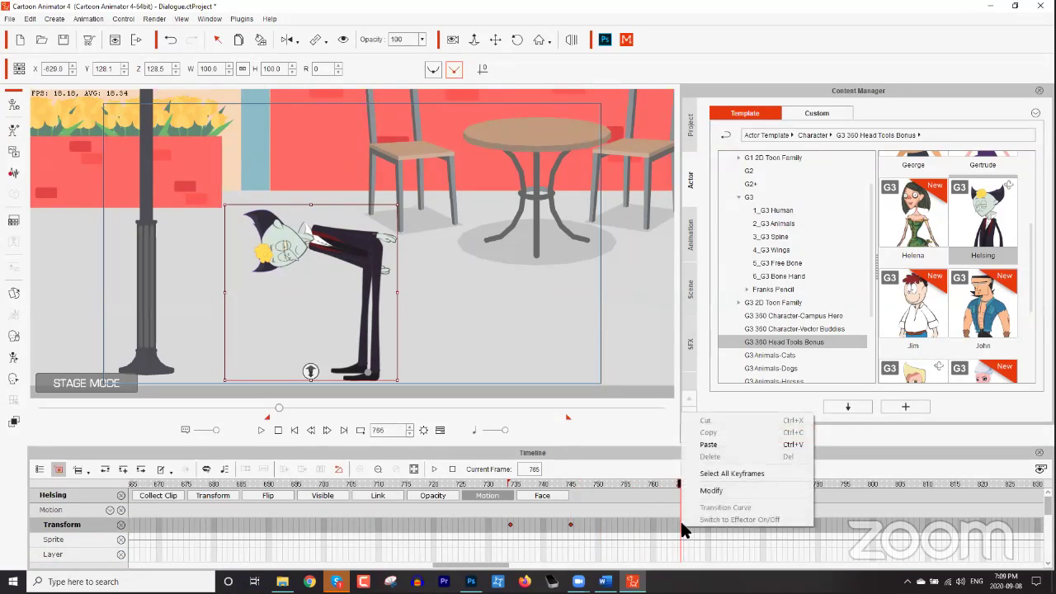
click(711, 445)
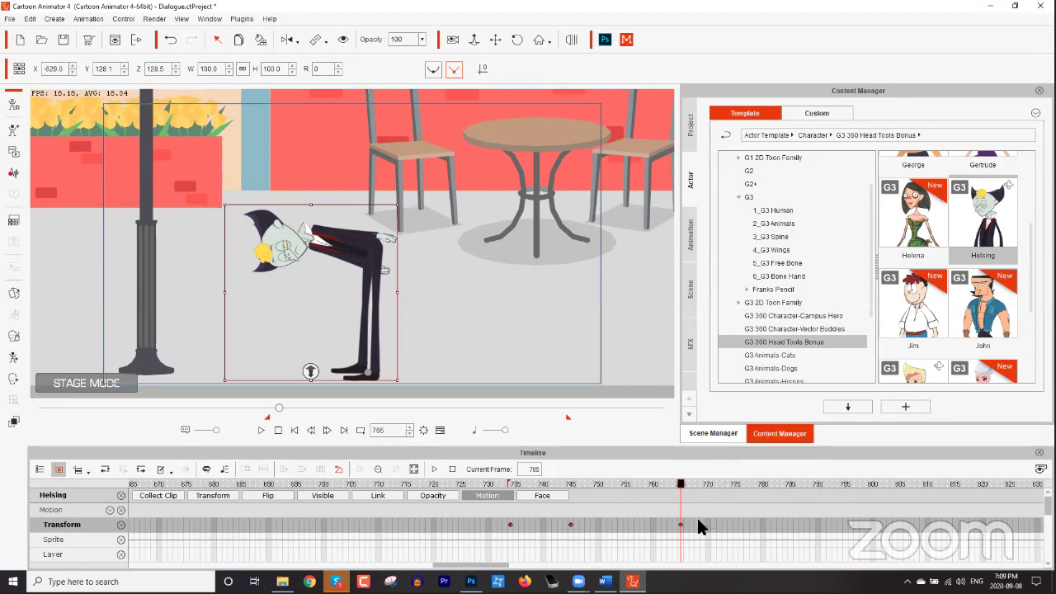
Check the pasted keys in the motion sub-tracks and play the held bow from frame 734.
scroll(697, 516, down, 10)
scroll(683, 528, up, 8)
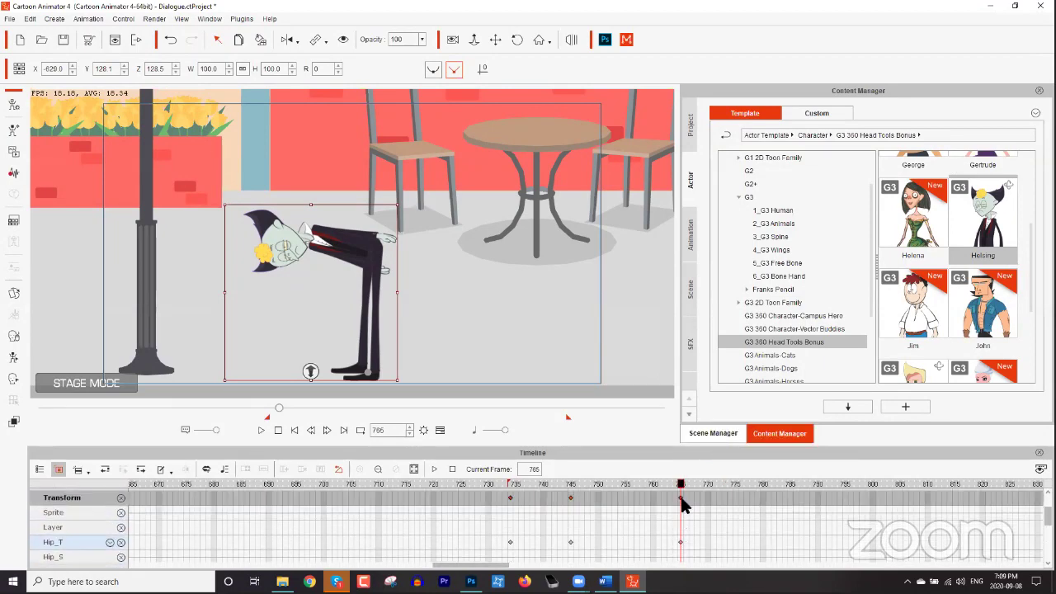
key(space)
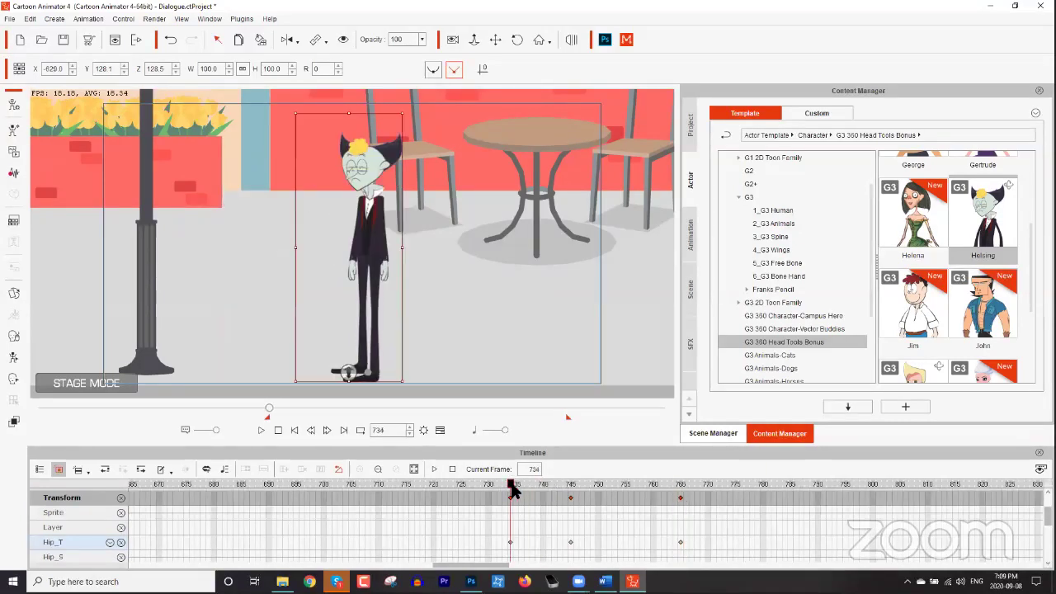
key(space)
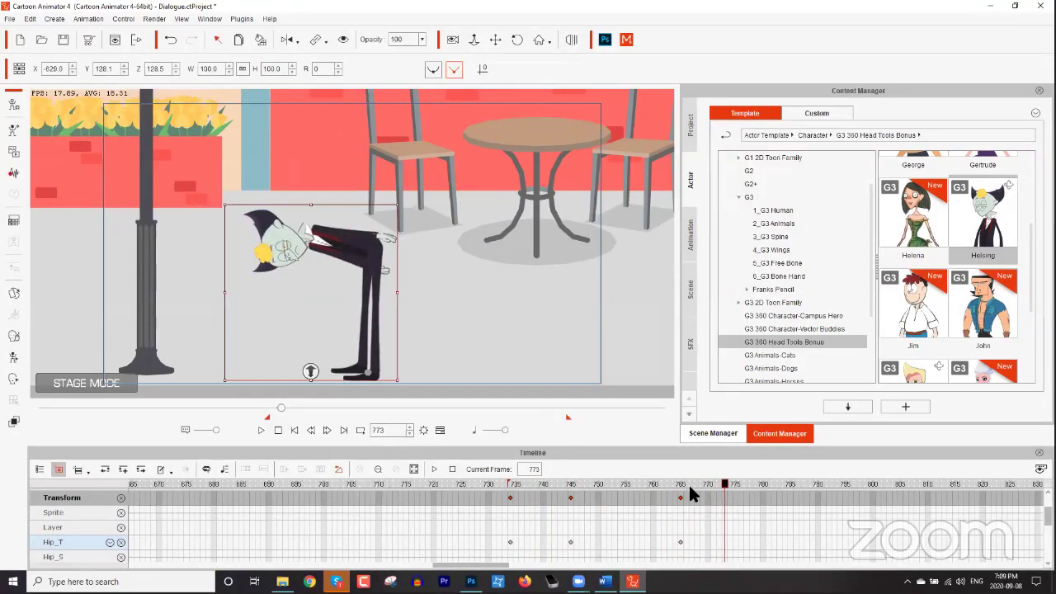
Copy the standing pose's Transform key from frame 734 and paste it at frame 775.
click(508, 497)
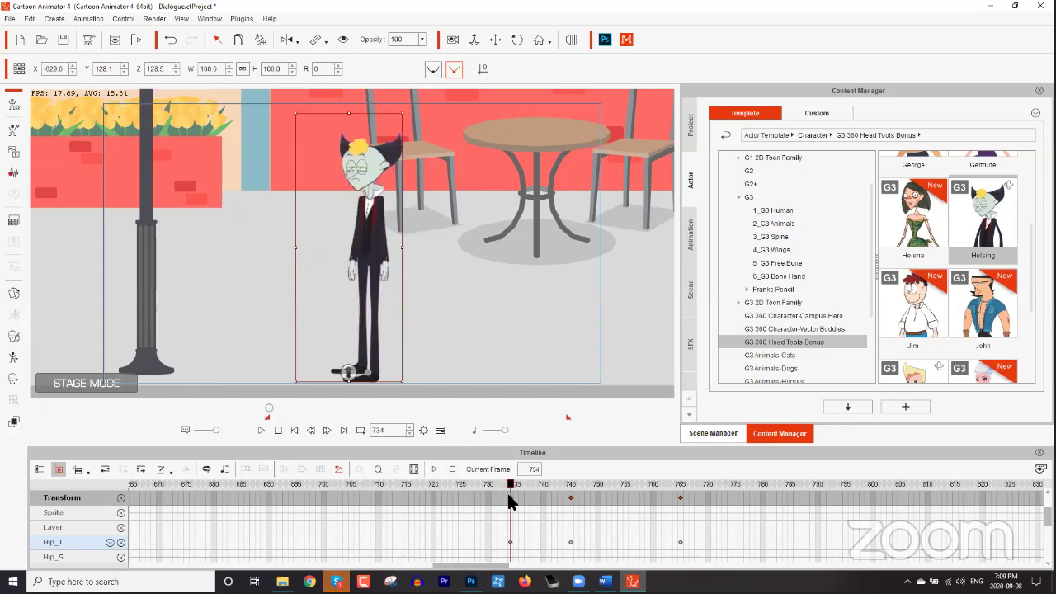
right_click(508, 497)
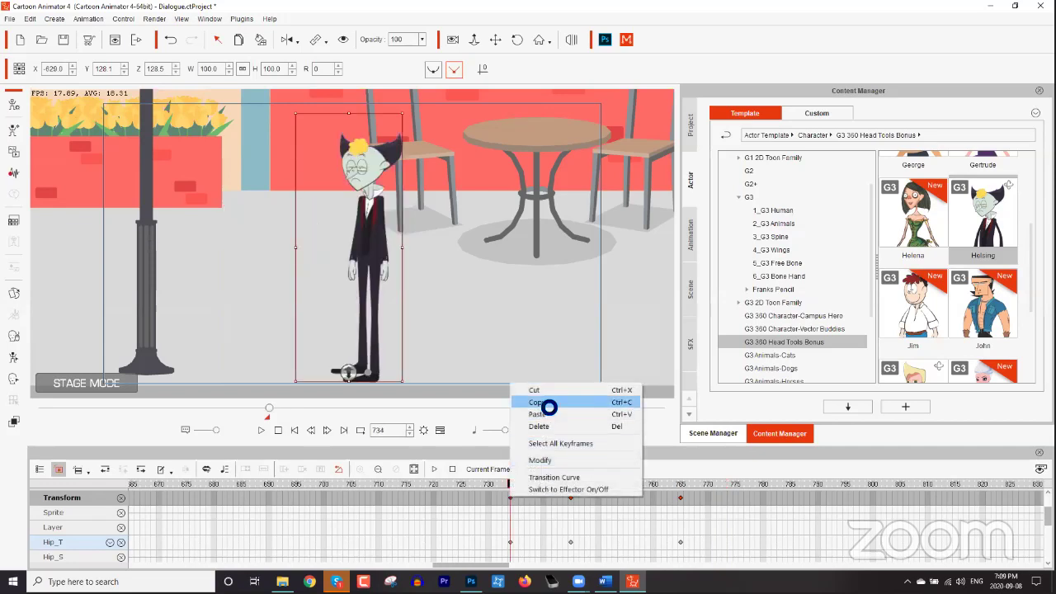
click(546, 403)
click(730, 487)
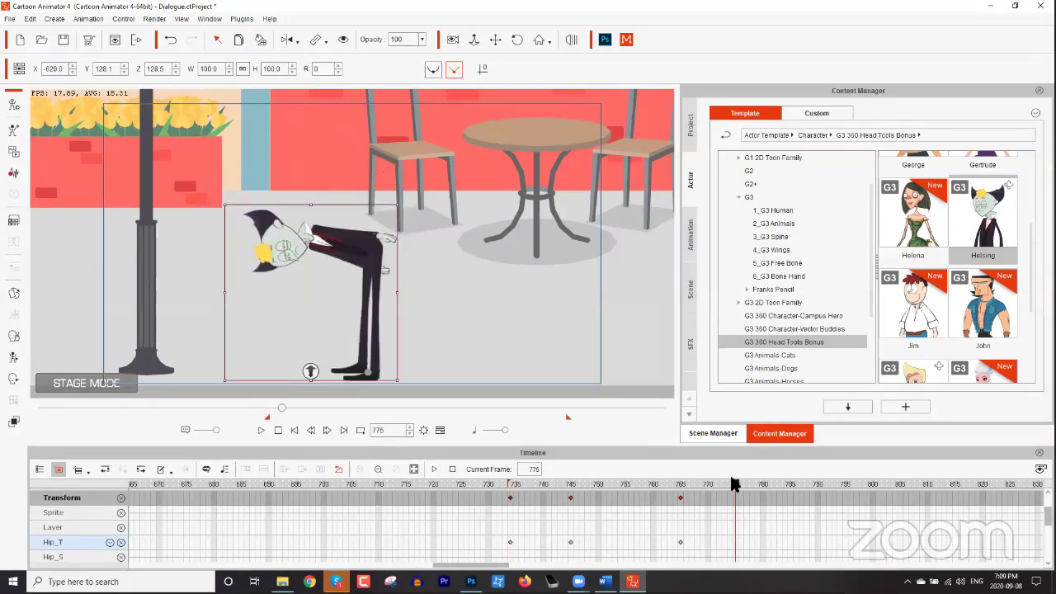
click(734, 497)
right_click(734, 497)
click(763, 419)
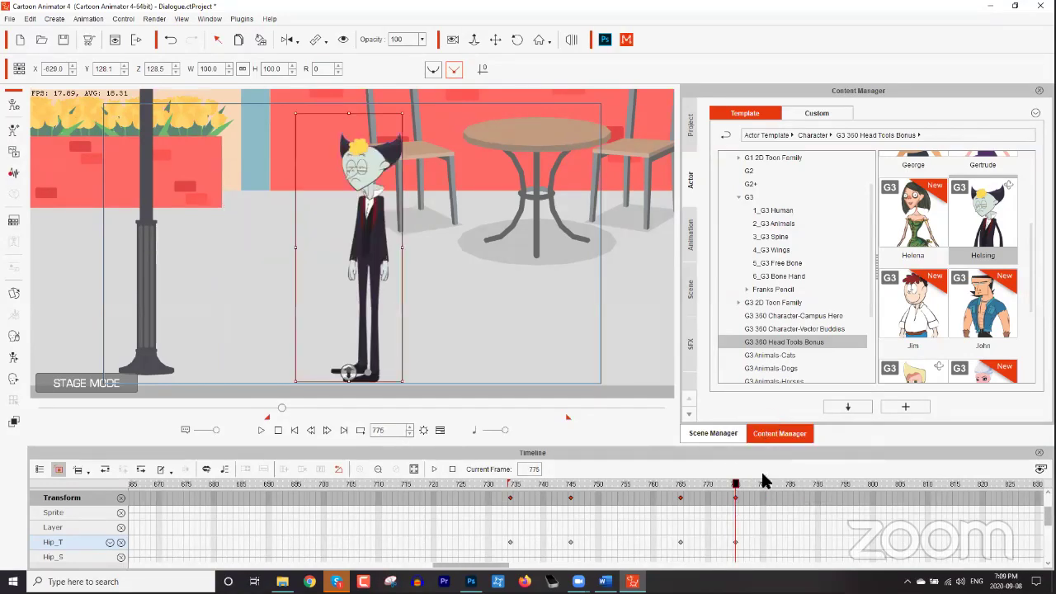
scroll(743, 528, down, 5)
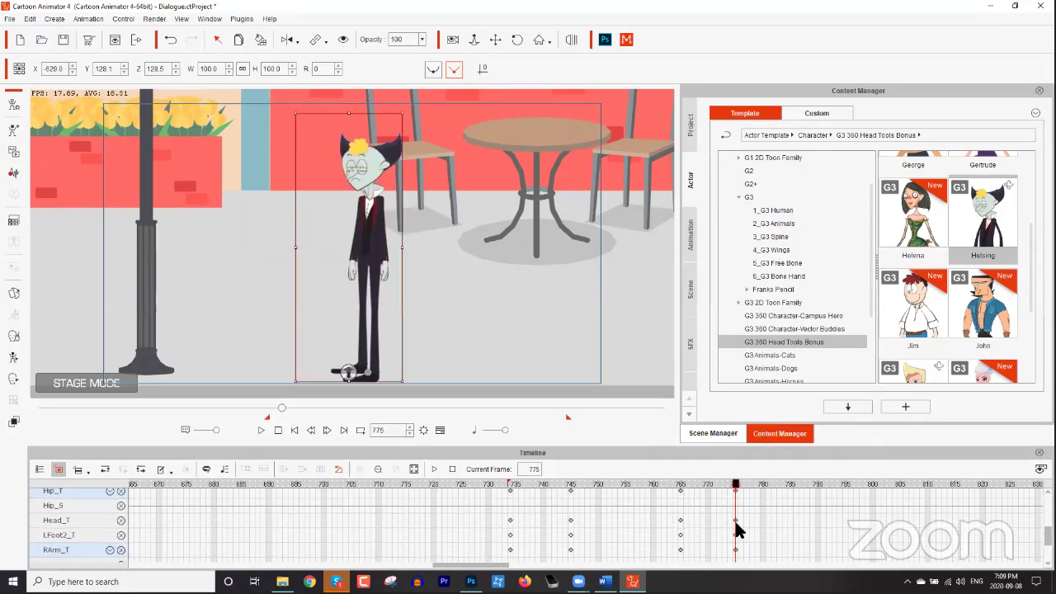
scroll(739, 536, up, 10)
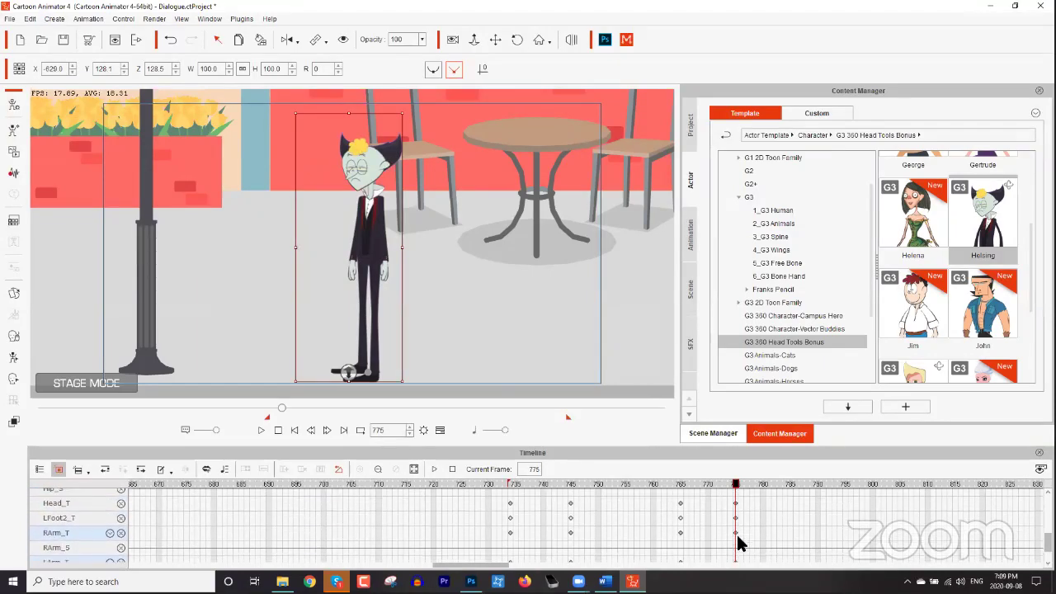
scroll(738, 540, up, 1)
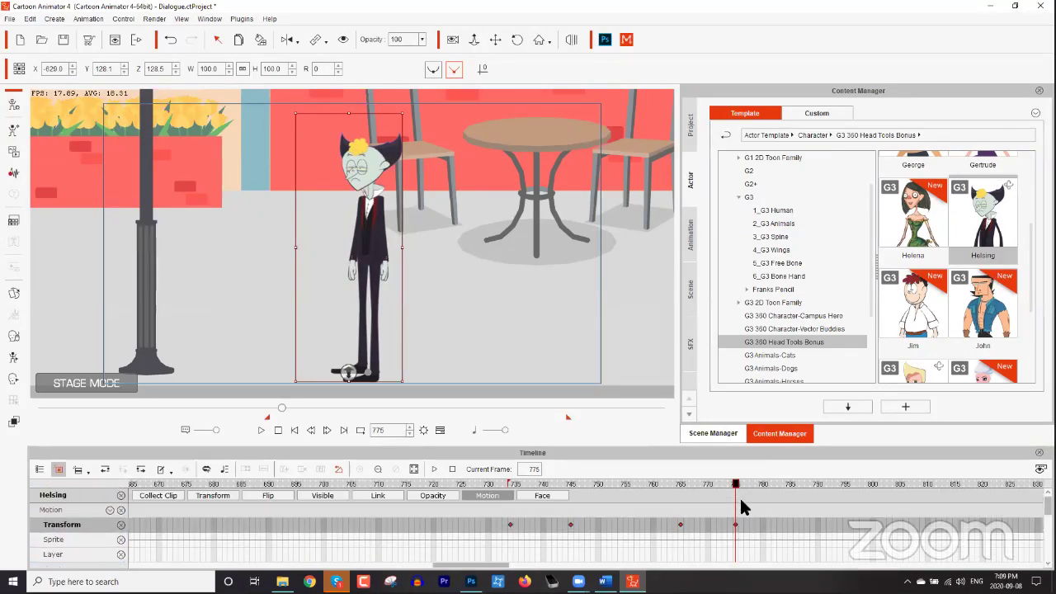
Apply the Damping transition curve to the Transform key at frame 775.
right_click(737, 530)
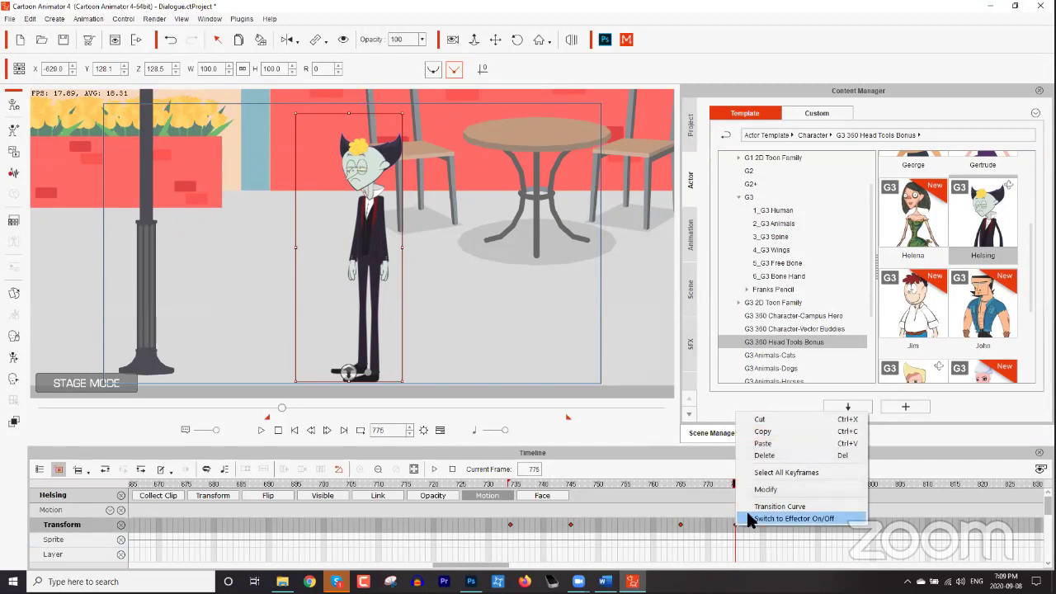
click(759, 506)
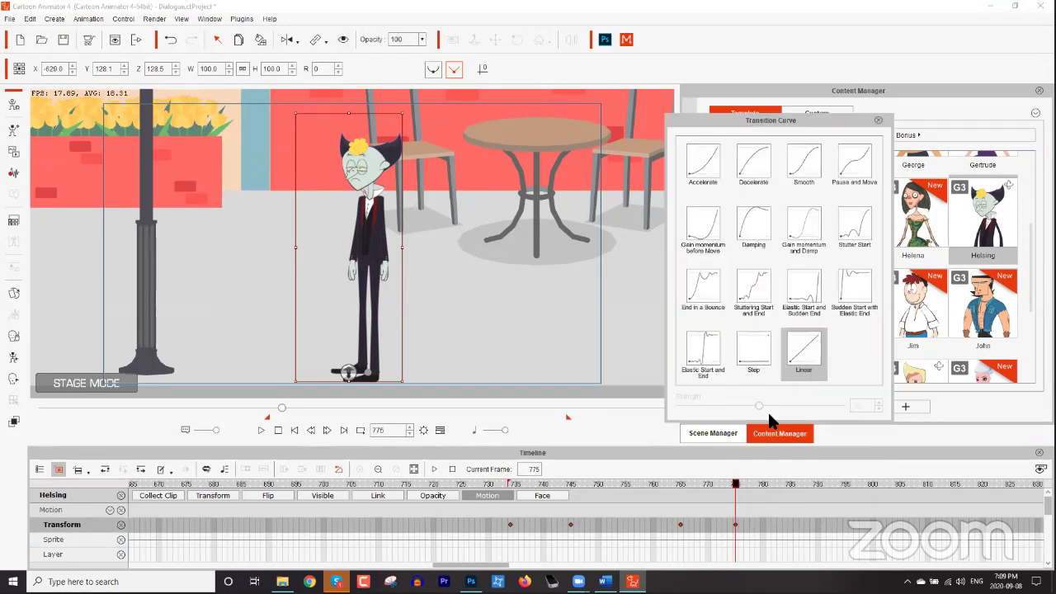
click(752, 224)
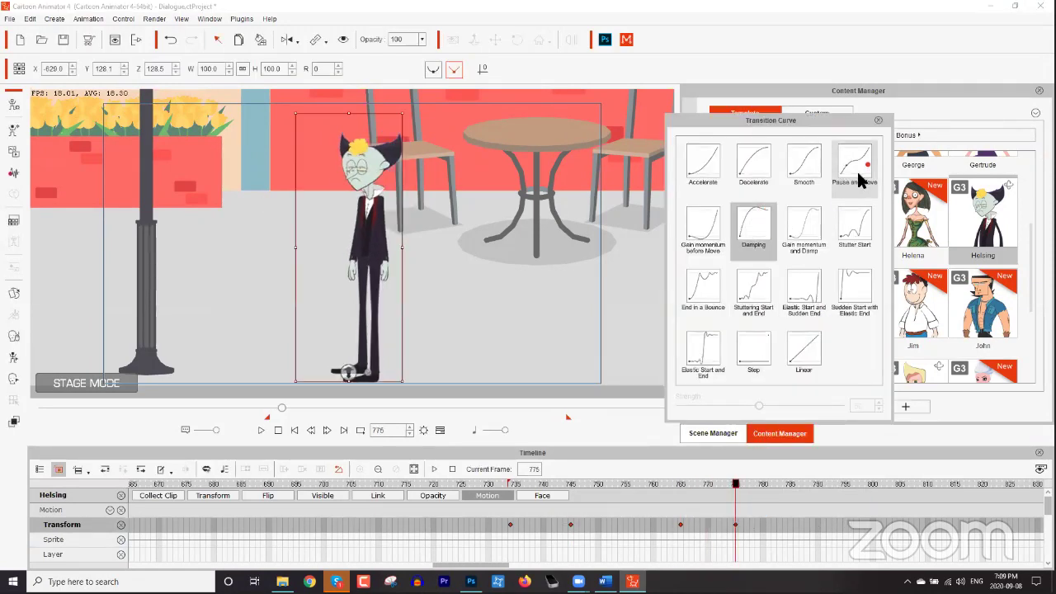
click(877, 120)
Play the complete bow and rise from about frame 734 twice, and scrub through it back to frame 734.
drag(546, 485, 509, 483)
key(space)
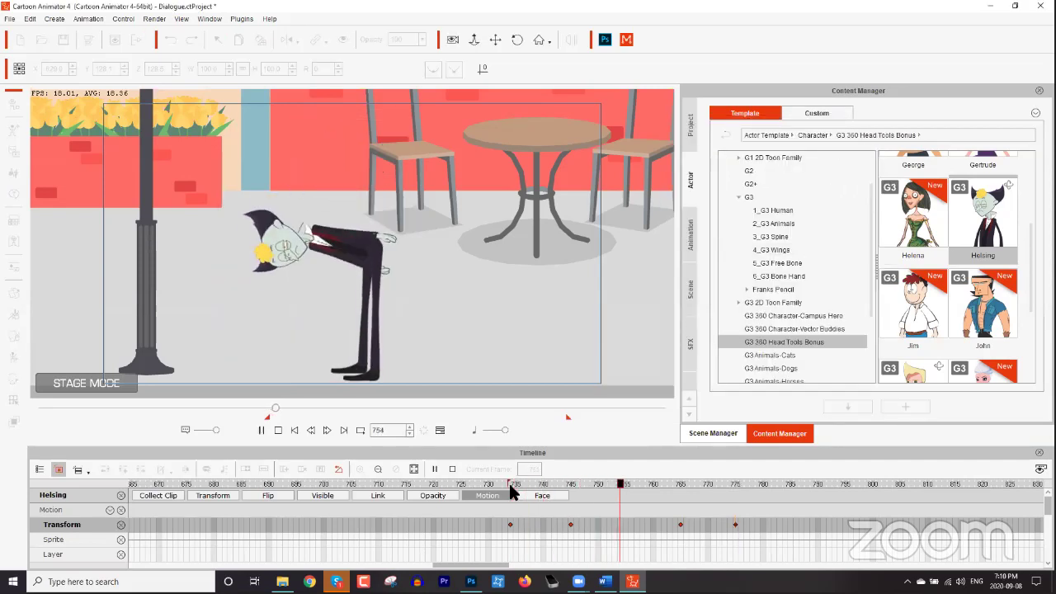
key(space)
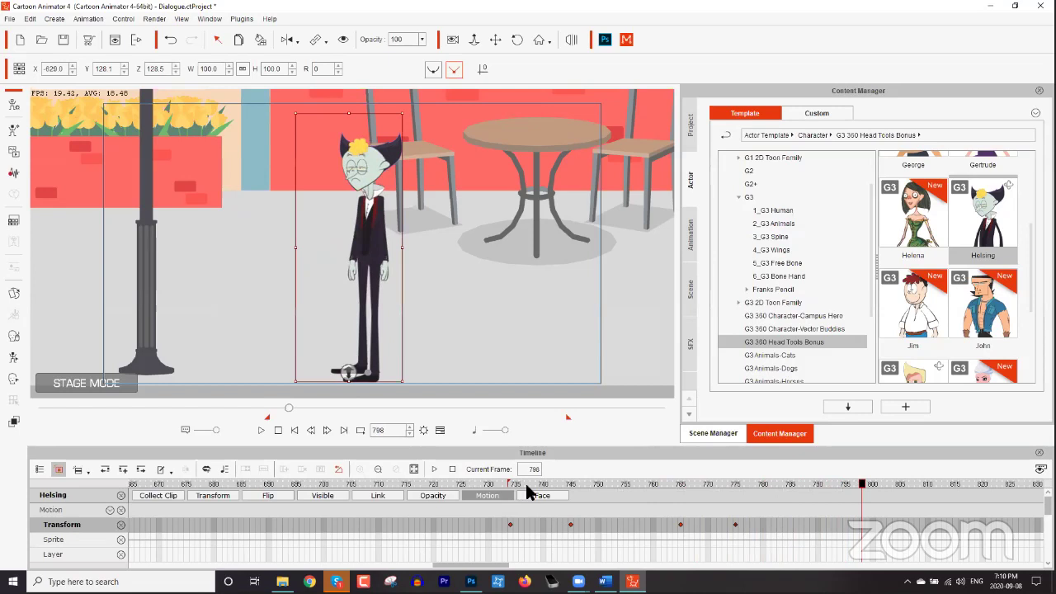
click(514, 483)
key(space)
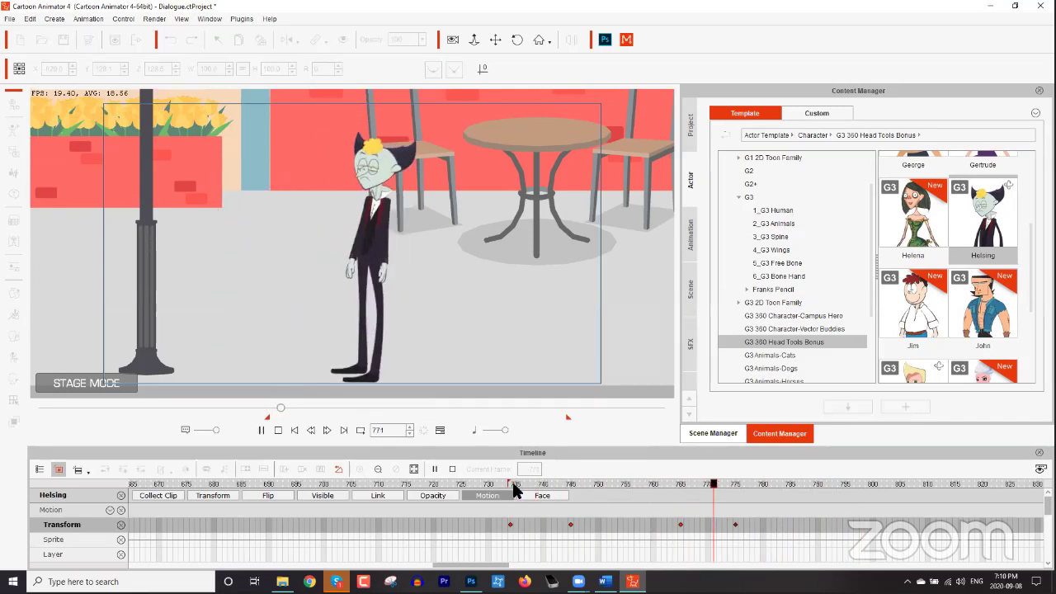
key(space)
mouse_move(716, 484)
mouse_down()
mouse_move(728, 482)
mouse_move(697, 483)
mouse_move(733, 483)
mouse_up()
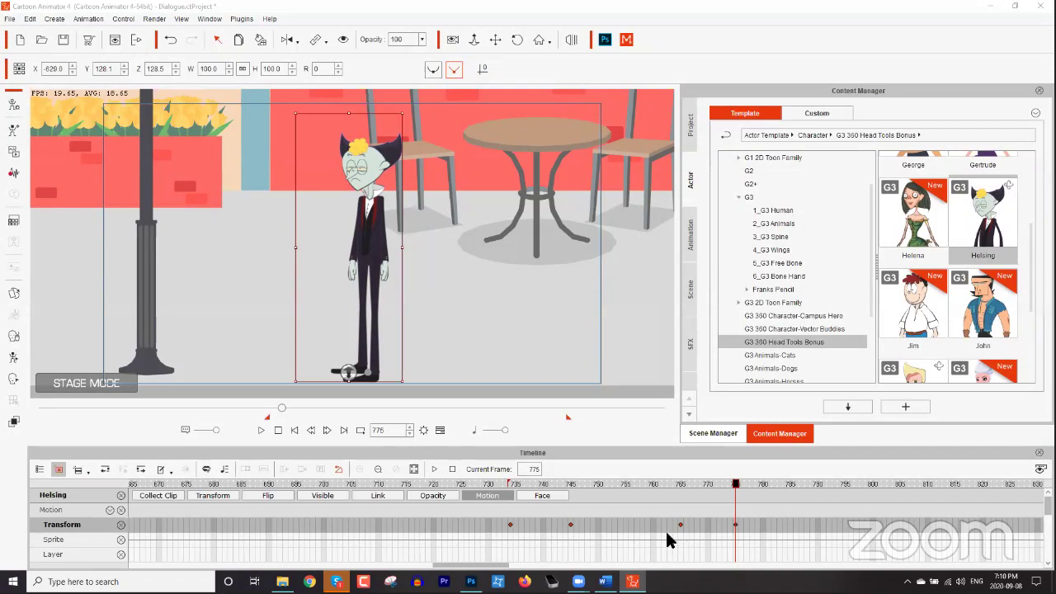
click(576, 483)
drag(613, 485, 510, 489)
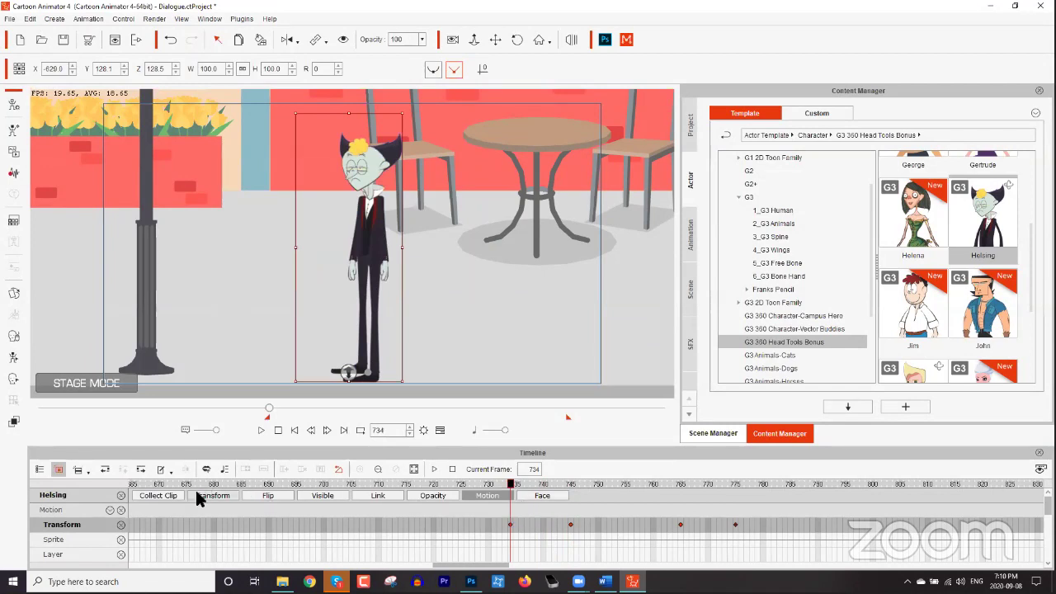
Show Helsing's Collect Clip track, mark the range from frame 734 to 775 and add it to the action menu as Bow.
click(170, 494)
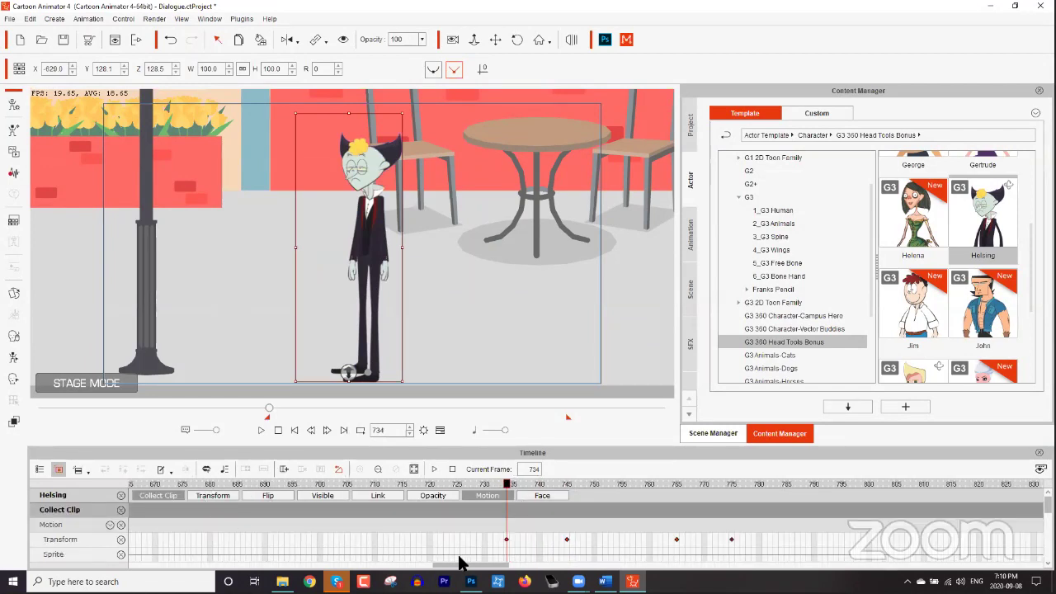
drag(507, 512, 730, 509)
right_click(592, 506)
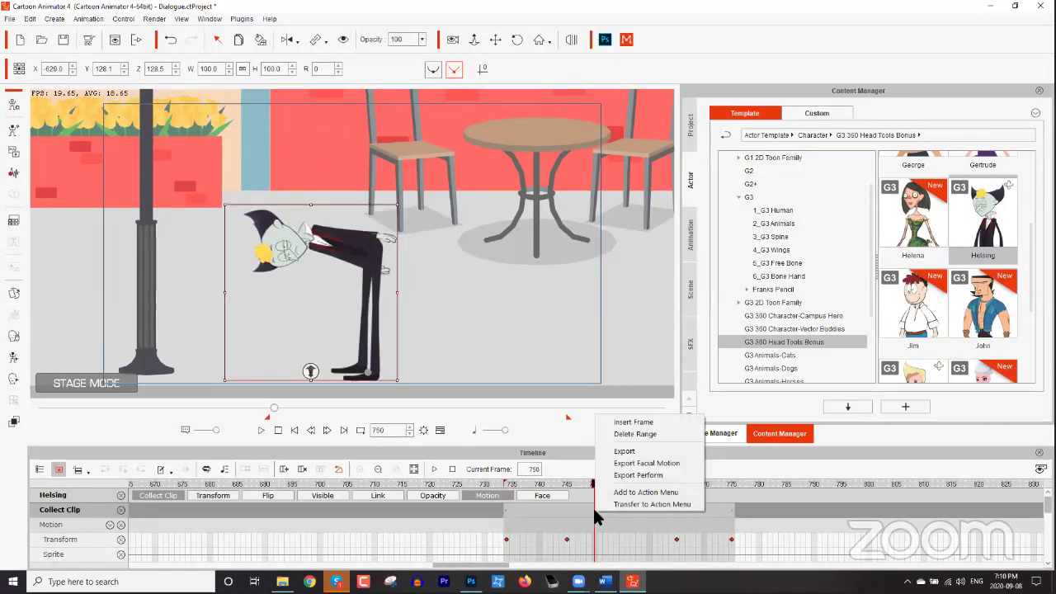
click(646, 493)
text(Bow)
key(Return)
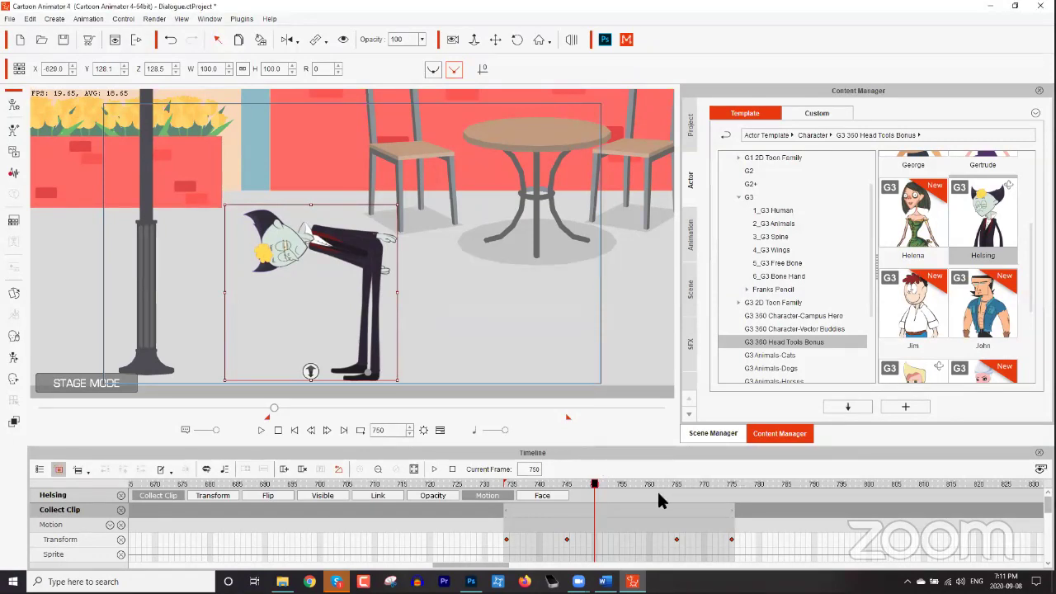
Play the collected bow motion from frame 734 and stop past its last key.
drag(615, 490, 507, 485)
key(space)
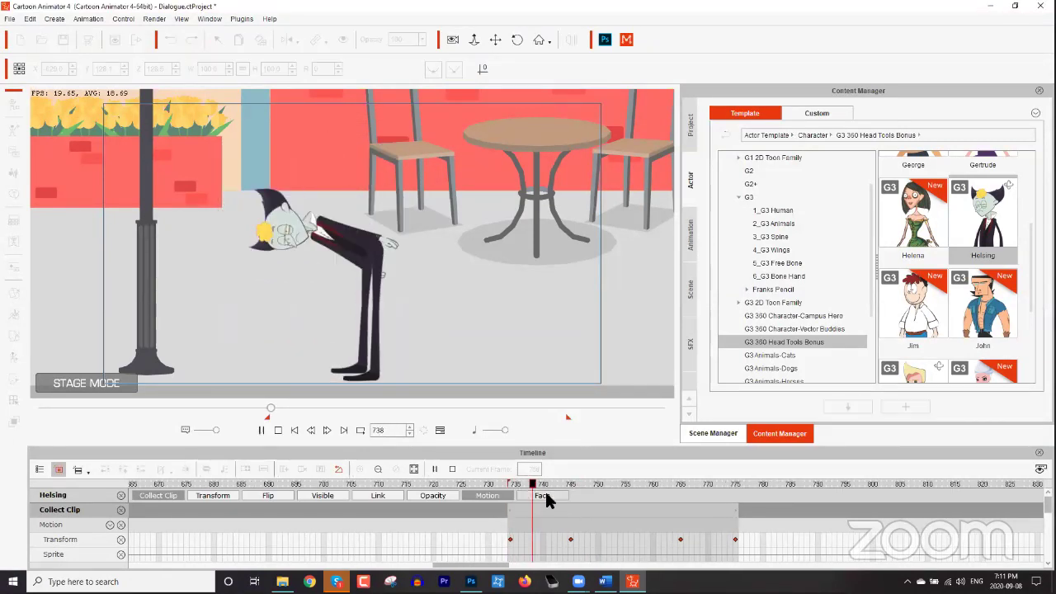
click(782, 486)
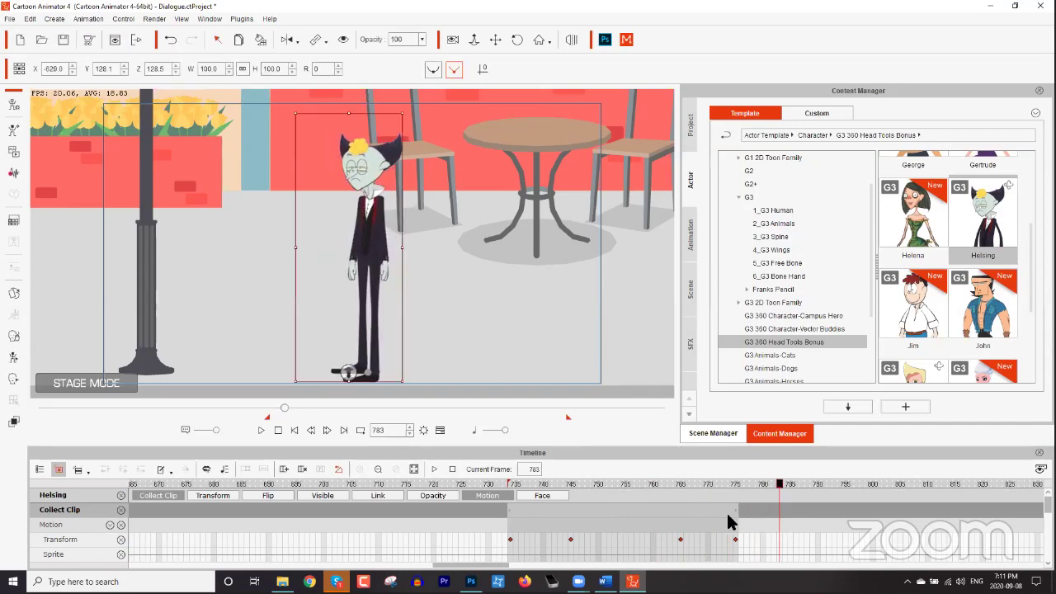
Clear the marked Collect Clip range and select frame 783 on the Transform track.
click(726, 518)
click(771, 490)
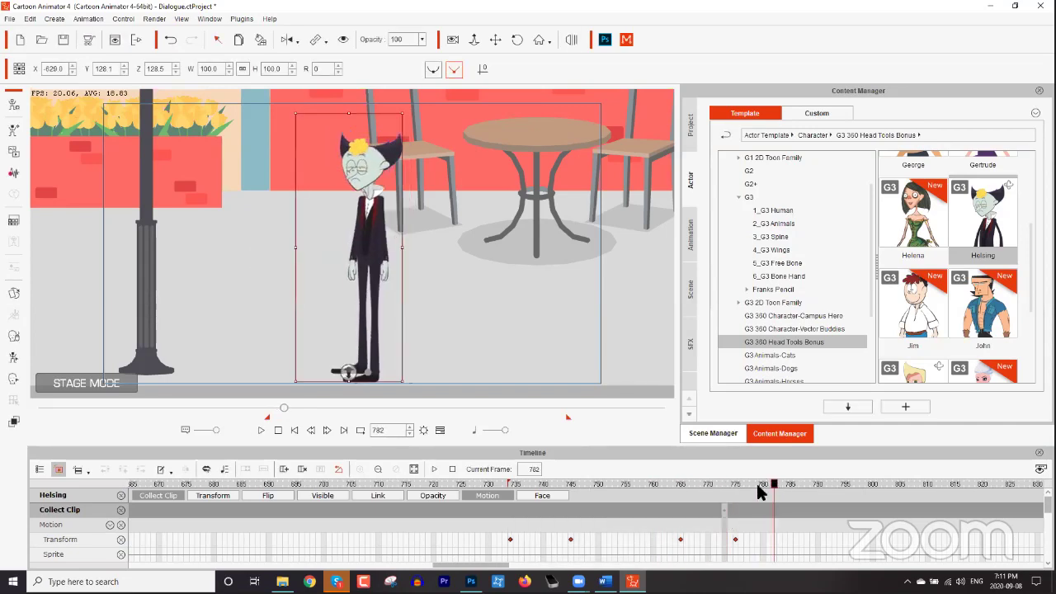
click(781, 543)
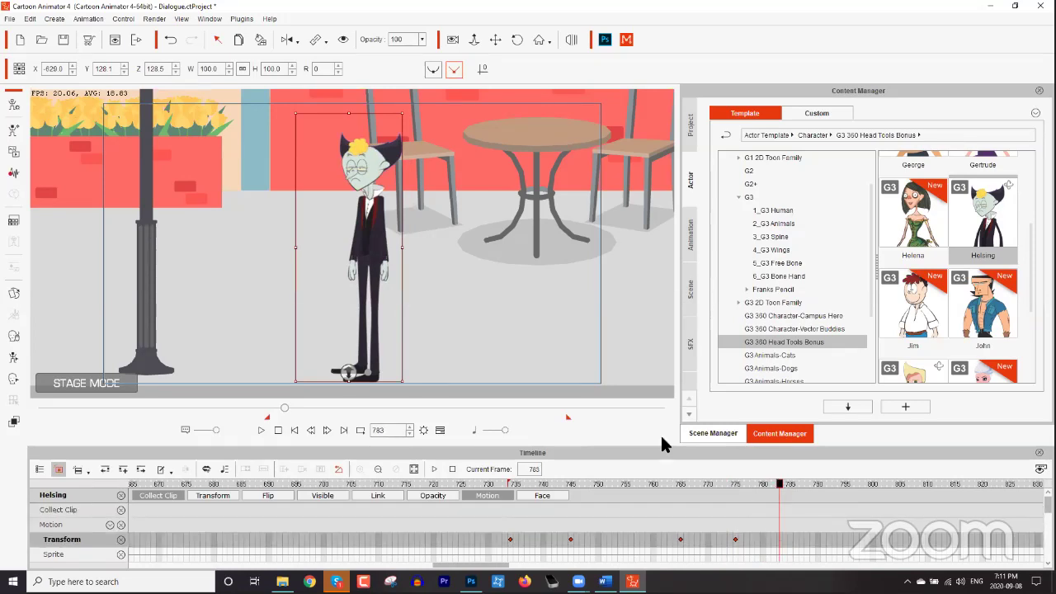
Apply the saved Bow action to Helsing at frame 783 and play it through.
right_click(367, 232)
mouse_move(401, 238)
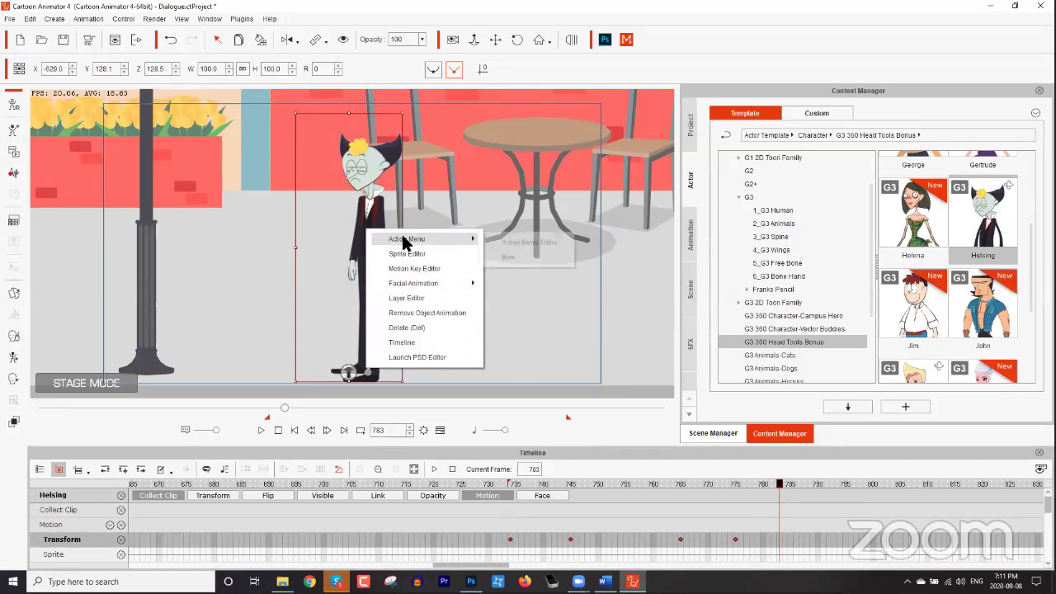
click(541, 256)
key(space)
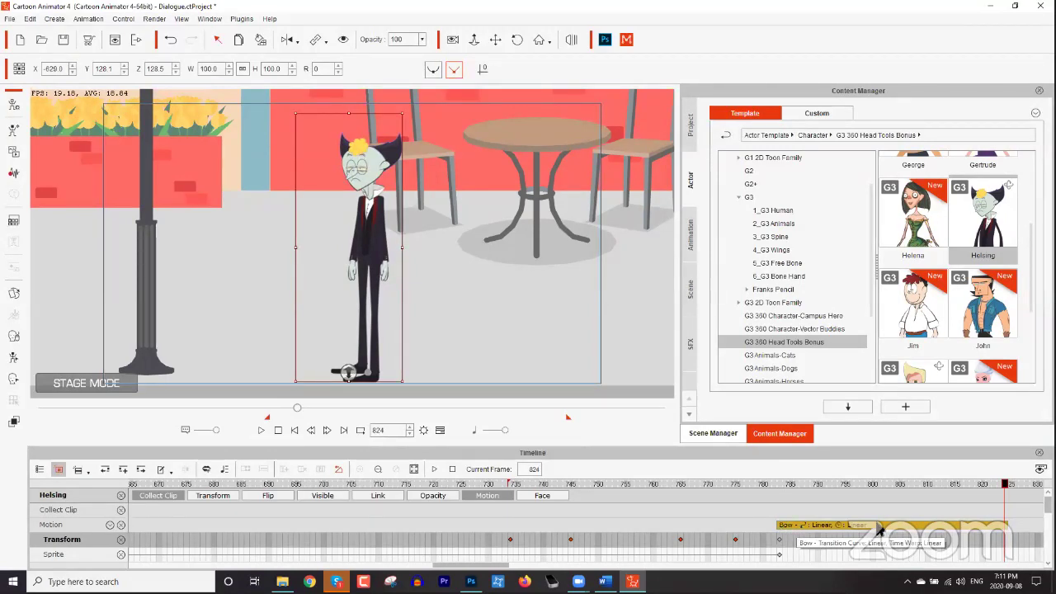
scroll(873, 532, down, 1)
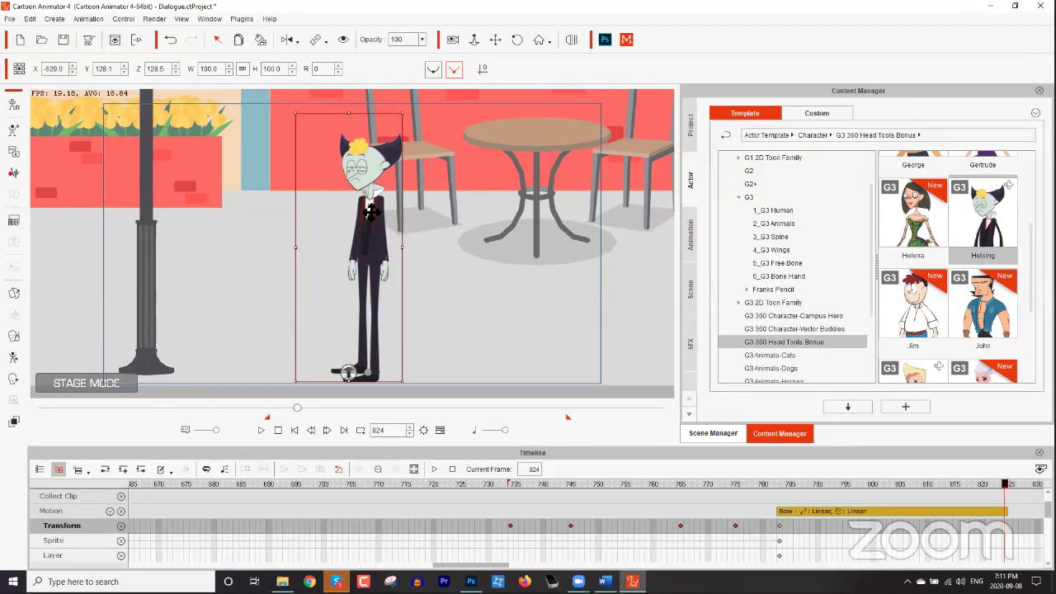
Sample the Bow motion clip into Transform keys for all parts.
click(822, 511)
right_click(823, 513)
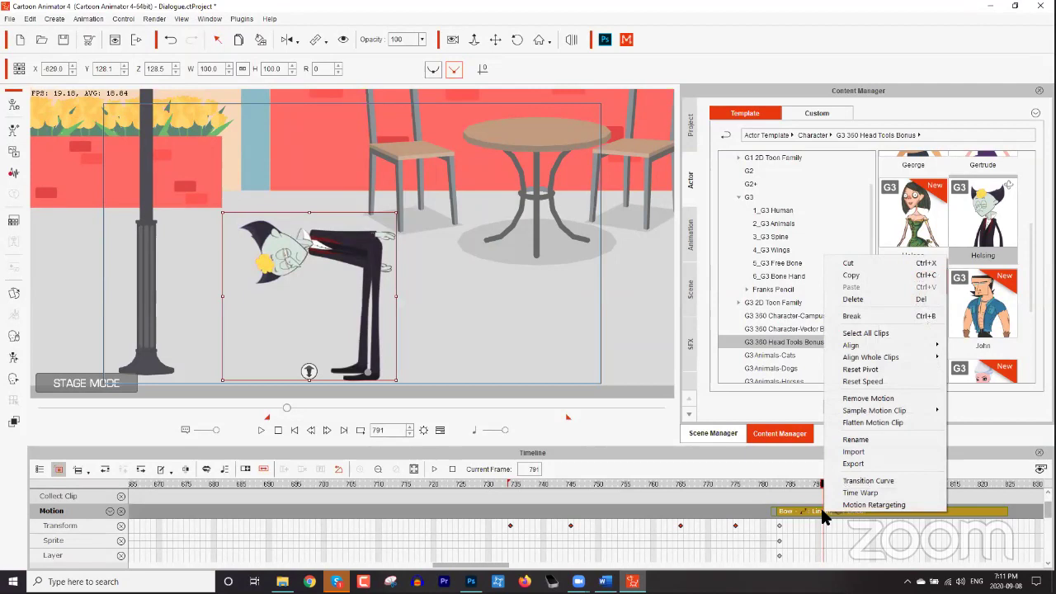
mouse_move(946, 412)
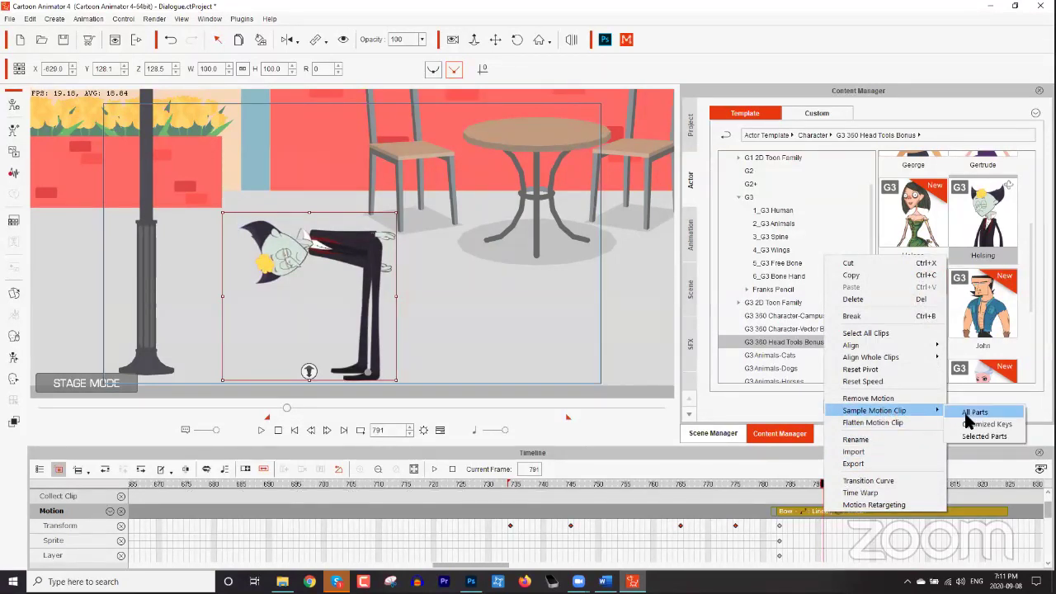
click(973, 413)
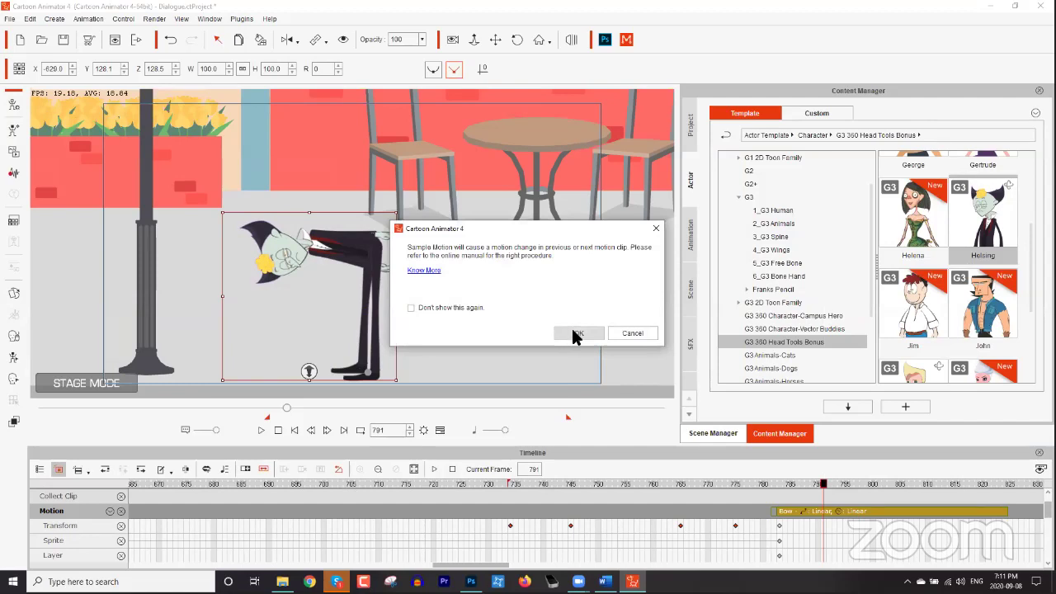
click(578, 334)
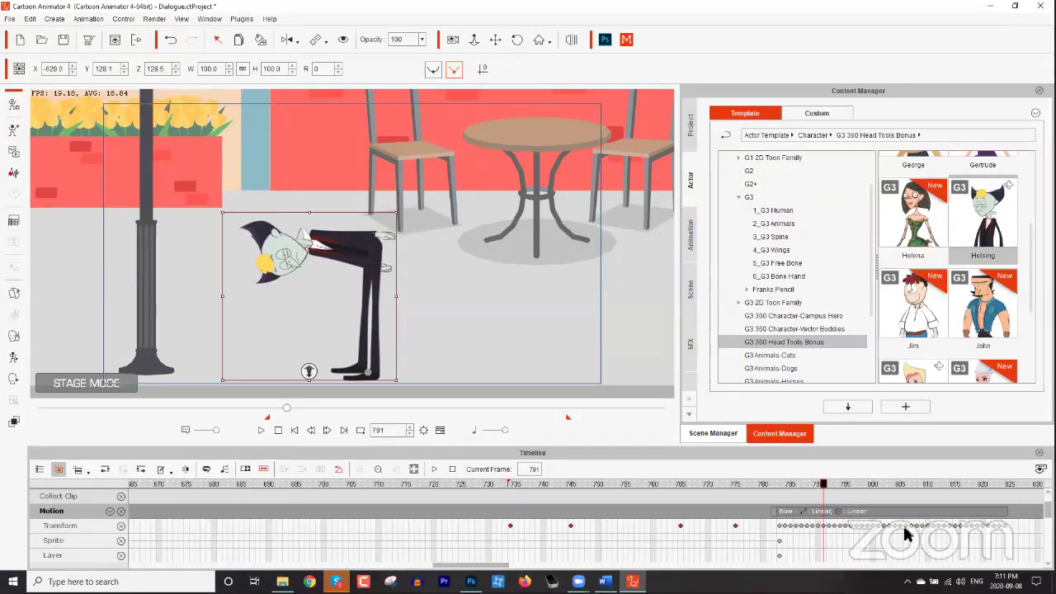
Scrub through the Bow clip's sampled frames between about 789 and 803 to examine the bent-over hold.
mouse_move(807, 484)
mouse_down()
mouse_move(786, 484)
mouse_move(979, 497)
mouse_move(818, 498)
mouse_up()
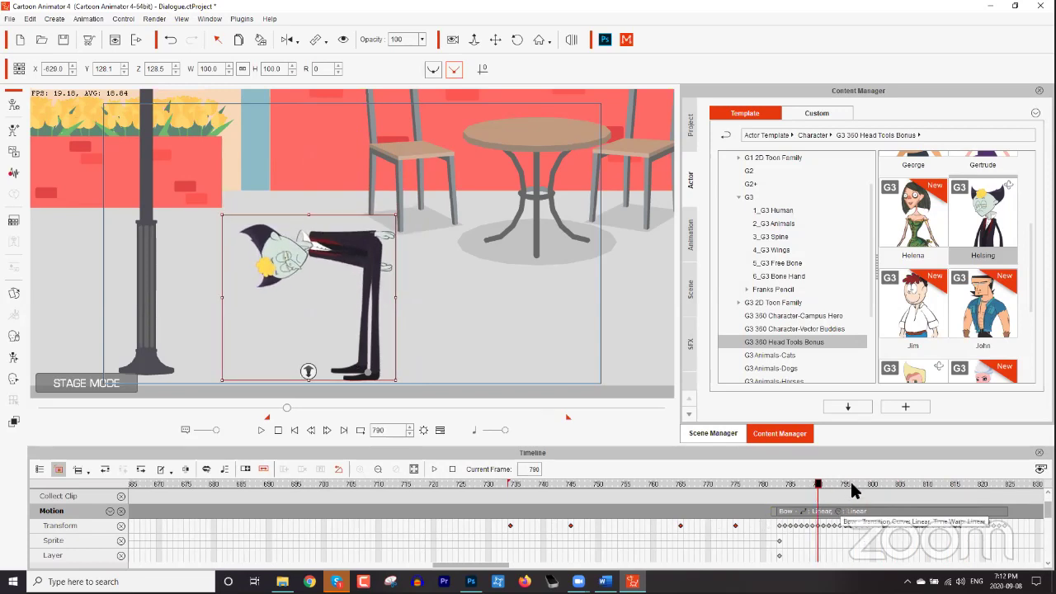
click(886, 486)
mouse_move(885, 486)
mouse_down()
mouse_move(857, 488)
mouse_move(891, 489)
mouse_up()
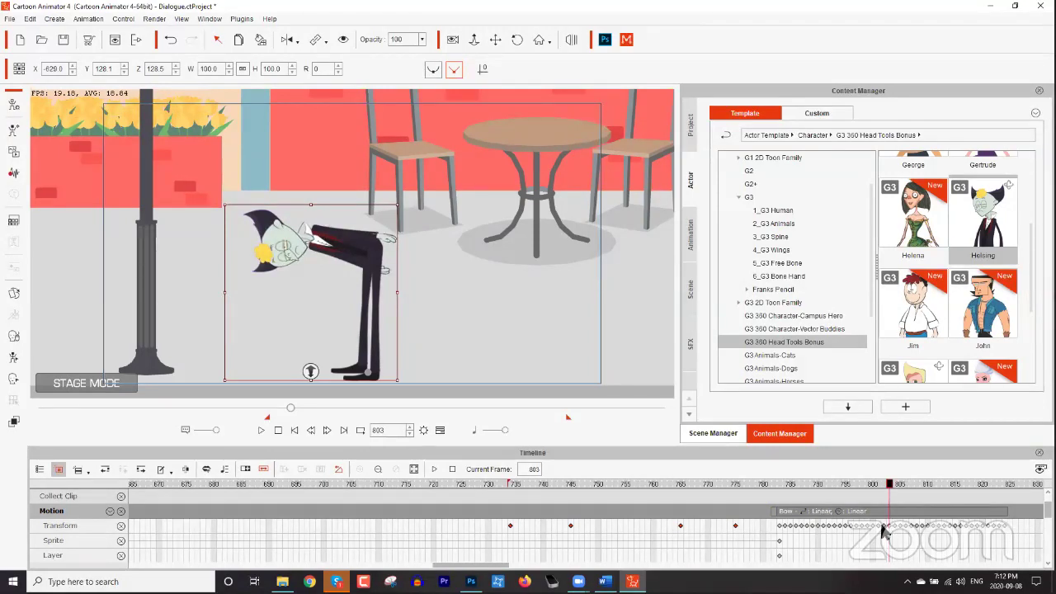
drag(787, 485, 813, 490)
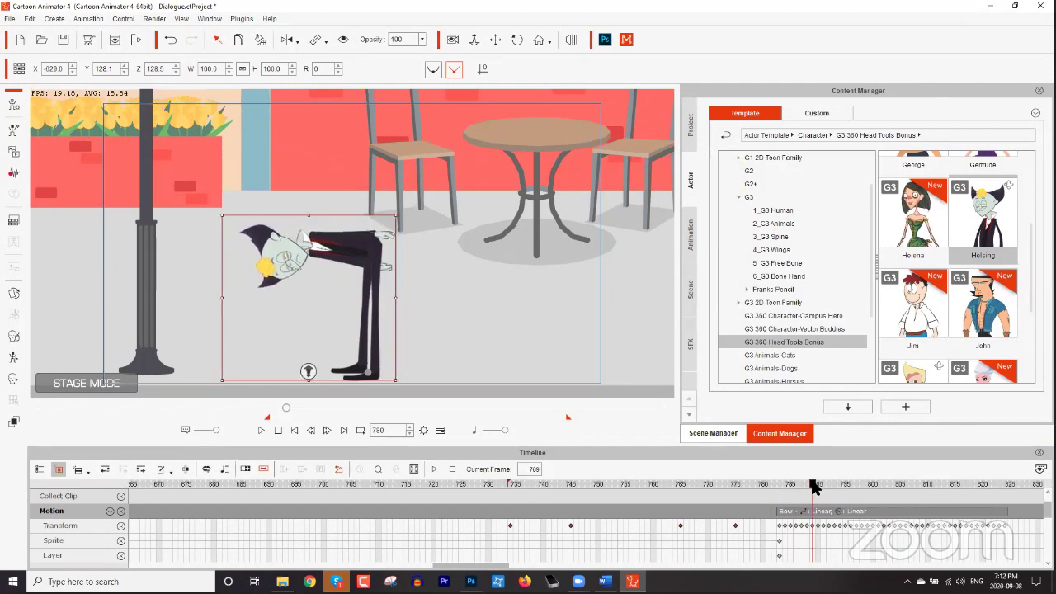
Delete the sampled Transform keys between frames 790 and 800 and play across the gap.
click(820, 526)
drag(867, 543, 824, 524)
key(Delete)
drag(824, 485, 817, 482)
key(space)
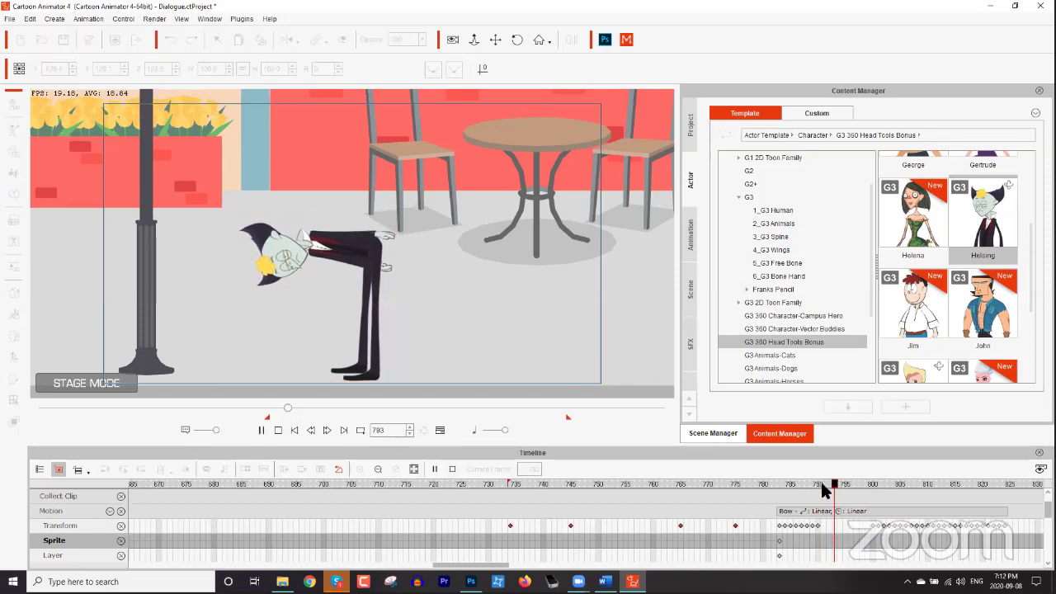
click(874, 485)
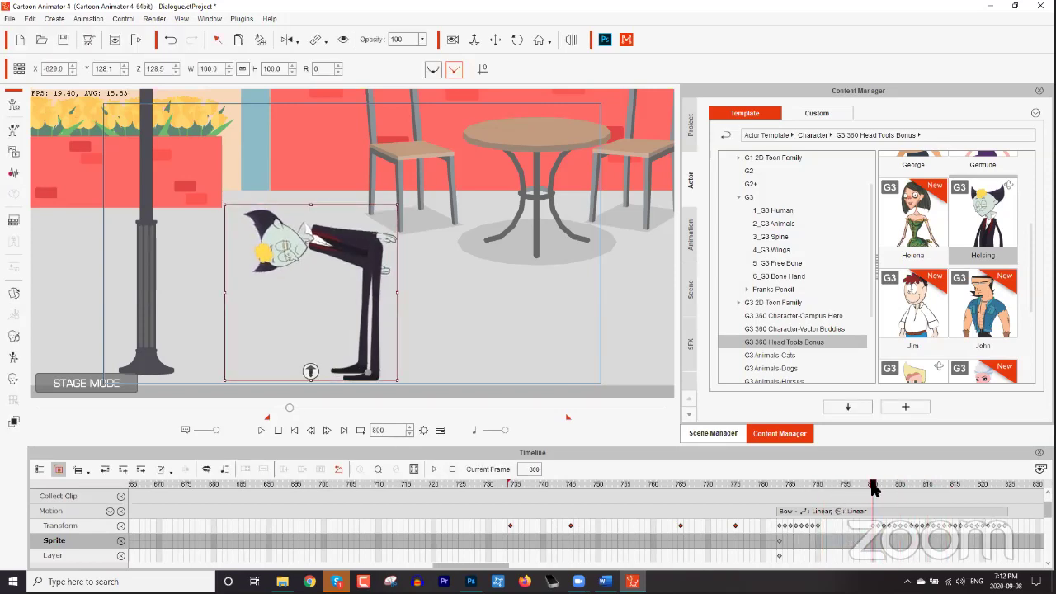
Copy the Transform key at frame 790 and paste it at frame 800.
click(818, 530)
right_click(819, 532)
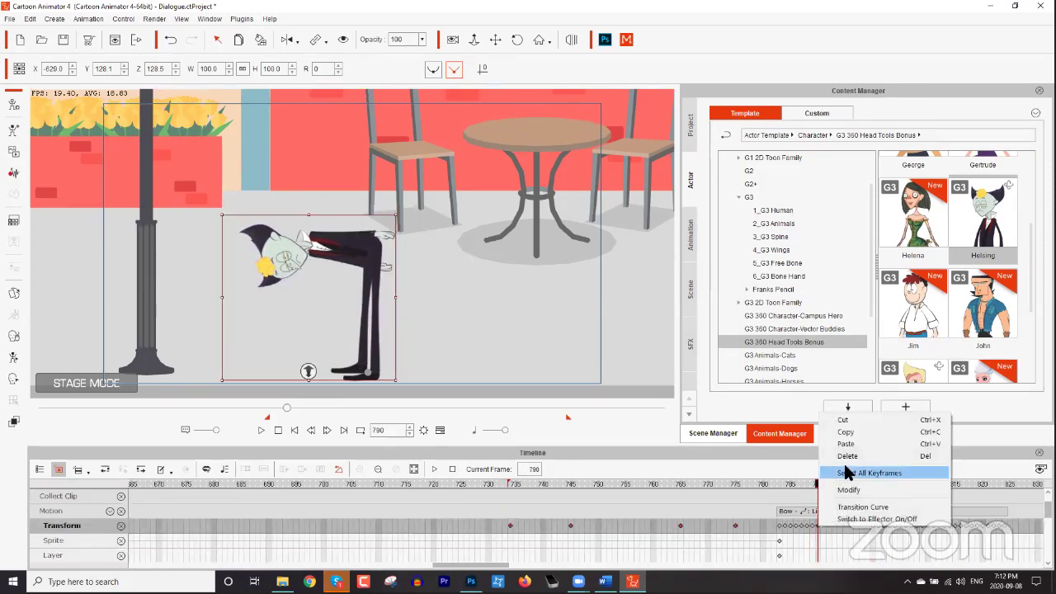
click(842, 432)
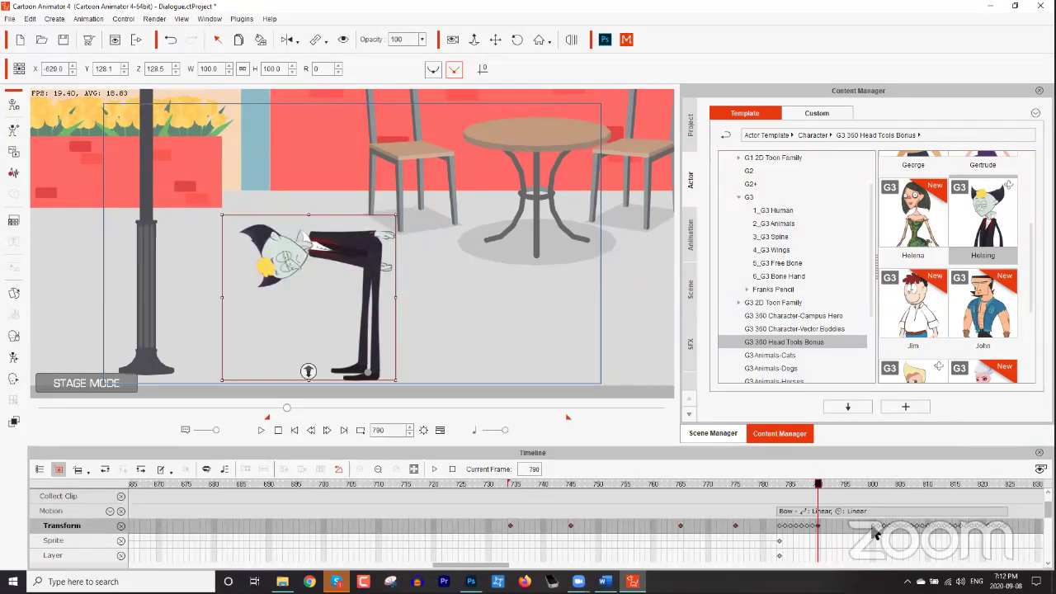
click(874, 532)
right_click(875, 532)
click(918, 507)
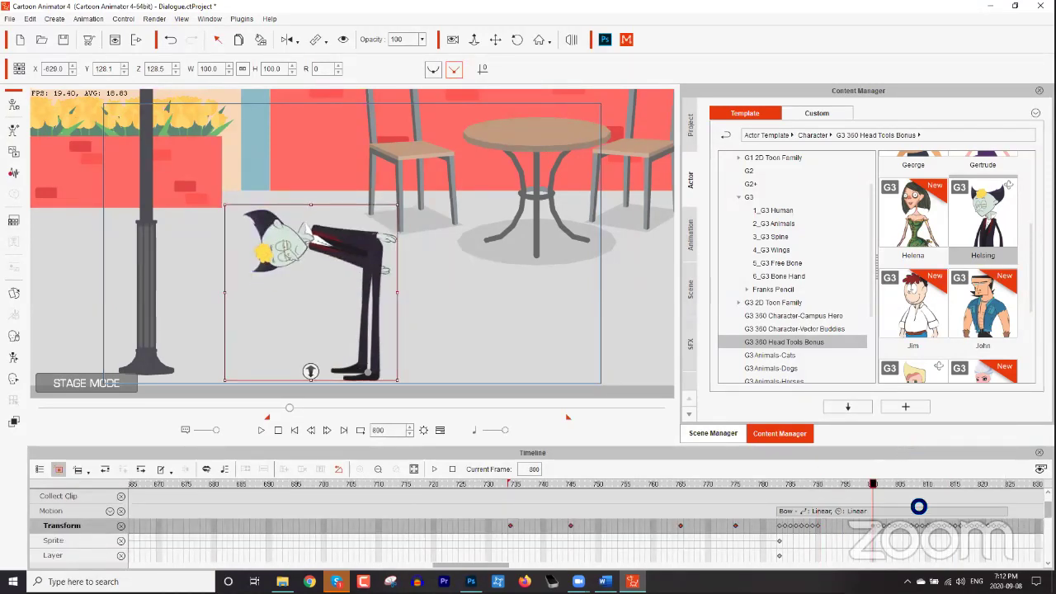
Delete the sampled Transform keys from frame 801 to about frame 818 and play the rise.
click(971, 541)
drag(973, 548, 880, 530)
key(Delete)
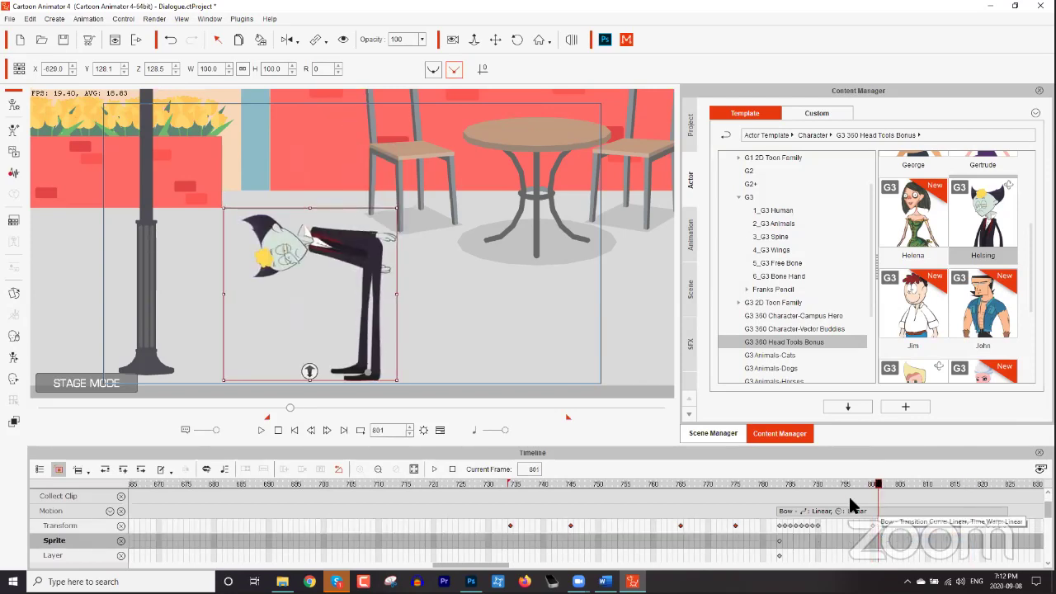
key(space)
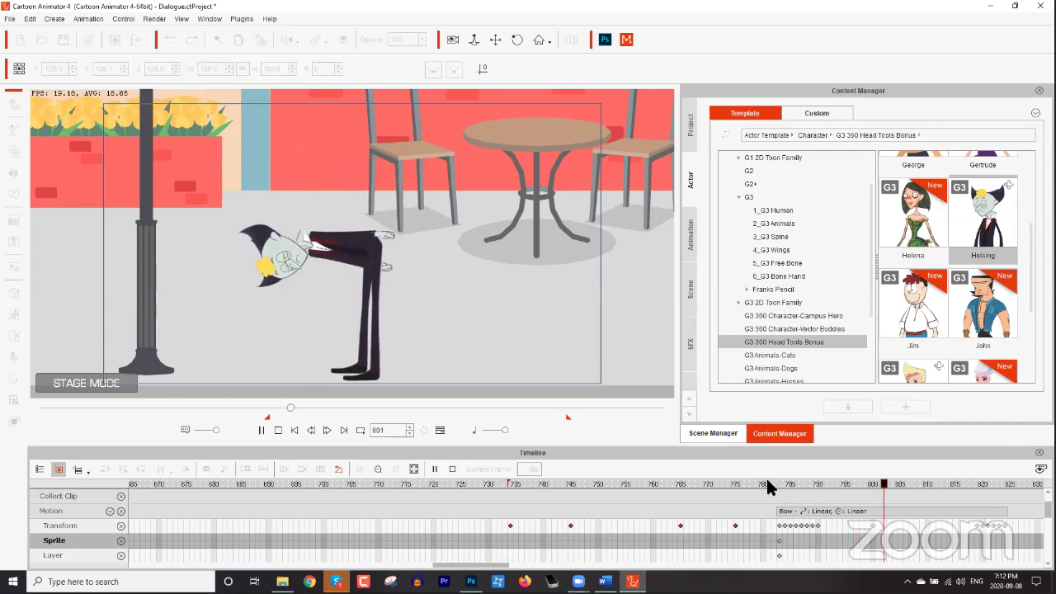
key(space)
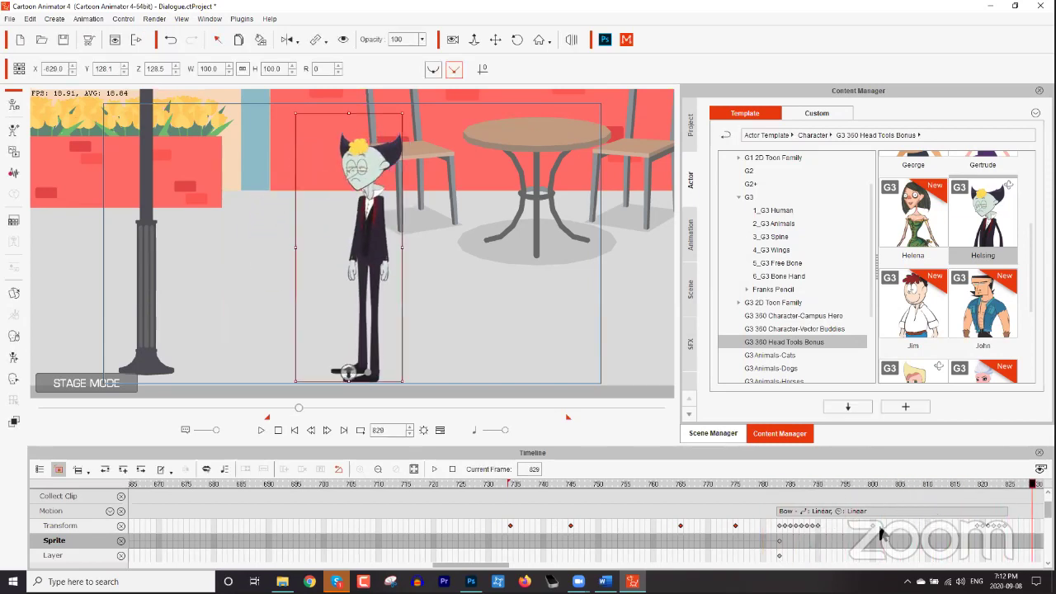
Copy the bowed Transform key at frame 800 and paste it at frame 814 to extend the hold.
click(875, 528)
right_click(879, 529)
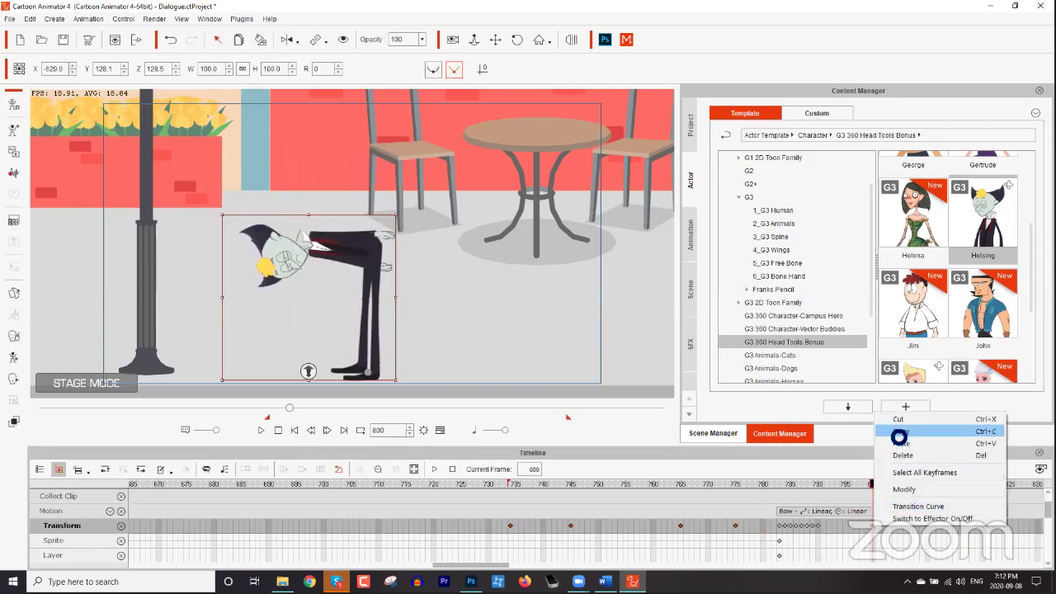
click(954, 515)
click(948, 530)
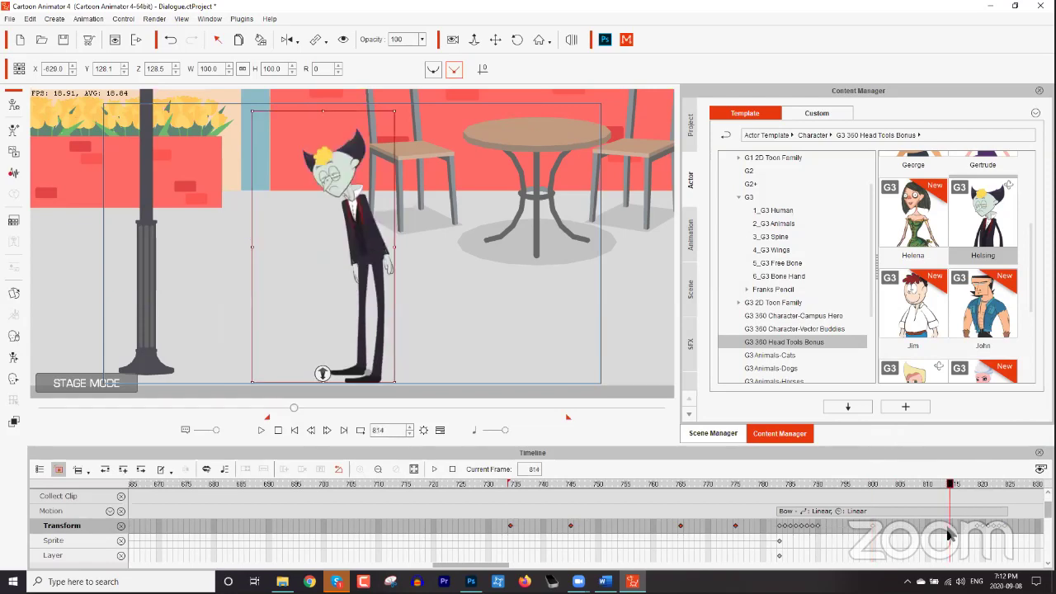
right_click(949, 533)
click(952, 455)
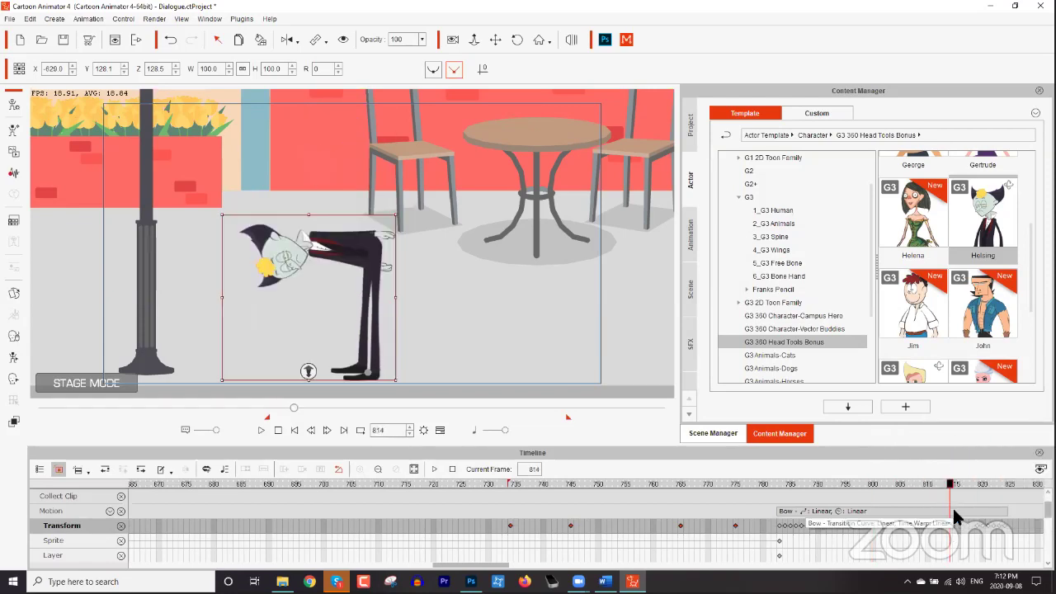
Play the edited Bow clip from frame 783 and stop past its end.
click(779, 485)
key(space)
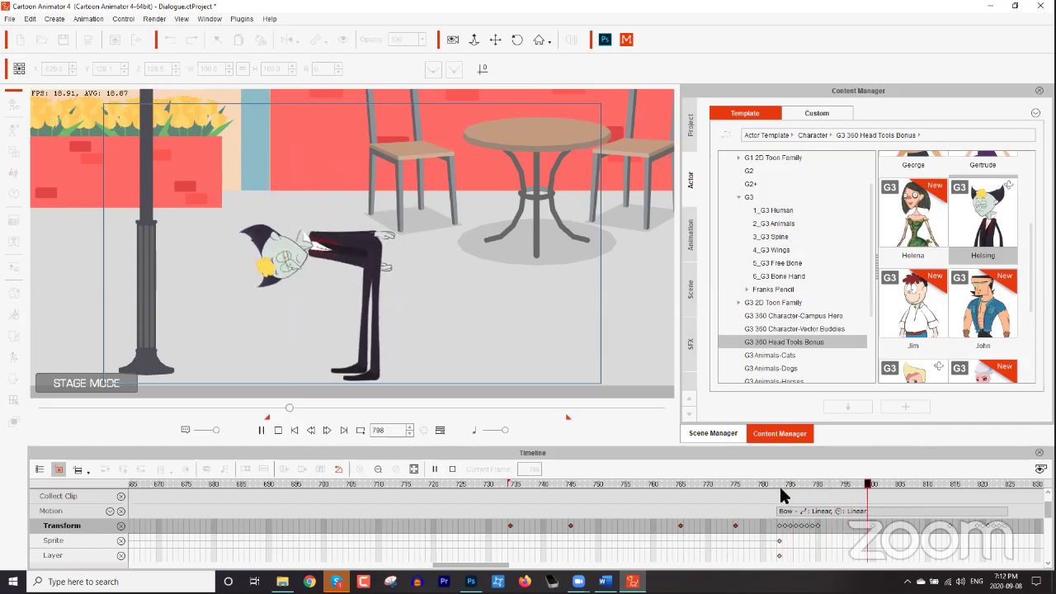
key(space)
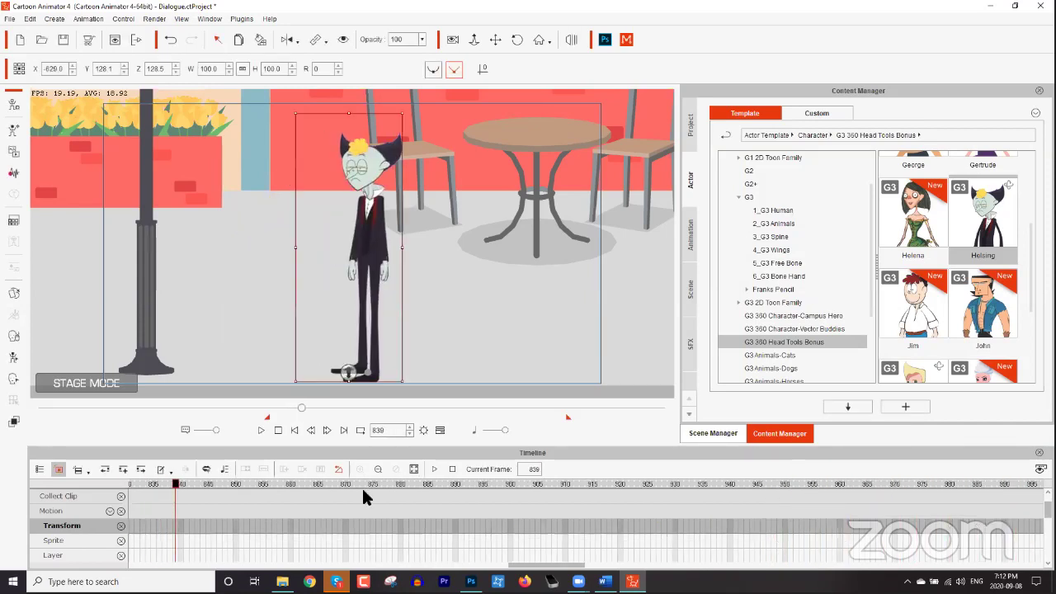
Select the Bow clip on the Motion track and show its available clip commands.
drag(547, 566, 477, 564)
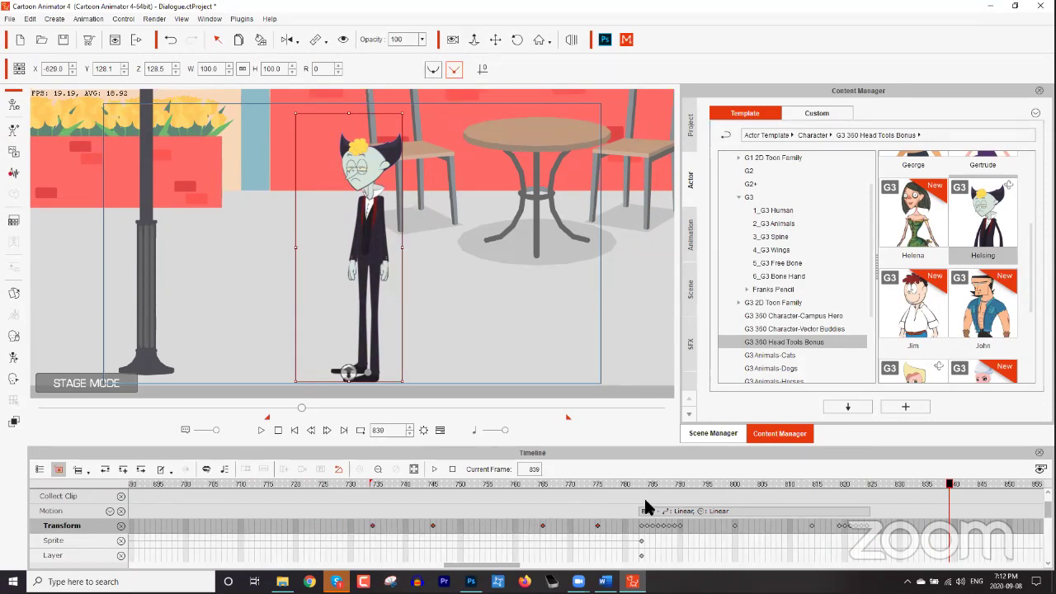
click(673, 508)
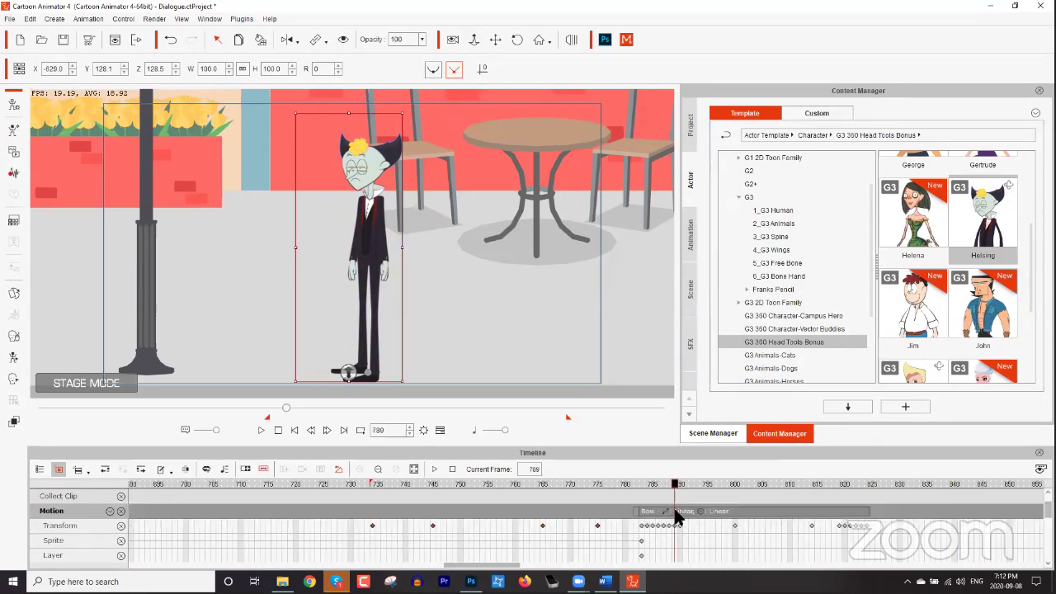
right_click(737, 515)
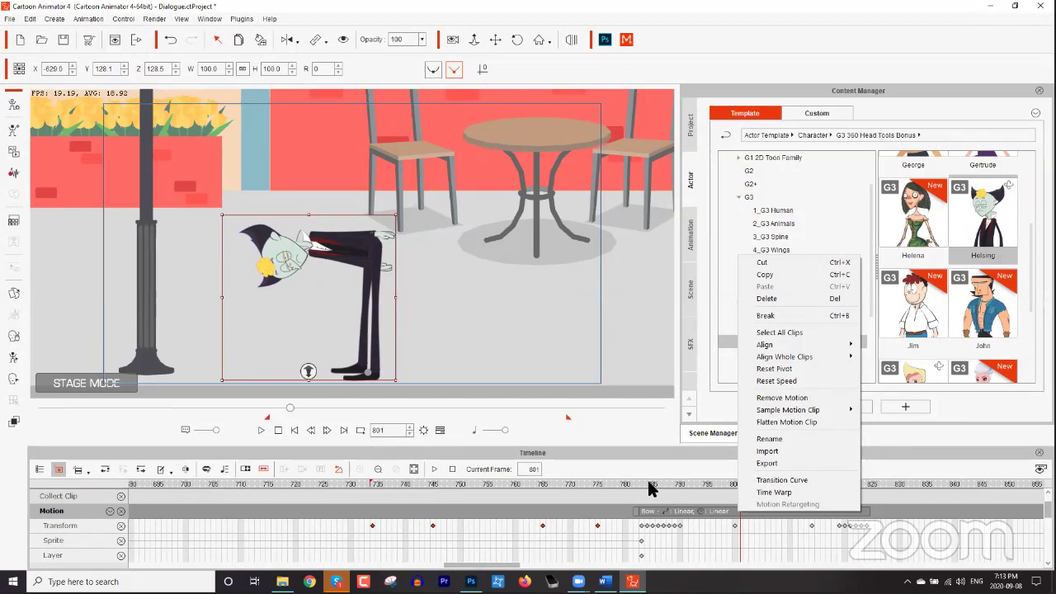
Play the original bow from frame 734 and examine the hold between its Transform keys at frames 745 and 765.
drag(636, 484, 487, 483)
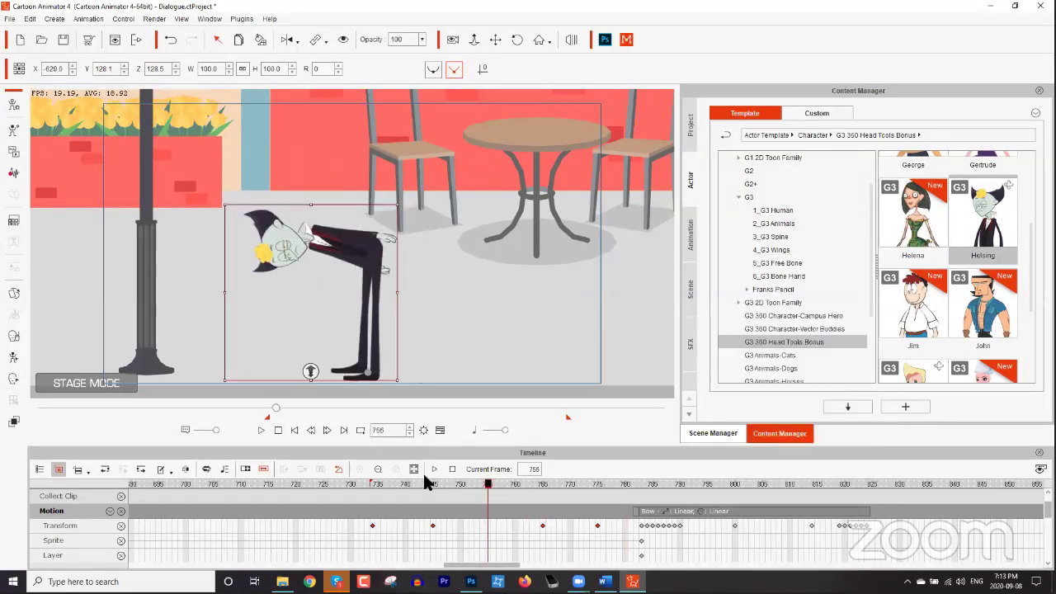
click(370, 484)
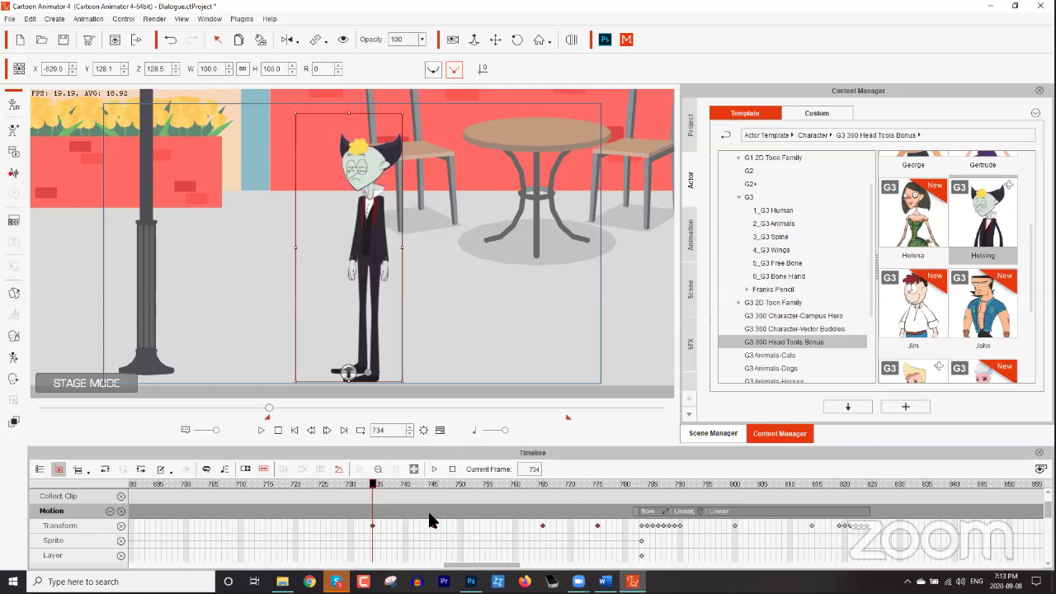
key(space)
click(488, 484)
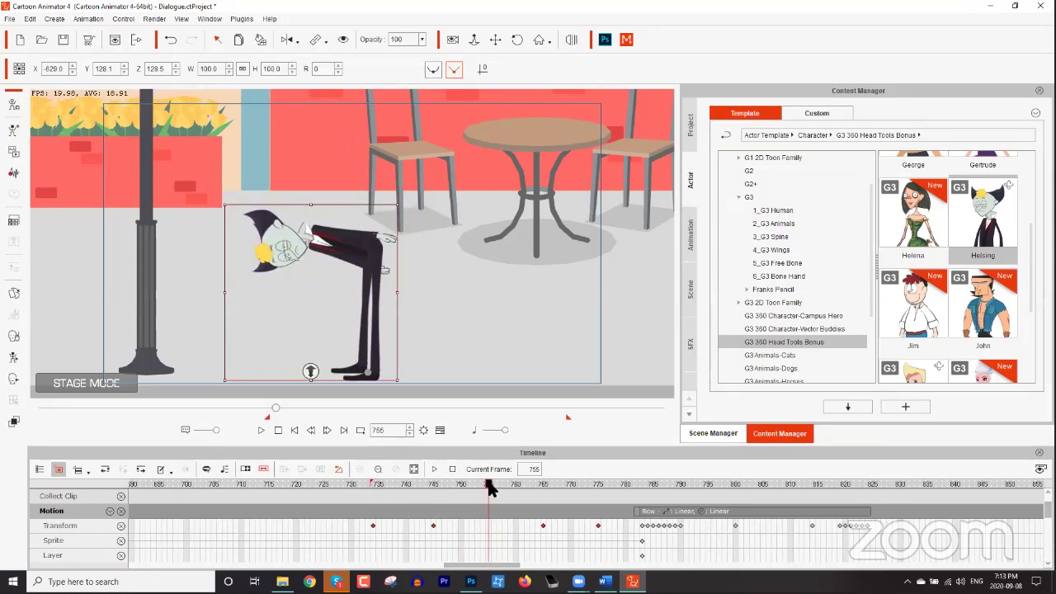
click(472, 485)
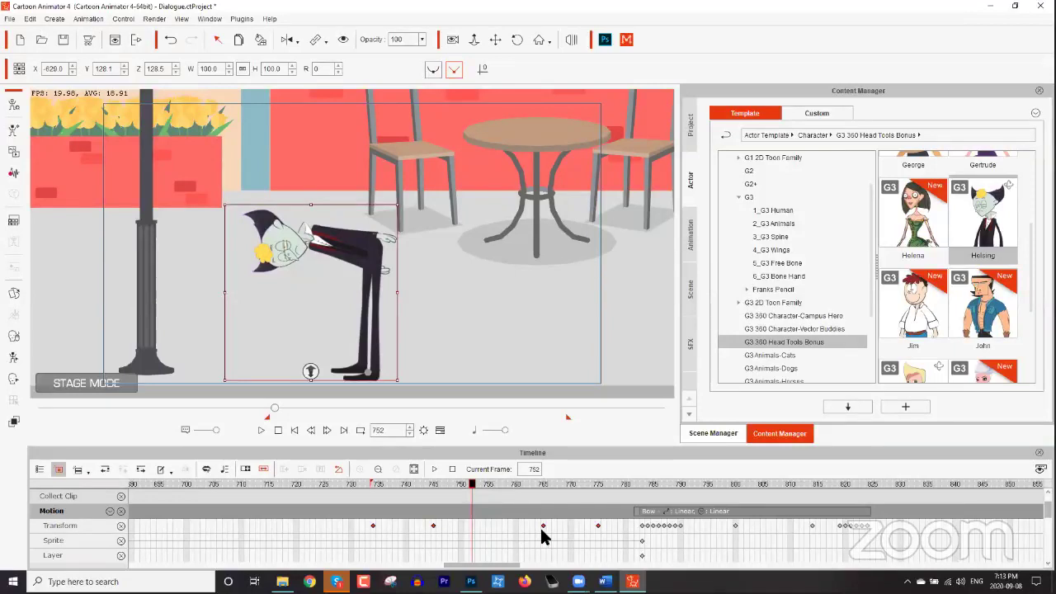
click(432, 525)
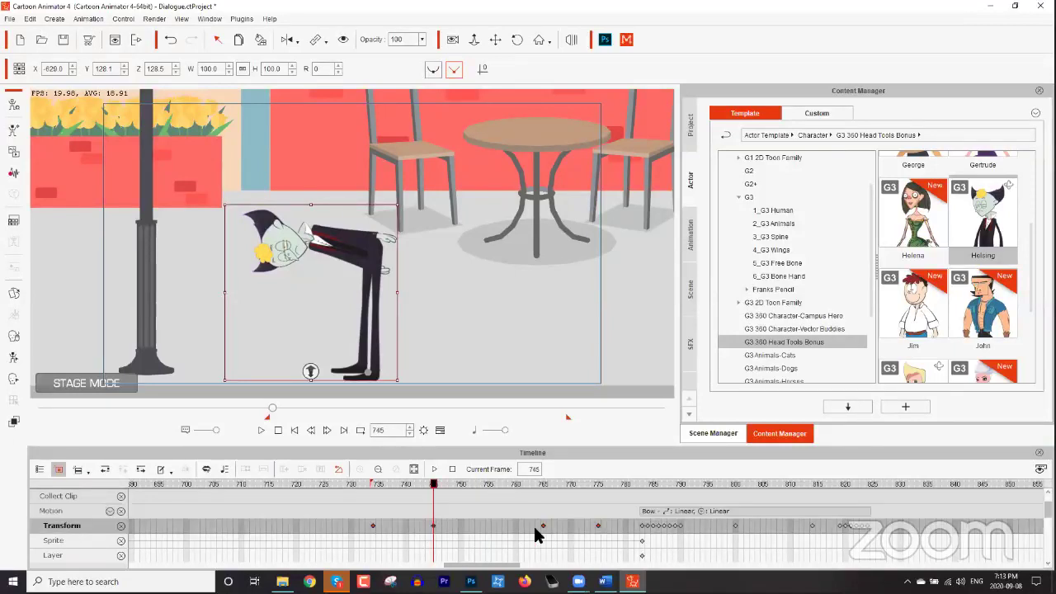
click(542, 526)
click(470, 484)
Delete the Bow clip on the Motion track together with all its sampled keys from frame 783 onward.
click(690, 510)
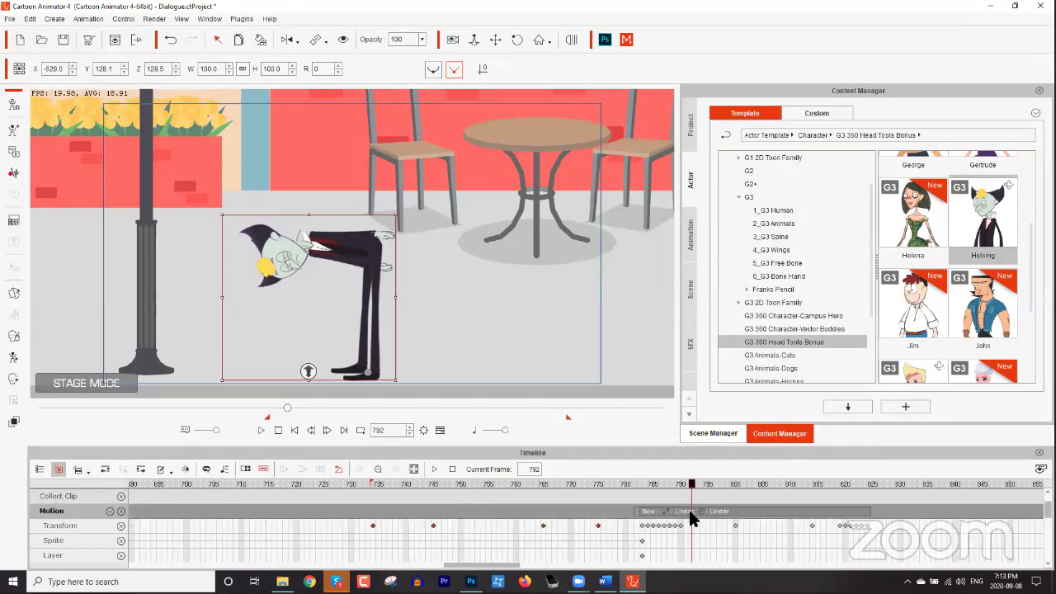
drag(624, 513, 872, 558)
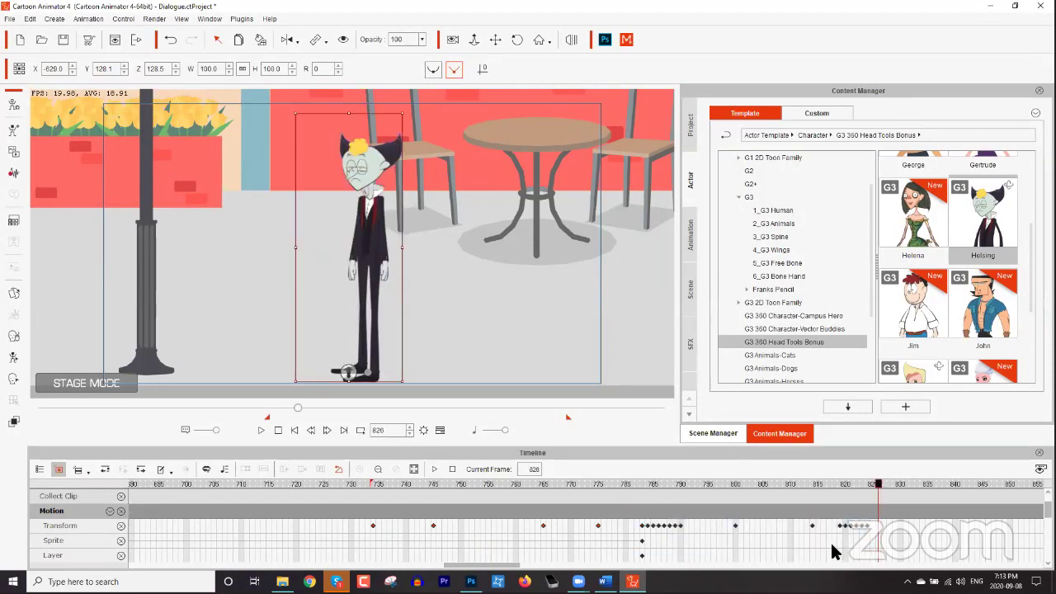
key(Delete)
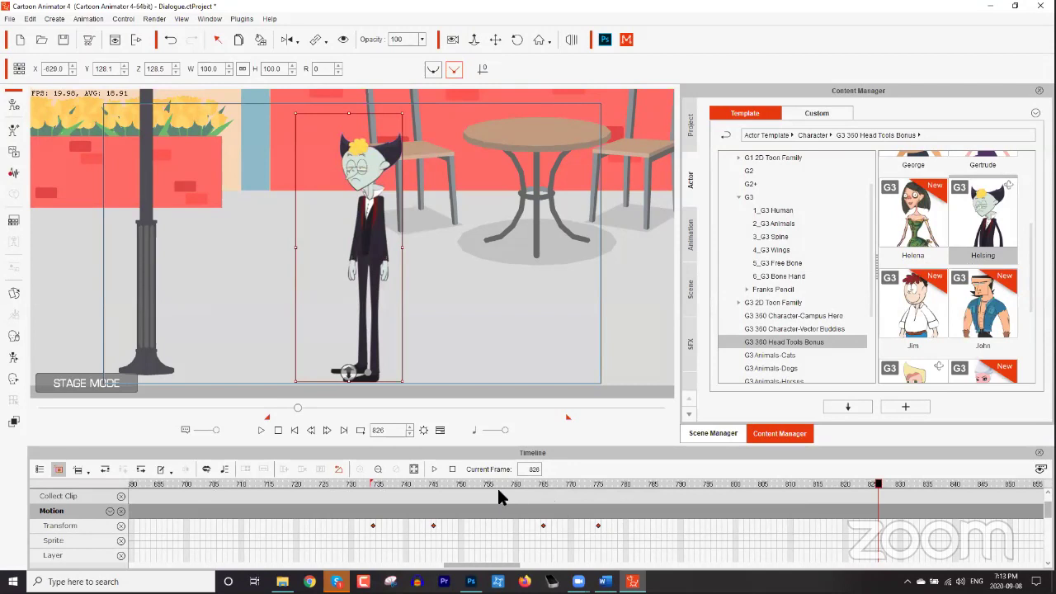
Move the original bow's last two Transform keys, at 765 and 775, to frames 800 and 810.
click(528, 526)
click(597, 528)
drag(597, 530, 789, 532)
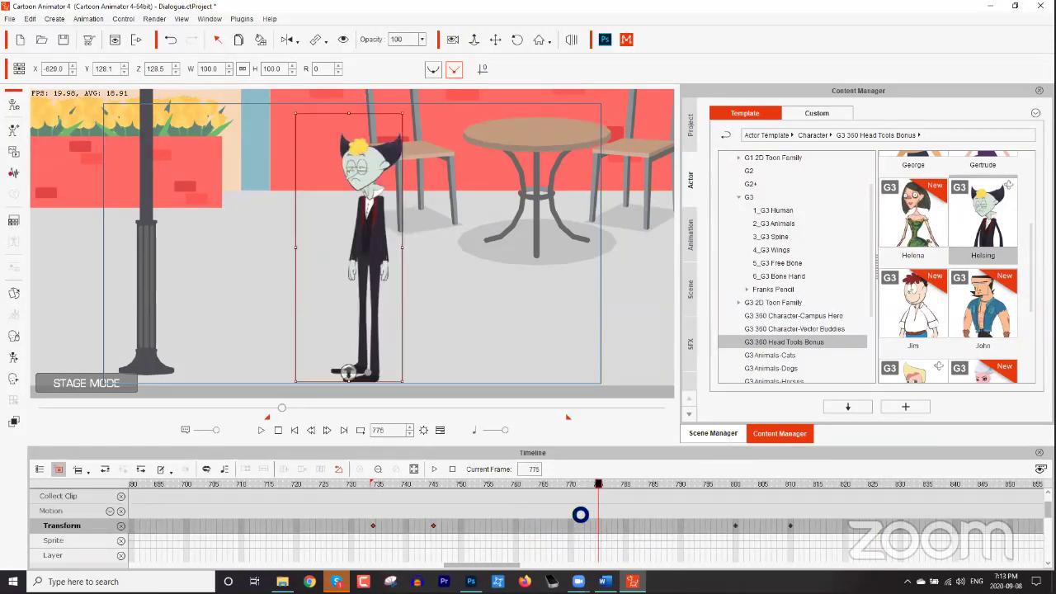
Key only Helsing's head at frame 766 in the 2D Motion Key Editor, using the Selected Part option.
click(522, 484)
drag(521, 485, 549, 490)
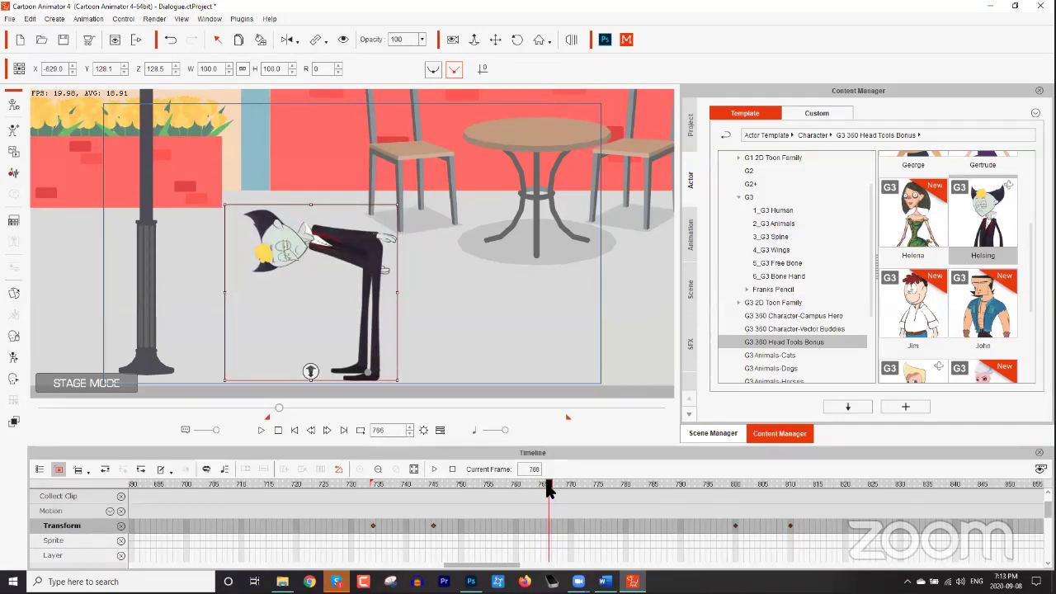
click(12, 360)
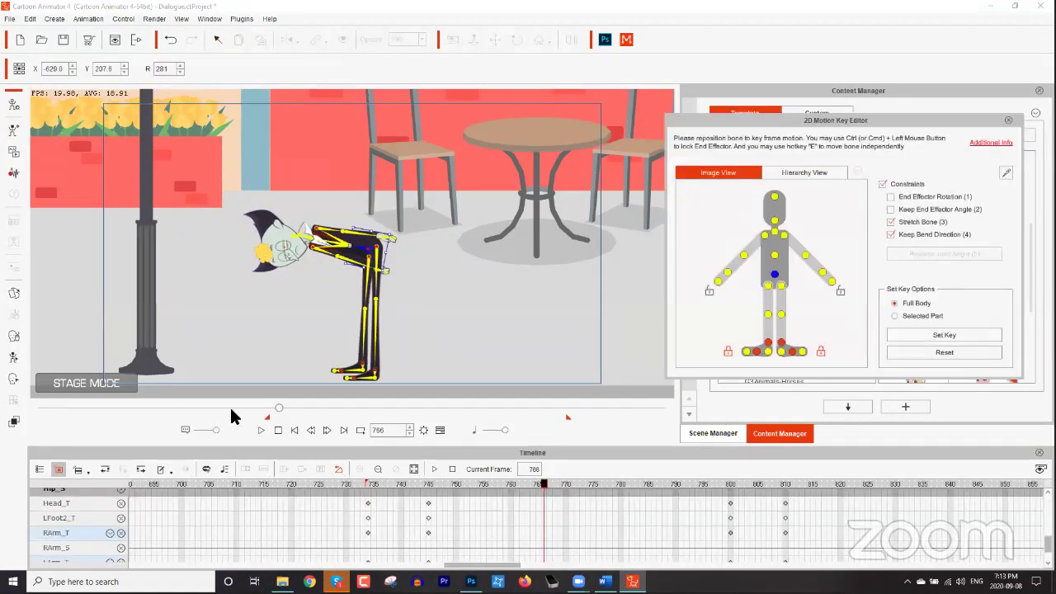
click(774, 220)
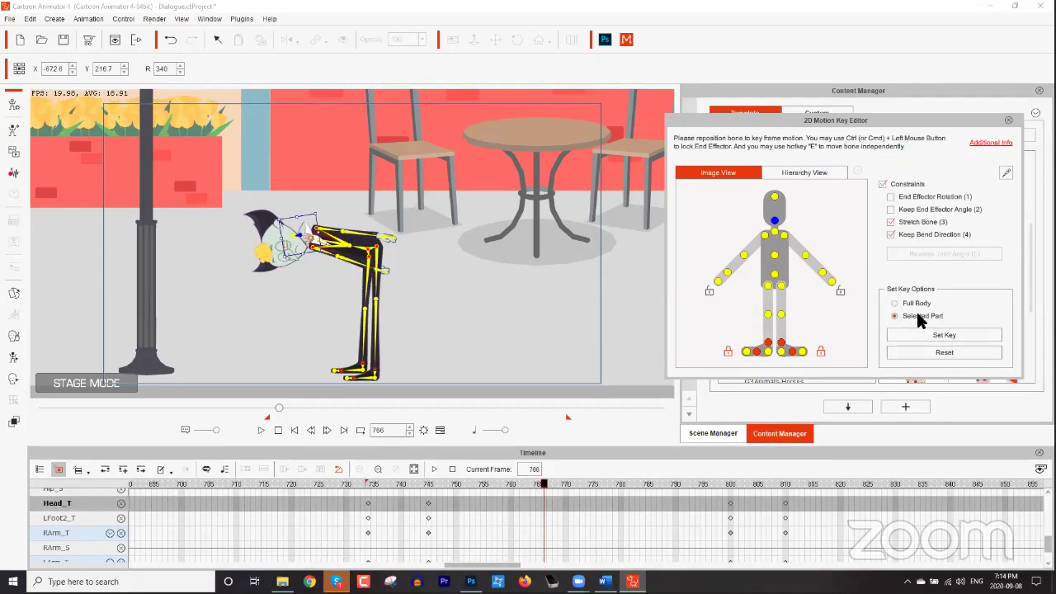
click(931, 336)
Rotate Helsing's head upward to 35 degrees at frame 771 while he stays bent over.
drag(544, 485, 571, 488)
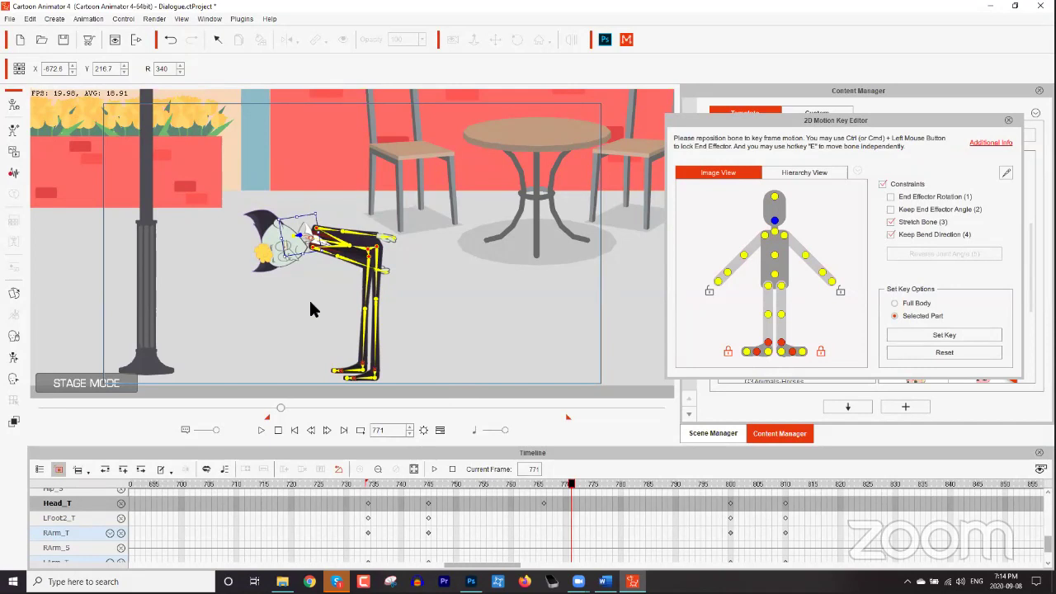
drag(312, 266, 287, 267)
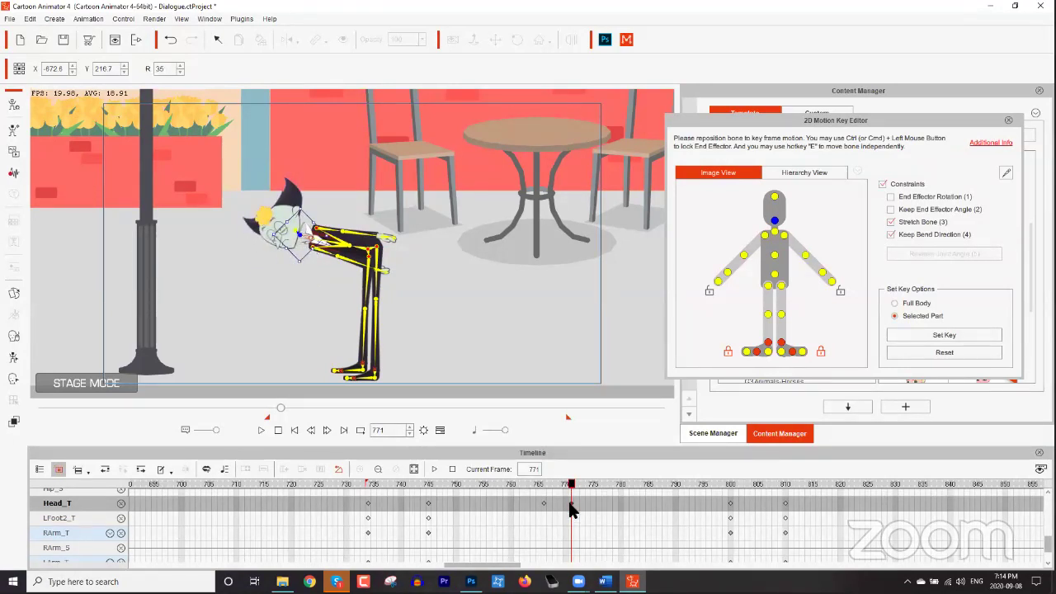
Copy the raised-head key on the Head_T track at frame 771 and paste it at frame 775.
right_click(571, 502)
click(604, 412)
click(589, 499)
right_click(592, 499)
click(619, 422)
Copy the lowered-head key on the Head_T track at frame 766 and paste it at frame 779.
click(543, 502)
right_click(542, 500)
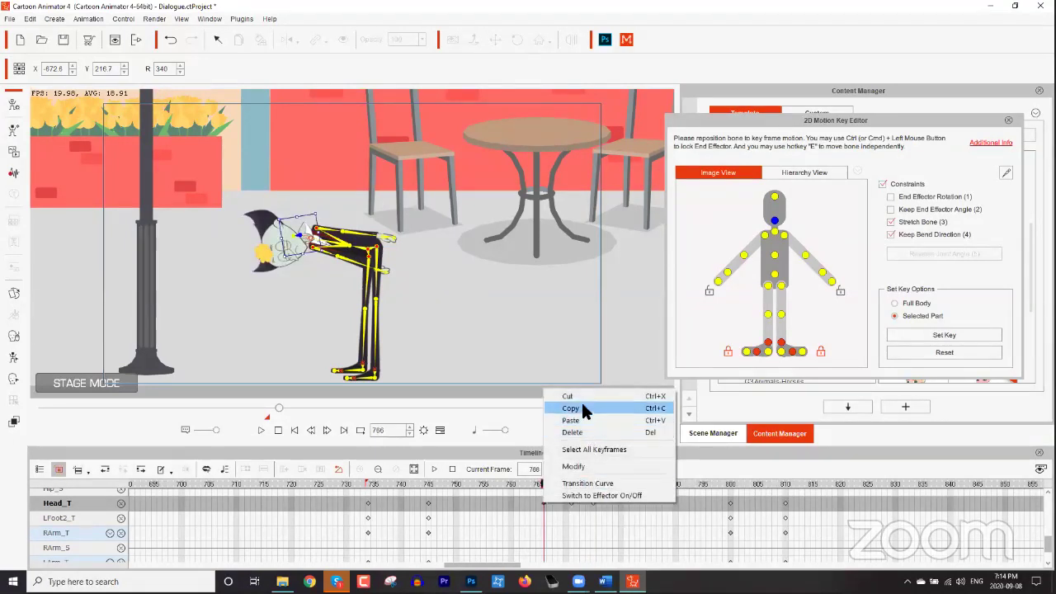
click(582, 407)
click(613, 484)
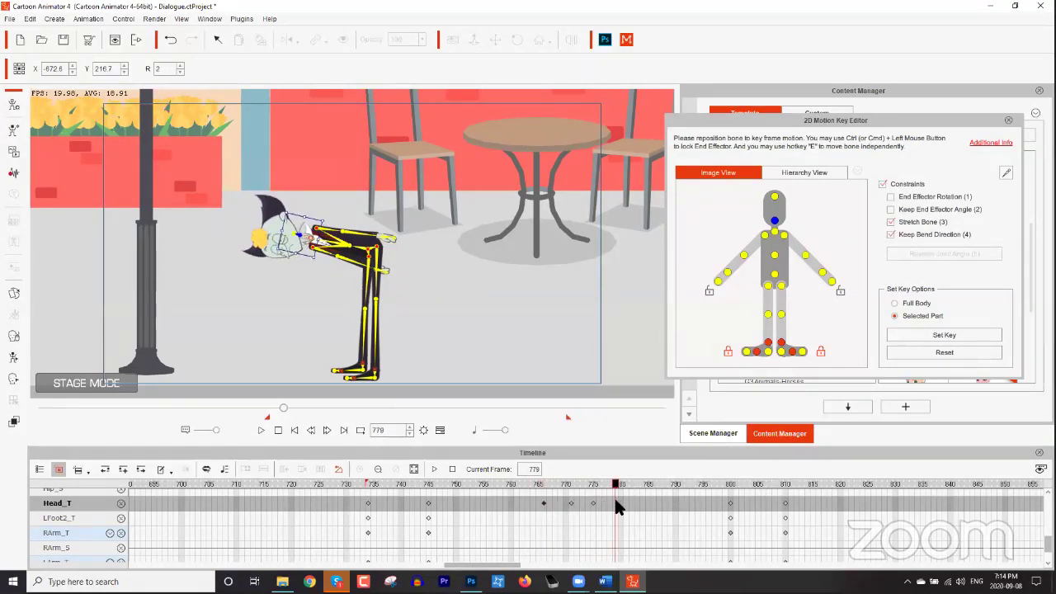
right_click(616, 501)
click(648, 421)
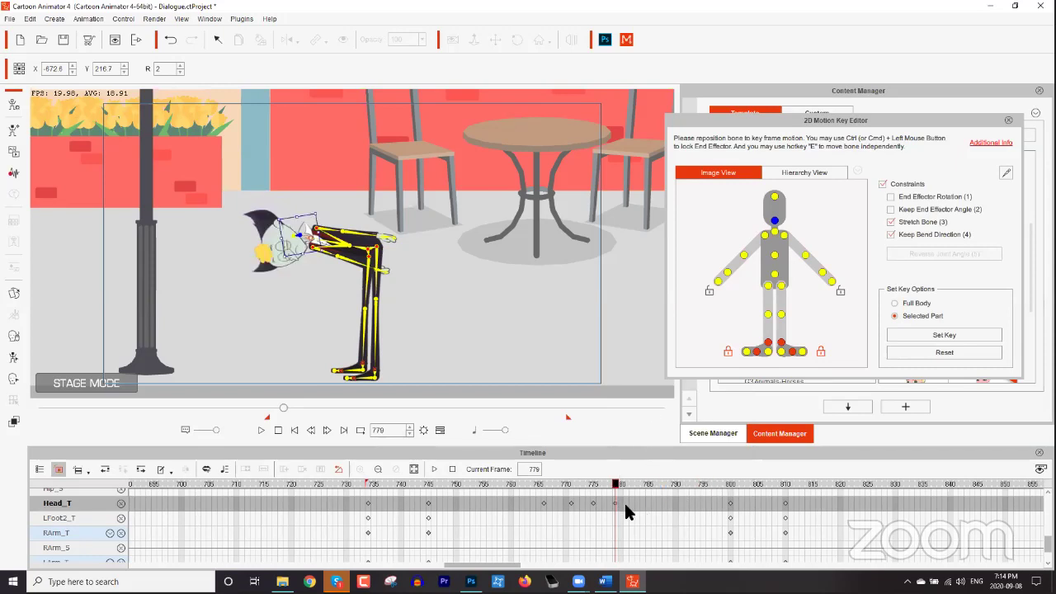
Play the bow and scrub its hold up to frame 779 to examine the head movement.
click(415, 485)
key(space)
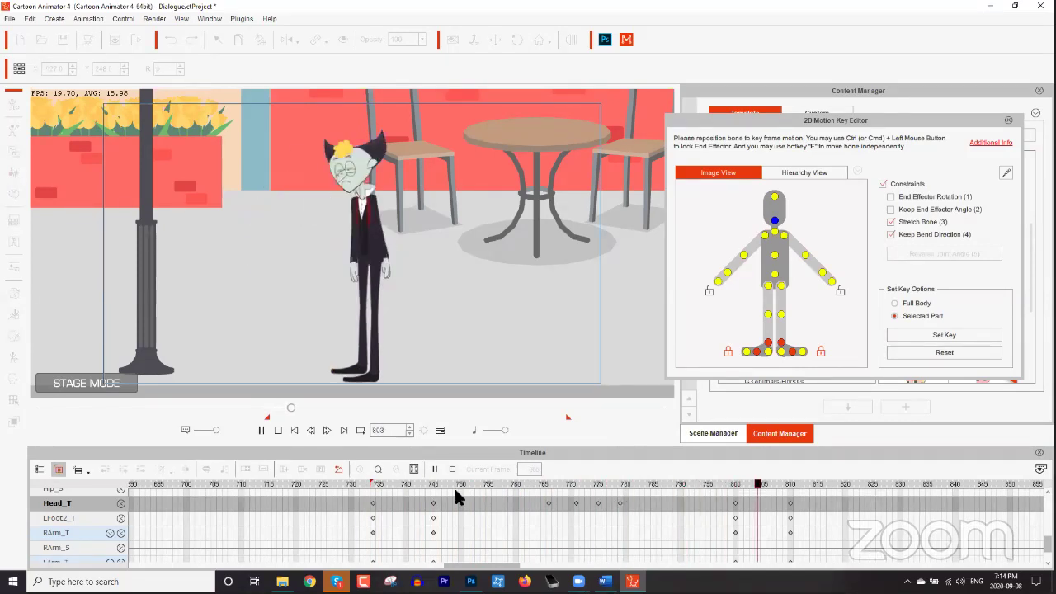
key(space)
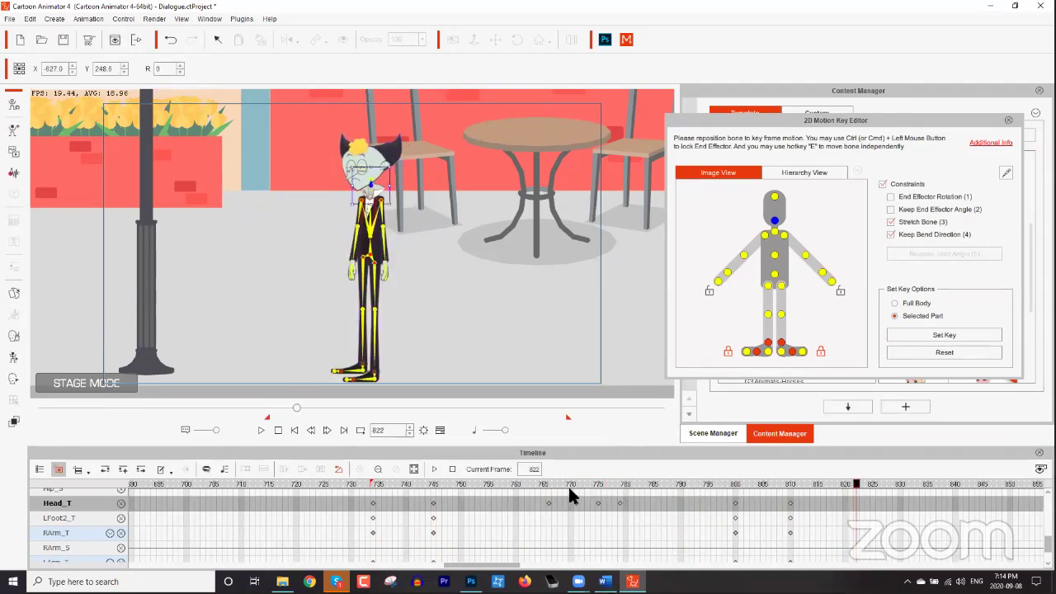
click(554, 485)
drag(608, 483, 621, 485)
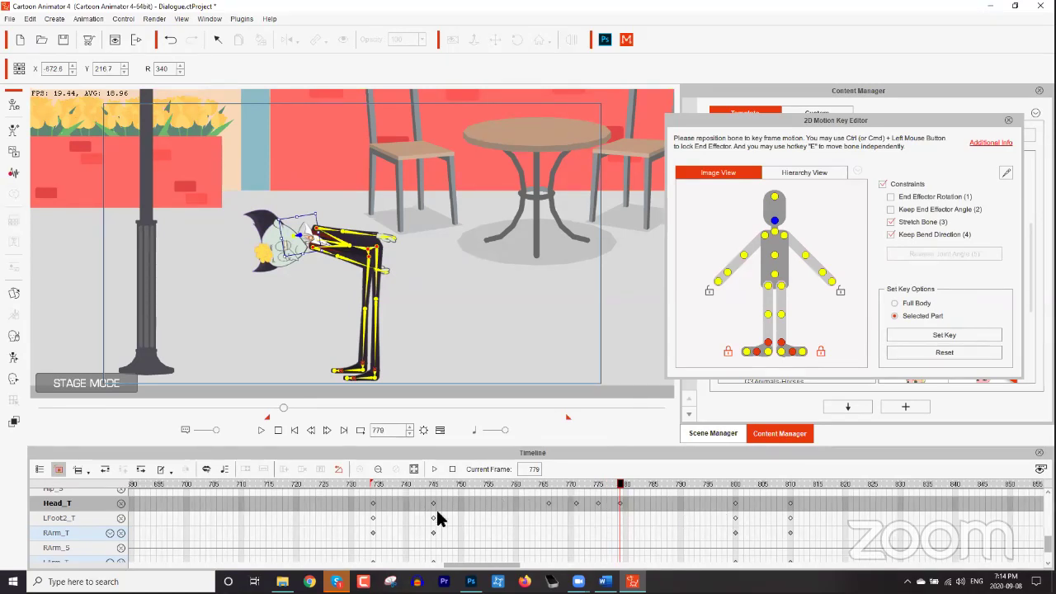
drag(544, 485, 521, 485)
key(space)
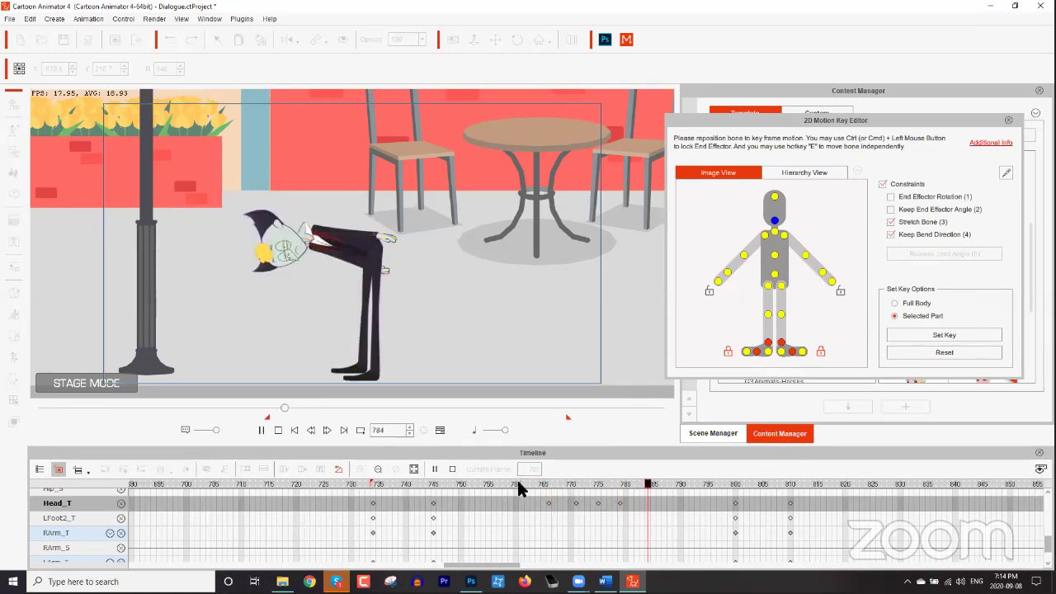
key(space)
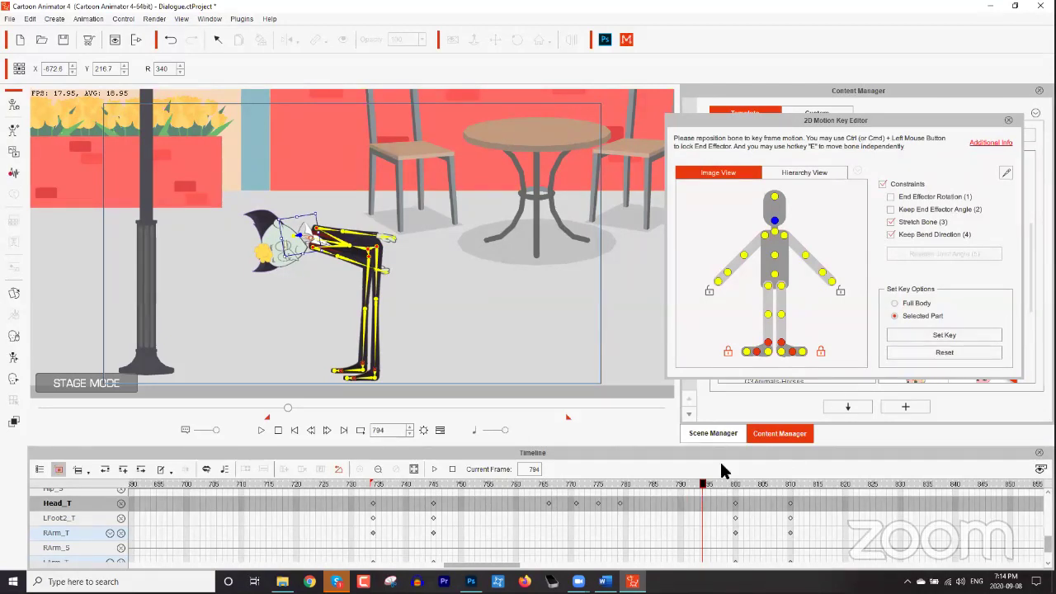
Reset the selected head part at frame 794 and close the 2D Motion Key Editor.
click(931, 347)
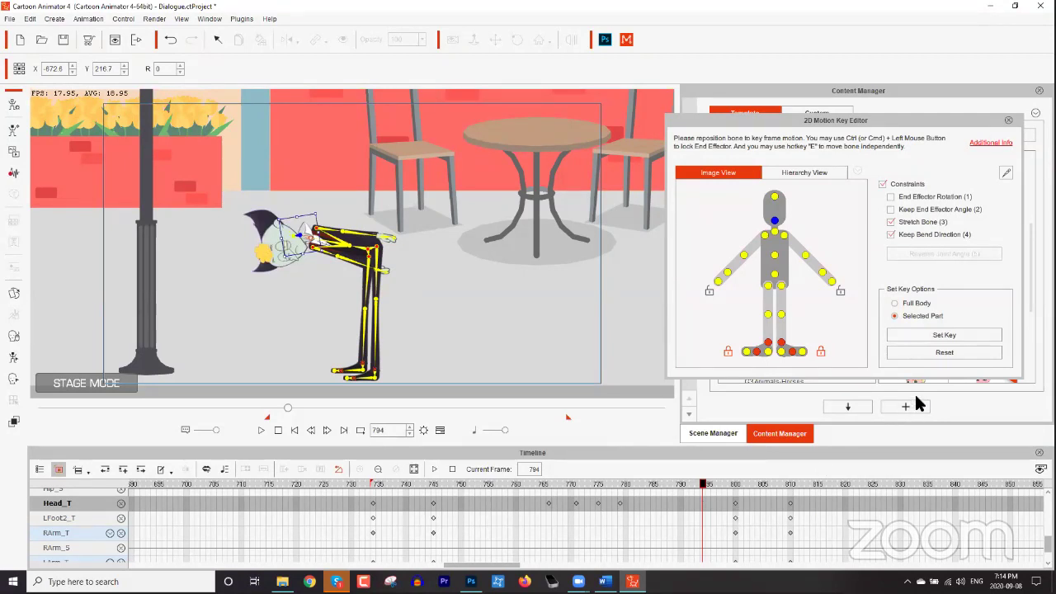
click(1008, 120)
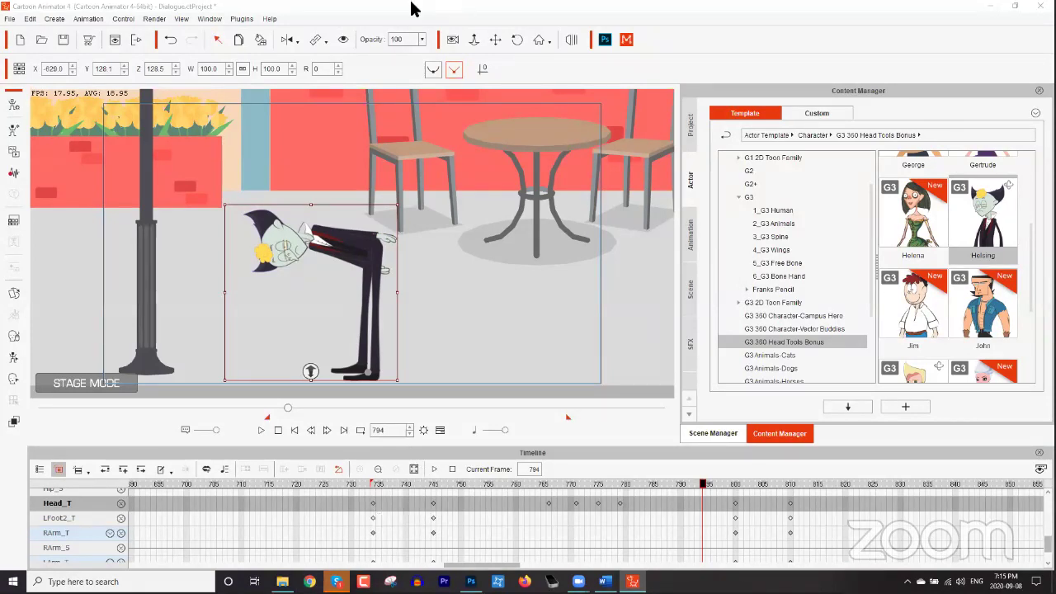
Switch to the Chrome browser, open YouTube and search for "reallusion".
text(you)
key(Return)
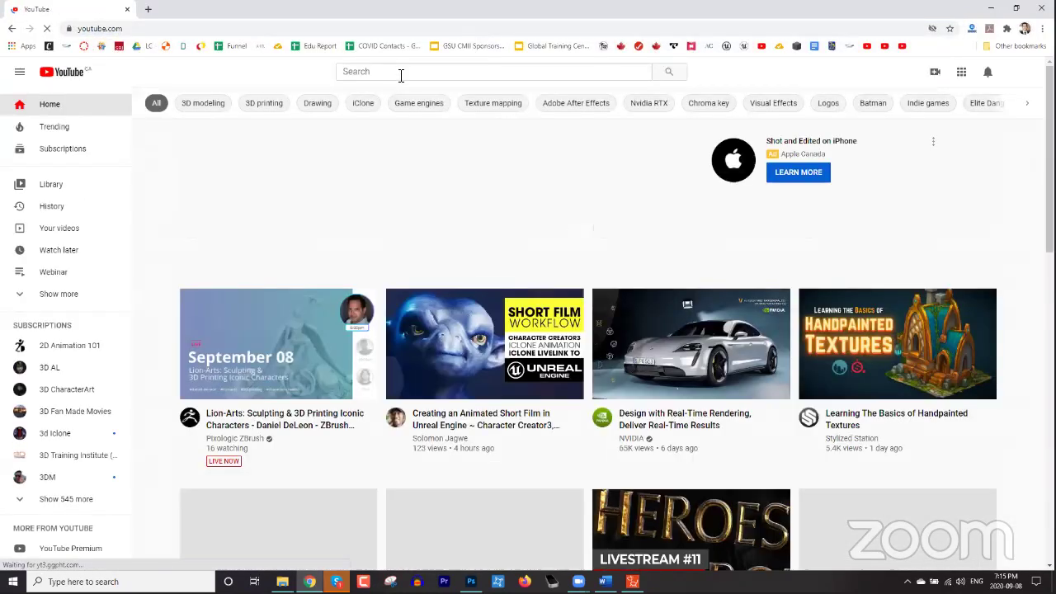
click(401, 72)
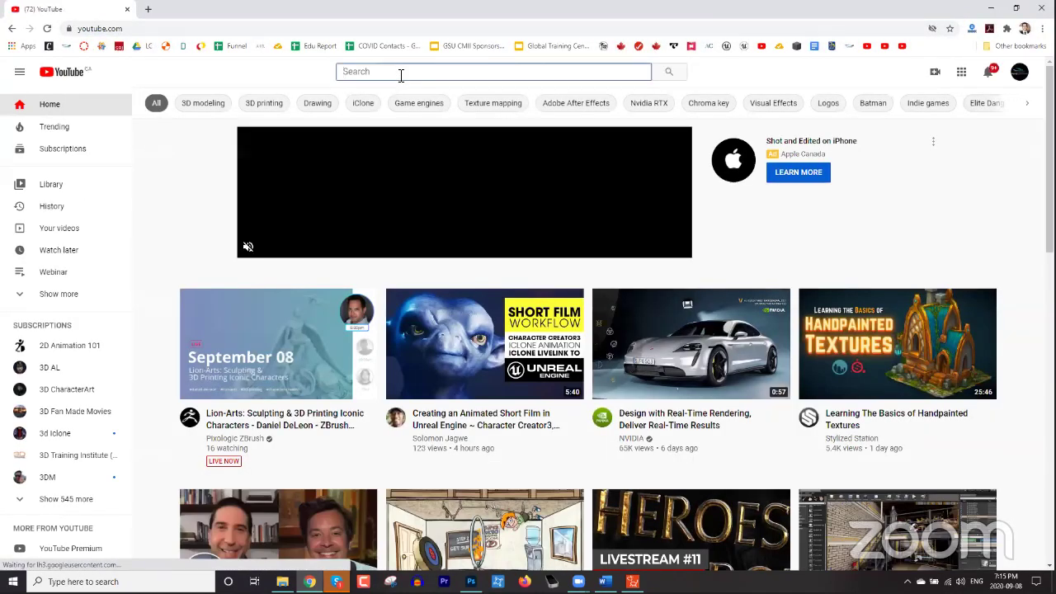
text(reallusion)
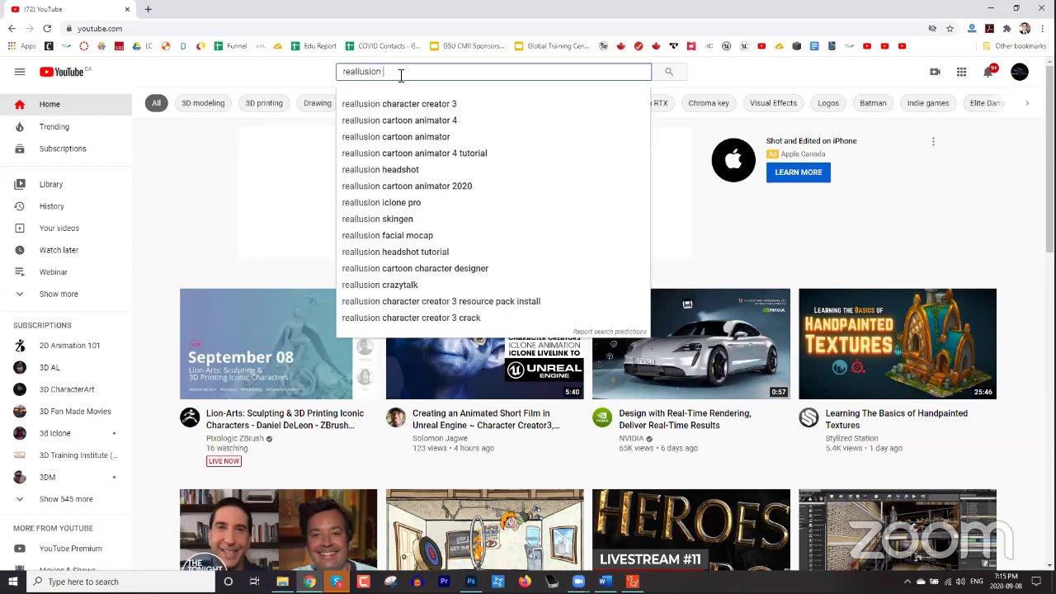
key(Return)
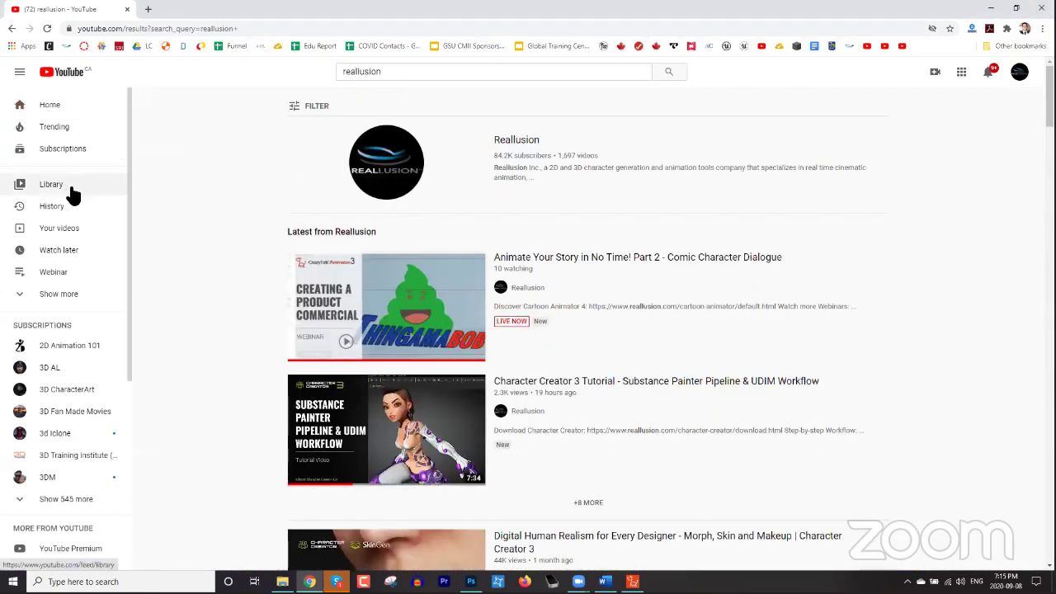
Copy the link address of the live video "Animate Your Story in No Time! Part 2 - Comic Character Dialogue" and switch to Zoom.
click(528, 145)
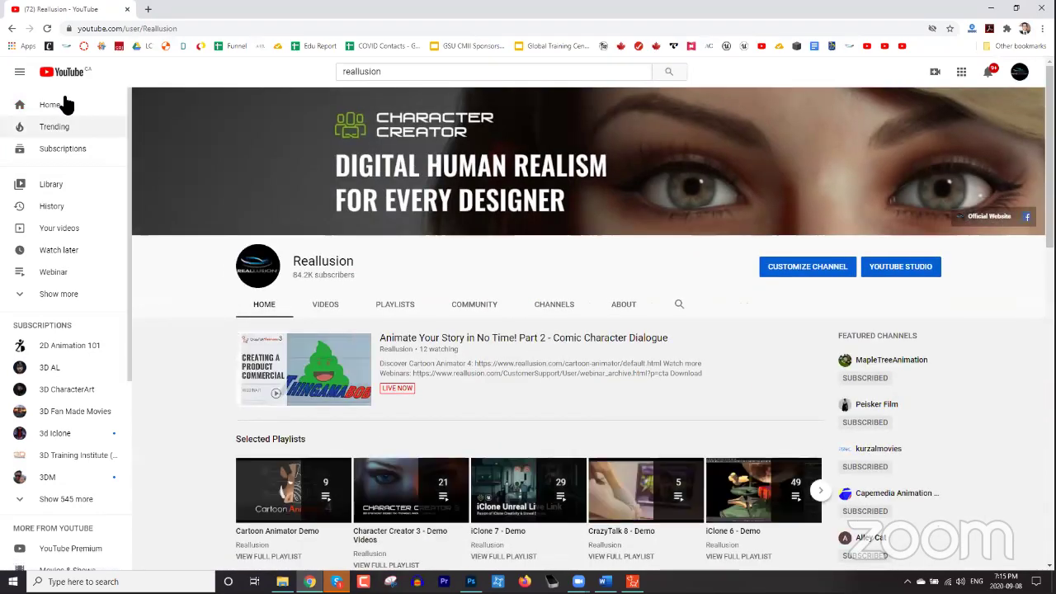
click(12, 28)
right_click(421, 301)
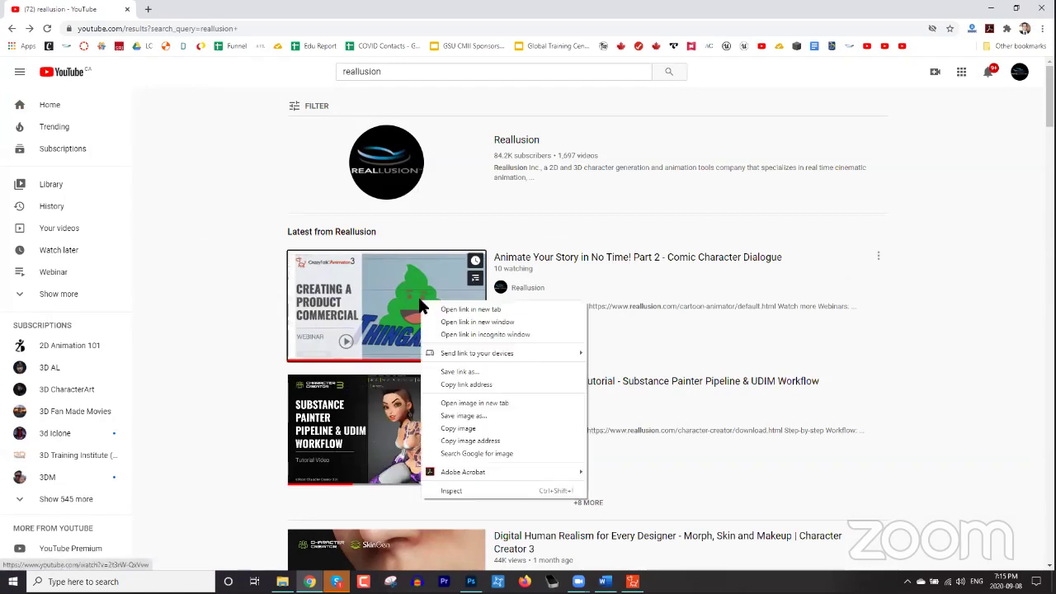
click(484, 386)
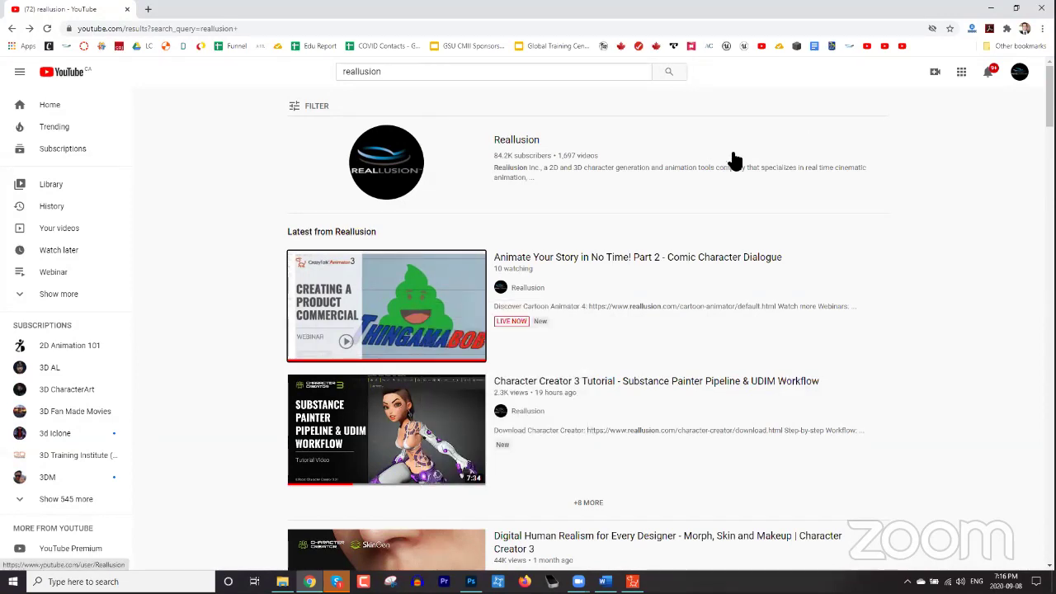
click(578, 581)
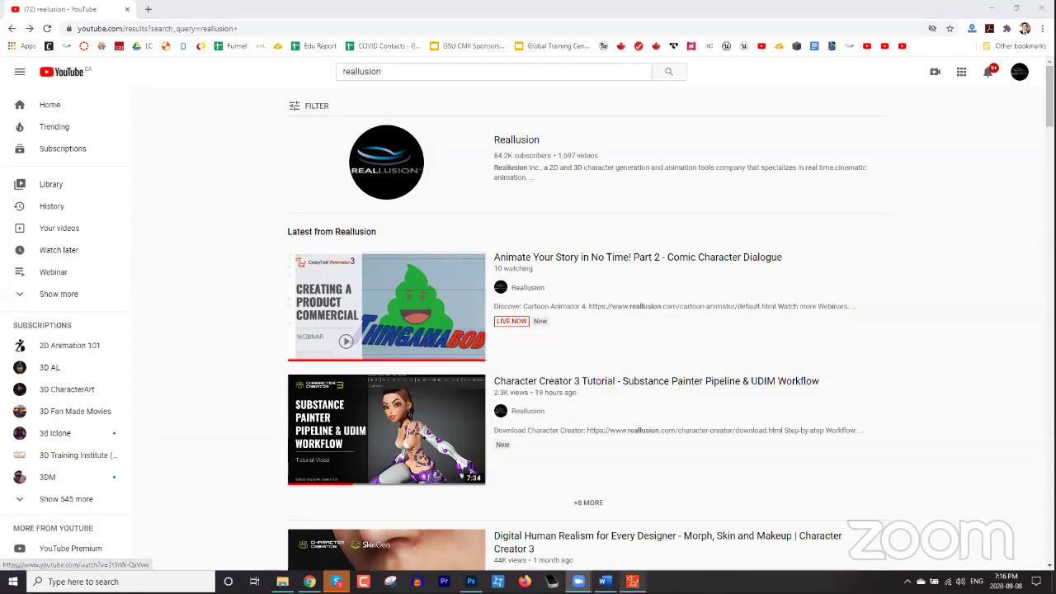
Return to Cartoon Animator and mark frames 734 to 810 on Helsing's Collect Clip track.
mouse_move(632, 582)
click(632, 532)
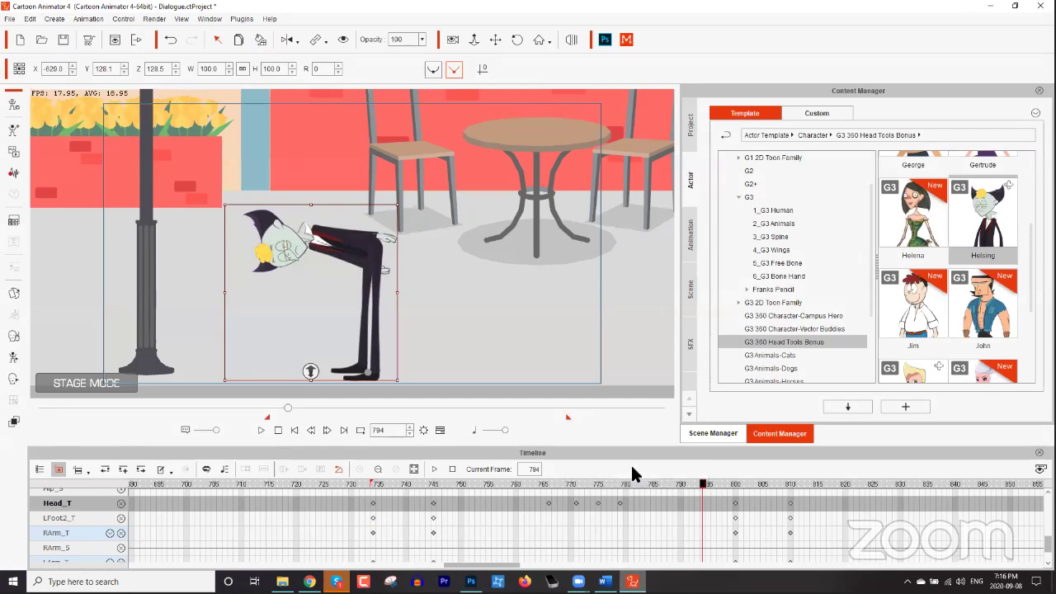
scroll(497, 527, up, 3)
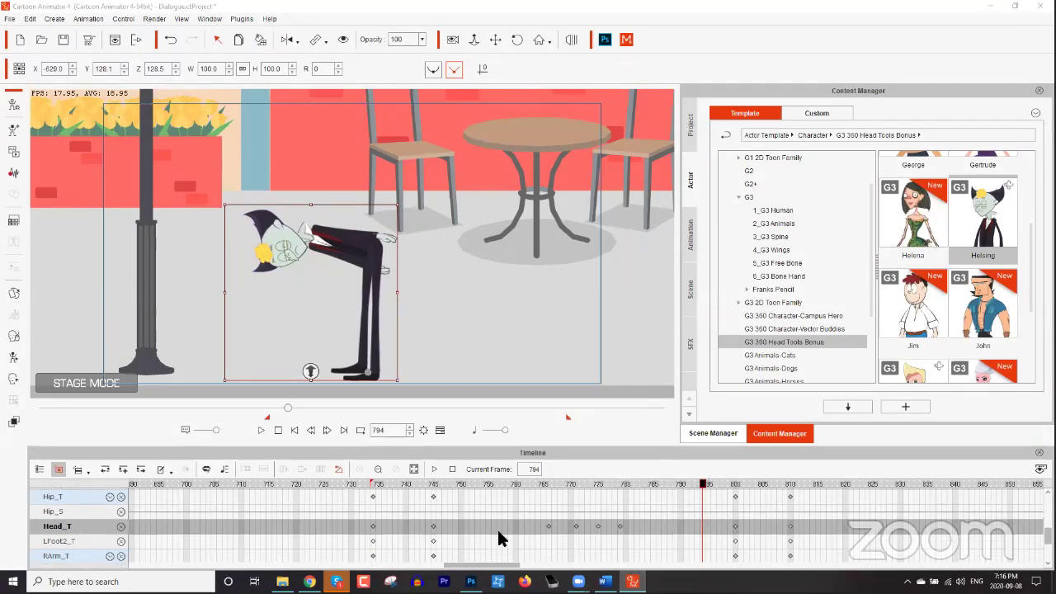
scroll(497, 527, up, 3)
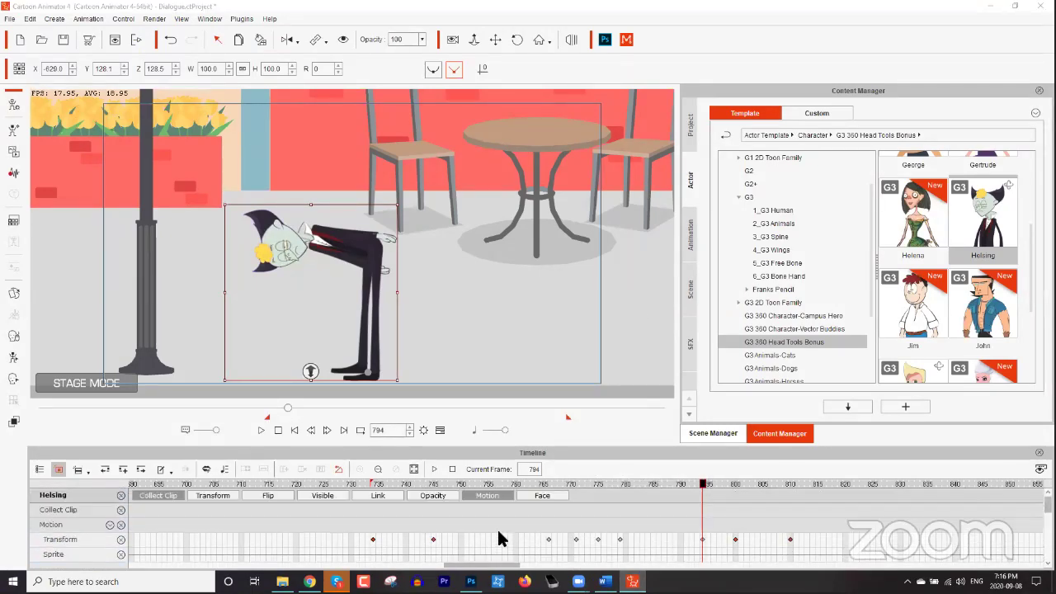
drag(787, 505, 372, 516)
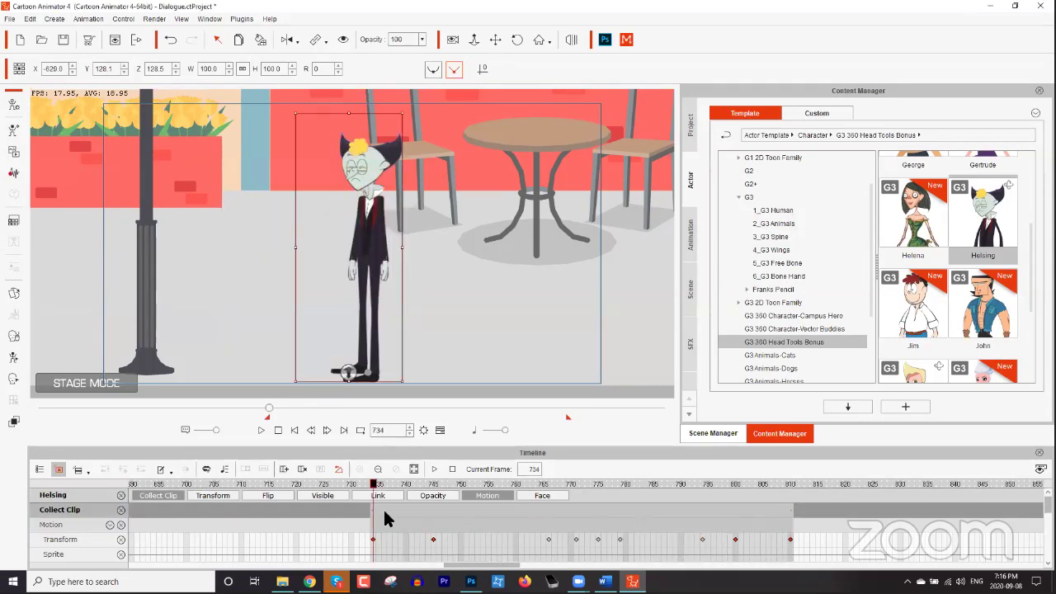
Export the collected range to the Desktop as a G3 Motion file named Bower.
right_click(392, 509)
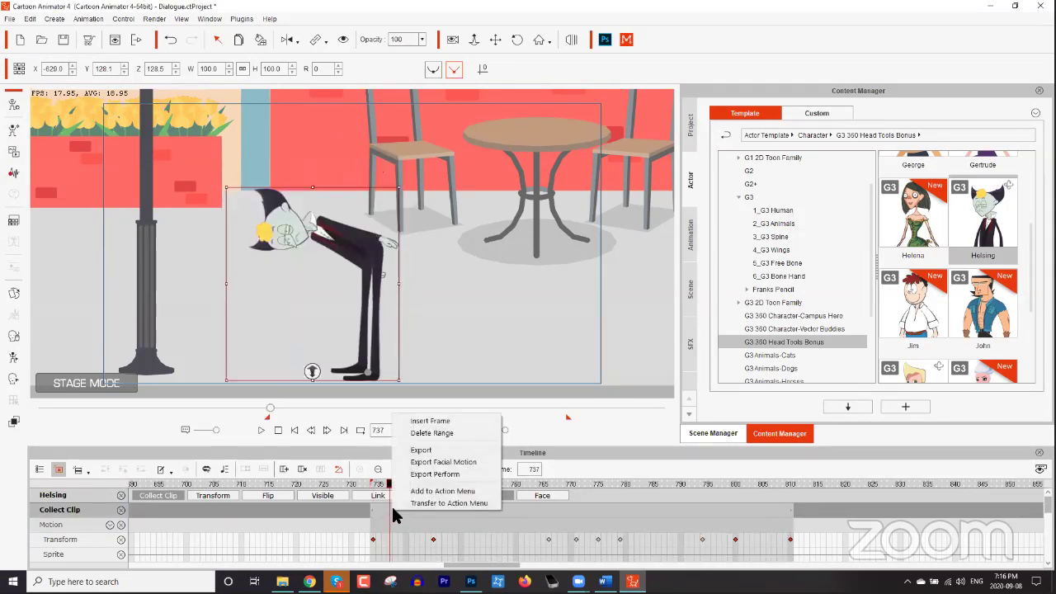
click(436, 450)
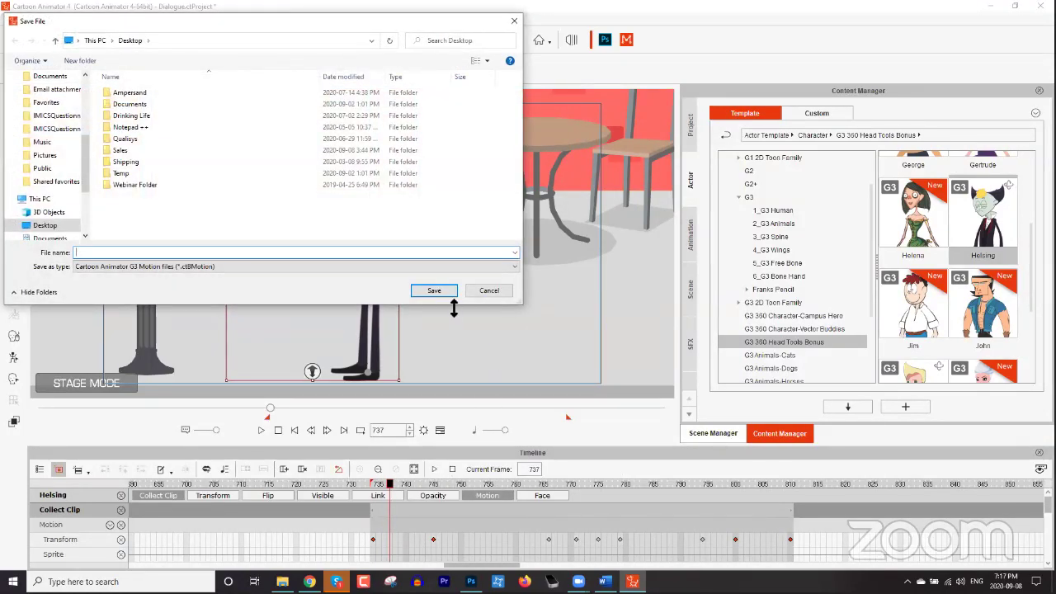
text(Bower)
key(Return)
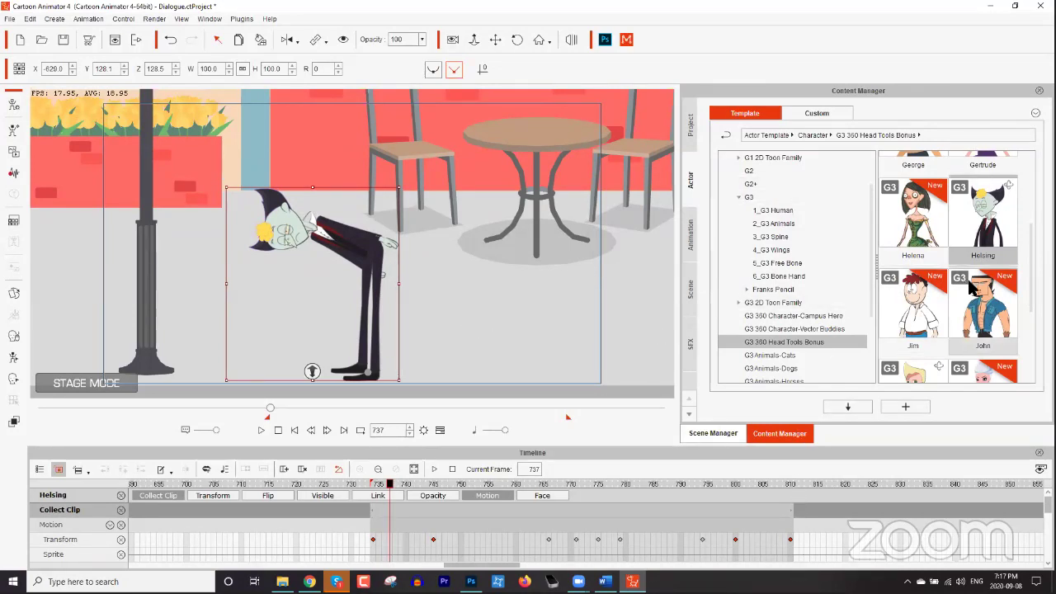
Add the John character from G3 360 Head Tools Bonus and place him by the lamp post at about X -844.3, Y 114.8.
drag(997, 313, 530, 286)
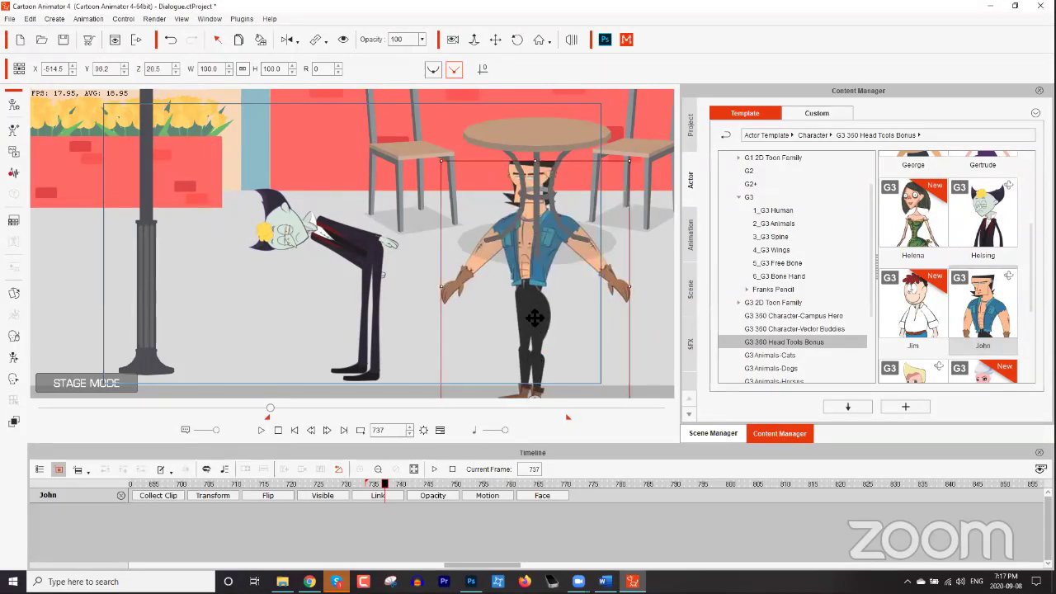
drag(533, 305, 106, 265)
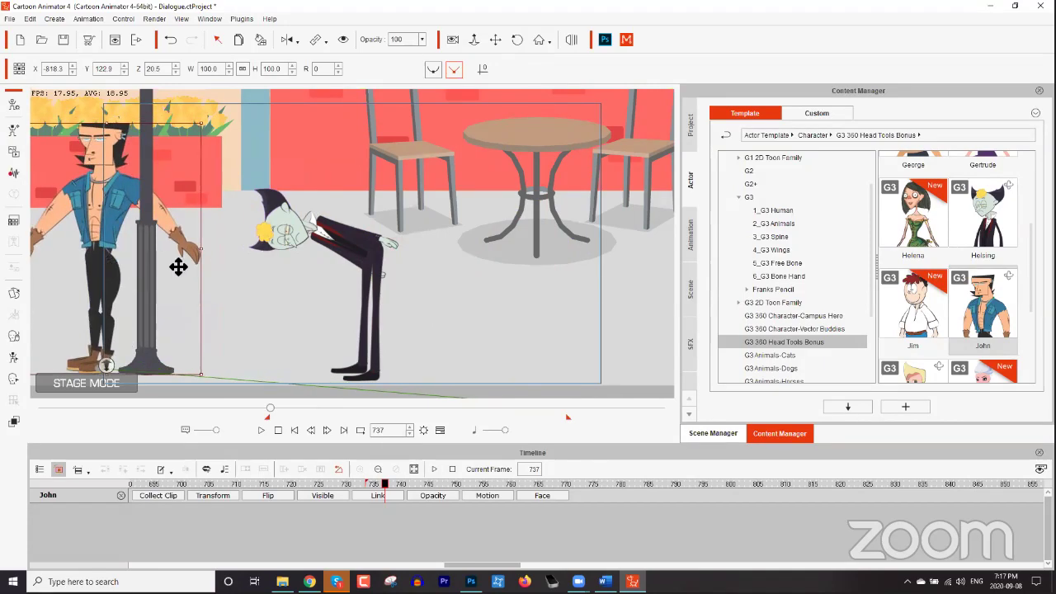
drag(264, 311, 474, 276)
drag(296, 207, 259, 220)
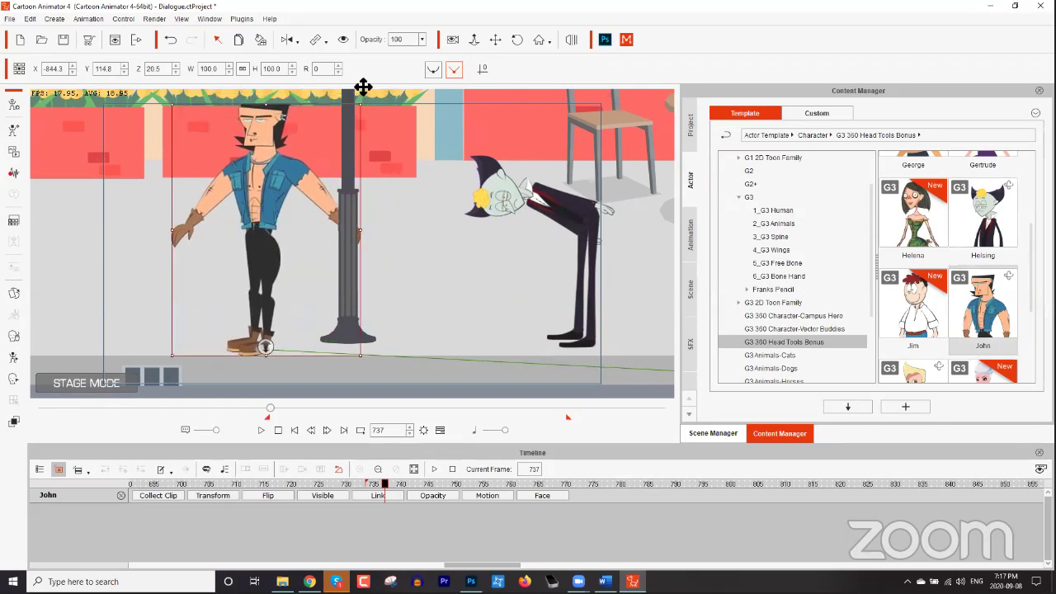
Remove John's movement animation and flip him horizontally to face Helsing.
right_click(278, 207)
click(323, 288)
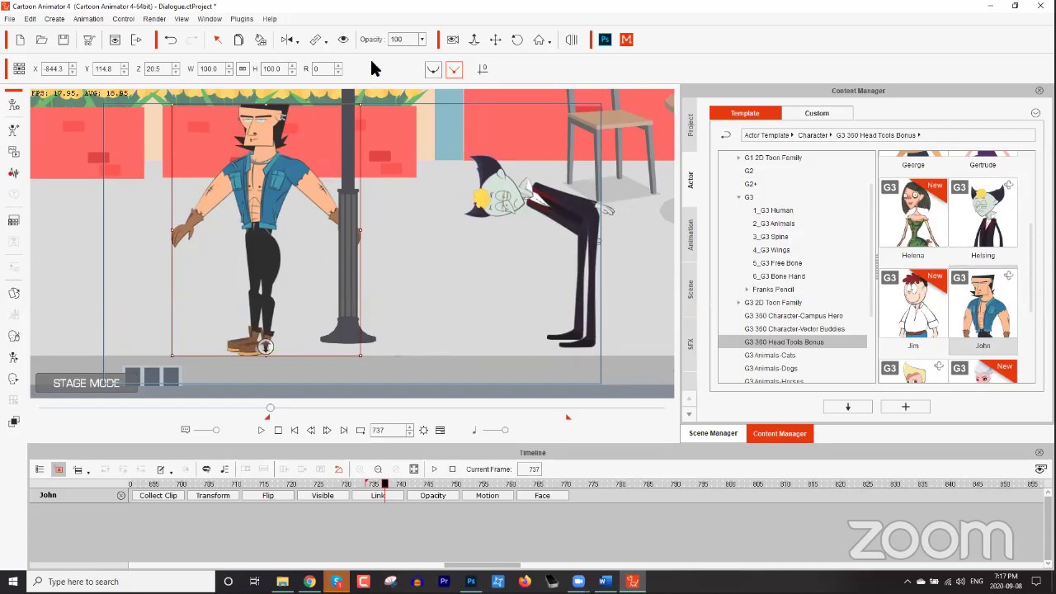
click(287, 41)
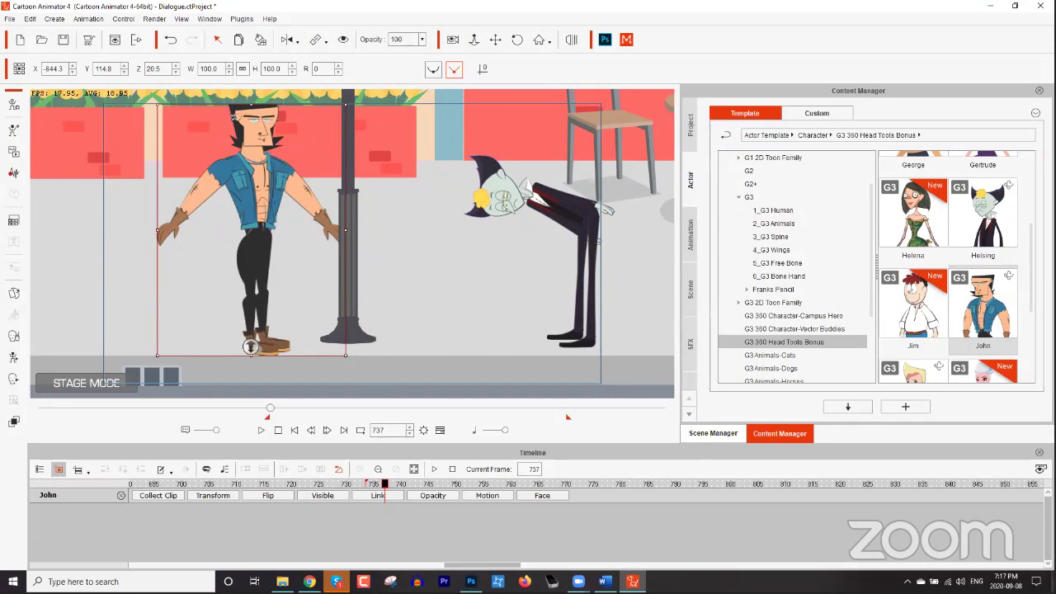
Apply the Bower motion file from the Desktop to John and play the animation back from frame 734.
key(super+d)
drag(103, 401, 637, 536)
drag(637, 581, 261, 180)
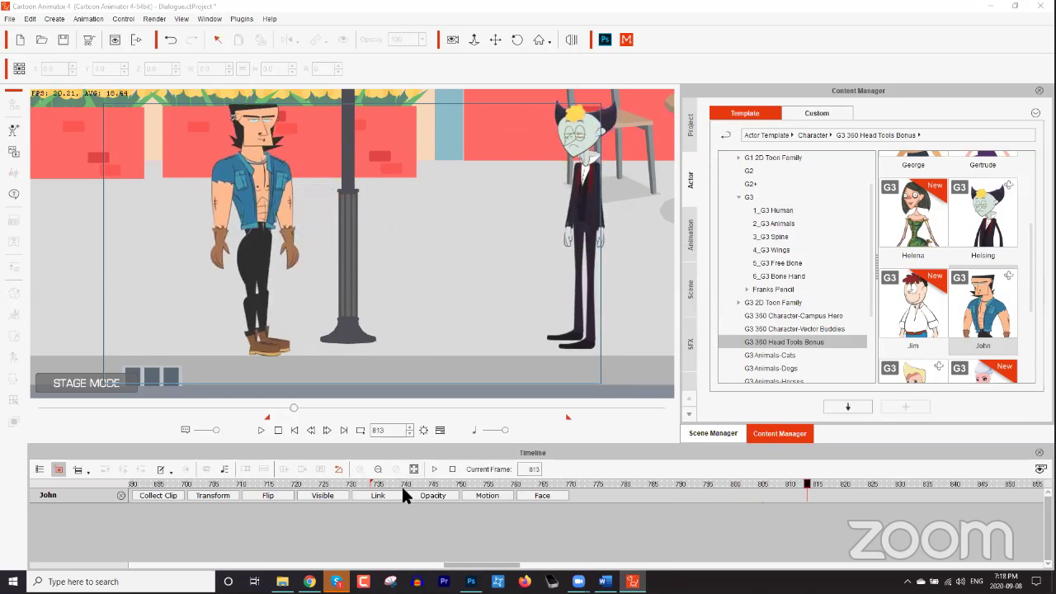
click(278, 430)
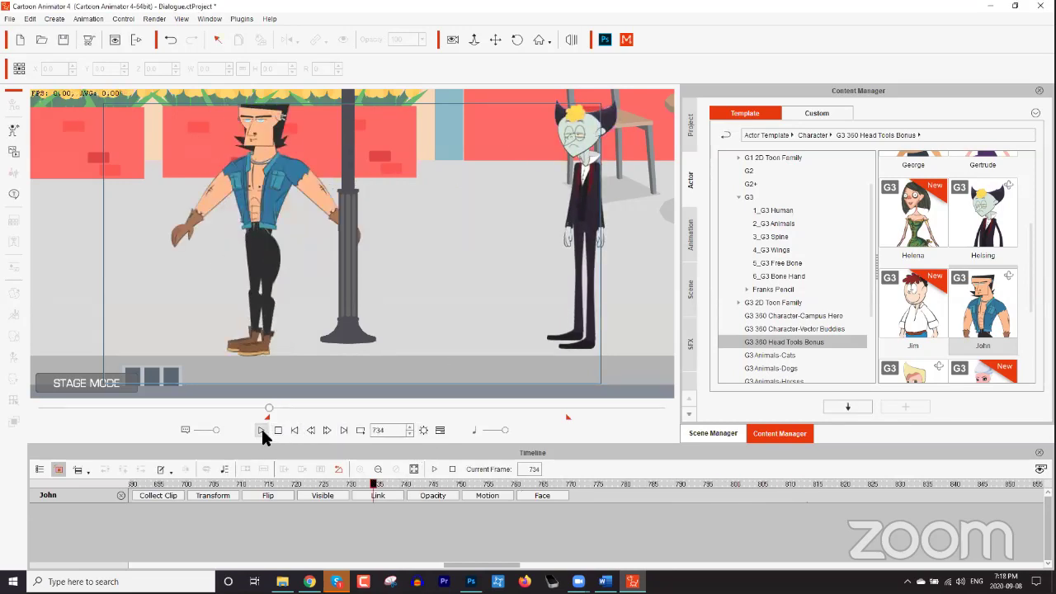
click(262, 430)
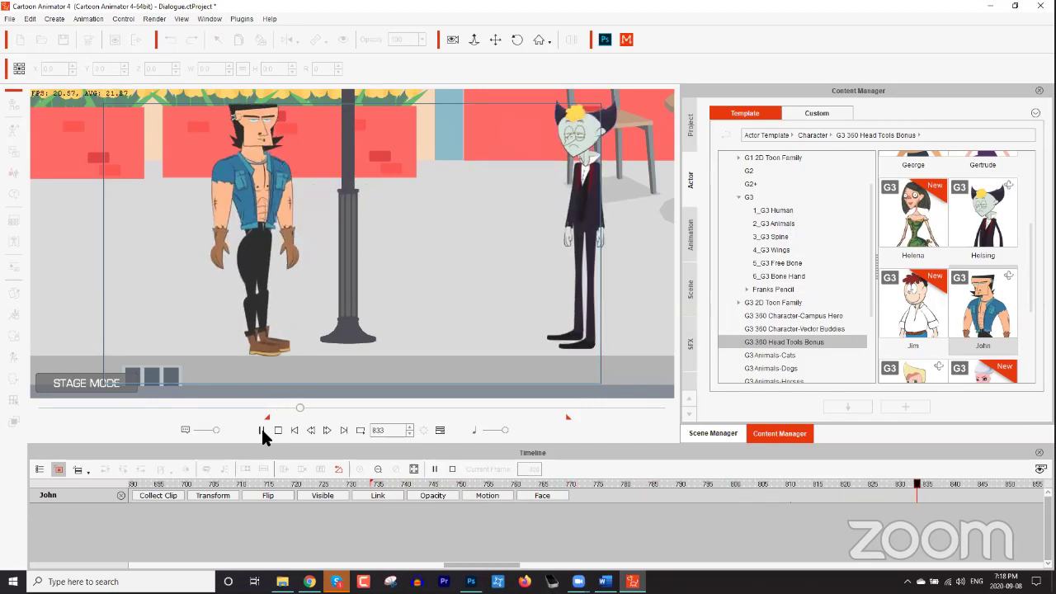
click(260, 429)
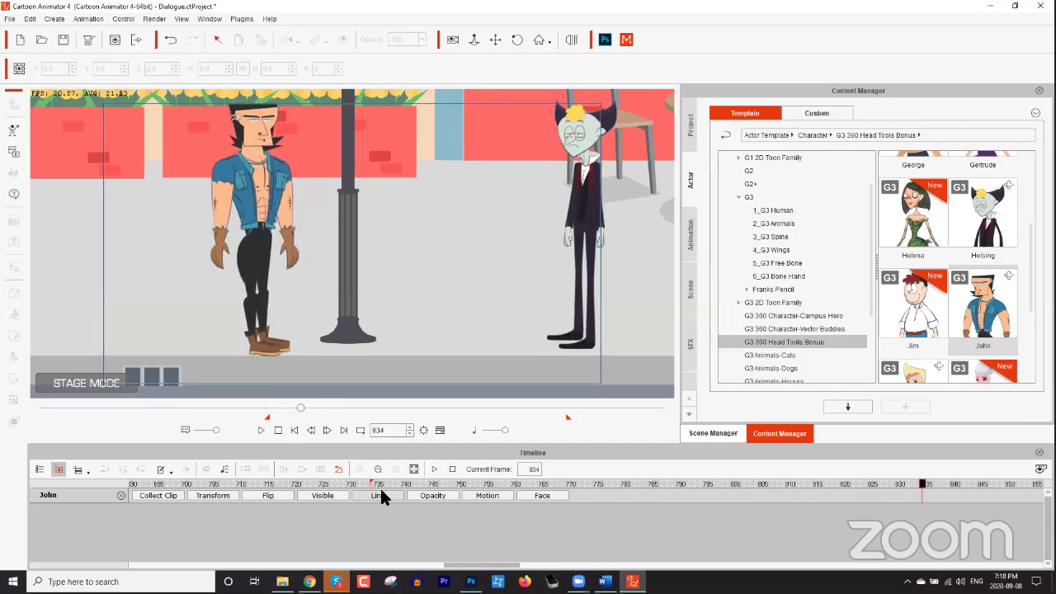
Show John's Motion track and break the Bower clip at frames 755 and 782.
click(488, 495)
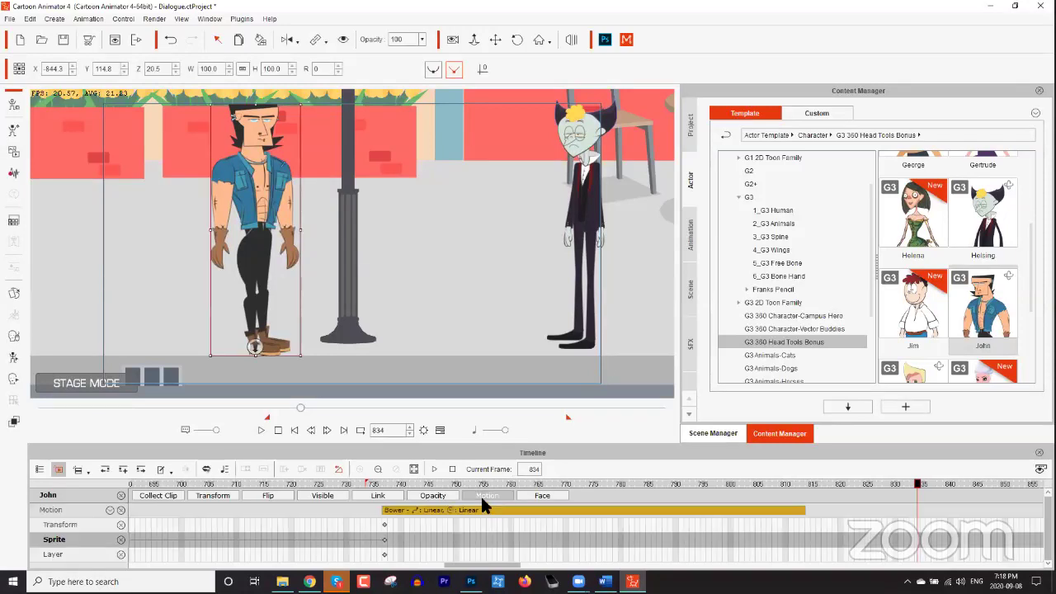
drag(437, 484, 484, 484)
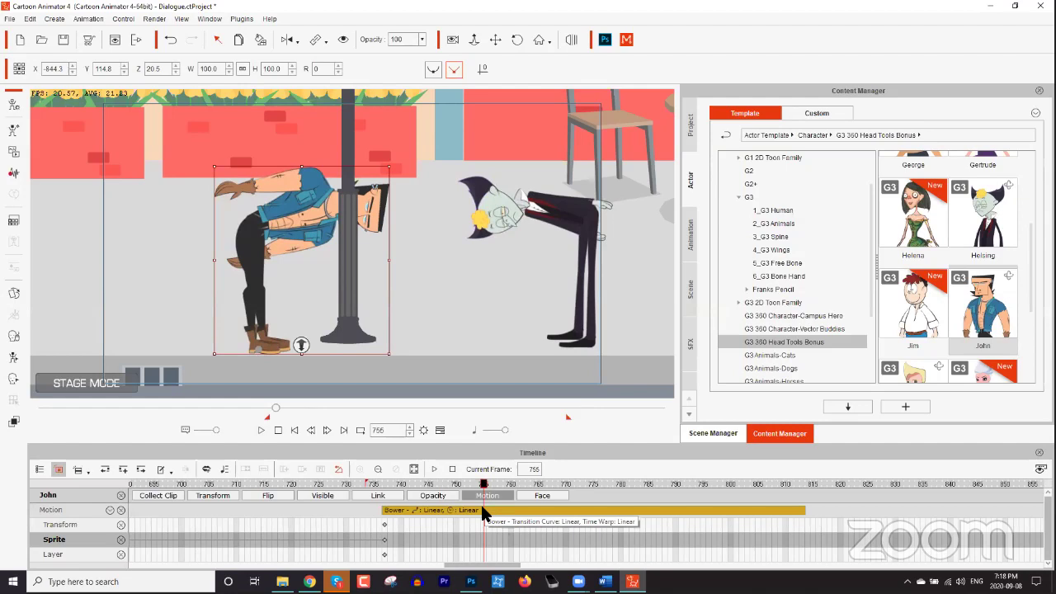
right_click(481, 507)
click(534, 313)
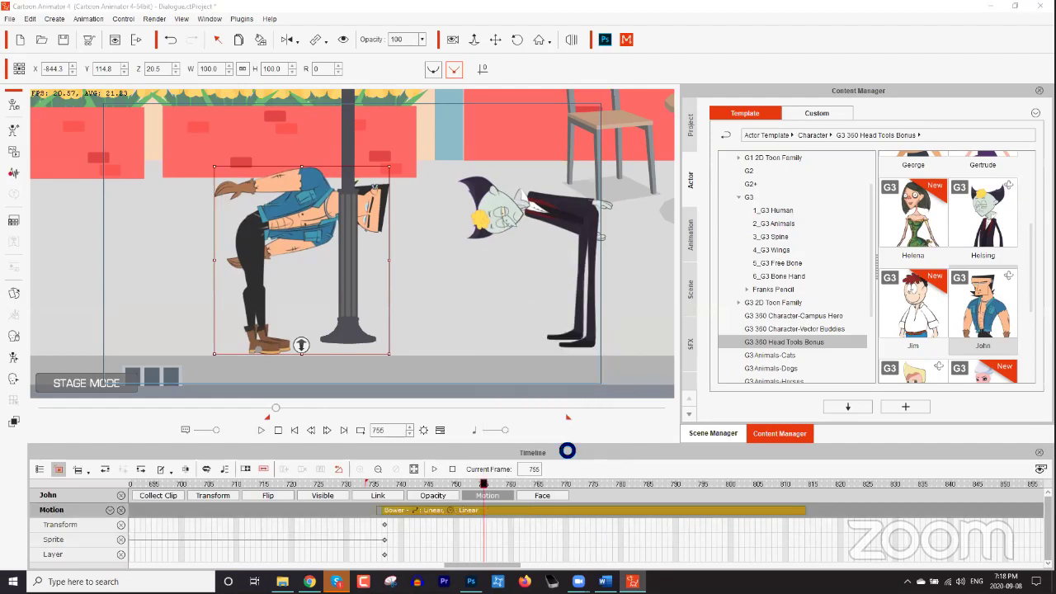
drag(495, 484, 632, 481)
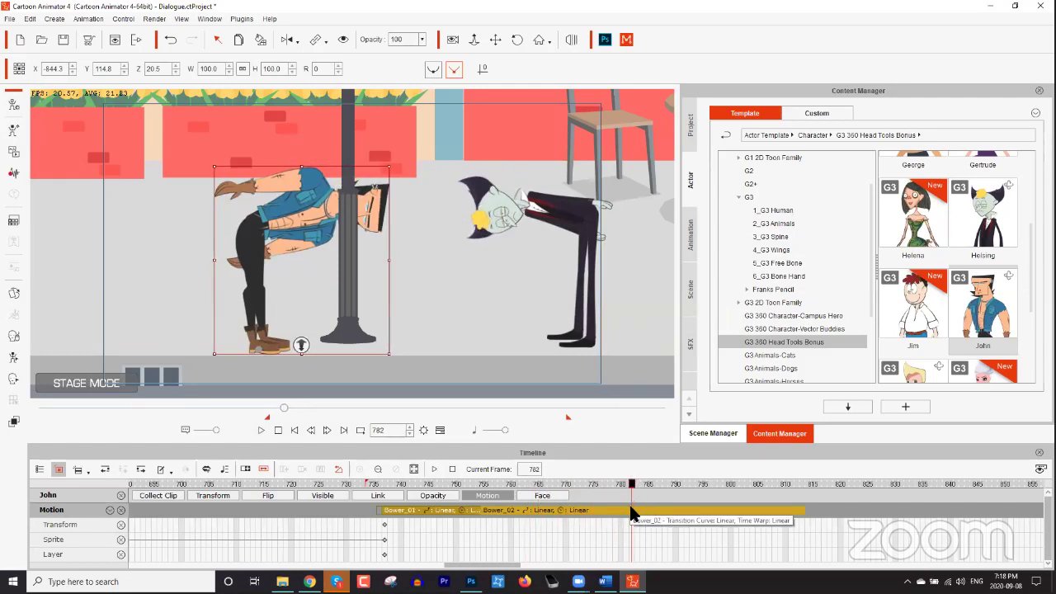
right_click(630, 505)
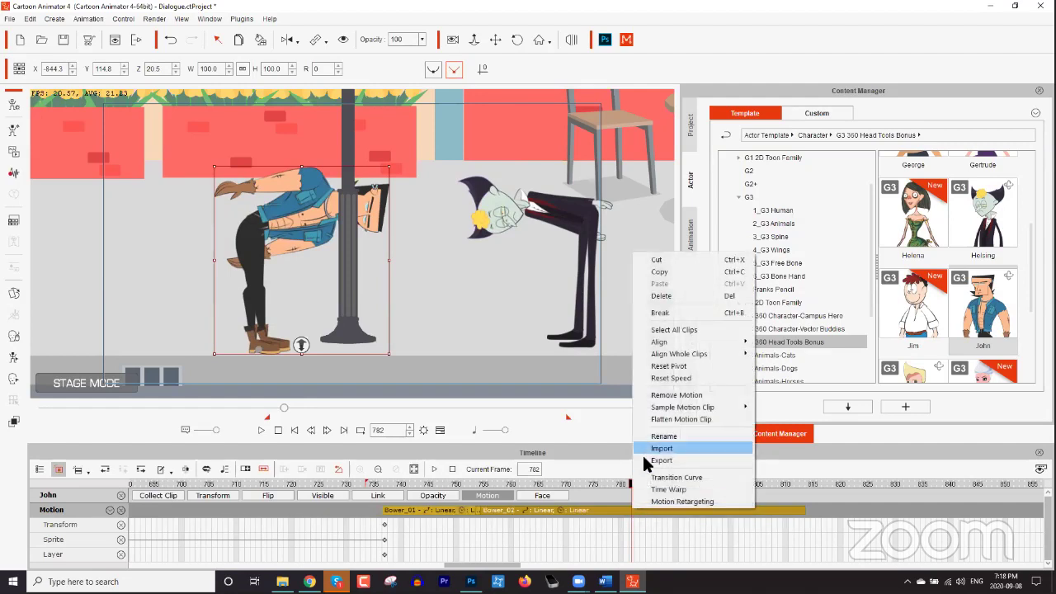
click(662, 313)
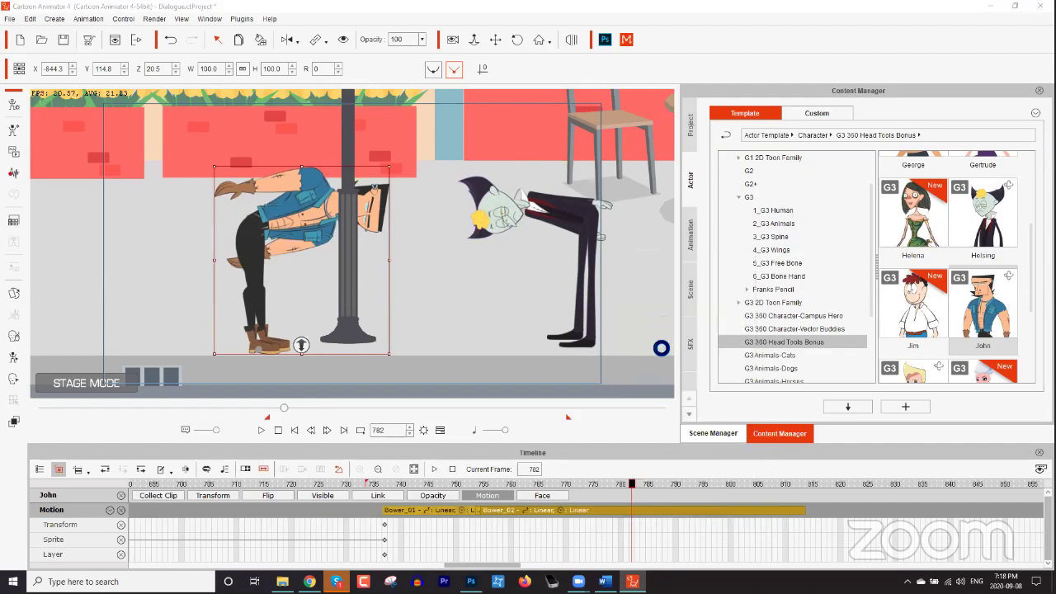
Delete the middle section of John's broken Bower clip and play back the remaining motion.
click(504, 506)
key(Delete)
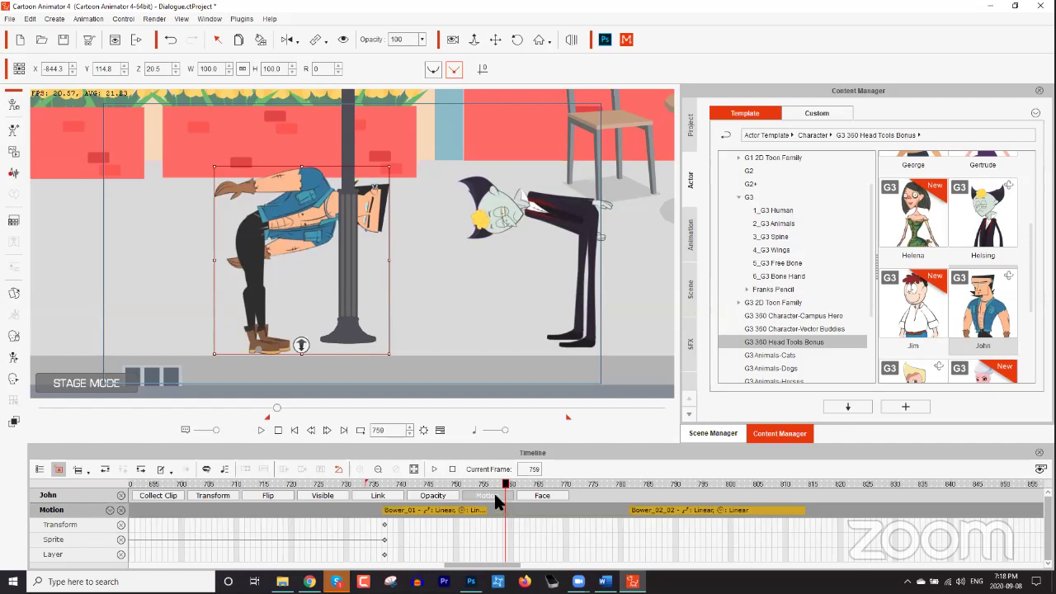
drag(472, 485, 449, 485)
key(space)
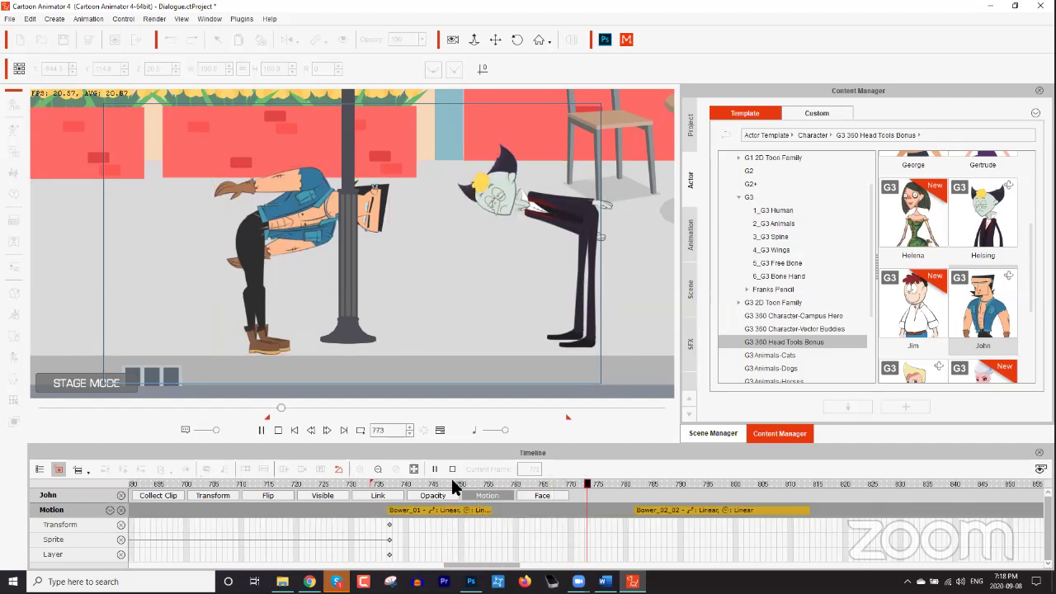
key(space)
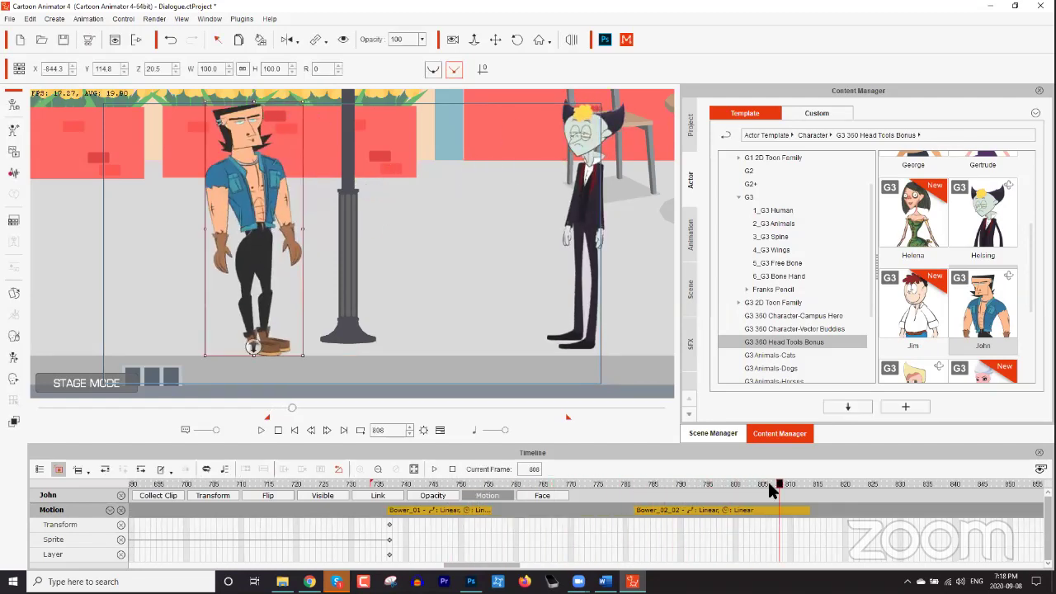
Break the last Bower clip on John's Motion track at frame 801.
drag(766, 479, 740, 485)
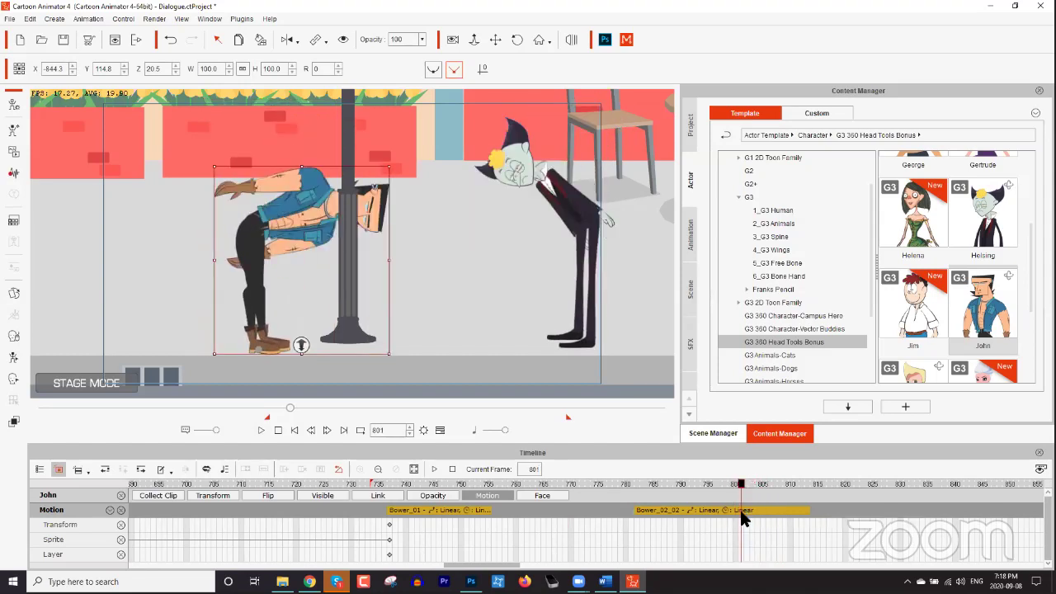
right_click(740, 510)
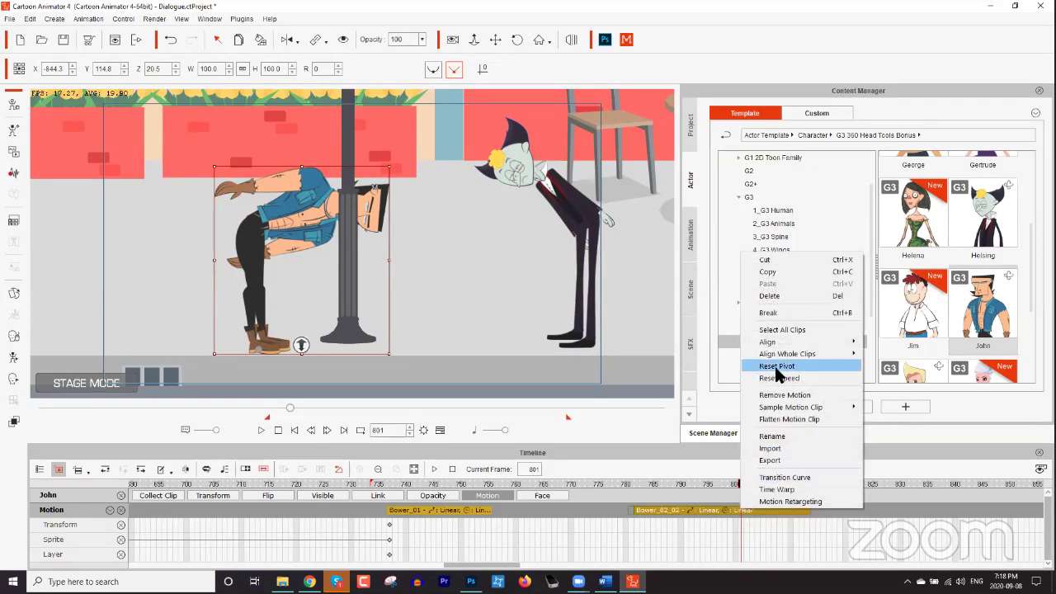
click(768, 312)
Try the Damping time warp on John's final Bower clip and preview the motion from around frame 800.
click(756, 510)
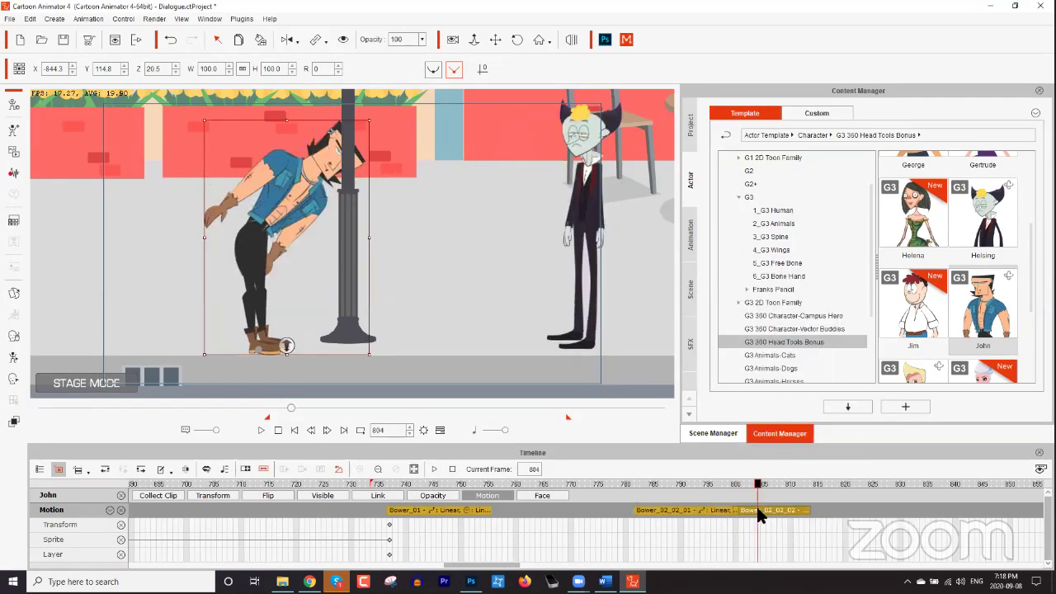
right_click(756, 507)
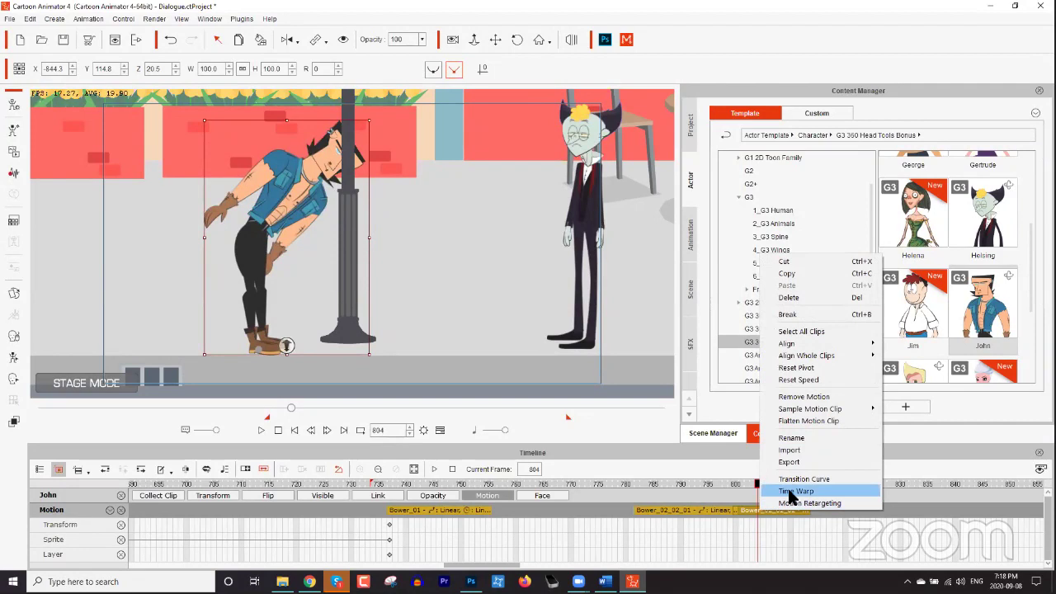
click(791, 497)
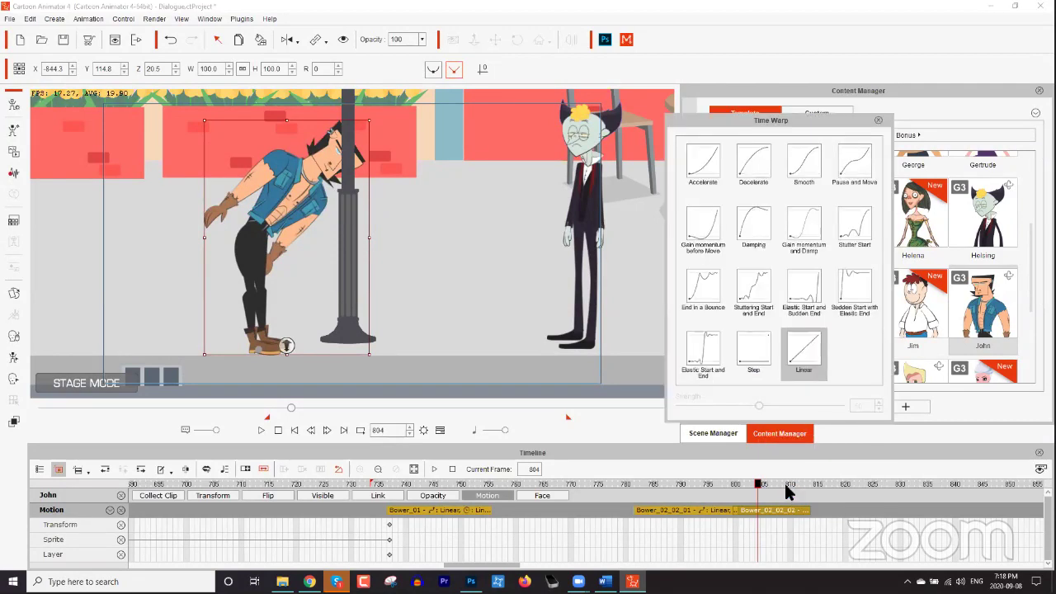
click(761, 230)
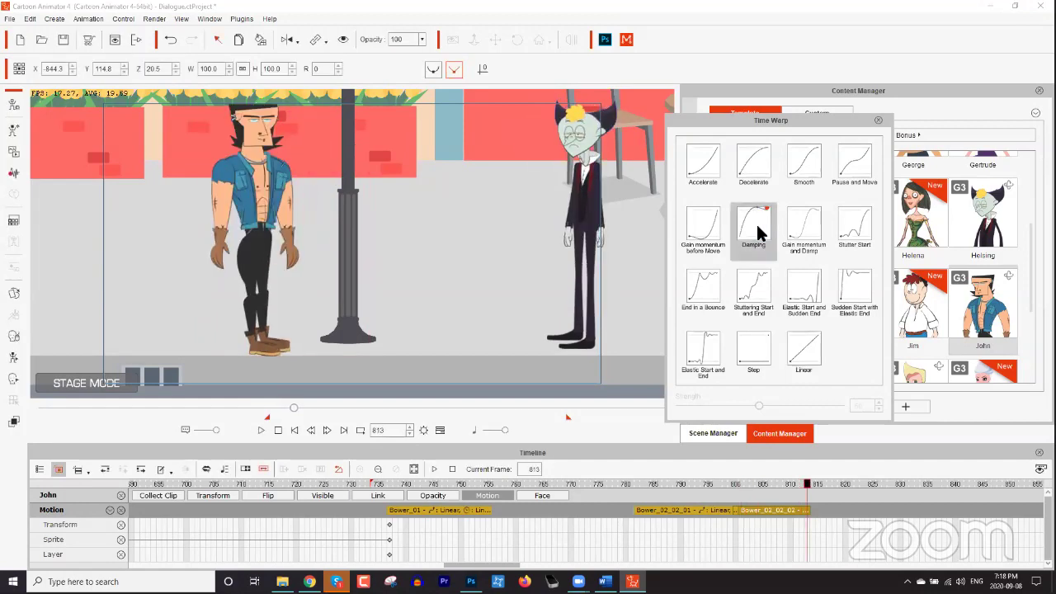
click(721, 483)
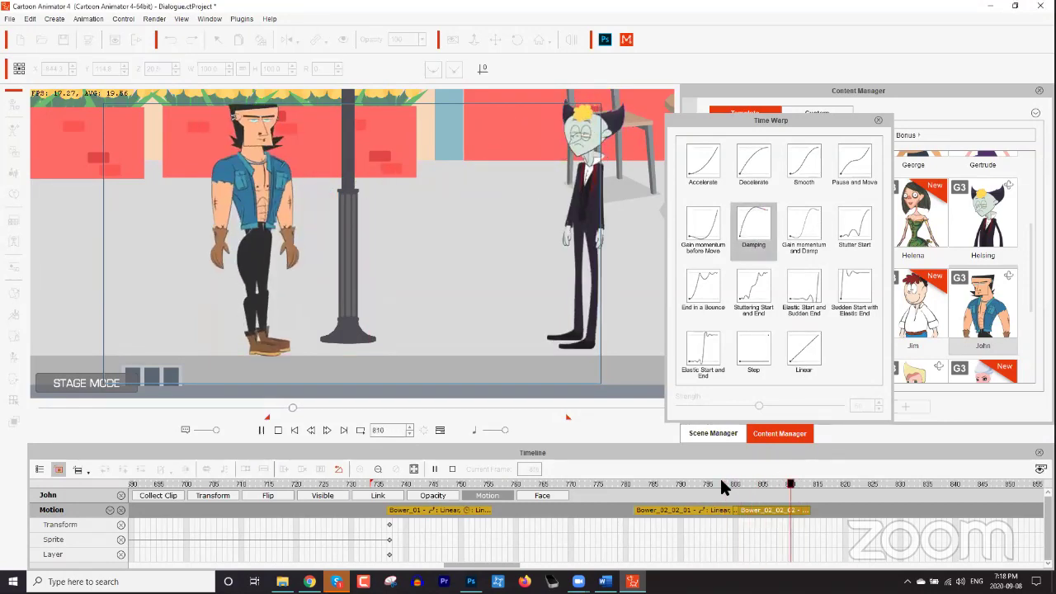
click(734, 484)
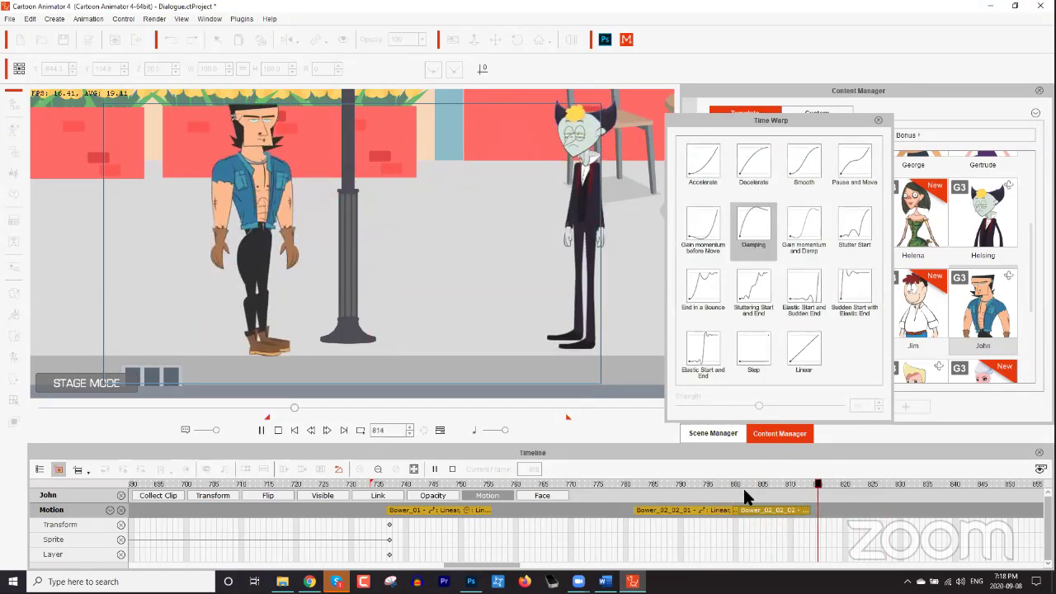
Try the Gain momentum before Move time warp on John's final Bower clip and play it back.
click(768, 512)
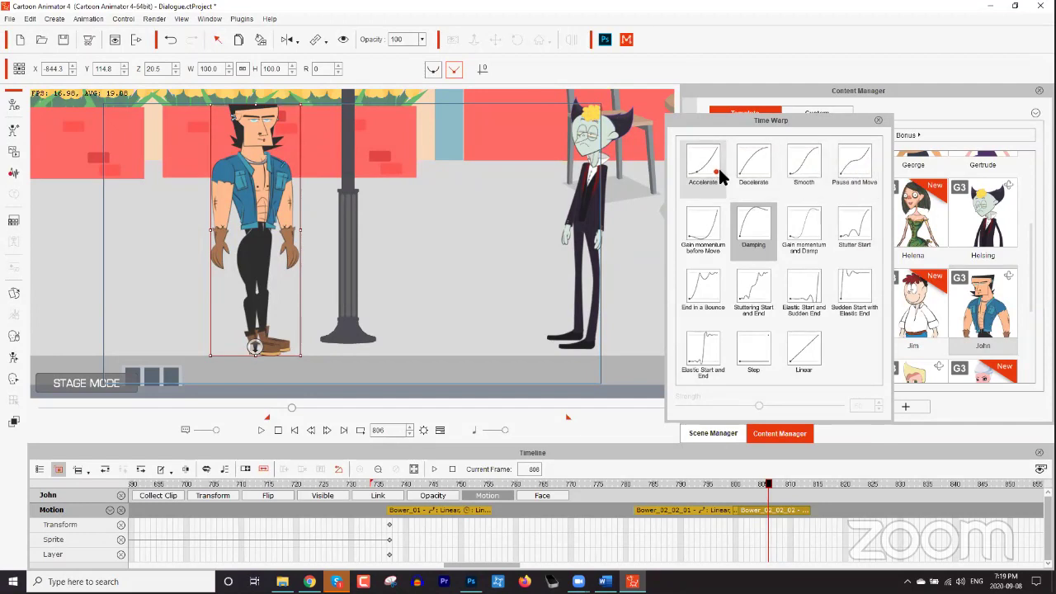
click(714, 220)
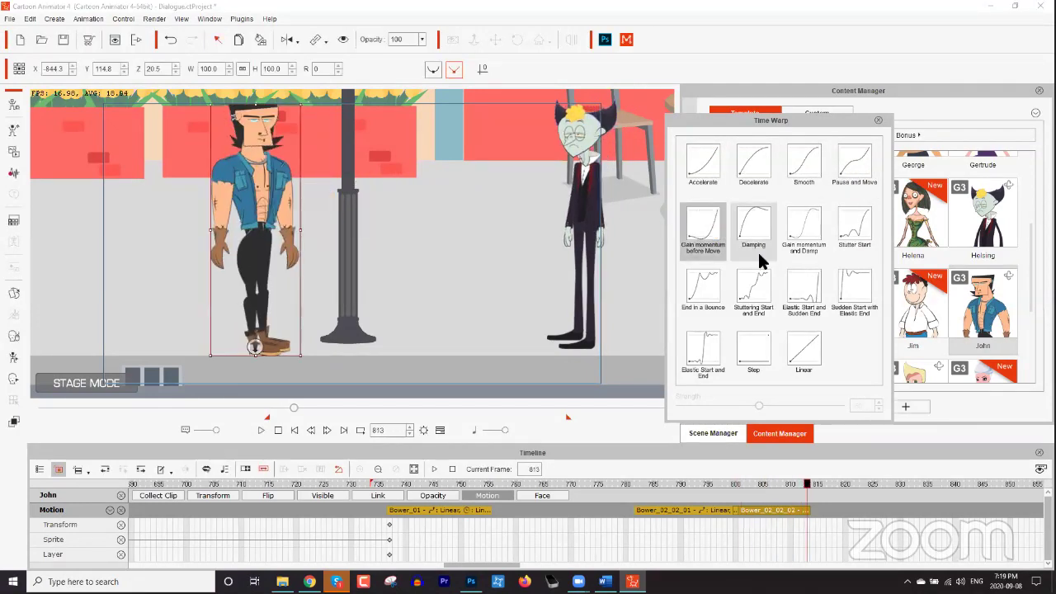
click(731, 482)
key(space)
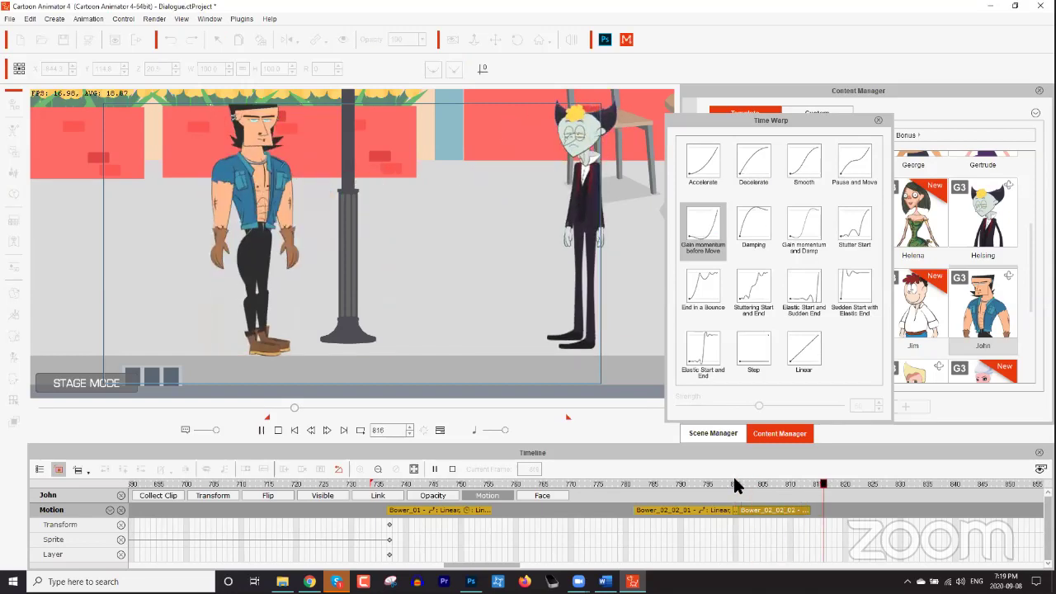
key(space)
Stretch the end of John's final Bower clip to about frame 850 and preview the slower movement.
click(782, 508)
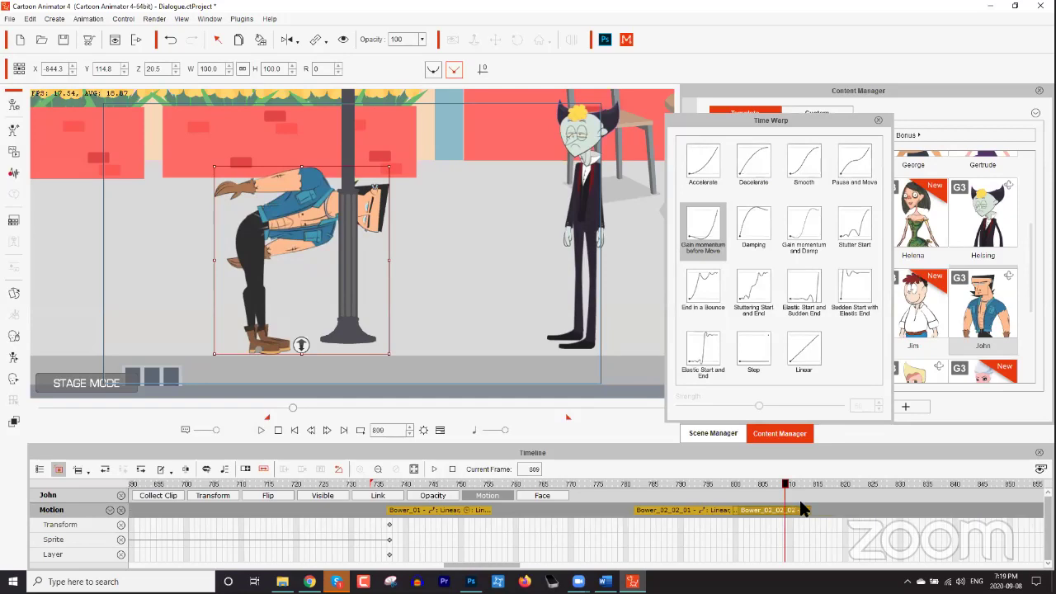
drag(809, 509, 1008, 509)
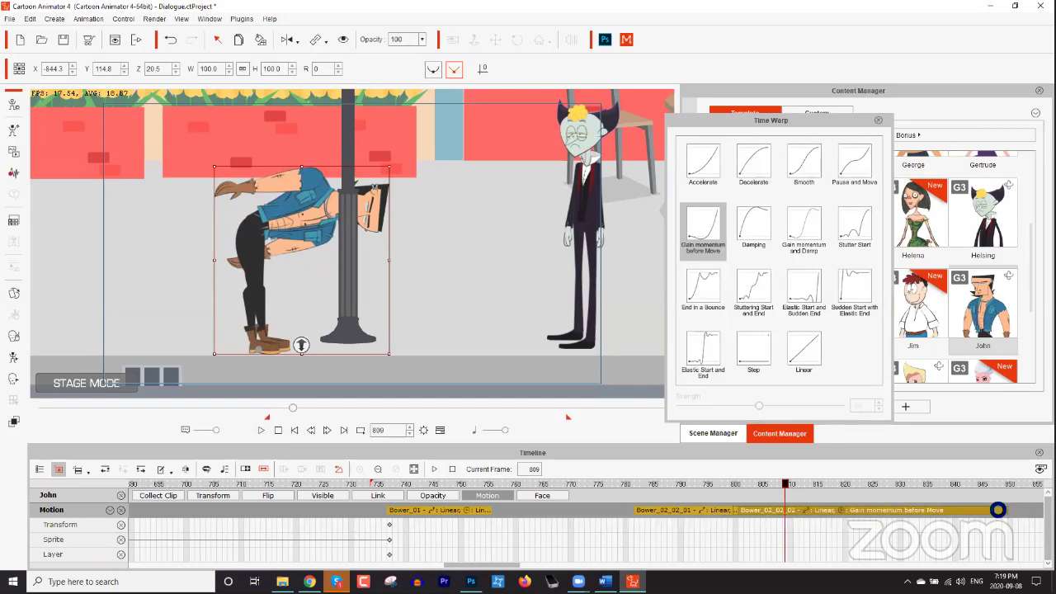
key(space)
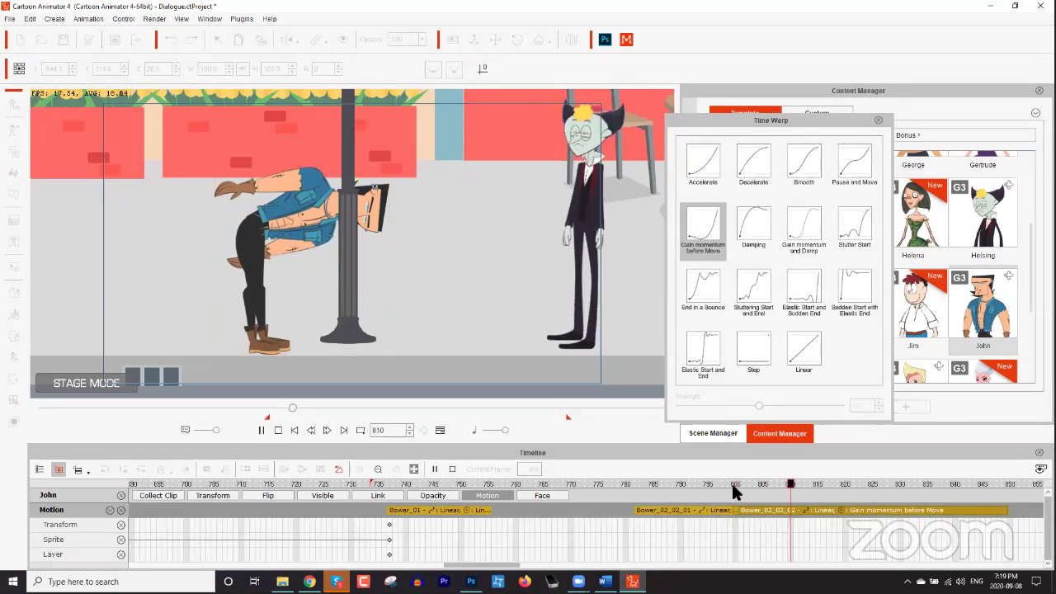
key(space)
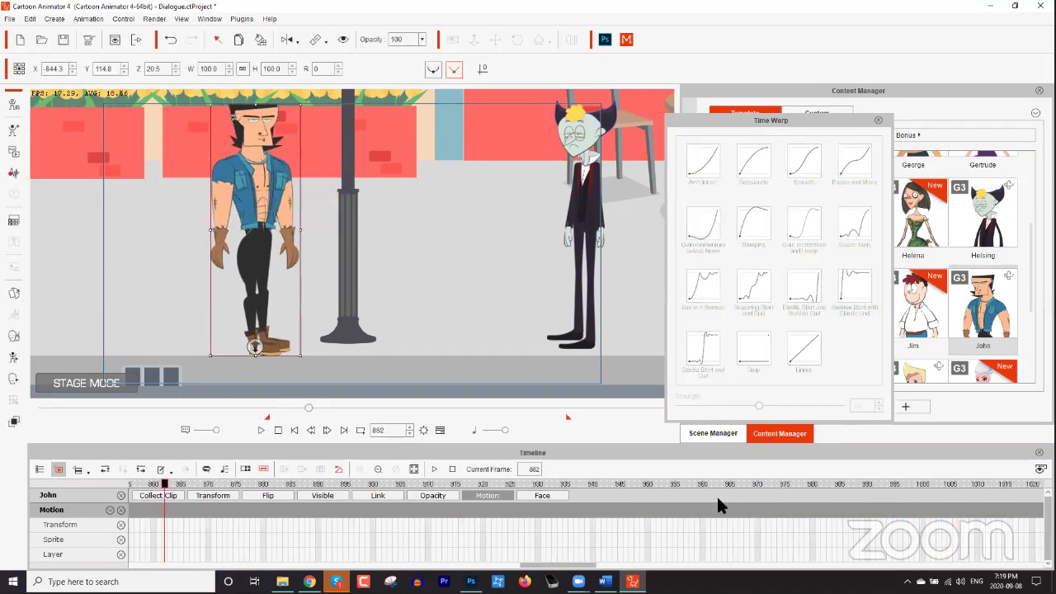
drag(558, 565, 508, 568)
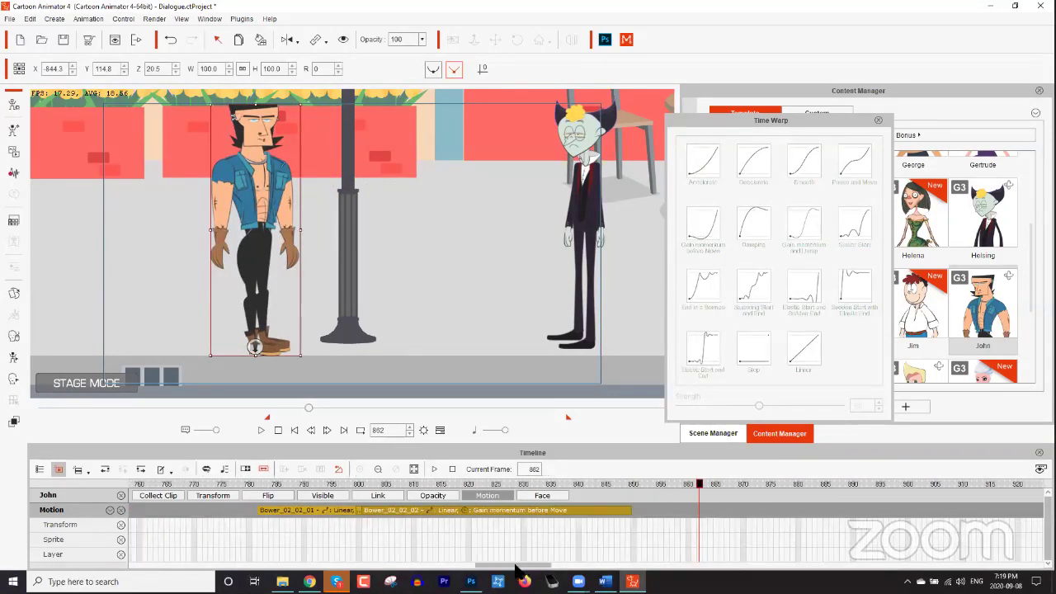
Set the time warp of John's final Bower clip to End in a Bounce and play the motion back.
click(402, 508)
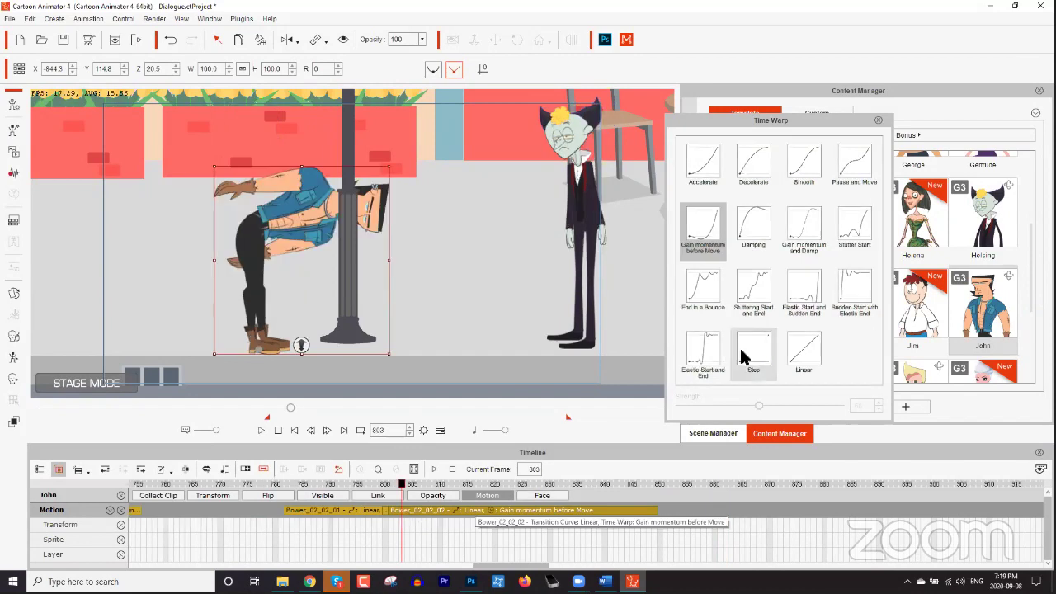
click(708, 288)
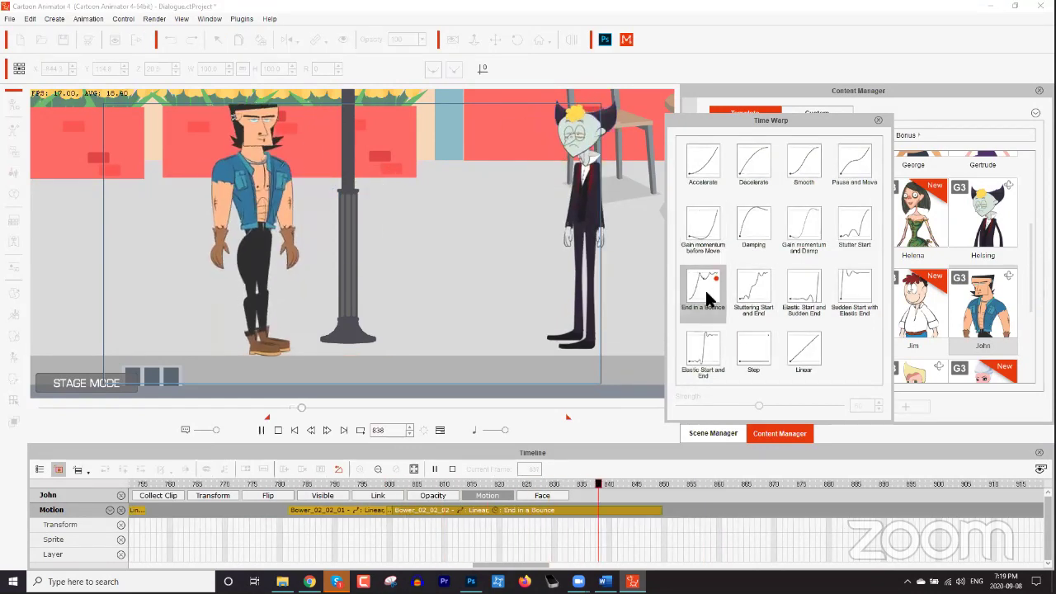
click(395, 483)
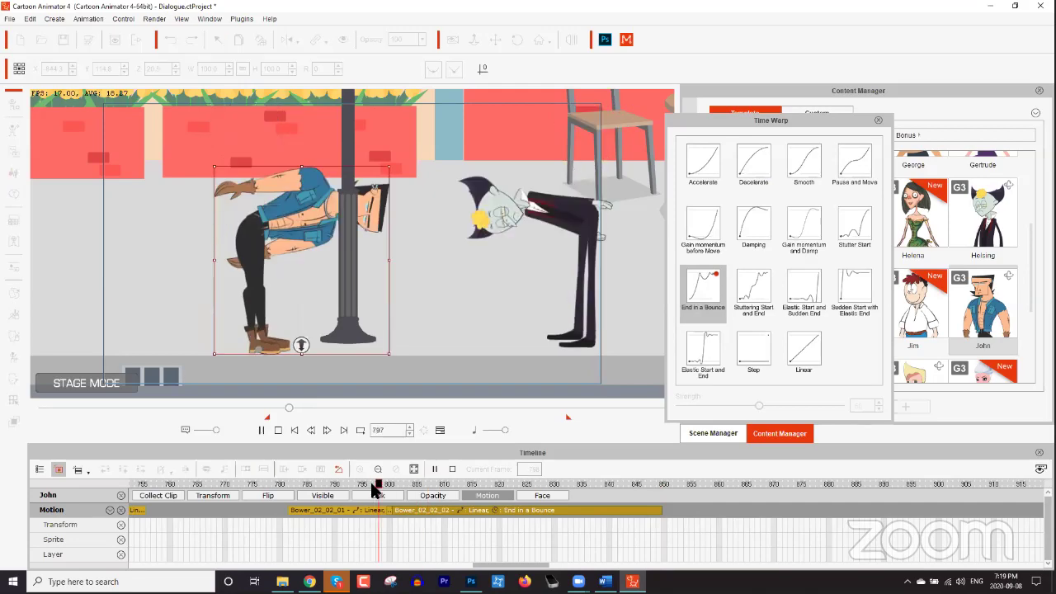
key(space)
click(444, 483)
key(space)
click(345, 484)
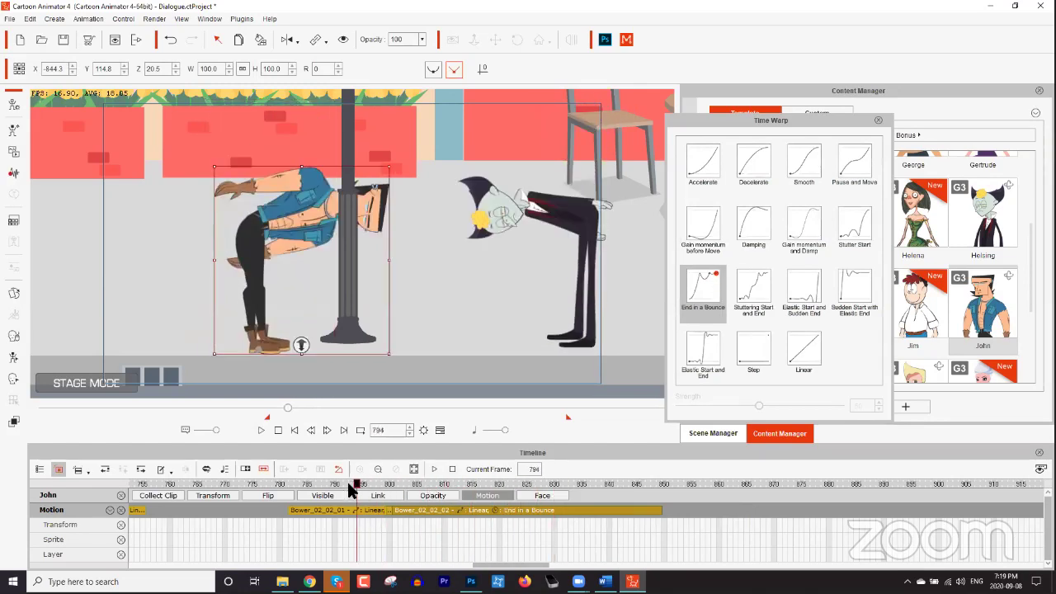
key(space)
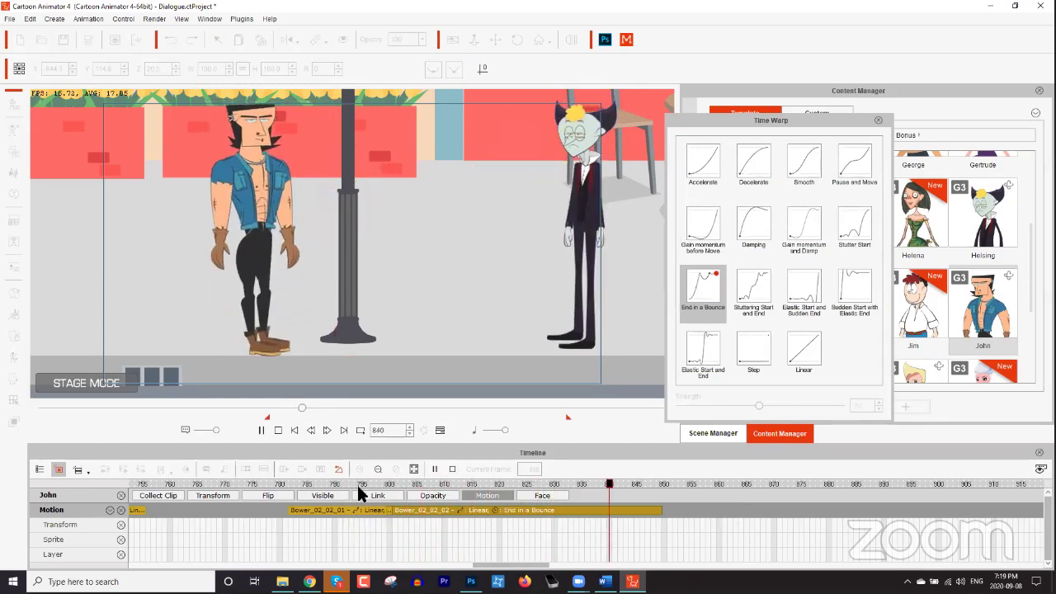
key(space)
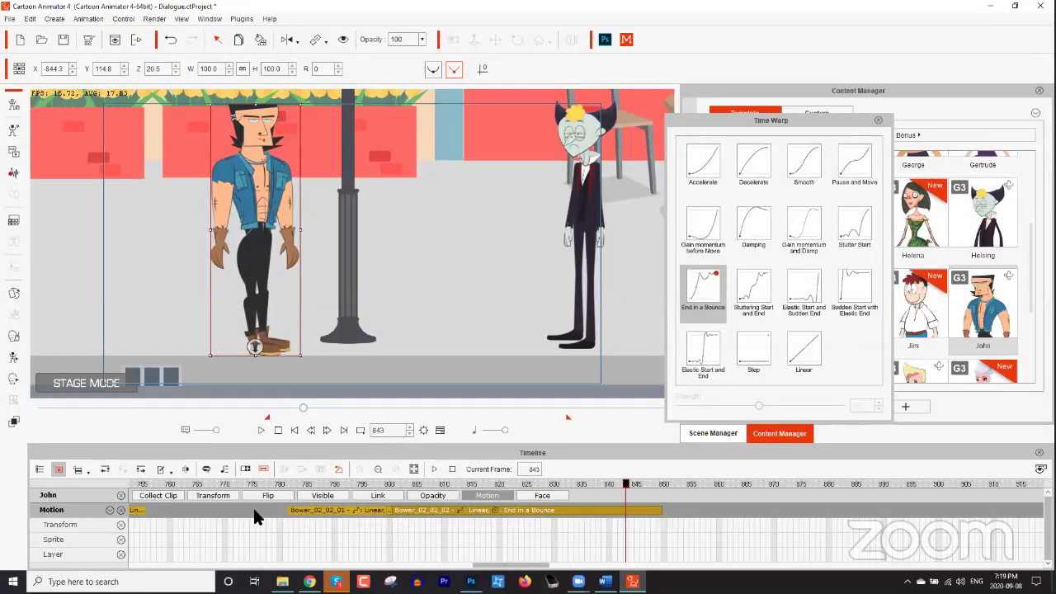
Collect John's Bower motion from about frame 737 to 849 and export it to the Desktop as Cool Bow.
click(165, 498)
drag(528, 567, 509, 568)
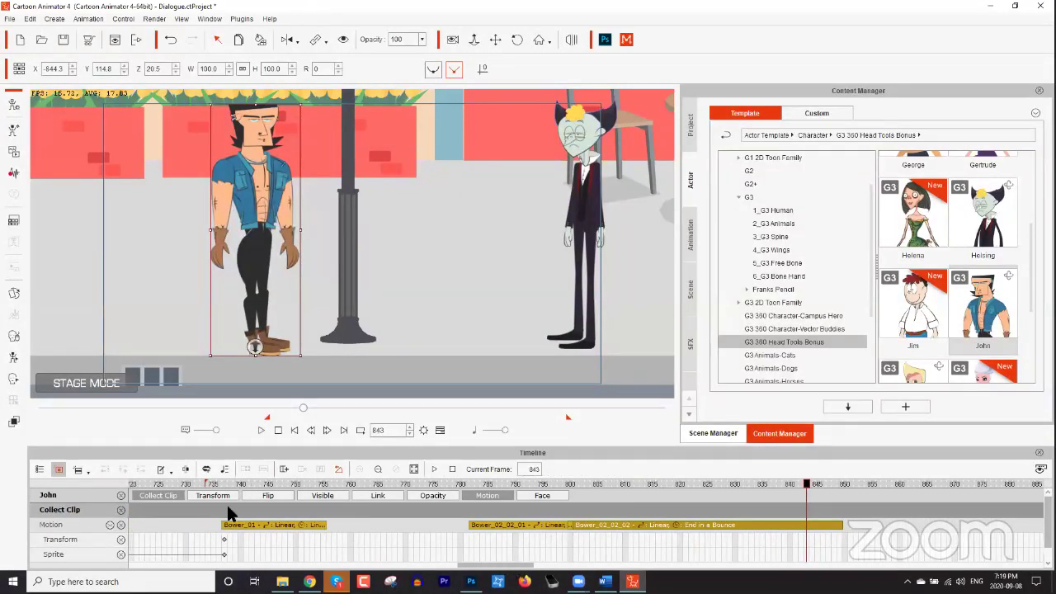
drag(223, 511, 836, 513)
right_click(488, 512)
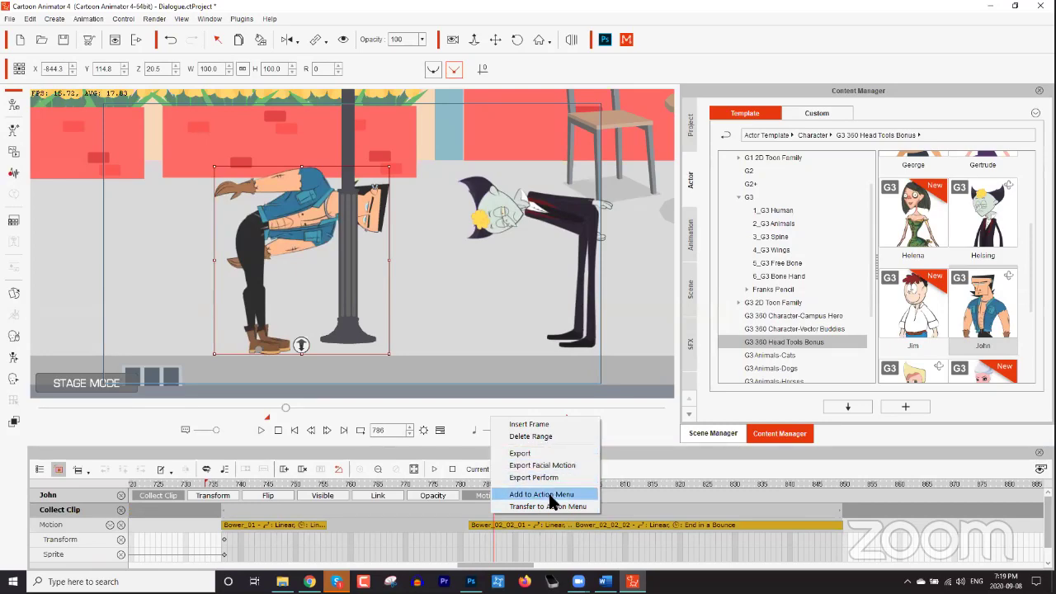
click(535, 452)
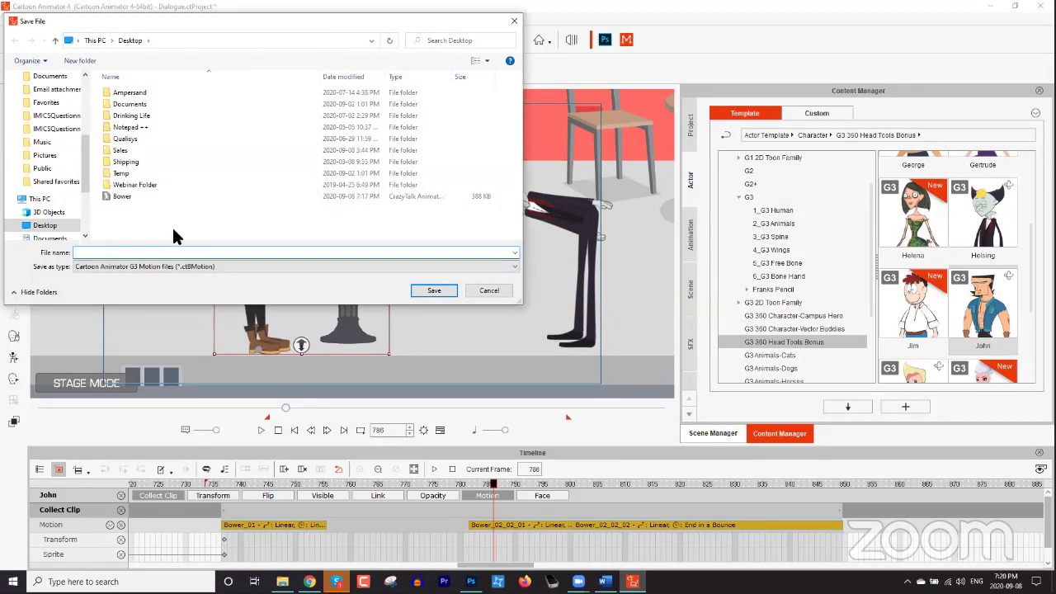
text(Cool Bow)
key(Return)
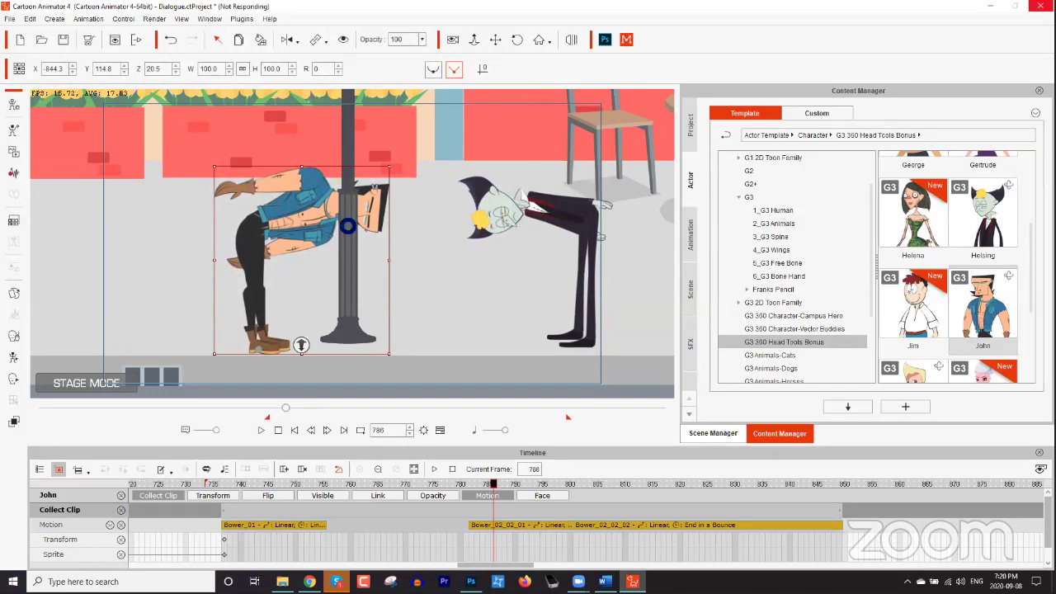
Move to frame 853 and apply the exported Cool Bow motion file from the Desktop to Helsing.
drag(810, 484, 862, 484)
click(1054, 581)
drag(102, 468, 355, 507)
drag(453, 514, 593, 209)
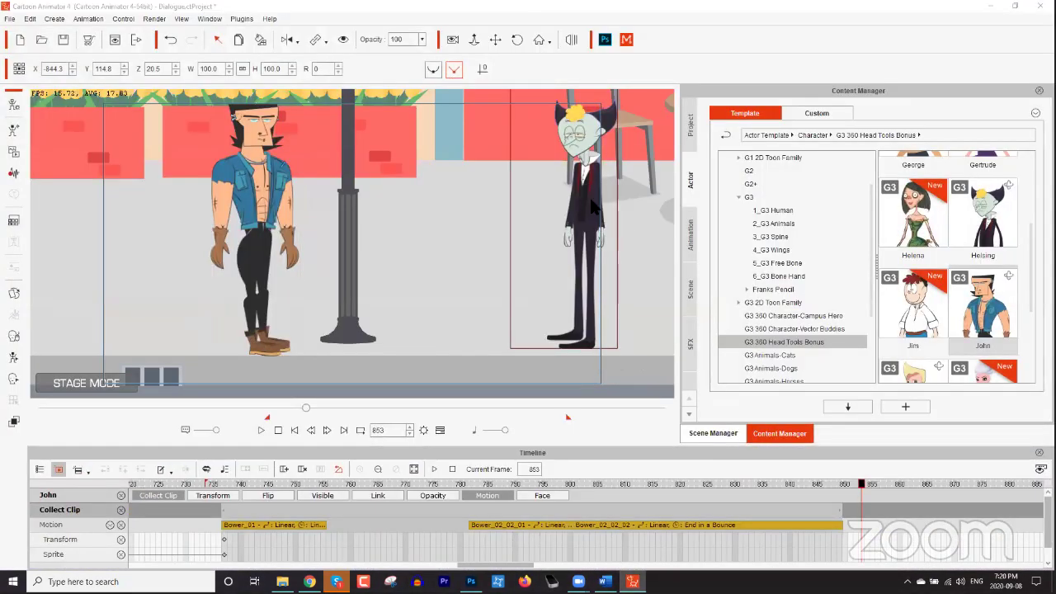
Play back Helsing's Cool Bow motion and examine its clip on his motion track.
key(space)
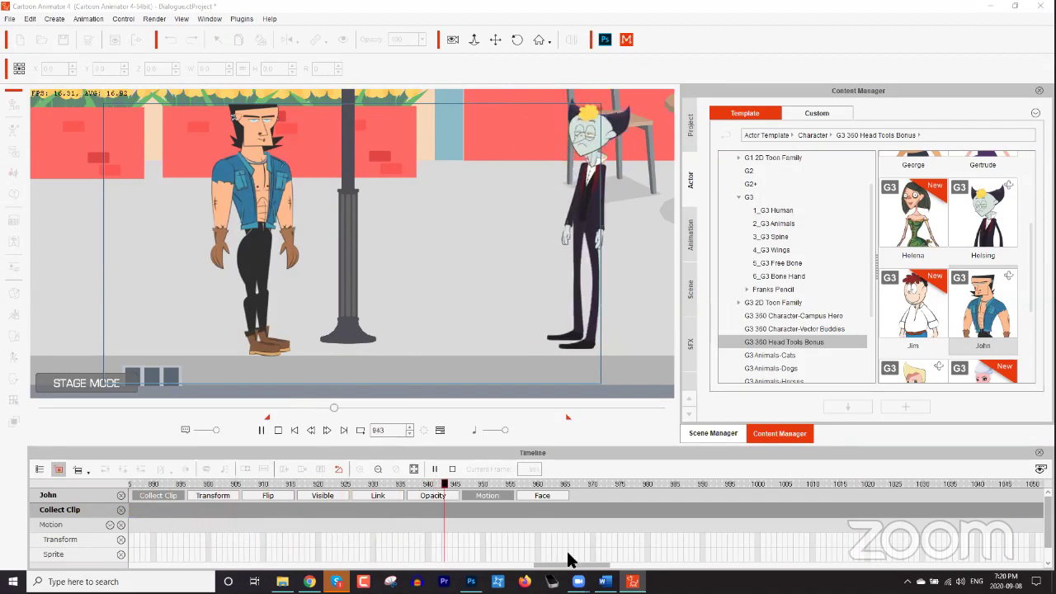
key(space)
mouse_move(567, 566)
mouse_down()
mouse_move(513, 568)
mouse_move(555, 563)
mouse_up()
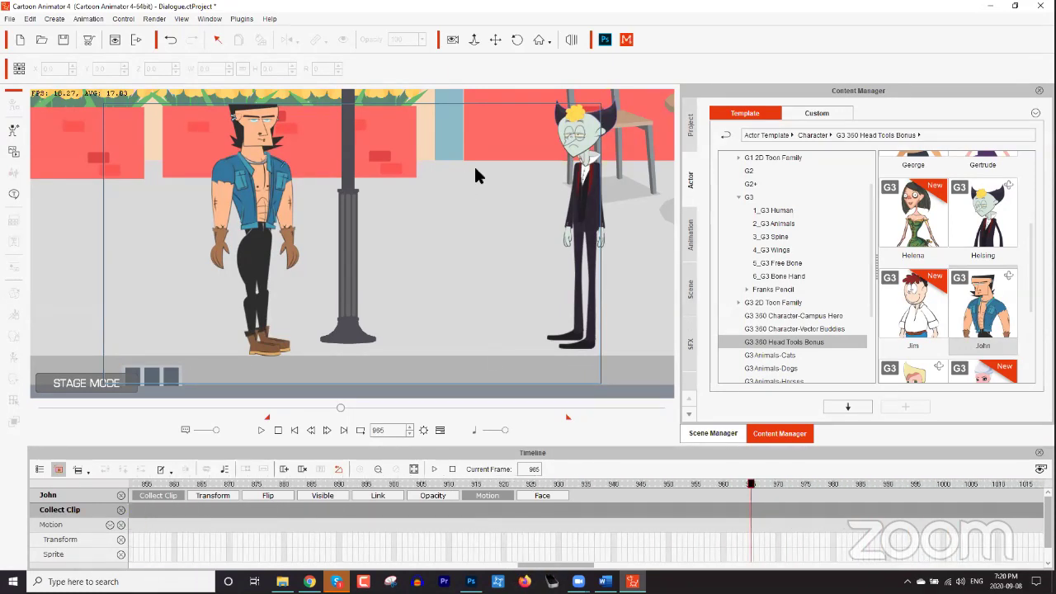
click(581, 189)
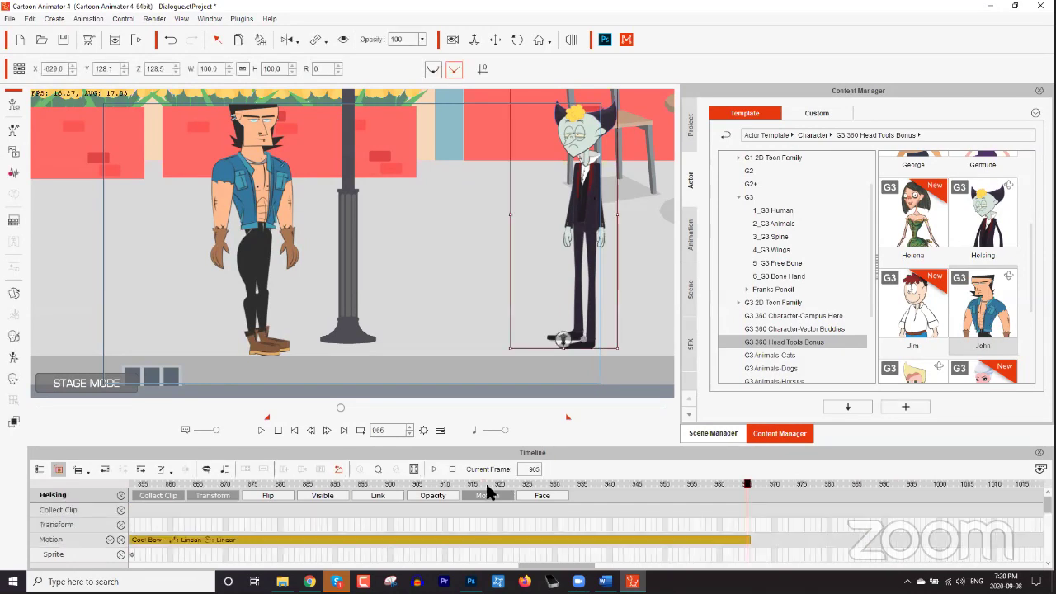
drag(589, 565, 577, 566)
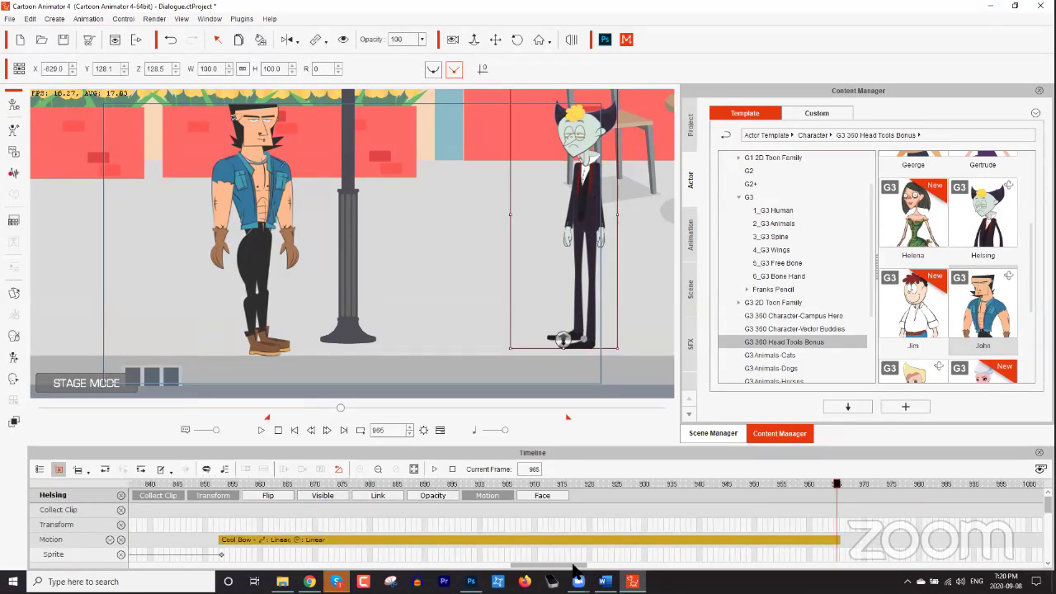
key(space)
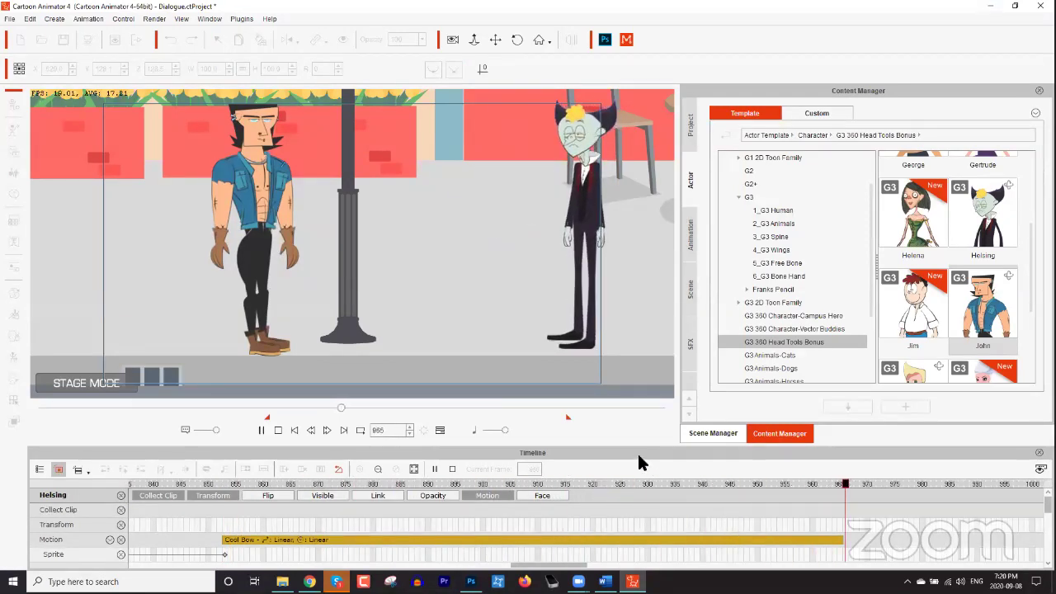
key(space)
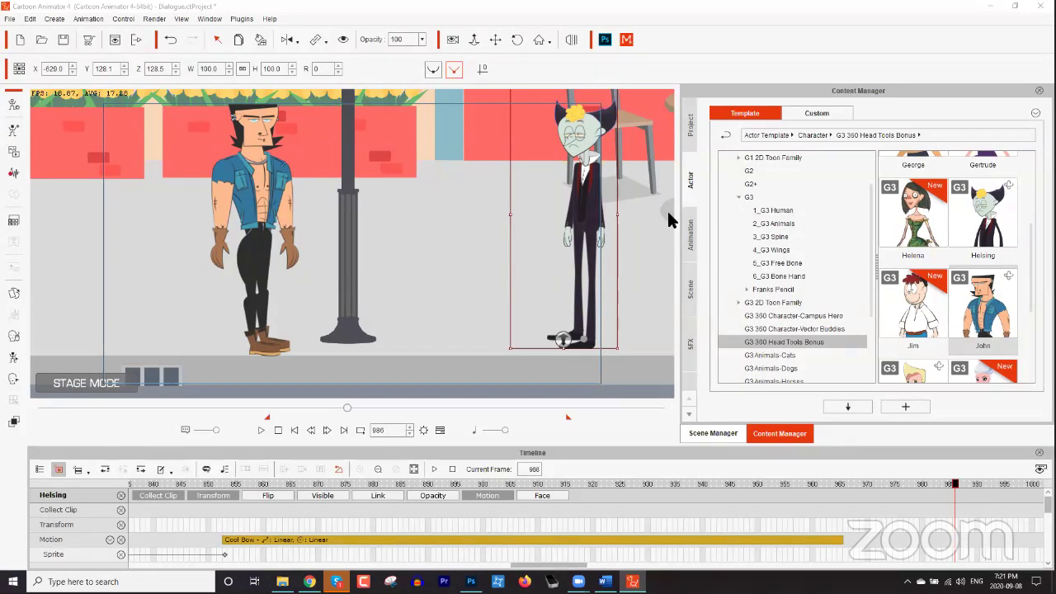
Switch to YouTube in Chrome, search for "cartoon animator 4 bone hand" and copy the link of the Intro to Hand Bones tutorial.
mouse_move(310, 582)
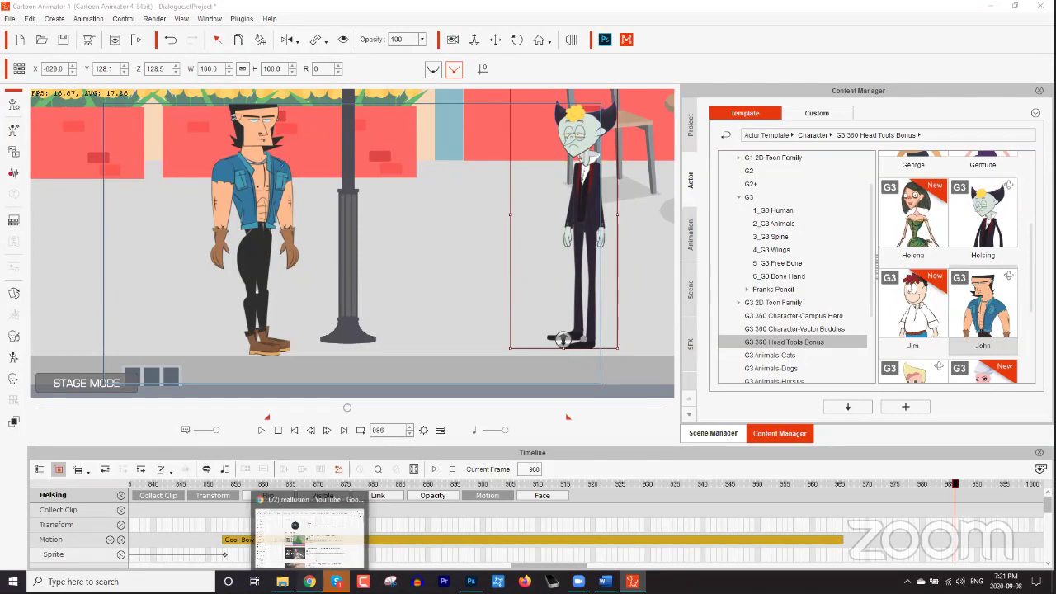
click(353, 538)
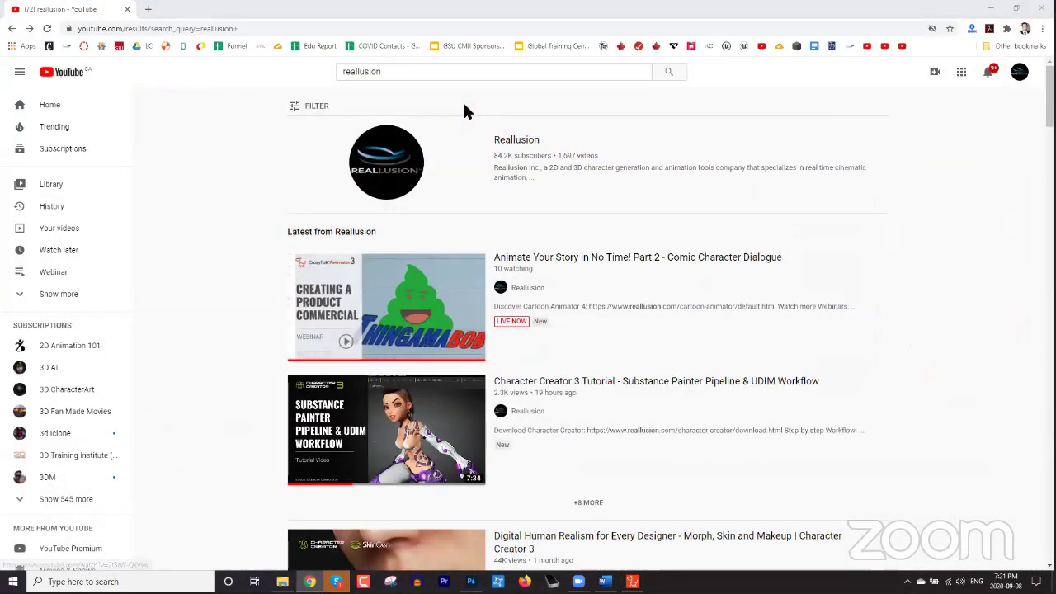
click(381, 74)
double_click(381, 74)
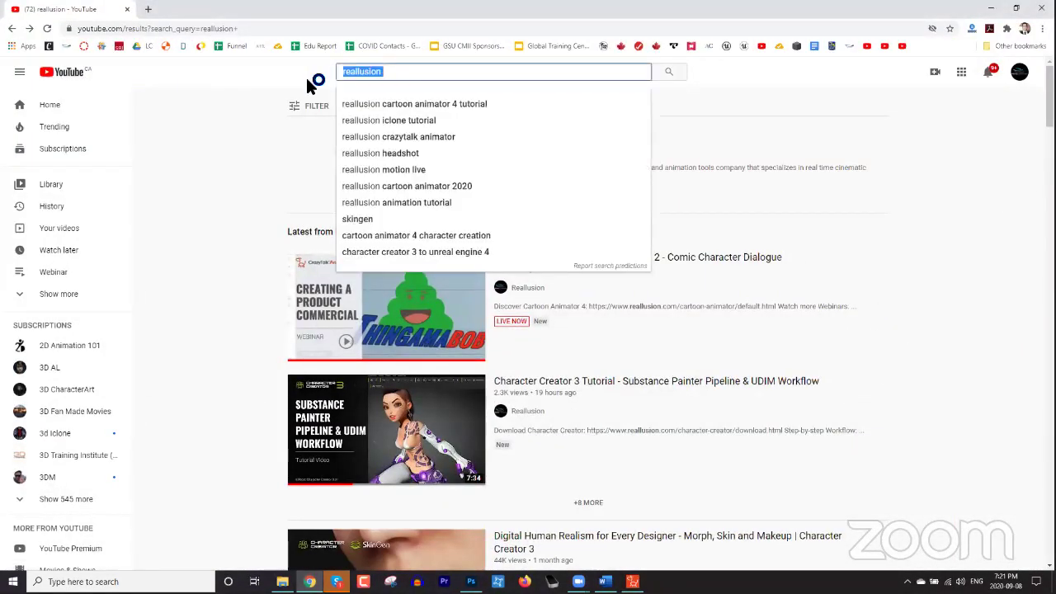
text(cartoon animator )
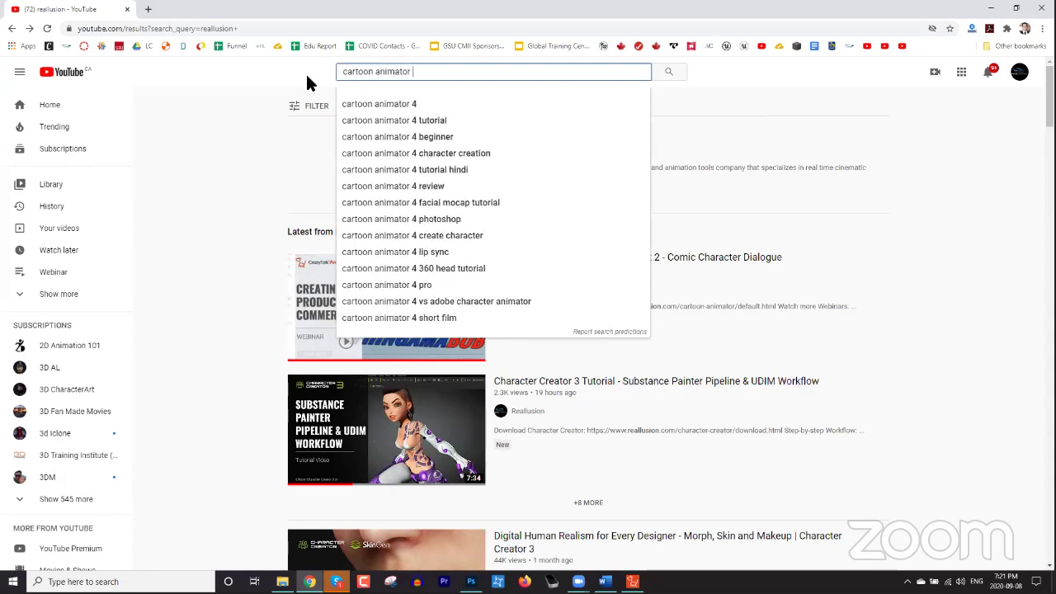
text(4 bone hand)
key(Return)
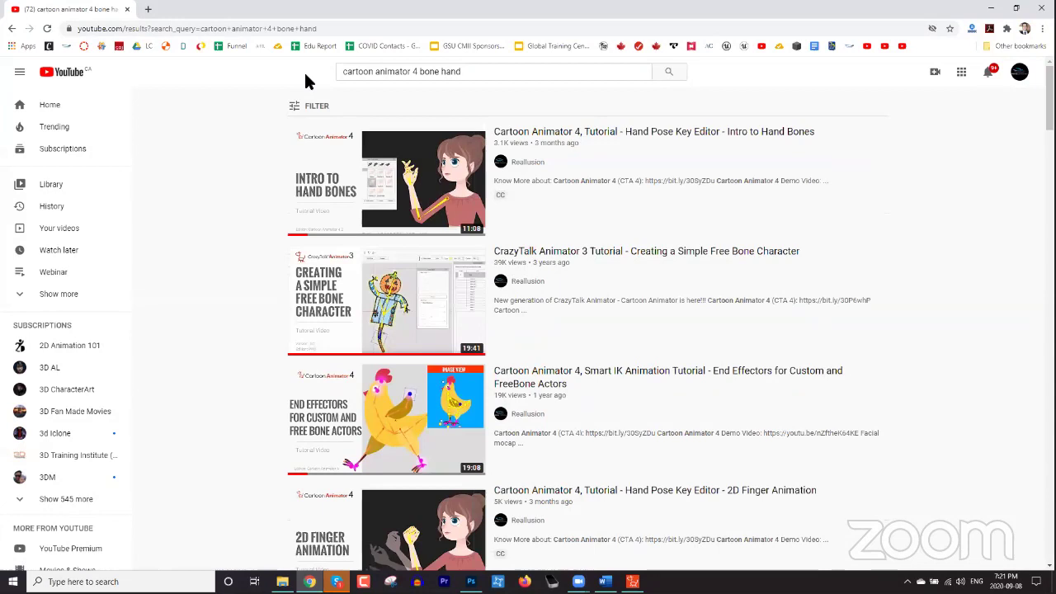
right_click(548, 134)
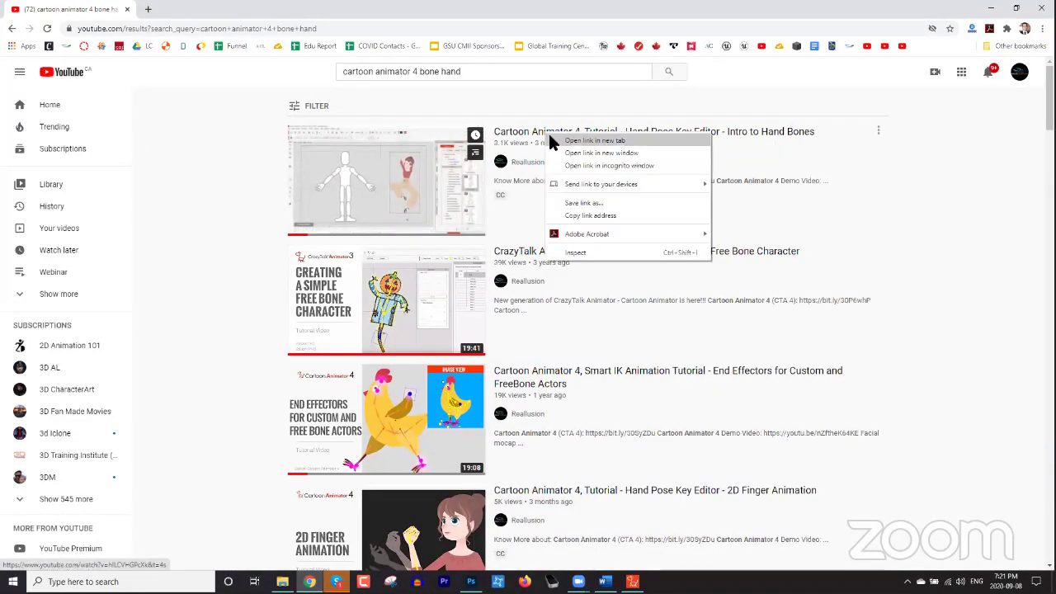
click(602, 216)
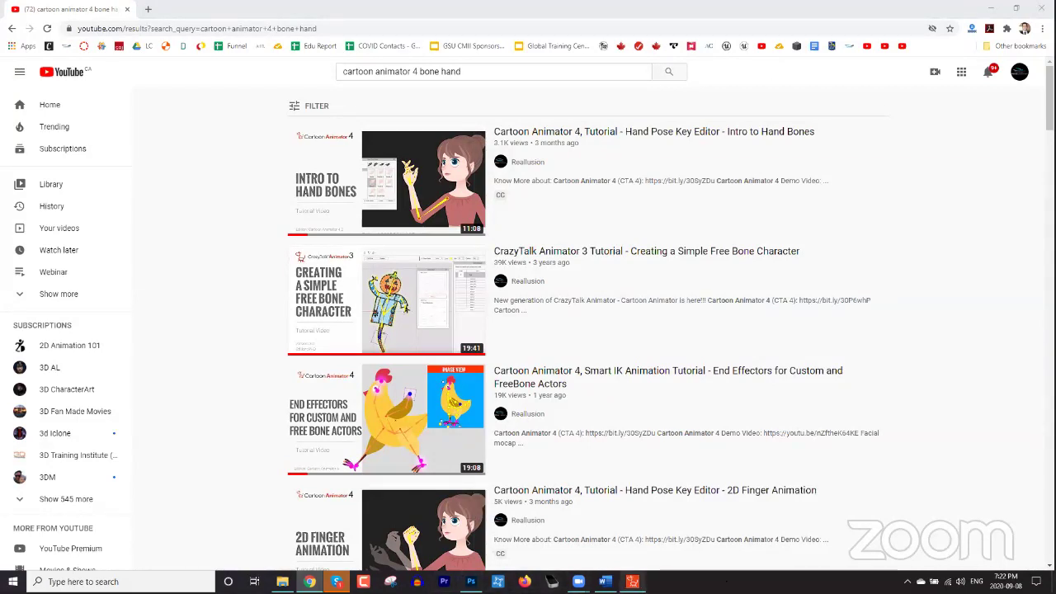
Switch back to Cartoon Animator and move the playhead to frame 1009 for work on Helsing's face.
click(632, 582)
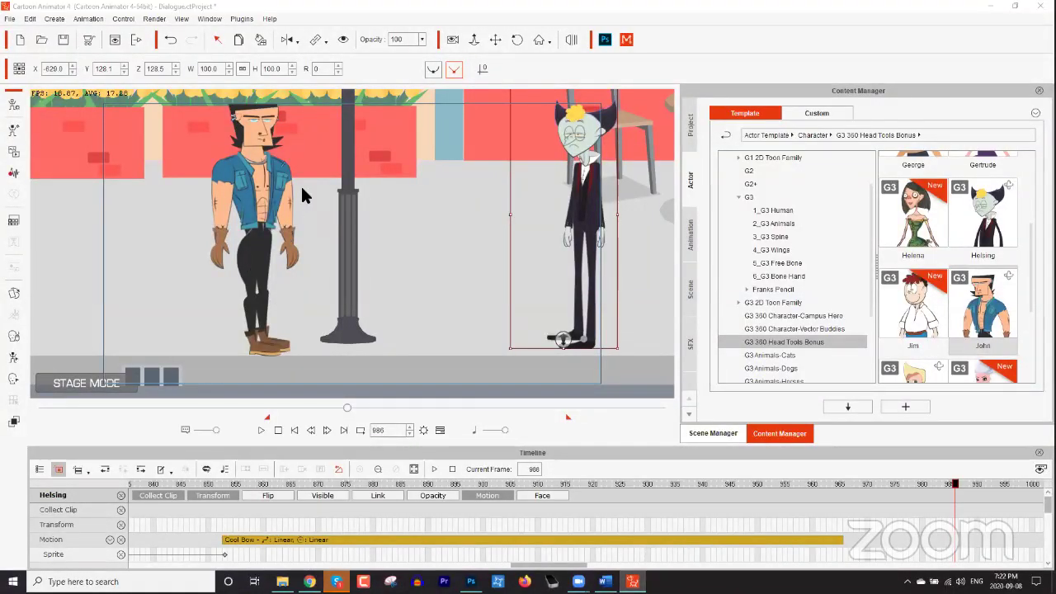
drag(599, 194, 596, 196)
scroll(453, 306, up, 5)
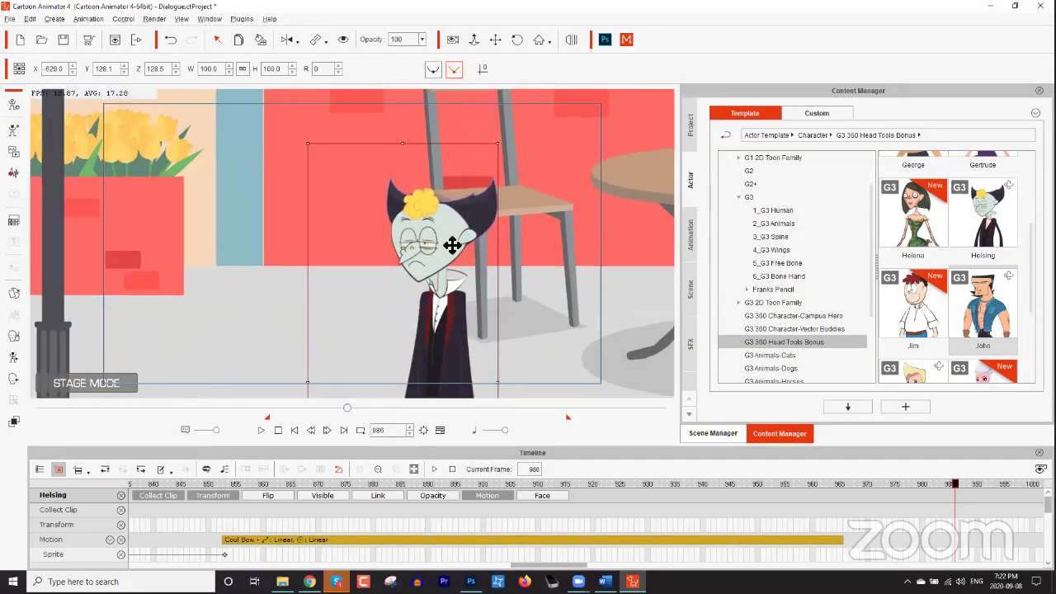
scroll(447, 286, up, 3)
drag(346, 407, 356, 407)
scroll(455, 322, up, 3)
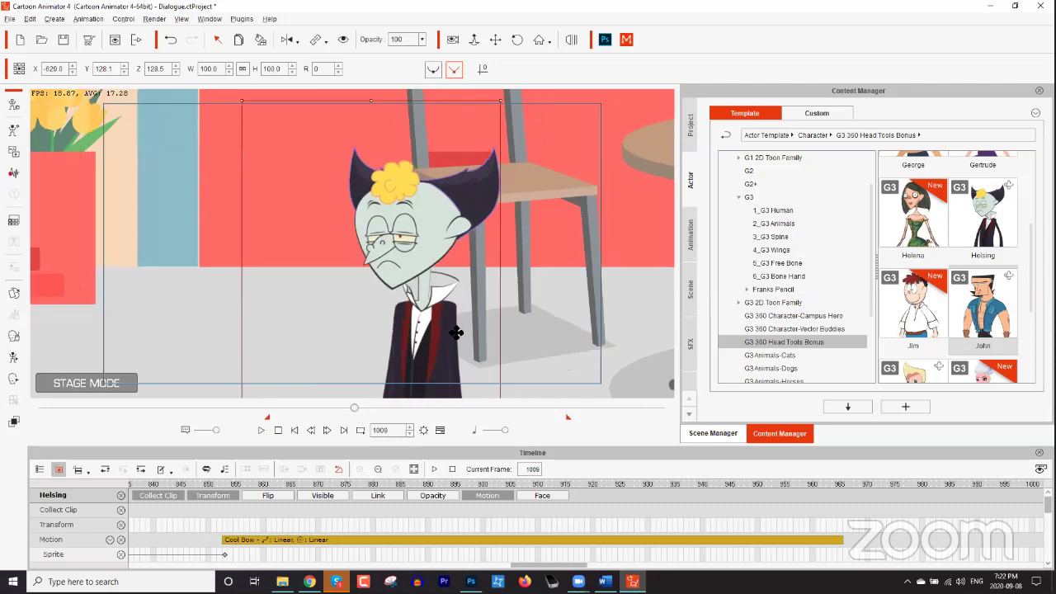
scroll(462, 282, up, 3)
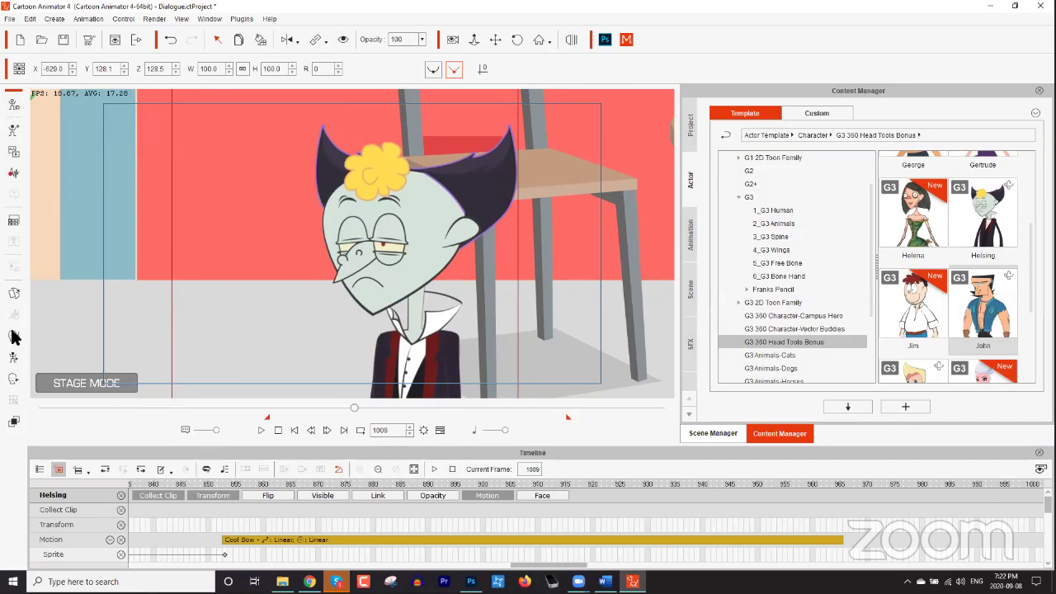
Open the Face Key Editor for Helsing and look over its Transform and Template options.
click(13, 382)
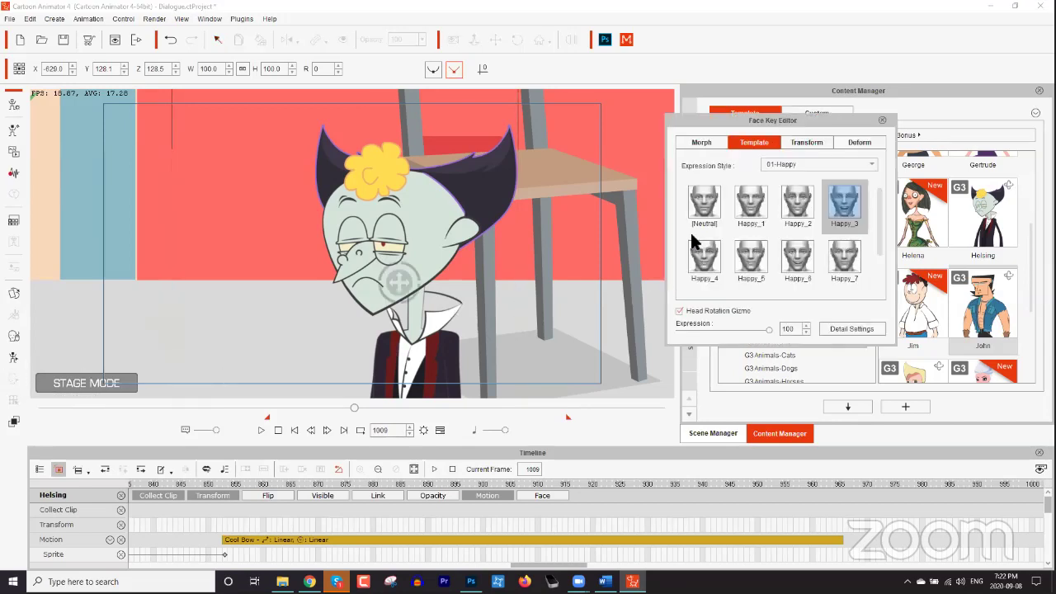
click(807, 144)
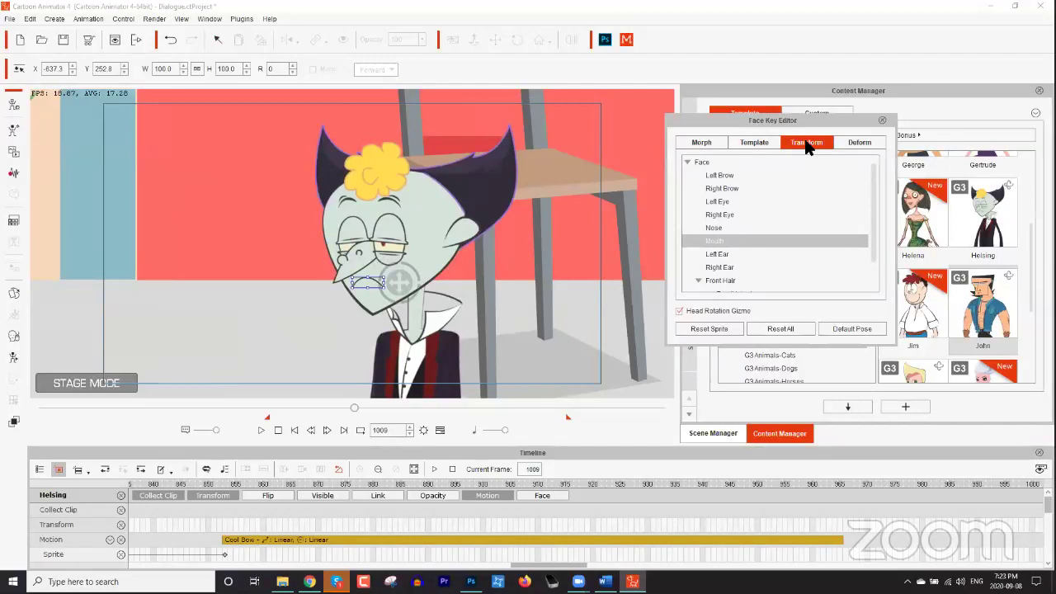
click(758, 143)
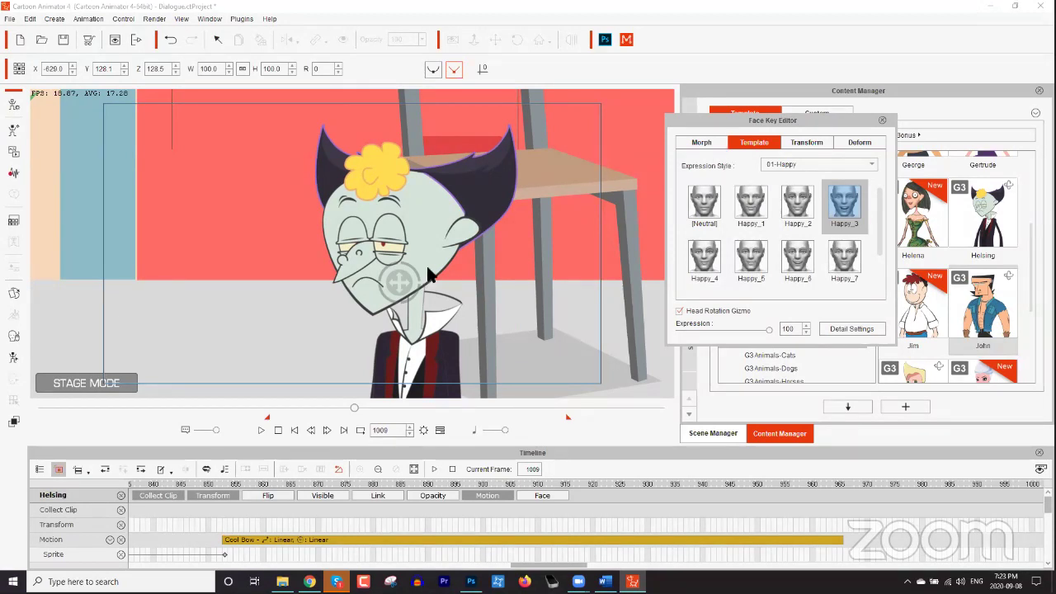
Open the Sprite Editor for Helsing in place of the Face Key Editor and choose his left eye.
click(14, 295)
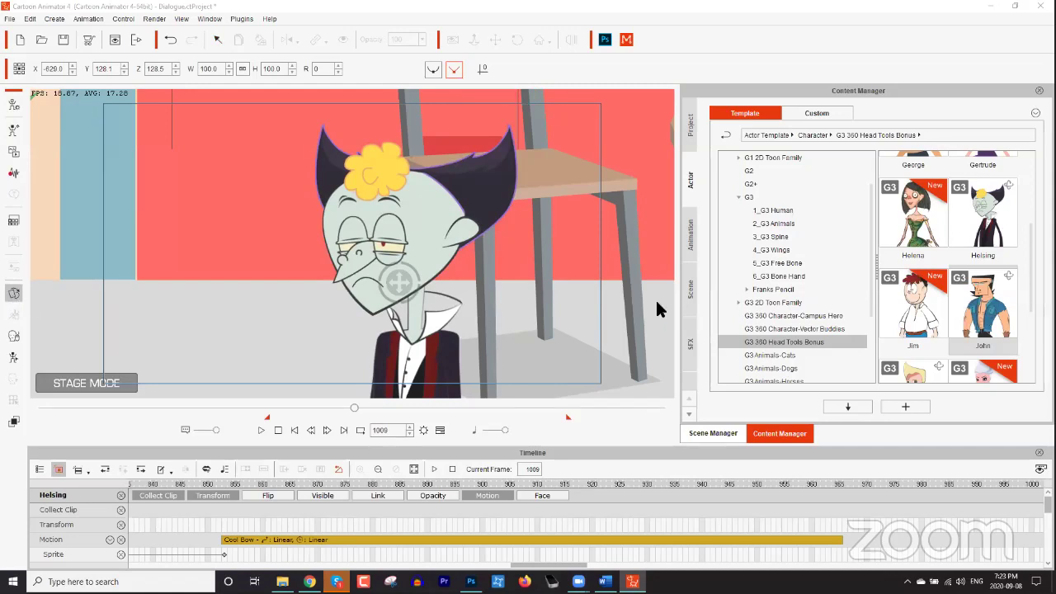
double_click(475, 281)
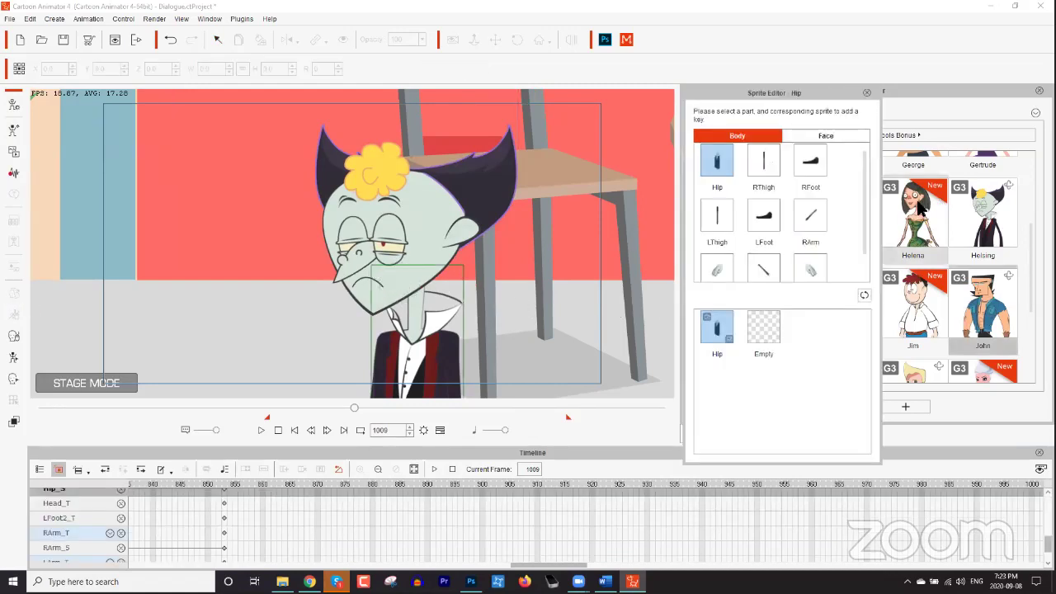
click(395, 245)
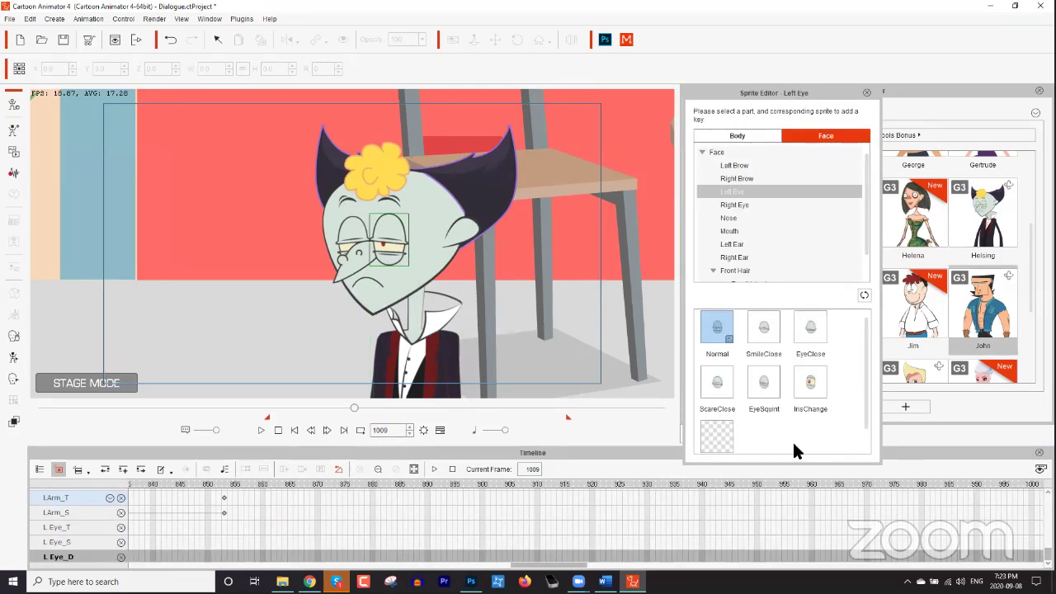
Try the IrisChange, EyeClose, EyeSquint and SmileClose sprites on Helsing's left eye.
click(817, 388)
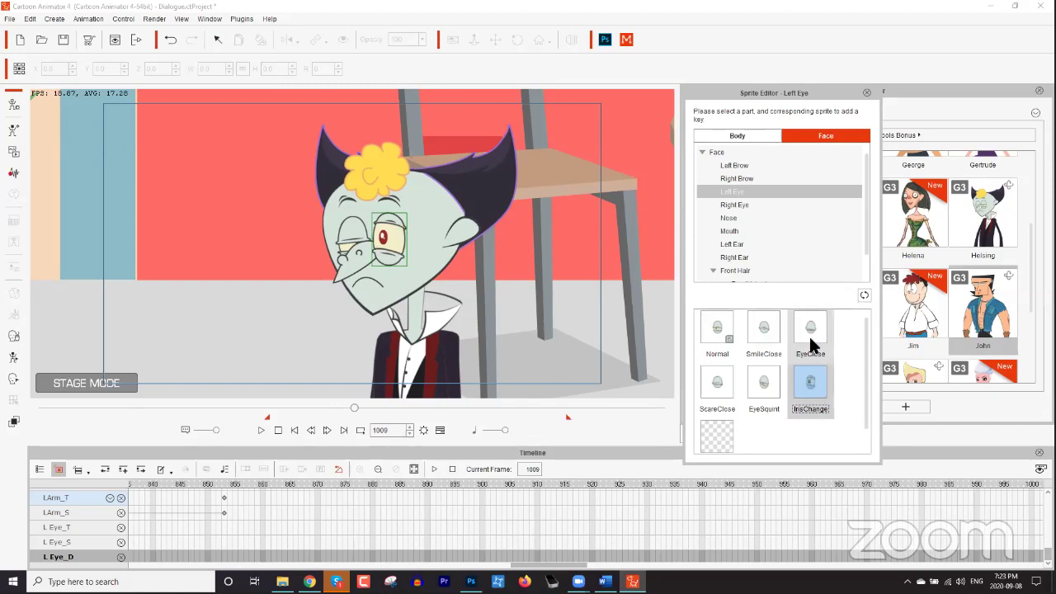
click(811, 341)
click(761, 382)
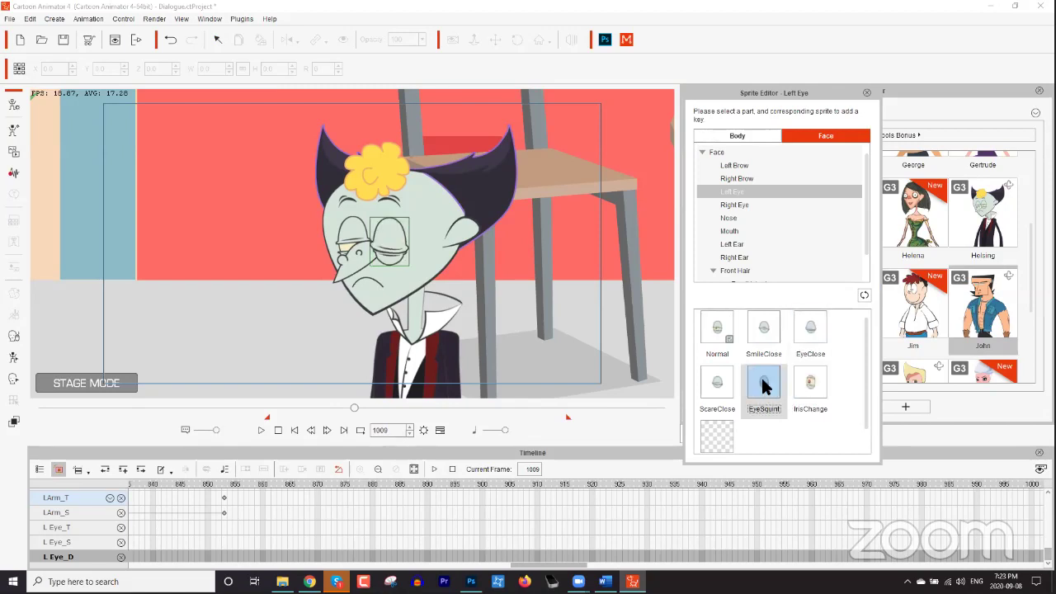
click(770, 331)
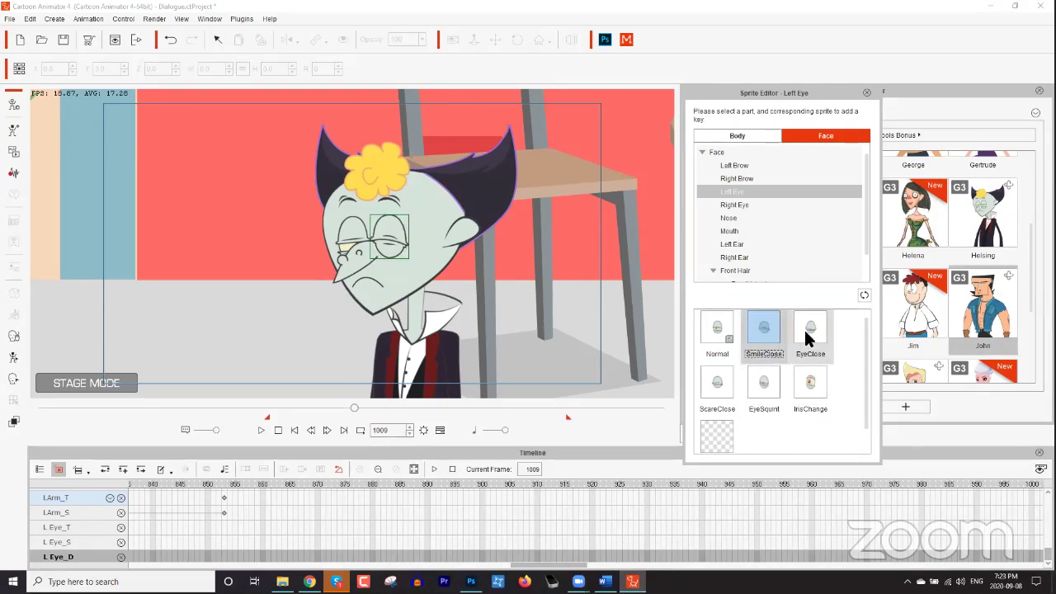
click(808, 332)
click(811, 393)
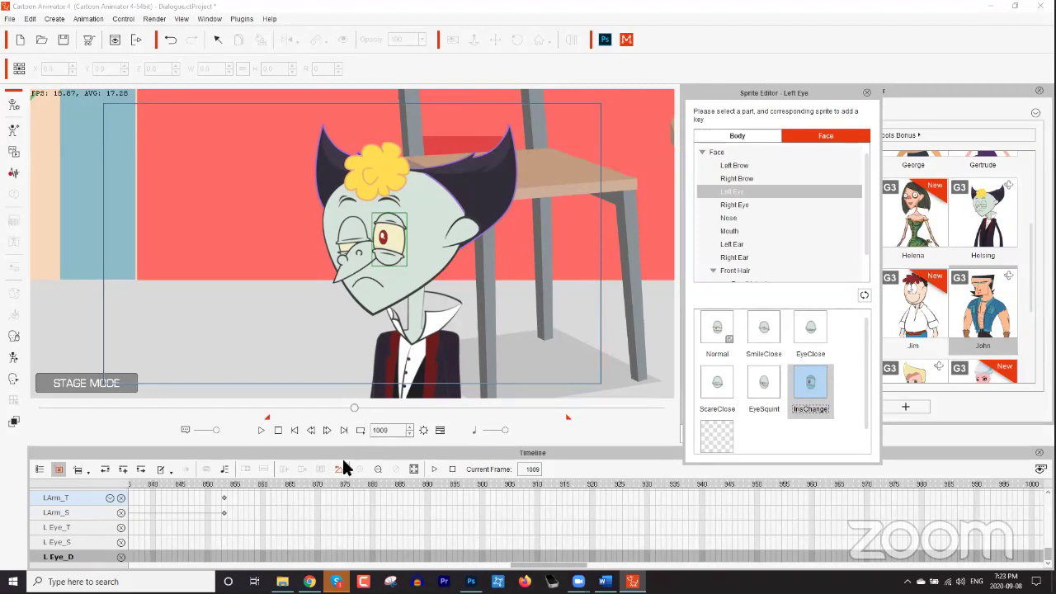
Key the Normal sprite on Helsing's left eye at frame 1009 and move to frame 1013.
click(726, 353)
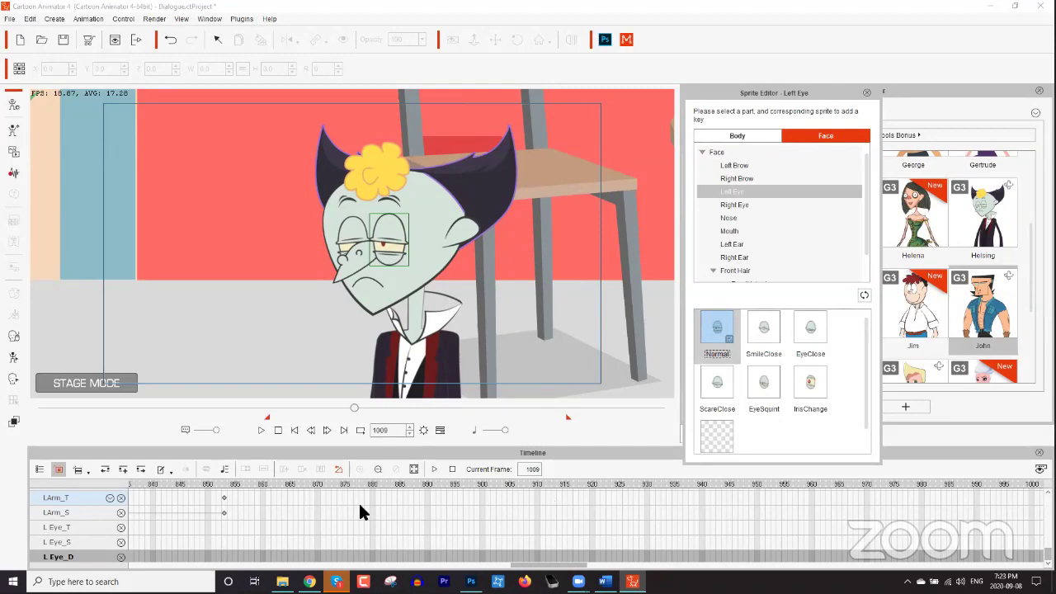
scroll(275, 511, right, 5)
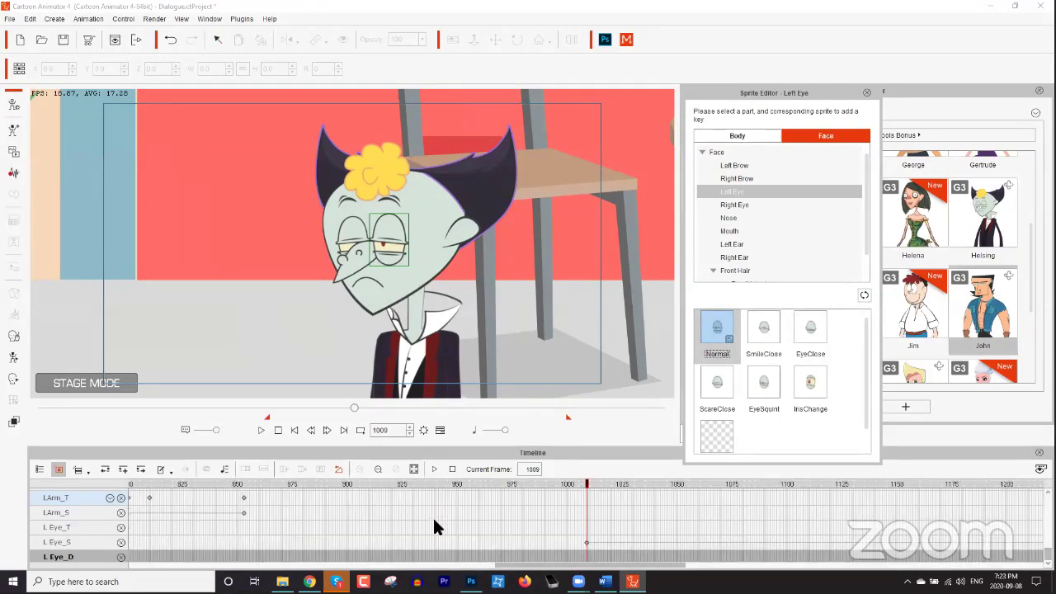
click(609, 487)
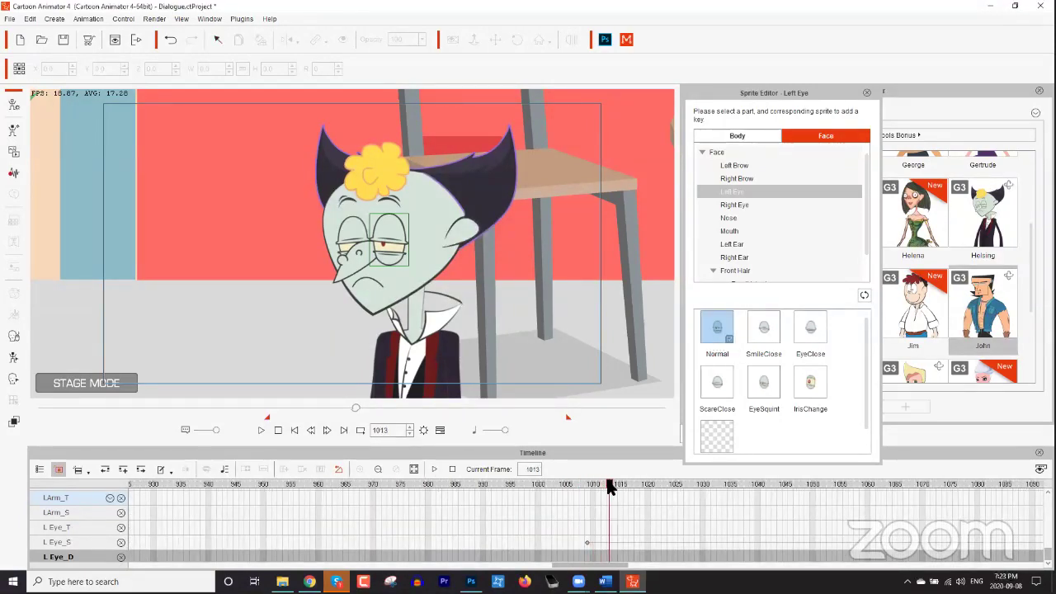
Key the IrisChange sprite on both of Helsing's eyes at frame 1013 and the Normal sprite on his right eye at frame 1009.
click(807, 378)
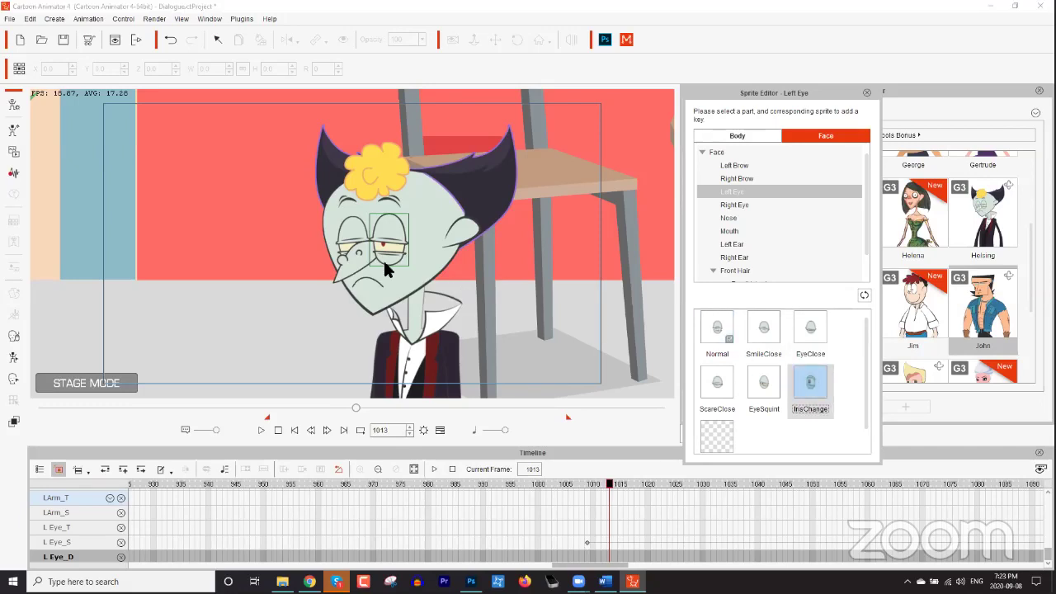
click(810, 397)
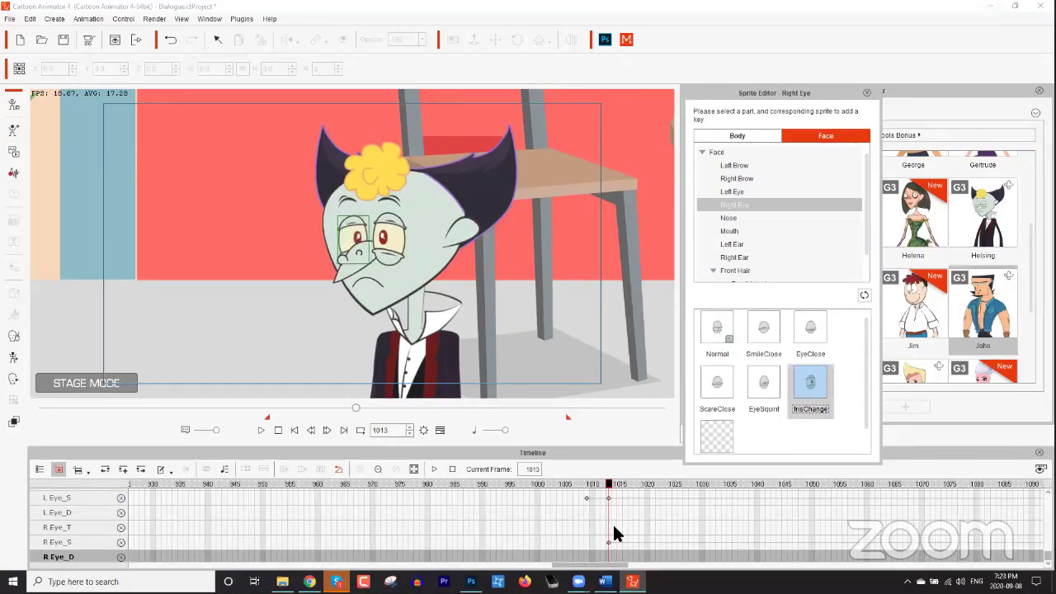
click(586, 484)
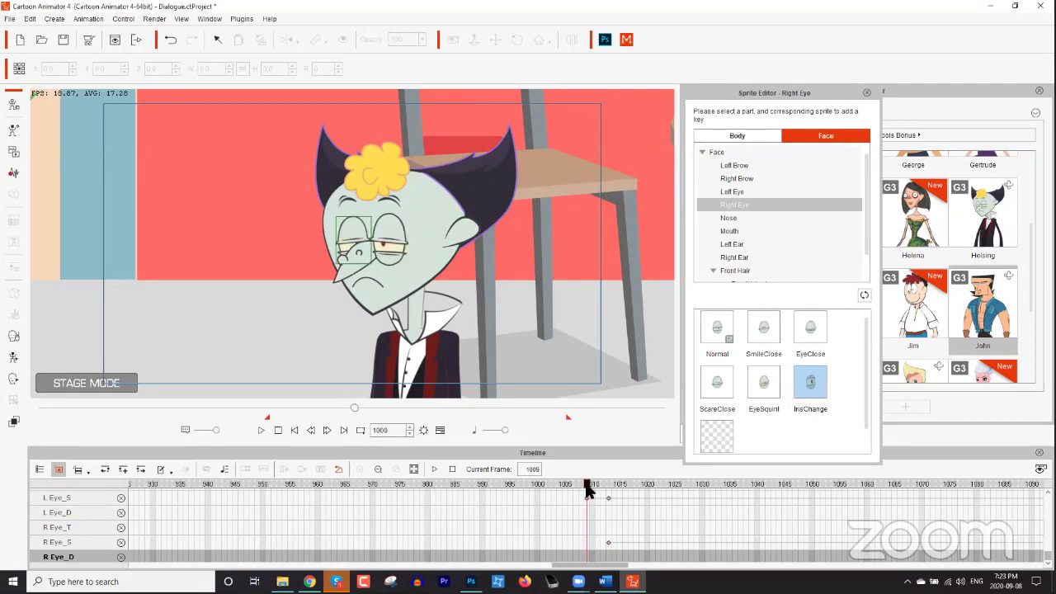
click(717, 338)
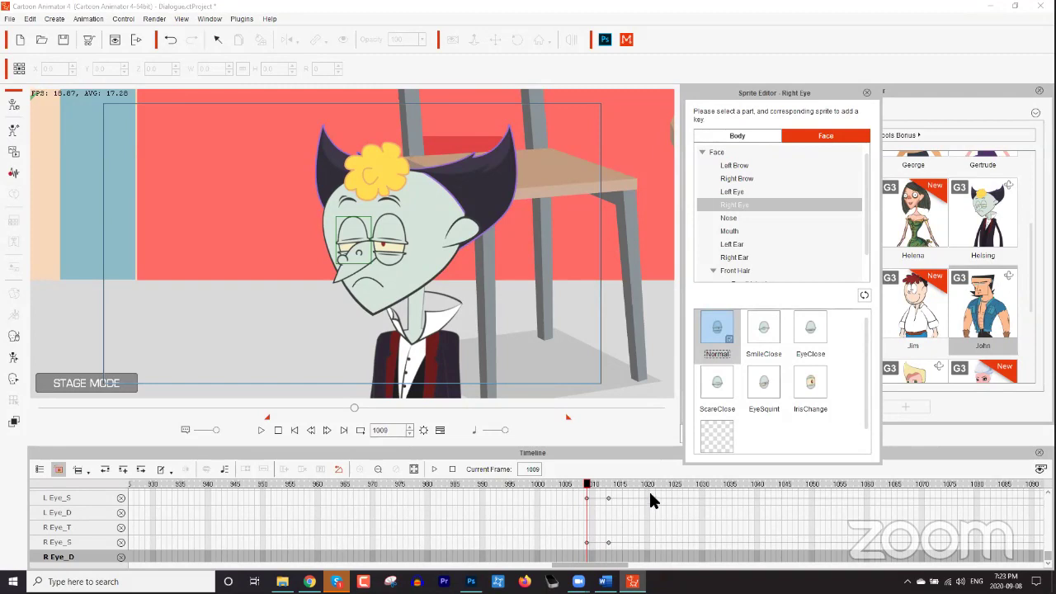
drag(587, 485, 608, 491)
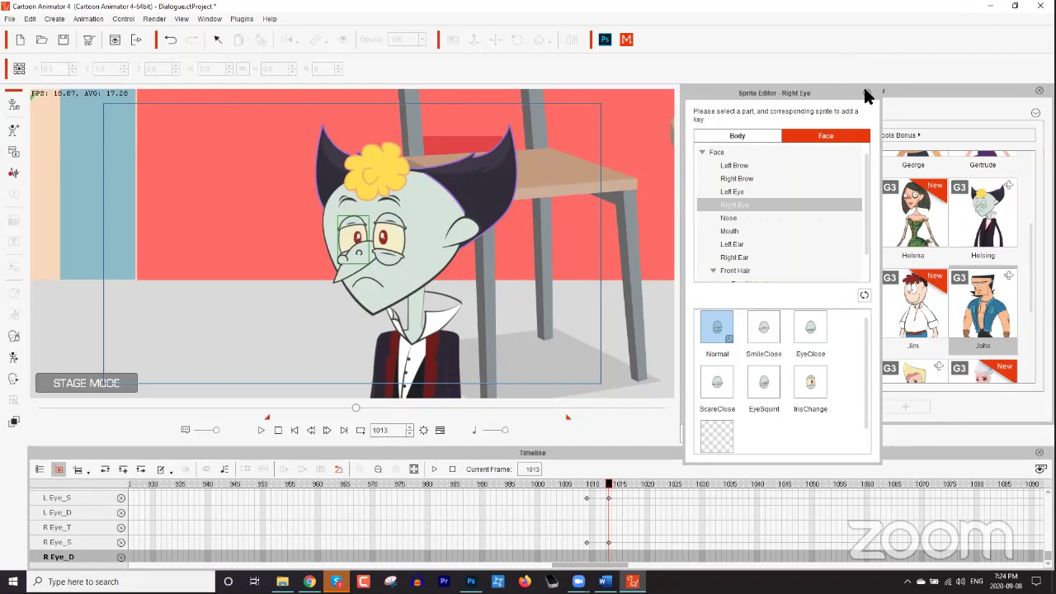
Replace the Sprite Editor with the Face Key Editor and bring up its Deform options at frame 1009.
click(865, 91)
click(594, 487)
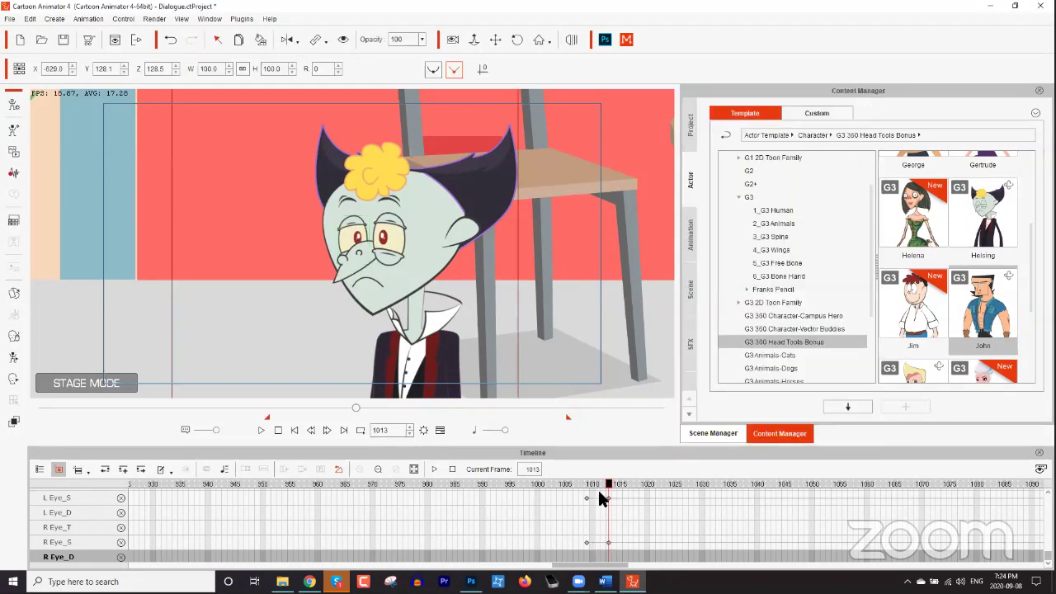
drag(597, 489, 608, 492)
click(13, 382)
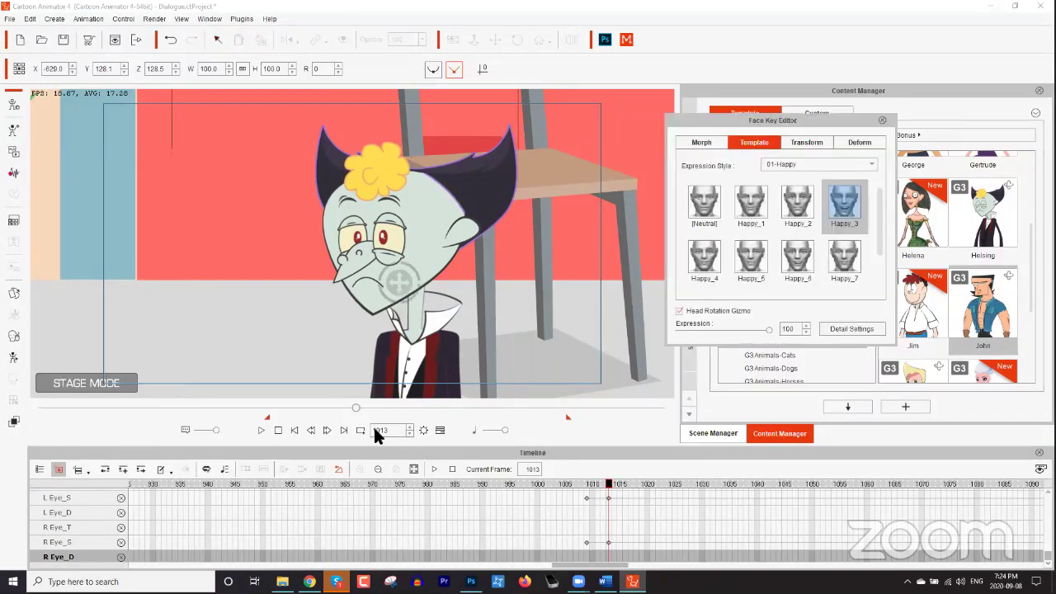
mouse_move(587, 488)
mouse_down()
mouse_move(611, 488)
mouse_move(586, 488)
mouse_up()
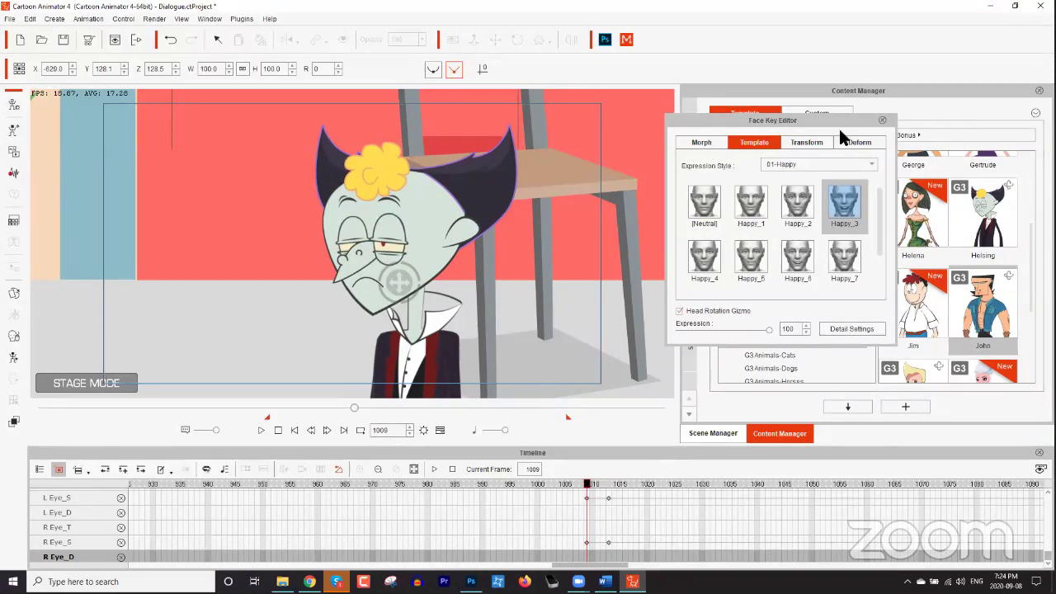
click(805, 141)
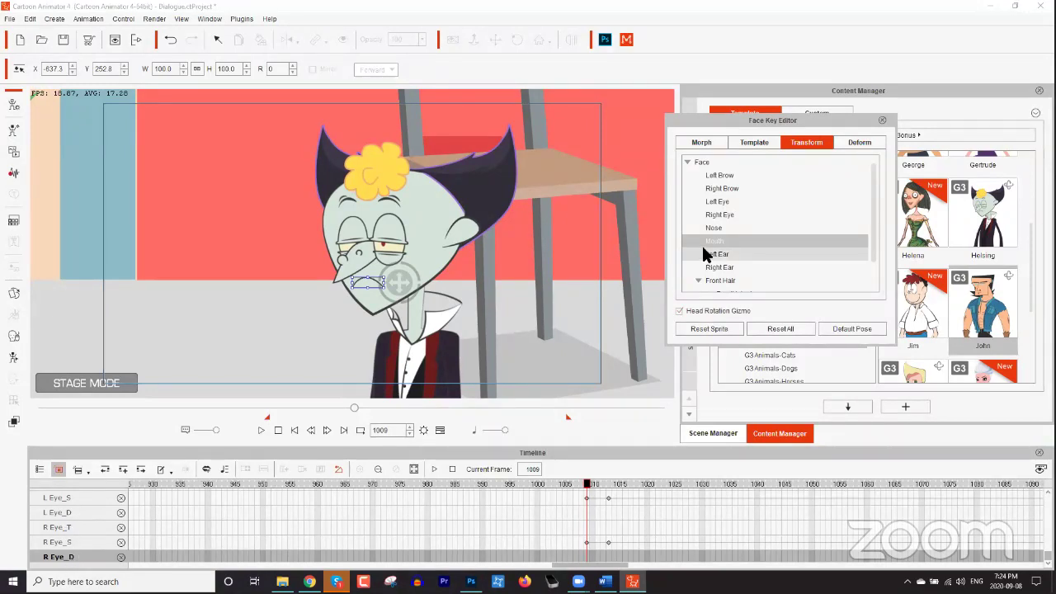
click(848, 140)
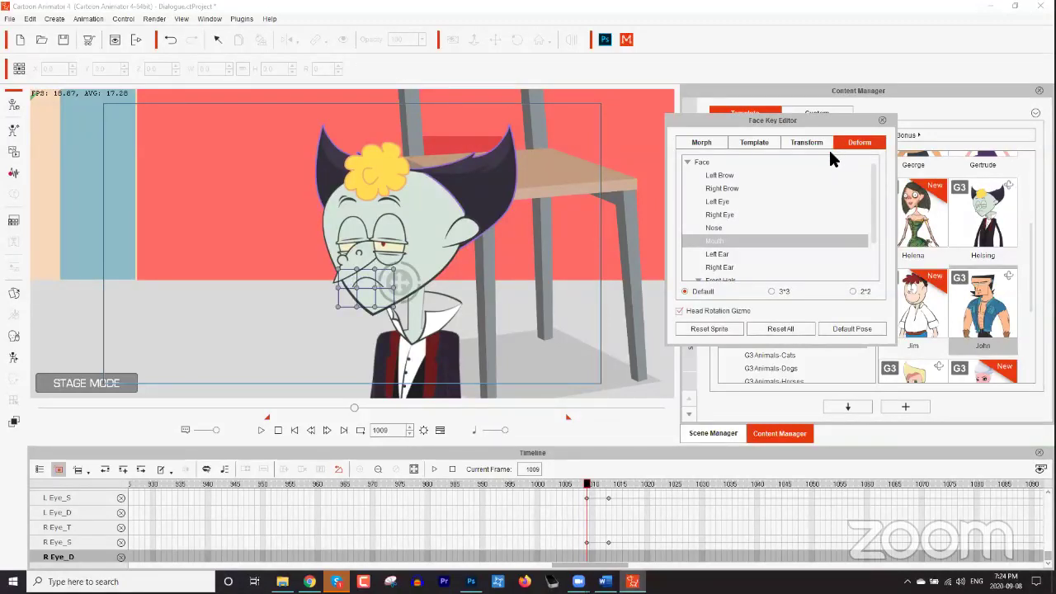
Key the default deform shape on Helsing's left and right eyes at frame 1009 by resetting each sprite.
click(396, 239)
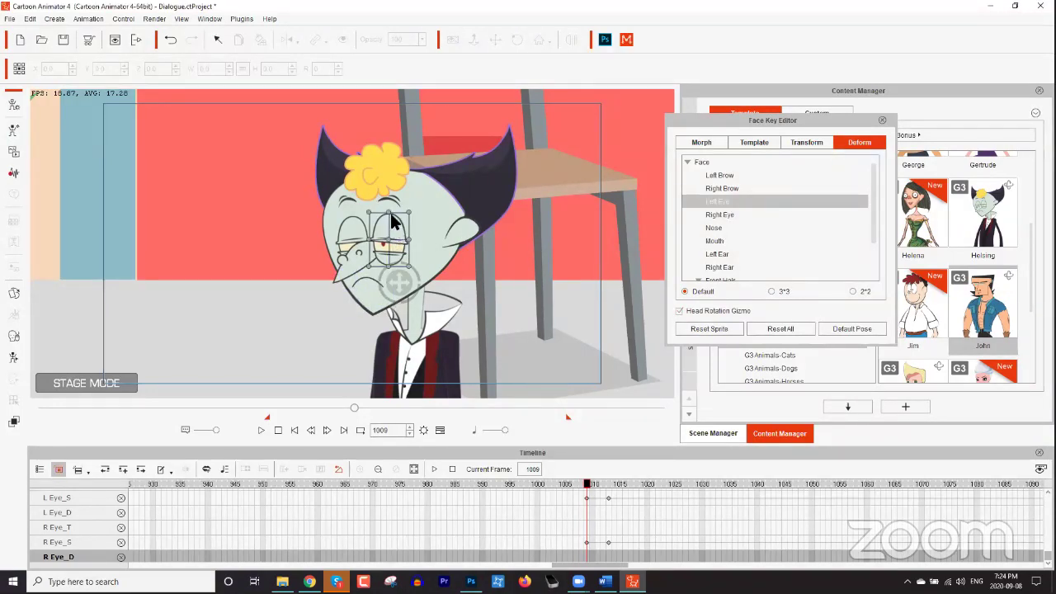
drag(356, 203, 422, 219)
click(722, 330)
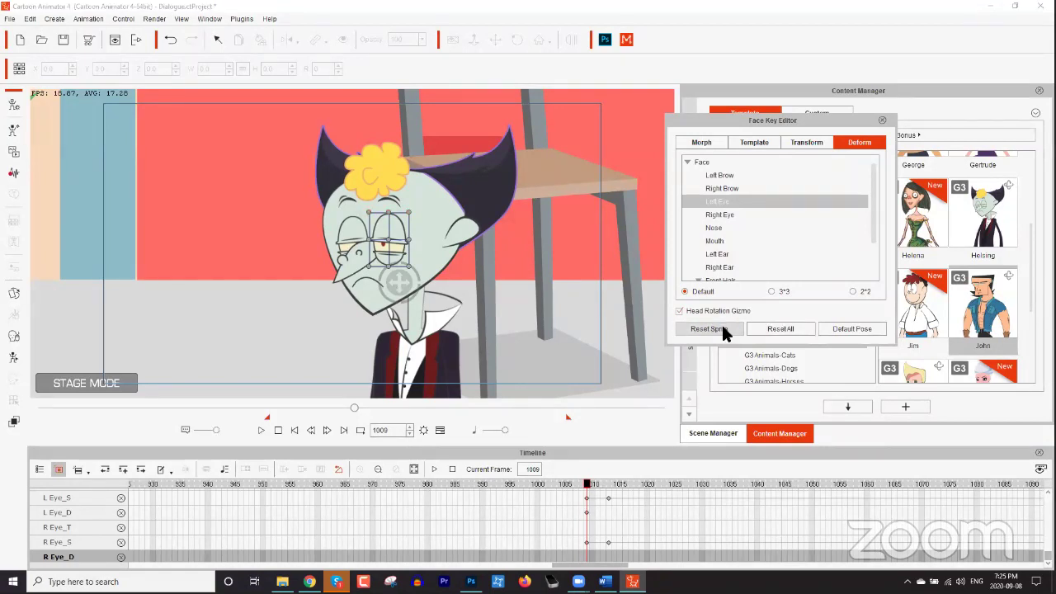
click(723, 213)
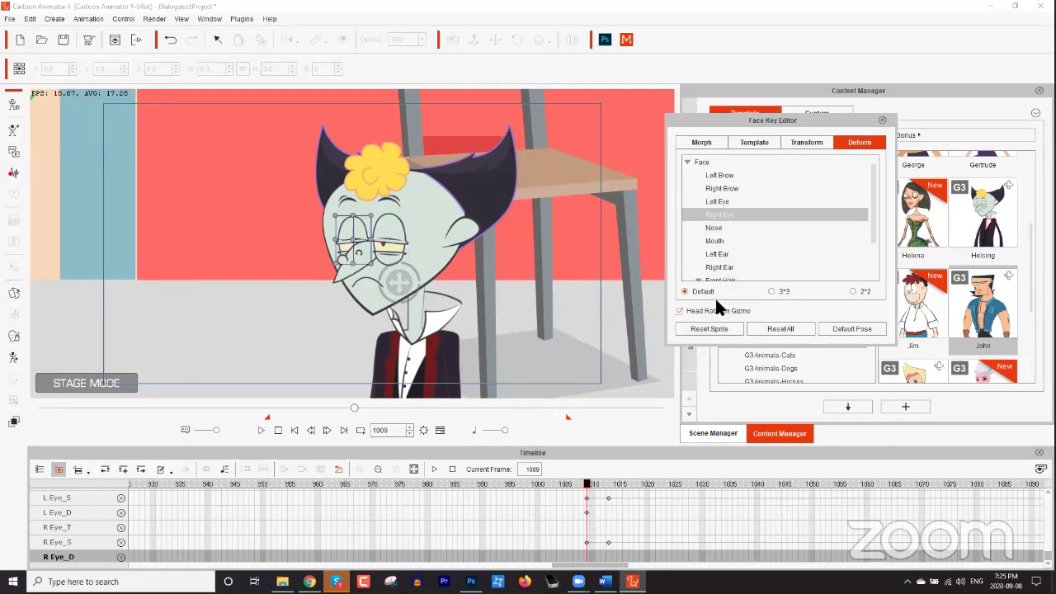
click(714, 329)
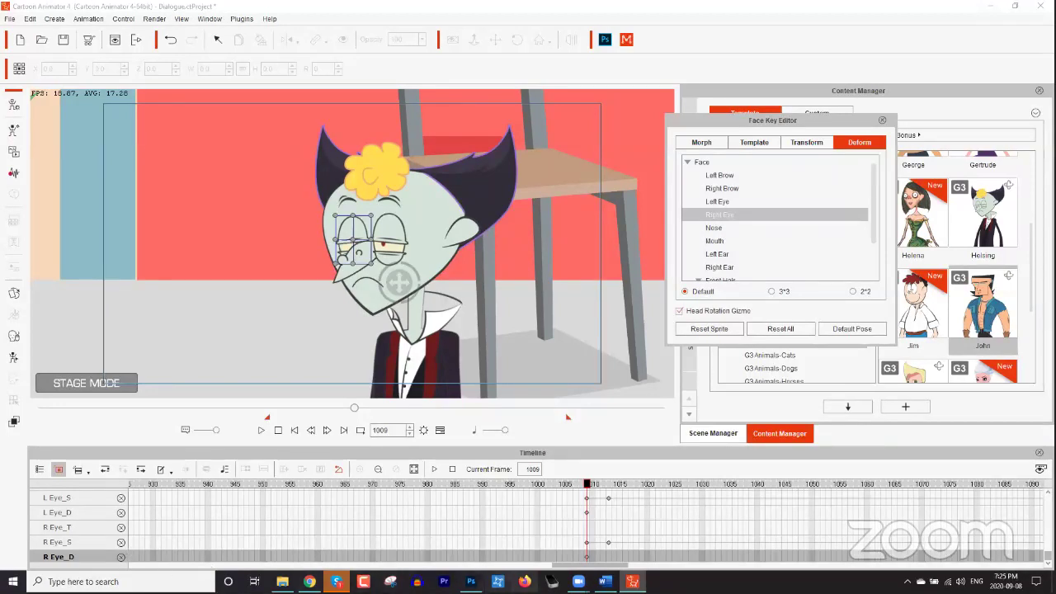
At frame 1015, stretch Helsing's right and left eyes upward by raising the upper row of deform points on each.
drag(597, 485, 614, 486)
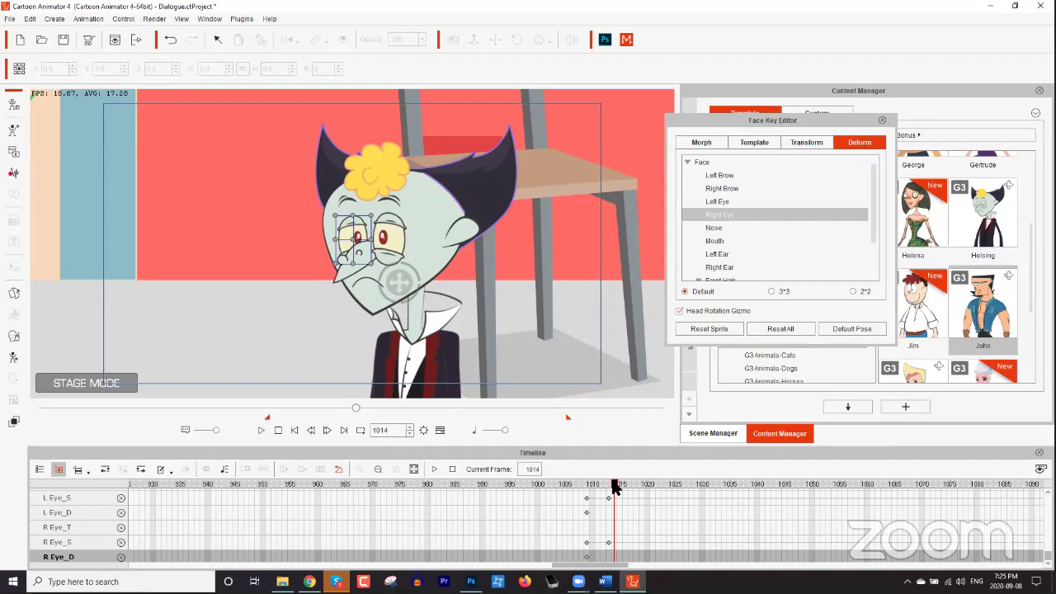
click(619, 486)
drag(364, 217, 354, 207)
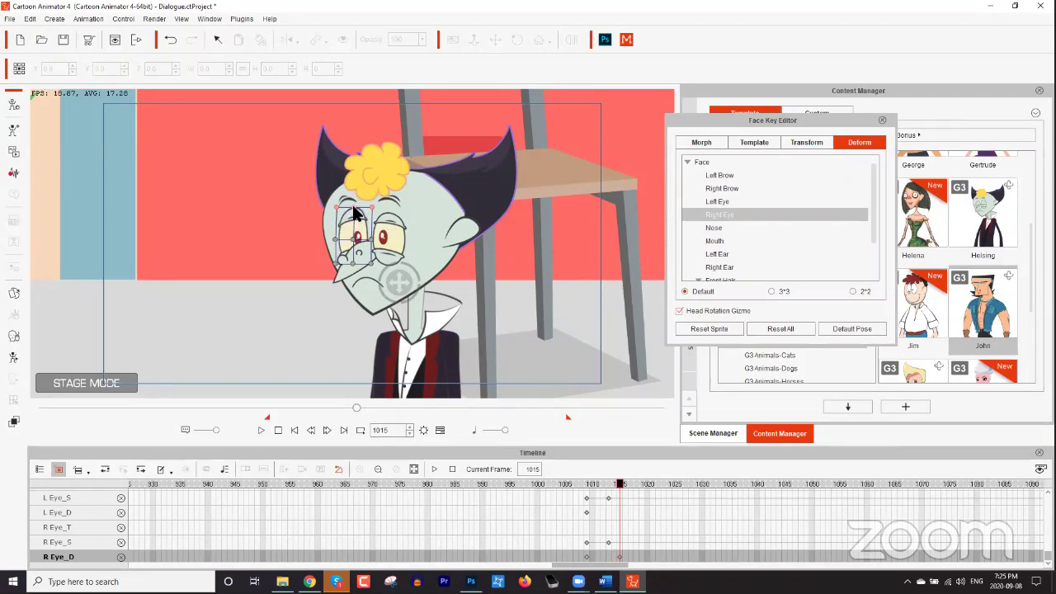
click(737, 201)
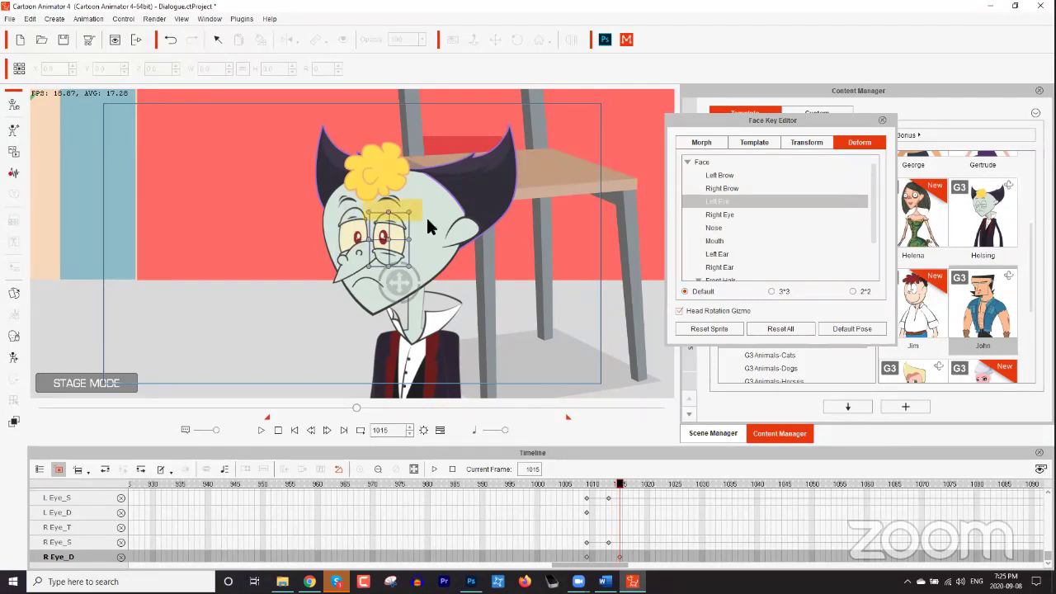
drag(389, 213, 390, 209)
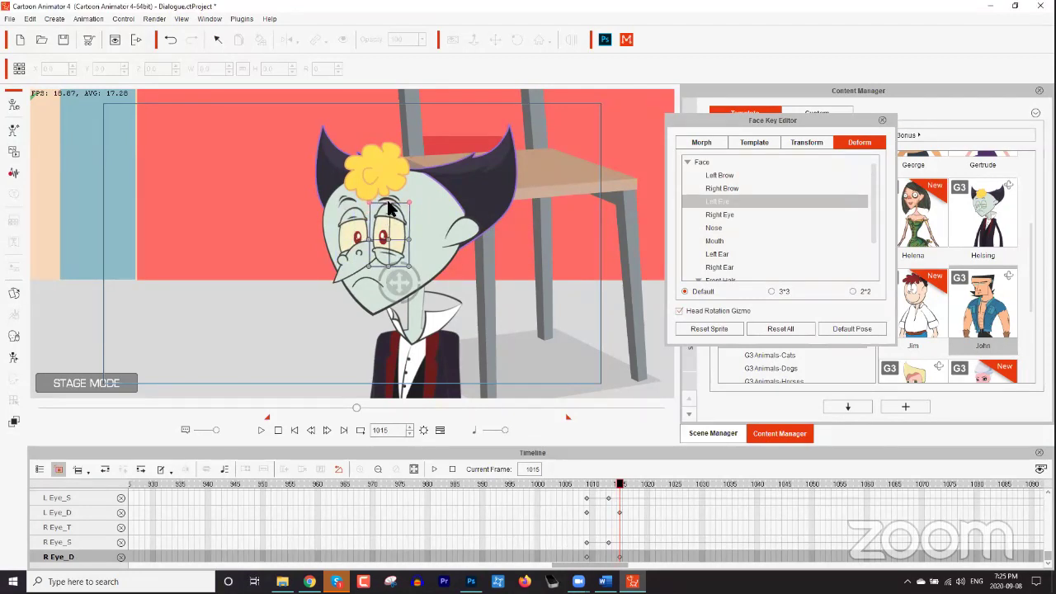
Key the default transform on Helsing's left and right eyes at frame 1009 by resetting each sprite.
click(588, 485)
mouse_move(600, 488)
mouse_down()
mouse_move(619, 487)
mouse_move(589, 486)
mouse_move(631, 486)
mouse_move(589, 485)
mouse_move(633, 489)
mouse_move(592, 488)
mouse_up()
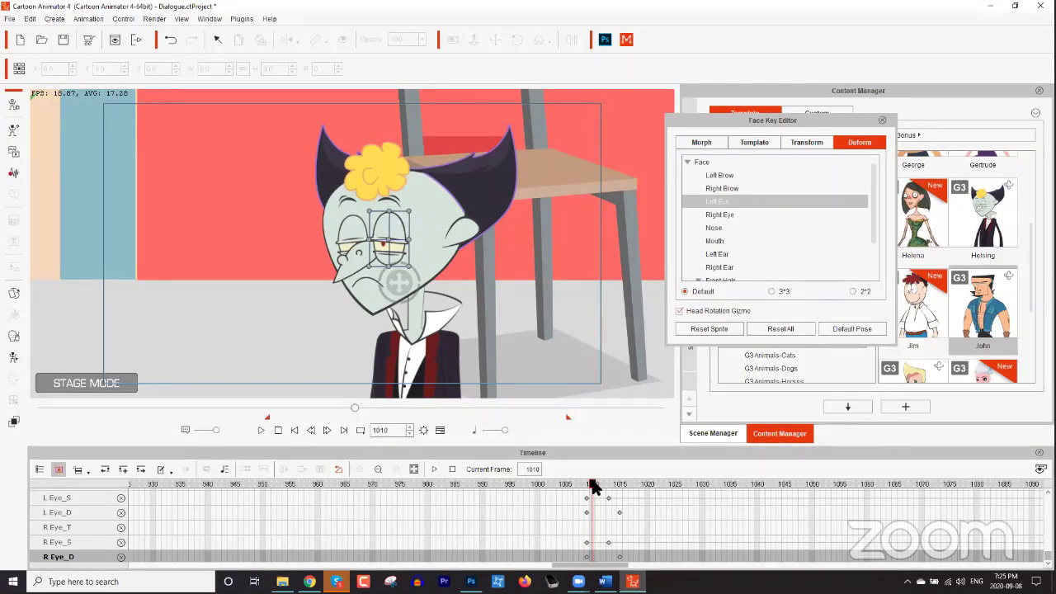
drag(591, 487, 586, 488)
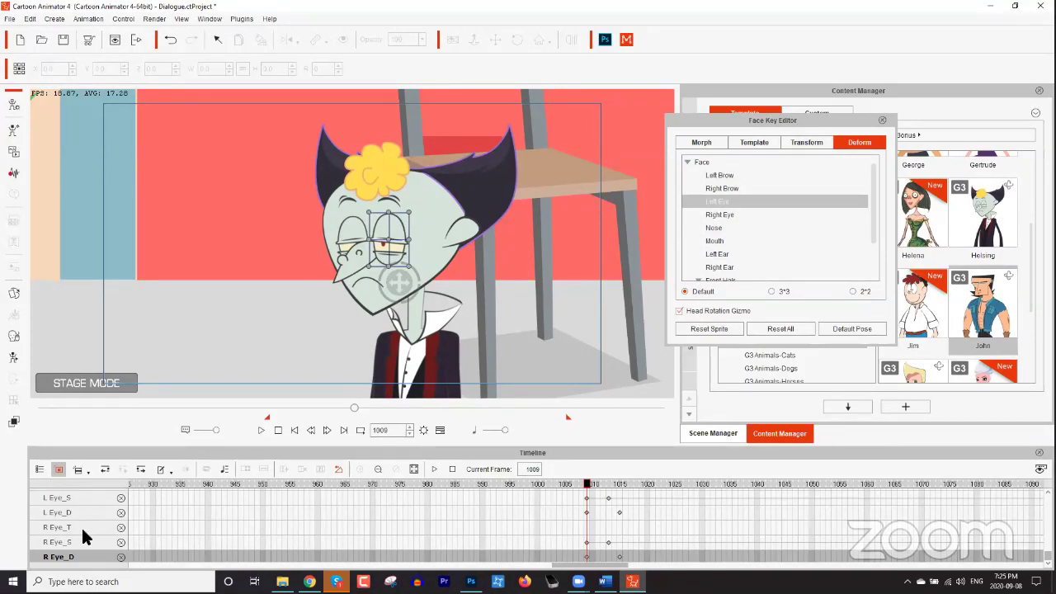
click(807, 140)
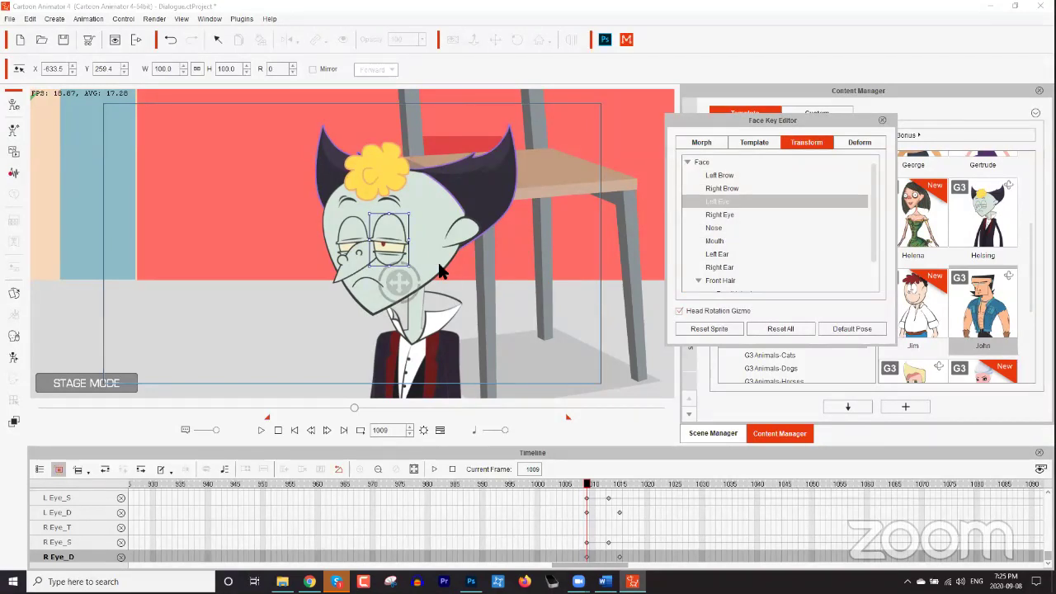
click(719, 323)
scroll(591, 522, up, 1)
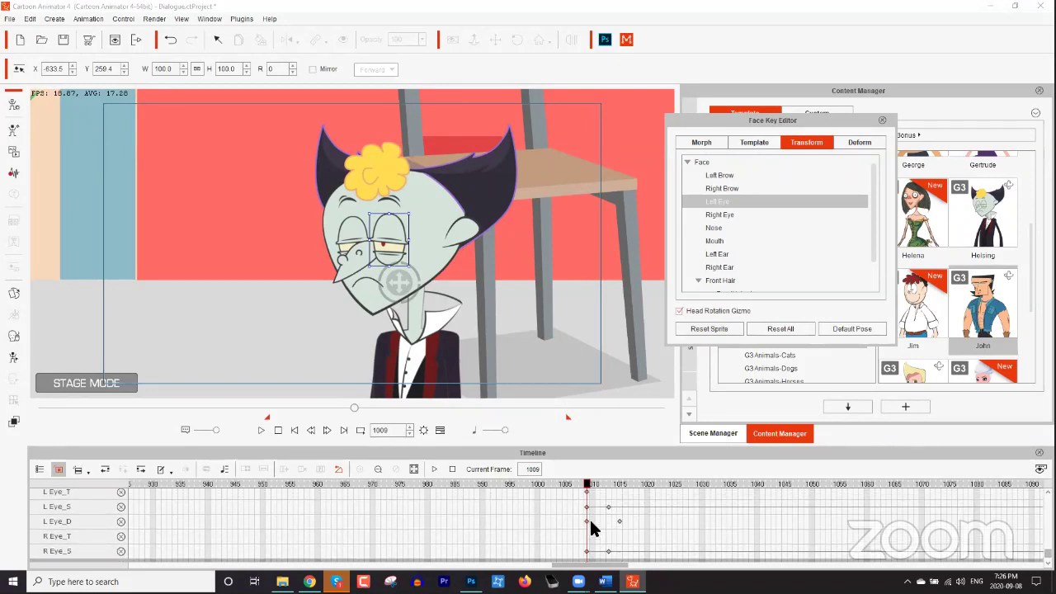
scroll(589, 517, down, 1)
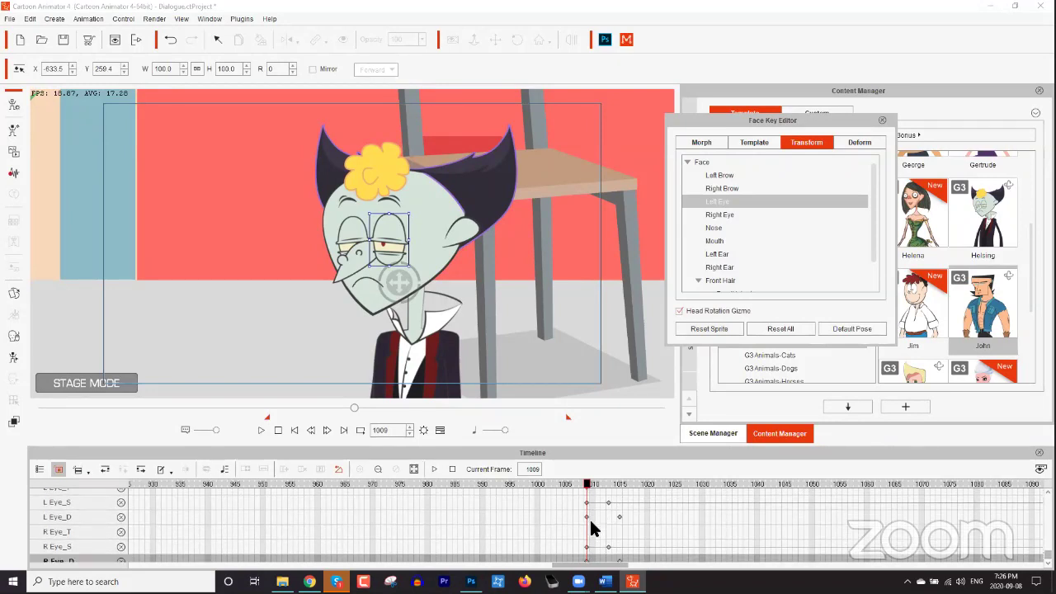
click(735, 215)
click(723, 324)
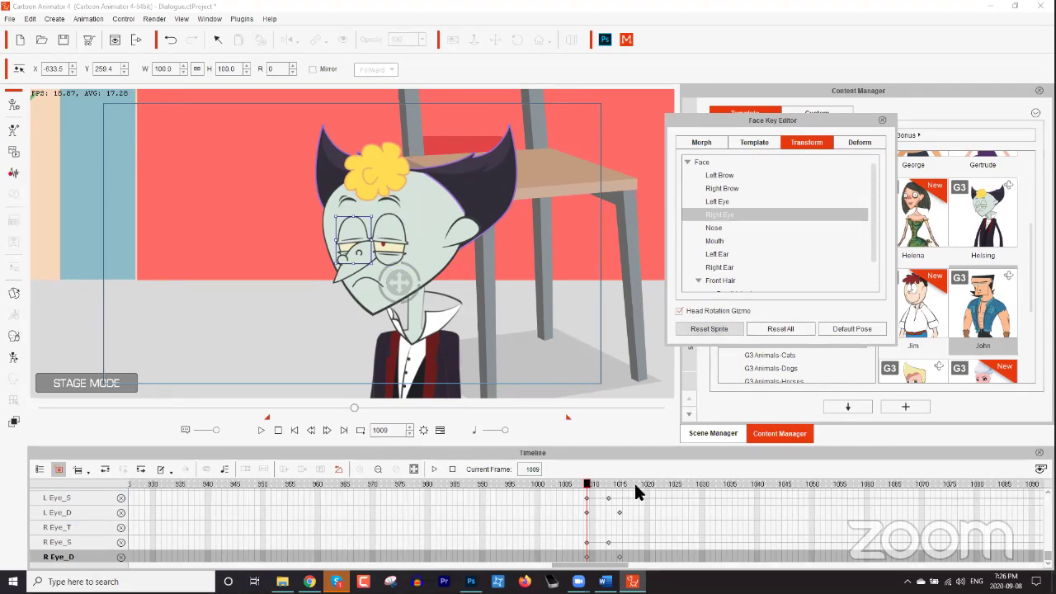
At frame 1015, scale Helsing's right eye to about 113.9 and his left eye to about 110.5 in width and height.
drag(599, 484, 621, 484)
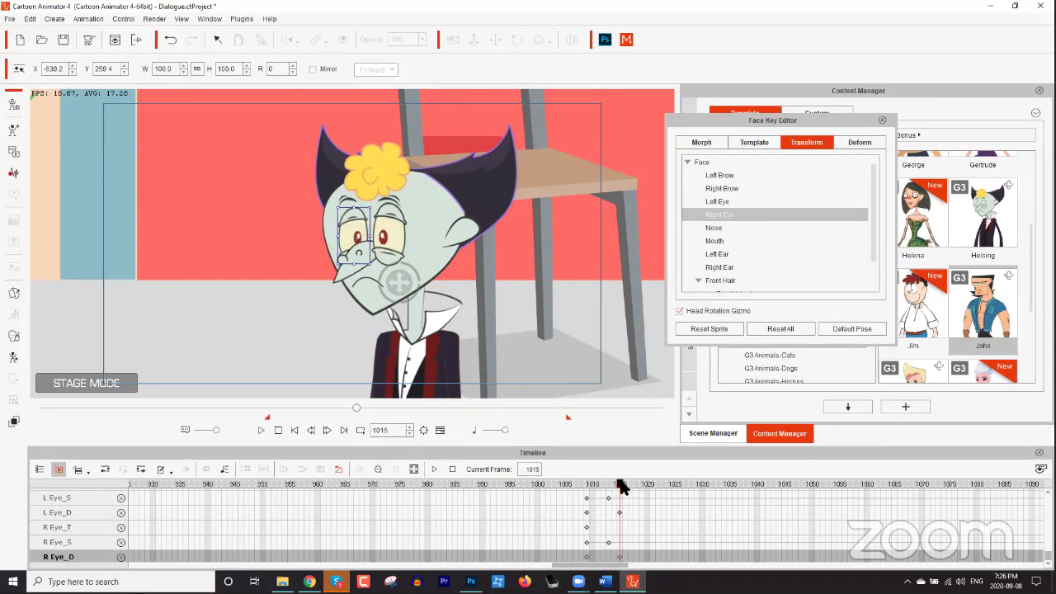
drag(375, 210, 378, 207)
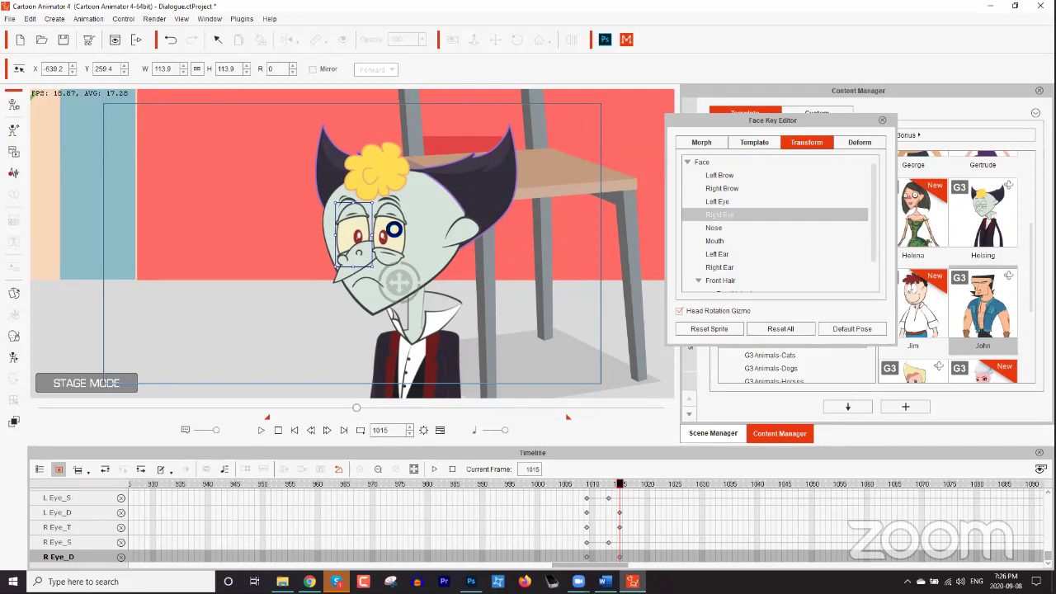
click(393, 238)
drag(406, 204, 412, 201)
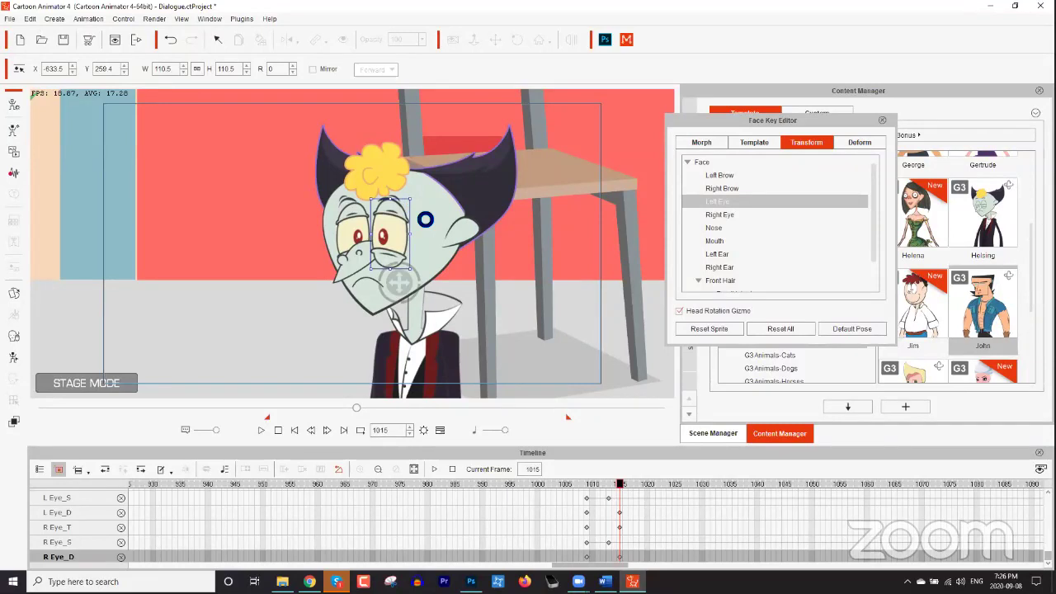
Play back Helsing's eye-widening animation a few times from around frame 1008 to check the motion.
click(582, 488)
key(space)
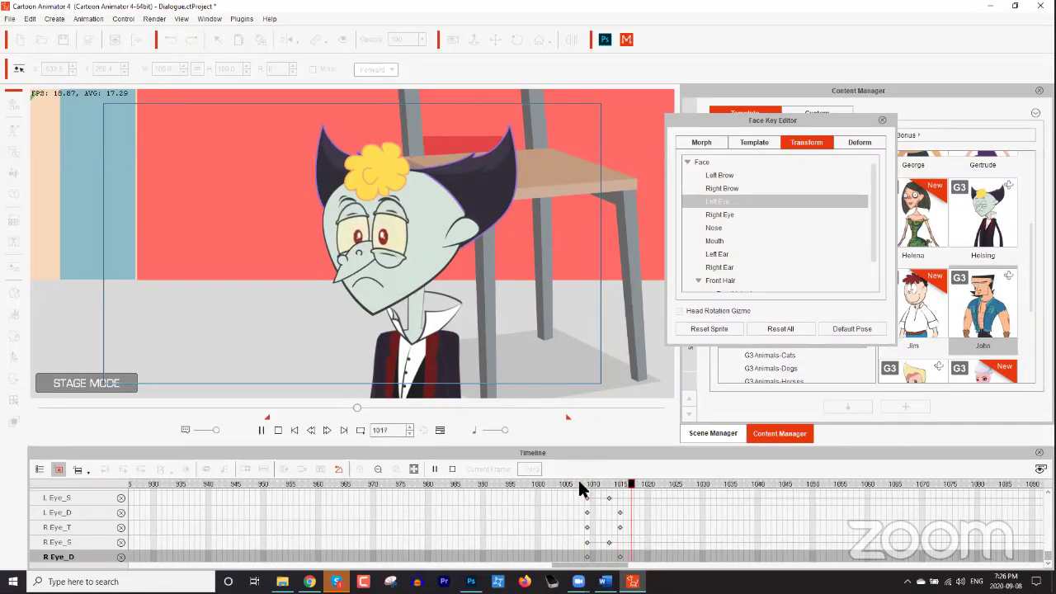
click(593, 483)
key(space)
click(582, 483)
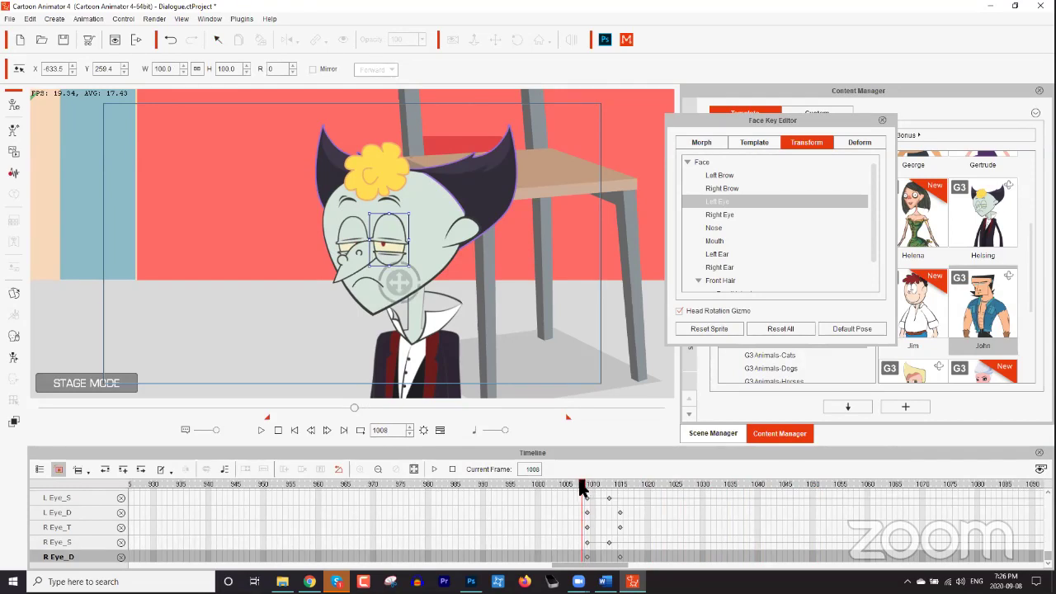
key(space)
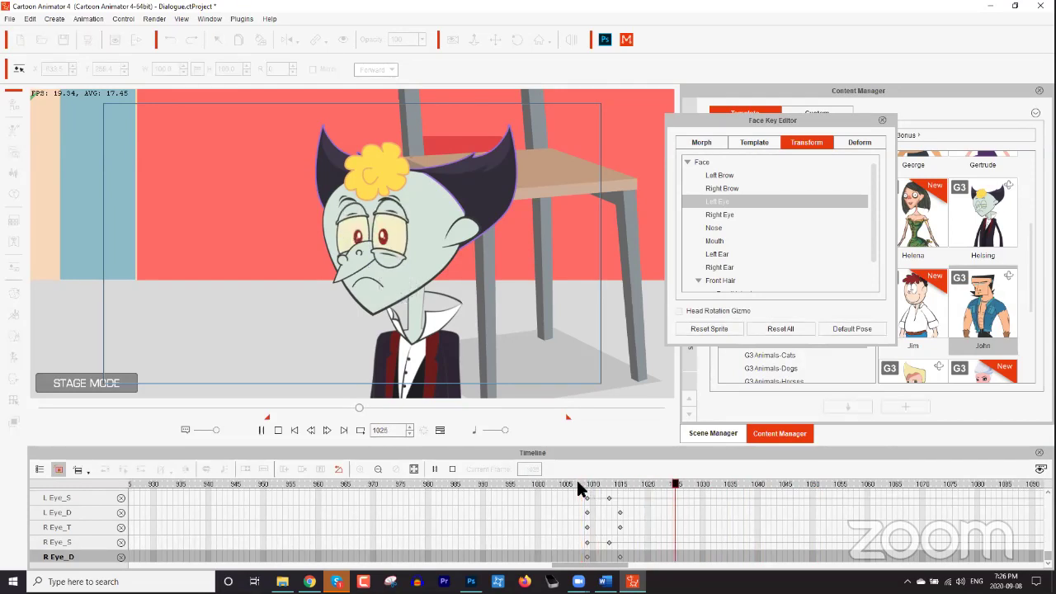
click(589, 485)
key(space)
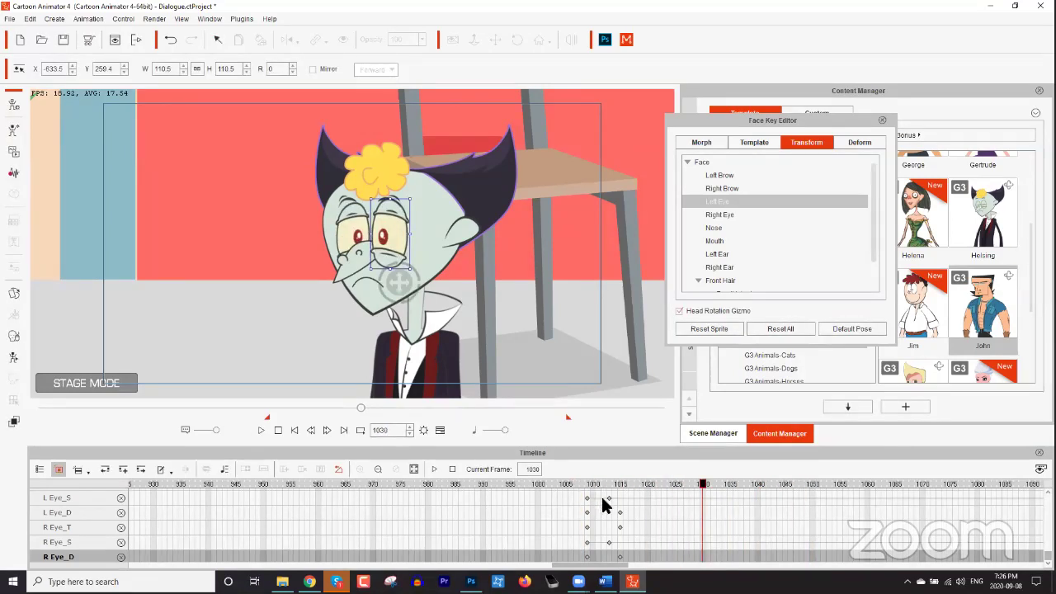
Copy Helsing's widened-eye keyframes between frames 1013 and 1015 from all left and right eye transform, sprite and deform tracks.
scroll(645, 513, up, 1)
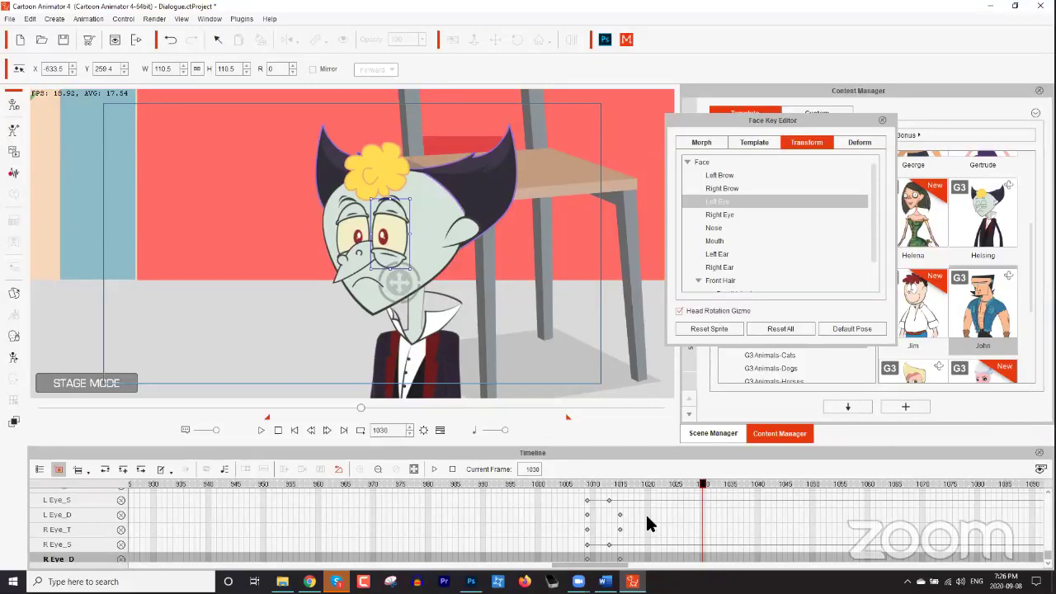
drag(608, 443, 626, 397)
scroll(627, 503, down, 1)
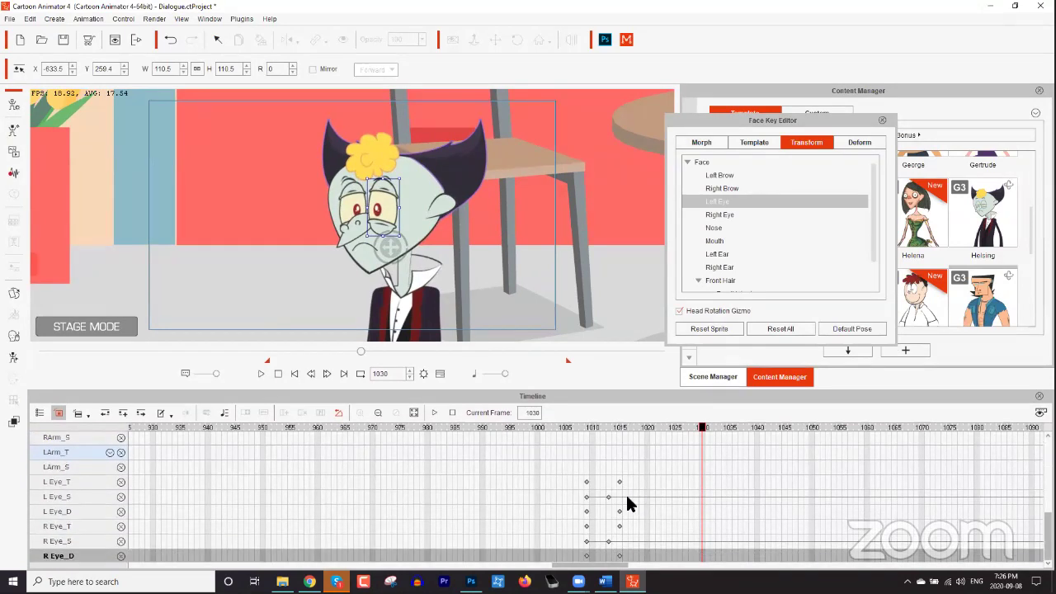
drag(601, 467, 627, 528)
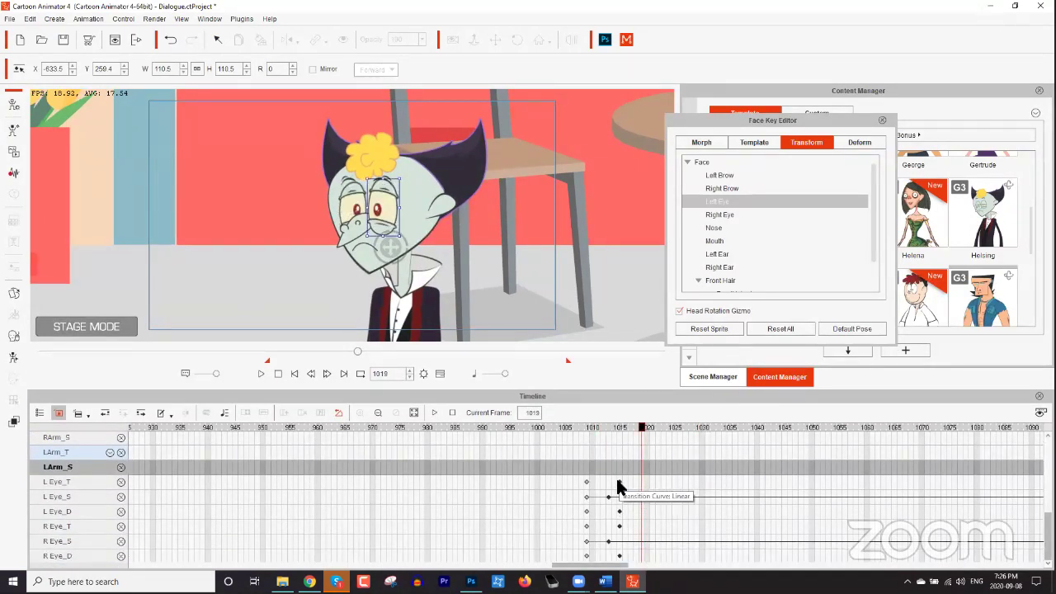
right_click(616, 485)
click(651, 389)
Play the eye-widening motion through from about frame 1011 and paste the copied eye keyframes at frame 1048.
drag(633, 426, 663, 423)
click(588, 427)
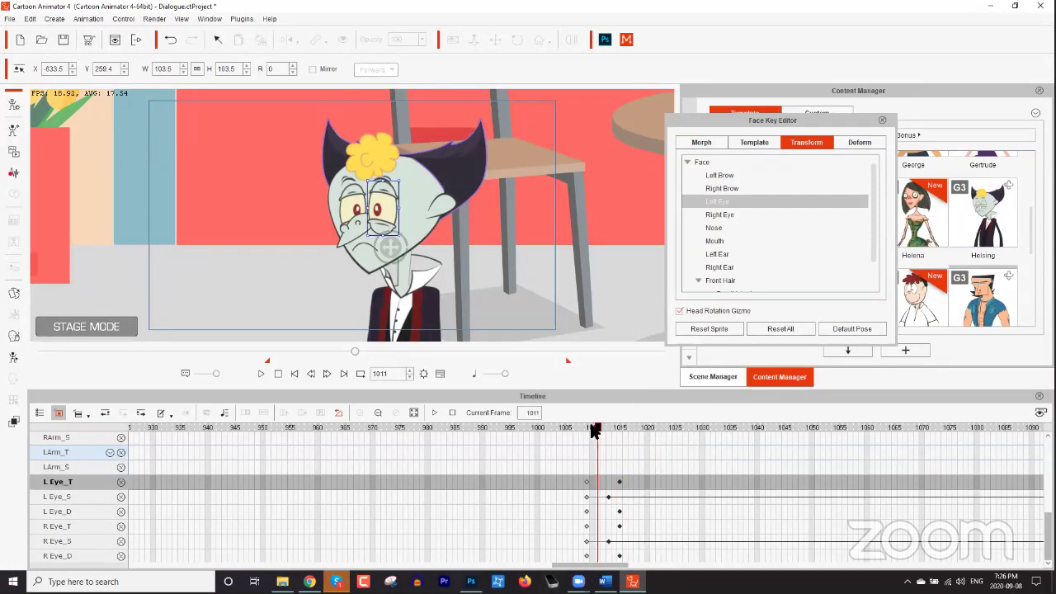
key(space)
key(space)
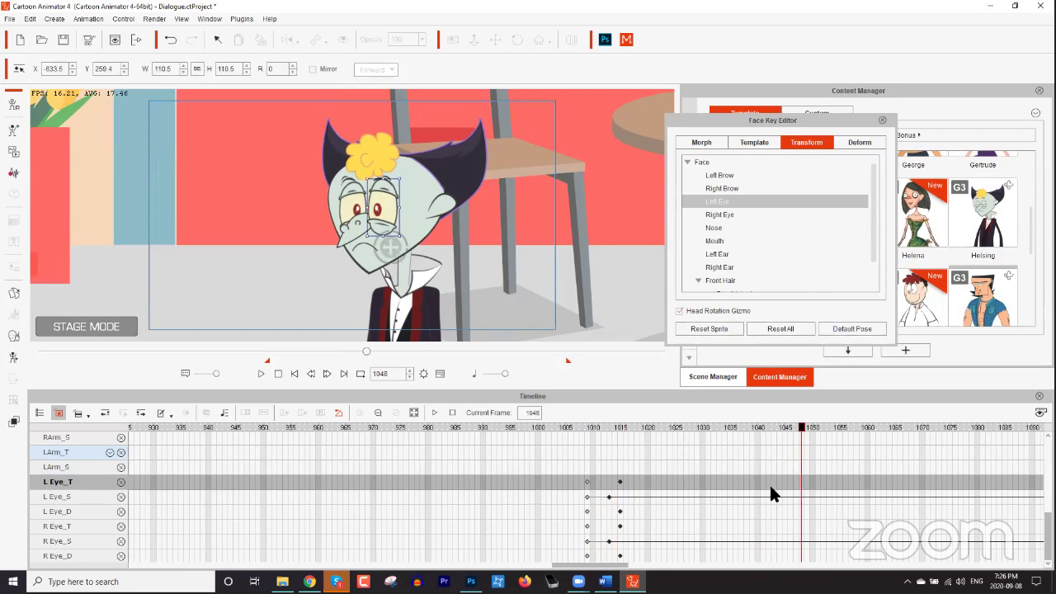
right_click(799, 488)
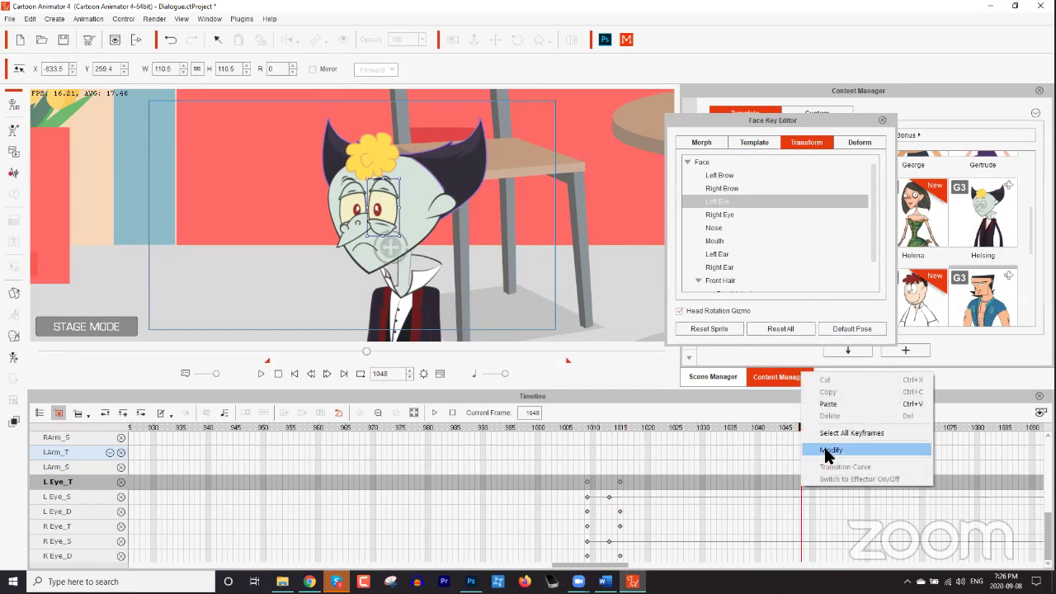
click(833, 398)
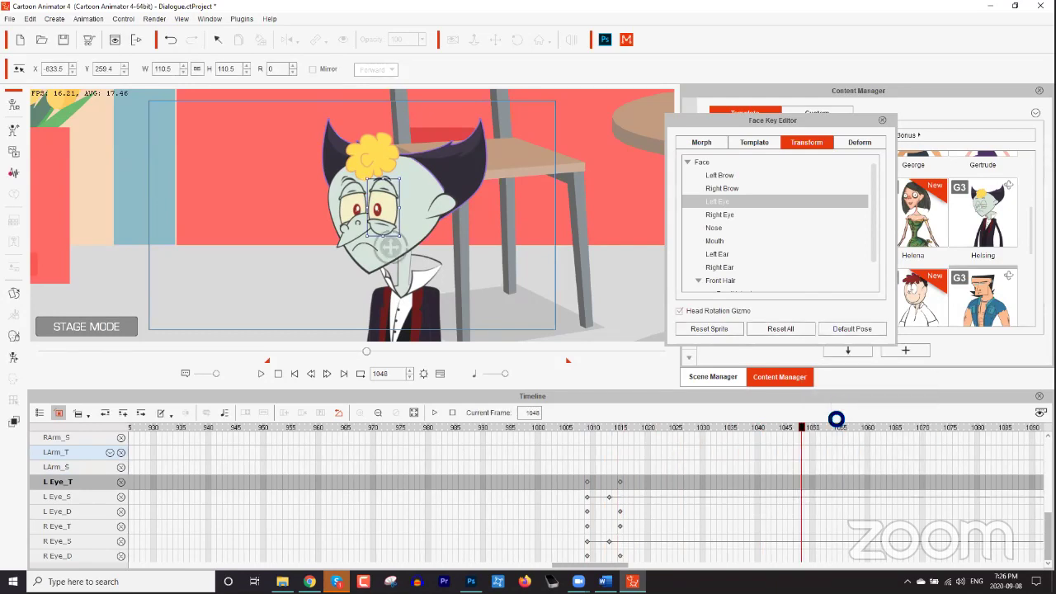
Copy all of Helsing's left and right eye keyframes at frame 1009 and go to frame 1056.
drag(575, 468, 587, 528)
click(591, 528)
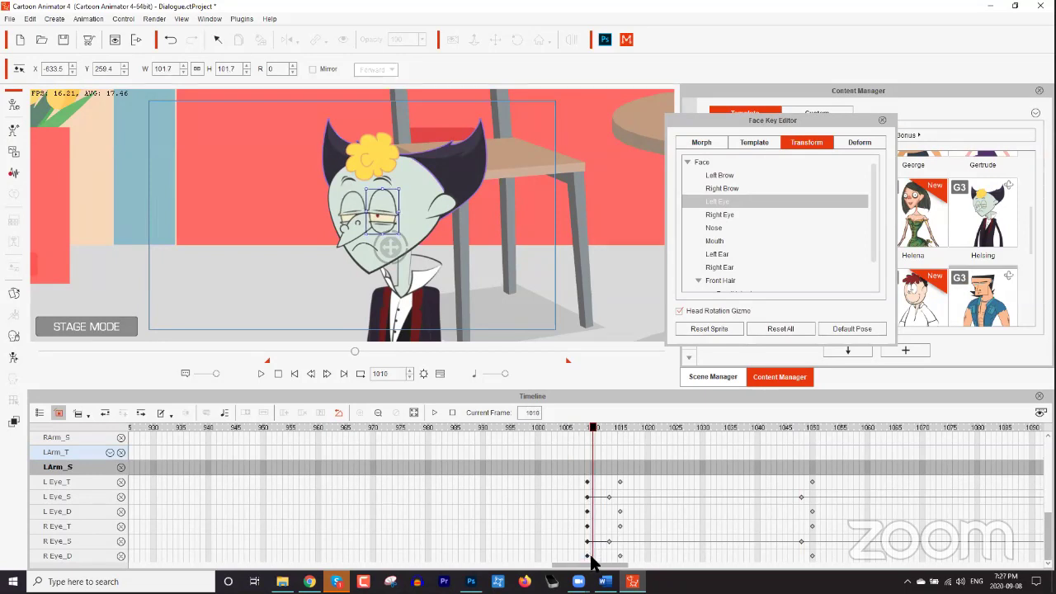
right_click(587, 482)
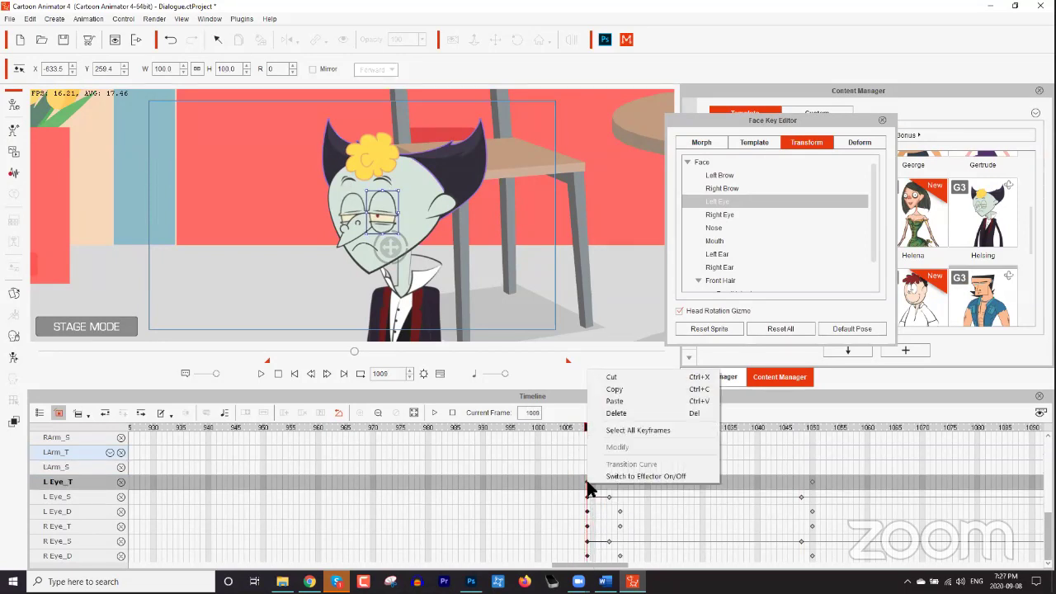
click(618, 390)
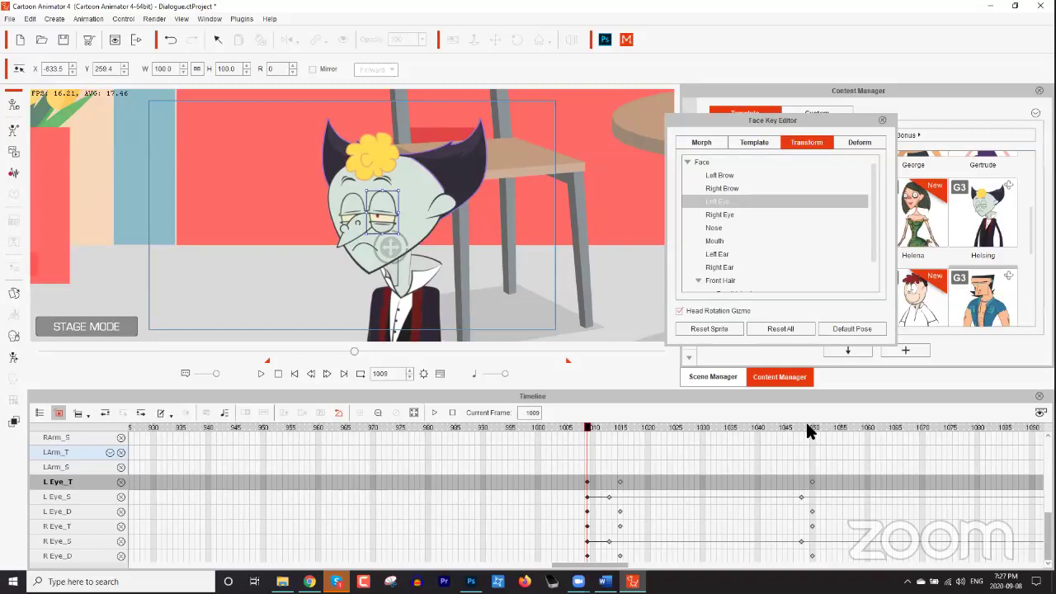
click(838, 427)
drag(840, 427, 842, 448)
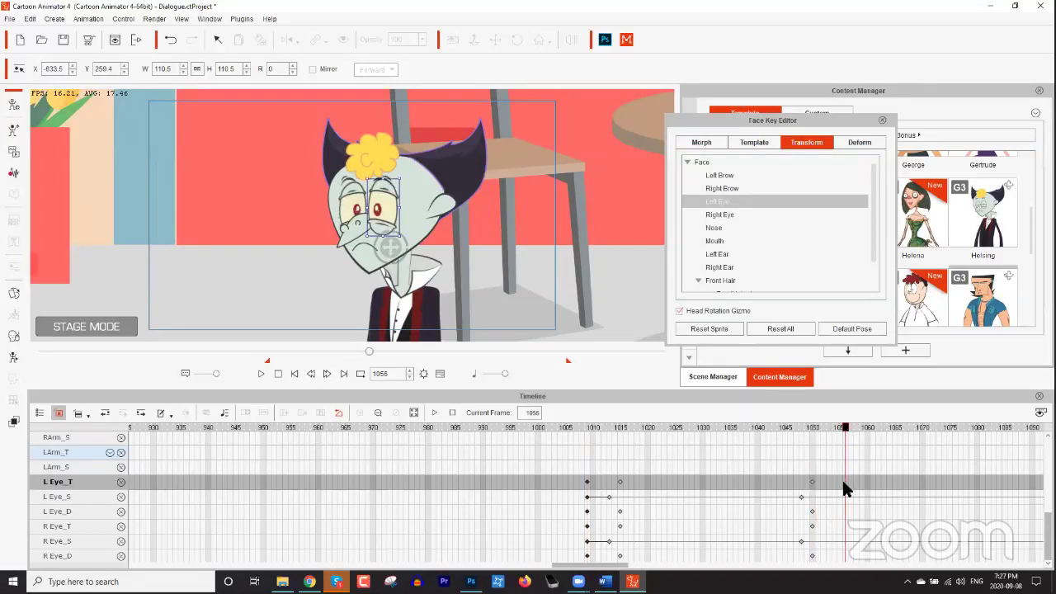
Key both eyes back to their half-closed look at frame 1056.
right_click(843, 482)
click(866, 402)
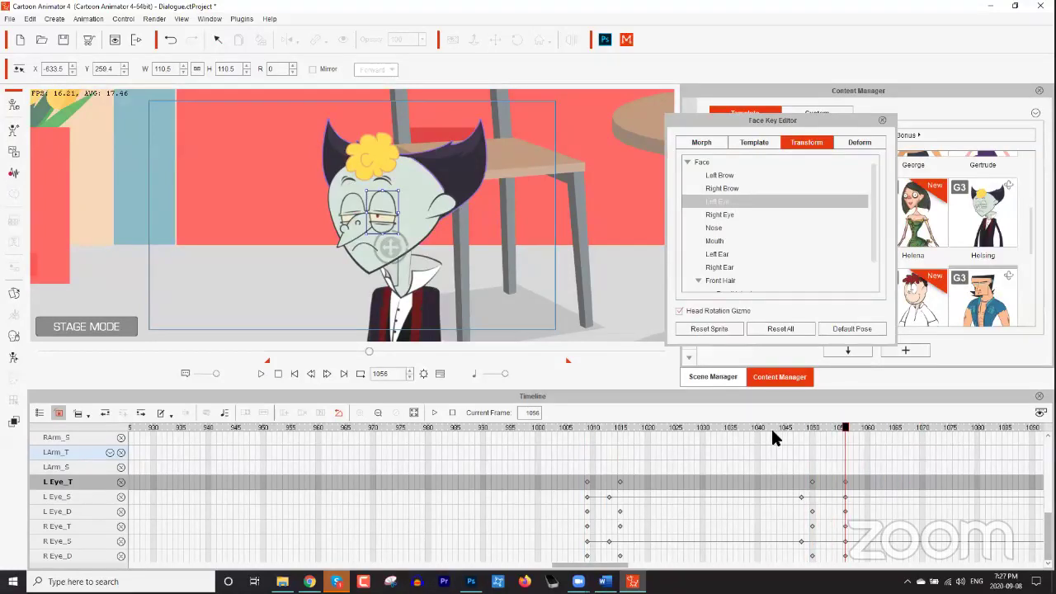
Play back the eye animation twice from just before frame 1009 and close the Face Key Editor.
click(565, 428)
key(space)
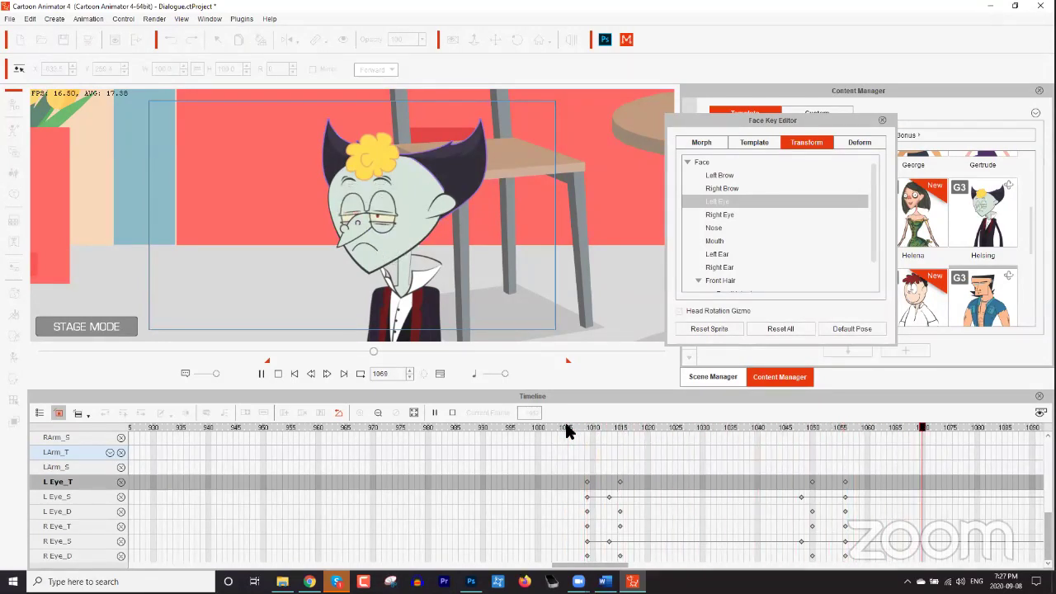
key(space)
click(576, 427)
key(space)
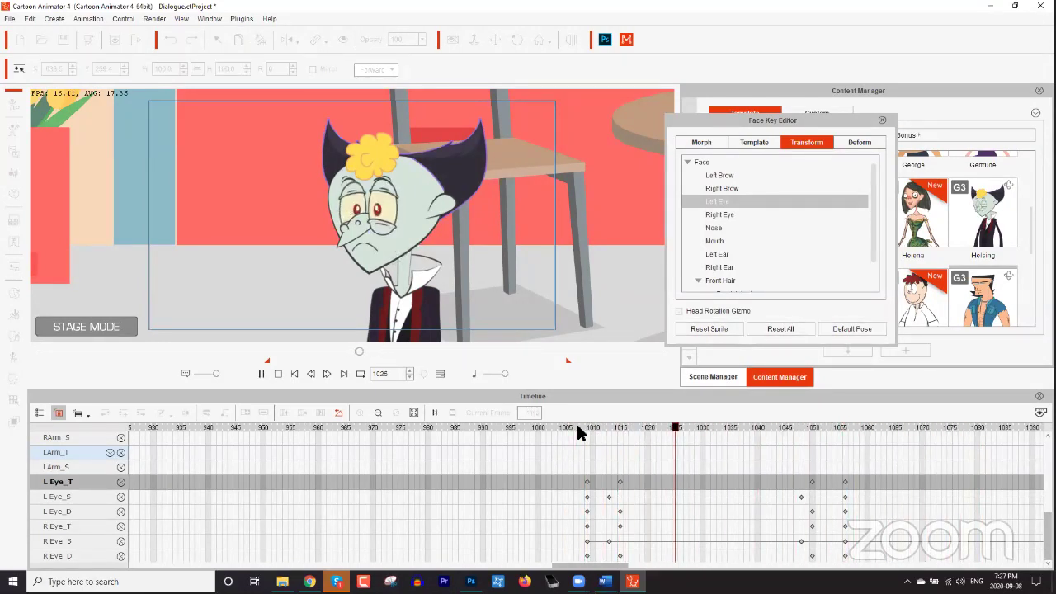
key(space)
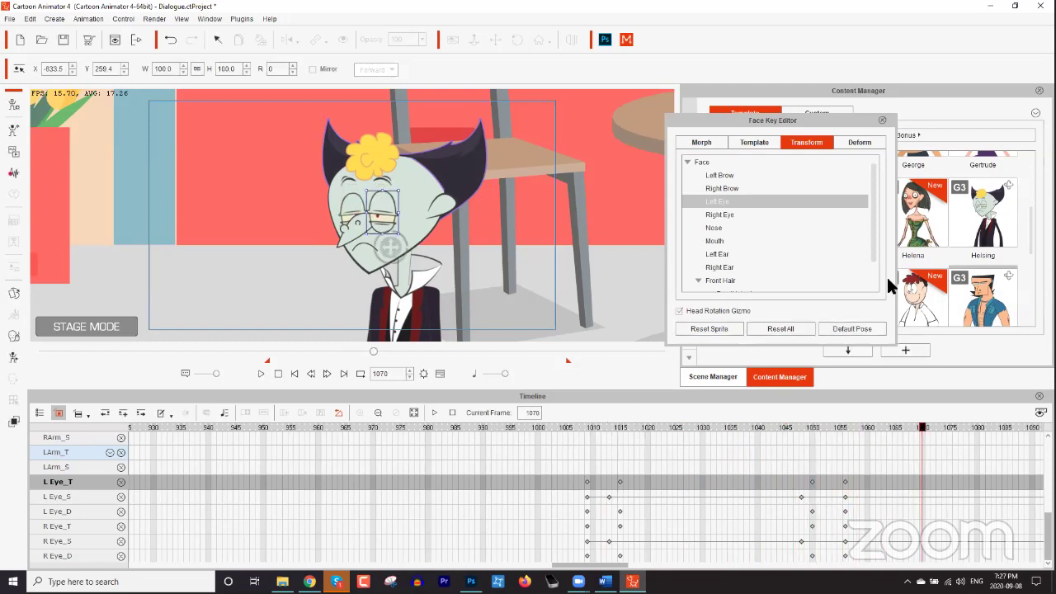
click(881, 120)
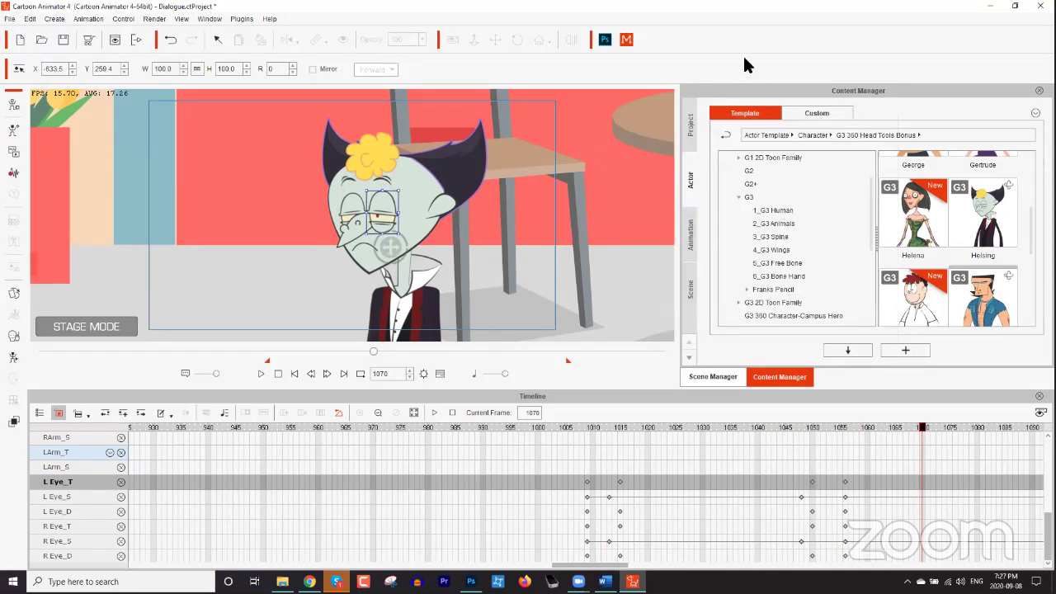
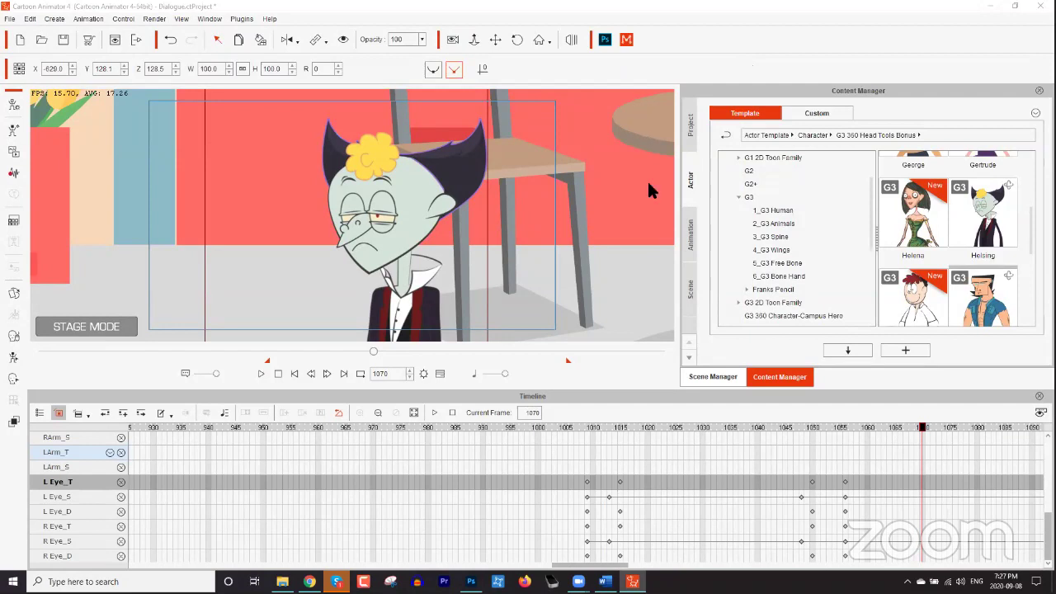
Try to replace the Helsing character on stage with the Helena template at frame 1009.
click(588, 427)
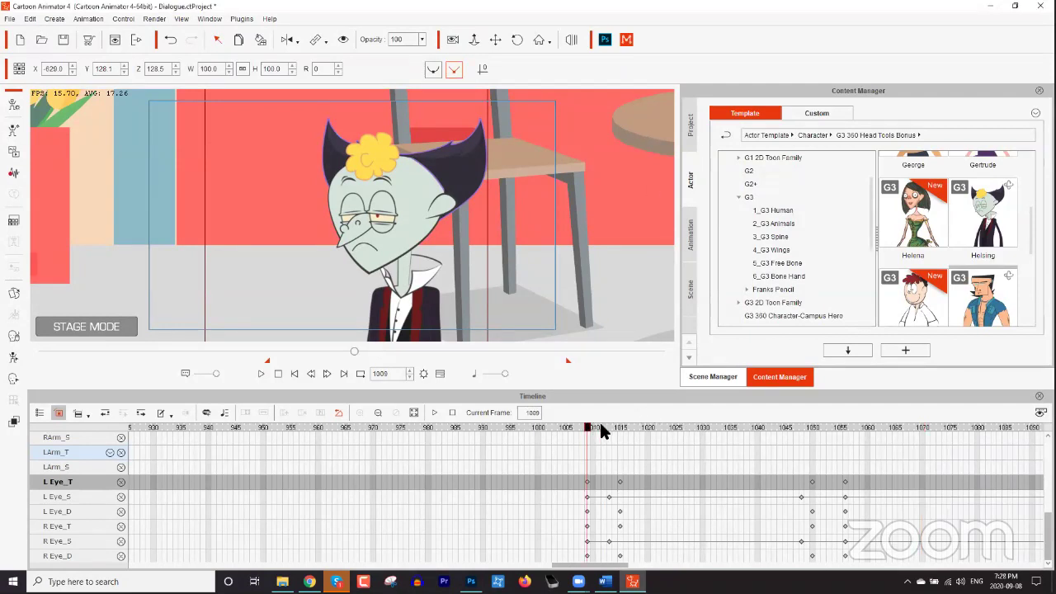
mouse_move(1031, 229)
mouse_down()
mouse_move(1031, 215)
mouse_move(1031, 294)
mouse_move(1028, 222)
mouse_up()
drag(918, 262, 417, 213)
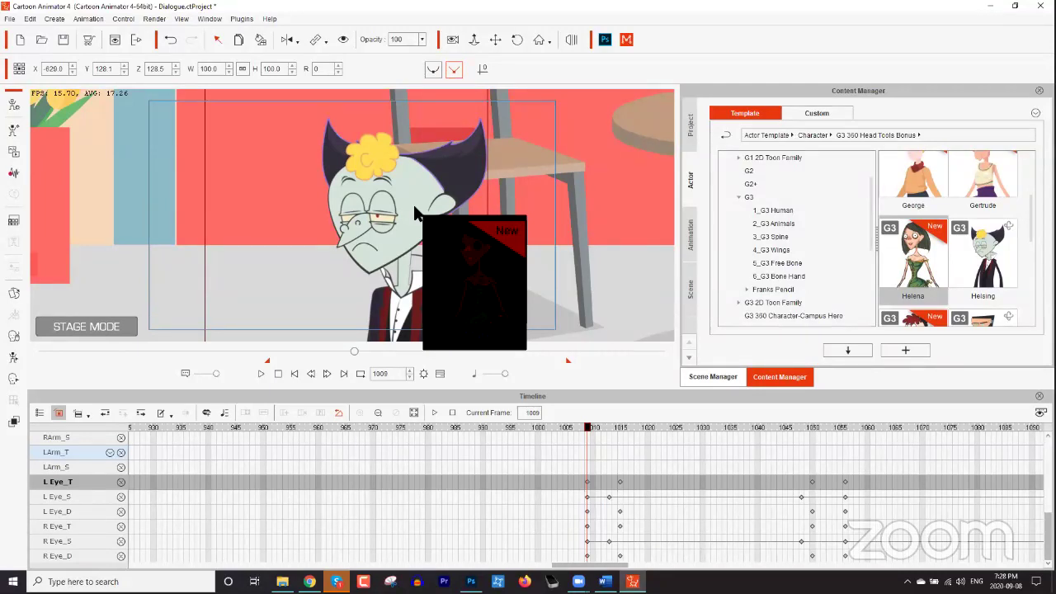
drag(416, 212, 415, 213)
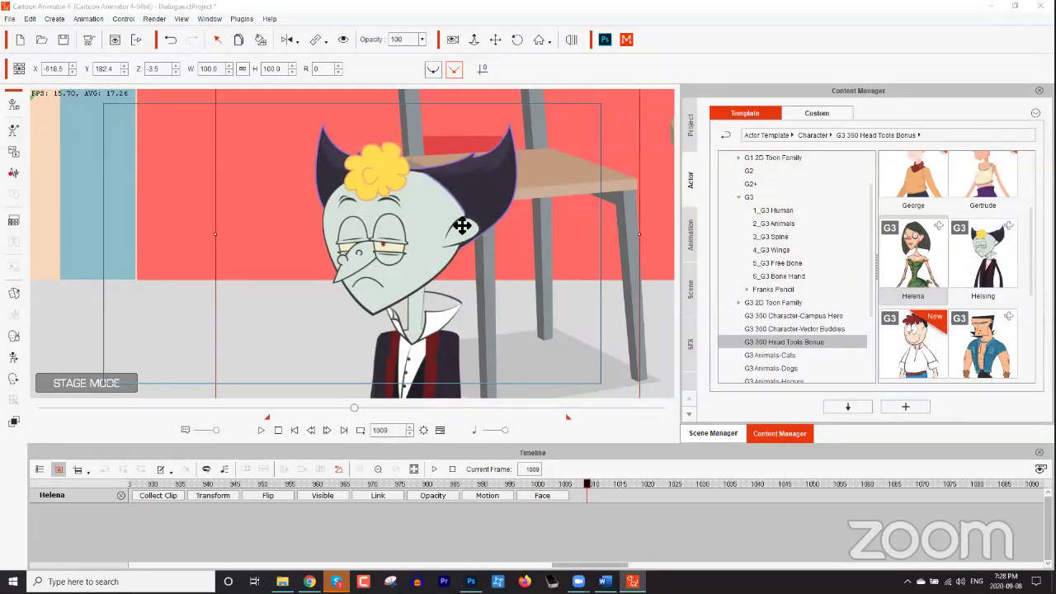
Replace the Helsing character with the Jim template and accept the change in motion result.
drag(458, 252, 452, 325)
drag(452, 275, 474, 302)
drag(407, 205, 434, 306)
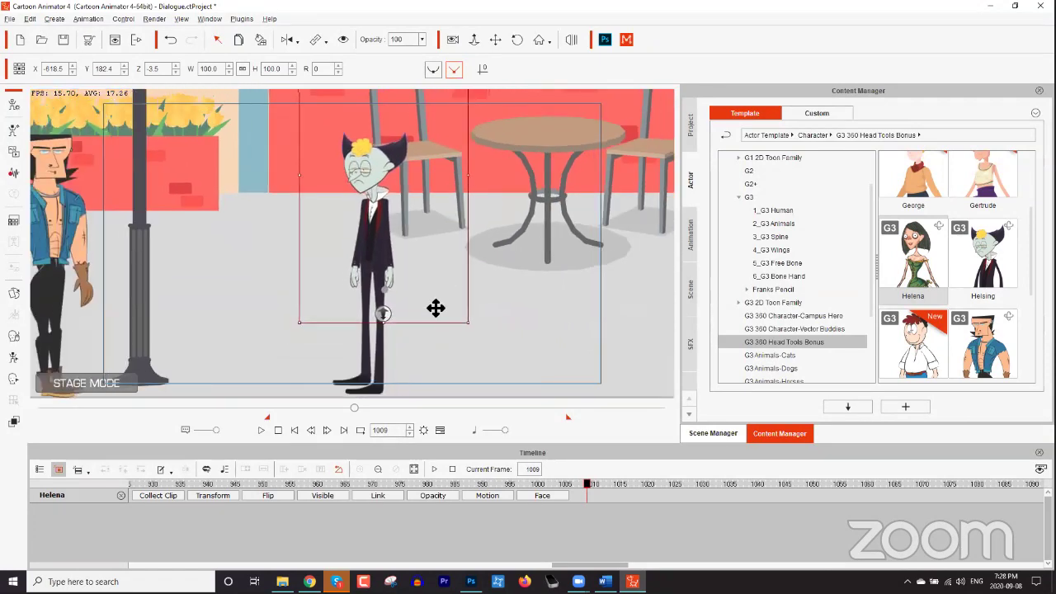
click(384, 294)
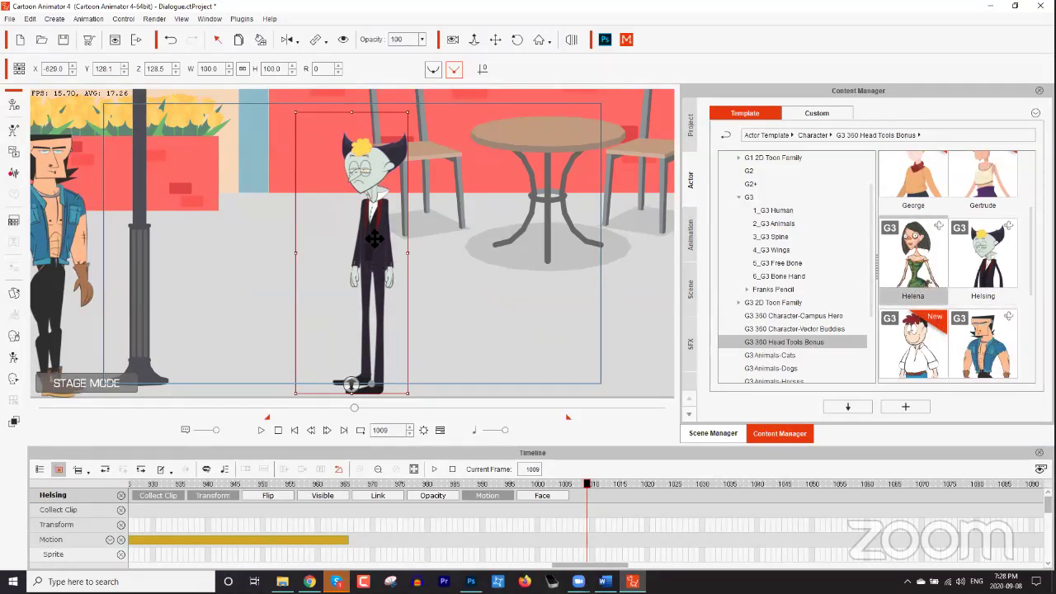
drag(932, 371, 376, 277)
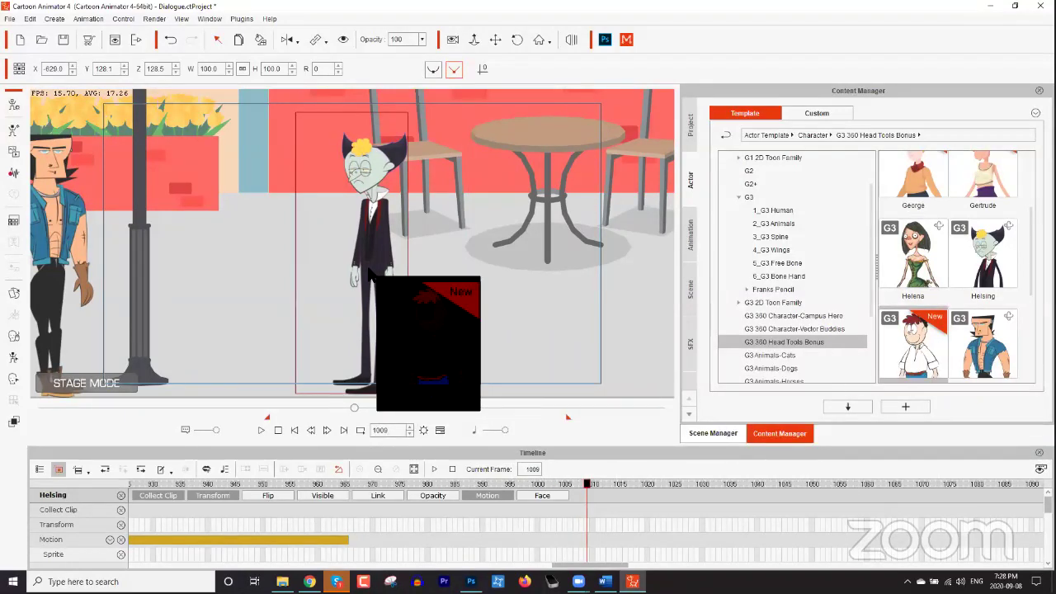
drag(371, 274, 372, 276)
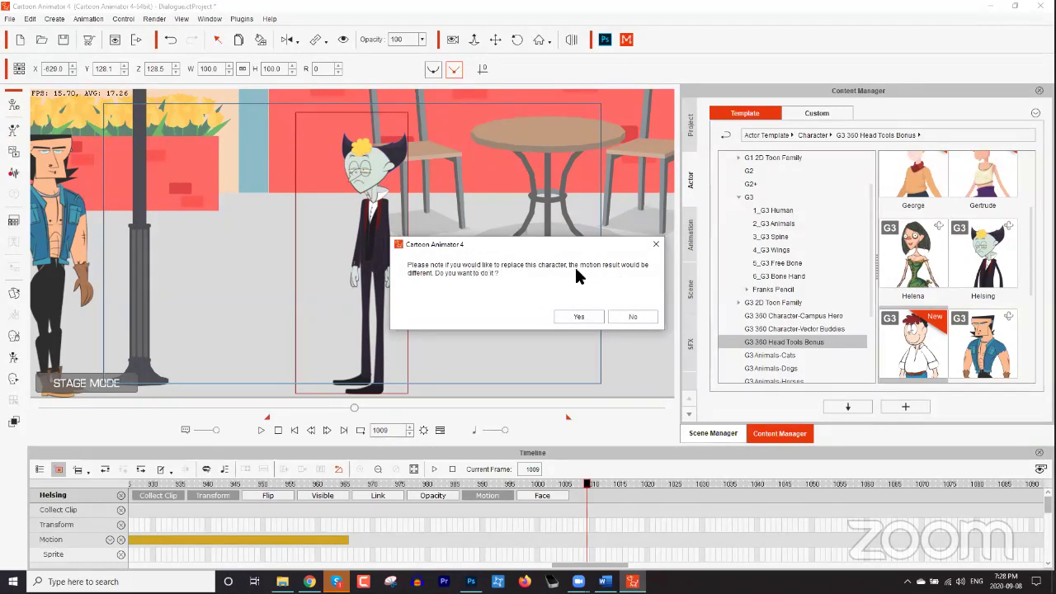
click(579, 316)
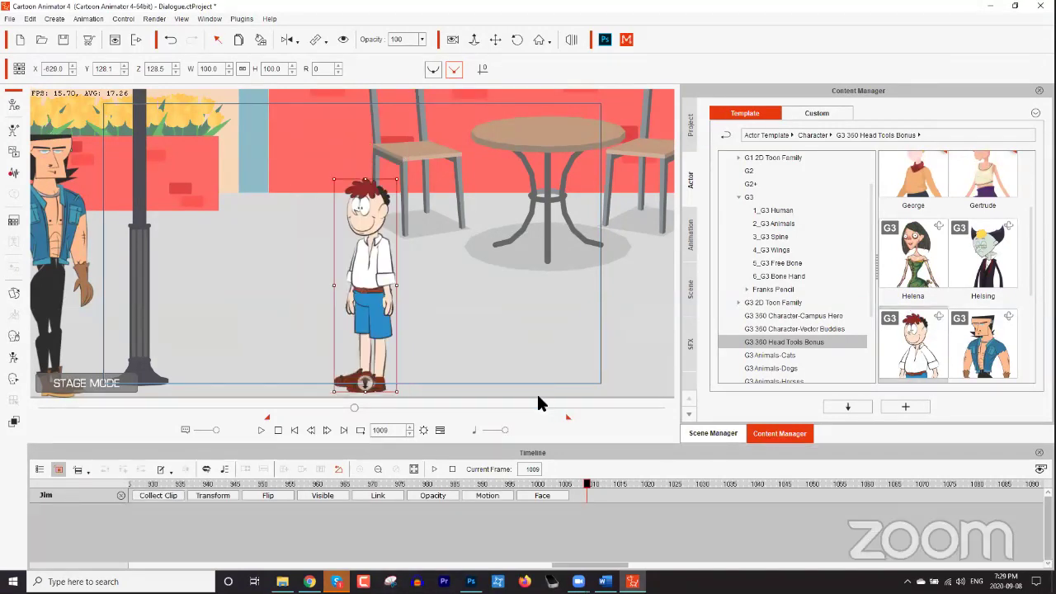
Show Jim's face tracks in the timeline, including Face_Deform, Face_Sprite and Face_Transform under Face Motion.
mouse_move(525, 485)
mouse_down()
mouse_move(124, 469)
mouse_move(552, 461)
mouse_move(681, 470)
mouse_move(528, 469)
mouse_up()
click(537, 497)
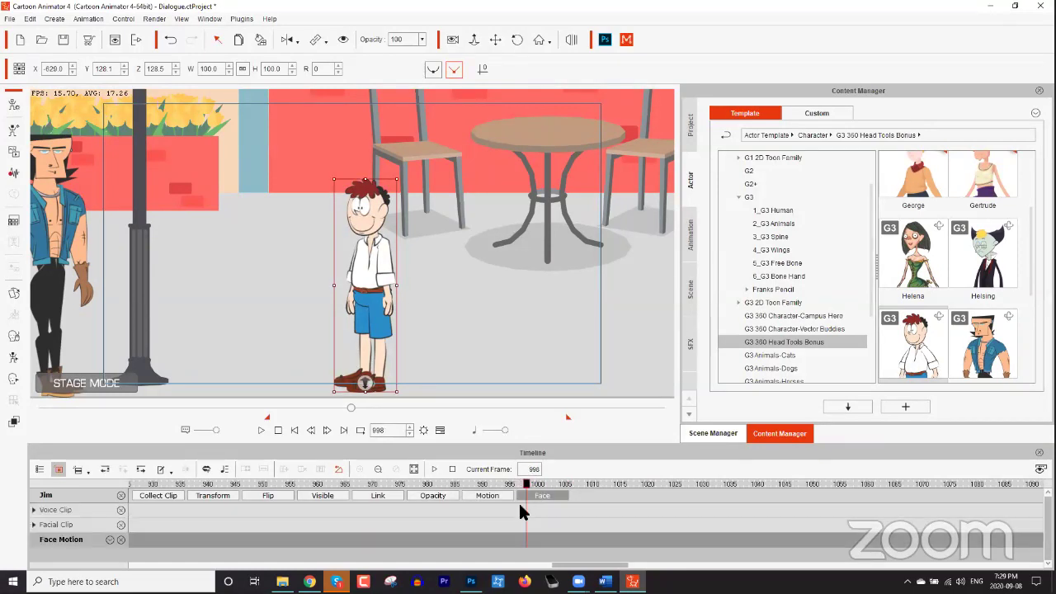
click(34, 525)
scroll(86, 518, down, 1)
click(110, 554)
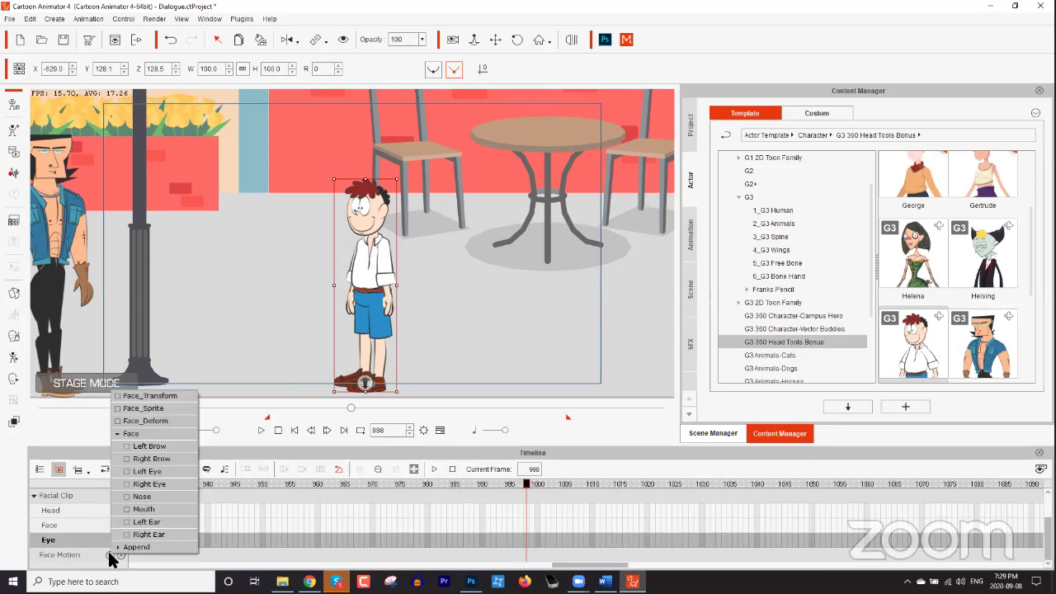
click(117, 421)
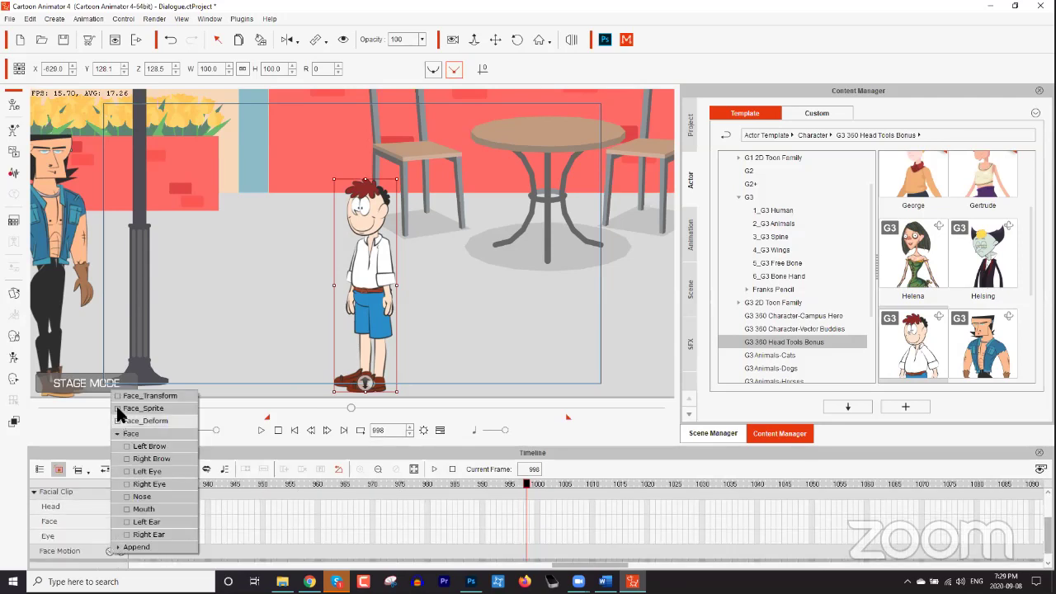
click(117, 408)
click(117, 395)
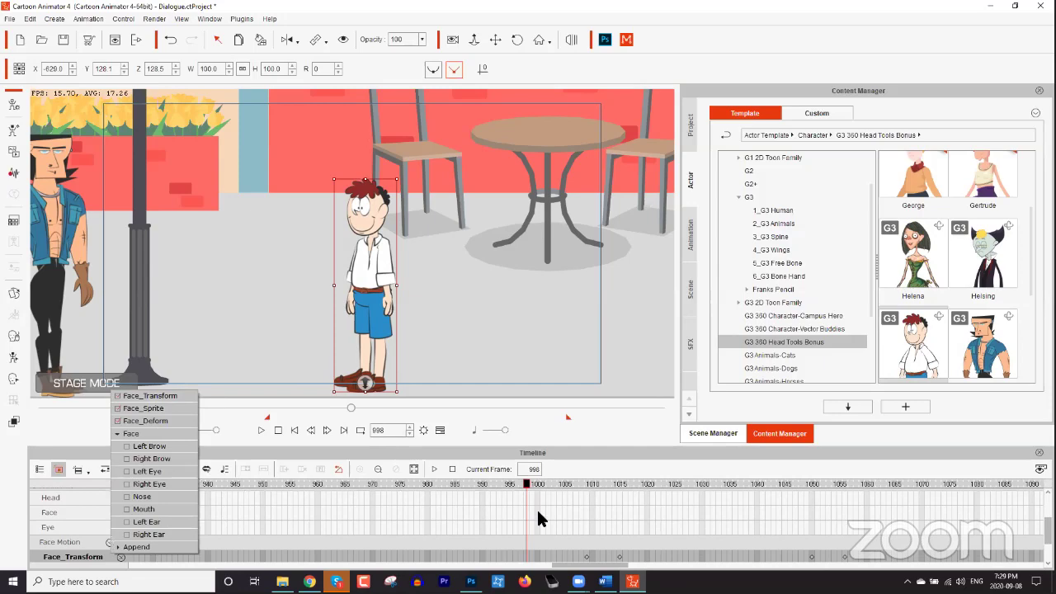
Play back the transferred facial keys on Jim from just before frame 1009, viewing his face close up.
click(570, 484)
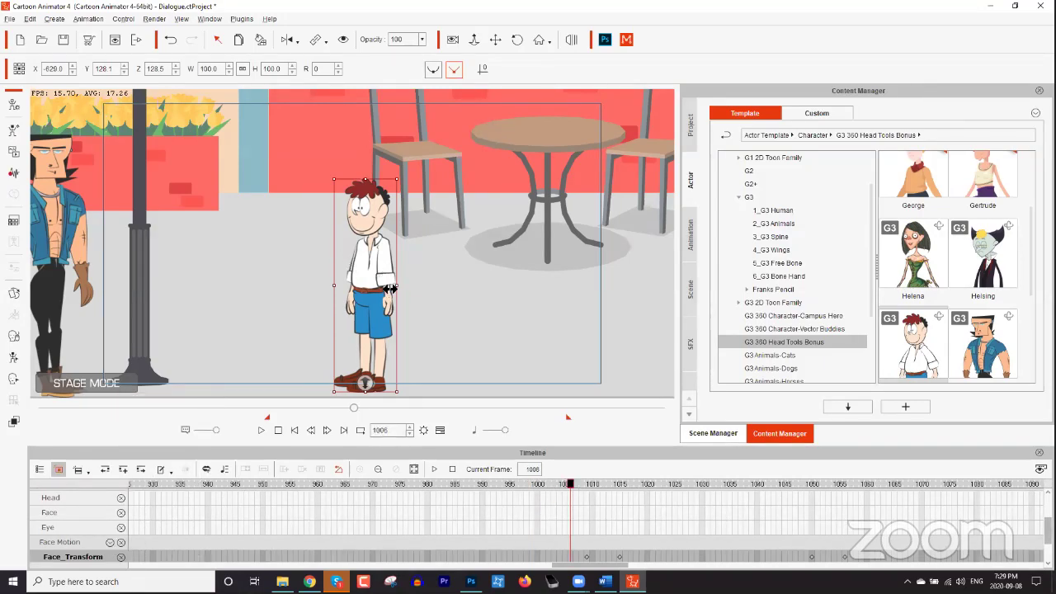
scroll(415, 300, up, 3)
scroll(464, 270, up, 4)
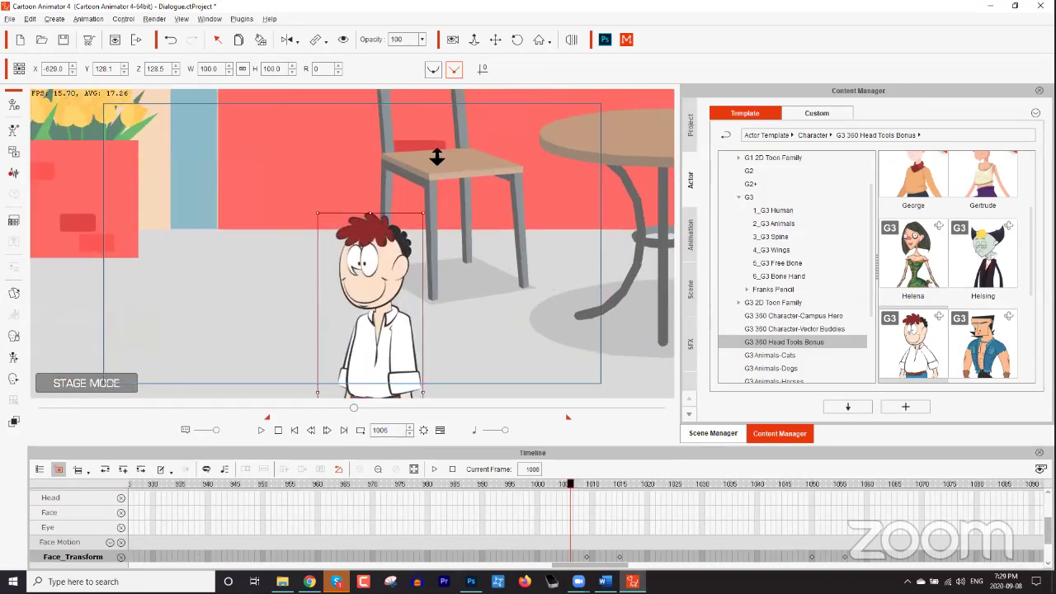
scroll(468, 210, up, 2)
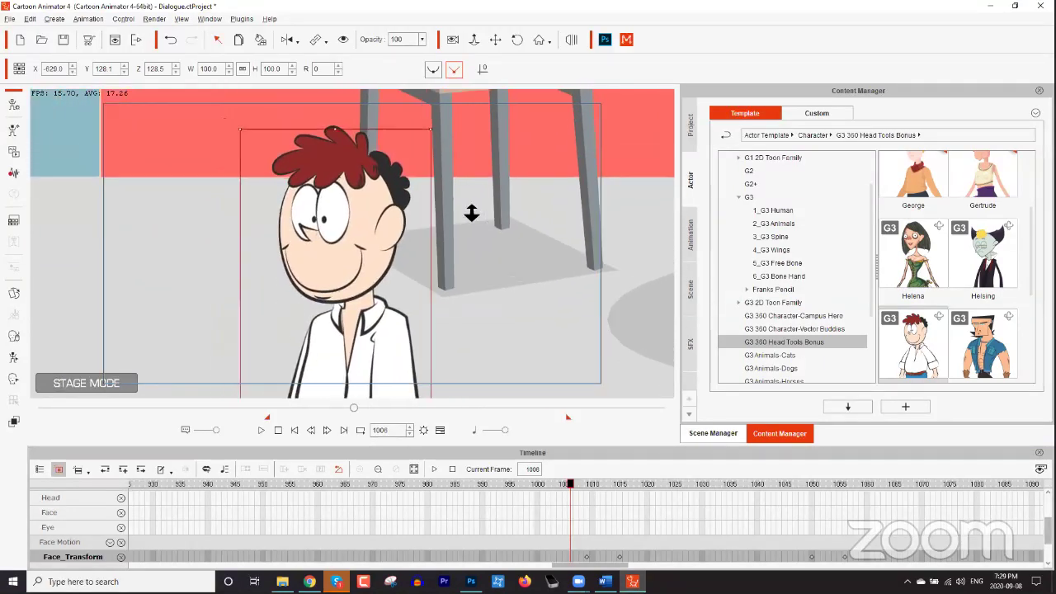
scroll(660, 517, down, 2)
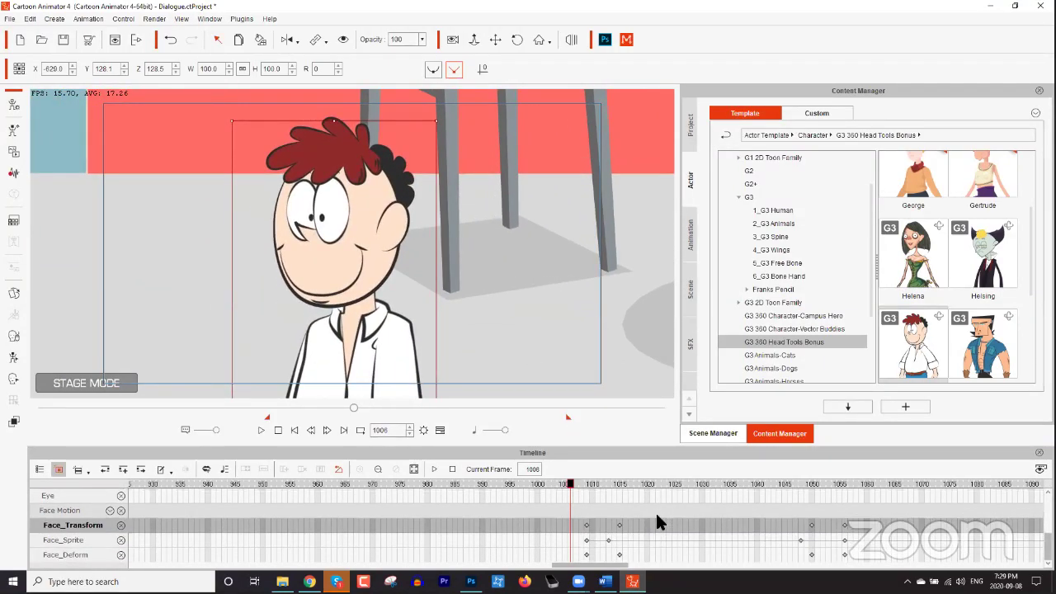
click(578, 484)
key(space)
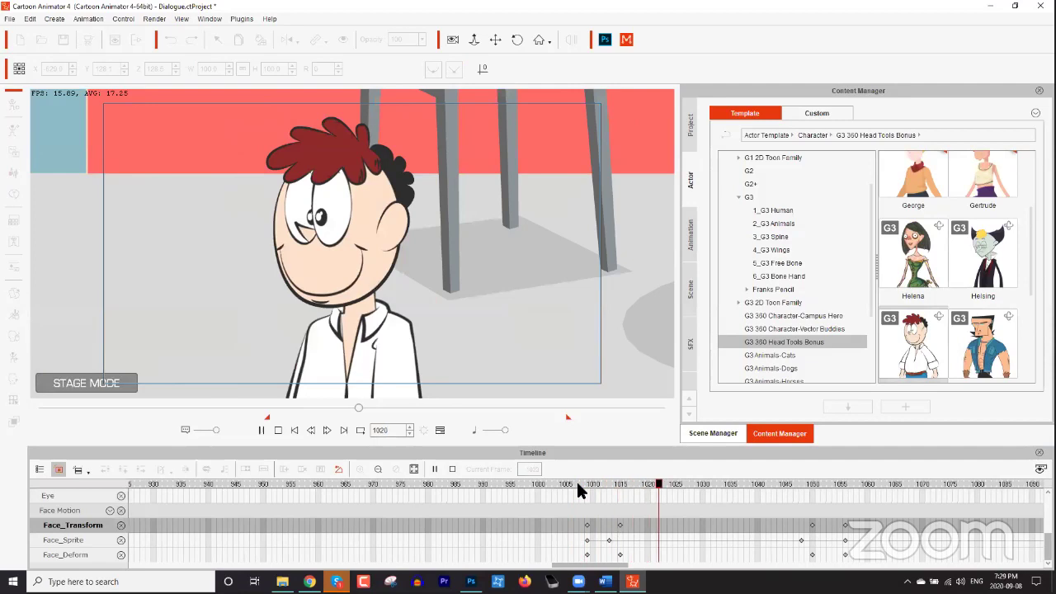
key(space)
drag(597, 483, 584, 483)
key(space)
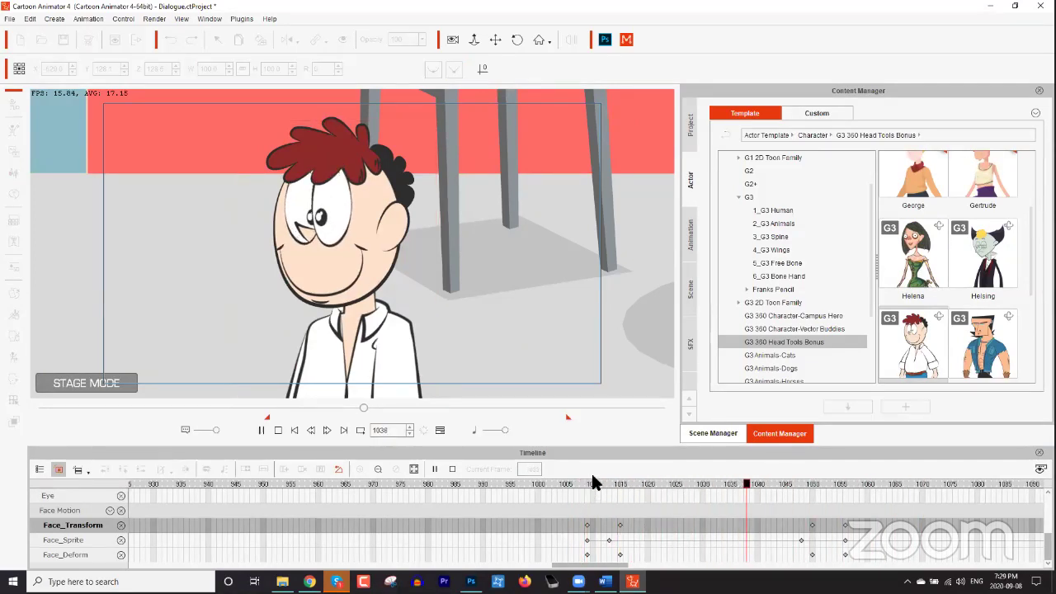
key(space)
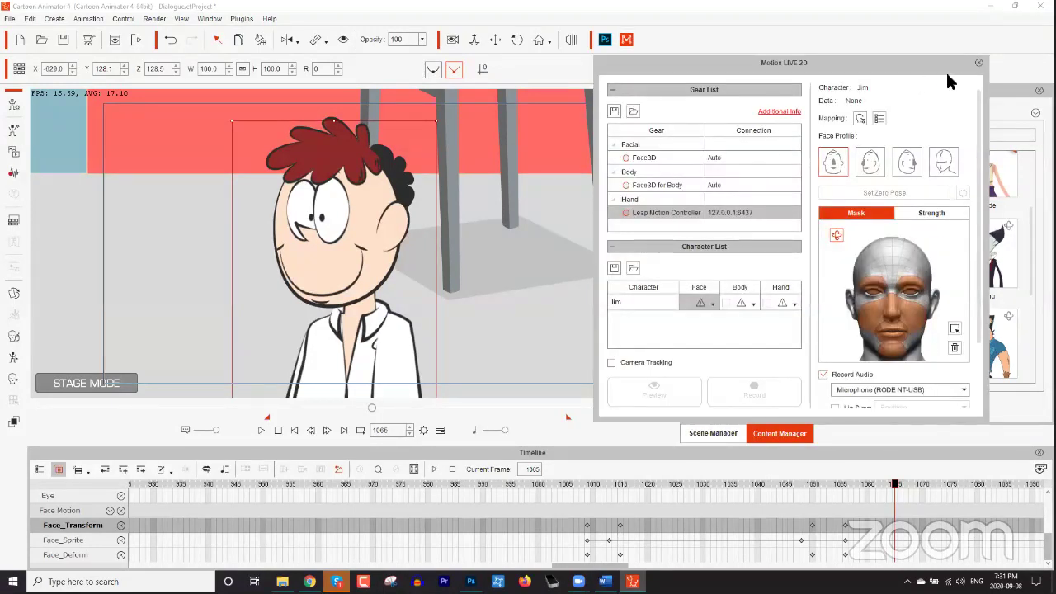
Close Motion LIVE 2D with its servers disconnected, and launch Face3D Tracker from the desktop.
click(979, 64)
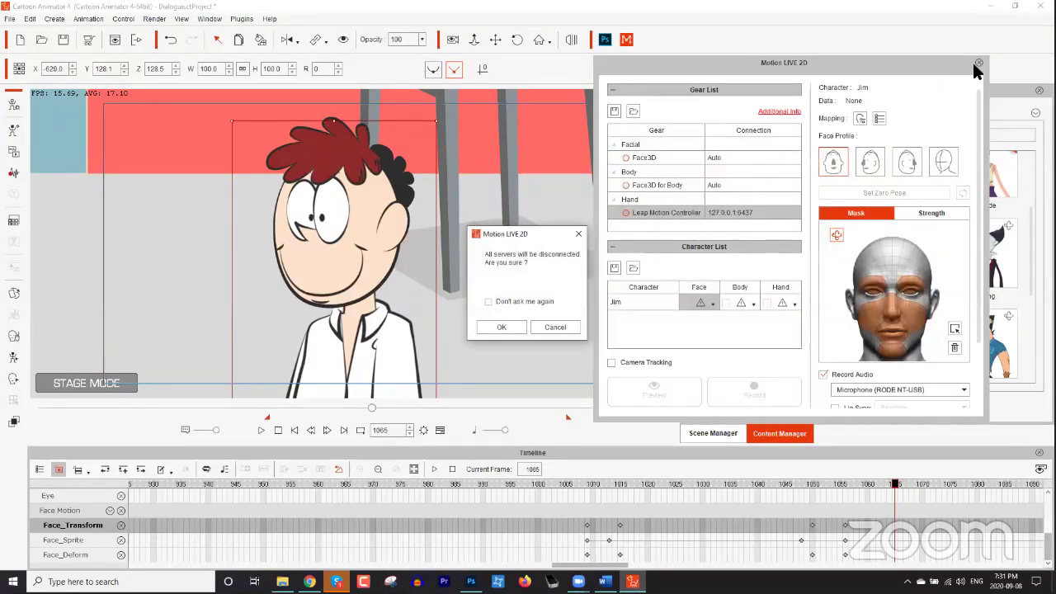
click(502, 326)
key(super+d)
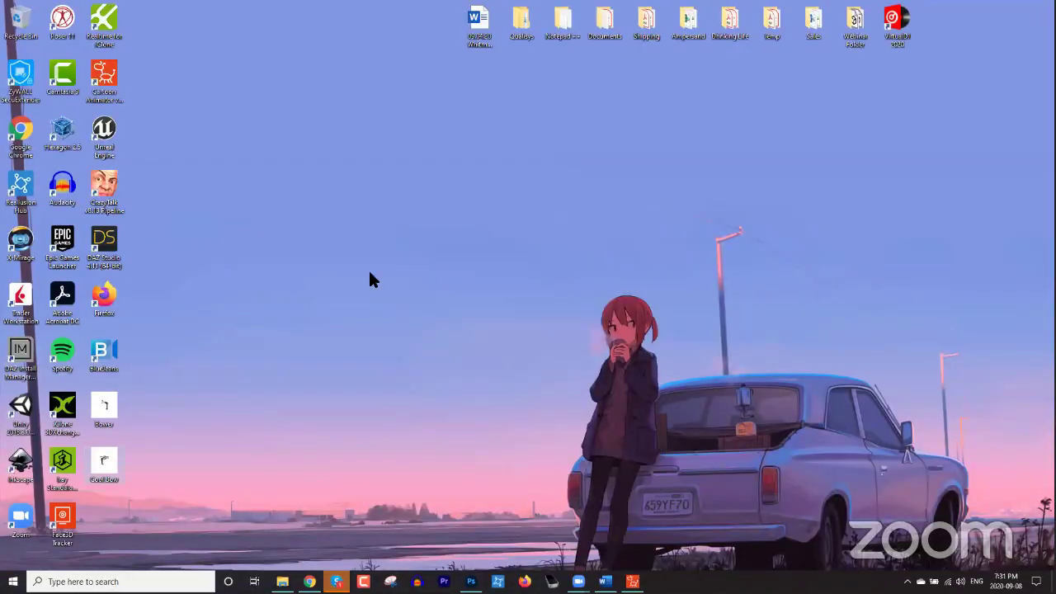
double_click(66, 513)
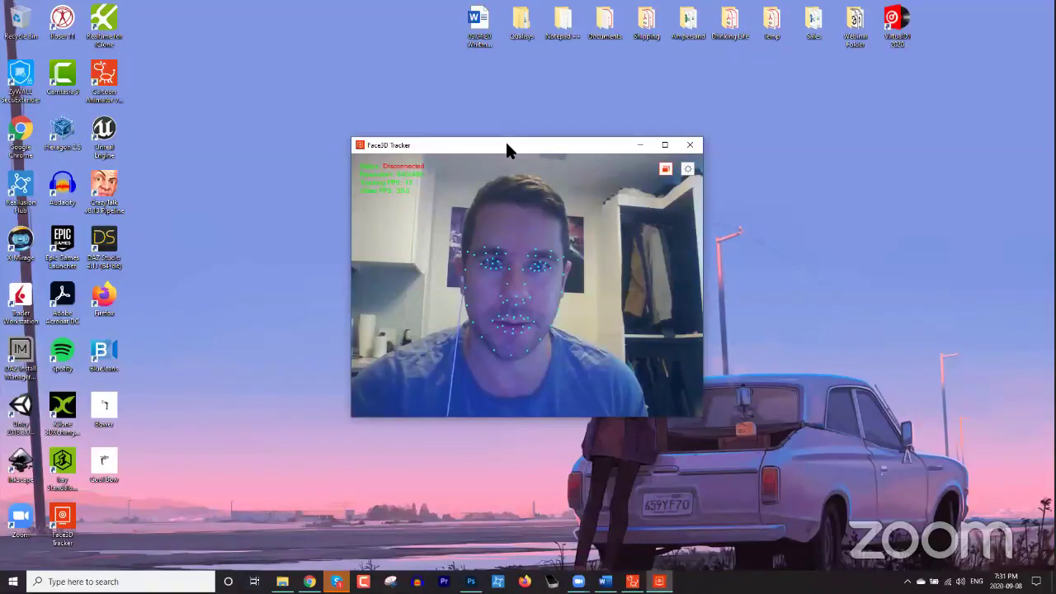
drag(506, 149, 843, 88)
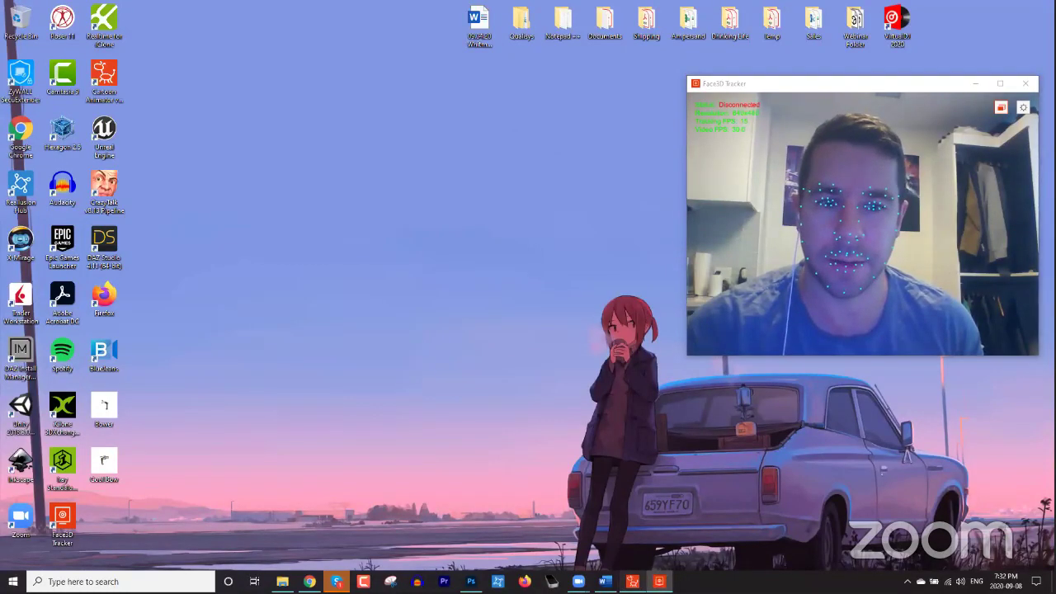
Switch back to Cartoon Animator, reopen Motion LIVE 2D and arrange it alongside the Face3D Tracker window.
click(632, 580)
click(626, 40)
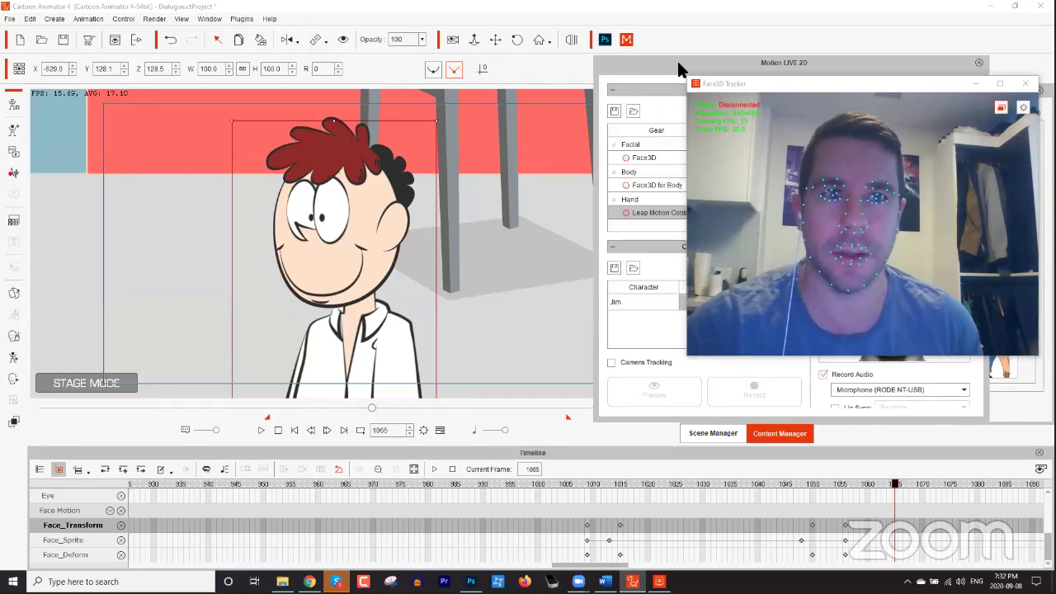
drag(679, 63, 590, 217)
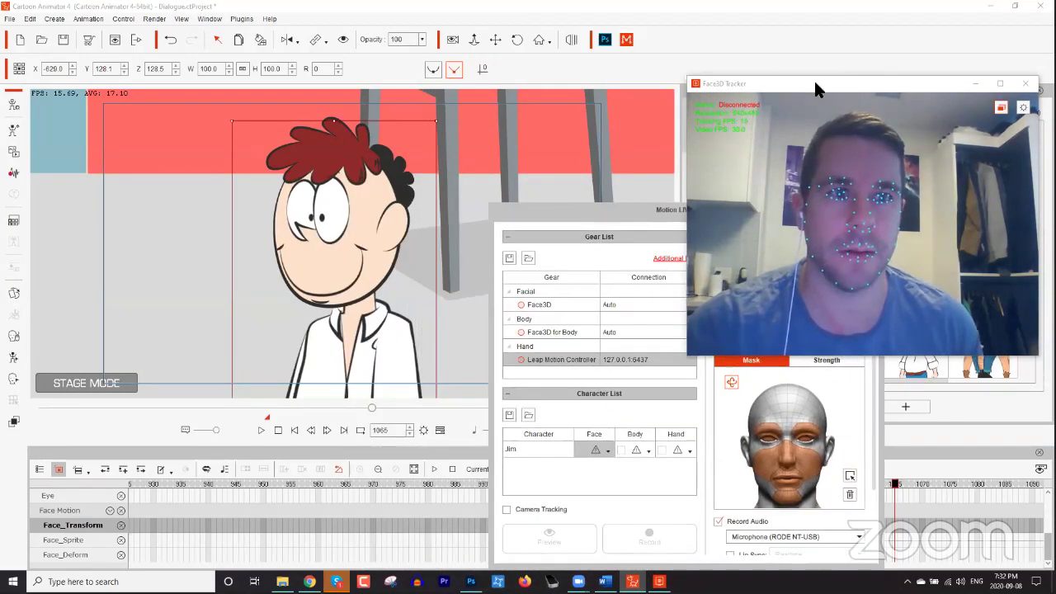
click(818, 87)
drag(823, 80, 821, 12)
mouse_move(647, 208)
mouse_down()
mouse_move(620, 212)
mouse_move(611, 199)
mouse_move(587, 211)
mouse_move(650, 199)
mouse_up()
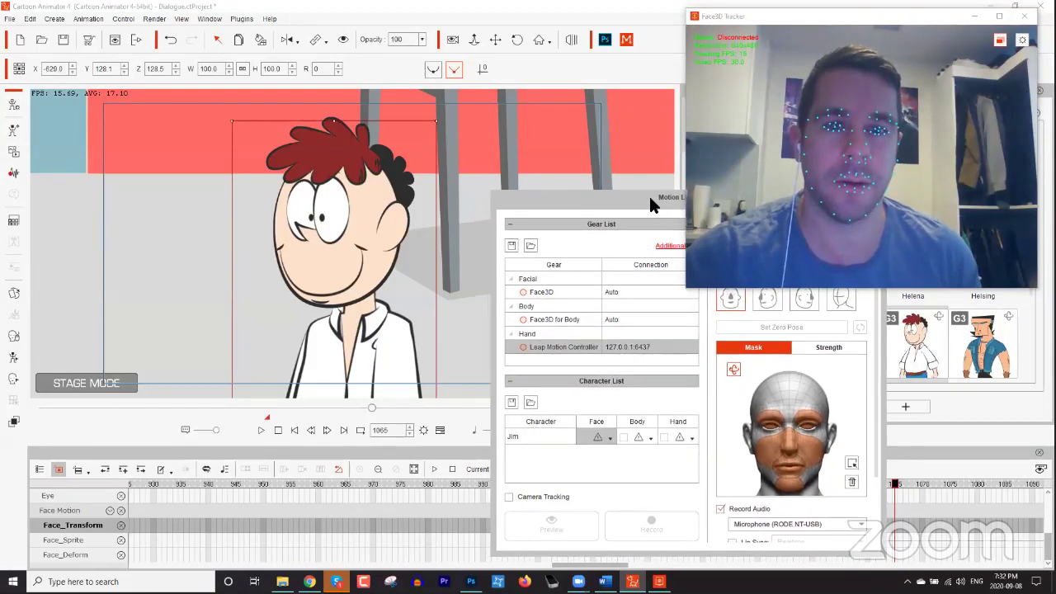
Connect the Face3D facial gear in Motion LIVE 2D and assign it to Jim's face.
click(523, 291)
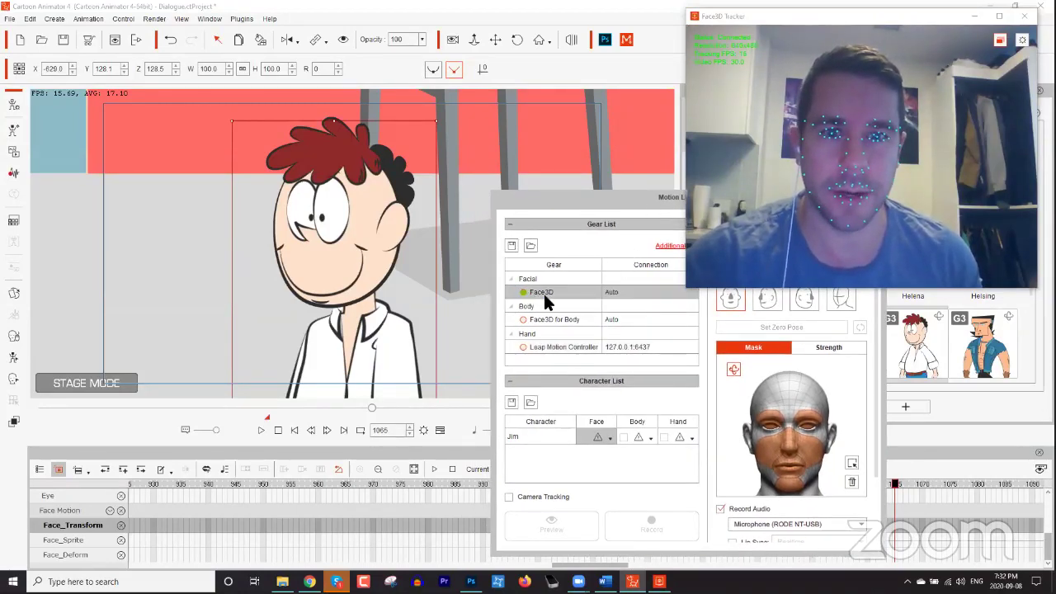
drag(627, 194, 489, 191)
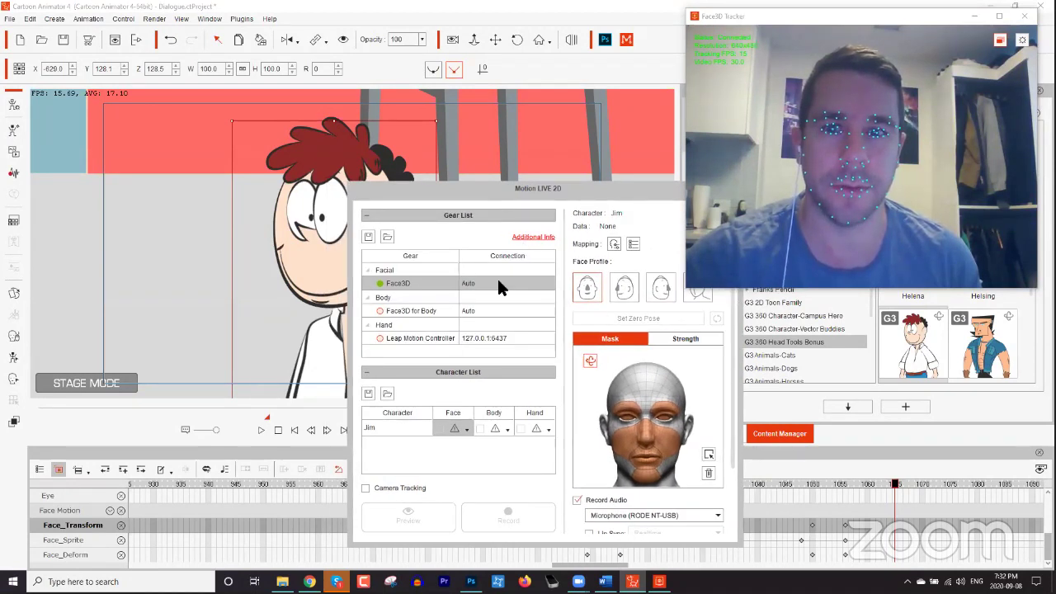
click(464, 424)
click(488, 429)
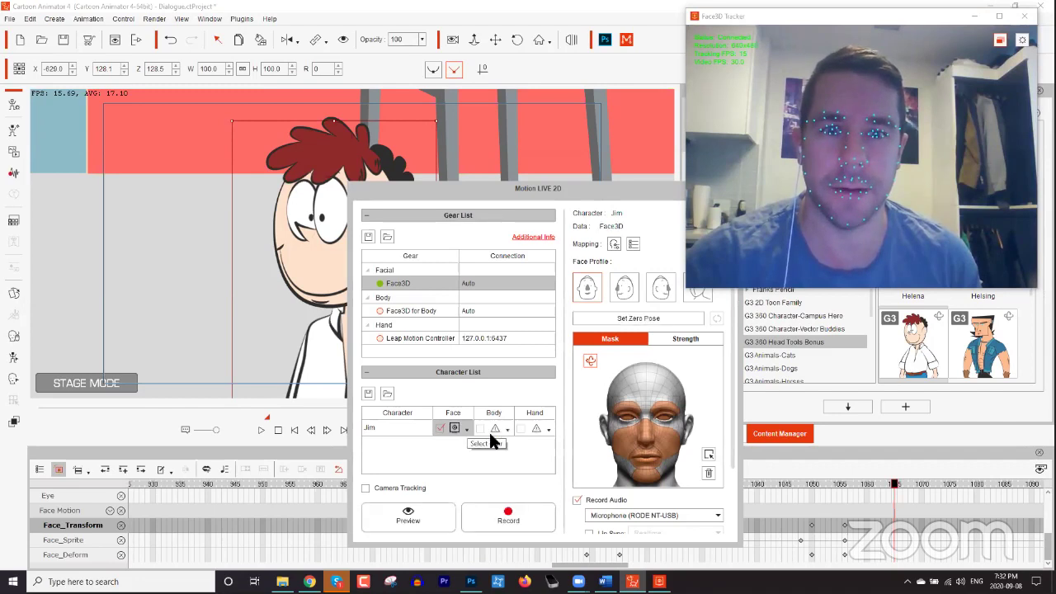
Set the Face3D zero pose for Jim, move Motion LIVE 2D clear of his face, and preview the live facial tracking.
click(651, 319)
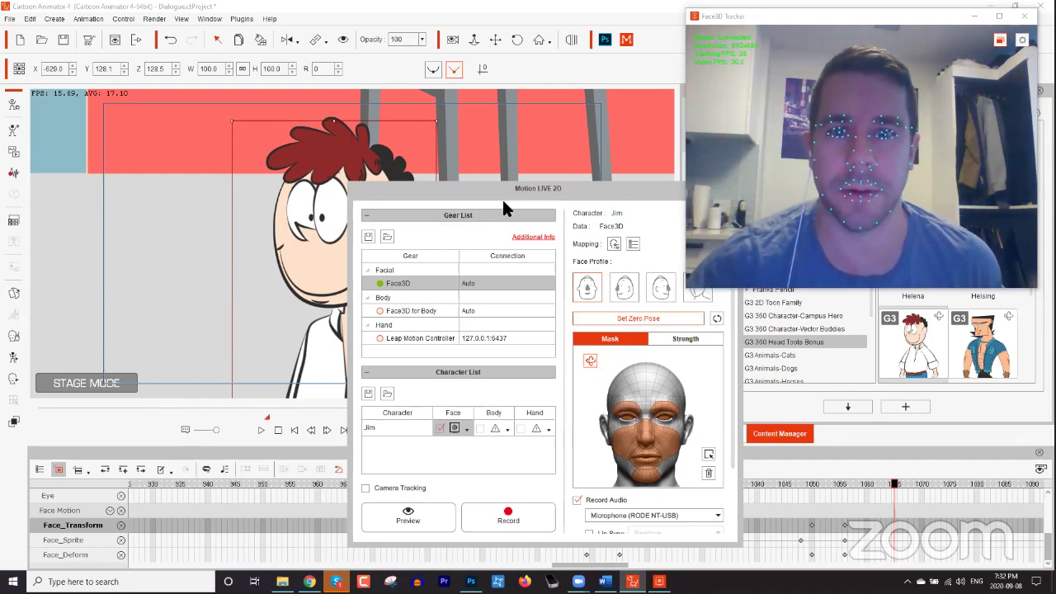
drag(559, 186, 626, 166)
click(500, 483)
key(space)
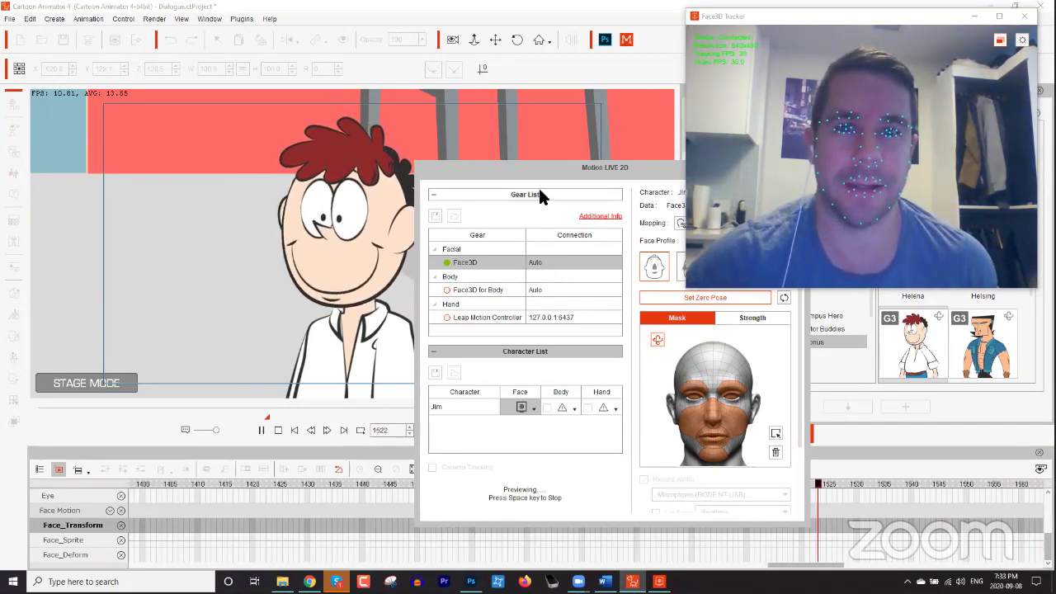
key(space)
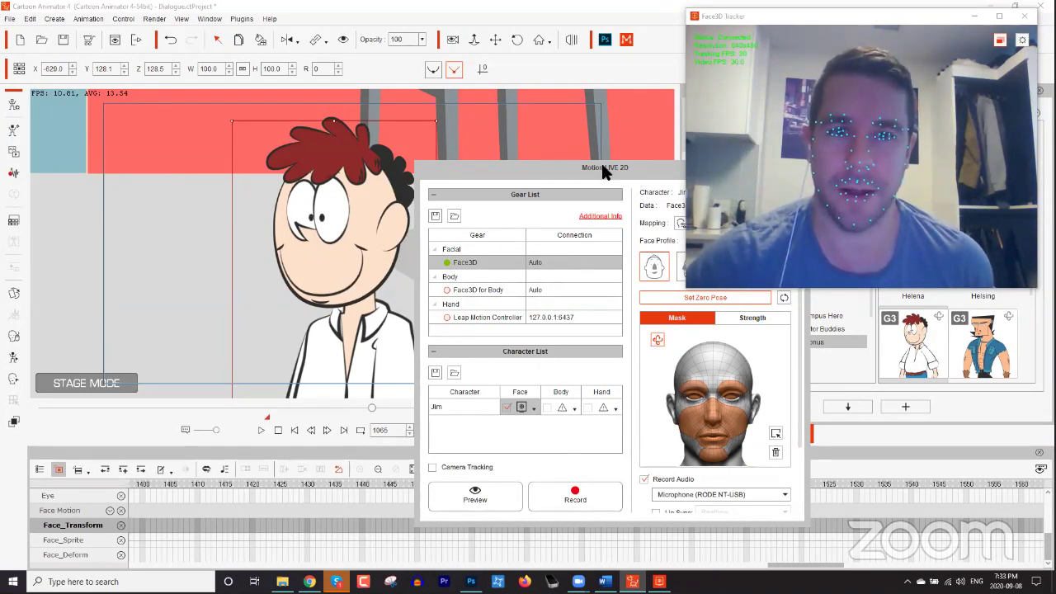
Record a Face3D facial performance on Jim with microphone audio, from frame 1065 to frame 1377.
click(583, 497)
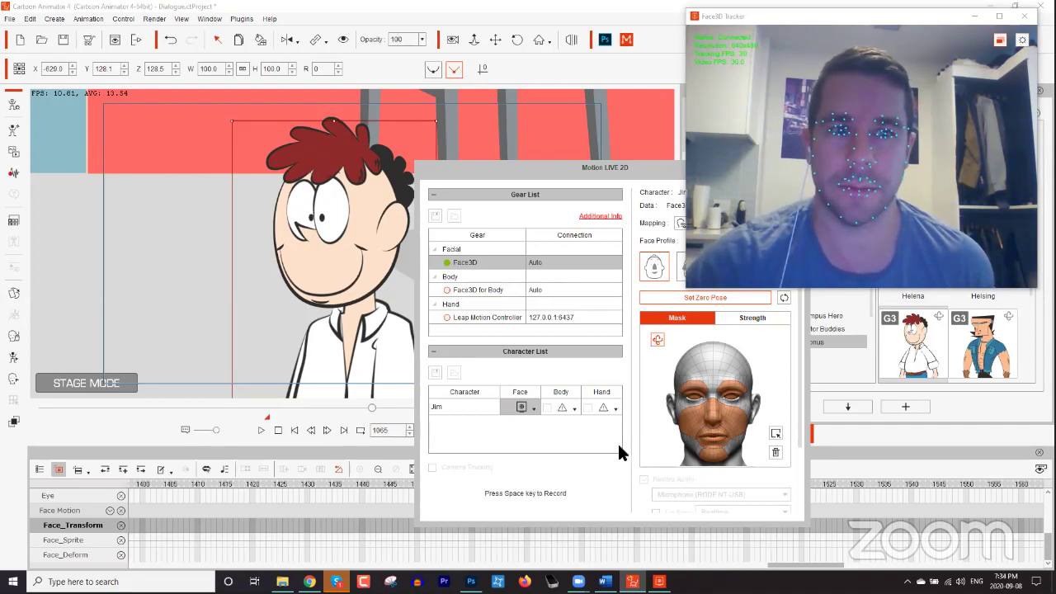
key(space)
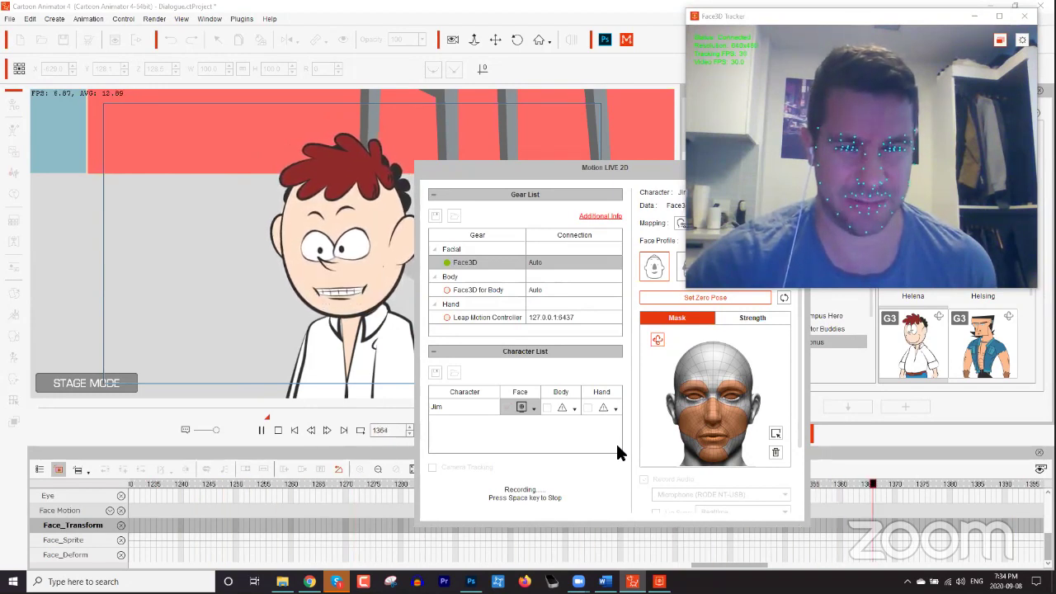
key(space)
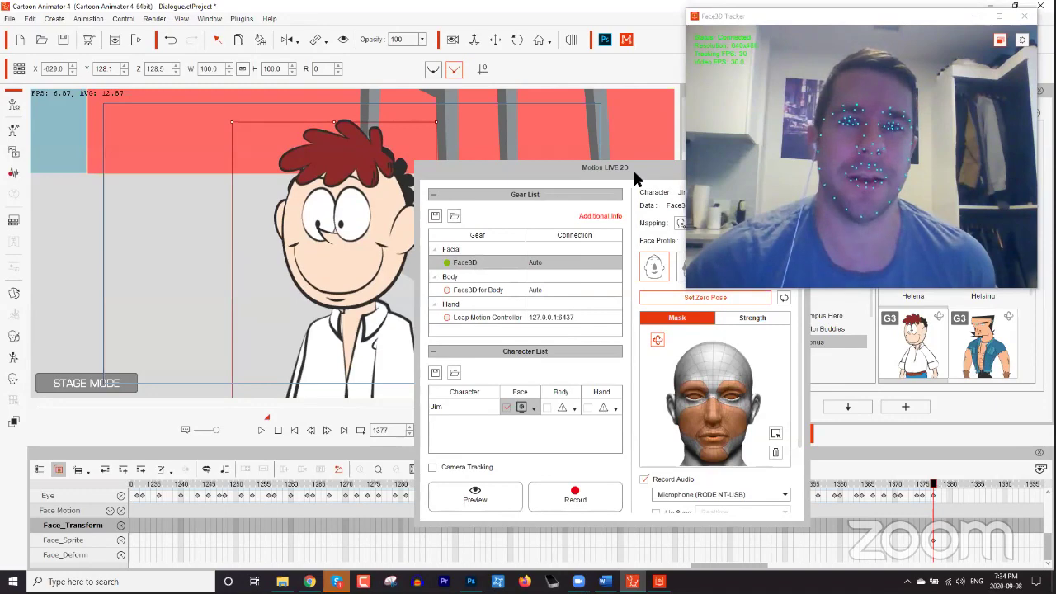
Close Motion LIVE 2D with its servers disconnected, and close the Face3D Tracker.
drag(645, 164, 528, 146)
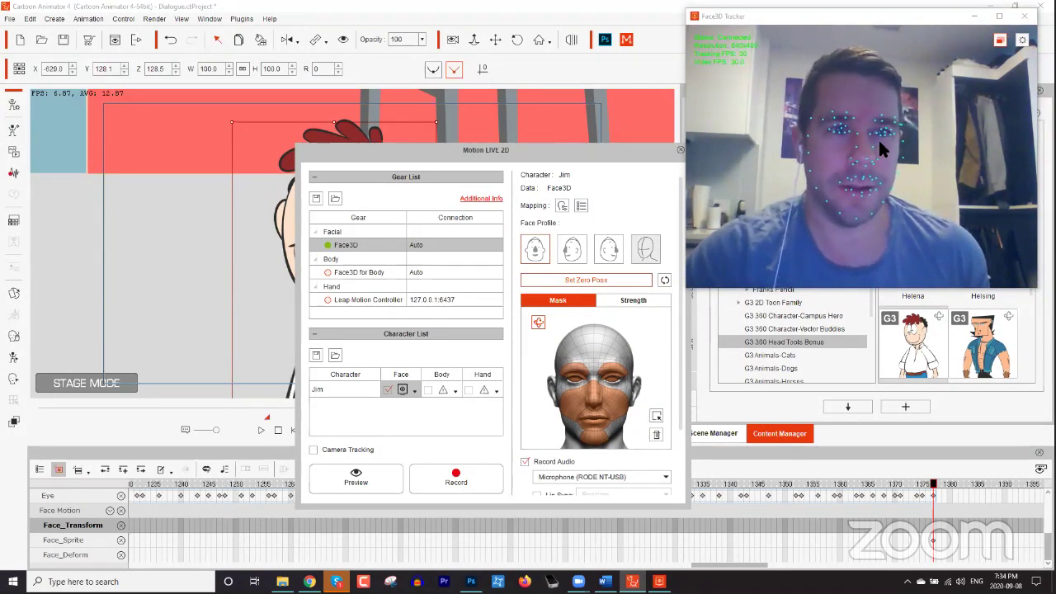
click(680, 151)
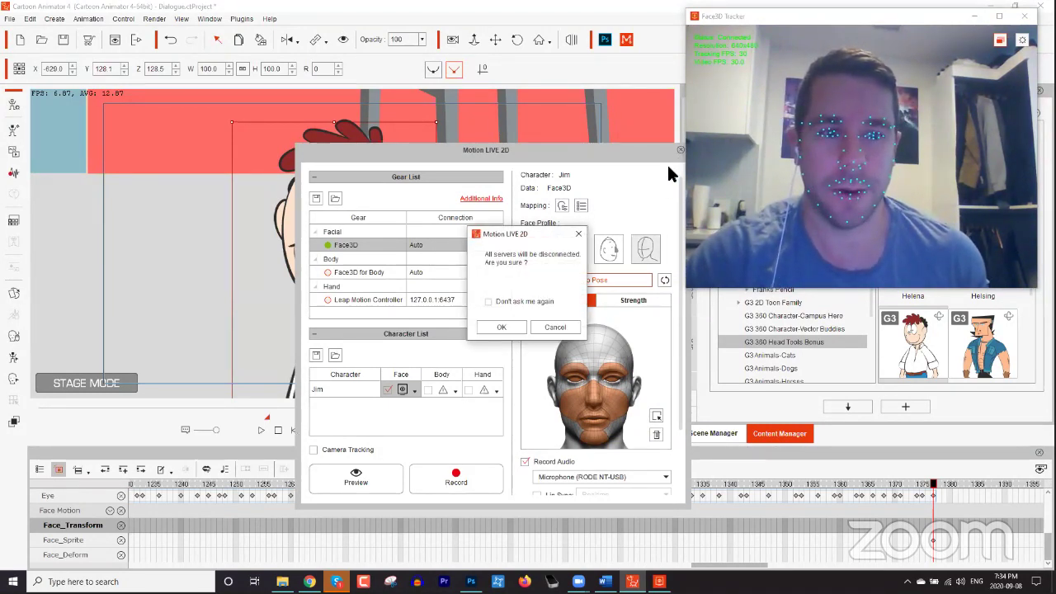
click(510, 326)
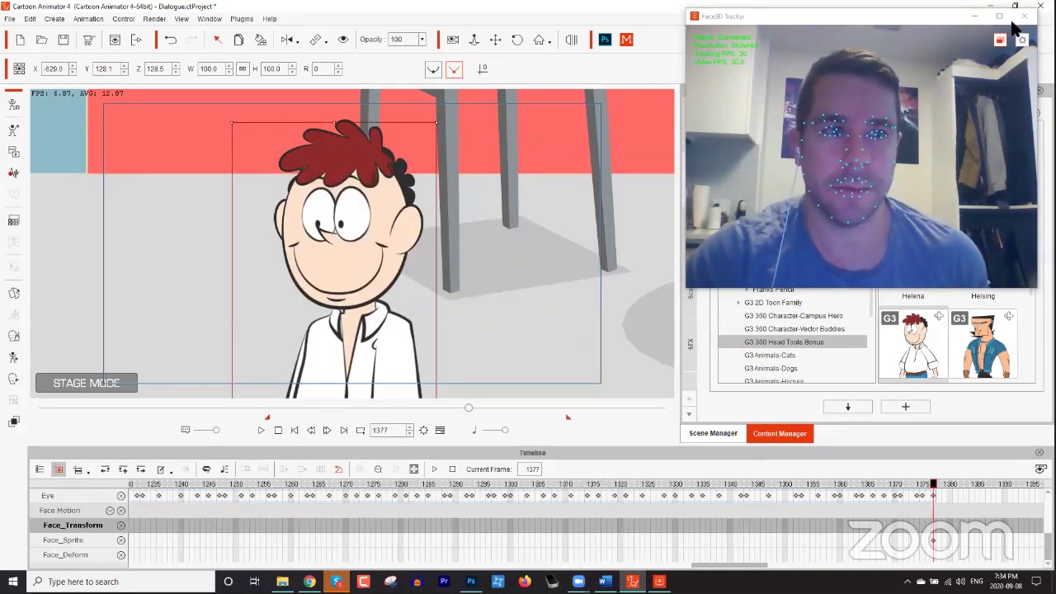
click(1022, 18)
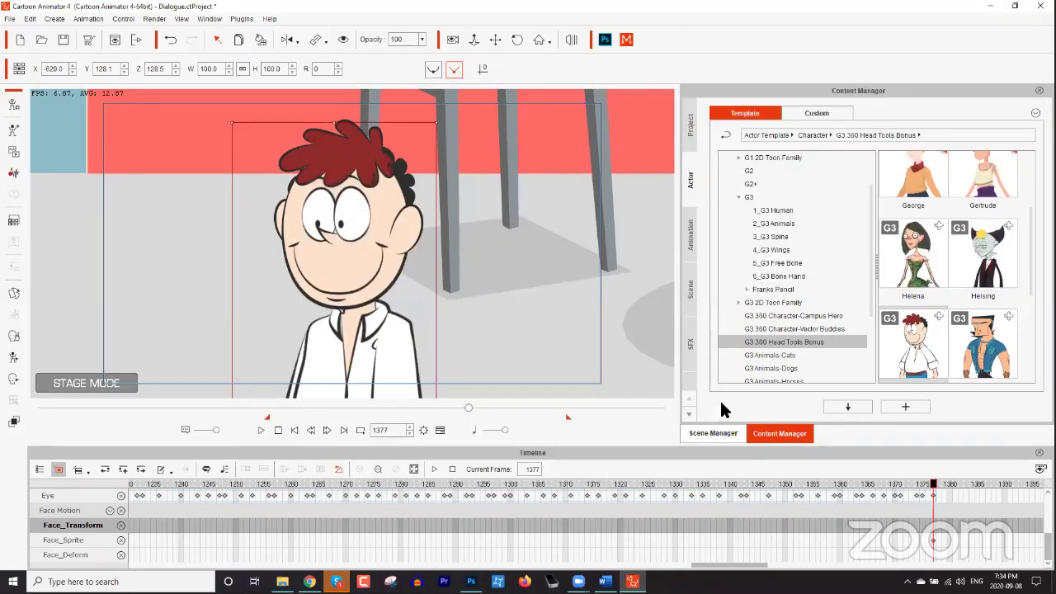
Play back the recorded facial performance on Jim from near the start of the Puppet Clip.
scroll(285, 520, down, 3)
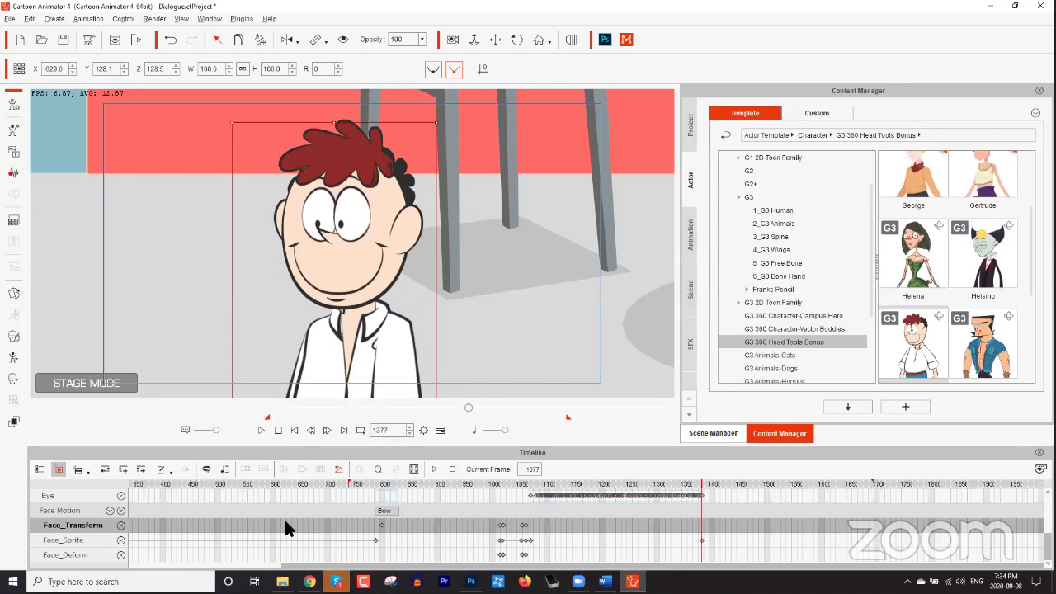
scroll(578, 528, up, 1)
scroll(577, 526, up, 3)
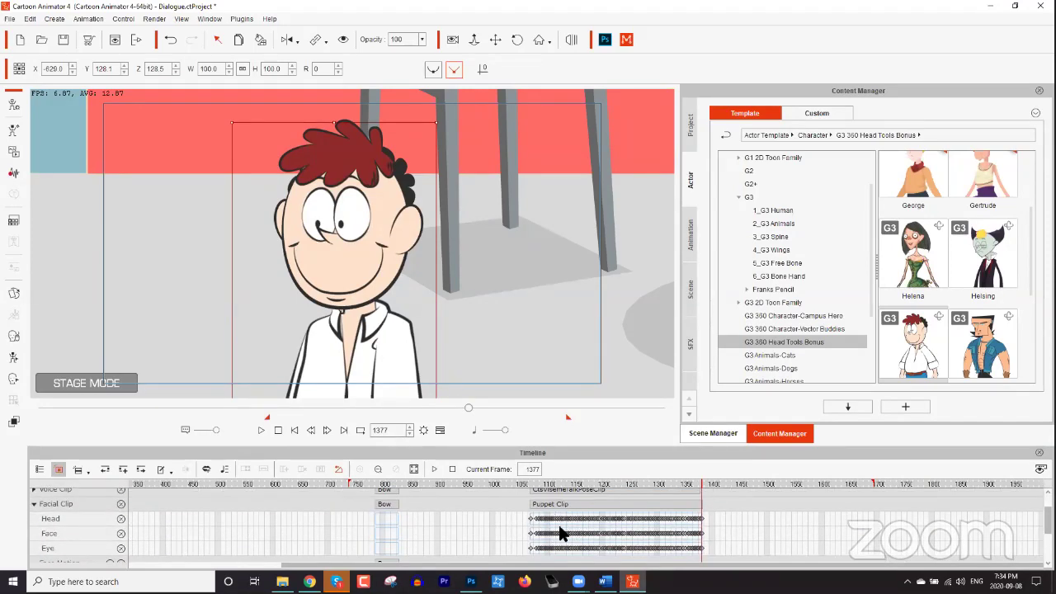
click(540, 488)
drag(567, 476, 545, 473)
key(space)
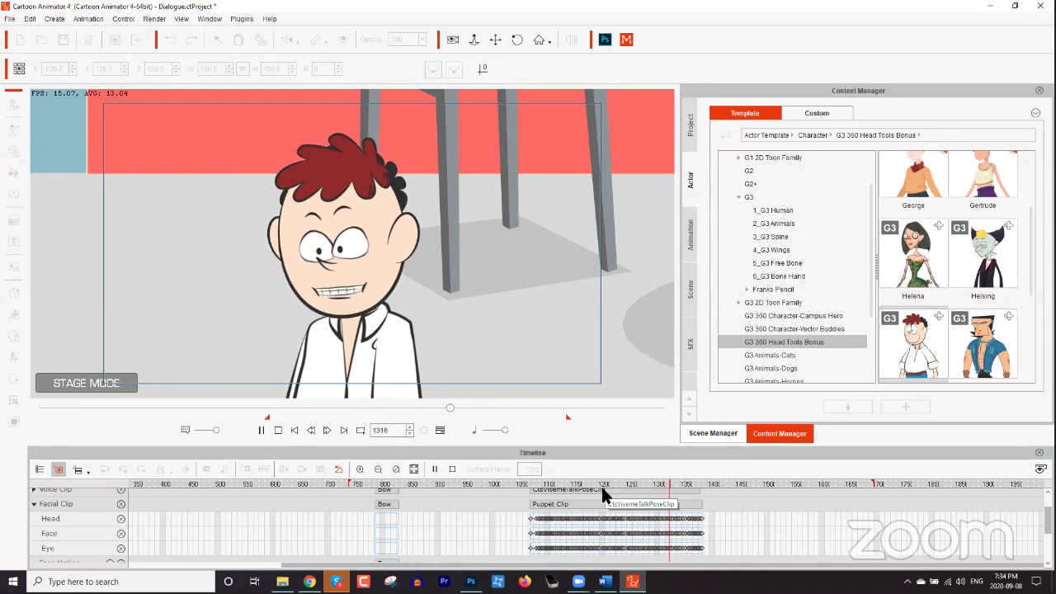
key(space)
Examine the editing options of Jim's recorded voice and facial clips, finishing with the playhead at frame 1403.
click(554, 484)
scroll(569, 497, up, 1)
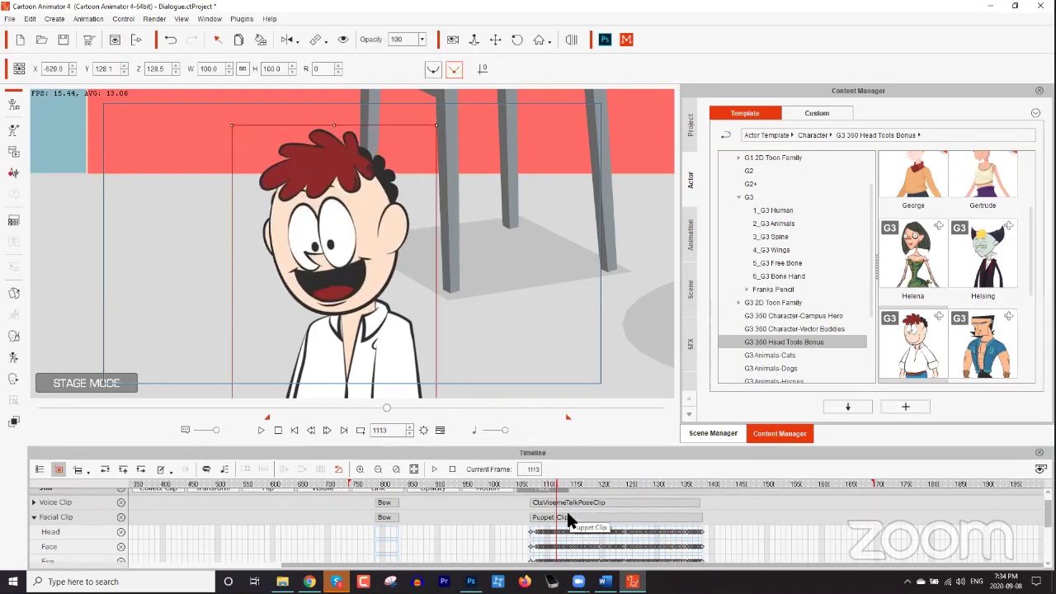
click(567, 517)
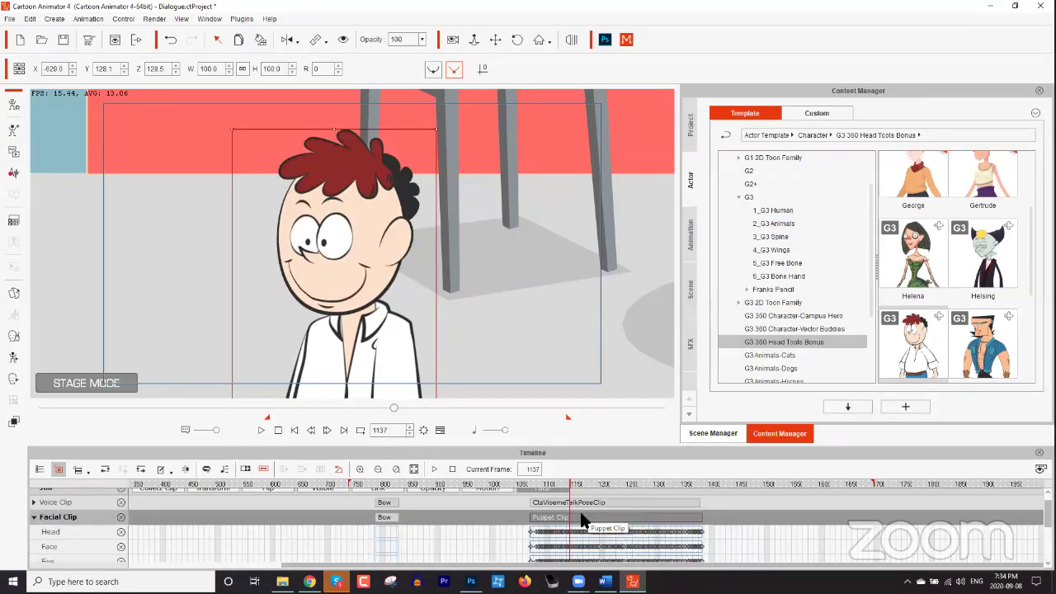
right_click(577, 518)
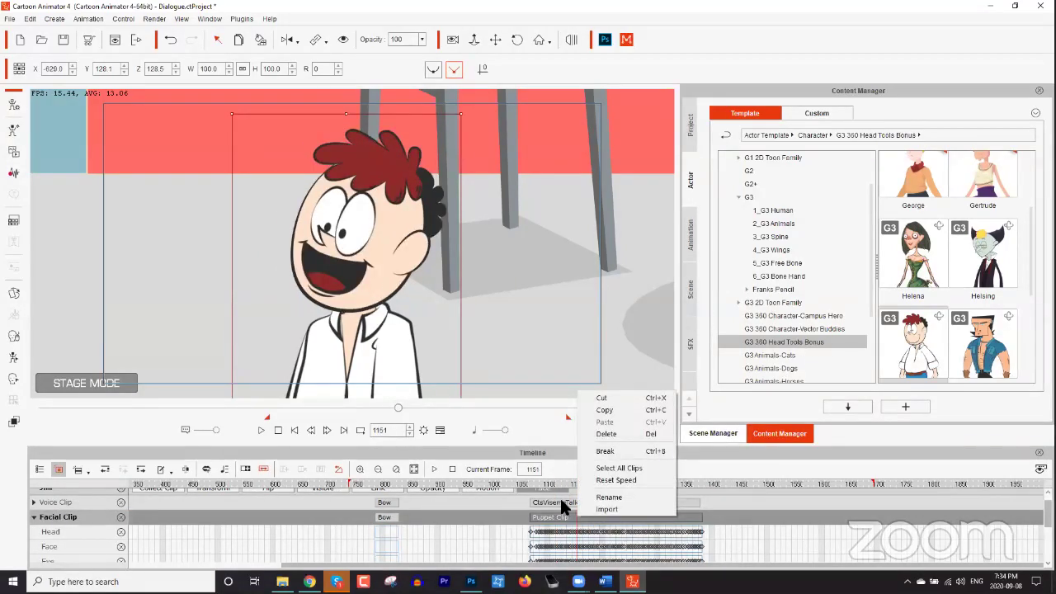
right_click(560, 498)
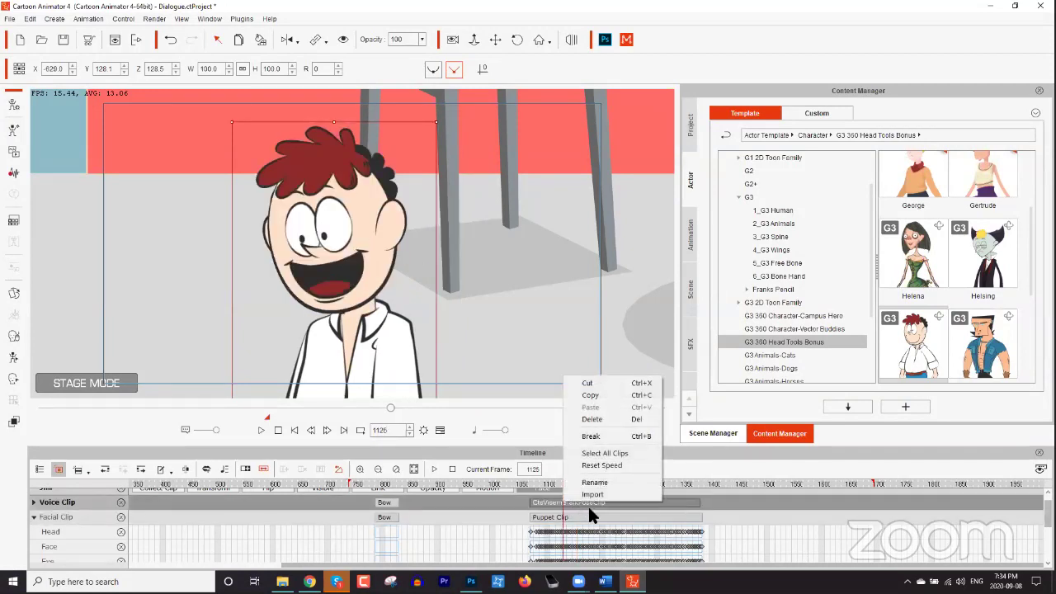
right_click(593, 511)
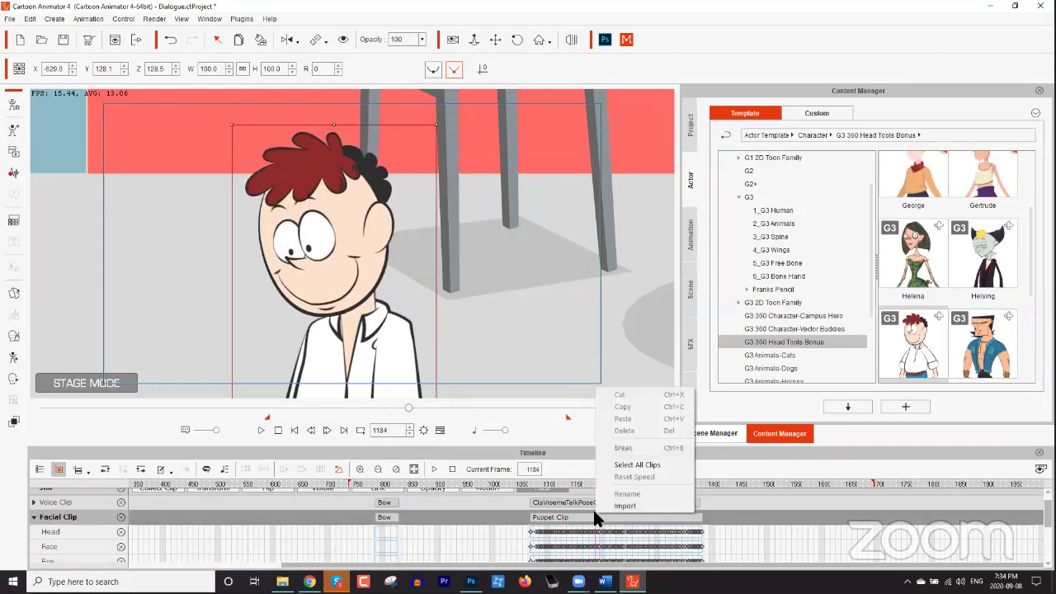
click(715, 516)
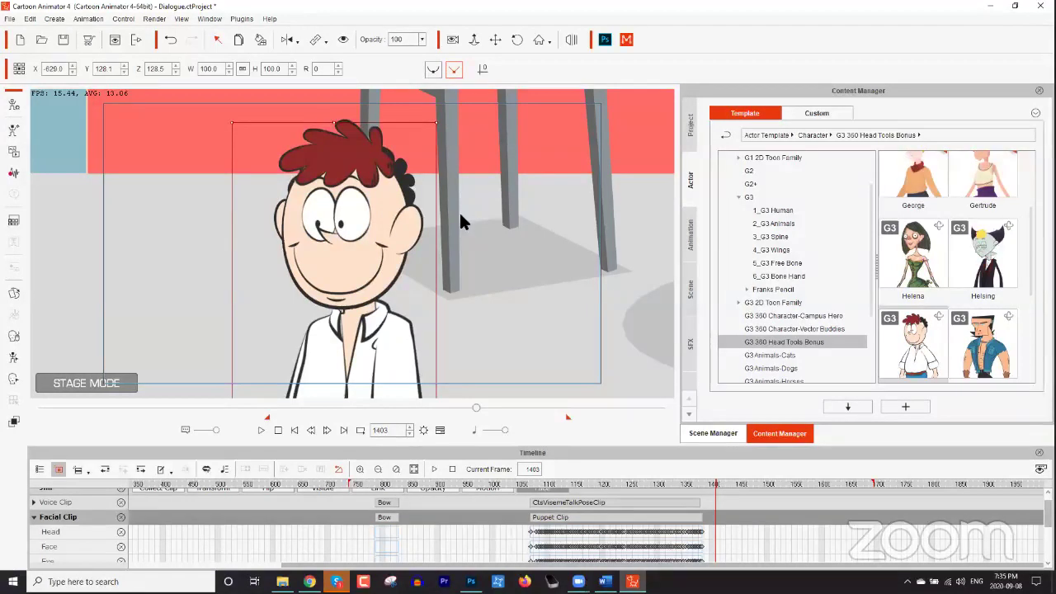
Add the Mouse prop from the Business Objects templates and place it on the round table.
drag(493, 176, 332, 385)
scroll(415, 191, down, 3)
drag(415, 198, 421, 220)
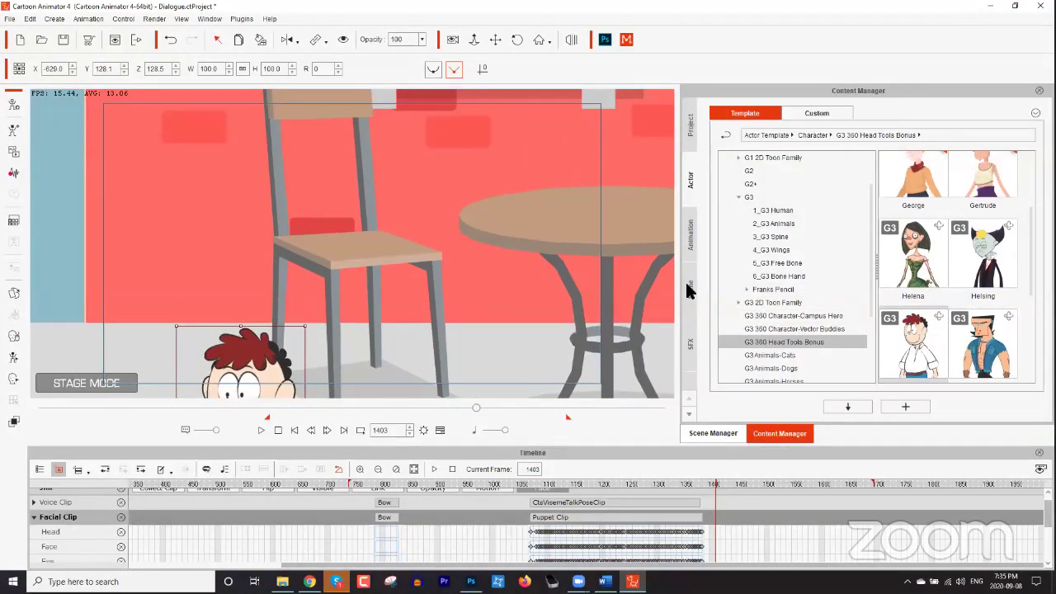
click(689, 413)
click(689, 413)
click(691, 307)
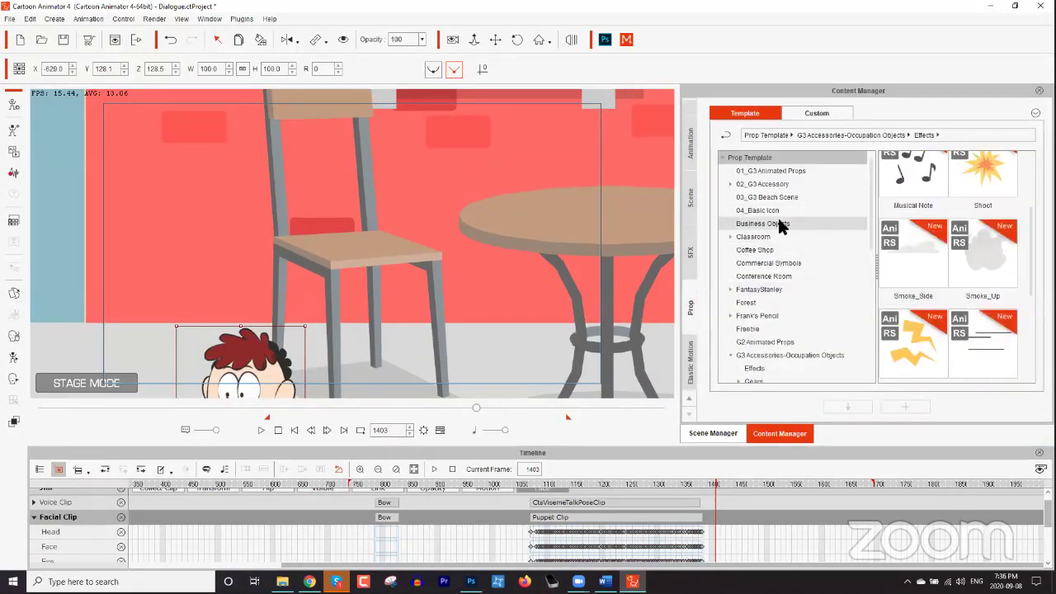
click(777, 219)
drag(983, 256, 533, 218)
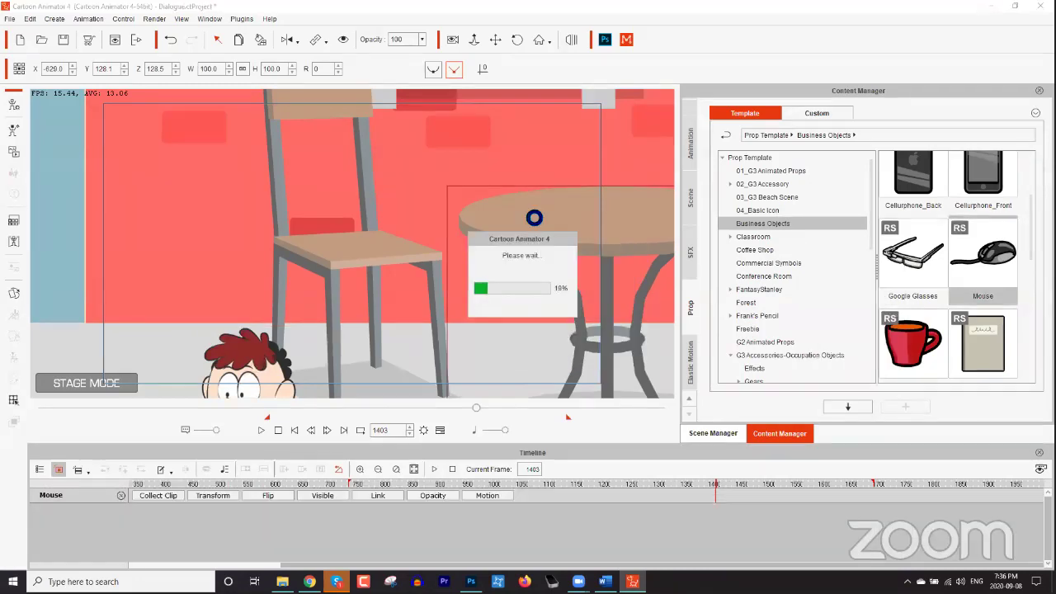
click(540, 226)
drag(541, 233, 547, 244)
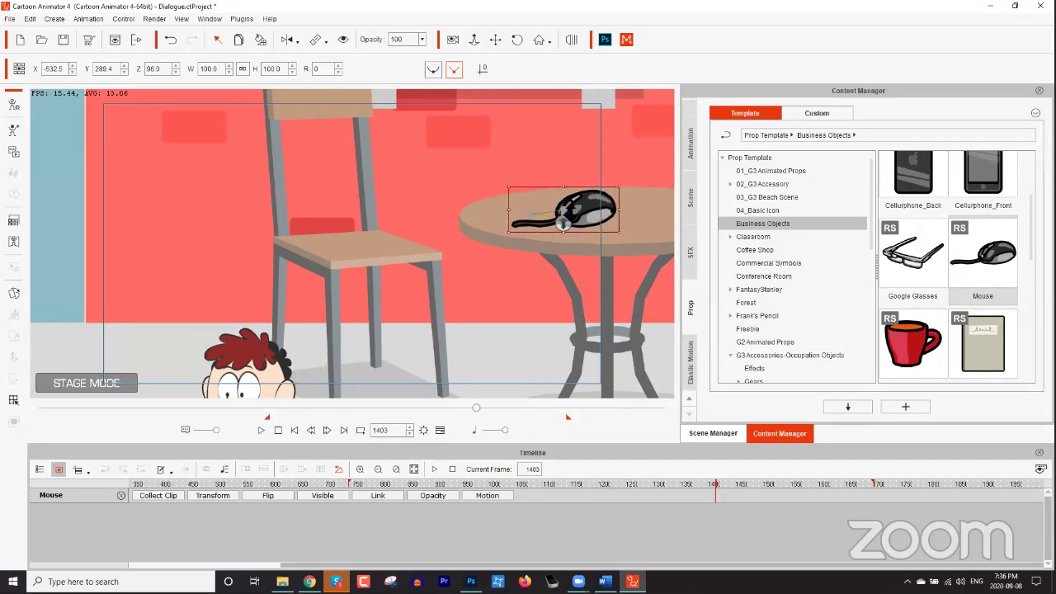
Attach the Mouse prop to the round table by picking the table as its parent.
right_click(580, 212)
click(623, 270)
click(645, 229)
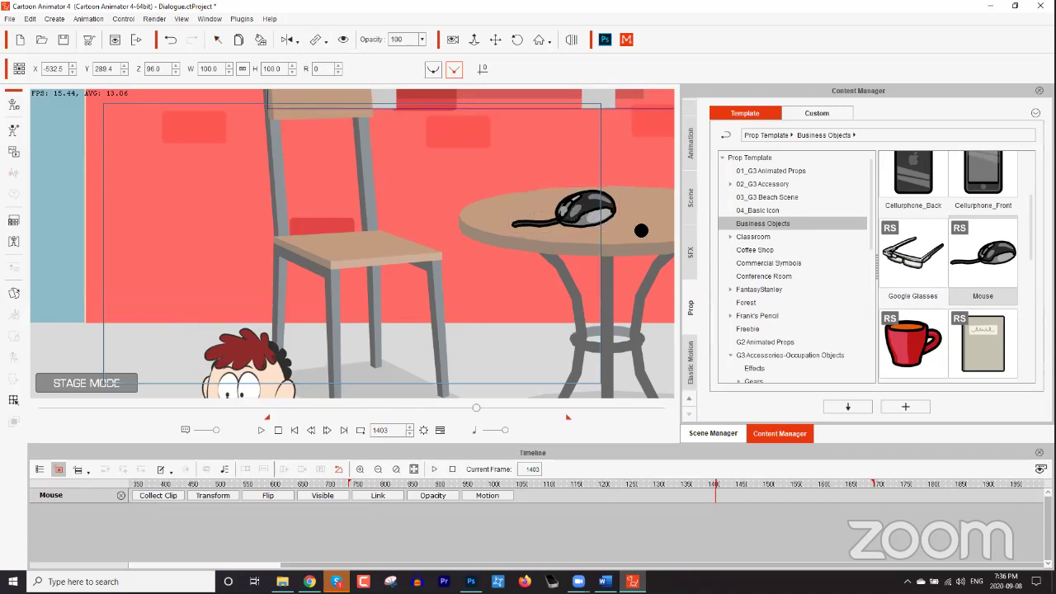
click(645, 228)
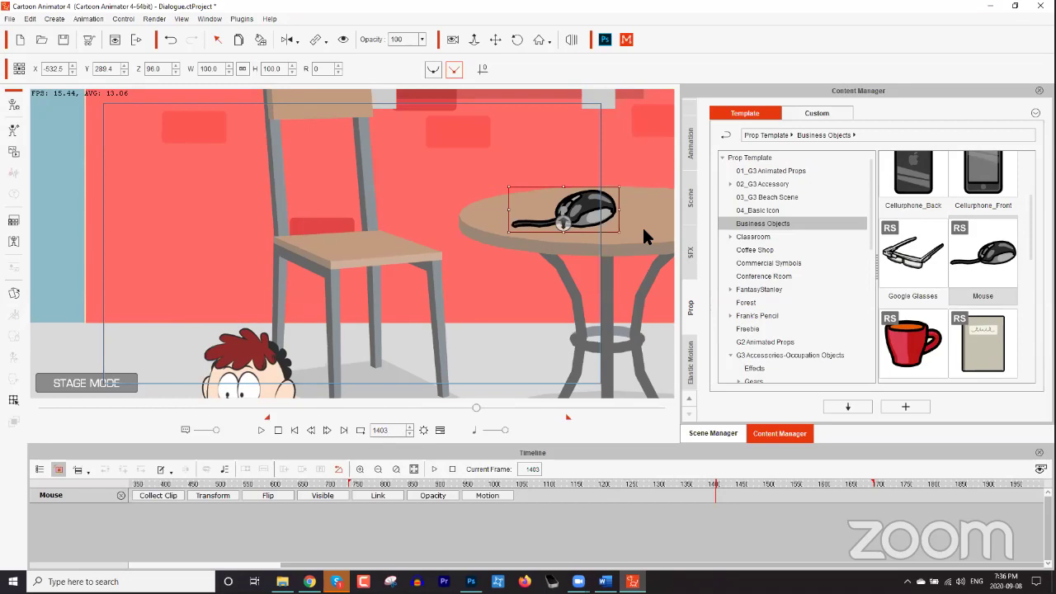
Move the round table slightly toward the chair, and scale the Mouse prop on it down to about 66.4%.
drag(645, 230, 620, 224)
drag(422, 182, 396, 166)
click(553, 188)
drag(591, 157, 569, 166)
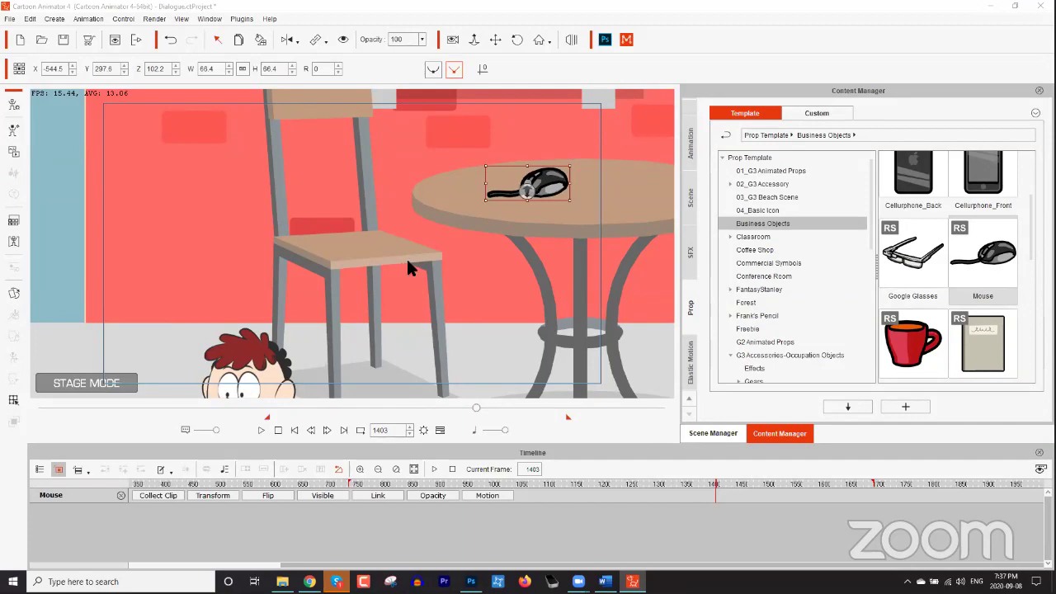
Push Helena back in depth behind Jim to a Z position of about -642.5.
drag(341, 332, 385, 199)
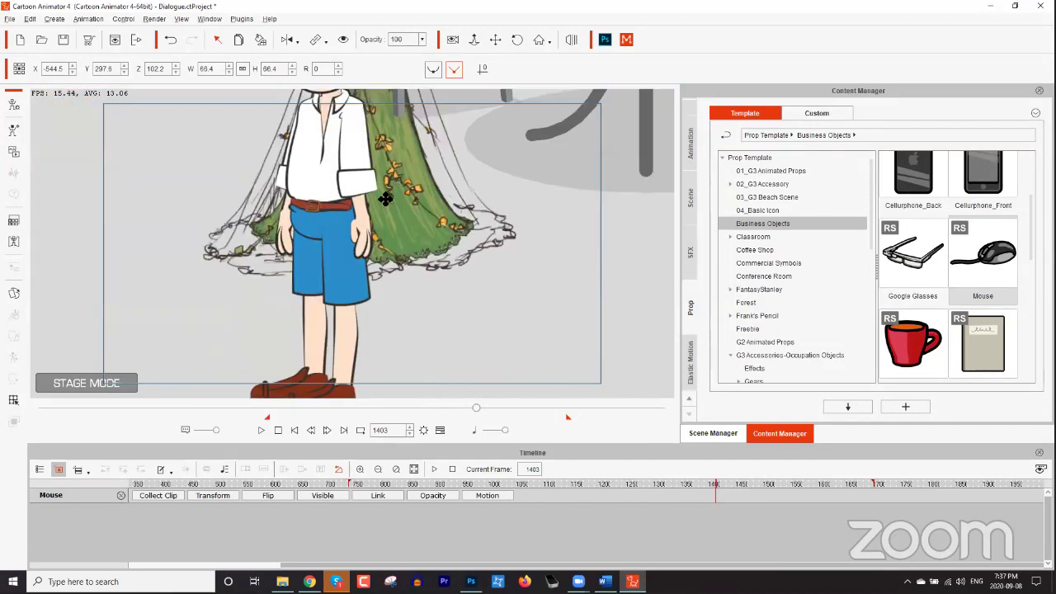
click(362, 220)
drag(284, 228, 385, 176)
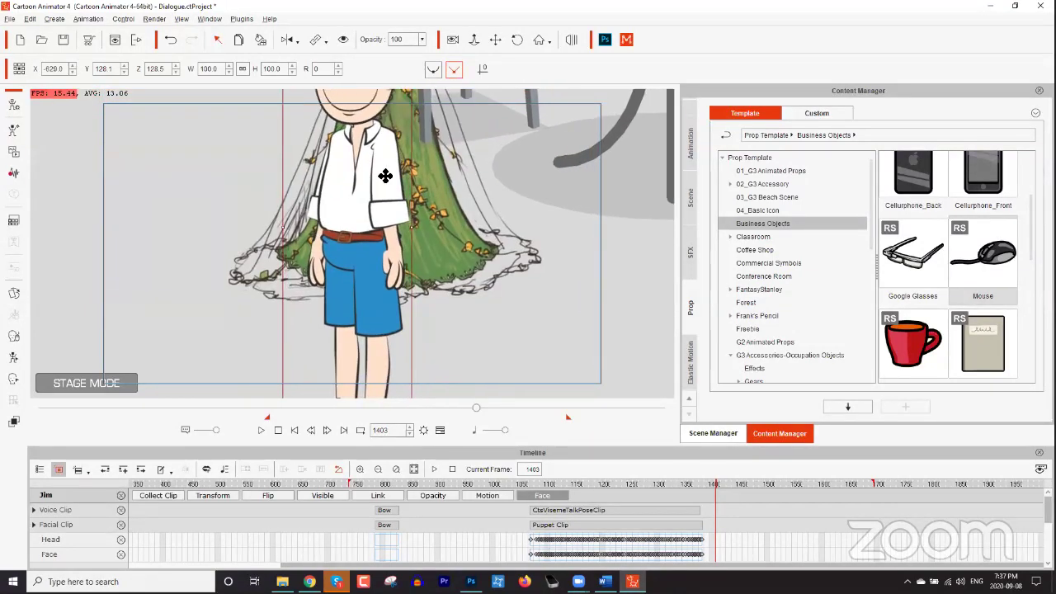
click(430, 219)
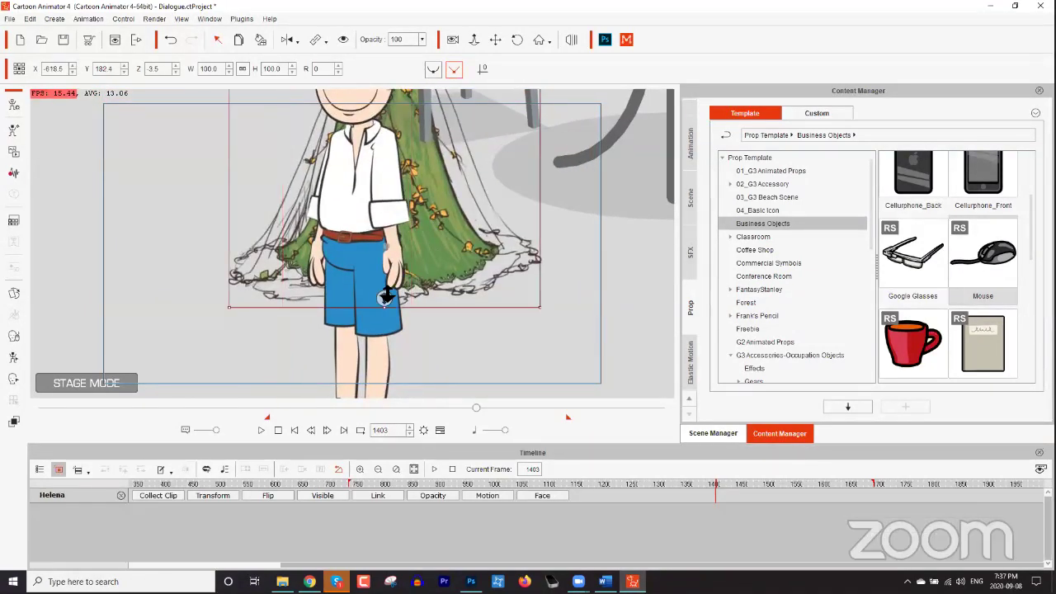
drag(384, 297, 371, 205)
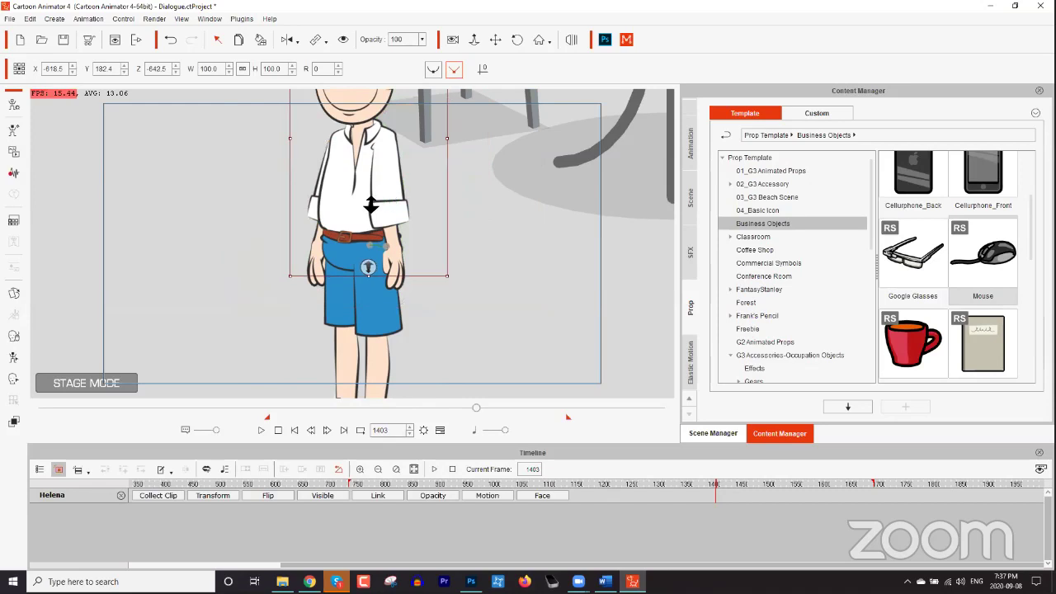
Select Jim, view his bones in the 2D Motion Key Editor, and close the editor.
click(371, 235)
scroll(387, 266, up, 2)
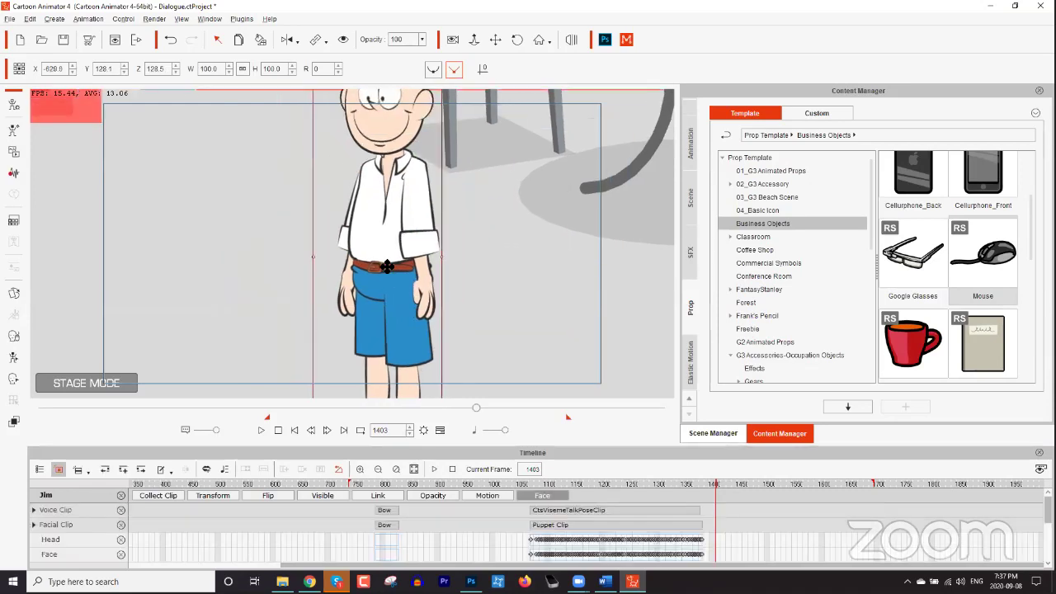
drag(387, 266, 382, 285)
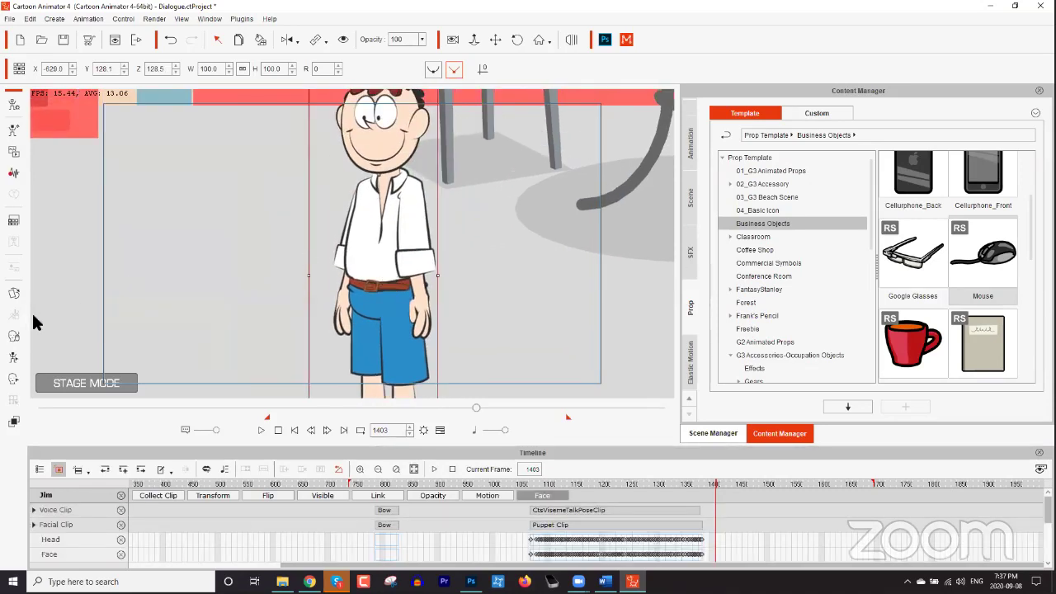
click(13, 356)
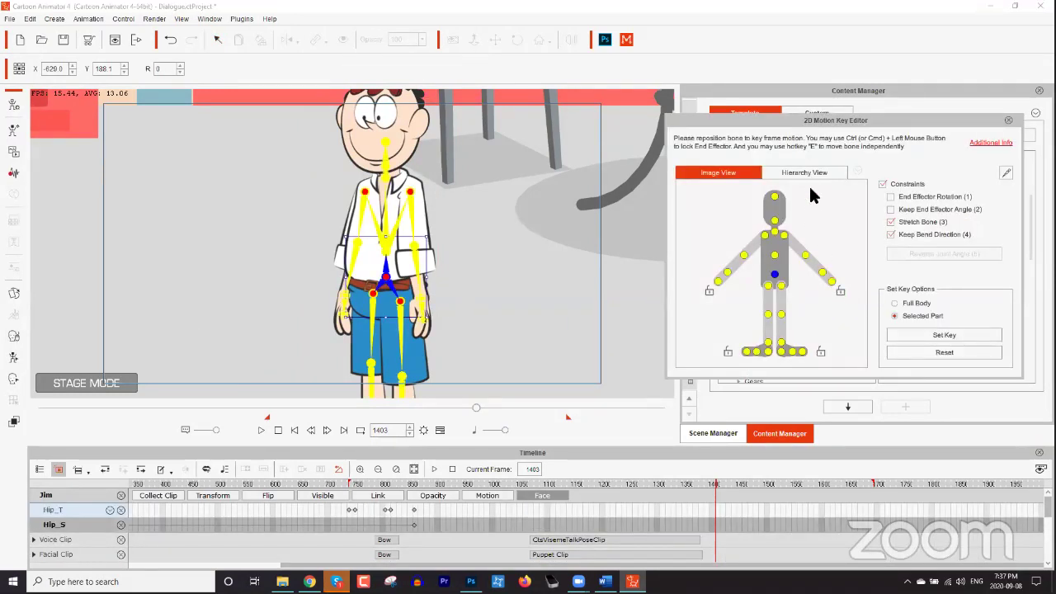
click(1007, 119)
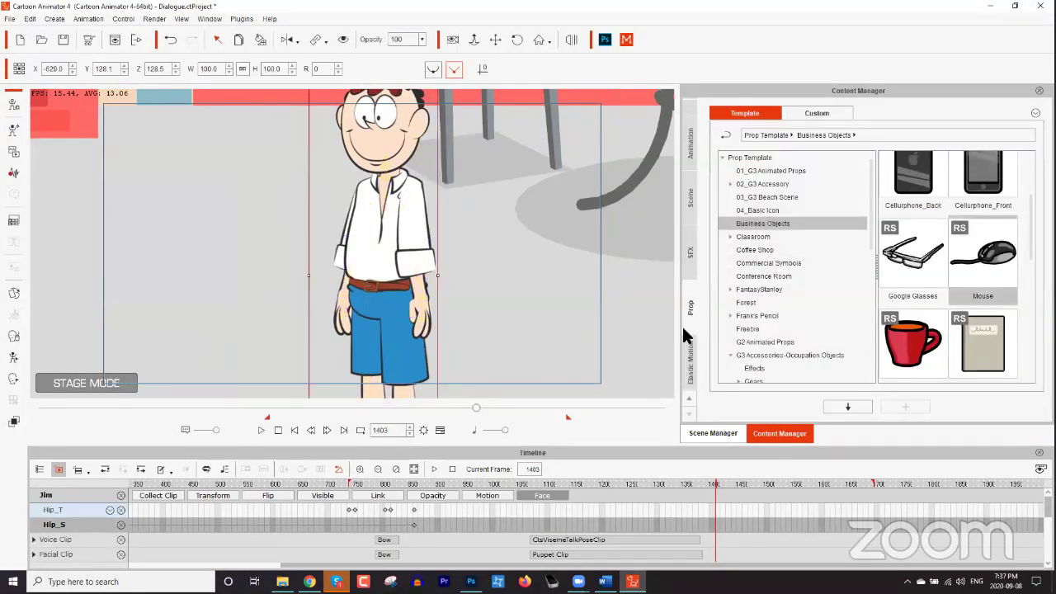
Open Jim in the Character Composer, continuing despite his existing motion, and bring up the template library.
click(13, 105)
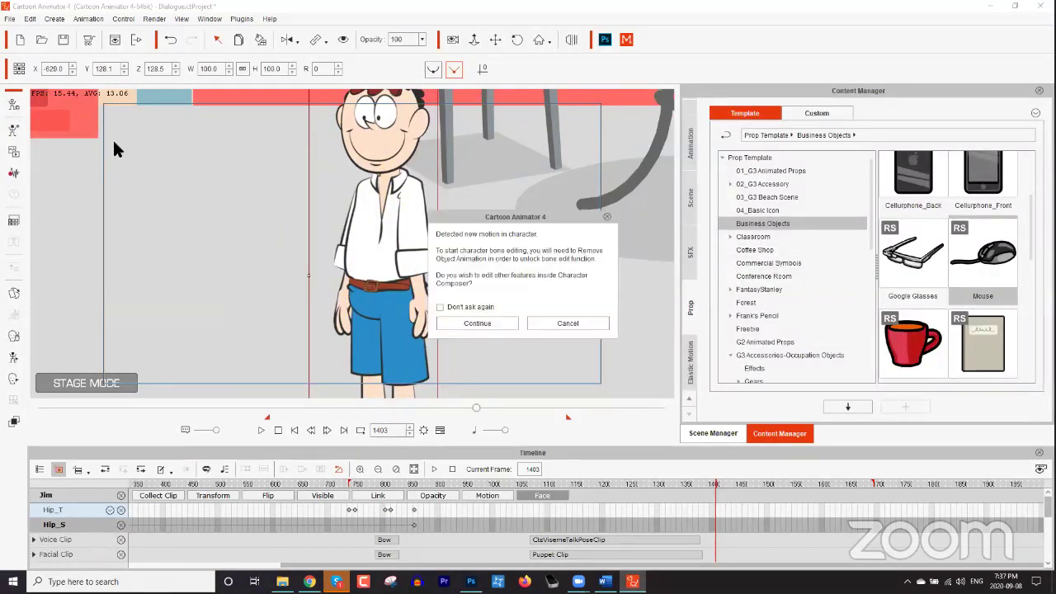
click(491, 325)
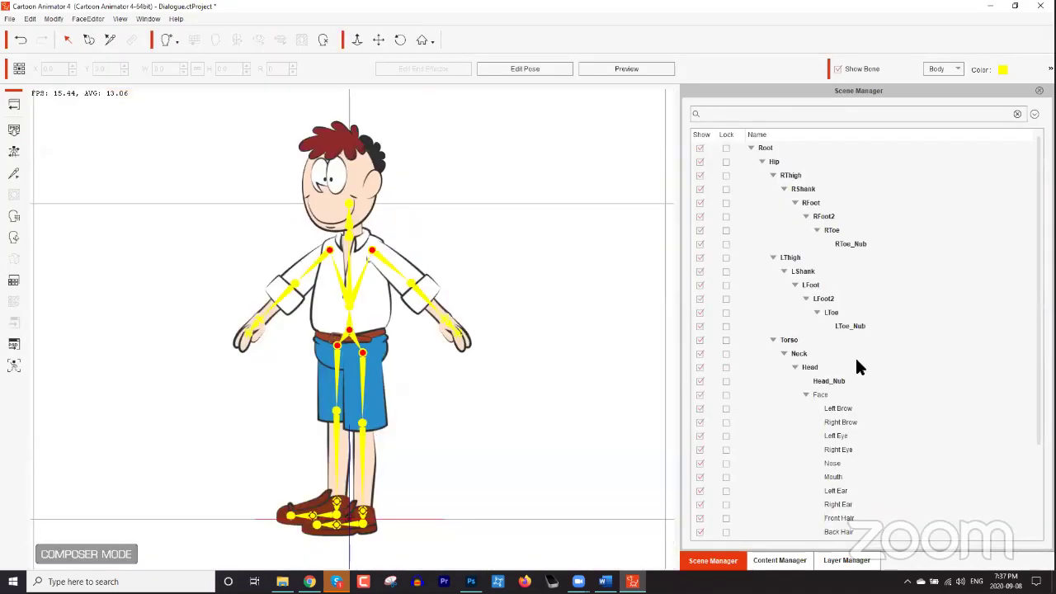
click(842, 560)
click(797, 561)
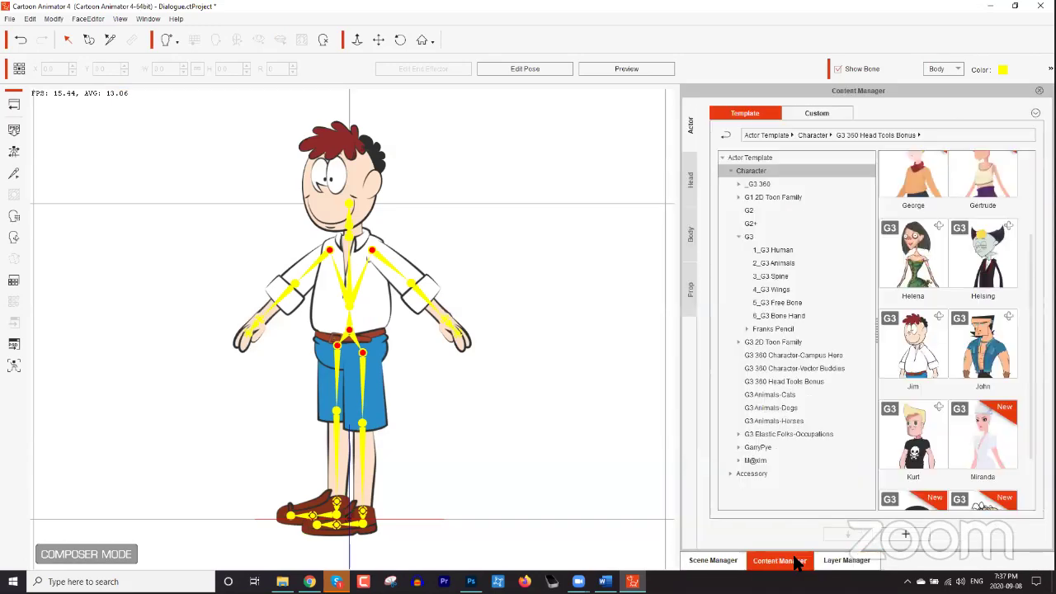
click(738, 237)
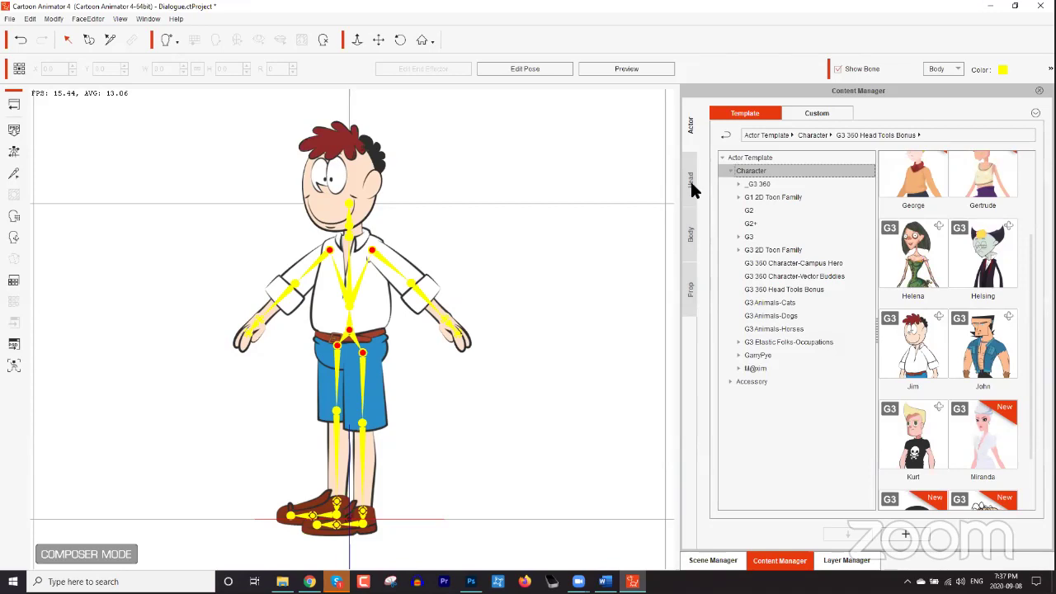
Replace Jim's hands with the Human Bone Hand from the G3 360 Human bone hand templates.
click(691, 234)
click(731, 210)
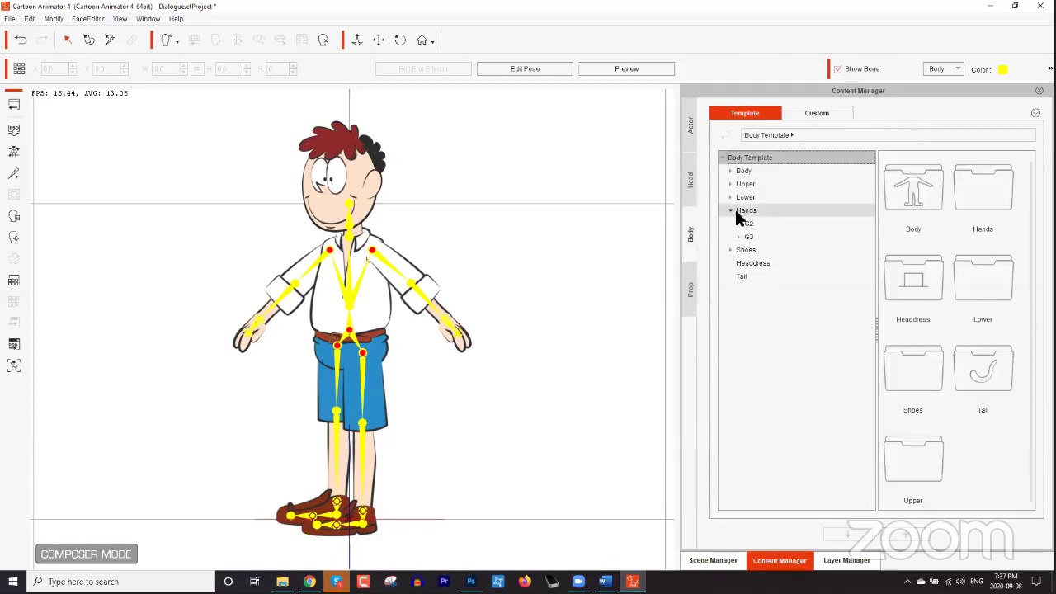
click(745, 237)
double_click(764, 250)
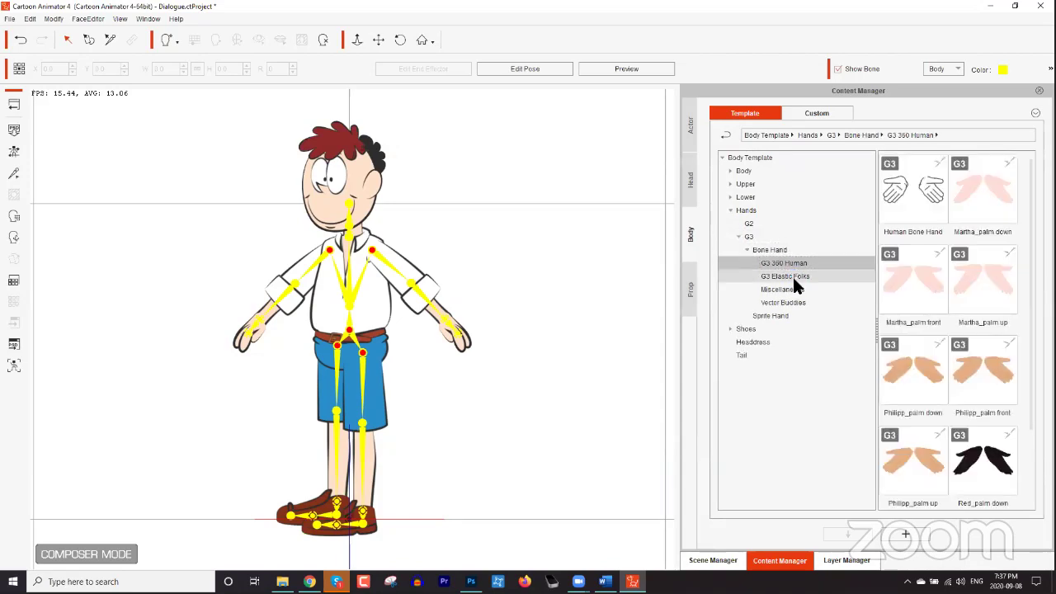
click(793, 277)
click(792, 302)
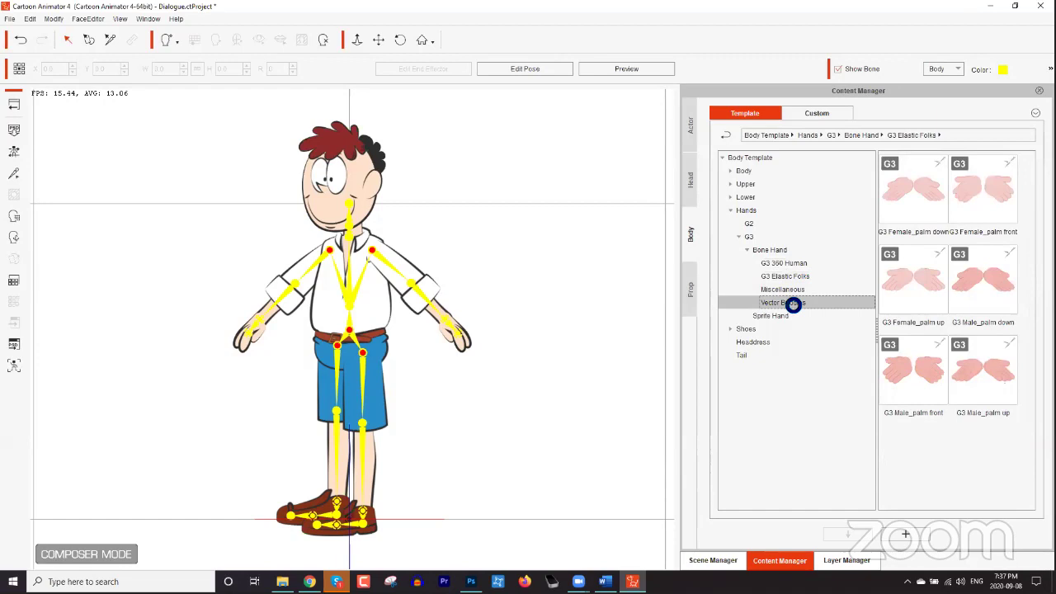
click(792, 294)
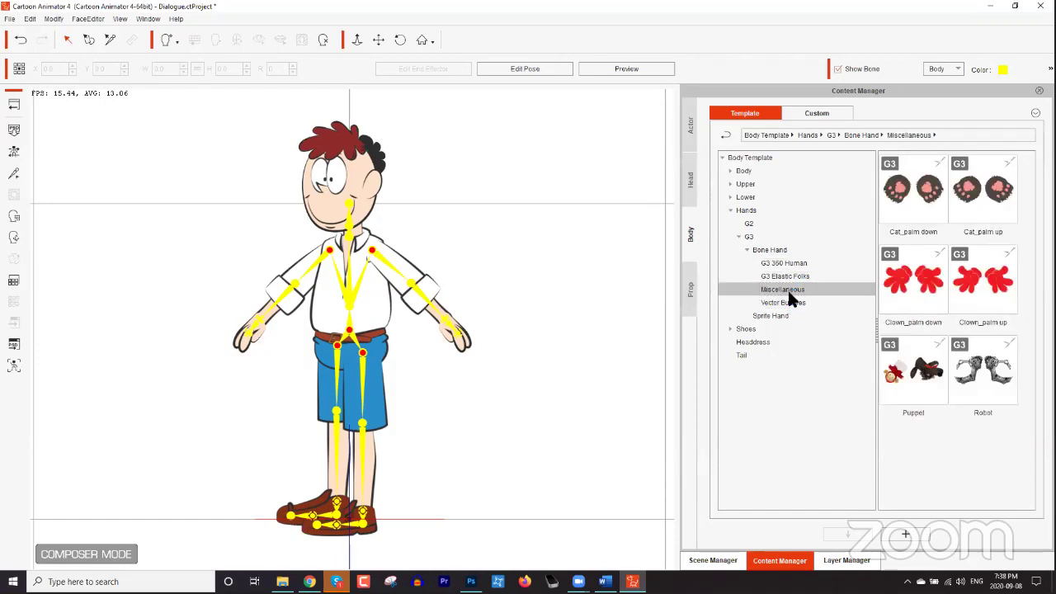
click(787, 262)
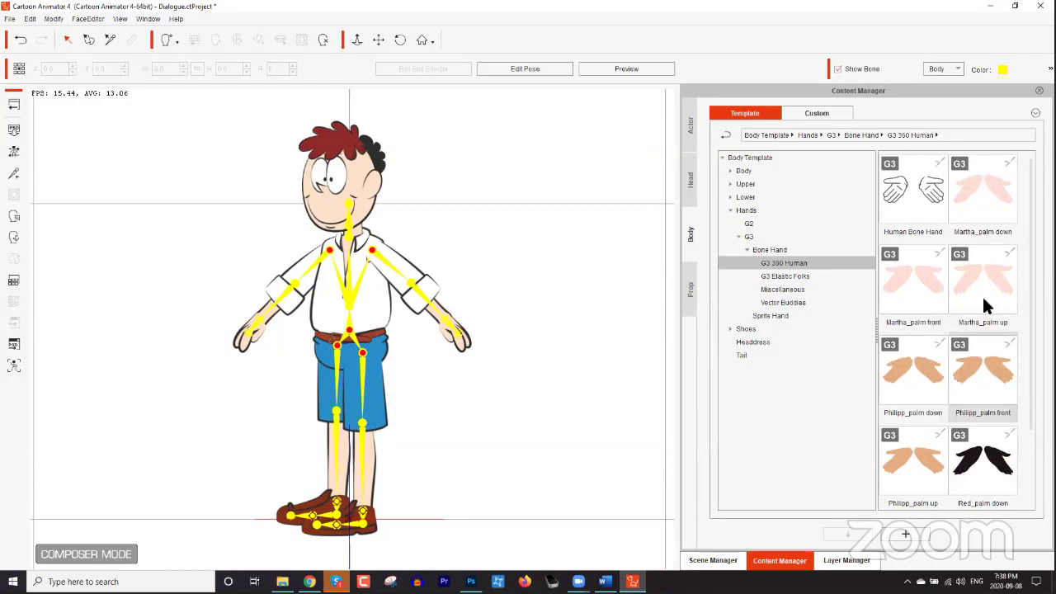
double_click(911, 196)
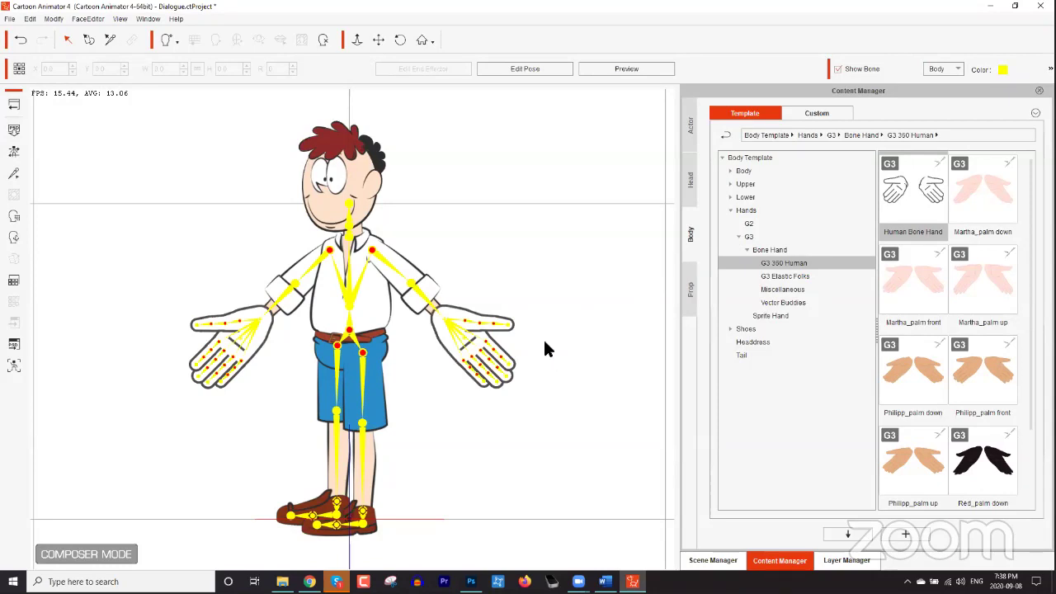
Try scaling down Jim's right hand, and undo the change.
click(247, 326)
drag(289, 329, 269, 330)
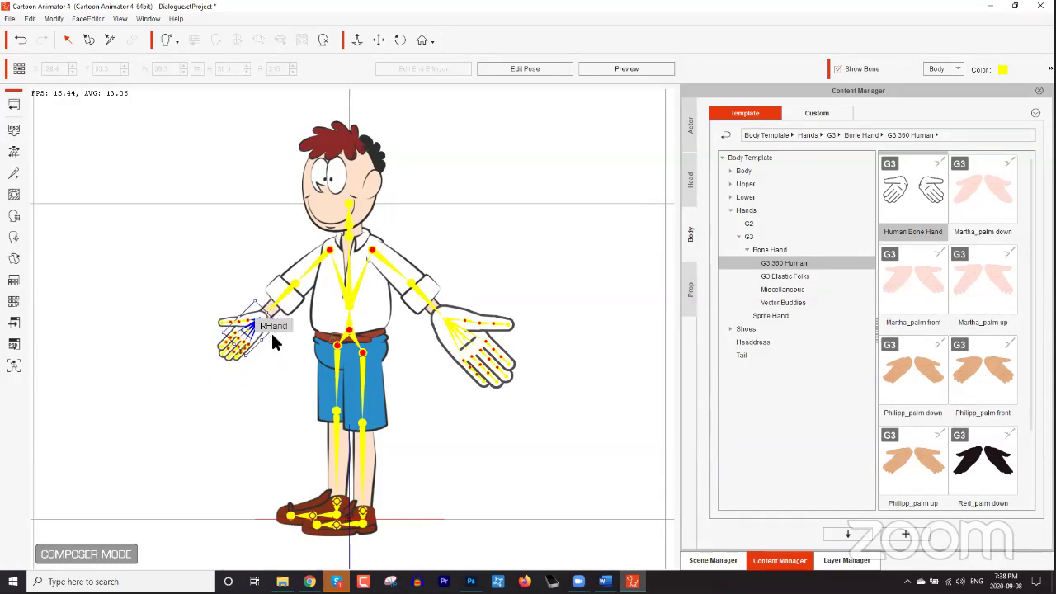
key(ctrl+z)
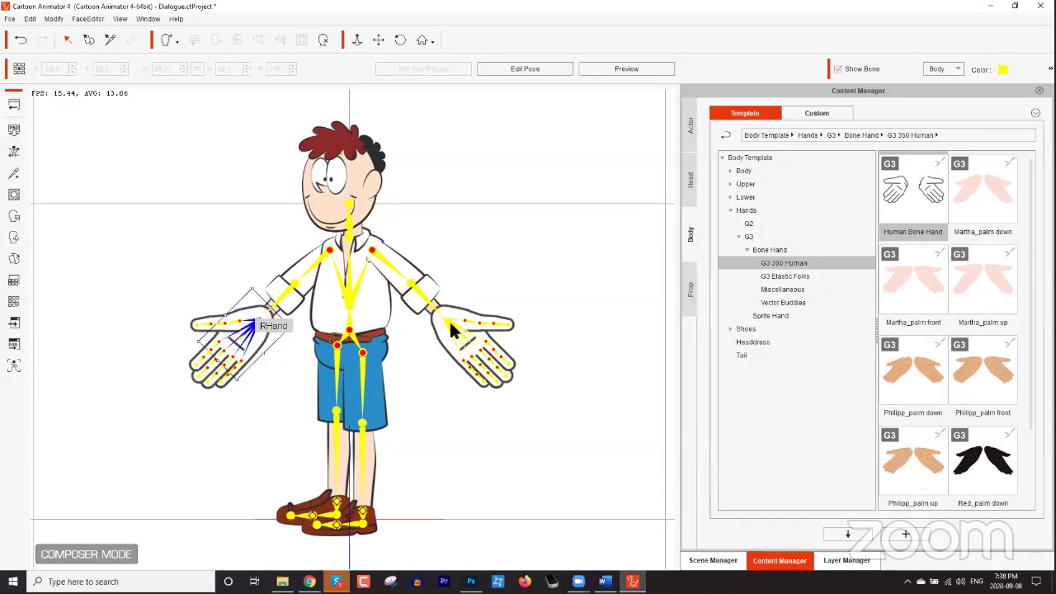
Try resizing Jim's left hand through its bones, and undo the changes.
click(450, 321)
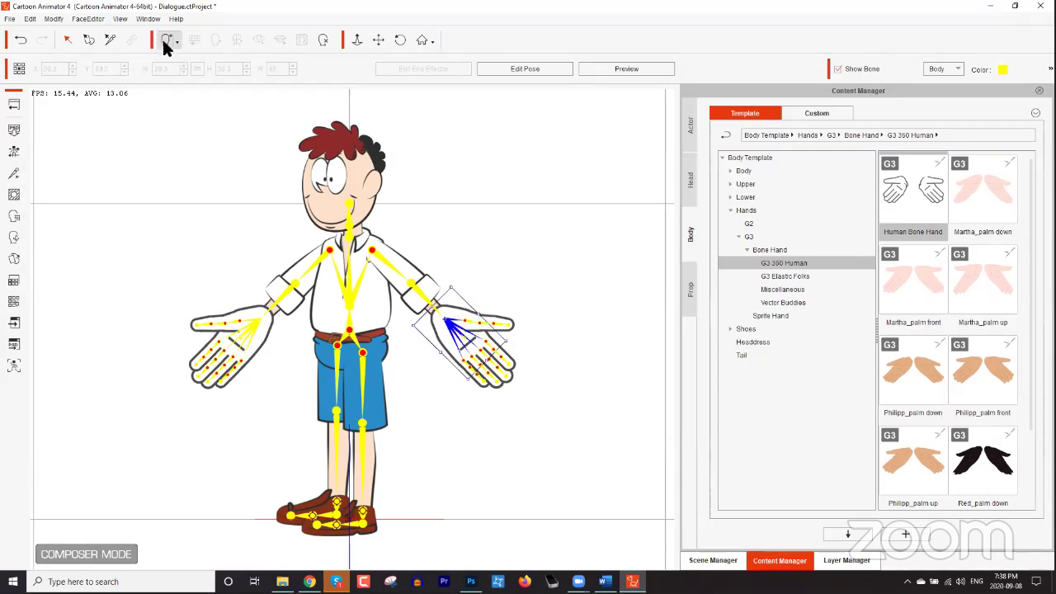
click(107, 39)
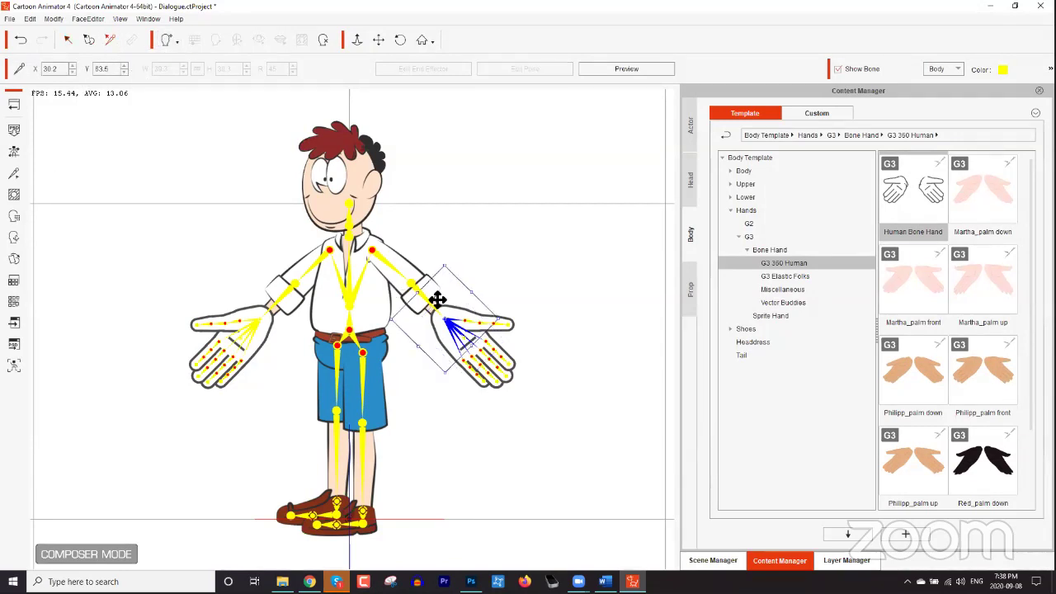
drag(488, 321, 476, 328)
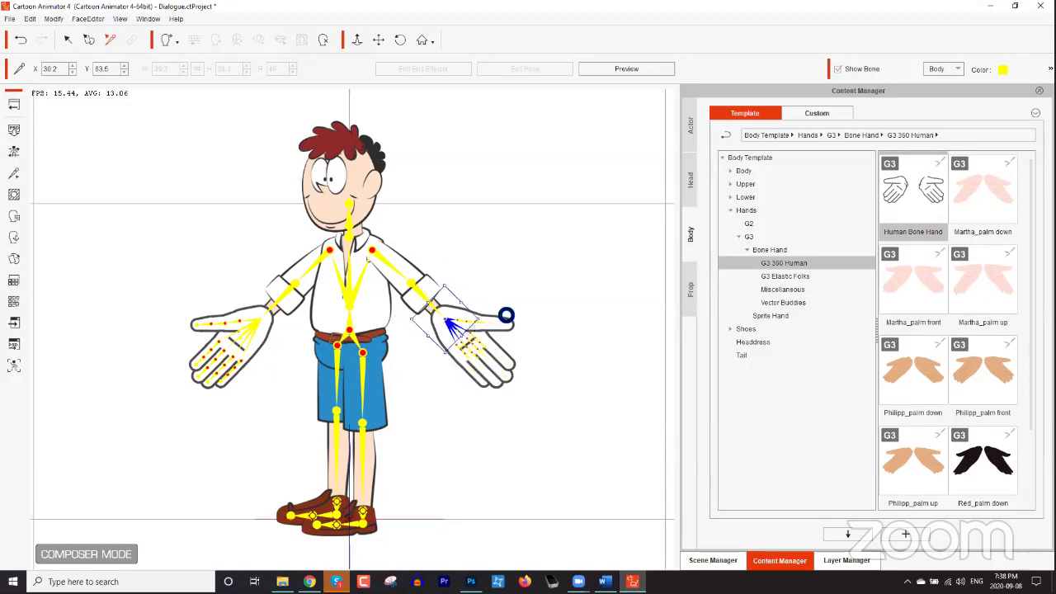
click(510, 321)
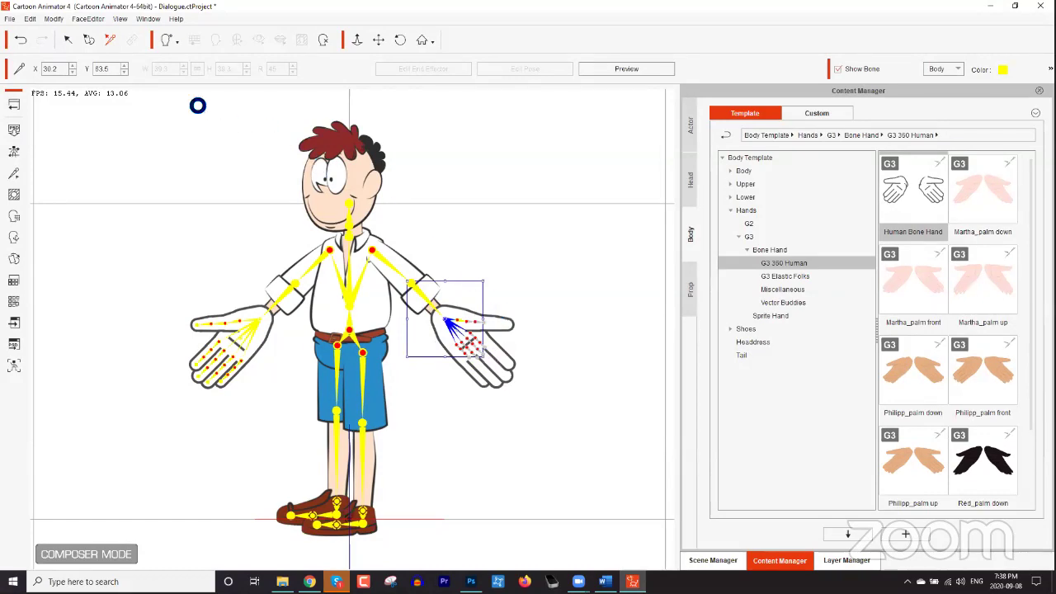
key(ctrl+z)
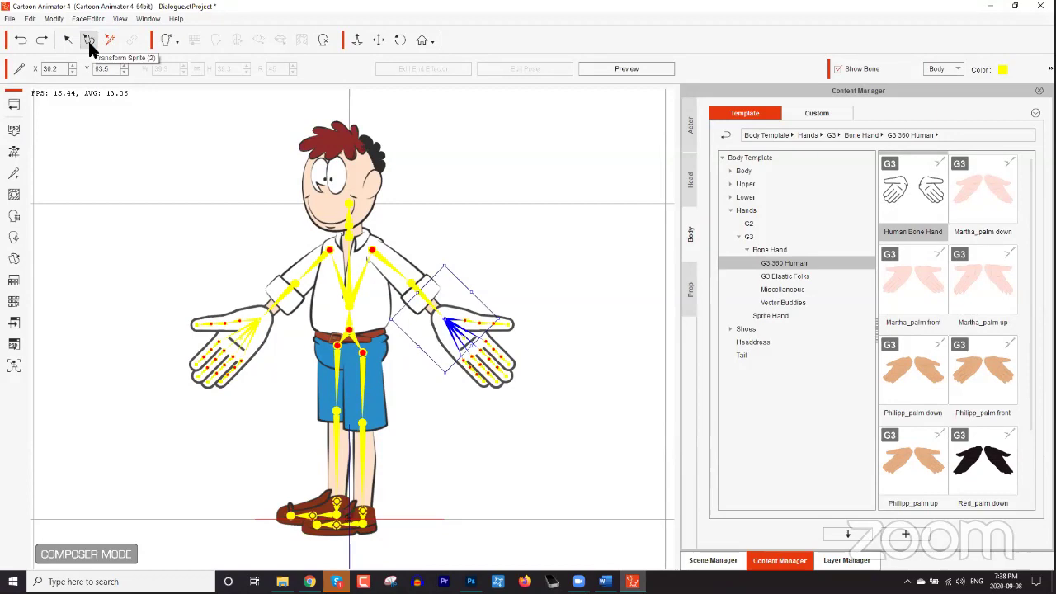
Check the Bone Editor and close it, then try scaling Jim's left hand directly and undo it.
click(13, 173)
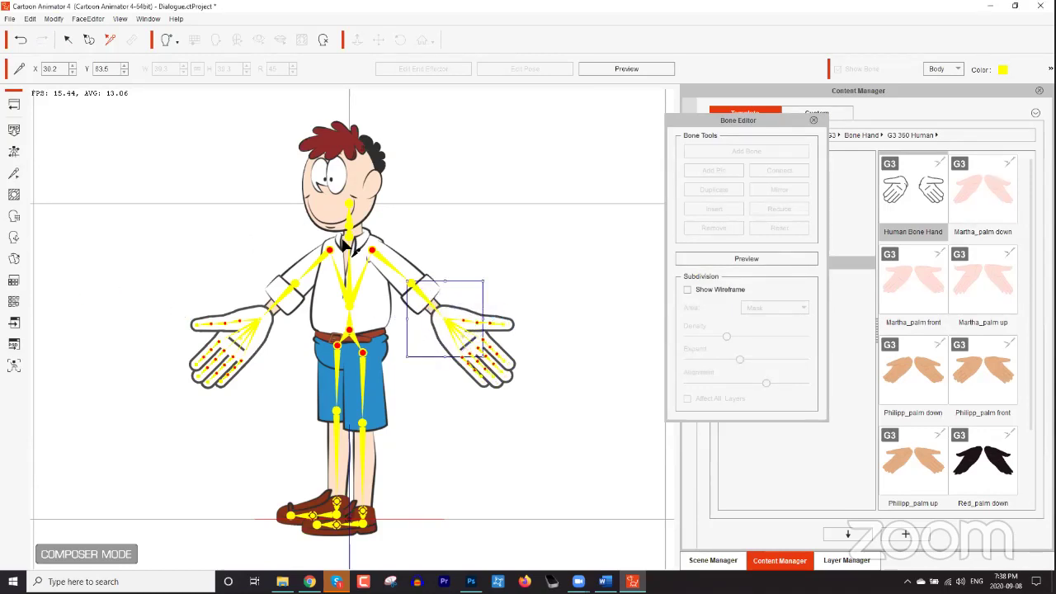
click(814, 119)
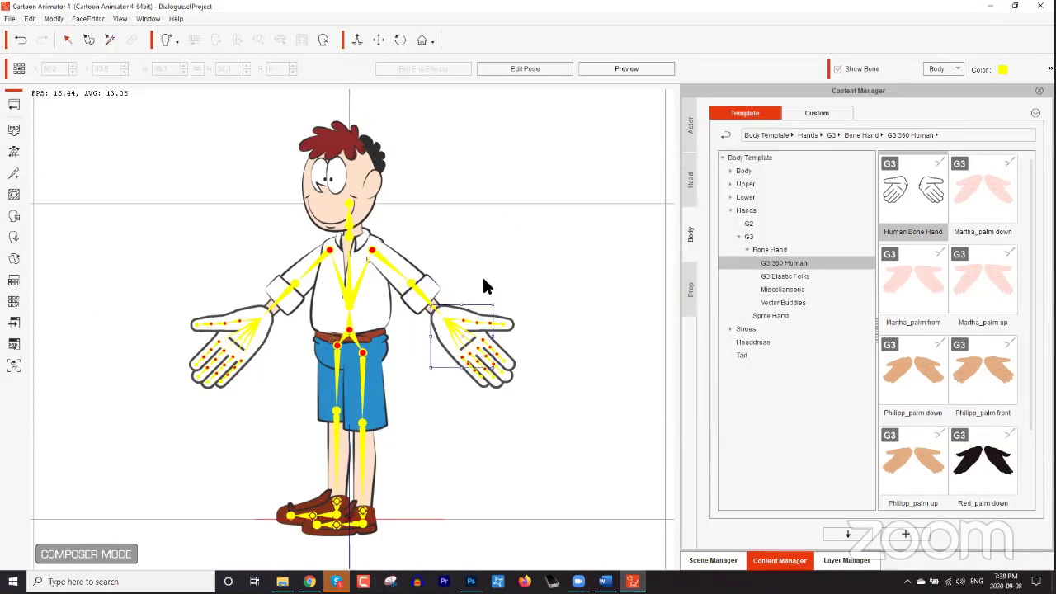
click(449, 332)
drag(498, 302, 477, 320)
key(ctrl+z)
In Edit Pose, scale Jim's left hand to about 24.3 and right hand to about 26.7, and return to the stage.
click(545, 66)
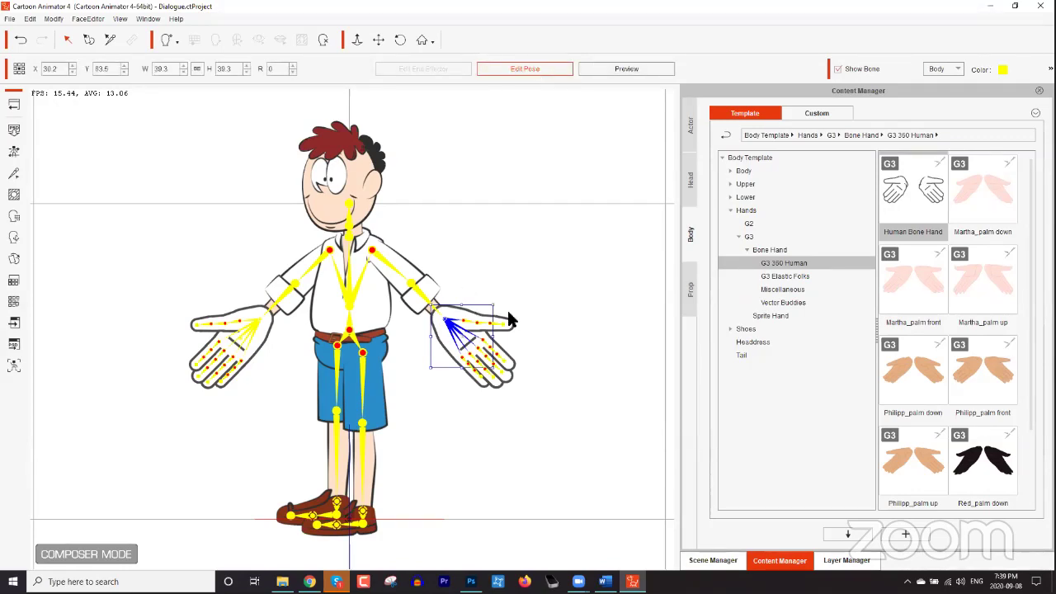
drag(490, 307, 480, 320)
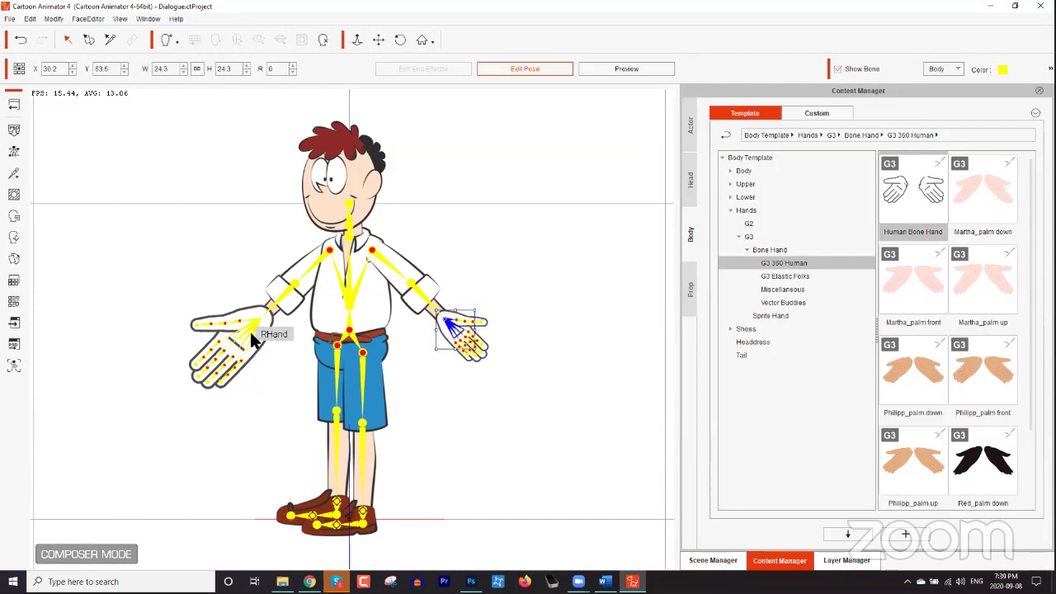
click(275, 325)
drag(284, 327, 270, 331)
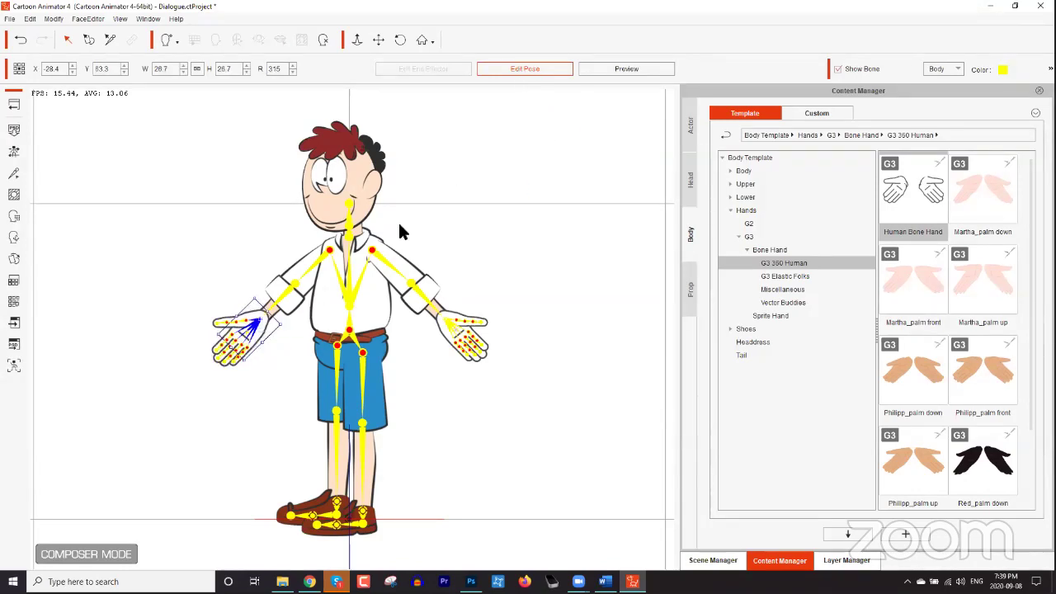
click(15, 106)
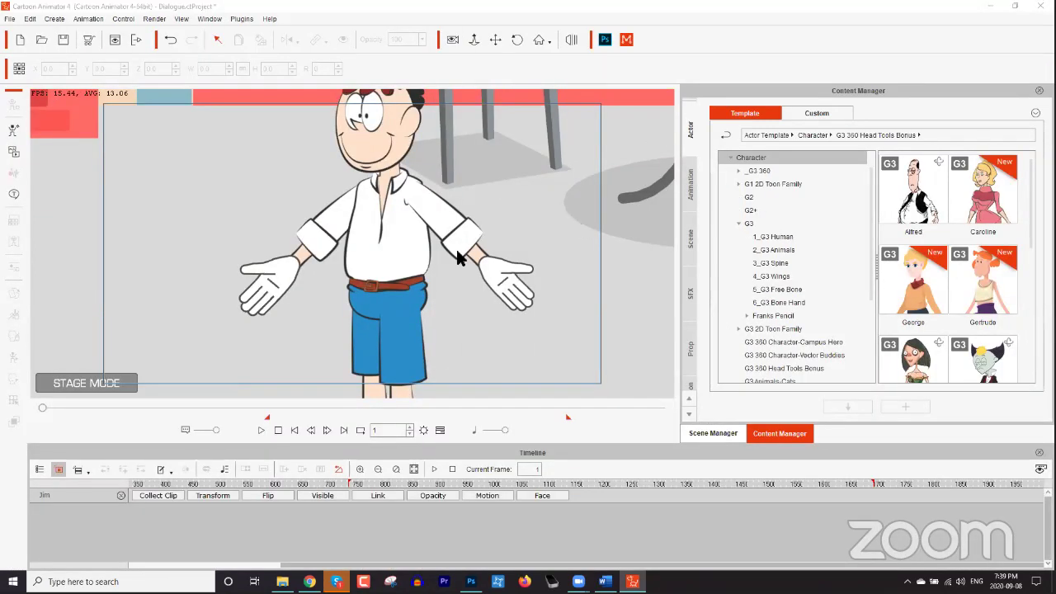
click(507, 277)
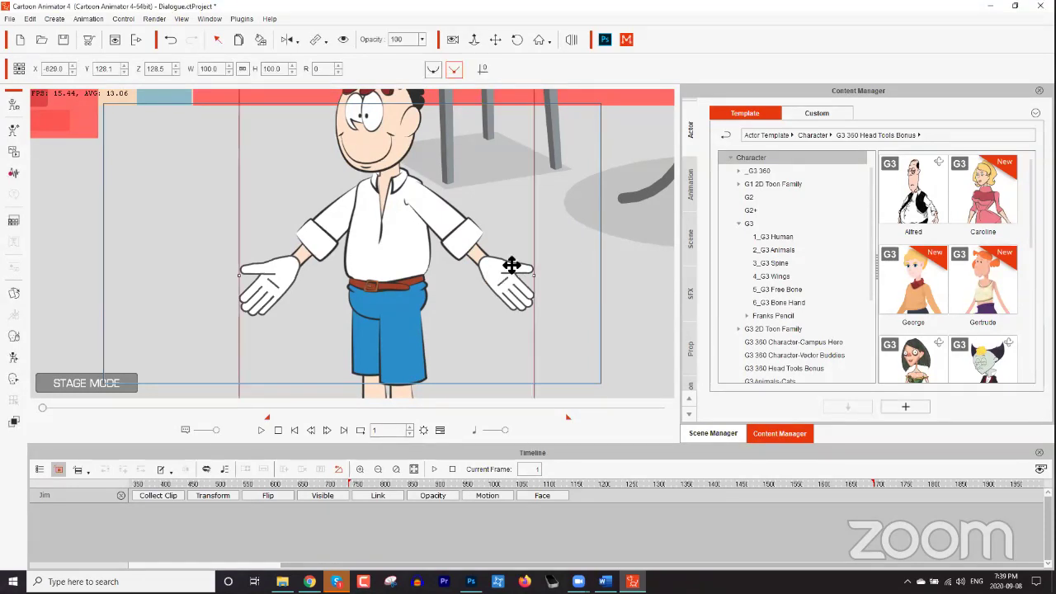
Import the Hot_Dog image from File Explorer into the scene as a prop.
click(282, 580)
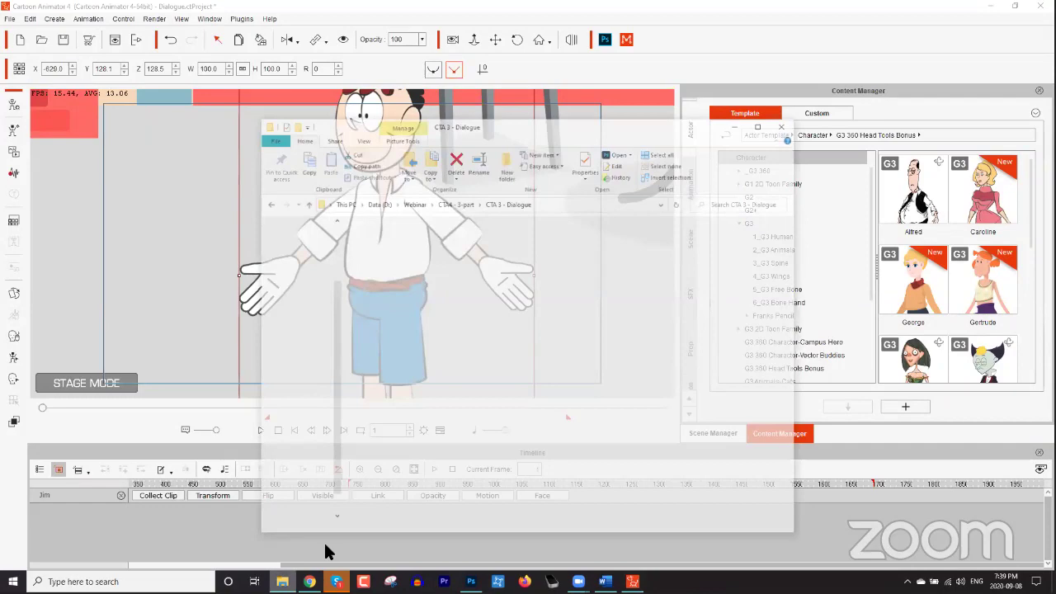
click(205, 264)
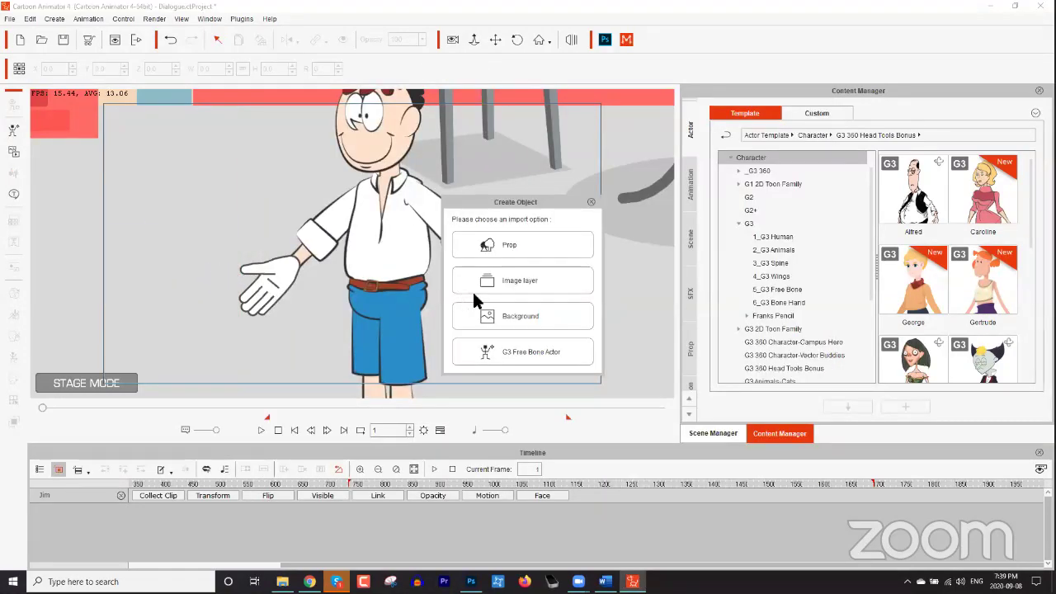
click(534, 239)
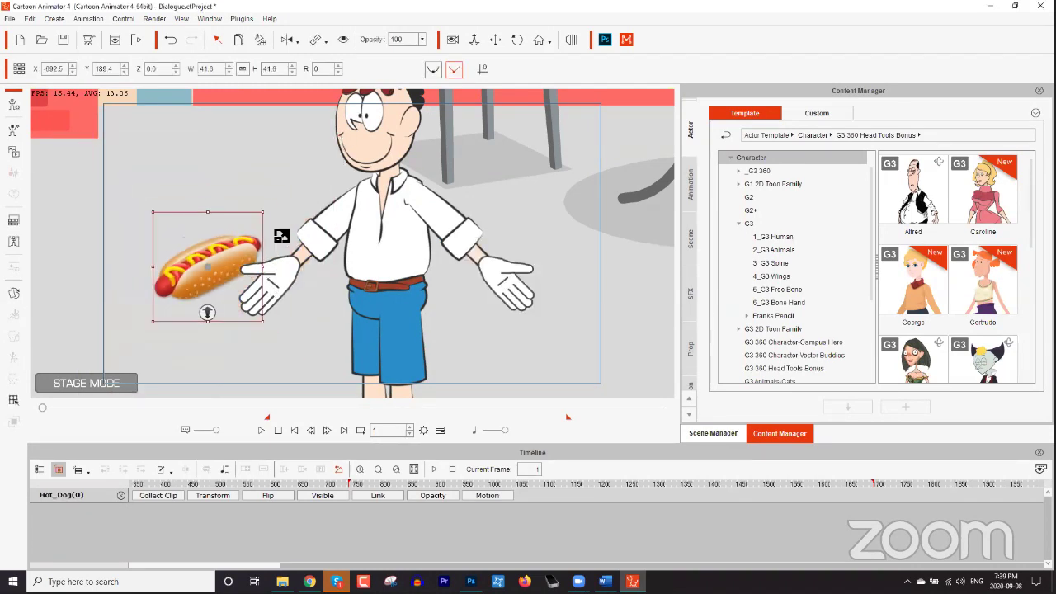
Place the hot dog over Jim's right hand, rotated to 268 and scaled to about 22.5, at a Z depth of about 162.
drag(265, 305, 237, 225)
drag(225, 290, 322, 334)
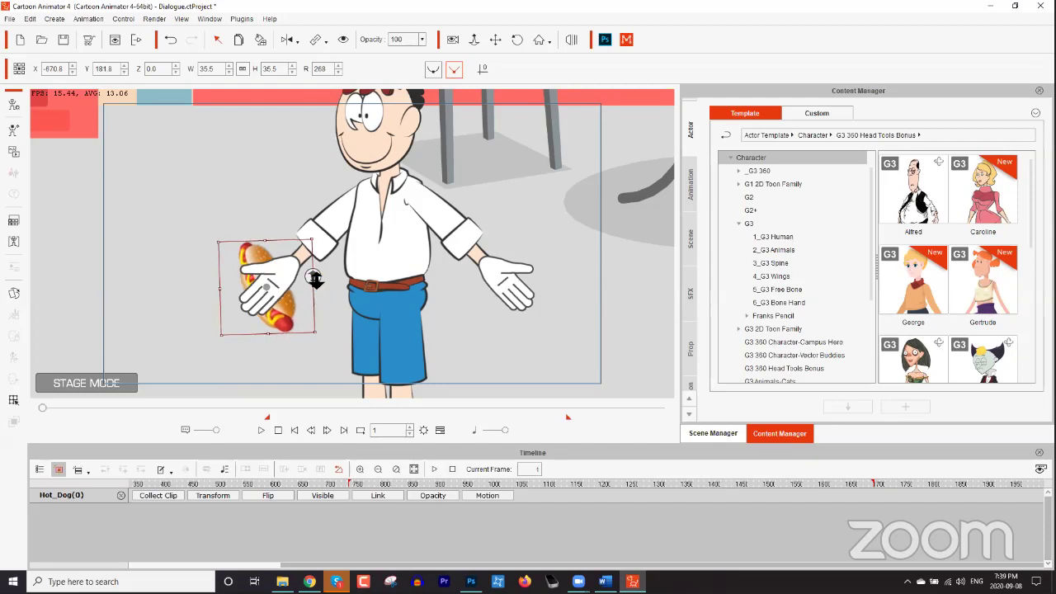
drag(315, 278, 283, 305)
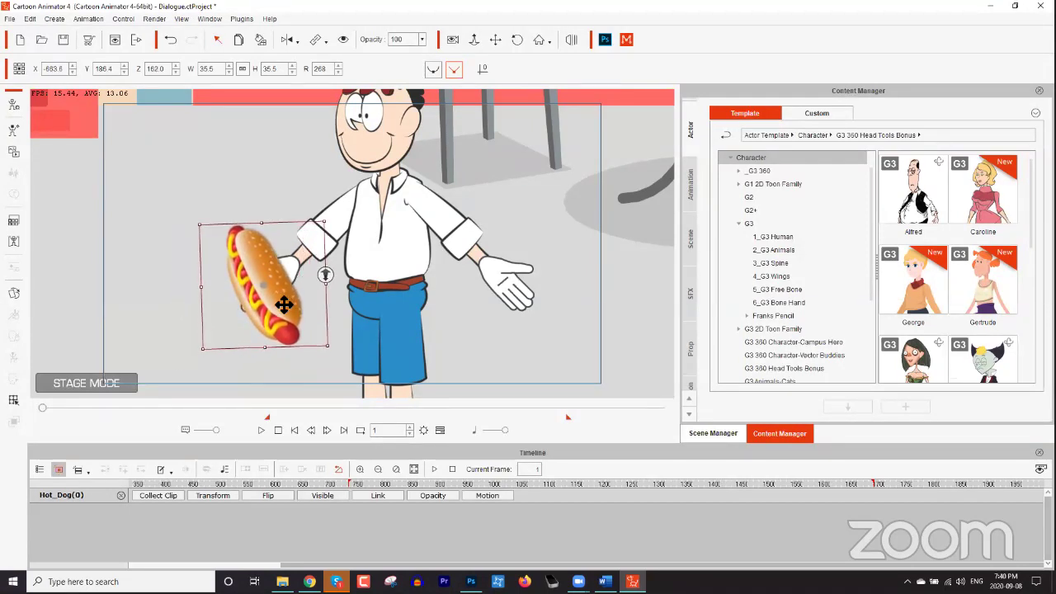
drag(324, 225, 308, 252)
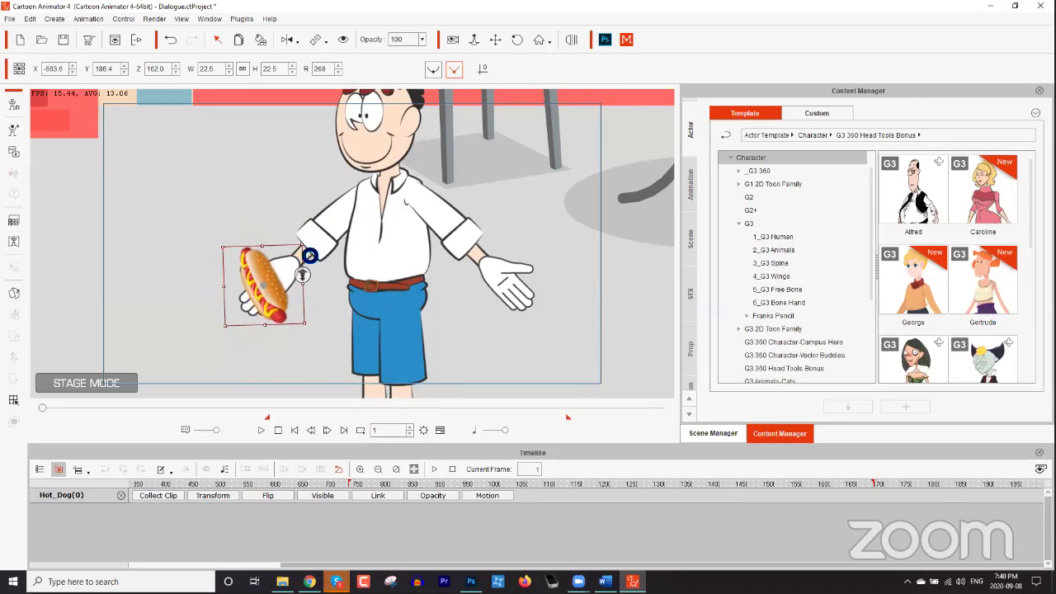
Duplicate Jim, place the copy between him and the lamp post at X about -707.8, and flip it horizontally.
drag(347, 271, 496, 254)
drag(497, 254, 462, 351)
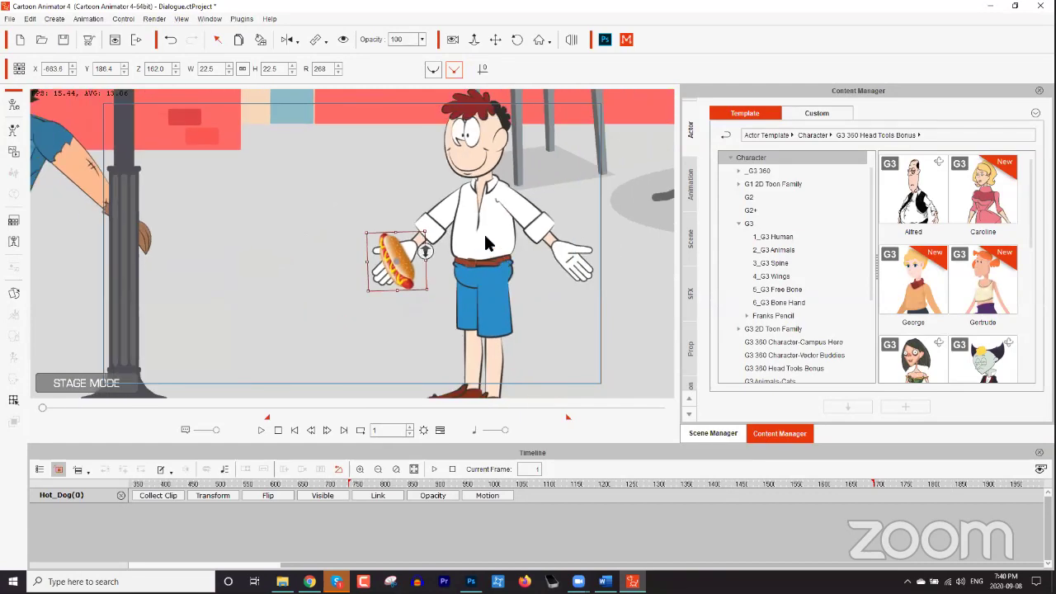
click(483, 231)
scroll(499, 235, up, 2)
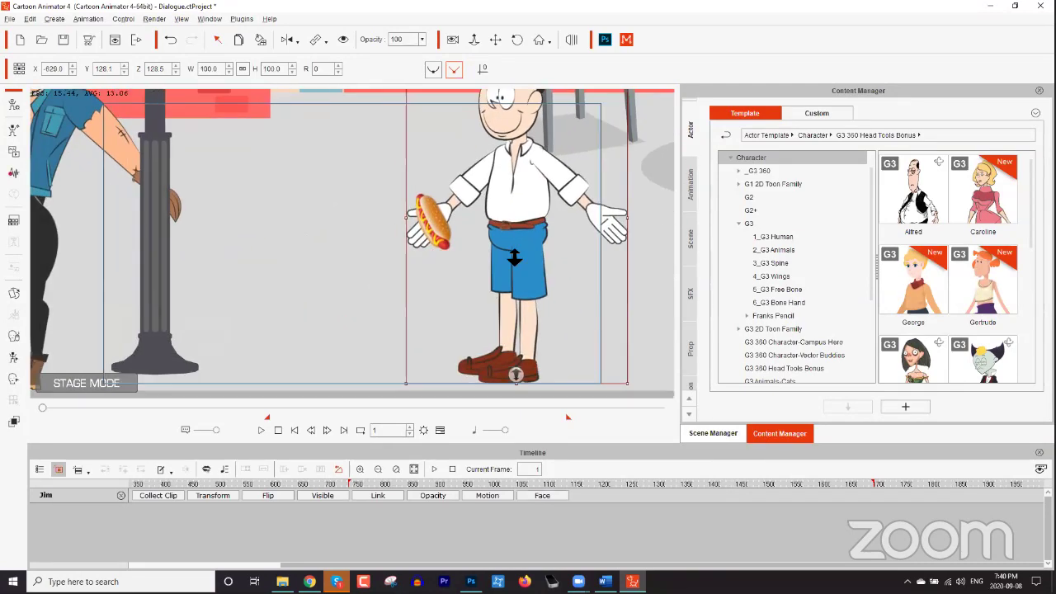
drag(507, 237, 498, 278)
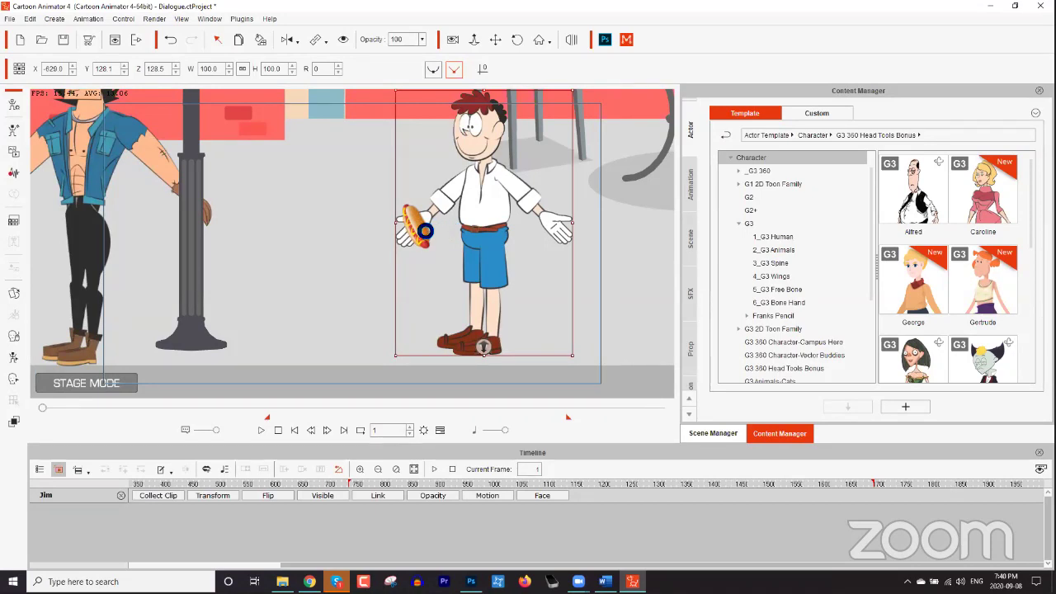
key(ctrl+c)
key(ctrl+v)
drag(415, 233, 333, 231)
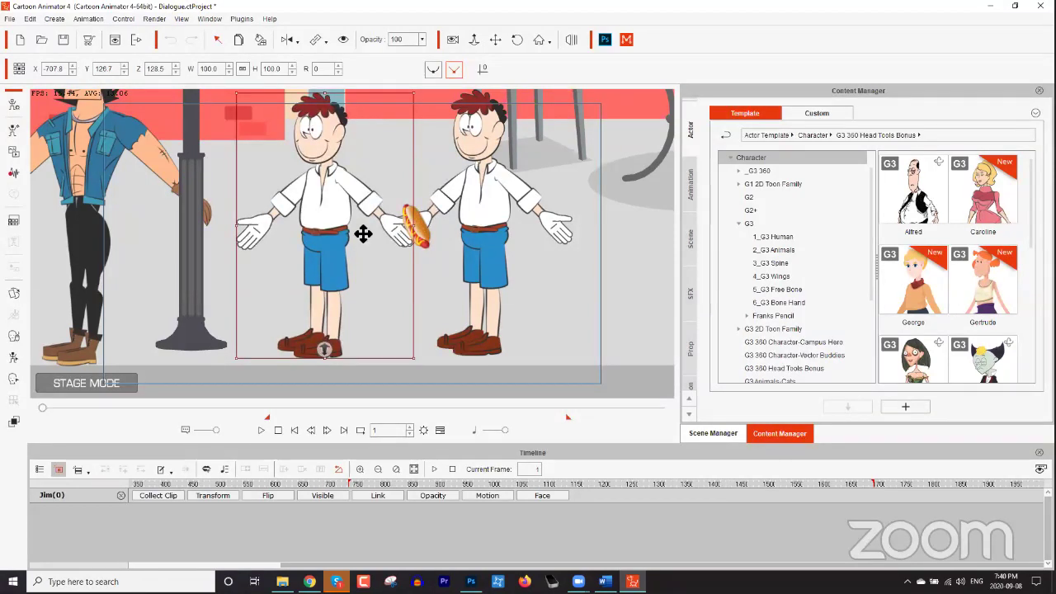
click(282, 43)
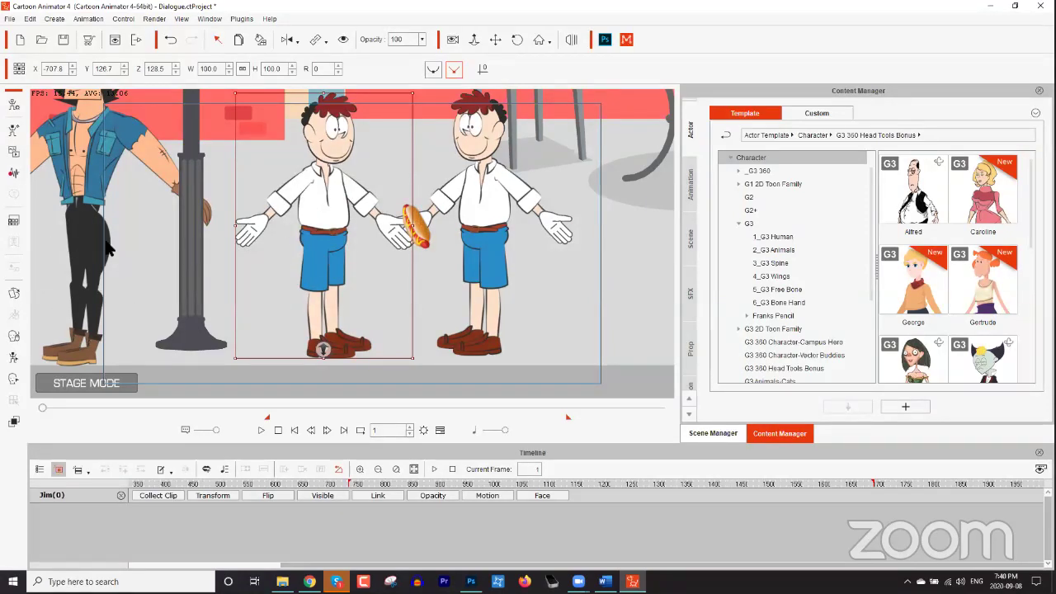
Inspect the available left hand sprites of the duplicated Jim in the Sprite Editor, and close the editor.
click(14, 292)
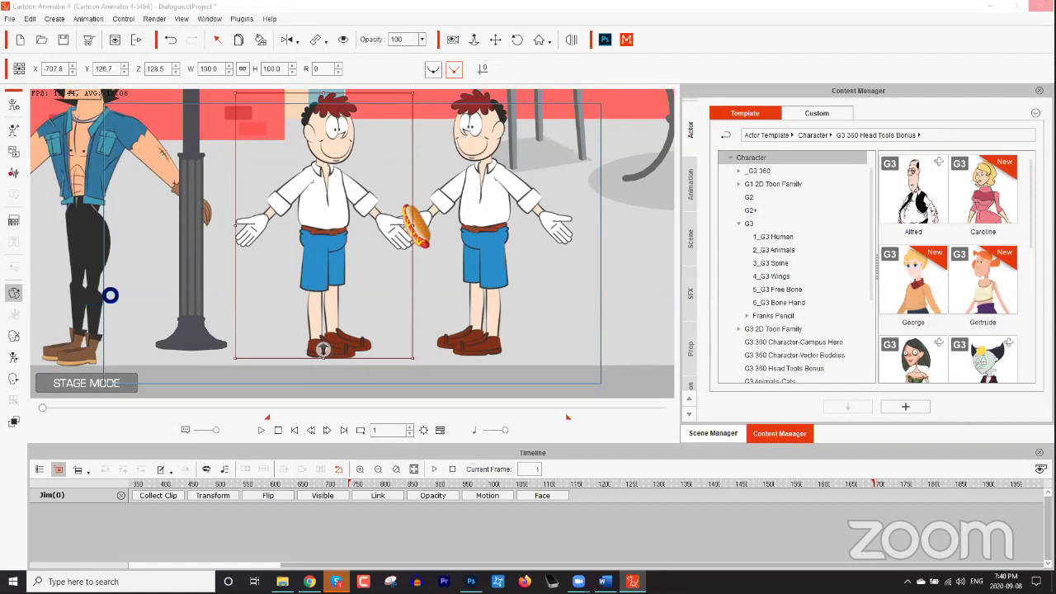
click(292, 276)
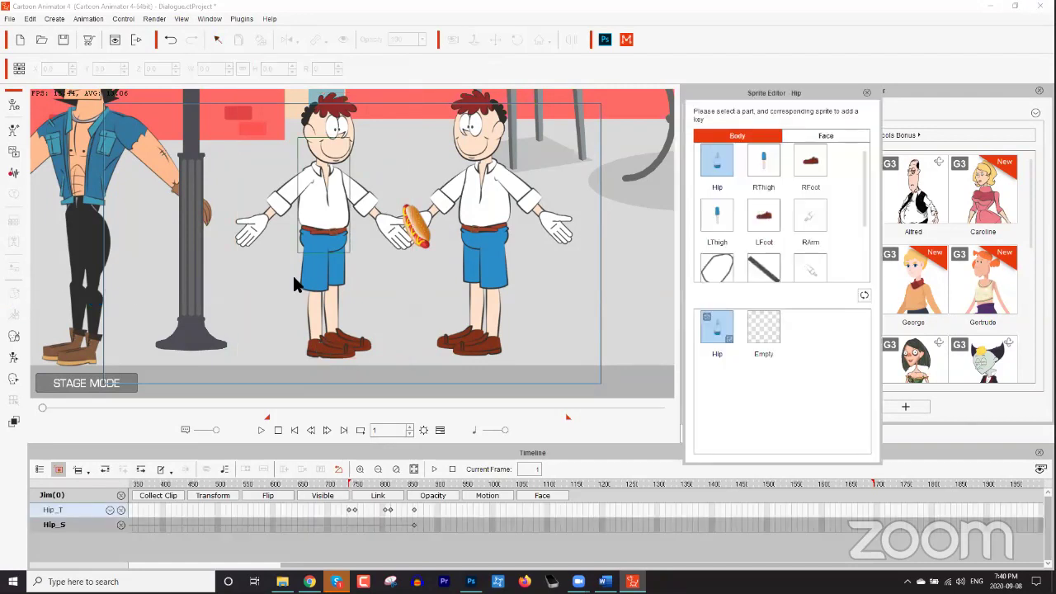
click(254, 232)
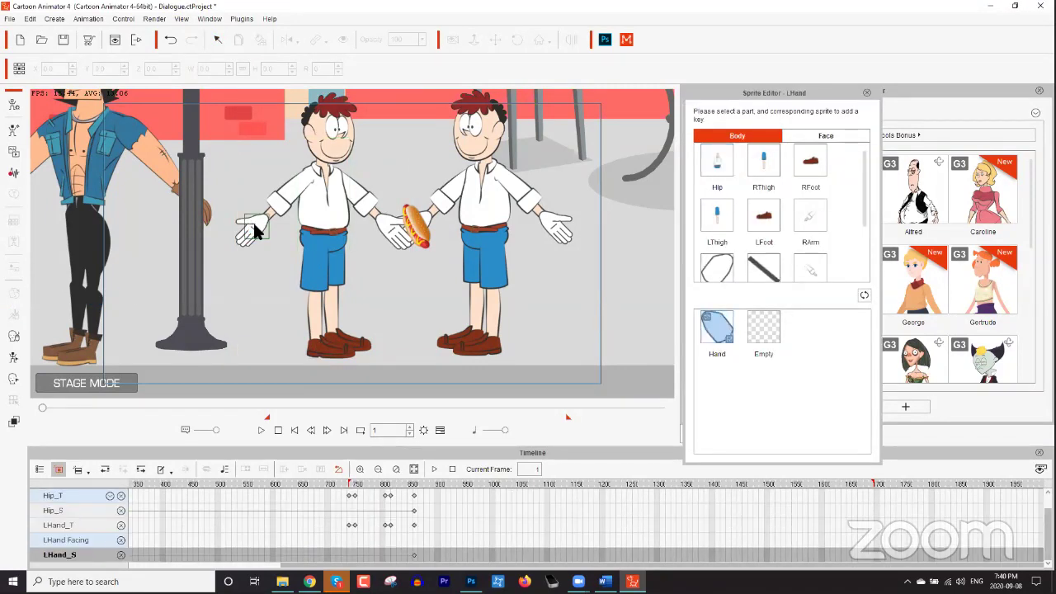
scroll(863, 212, down, 3)
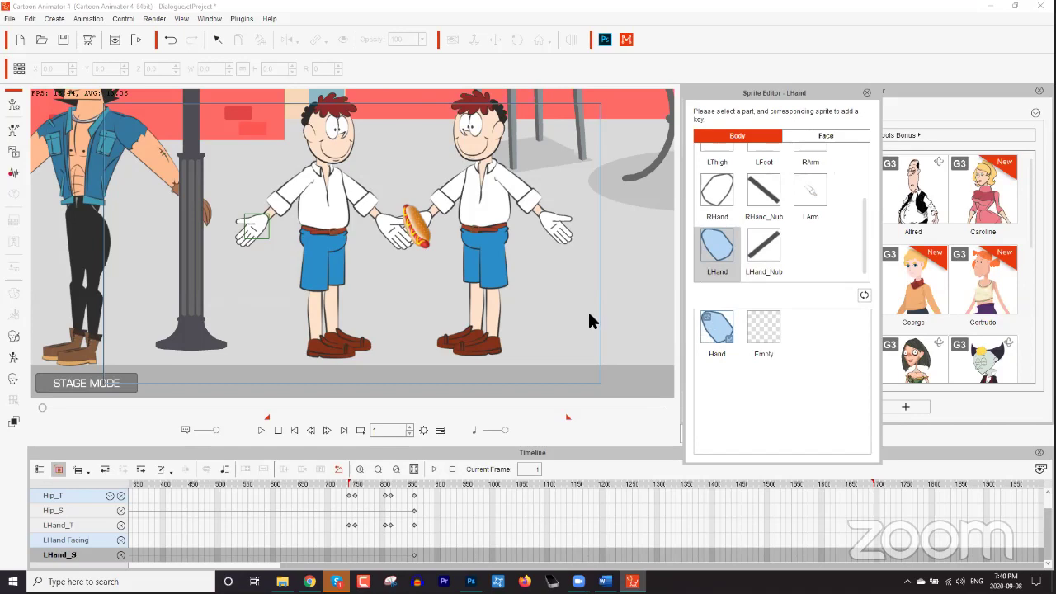
click(866, 93)
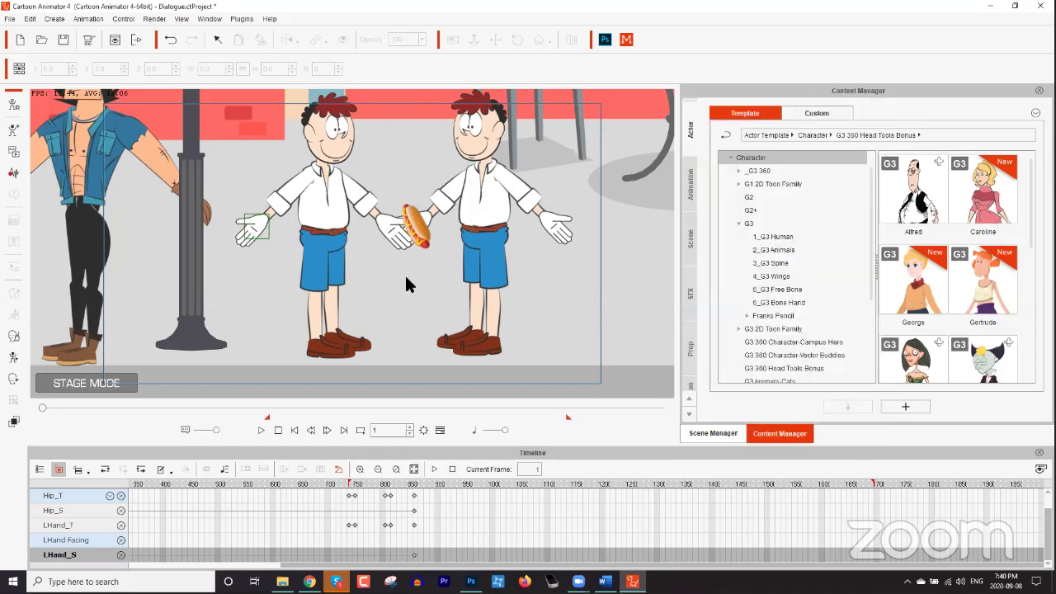
Bring the duplicated Jim forward to Z 197.5, scale him to 95.7, and place him at about X -700, Y 130.
click(310, 235)
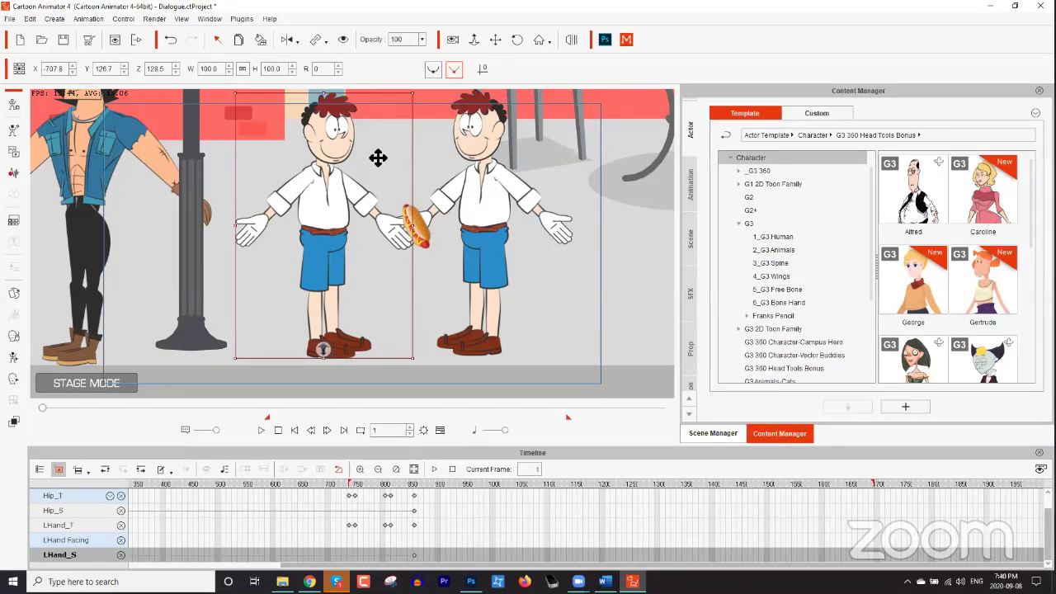
drag(322, 348, 323, 357)
drag(330, 243, 339, 240)
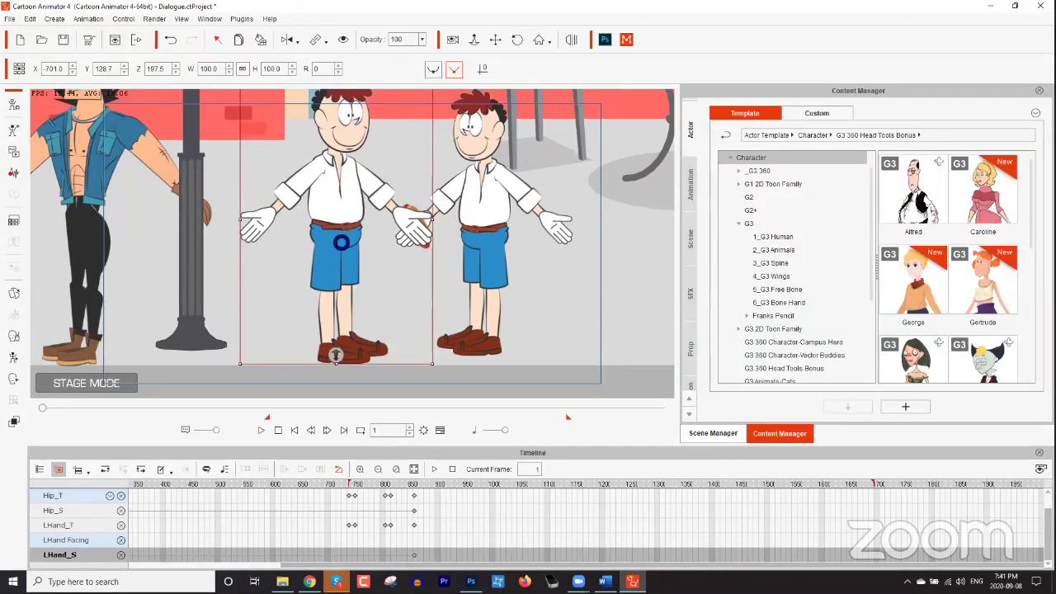
mouse_move(361, 235)
mouse_down()
mouse_move(264, 228)
mouse_move(358, 237)
mouse_up()
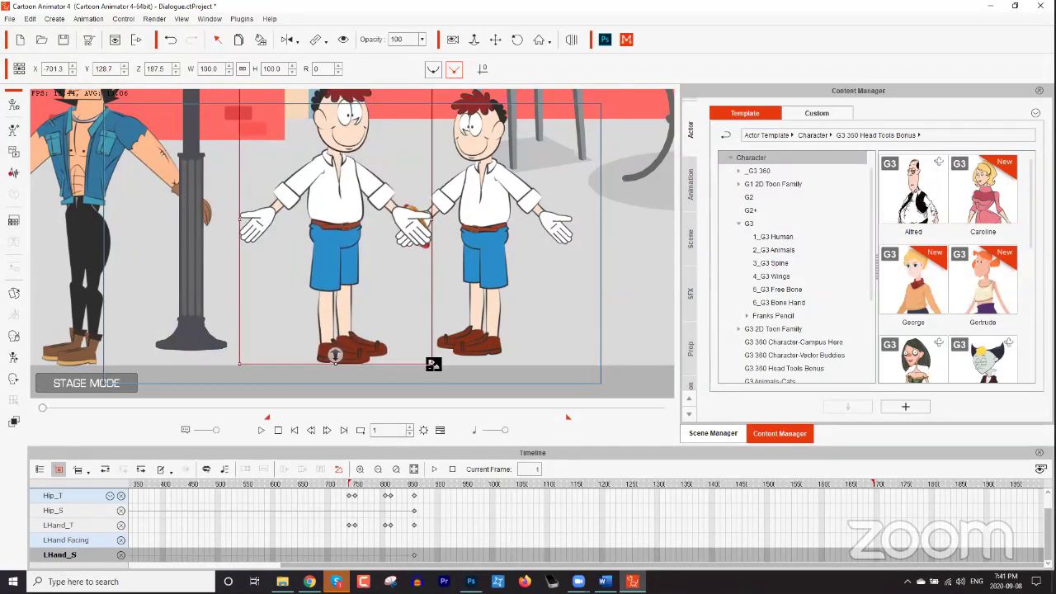
drag(433, 364, 429, 360)
drag(322, 274, 331, 266)
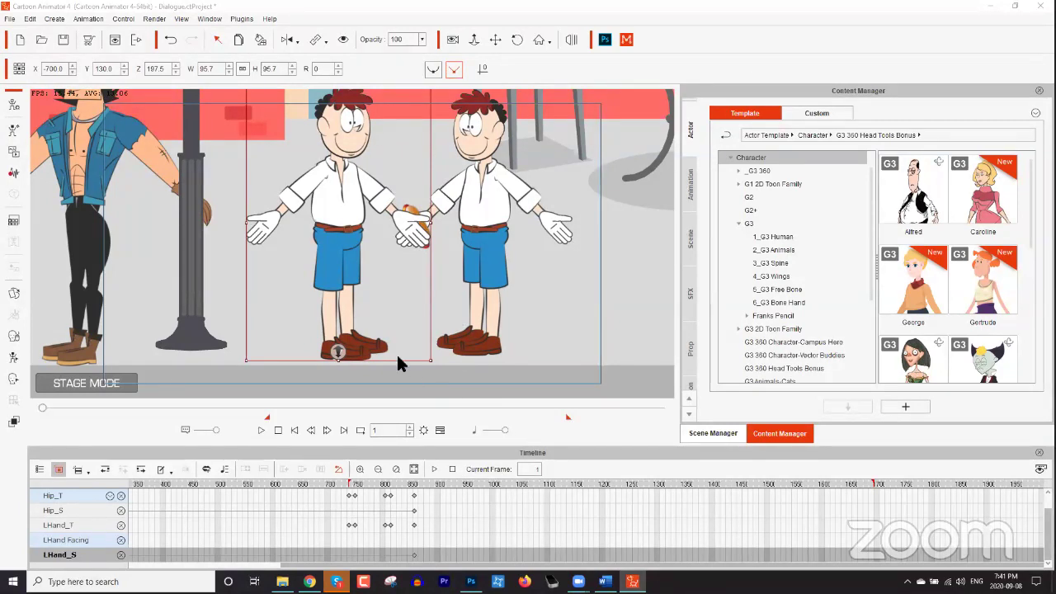
Start a new empty project and add the G3 character George to the stage.
click(20, 39)
click(544, 318)
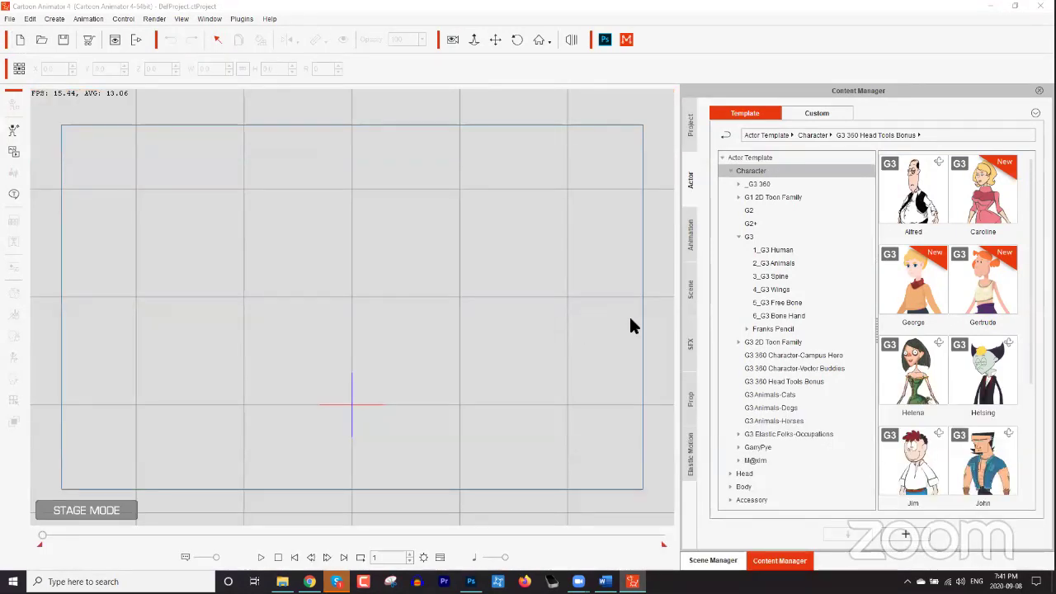
double_click(923, 285)
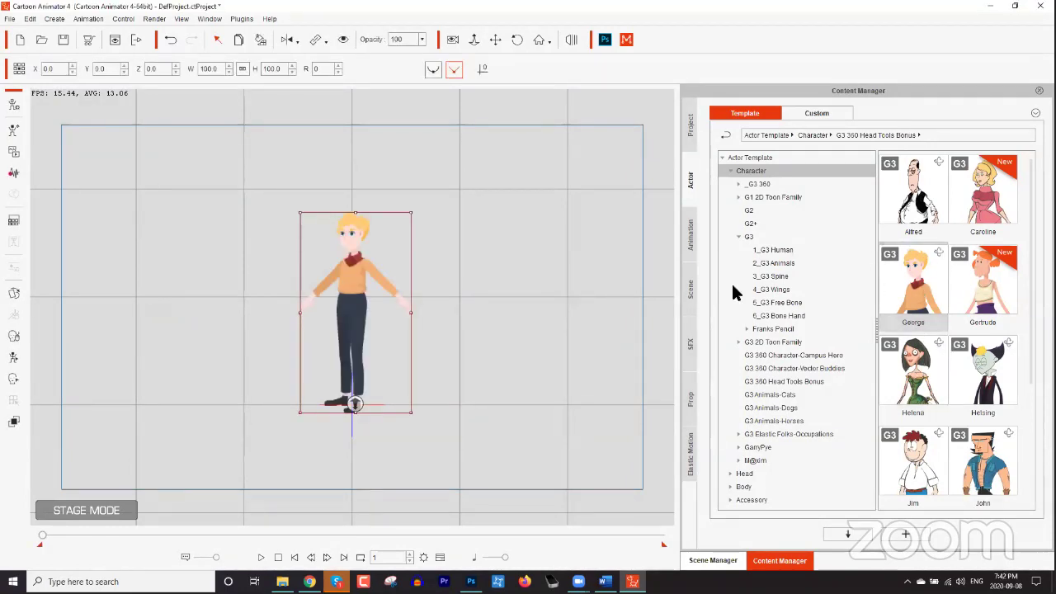
drag(483, 388, 412, 169)
drag(478, 332, 445, 177)
drag(482, 270, 347, 272)
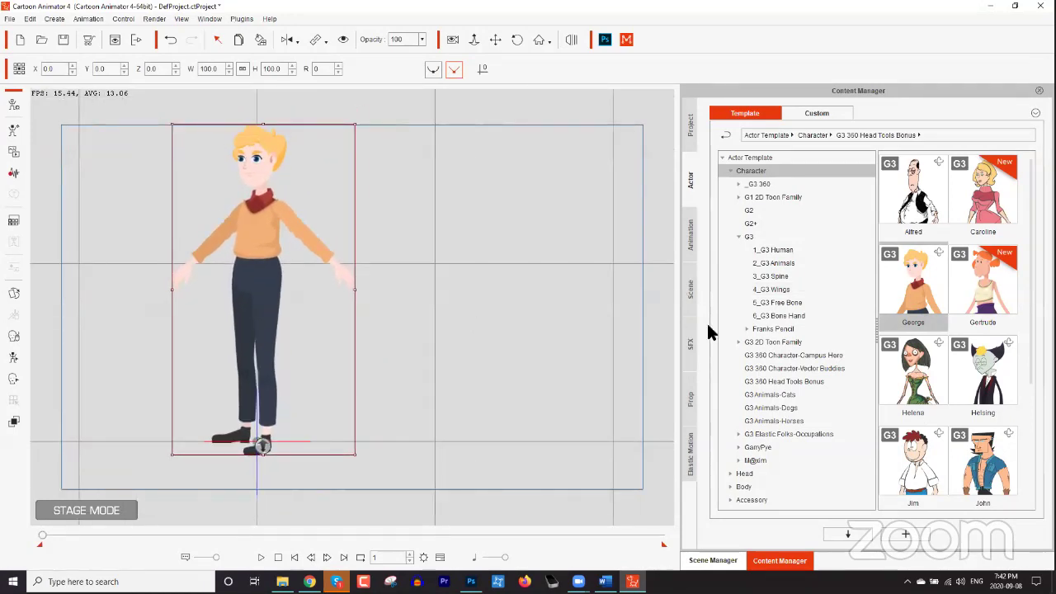
Apply the Walk(2L) motion from the Elastic Folks_Side Move templates to George and return to frame 1.
click(689, 236)
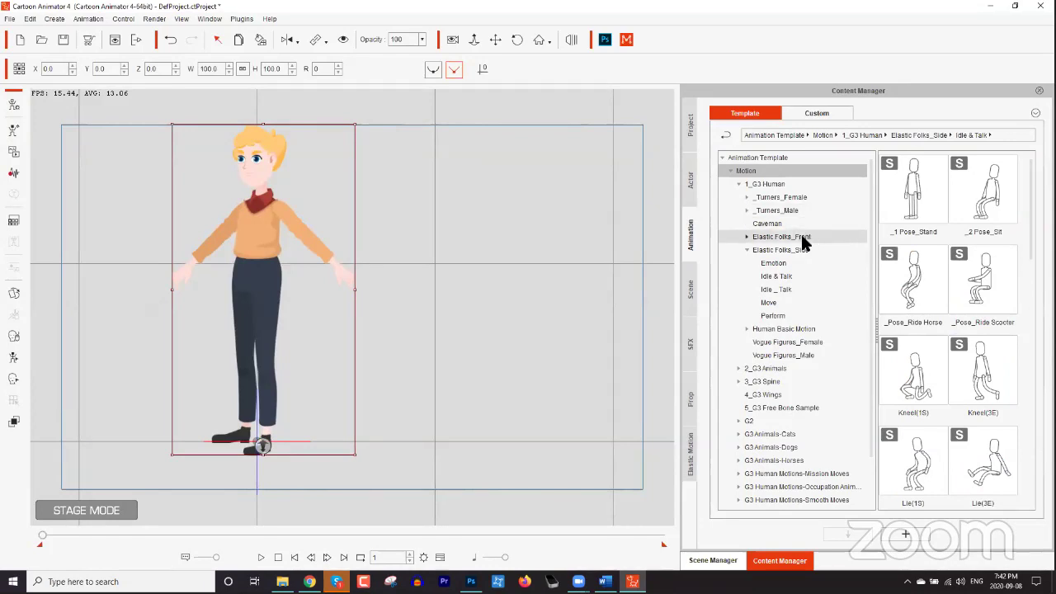
click(774, 303)
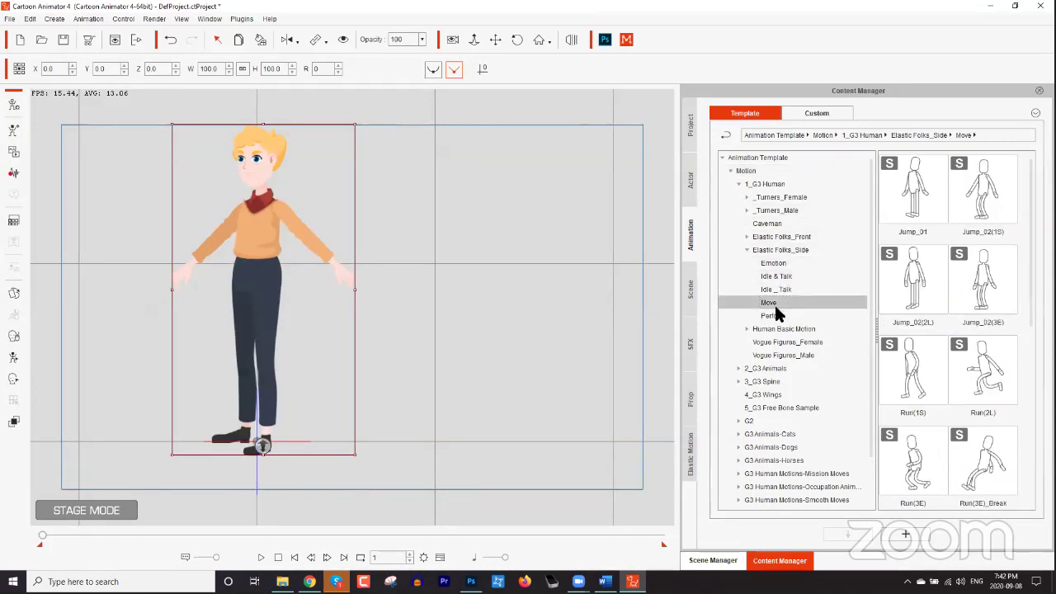
scroll(949, 330, down, 5)
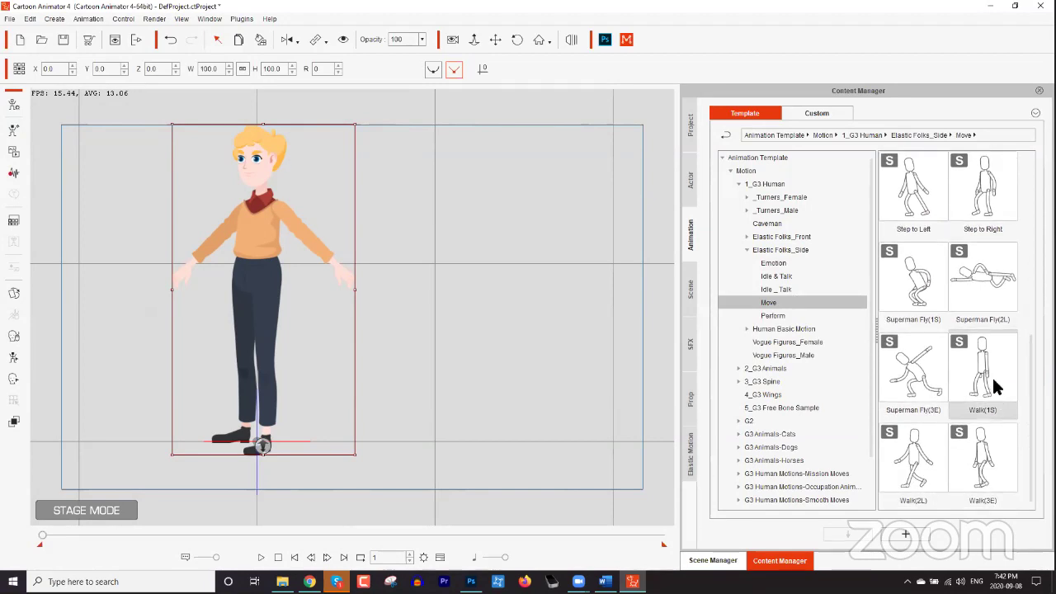
double_click(919, 453)
click(292, 354)
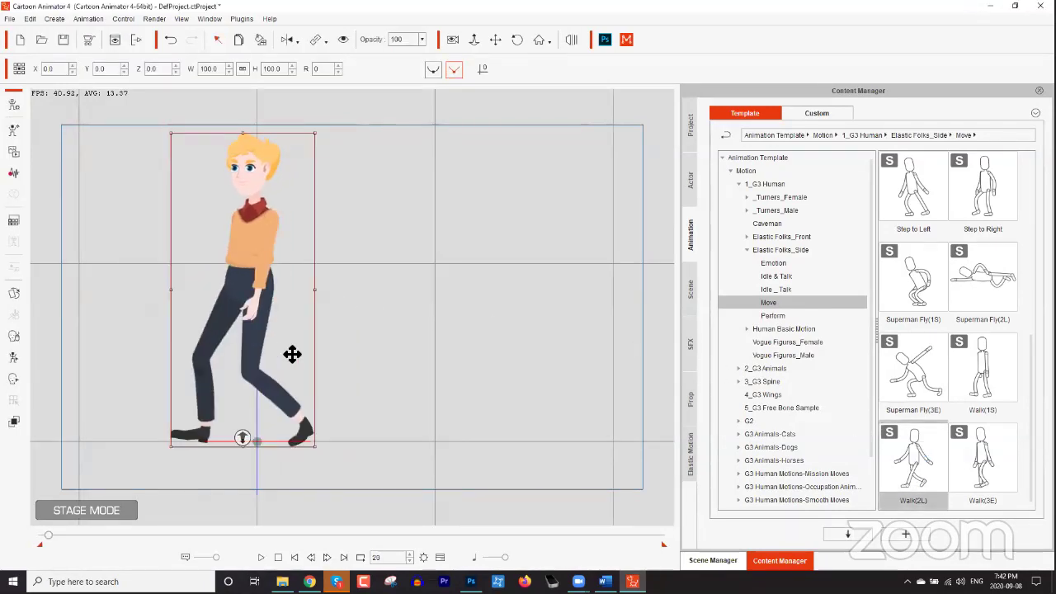
mouse_move(48, 540)
mouse_down()
mouse_move(36, 537)
mouse_move(44, 539)
mouse_up()
drag(326, 458, 504, 478)
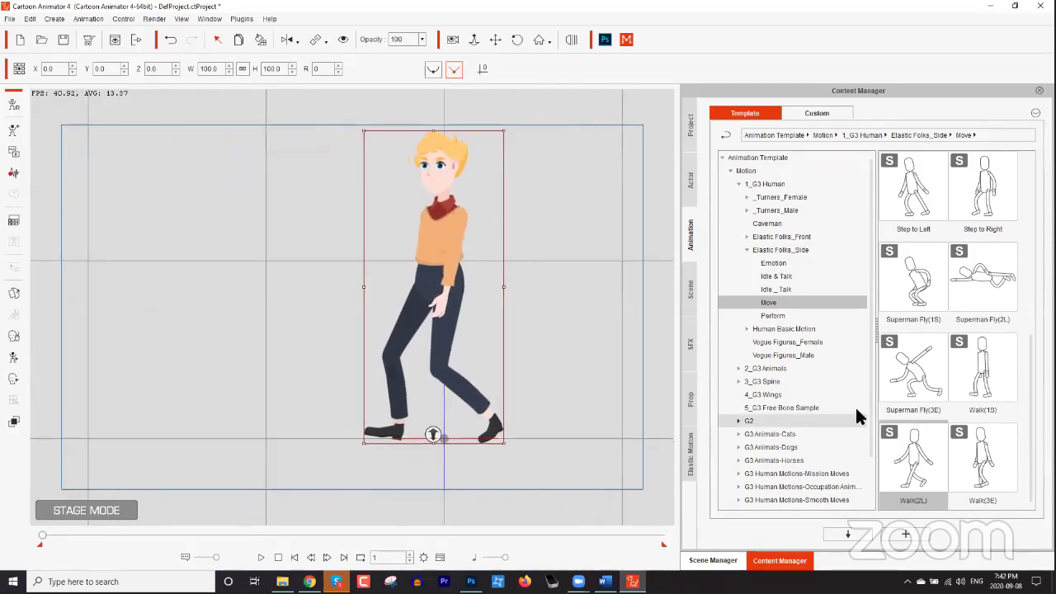
Show George's Motion track in the timeline, loop the Walk(2L) clip out to about frame 58, and play it back.
key(F3)
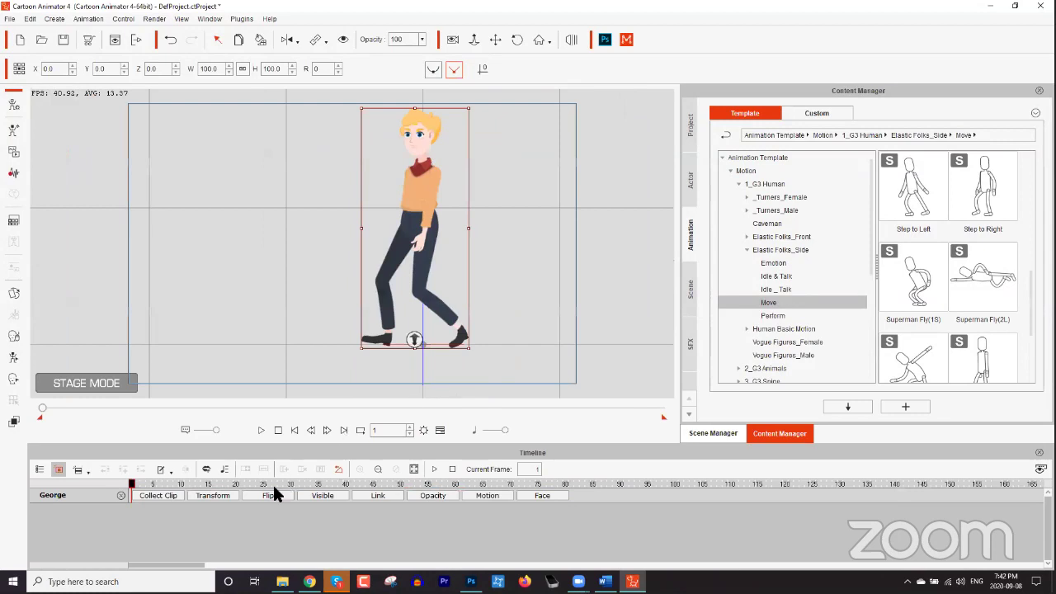
click(485, 495)
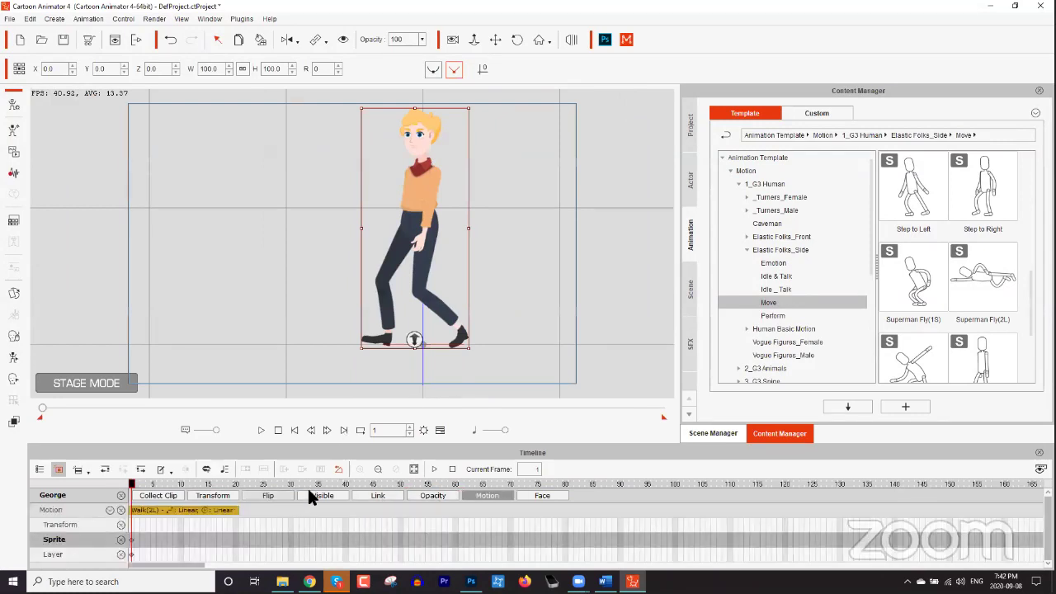
click(209, 506)
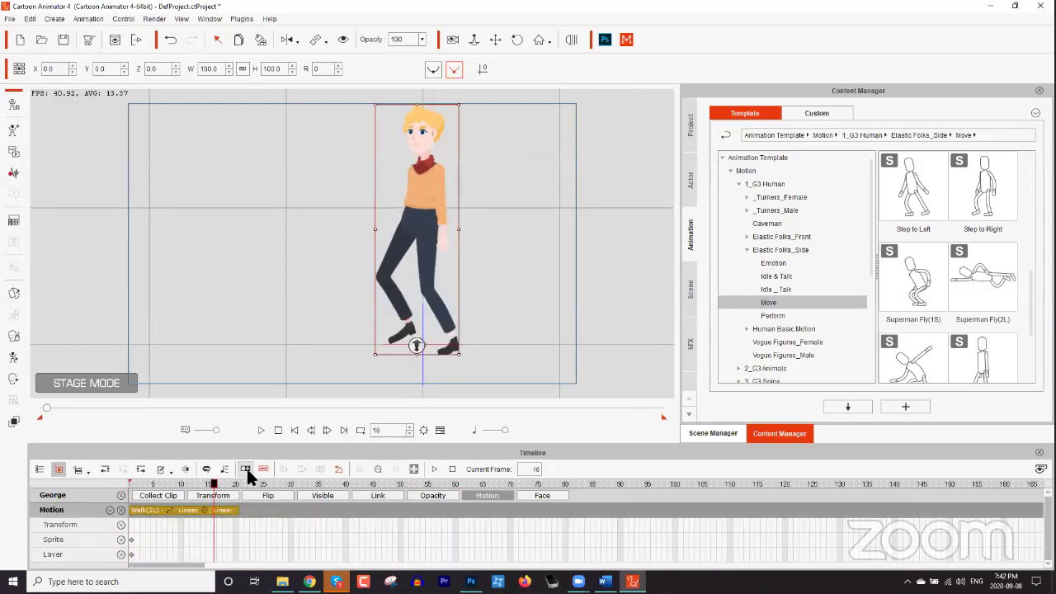
drag(237, 510, 448, 510)
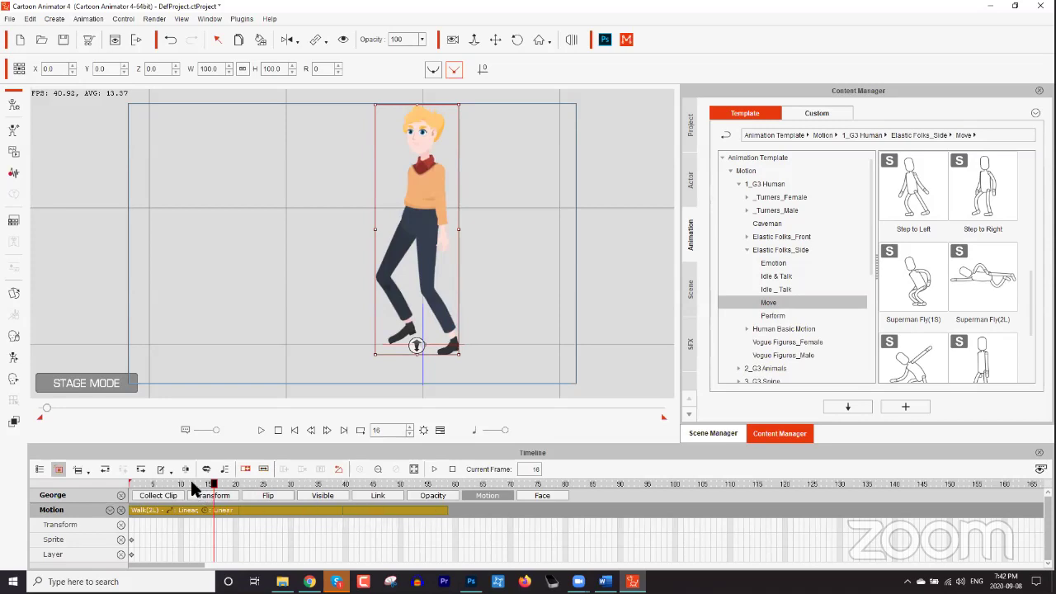
key(space)
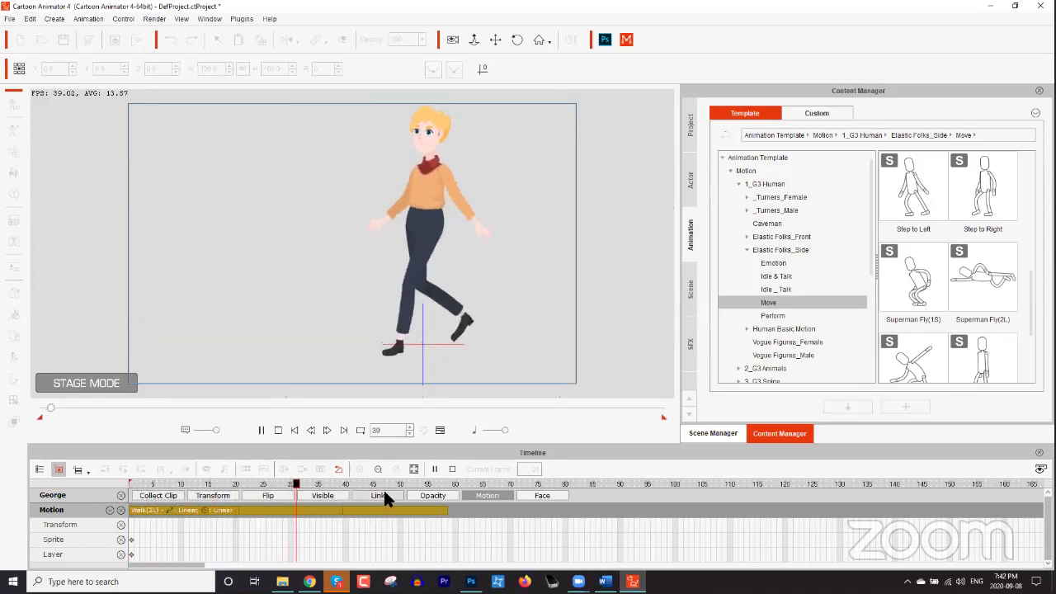
key(space)
At frame 58, move George across the stage in his walking direction to about X -371.1, Y 1.0.
click(446, 484)
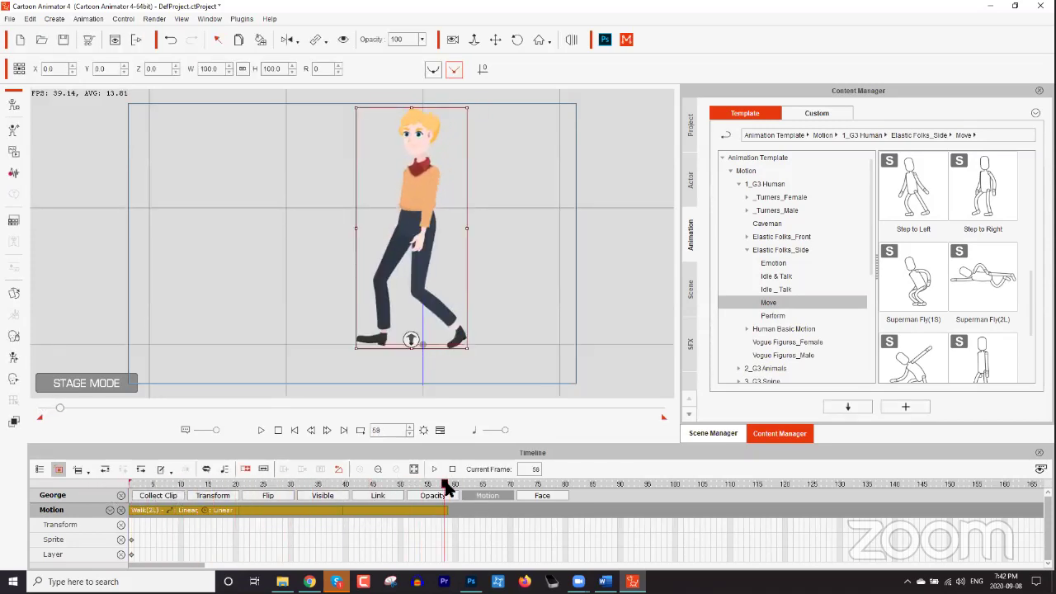
drag(246, 327, 520, 333)
scroll(505, 371, down, 2)
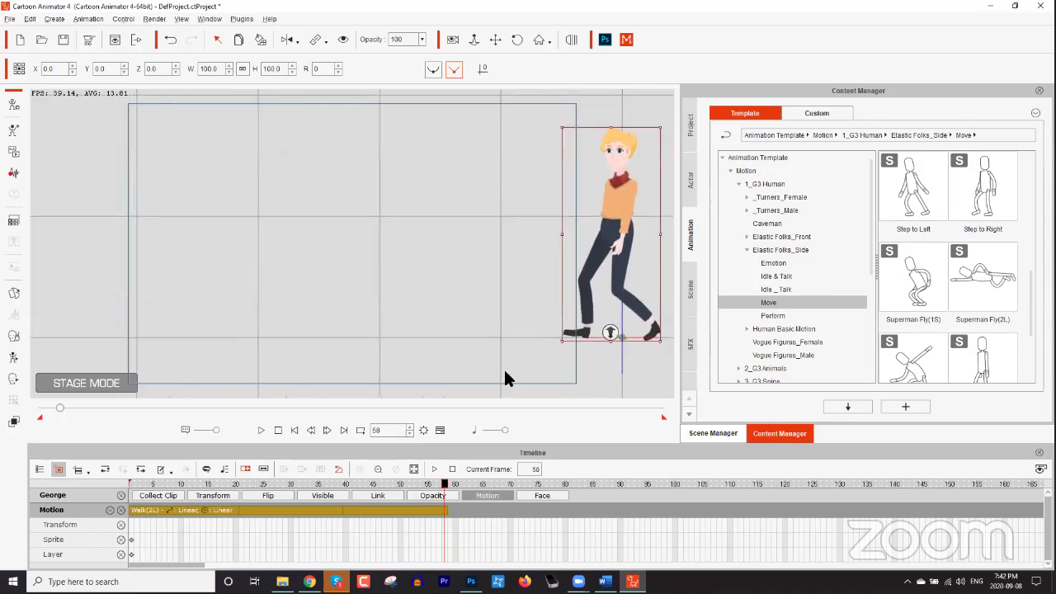
drag(582, 268, 188, 260)
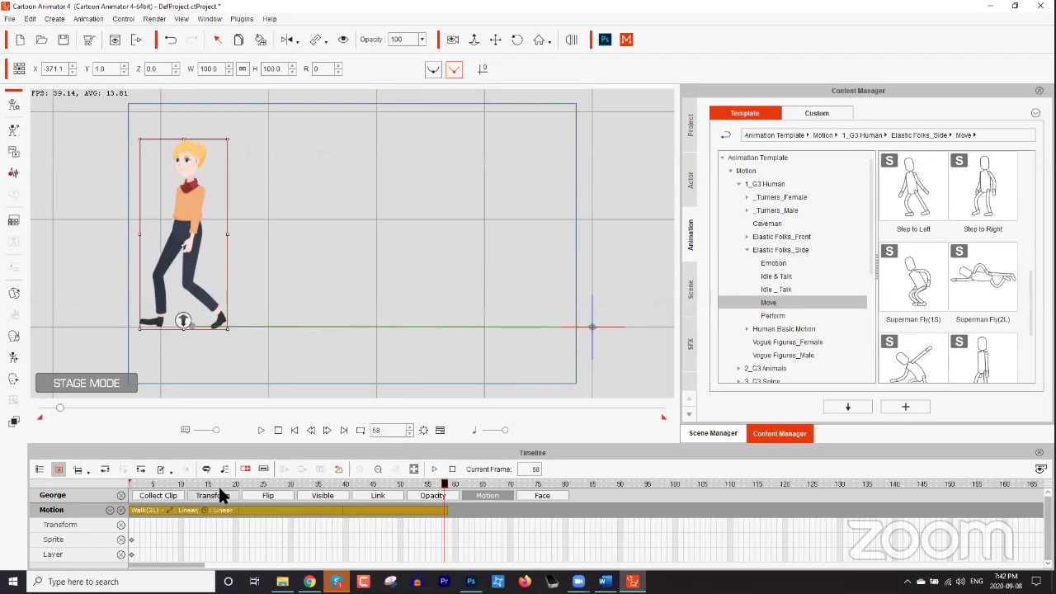
Play back George's walk across the stage, restarting it from around frame 9.
key(space)
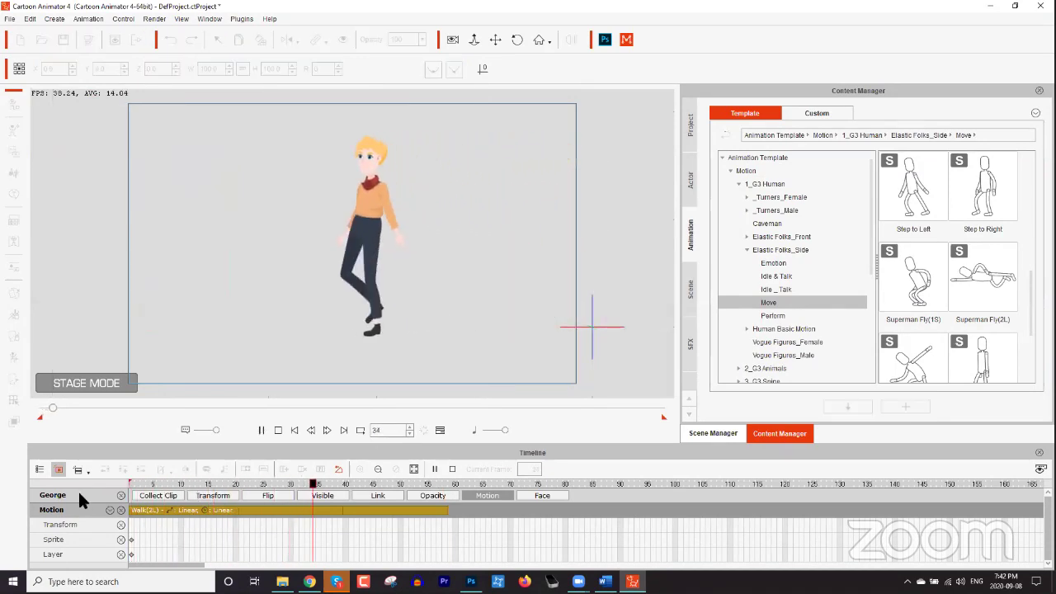
key(space)
click(178, 483)
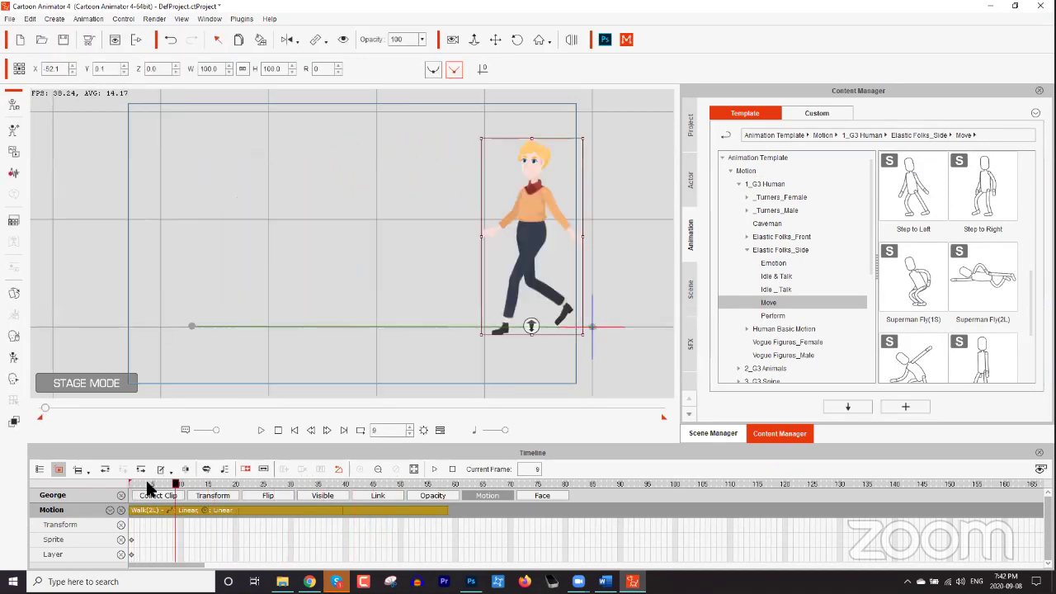
key(space)
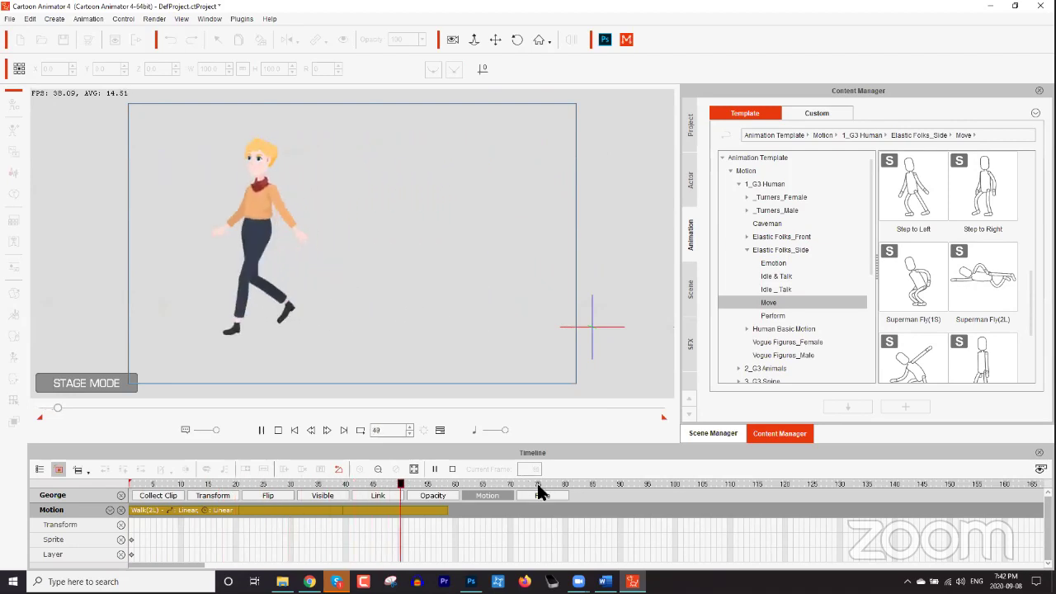
key(space)
At frame 59, apply the Run Forward(2L) motion from the G3 Human Motions-Mission Moves, Move templates to George.
drag(197, 352, 476, 344)
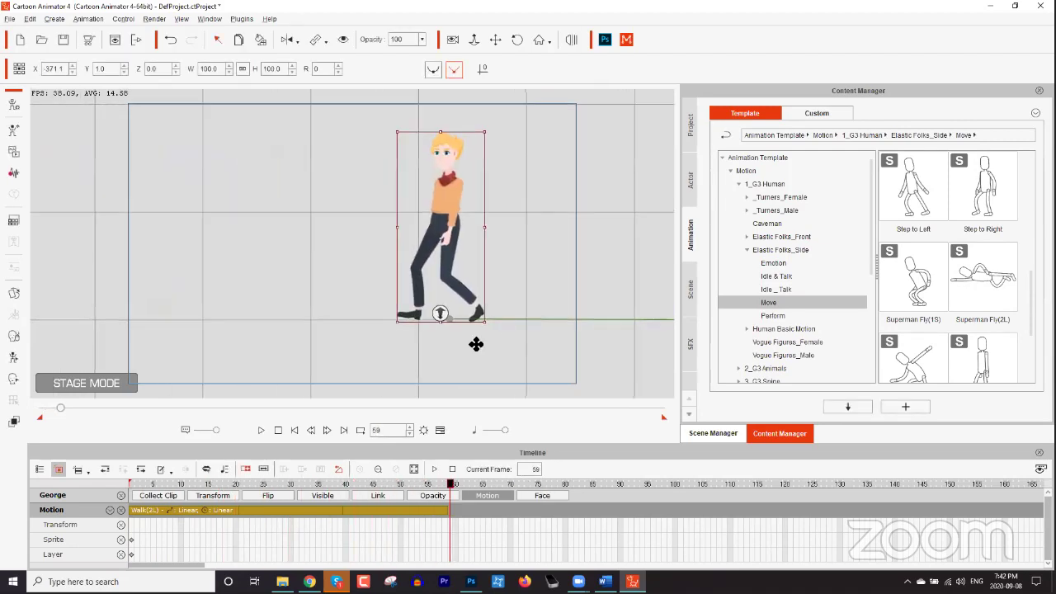
click(747, 250)
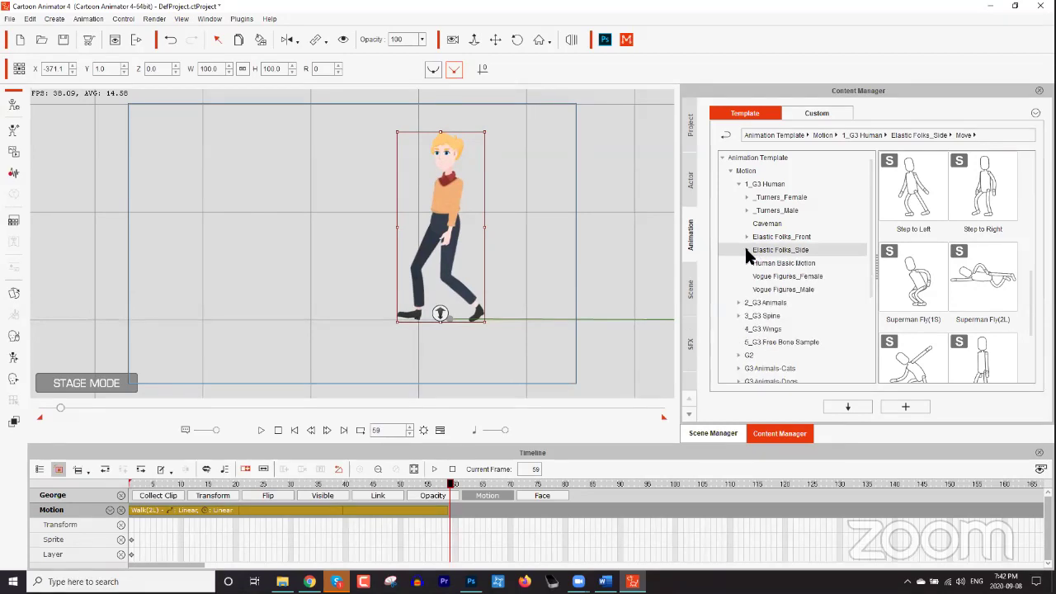
click(786, 289)
scroll(934, 285, down, 5)
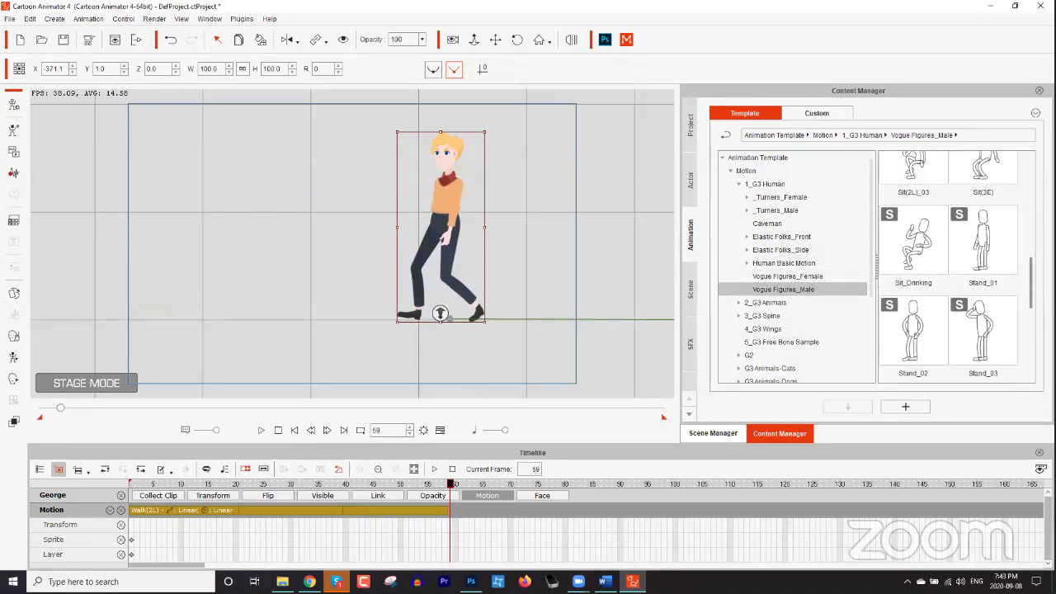
scroll(776, 339, down, 3)
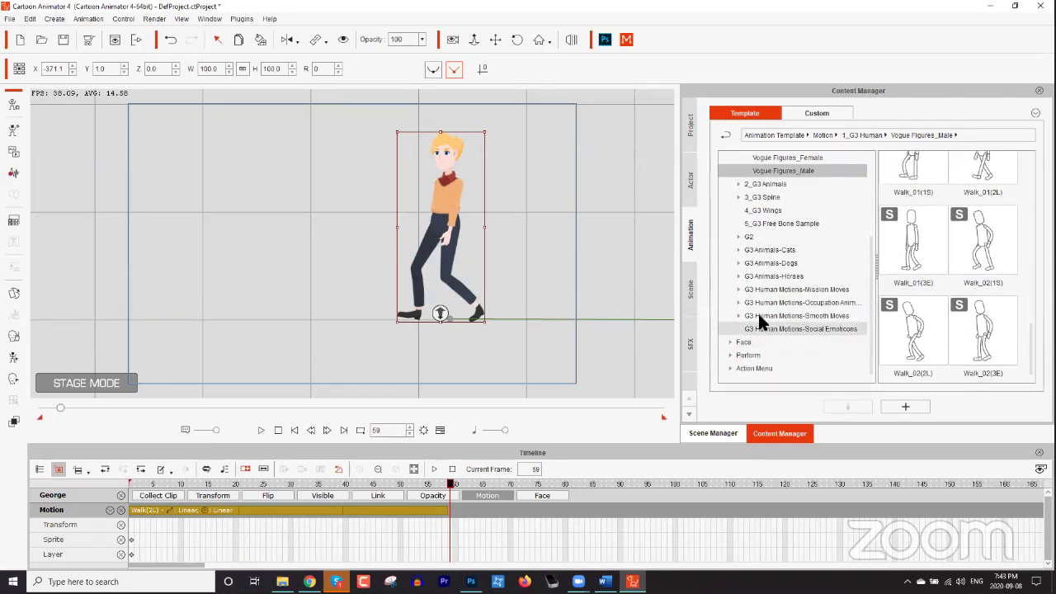
click(738, 289)
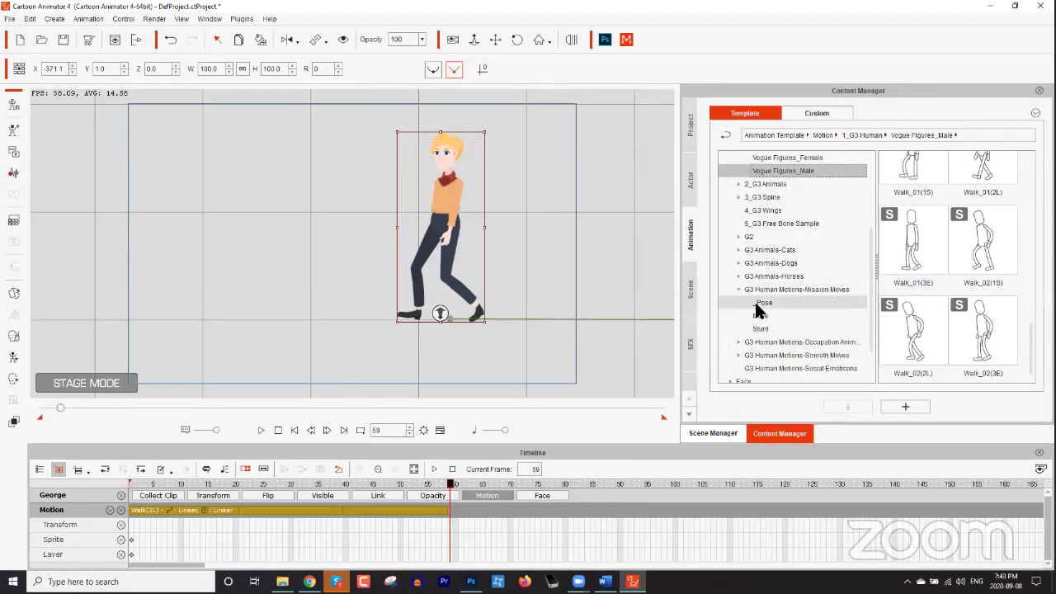
click(776, 316)
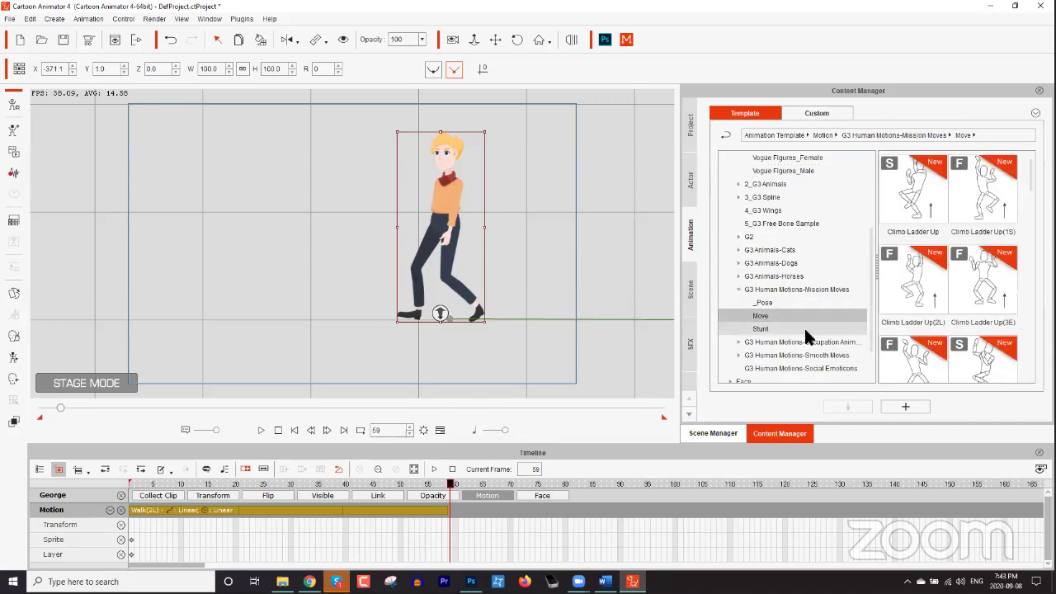
scroll(1031, 190, down, 1)
scroll(1032, 190, down, 5)
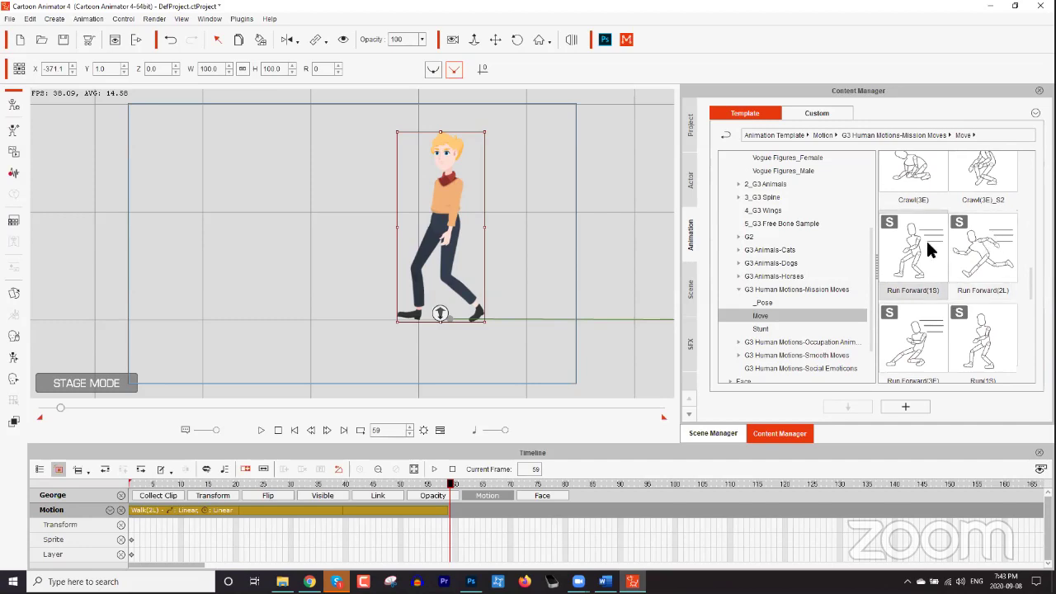
double_click(989, 250)
key(space)
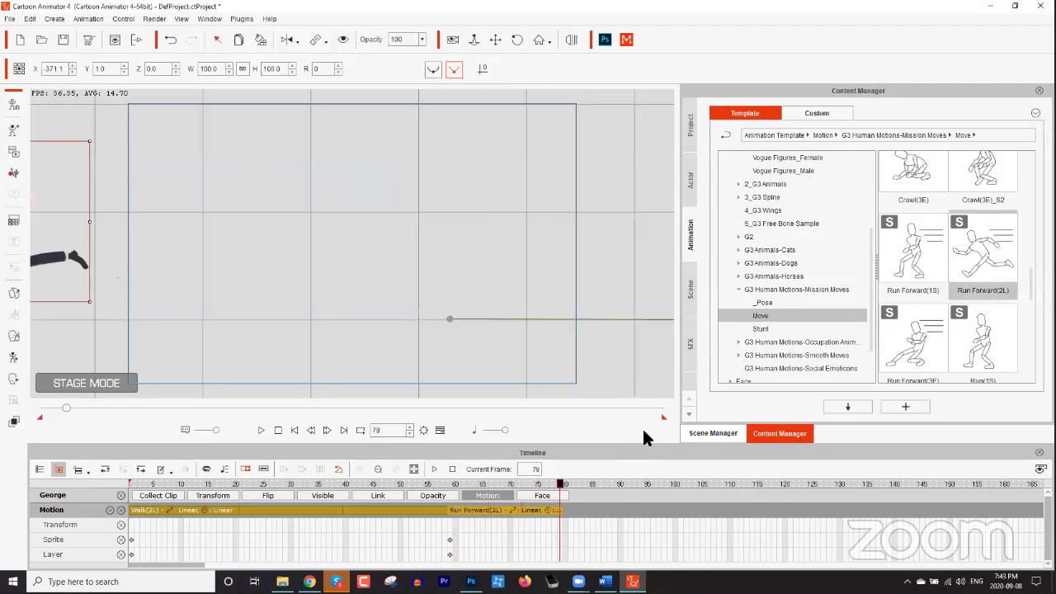
Play back George's new run clip on the stage, starting from frame 59.
drag(279, 250, 412, 248)
scroll(412, 287, down, 6)
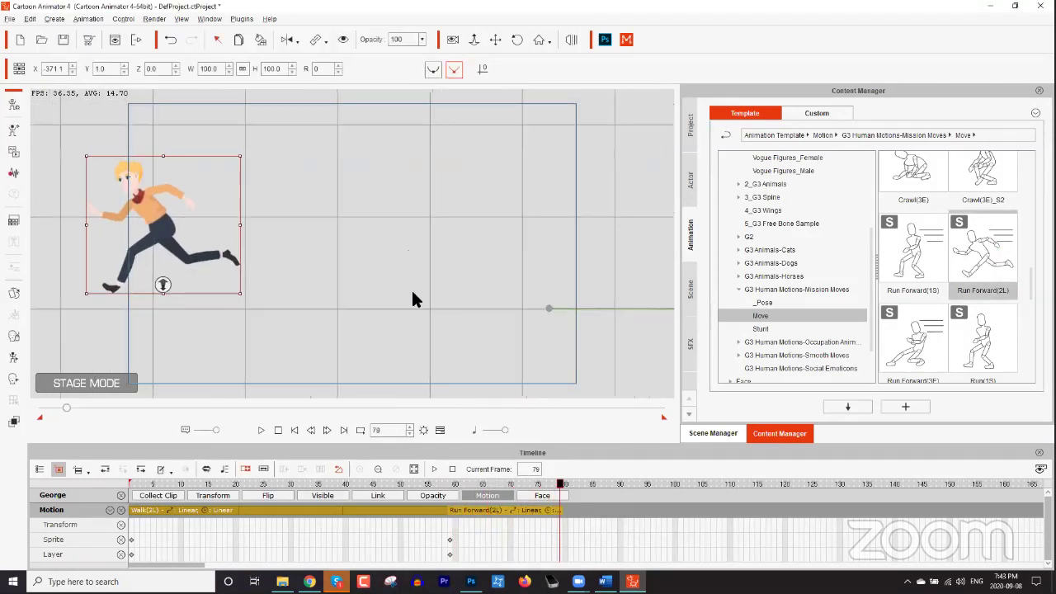
drag(471, 484, 447, 488)
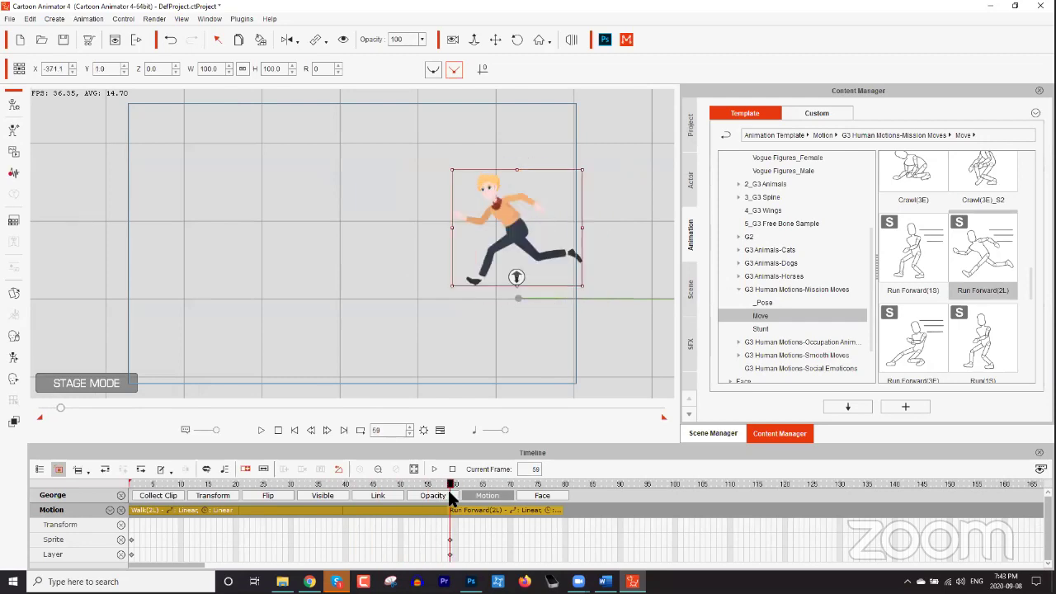
key(space)
key(space)
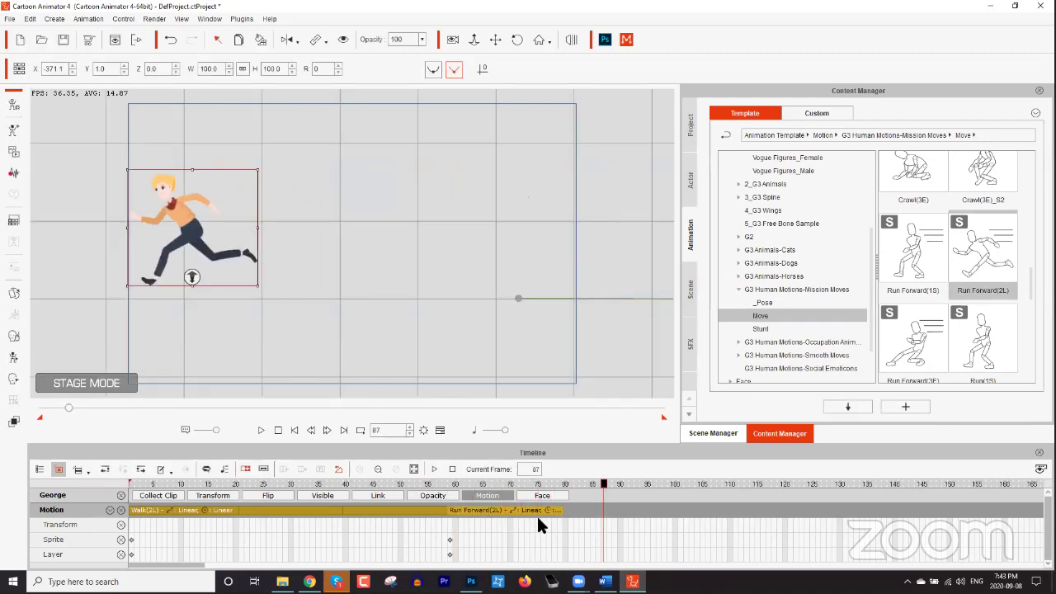
Try looping George's Run Forward(2L) clip out to about frame 139 in the Motion track and play it back.
click(494, 507)
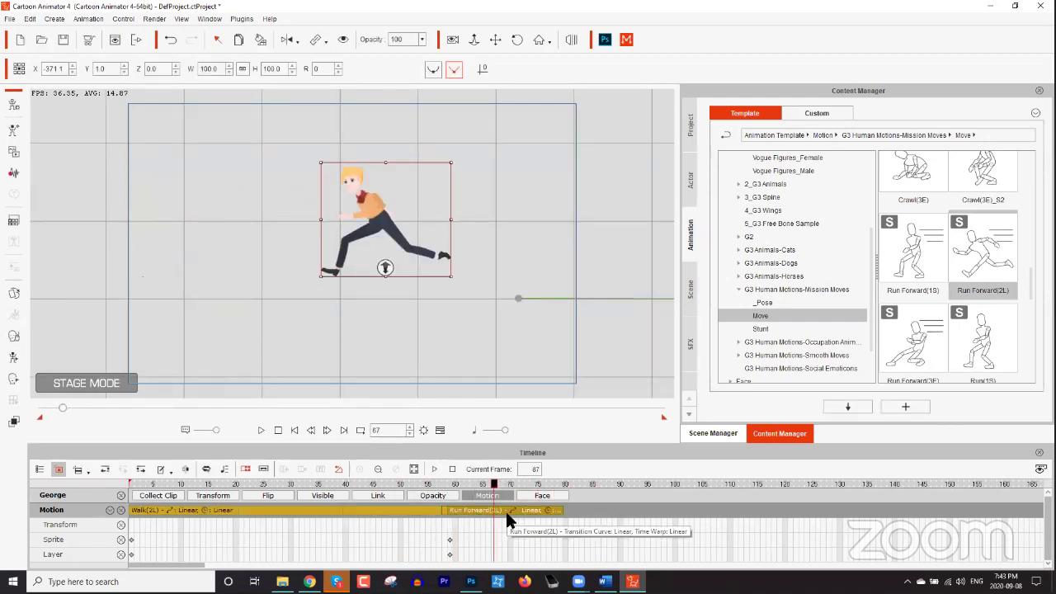
drag(563, 510, 798, 516)
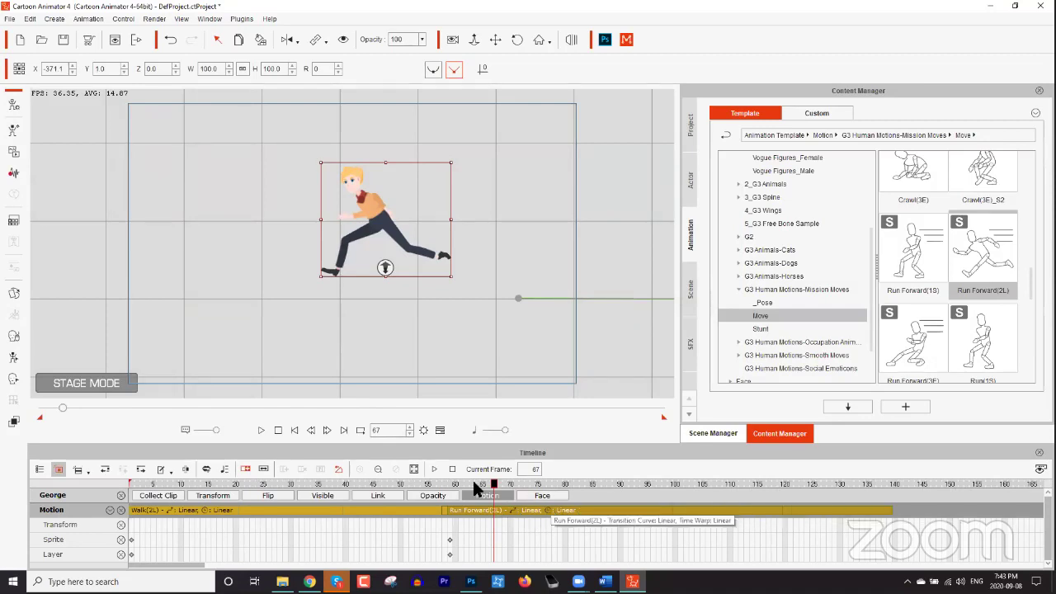
key(space)
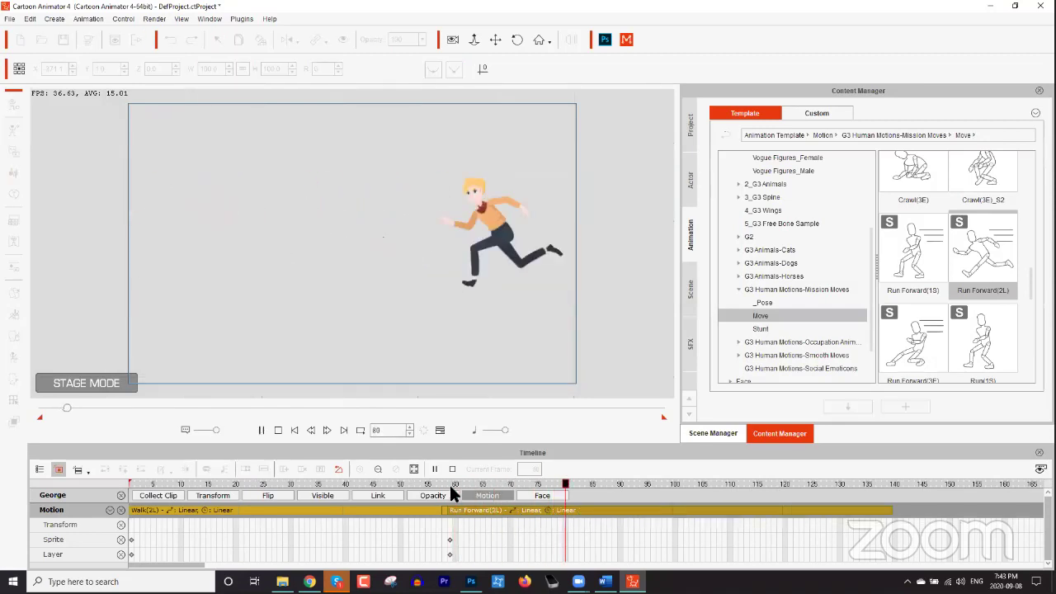
key(space)
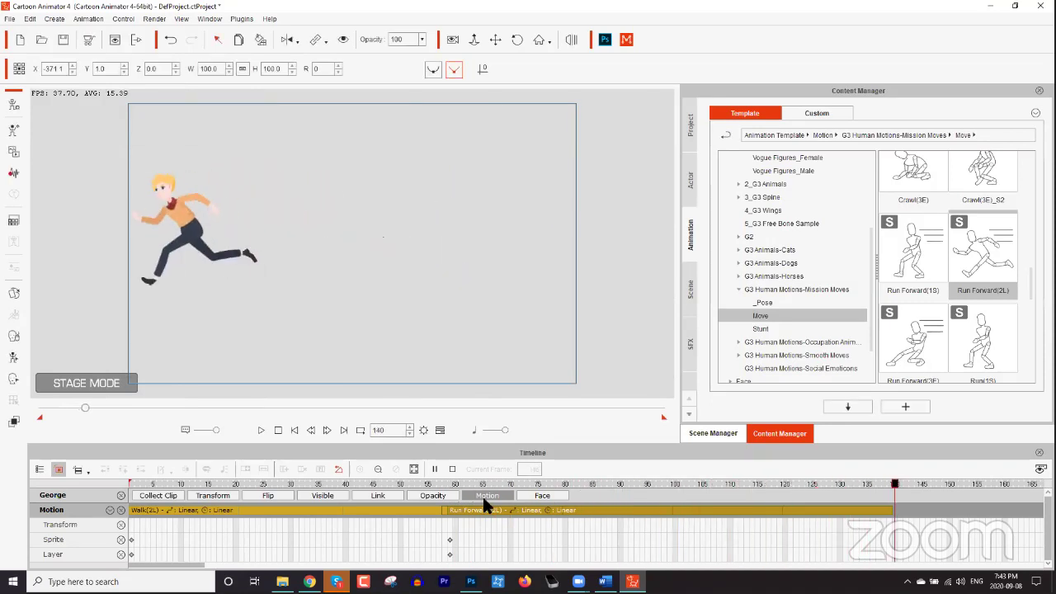
Replay the looped run from frame 59, then undo the clip's extension.
drag(465, 485, 450, 485)
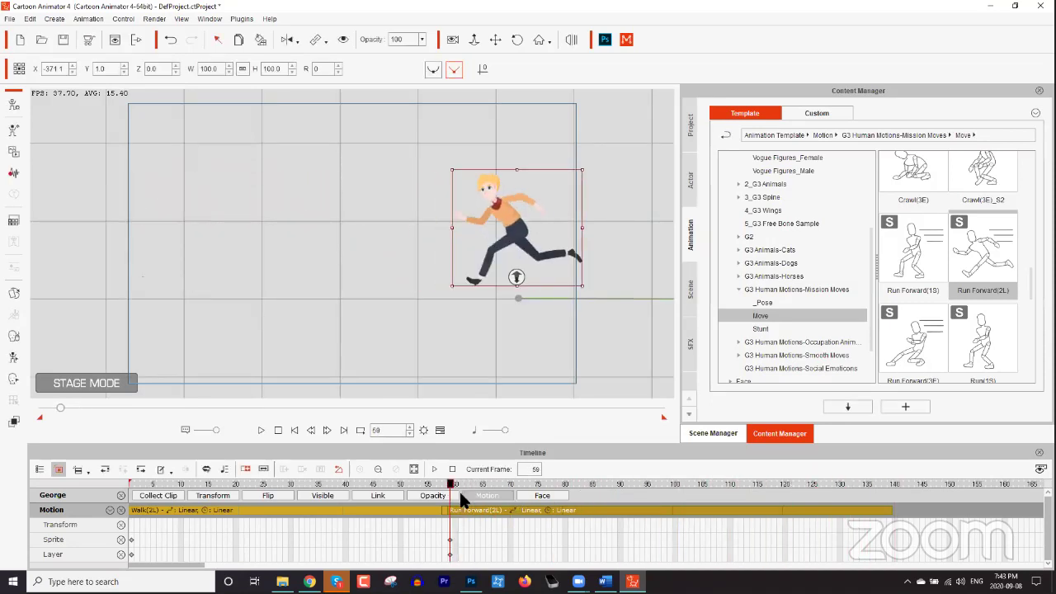
key(space)
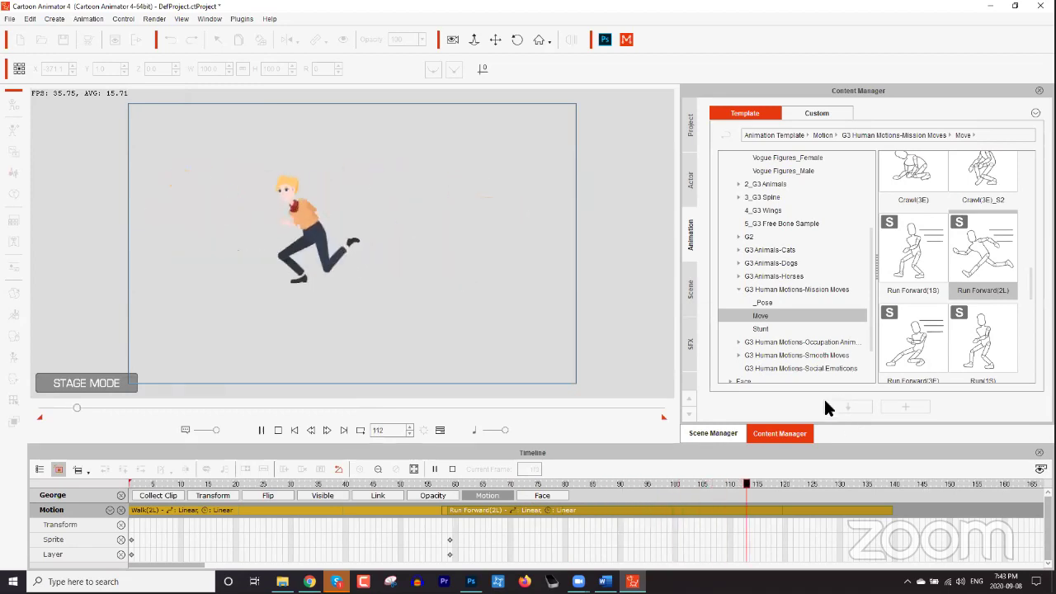
key(space)
key(ctrl+z)
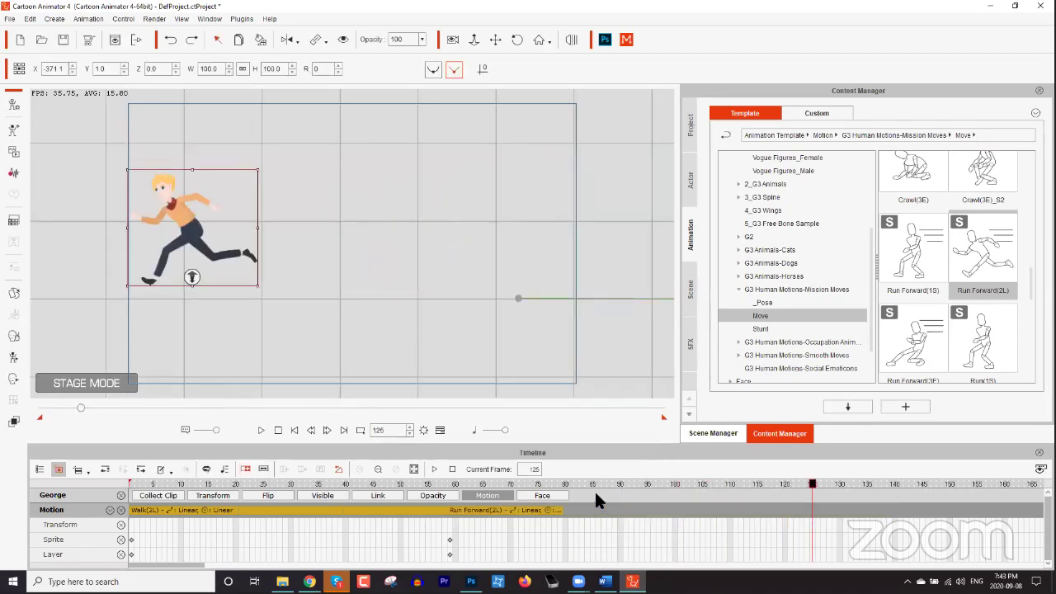
Try looping the Run Forward(2L) clip out to about frame 119 and play it back from around frame 60.
drag(551, 485, 483, 483)
click(531, 509)
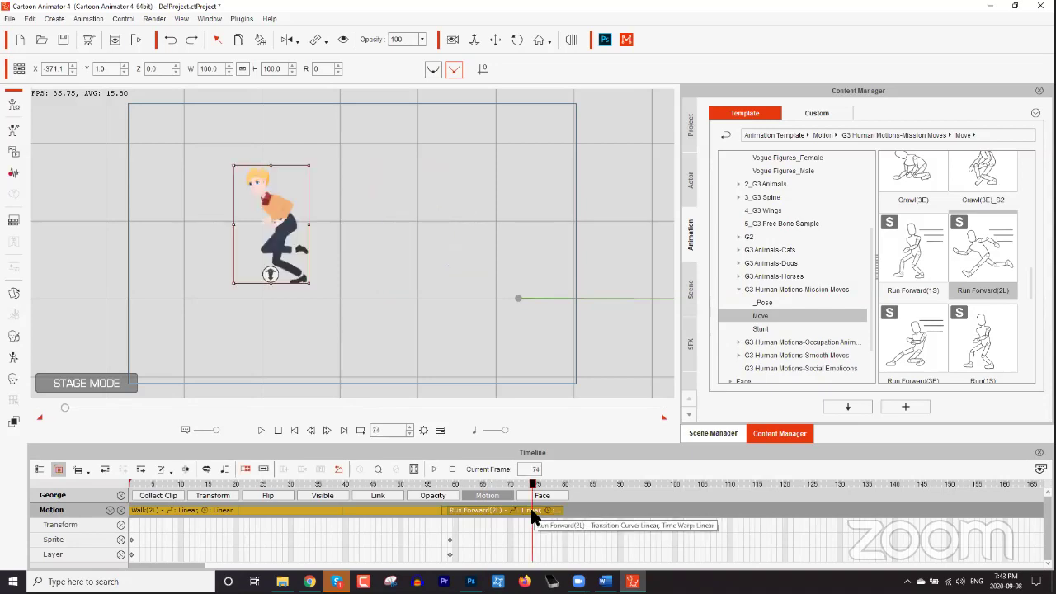
drag(562, 510, 782, 509)
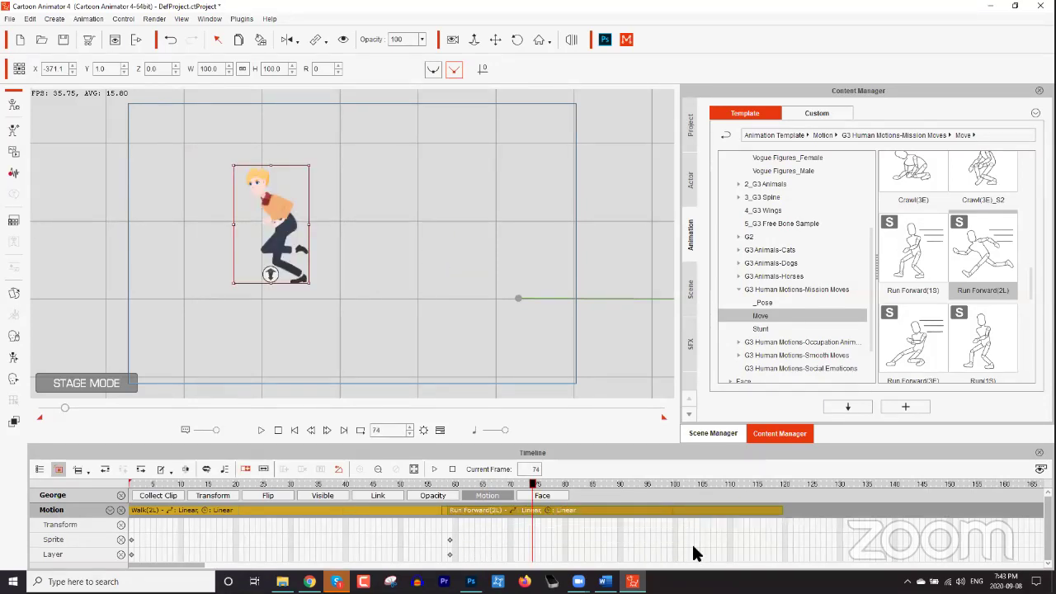
drag(472, 483, 453, 486)
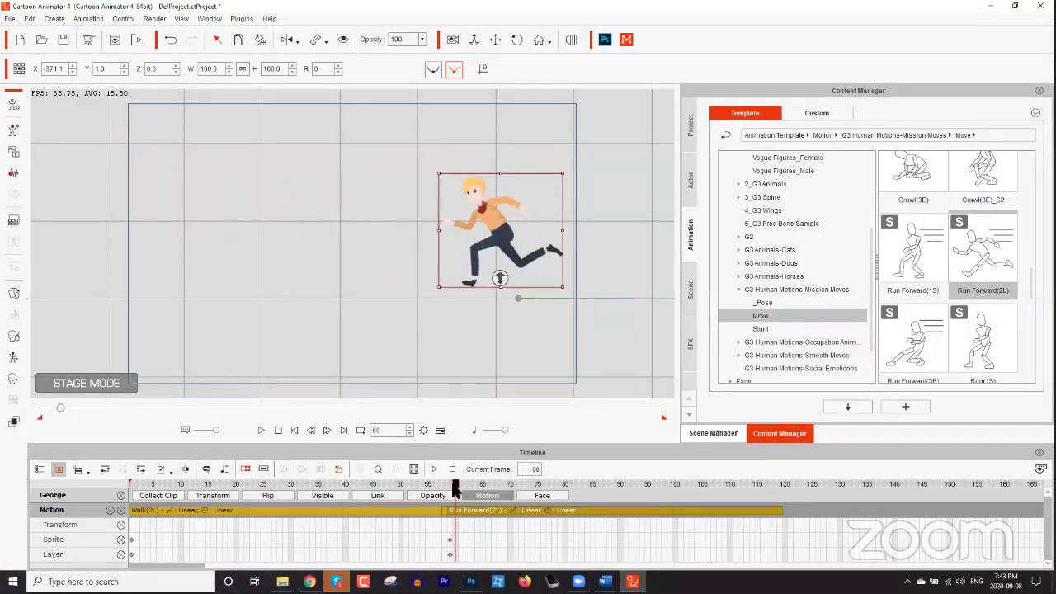
key(space)
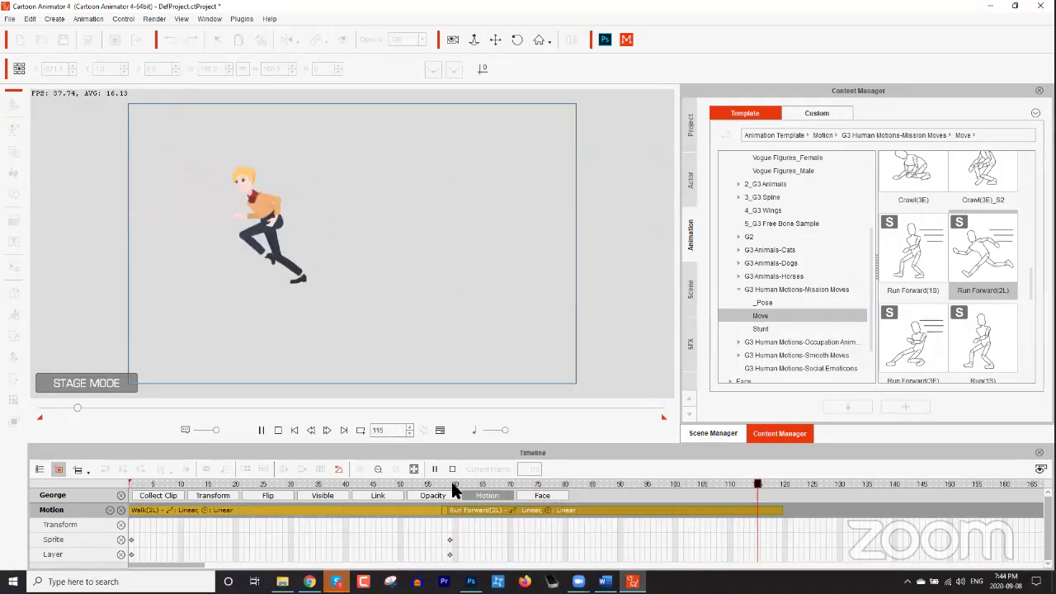
Replay the shorter run loop from frame 59, then undo the last loop extension of the run clip.
drag(470, 481, 450, 485)
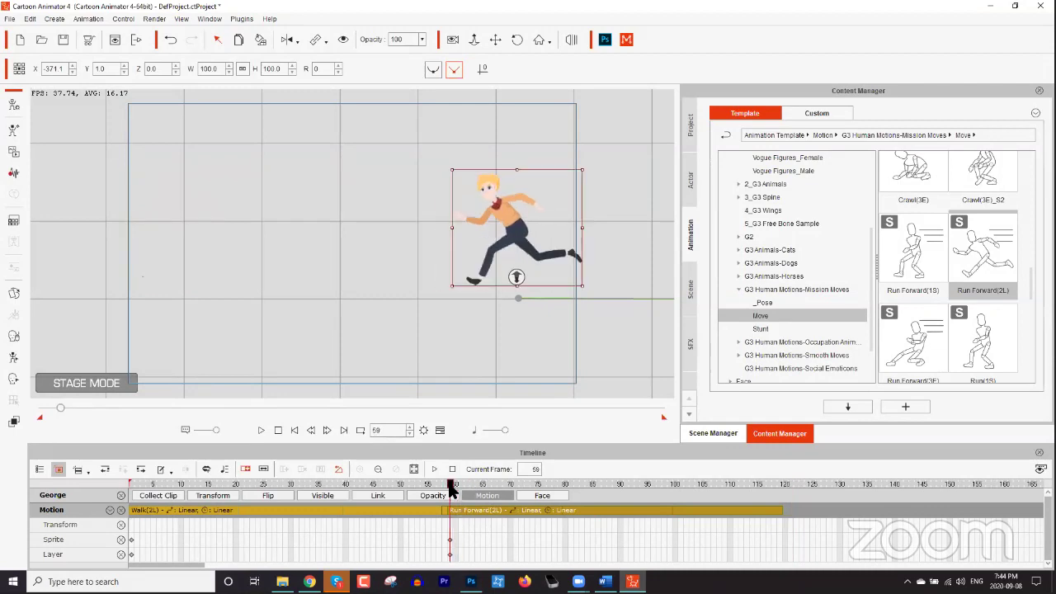
key(space)
key(space)
mouse_move(470, 482)
mouse_down()
mouse_move(368, 480)
mouse_move(449, 481)
mouse_move(452, 491)
mouse_up()
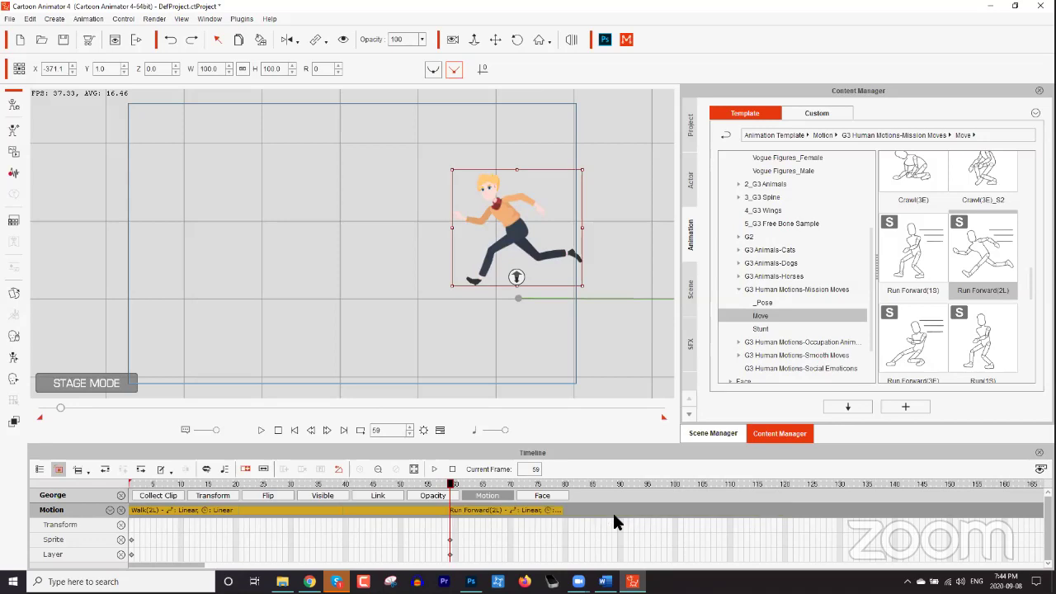
key(ctrl+z)
In the 2D Motion Key Editor, try moving George's hip forward at frame 79 to about X -1013.4, Y 91.2 and play it back.
click(14, 357)
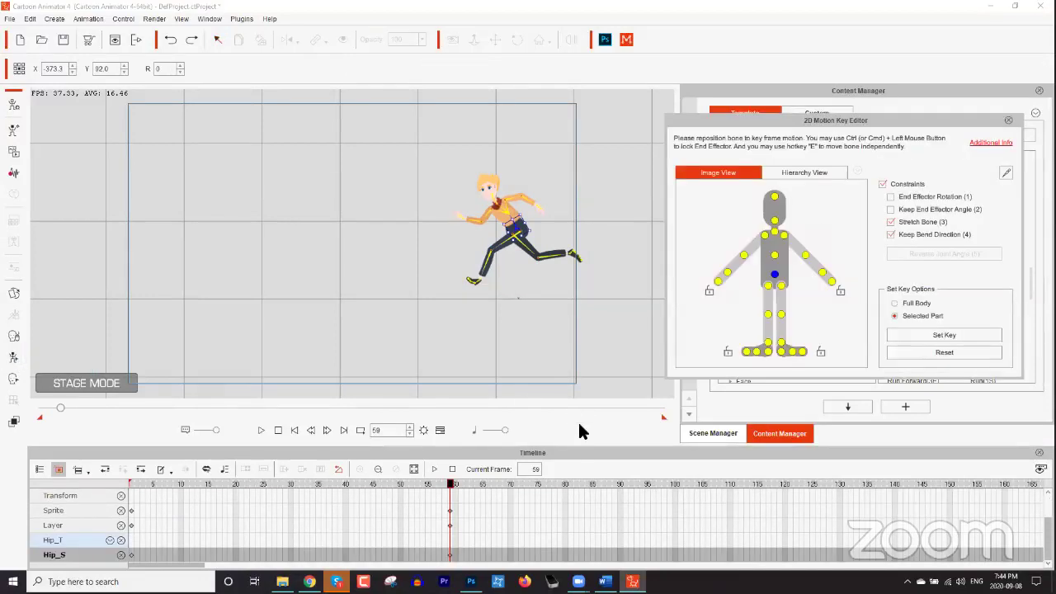
drag(468, 483, 559, 489)
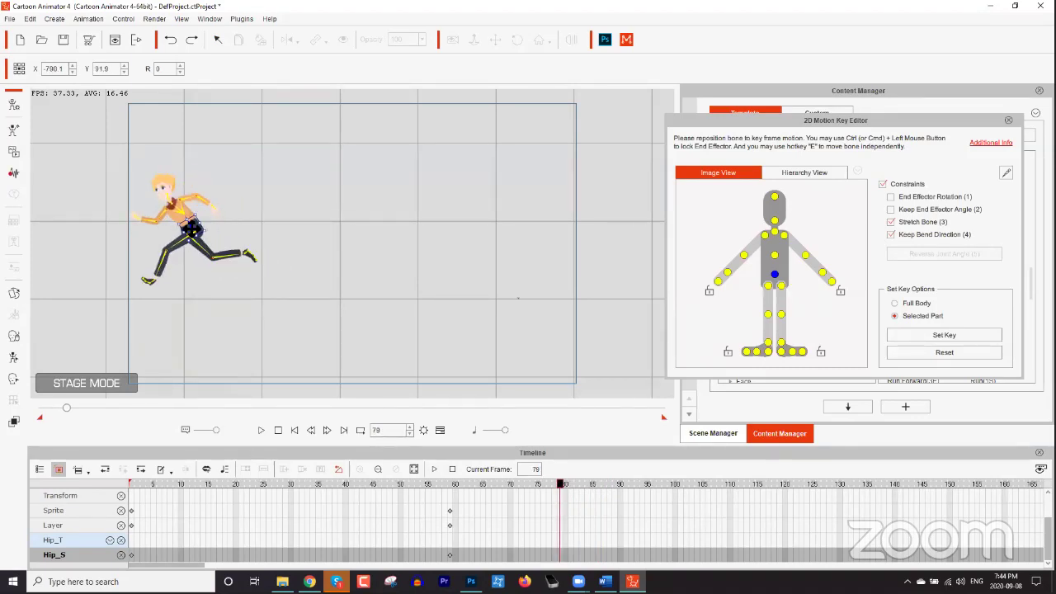
drag(191, 227, 22, 228)
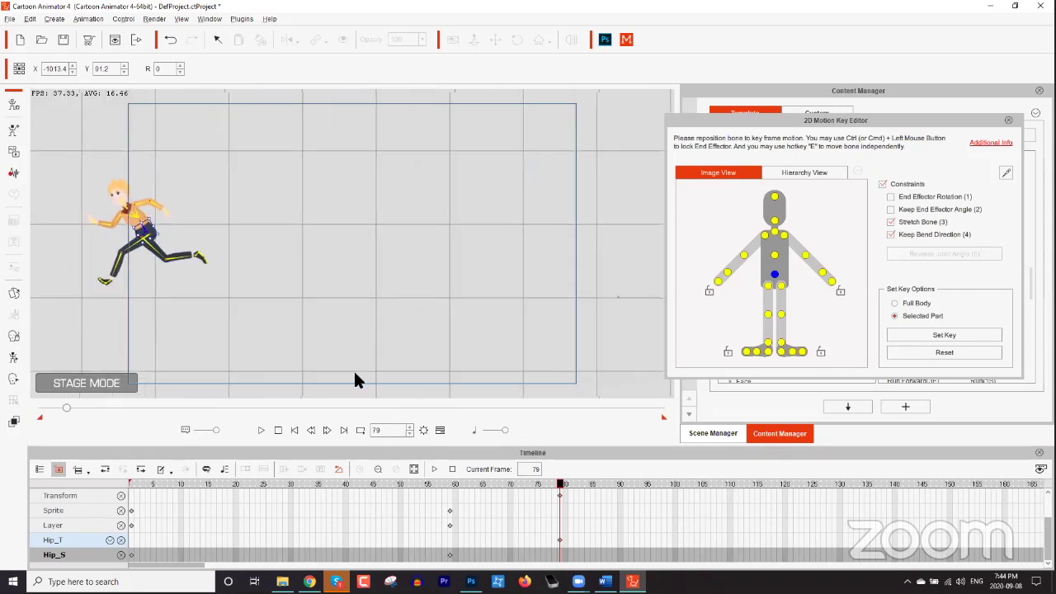
click(479, 485)
key(space)
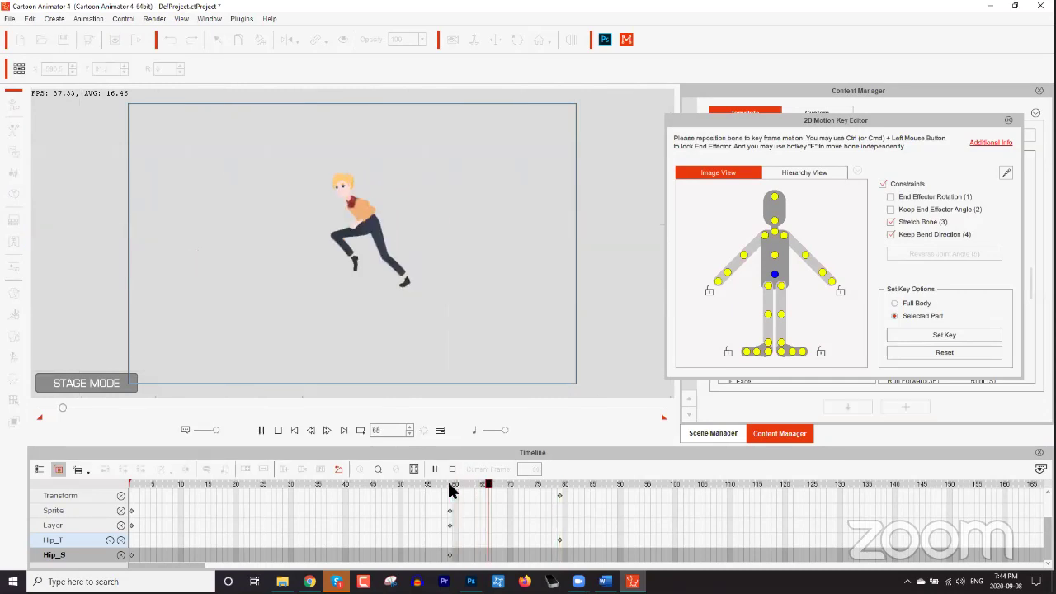
click(559, 496)
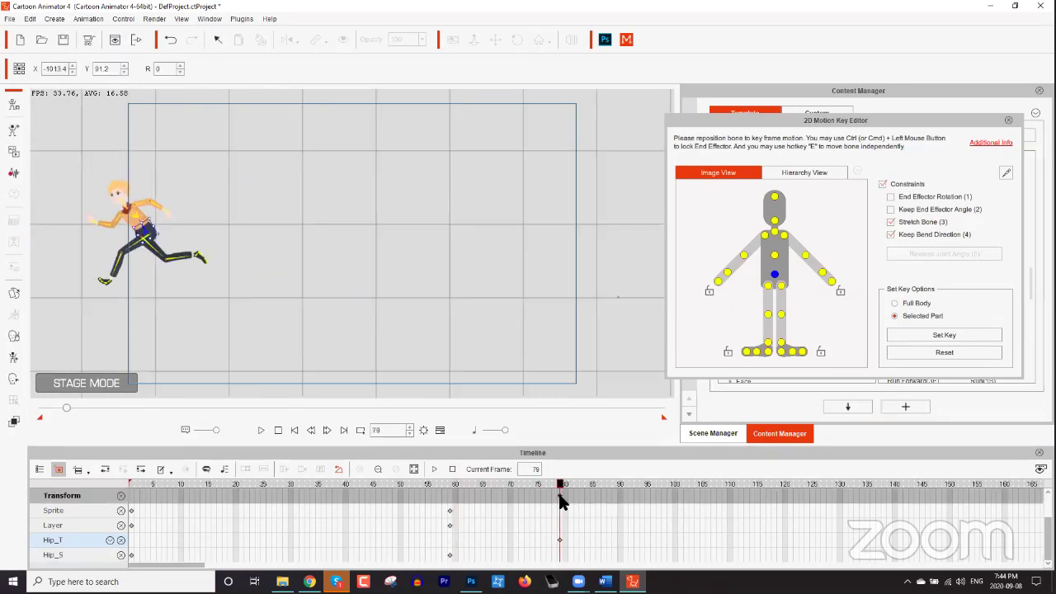
Try moving George's hip back at frame 79 to about X -753.5, Y 86.0 and play the run.
drag(157, 246, 337, 237)
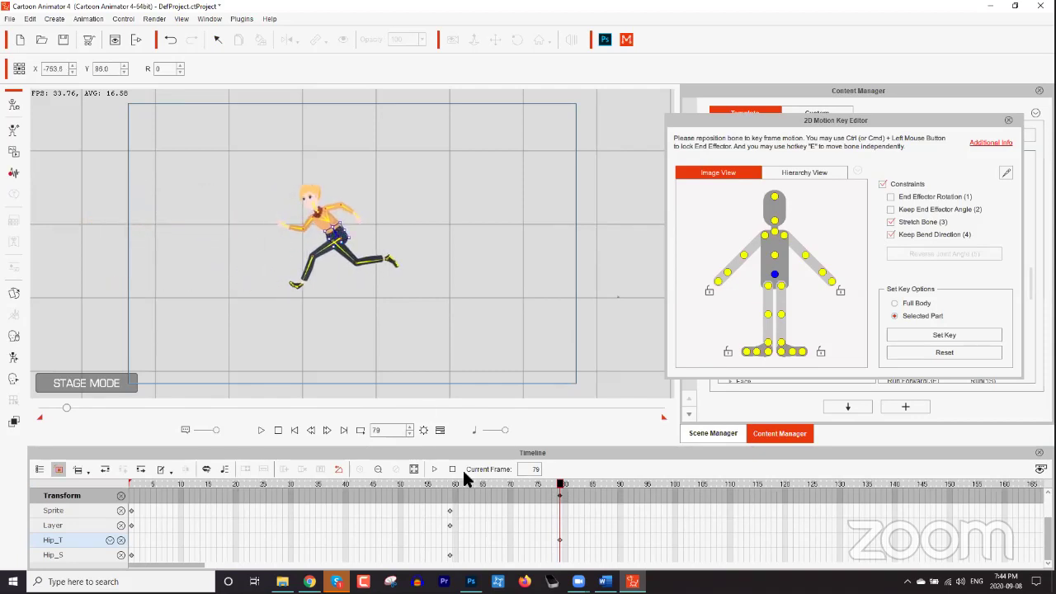
click(435, 469)
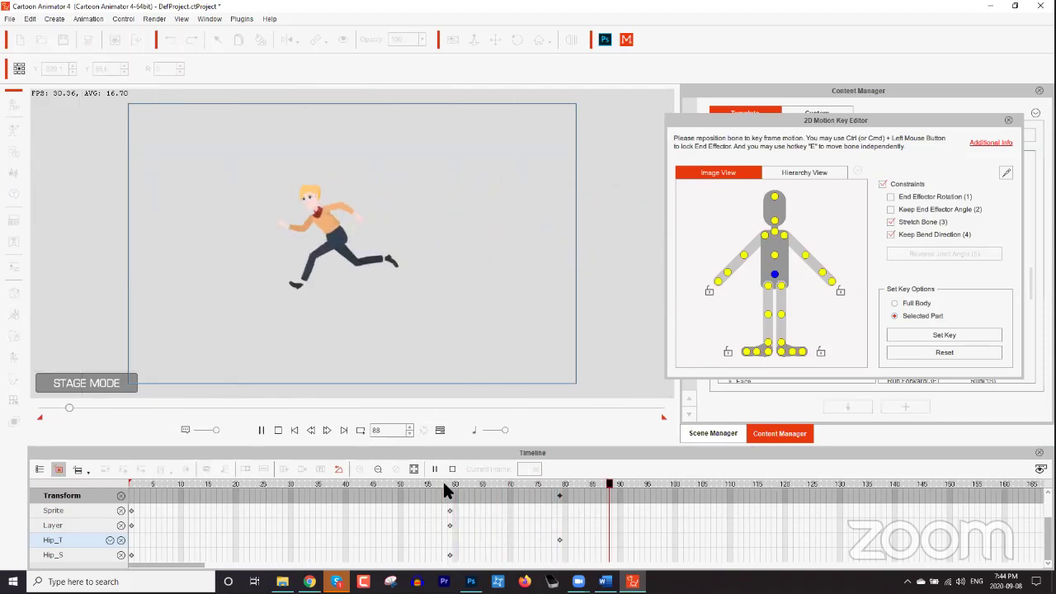
click(437, 470)
Undo both hip moves at frame 79 and close the 2D Motion Key Editor.
click(559, 483)
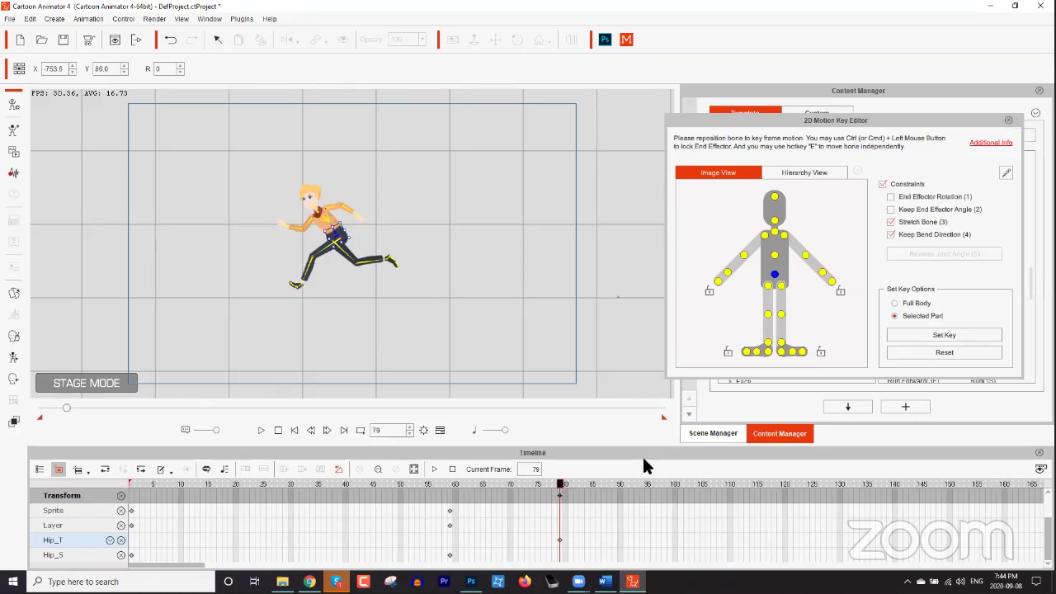
key(ctrl+z)
key(ctrl+z)
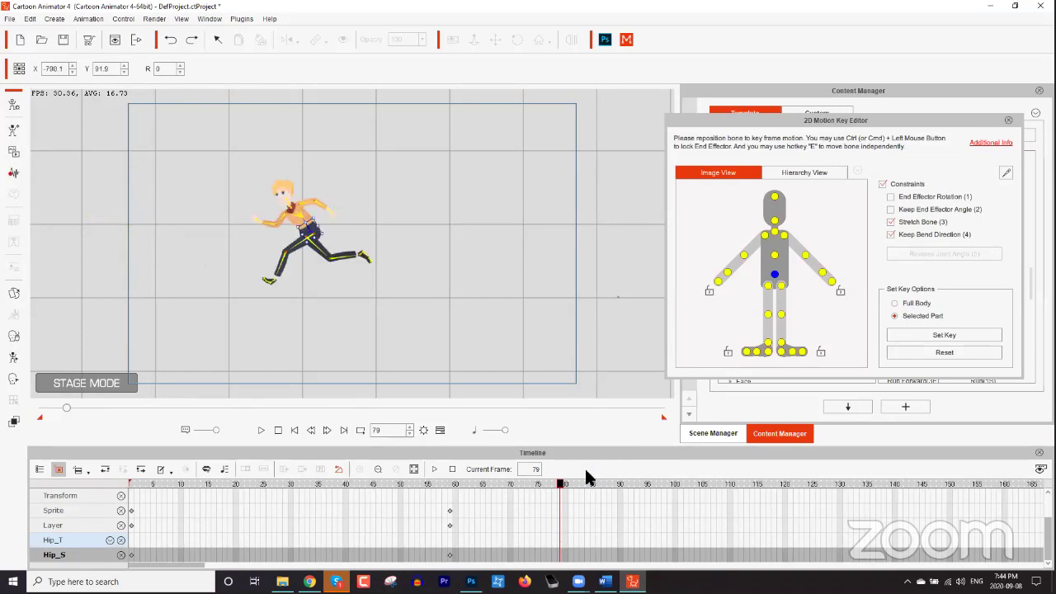
click(1007, 120)
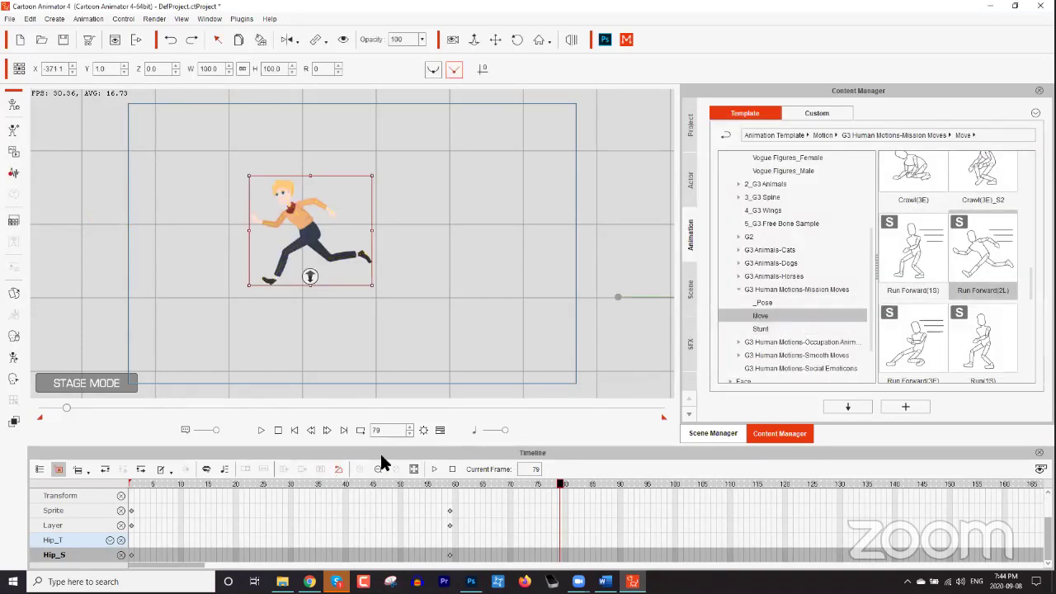
scroll(436, 523, up, 1)
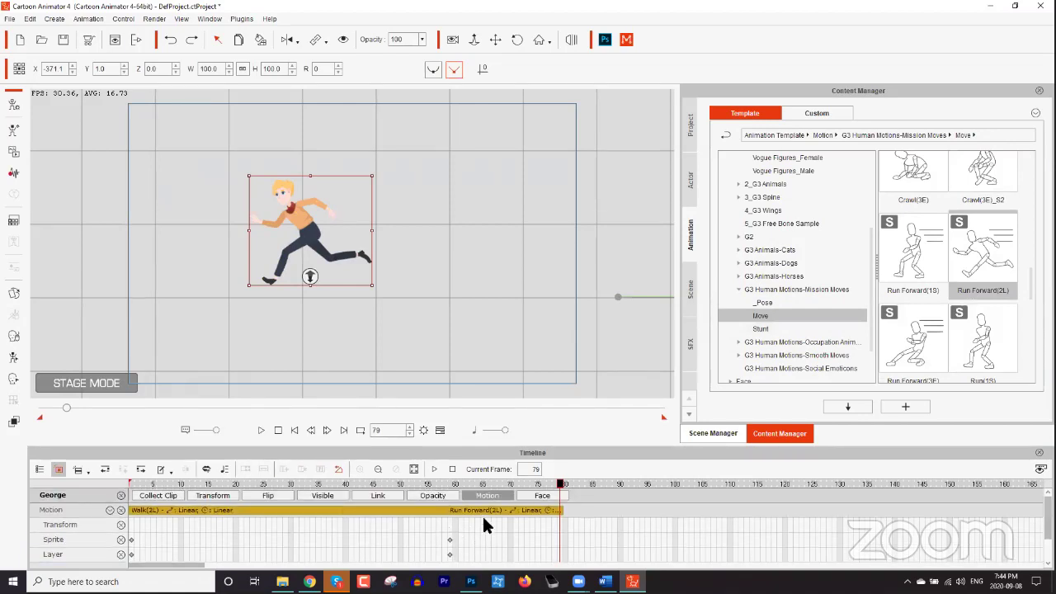
Add two more Run Forward(2L) motions after George's existing run, starting at frames 79 and 99.
double_click(977, 264)
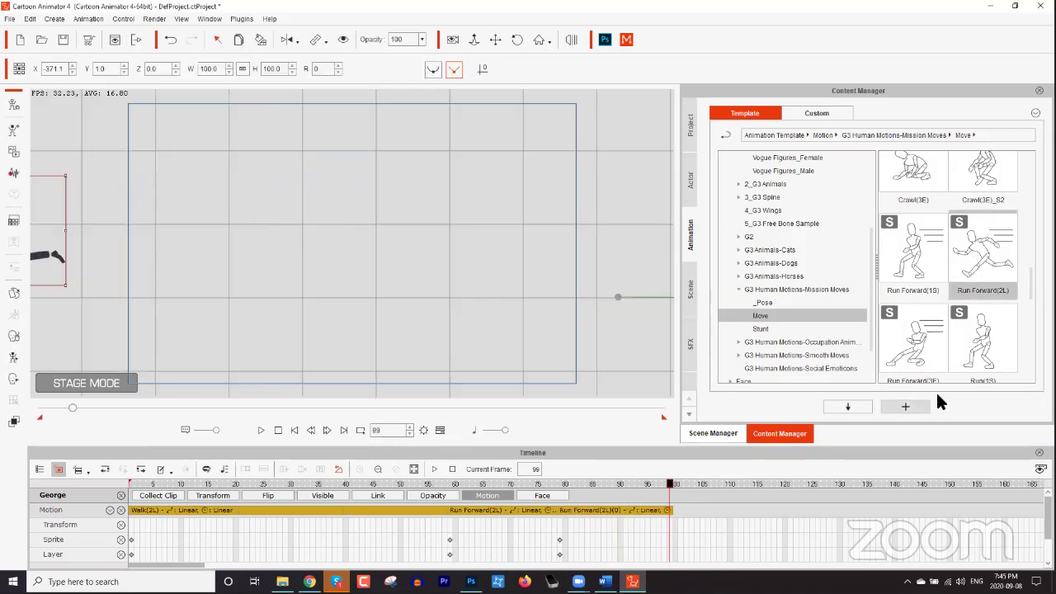
double_click(971, 262)
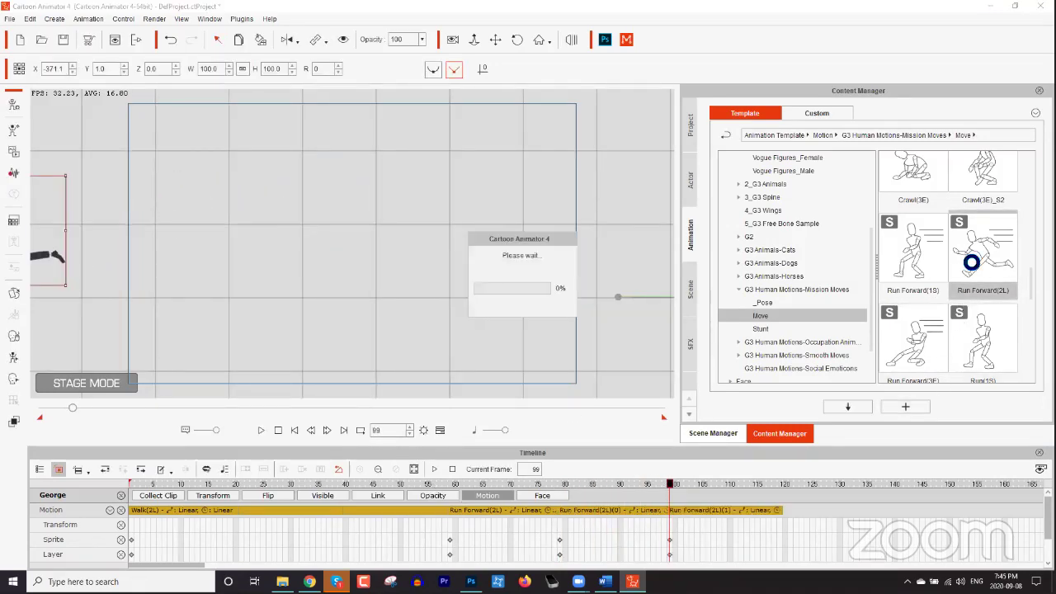
Check the layer keys at frames 99 and 79, and play the extended run from about frame 59.
click(669, 559)
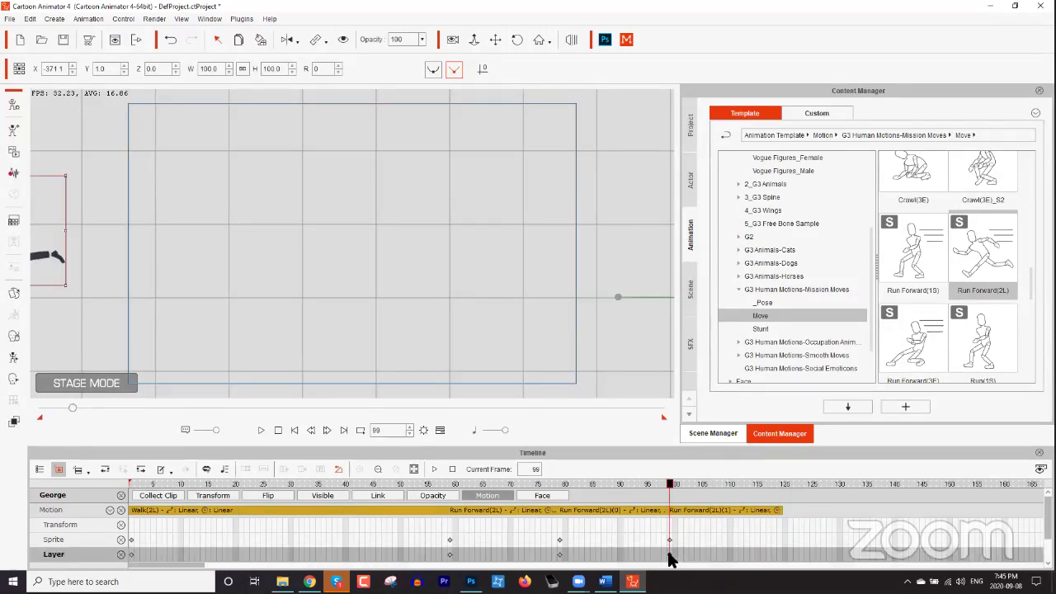
click(559, 554)
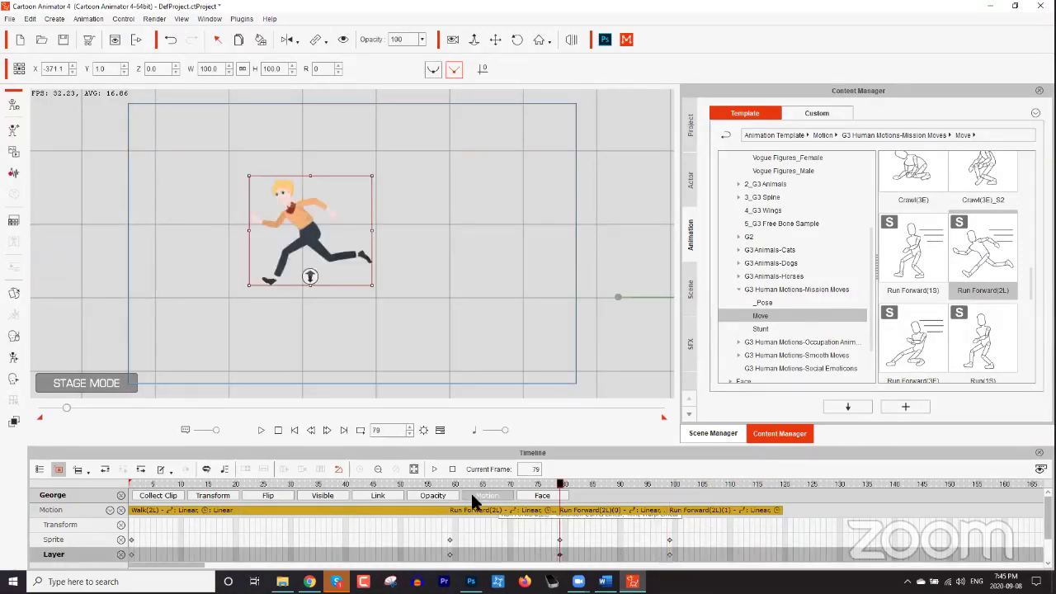
click(451, 482)
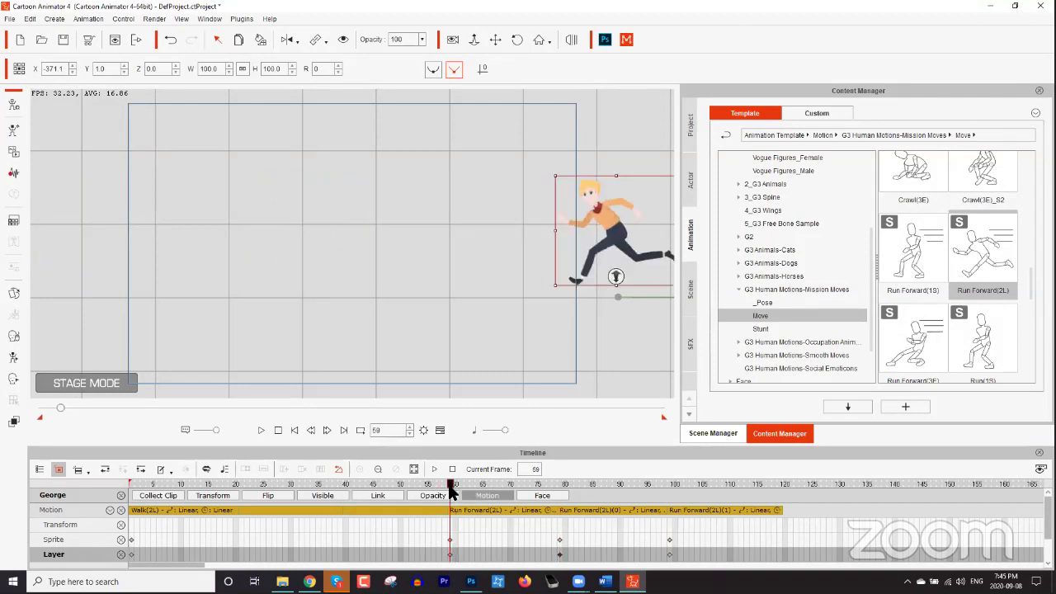
scroll(360, 190, down, 2)
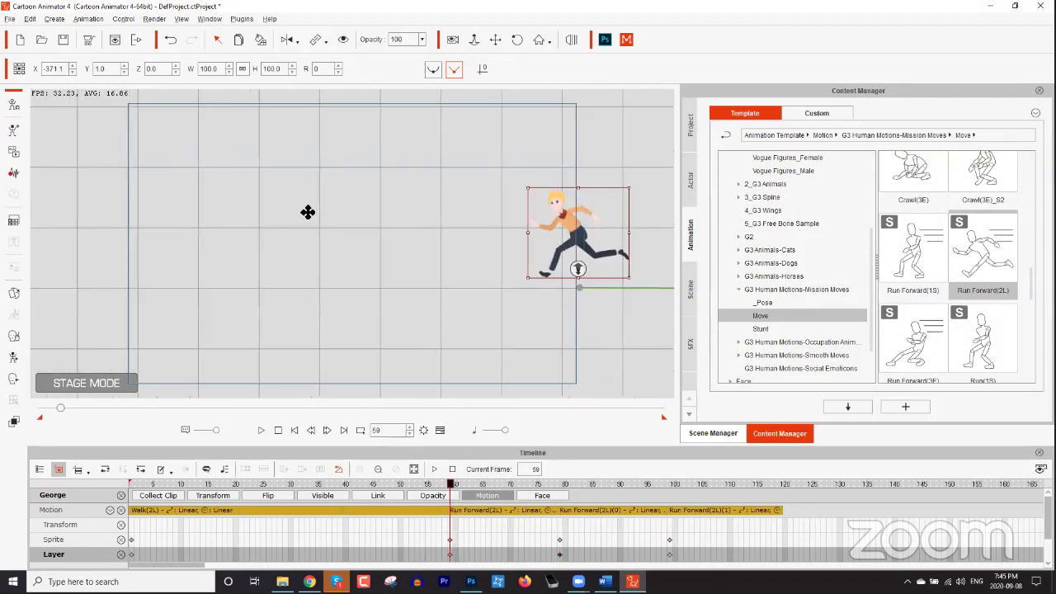
drag(308, 212, 356, 213)
scroll(360, 205, down, 1)
drag(472, 481, 447, 482)
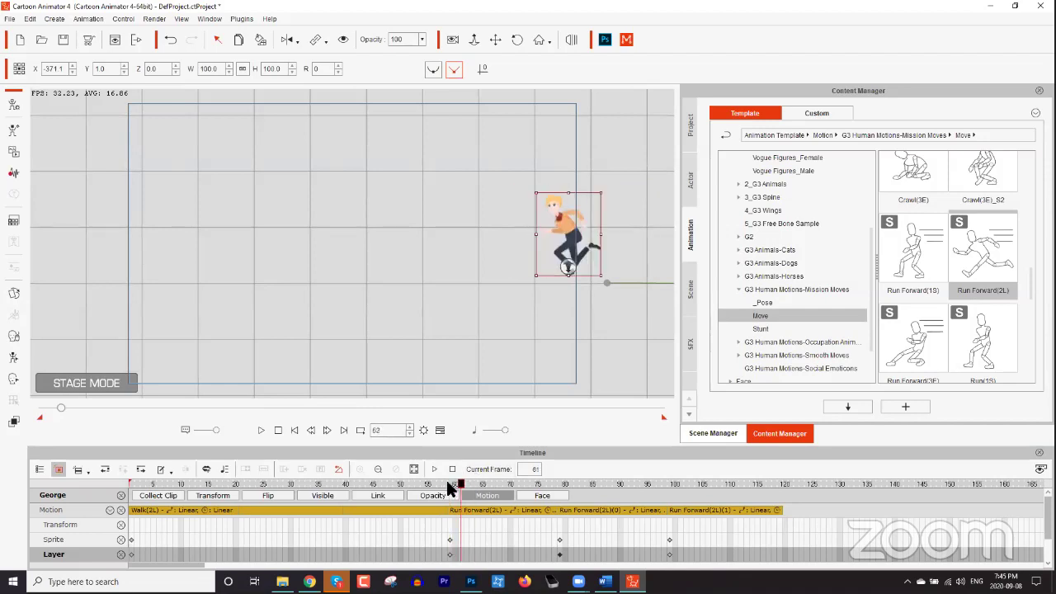
key(space)
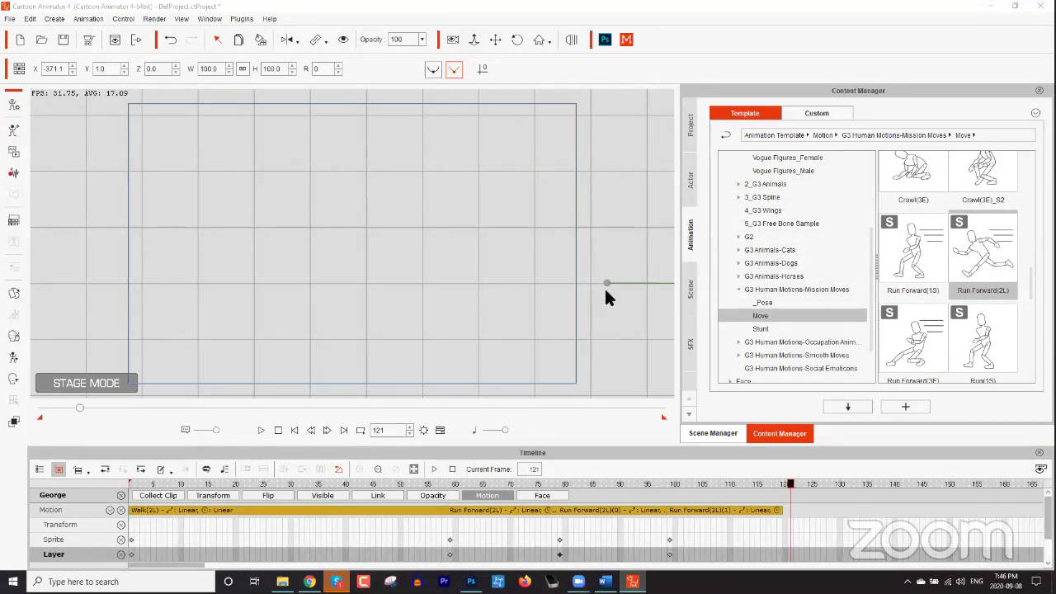
Open George in Composer Mode.
drag(582, 285, 687, 286)
drag(243, 275, 565, 272)
drag(99, 272, 537, 302)
scroll(528, 280, up, 2)
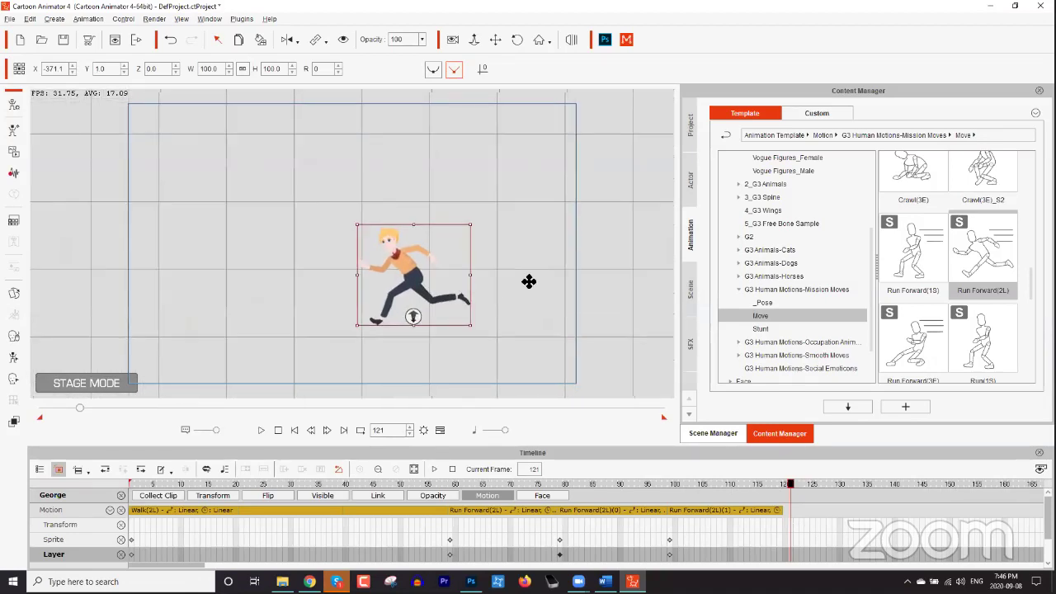
click(10, 109)
click(458, 320)
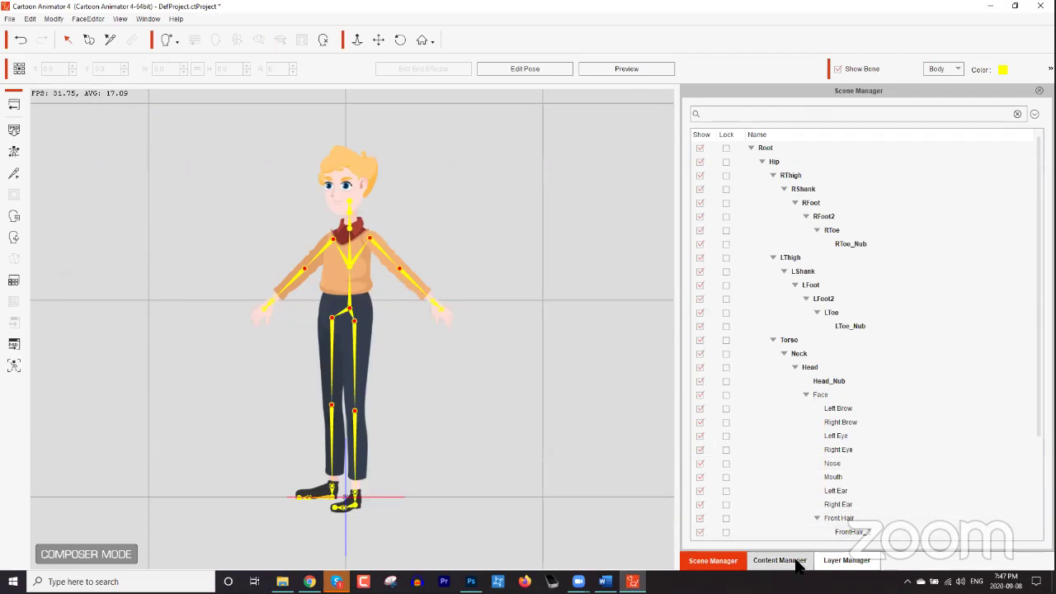
Save George's current eyes to the custom Head > Eye library as George Eyes.
click(779, 560)
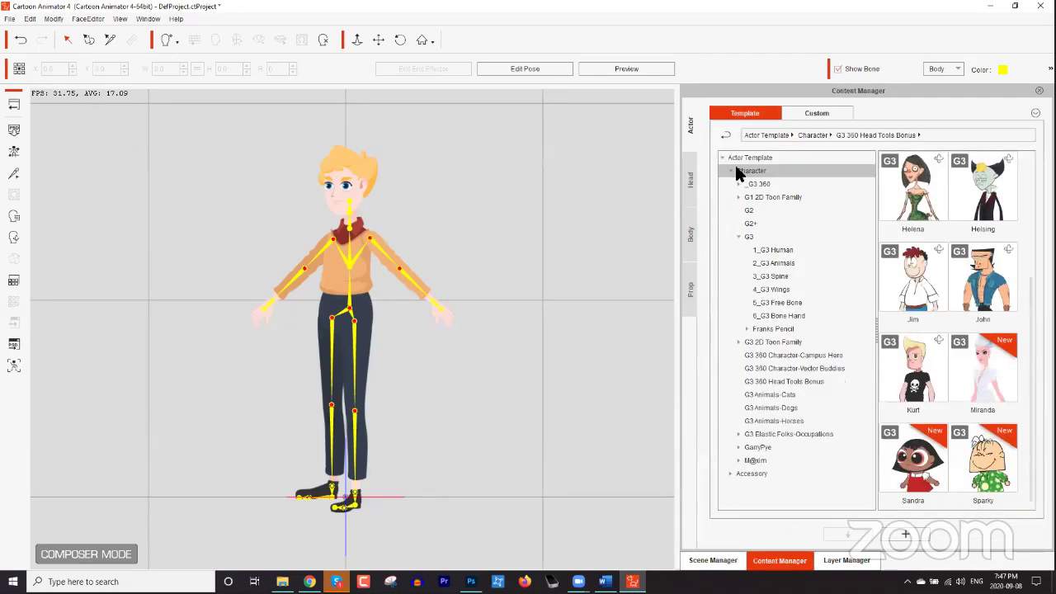
click(809, 113)
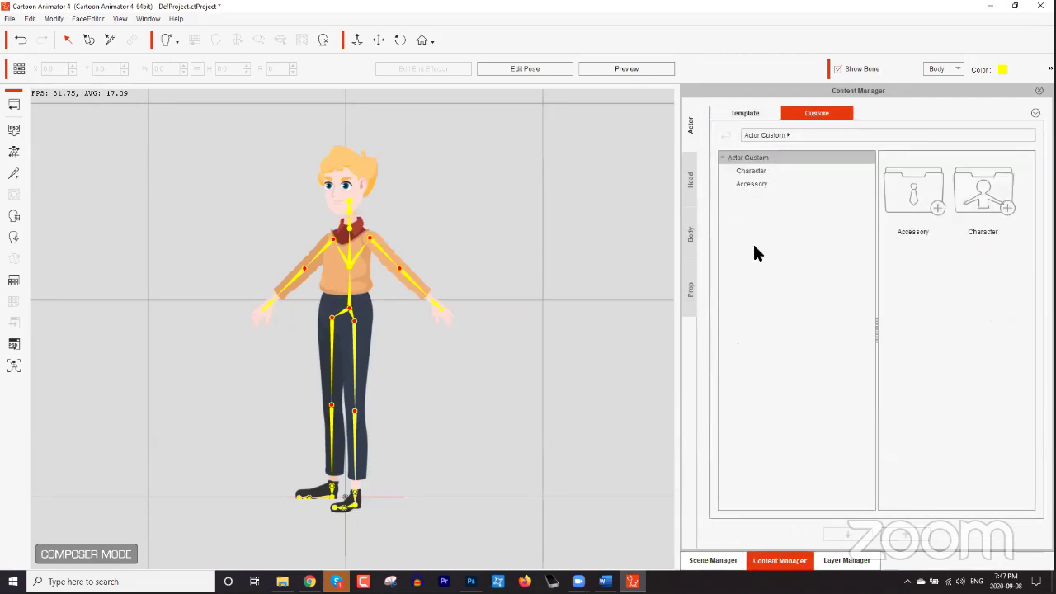
click(688, 178)
click(730, 171)
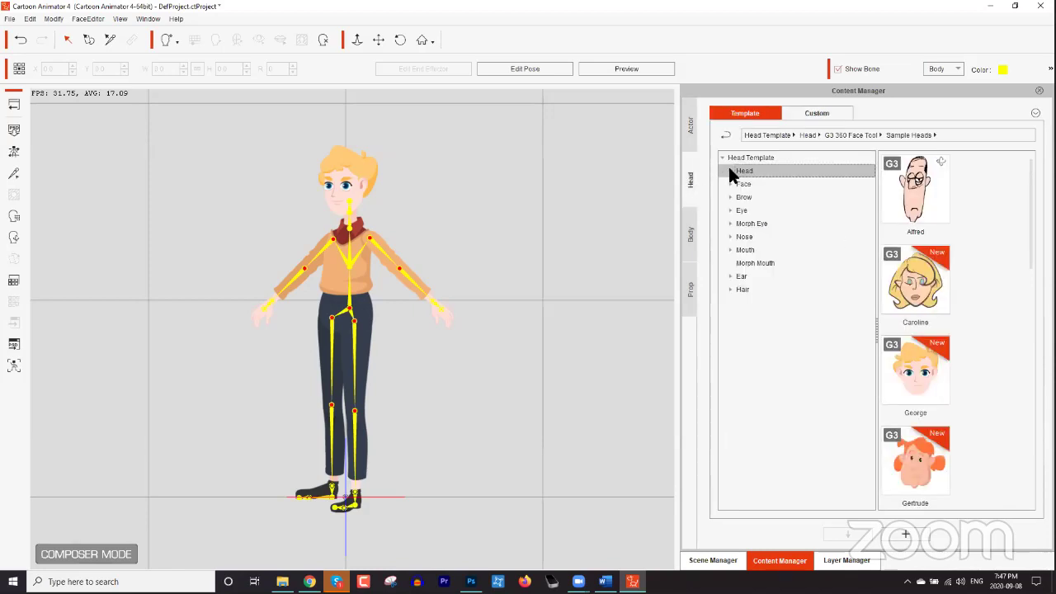
click(734, 210)
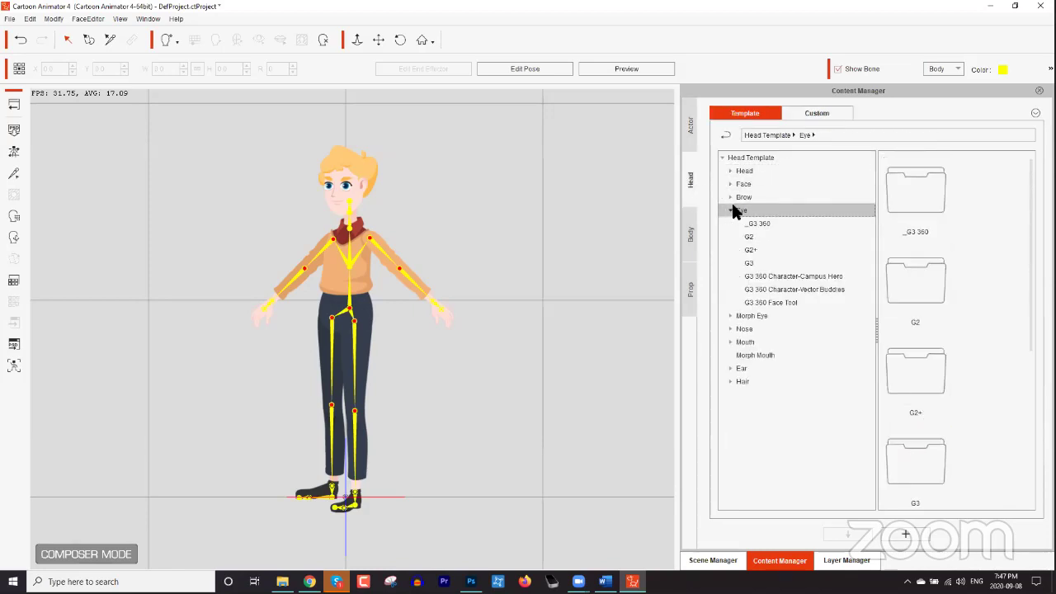
click(806, 117)
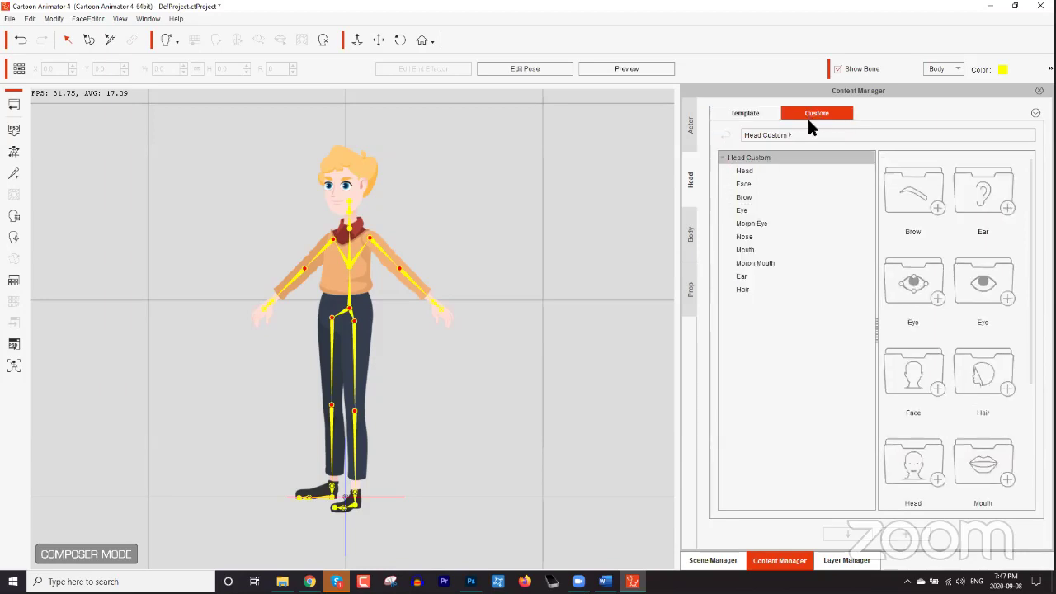
click(751, 209)
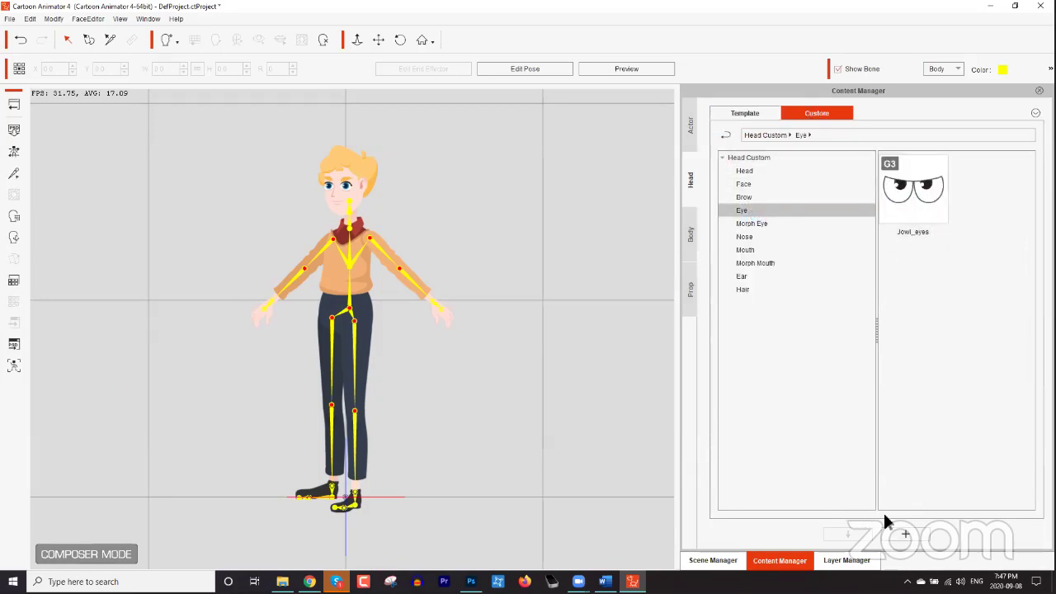
click(912, 534)
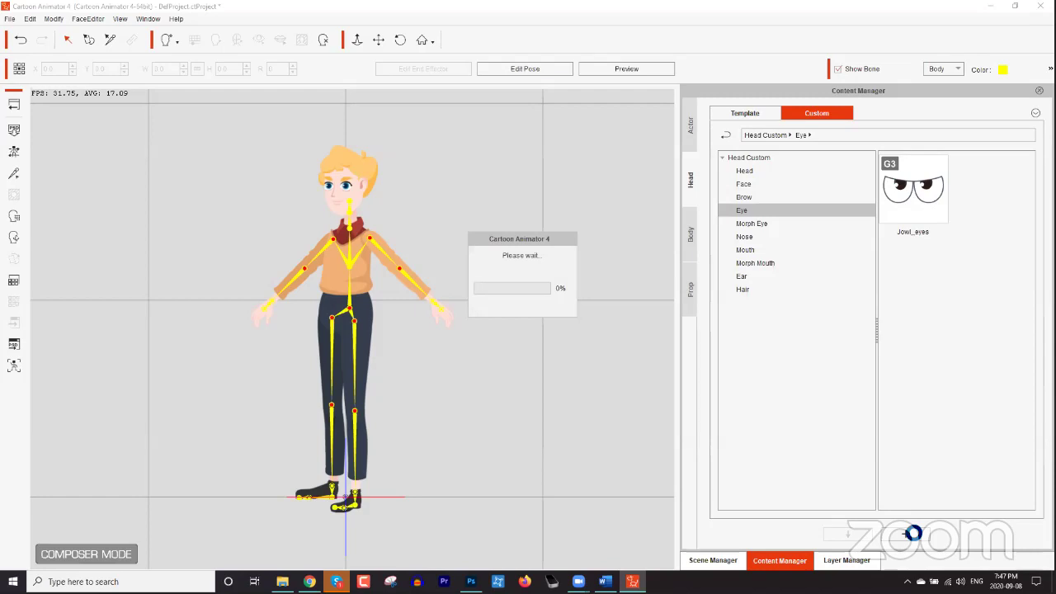
text(George Eyes)
key(Return)
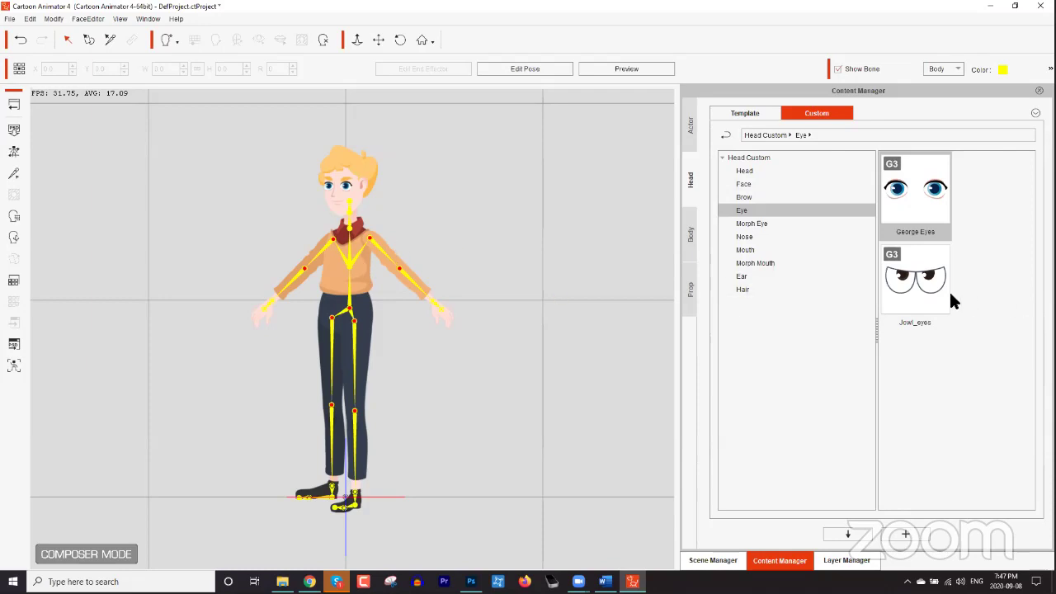
Replace George's eyes with the custom Jowl_eyes.
drag(412, 208, 518, 326)
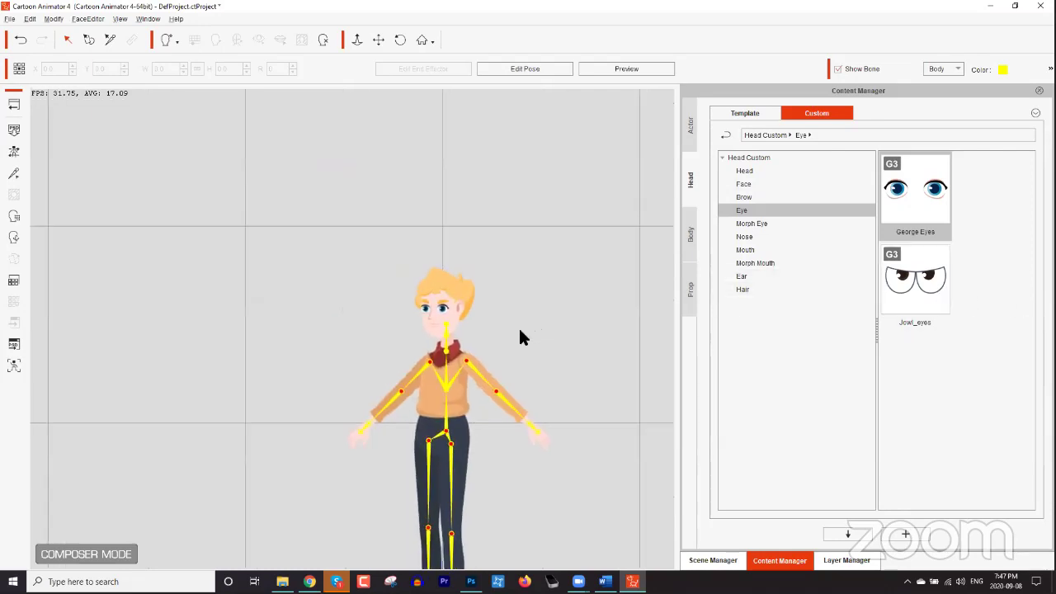
scroll(518, 325, up, 5)
drag(373, 265, 196, 269)
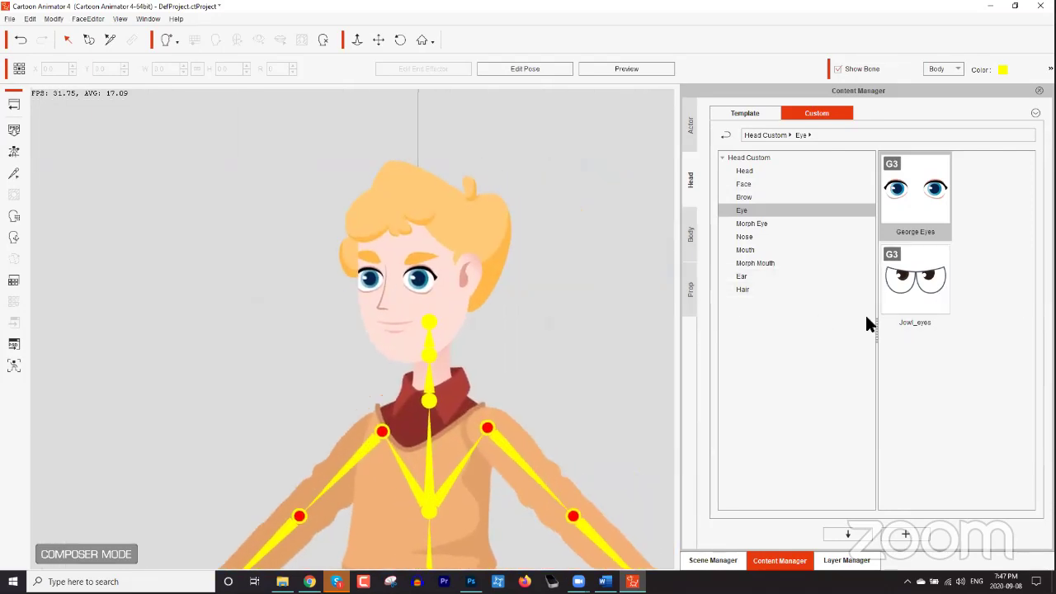
double_click(910, 287)
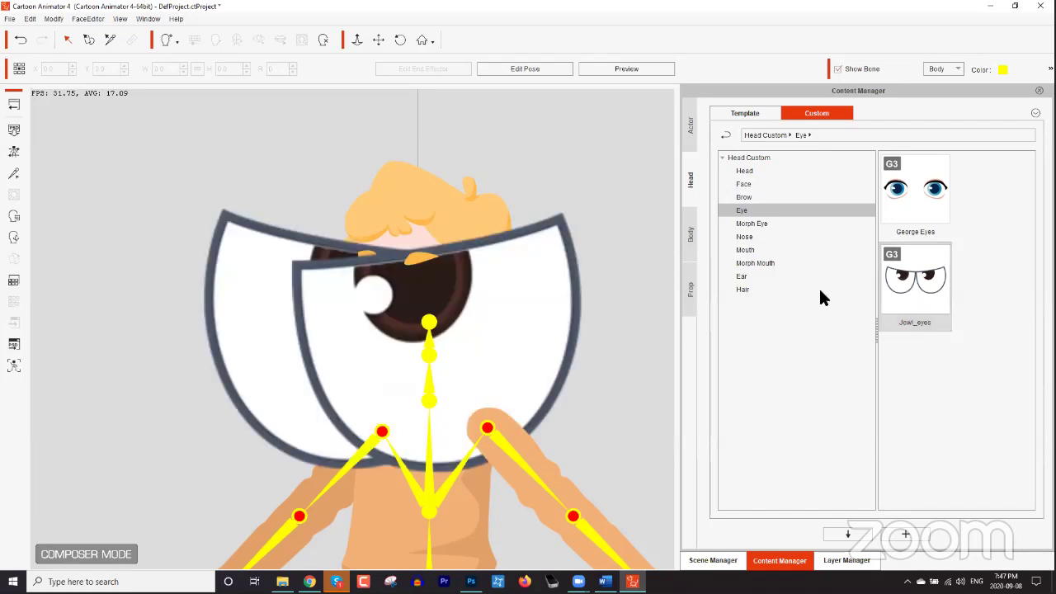
Scale the near eye to about 10.2 and the far eye to about 9.8, and position both on George's face.
click(522, 344)
drag(582, 207, 497, 384)
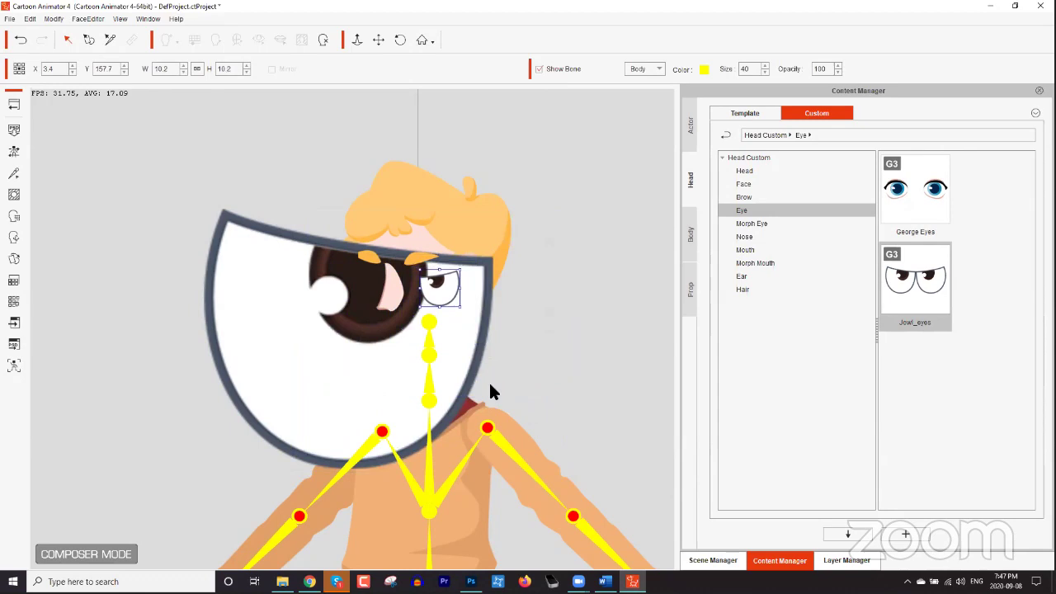
drag(494, 207, 417, 326)
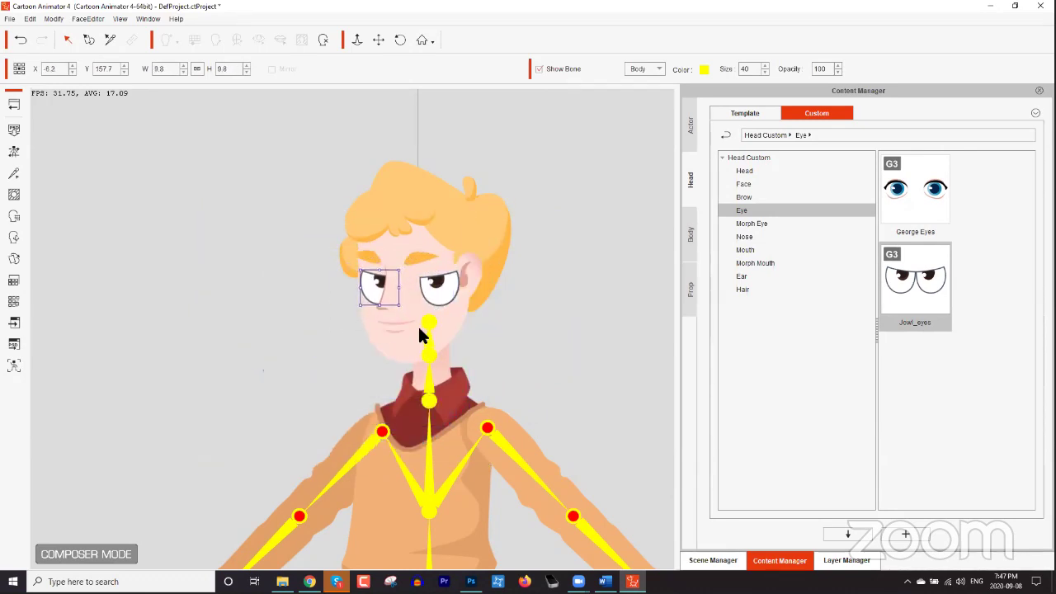
drag(381, 289, 431, 289)
click(436, 288)
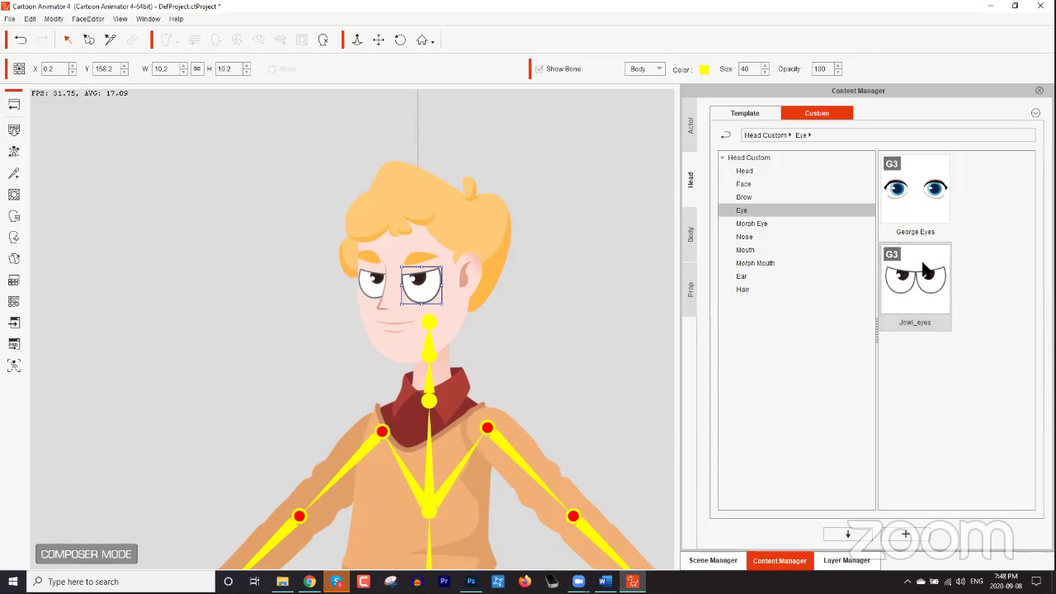
Return to Stage Mode and select George in the scene.
click(15, 107)
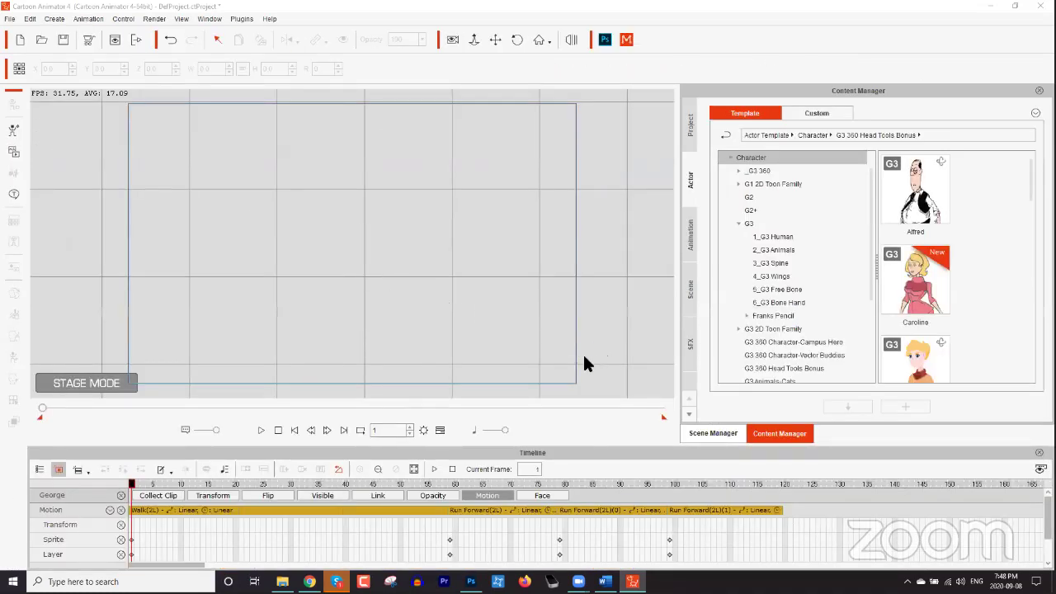
click(721, 431)
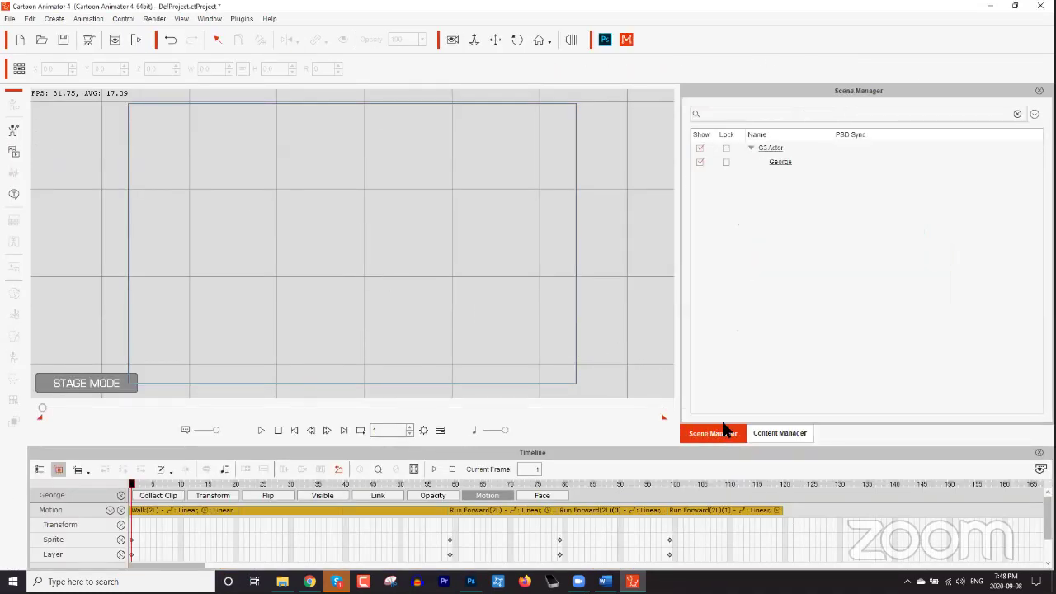
click(783, 163)
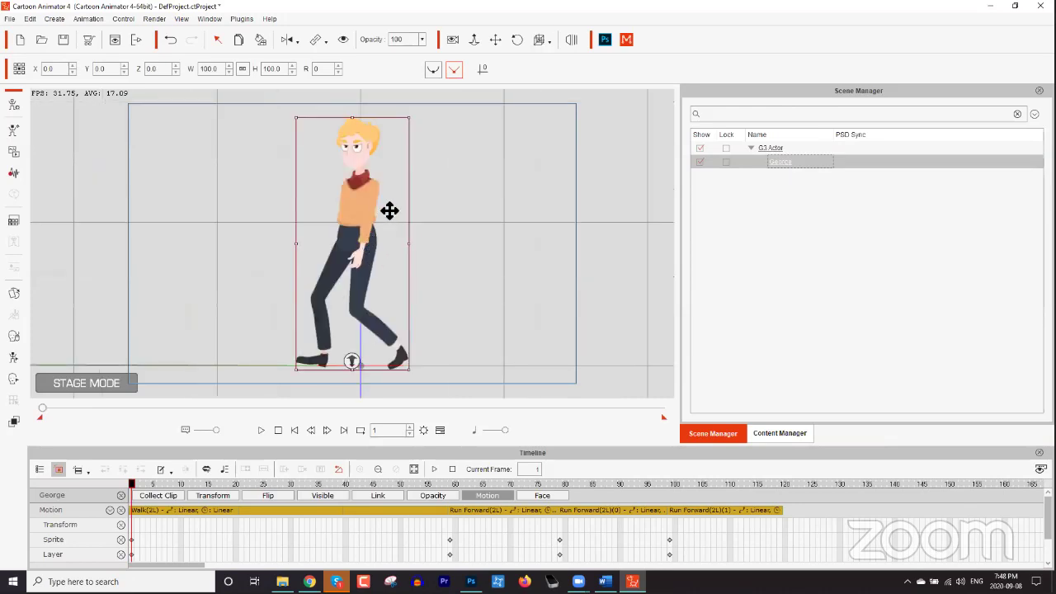
scroll(390, 211, up, 5)
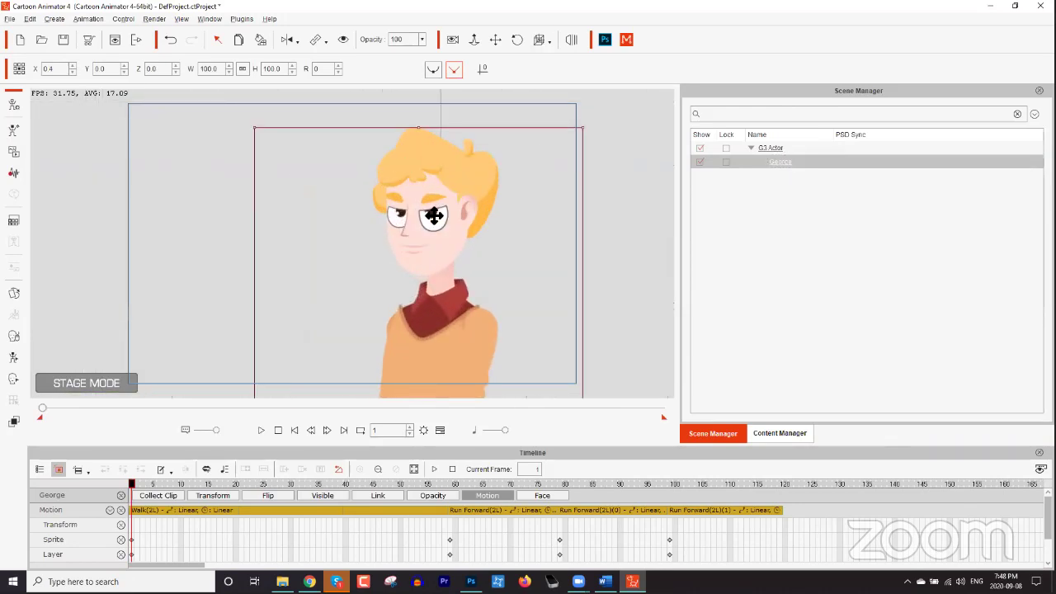
Preview George's face movement with the Face Puppet, stop the preview and close the puppet.
click(13, 336)
click(701, 237)
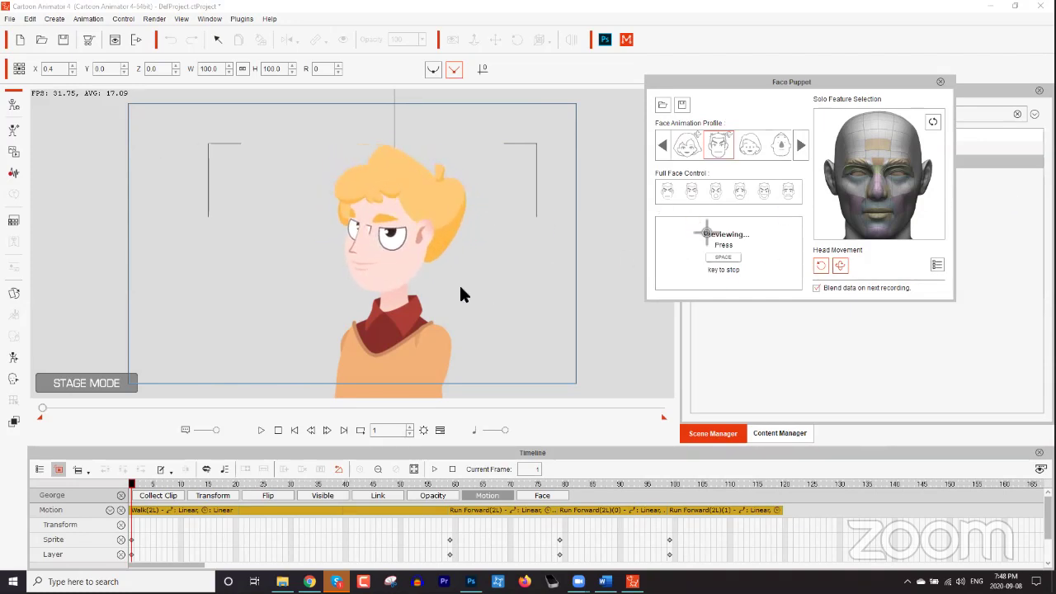
key(space)
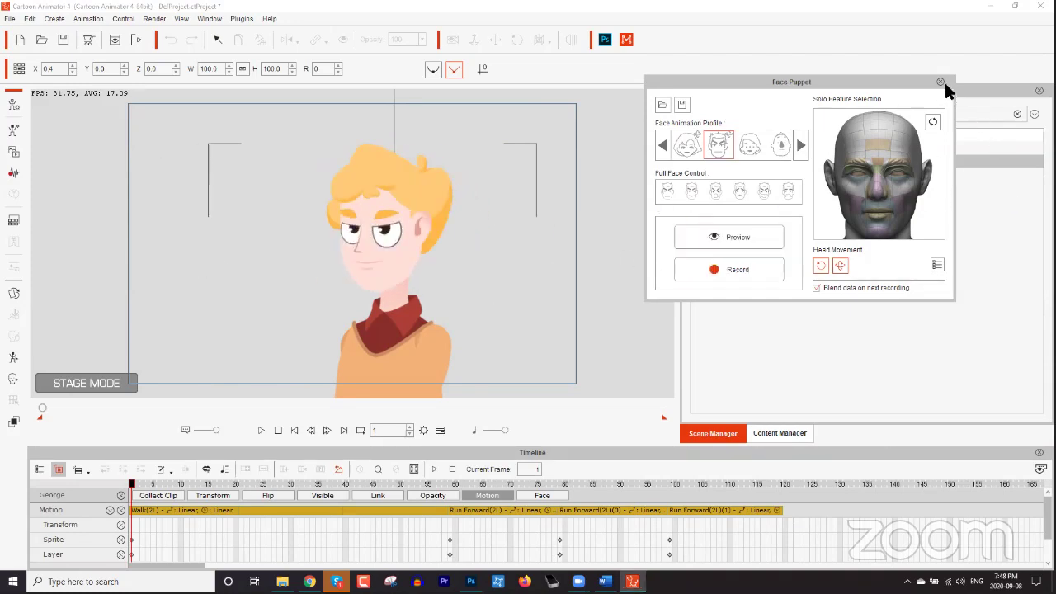
click(939, 82)
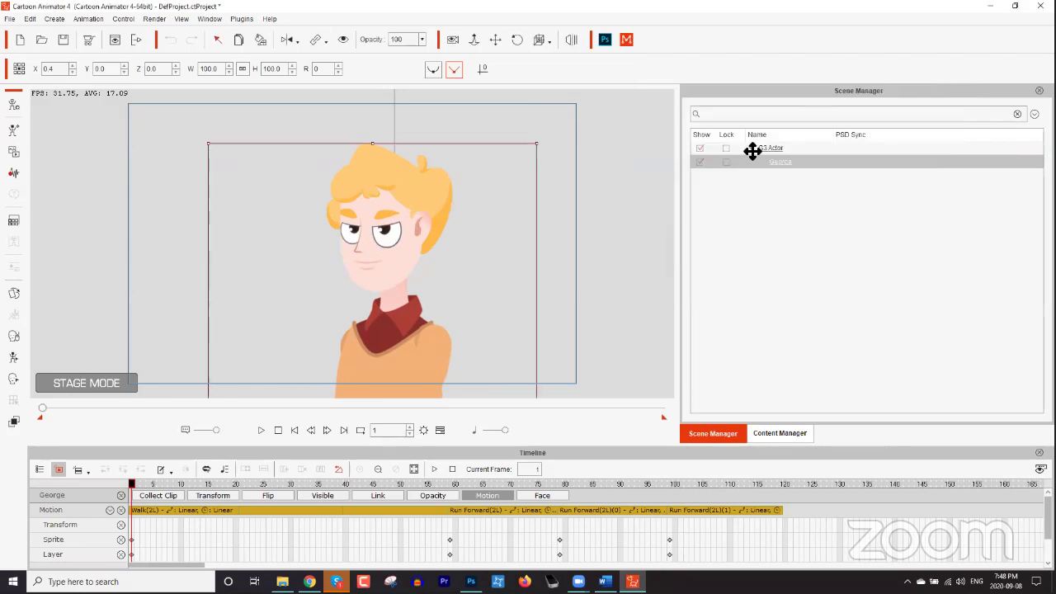
Reopen George in Composer Mode and shift both eyes toward the nose at the left-facing angle in the 360 Head Creator.
click(14, 108)
click(471, 323)
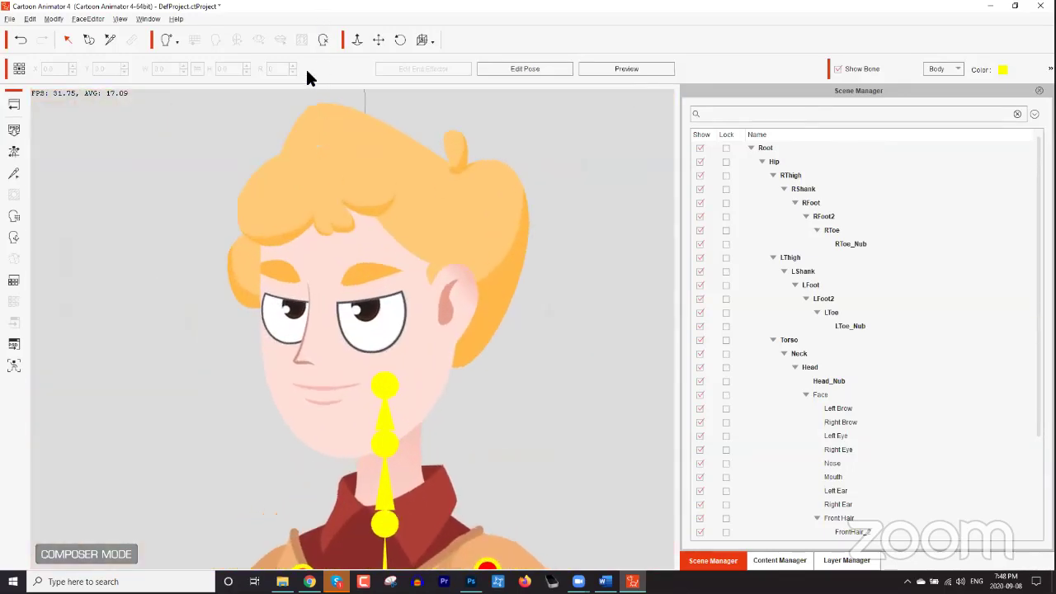
click(16, 240)
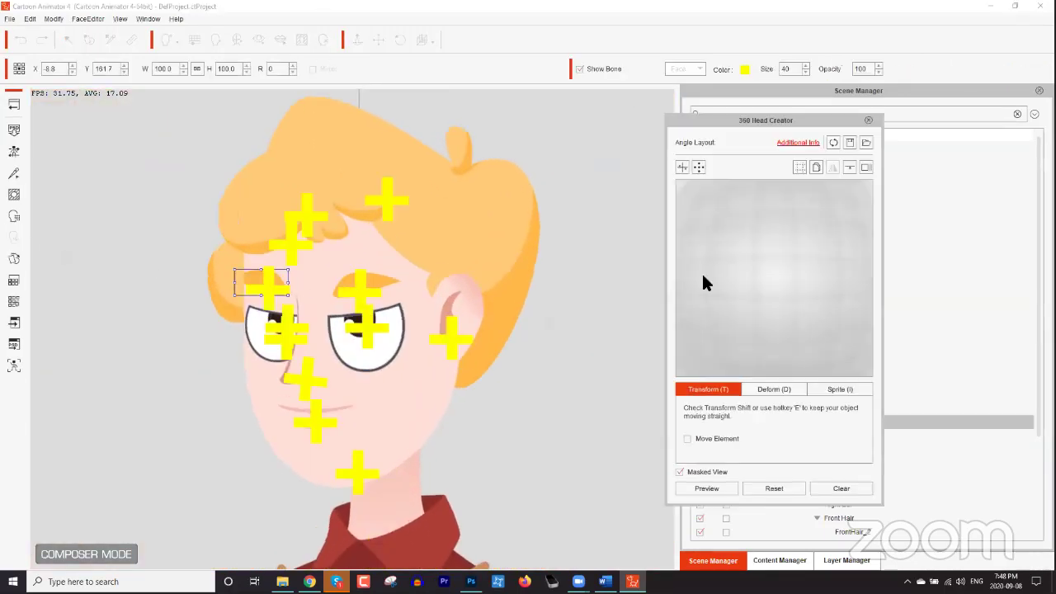
click(681, 278)
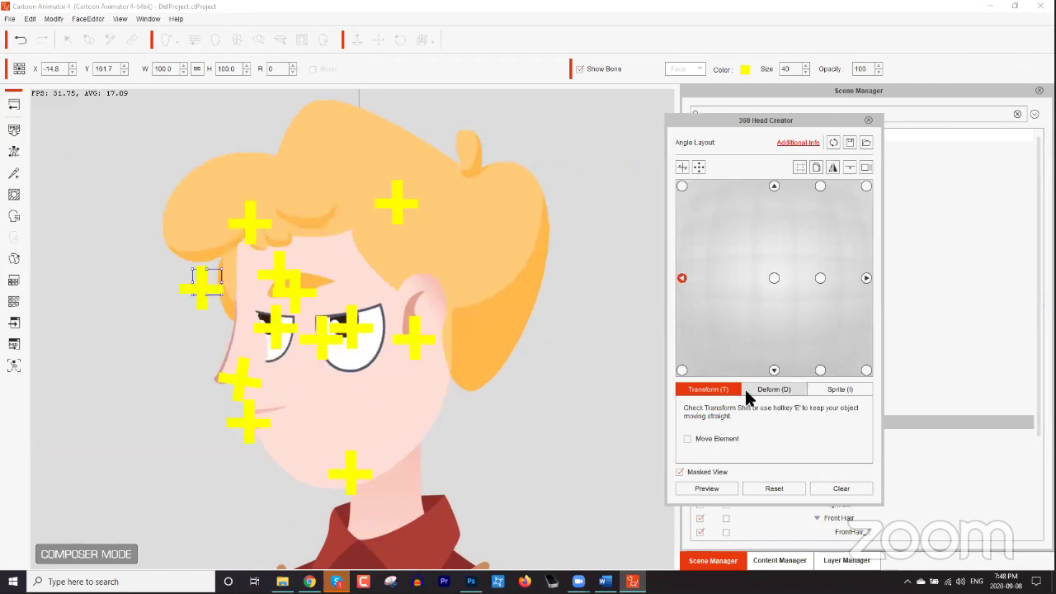
click(281, 345)
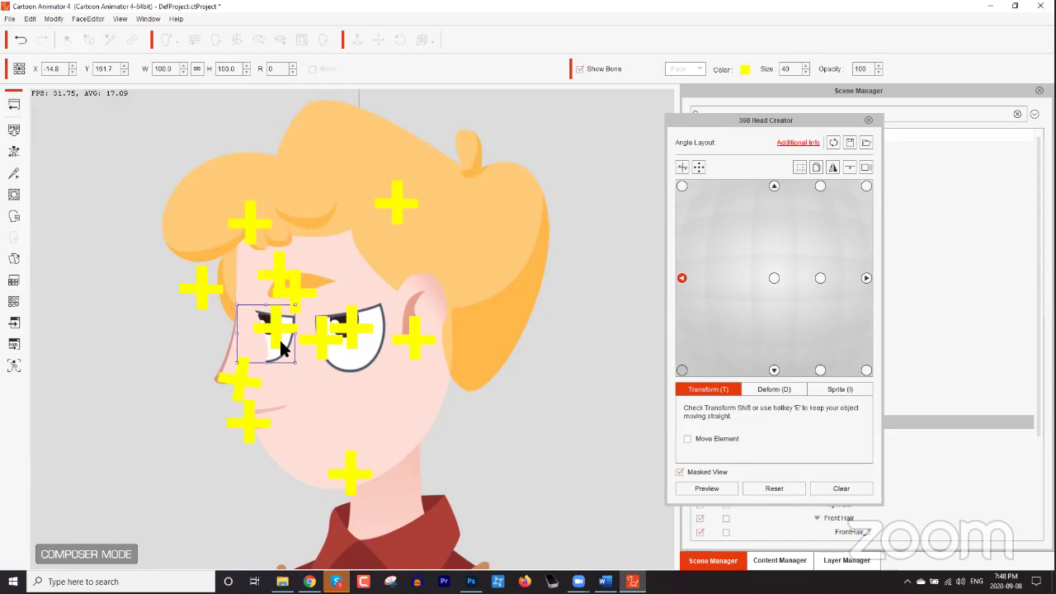
drag(283, 344, 246, 334)
drag(347, 337, 312, 335)
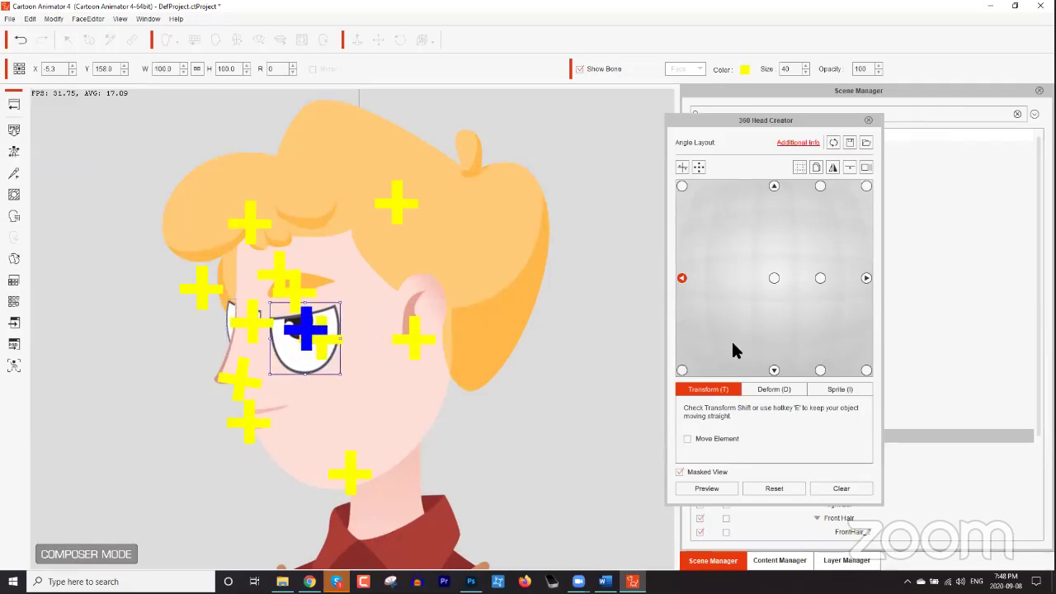
At the lower-left head angle, move the near eye down and toward the nose to about X -6.8, Y 153.5.
click(682, 370)
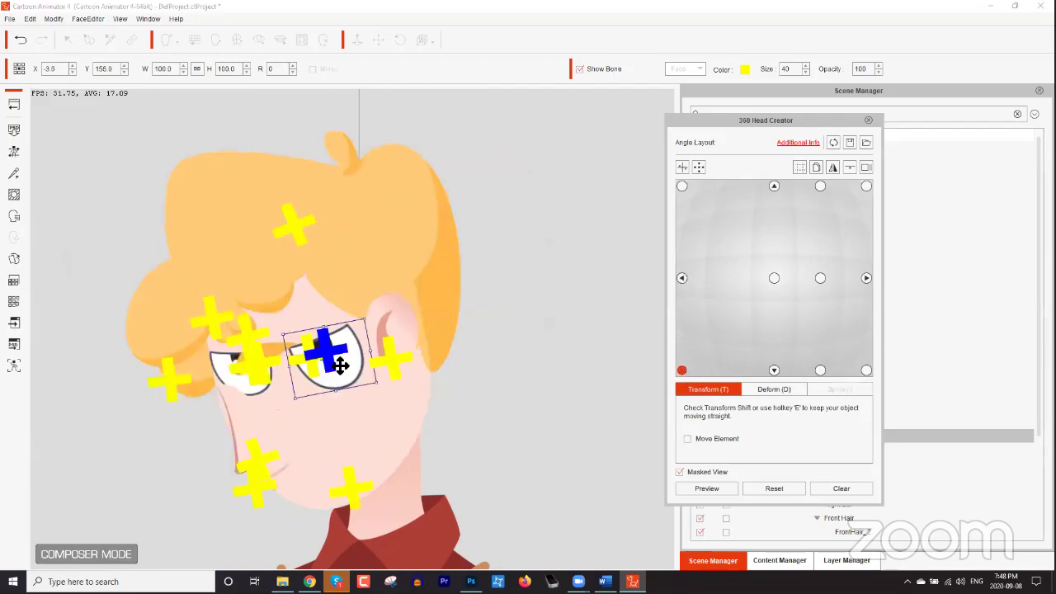
drag(326, 377, 303, 393)
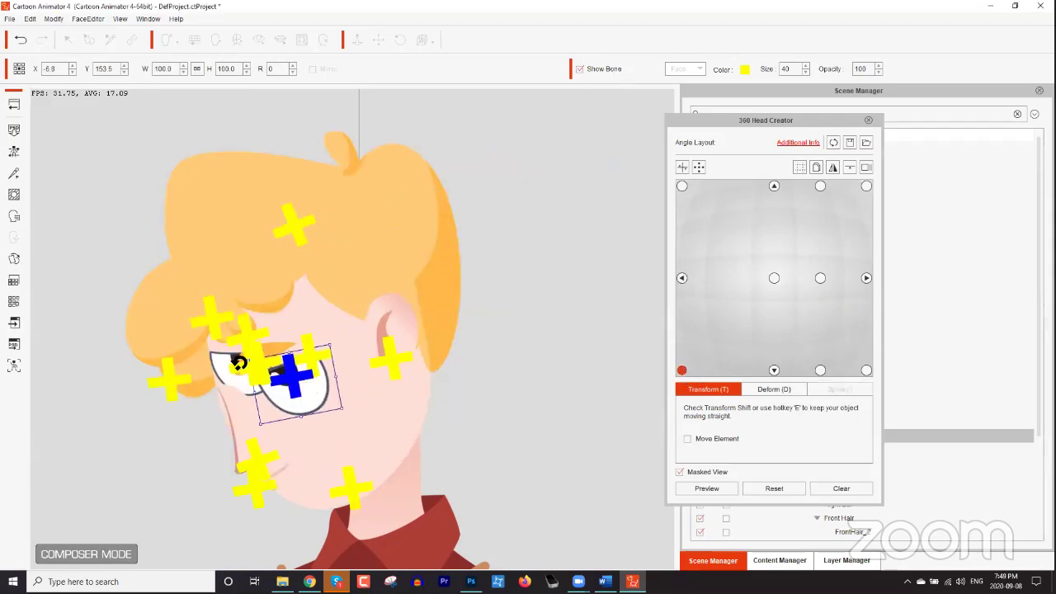
click(256, 363)
click(251, 361)
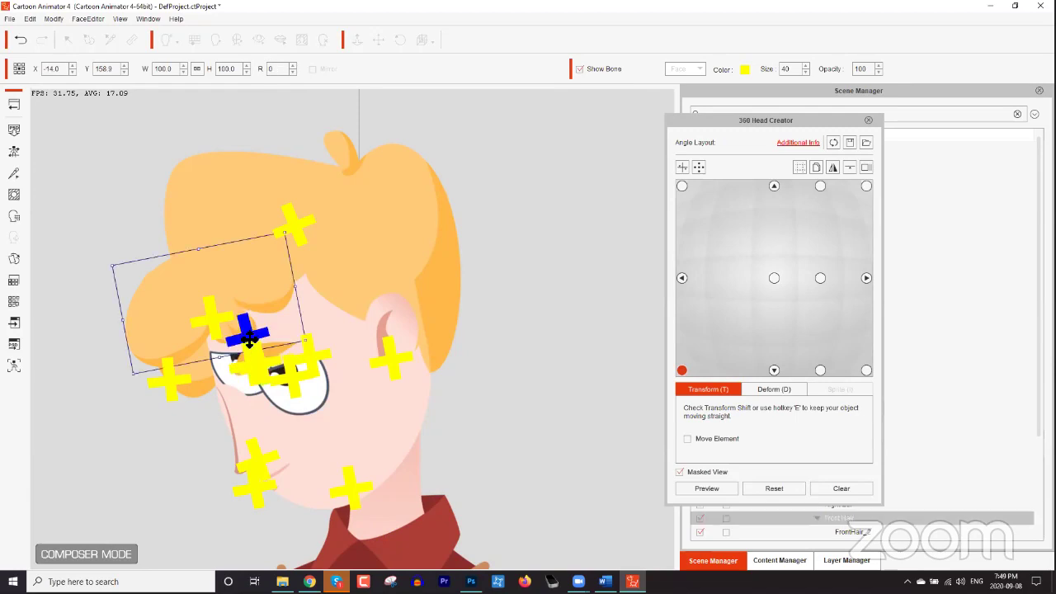
click(251, 363)
mouse_move(250, 362)
mouse_down()
mouse_move(241, 368)
mouse_move(250, 363)
mouse_up()
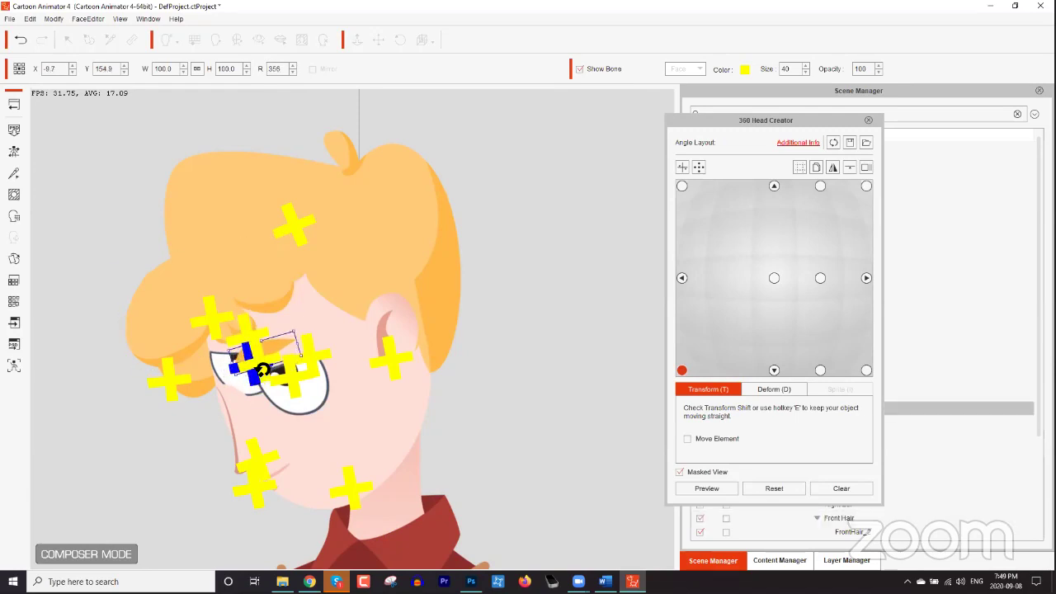
Mirror the selected brow's transform, deform, sprite and layer settings from the left-facing head angle to the right-facing angle.
click(681, 278)
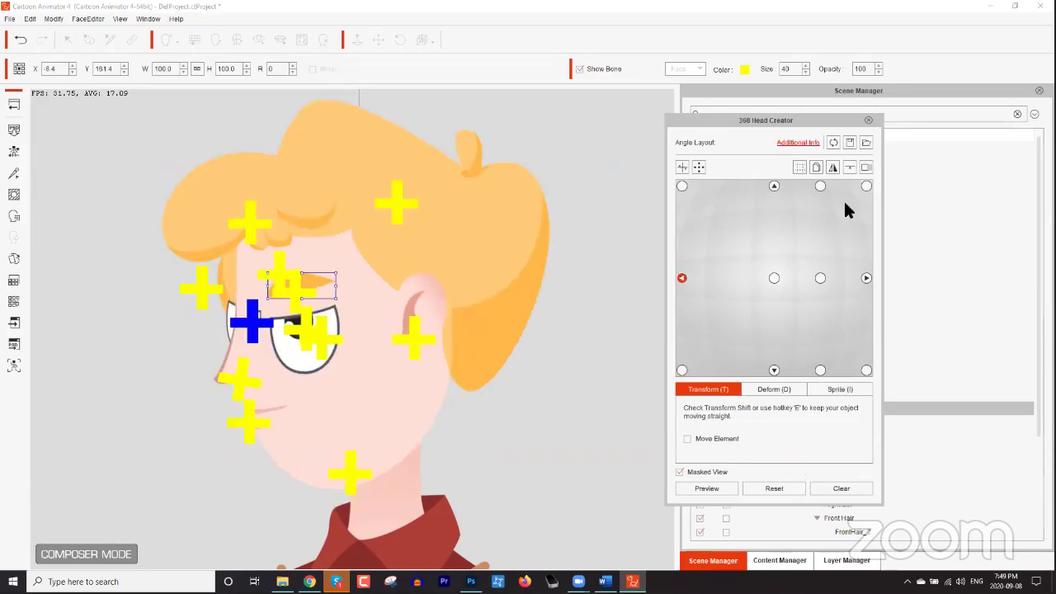
click(832, 167)
click(949, 231)
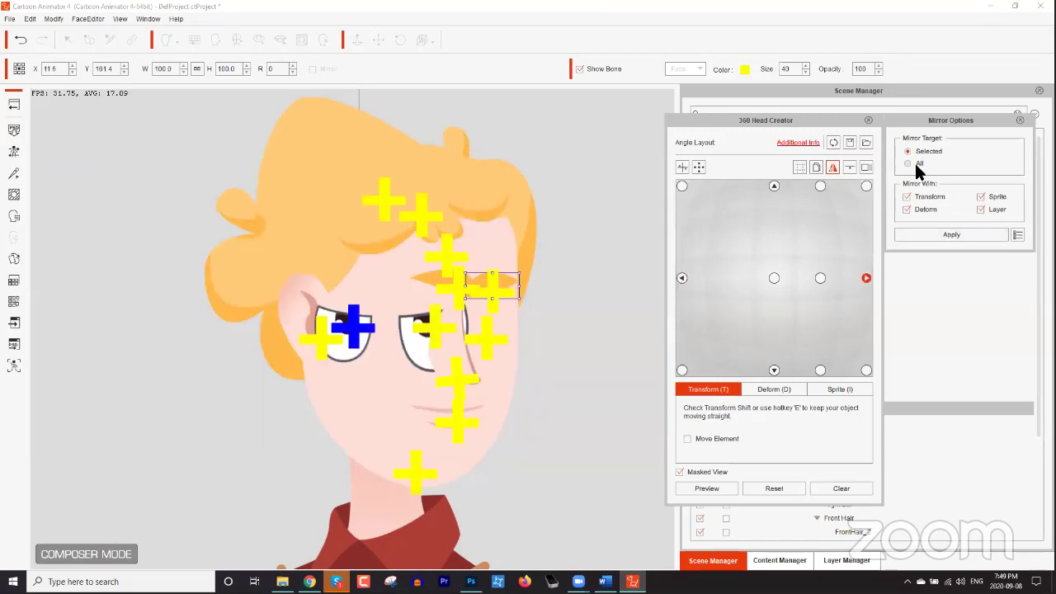
At the right-facing head angle, shift both eyes toward the front of the face and narrow the far eye to about 58.8 width.
click(431, 326)
drag(431, 326, 506, 325)
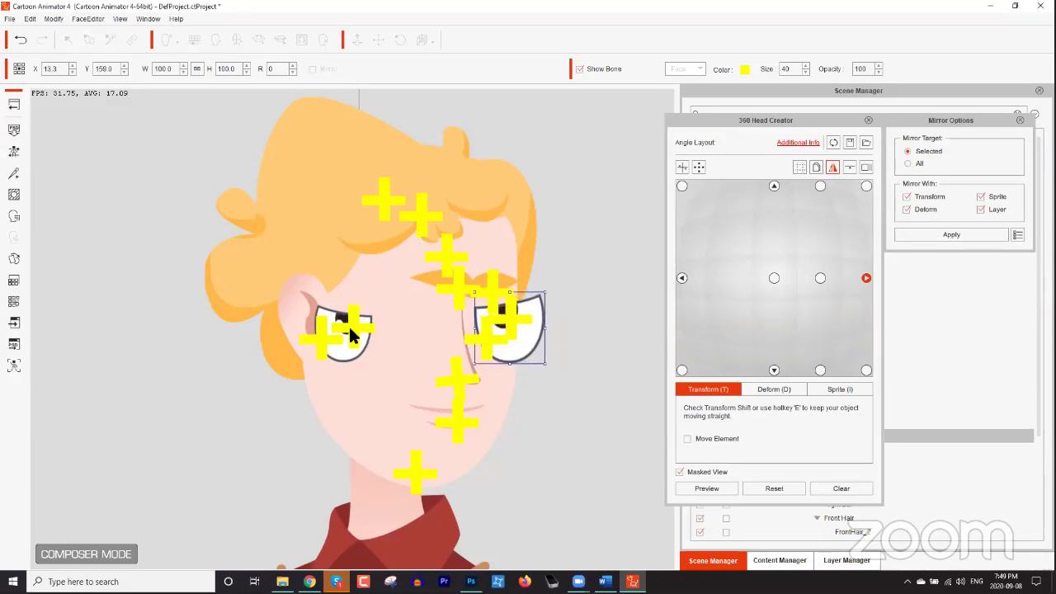
drag(355, 324, 435, 321)
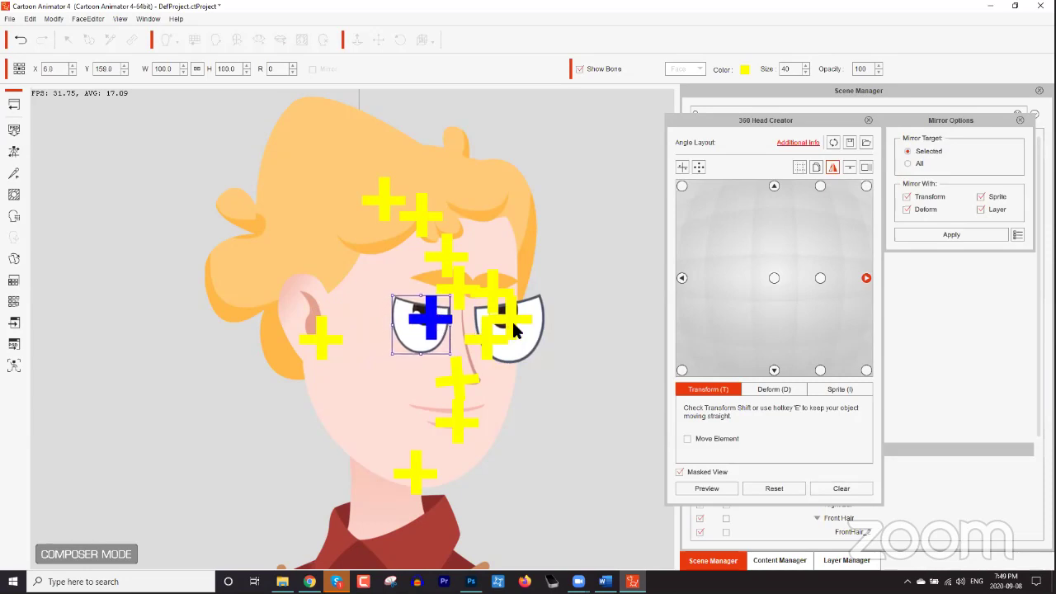
click(511, 319)
drag(552, 328, 504, 328)
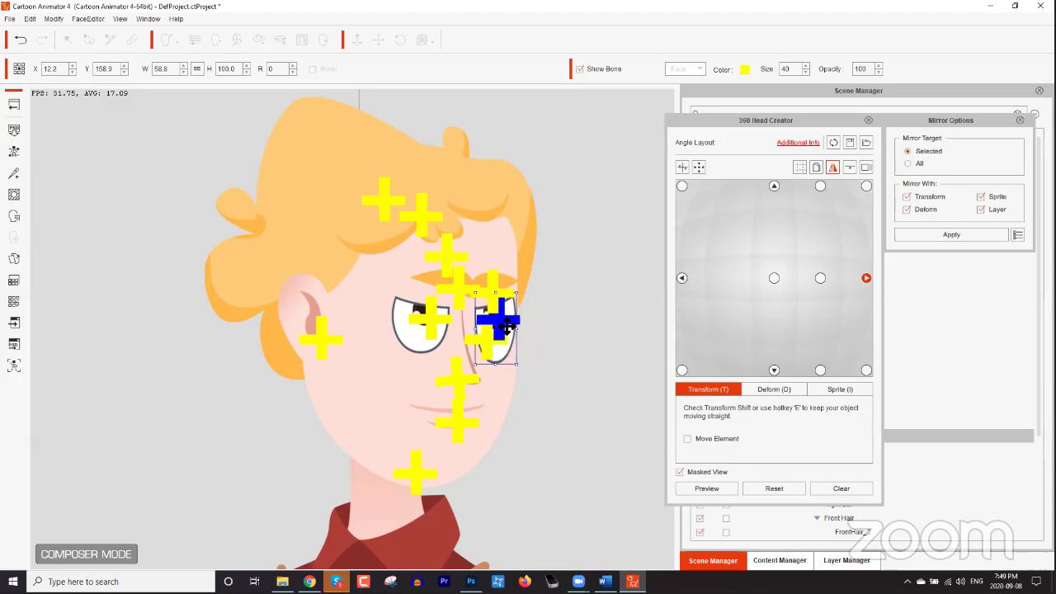
Preview George's head rotation with the adjusted eyes and close the 360 Head Creator.
click(717, 485)
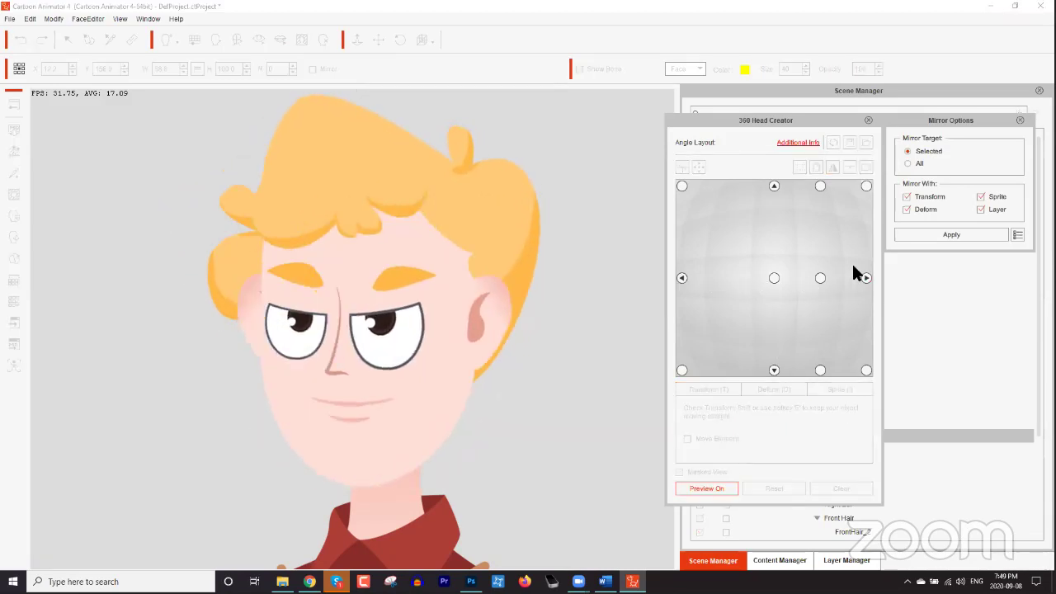
click(868, 120)
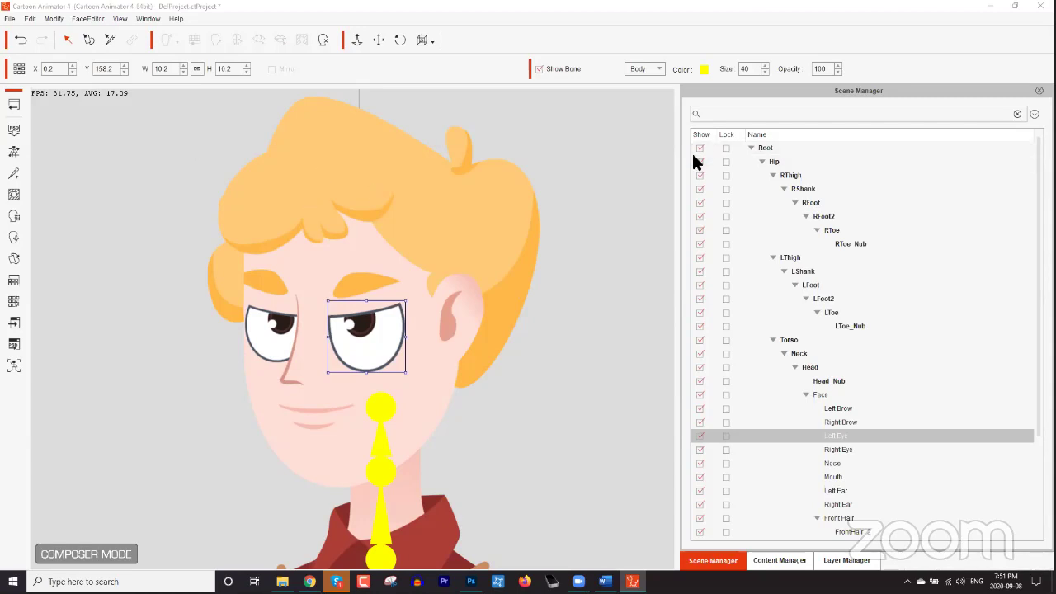
Return to Stage Mode, close the timeline and select George with his full body in view.
click(14, 105)
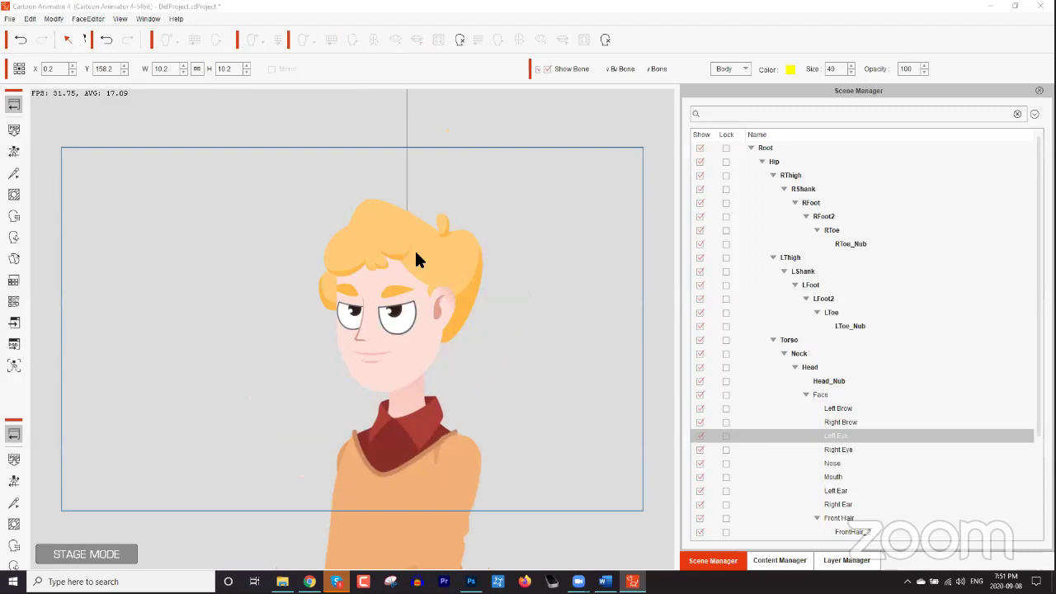
click(1038, 452)
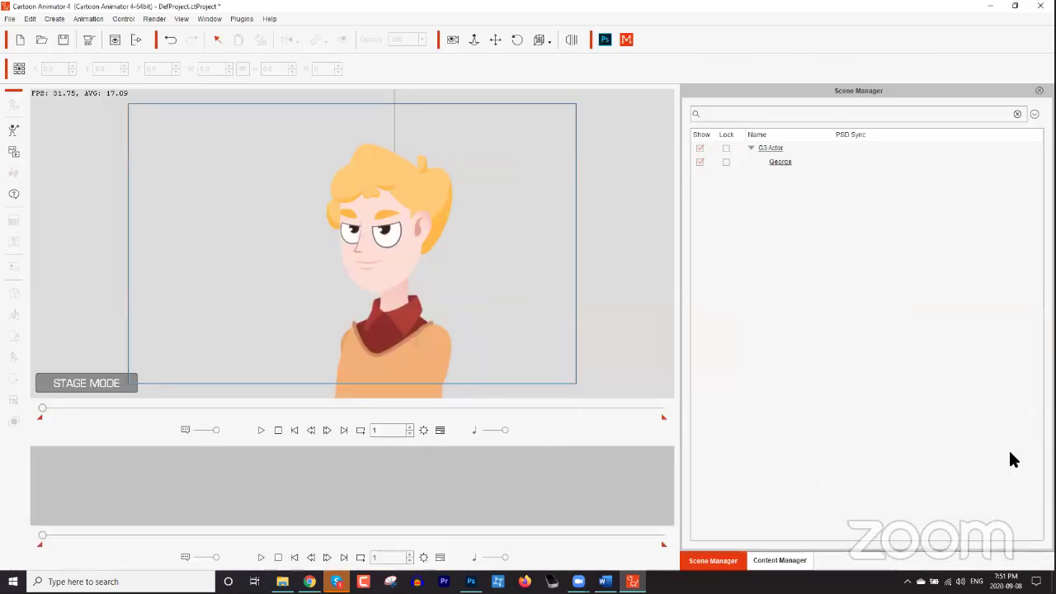
drag(418, 458, 400, 255)
scroll(401, 255, down, 5)
drag(411, 447, 411, 384)
click(350, 264)
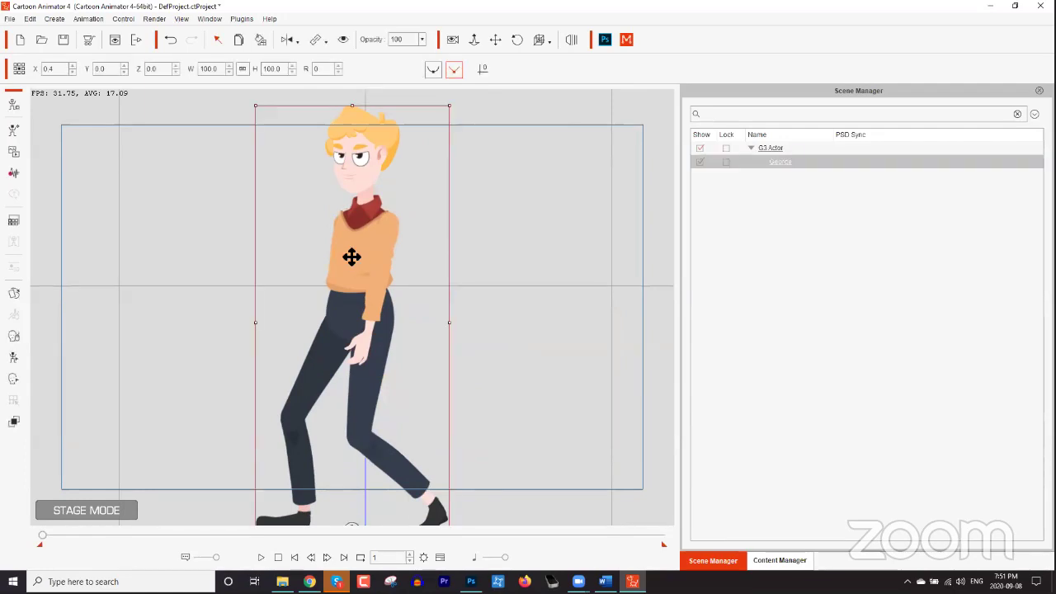
right_click(354, 257)
click(422, 347)
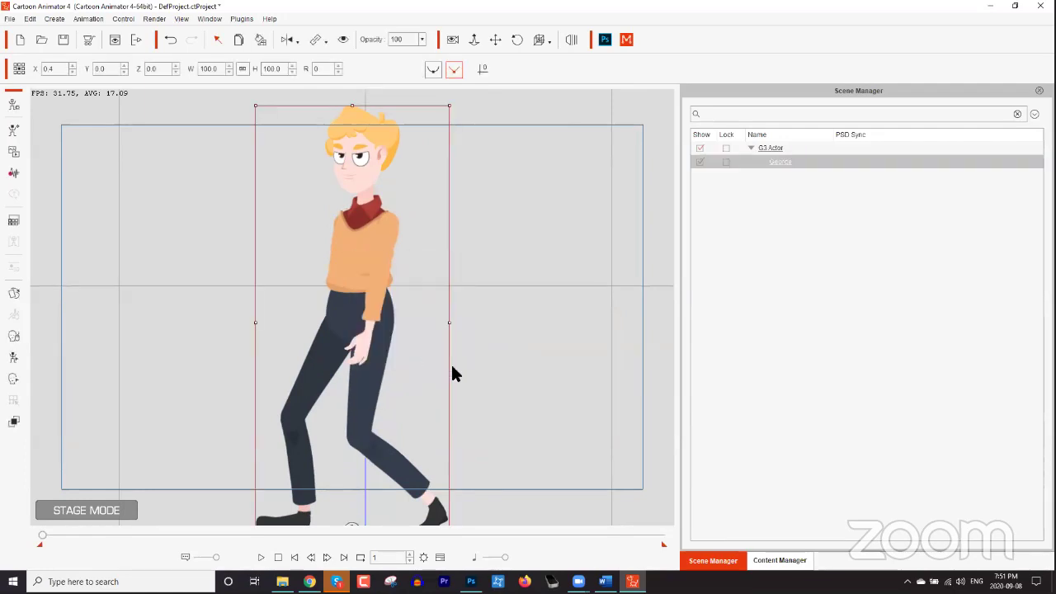
Apply the Walk(2L) motion from the G3 Human Elastic Folks_Side Move library to George.
click(784, 558)
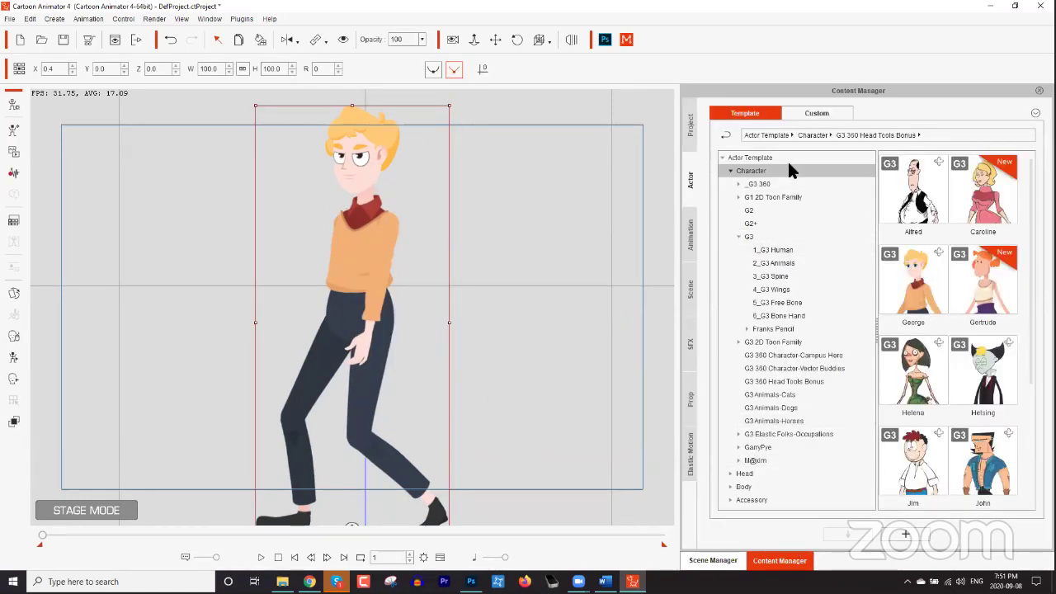
click(695, 234)
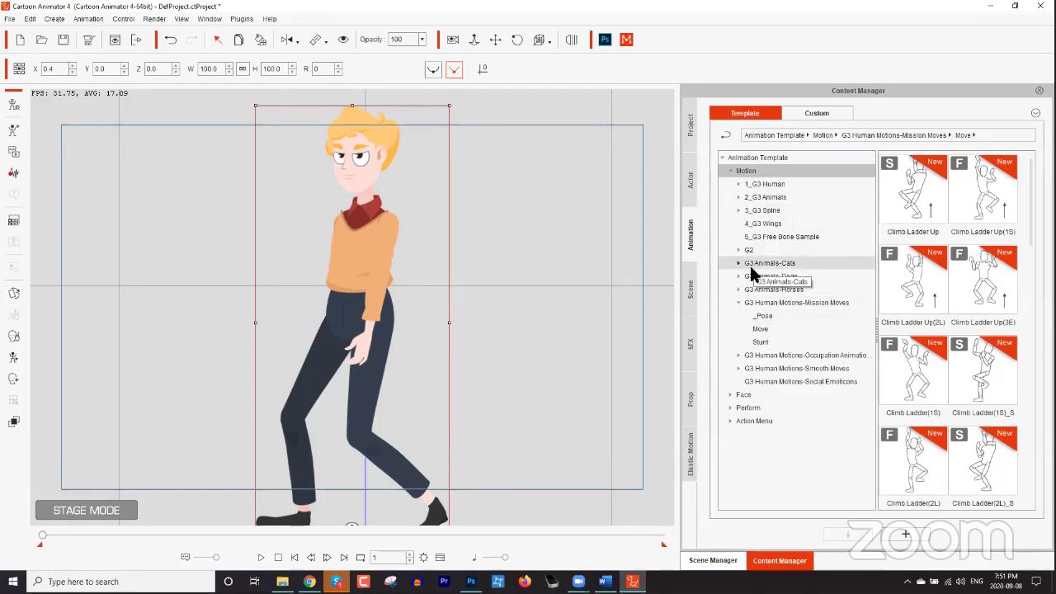
click(740, 198)
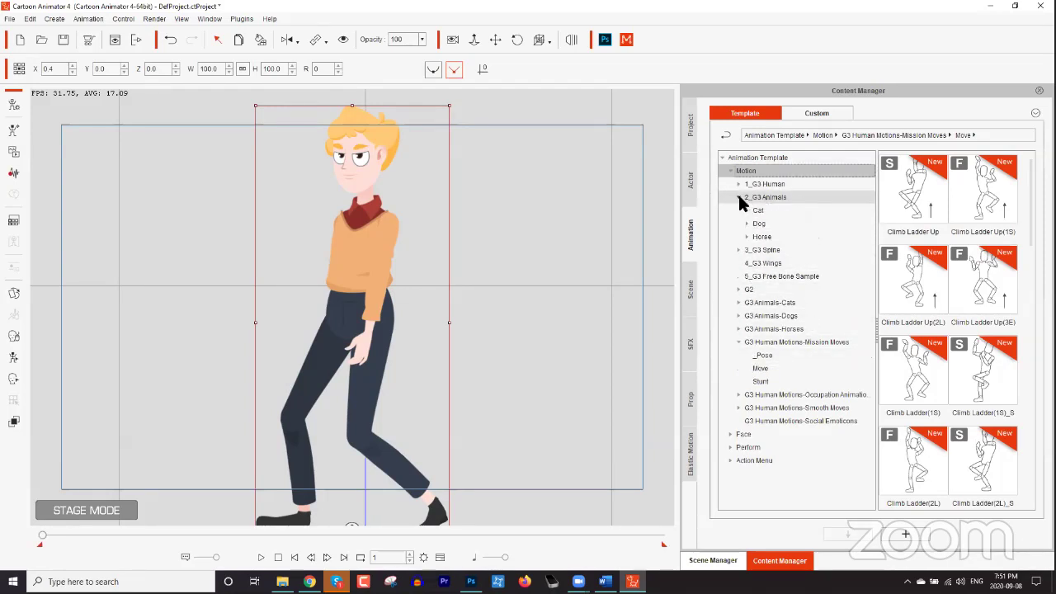
click(739, 198)
click(739, 184)
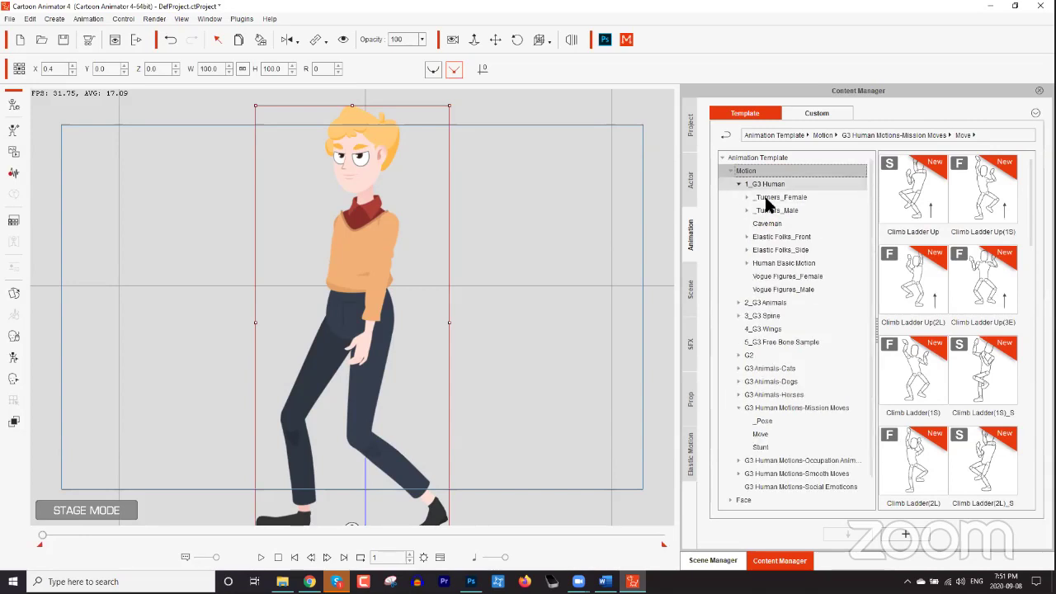
click(747, 250)
click(774, 304)
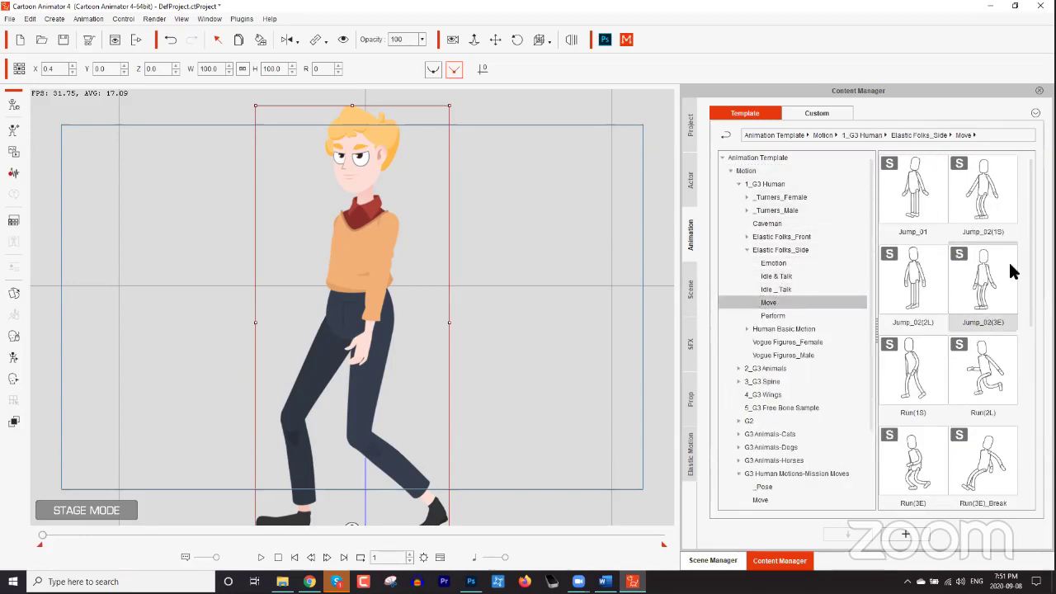
drag(1025, 248, 1020, 430)
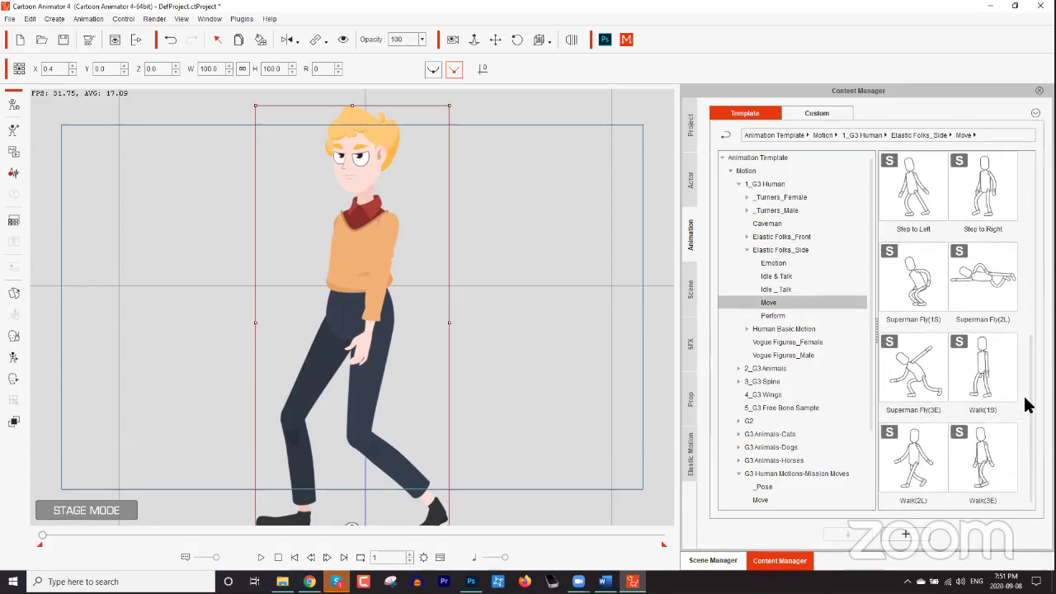
click(924, 476)
double_click(919, 470)
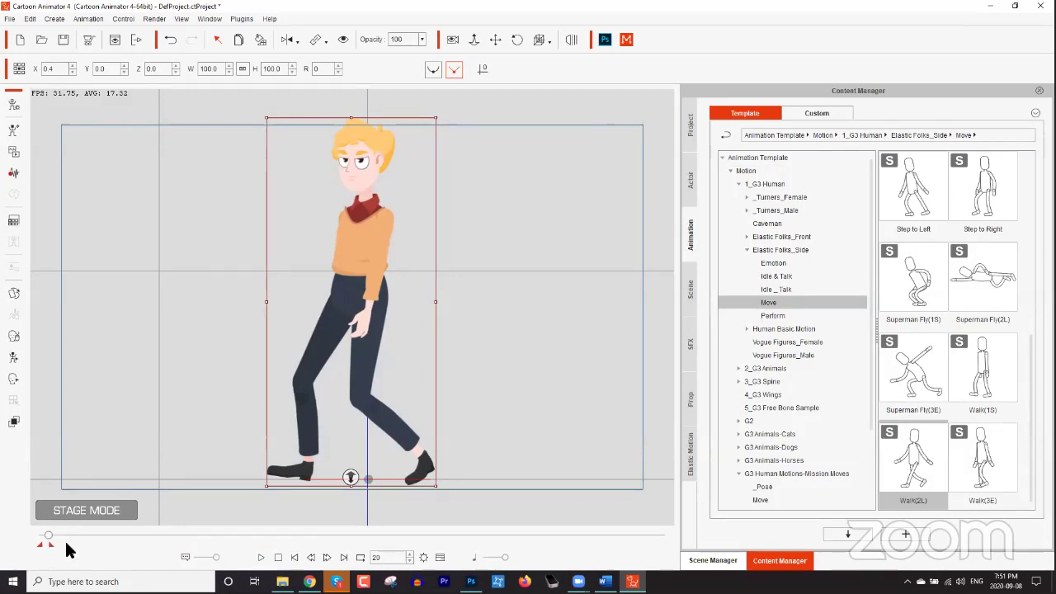
Open the image render settings and set the output to a PNG sequence.
click(154, 18)
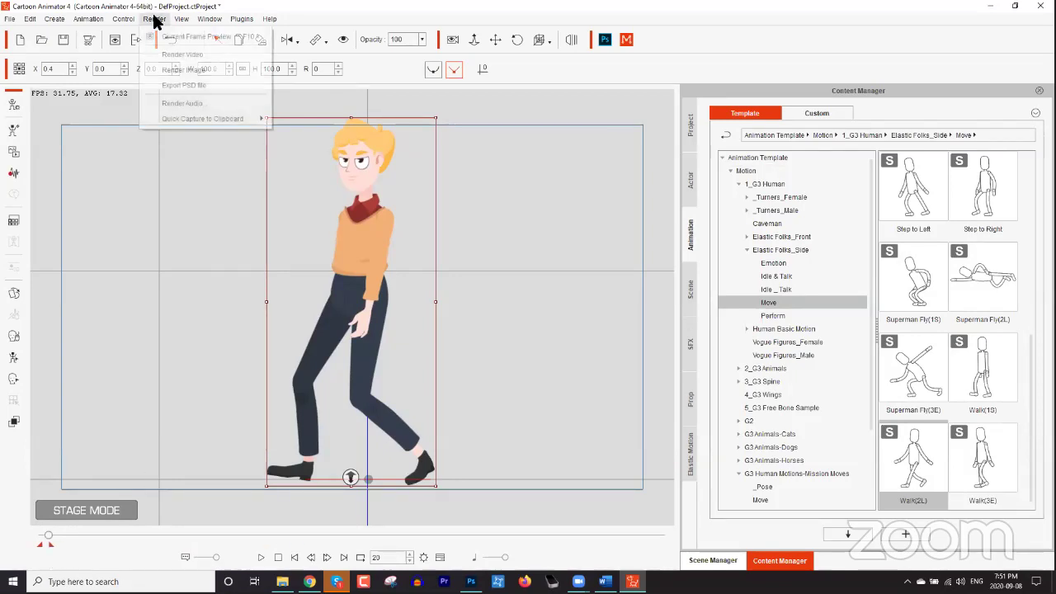
click(185, 70)
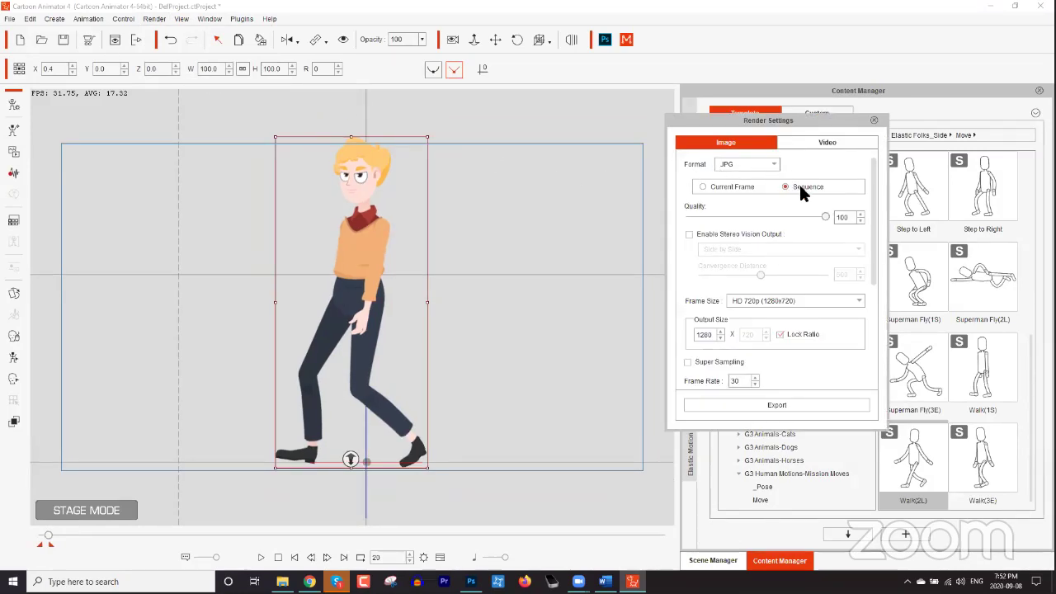
click(757, 164)
click(736, 200)
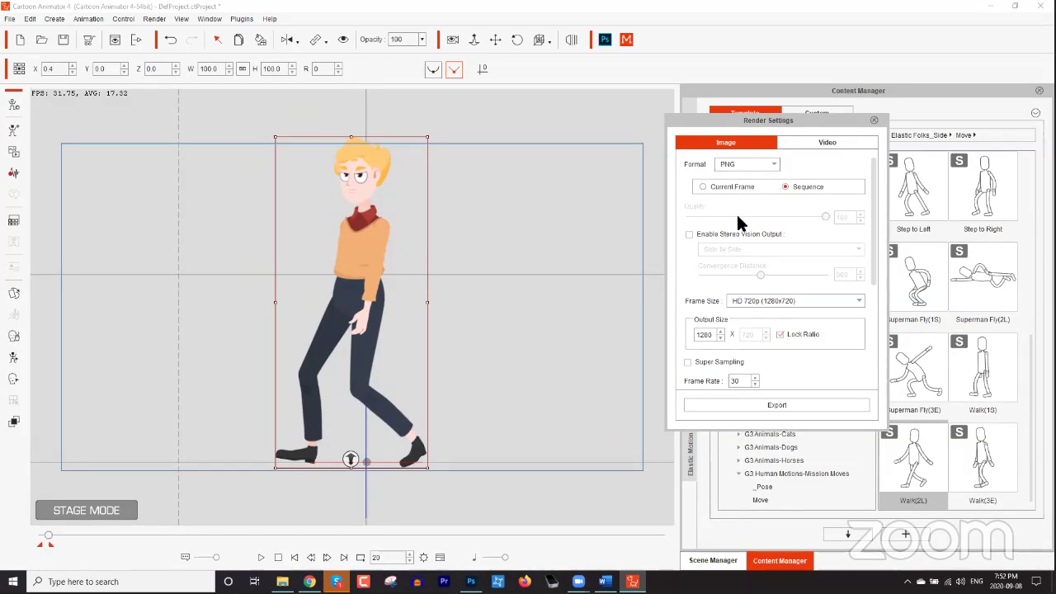
Look through the render frame size presets and set the frame size to Others with an output width of 720.
click(785, 302)
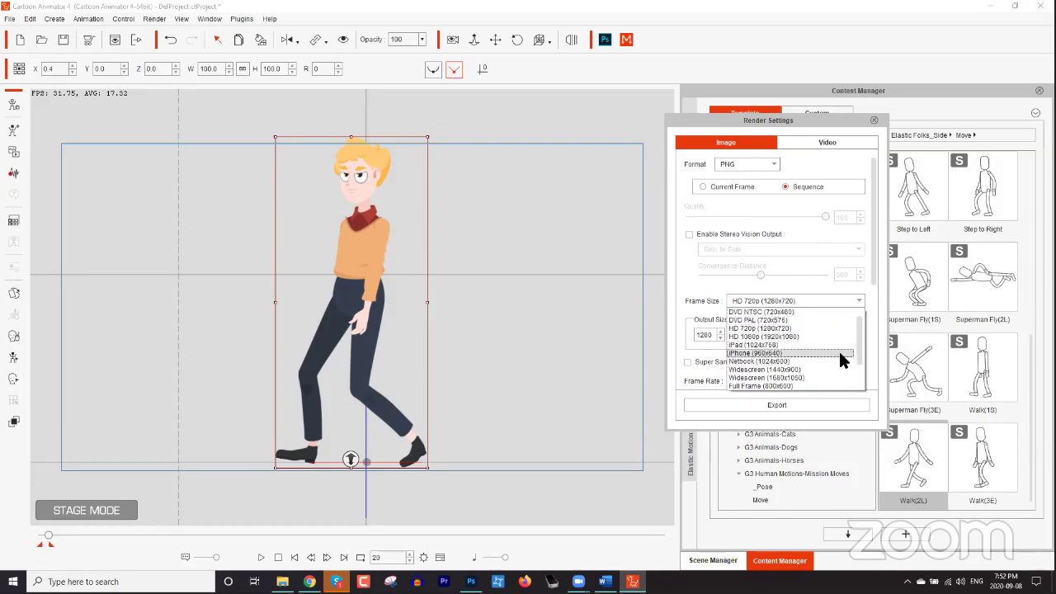
scroll(858, 375, down, 1)
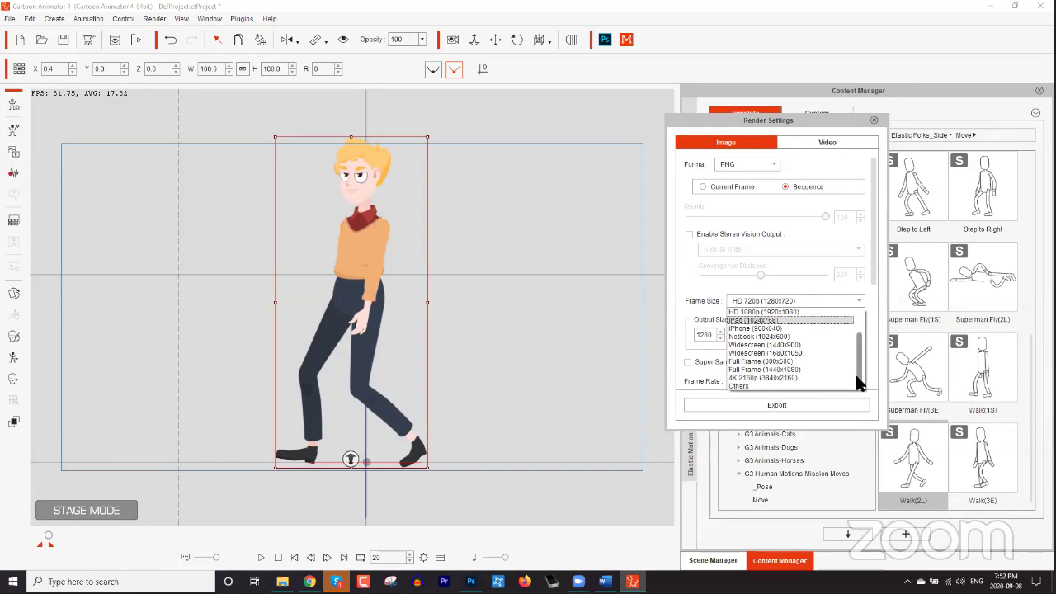
scroll(858, 324, up, 1)
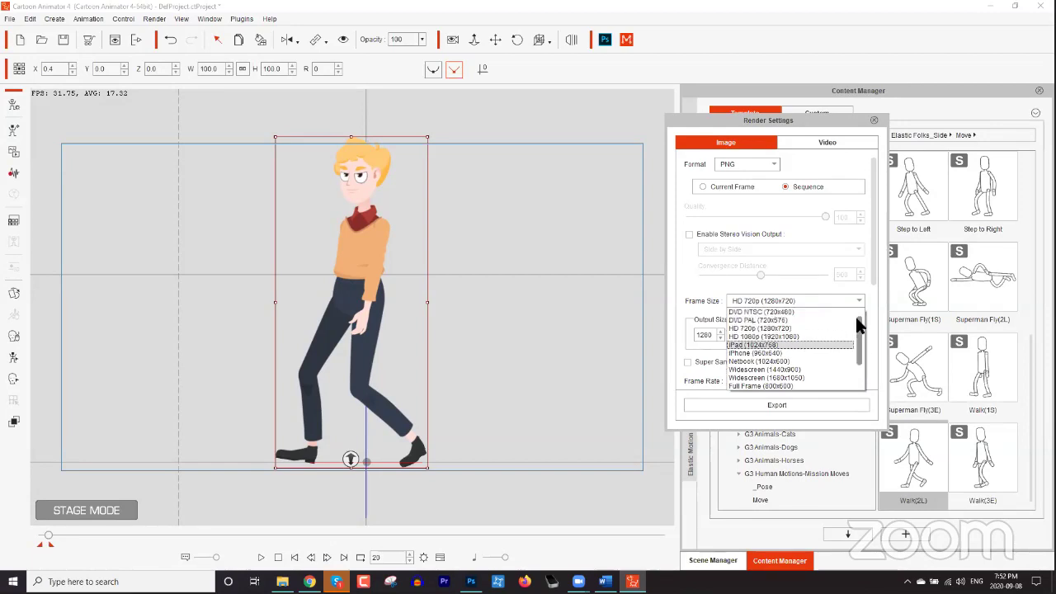
scroll(858, 324, down, 2)
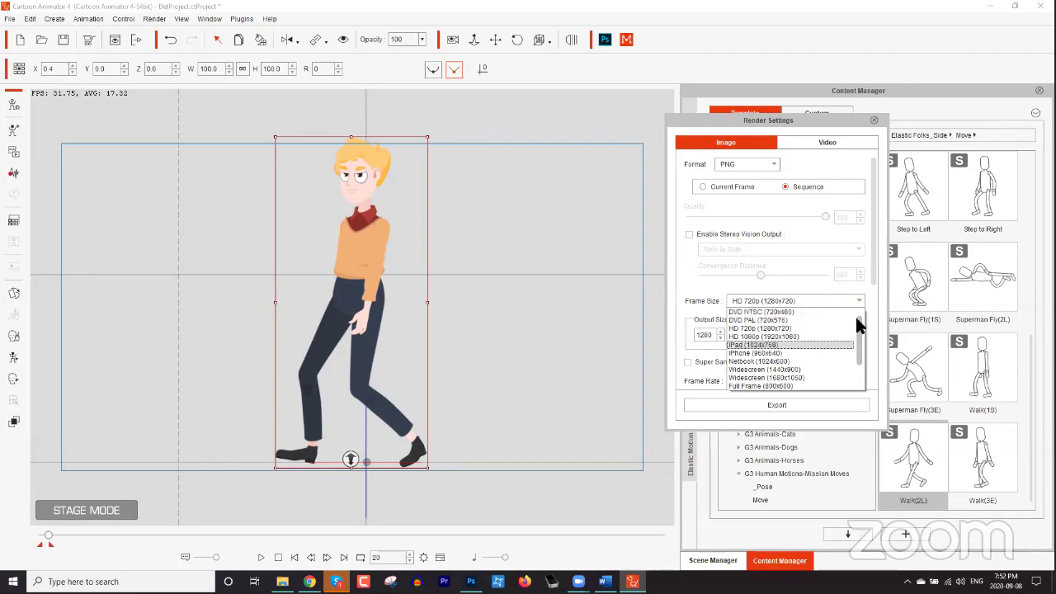
click(799, 314)
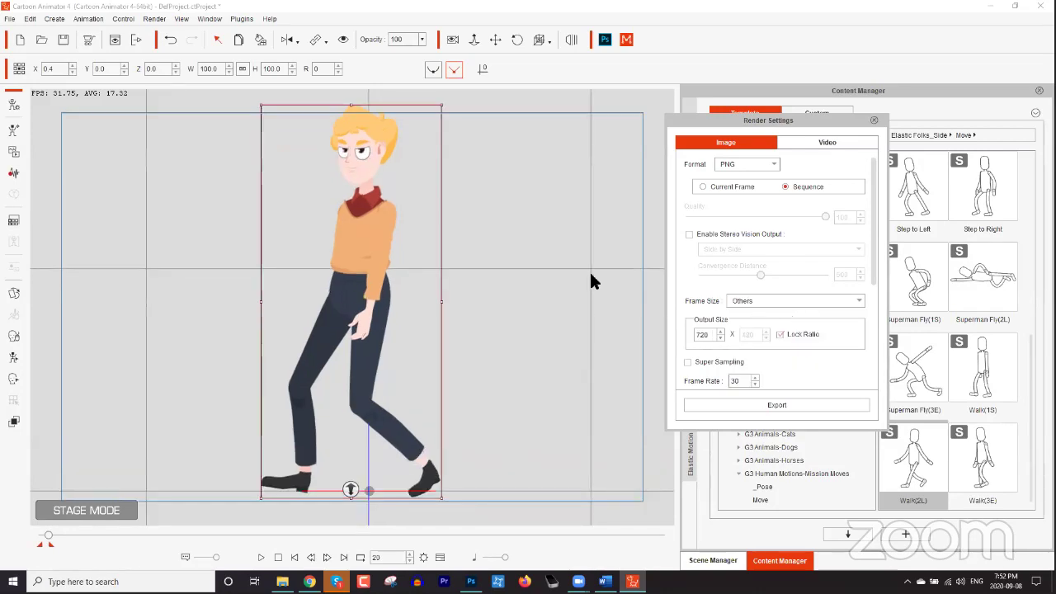
scroll(377, 234, down, 3)
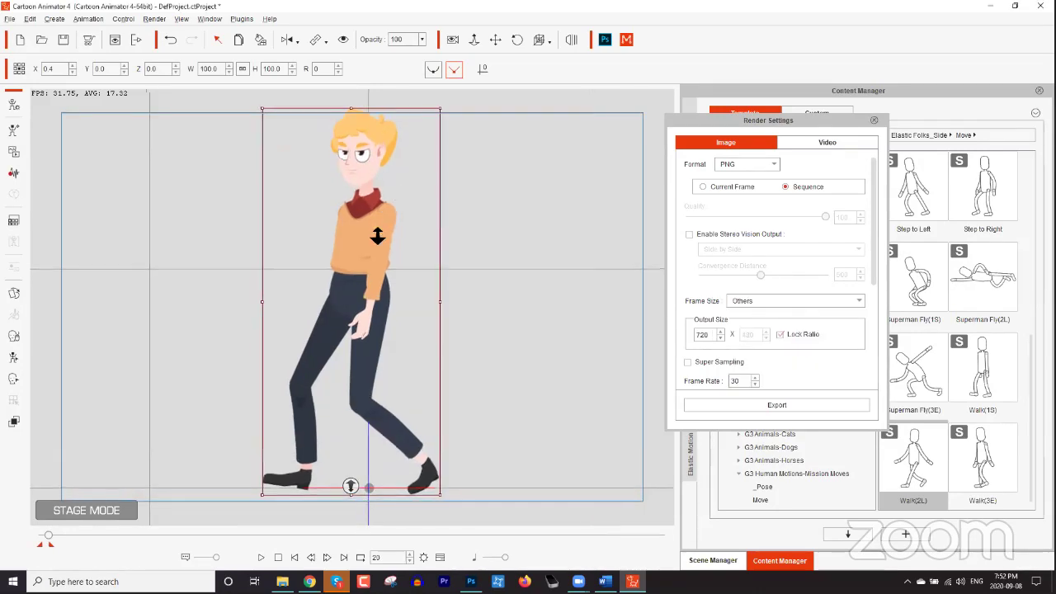
drag(378, 243, 369, 246)
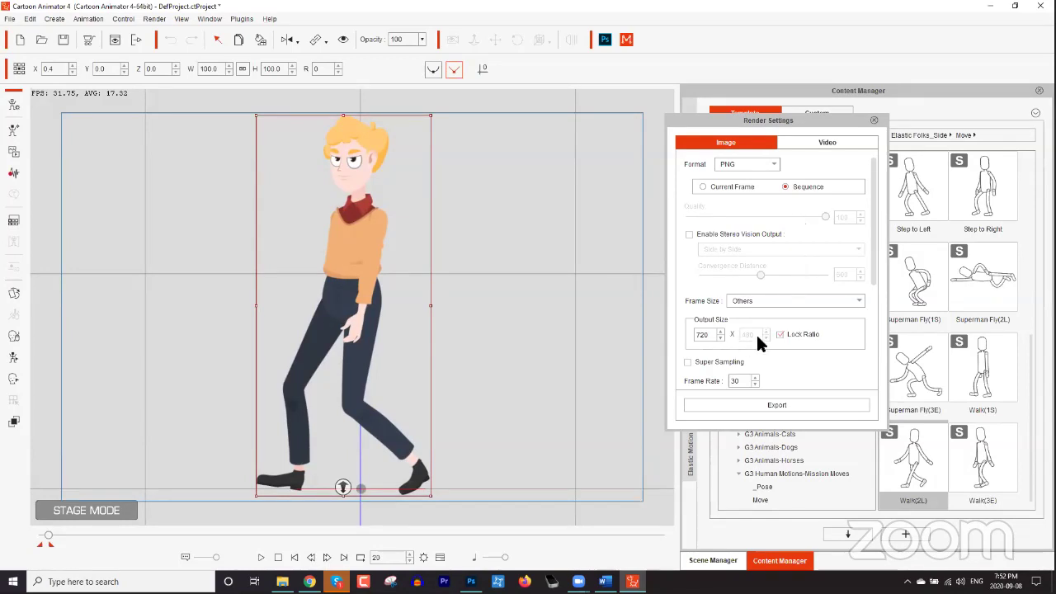
click(780, 334)
click(780, 334)
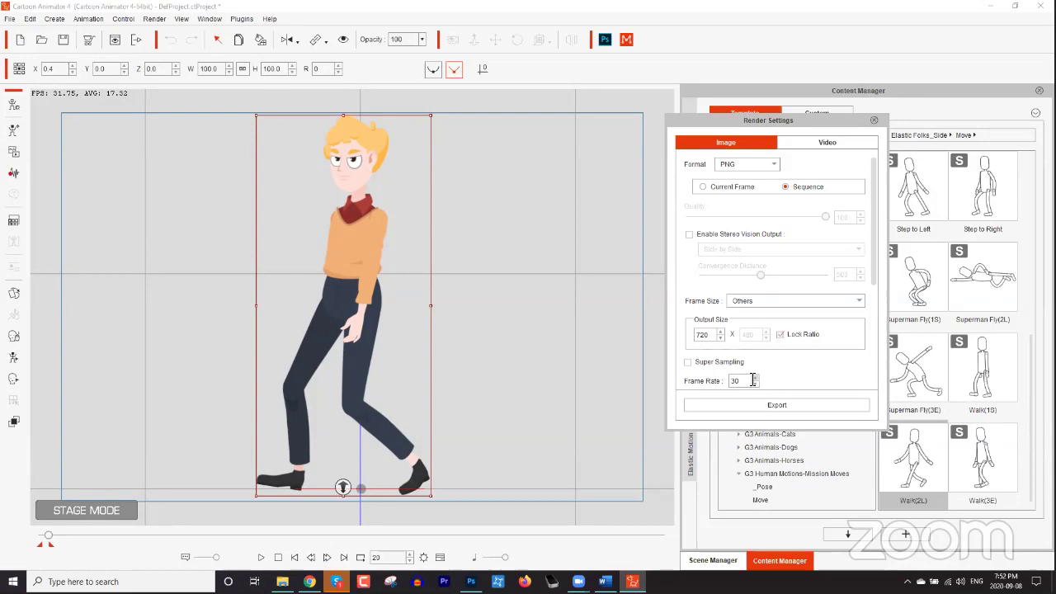
click(792, 403)
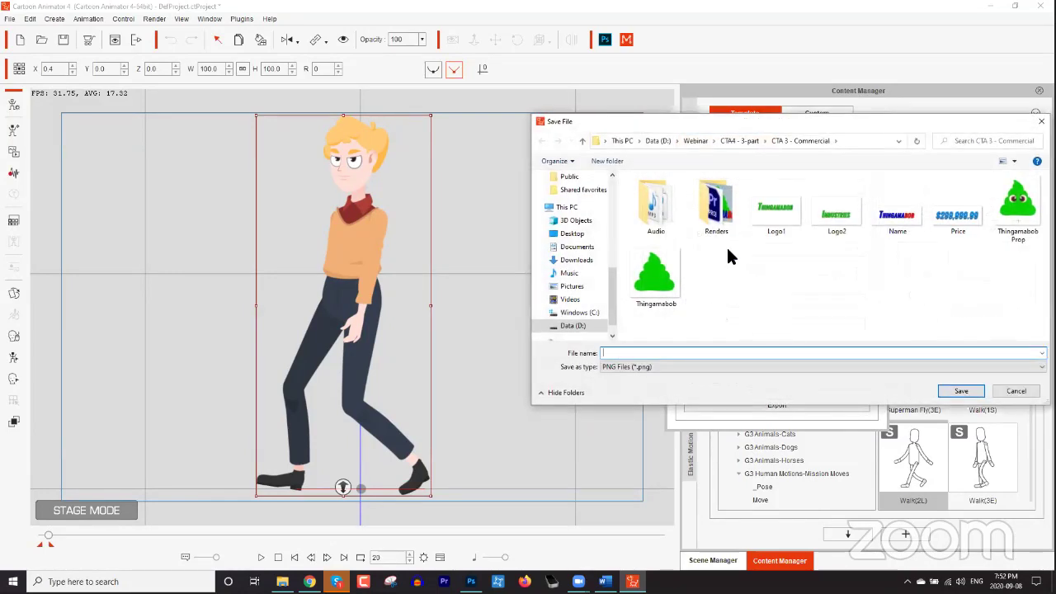
click(1014, 391)
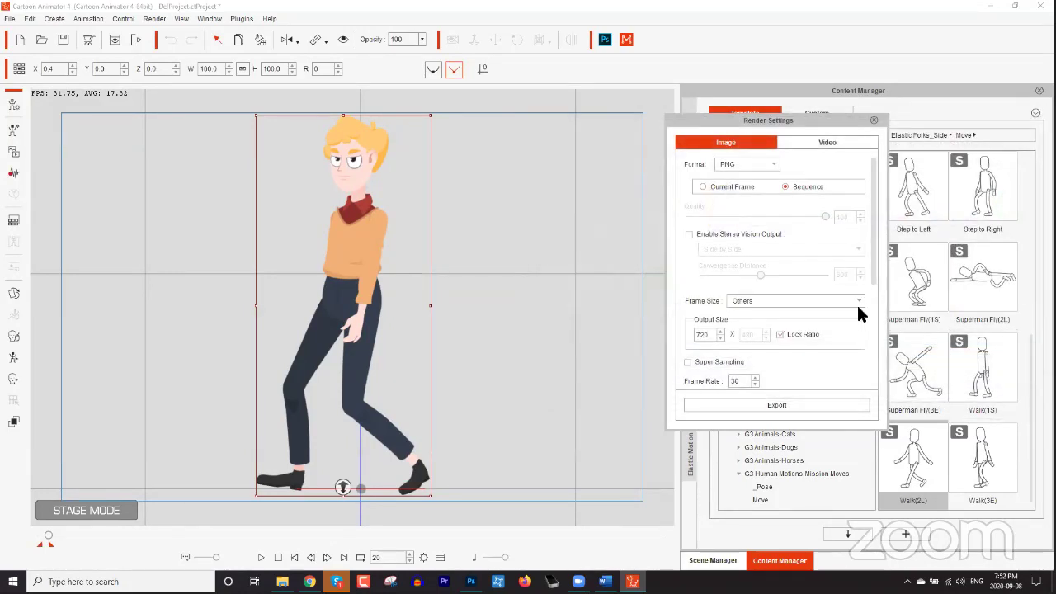
Set the end of the image export range to frame 20.
drag(870, 247, 871, 343)
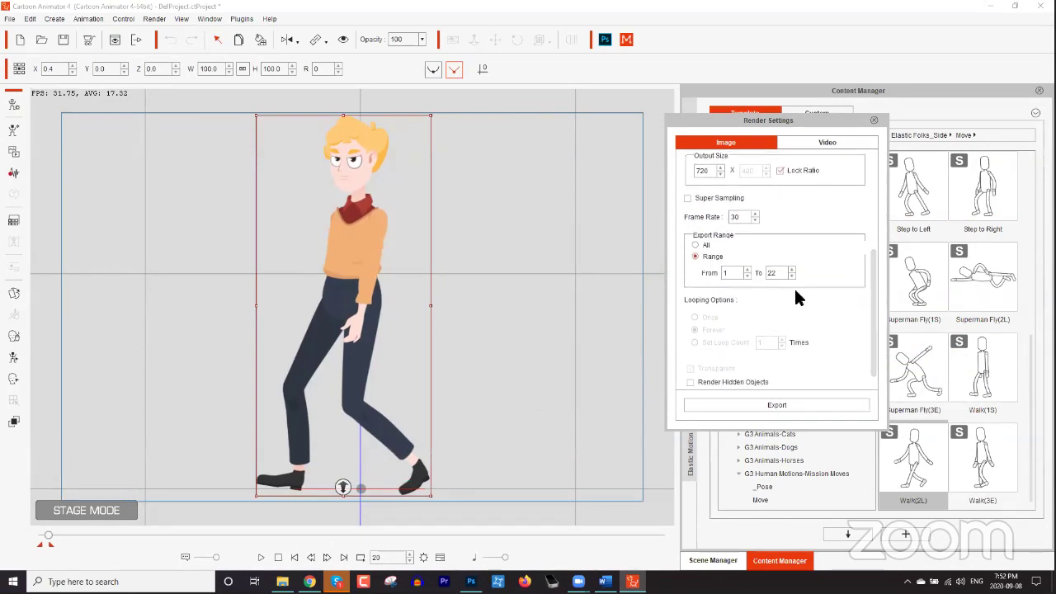
drag(784, 273, 736, 273)
text(20)
key(Return)
drag(871, 363, 874, 265)
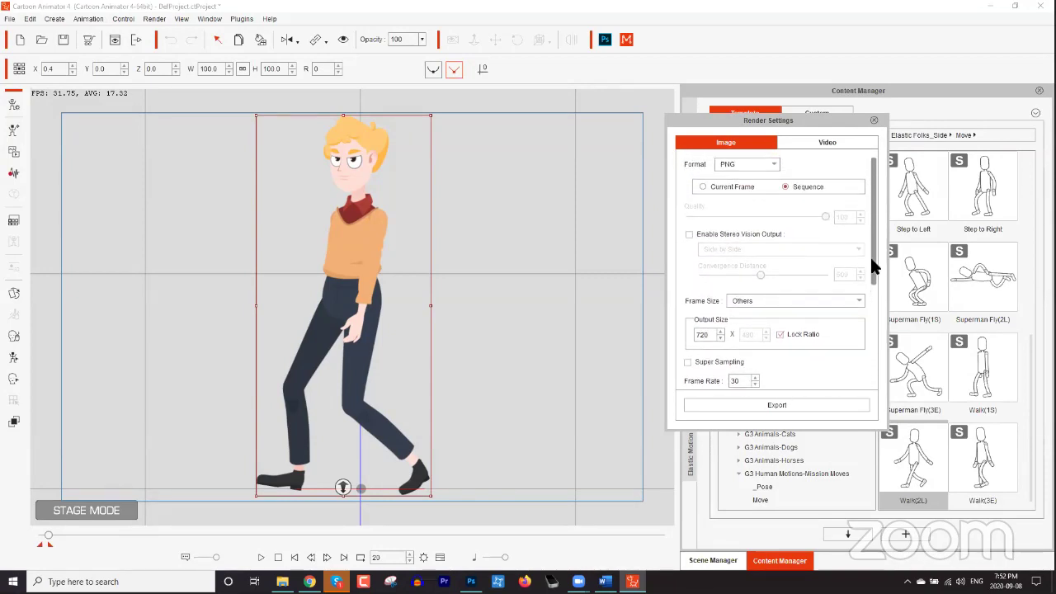
Start the PNG export and create a new folder named Sequence on the Desktop.
click(763, 404)
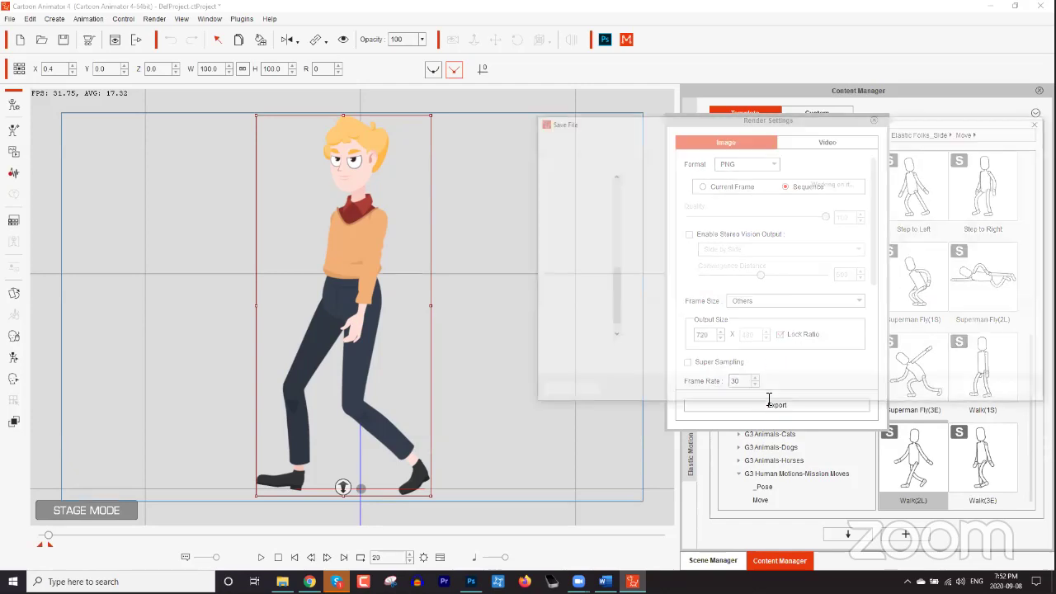
drag(615, 277, 608, 194)
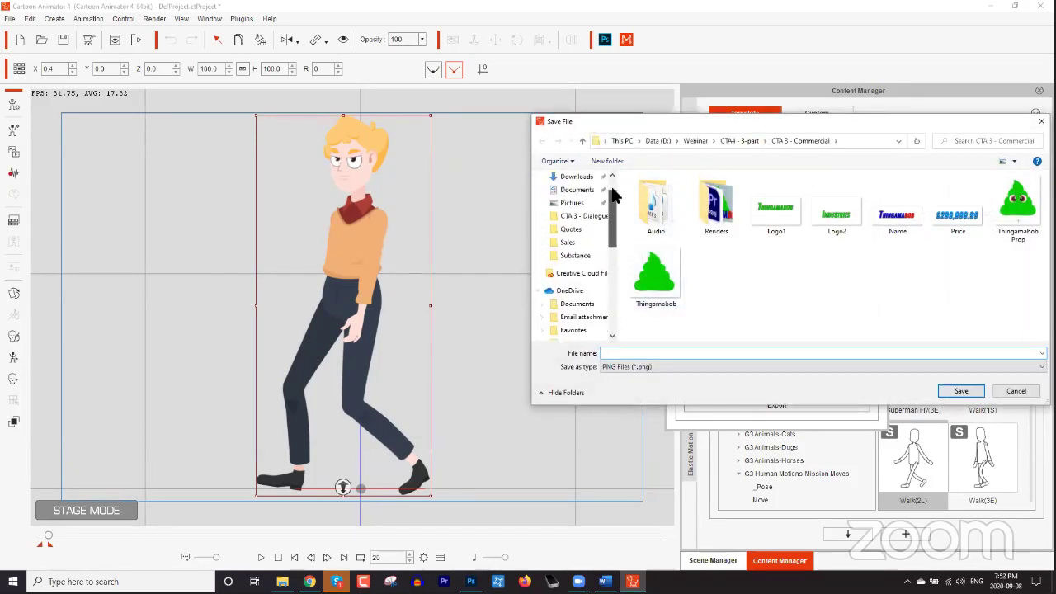
click(582, 199)
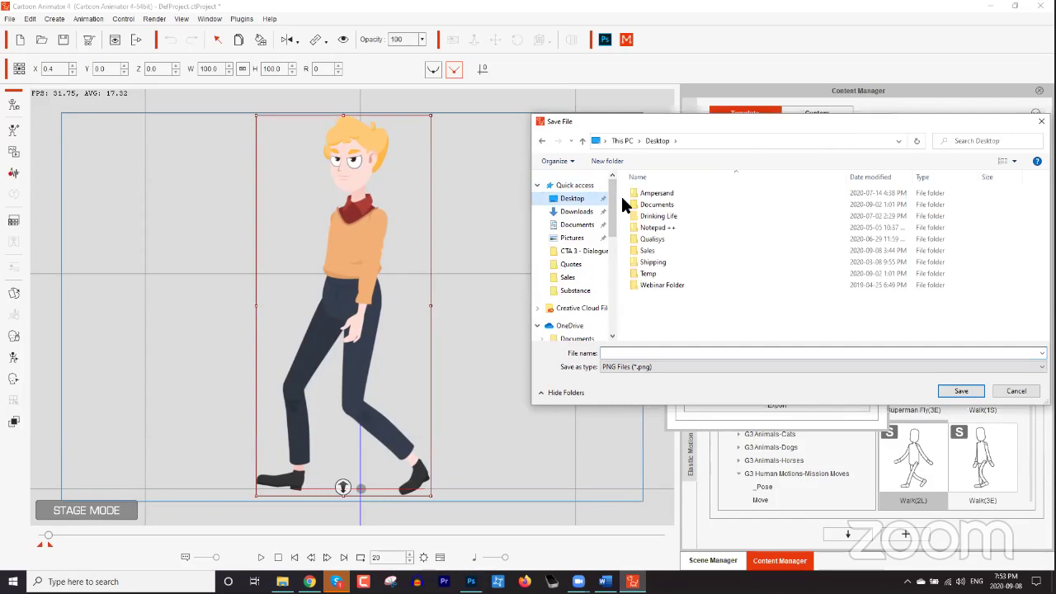
key(ctrl+shift+n)
text(Sequence)
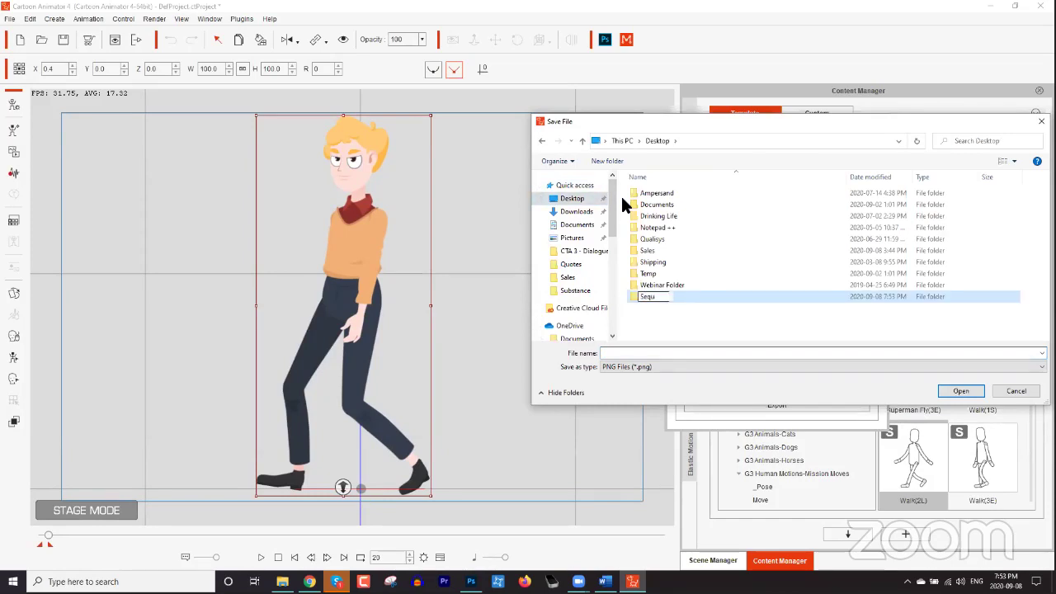
key(Return)
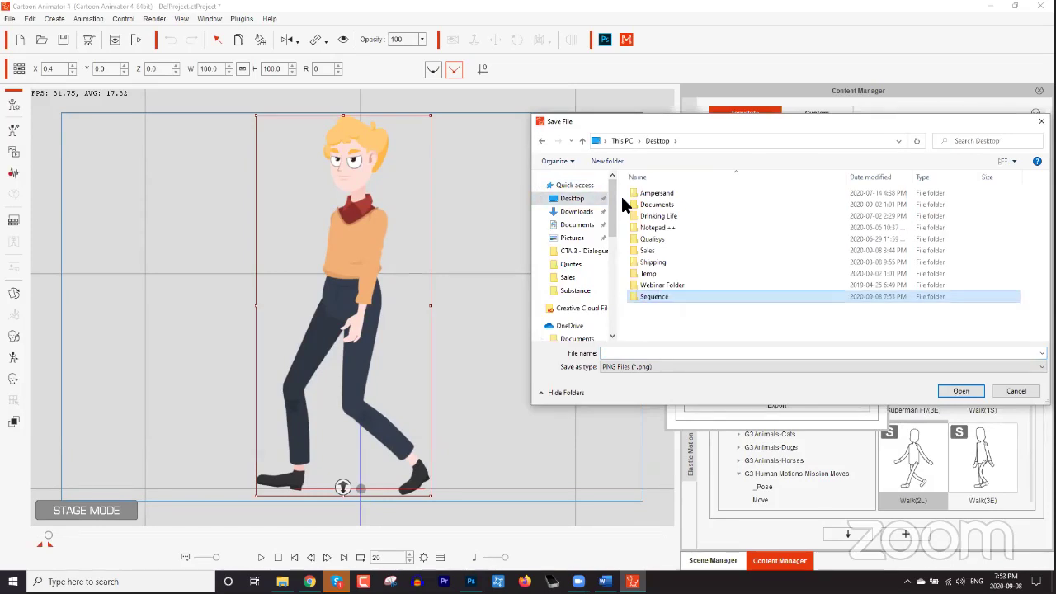
Save the PNG sequence in the new Sequence folder under the name George_Walk.
double_click(668, 297)
click(662, 352)
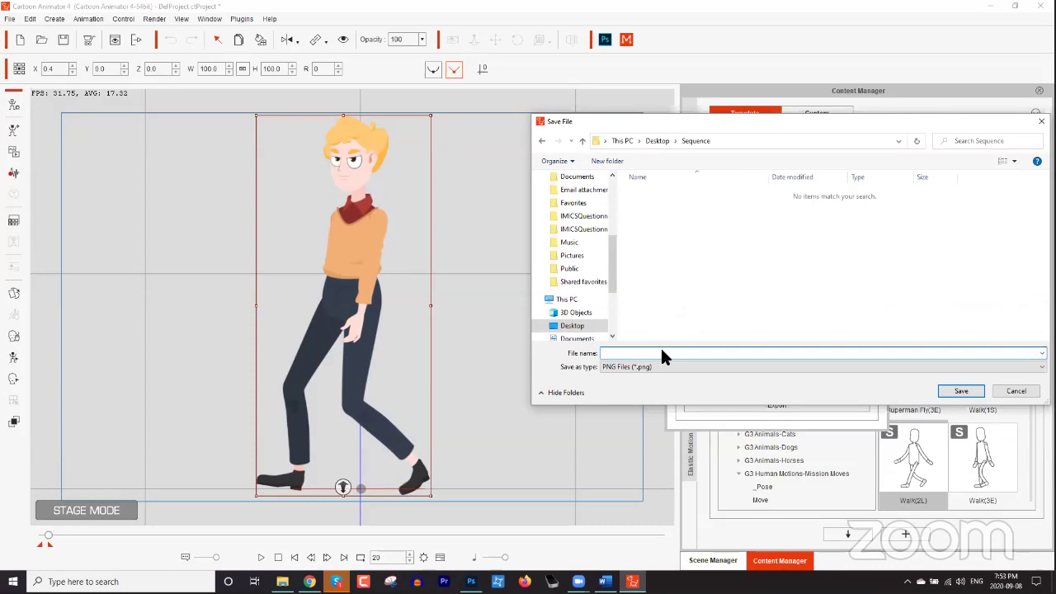
text(George_Walk)
key(Return)
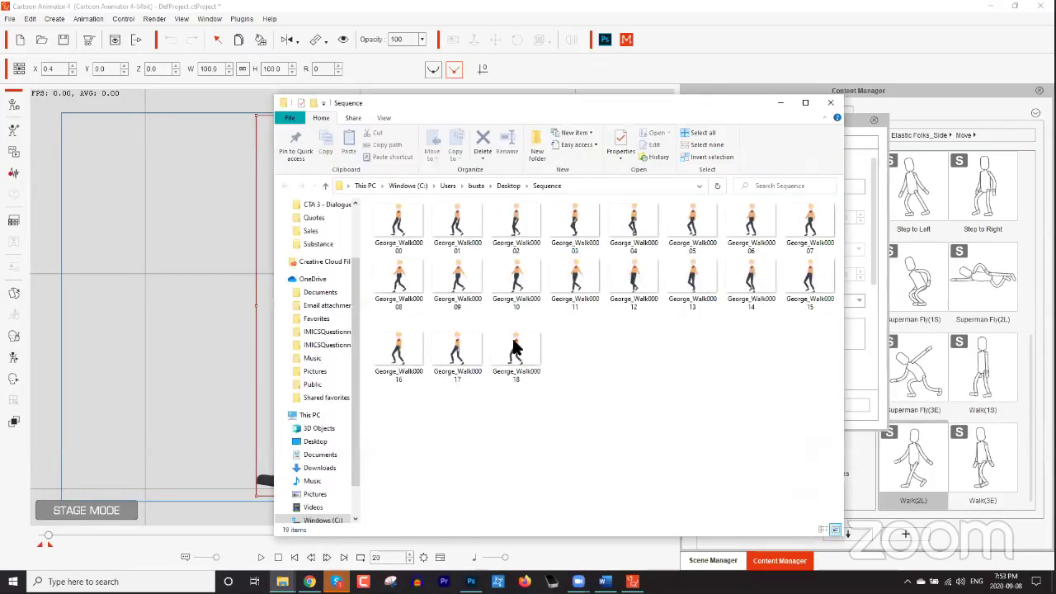
Open the first rendered George_Walk frame in Photos and page through the walk sequence images.
click(398, 228)
double_click(397, 227)
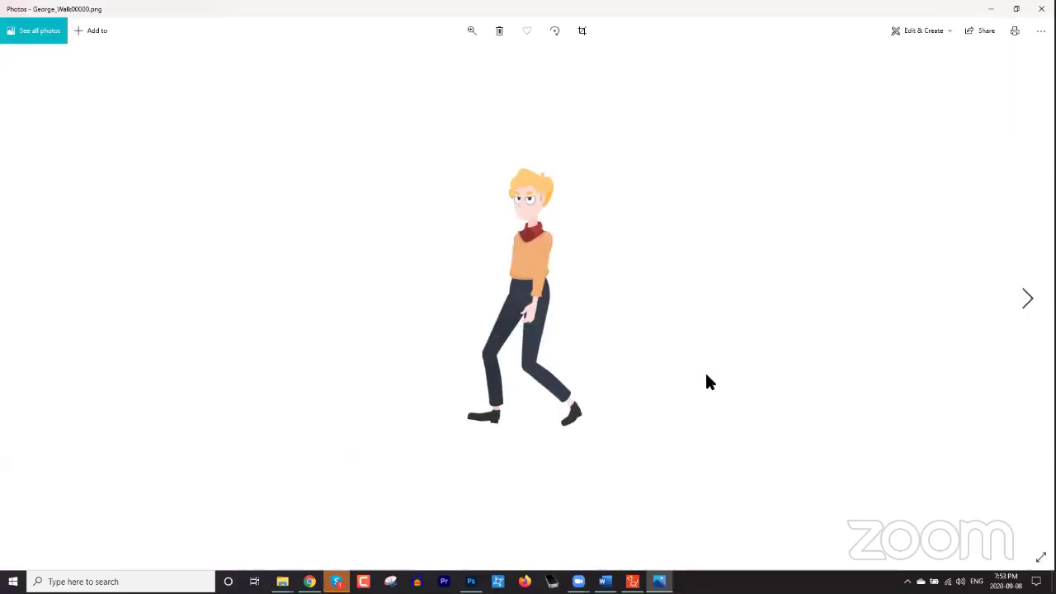
click(1024, 303)
click(1024, 303)
click(1024, 303)
click(1024, 302)
click(1024, 302)
click(1025, 303)
click(1024, 303)
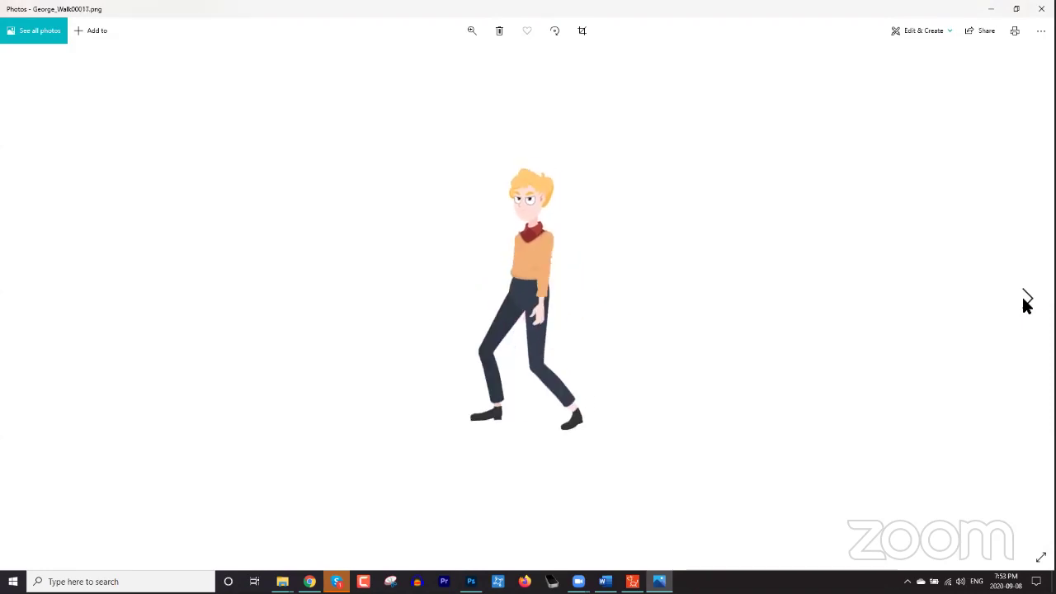
click(1024, 303)
click(1024, 303)
click(1024, 302)
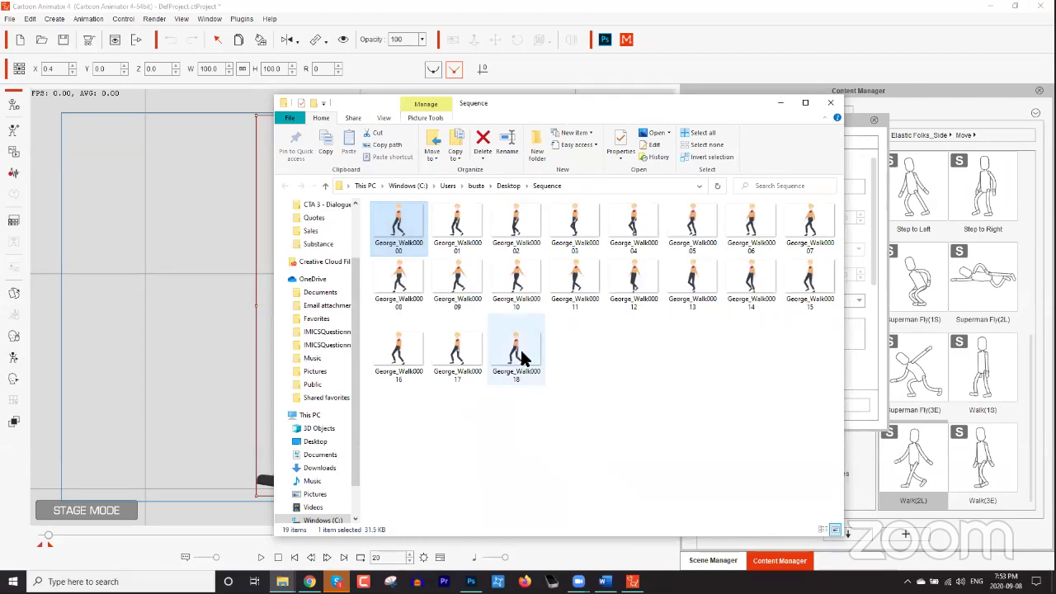
Minimize the Sequence folder window and close the render settings.
click(944, 100)
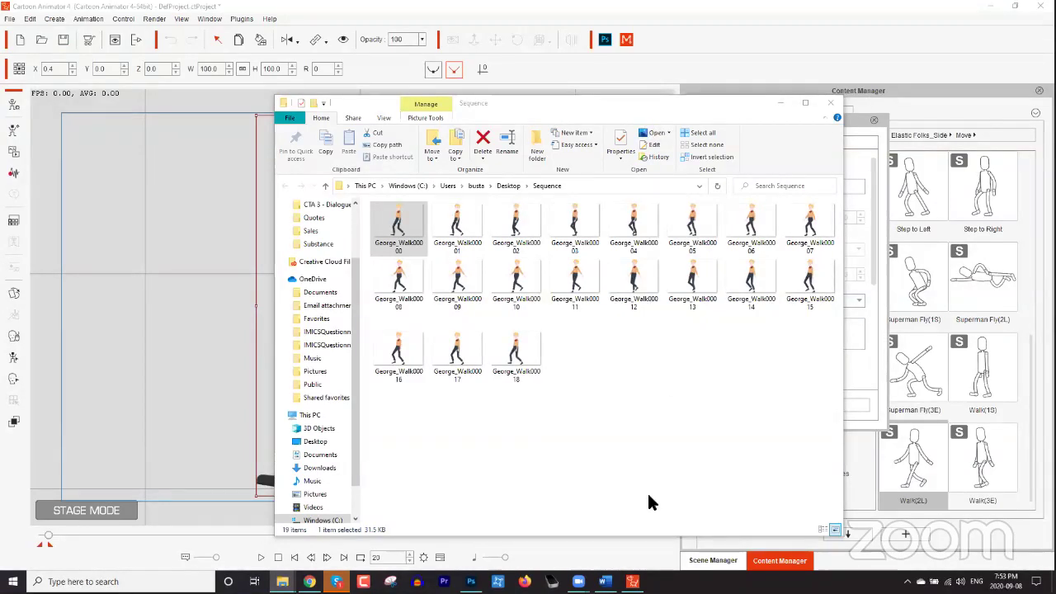
click(782, 103)
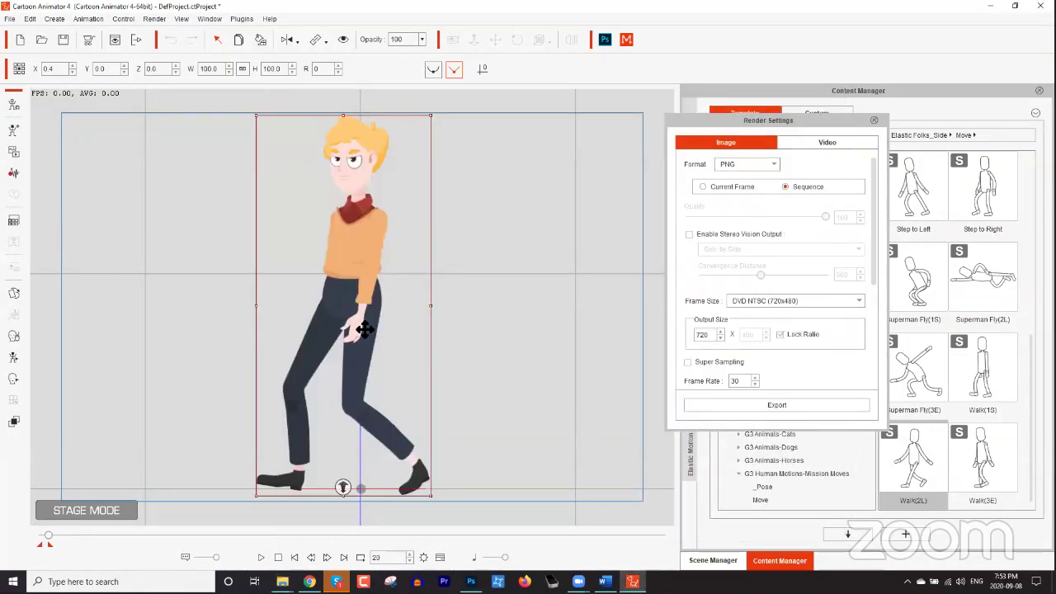
click(874, 120)
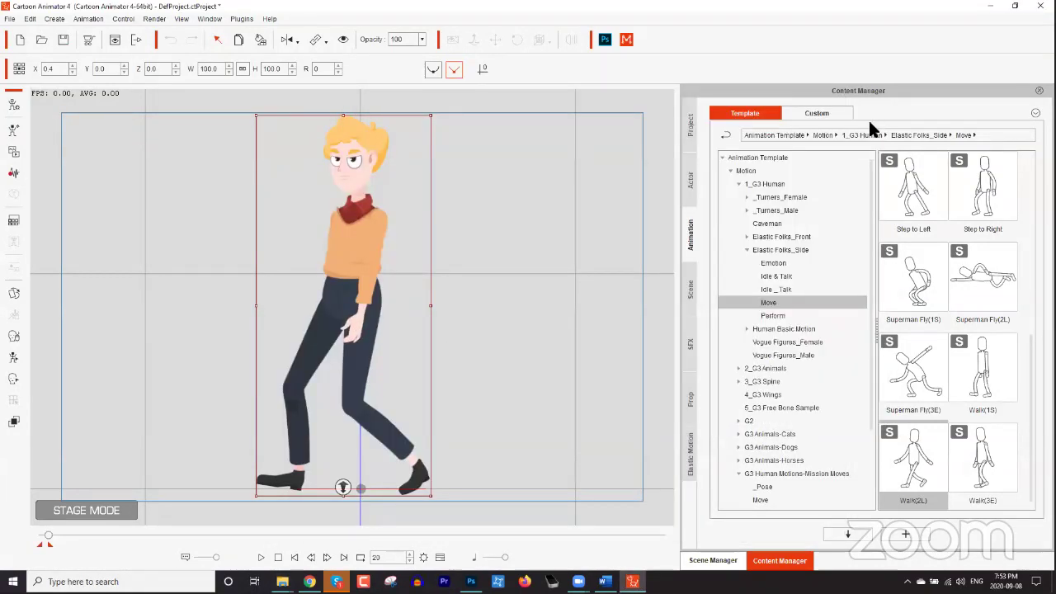
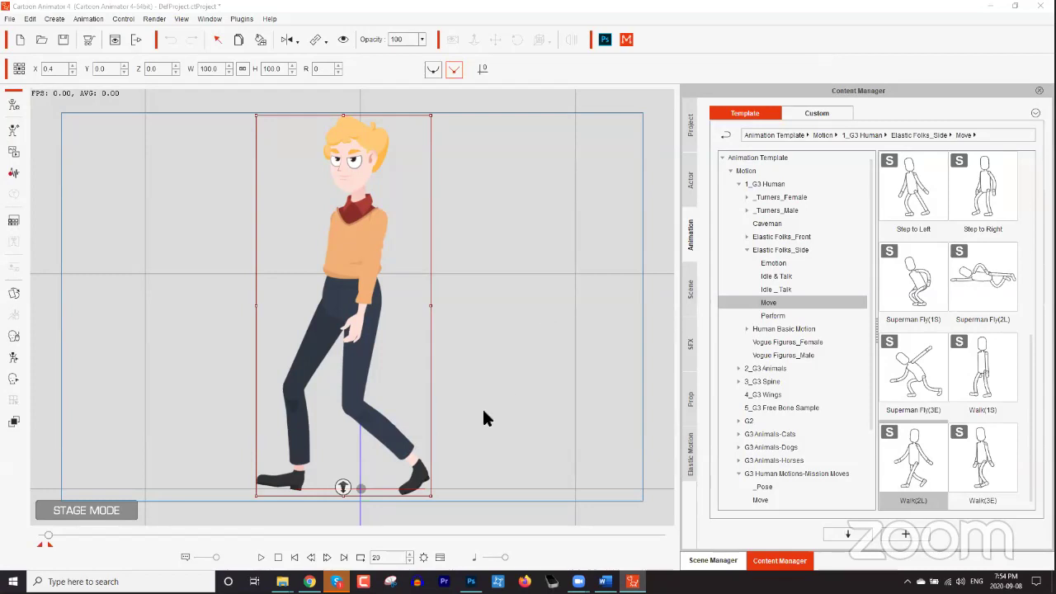
Import the Cup2 image from the CTA 3 - Dialogue folder as a prop and move it over George.
mouse_move(282, 582)
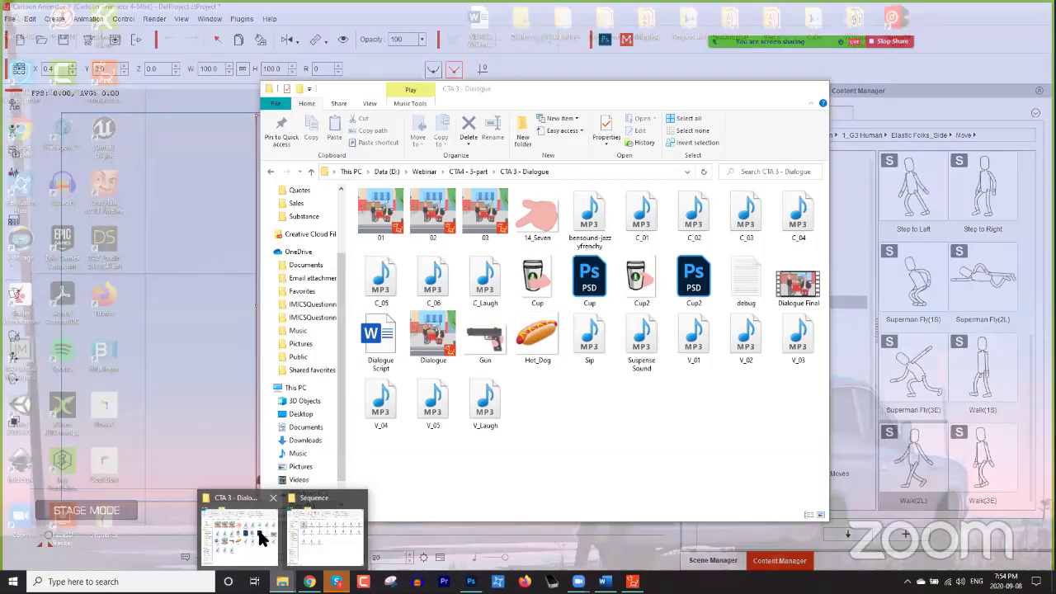
click(252, 532)
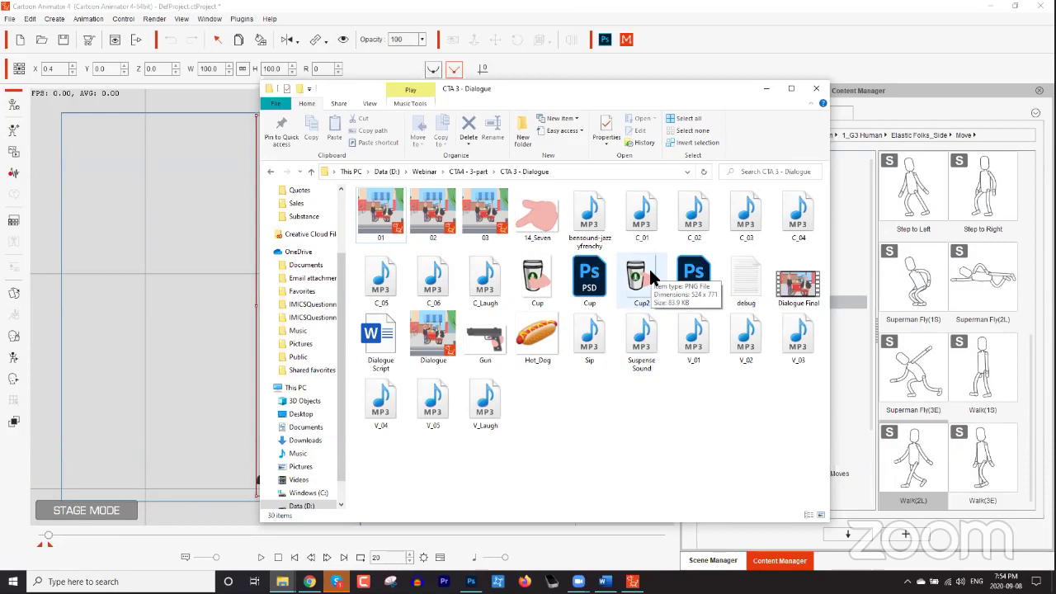
drag(652, 279, 184, 243)
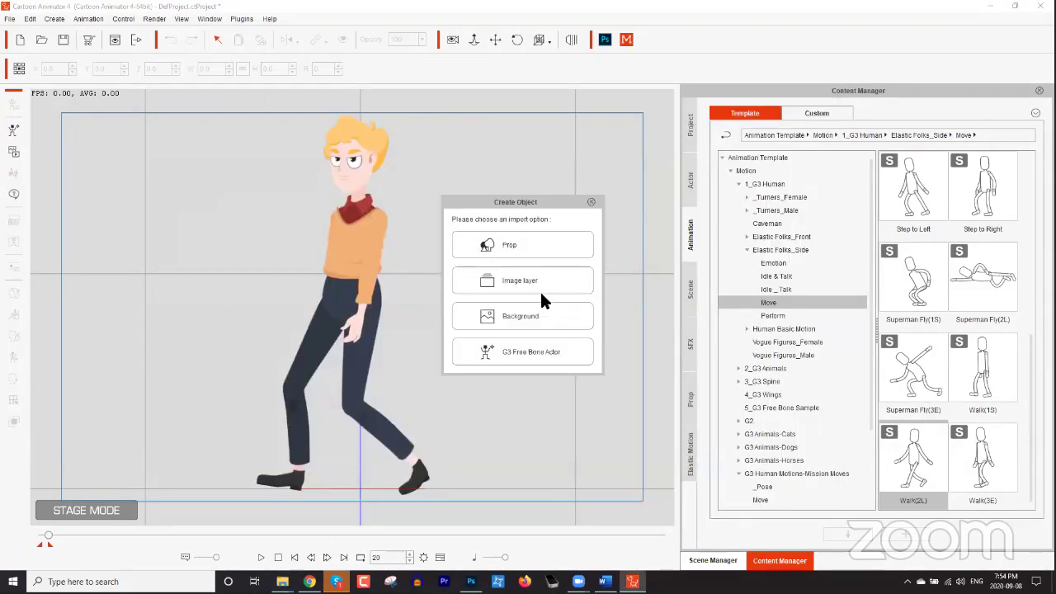
click(524, 239)
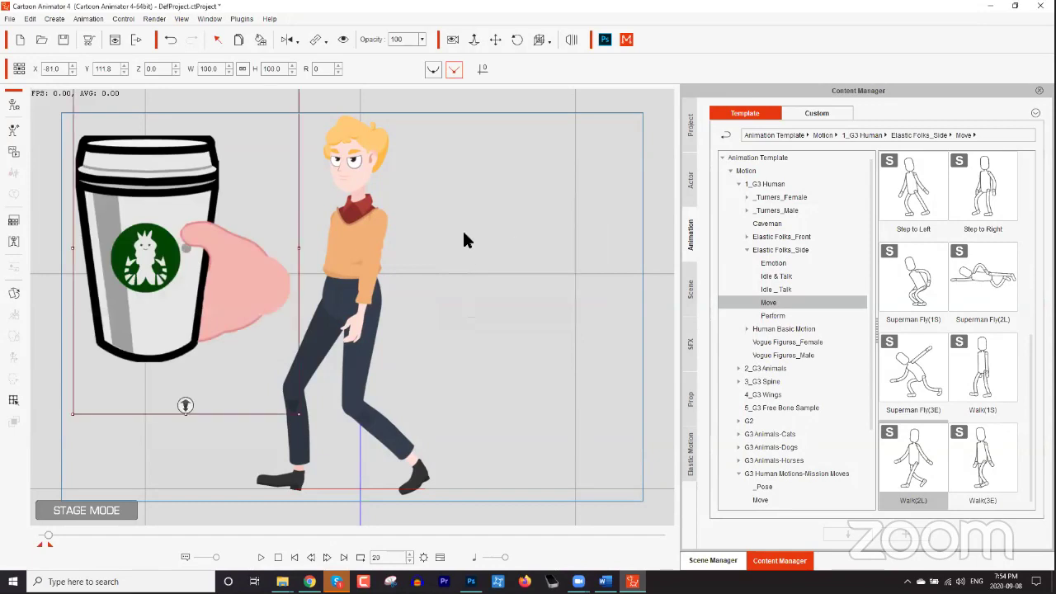
drag(238, 253, 385, 290)
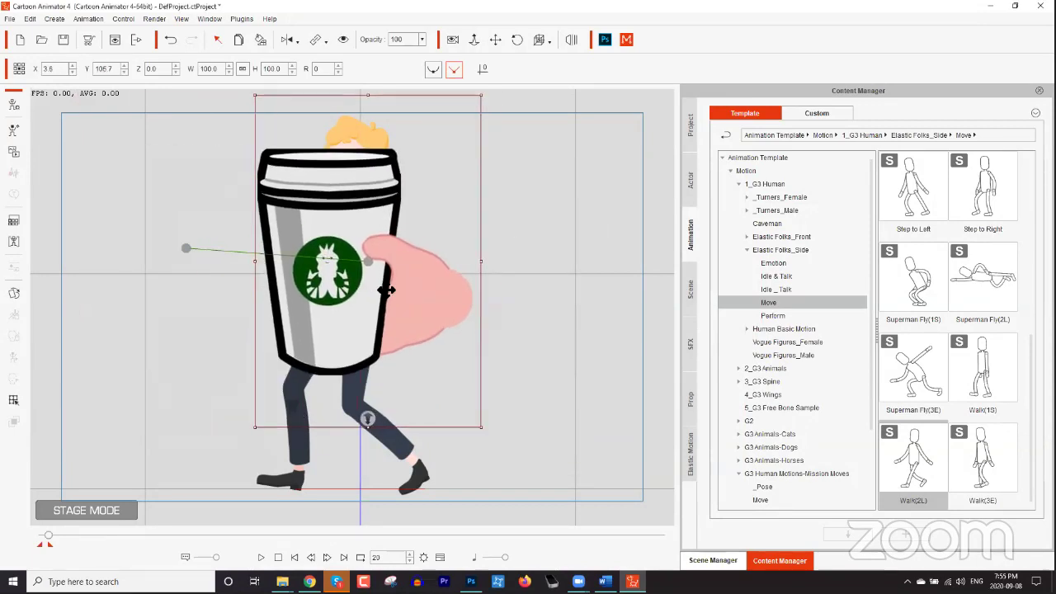
Push the cup prop behind George to a Z depth of -120 and remove its object animation.
right_click(380, 303)
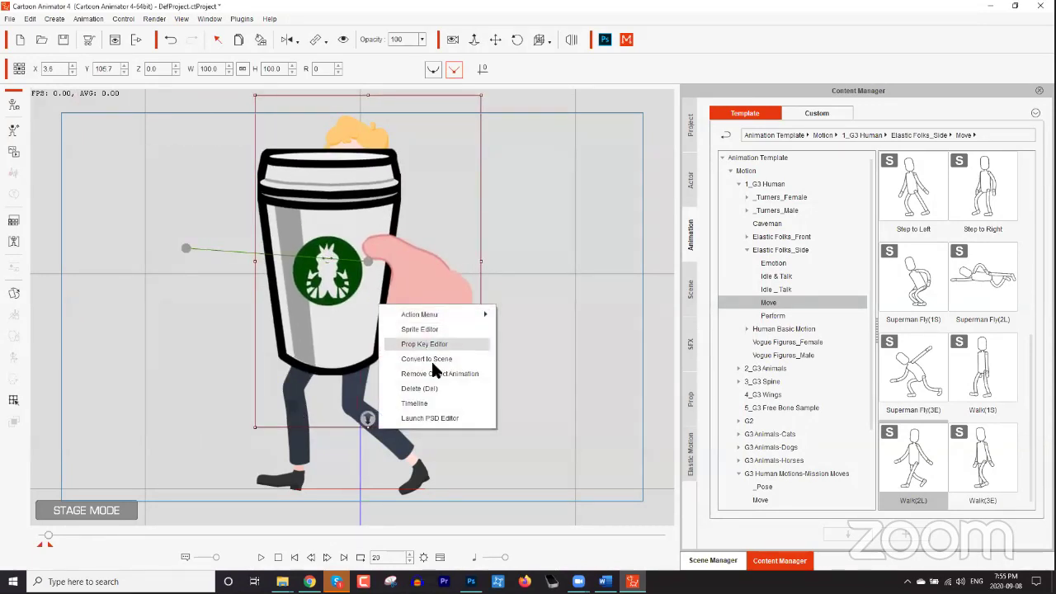
click(438, 377)
drag(369, 419, 371, 400)
right_click(409, 297)
click(462, 365)
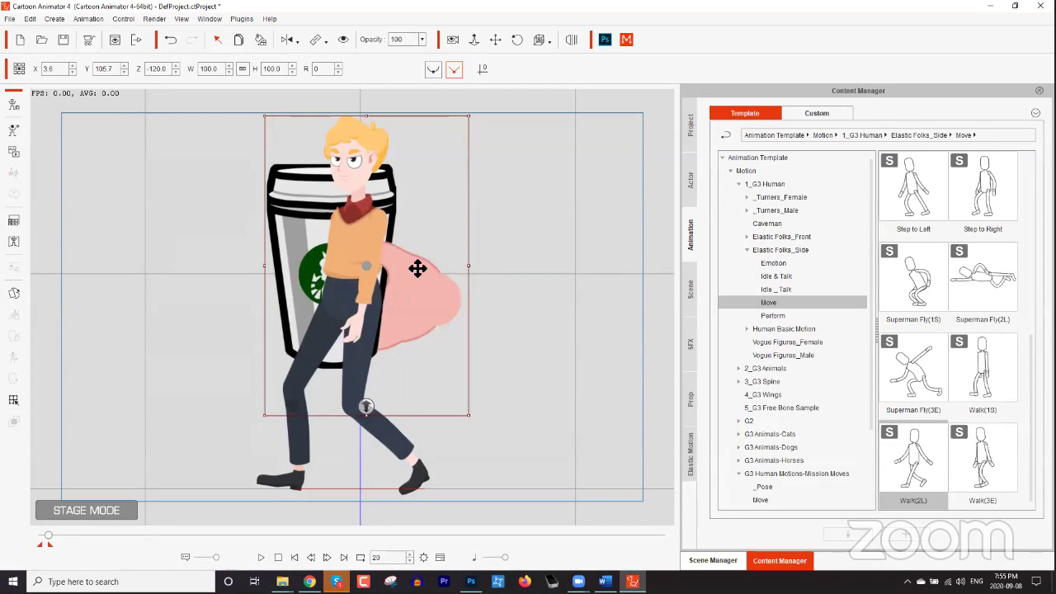
Save the current scene to the custom Scene library under the name Disembodied Hand.
click(712, 560)
click(780, 560)
click(813, 111)
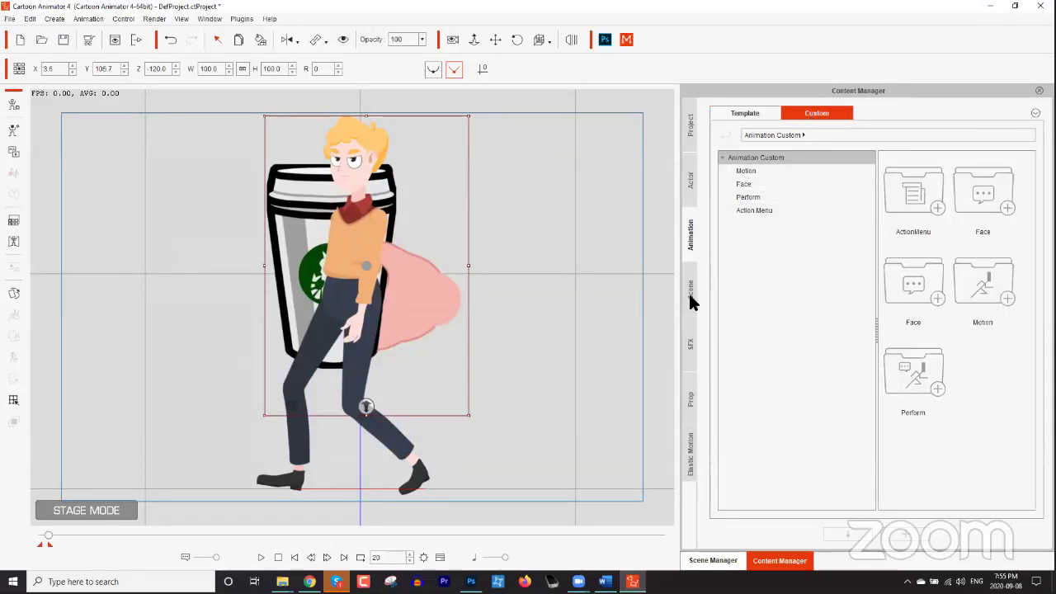
click(691, 297)
click(814, 113)
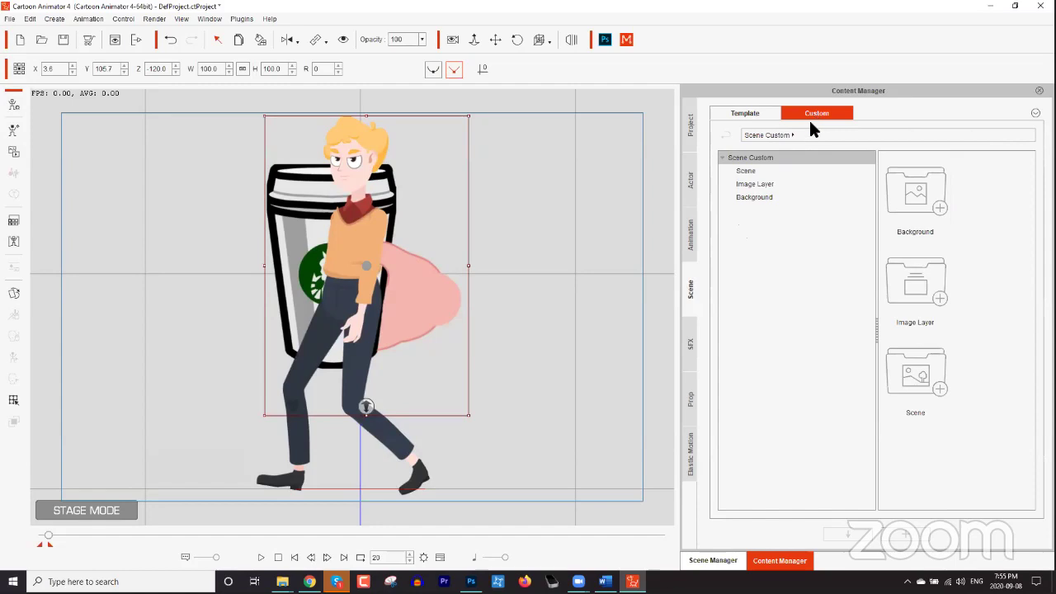
click(774, 169)
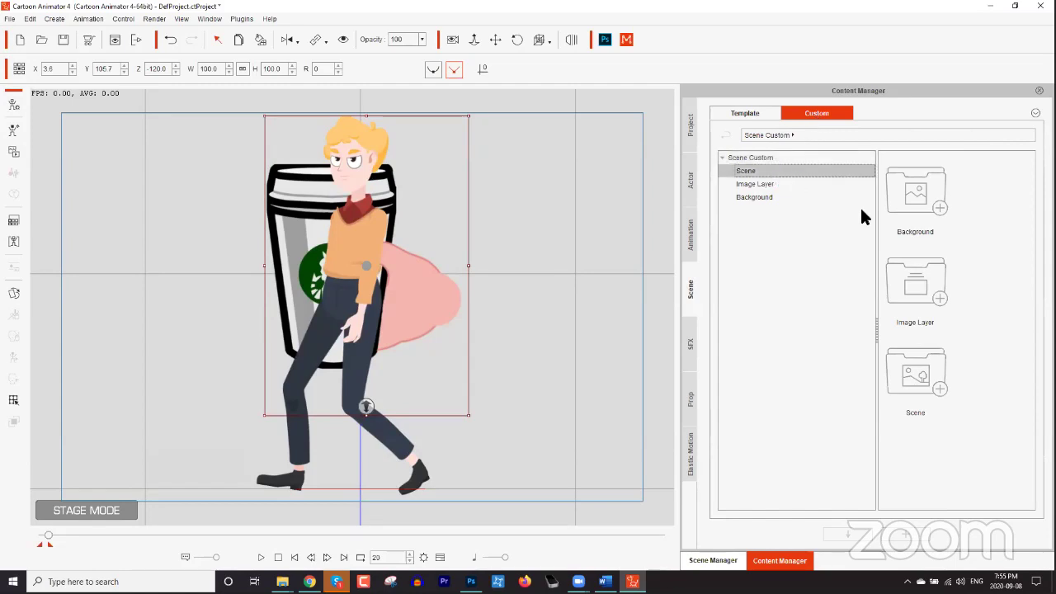
click(913, 535)
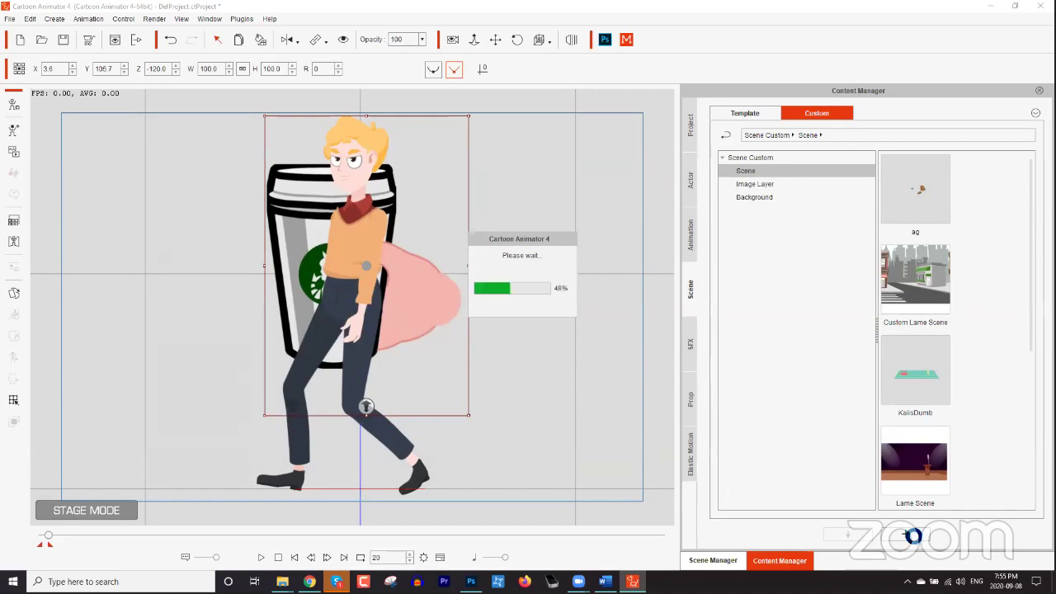
text(Disembodied Hand)
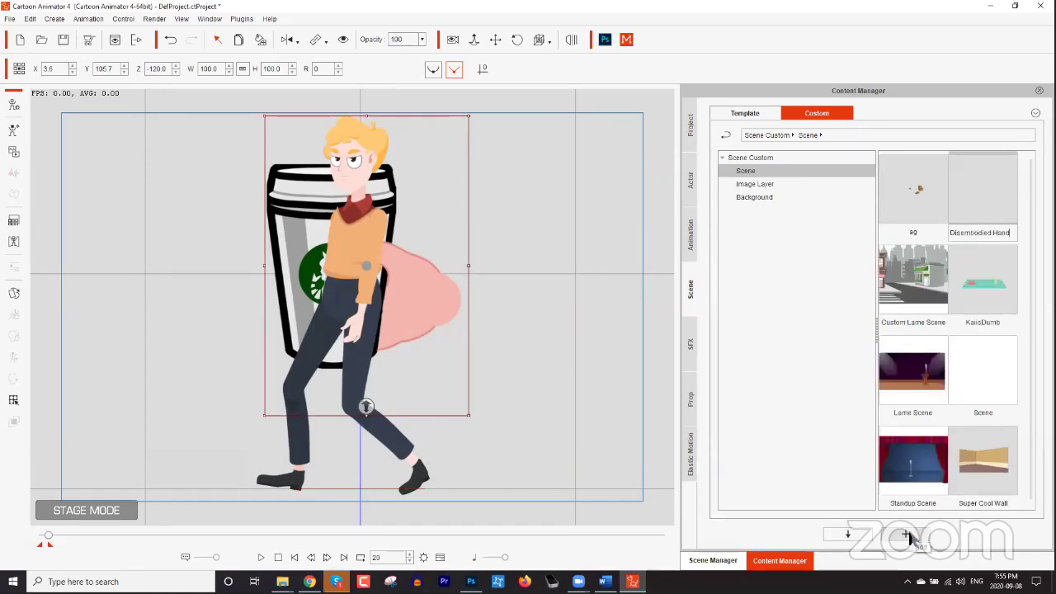
key(Return)
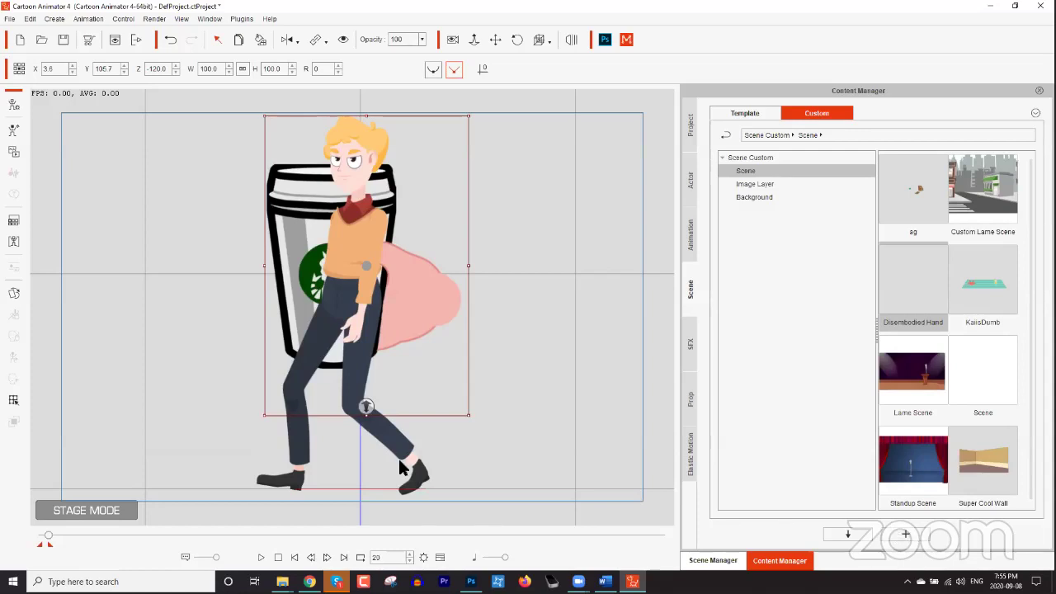
scroll(502, 313, down, 3)
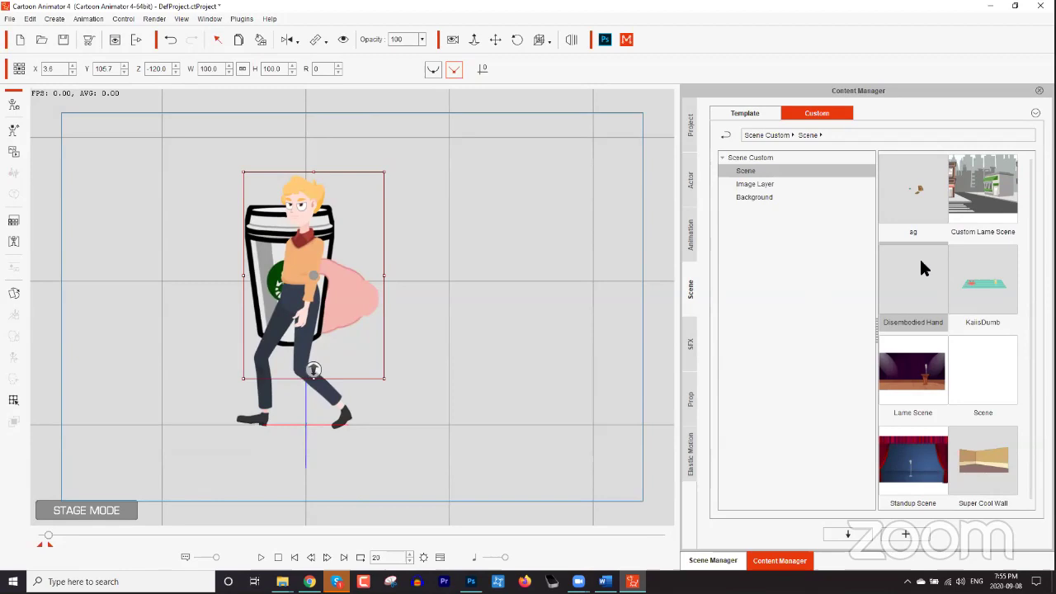
Start a new project without saving the current one and load the Disembodied Hand custom scene.
click(19, 38)
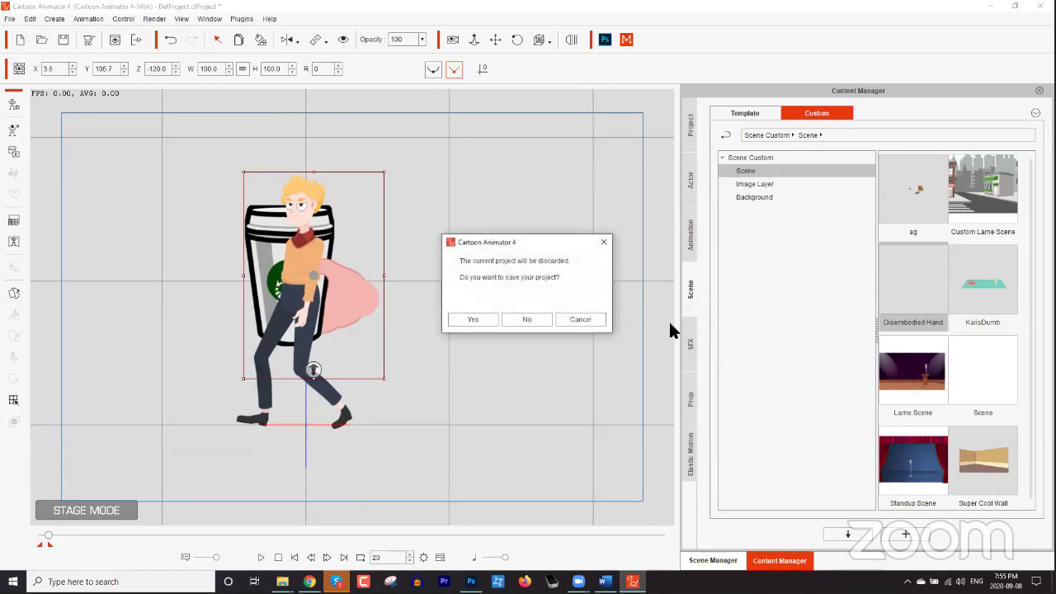
click(536, 318)
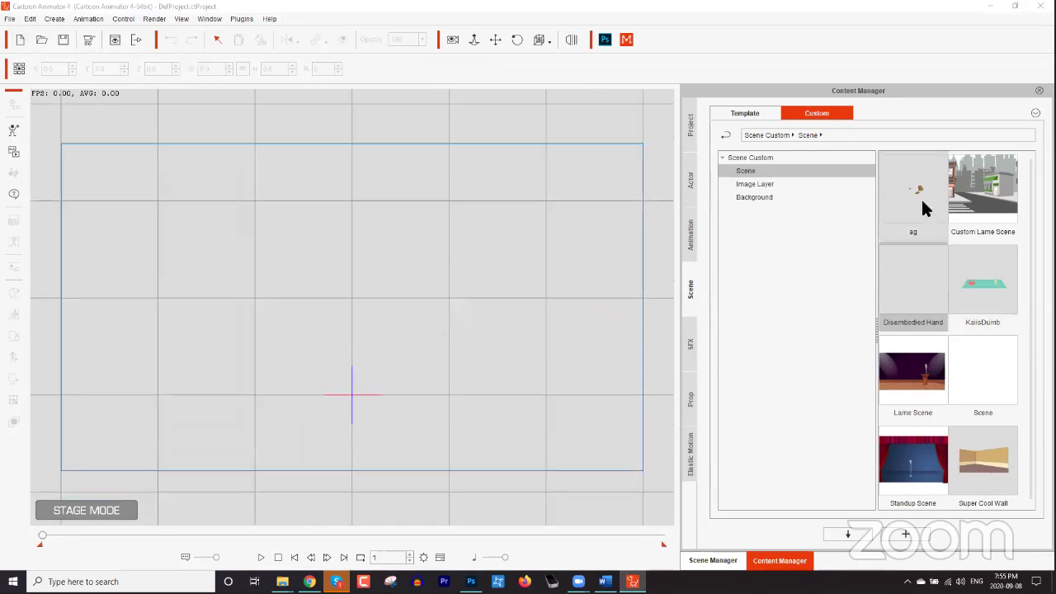
double_click(935, 310)
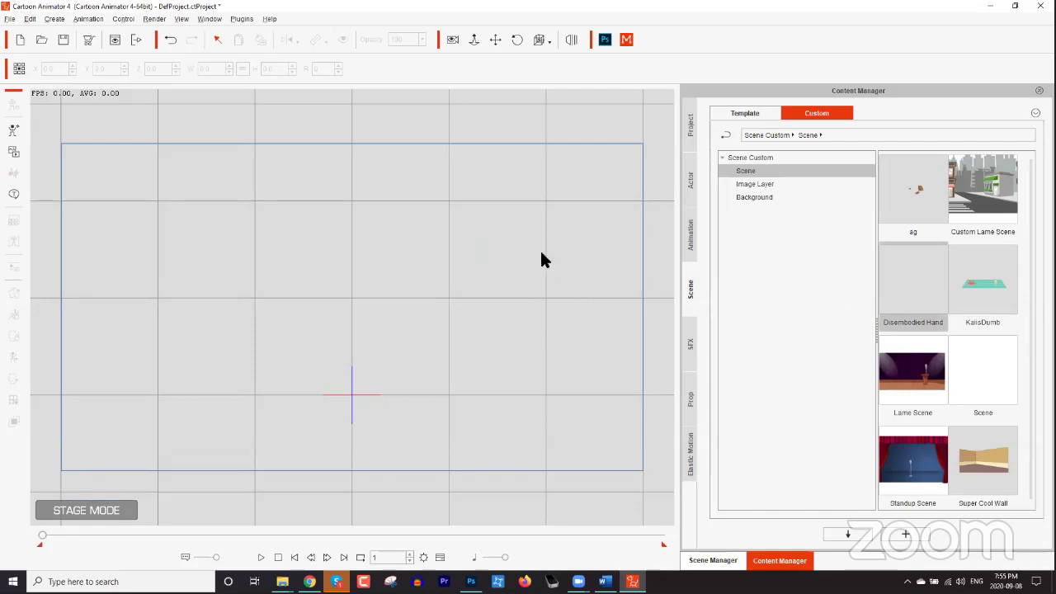
Examine the stage at different zoom levels for any content from the loaded Disembodied Hand scene.
drag(563, 326, 791, 317)
scroll(478, 281, down, 3)
scroll(577, 363, up, 2)
scroll(280, 360, down, 3)
scroll(355, 383, up, 3)
scroll(481, 363, down, 3)
scroll(484, 345, up, 4)
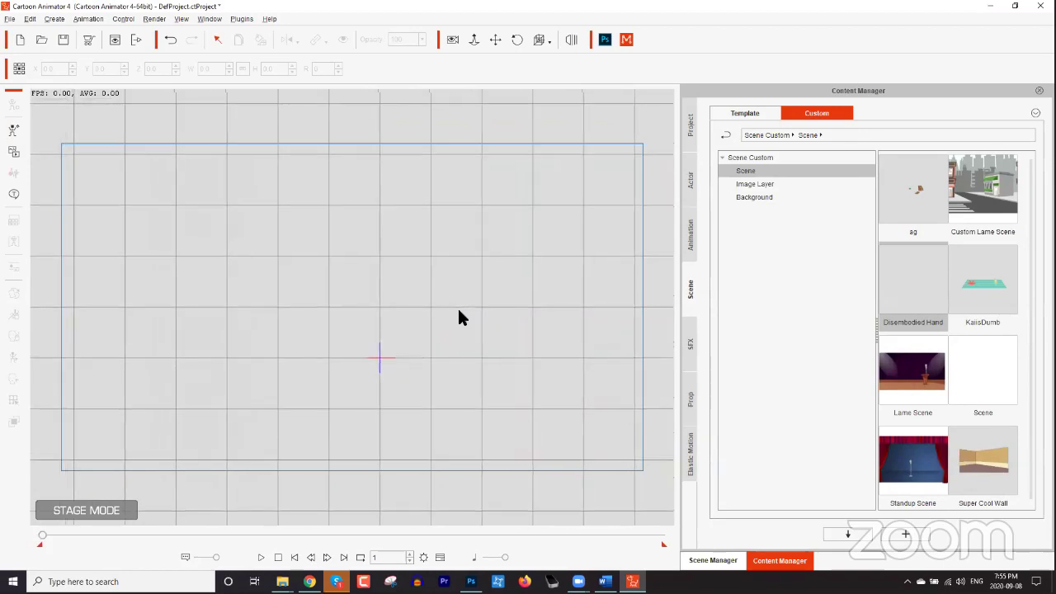
scroll(502, 370, up, 2)
scroll(484, 318, up, 2)
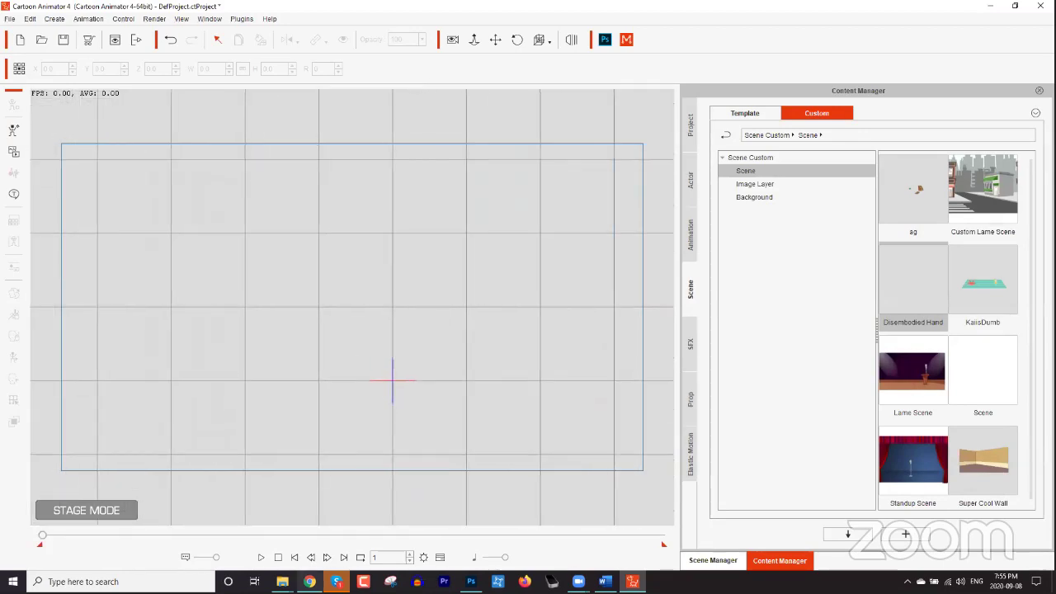
scroll(365, 231, up, 3)
scroll(474, 353, up, 2)
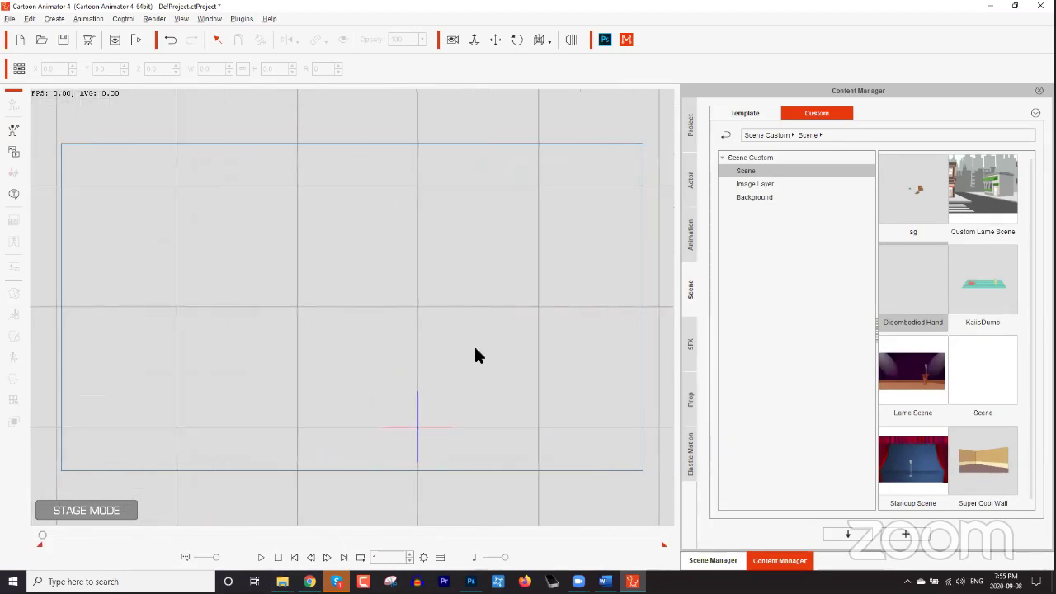
Import the cup image from the CTA 3 - Dialogue folder as a prop, enlarged to about 194% near the stage centre.
mouse_move(282, 582)
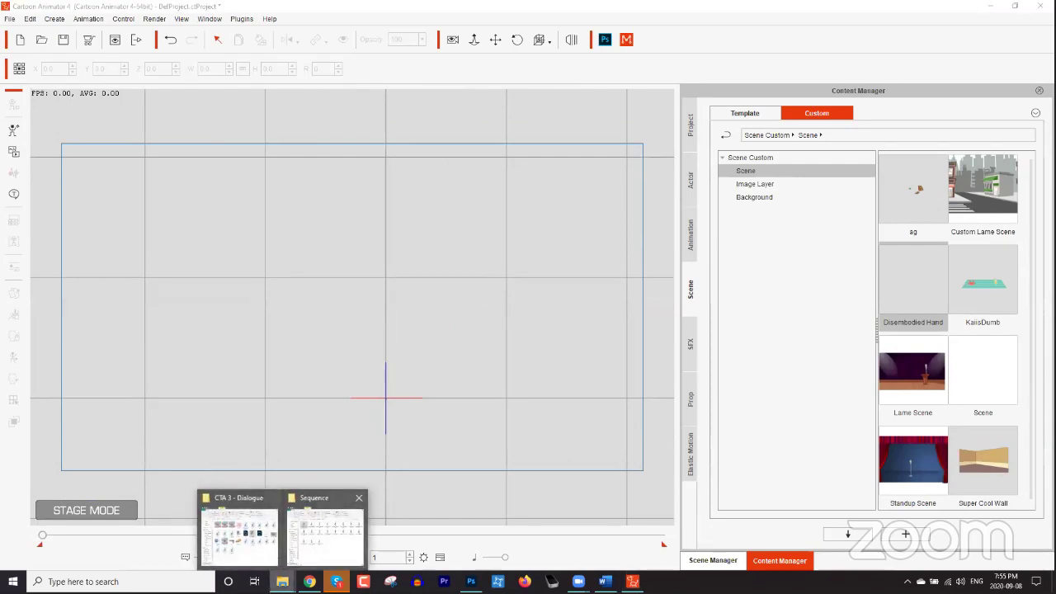
click(273, 549)
drag(561, 330, 375, 358)
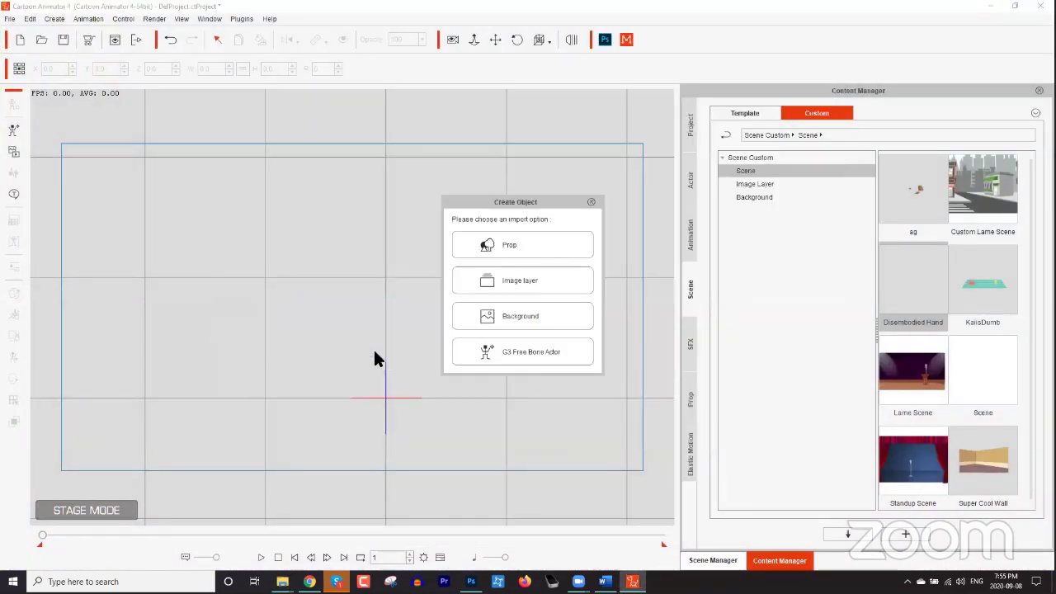
click(492, 245)
drag(439, 259, 542, 201)
drag(382, 335, 401, 306)
Convert the cup prop to a scene and overwrite the Disembodied Hand entry in the custom Scene library with it.
right_click(399, 310)
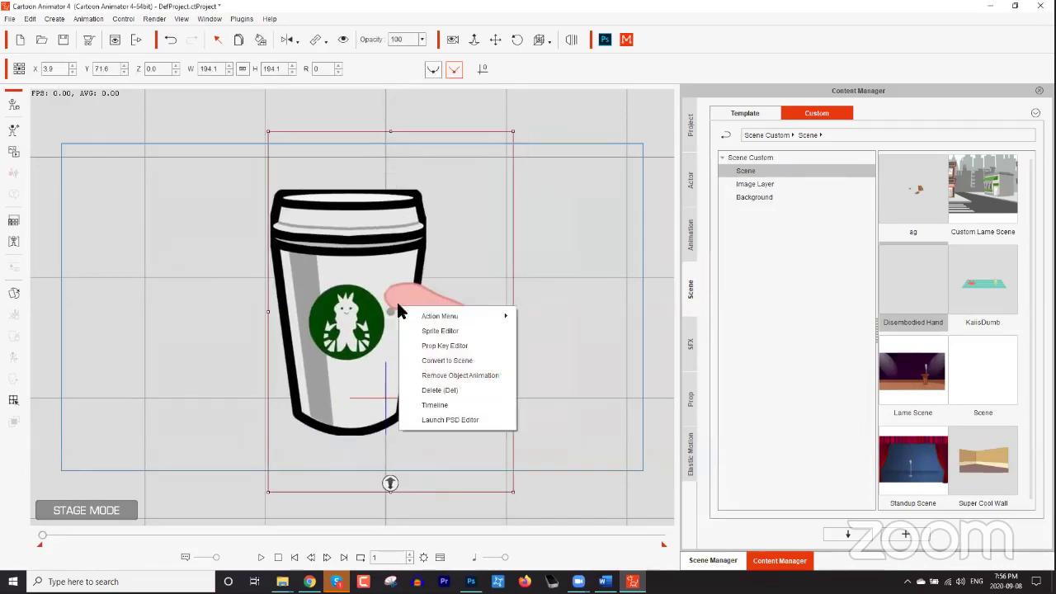
click(465, 369)
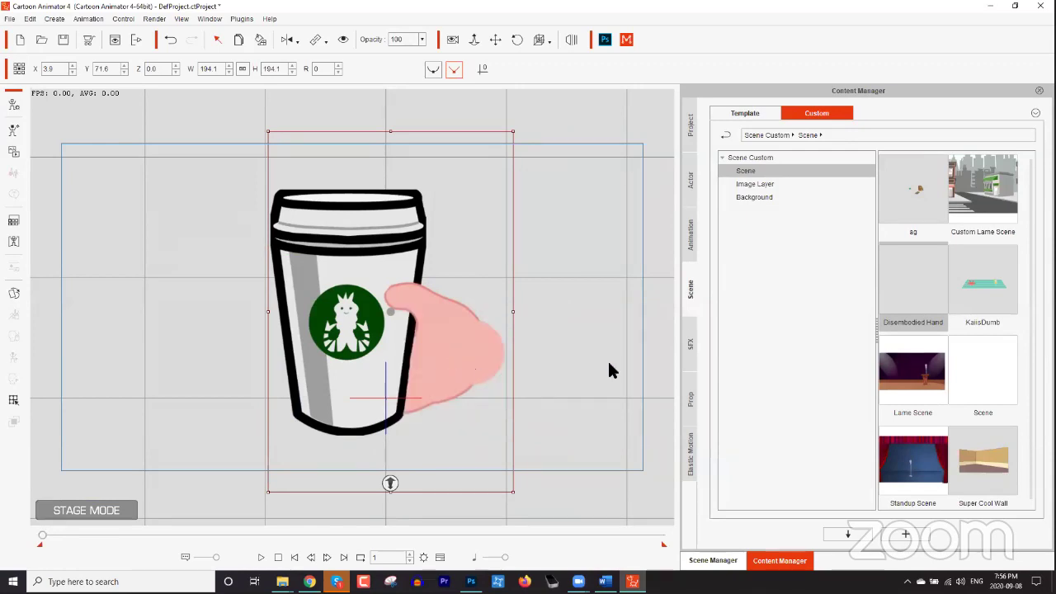
click(922, 297)
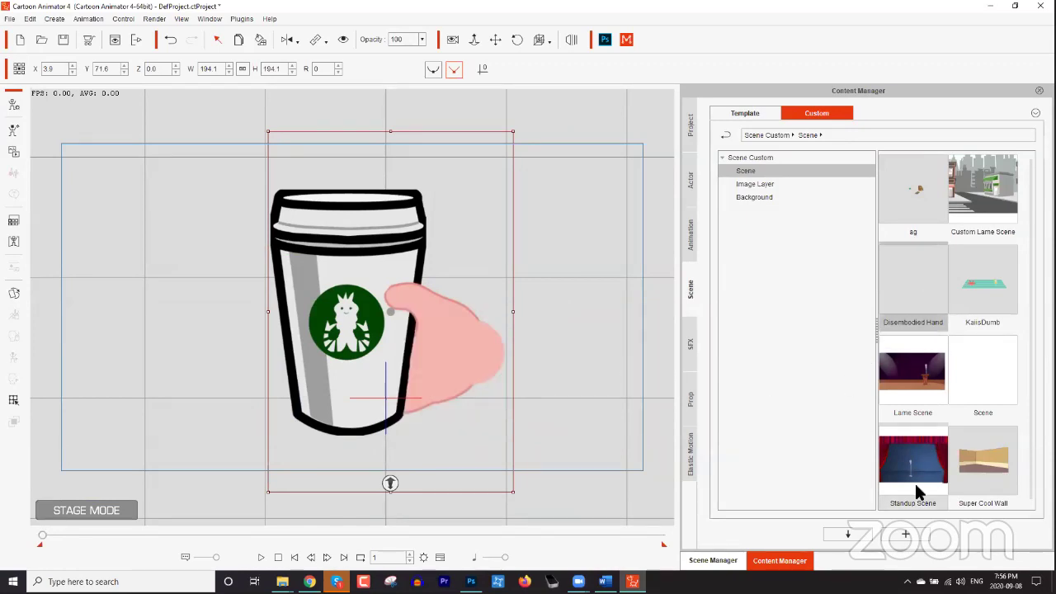
click(905, 533)
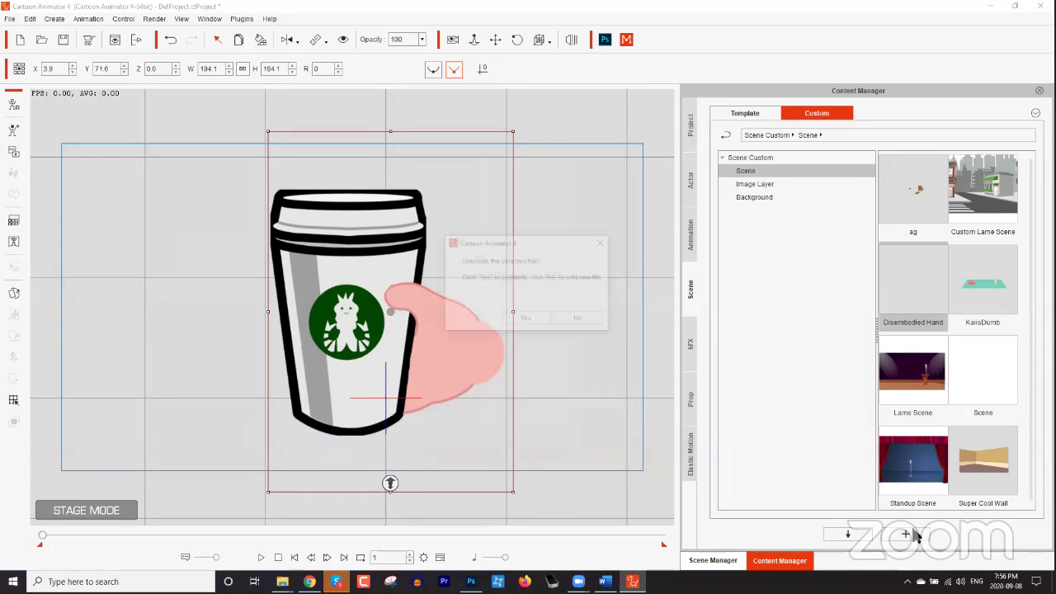
click(536, 319)
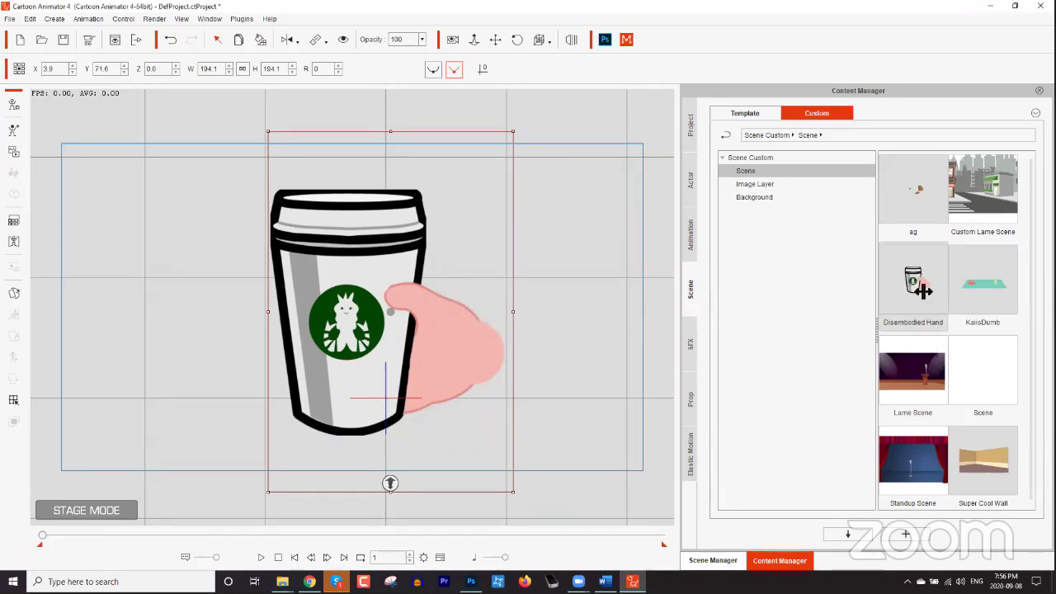
Load the updated Disembodied Hand scene into a new project without saving the old one, and delete the cup from the stage.
click(19, 40)
click(534, 322)
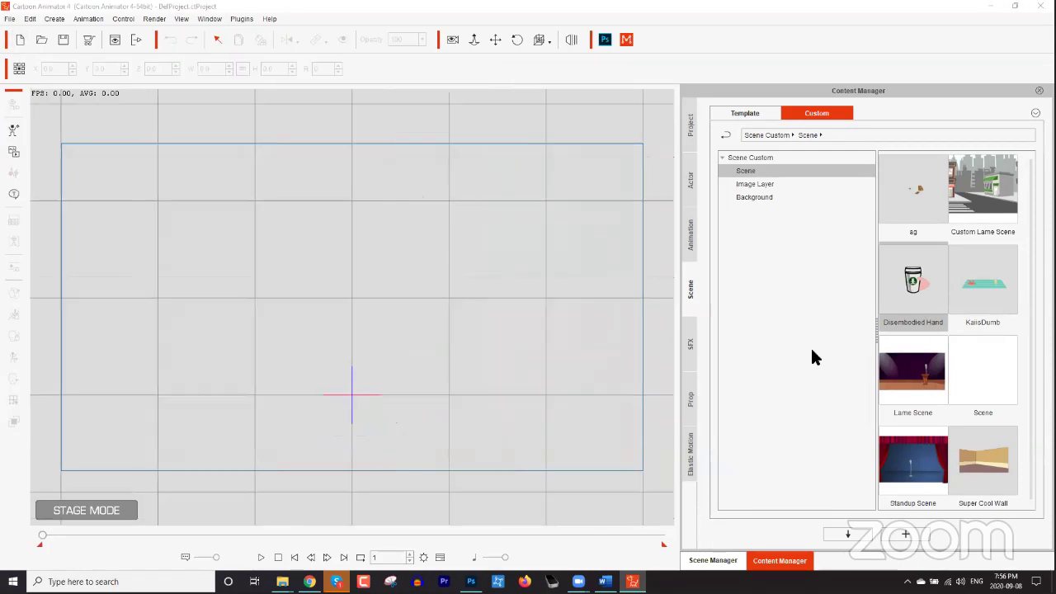
double_click(897, 284)
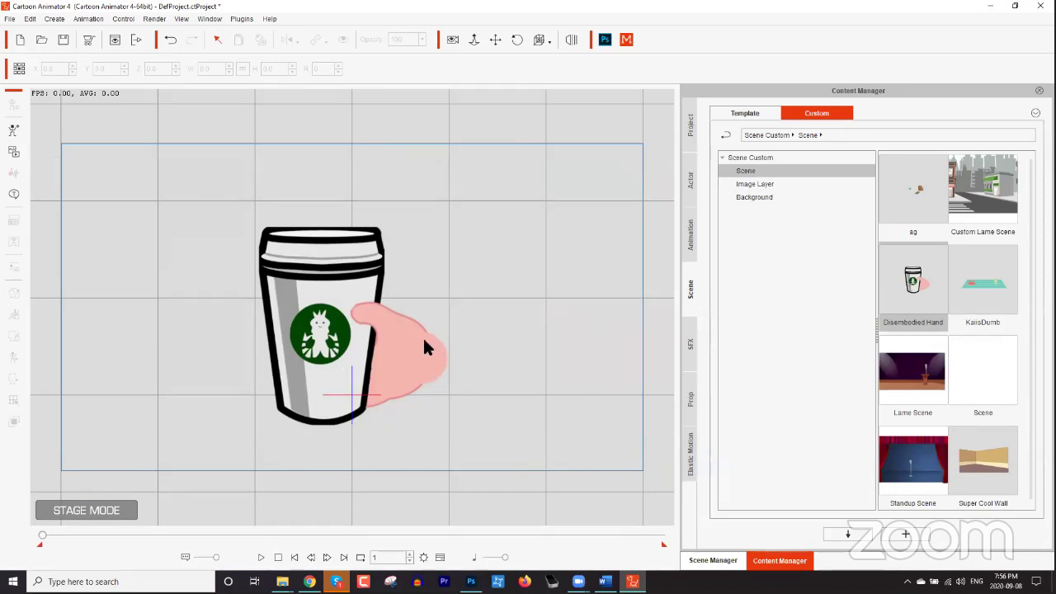
click(384, 351)
key(Delete)
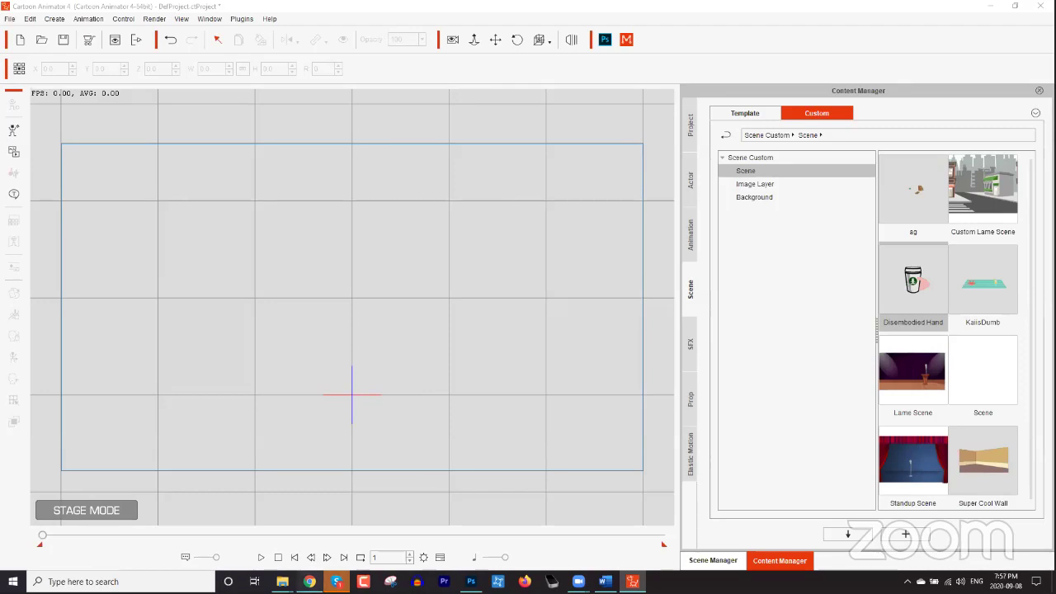
Switch to Chrome, go to reallusion.com and open the Cartoon Animator product page.
click(310, 582)
click(274, 29)
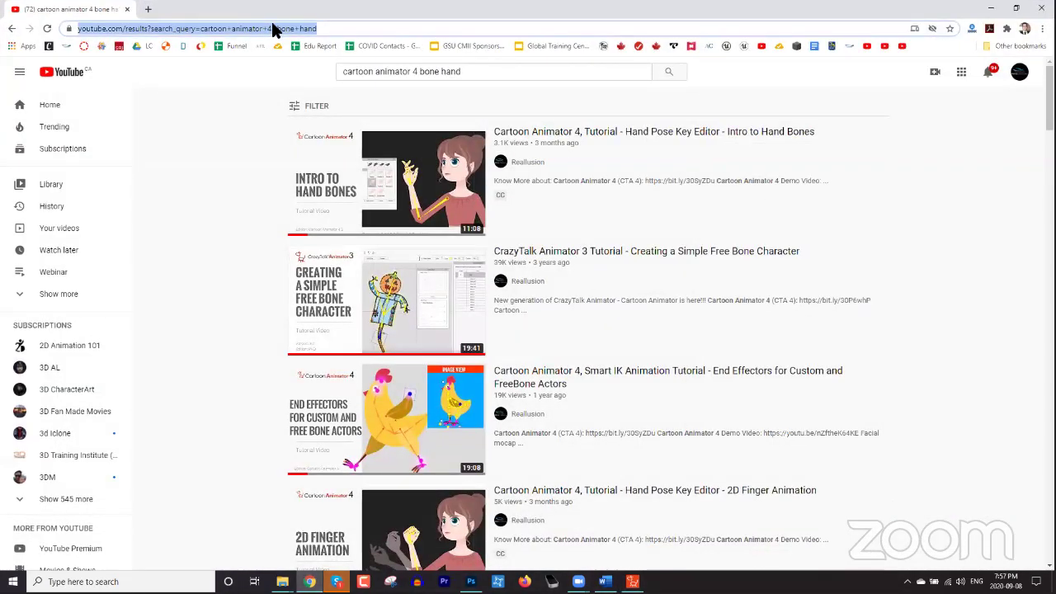
text(reallusion.com)
key(Return)
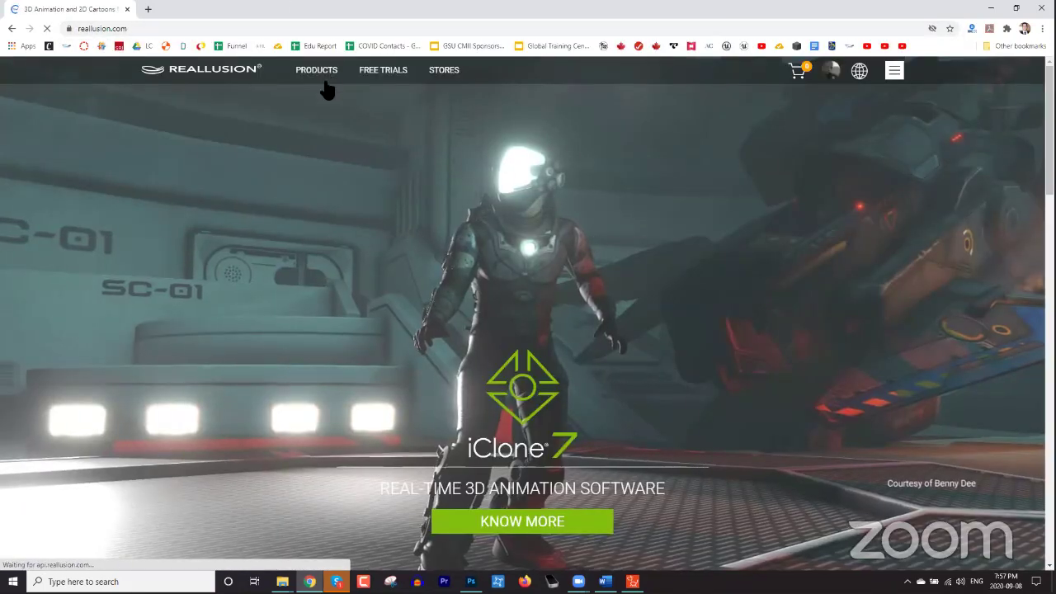
mouse_move(318, 79)
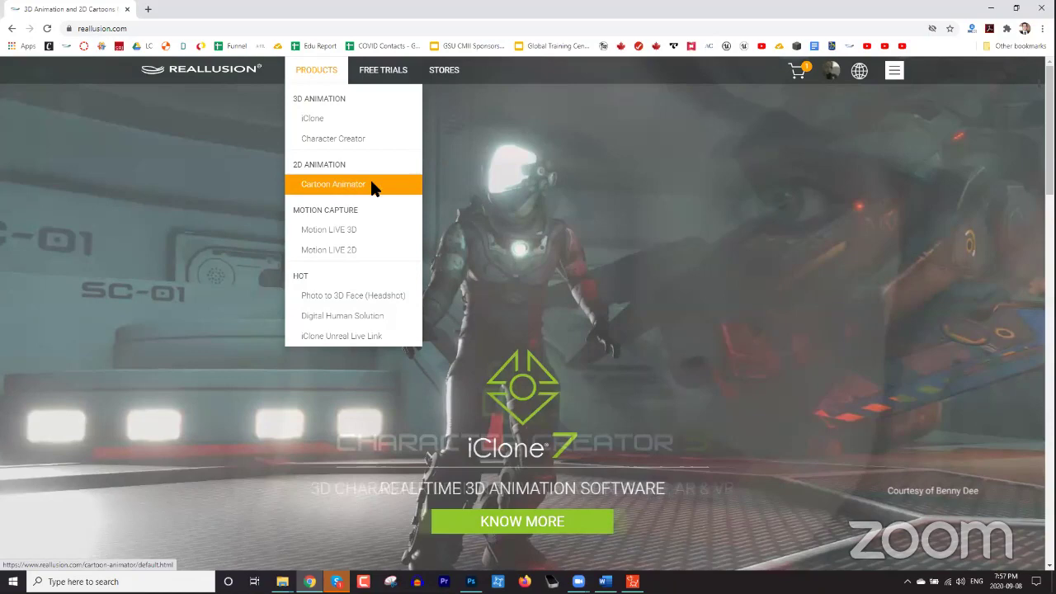
click(371, 187)
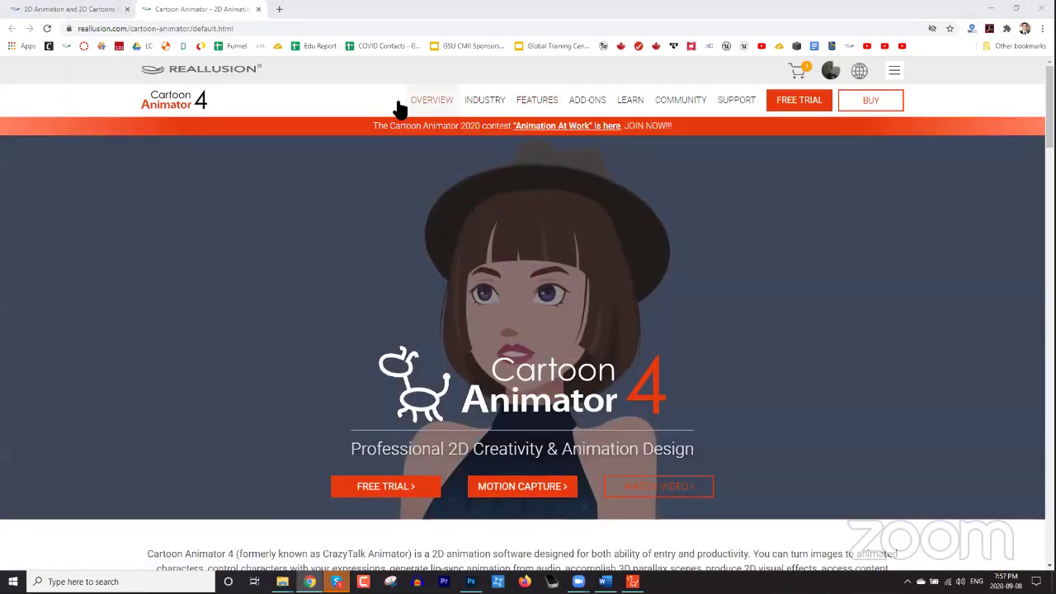
Copy the link to the Cartoon Animator Tutorials page and switch to Zoom.
mouse_move(630, 100)
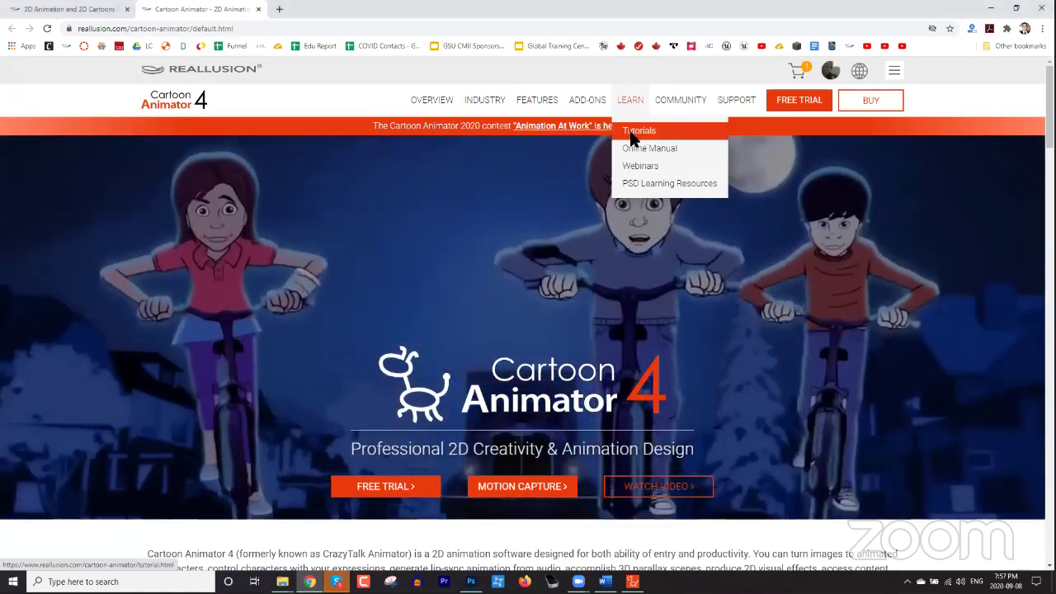
right_click(632, 134)
click(812, 66)
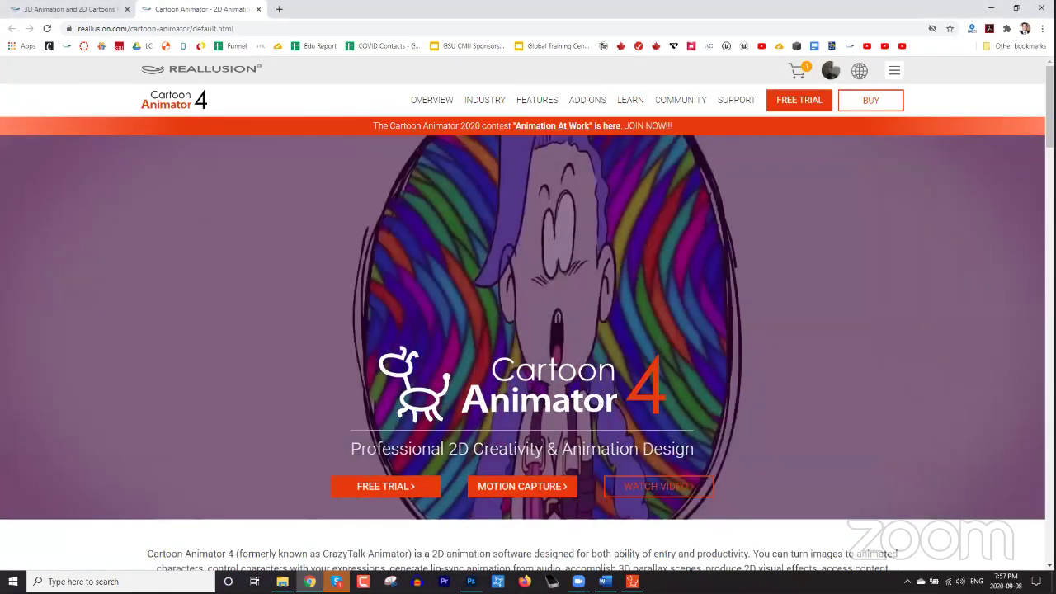
click(858, 71)
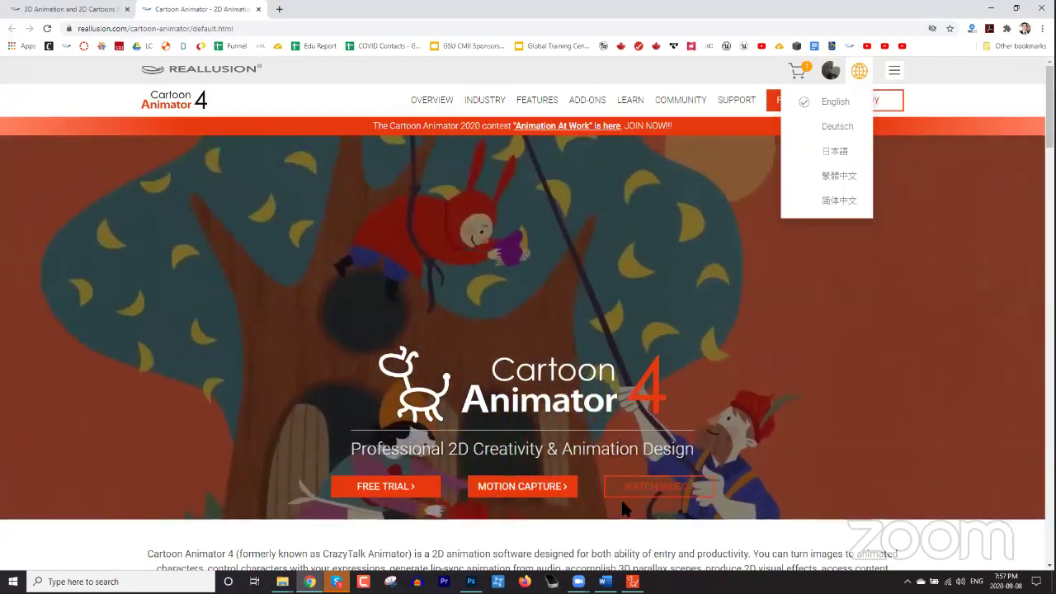
click(579, 581)
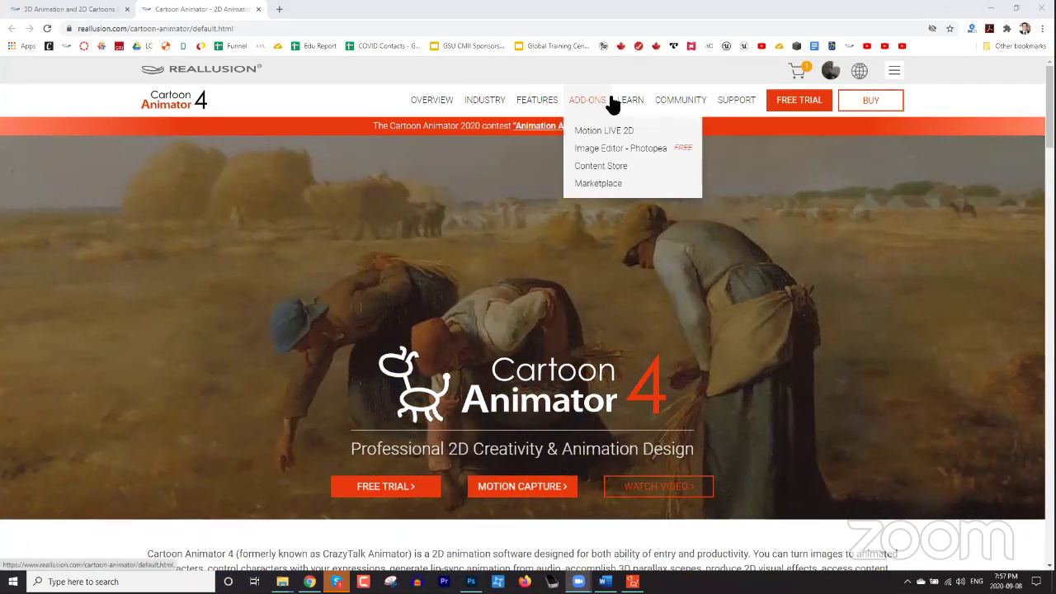
Look through the tutorial categories on the Cartoon Animator Tutorials page, return to the product page and close its tab.
mouse_move(634, 108)
click(642, 130)
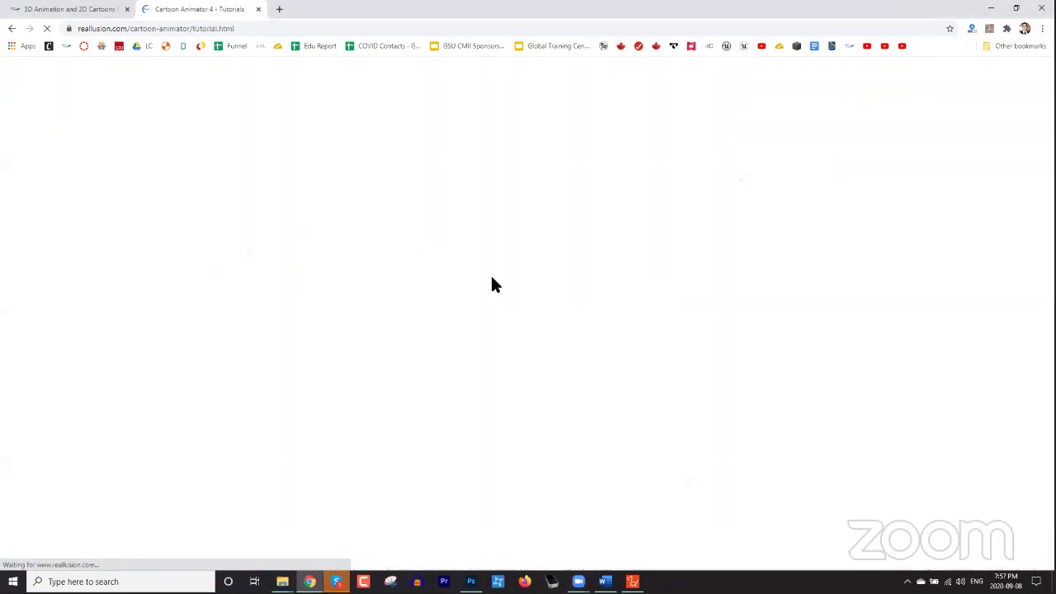
scroll(596, 284, down, 5)
scroll(595, 297, down, 4)
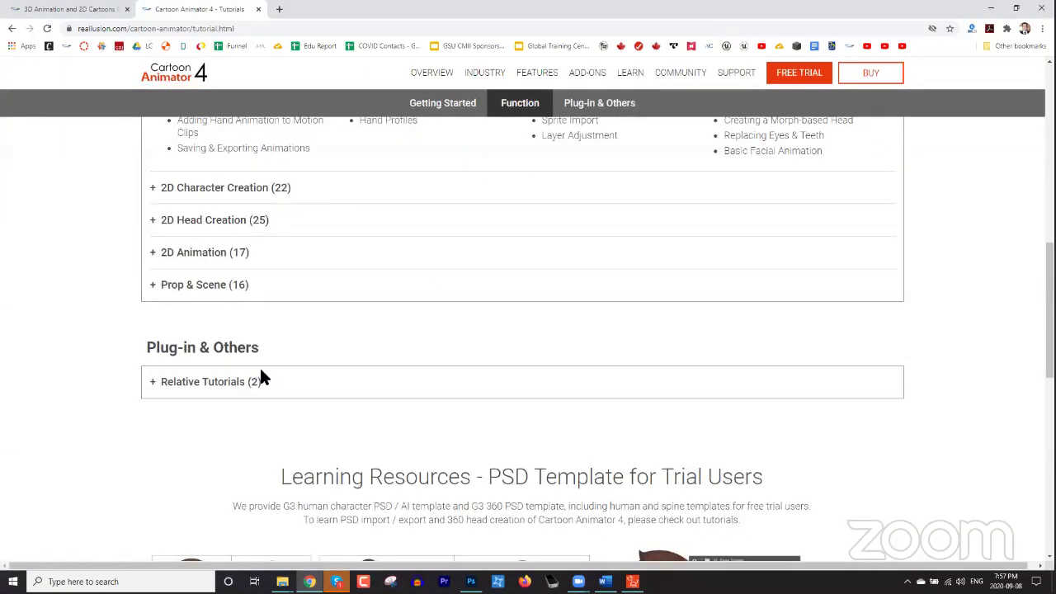
scroll(260, 373, up, 9)
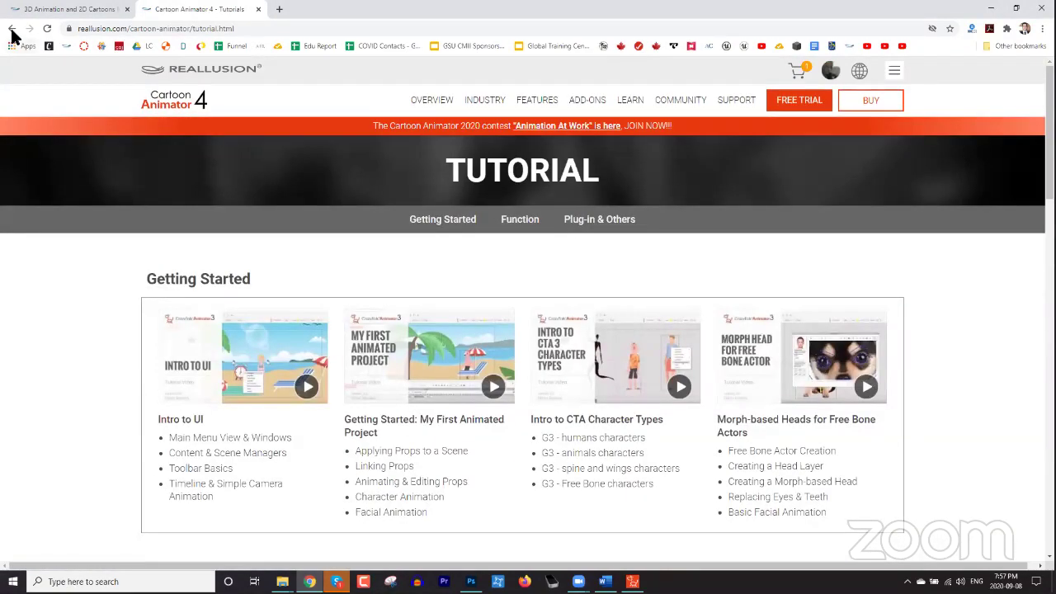
click(12, 28)
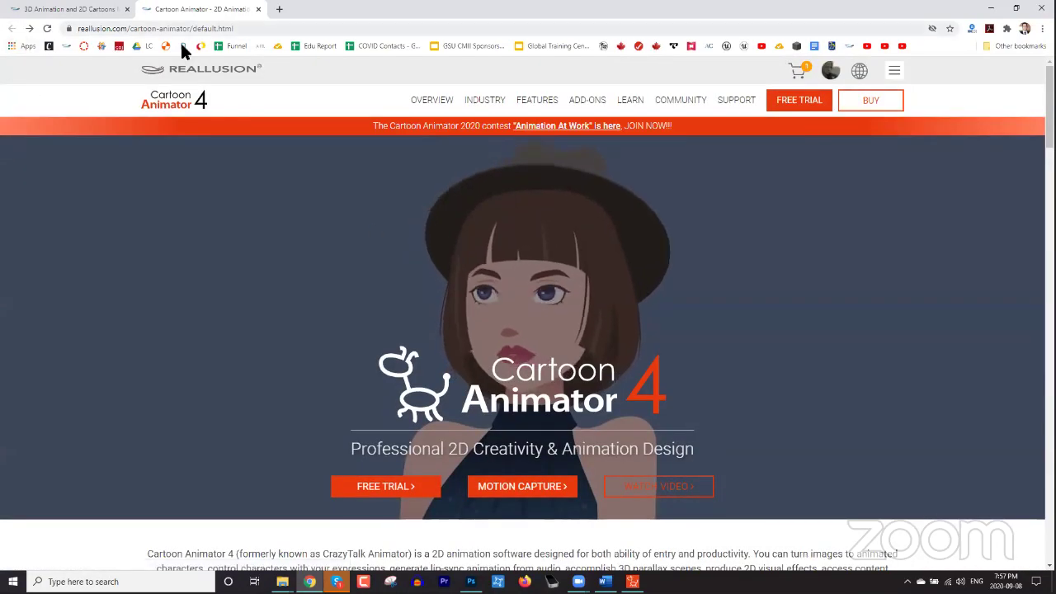
click(258, 9)
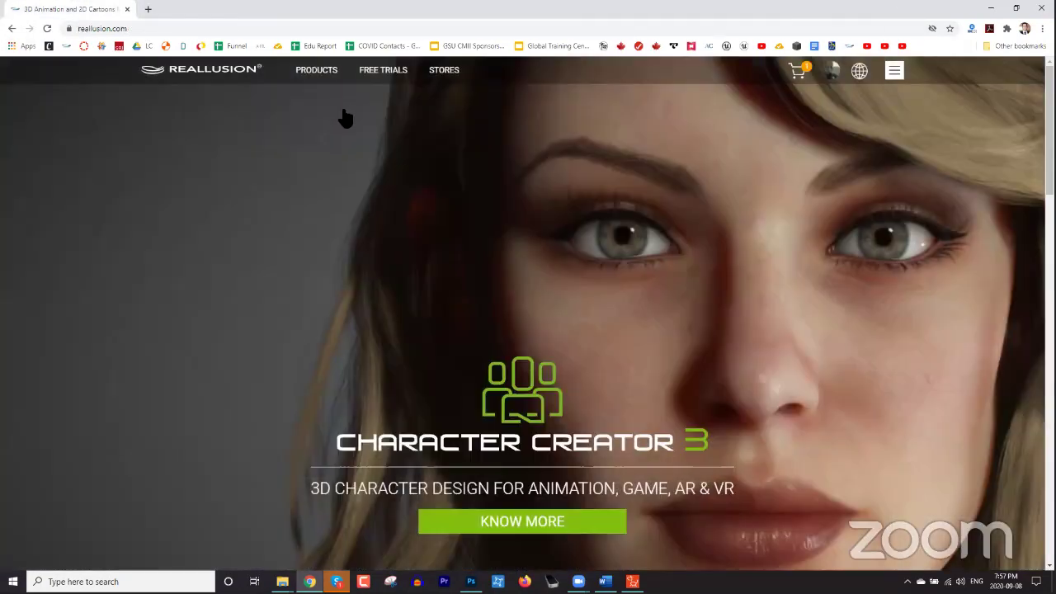
Open the Motion LIVE 2D product page and copy the link to its Tutorials page.
mouse_move(321, 73)
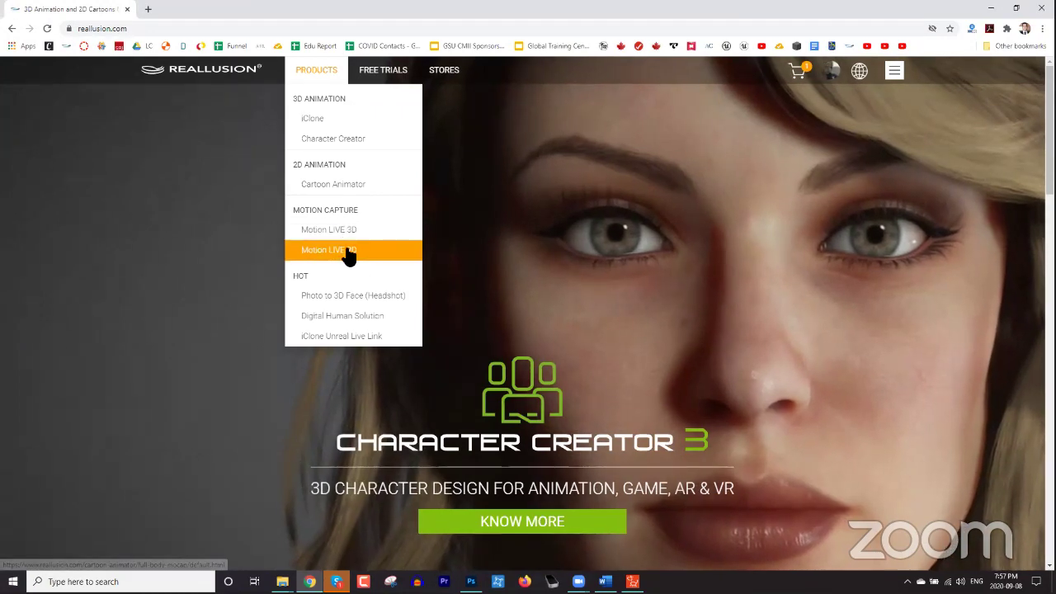
click(347, 250)
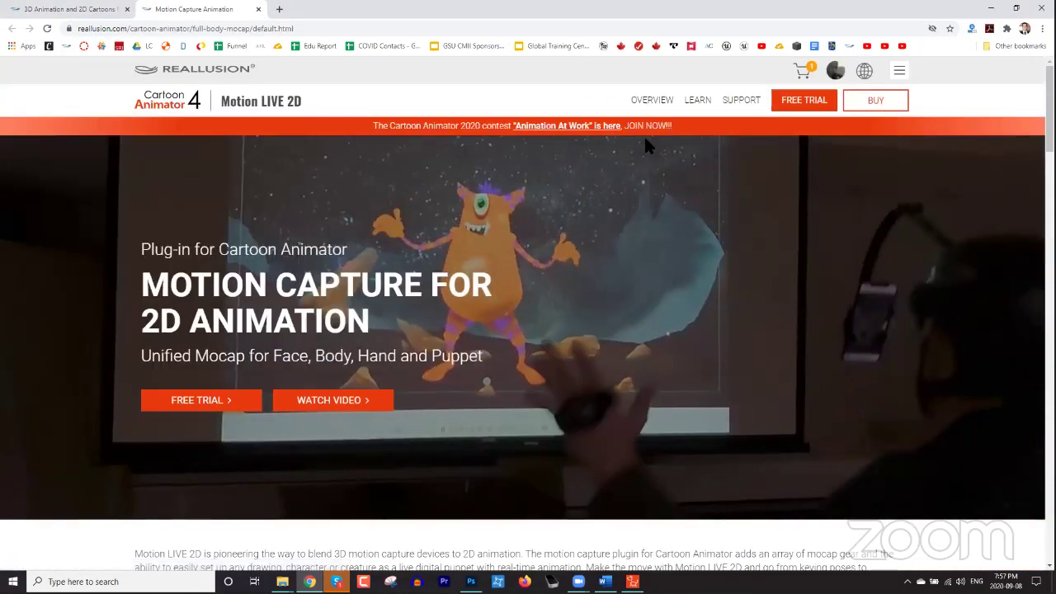
mouse_move(697, 99)
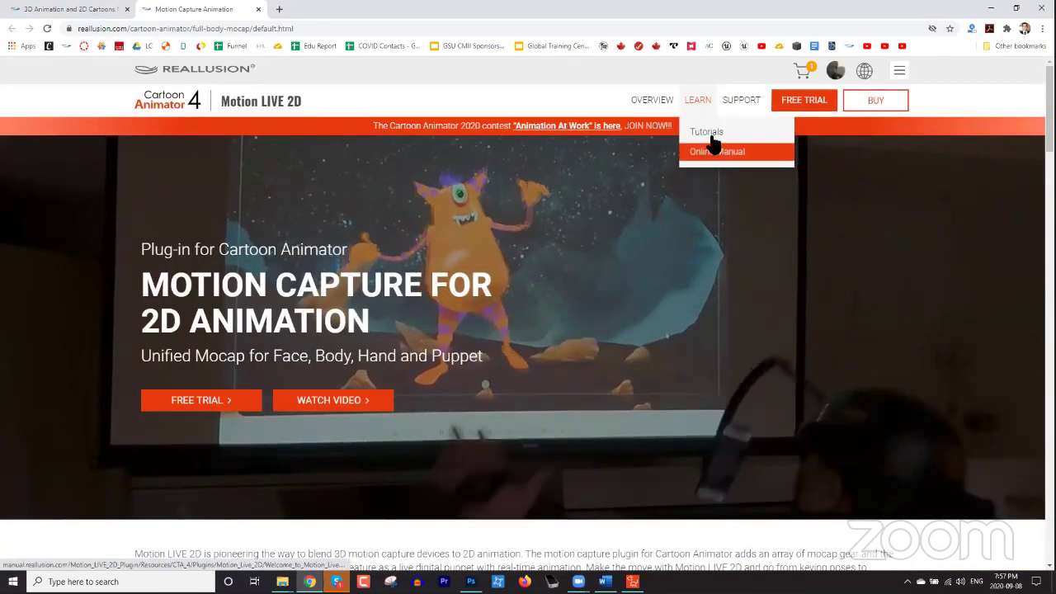
right_click(714, 145)
click(755, 211)
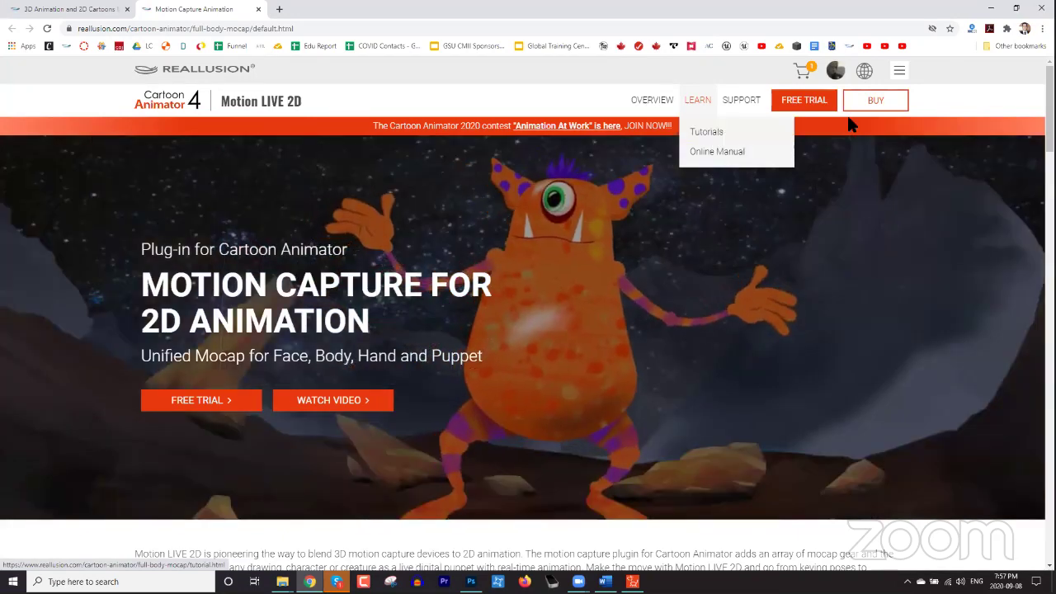
mouse_move(863, 67)
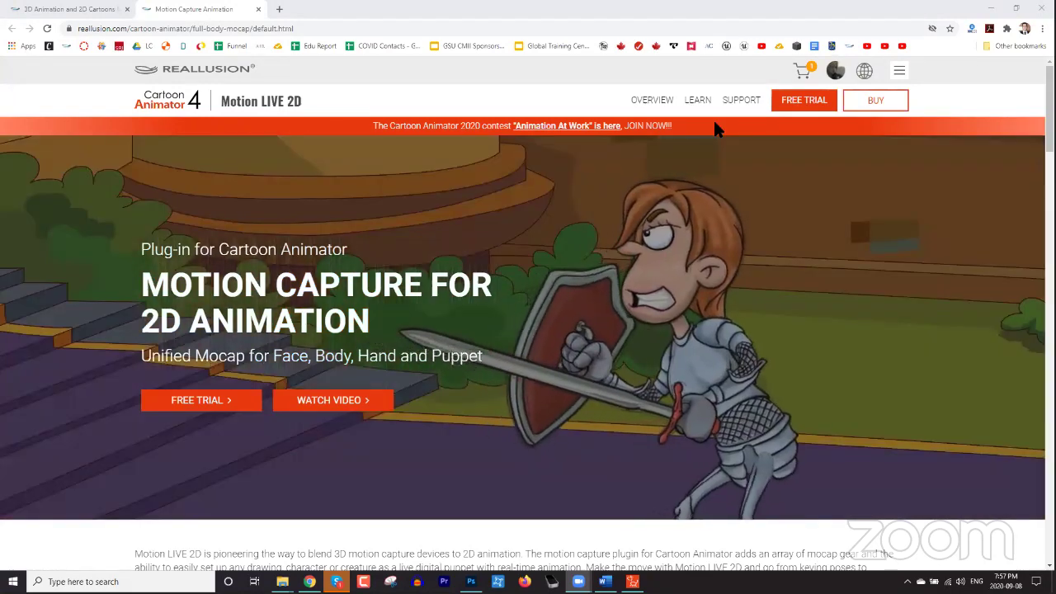
mouse_move(762, 105)
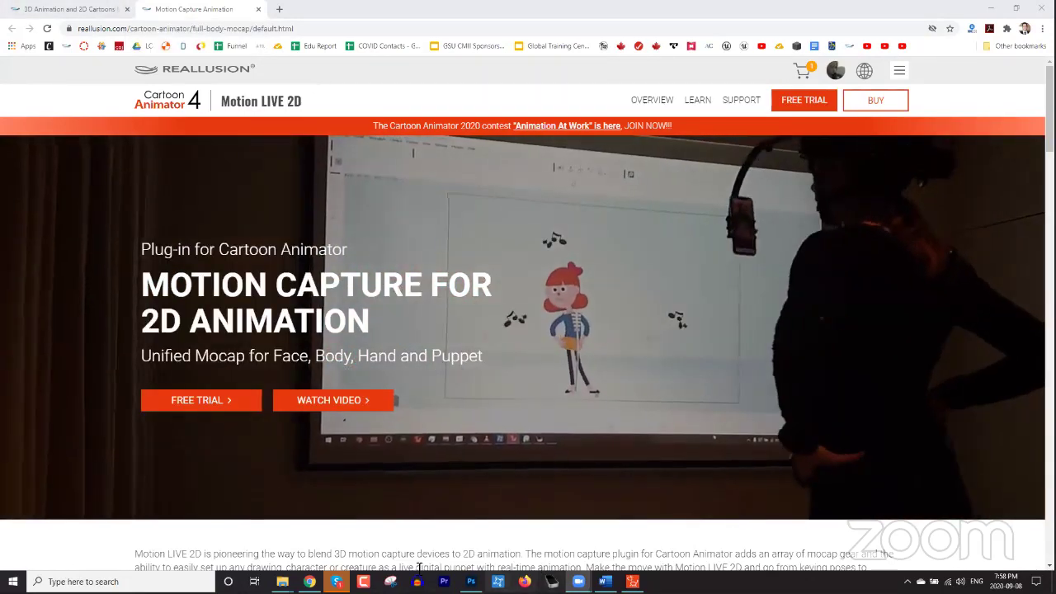
Switch to Cartoon Animator and load the Office scene from the Scene templates onto the stage.
key(alt+Tab)
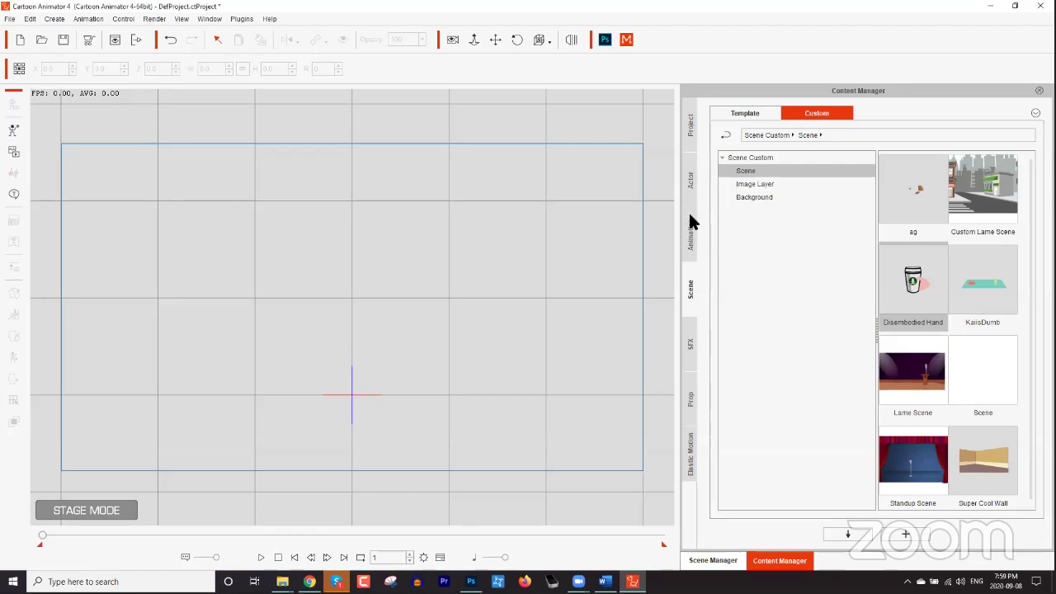
click(745, 114)
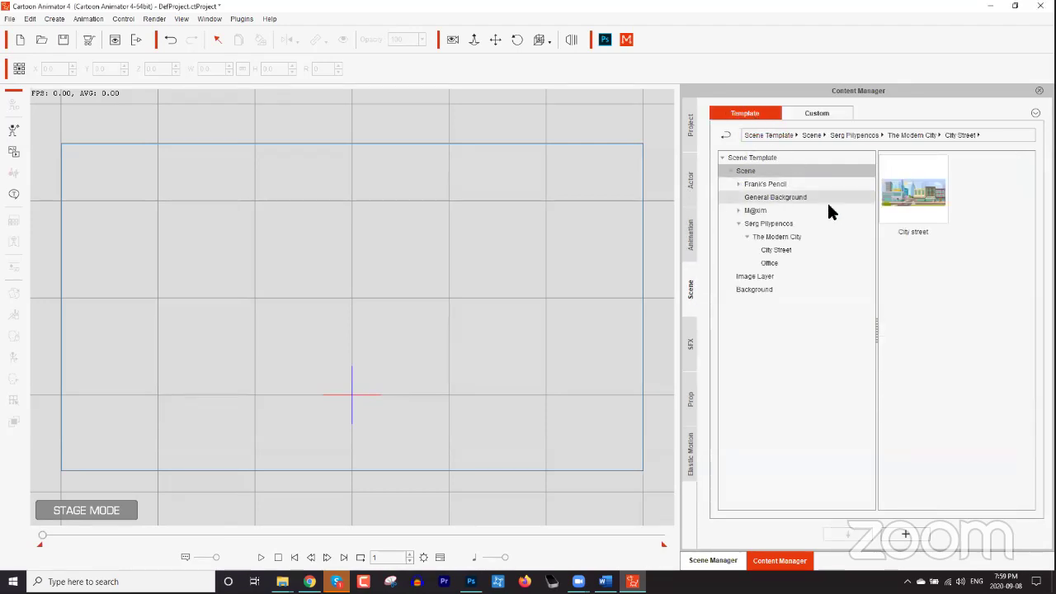
click(751, 171)
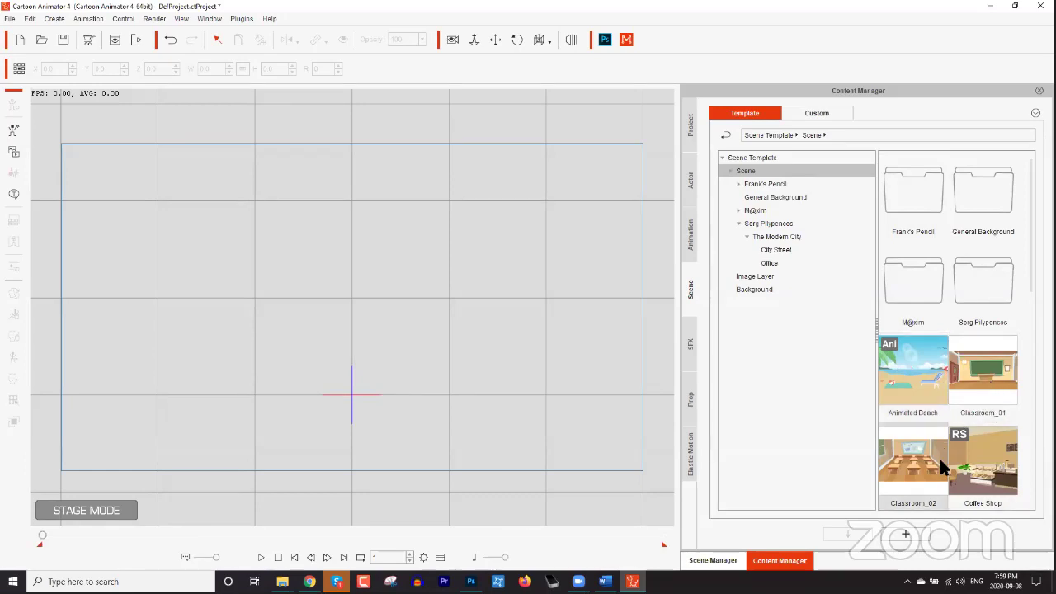
drag(1029, 278, 1026, 462)
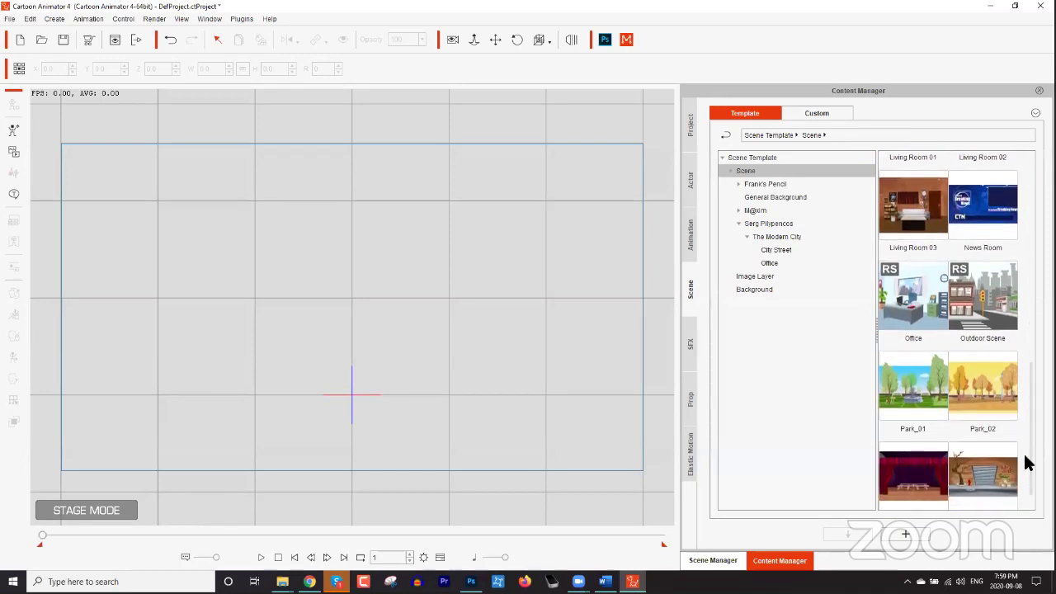
double_click(935, 304)
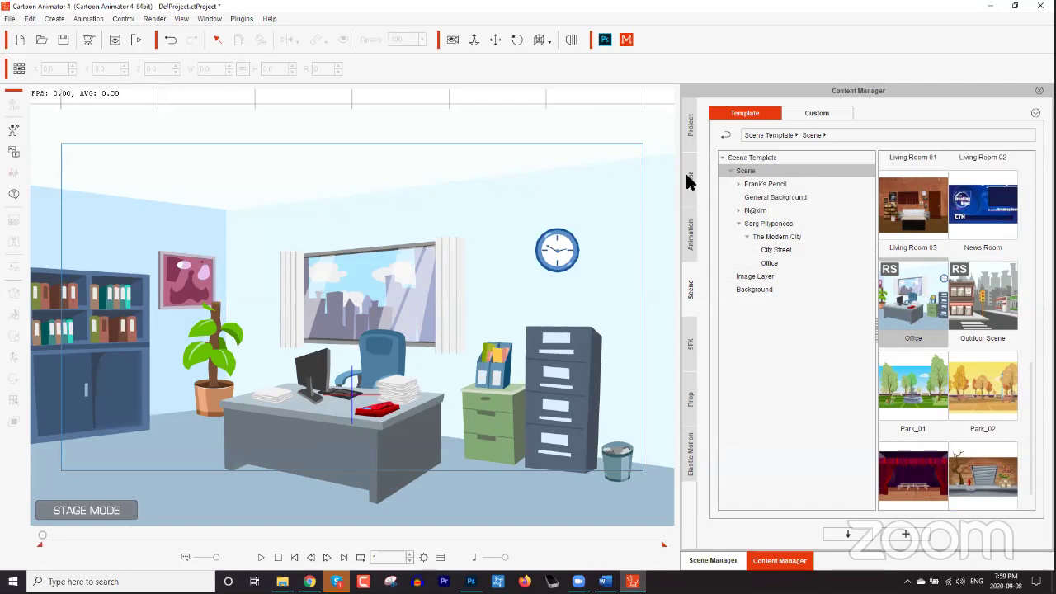
Add the Jim character template in front of the filing cabinets and enlarge him to about 187% in width and height.
click(692, 178)
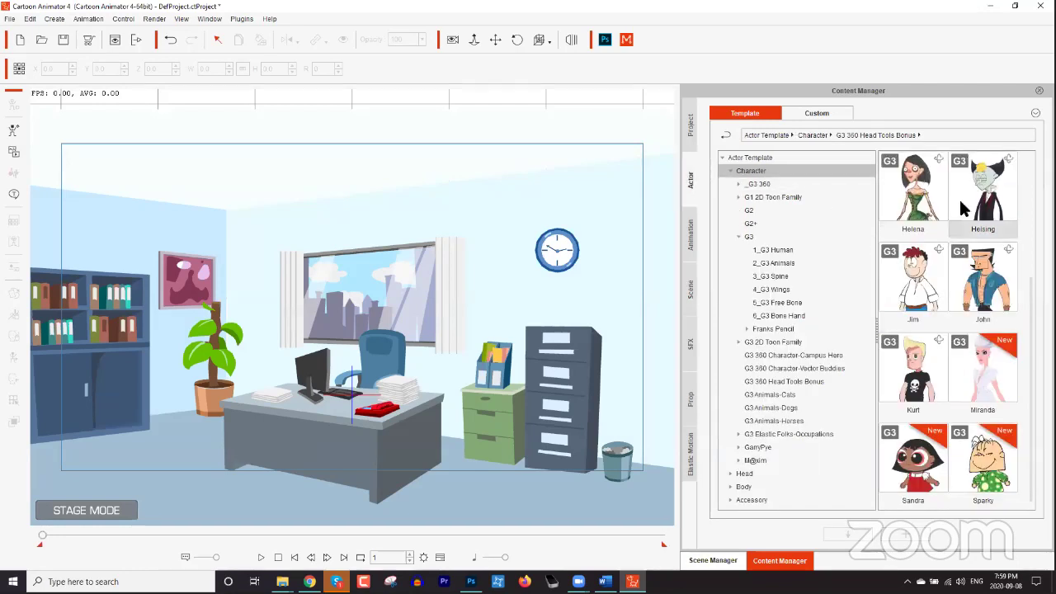
drag(927, 290, 497, 456)
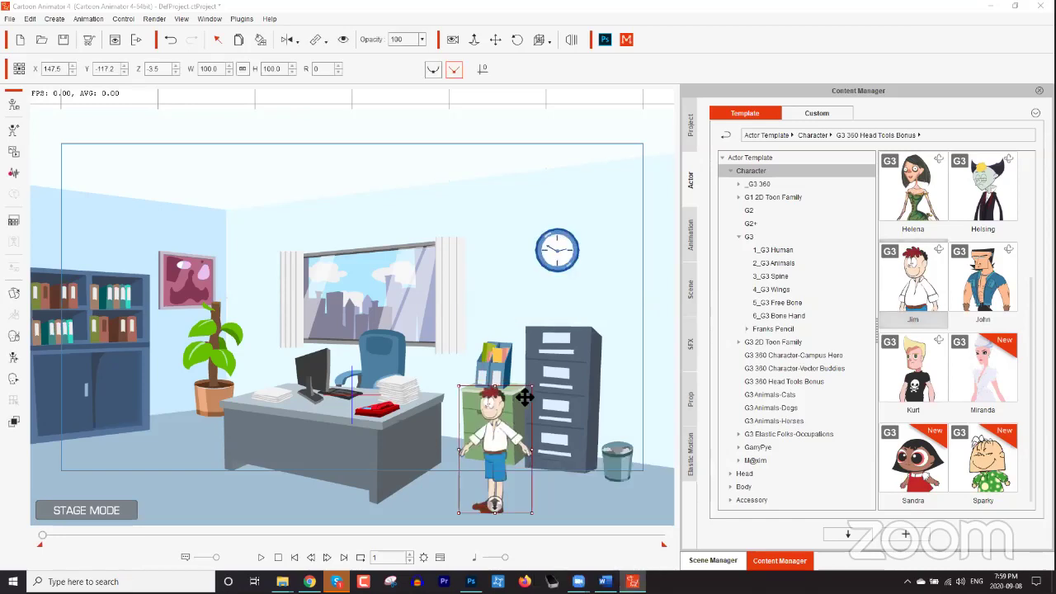
drag(531, 388, 596, 383)
drag(512, 393, 502, 379)
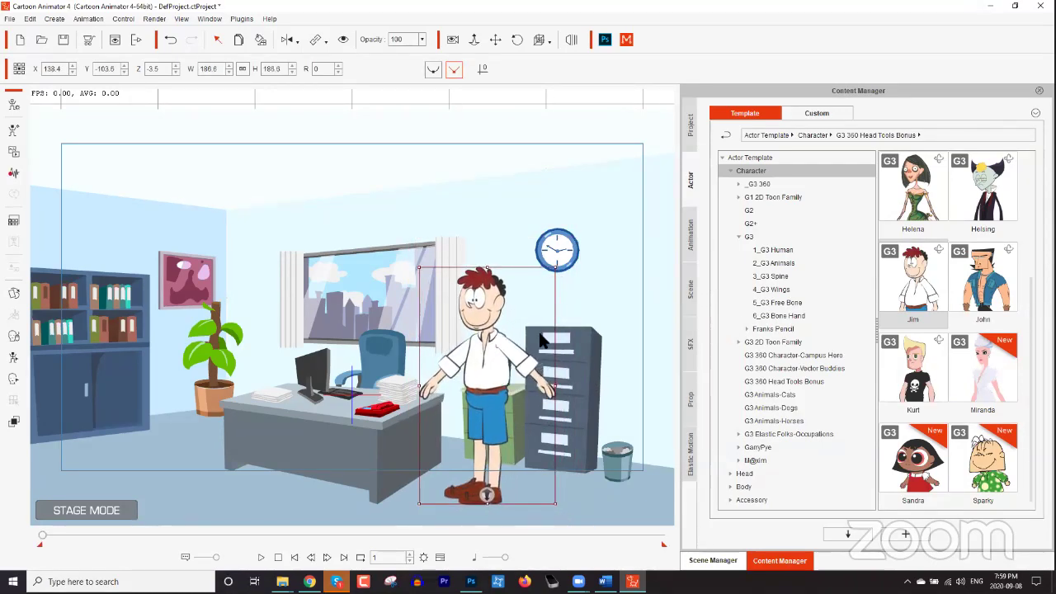
In the 3D view, move Jim forward from the office set to a Z depth of about 201, and return to the flat view.
click(572, 41)
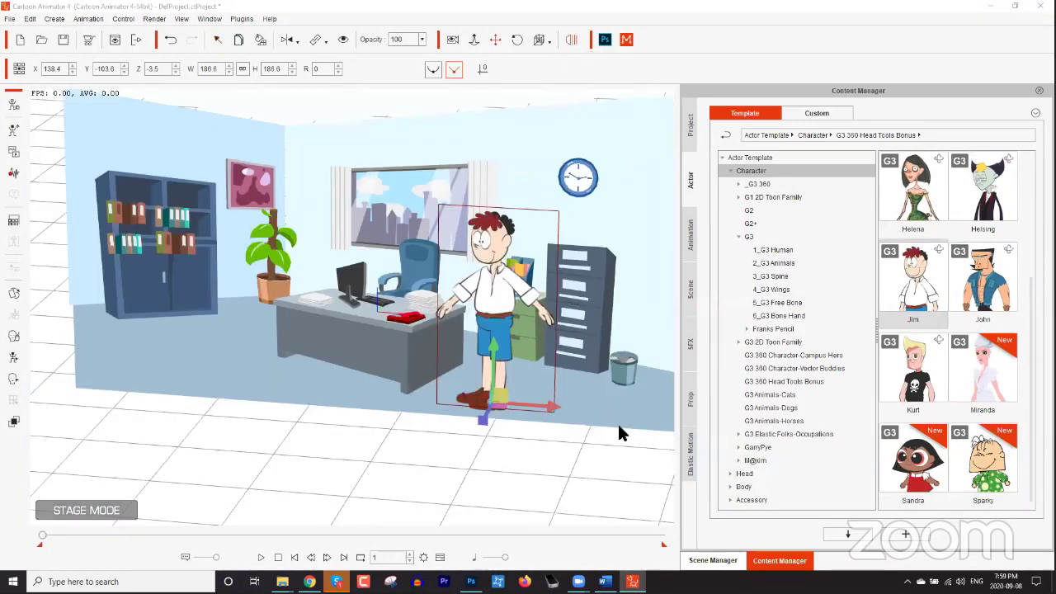
drag(628, 438, 449, 402)
drag(357, 394, 226, 397)
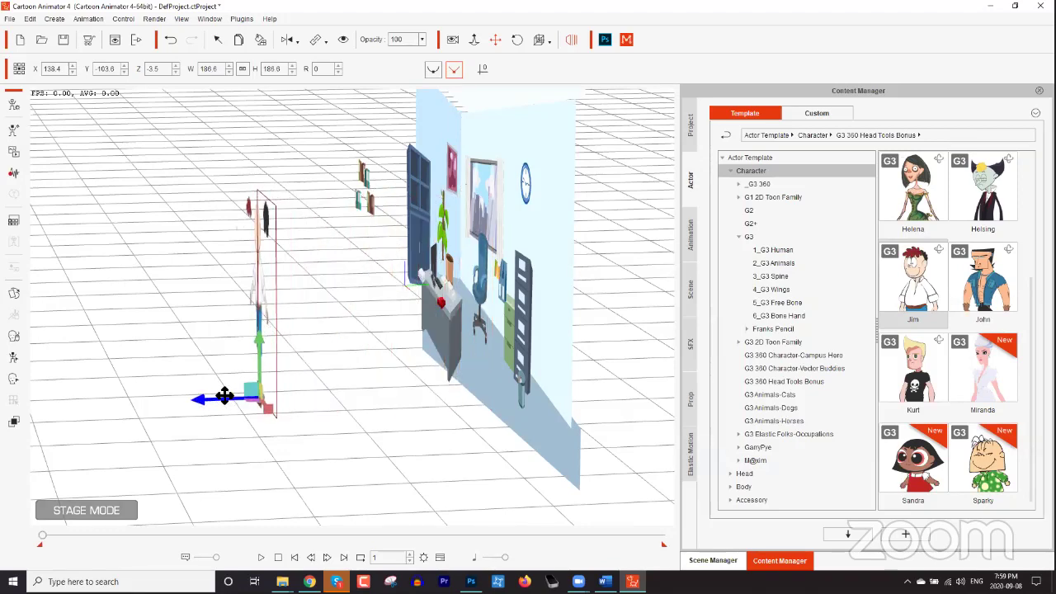
click(572, 41)
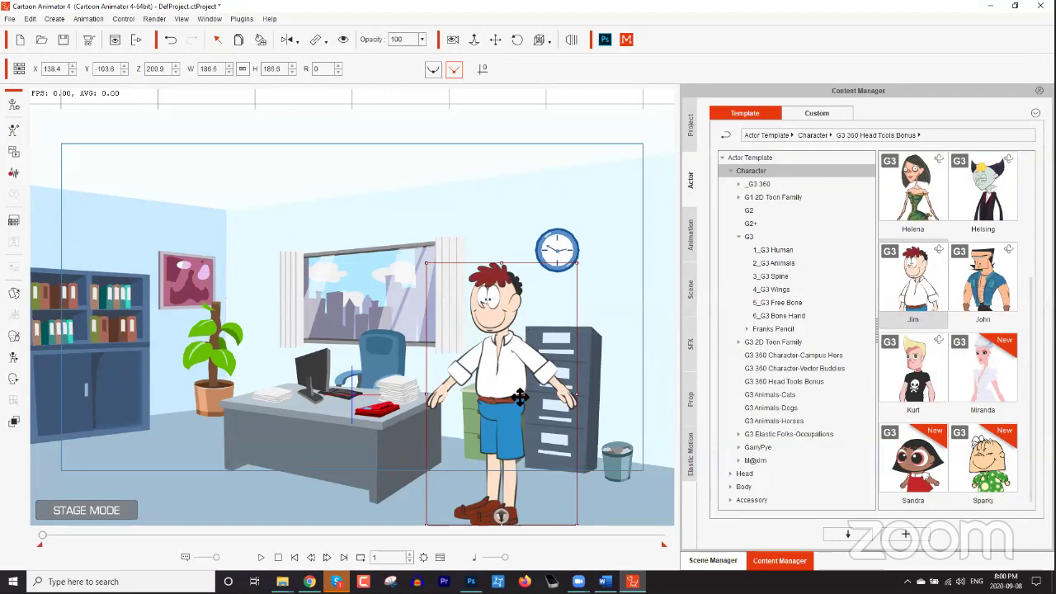
Scale Jim to 207% and reposition him beside the desk at about X 83, Y -77 and Z 615.
scroll(585, 410, down, 1)
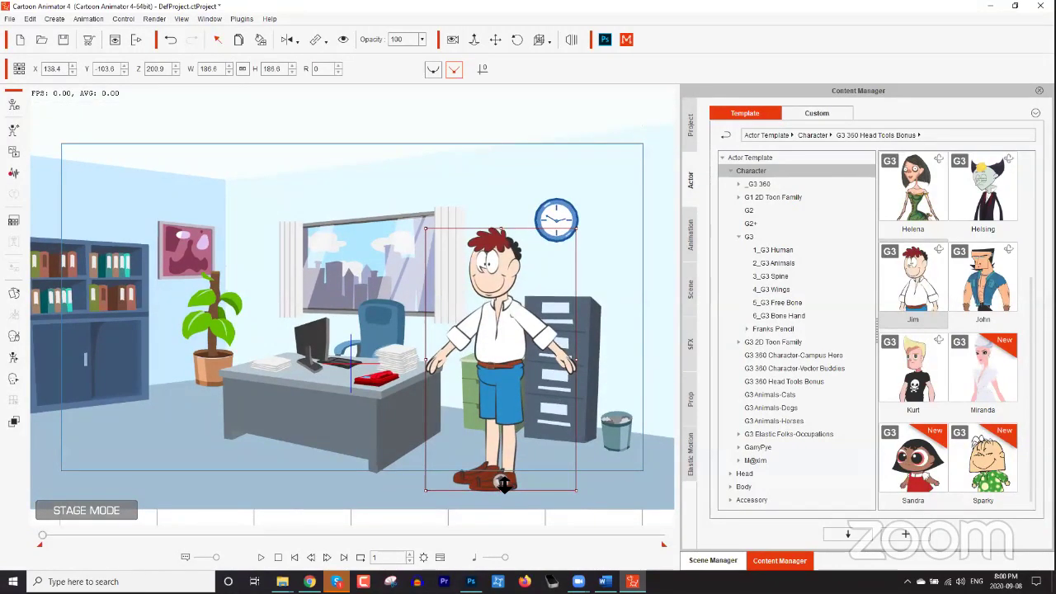
drag(504, 483, 519, 464)
drag(557, 237, 578, 217)
drag(490, 468, 546, 569)
drag(546, 423, 470, 385)
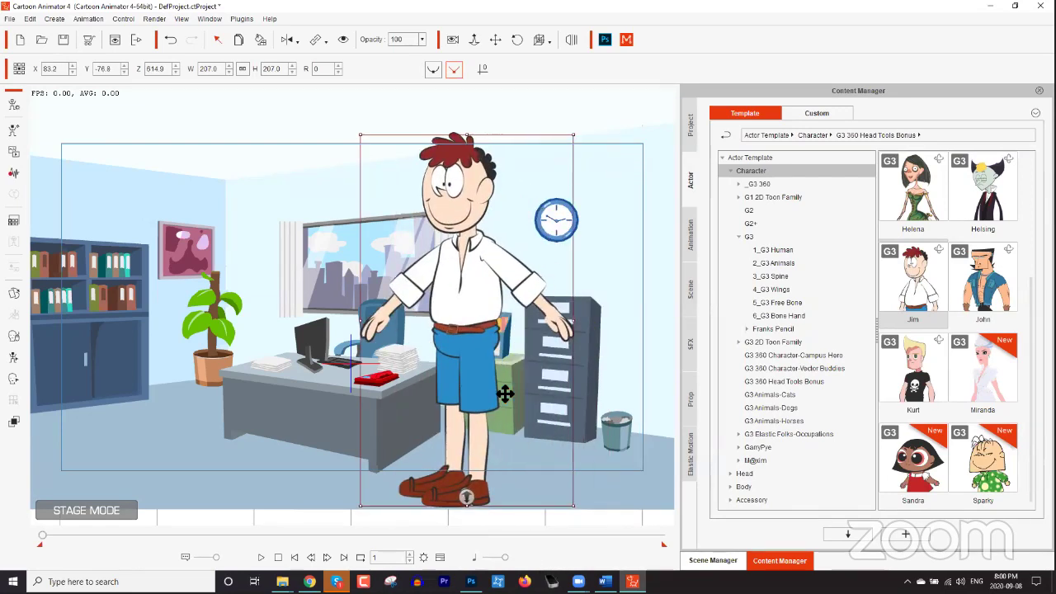
In the 3D view, move Jim back to a Z depth of about 228, and scale him down to about 157% in the flat view.
click(570, 40)
drag(495, 447, 134, 417)
drag(204, 410, 538, 377)
click(573, 41)
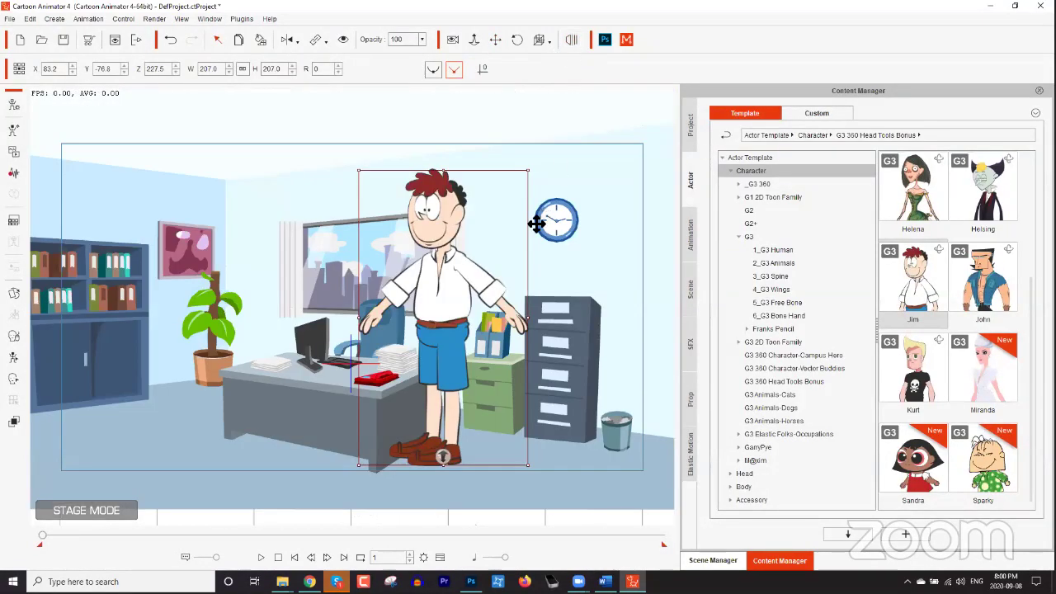
drag(530, 175, 506, 239)
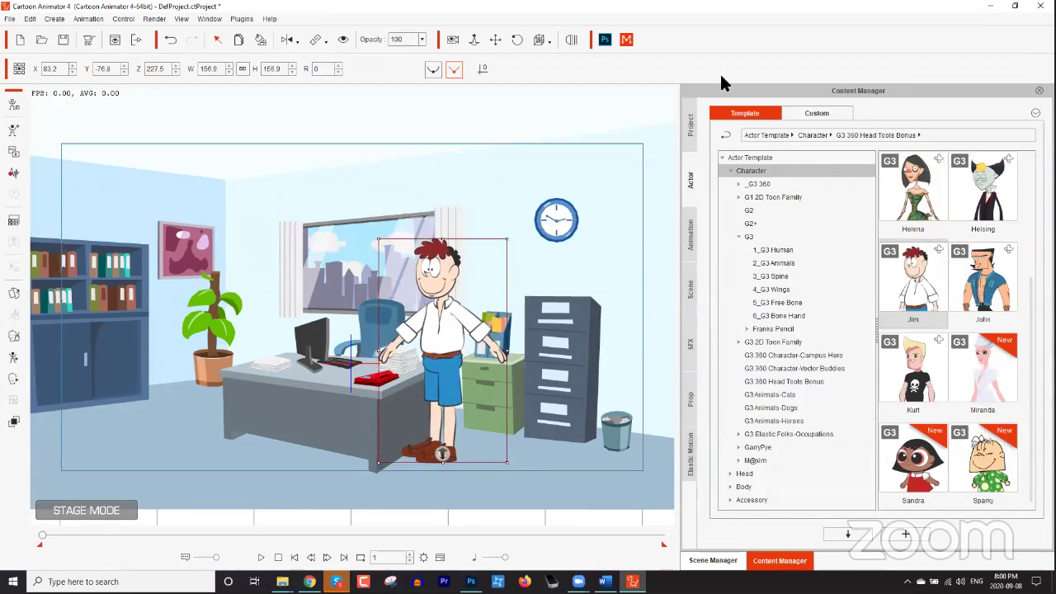